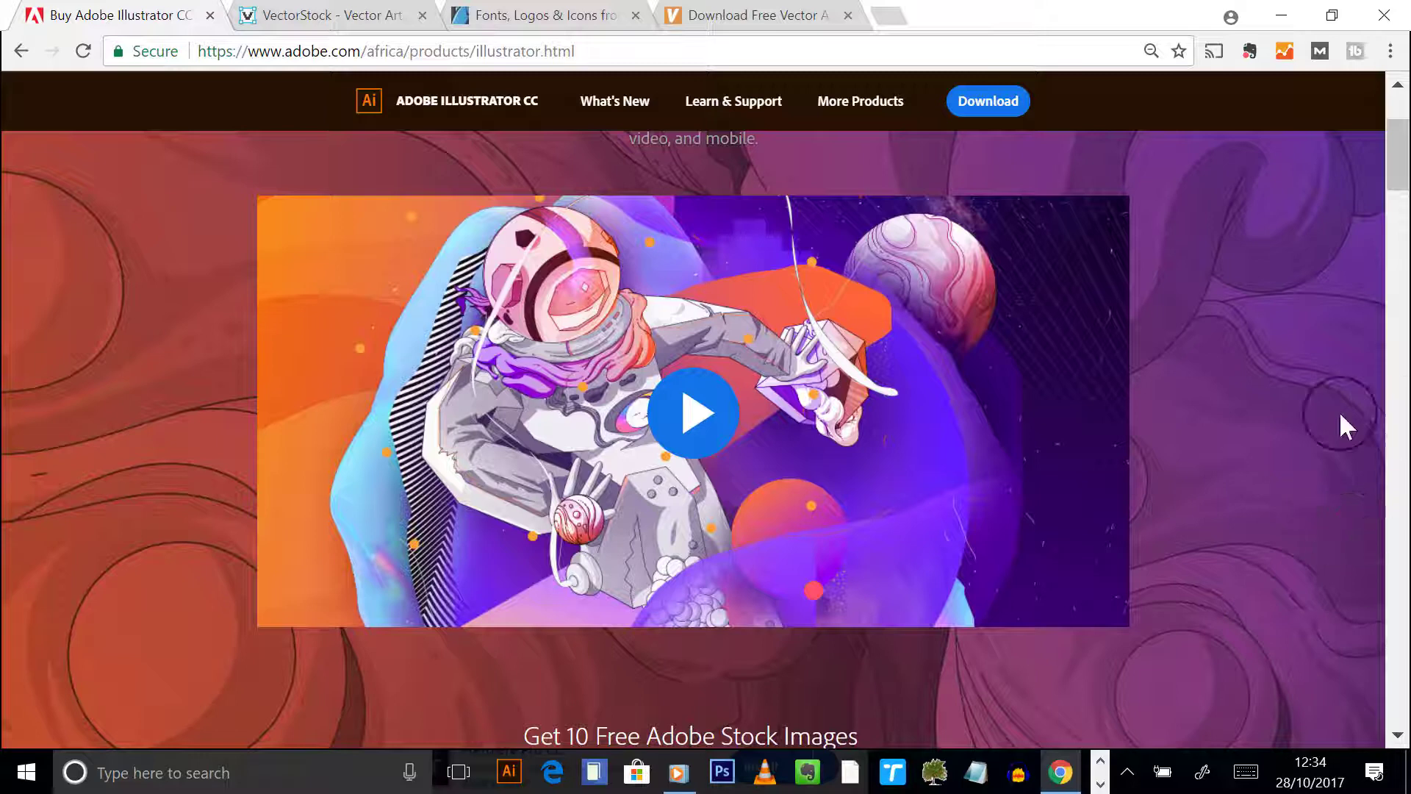
- Play the featured video on the Adobe Illustrator CC product page
left_click(700, 430)
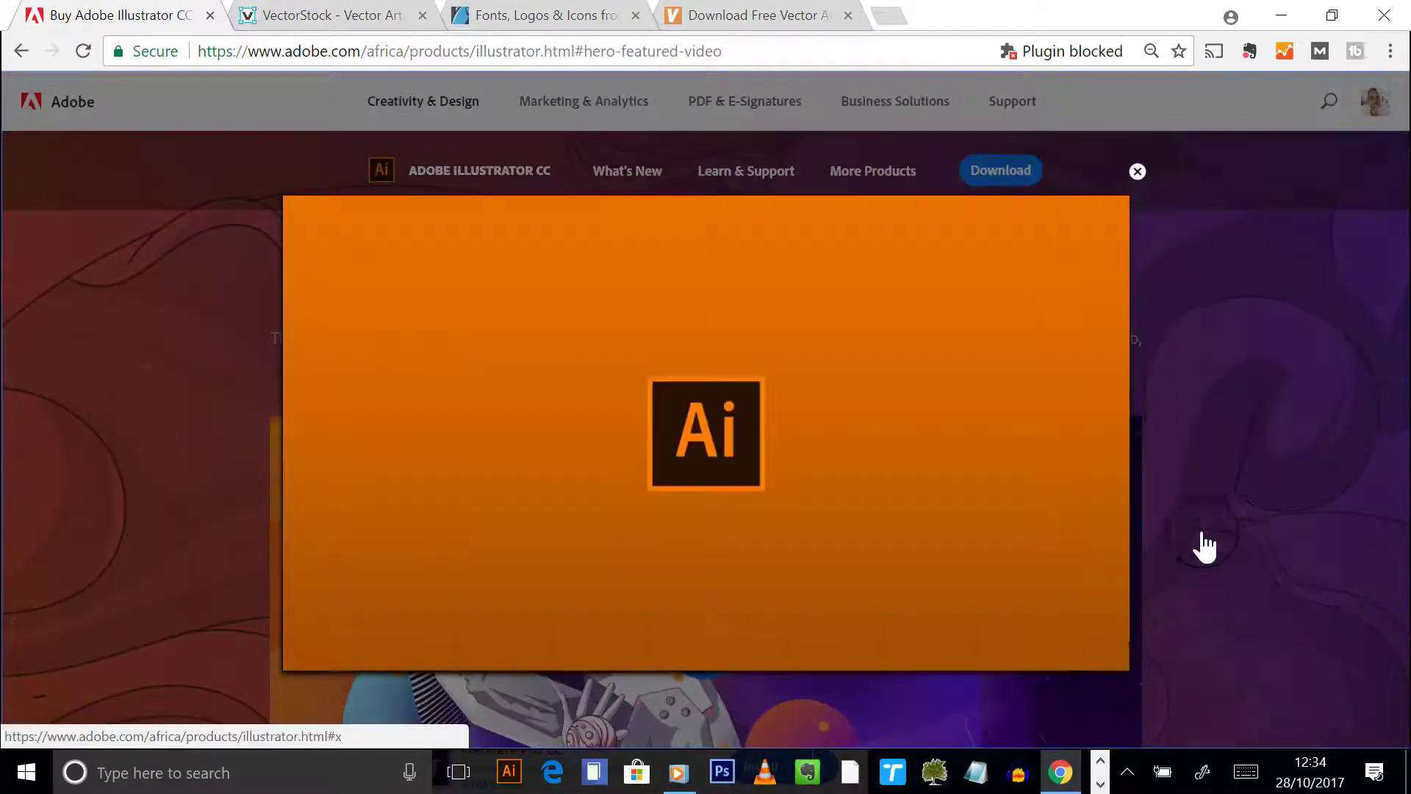
left_click(1098, 654)
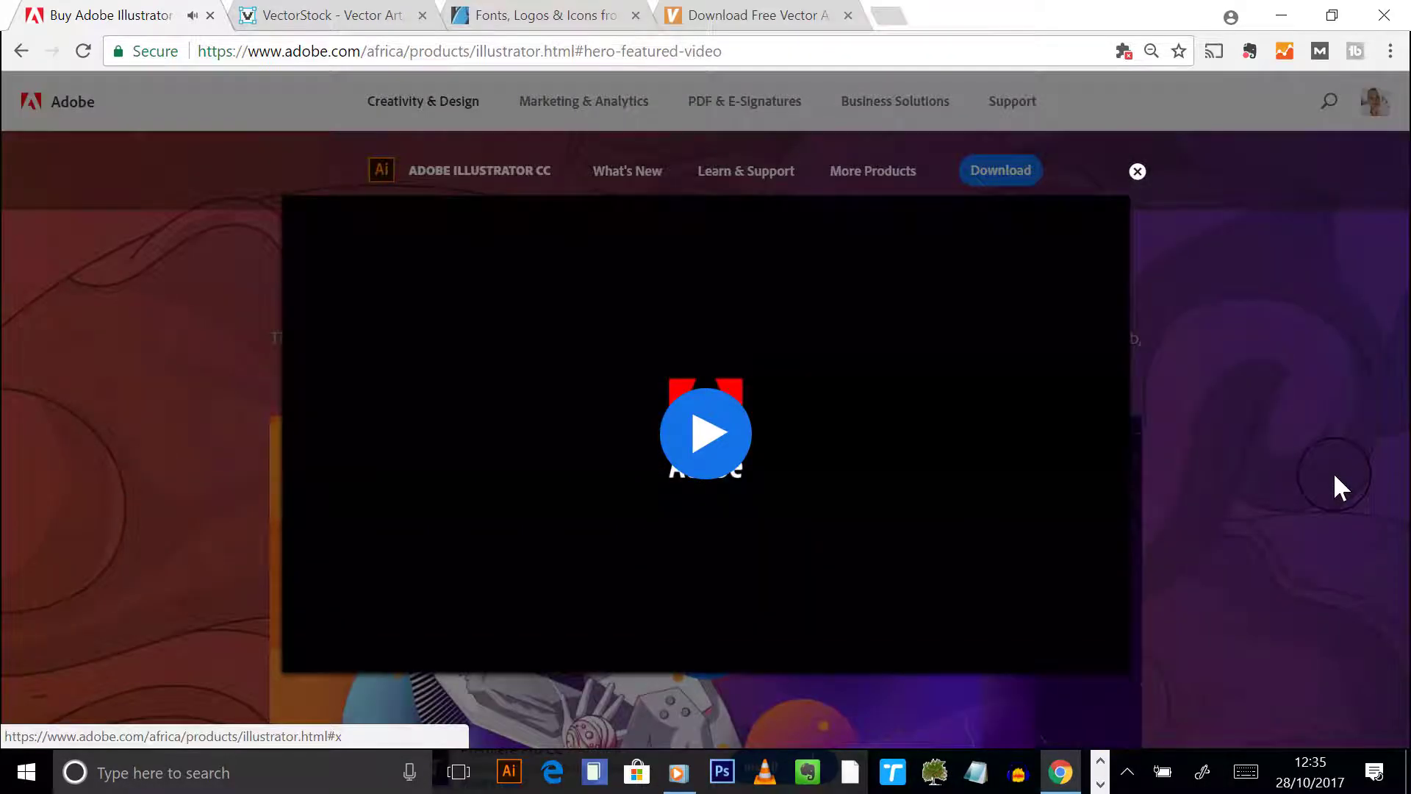
left_click(382, 54)
left_click(355, 58)
left_click_drag(367, 52, 948, 50)
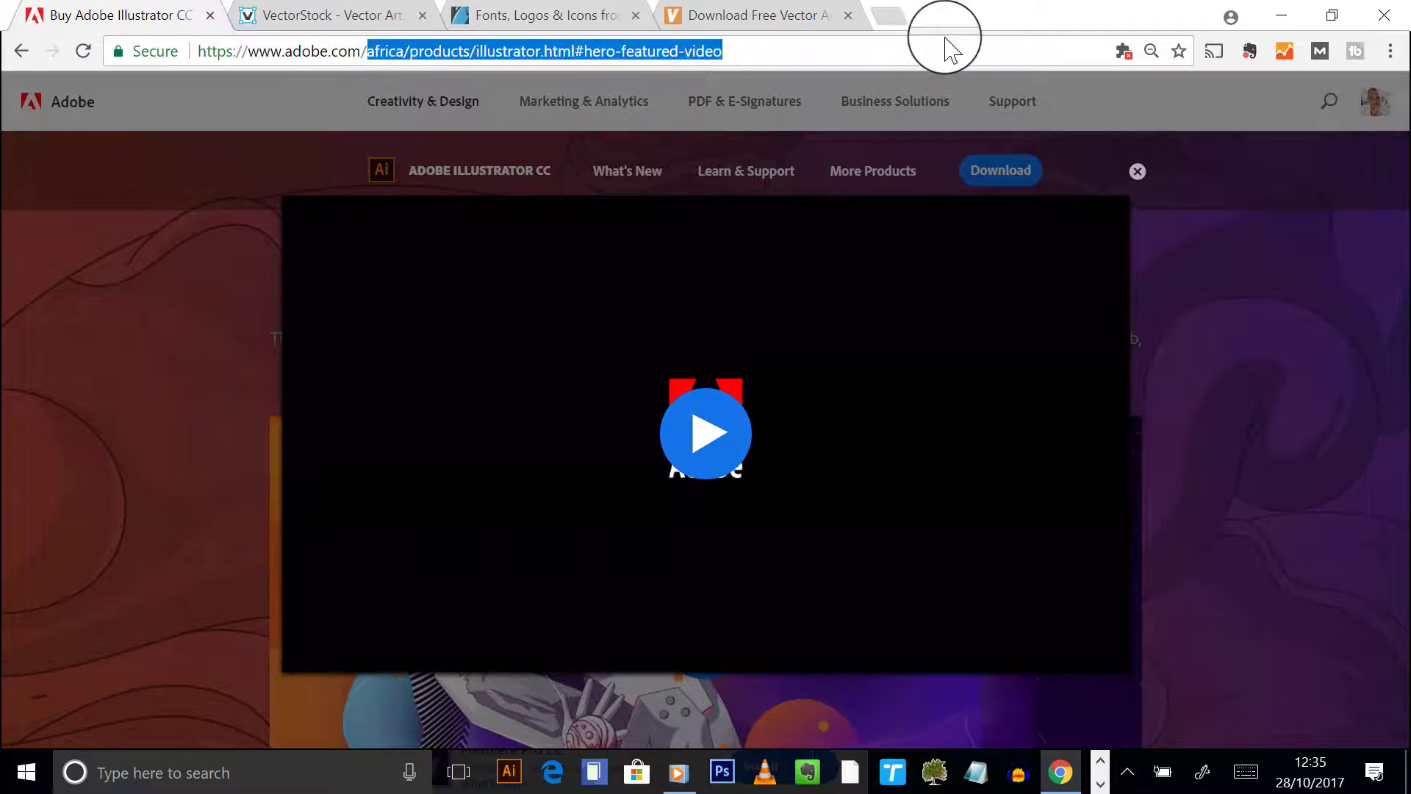
key("BackSpace")
key("Return")
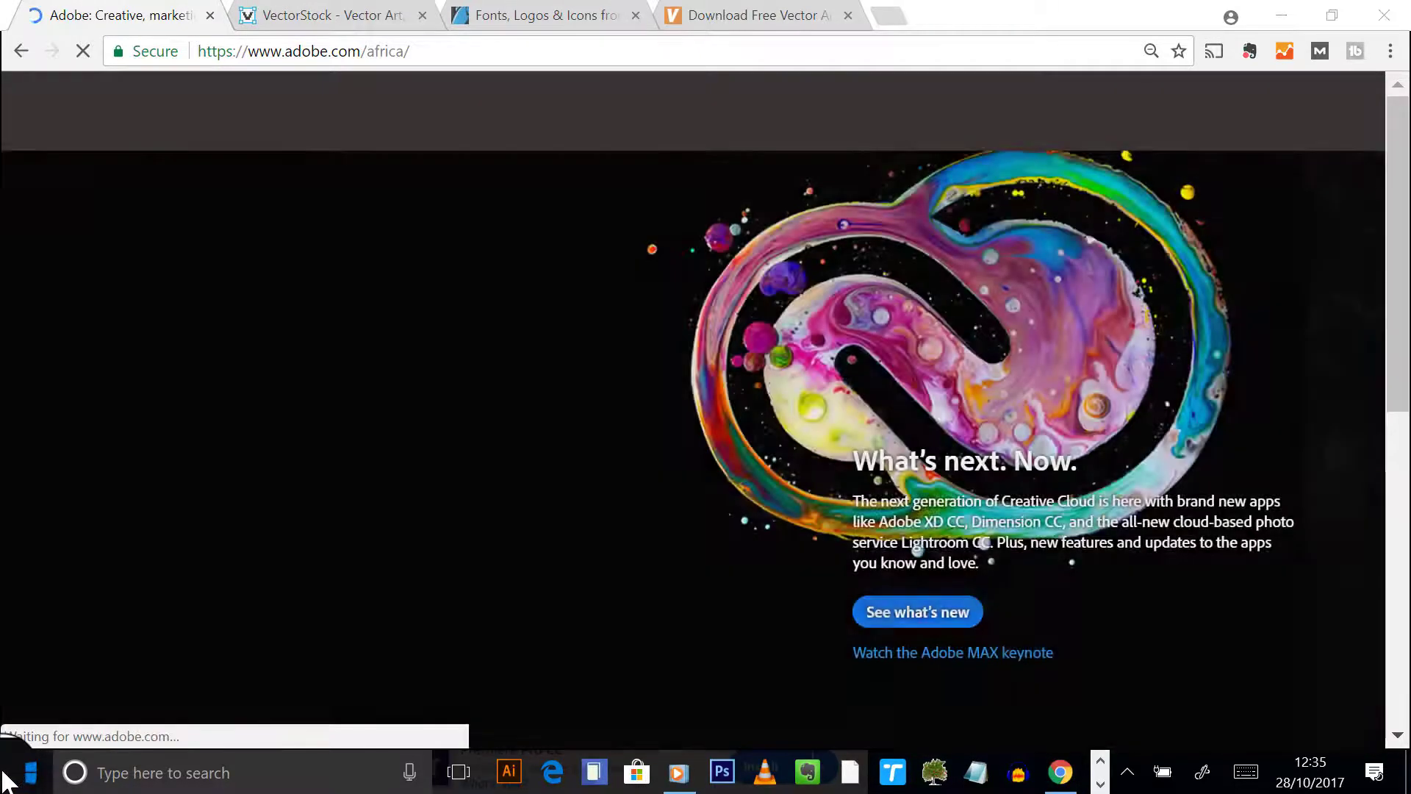
- Open the Adobe Creative Cloud desktop app, launch Illustrator CC from its app list and switch to Illustrator
left_click(6, 773)
type("crea")
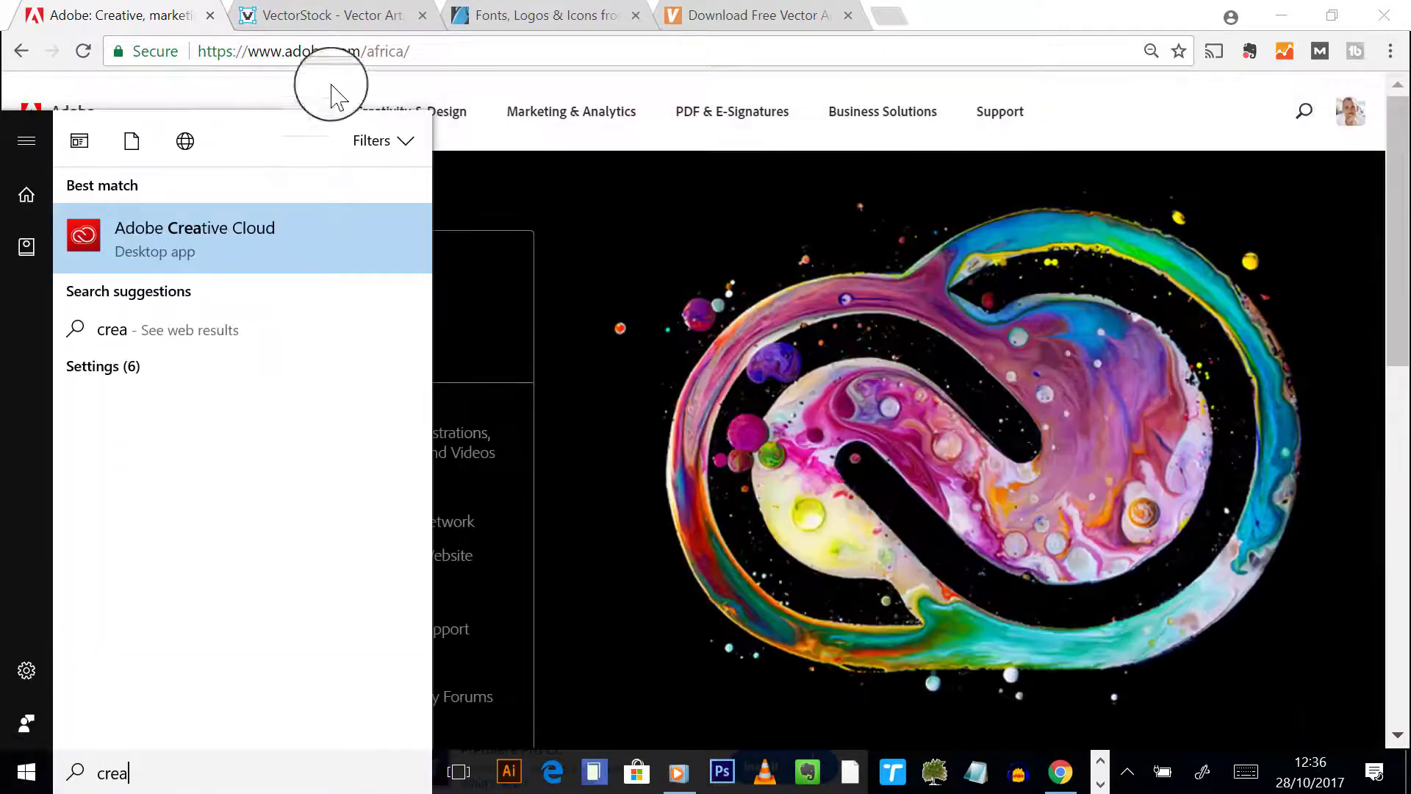
left_click(236, 225)
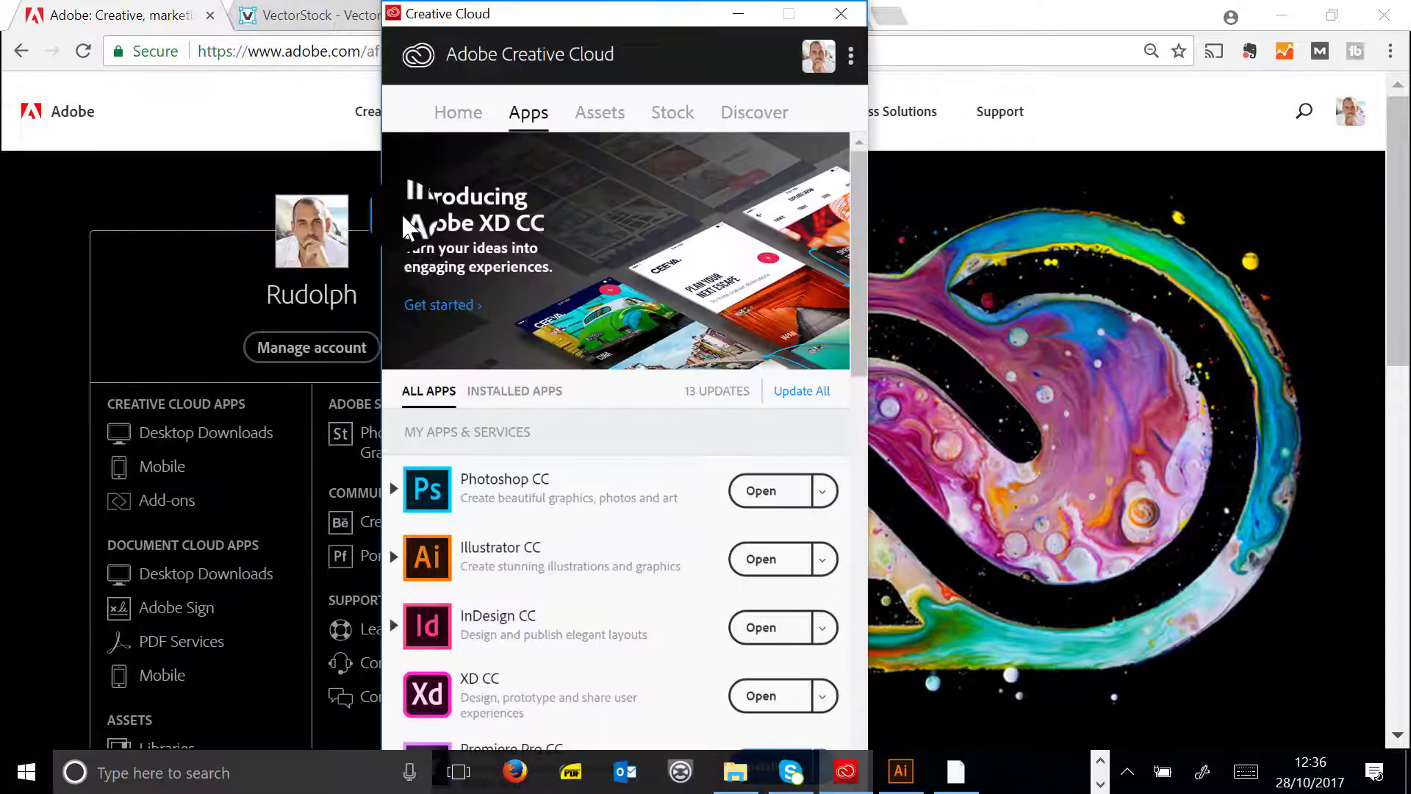
left_click(768, 562)
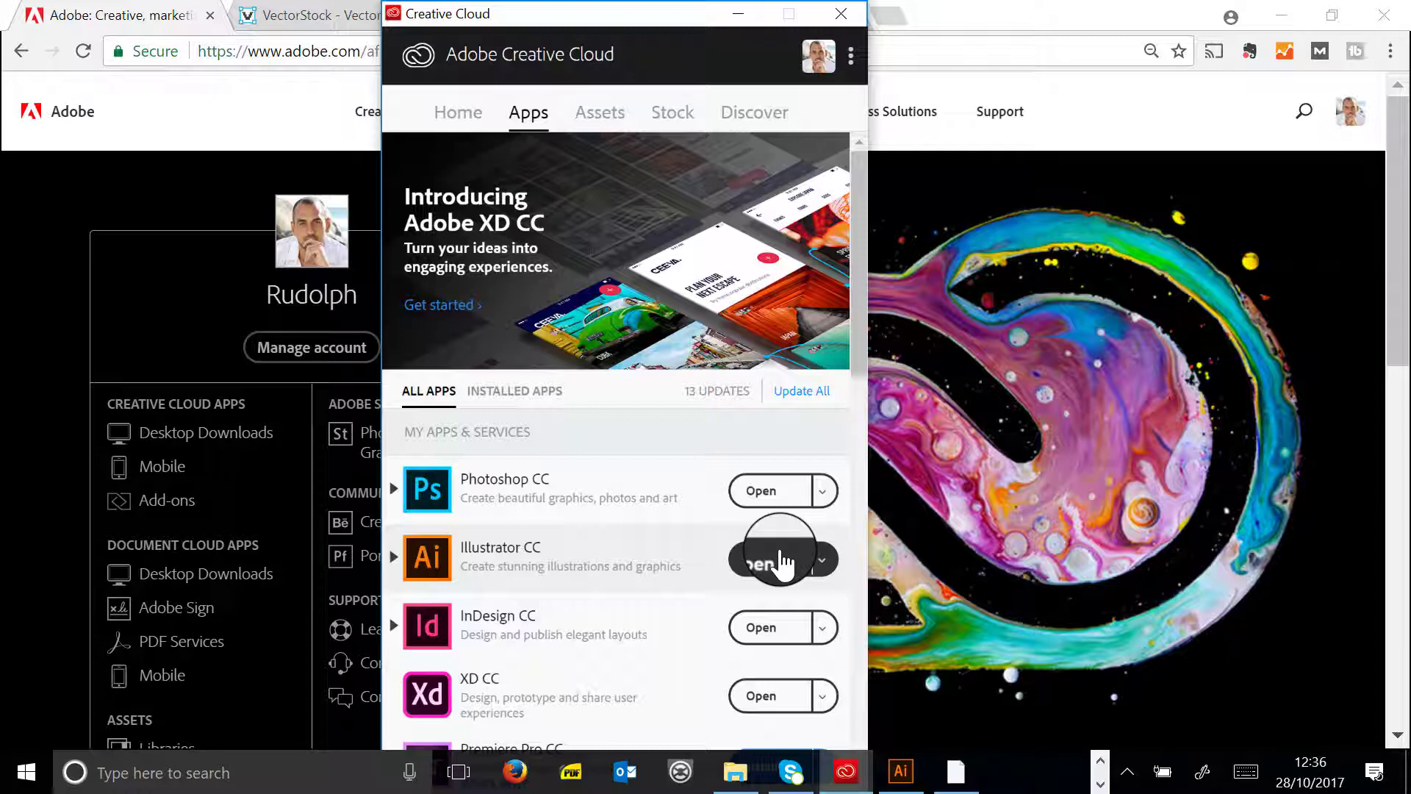
left_click(901, 772)
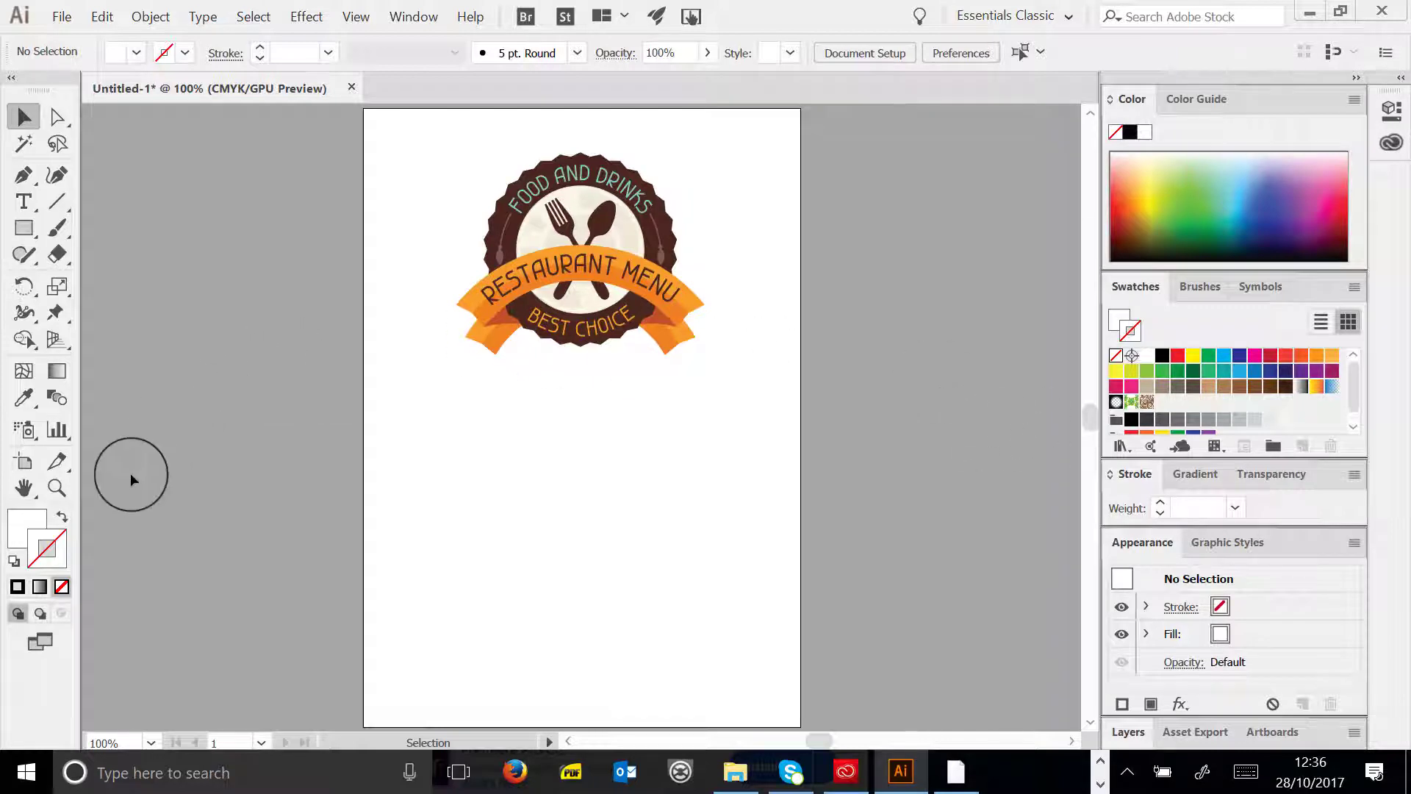
- Examine the restaurant menu badge up close at 300% zoom, then return to the 100% view
left_click(56, 491)
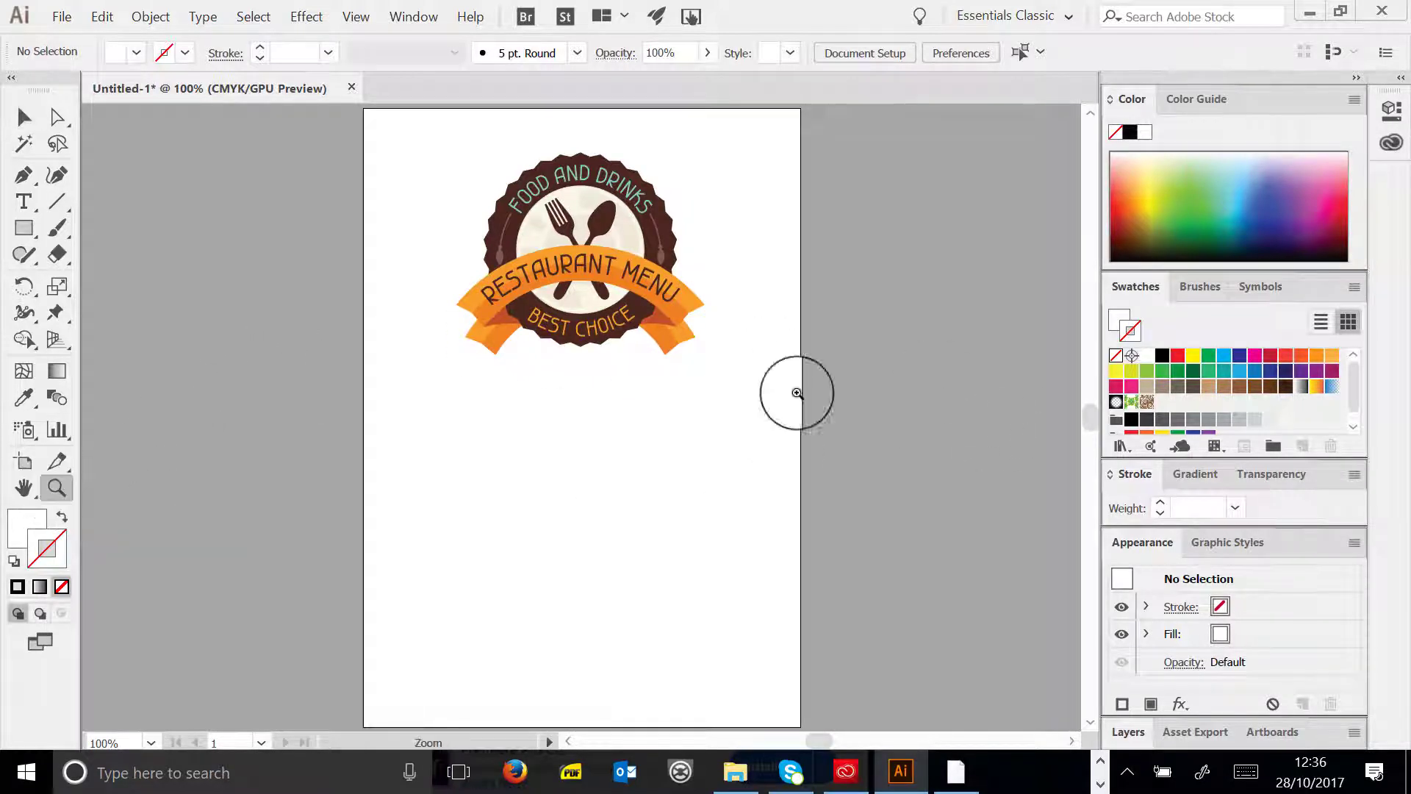
left_click(546, 284)
left_click(595, 379)
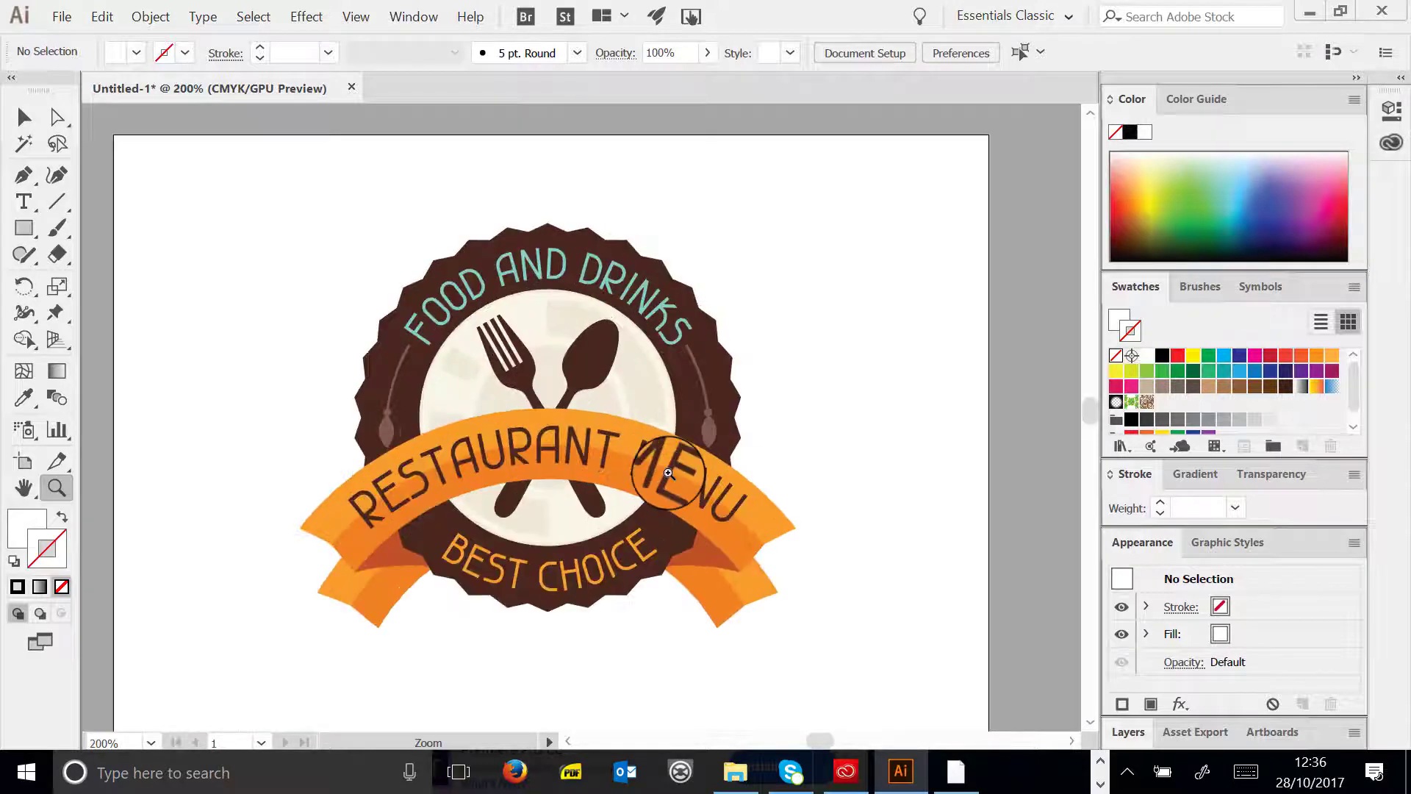
left_click(841, 305)
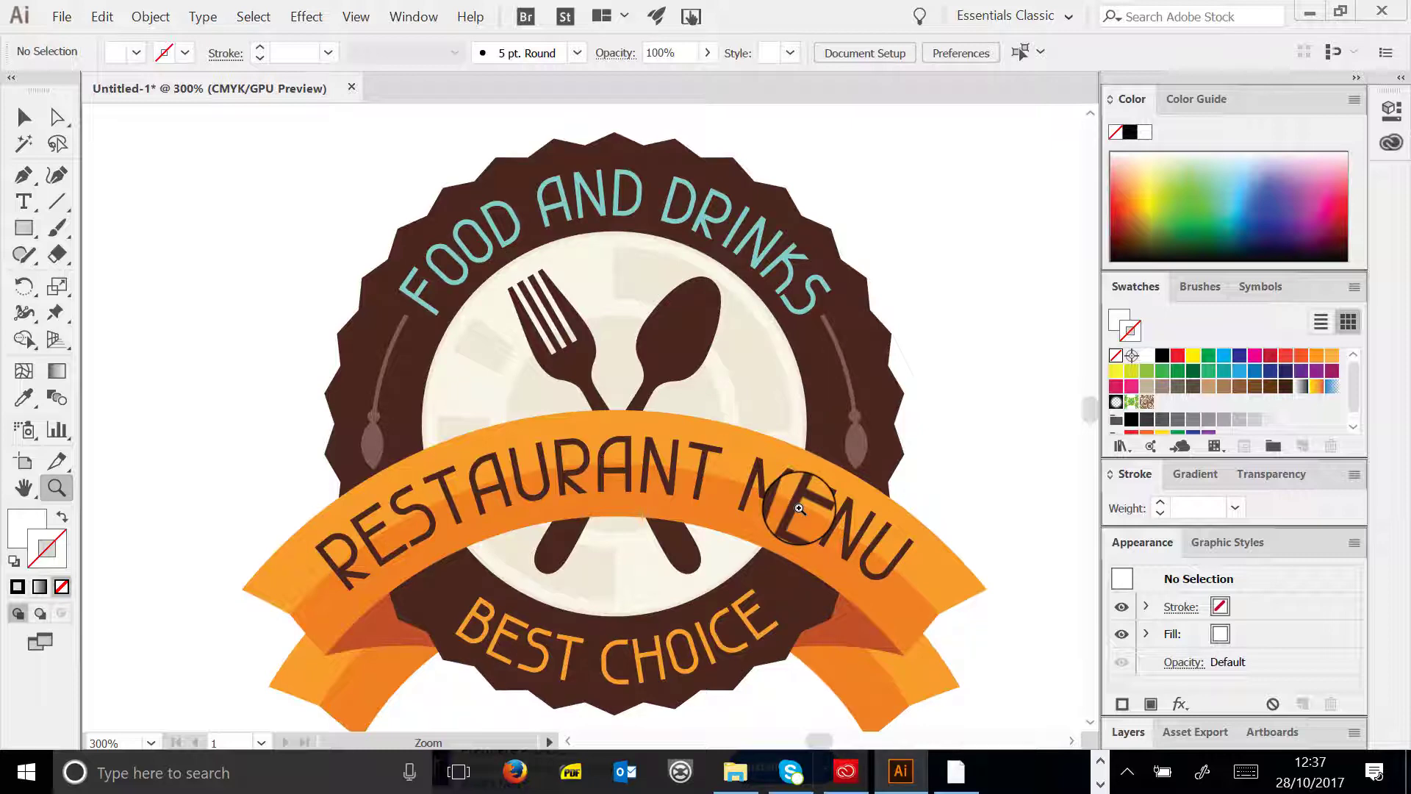
key("ctrl+1")
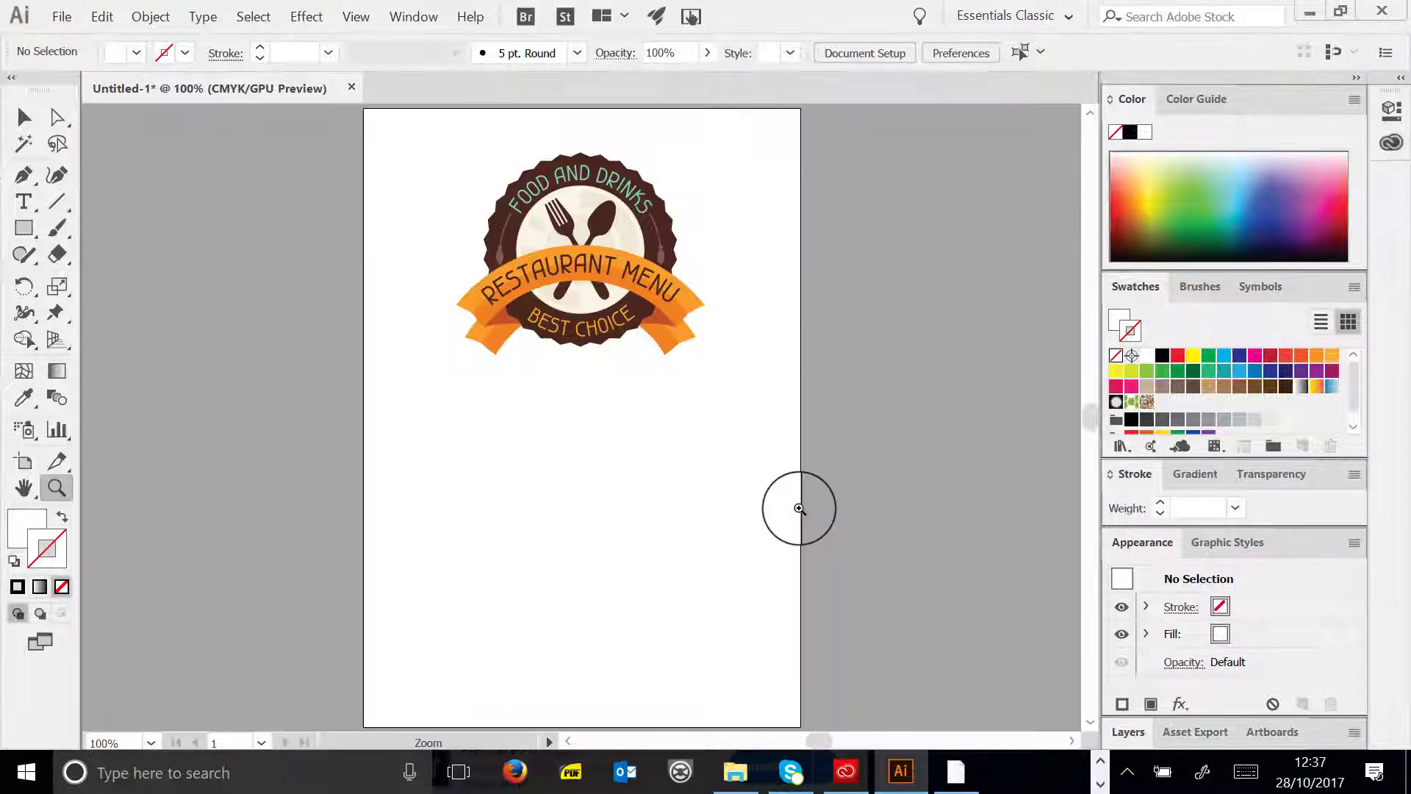
- Close the document with the restaurant menu badge without saving it
left_click(352, 87)
left_click(813, 416)
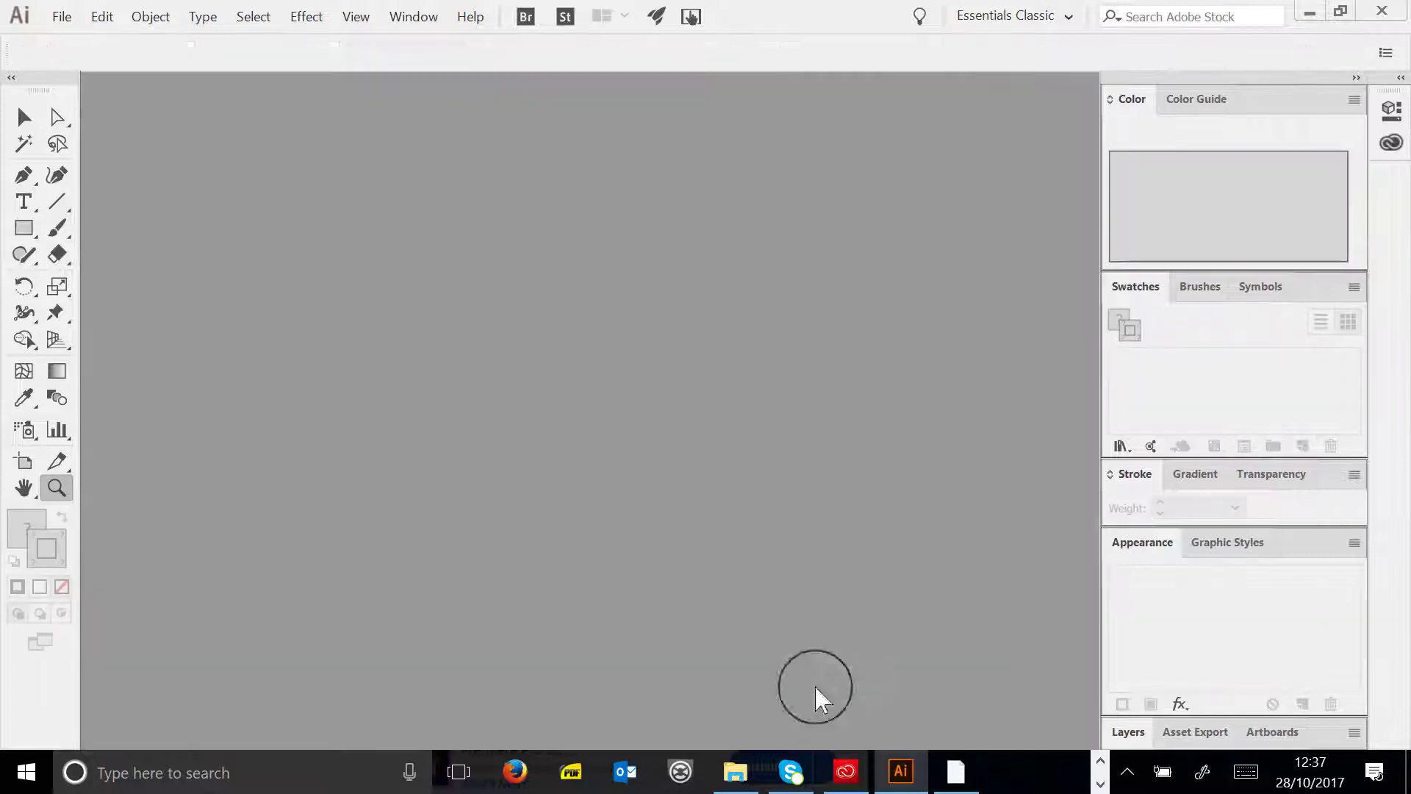
- Switch to File Explorer, look through the 1.8 Creating a logo folder inside Example Files, and return to Illustrator
left_click(735, 770)
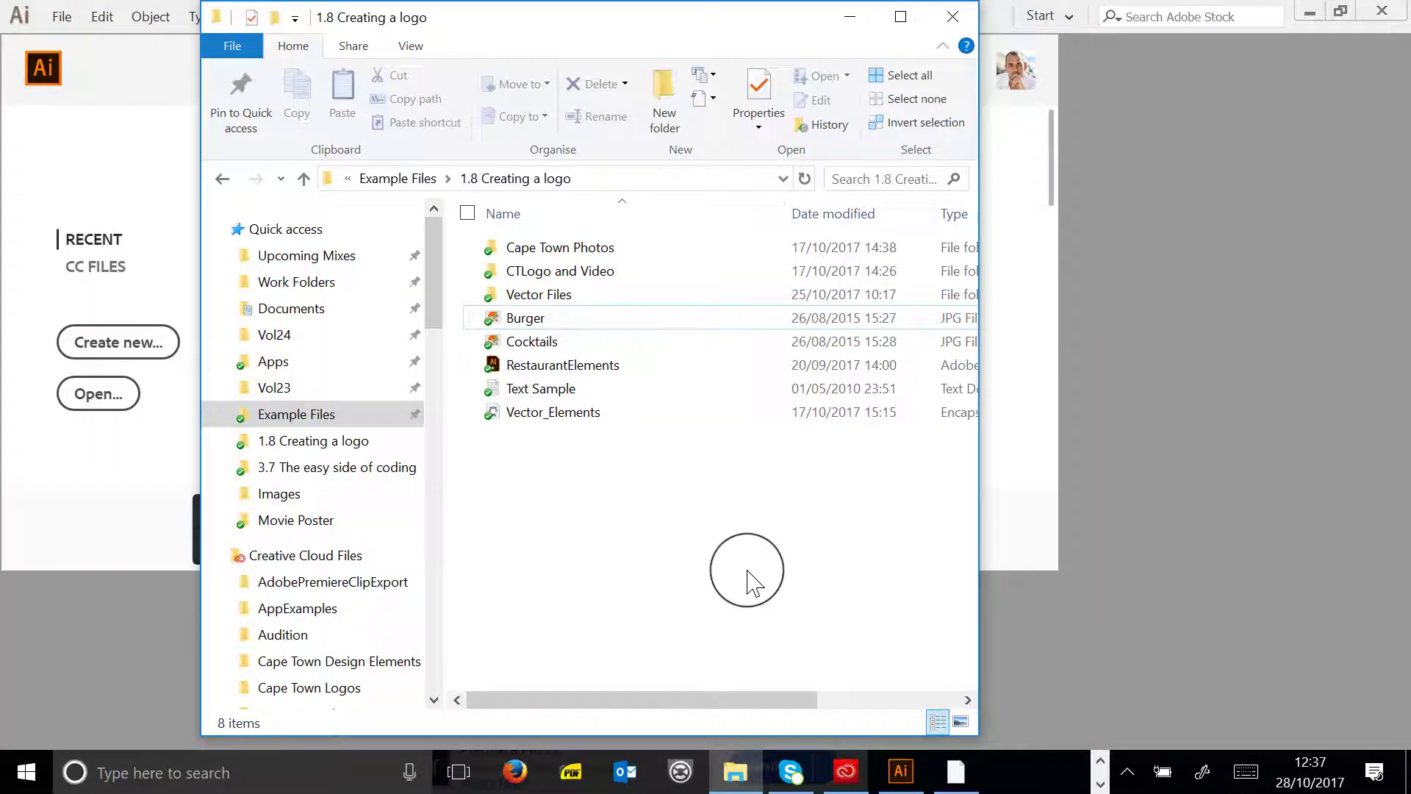
left_click(408, 179)
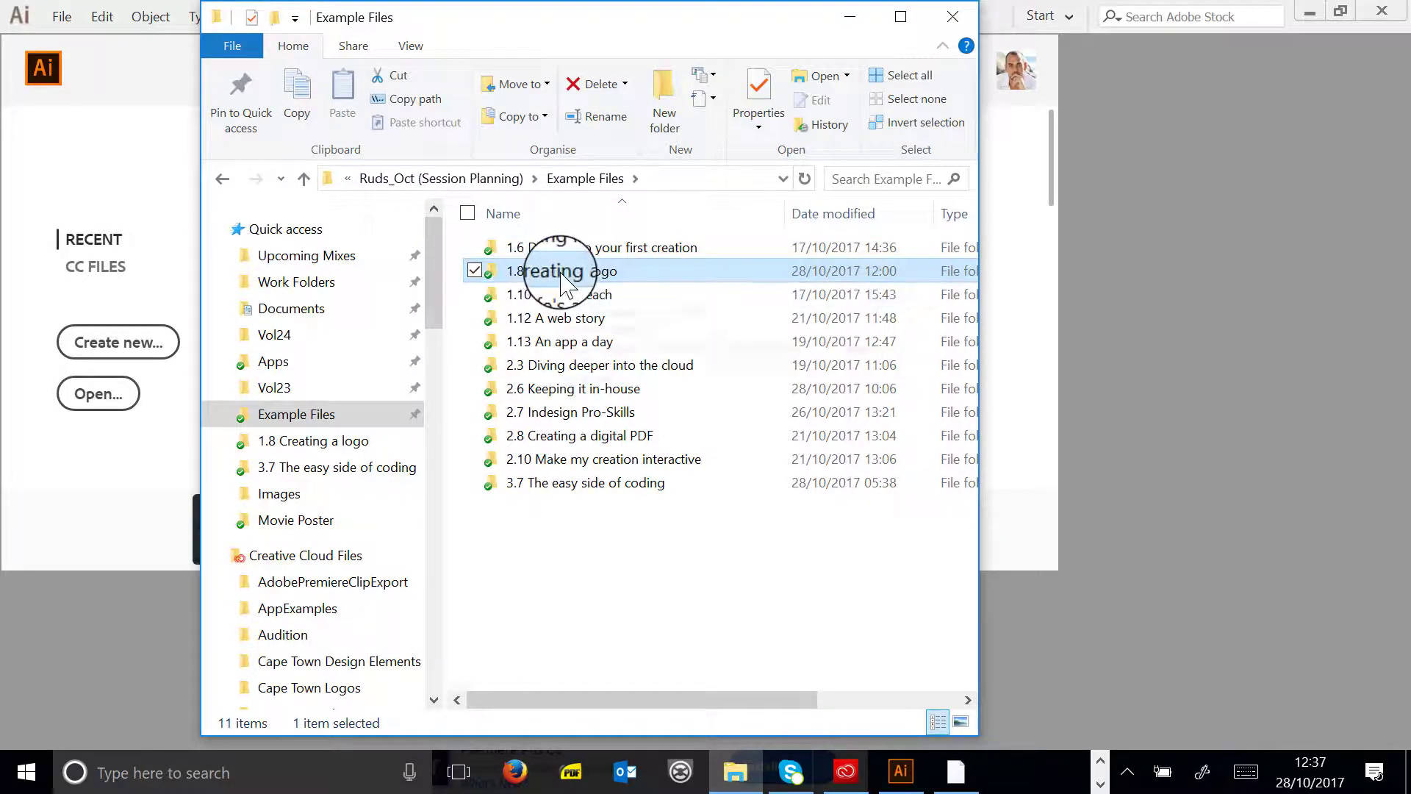
double_click(562, 274)
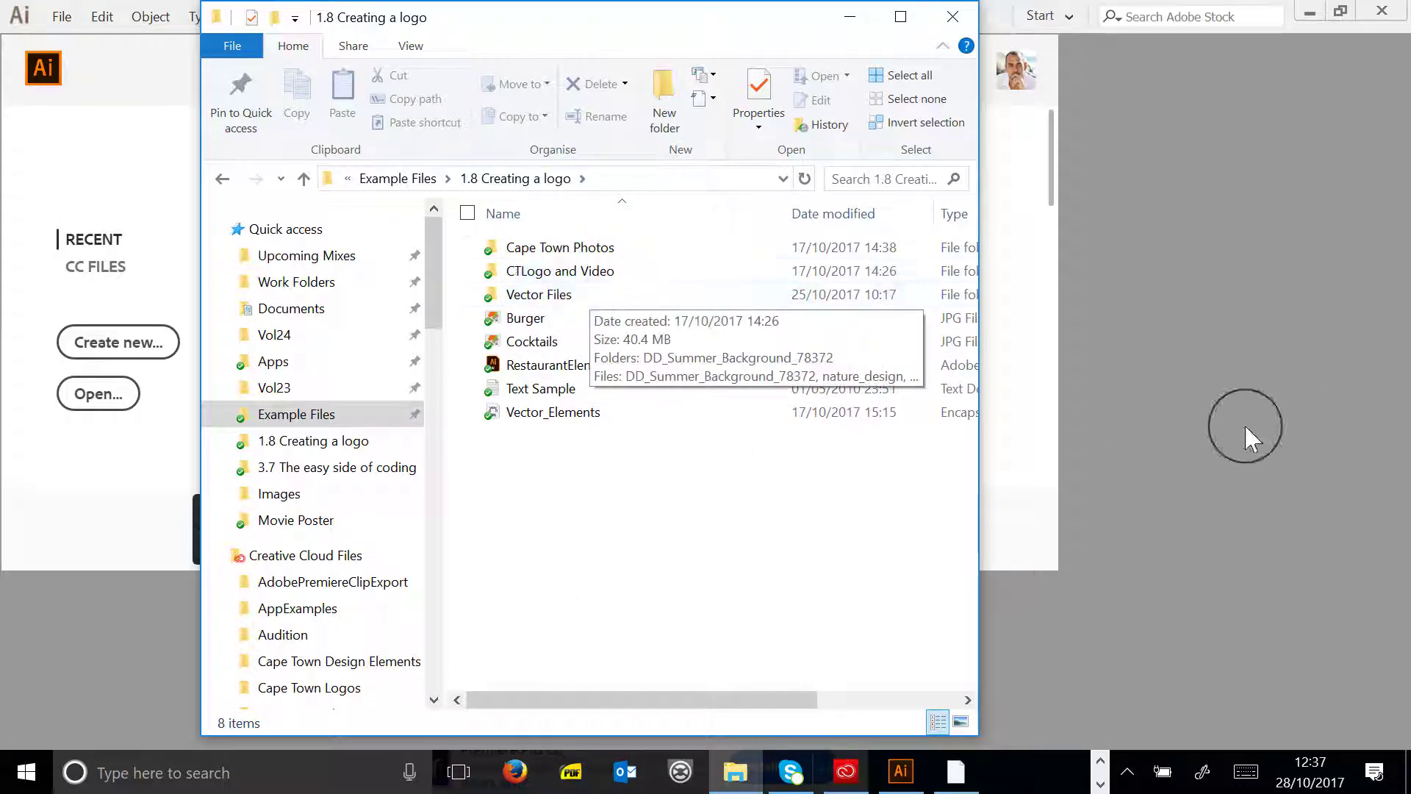
left_click(59, 176)
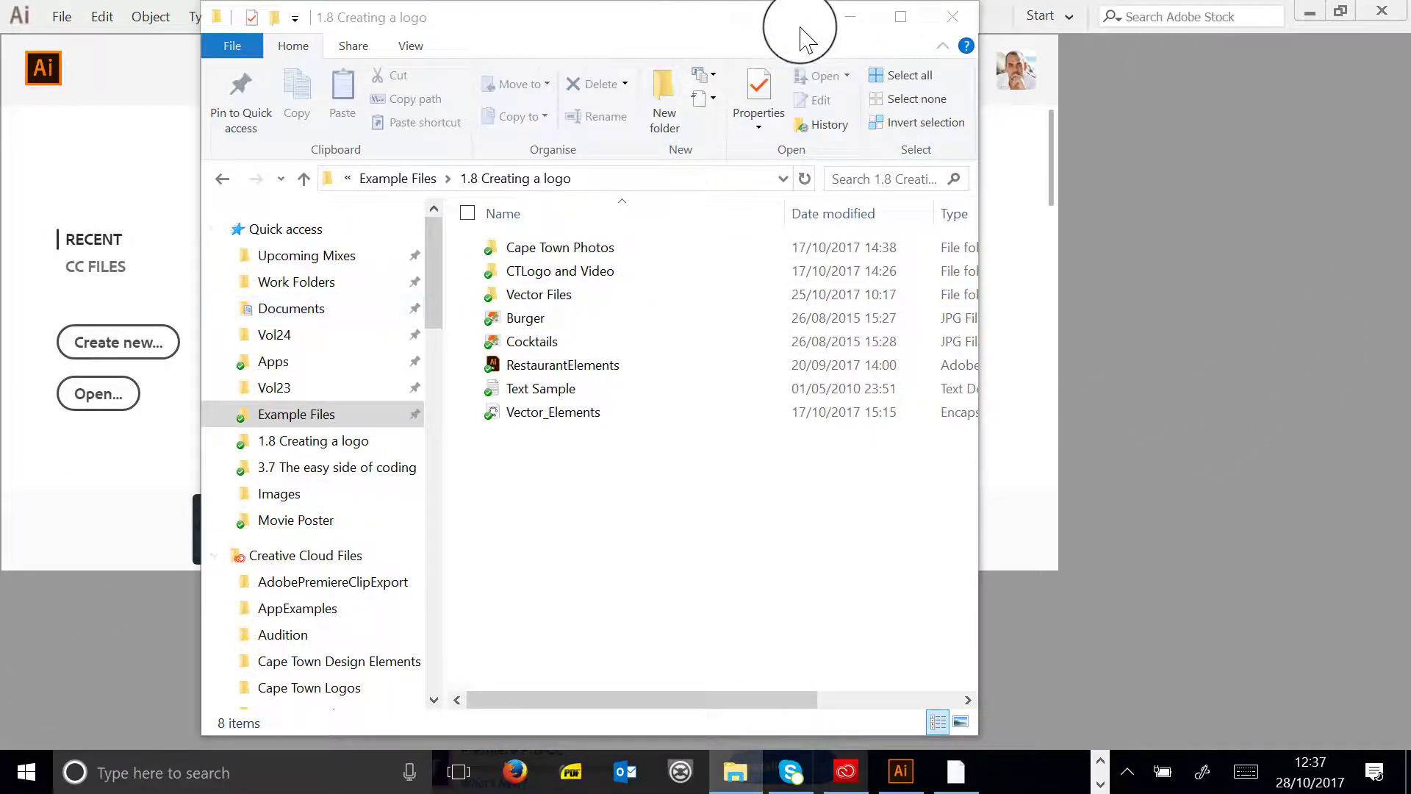
left_click(850, 16)
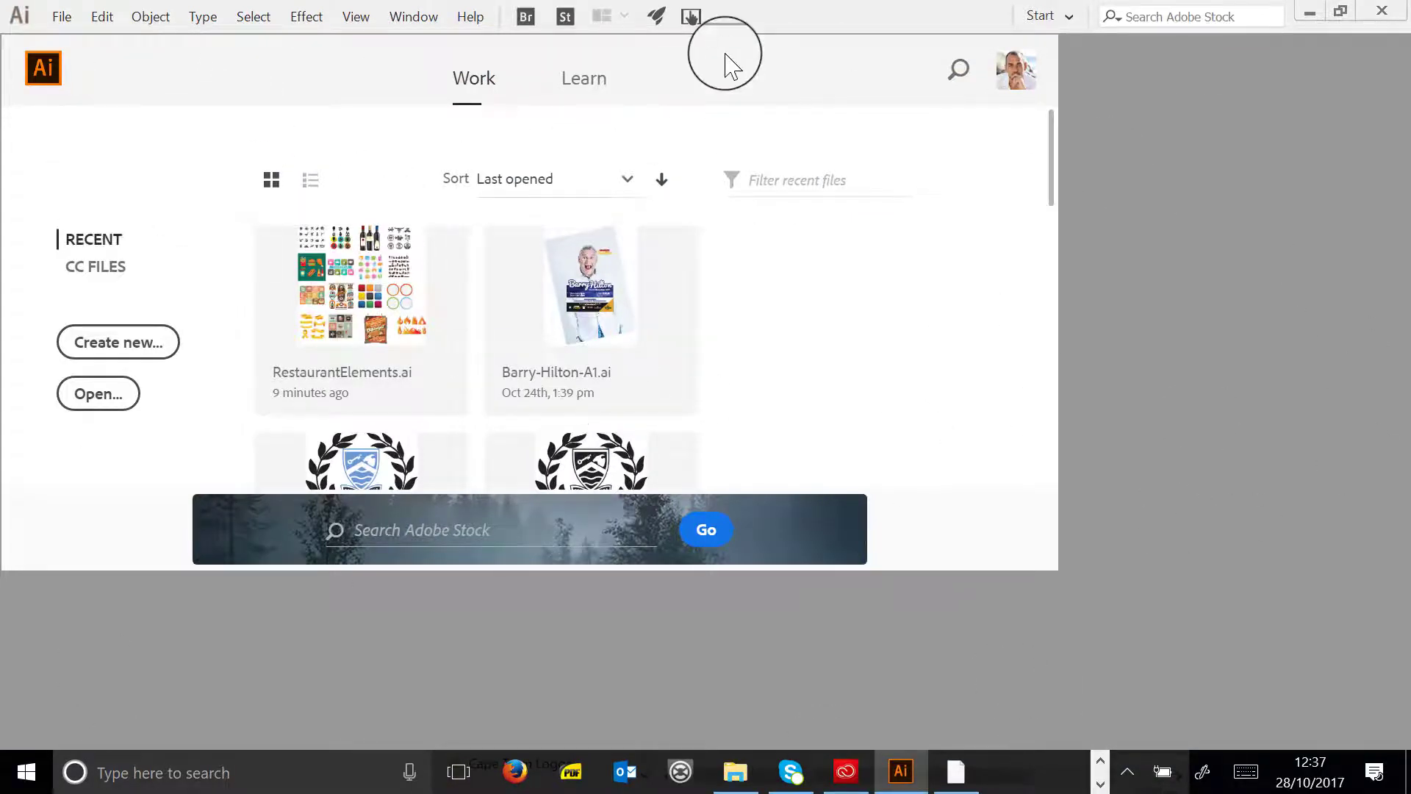
- Switch the workspace to Essentials Classic
left_click(412, 18)
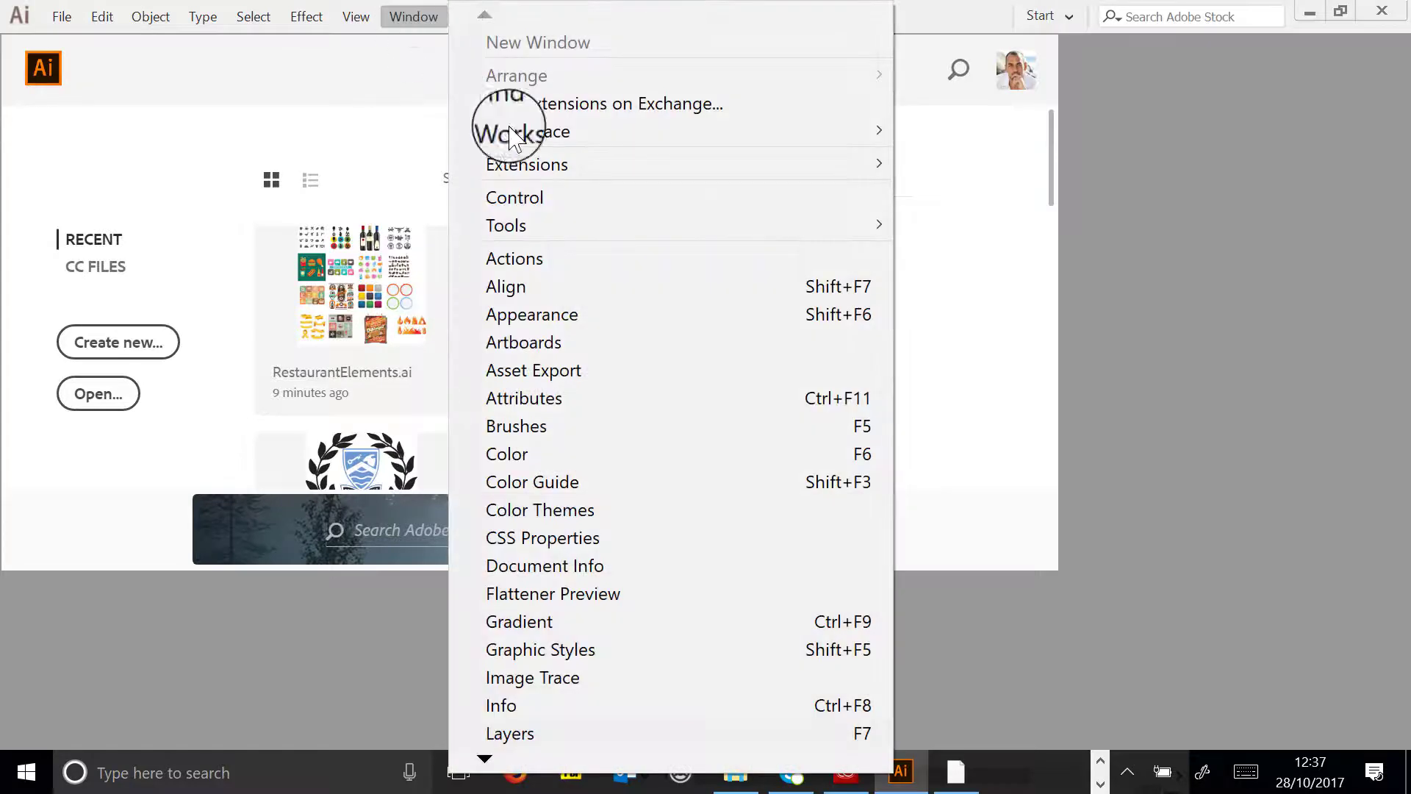
mouse_move(586, 140)
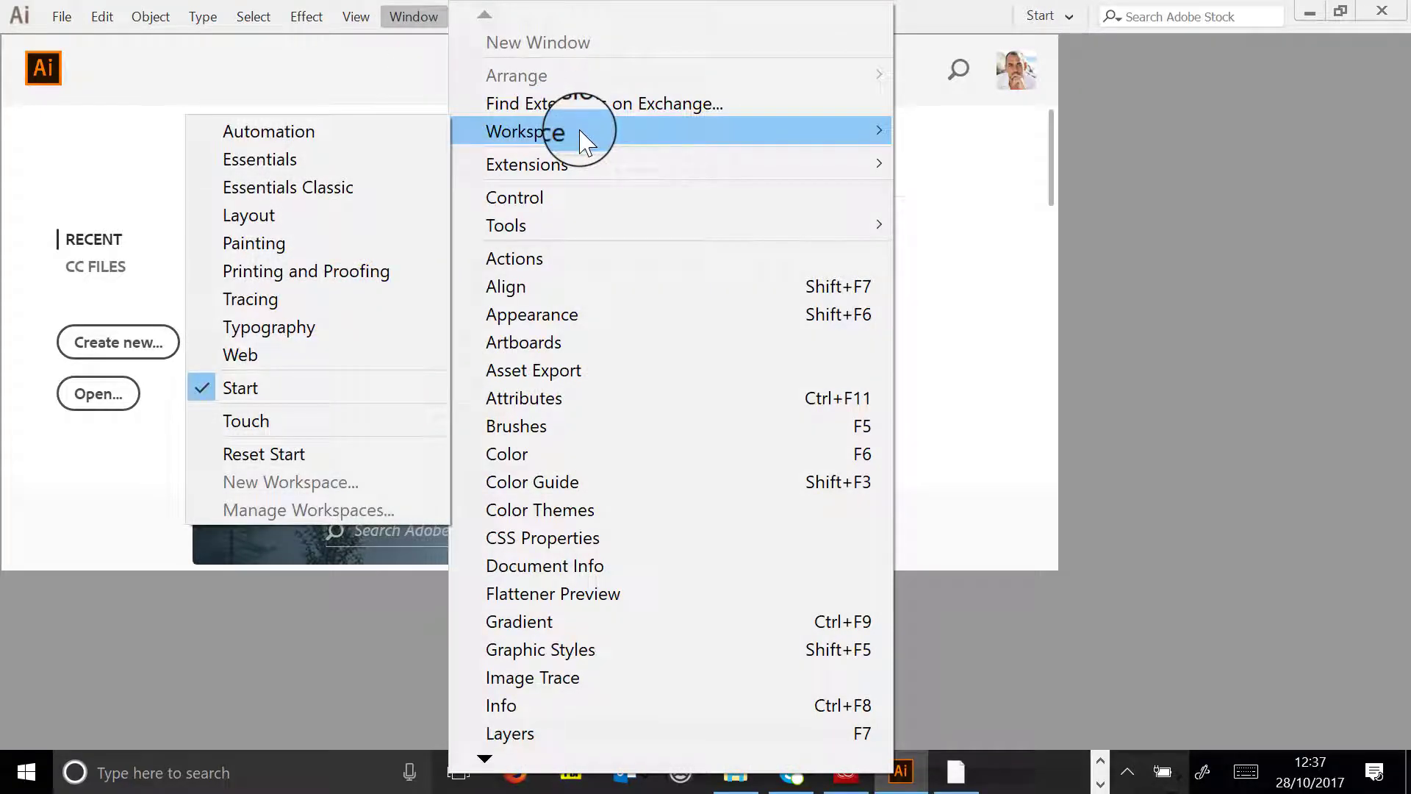
left_click(307, 185)
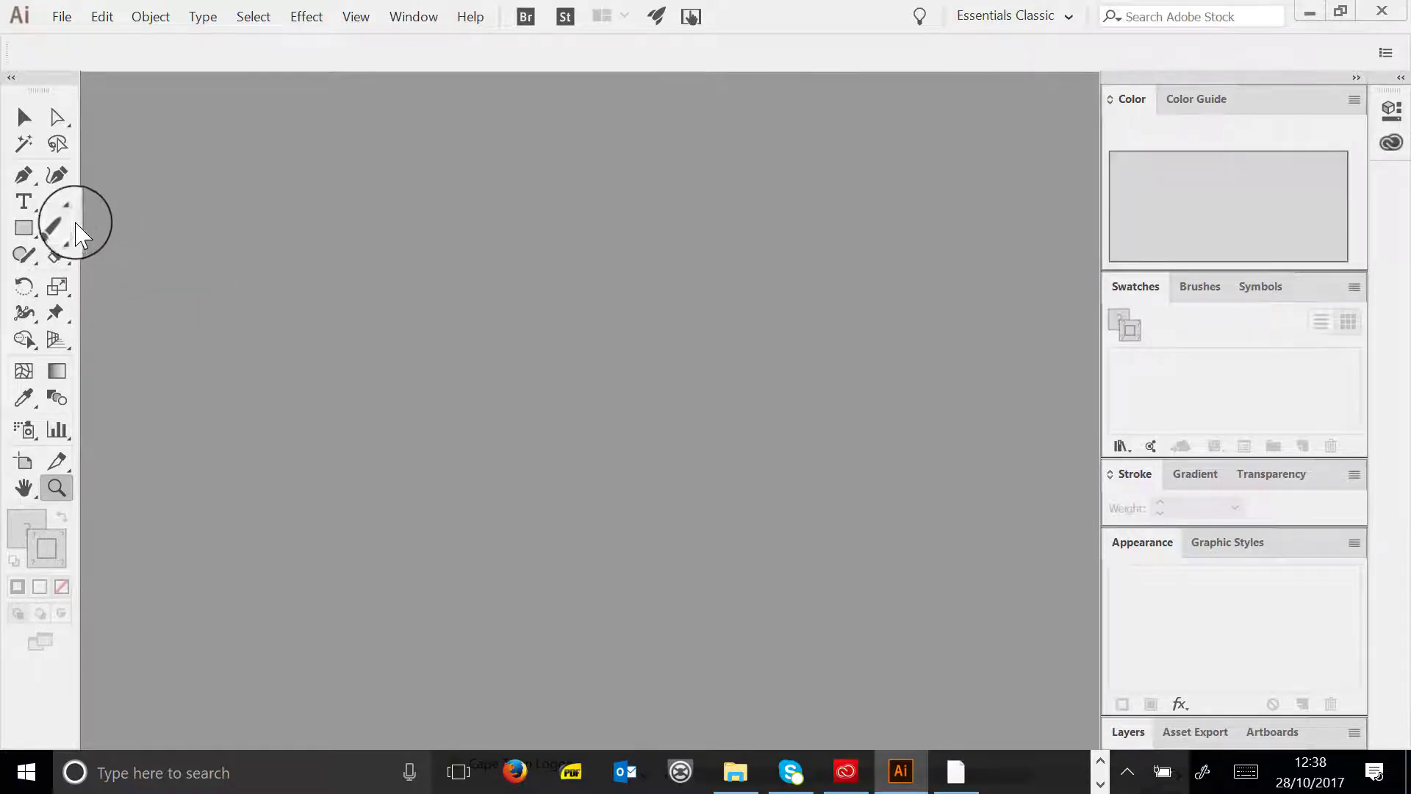
- Examine the hidden tool variants behind the Rectangle, Type, Pen and Width tools, ending with the Pen tool selected
left_click(39, 234)
left_click(38, 247)
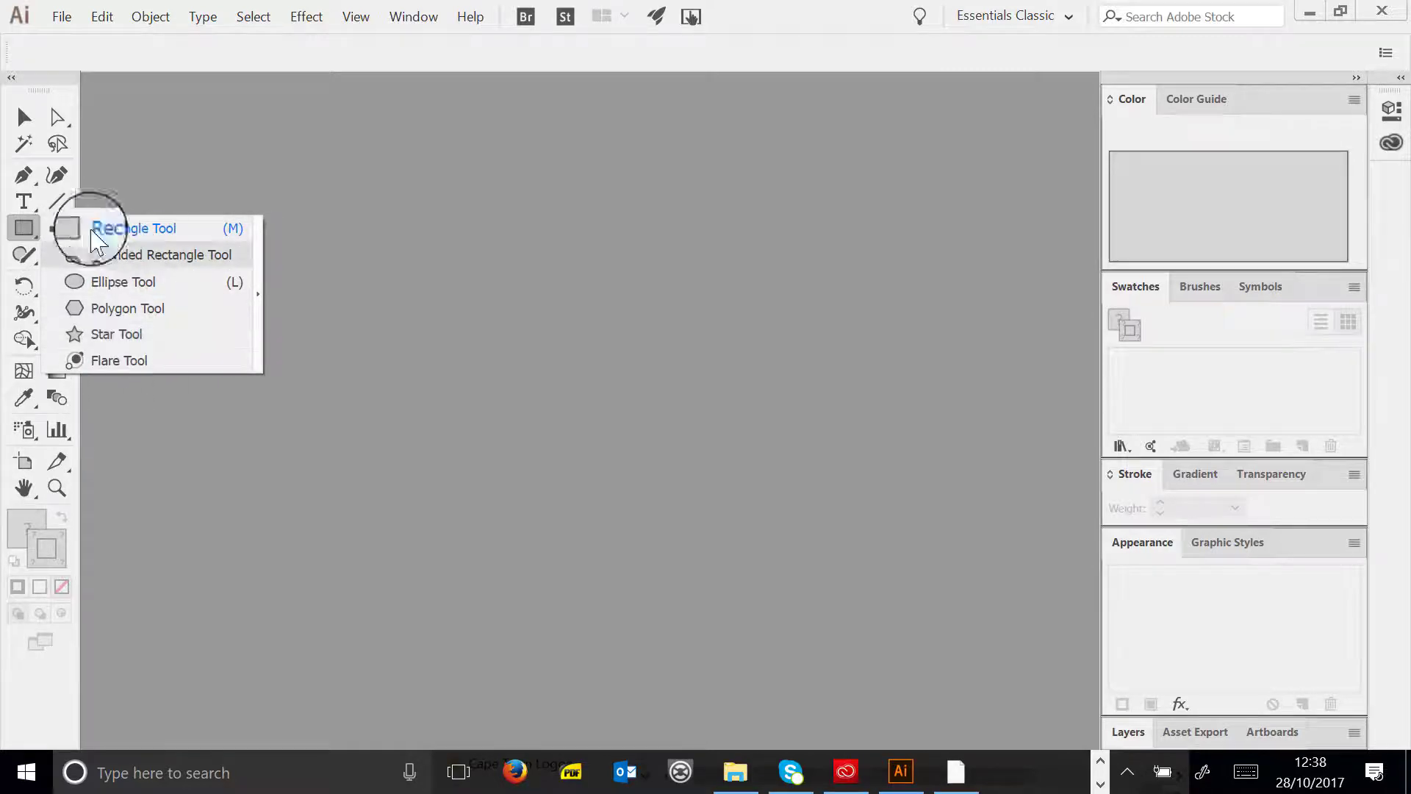
left_click(24, 201)
left_click(24, 201)
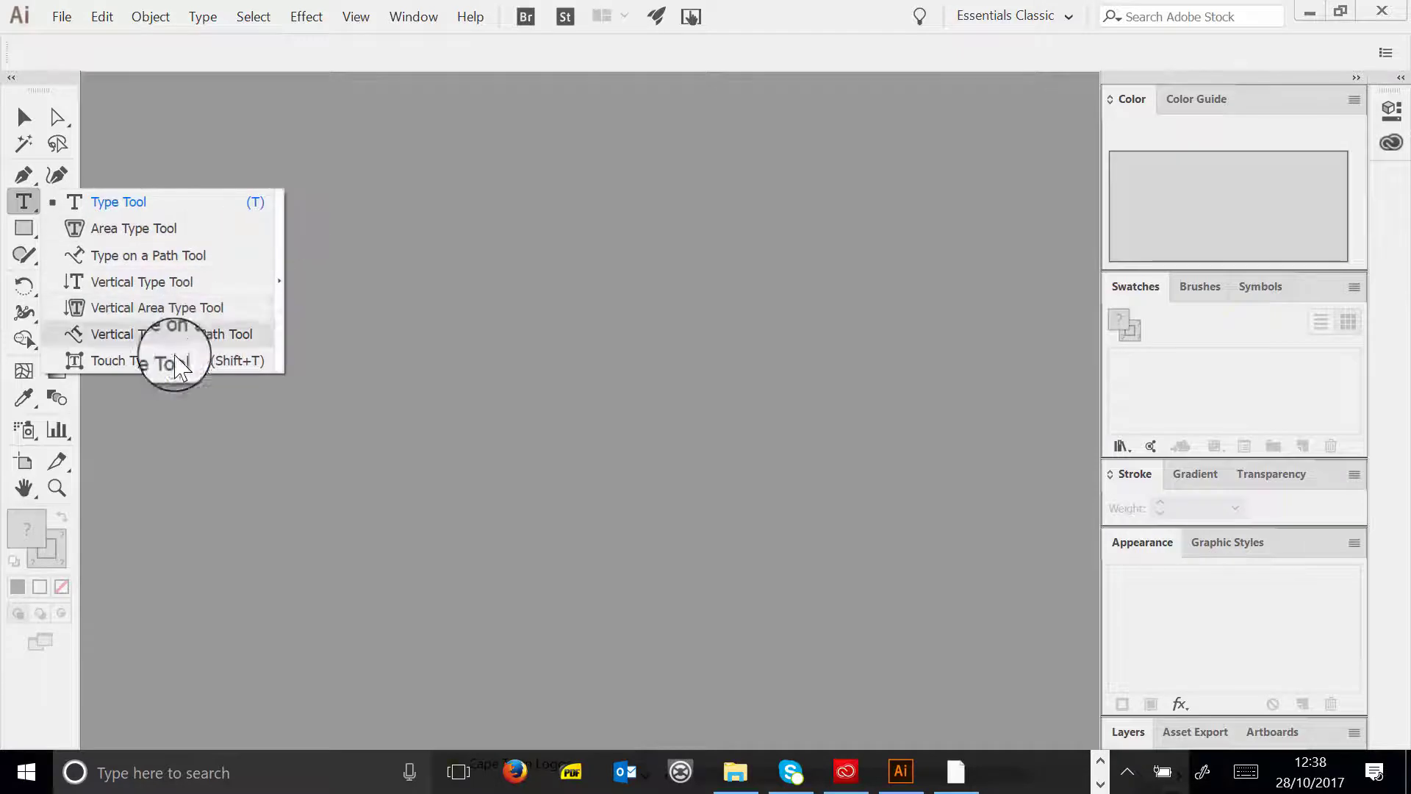
left_click(25, 177)
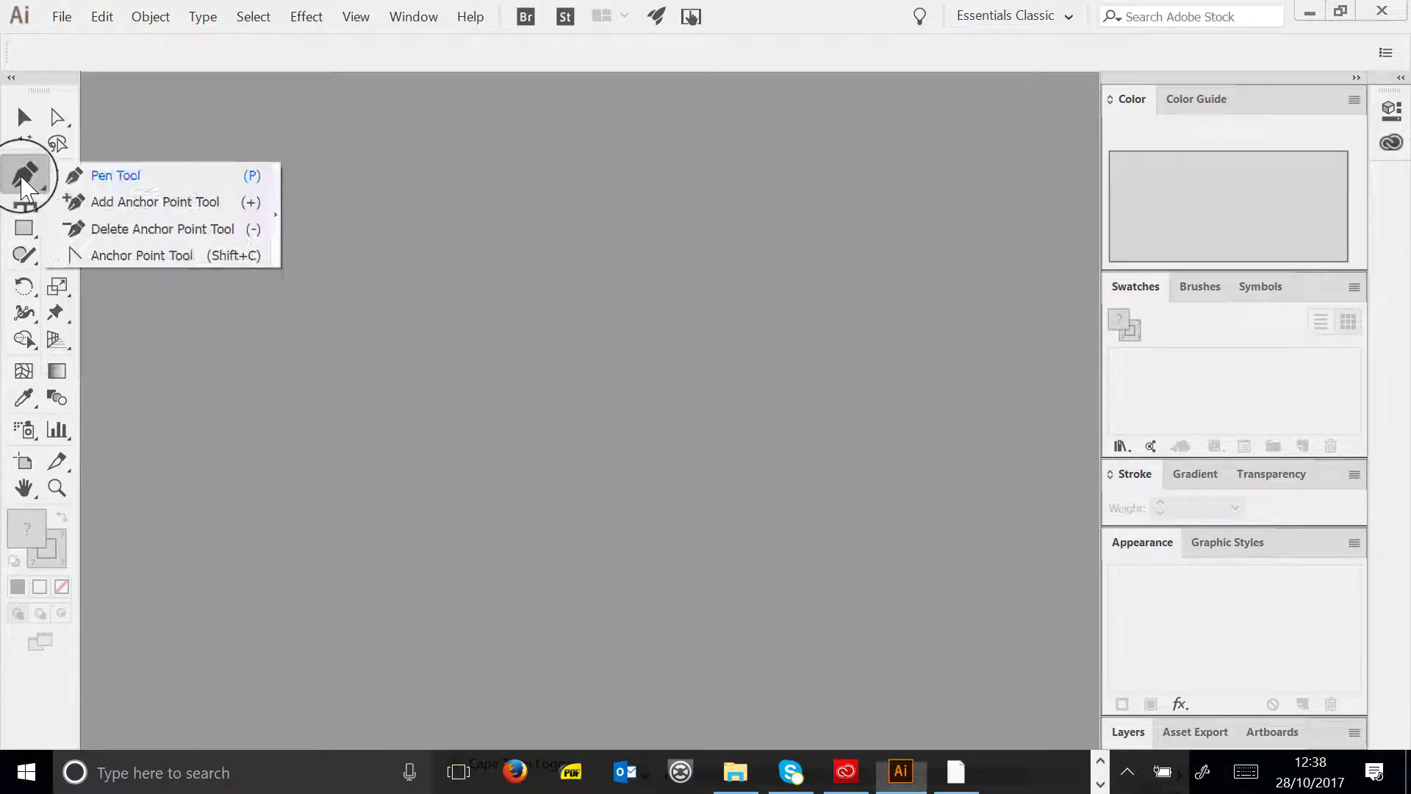
left_click(25, 314)
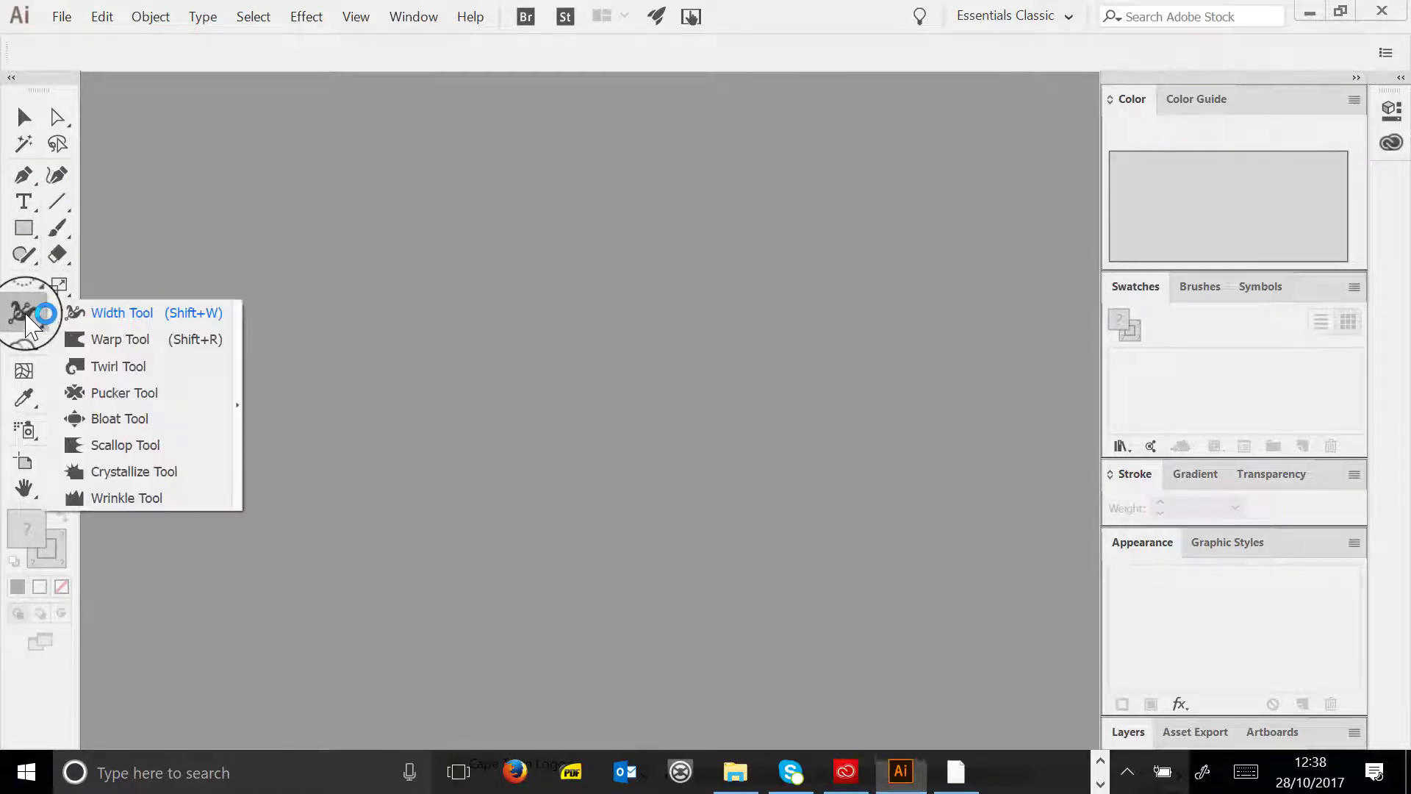
left_click(25, 117)
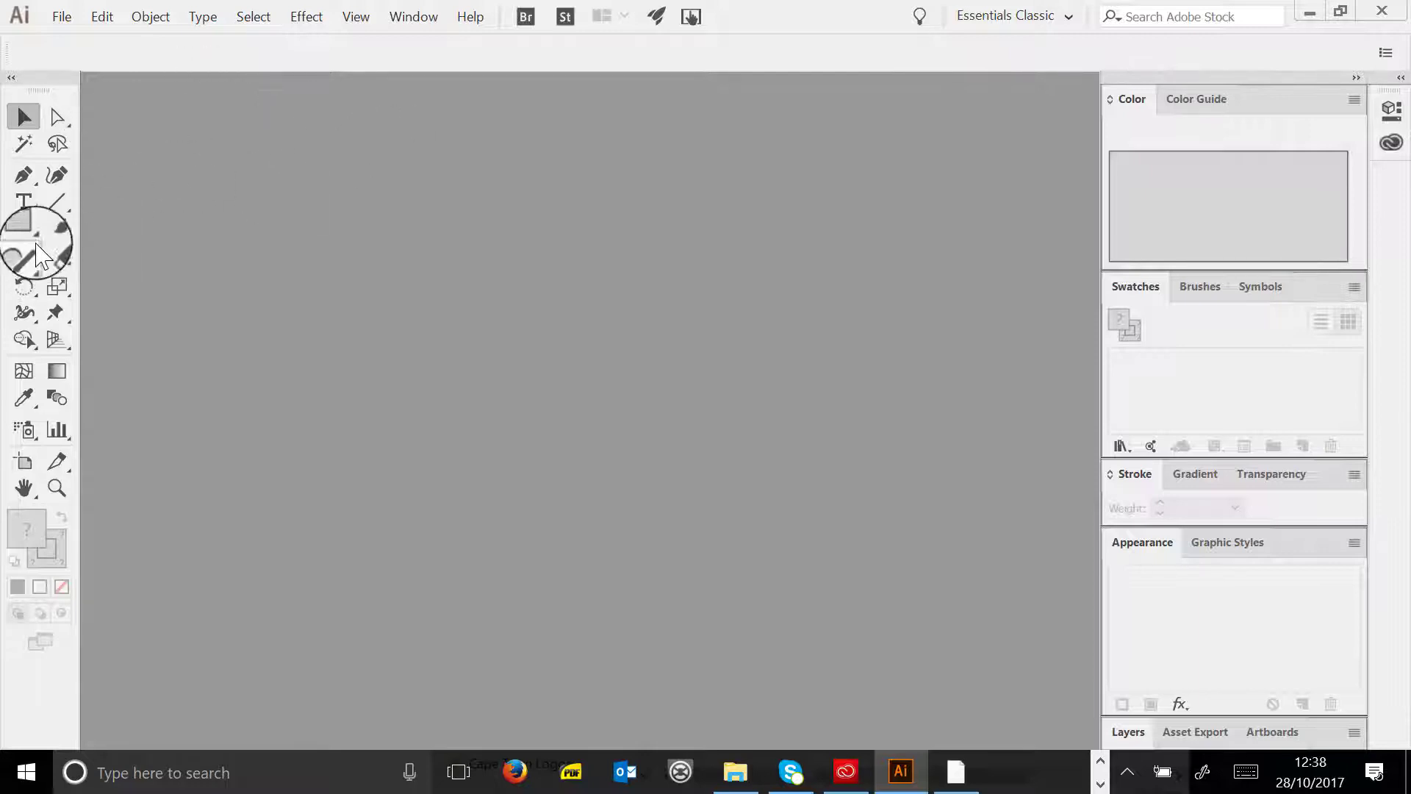
left_click(24, 174)
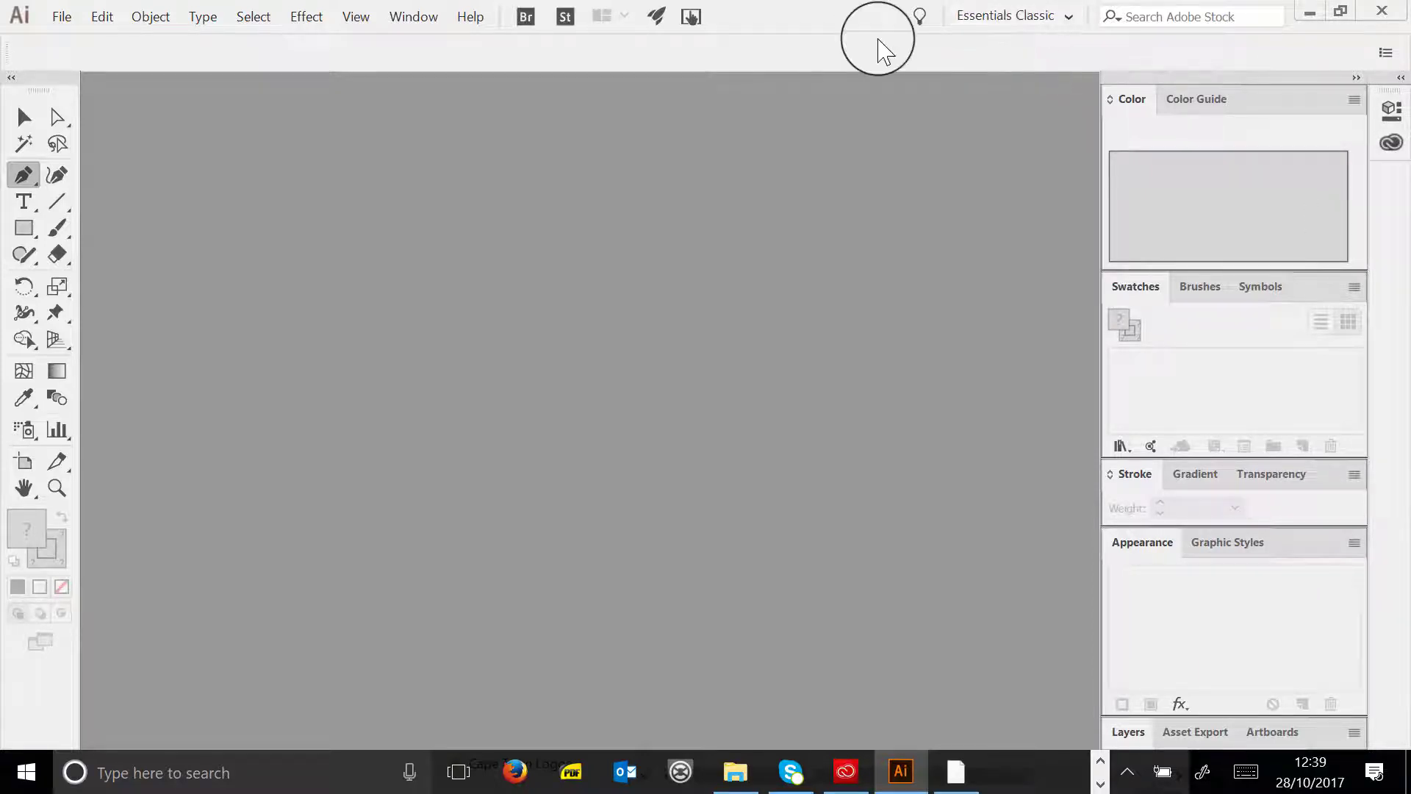
- Create a new portrait document from the Print preset A4, 210 x 297 mm, with one artboard
left_click(61, 16)
left_click(88, 43)
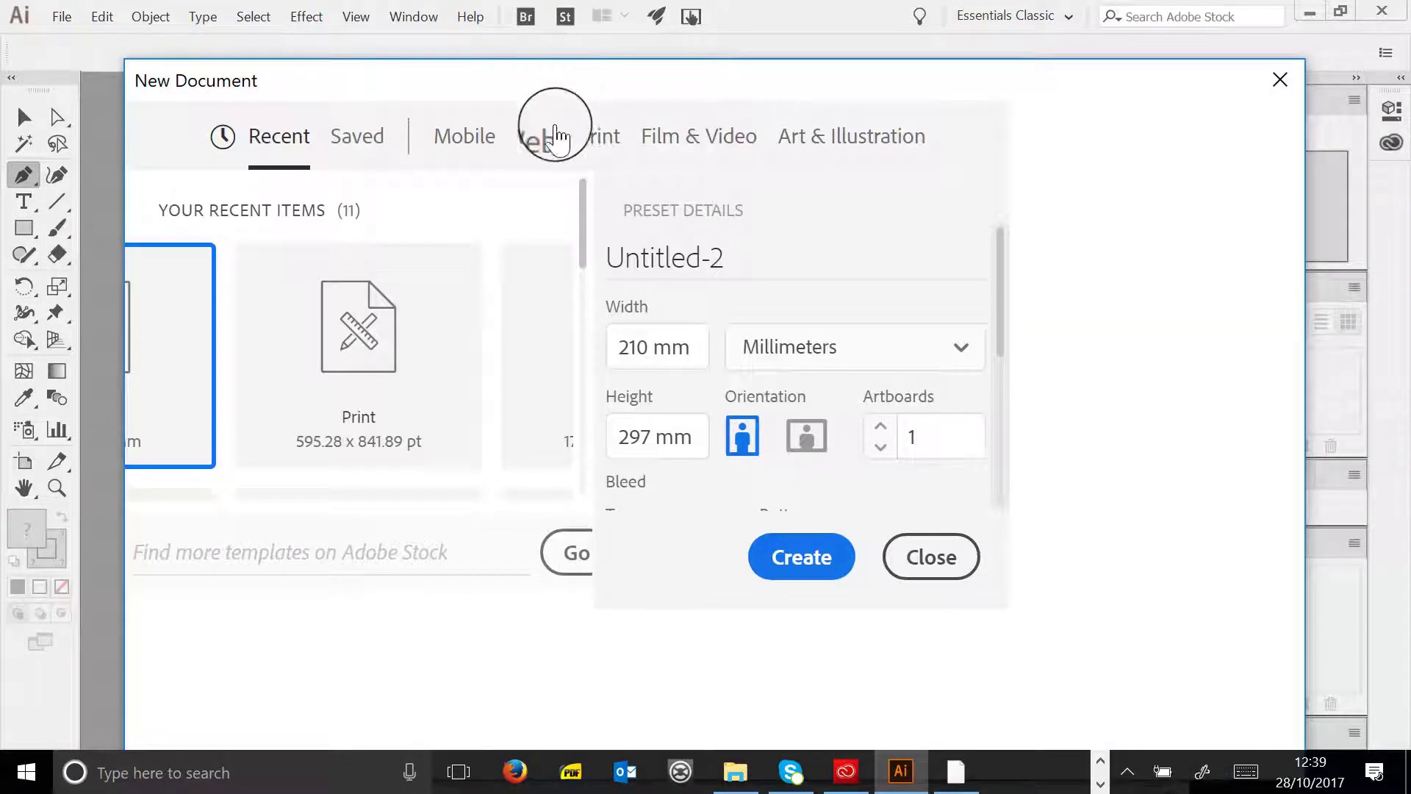
left_click_drag(561, 95, 485, 63)
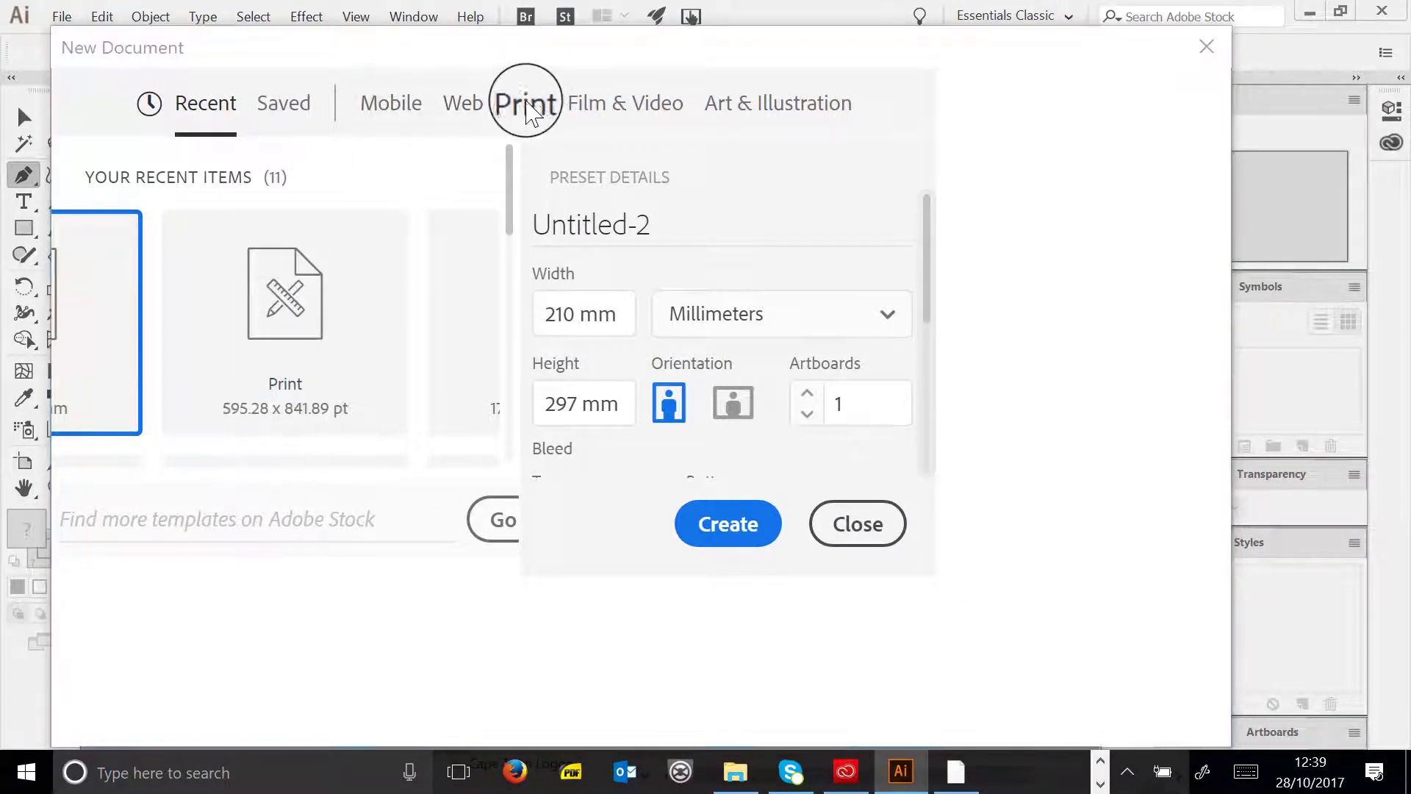
left_click(523, 104)
left_click(298, 329)
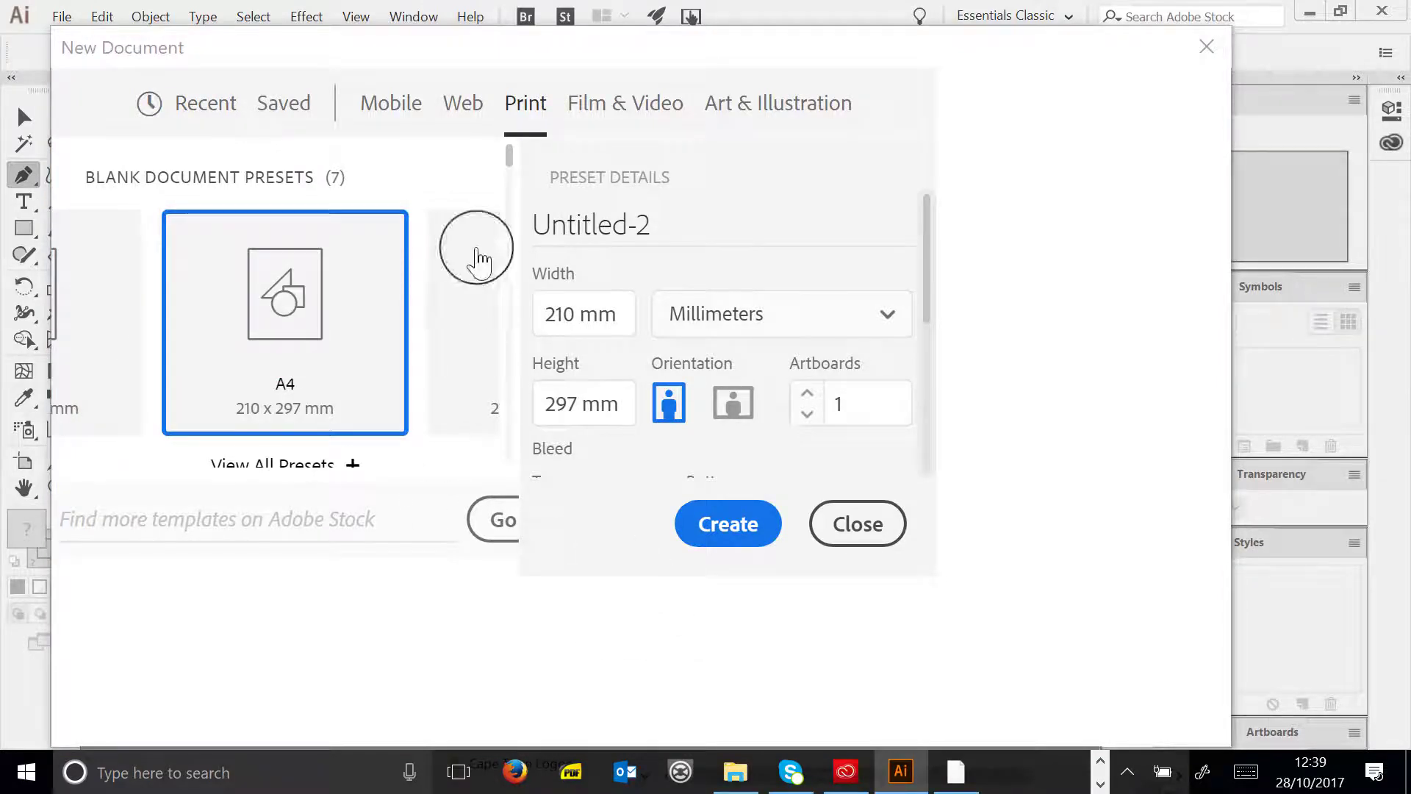
left_click(727, 518)
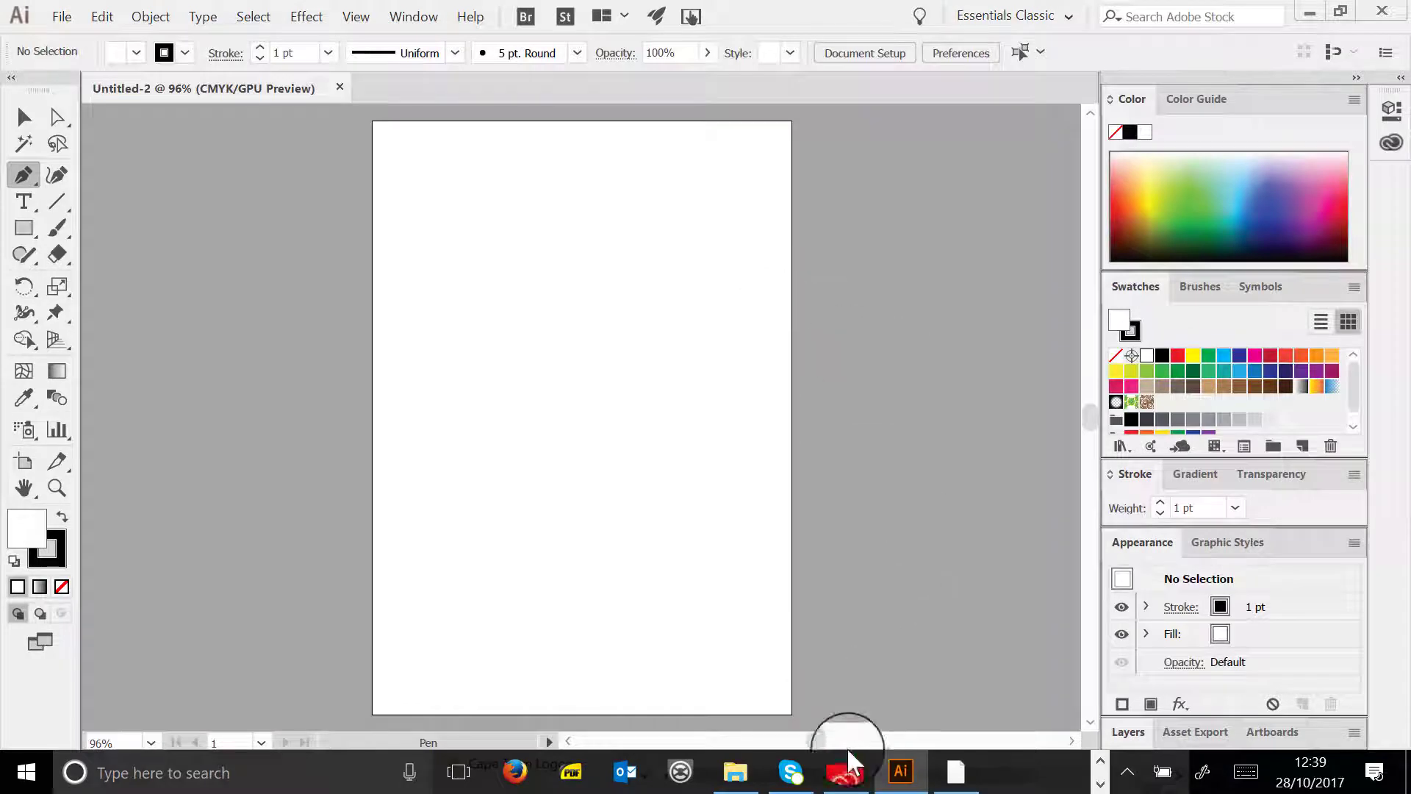
- Save the document as fork in the 1.8 Creating a logo folder, in Adobe Illustrator format with the Illustrator CC version
left_click_drag(810, 743, 826, 744)
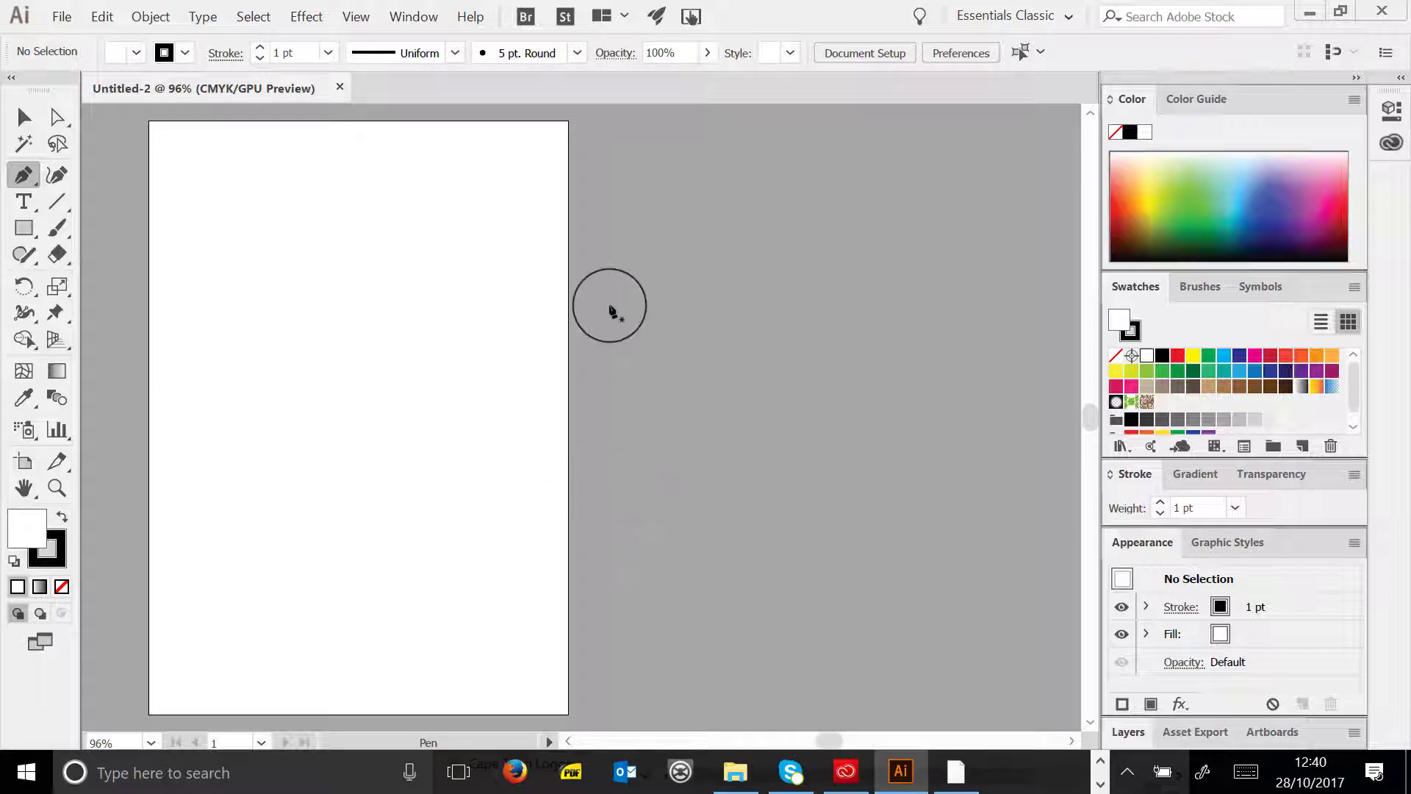
left_click(62, 18)
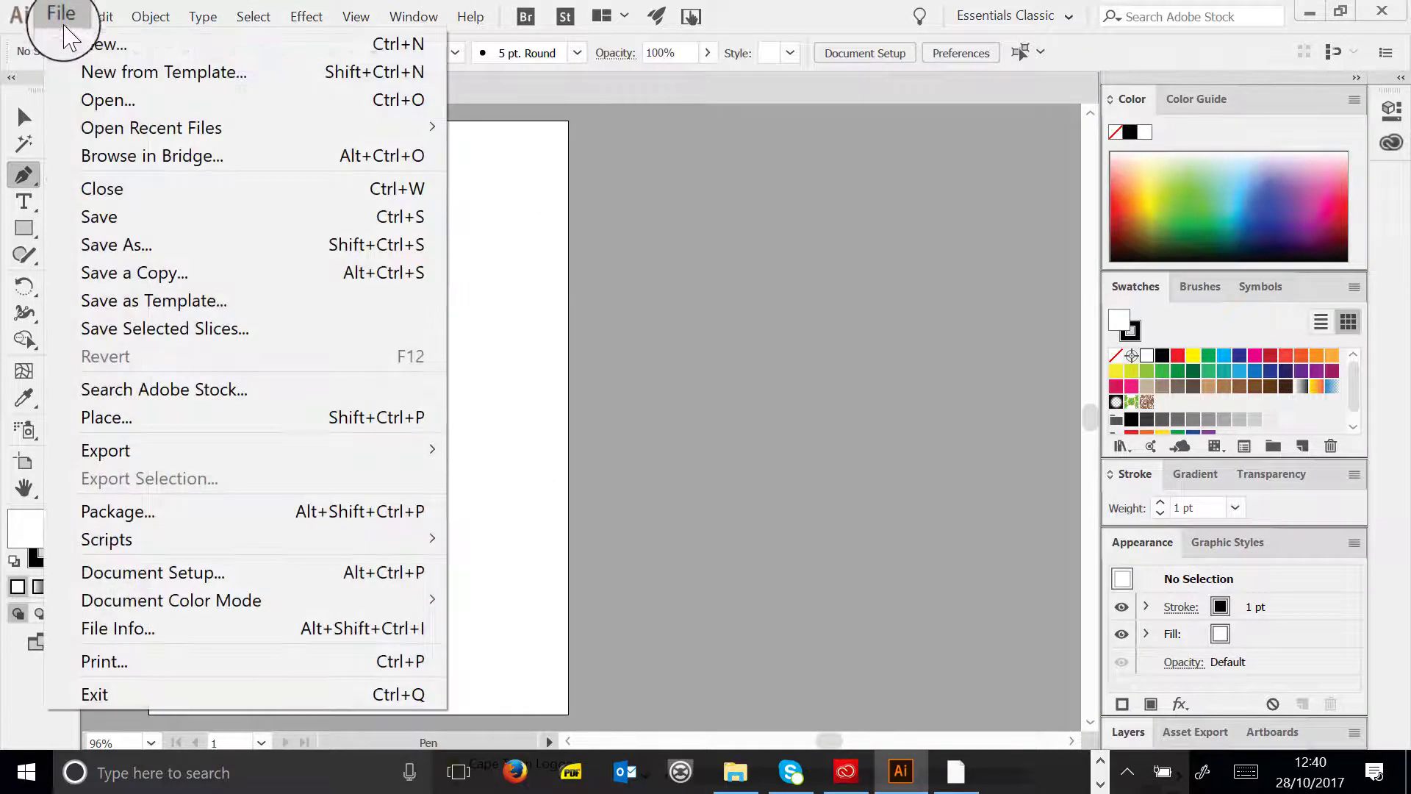
left_click(125, 244)
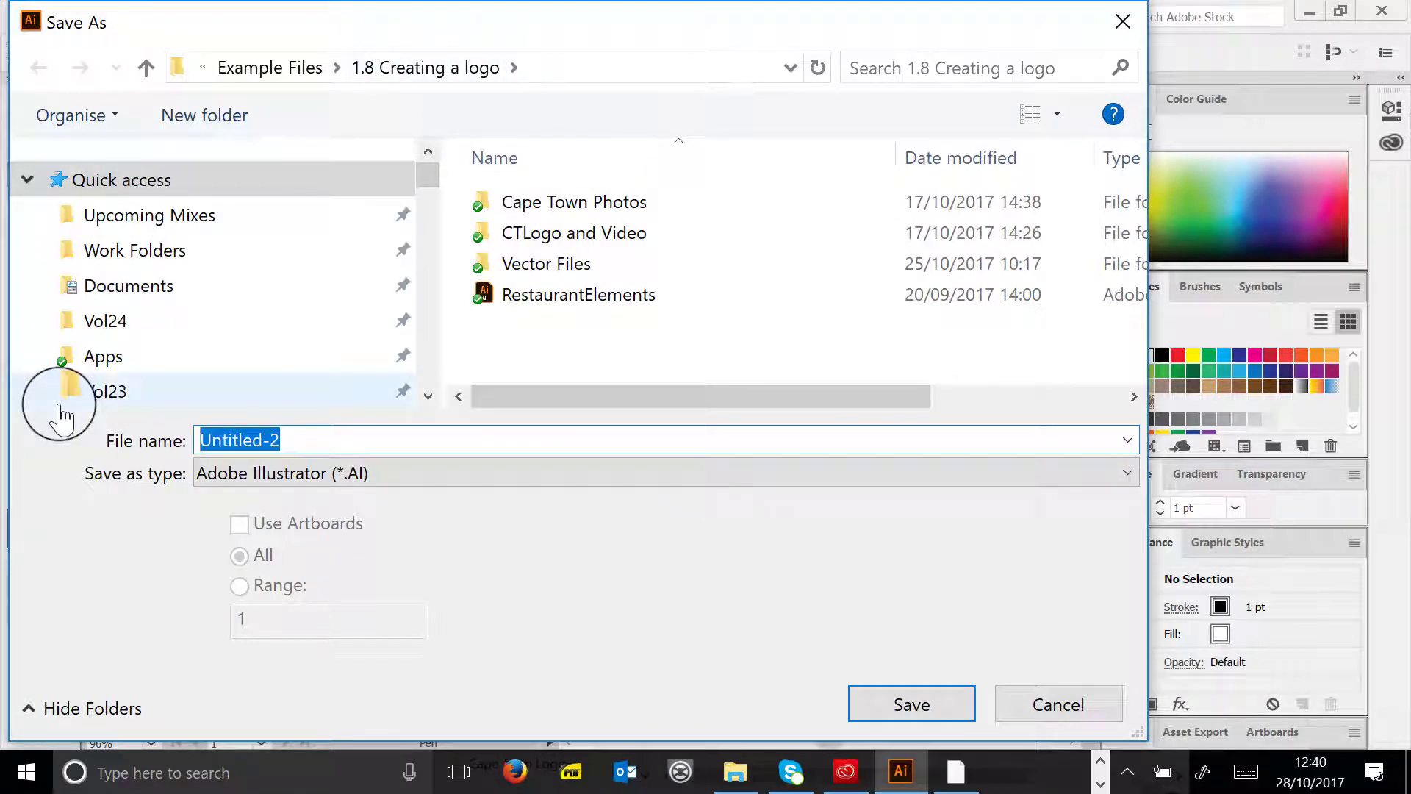
type("fork")
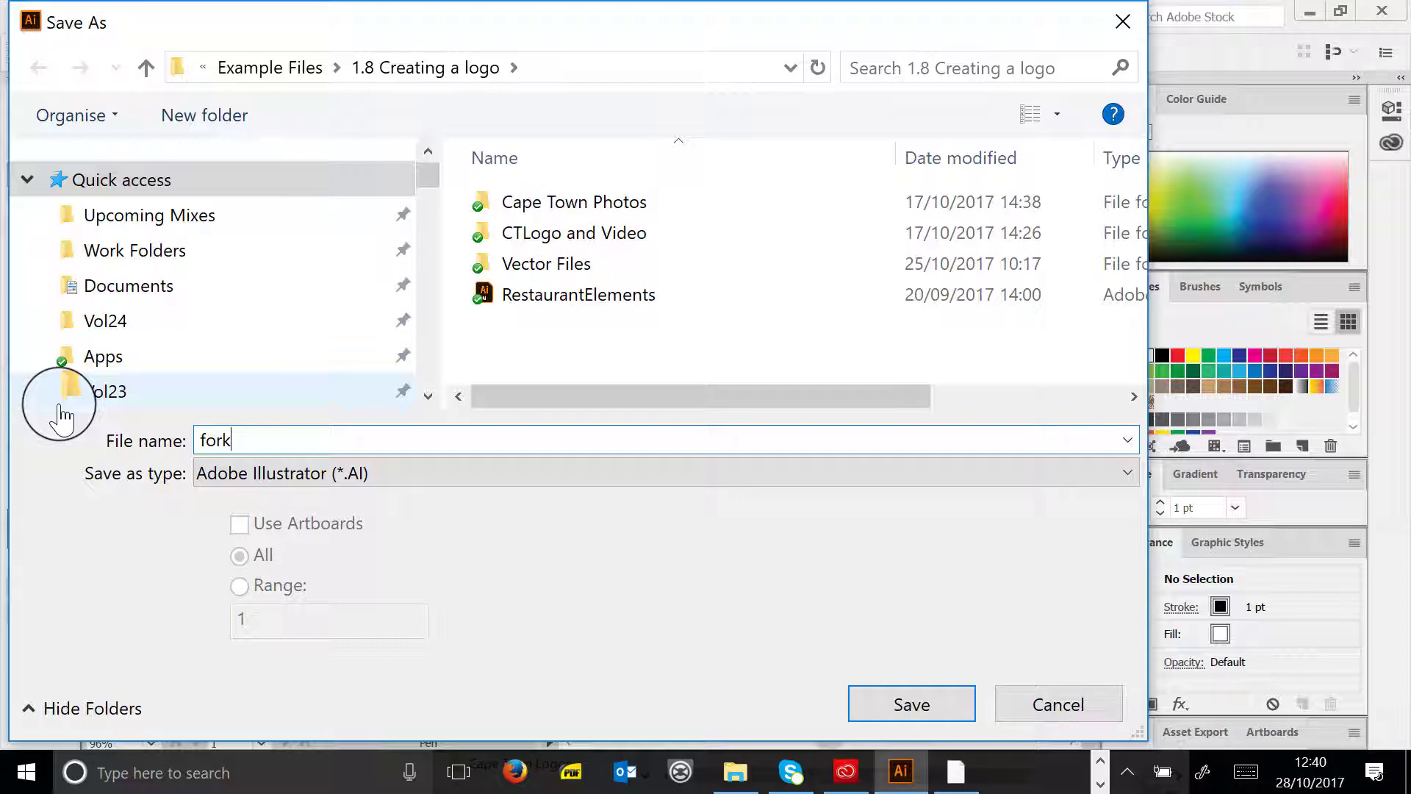
left_click(874, 698)
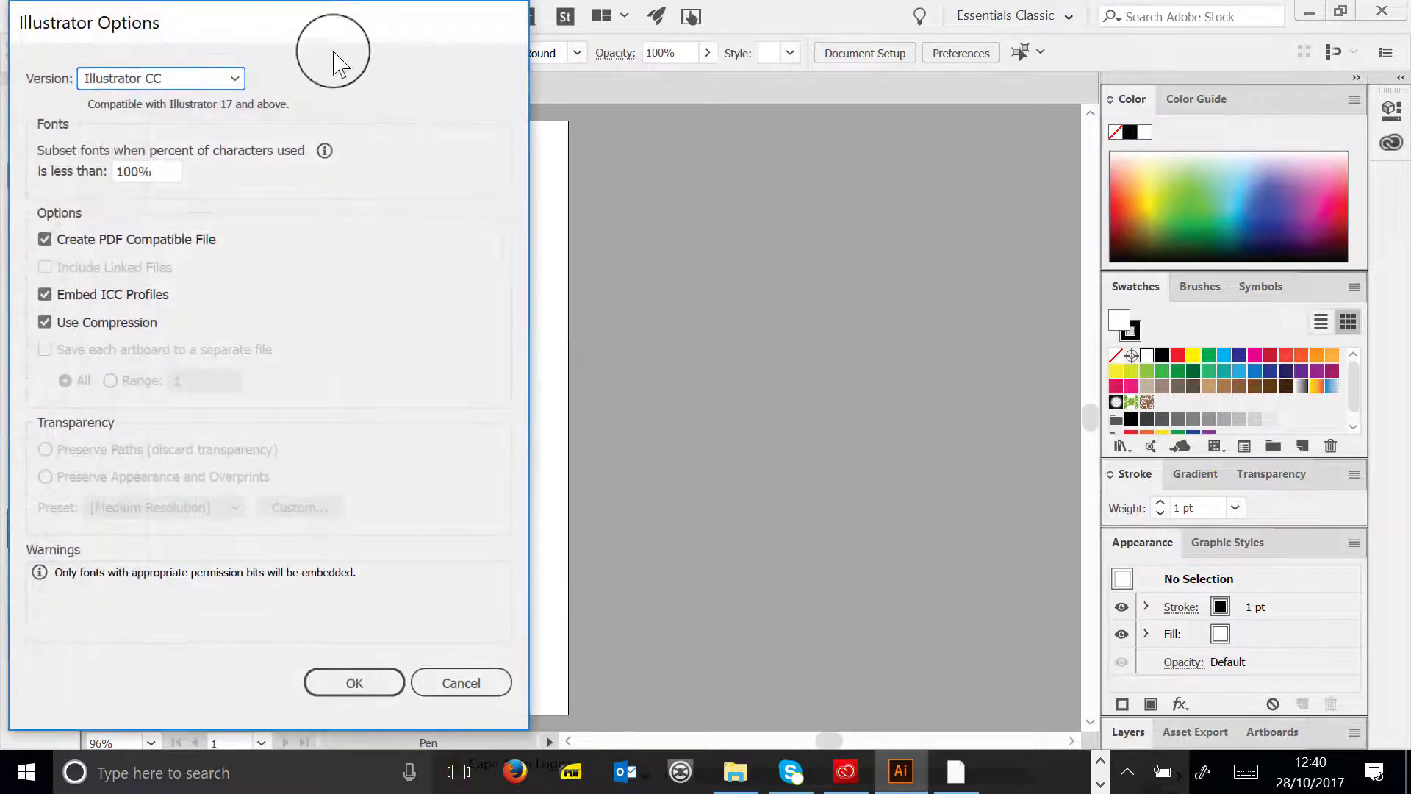
left_click_drag(226, 29, 352, 36)
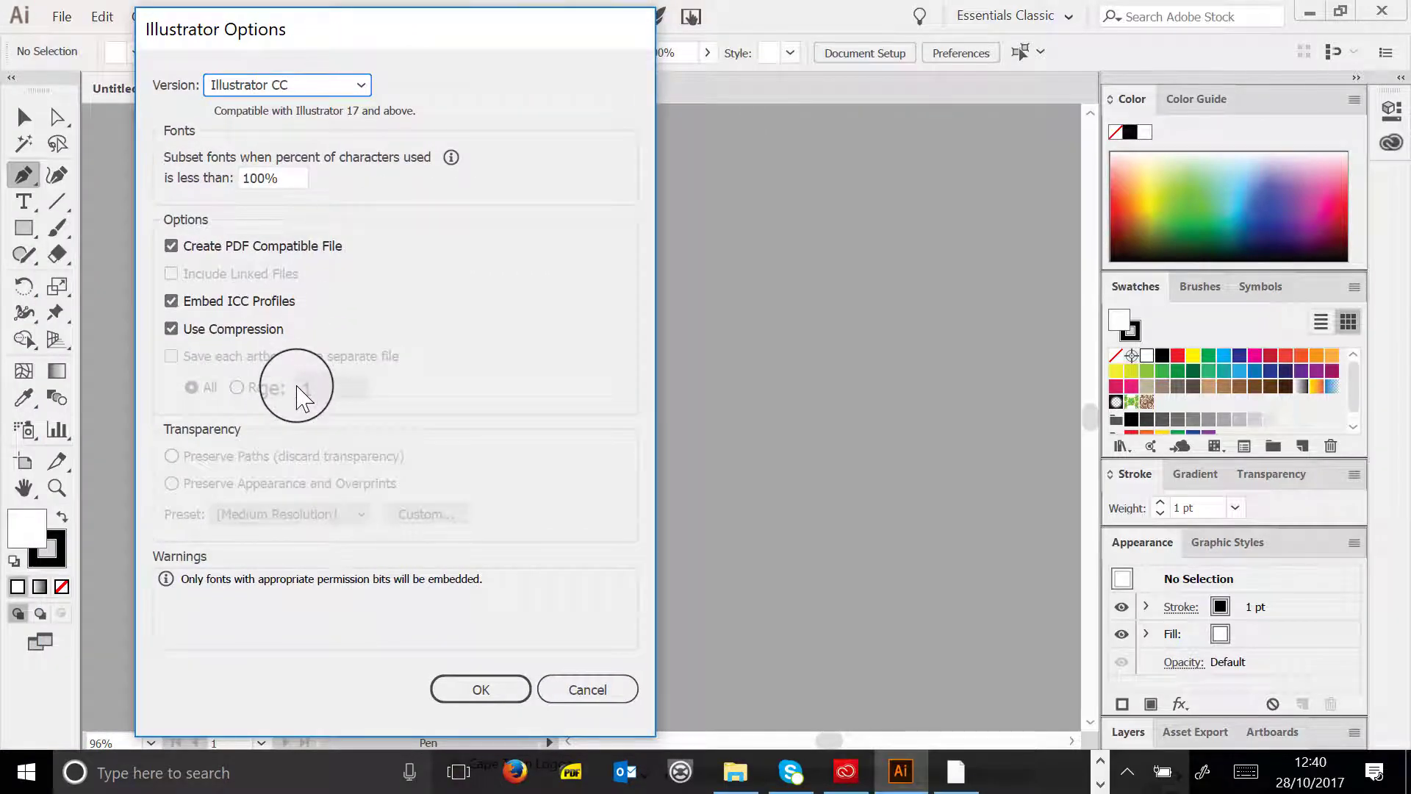
left_click(247, 85)
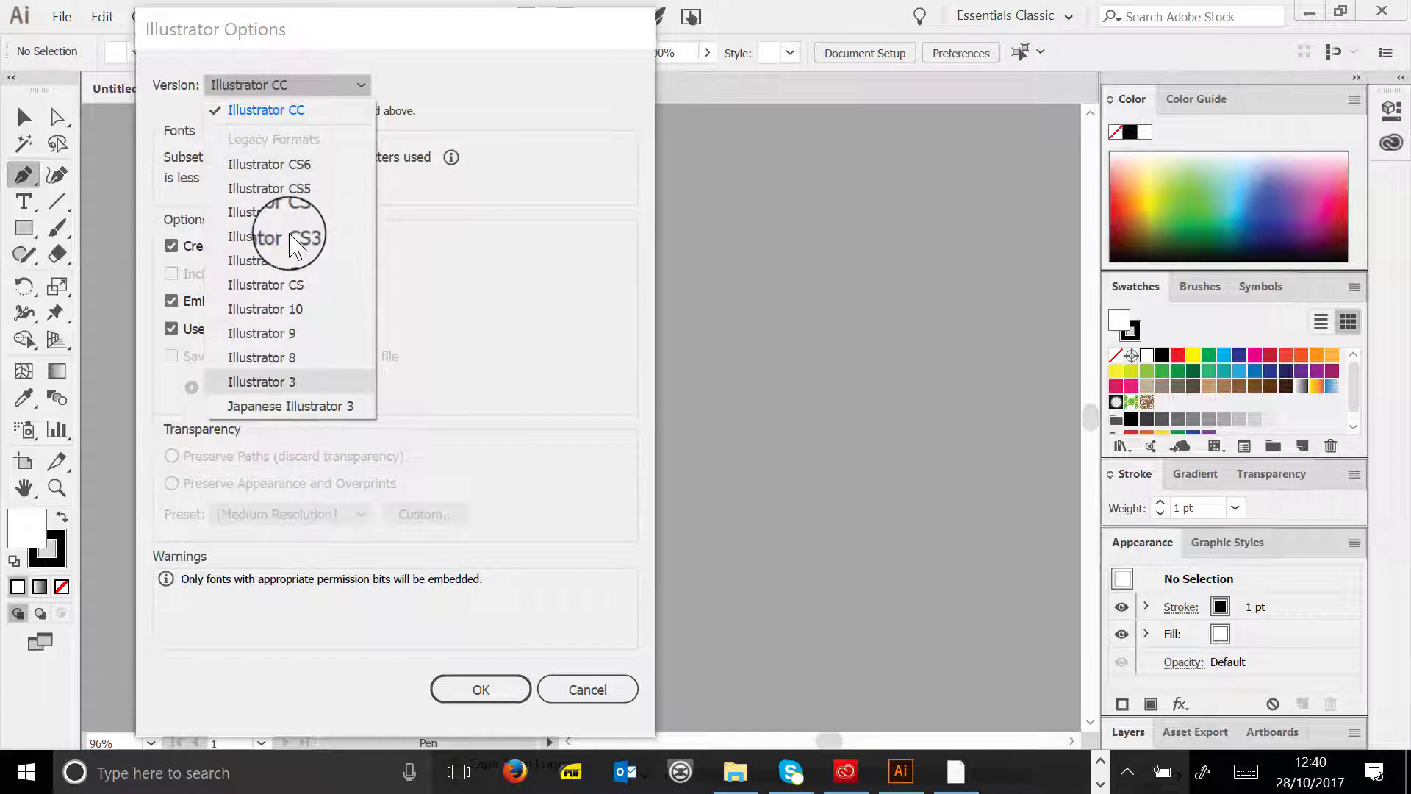
left_click(254, 111)
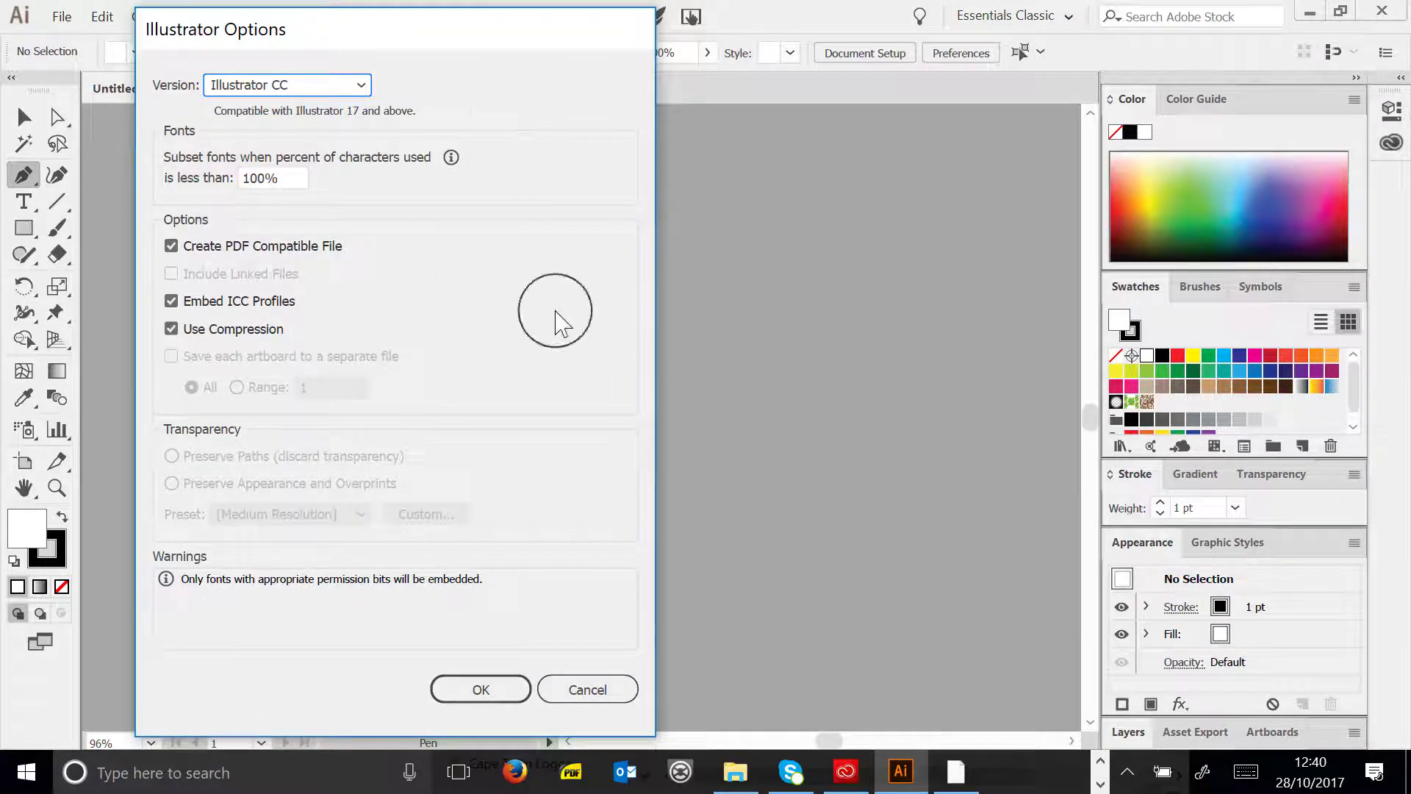
left_click(510, 698)
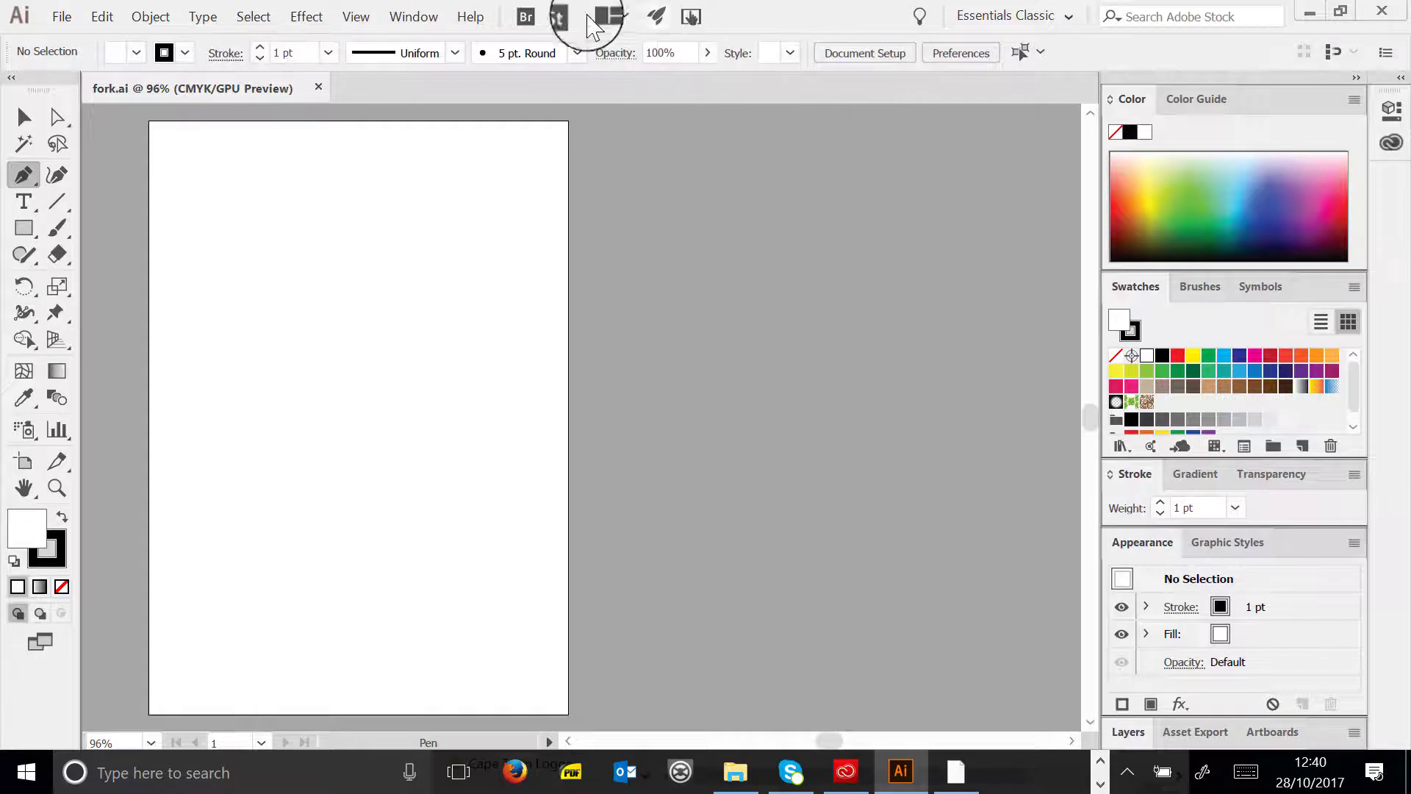
- Draw a rectangle in the upper half of the artboard with the Rectangle tool
left_click(24, 118)
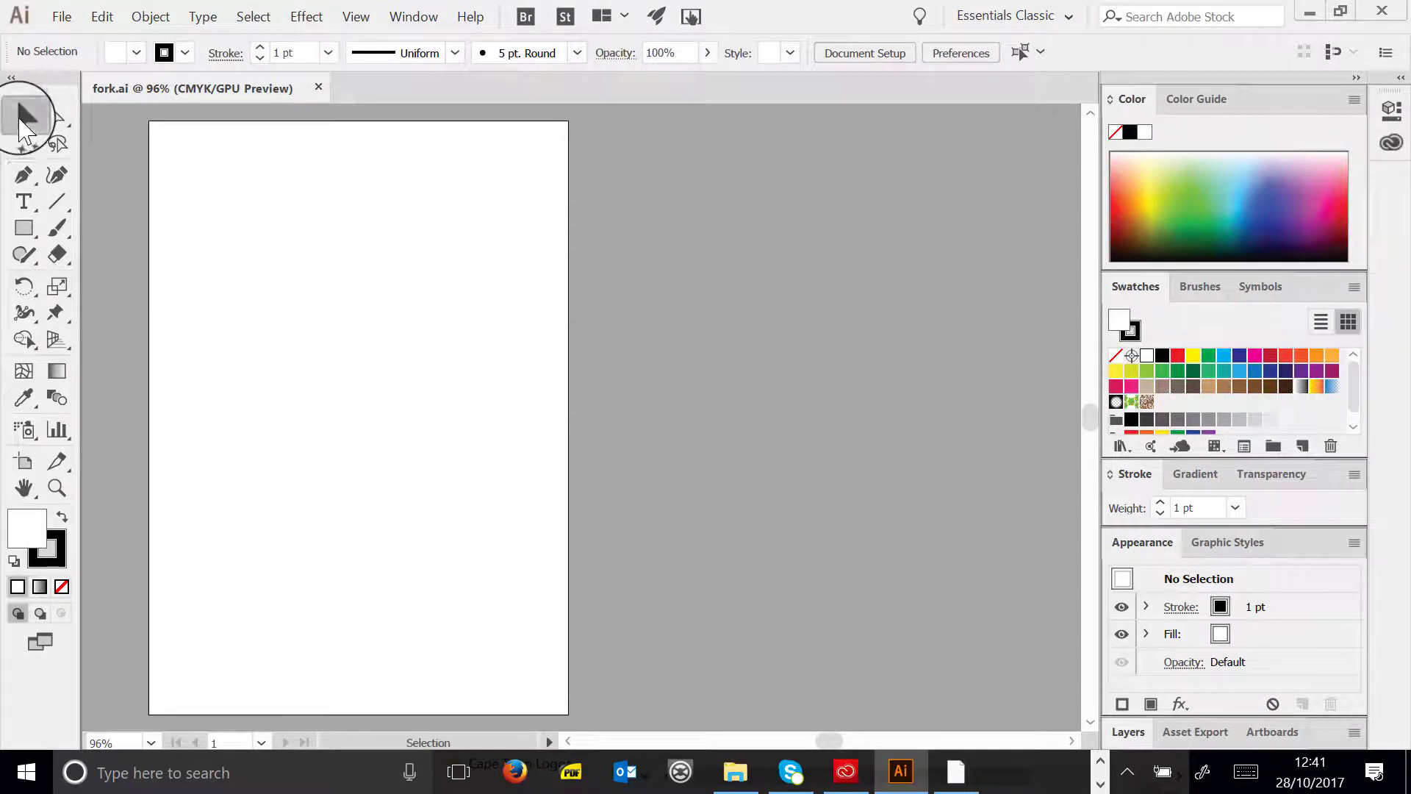
left_click(24, 175)
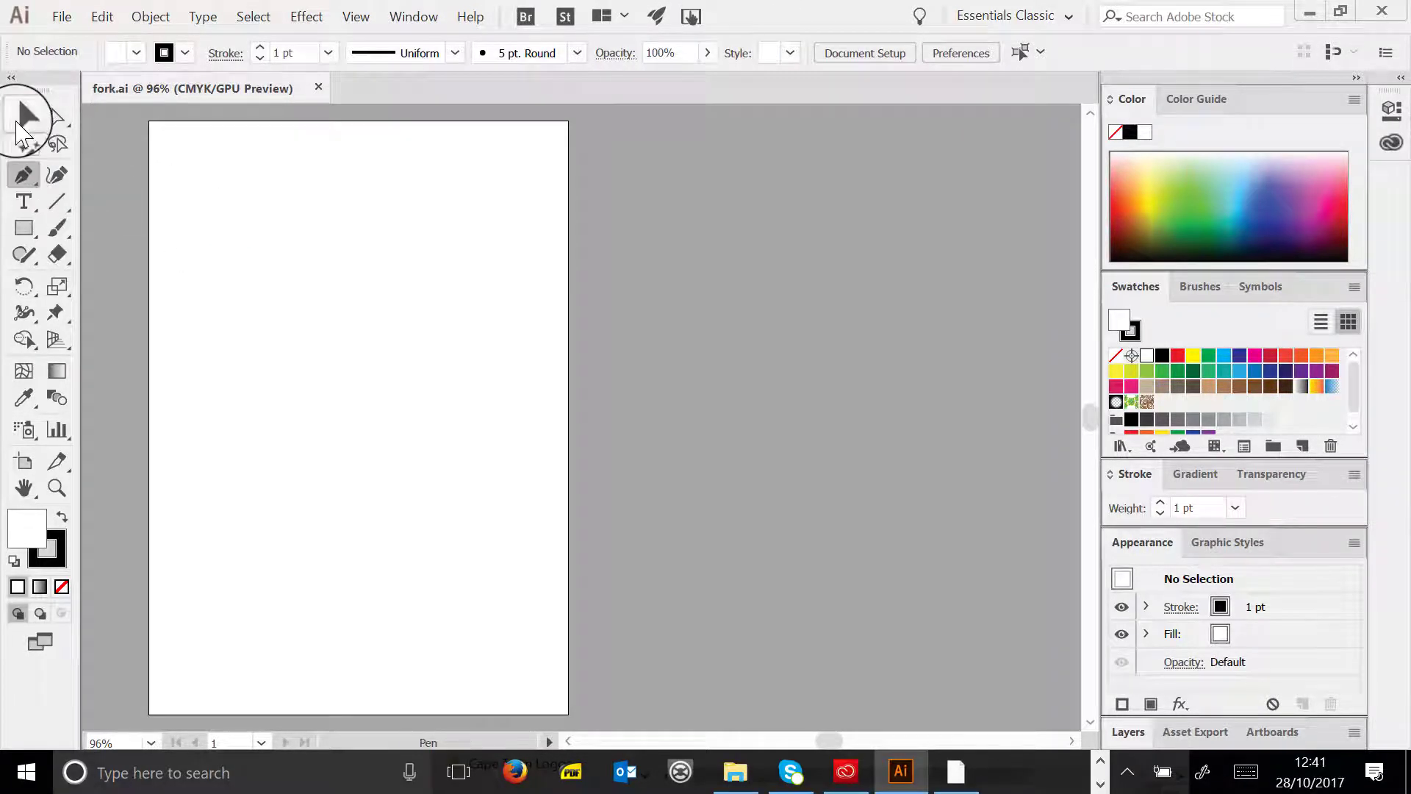
left_click(25, 228)
left_click_drag(242, 210, 453, 401)
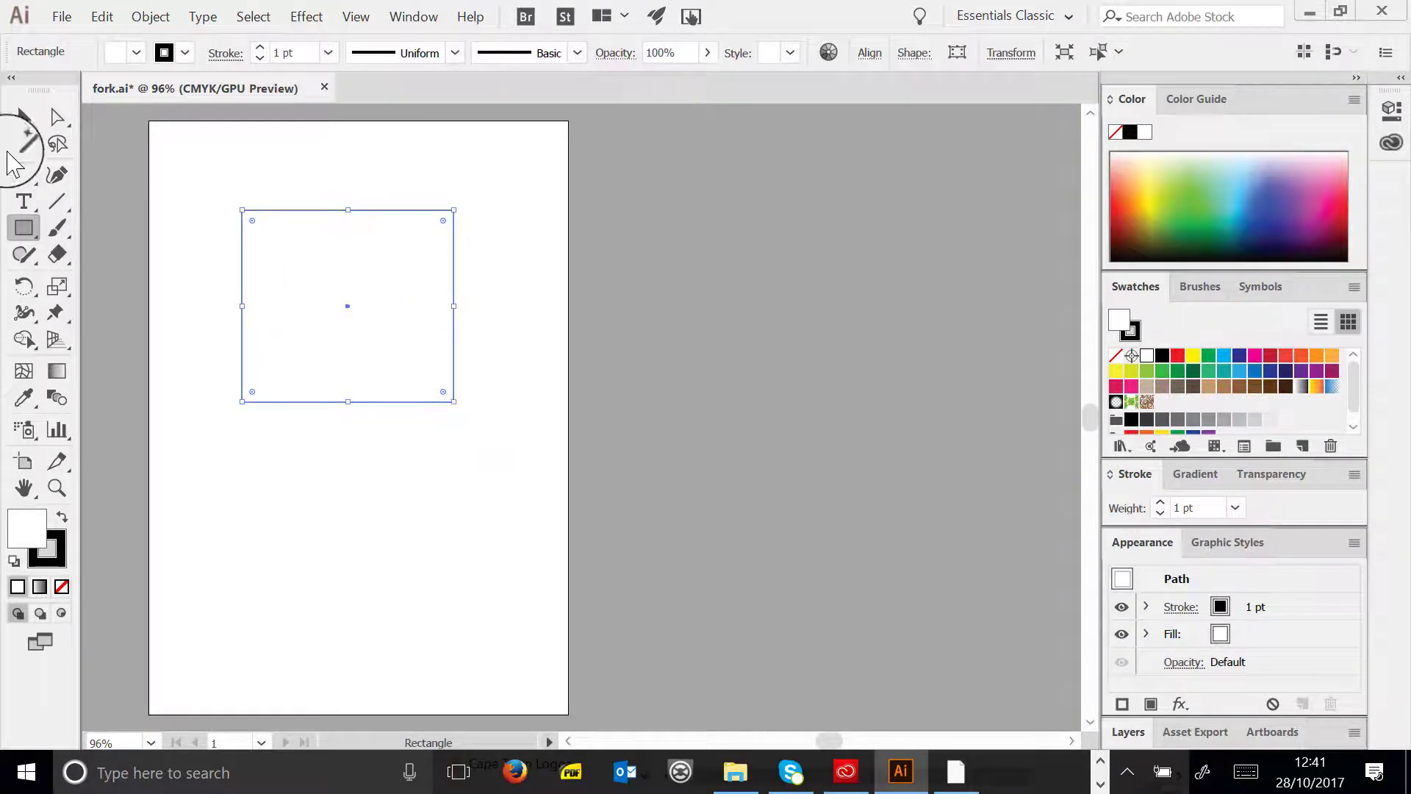
- Create an area type box with placeholder text below the rectangle and finish editing it
left_click(24, 117)
left_click(23, 201)
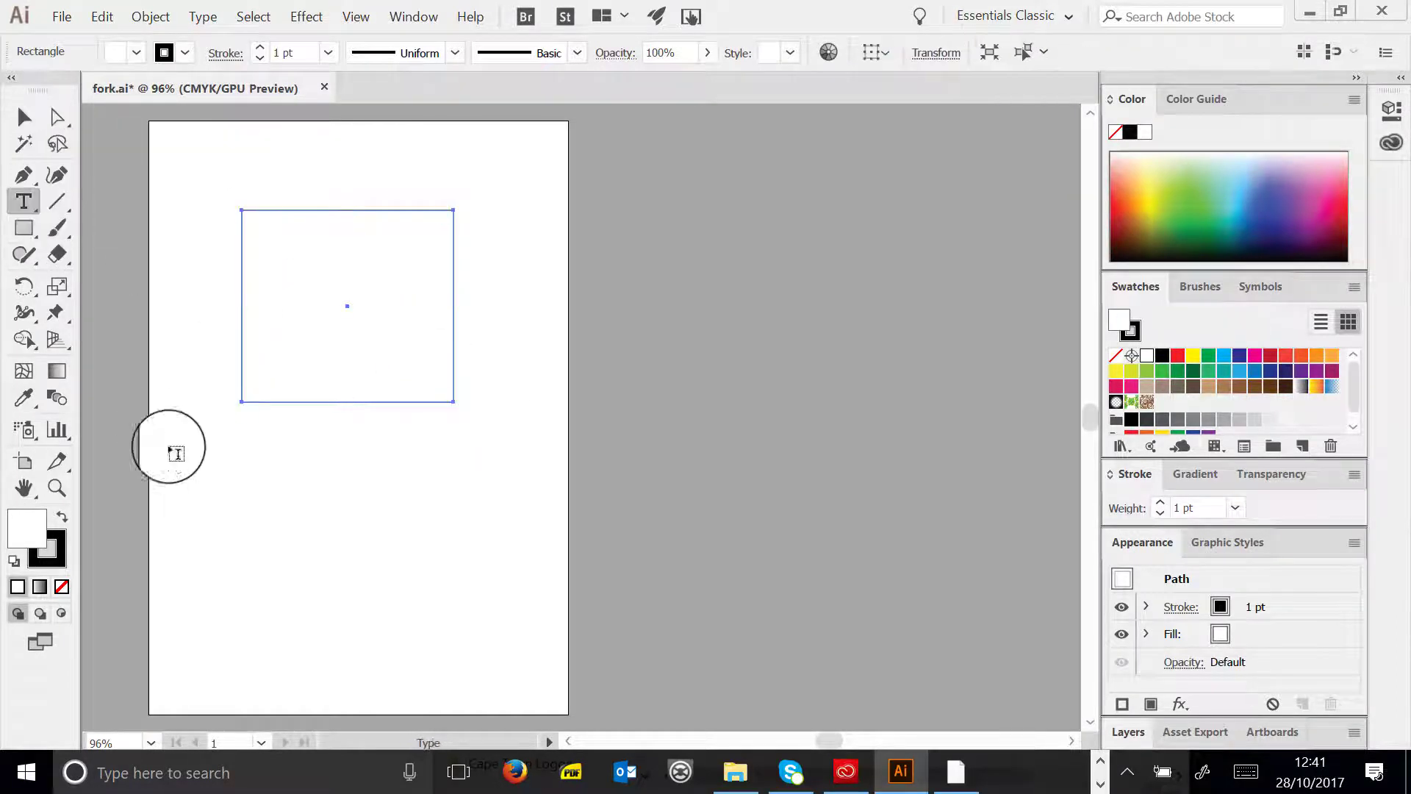
left_click_drag(243, 446, 384, 547)
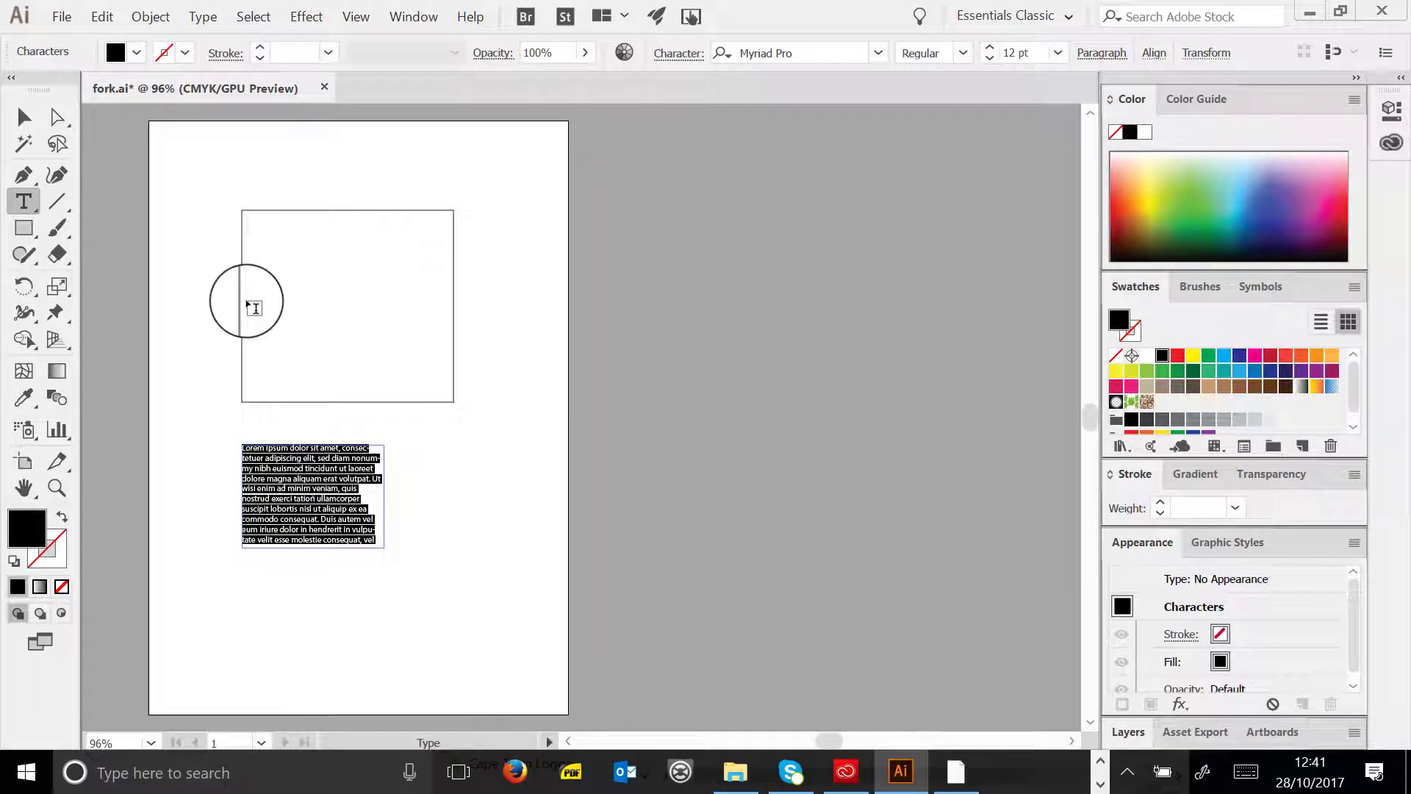
left_click(23, 116)
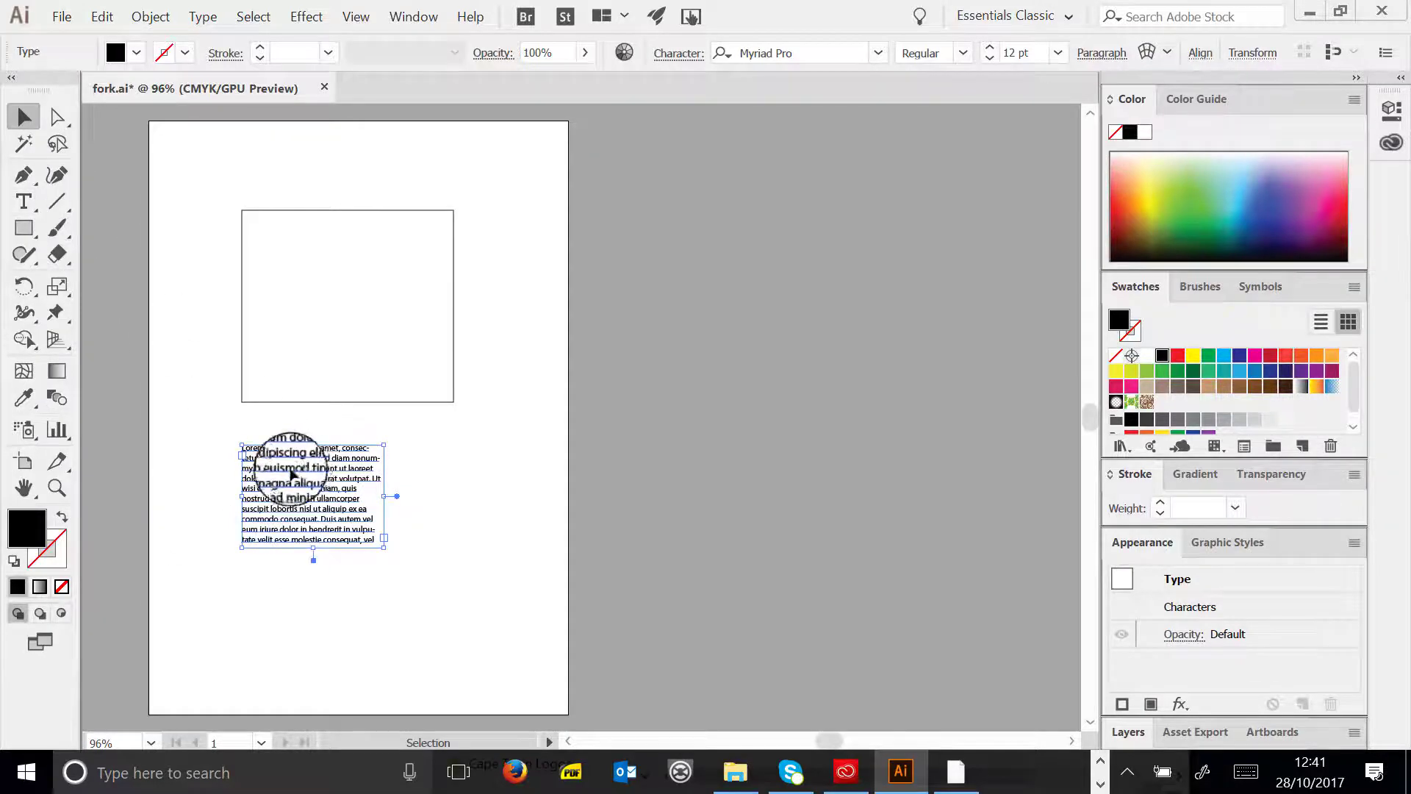
- Delete the placeholder text box and the rectangle from the artboard
left_click_drag(303, 527, 331, 500)
key("Delete")
left_click_drag(284, 268, 394, 252)
left_click_drag(282, 318, 354, 296)
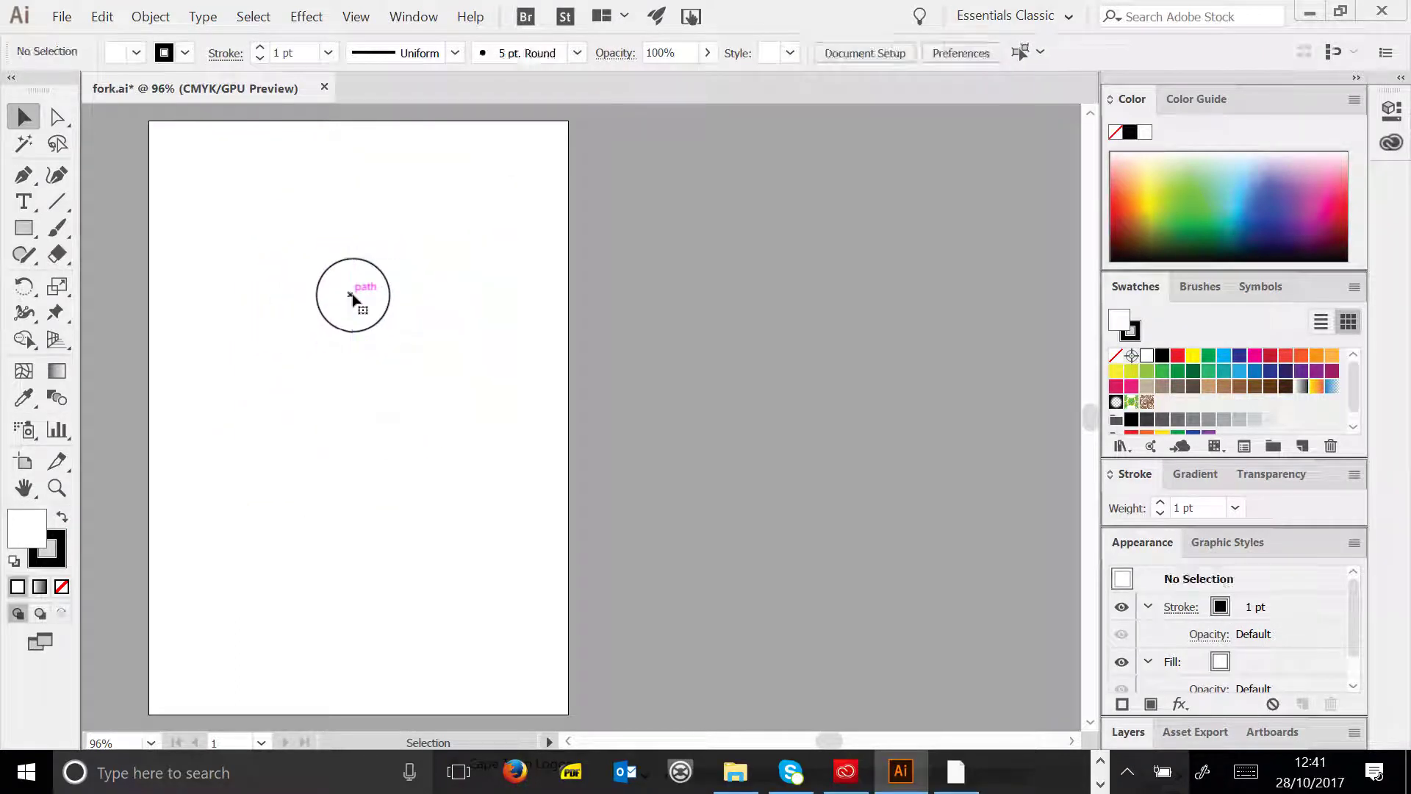
left_click(353, 297)
key("Delete")
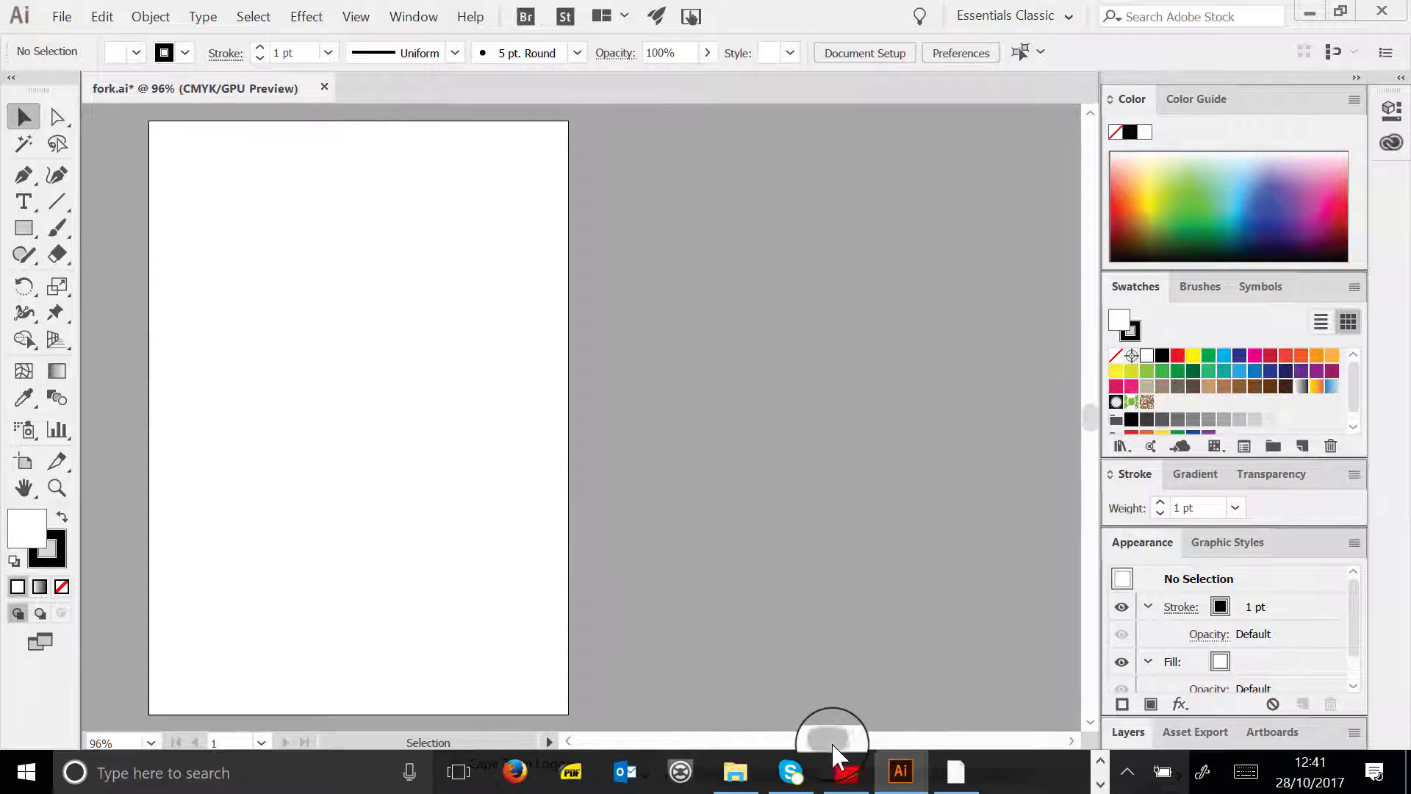
- Magnify the artboard's upper-left corner with the Zoom tool, and return the view to 100%
mouse_move(831, 742)
left_mouse_down()
mouse_move(809, 739)
mouse_move(844, 742)
mouse_move(829, 743)
left_mouse_up()
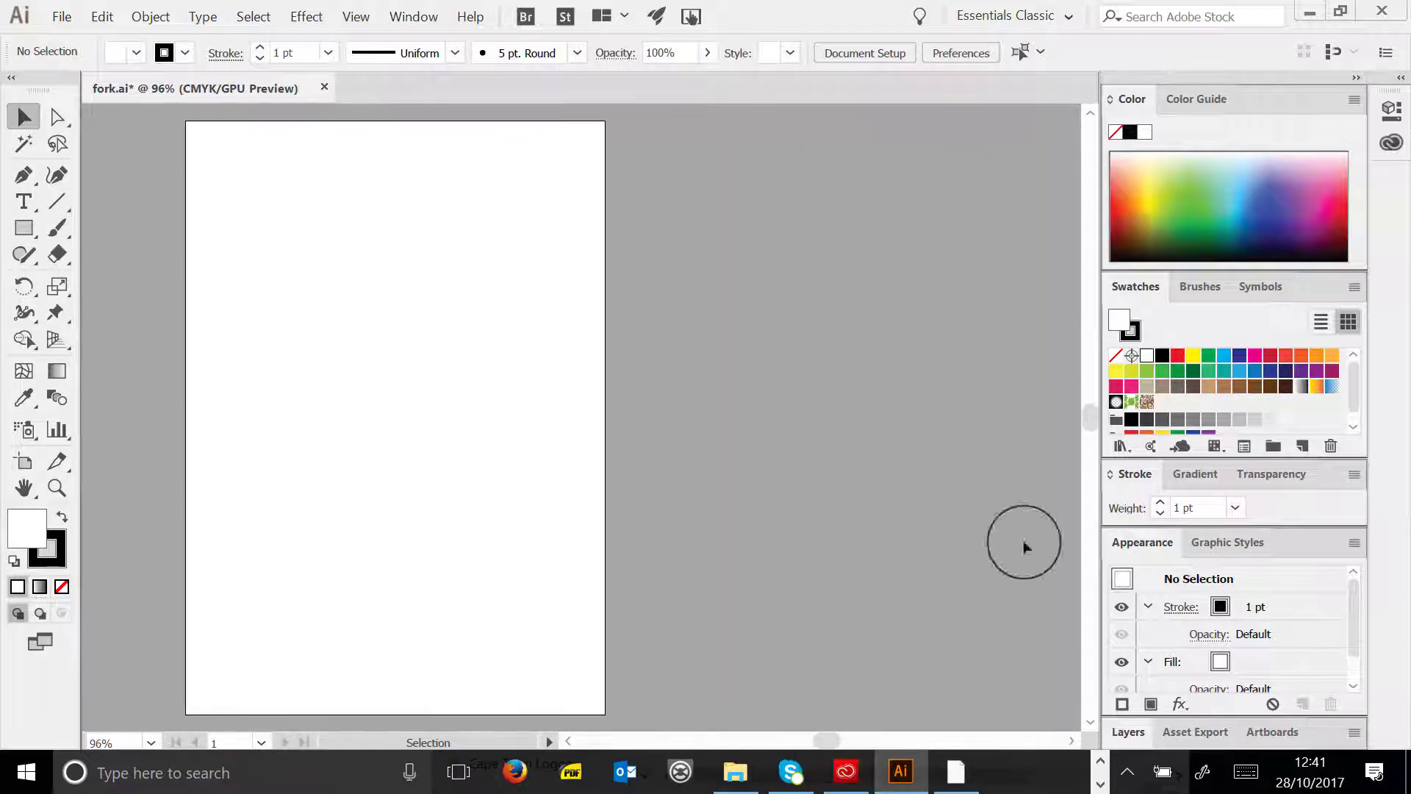
mouse_move(1087, 412)
left_mouse_down()
mouse_move(1080, 377)
mouse_move(1093, 439)
mouse_move(1086, 419)
left_mouse_up()
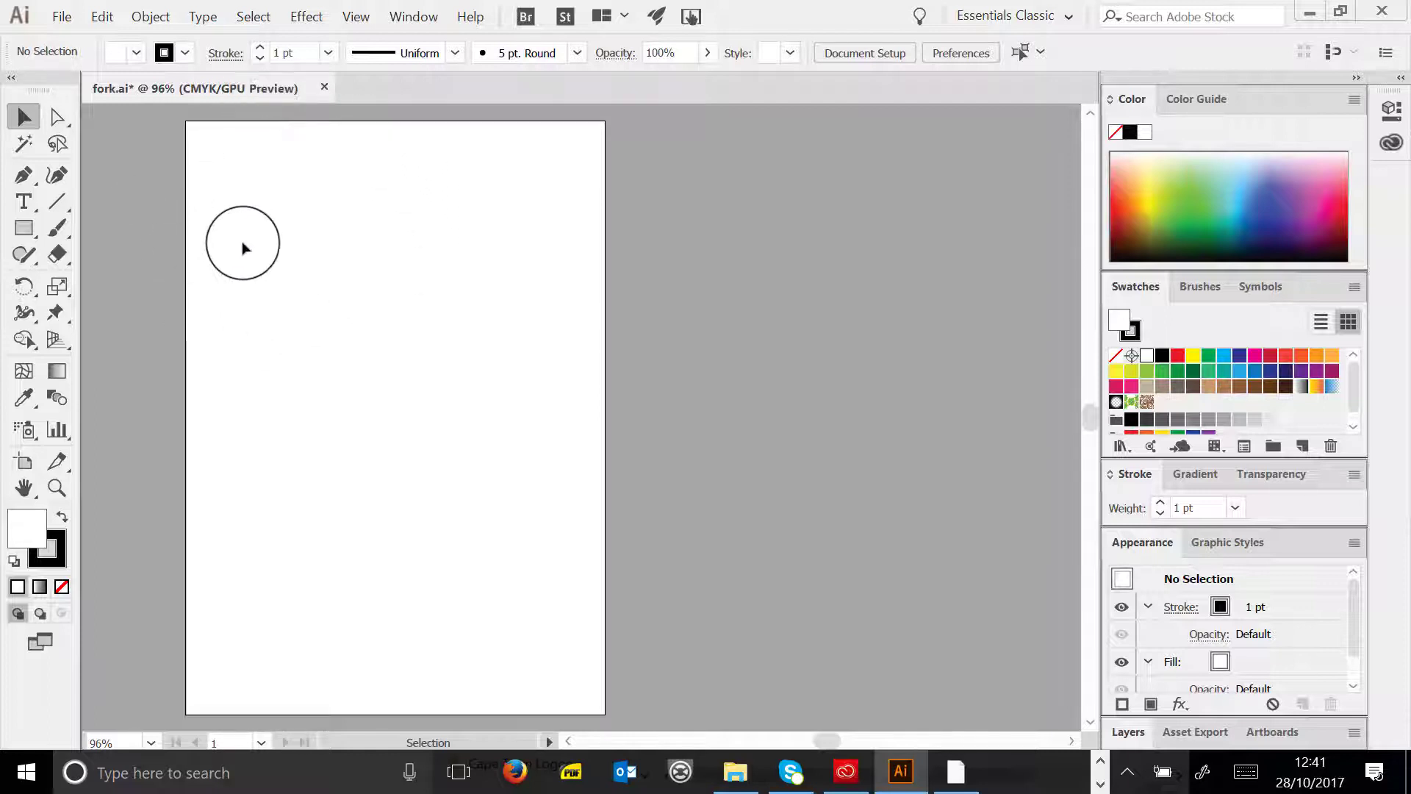
left_click(57, 488)
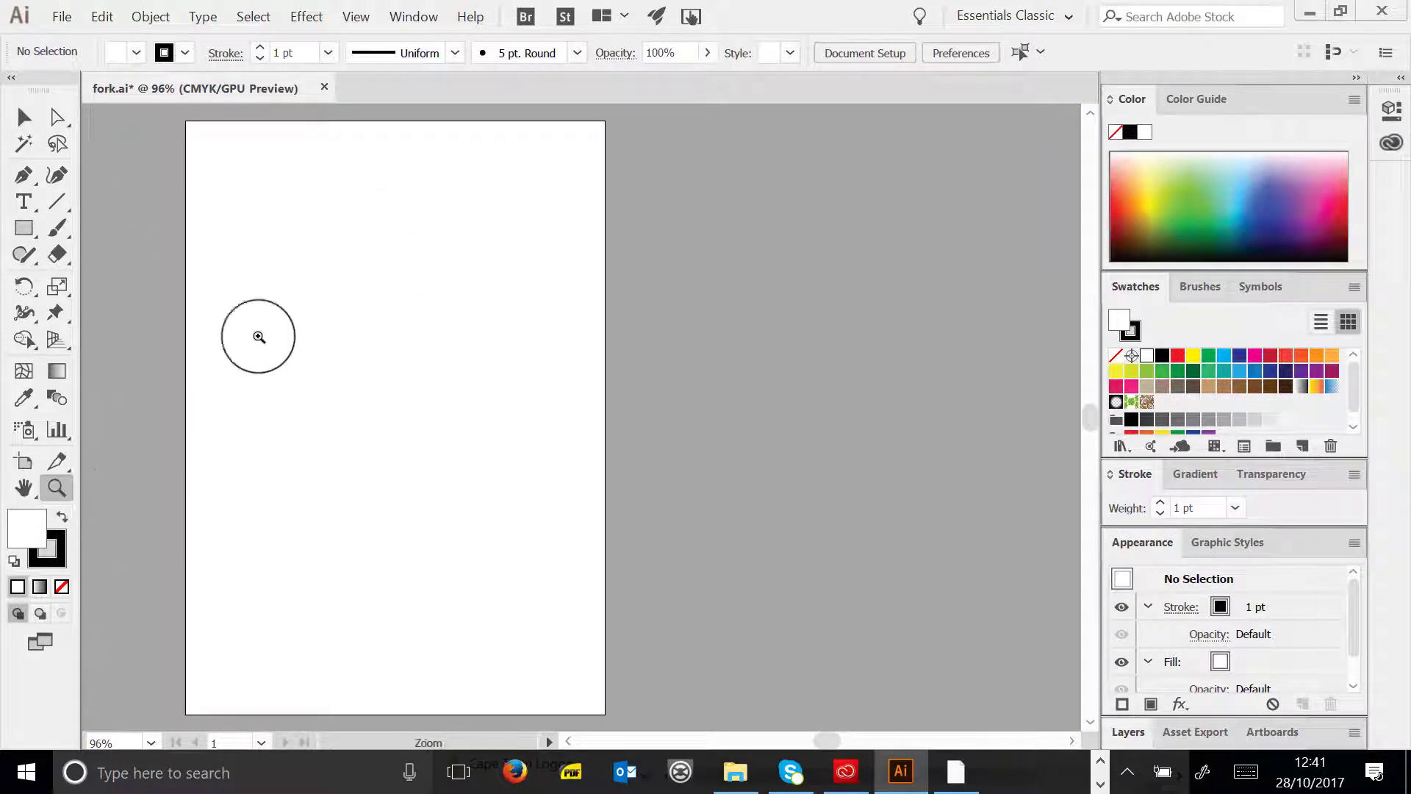
left_click_drag(198, 139, 274, 258)
left_click_drag(227, 158, 334, 350)
left_click_drag(189, 174, 333, 276)
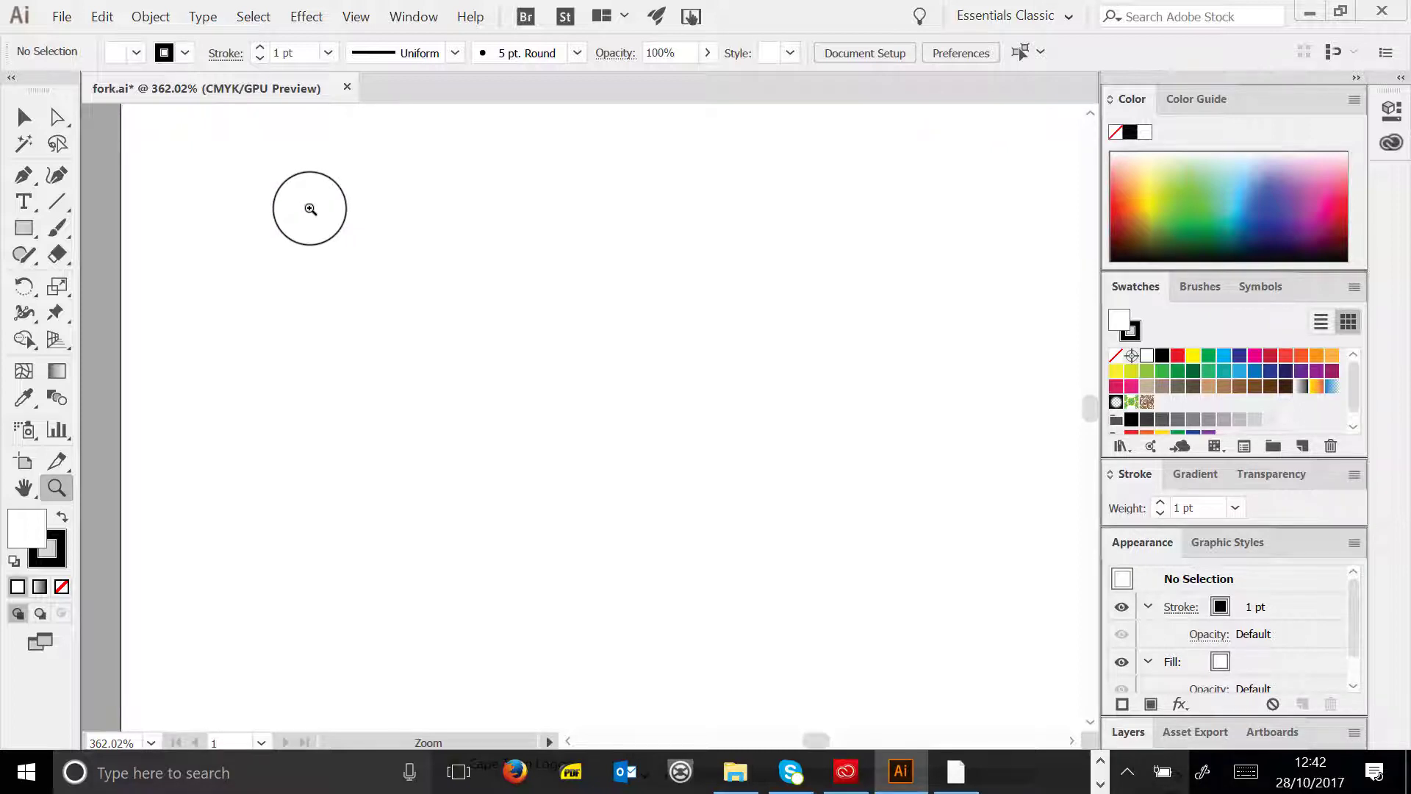
left_click_drag(362, 237, 340, 283)
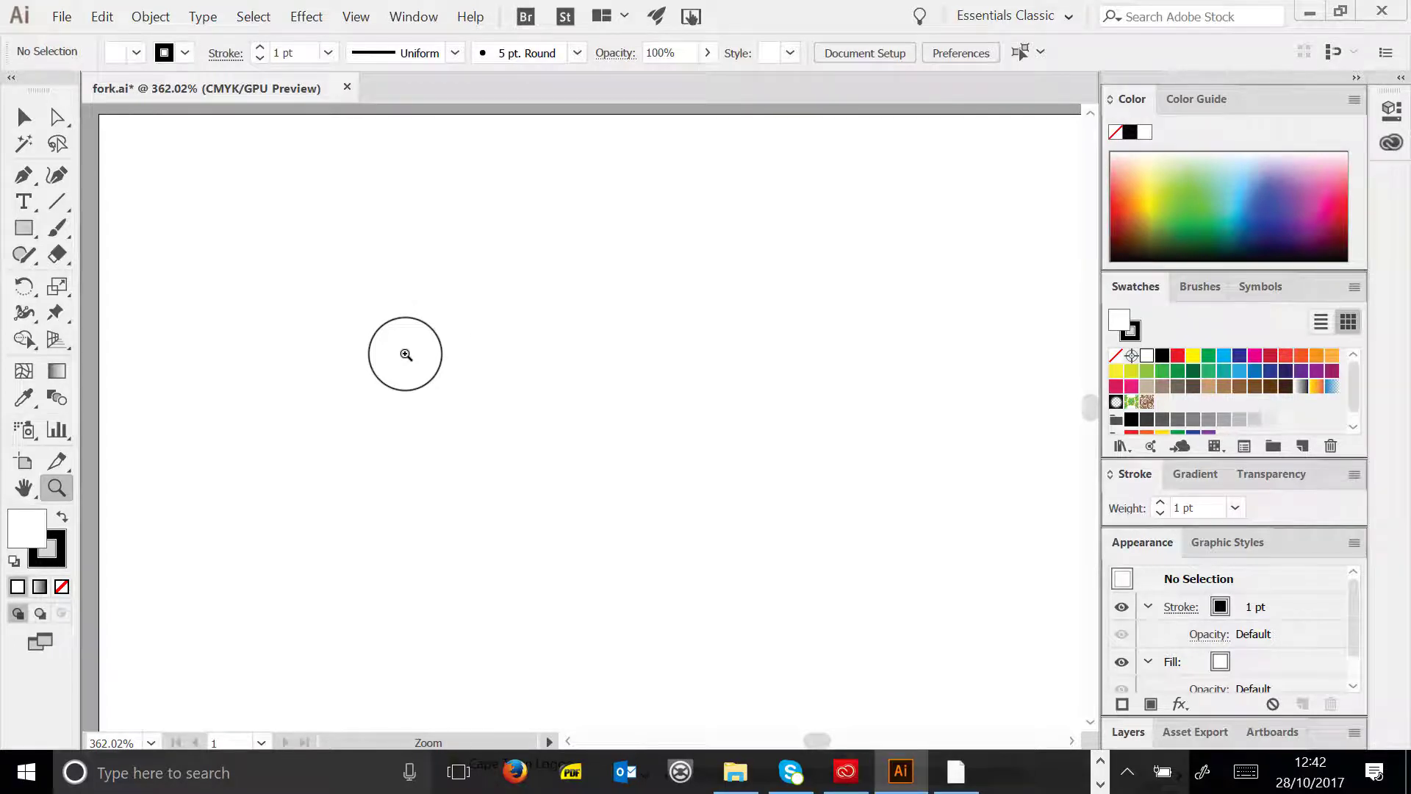
key("ctrl+1")
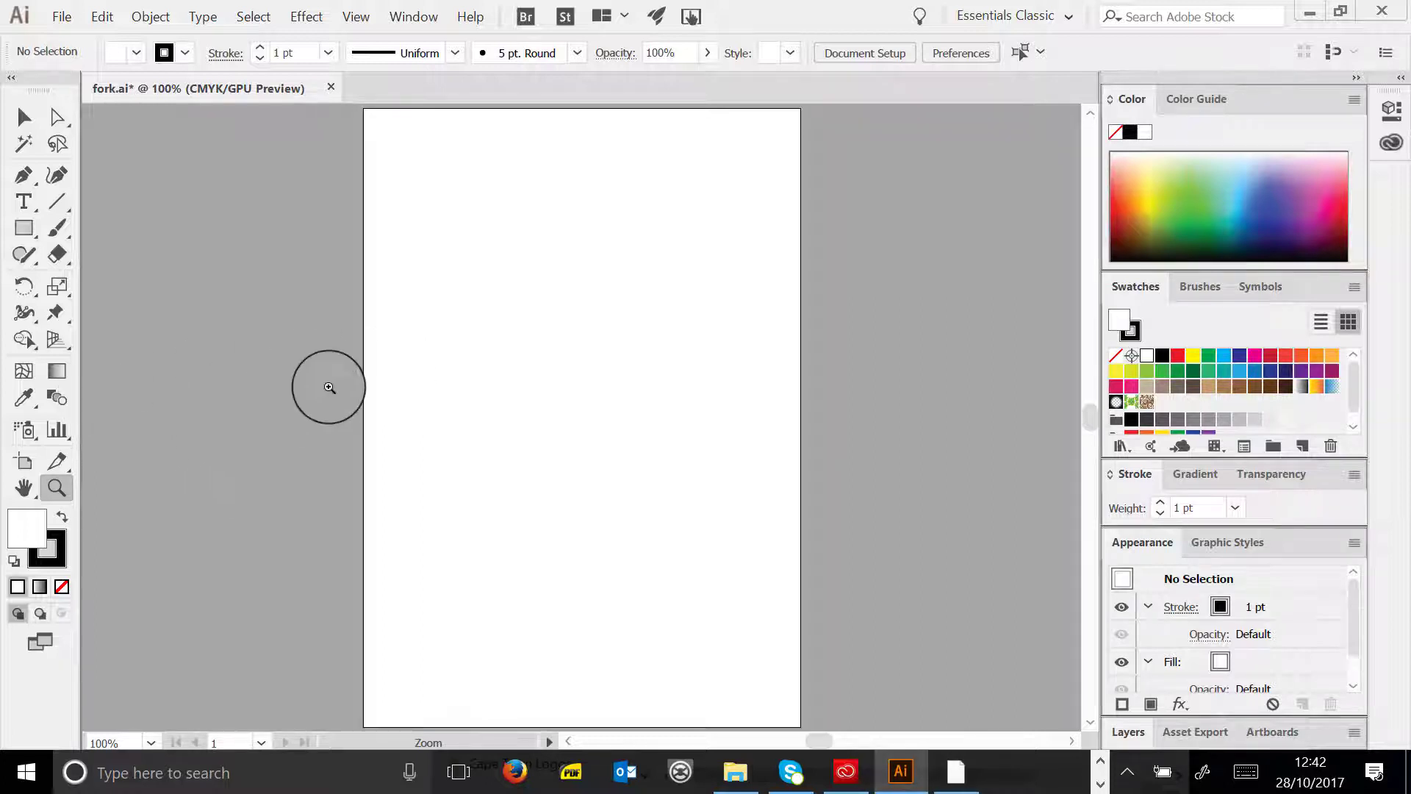
- Draw a second artboard of about 117 x 76 mm to the right of the A4 artboard with the Artboard tool
left_click_drag(819, 740, 825, 740)
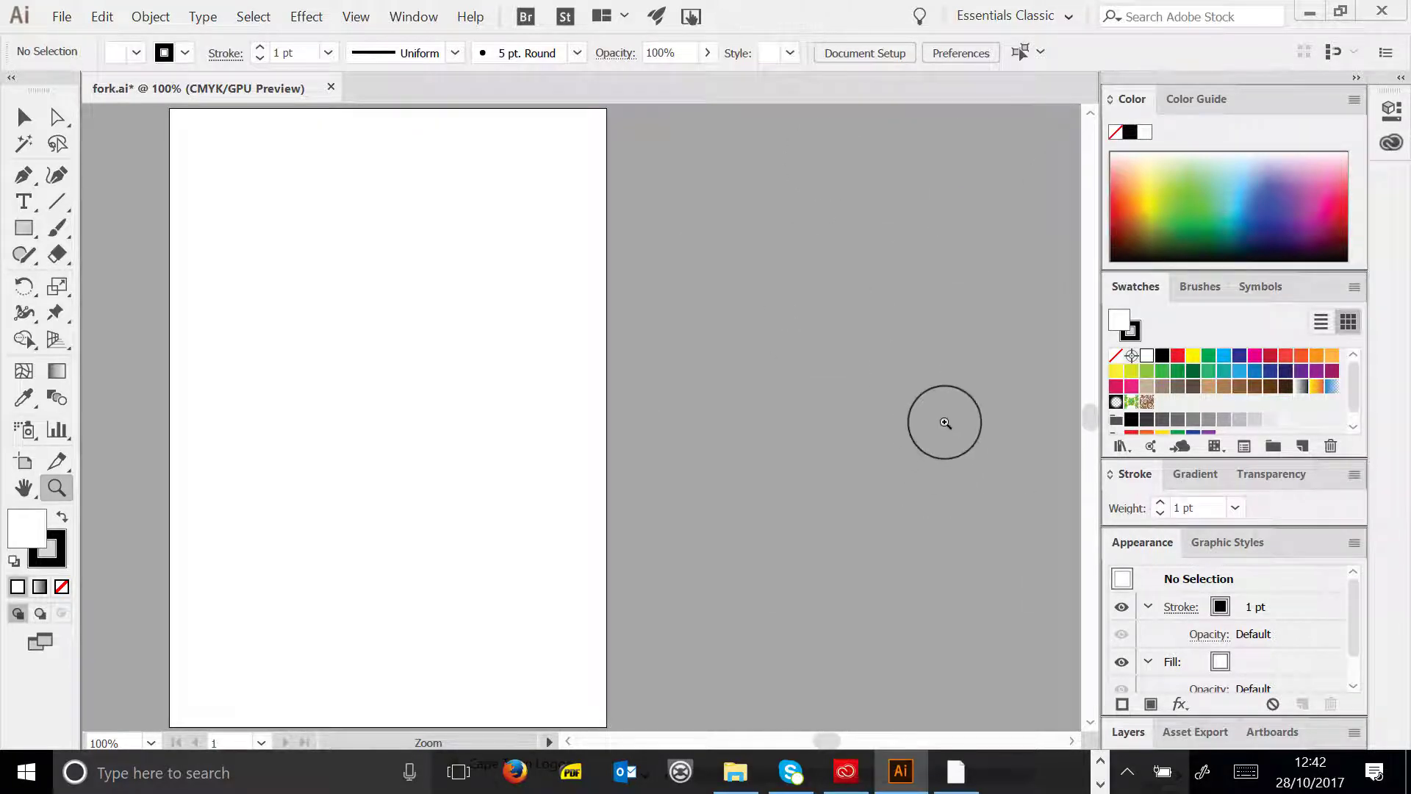
left_click_drag(835, 741, 833, 739)
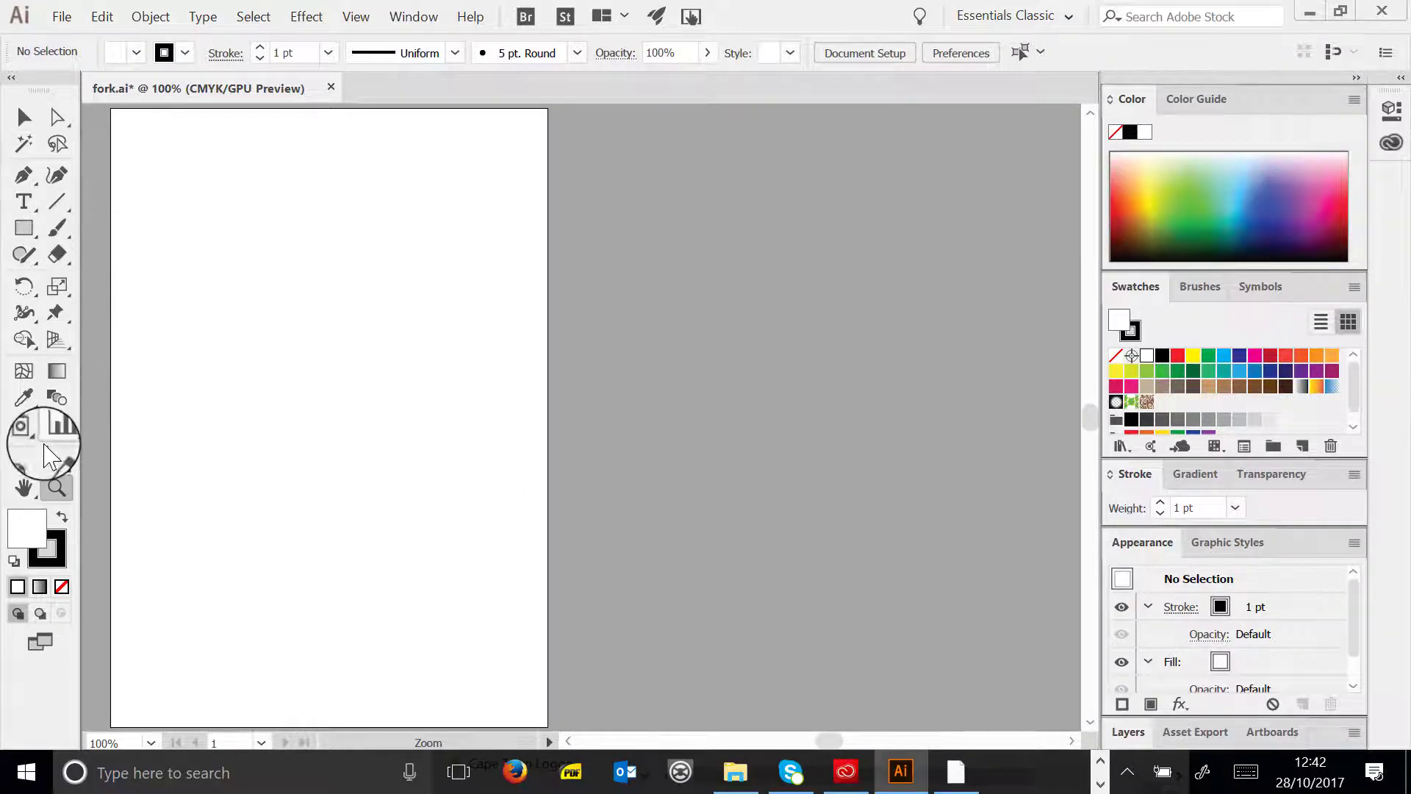
left_click(22, 468)
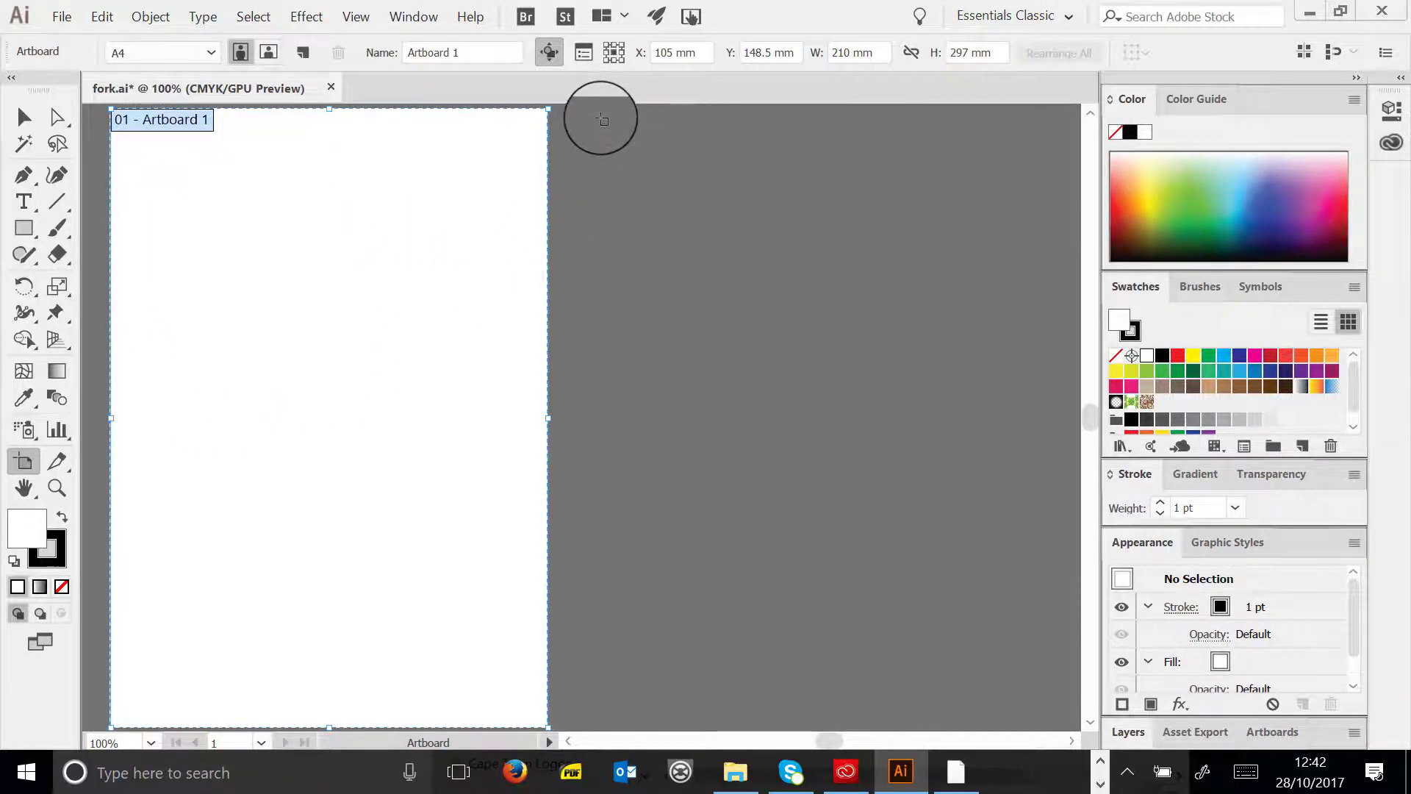
left_click_drag(602, 117, 847, 273)
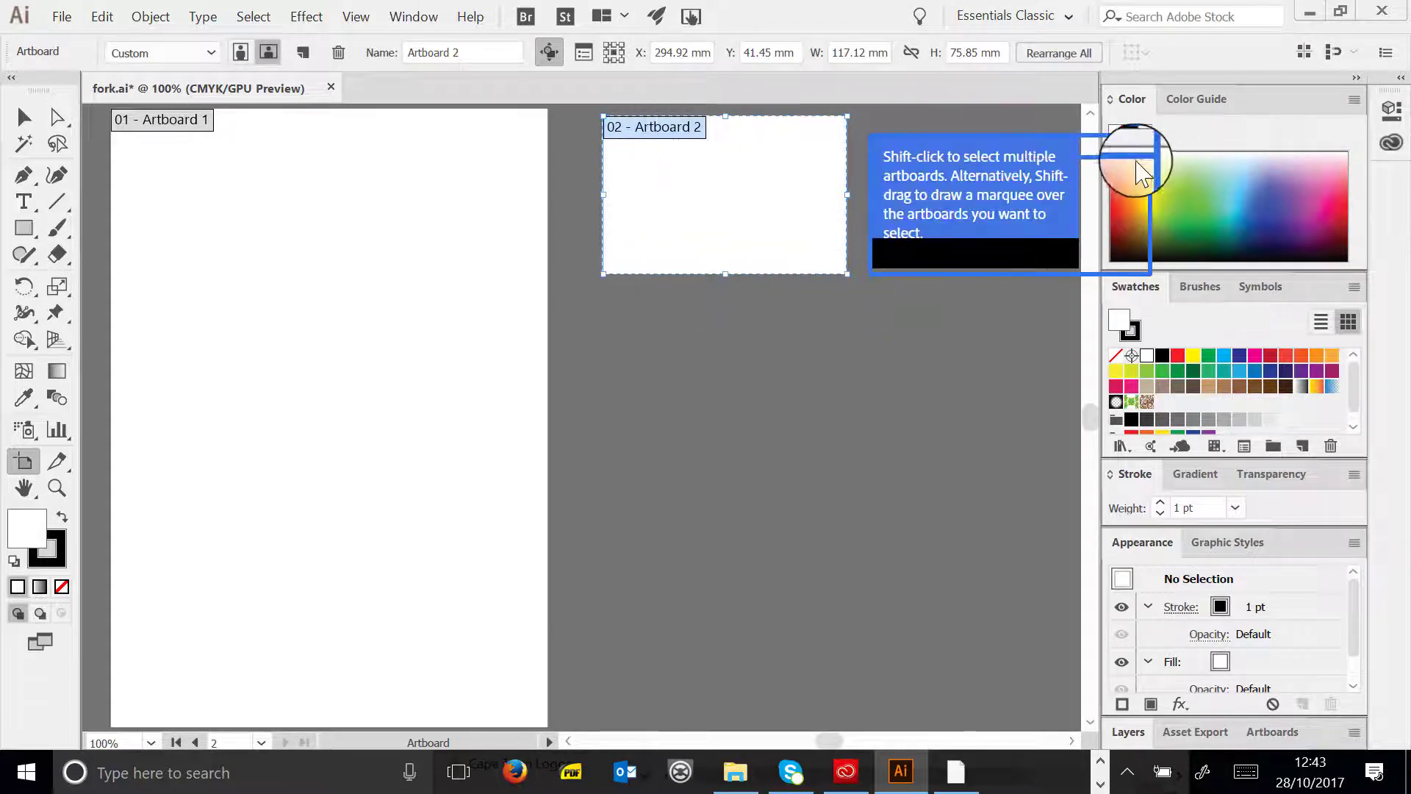
- Set the second artboard's width to 90 mm and its height to 50 mm
left_click(870, 44)
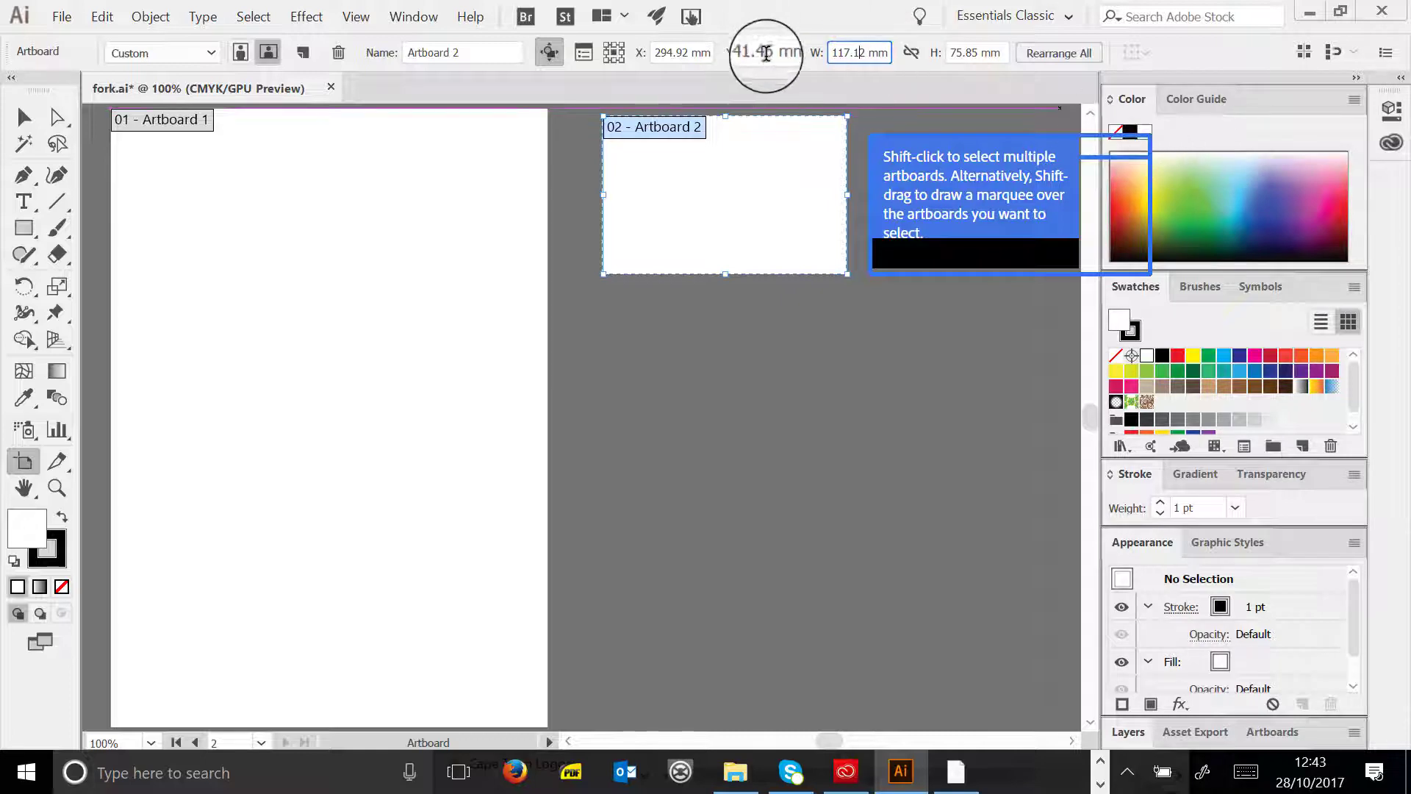
double_click(860, 53)
type("90")
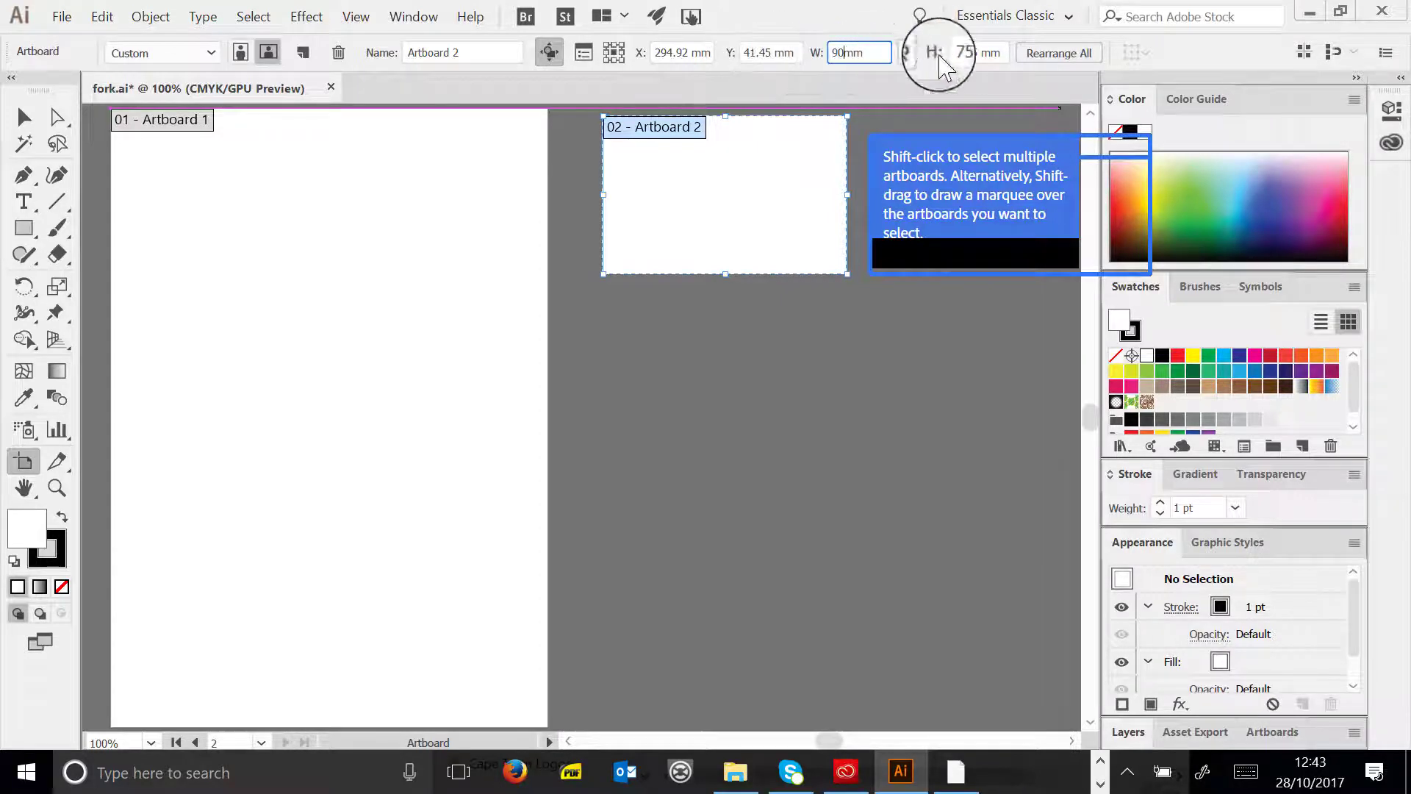
key("Return")
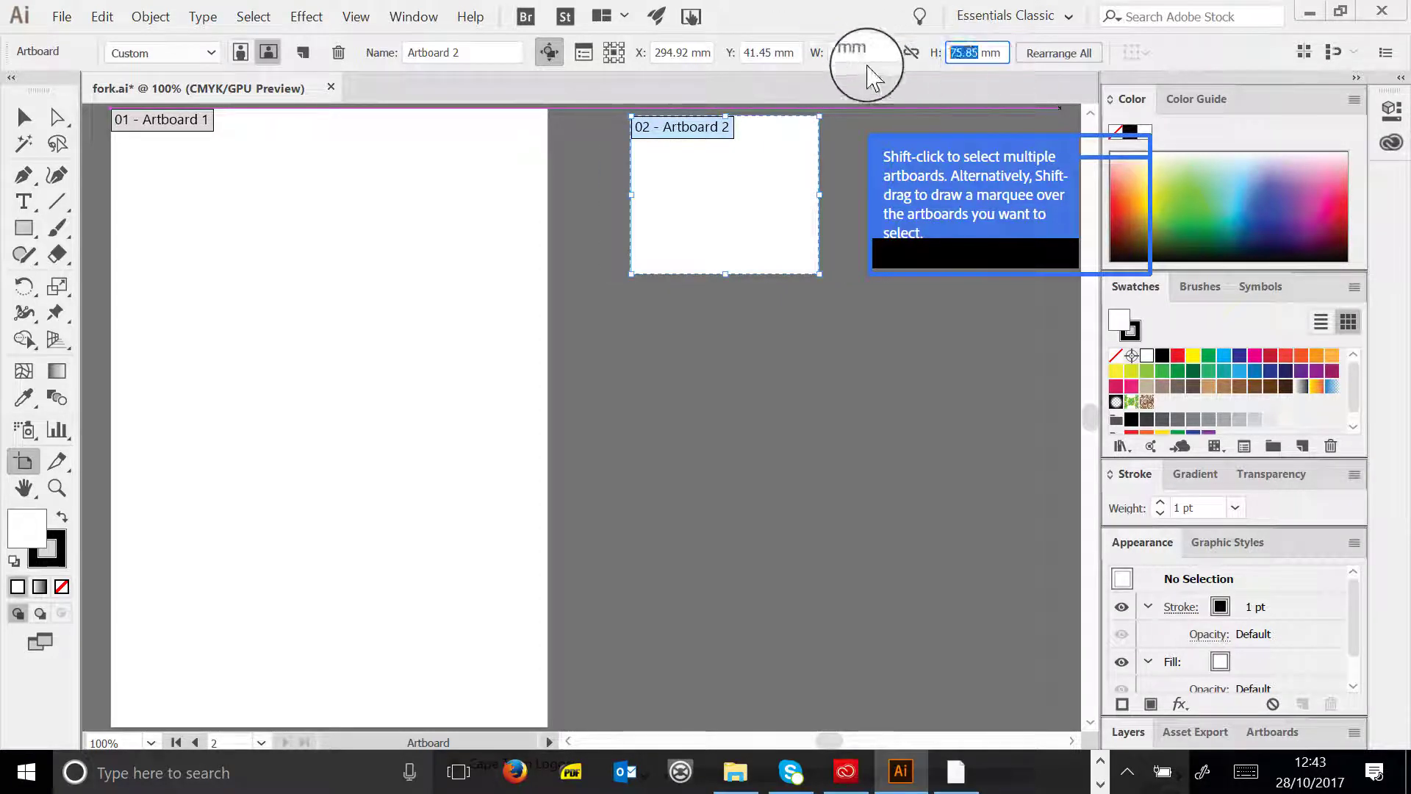
type("50")
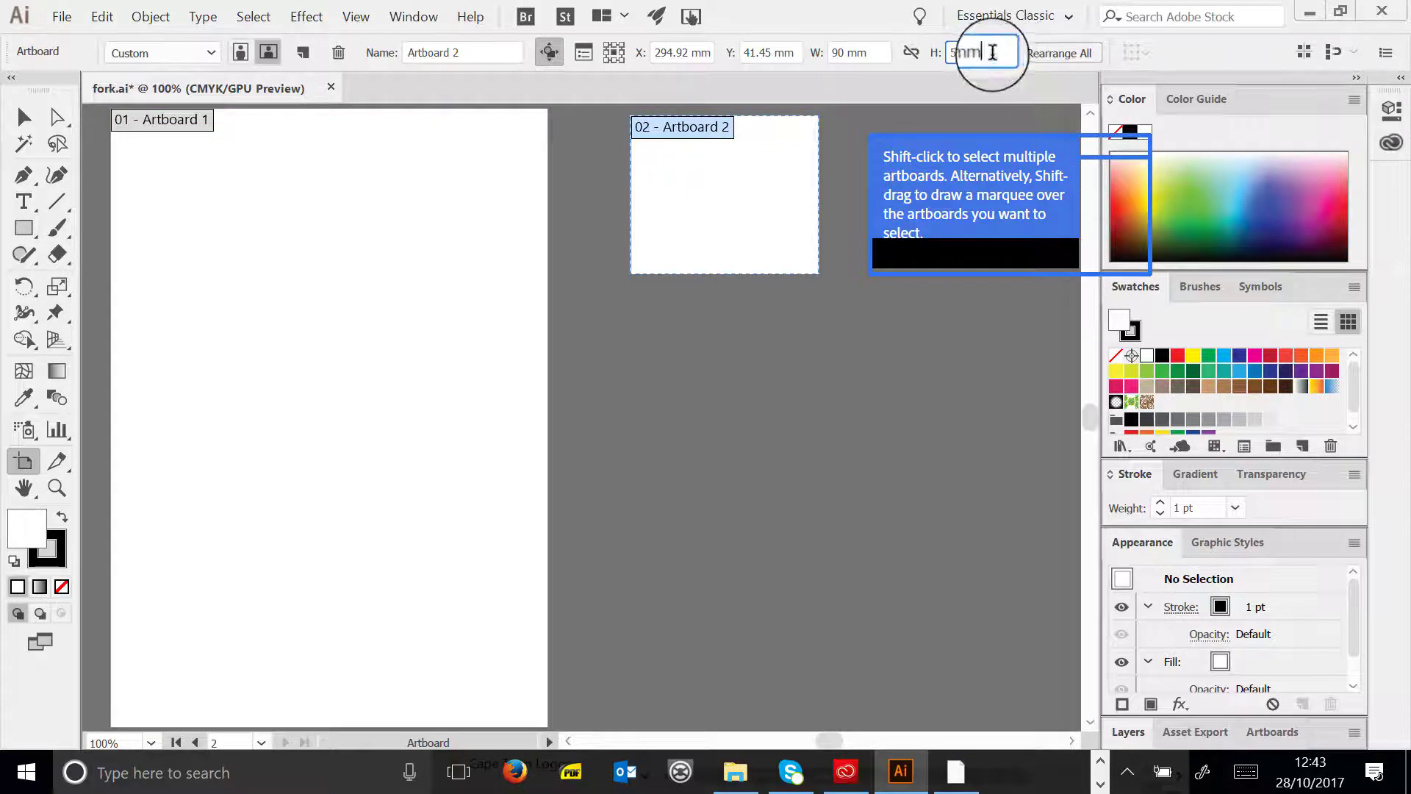
key("Return")
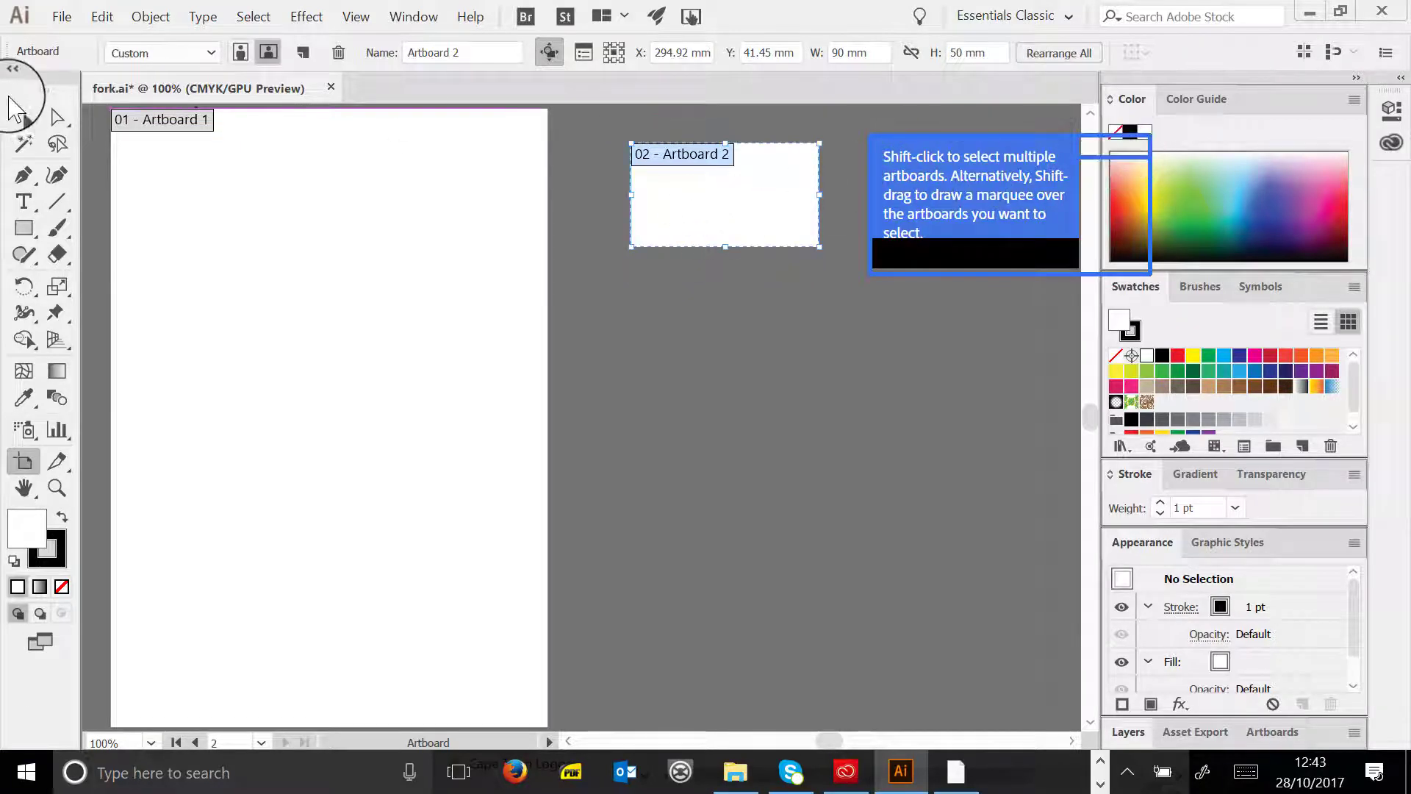
- Duplicate the 90 x 50 mm artboard directly below itself with the Artboard tool
left_click(24, 117)
left_click_drag(741, 202, 766, 219)
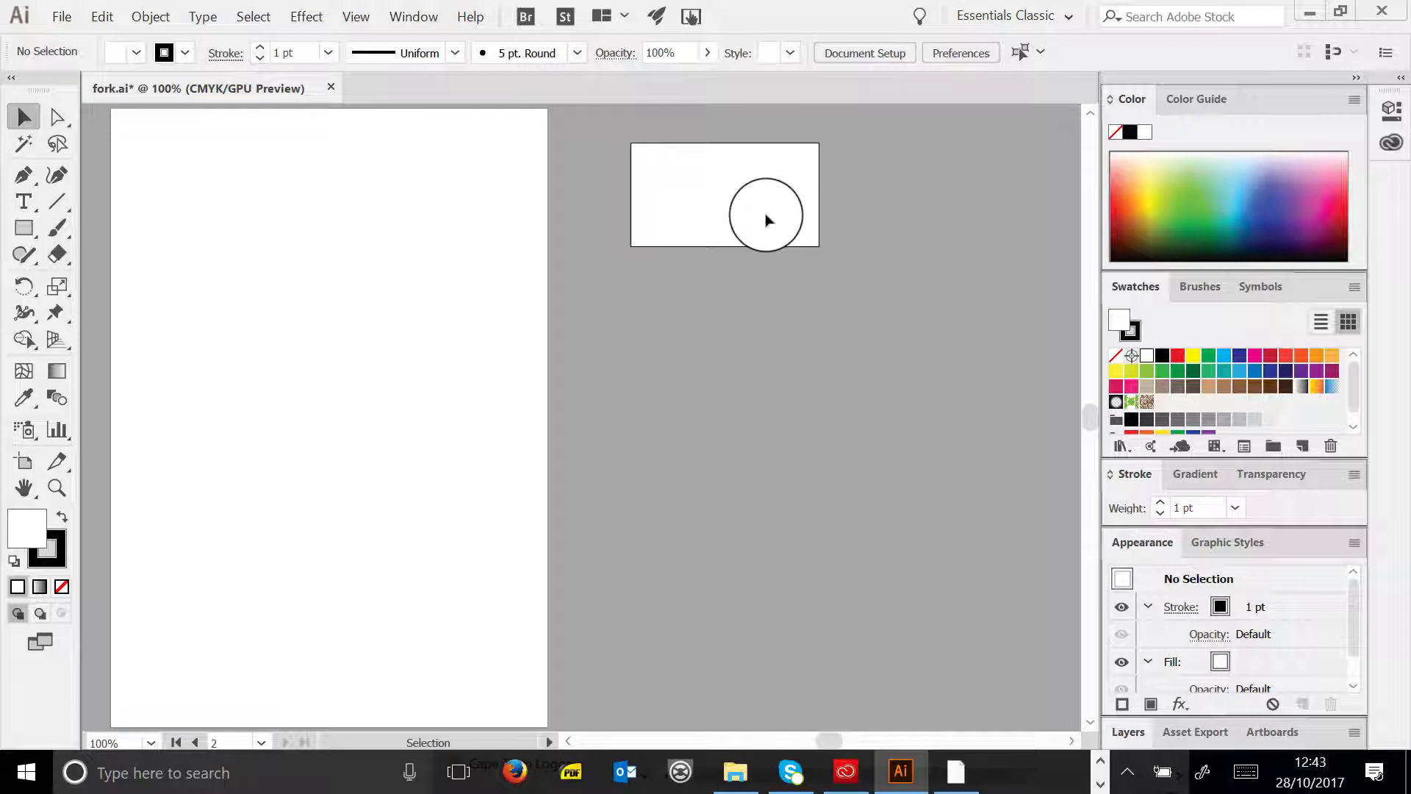
left_click(25, 464)
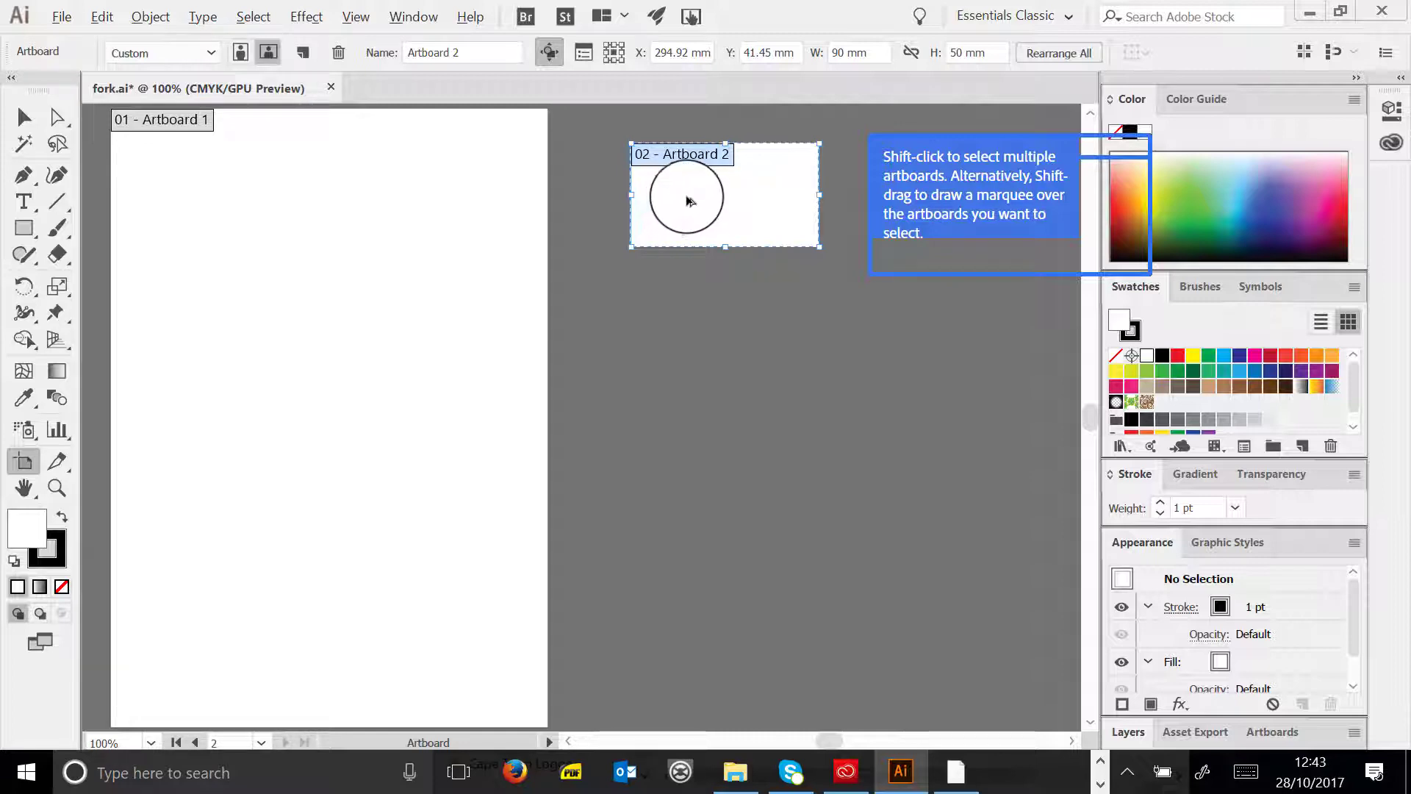
left_click_drag(690, 200, 689, 321)
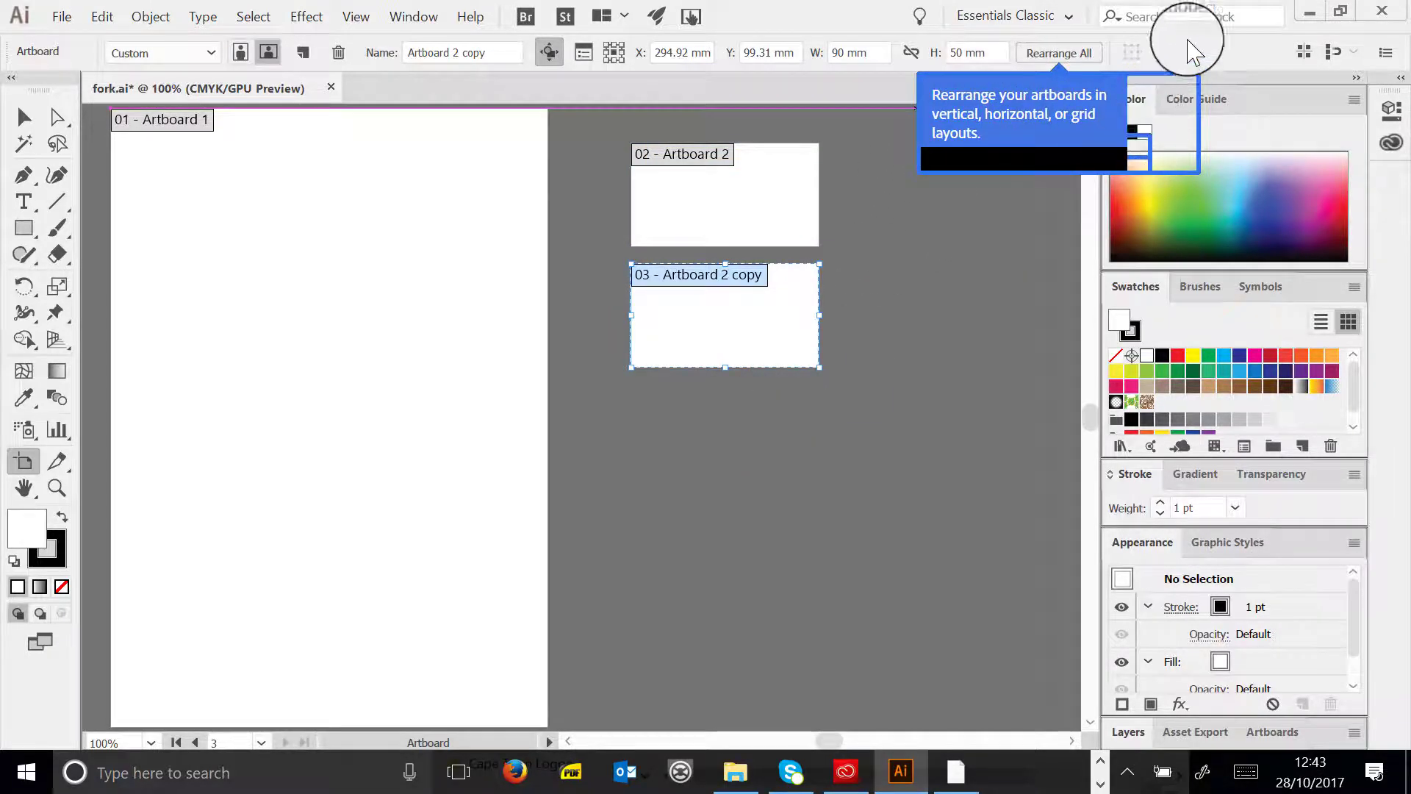
left_click(23, 122)
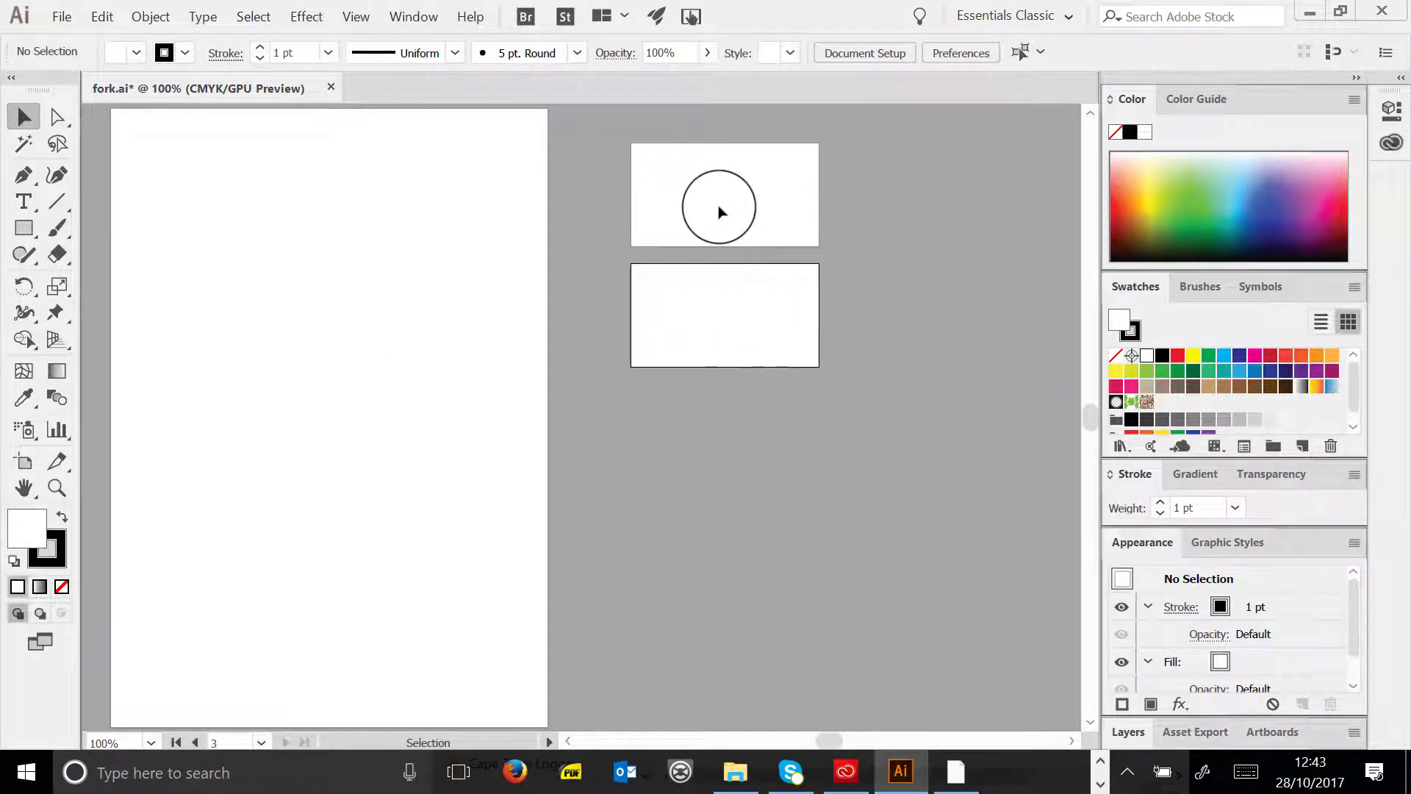
left_click(730, 224)
left_click(765, 341)
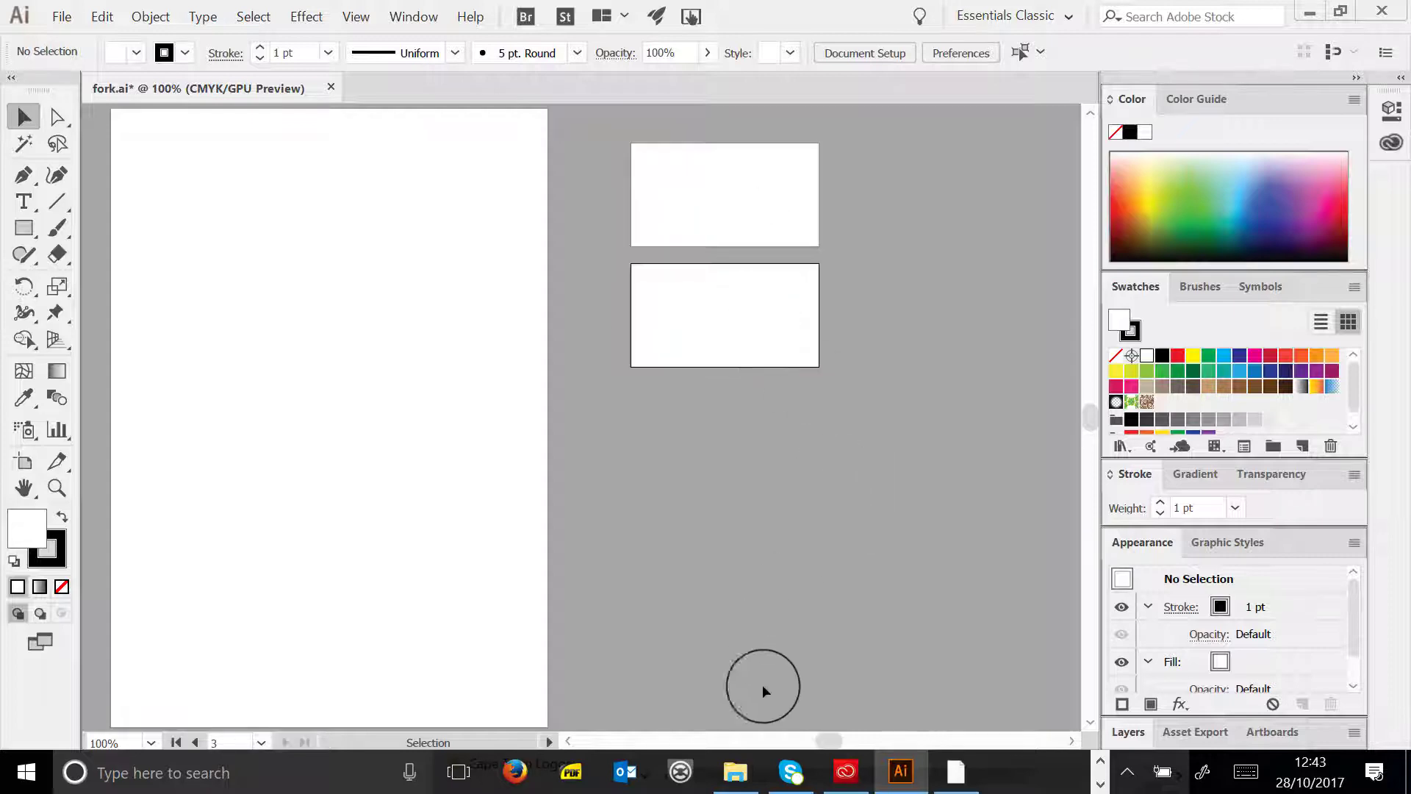
- Draw a fourth artboard of about 163 x 197 mm to the right of the two small artboards with the Artboard tool
left_click_drag(823, 740, 829, 740)
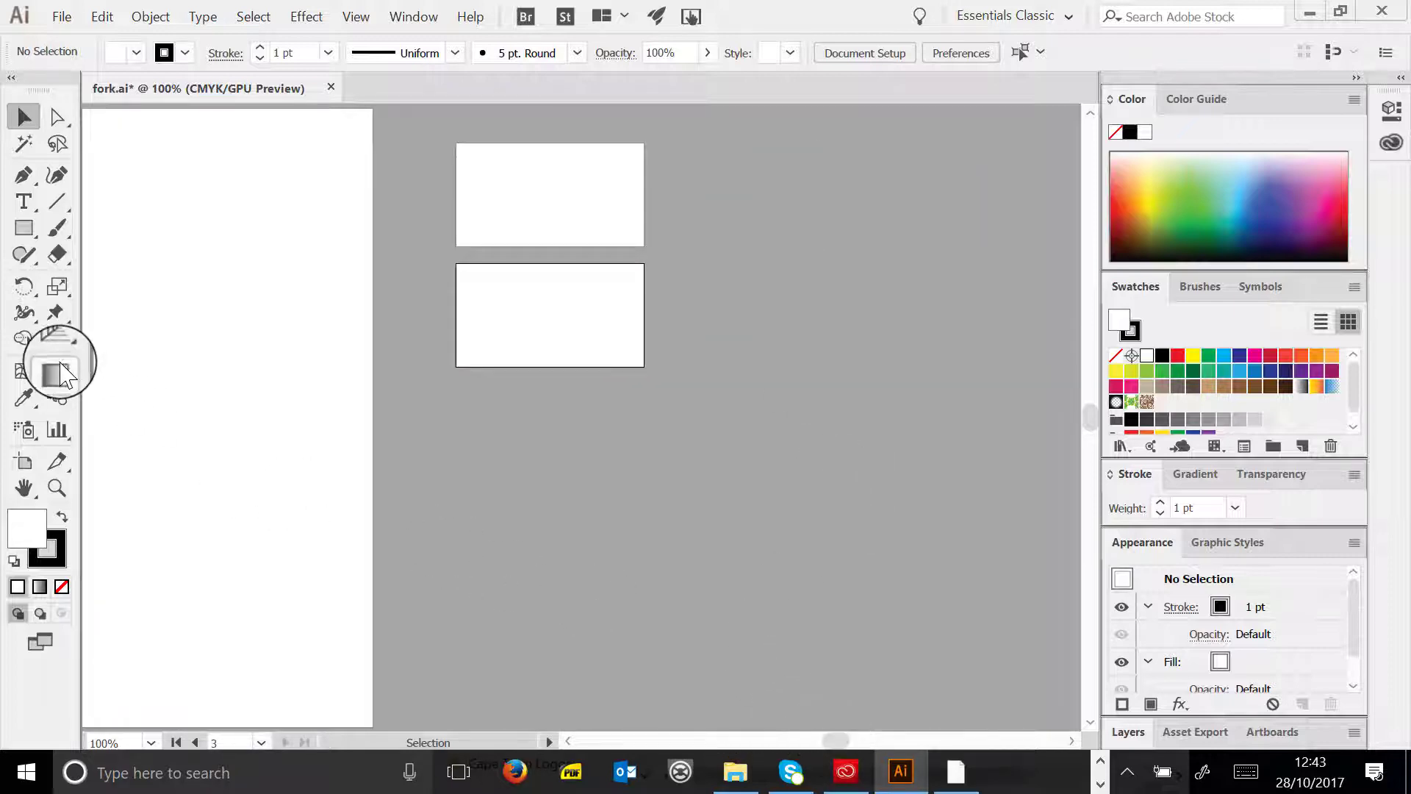
left_click(23, 461)
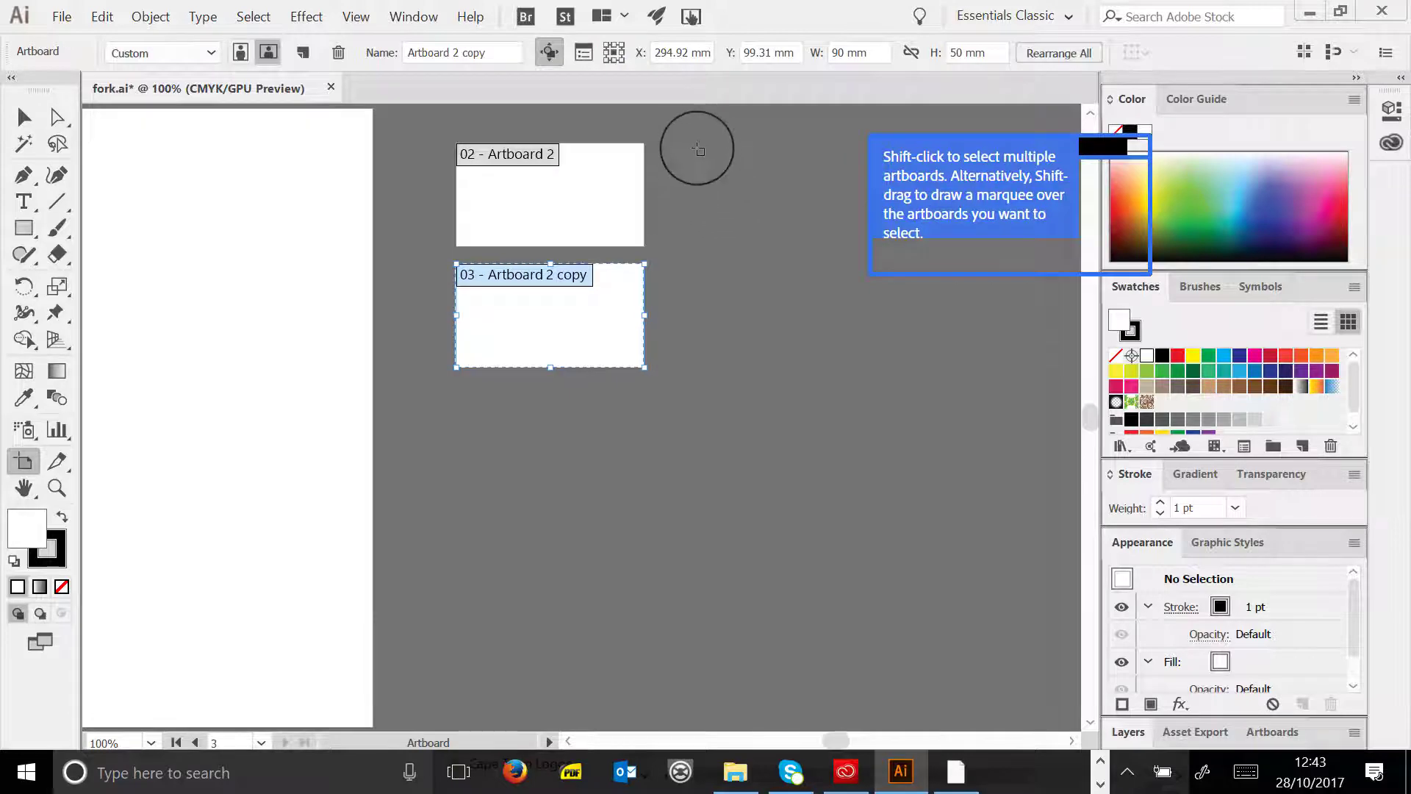
left_click_drag(698, 150, 1026, 475)
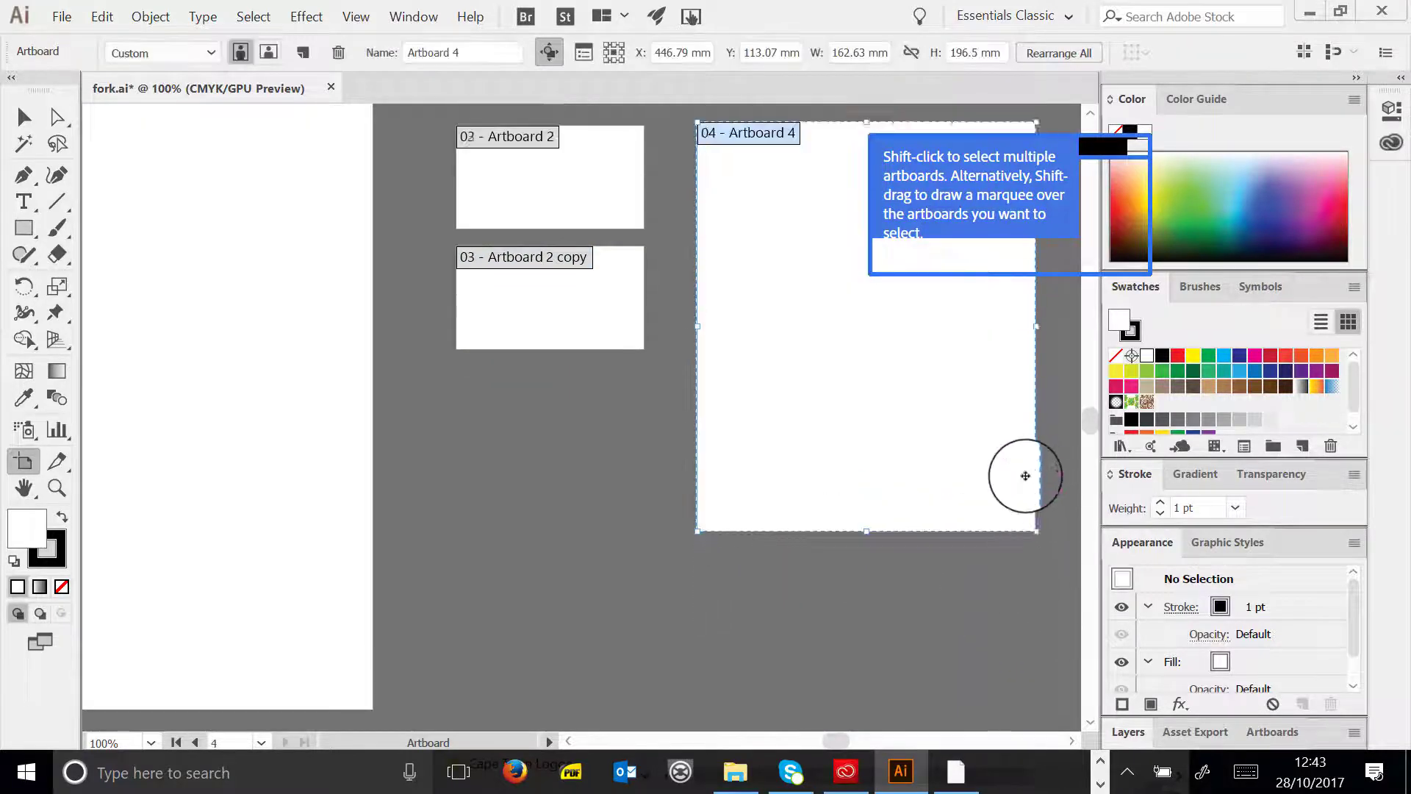
scroll(1026, 475, "up", 3)
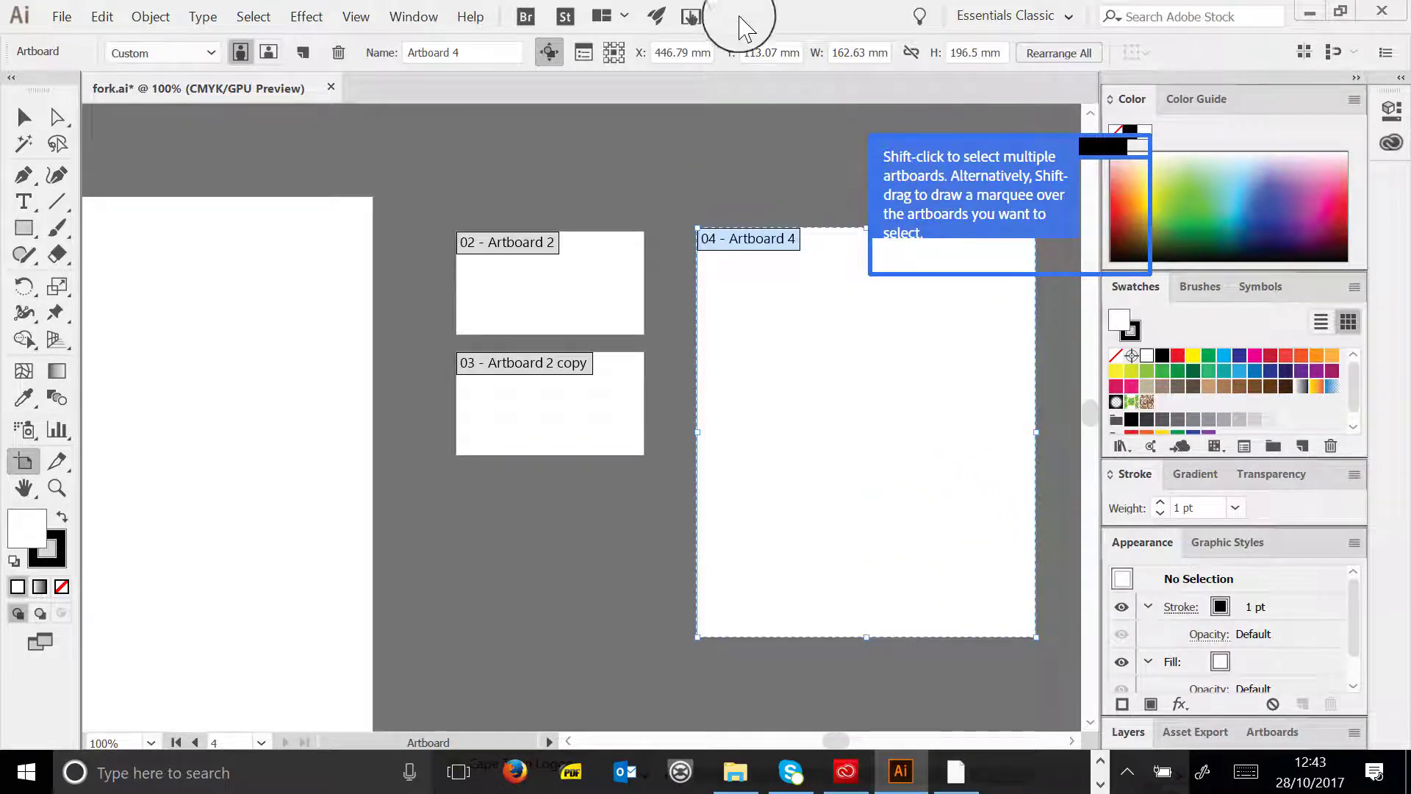
- Set the fourth artboard's size to 210 mm wide and 297 mm high, and move it clear of the two small artboards
left_click(856, 52)
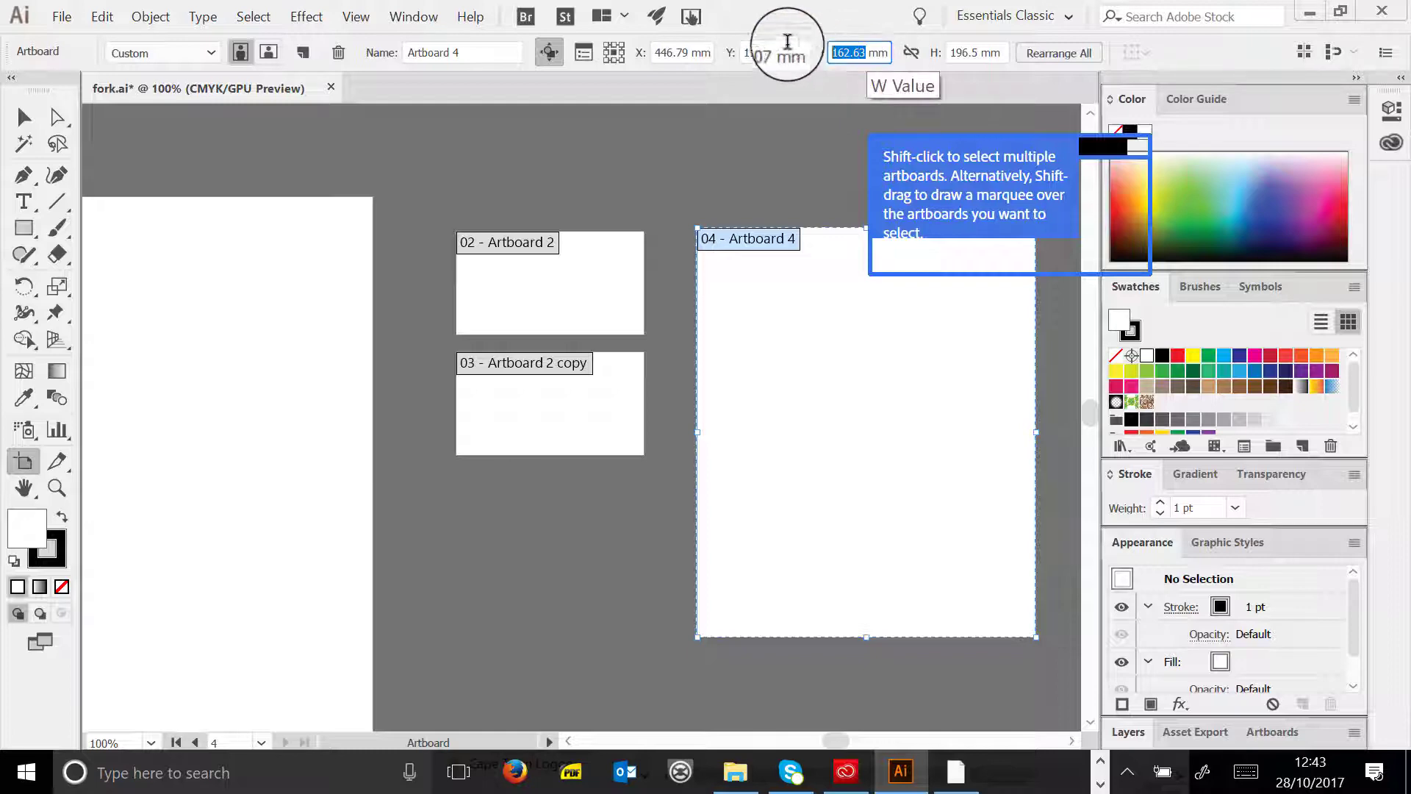
type("210")
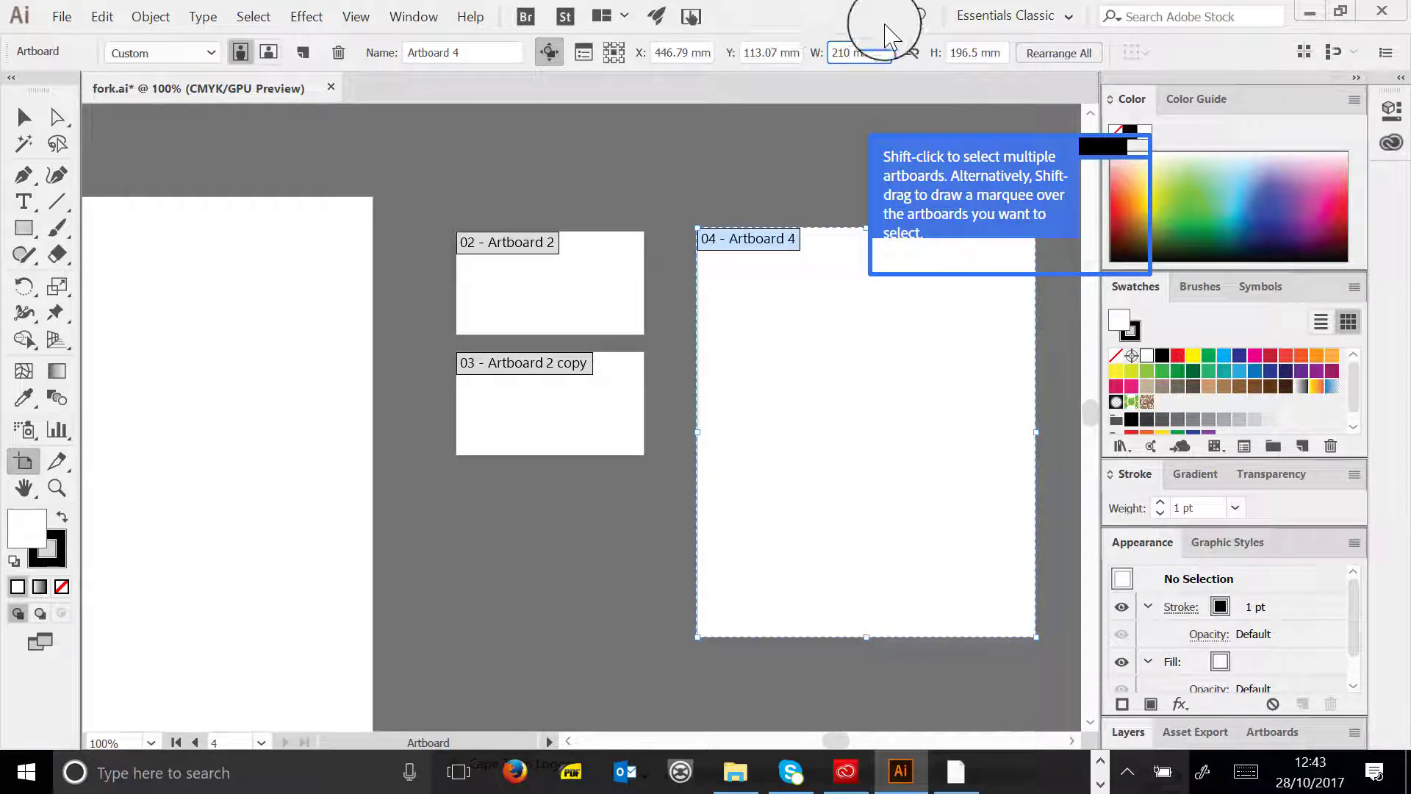
left_click(980, 53)
double_click(980, 53)
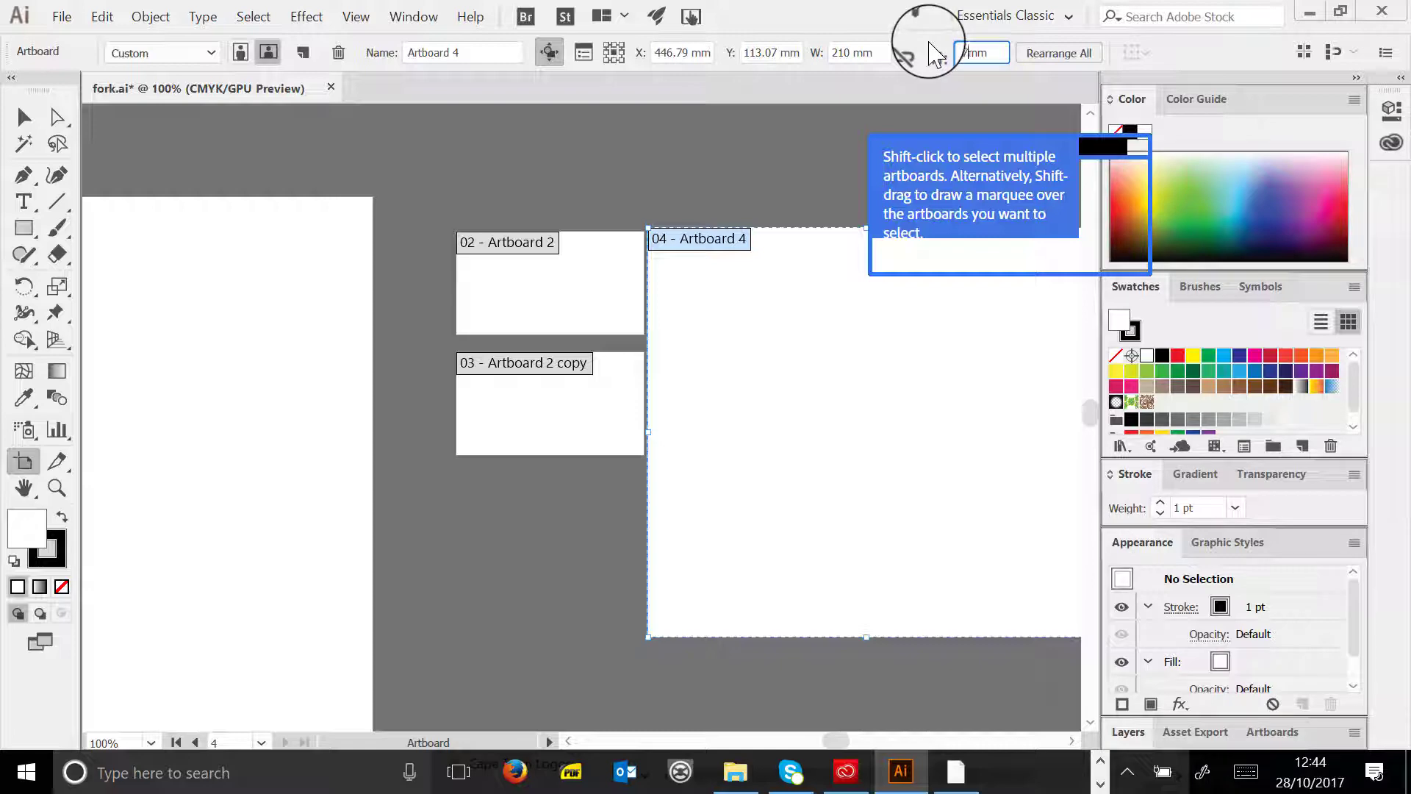
type("297")
key("Return")
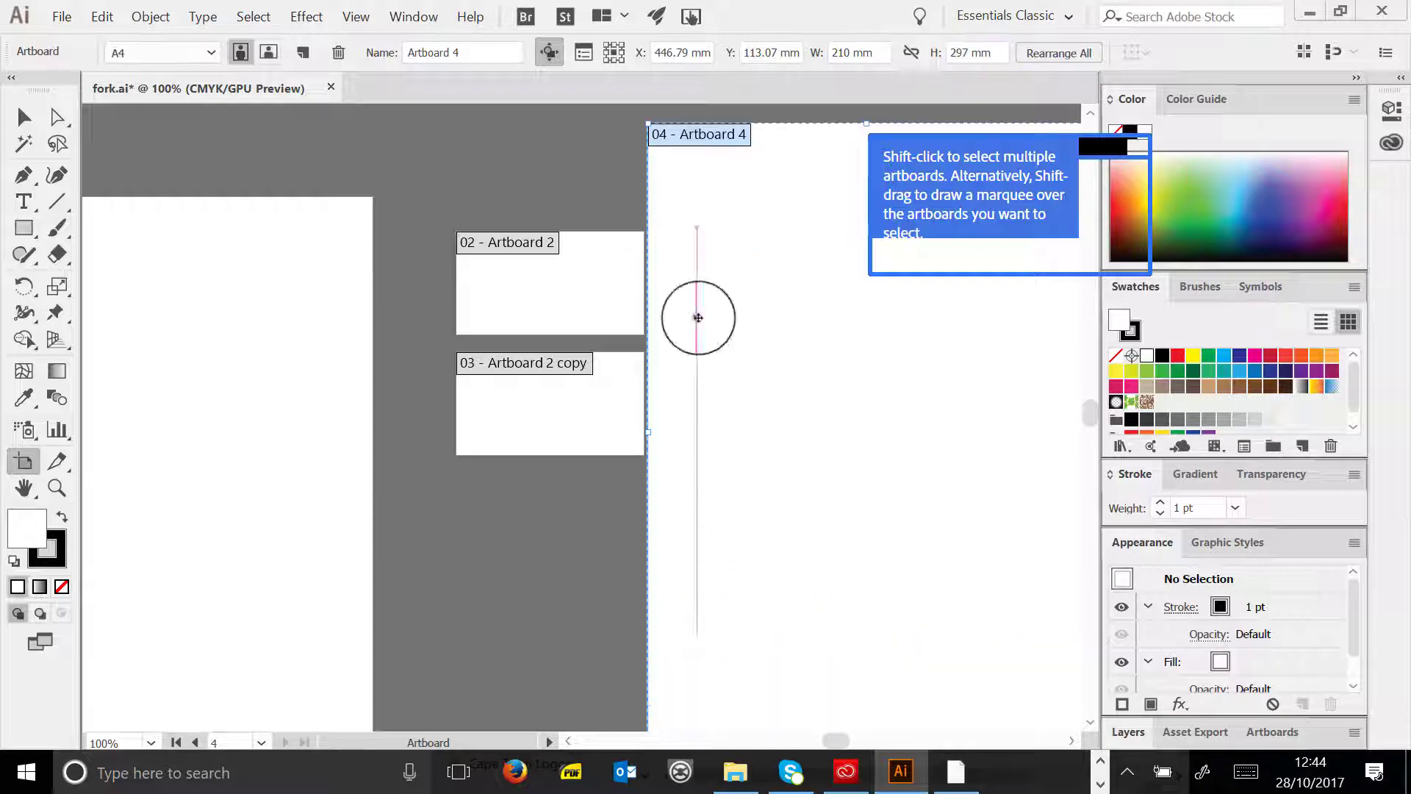
left_click_drag(715, 184, 785, 261)
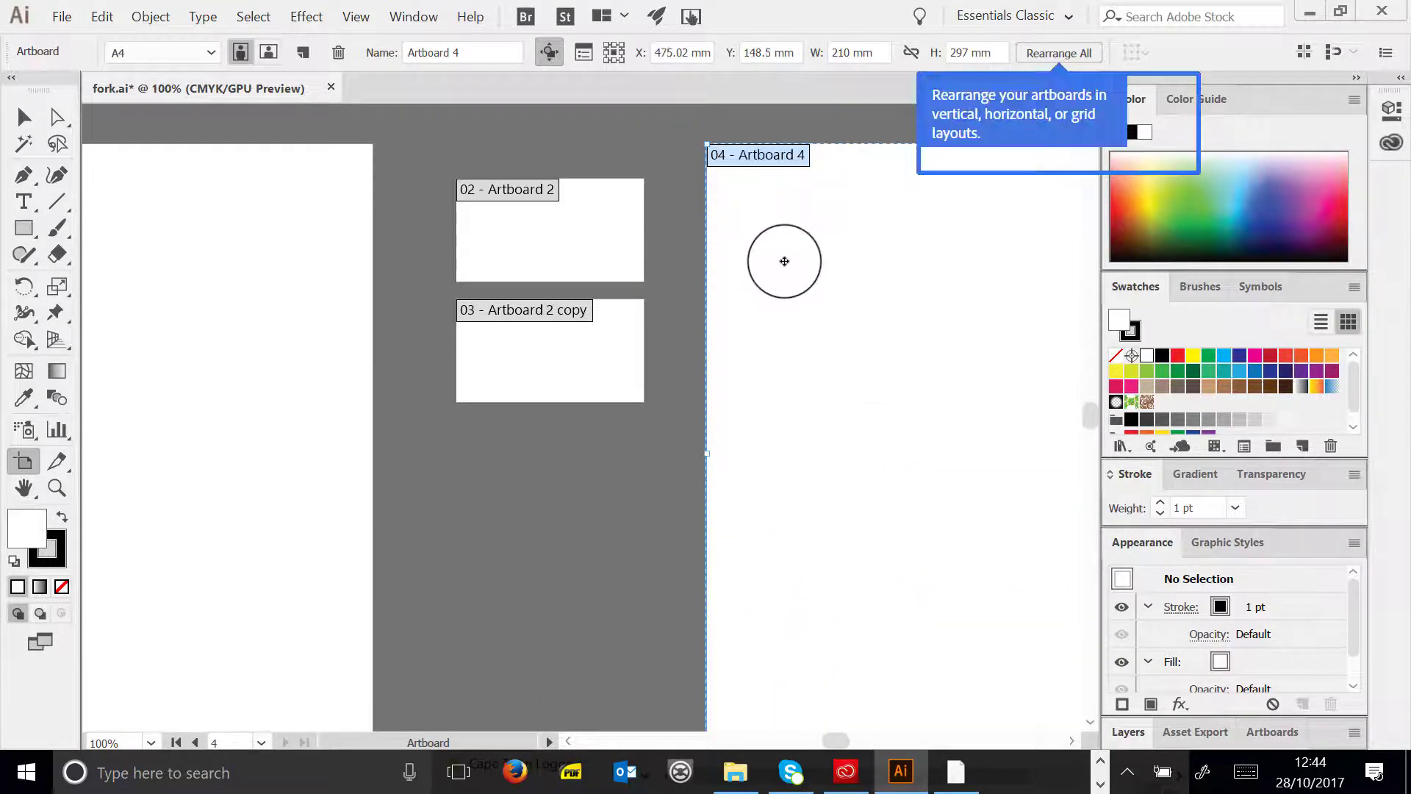
left_click(24, 116)
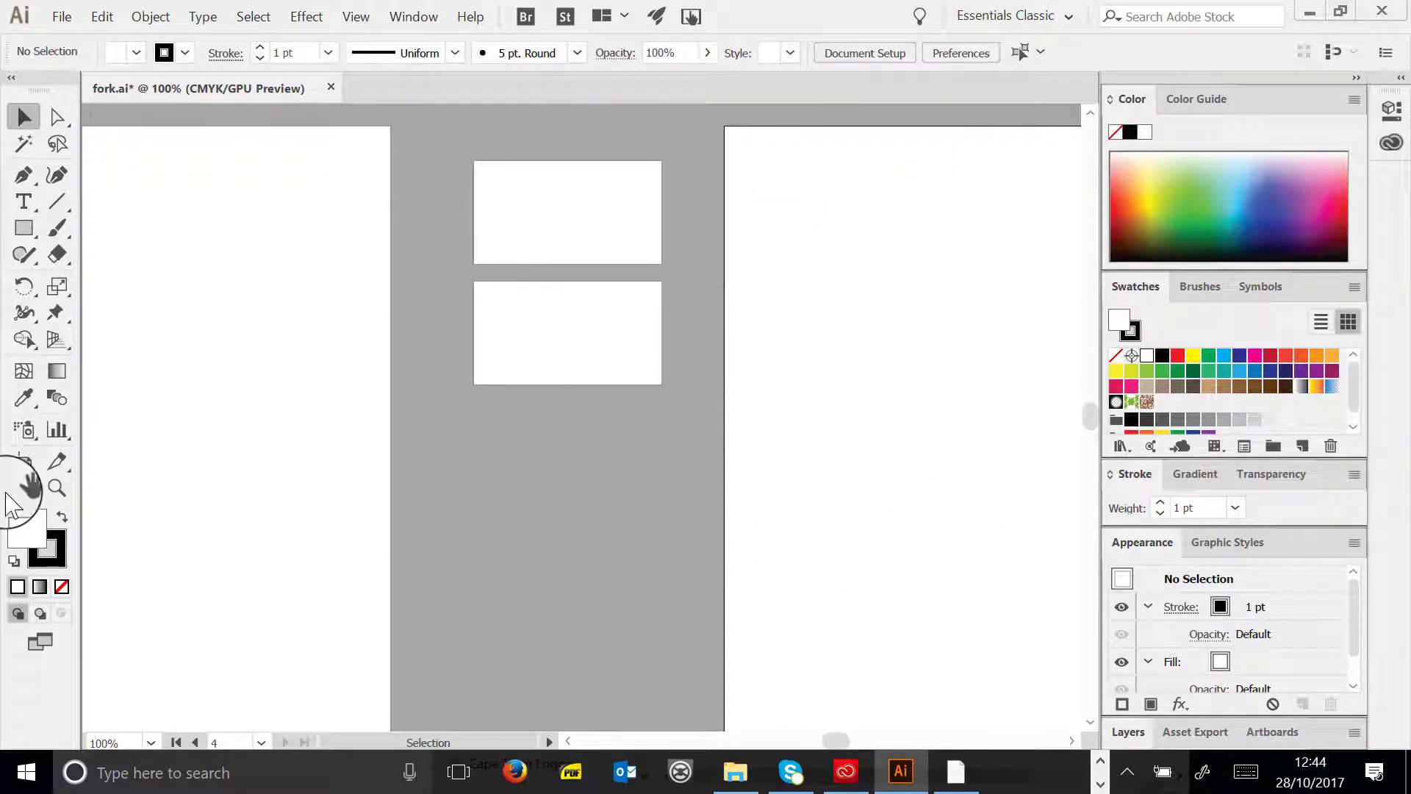
- Save the changes to the fork document
left_click(56, 487)
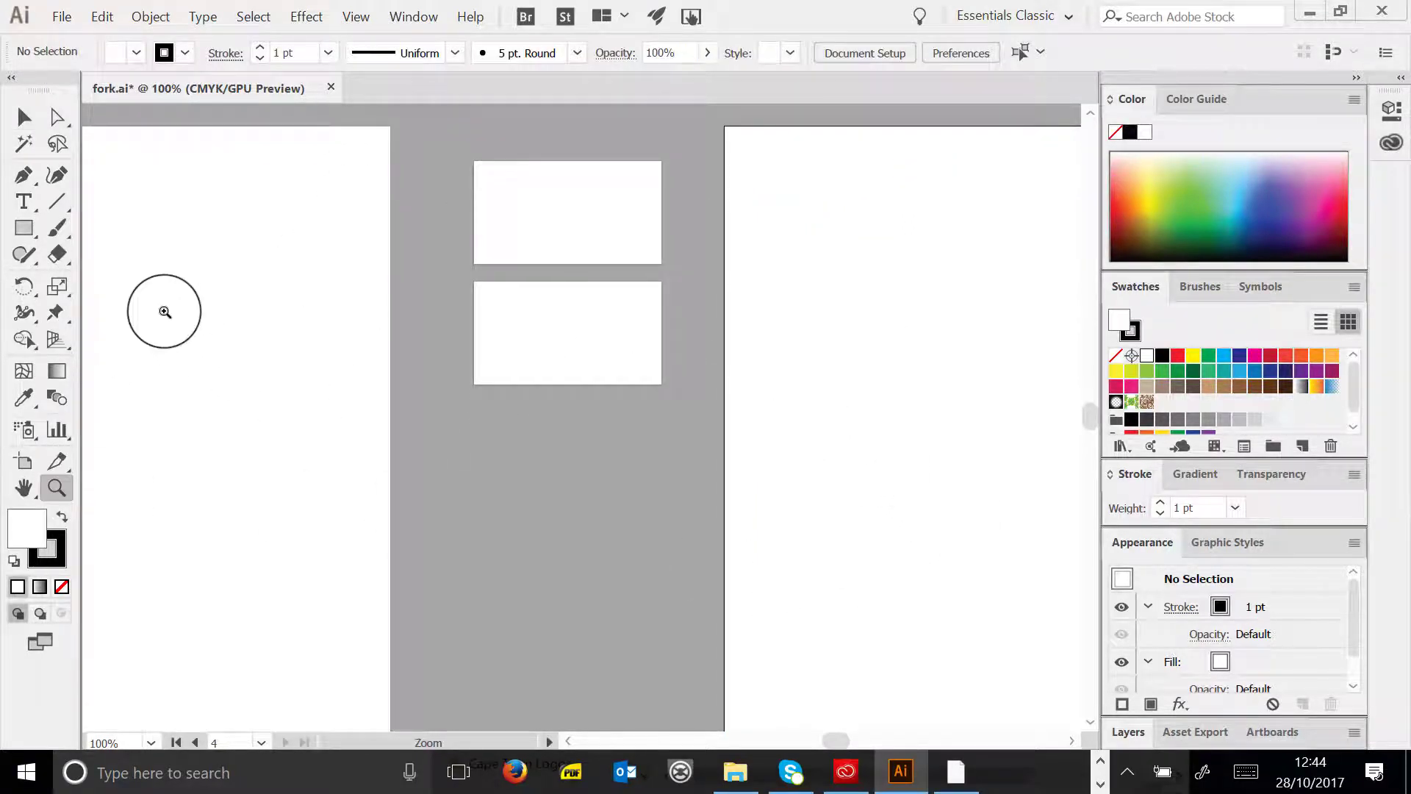
left_click(390, 341, "alt")
left_click(632, 458, "alt")
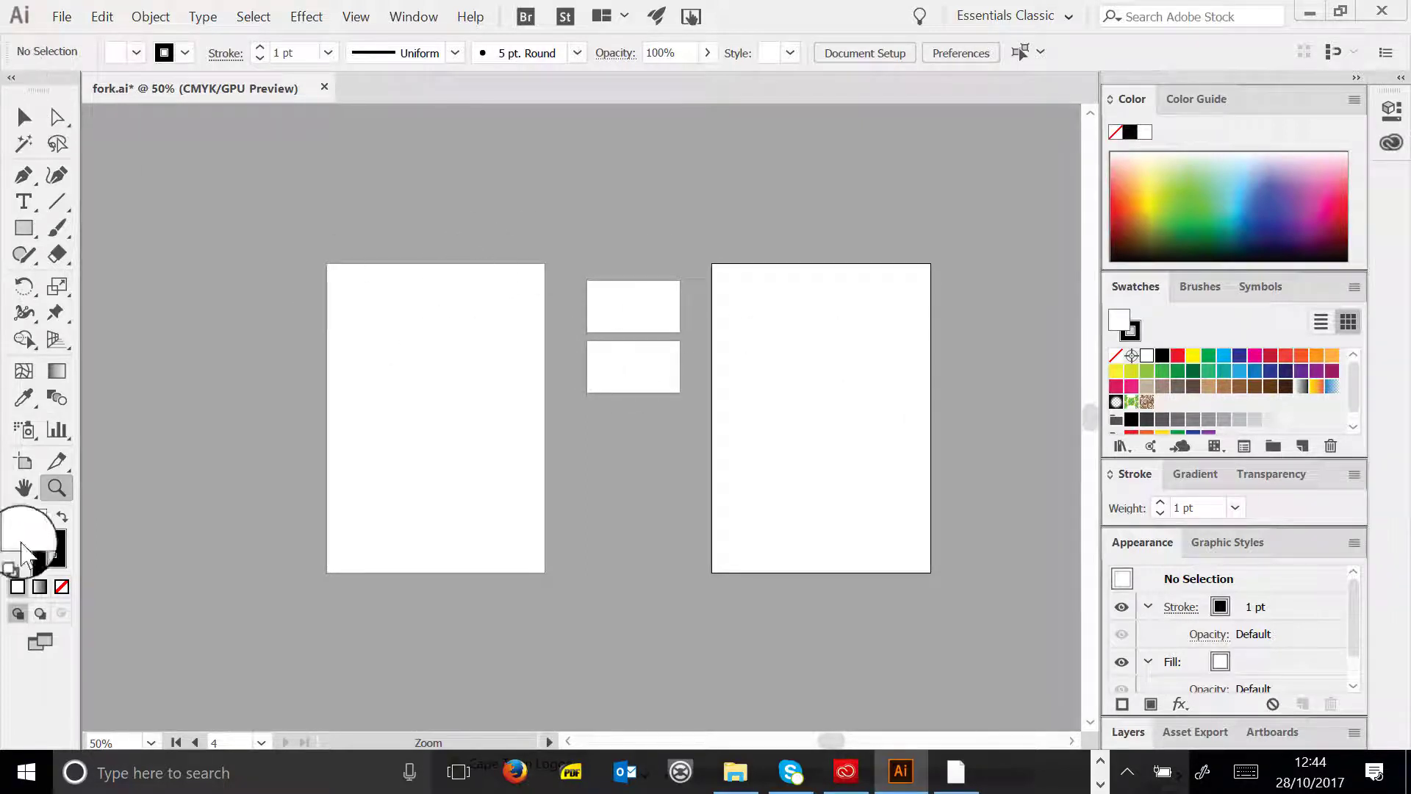
left_click(429, 488)
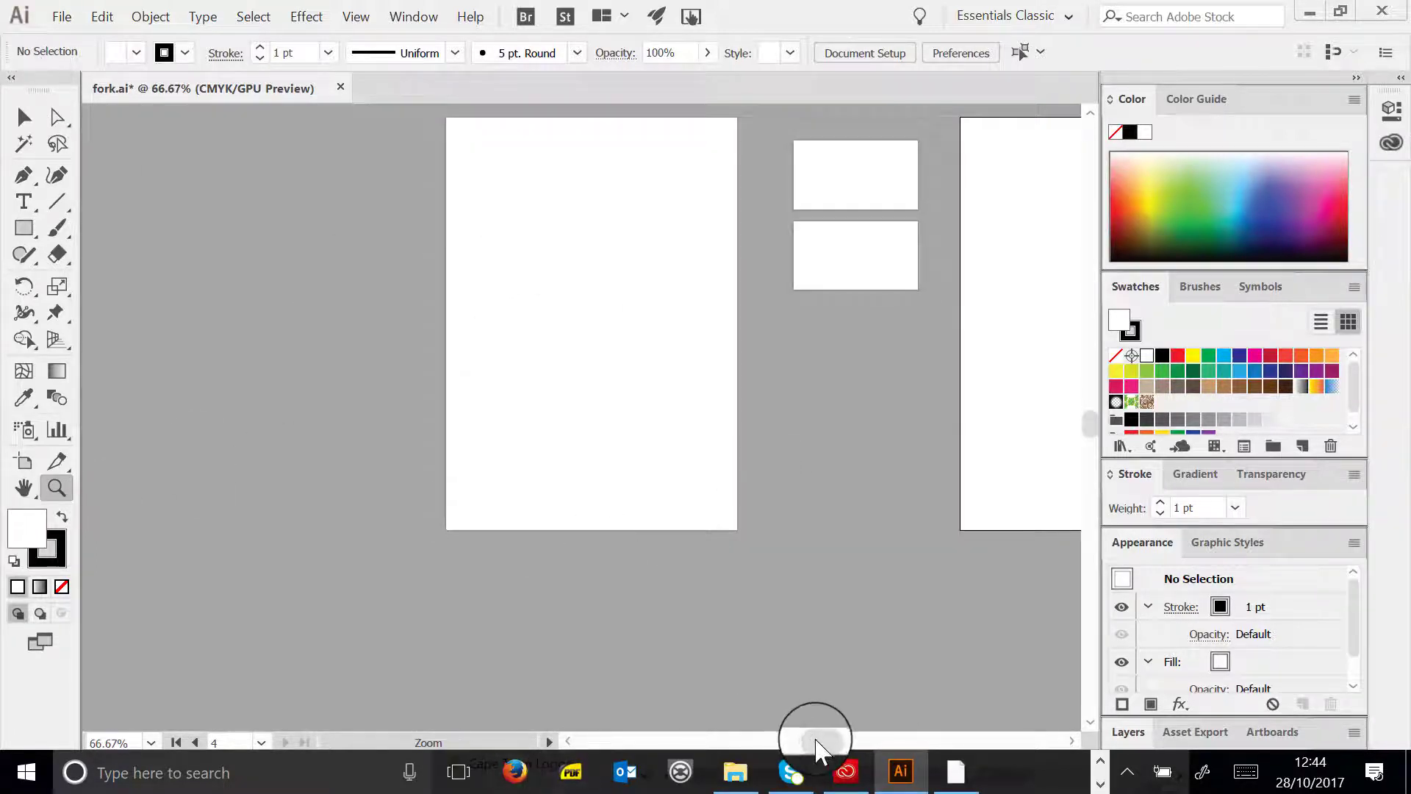
left_click_drag(815, 742, 828, 742)
scroll(851, 640, "up", 2)
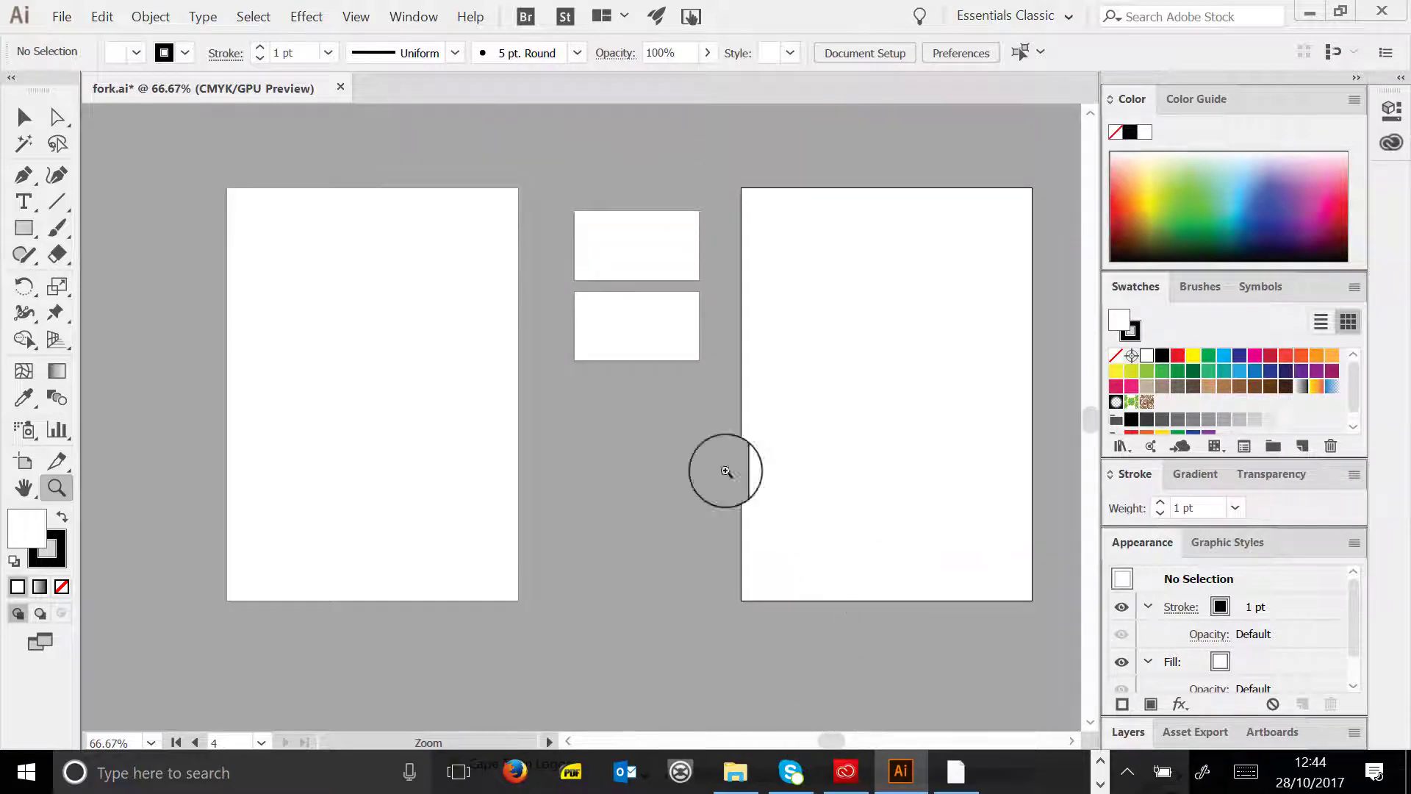
left_click(58, 16)
left_click(165, 214)
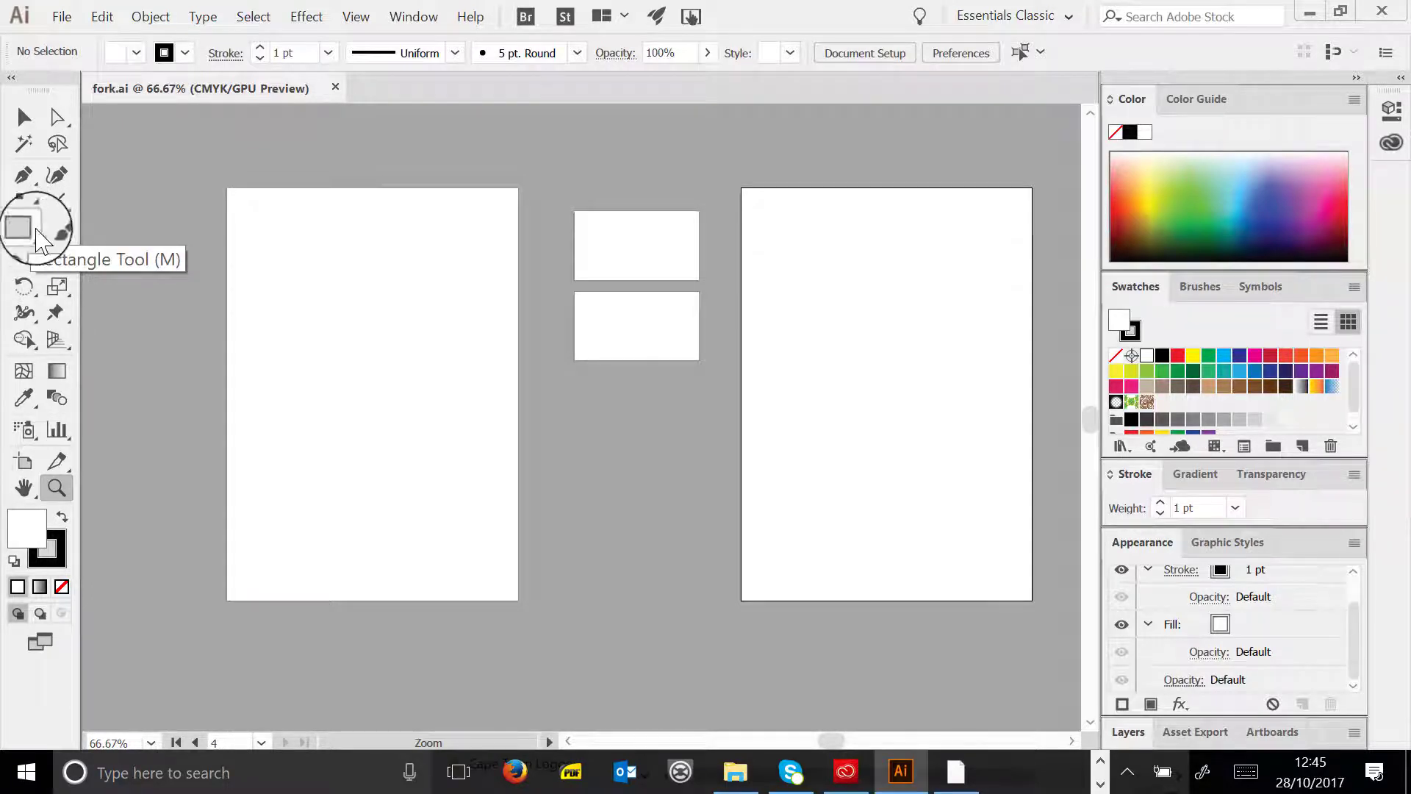
- Draw a wide rectangle across the upper part of the first A4 artboard with the Rectangle tool
left_click_drag(28, 230, 120, 227)
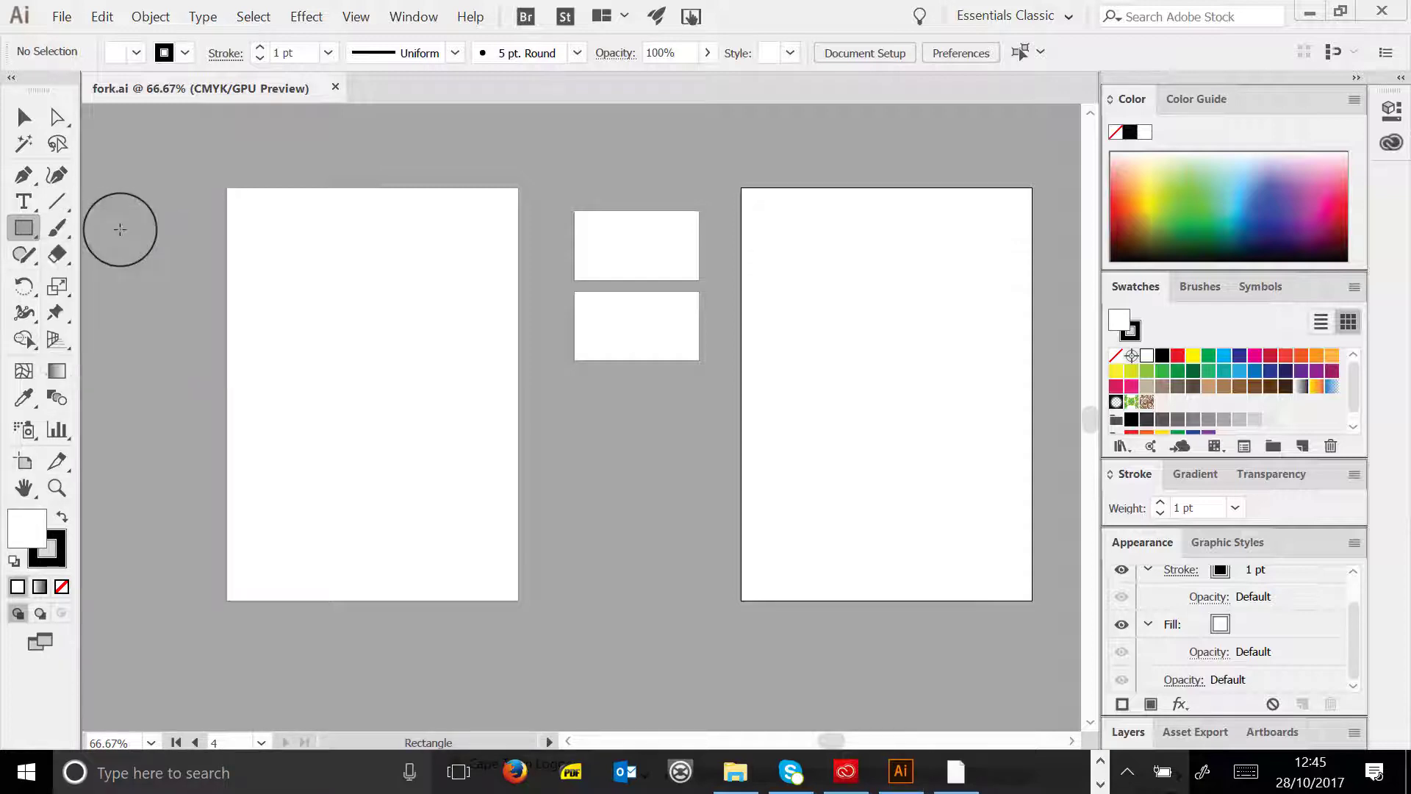
mouse_move(259, 219)
left_mouse_down()
mouse_move(315, 368)
mouse_move(498, 382)
left_mouse_up()
left_click(48, 486)
left_click(407, 412)
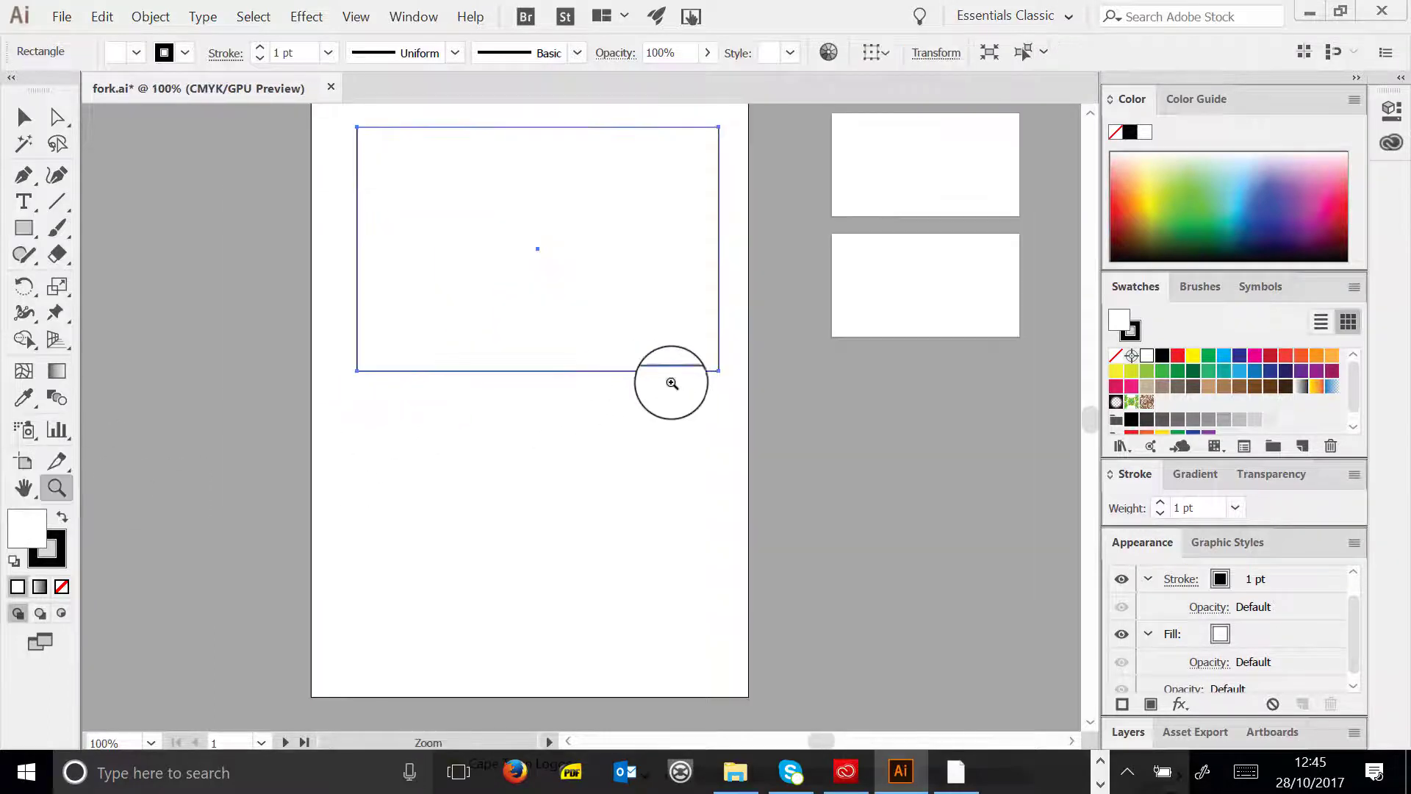
scroll(672, 382, "up", 2)
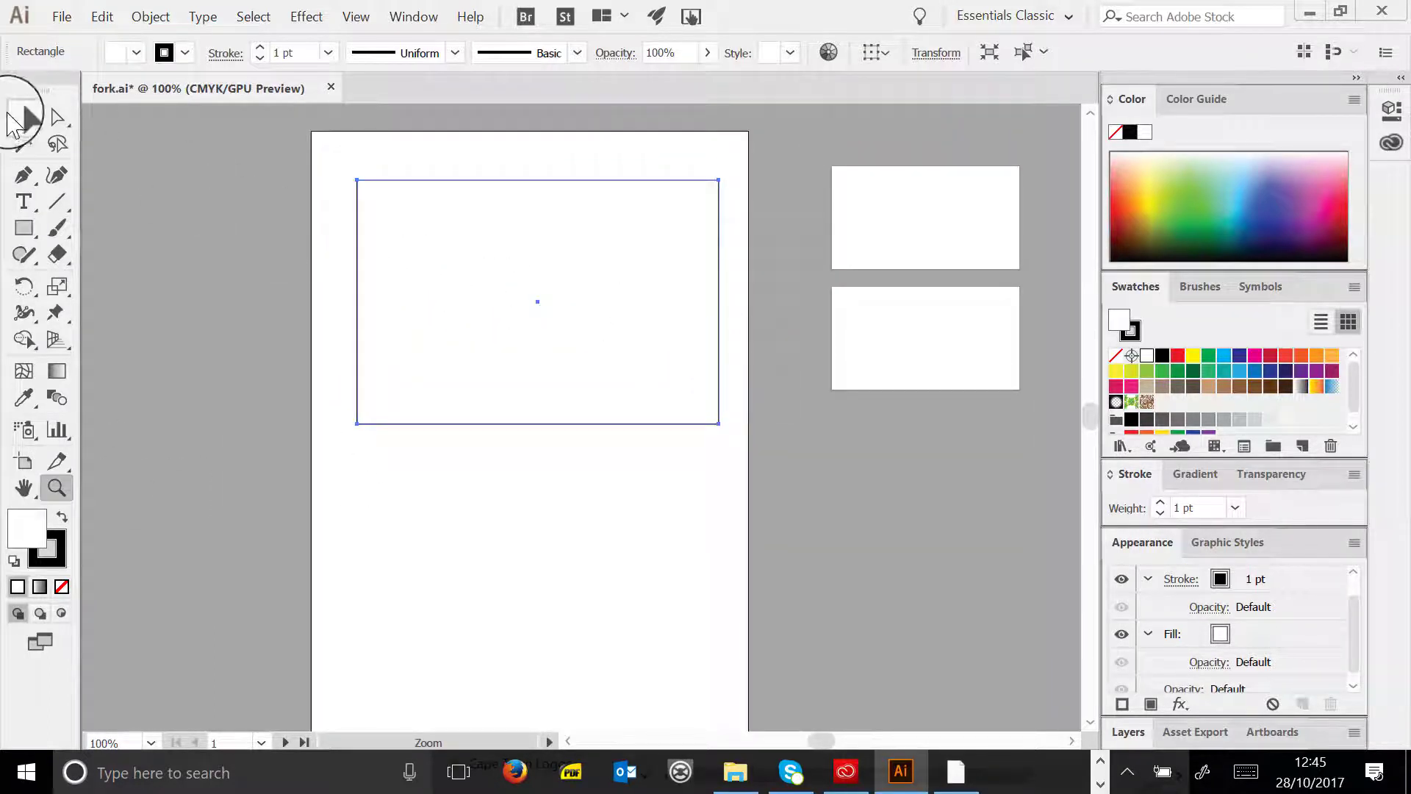
- Shrink the rectangle slightly from its lower-right corner, then try rotating it clockwise and undo the rotation
left_click(22, 117)
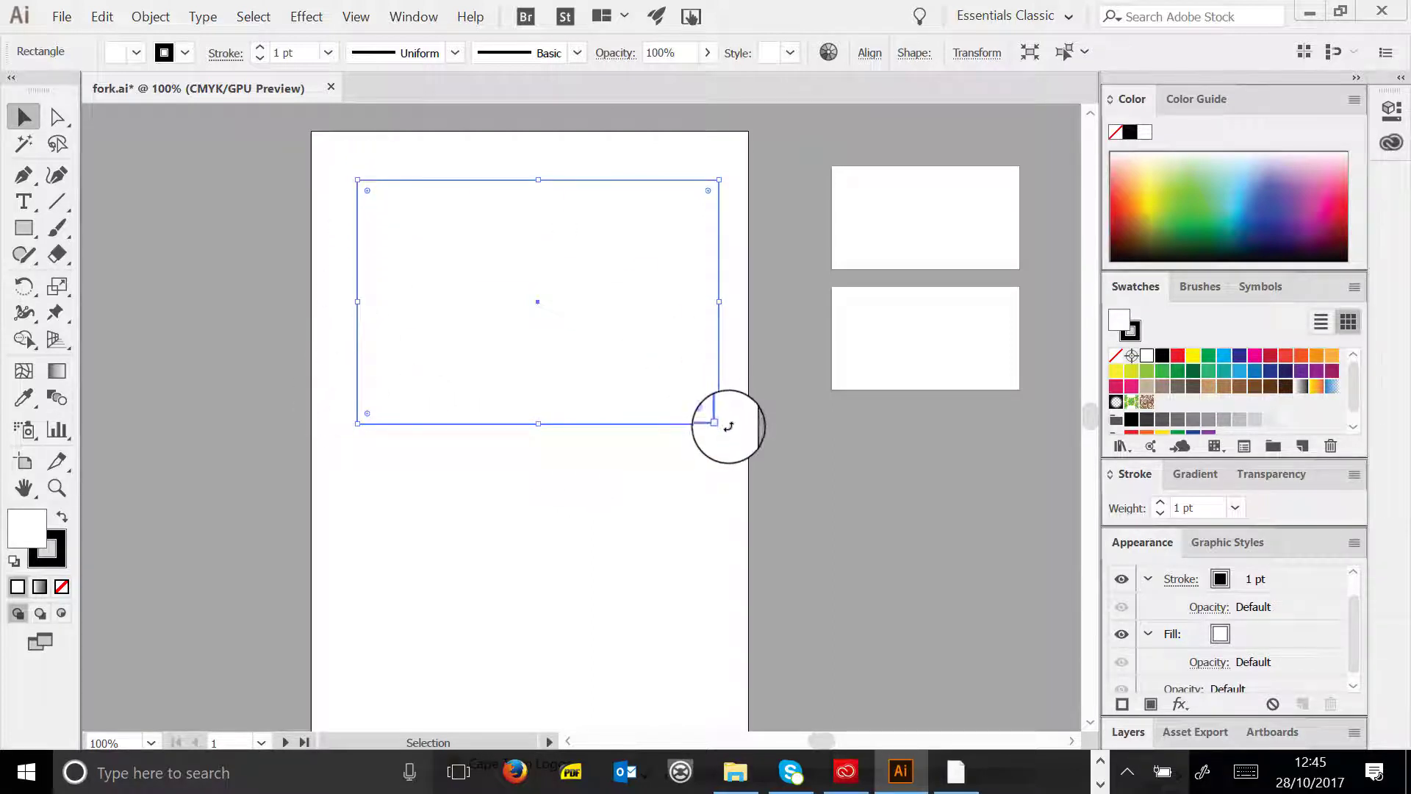
mouse_move(718, 425)
left_mouse_down()
mouse_move(576, 352)
mouse_move(621, 526)
mouse_move(643, 478)
mouse_move(586, 479)
mouse_move(671, 382)
mouse_move(705, 401)
left_mouse_up()
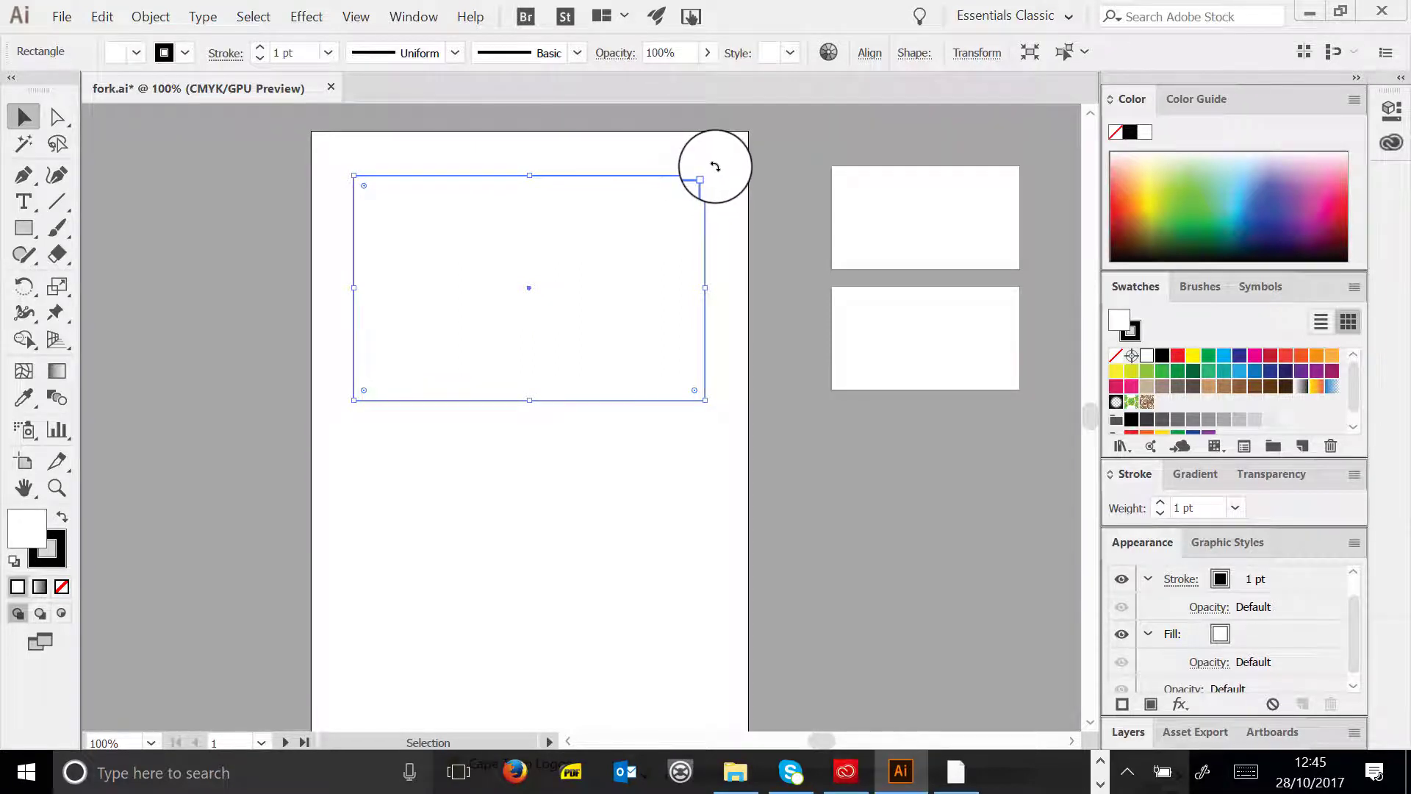
left_click_drag(715, 167, 751, 329)
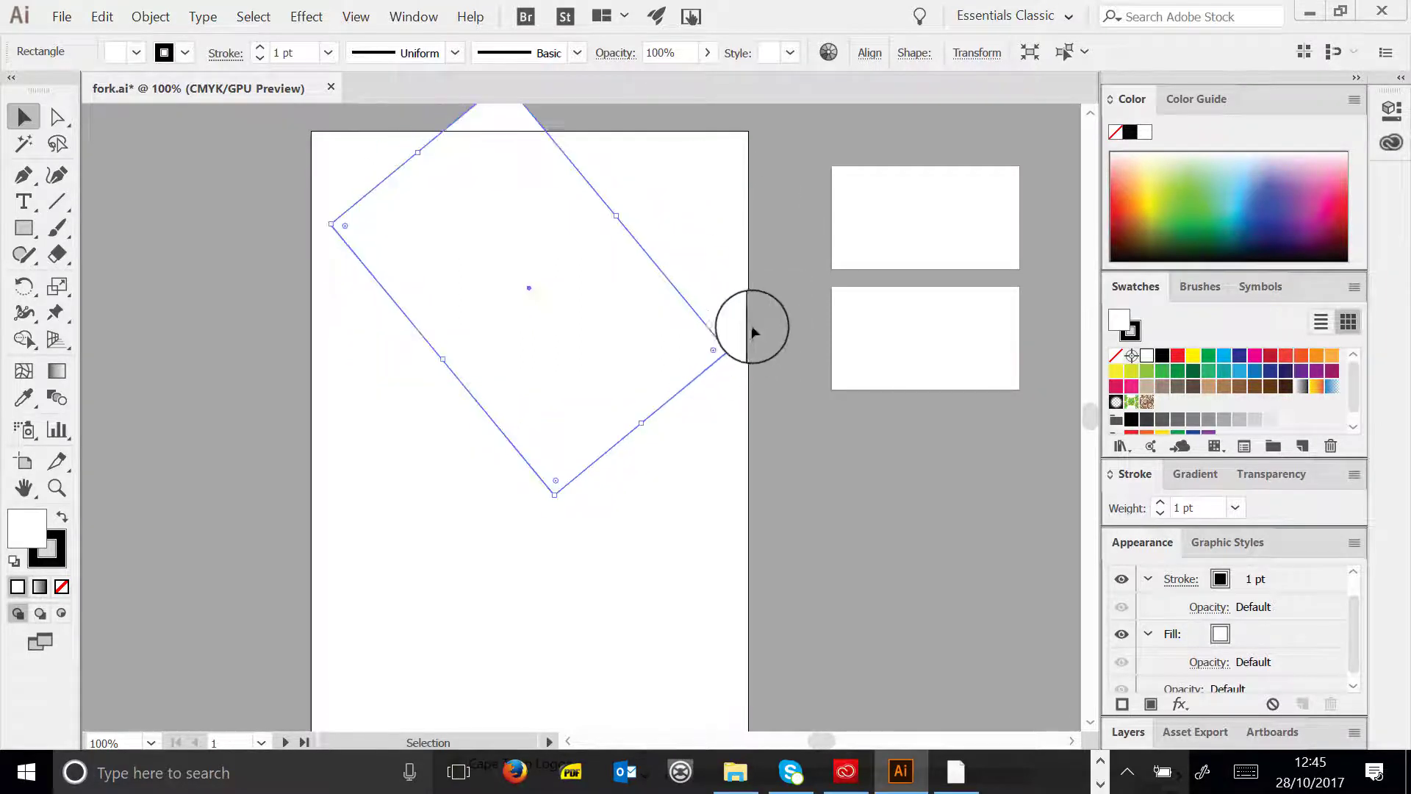
key("ctrl+z")
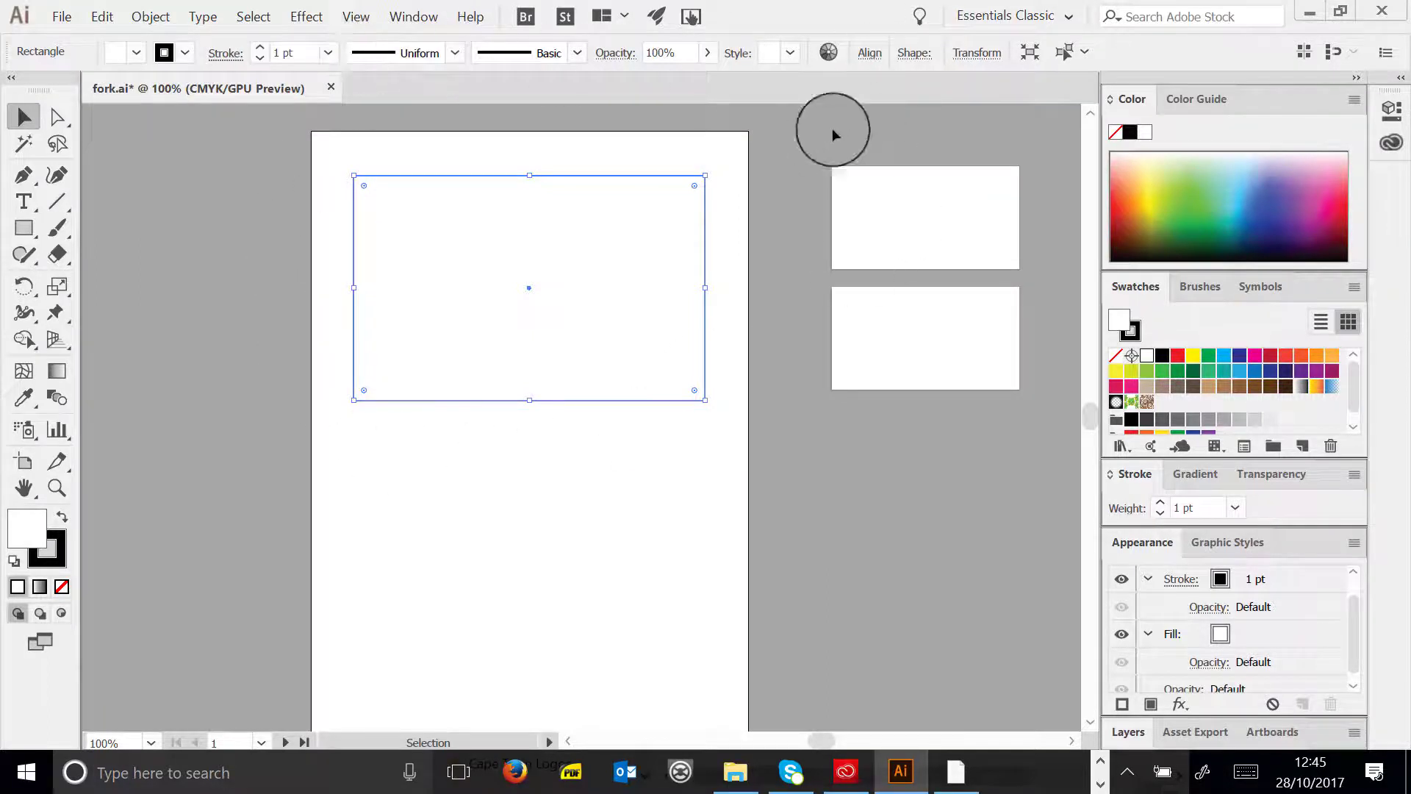
- Fill the rectangle with dark green and give it an orange stroke
left_click(136, 53)
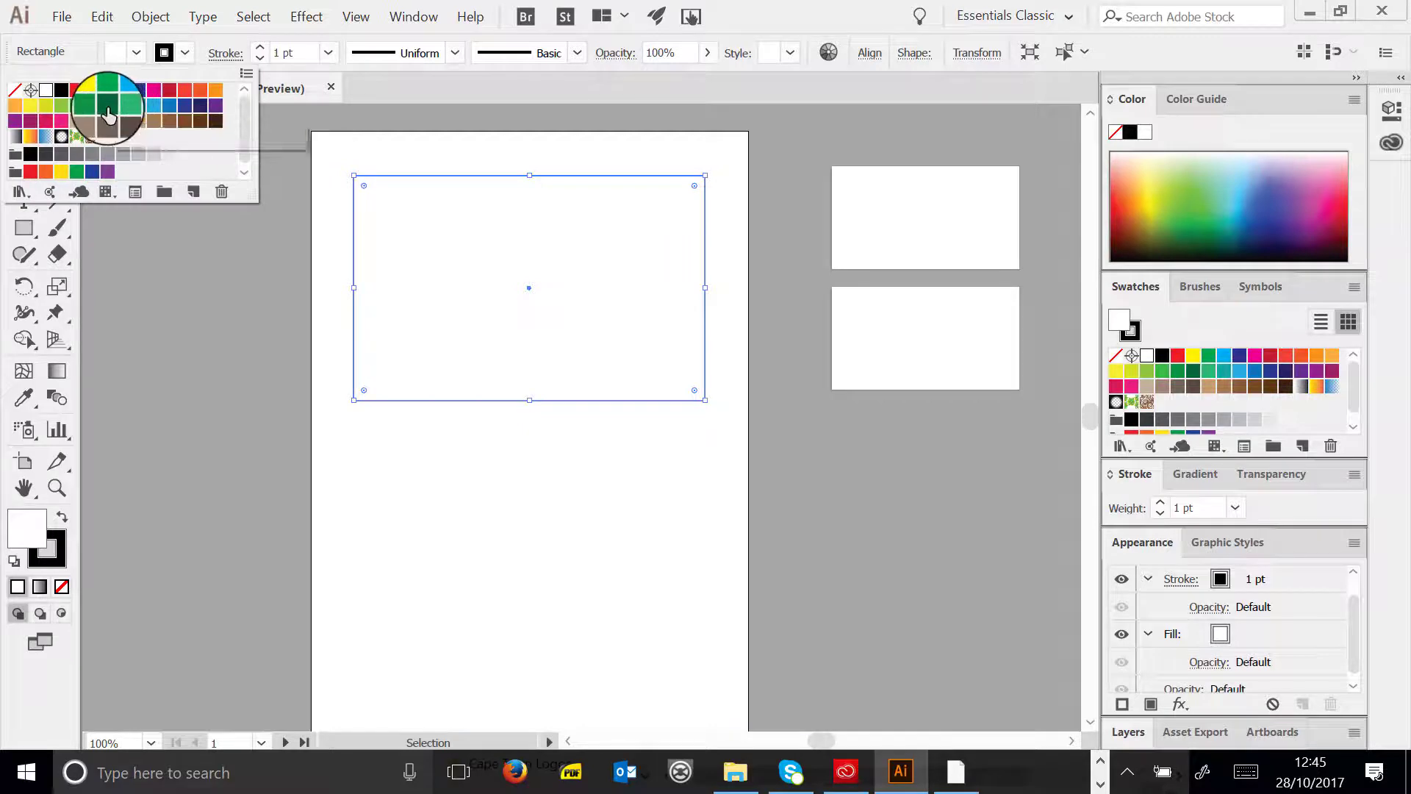
left_click(107, 105)
left_click(192, 55)
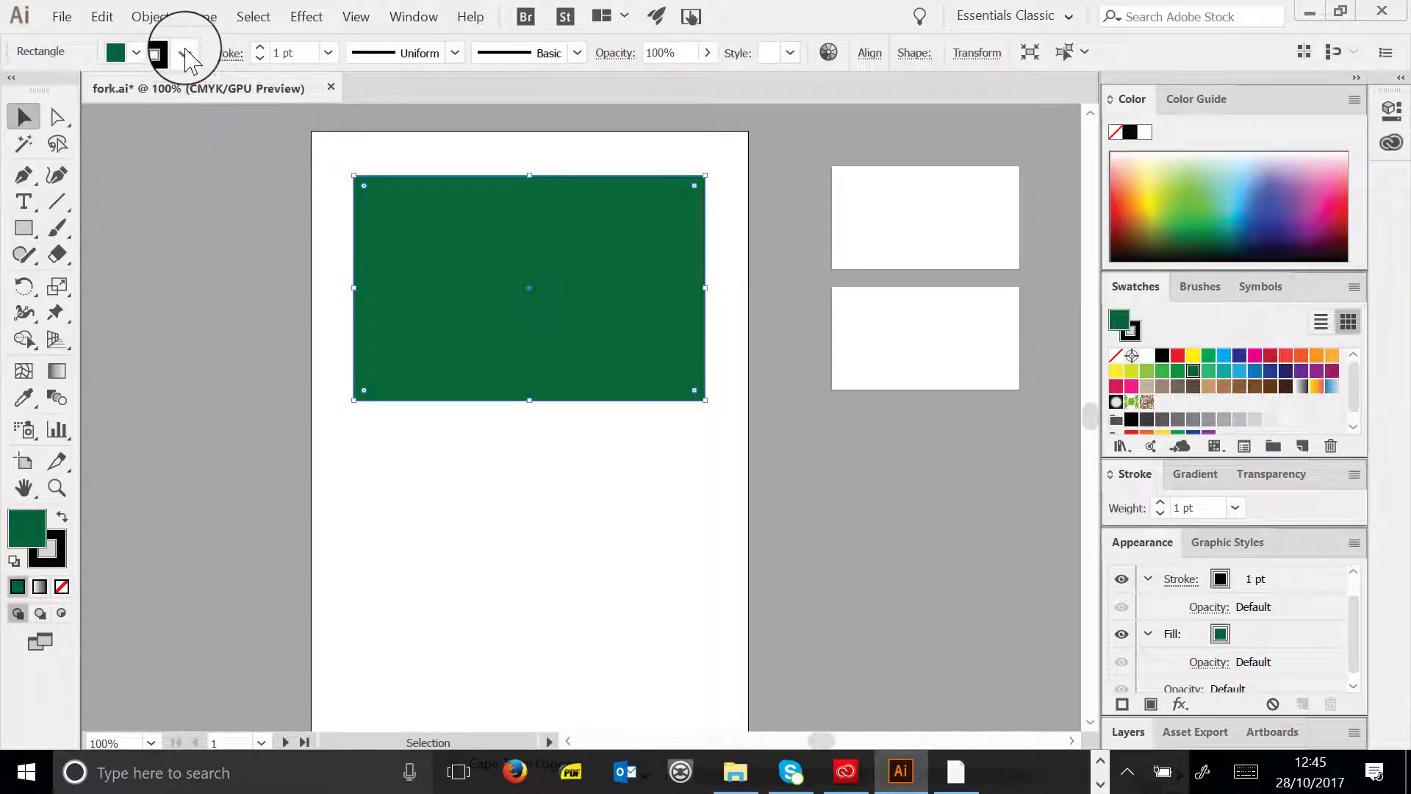
left_click(185, 52)
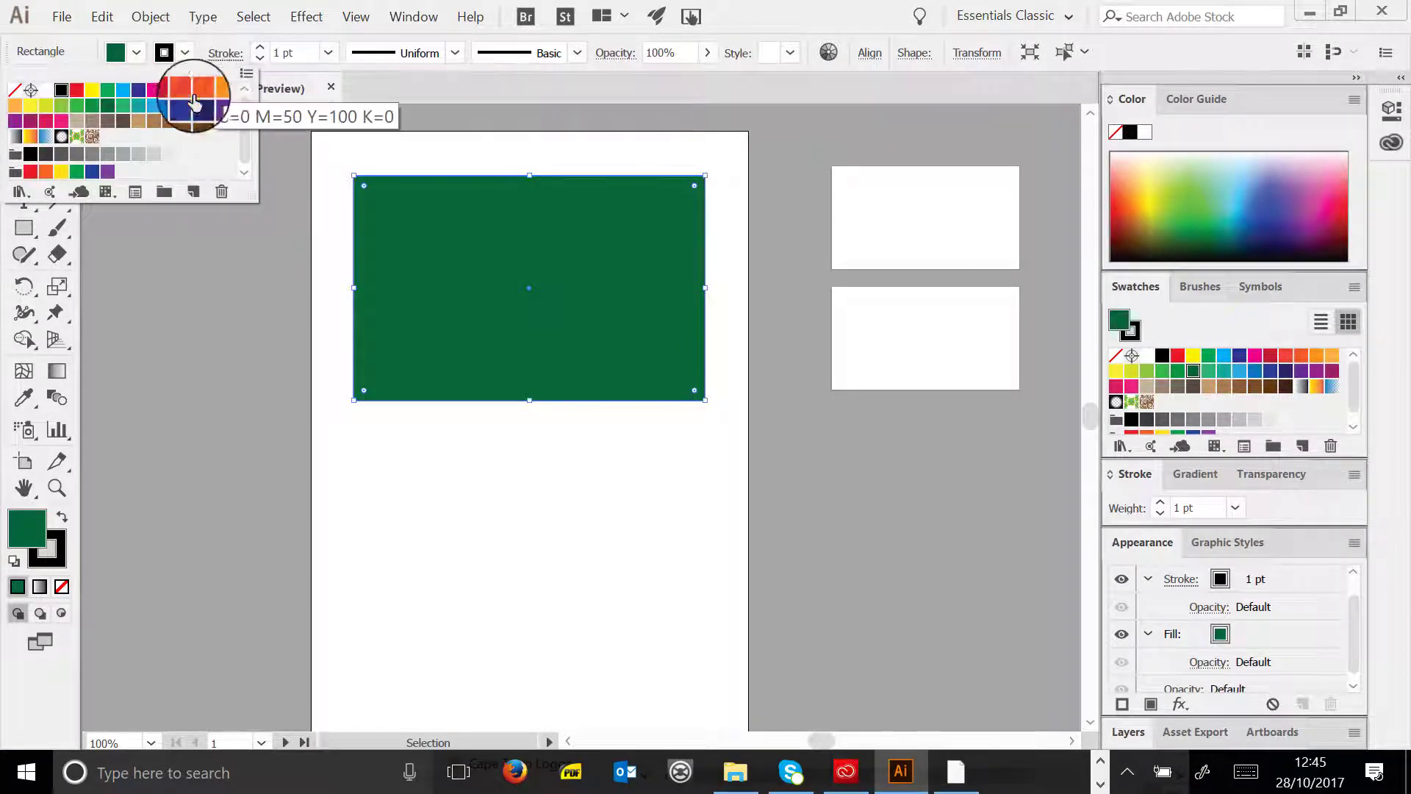
left_click(215, 98)
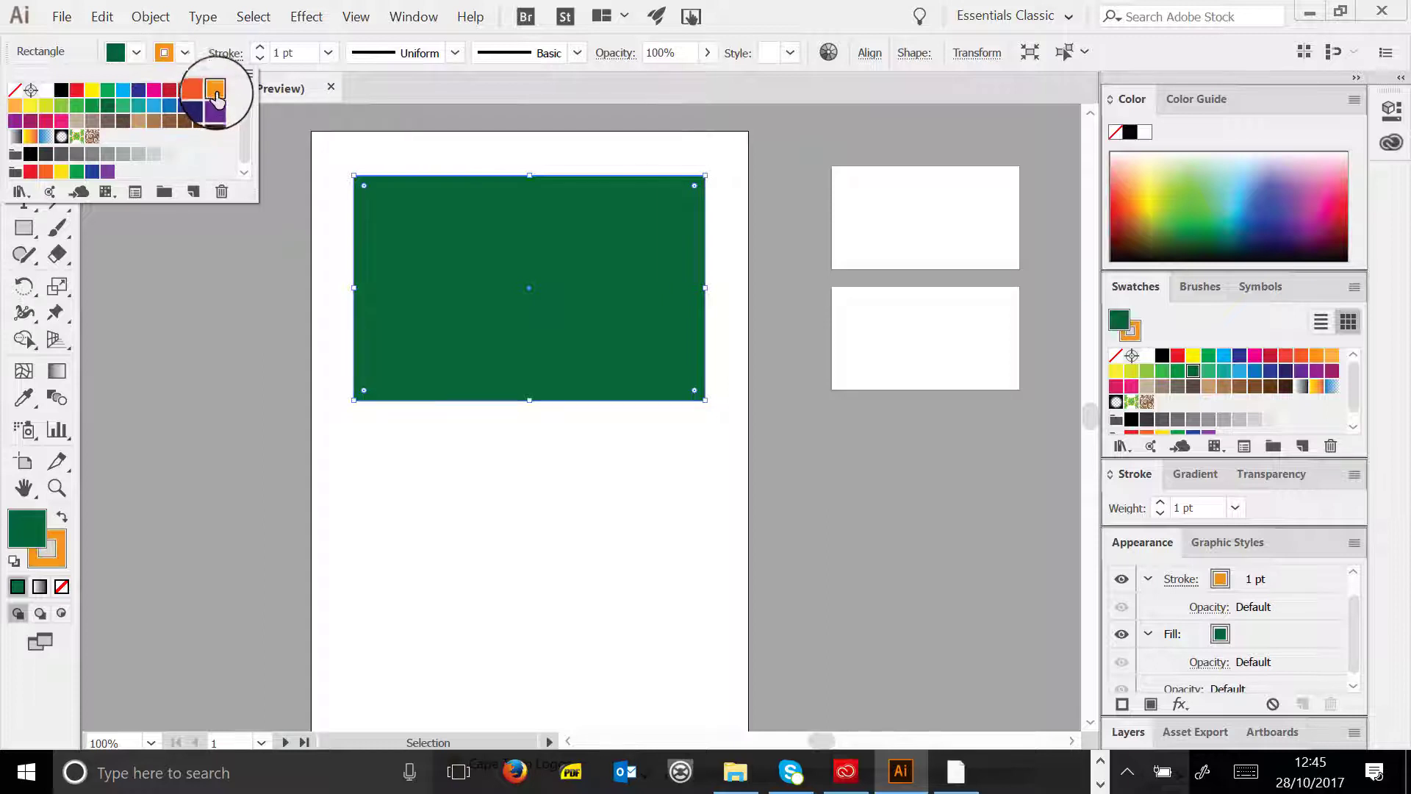
- Try a stroke weight of 8 pt on the rectangle, and set it to 12 pt
left_click(330, 51)
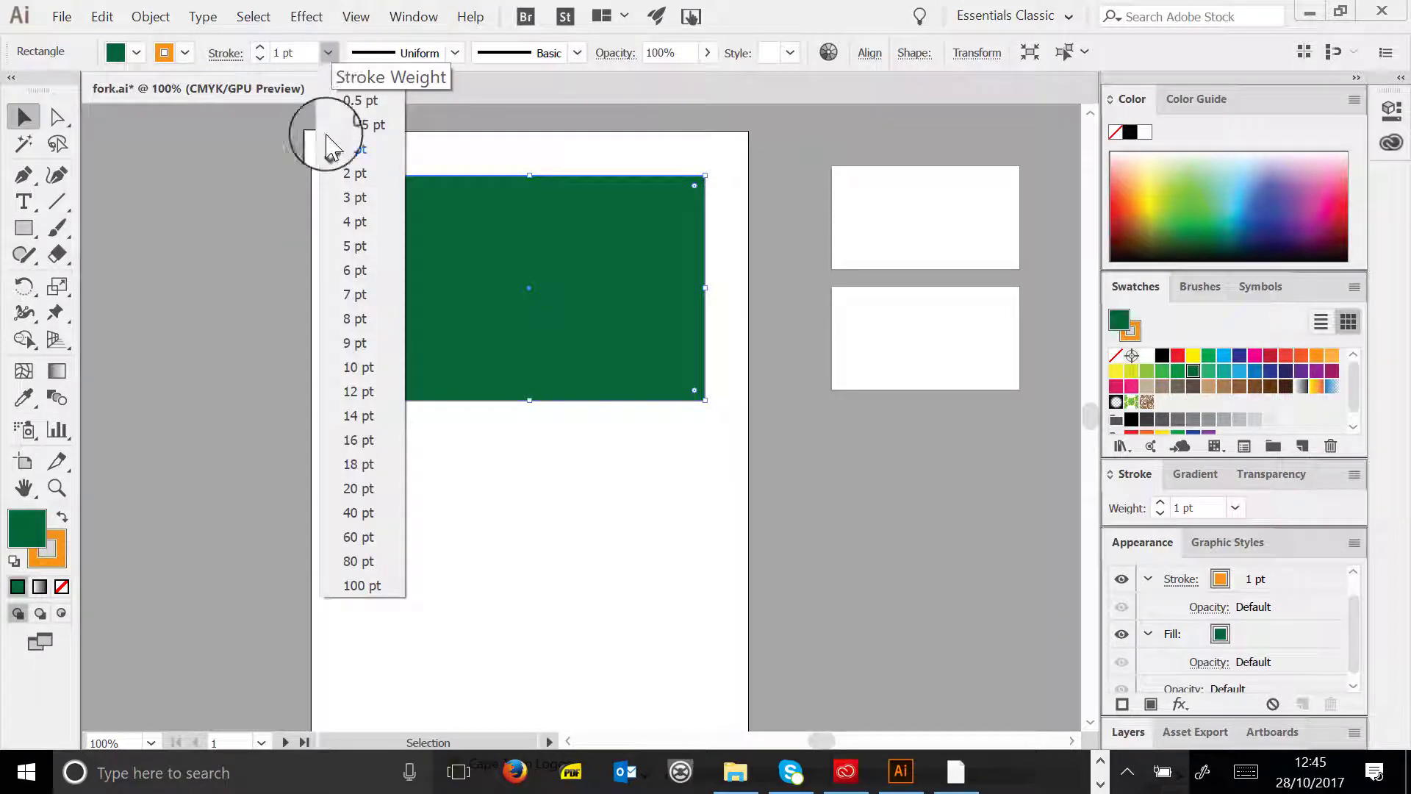
left_click(356, 315)
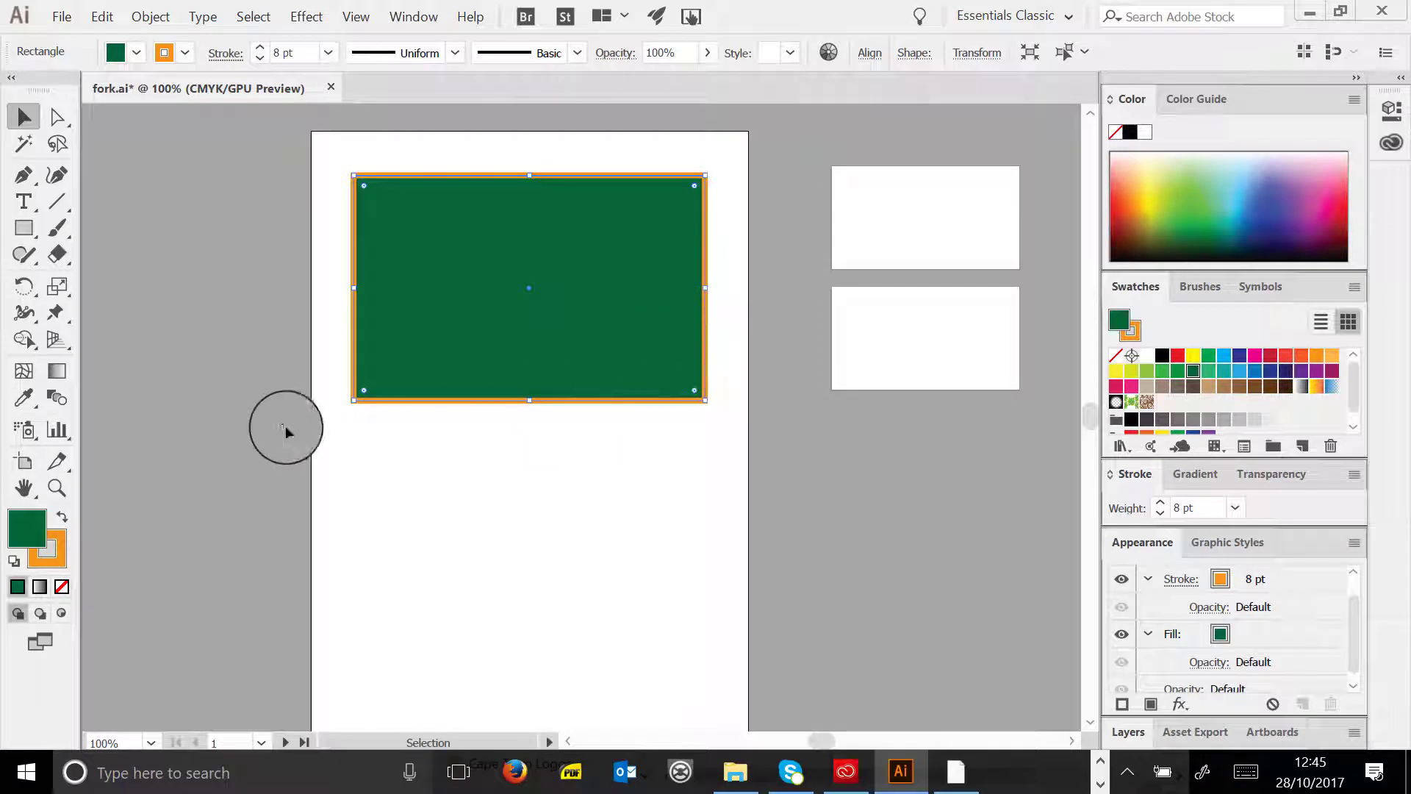
left_click(331, 48)
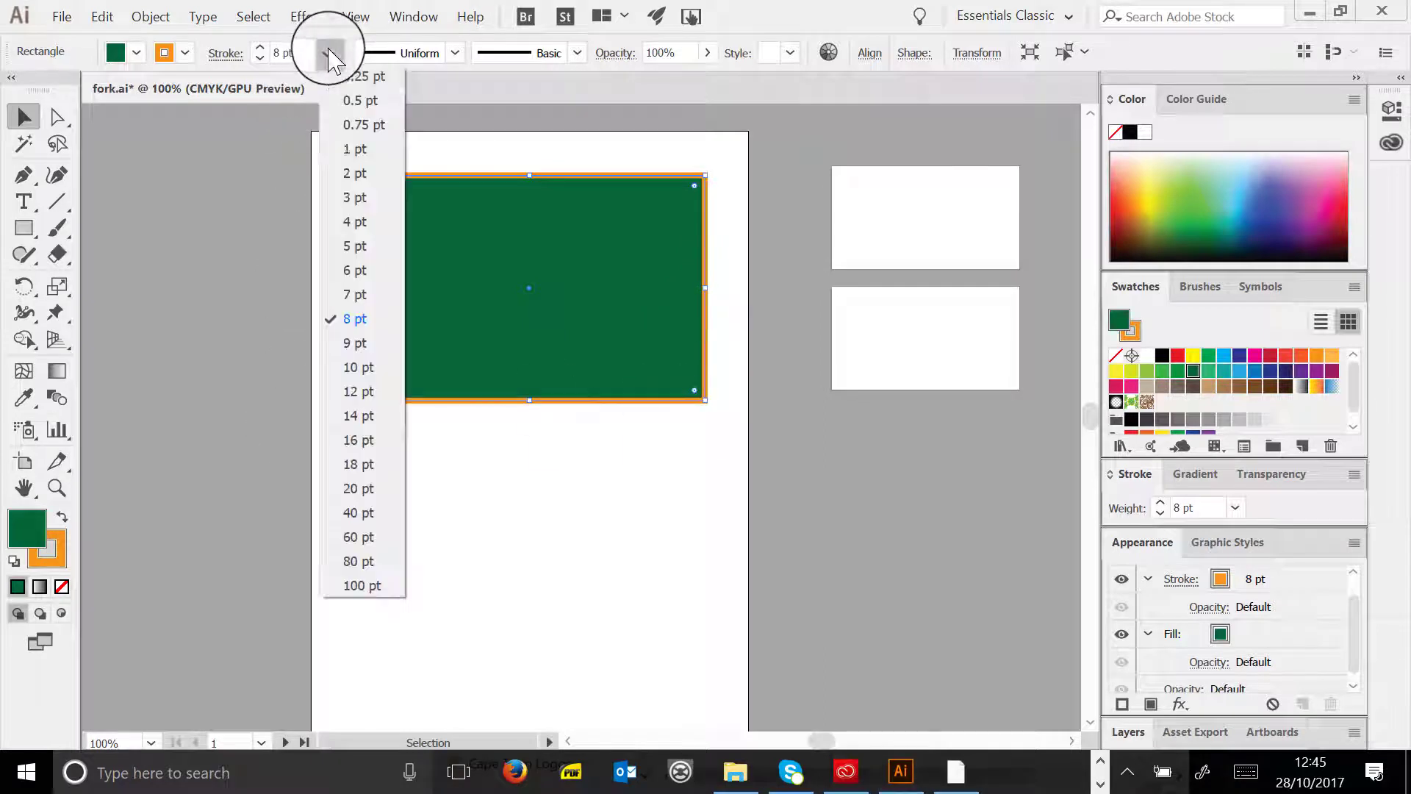
left_click(368, 391)
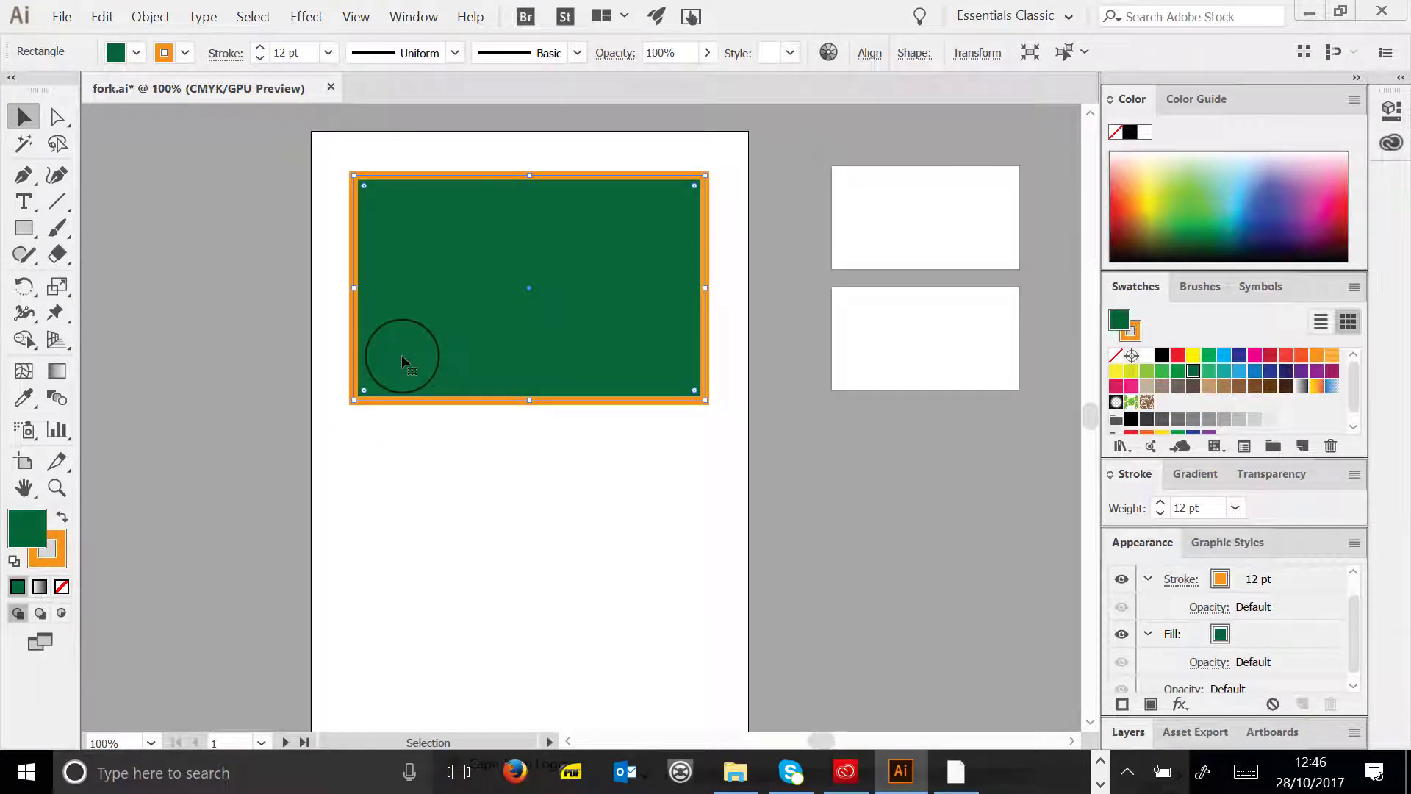
- Move the rectangle slightly down the artboard, apply the lens-shaped variable width profile to its stroke, and deselect it
left_click_drag(558, 243, 557, 292)
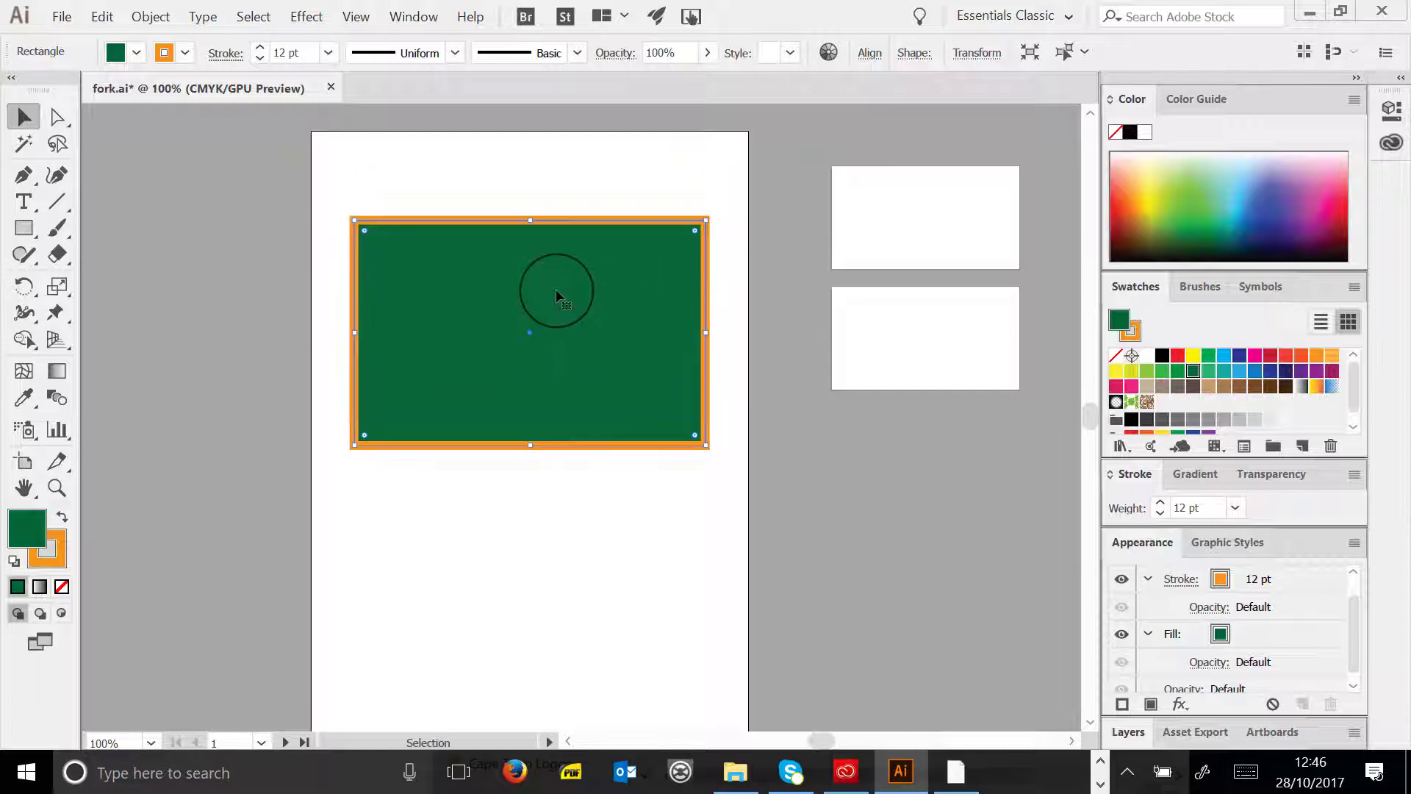
left_click(452, 52)
left_click(382, 123)
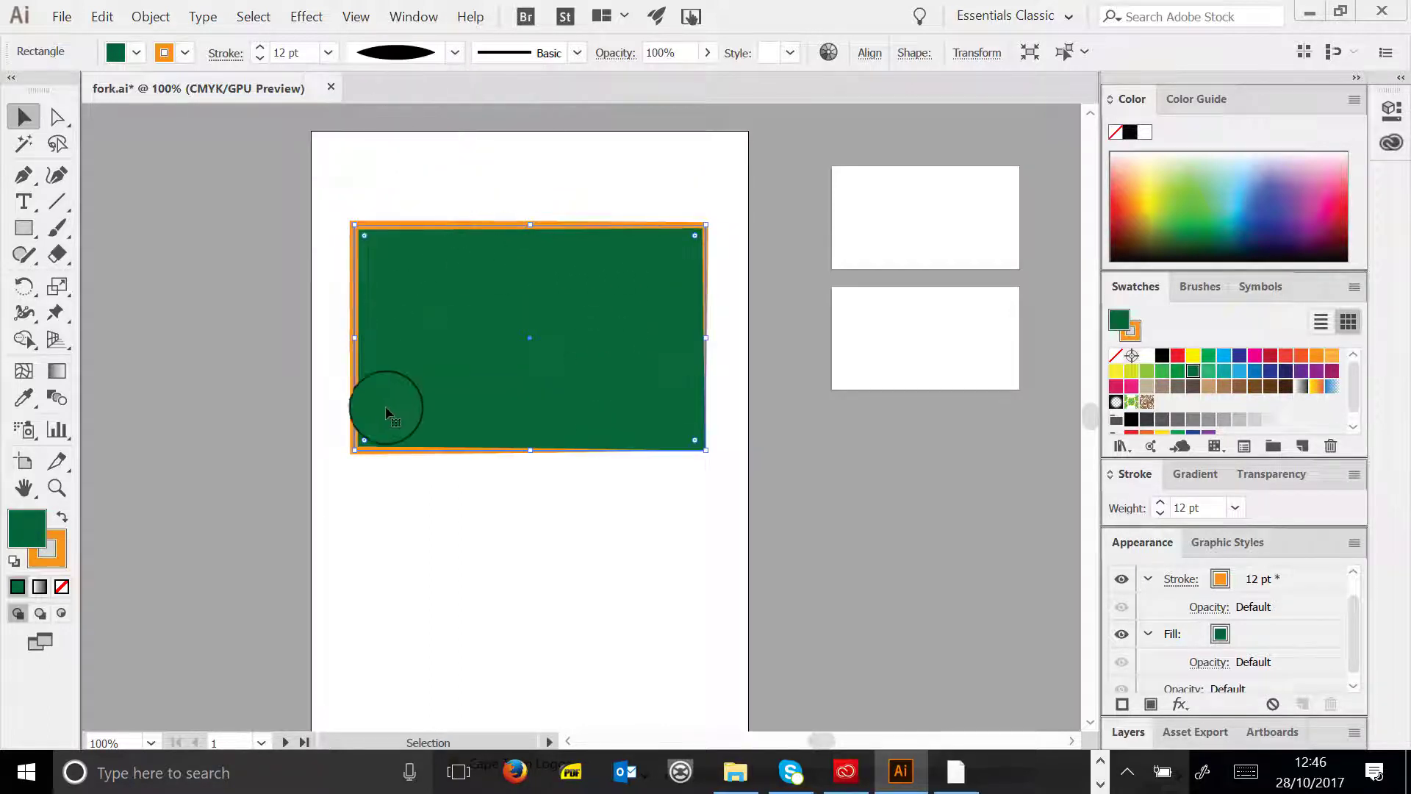
left_click(518, 211)
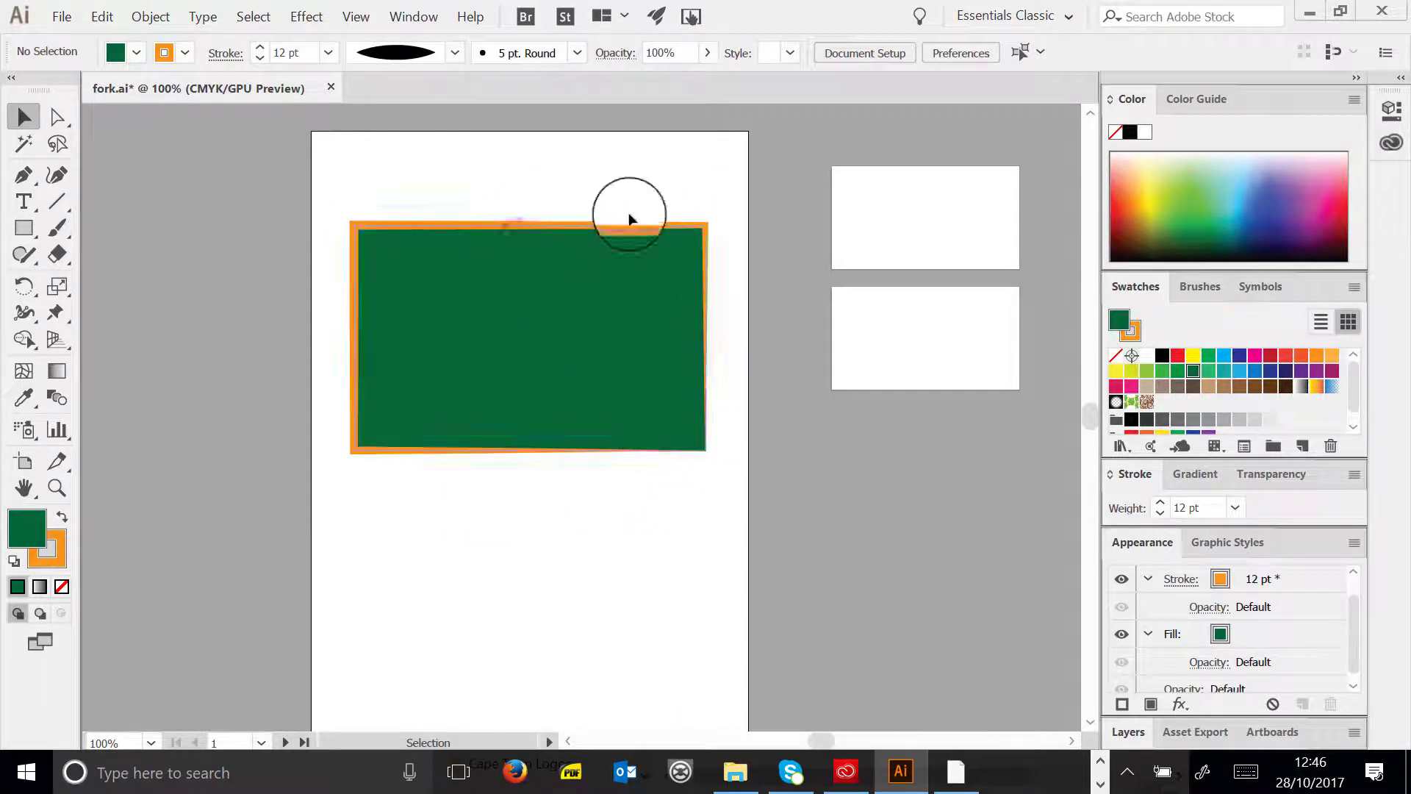
- Select the green rectangle and try other variable width profiles on its orange stroke
left_click(442, 241)
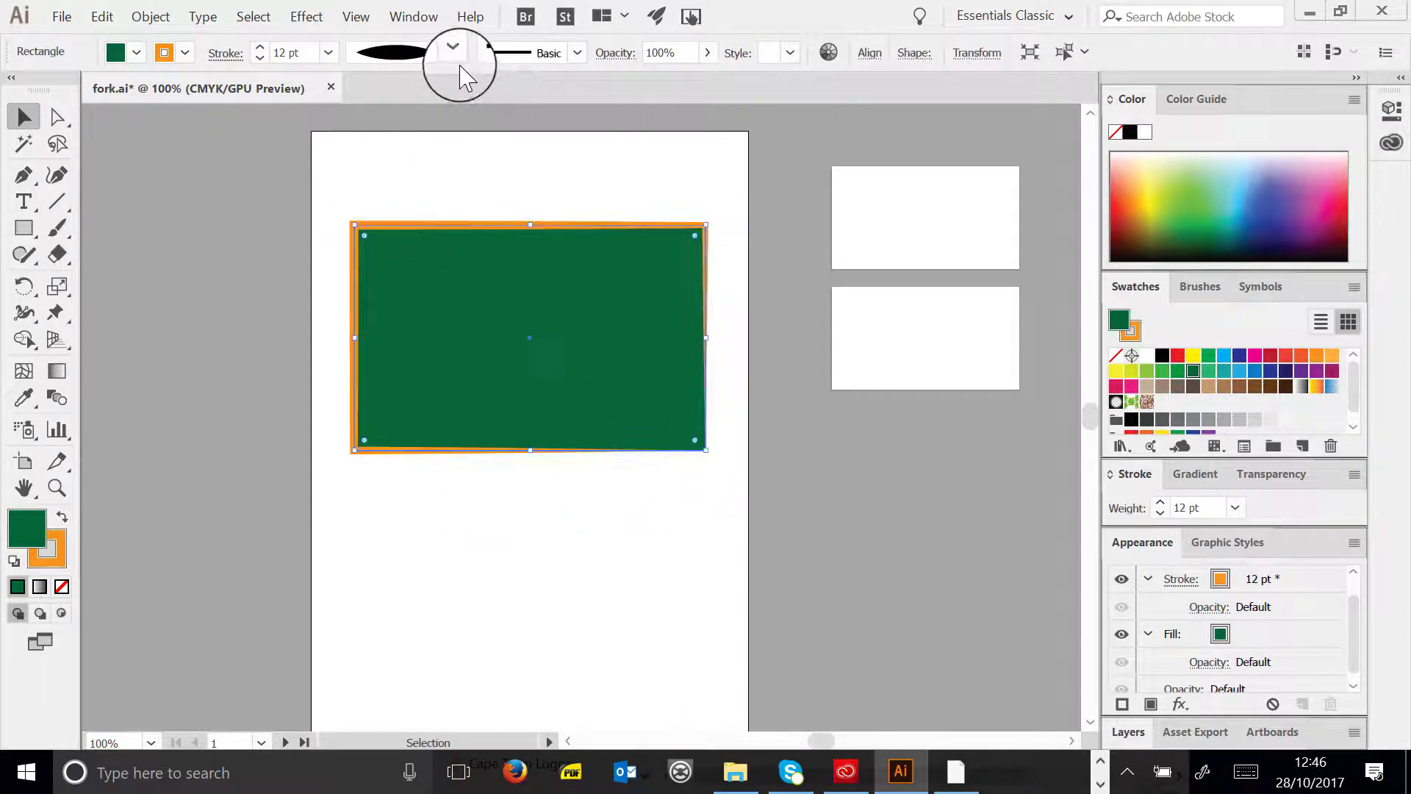
left_click(455, 53)
left_click(411, 272)
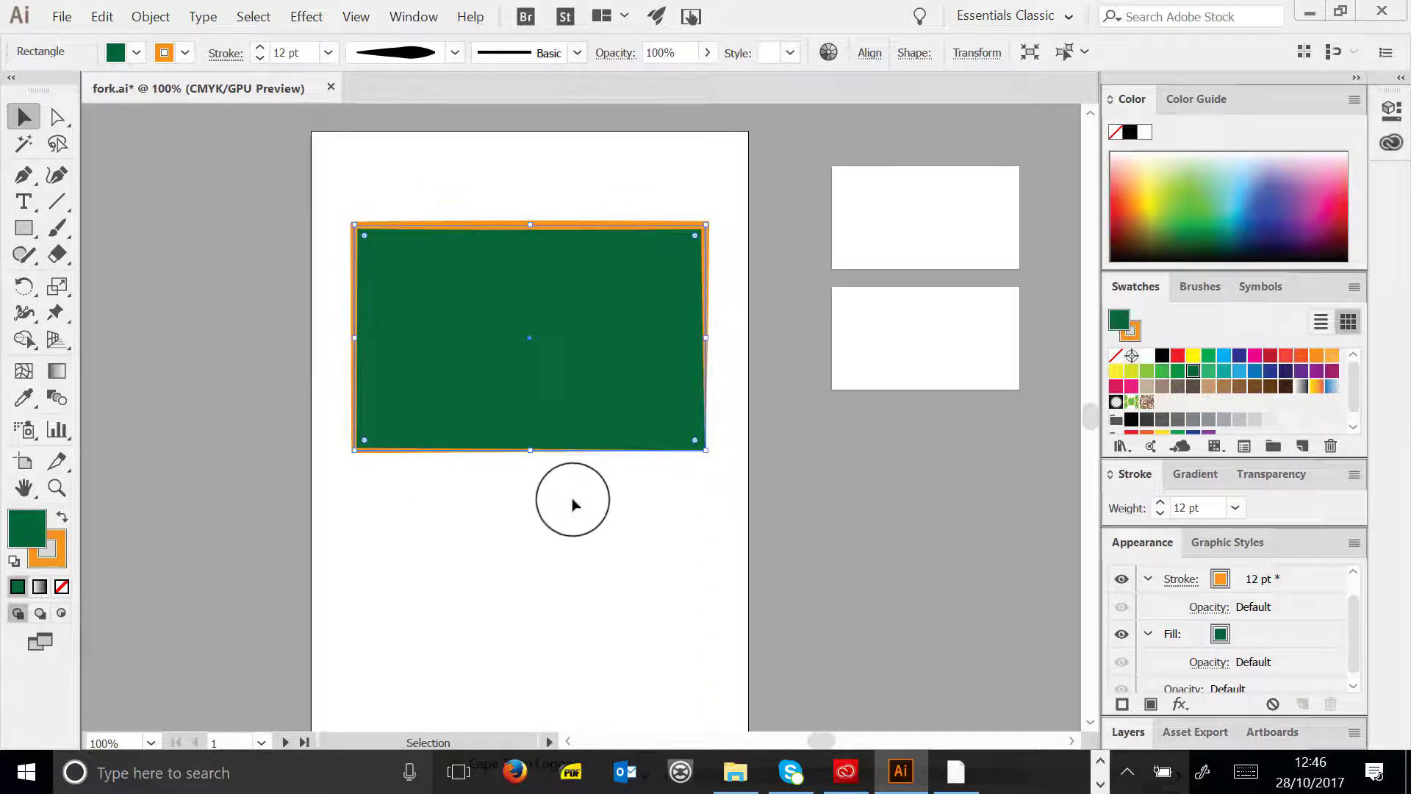
left_click(573, 504)
left_click(414, 301)
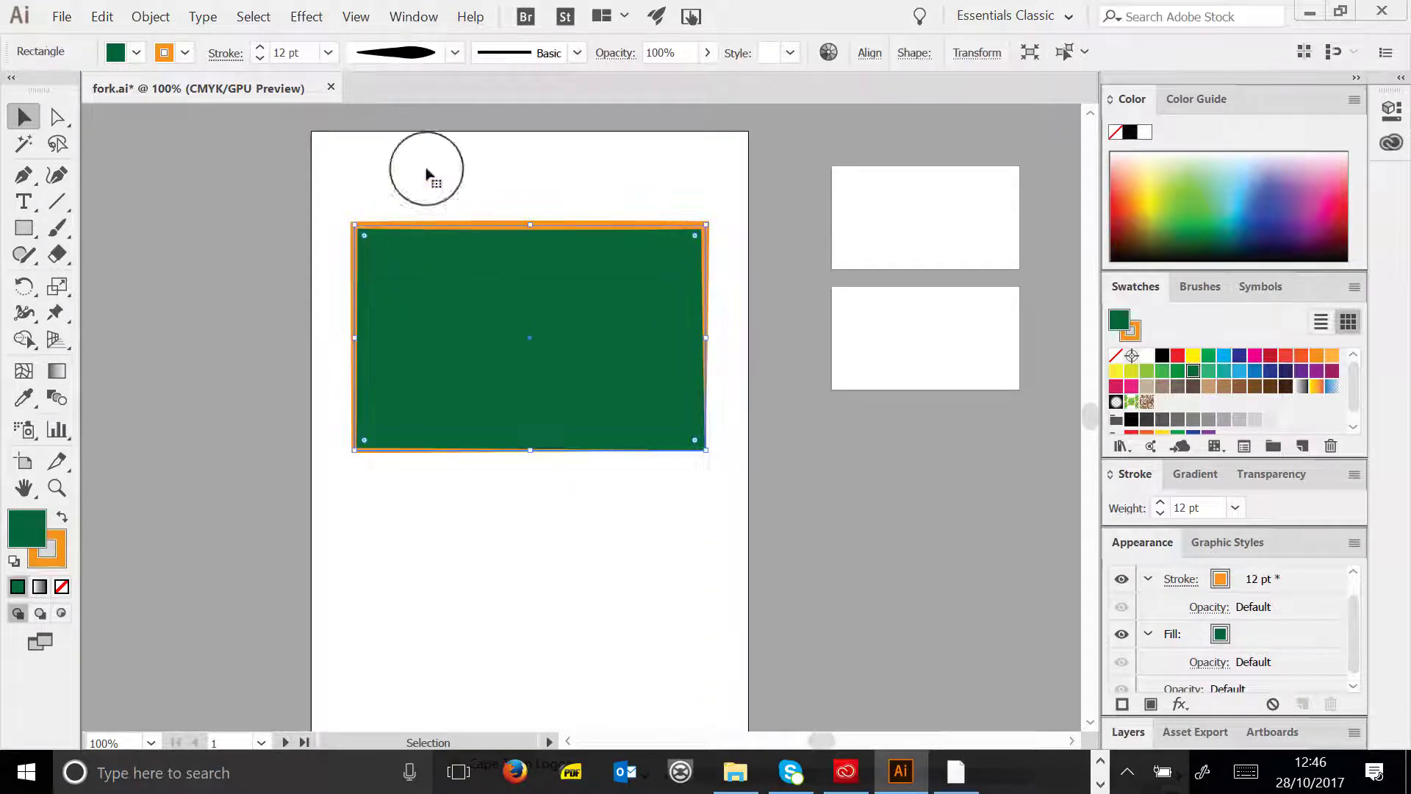
left_click(455, 53)
left_click(395, 242)
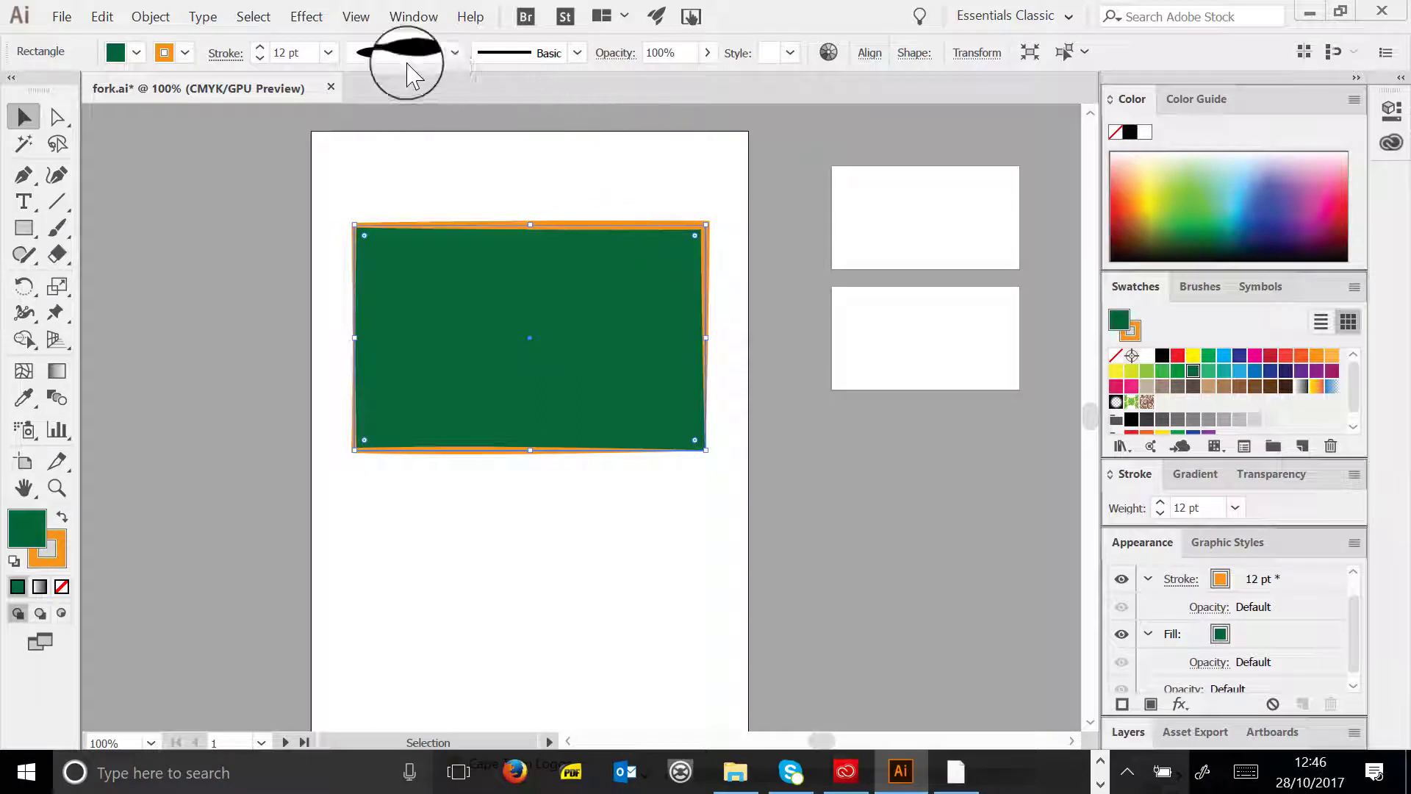
- Try the Charcoal - Feather brush on the rectangle's stroke, and replace it with the Divider brush
left_click(570, 51)
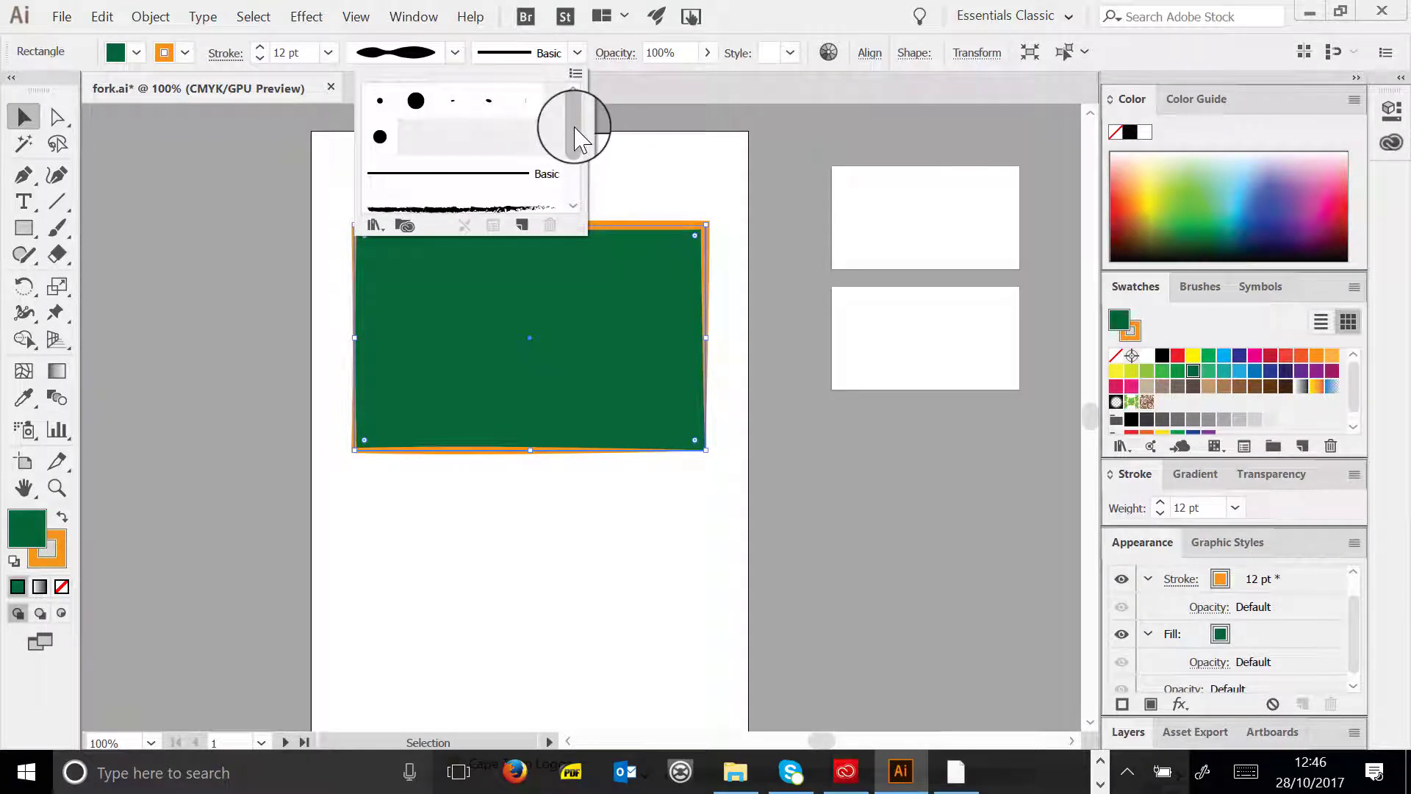
left_click_drag(580, 136, 561, 158)
left_click(457, 121)
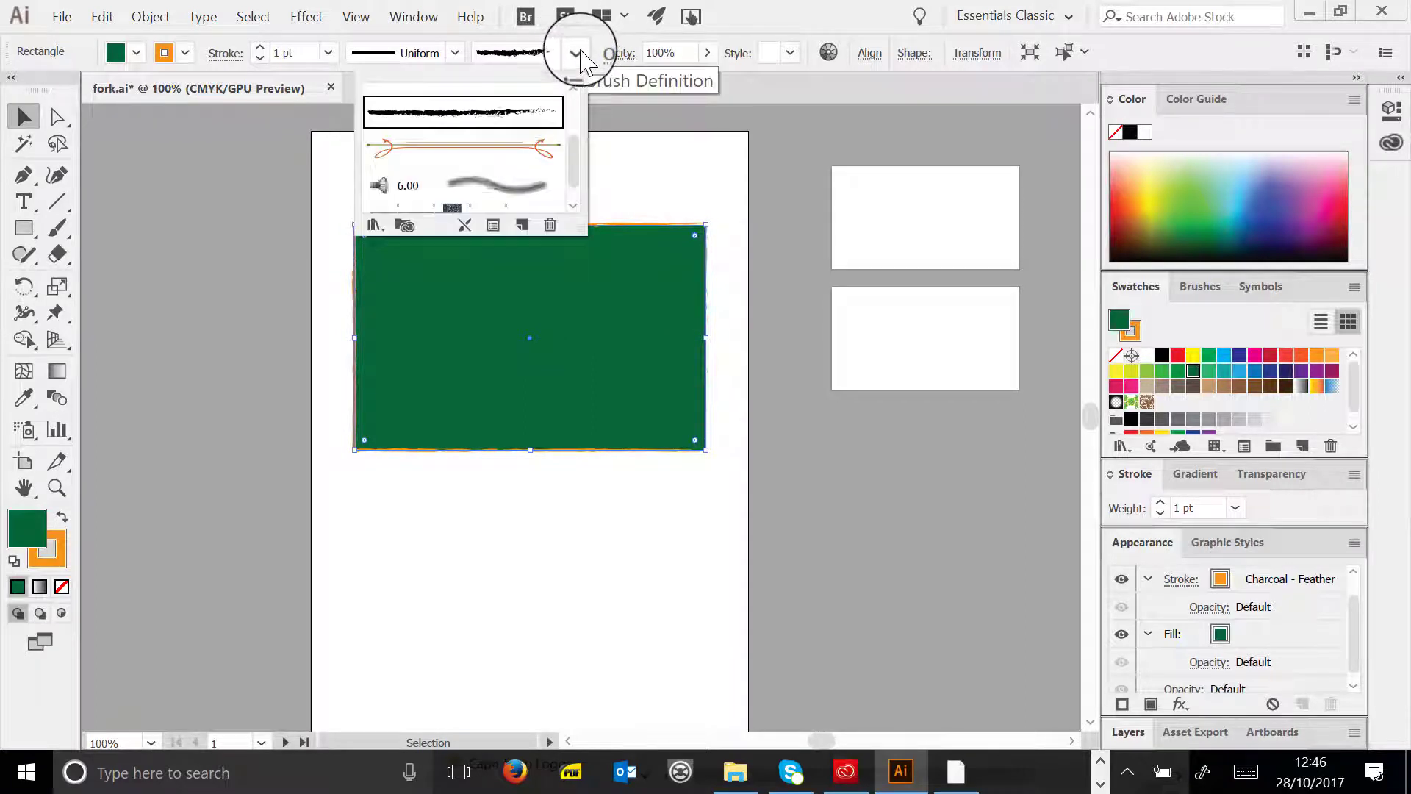
left_click(488, 147)
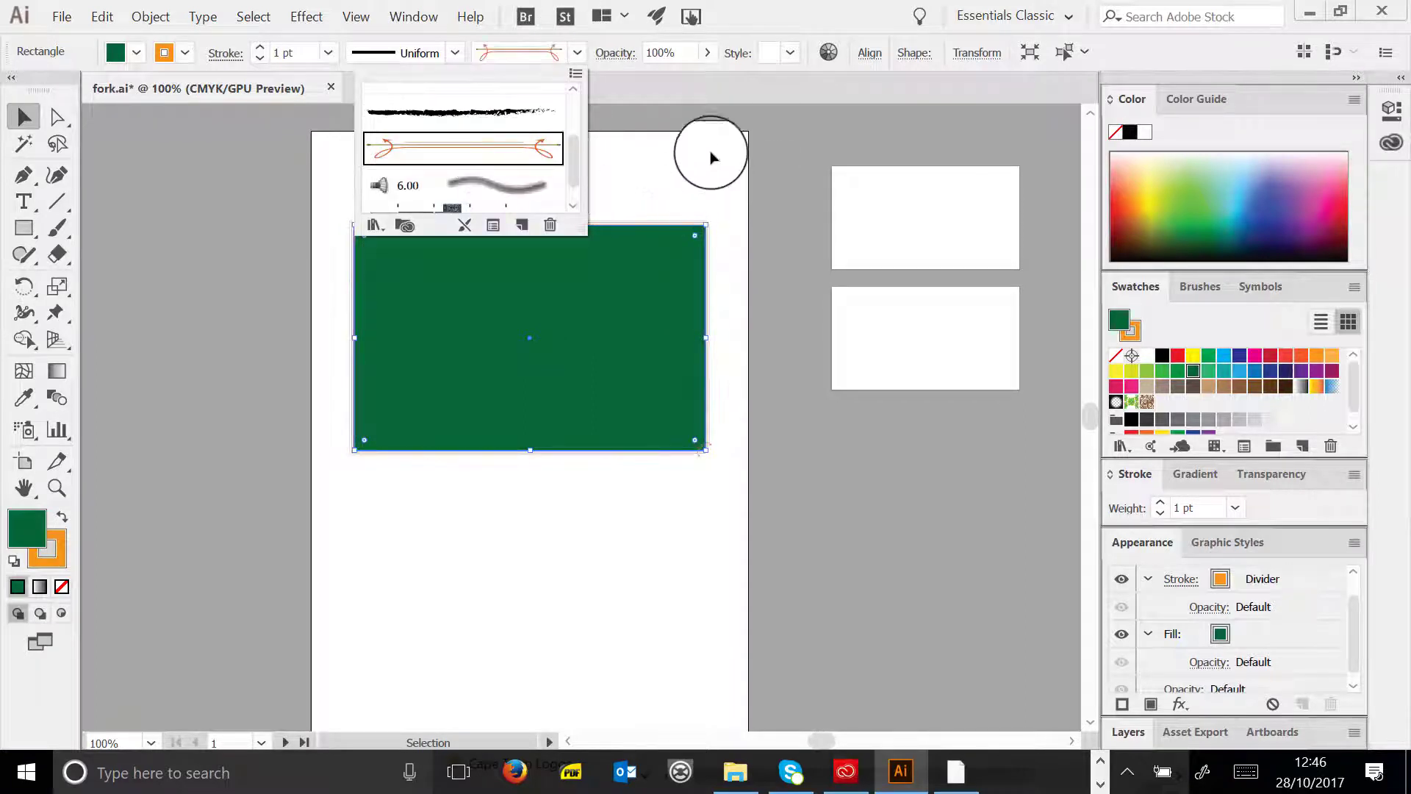
- Try a 16 pt weight on the Divider brush stroke, and reduce it to 10 pt
left_click(329, 53)
left_click(329, 53)
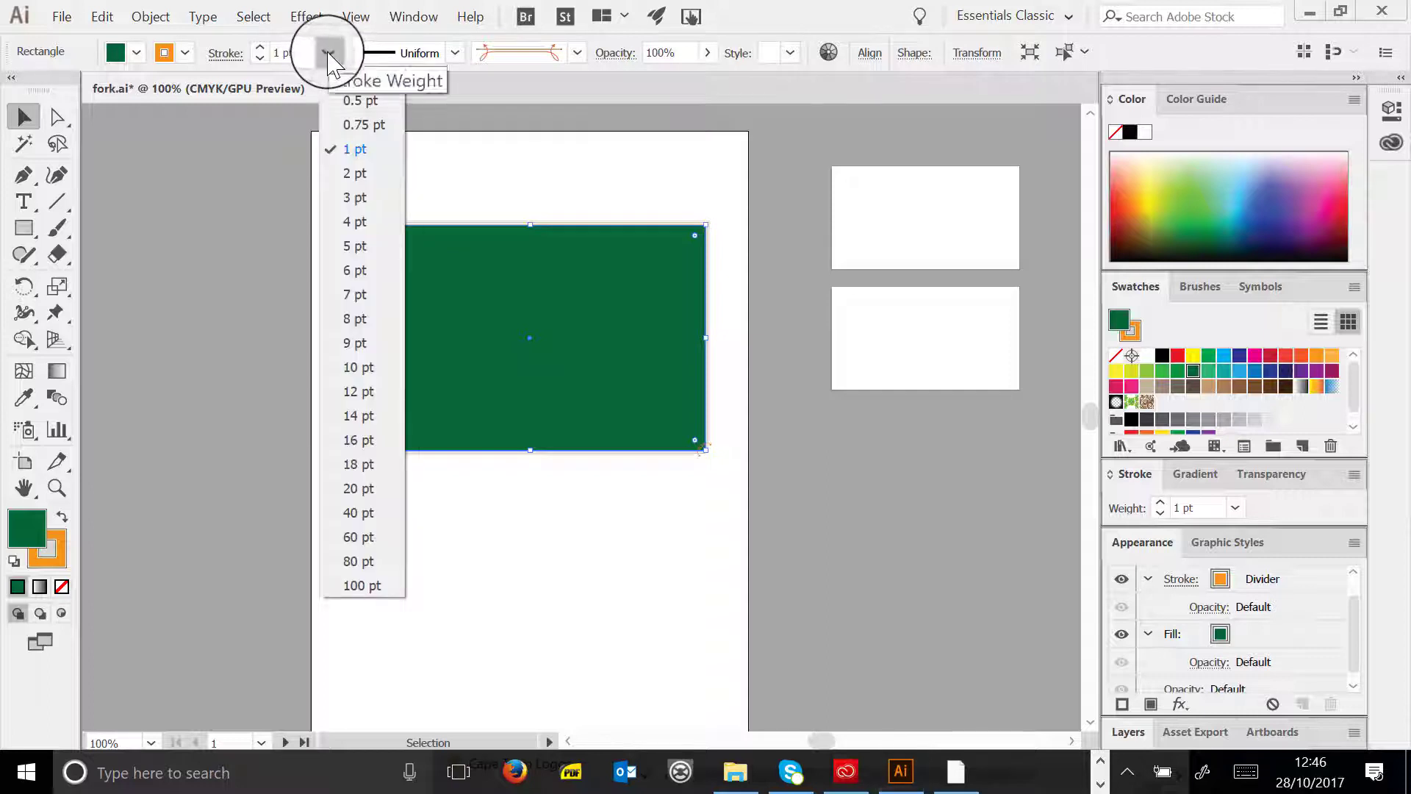
left_click(359, 439)
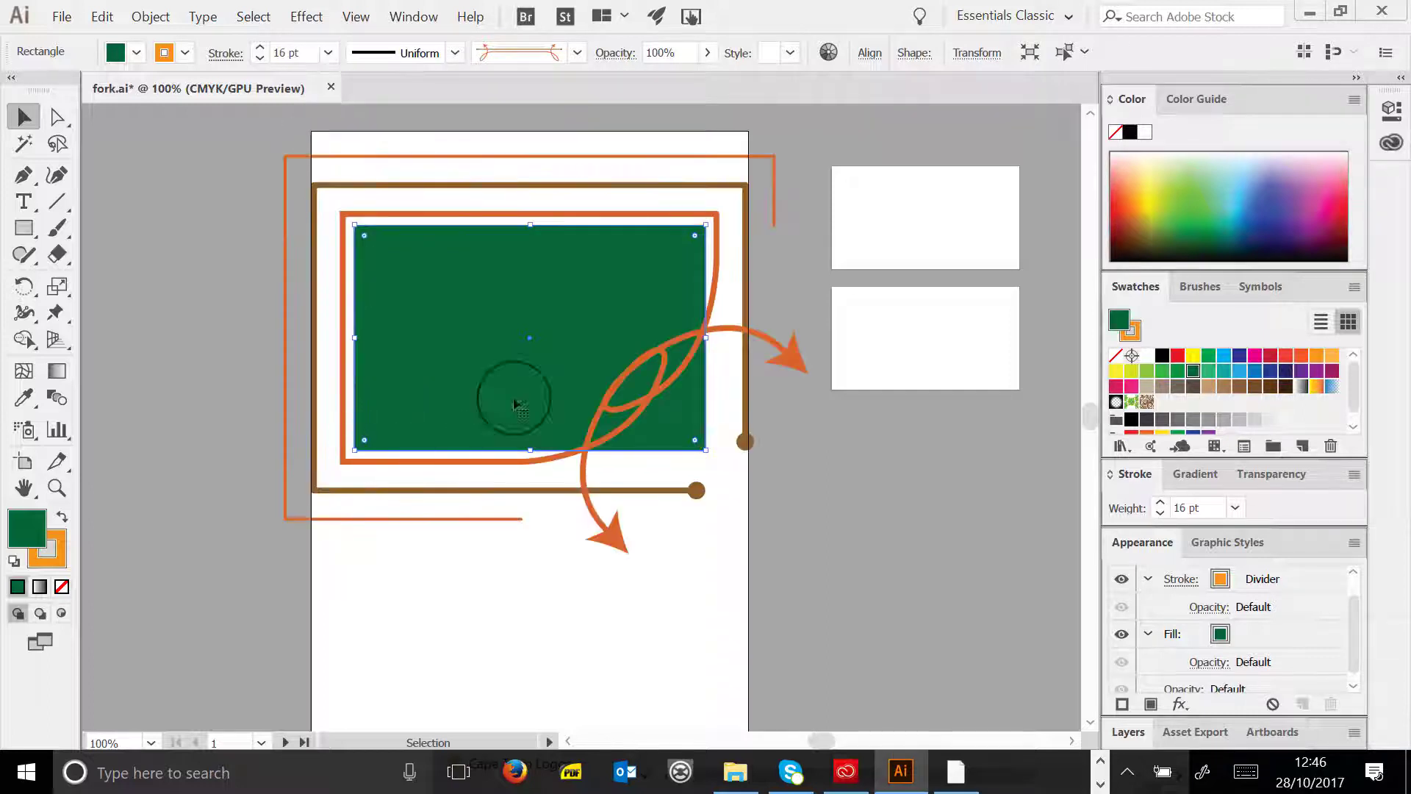
left_click(329, 53)
left_click(359, 370)
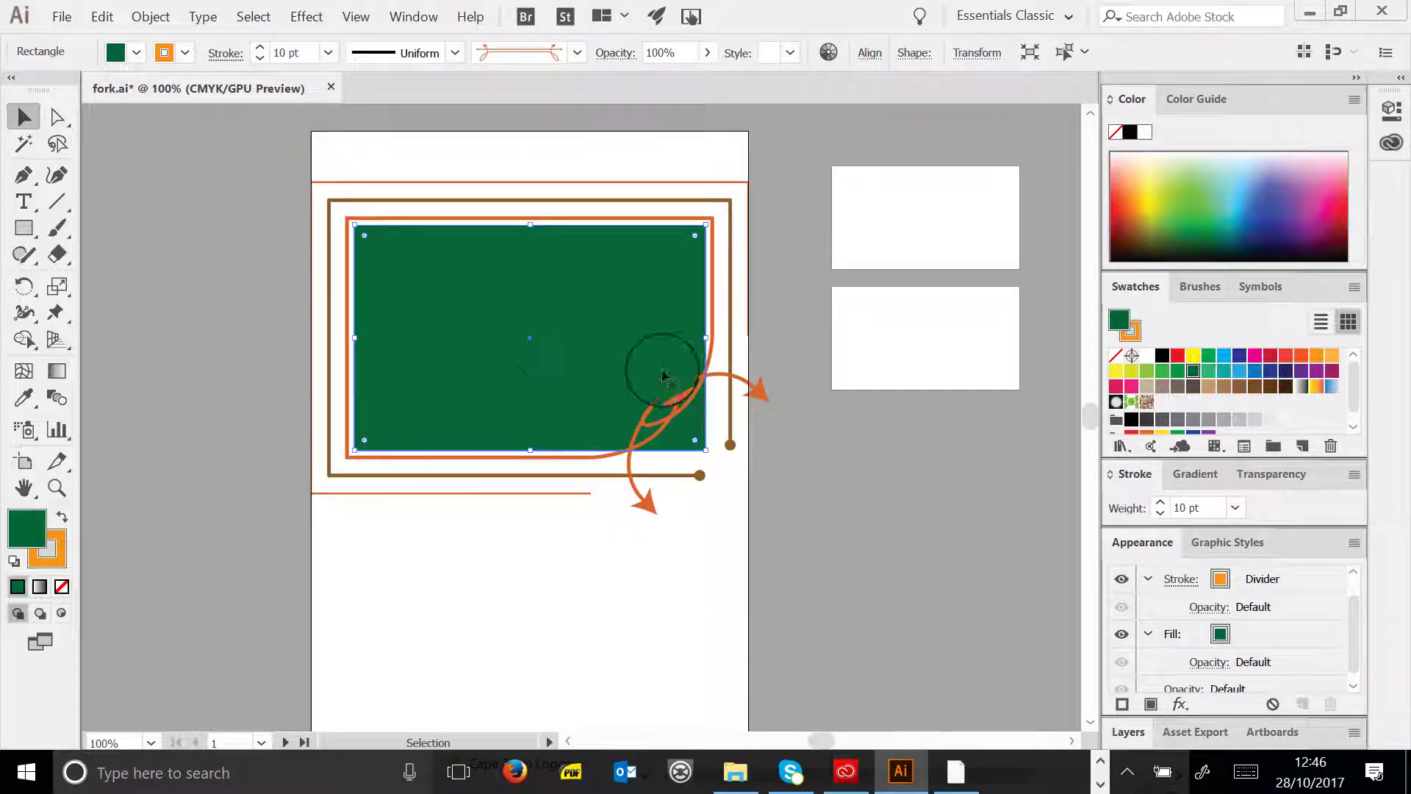
- Switch the rectangle's stroke back to the Charcoal - Feather brush, and replace it with the Denim Seam pattern brush
left_click(578, 52)
left_click(515, 114)
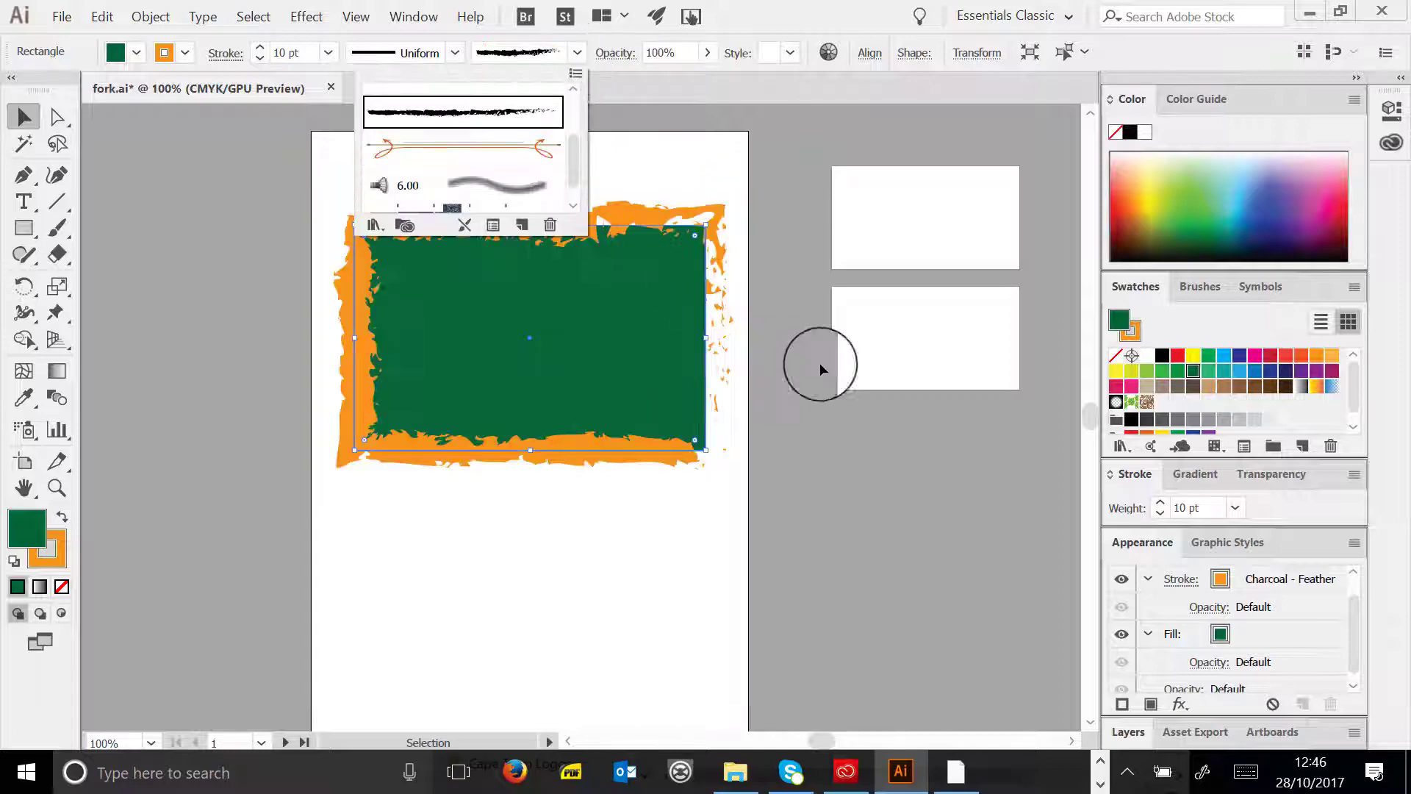
scroll(573, 162, "down", 1)
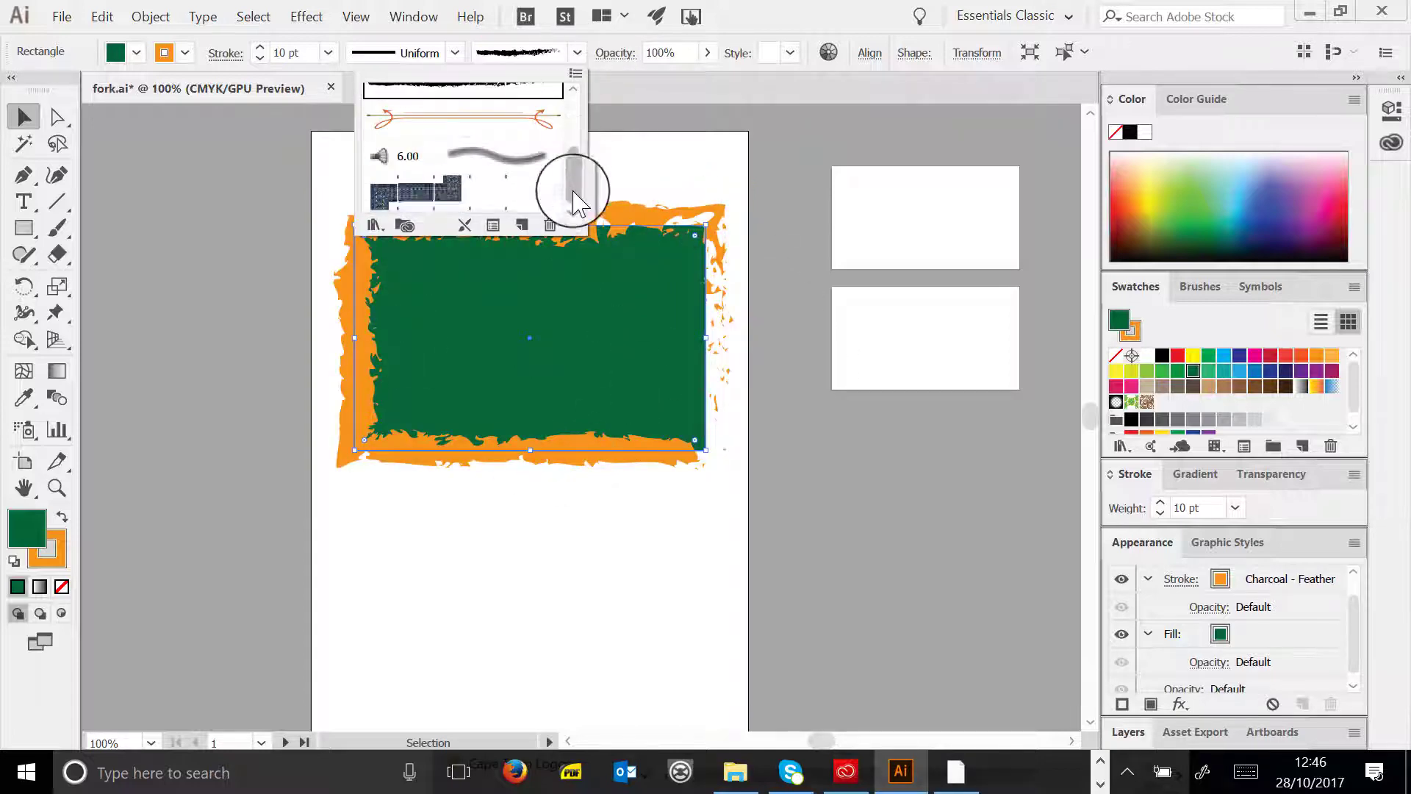
left_click(425, 188)
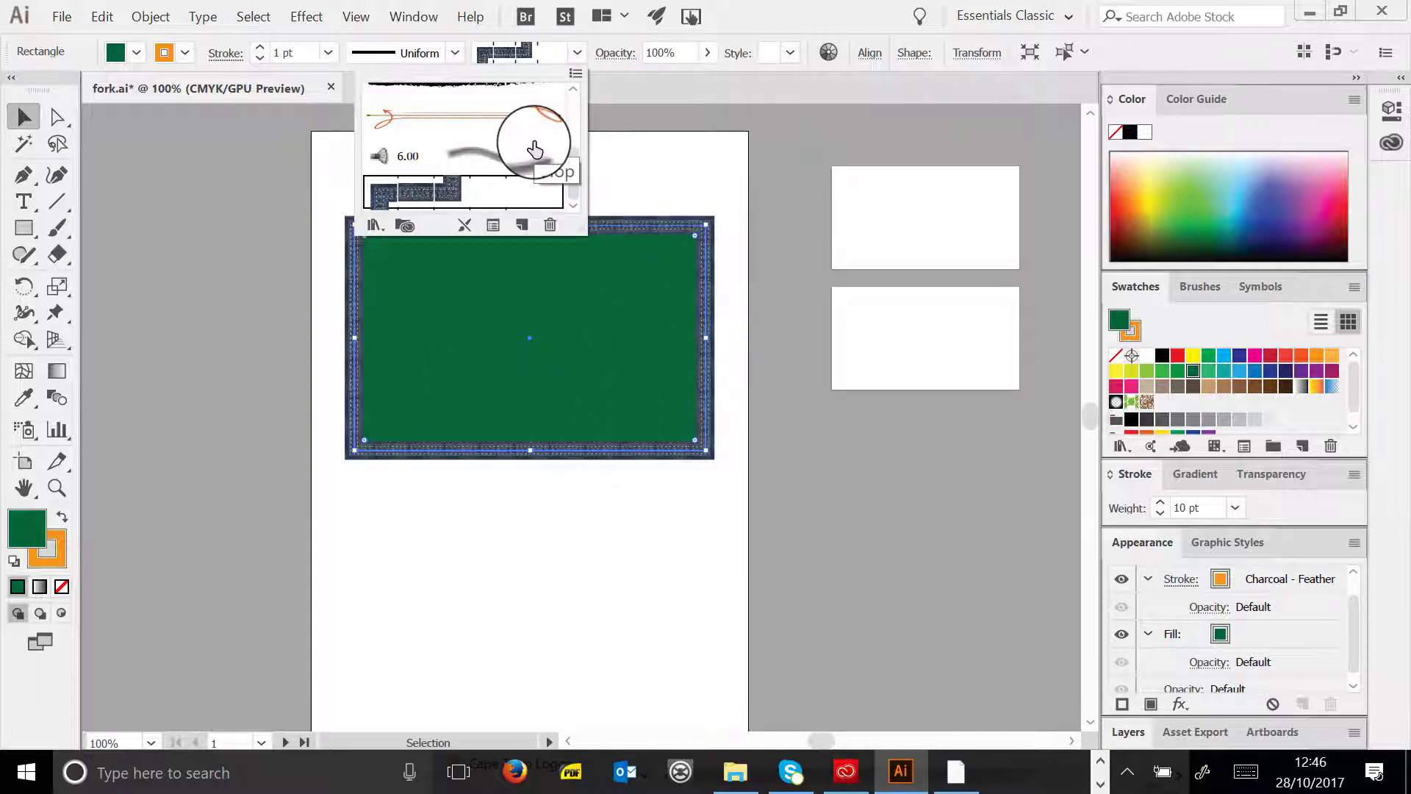
- Open the Decorative_Scatter brush library, make its panel taller and move it clear of the rectangle
left_click(574, 74)
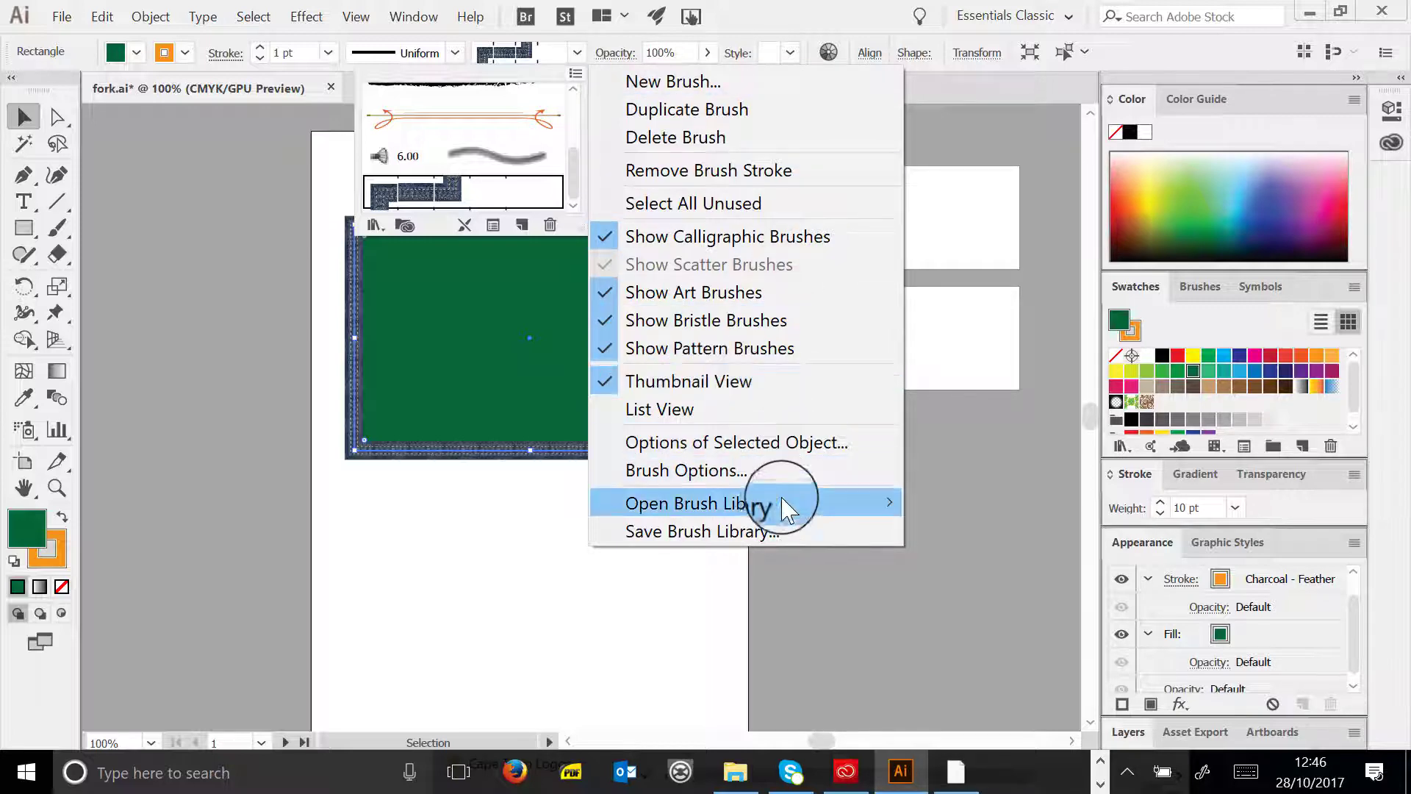
mouse_move(777, 513)
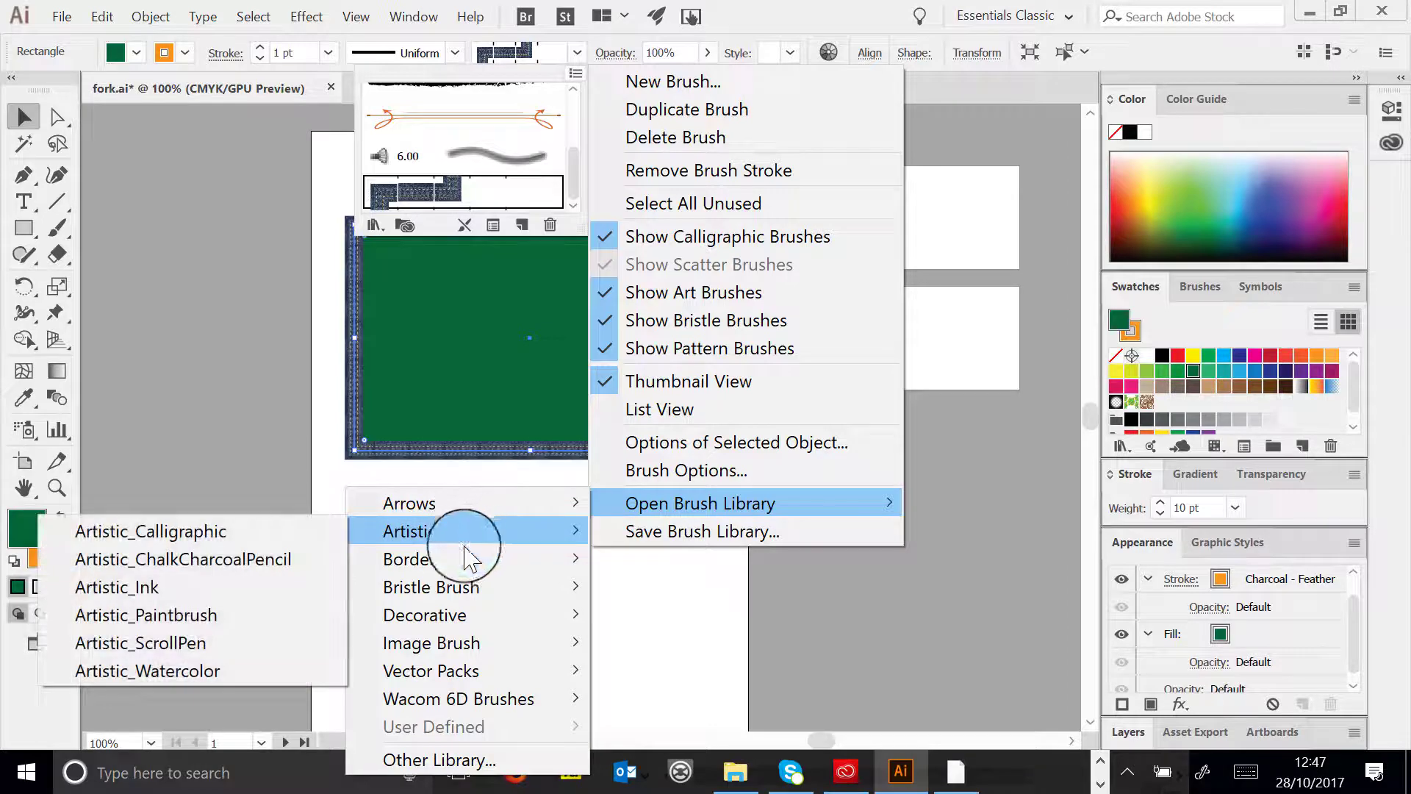
mouse_move(458, 596)
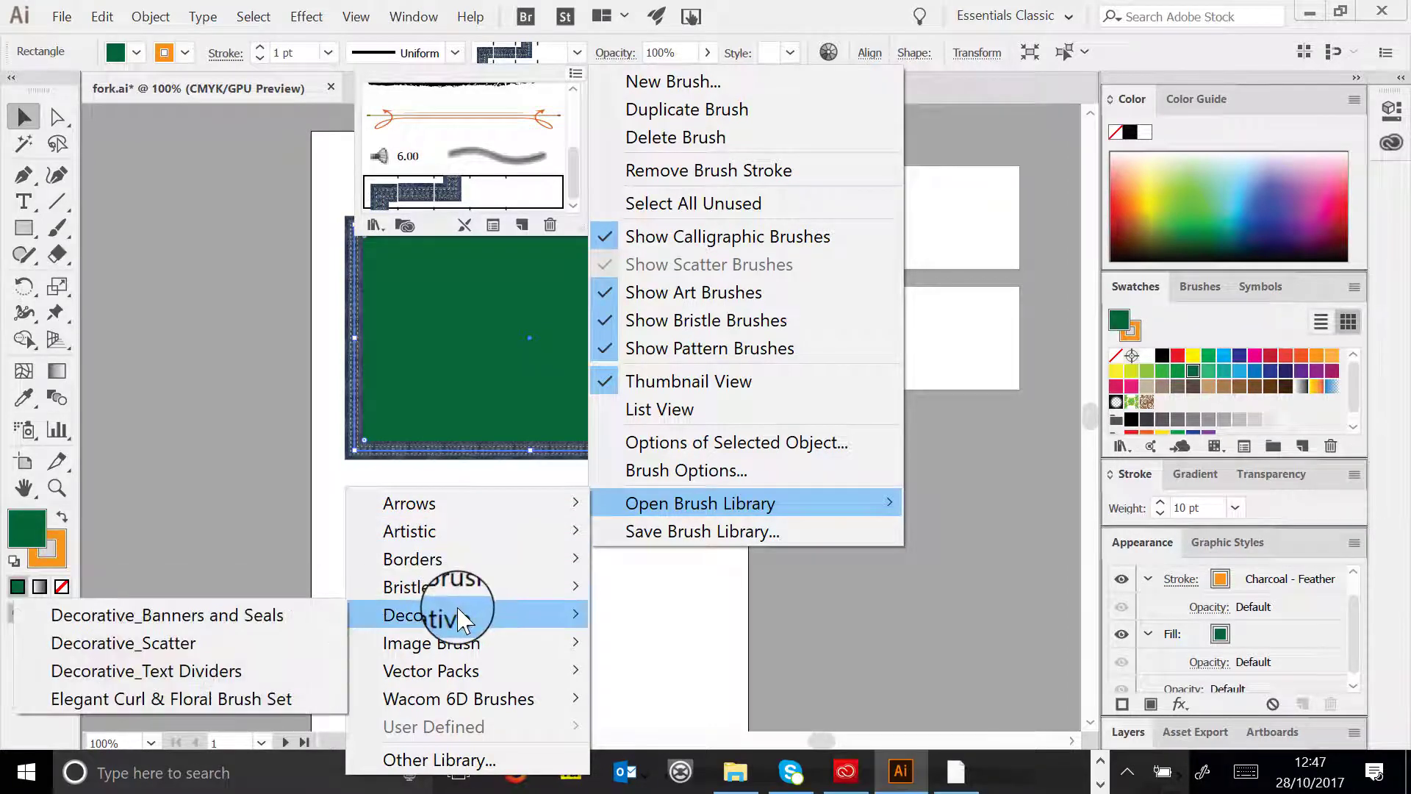
mouse_move(450, 670)
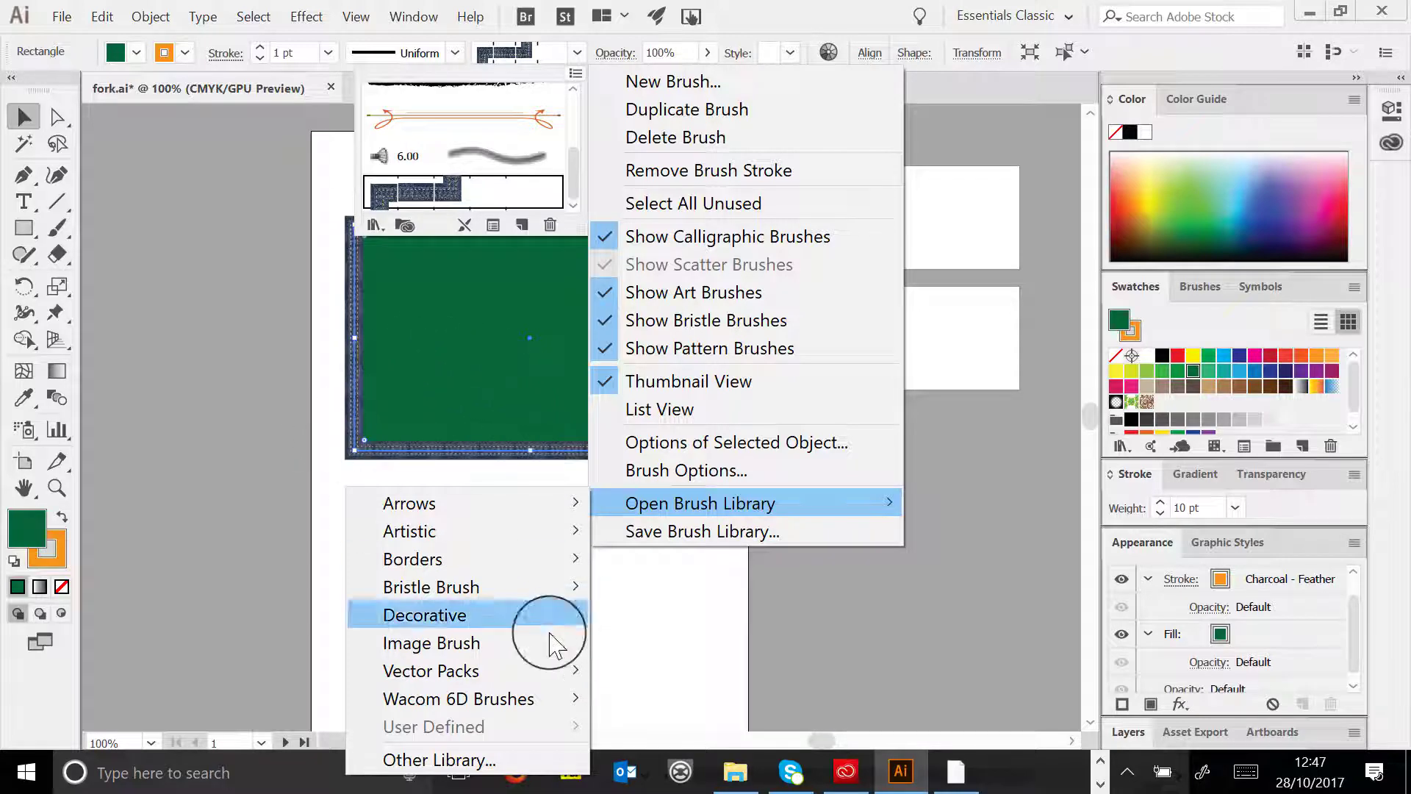
mouse_move(531, 618)
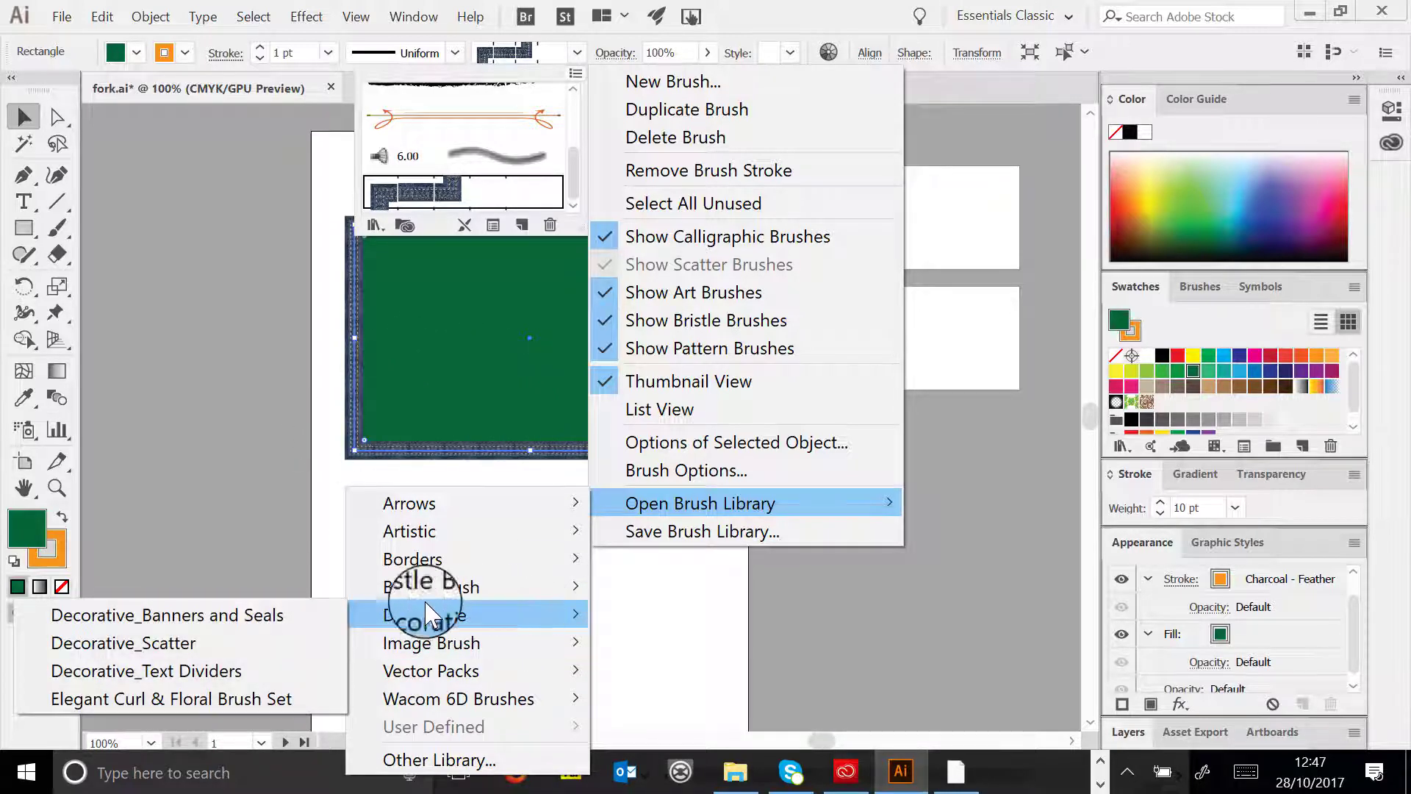
left_click(169, 644)
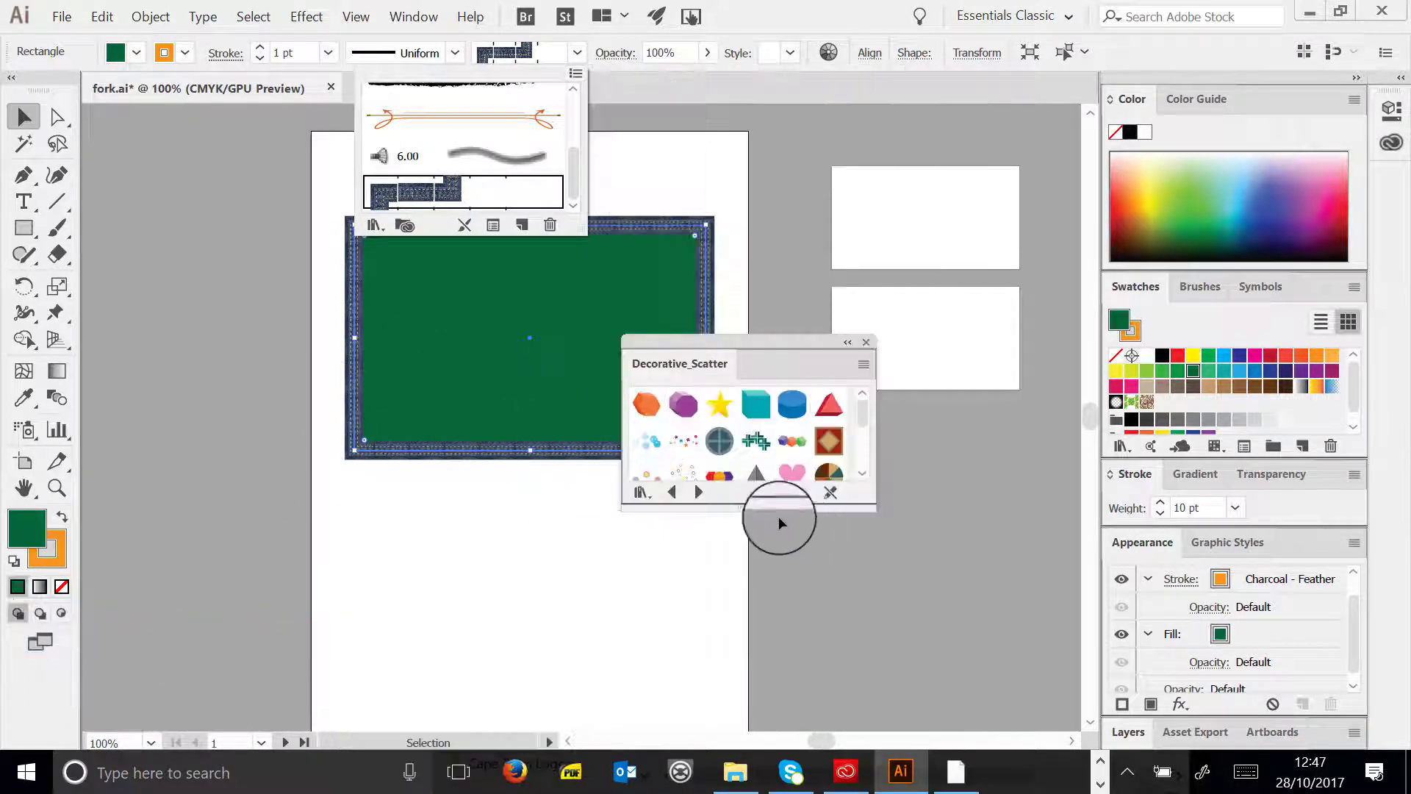
left_click(757, 518)
left_click_drag(755, 509, 759, 614)
mouse_move(765, 340)
left_mouse_down()
mouse_move(695, 403)
mouse_move(867, 302)
left_mouse_up()
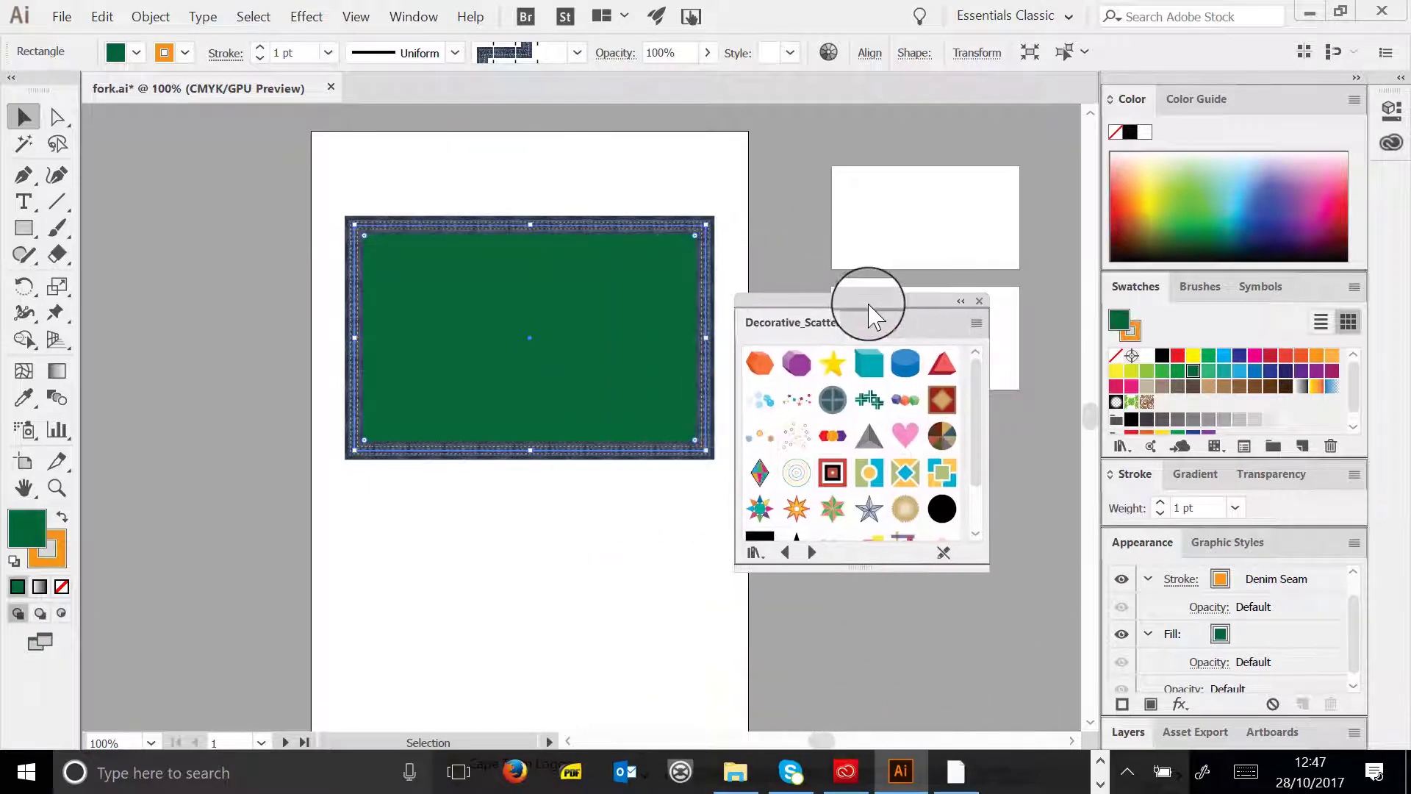
- Try several scatter brushes on the rectangle's stroke, including Grey Triangle, Squares and Square with Square, ending with Star 2
left_click(898, 360)
left_click(866, 435)
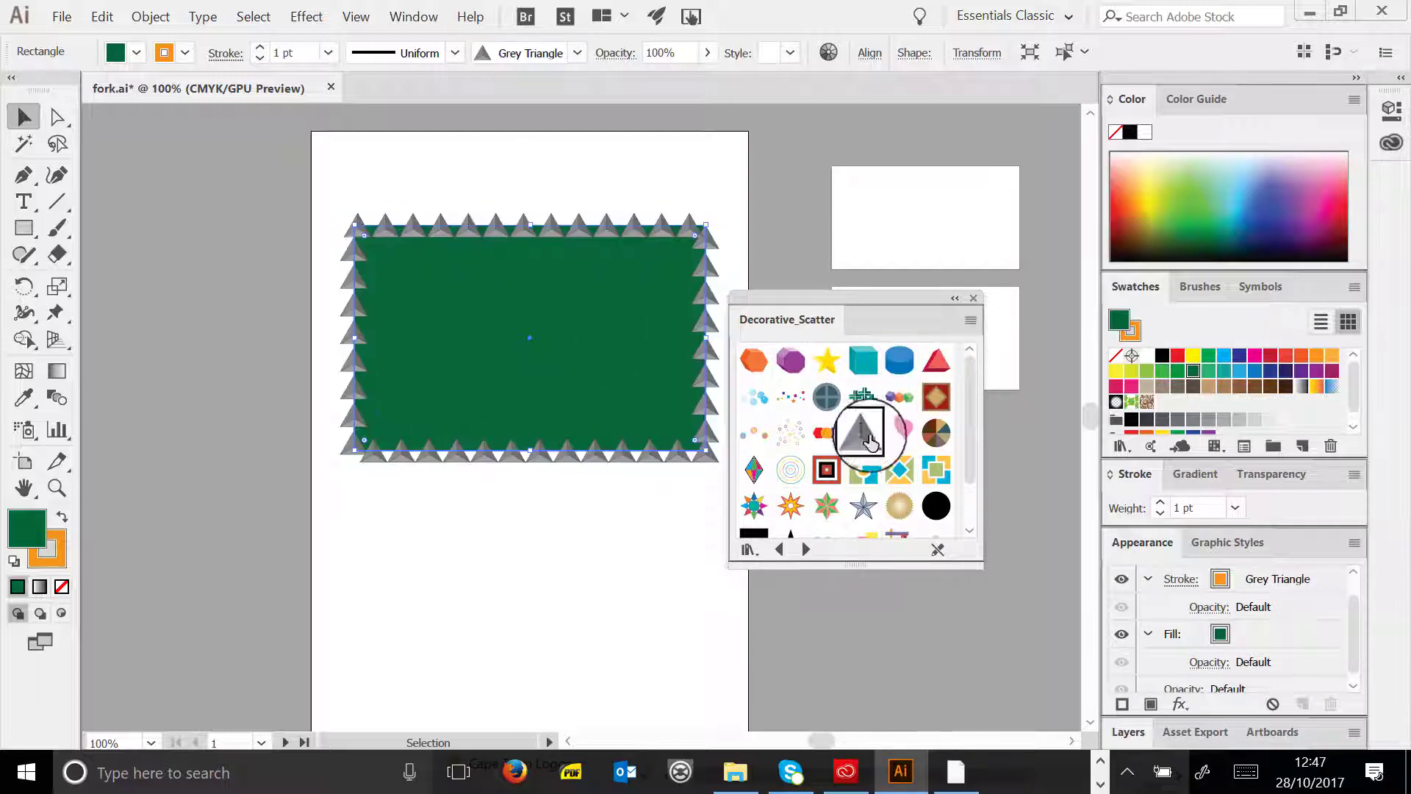
left_click(824, 433)
left_click(827, 469)
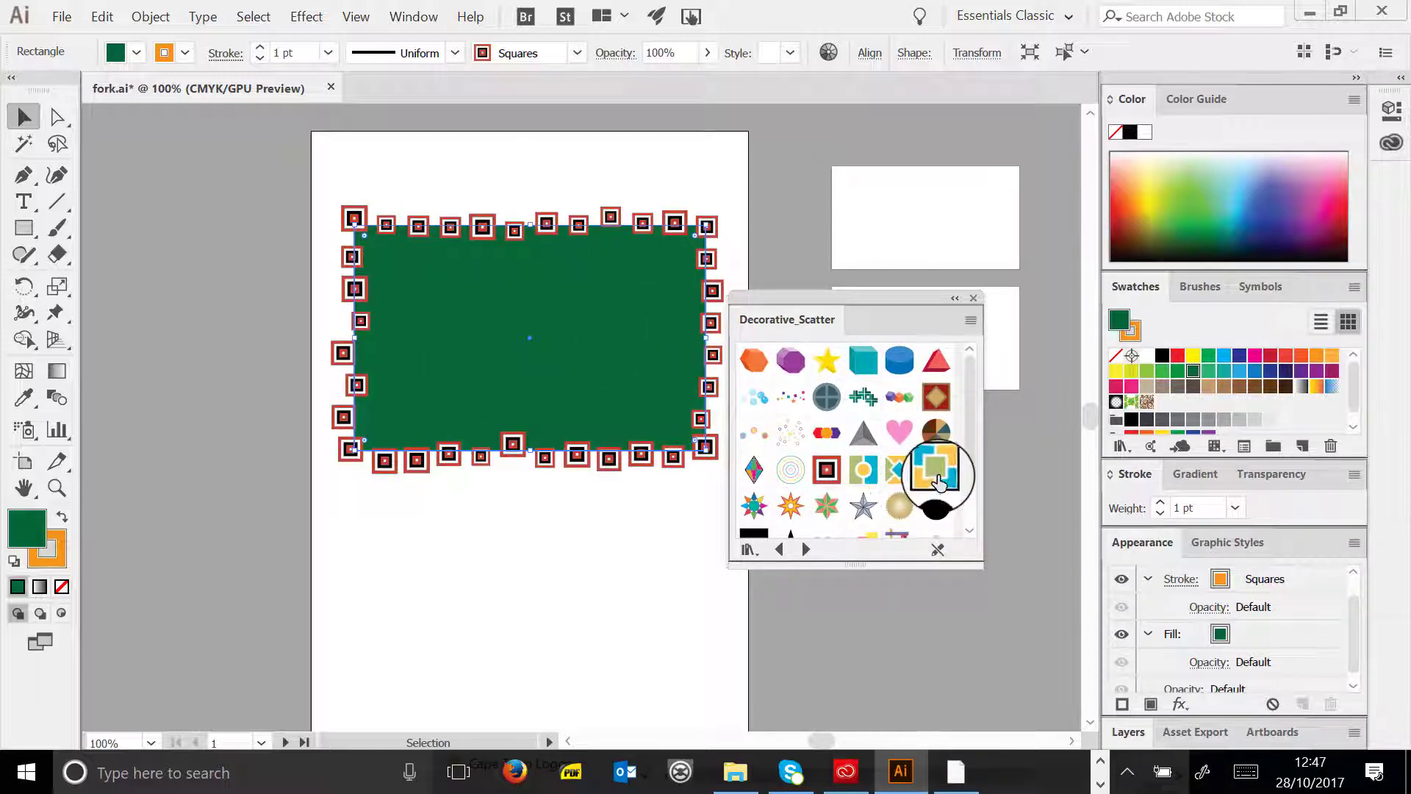
left_click(936, 470)
scroll(934, 472, "down", 1)
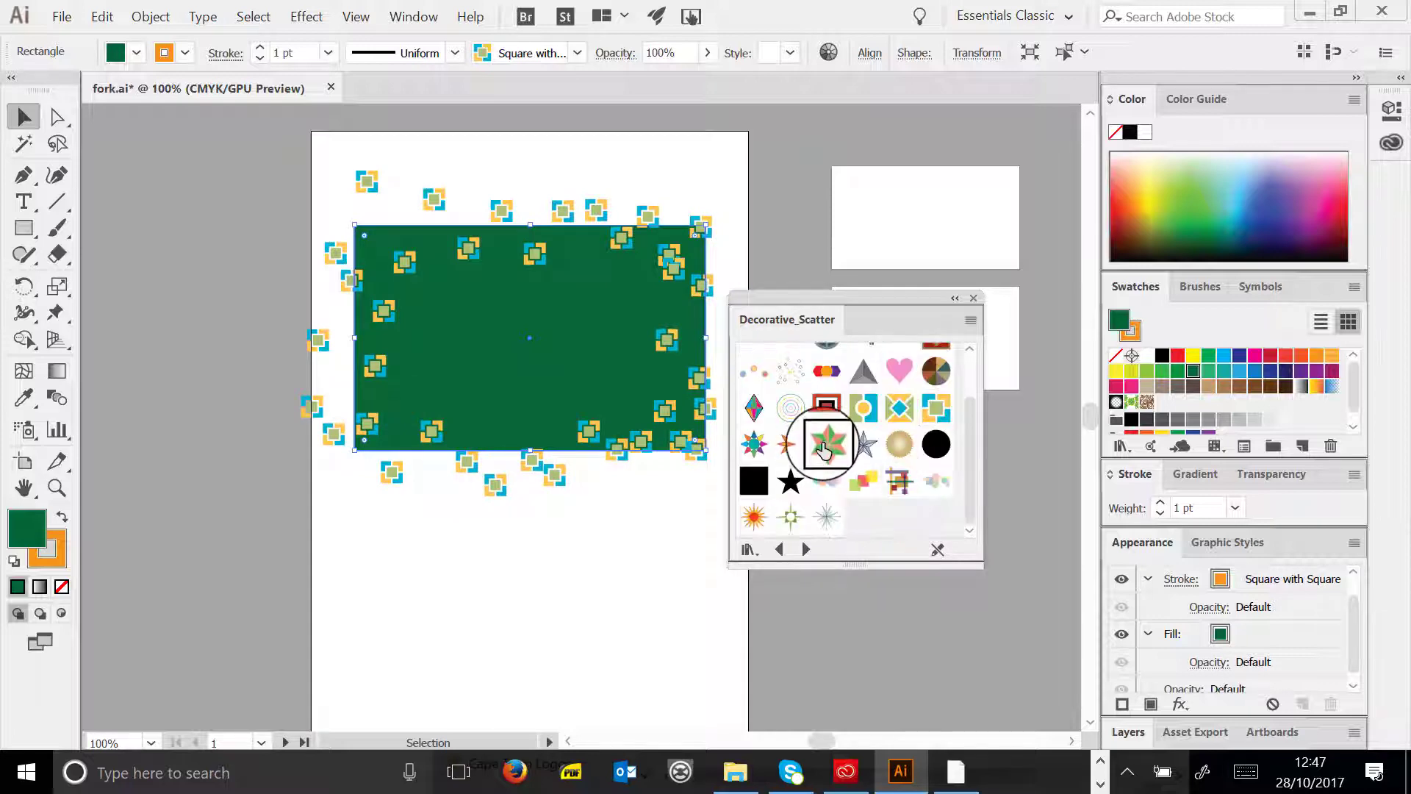
left_click(826, 408)
left_click(790, 444)
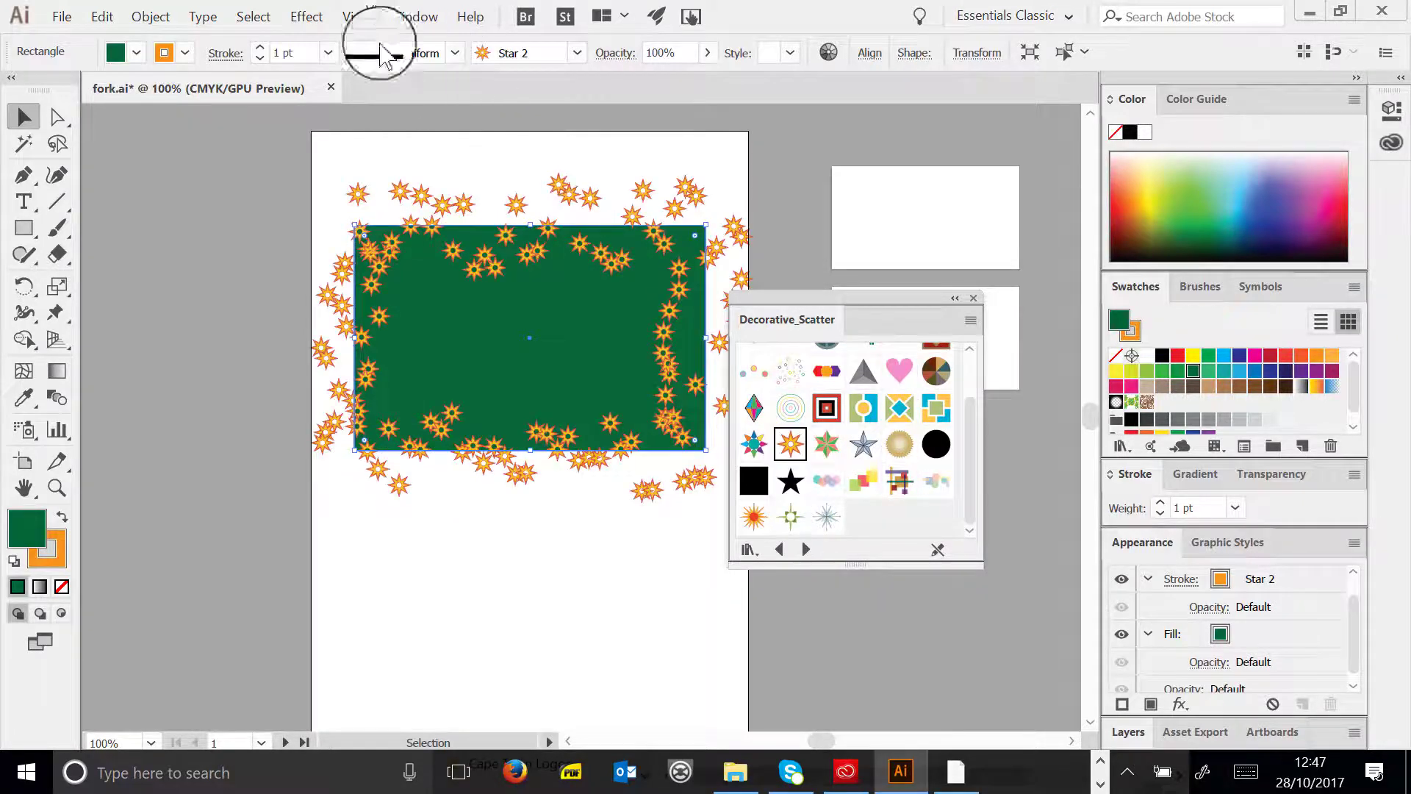
- Try weights of 7 pt and 3 pt on the Star 2 stroke, and set it back to 1 pt
left_click(328, 52)
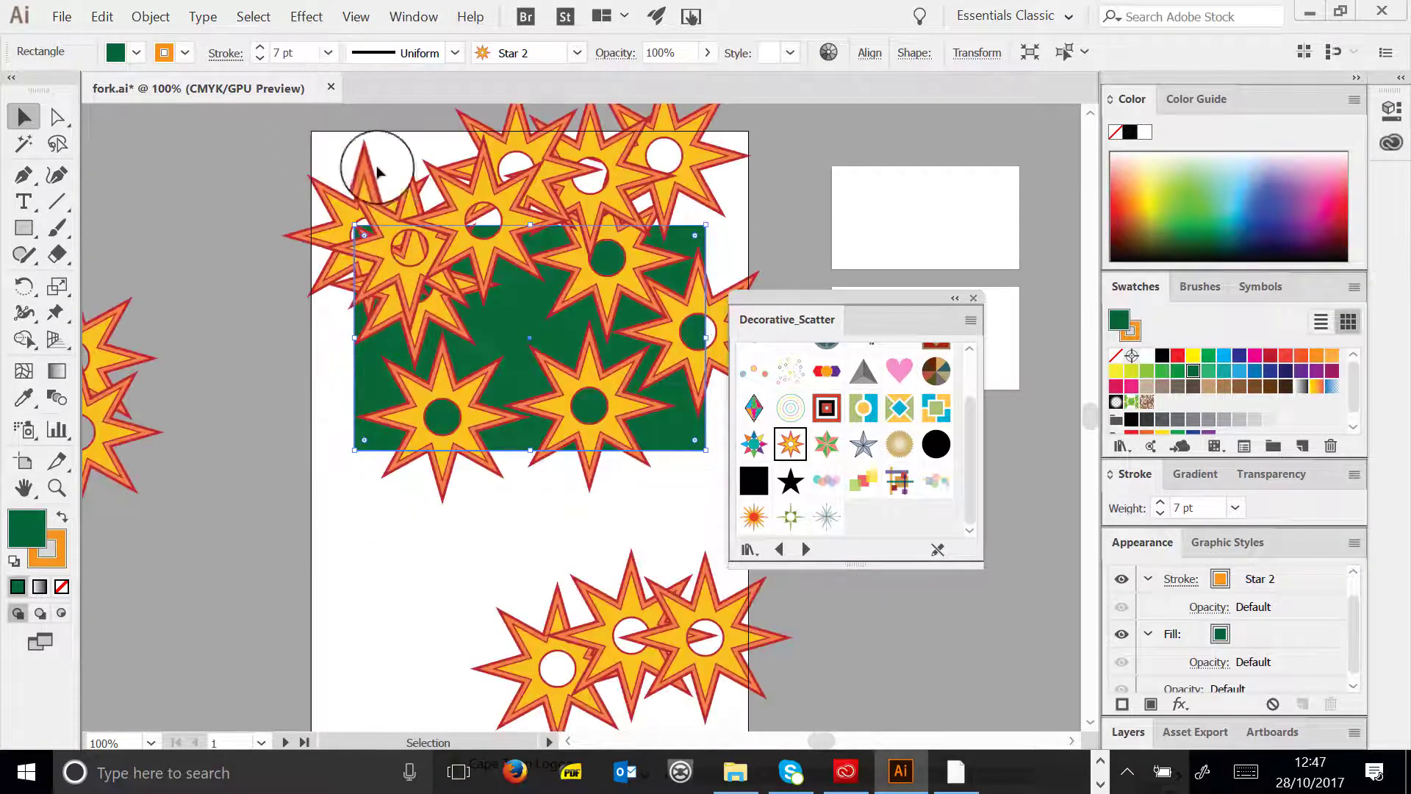
left_click(328, 52)
left_click(367, 194)
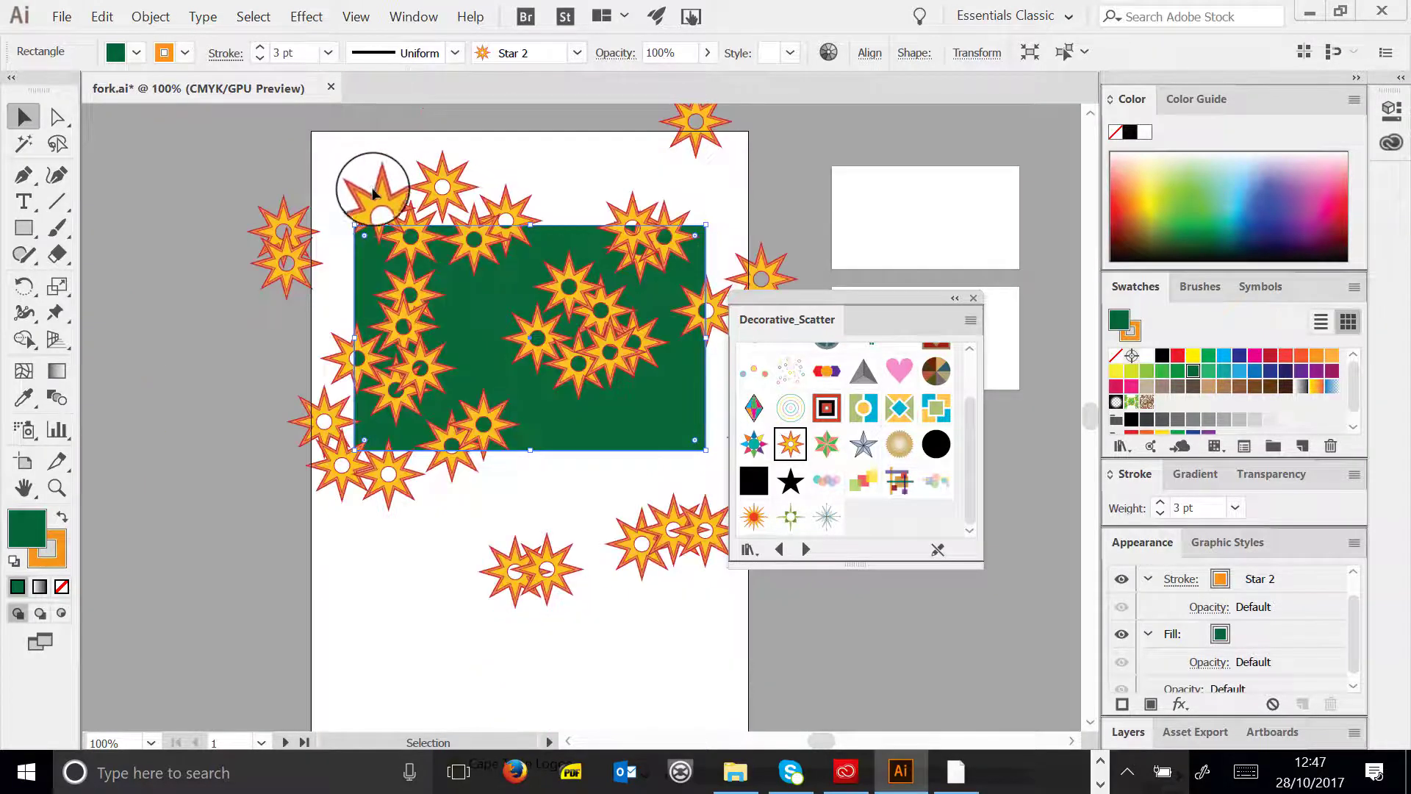
left_click(328, 53)
left_click(356, 150)
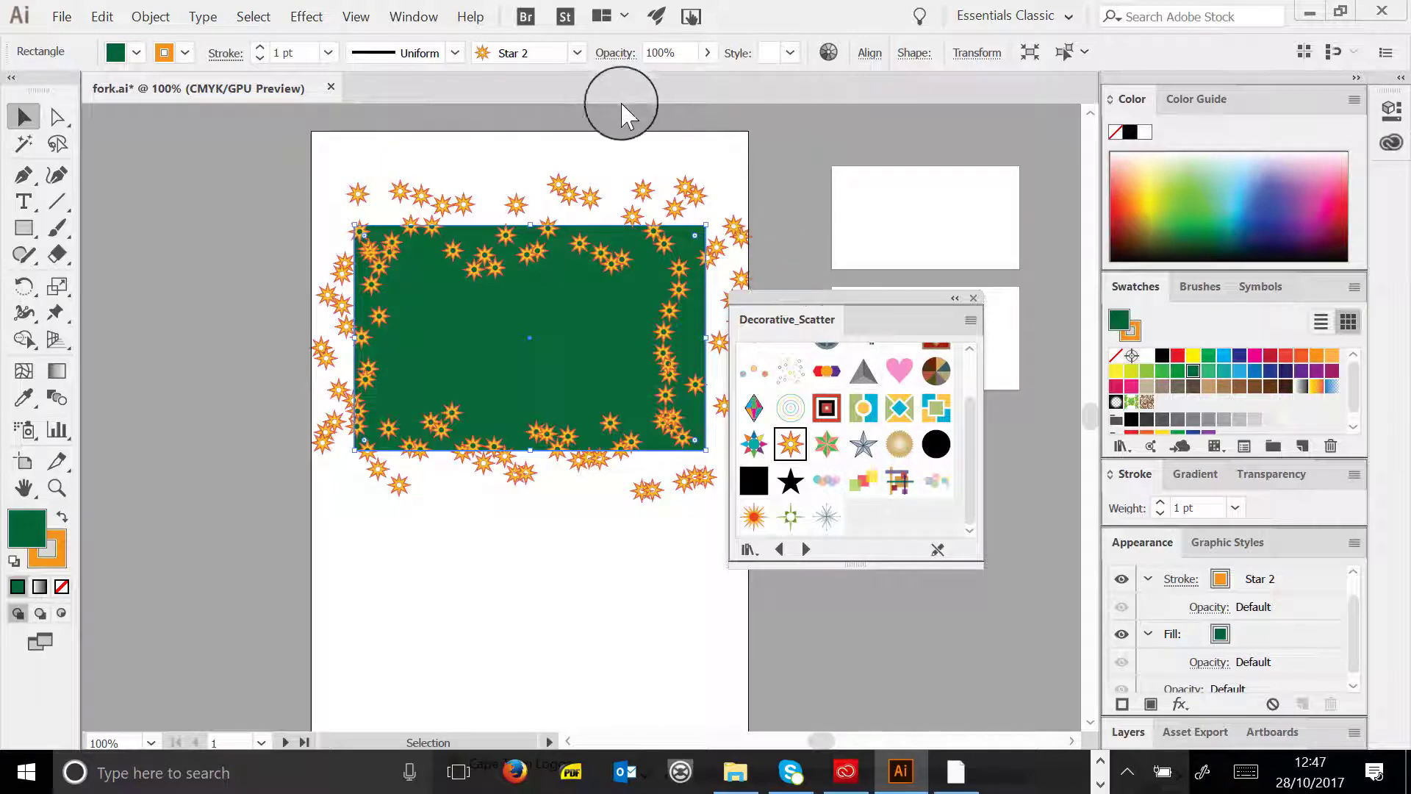
- Reset the rectangle's stroke to the Basic brush
left_click(577, 52)
scroll(558, 151, "up", 1)
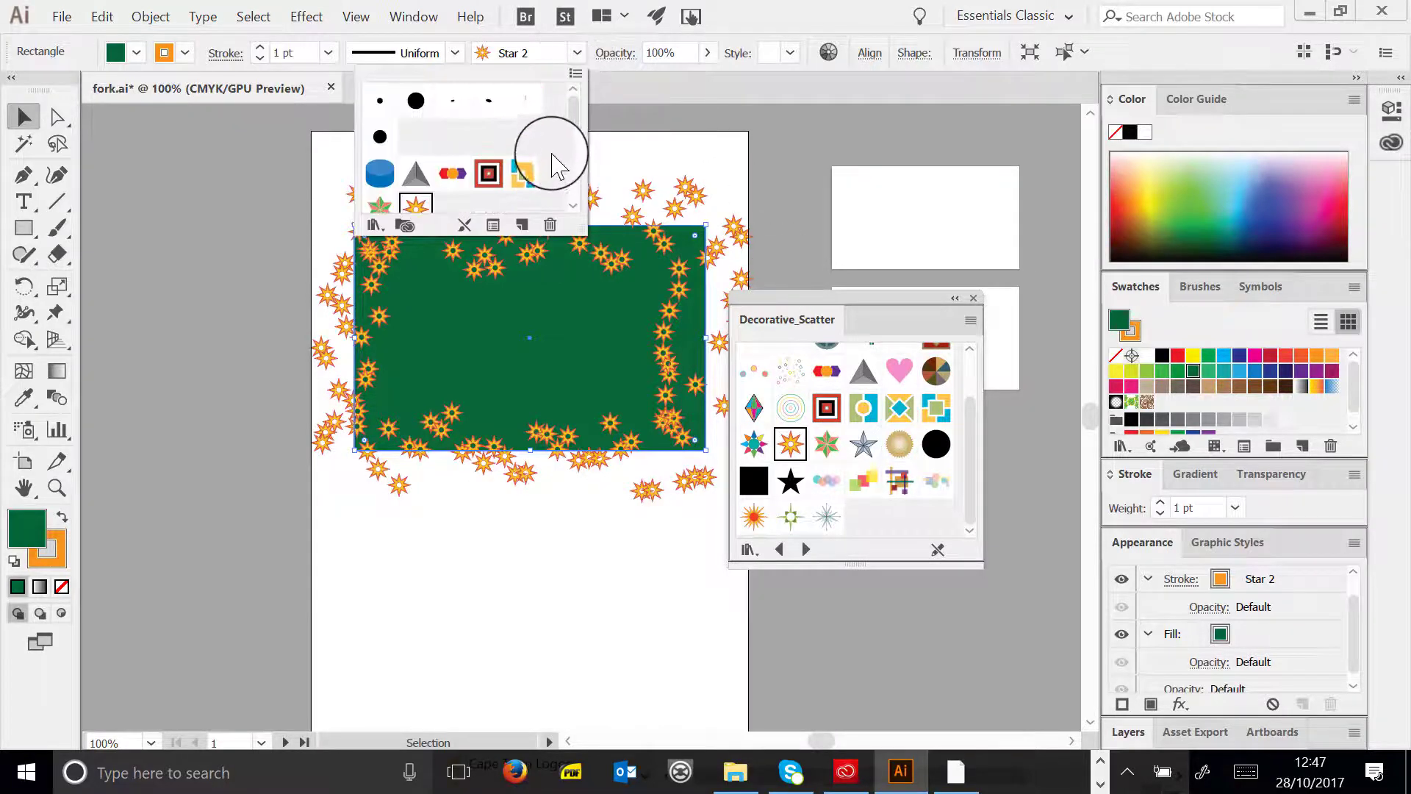
scroll(508, 165, "down", 1)
left_click(485, 177)
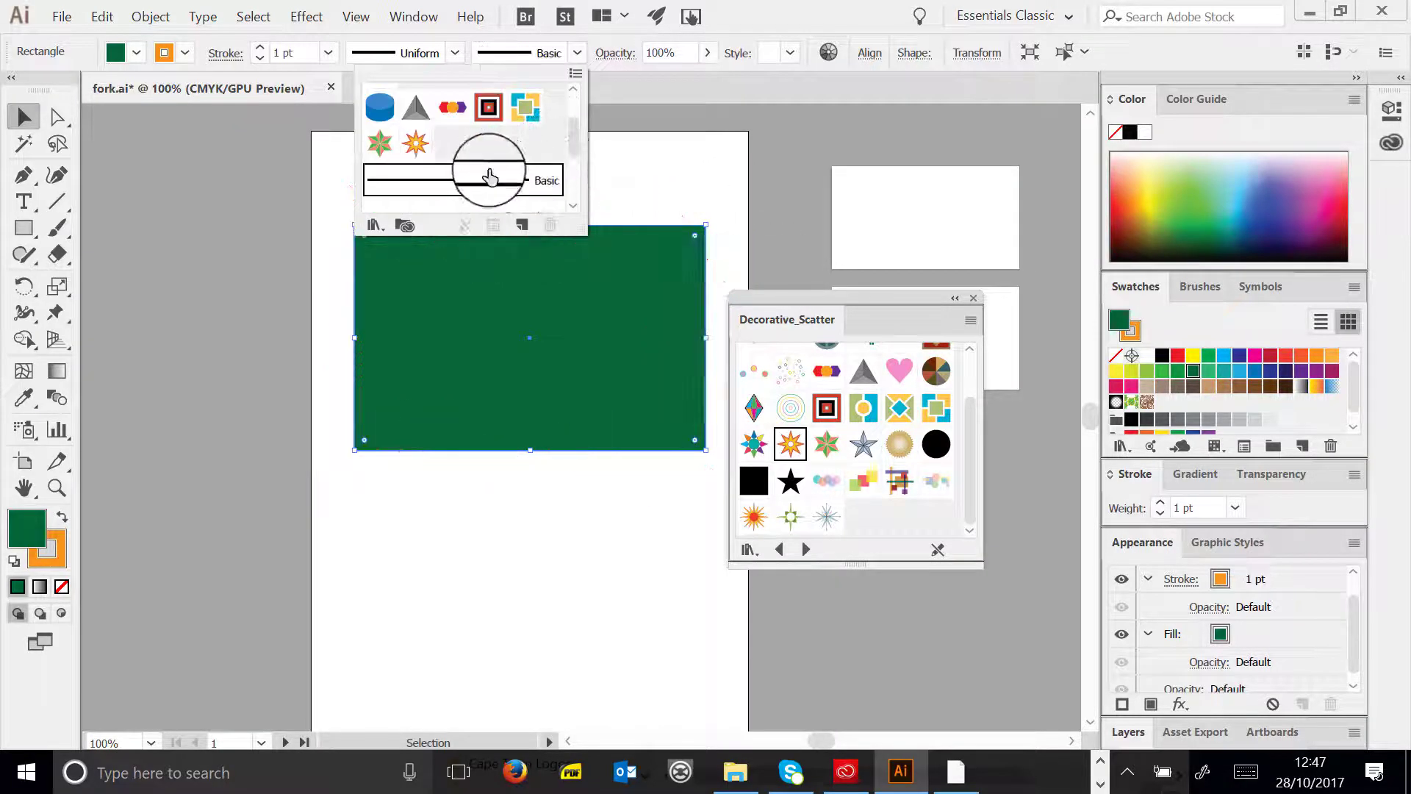
- Open the Arrows_Special brush library and apply the Arrow 2.03 brush to the rectangle's stroke
left_click(579, 53)
left_click(578, 53)
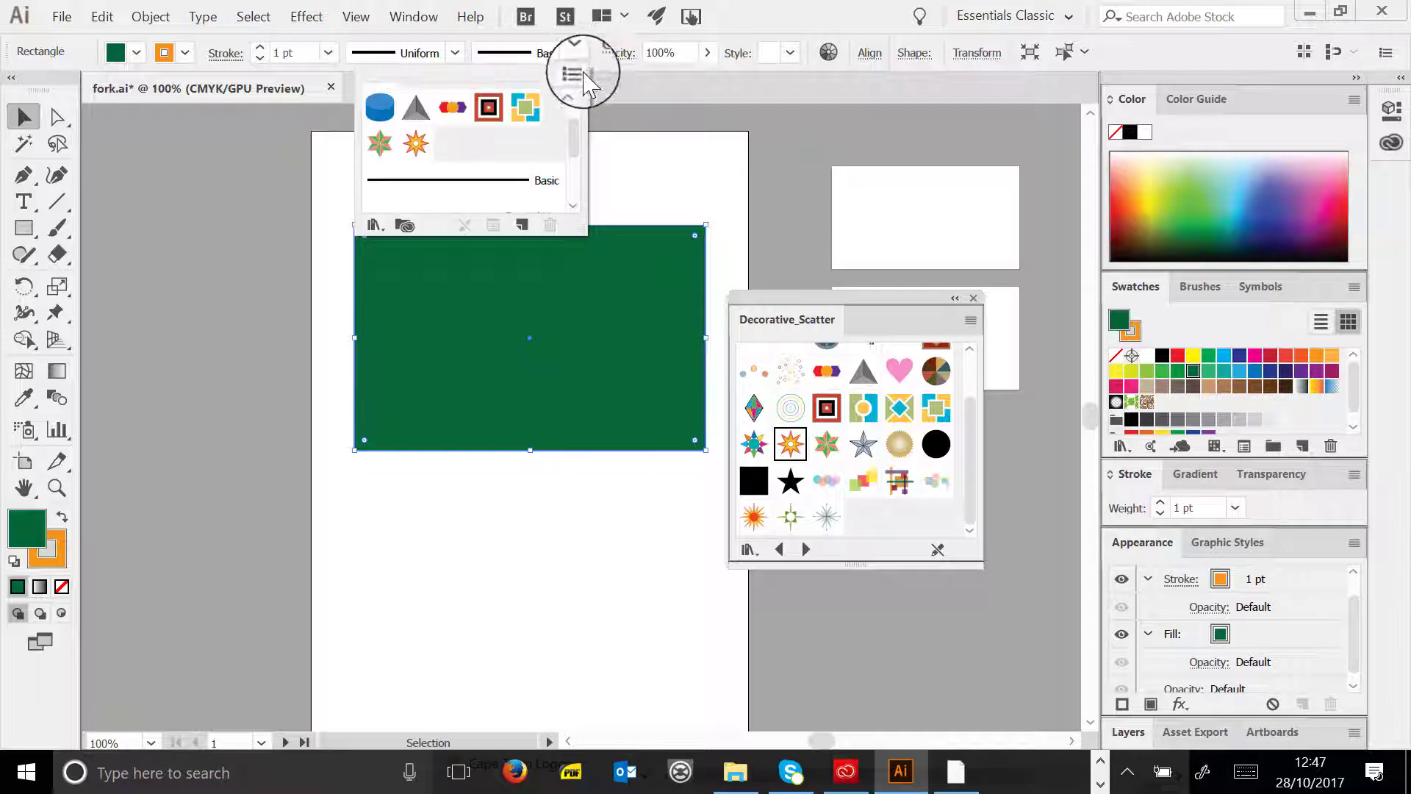
left_click(577, 67)
mouse_move(646, 506)
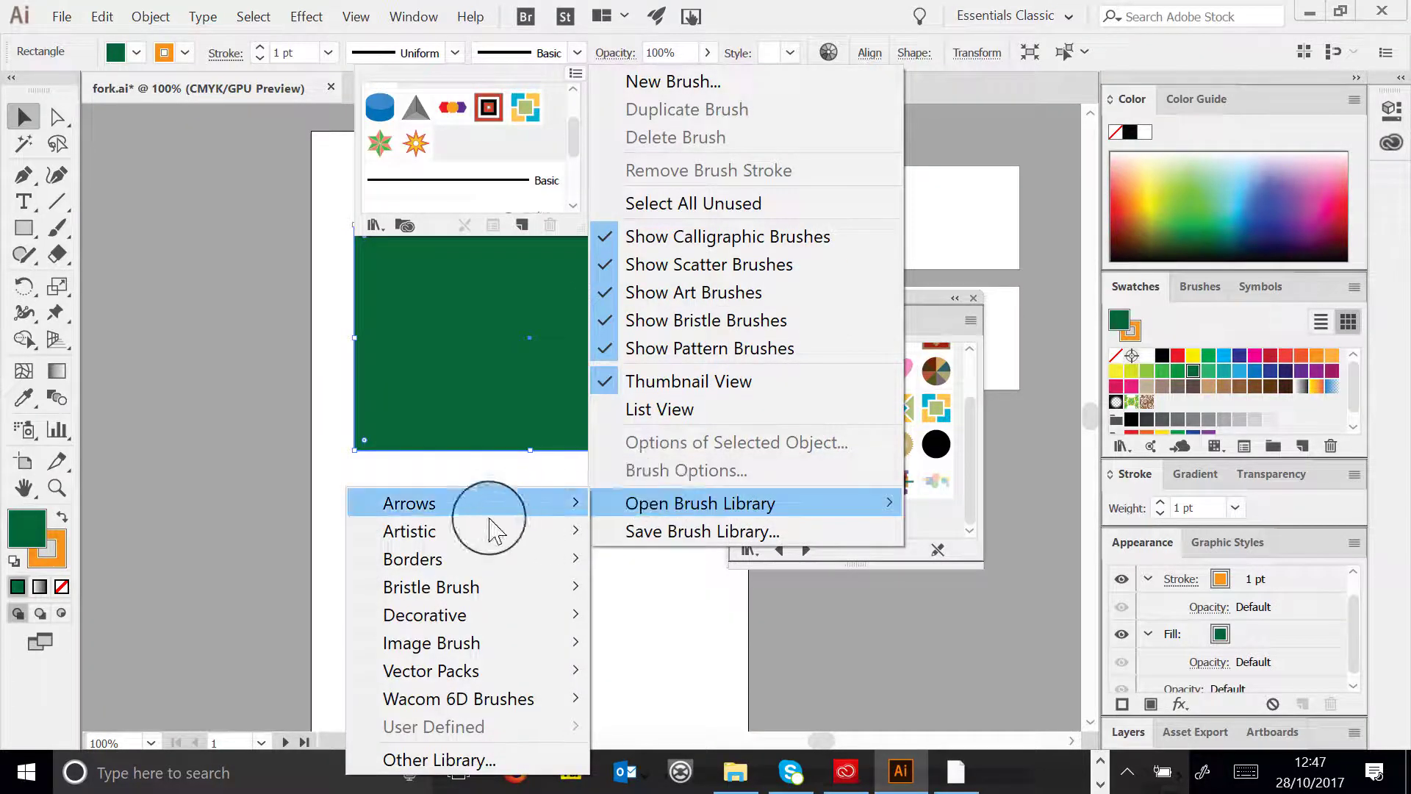
mouse_move(463, 505)
left_click(284, 500)
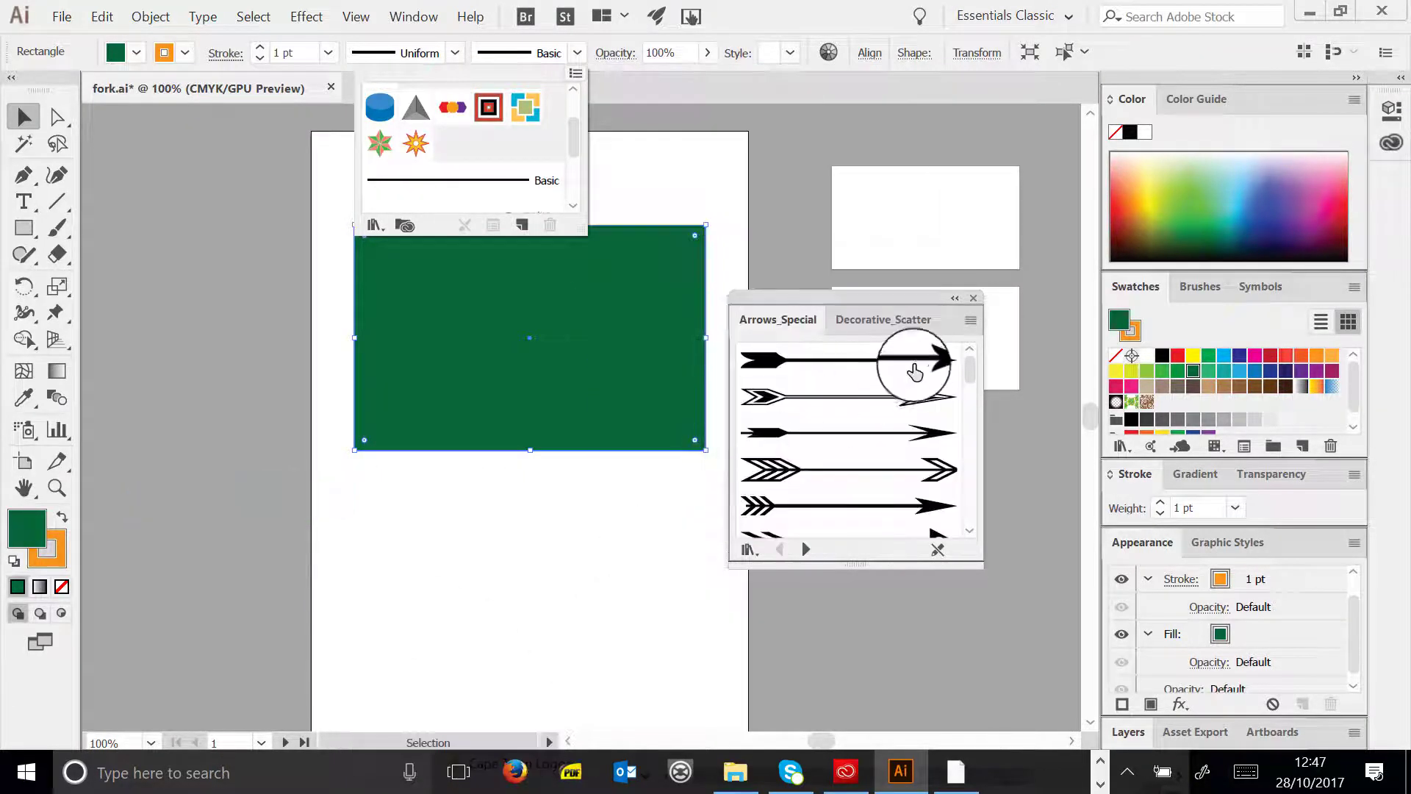
left_click(853, 434)
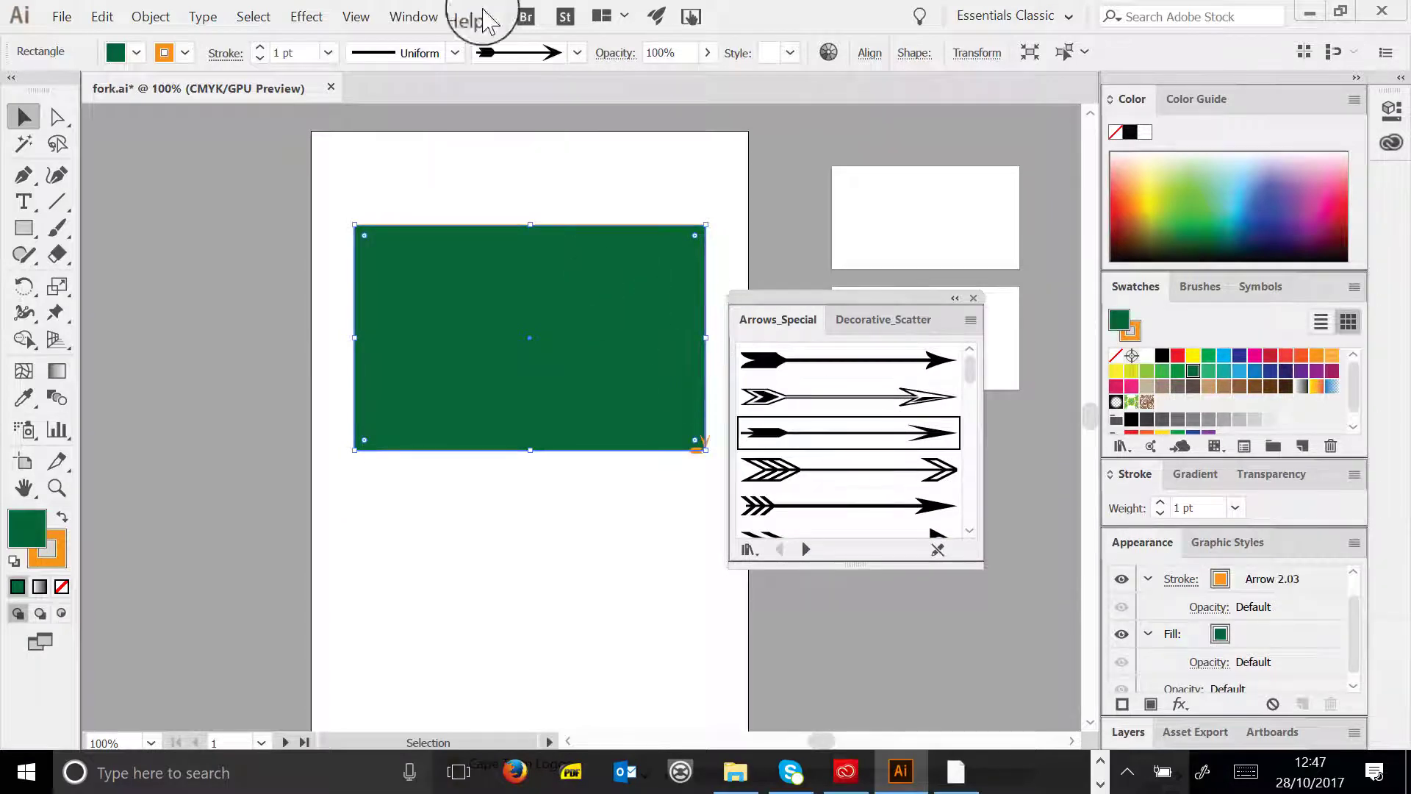
- Set the arrow stroke's weight to 5 pt and close the floating brush libraries
left_click(328, 53)
left_click(340, 245)
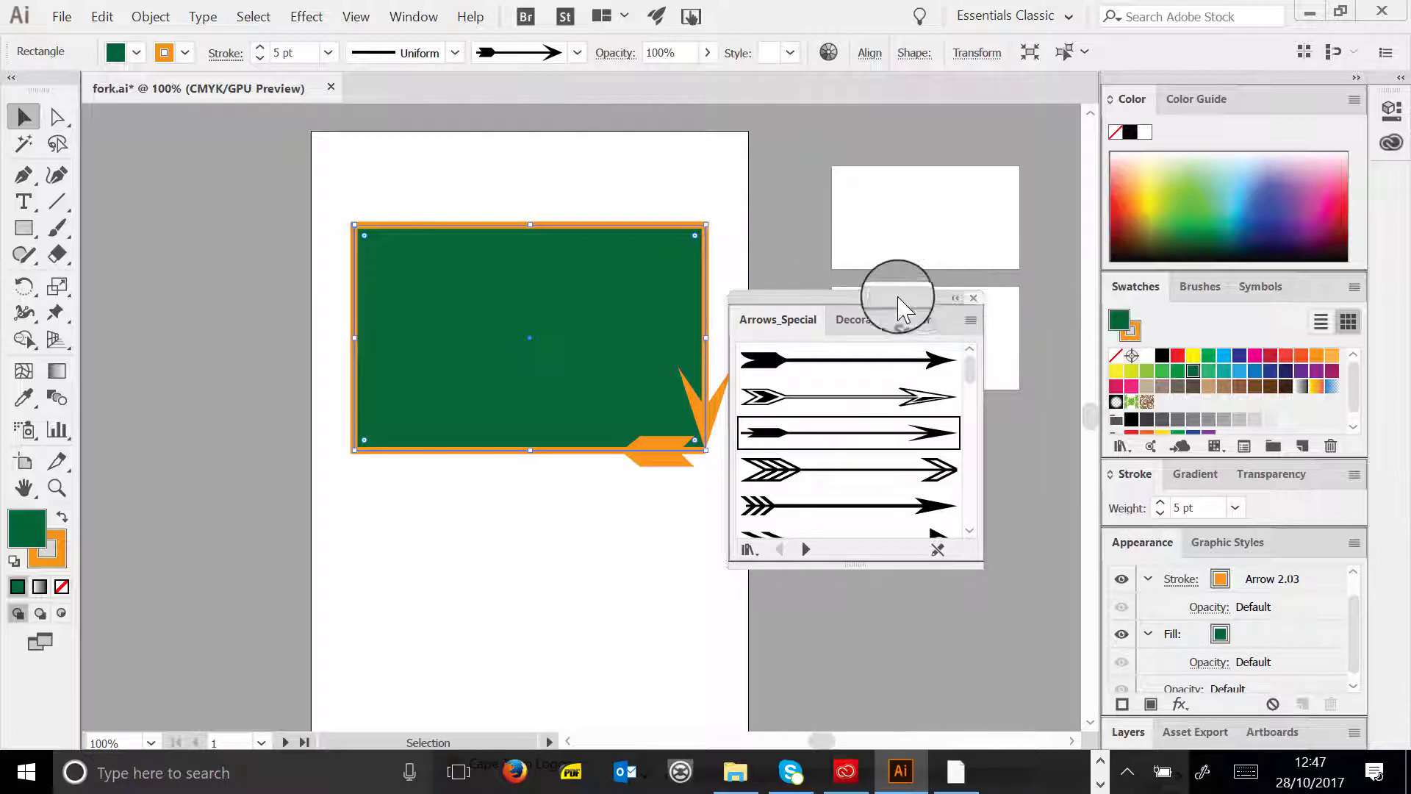
left_click(975, 299)
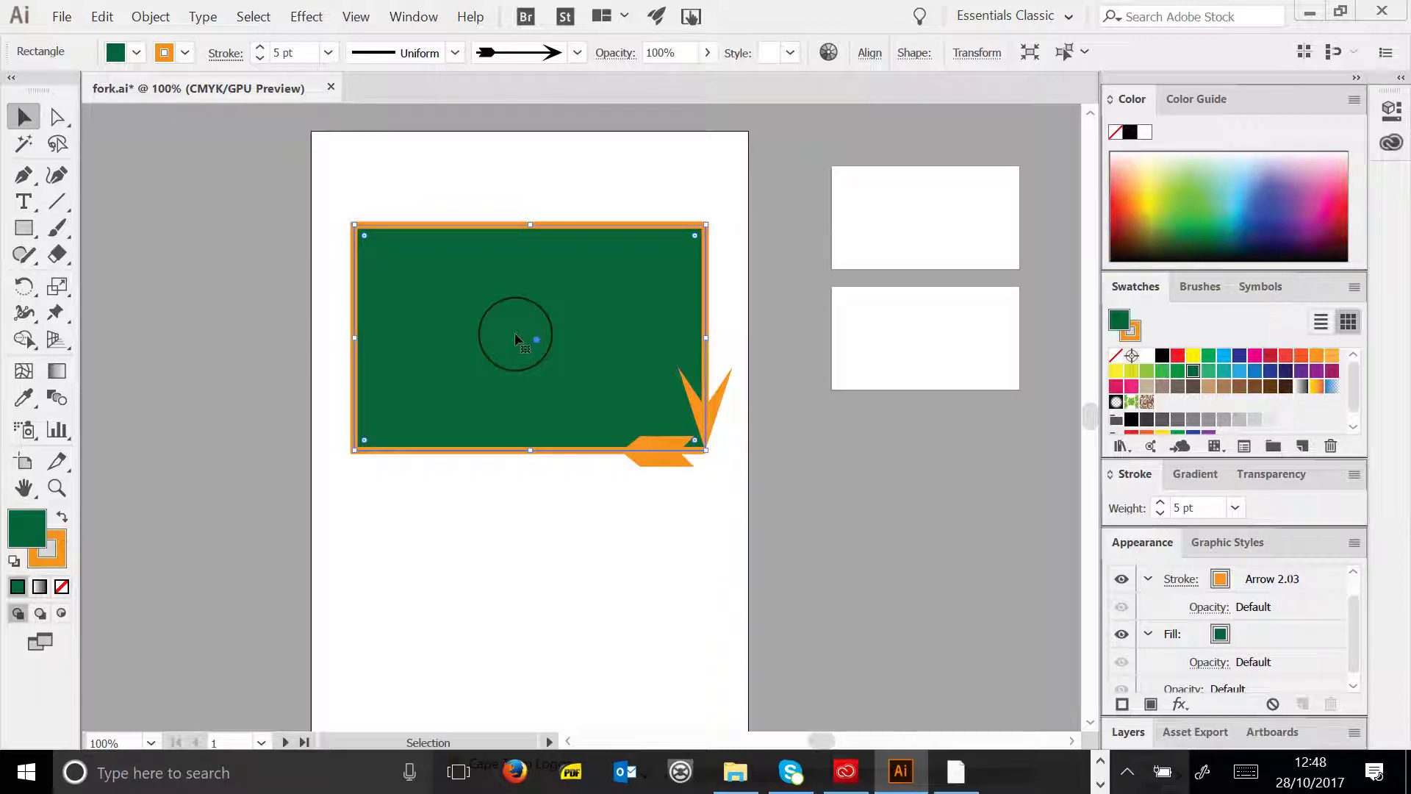
- Delete the arrow-stroked green rectangle, and practise drawing and deleting a rounded rectangle in the large artboard's upper half
key("Delete")
left_click(24, 228)
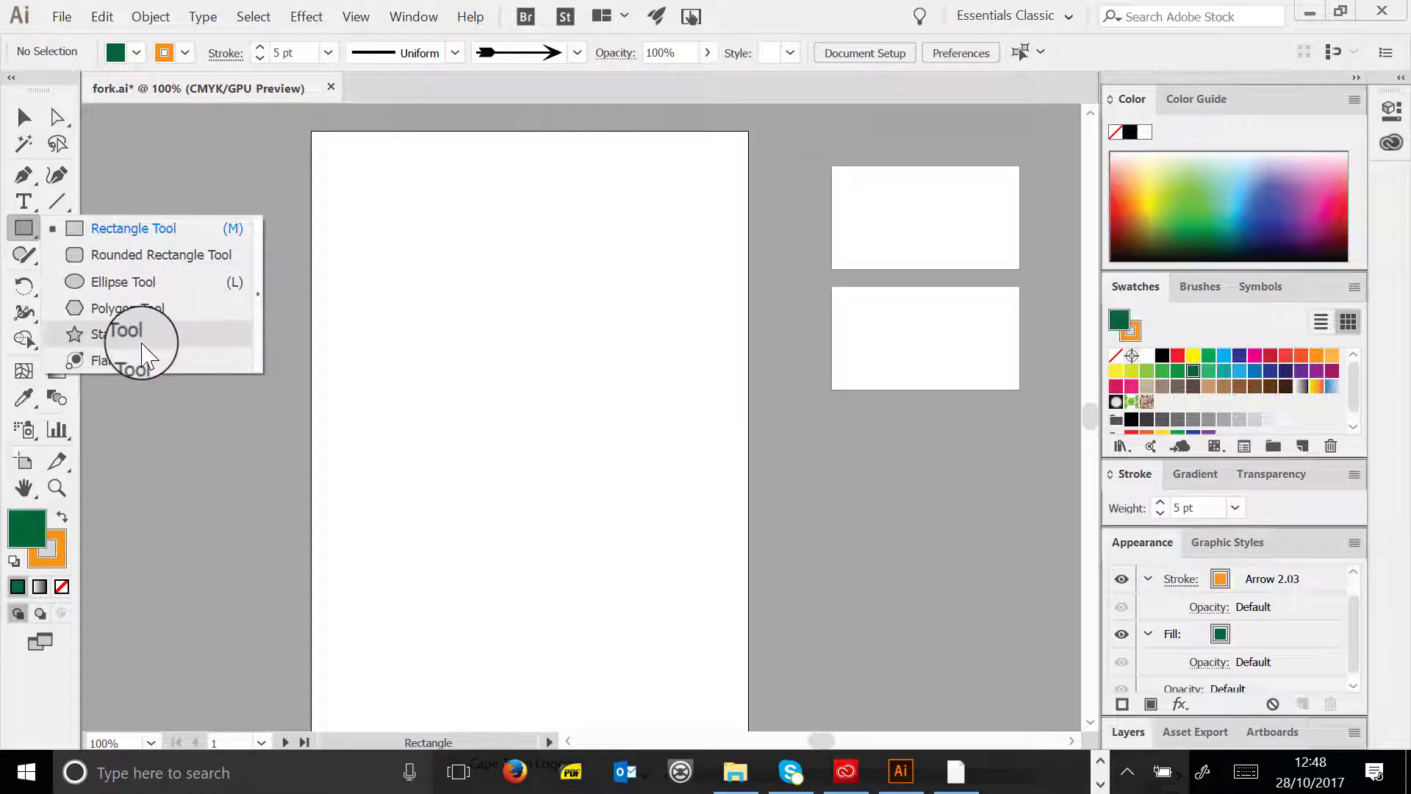
left_click(162, 259)
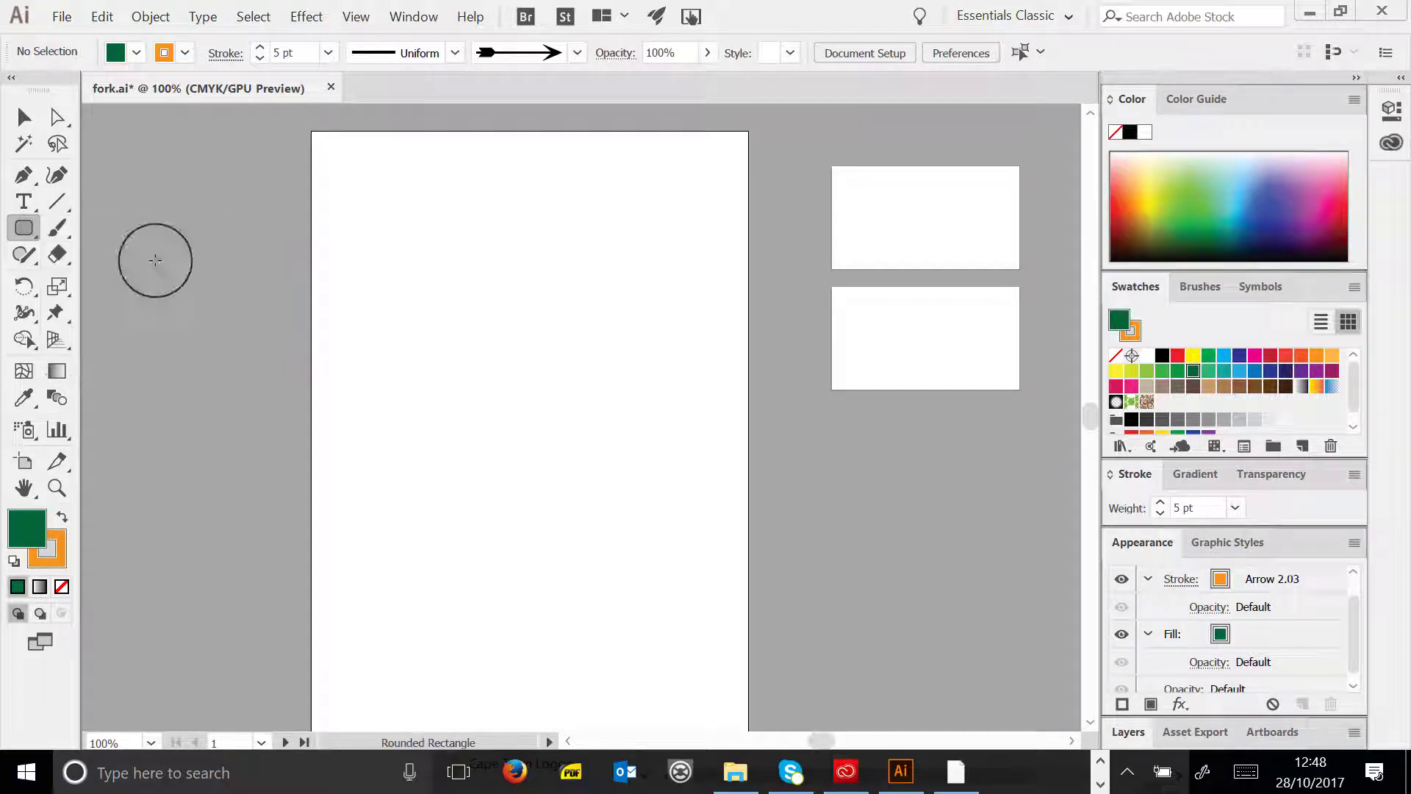
mouse_move(400, 258)
left_mouse_down()
mouse_move(716, 484)
mouse_move(644, 397)
left_mouse_up()
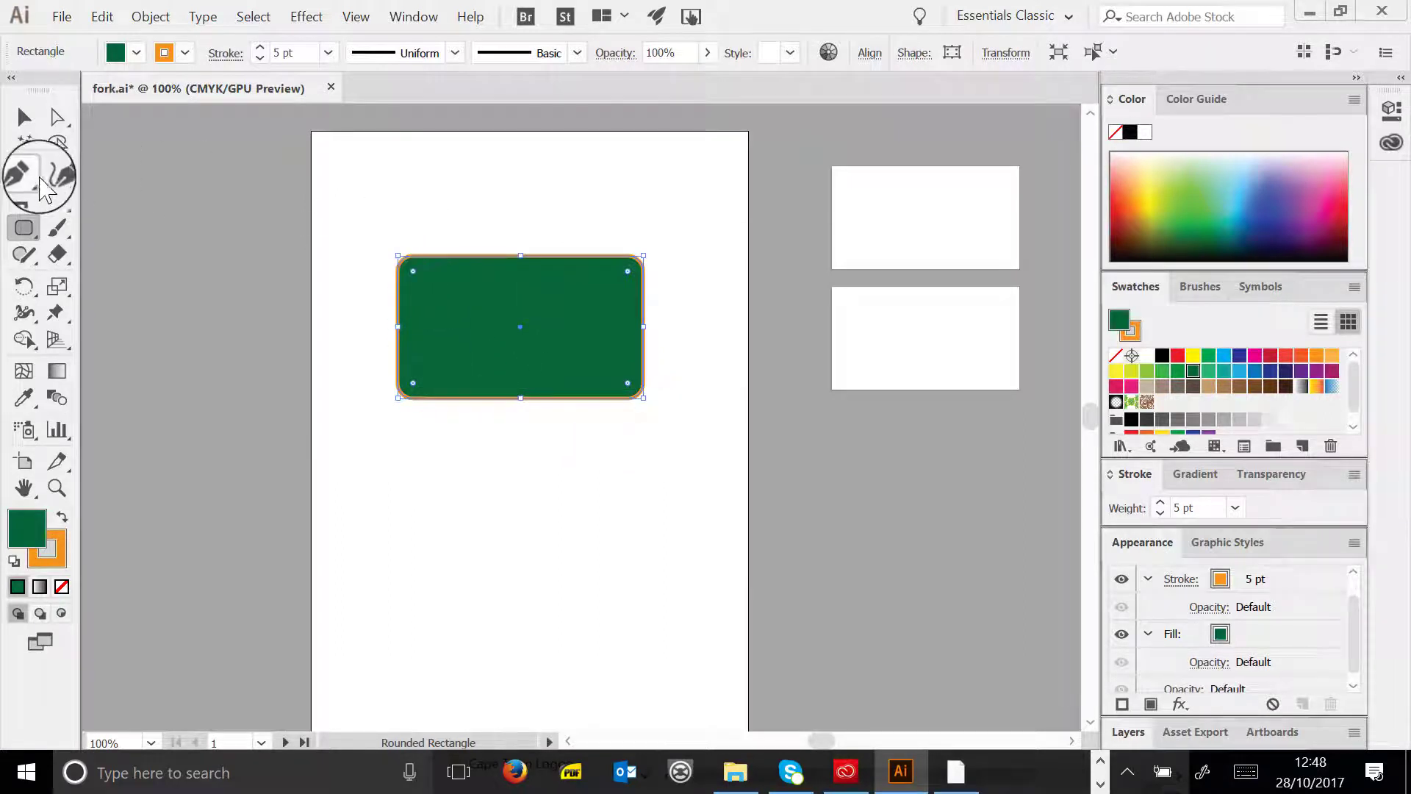
key("Delete")
- Try drawing a wide ellipse across the upper half of the large artboard
left_click_drag(39, 236, 121, 280)
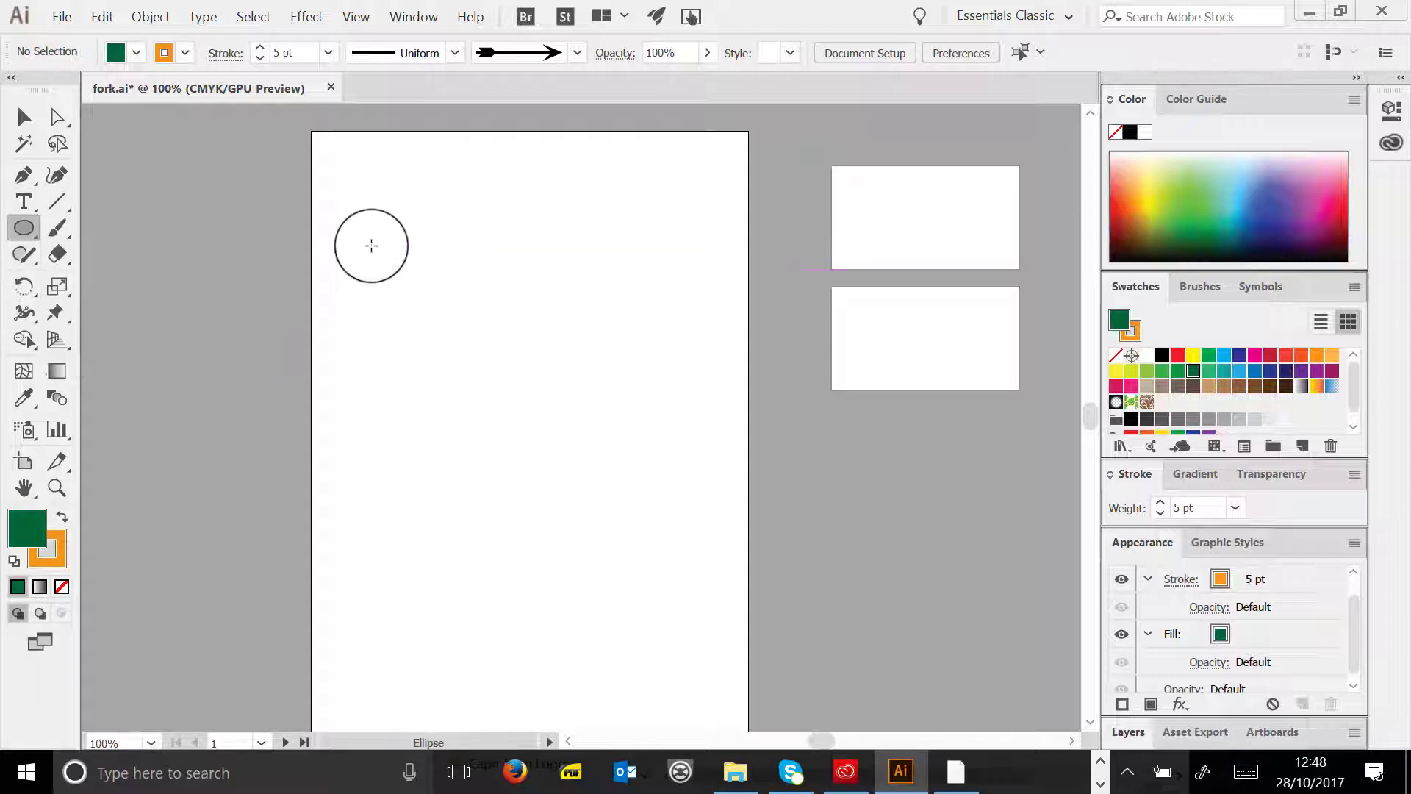
left_click_drag(371, 246, 710, 471)
key("ctrl+z")
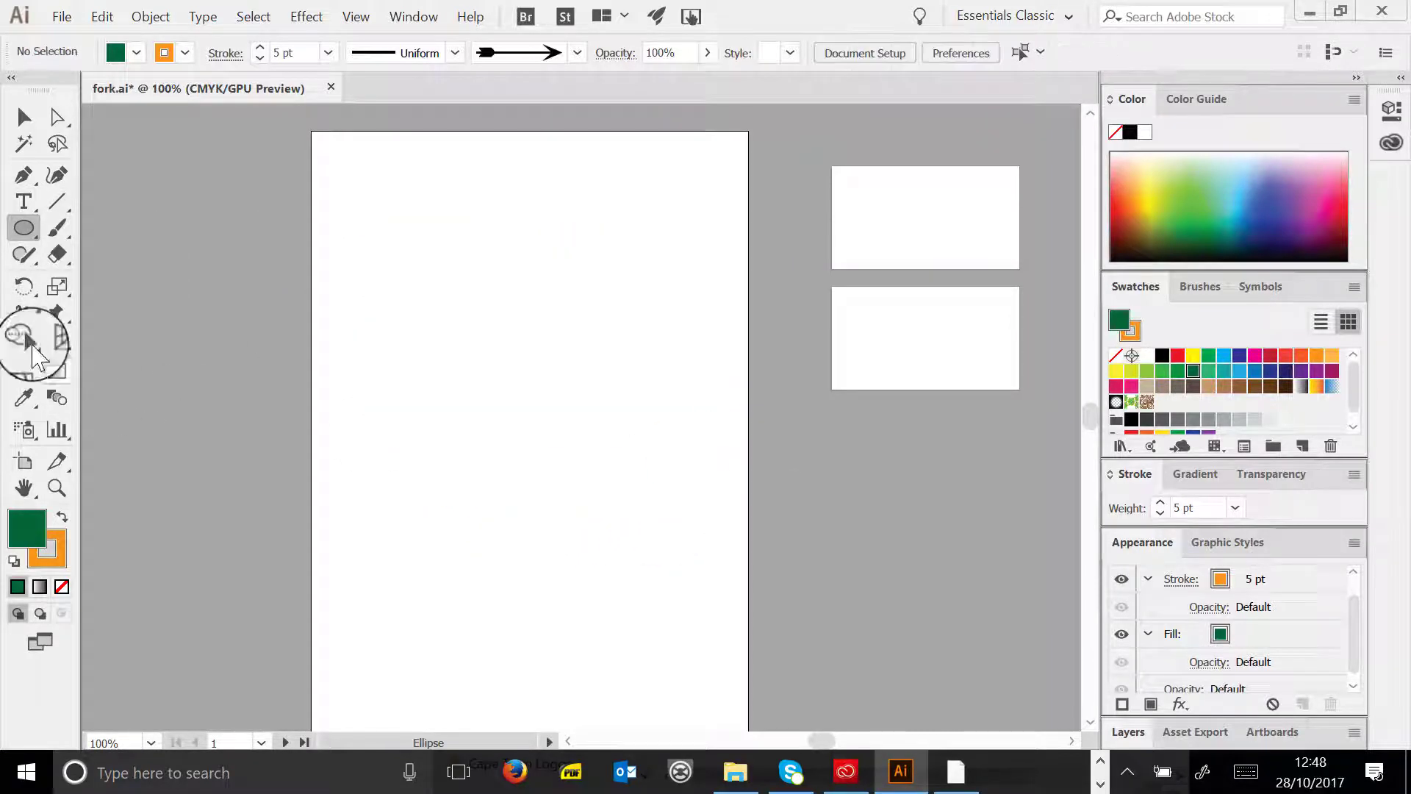
- Practise a polygon in the upper part of the large artboard, varying its sides and ending with ten, and delete it
left_click_drag(24, 228, 164, 308)
left_click_drag(430, 268, 500, 353)
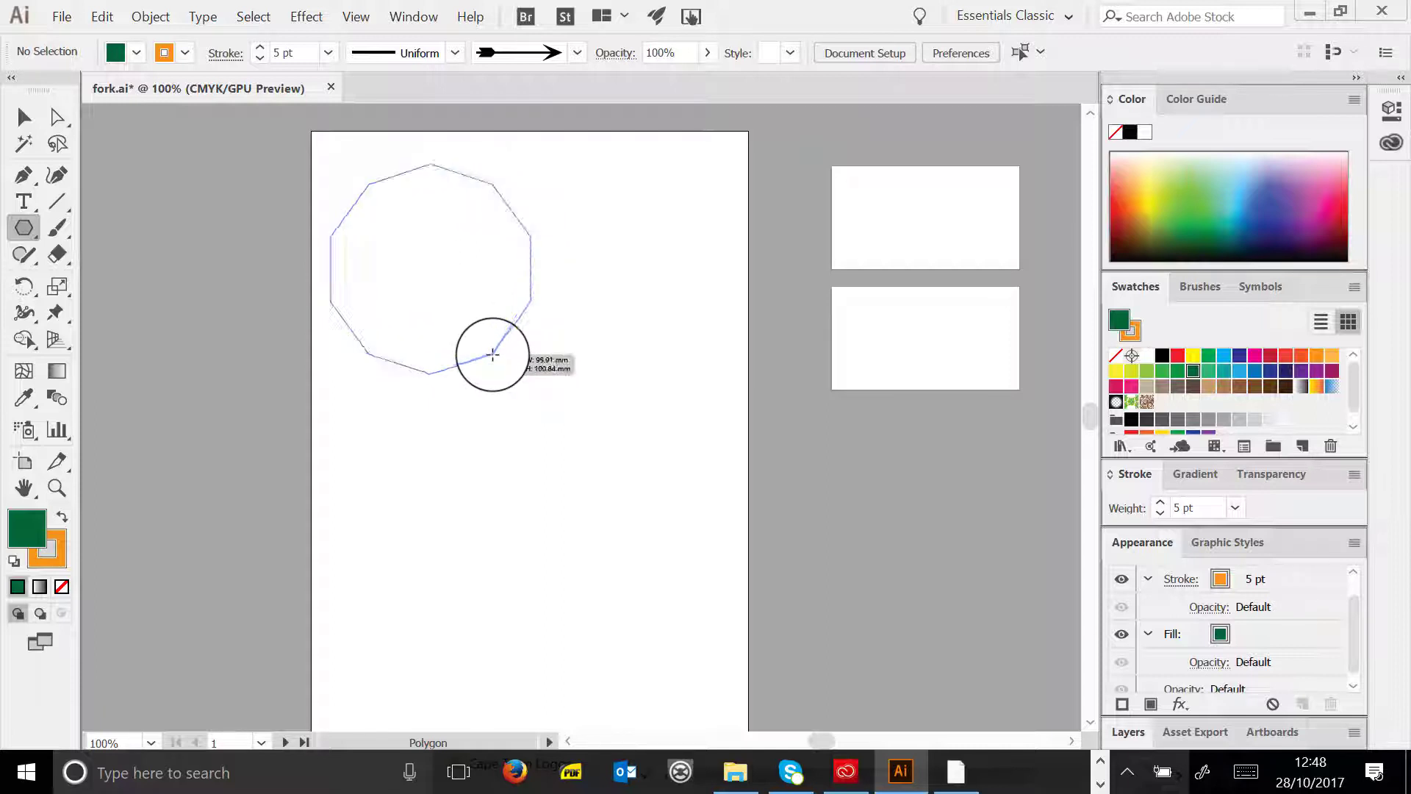
key("Down")
key("Down")
key("Down")
key("Down")
key("Down")
key("Down")
key("Down")
left_click_drag(492, 354, 504, 323)
key("Up")
key("Up")
key("Down")
key("Down")
key("Down")
key("Up")
key("Up")
key("Up")
key("Up")
key("Up")
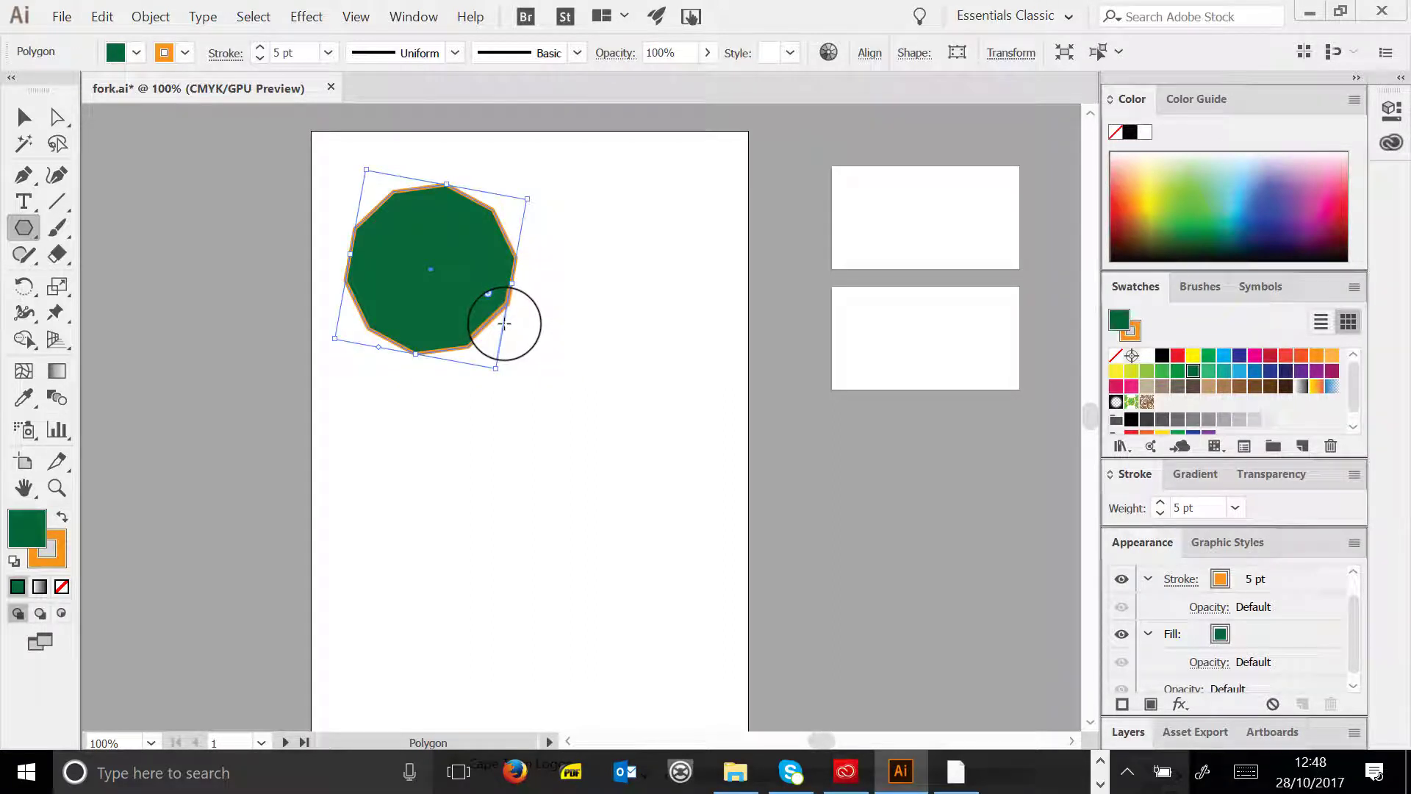
key("Delete")
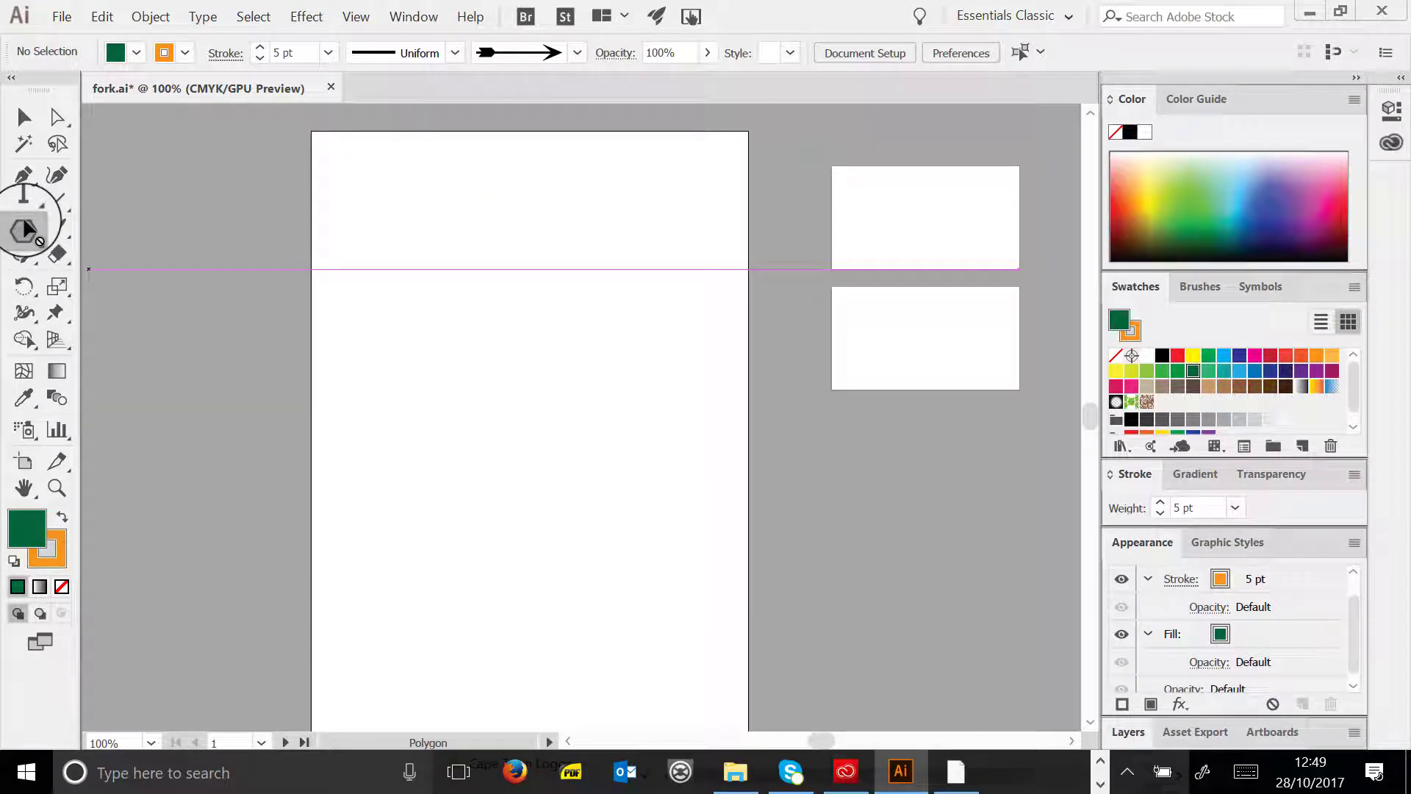
- Practise a large star with long thin rays, varying the number of points and ending with ten, and delete it
left_click_drag(26, 235, 150, 327)
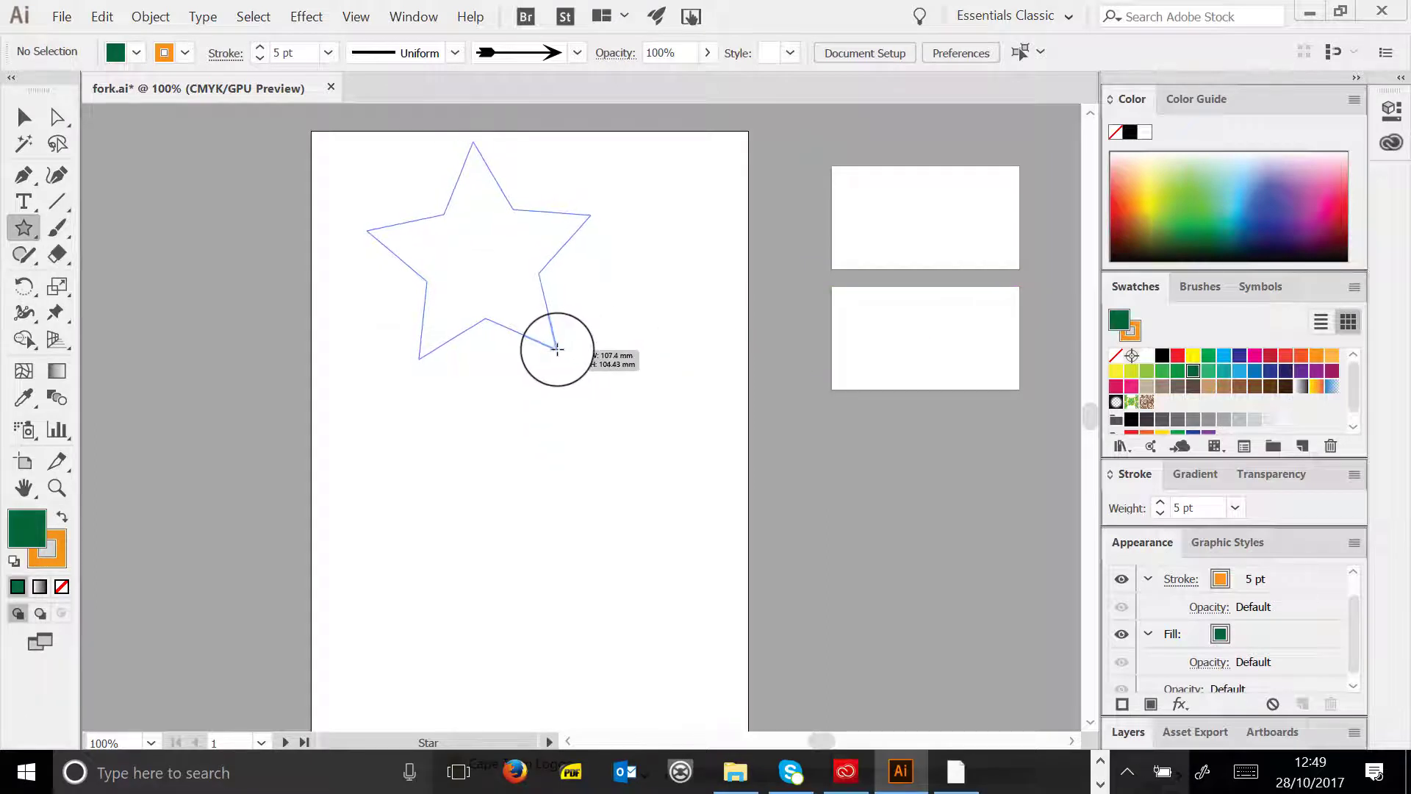
key("Up")
key("Up")
key("Up")
key("Up")
key("Up")
left_click_drag(557, 348, 657, 523)
key("Up")
key("Up")
key("Down")
key("Down")
key("Down")
key("Down")
key("Down")
key("Down")
key("Down")
key("Down")
key("Down")
key("Up")
key("Up")
key("Up")
key("Up")
key("Up")
key("Up")
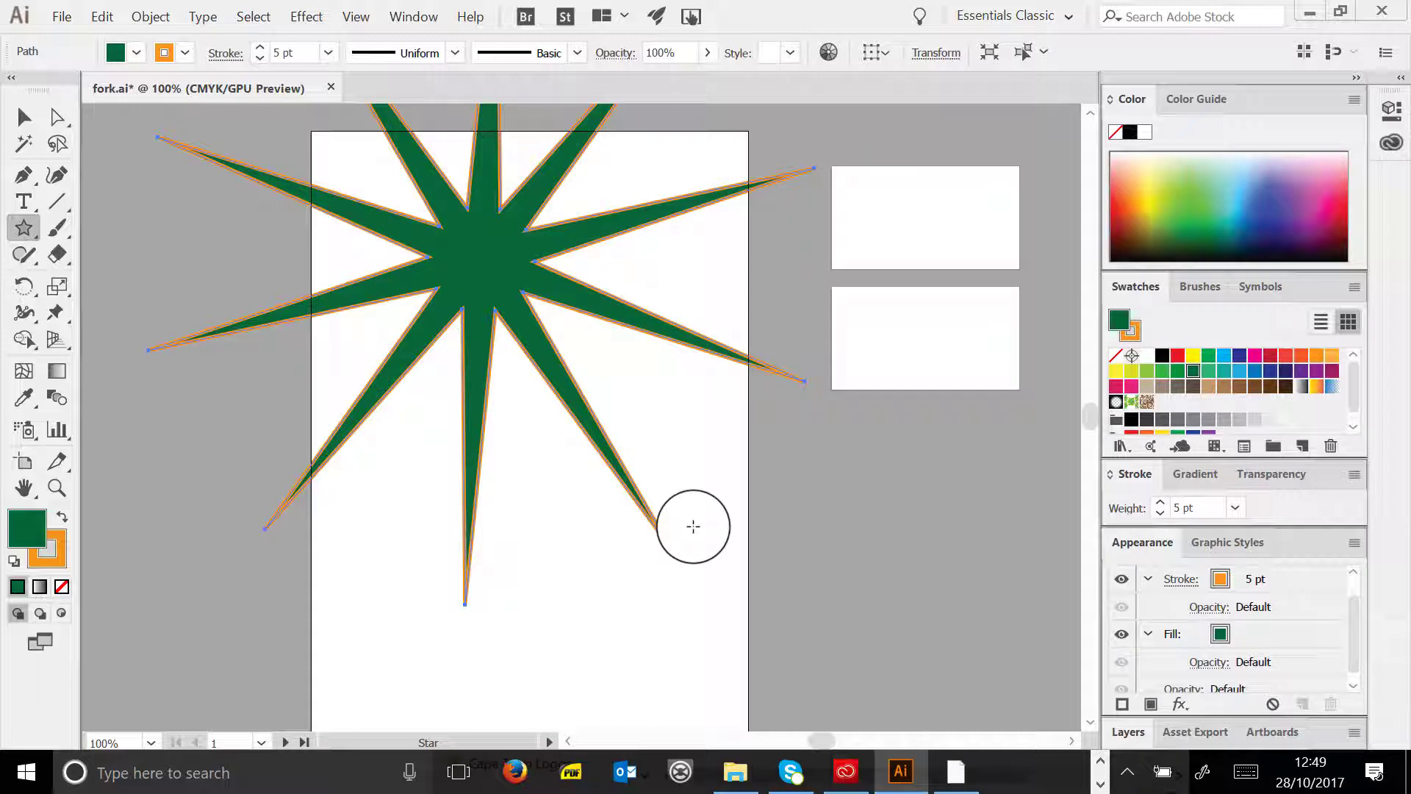
left_click(24, 116)
left_click(505, 300)
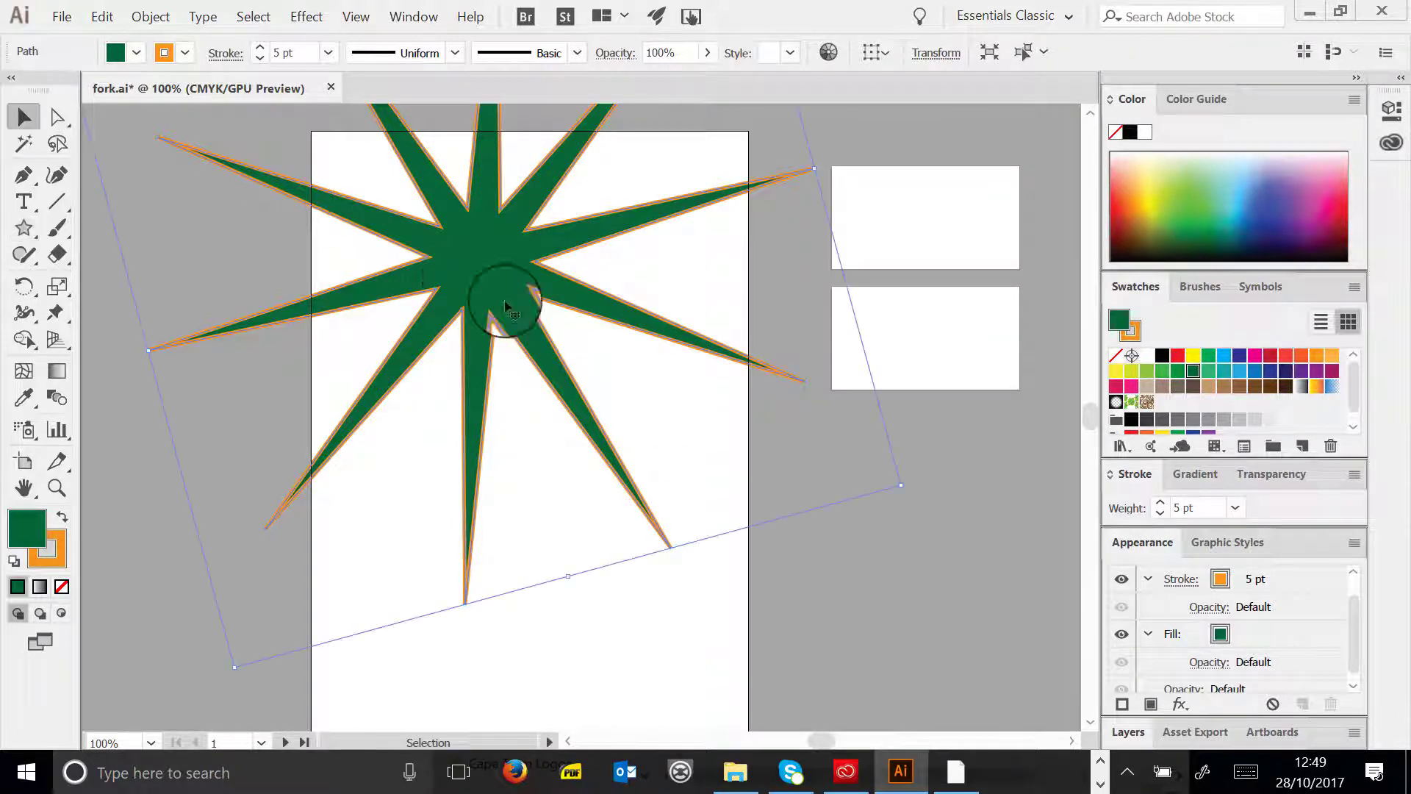
key("Delete")
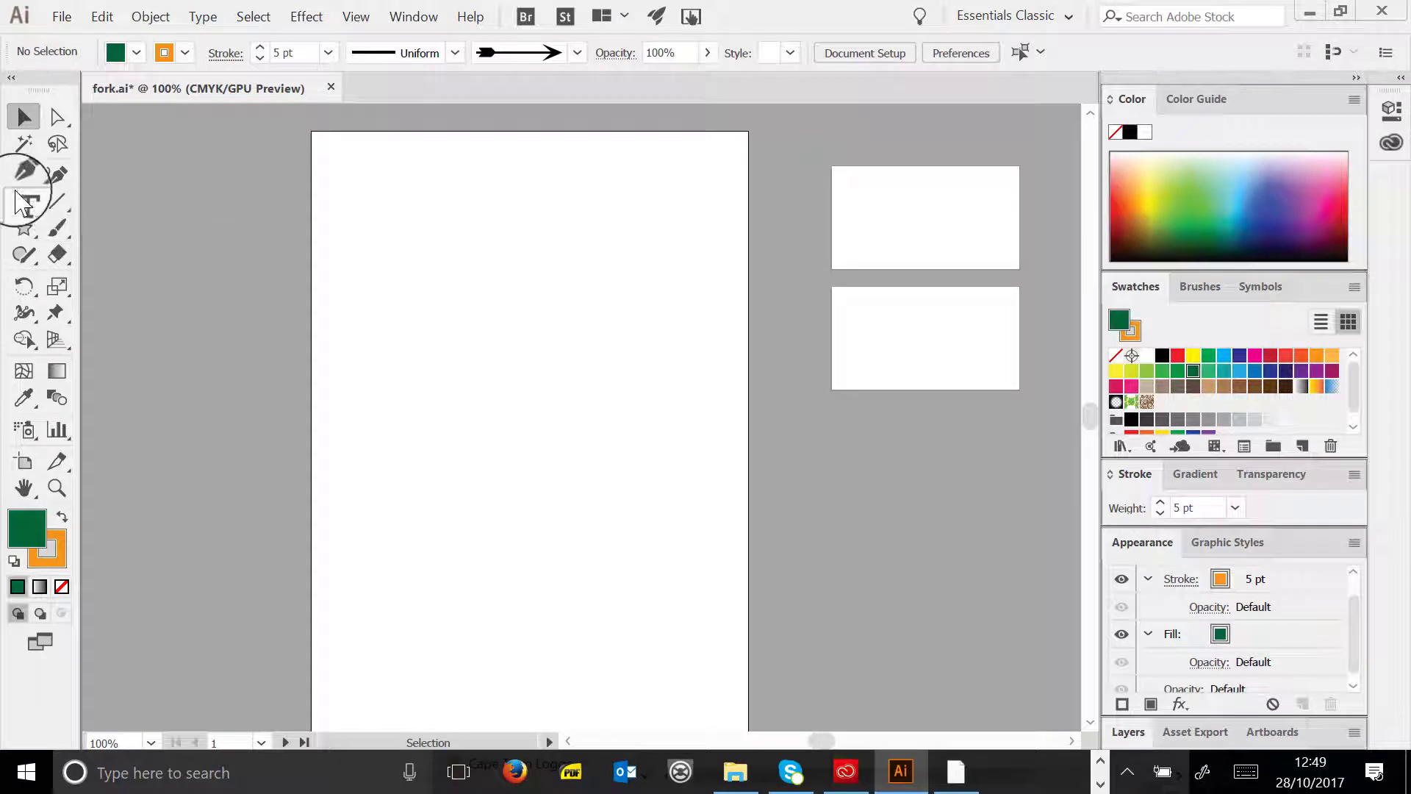
- Draw a diagonal line down the middle of the large artboard and set its stroke weight to 9 pt
left_click(65, 215)
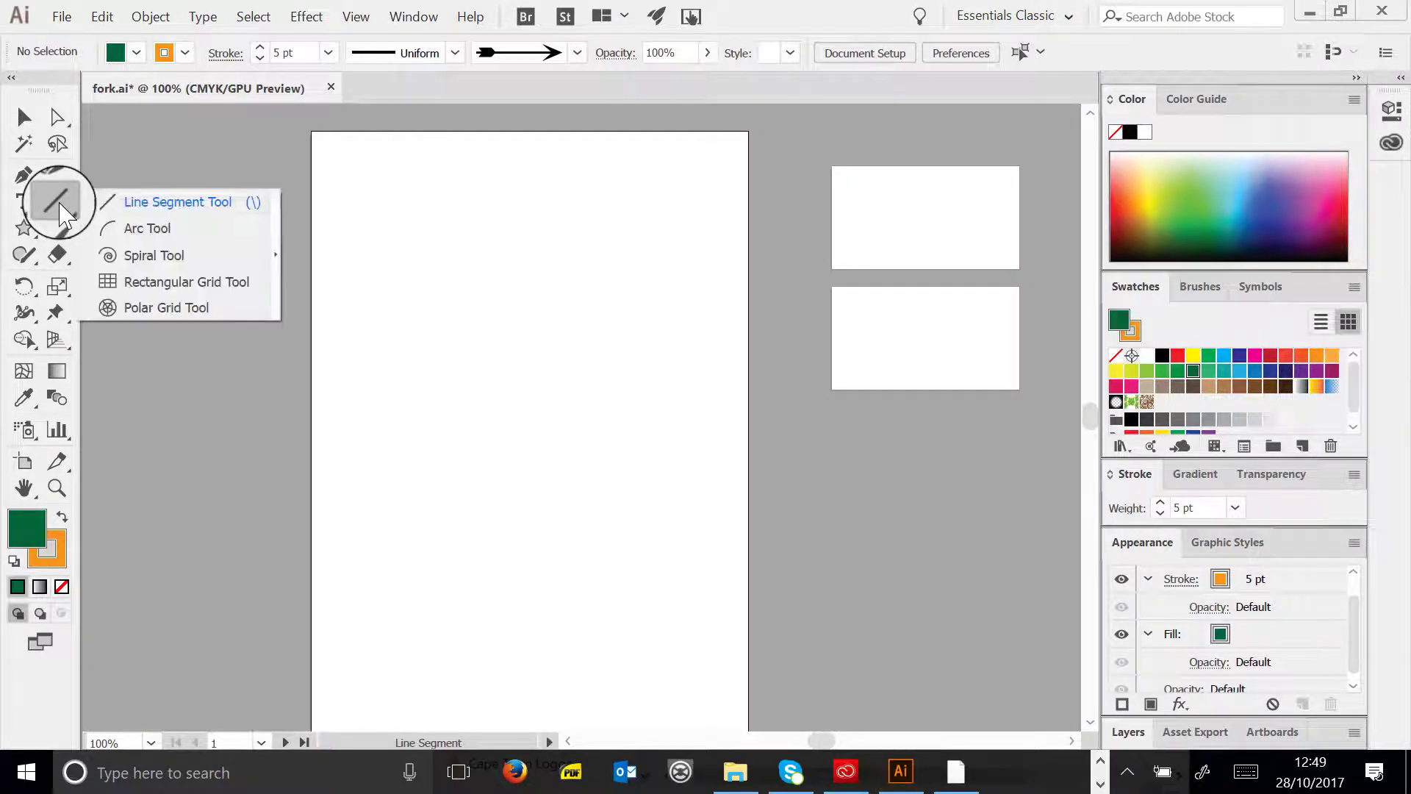
left_click(174, 204)
left_click_drag(446, 254, 621, 561)
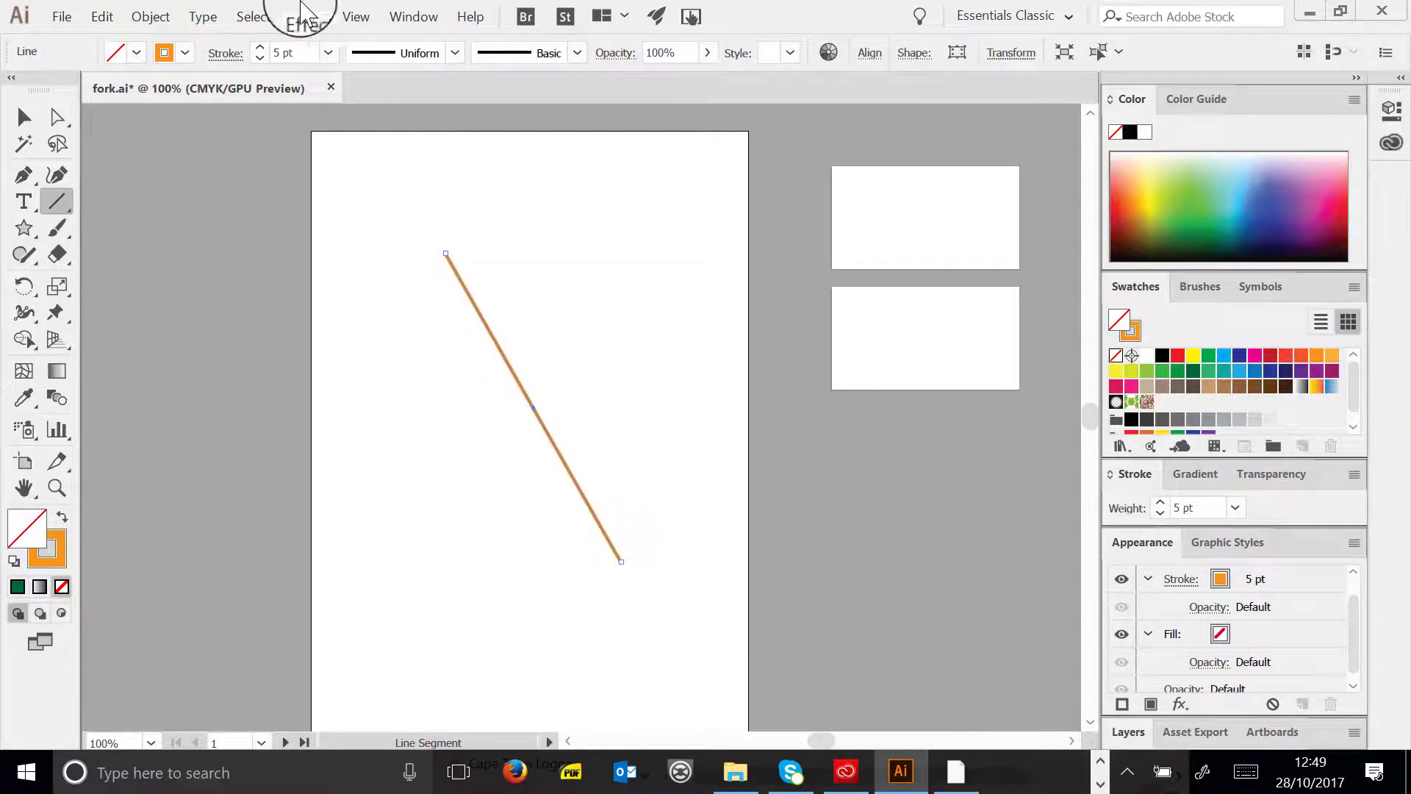
left_click(328, 53)
left_click(359, 343)
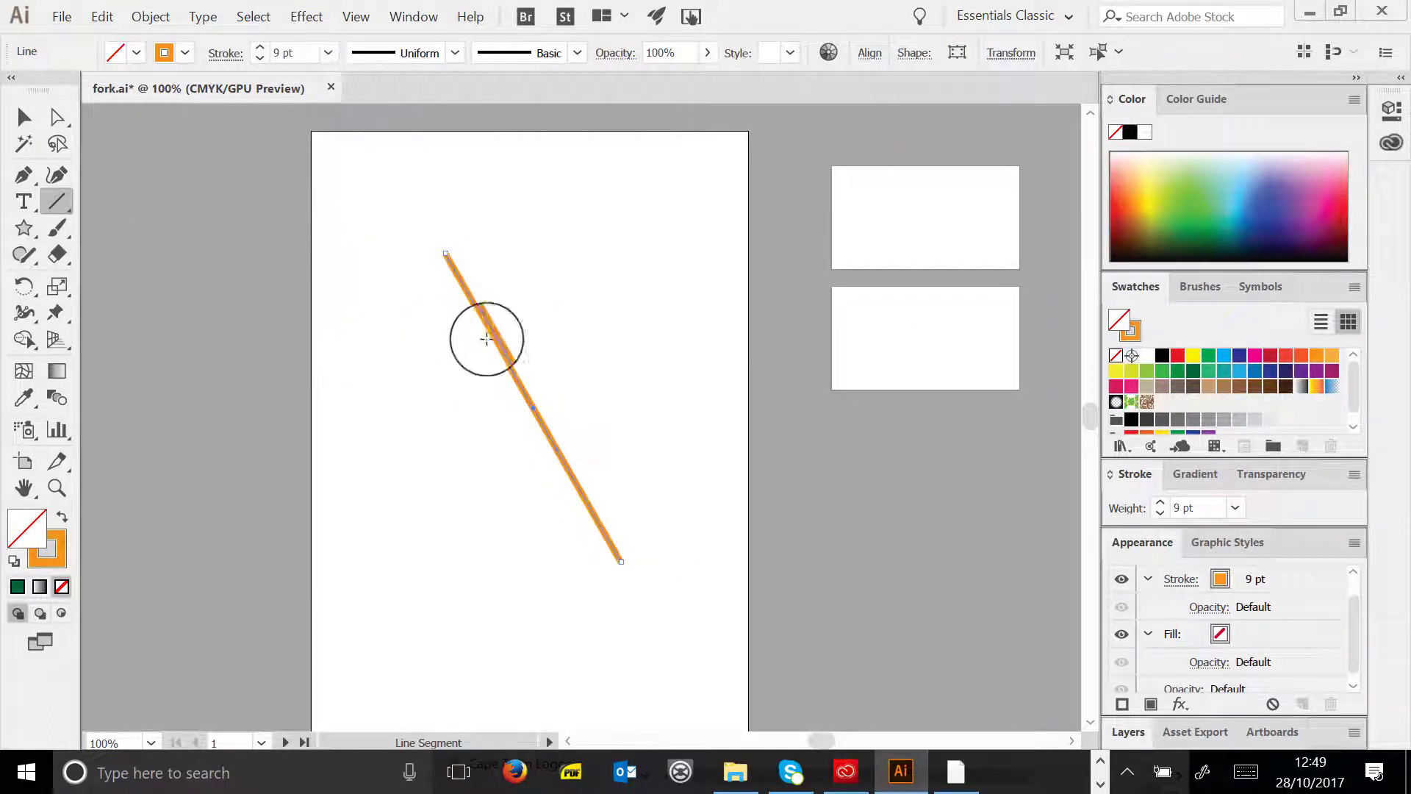
- Try the Divider brush and the Arrow 2.03 brush at 12 pt on the diagonal line, and delete the line
left_click(577, 52)
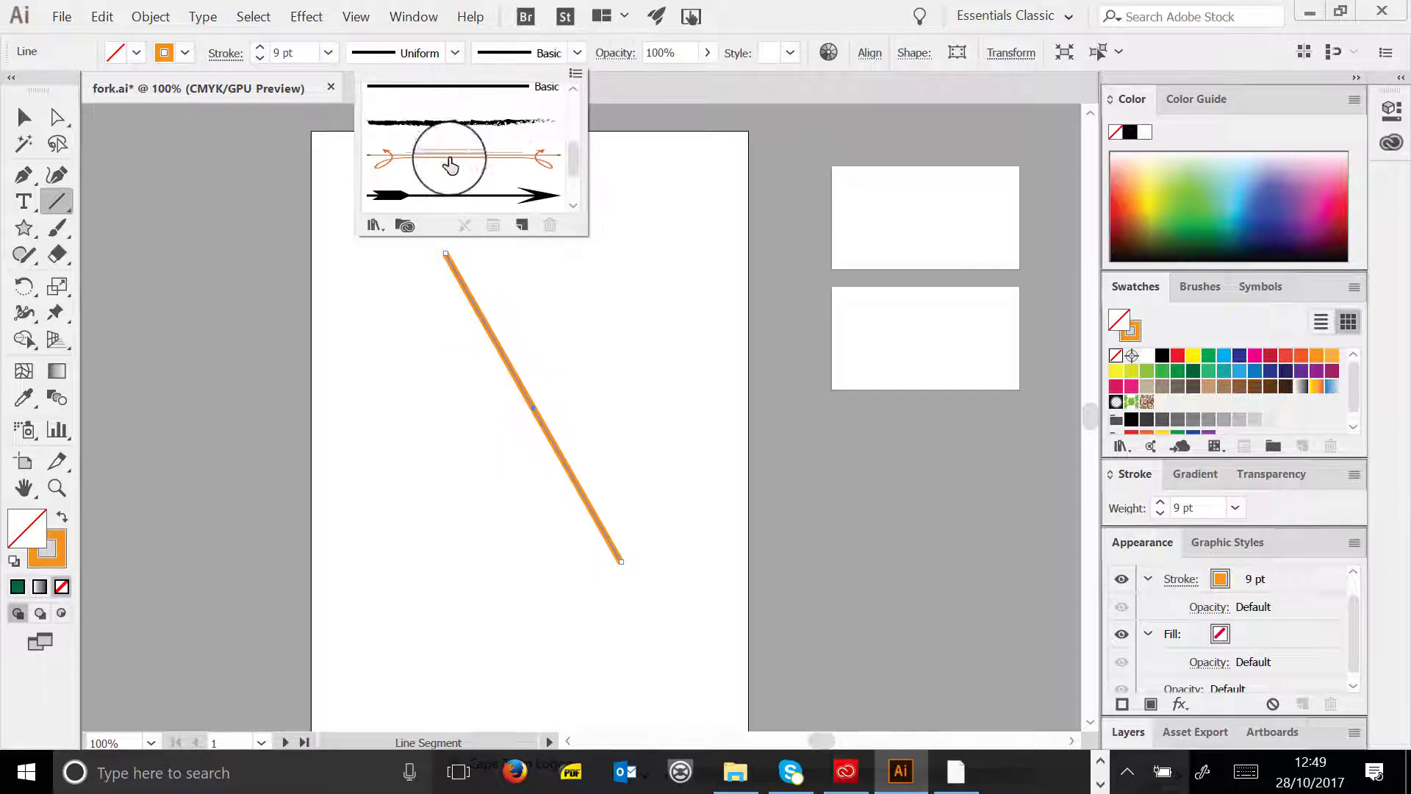
left_click(464, 157)
left_click(487, 194)
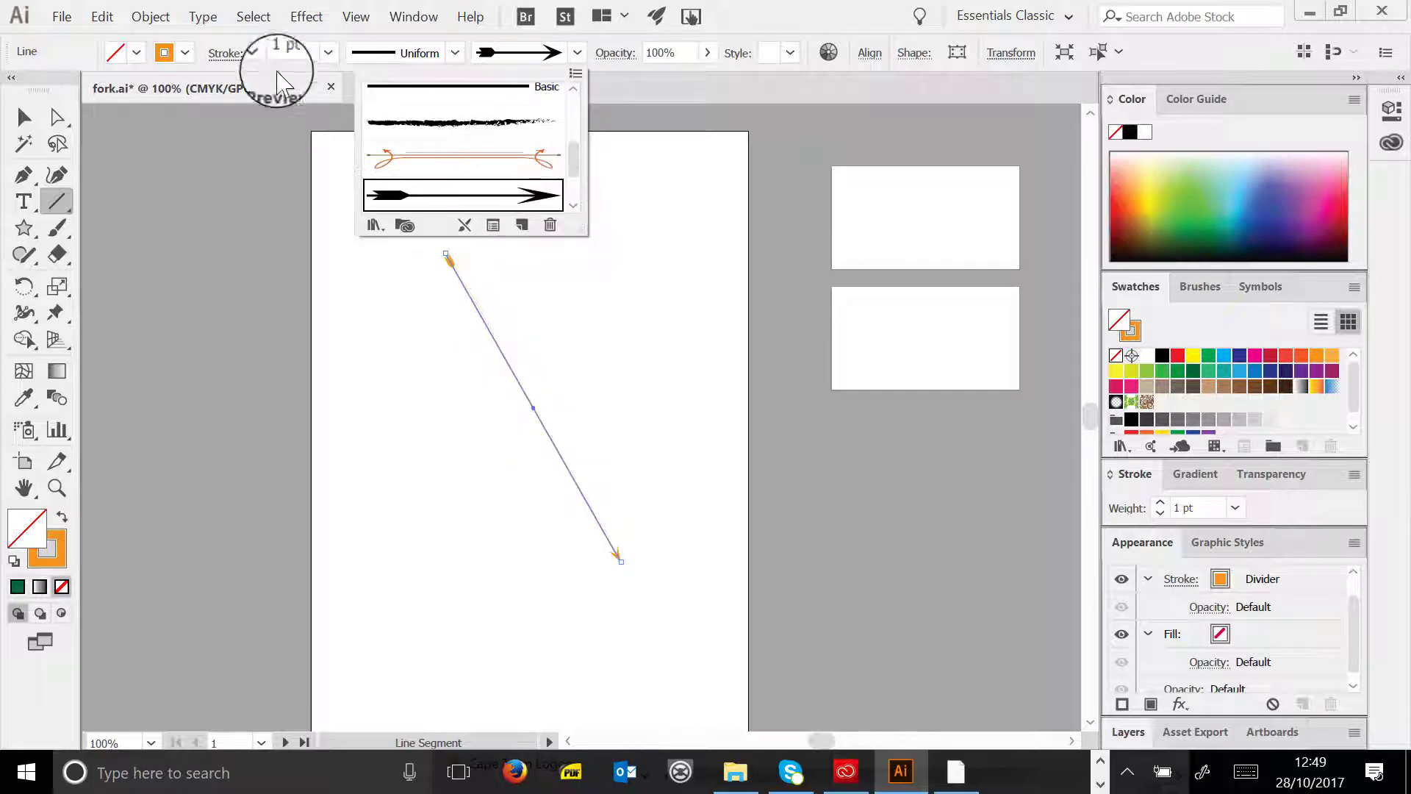
left_click(330, 53)
left_click(393, 388)
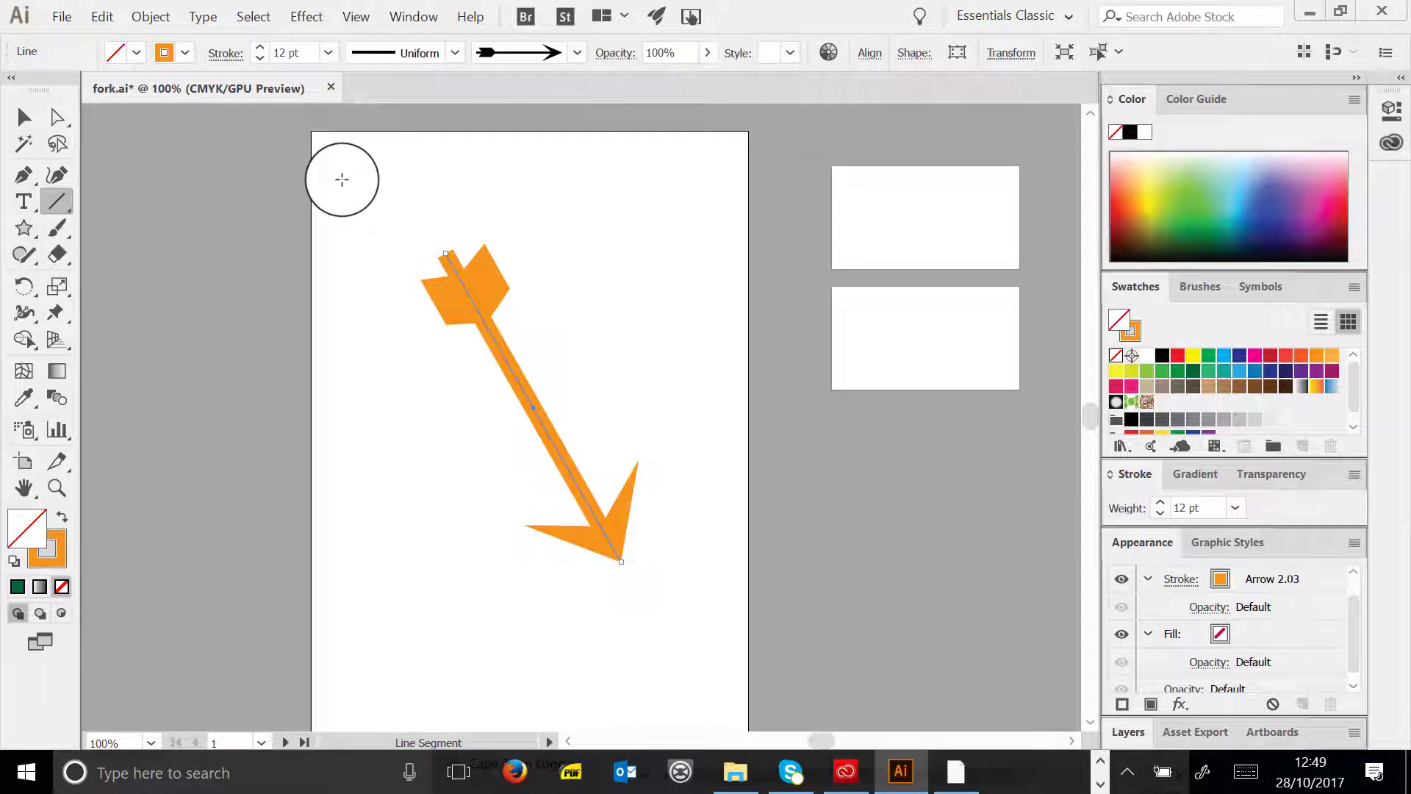
left_click(25, 117)
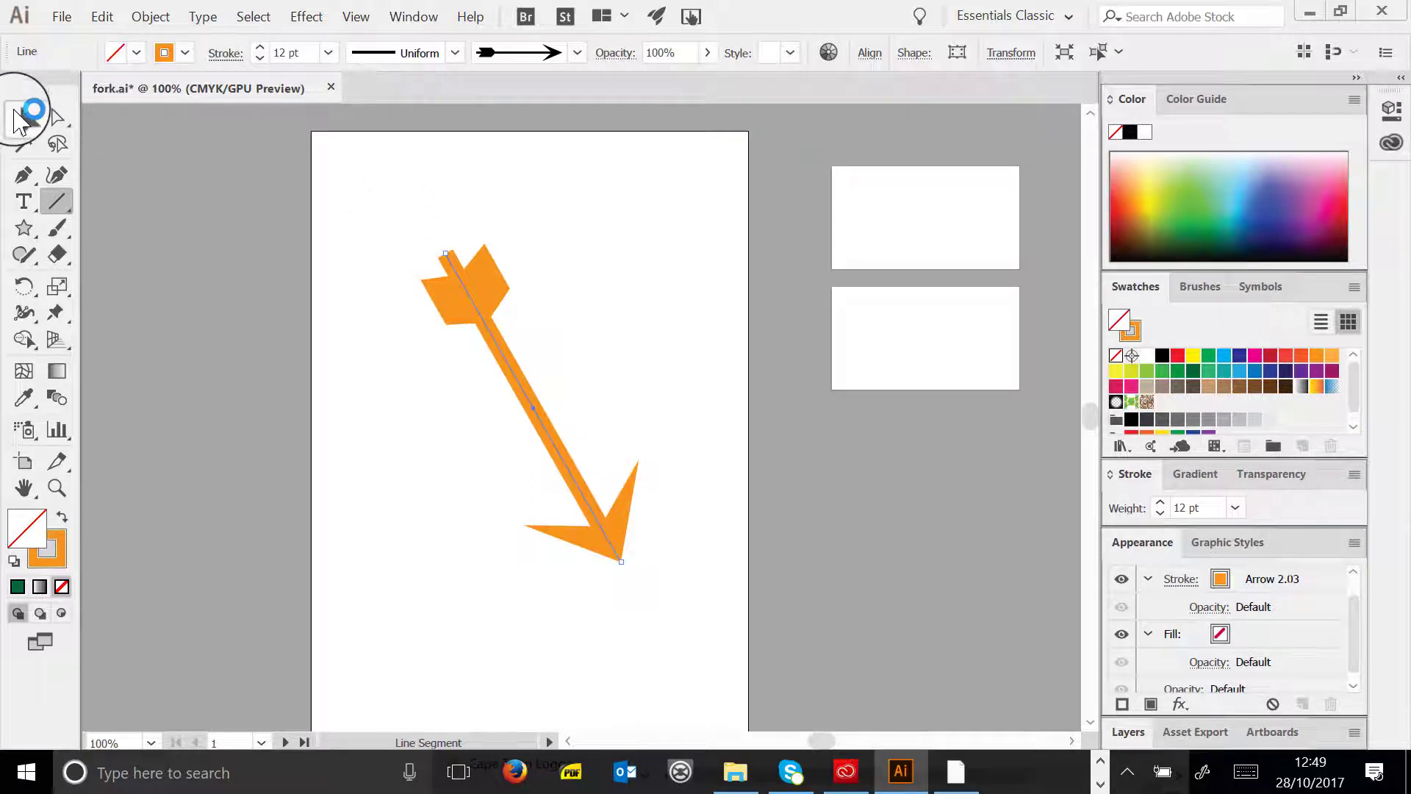
key("Delete")
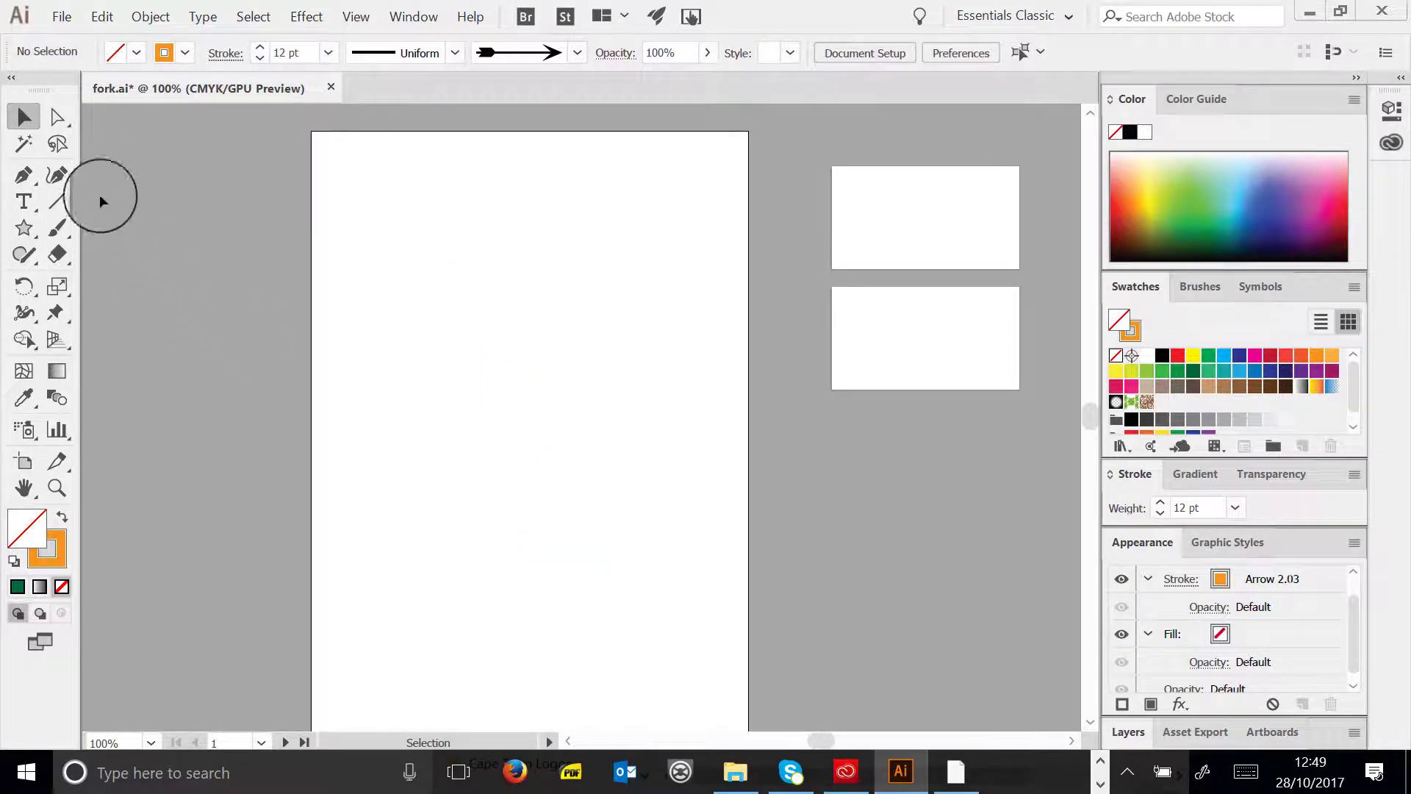
- Try drawing an arc across the upper half of the large artboard
left_click_drag(57, 201, 156, 222)
left_click_drag(384, 389, 593, 206)
key("ctrl+z")
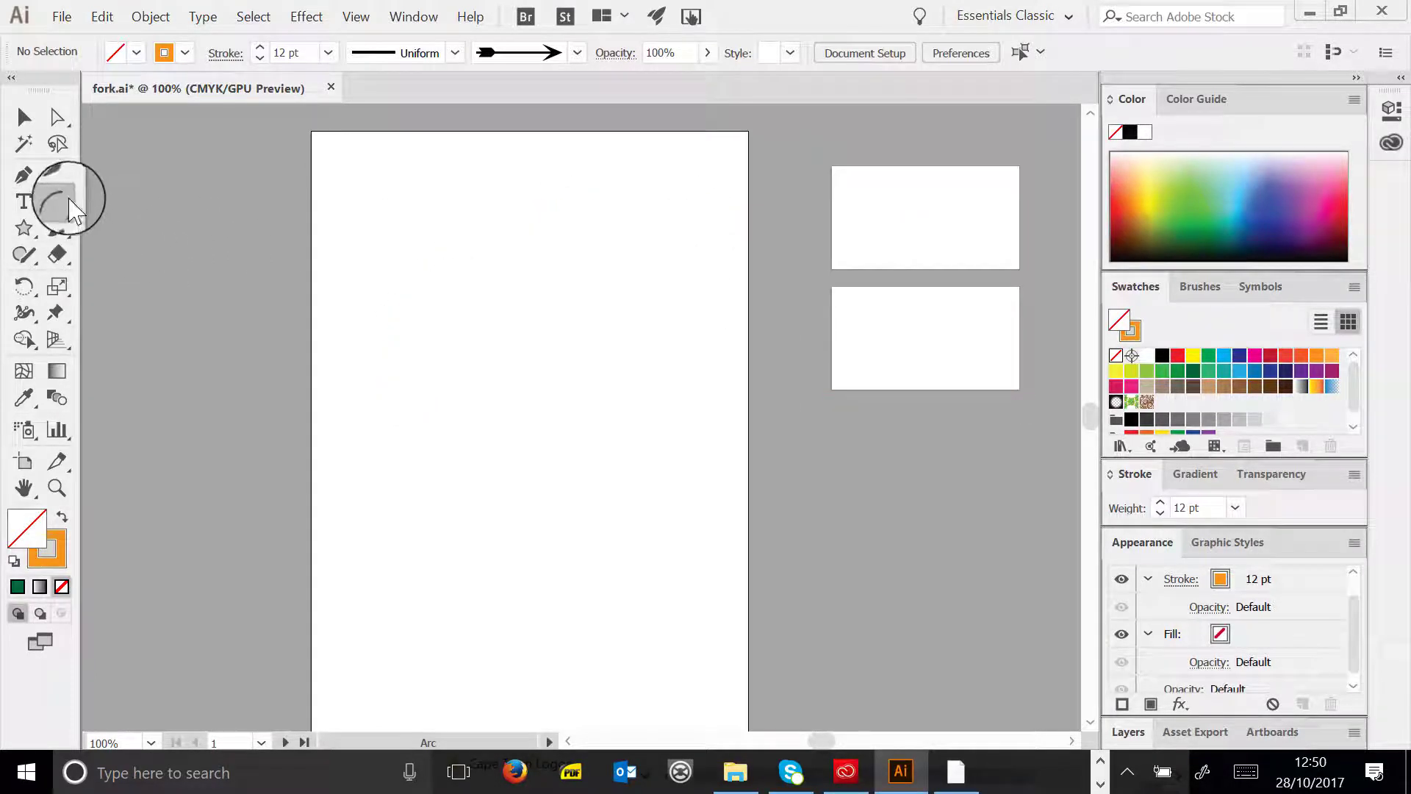
- Practise a spiral over the large artboard's upper-left edge, tightening its winding while drawing, and delete it
left_click_drag(73, 210, 147, 253)
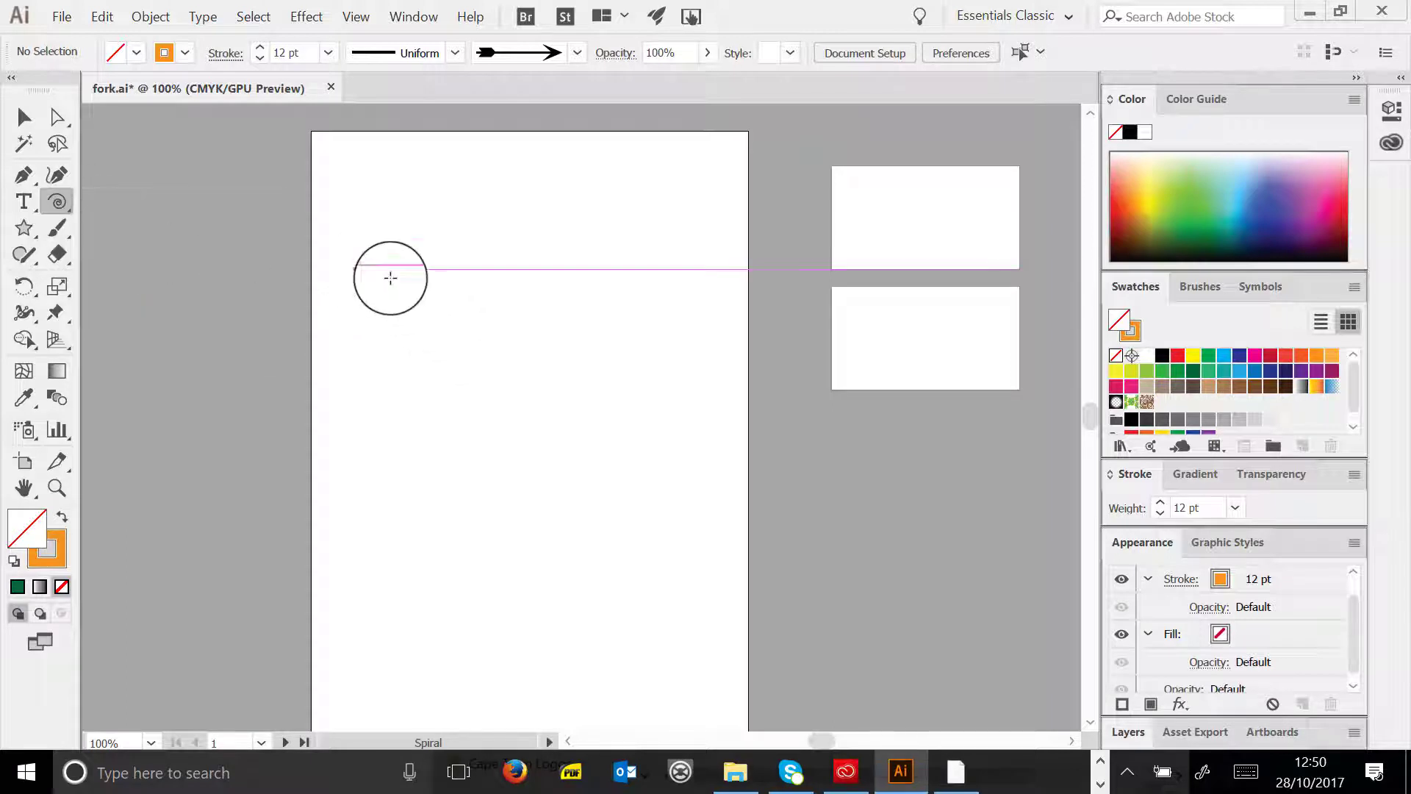
left_click_drag(390, 278, 550, 408)
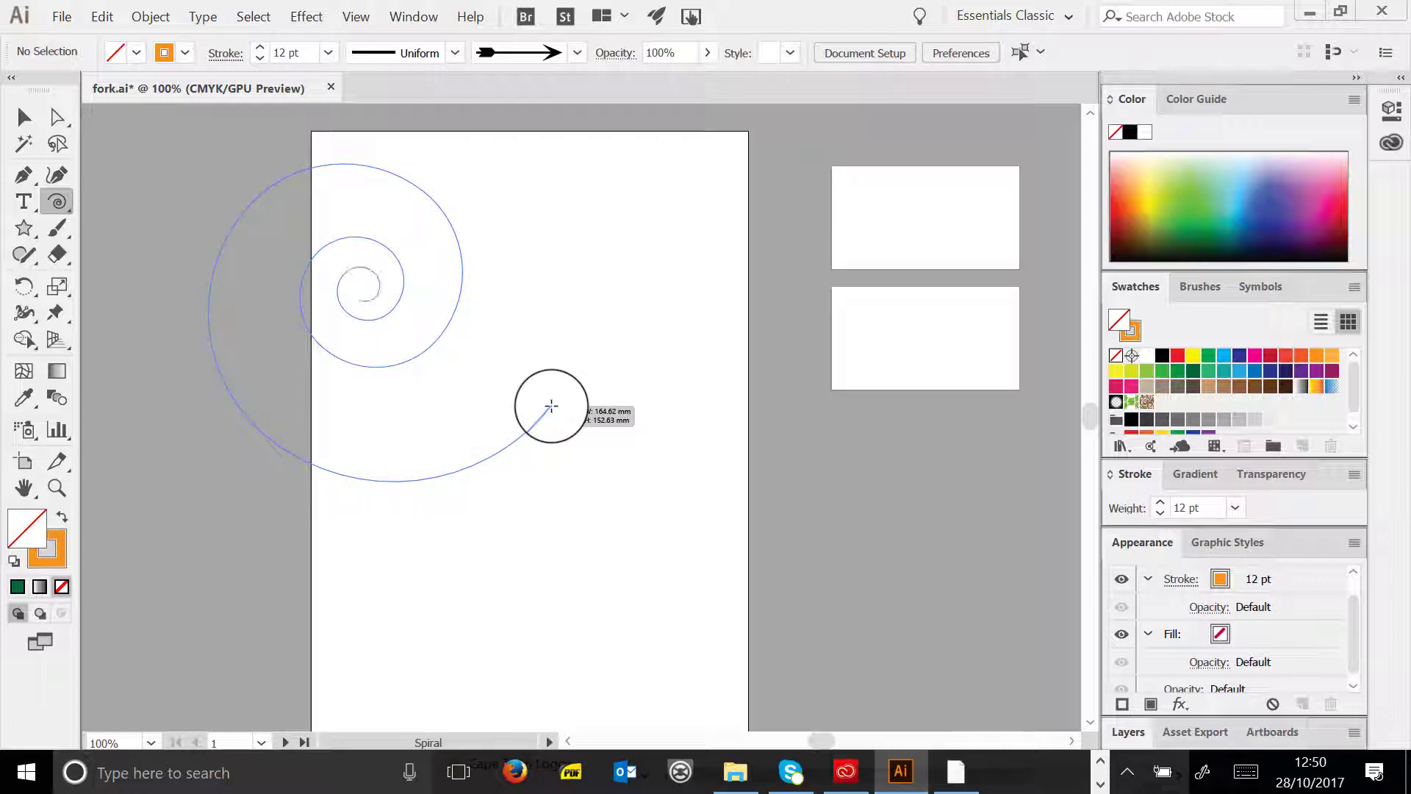
mouse_move(551, 406)
left_mouse_down()
mouse_move(536, 412)
mouse_move(548, 430)
mouse_move(520, 394)
mouse_move(548, 426)
mouse_move(535, 390)
left_mouse_up()
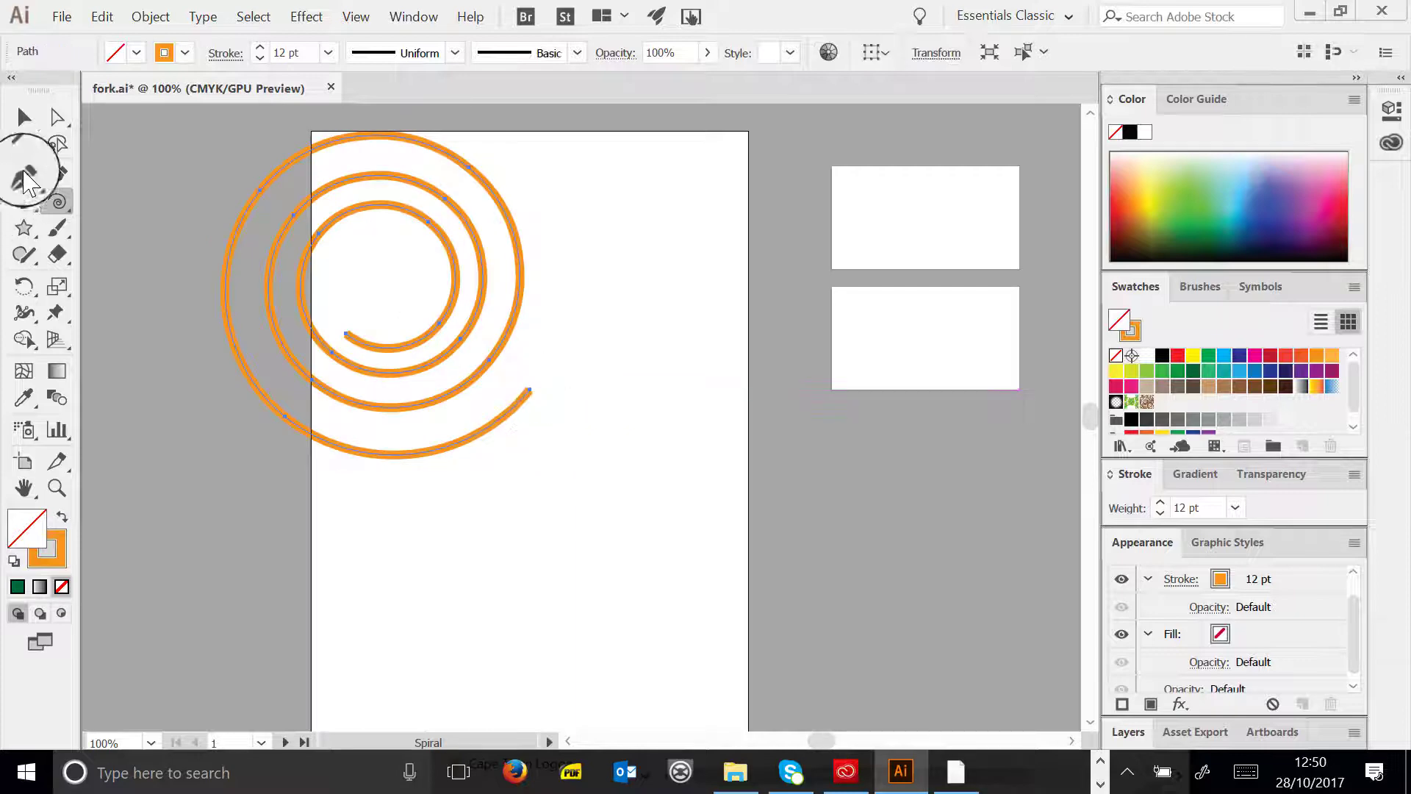
left_click(24, 116)
key("Delete")
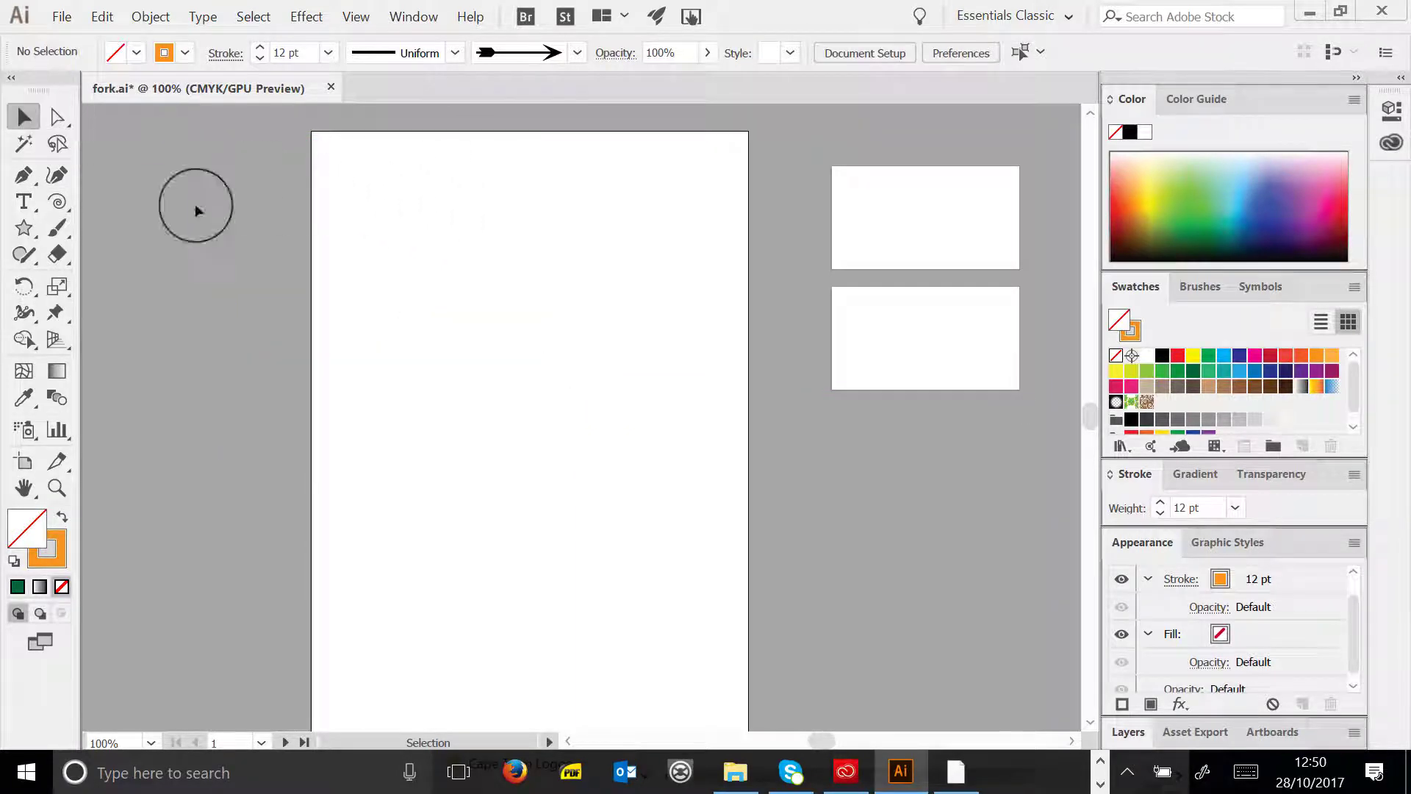
- Practise a rectangular grid, varying its divisions and ending with four rows and eight columns, and delete it
left_click_drag(55, 199, 189, 280)
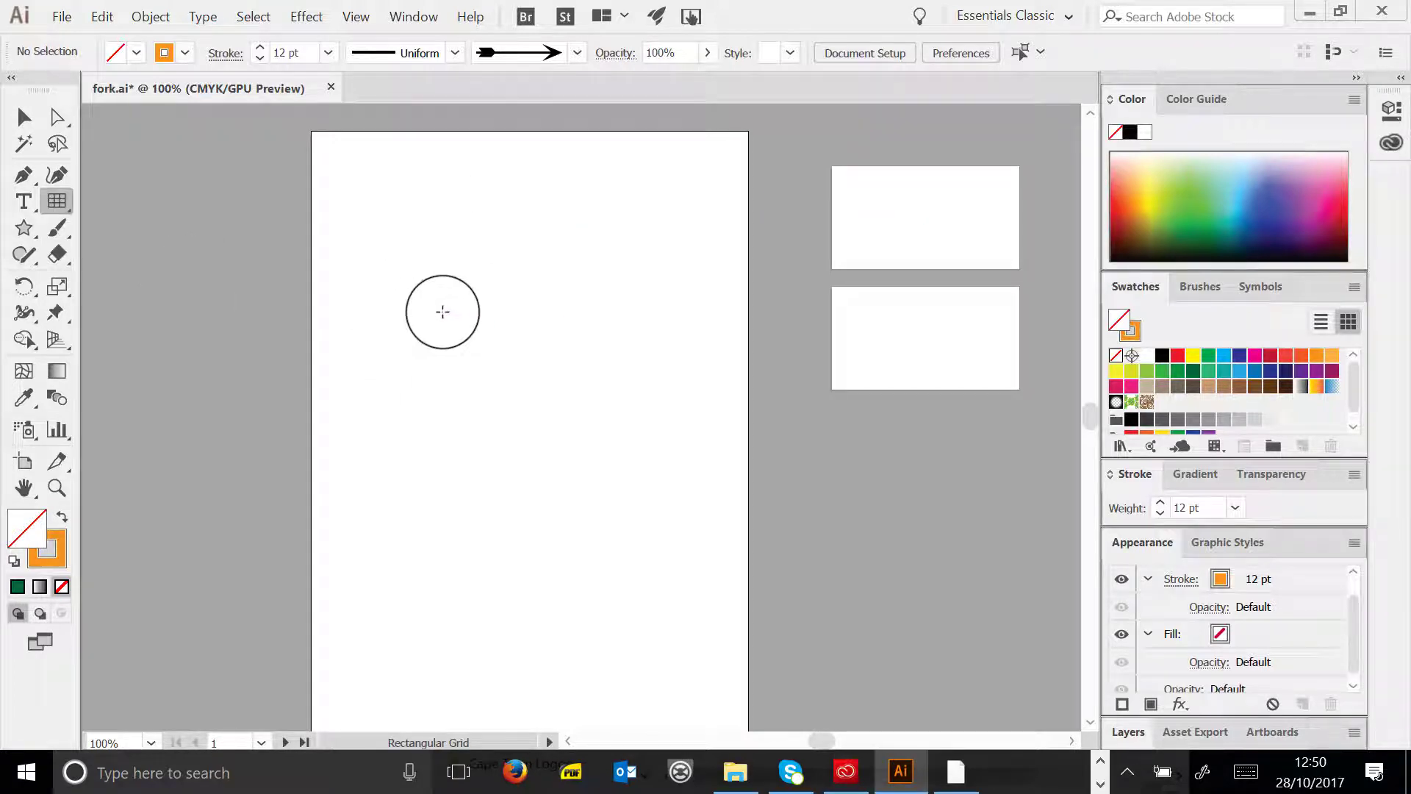
mouse_move(500, 491)
left_mouse_down()
mouse_move(712, 470)
mouse_move(702, 481)
mouse_move(712, 441)
mouse_move(718, 459)
mouse_move(706, 449)
left_mouse_up()
key("Up")
key("Up")
key("Up")
key("Up")
key("Up")
key("Up")
key("Up")
key("Up")
key("Up")
key("Up")
key("Right")
key("Right")
key("Right")
key("Right")
key("Right")
key("Right")
key("Right")
key("Right")
key("Right")
key("Right")
key("Right")
key("Left")
key("Left")
key("Left")
key("Left")
key("Left")
key("Left")
key("Left")
key("Left")
key("Left")
key("Down")
key("Down")
key("Down")
key("Down")
key("Down")
key("Down")
key("Down")
key("Down")
key("v")
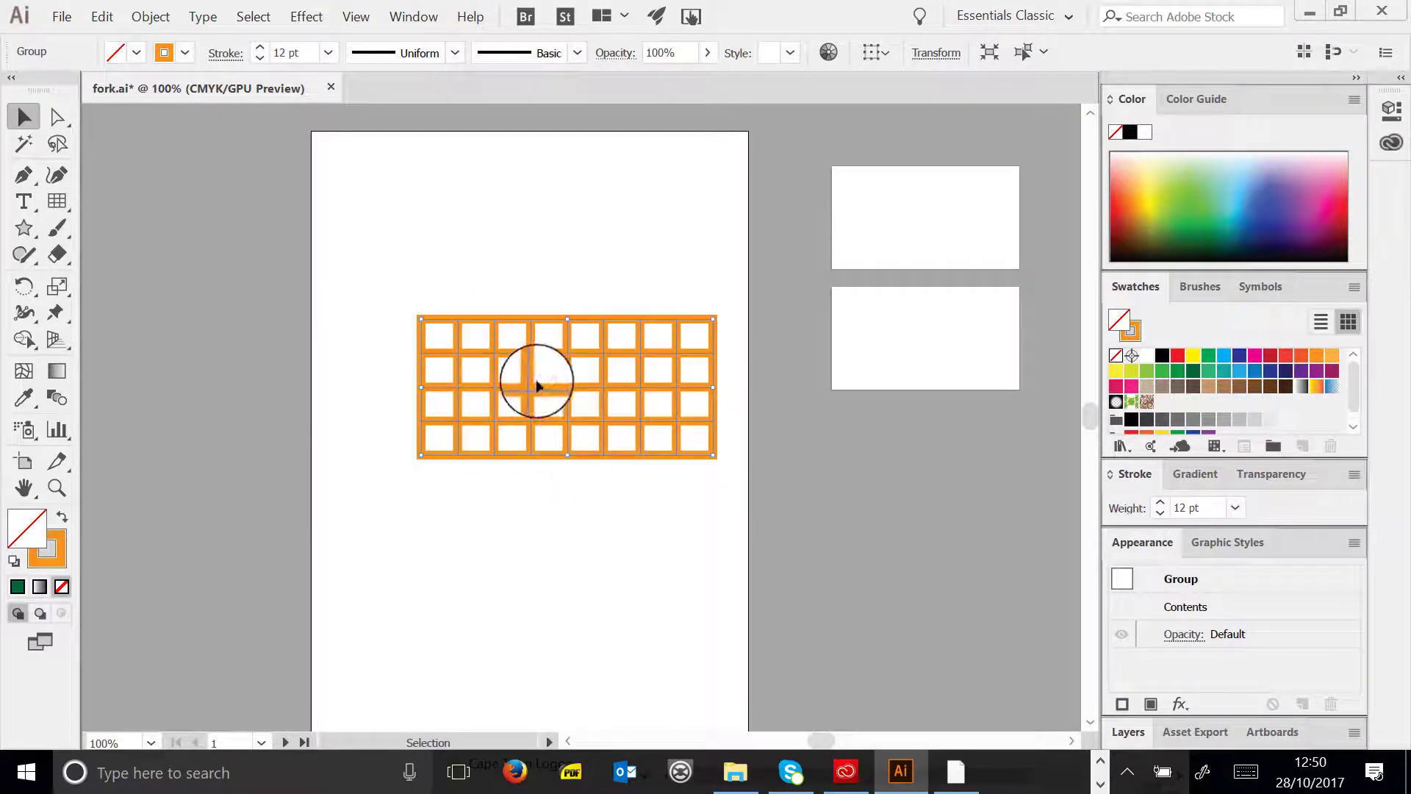
left_click_drag(539, 311, 515, 300)
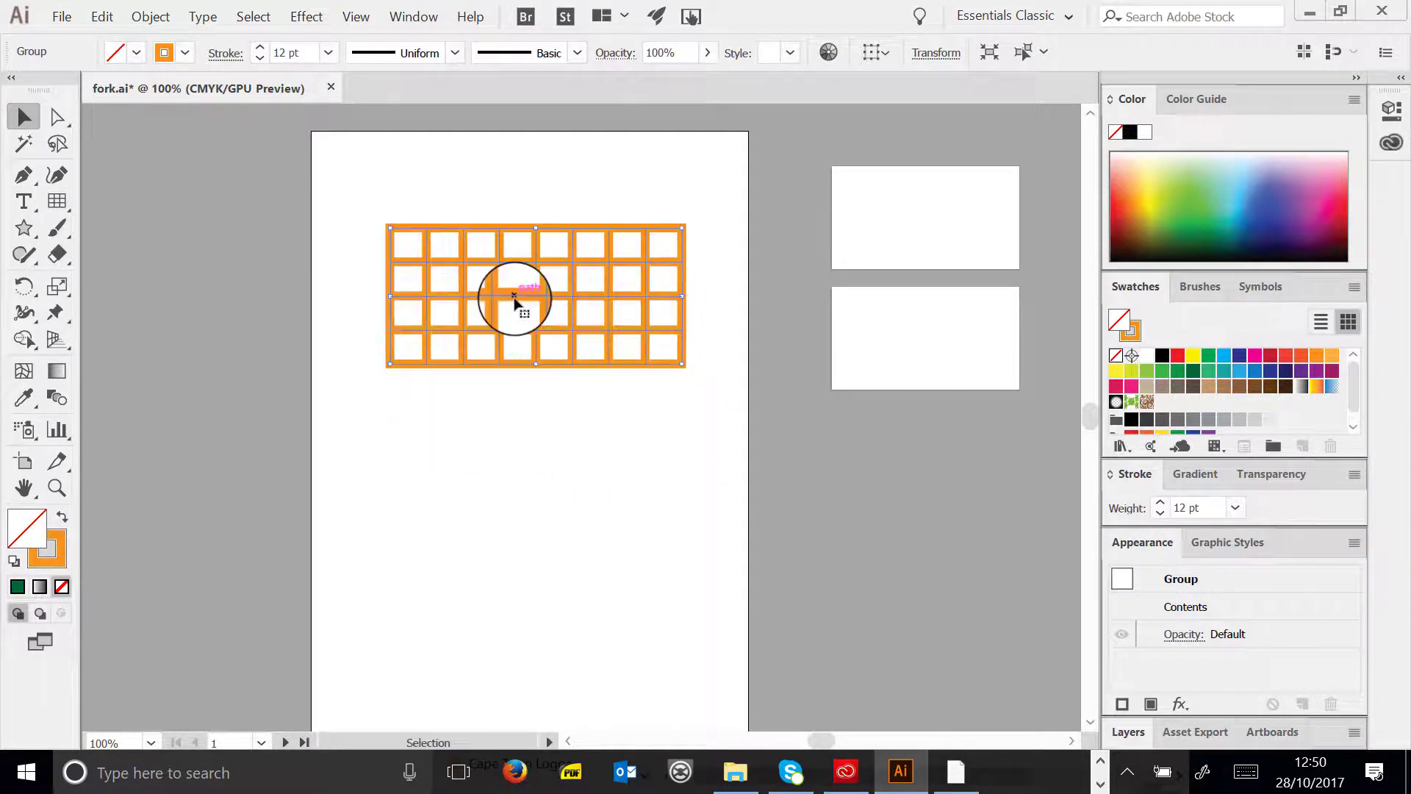
key("Delete")
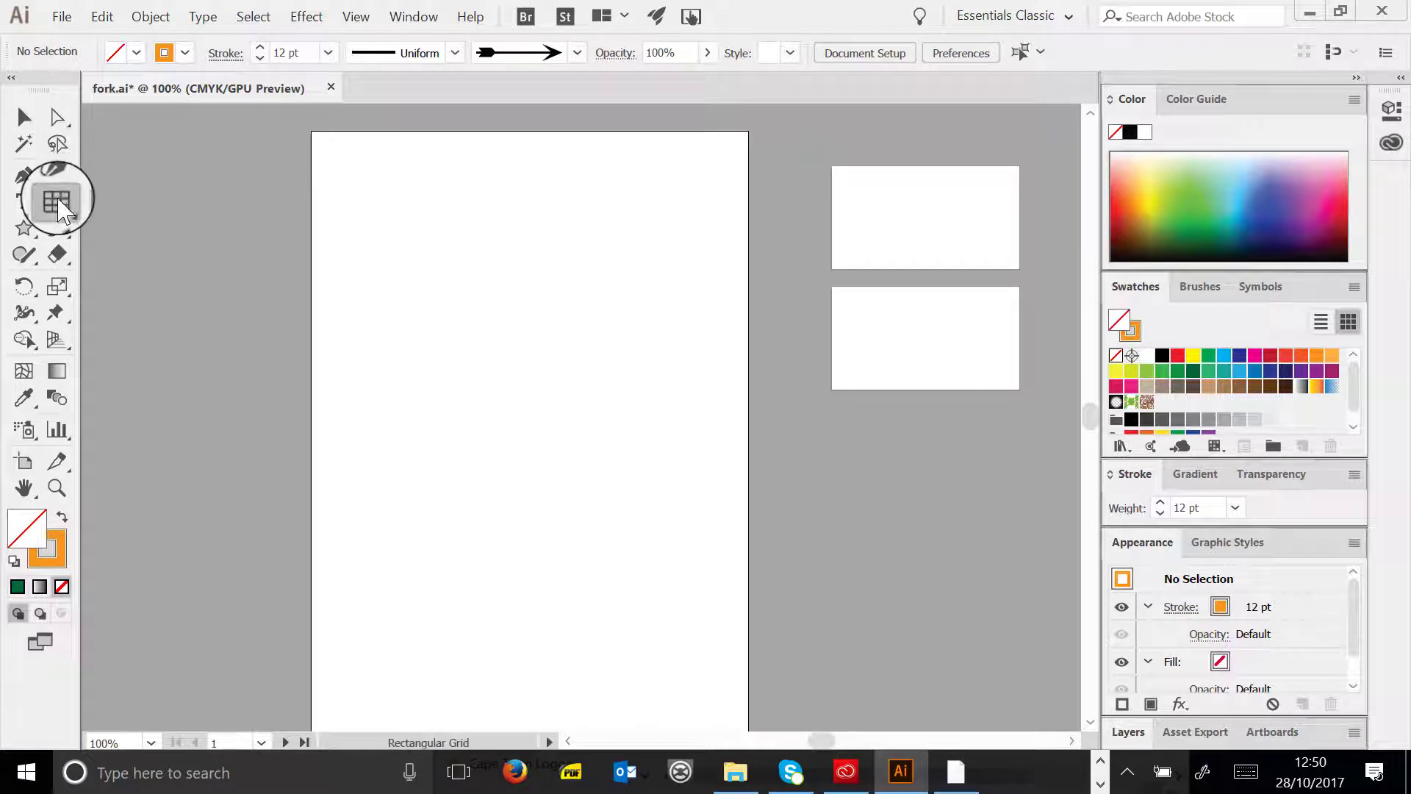
- Practise a circular polar grid, varying its concentric rings and radial dividers and ending with five radial dividers, and delete it
left_click_drag(57, 200, 195, 307)
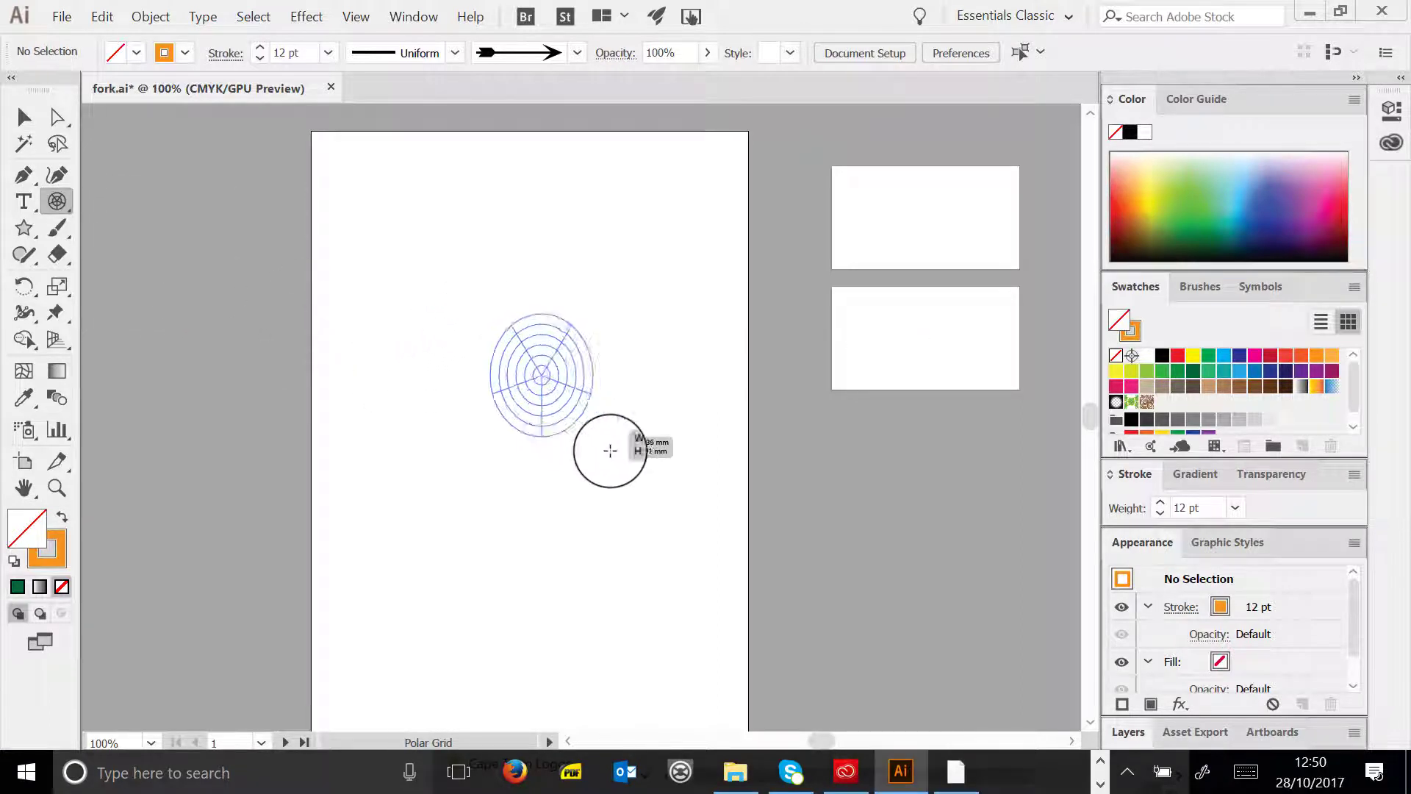
left_click_drag(610, 451, 701, 528)
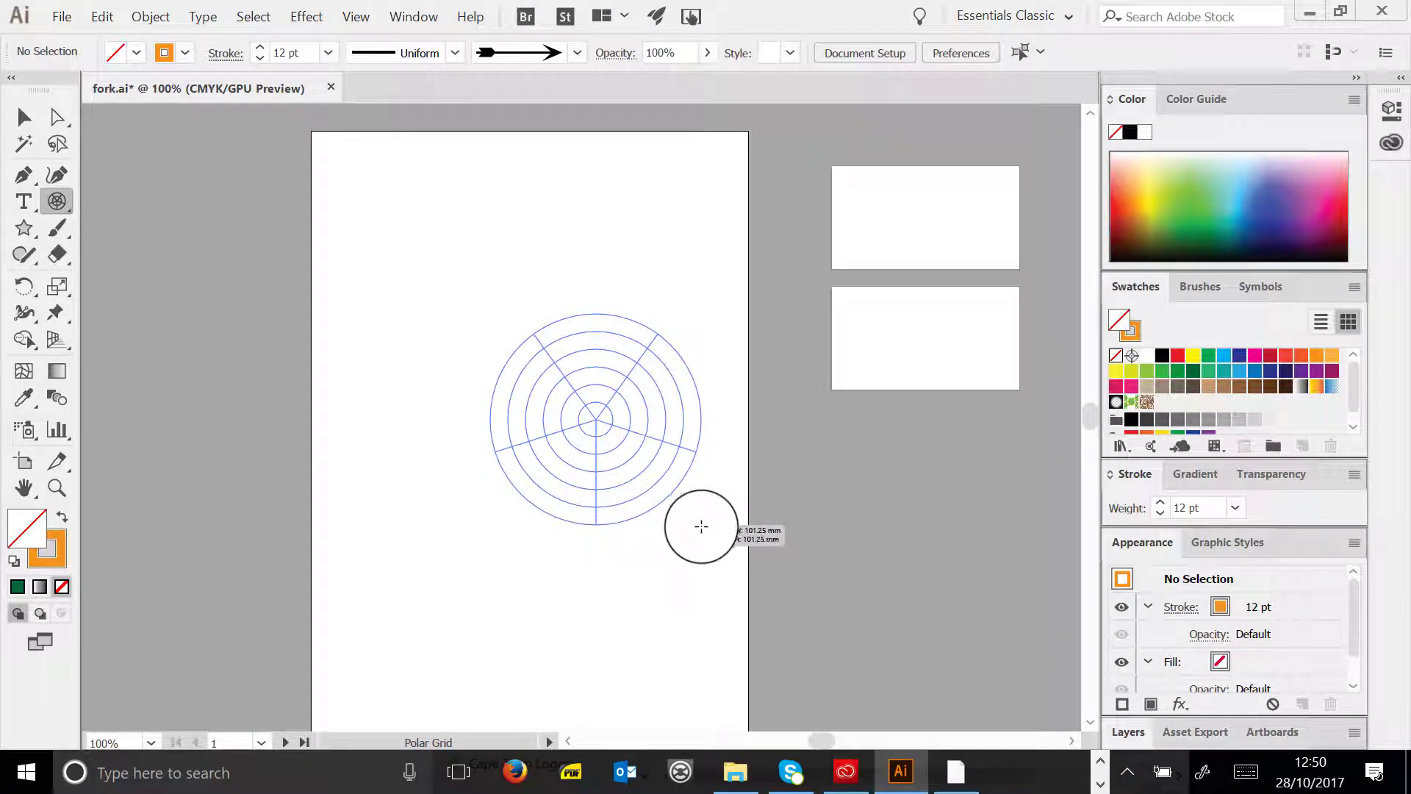
key("Up")
key("Up")
key("Up")
key("Up")
key("Up")
key("Up")
left_click_drag(701, 526, 701, 528)
key("Down")
key("Down")
key("Down")
key("Down")
key("Down")
key("Down")
key("Right")
key("Right")
key("Right")
key("Right")
key("Right")
key("Right")
key("Right")
key("Left")
key("Left")
key("Left")
key("Left")
key("Left")
key("Left")
key("Left")
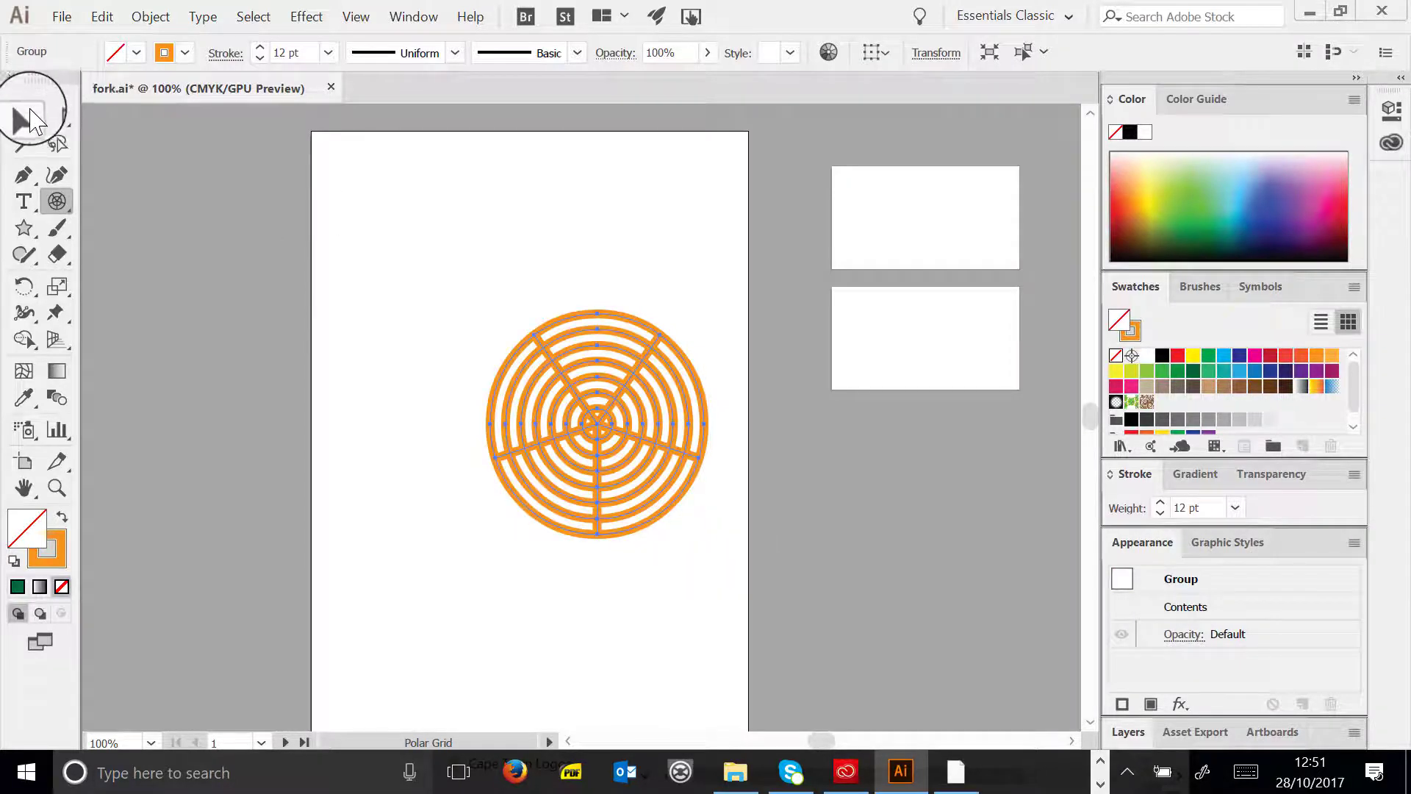
left_click(29, 119)
left_click(541, 407)
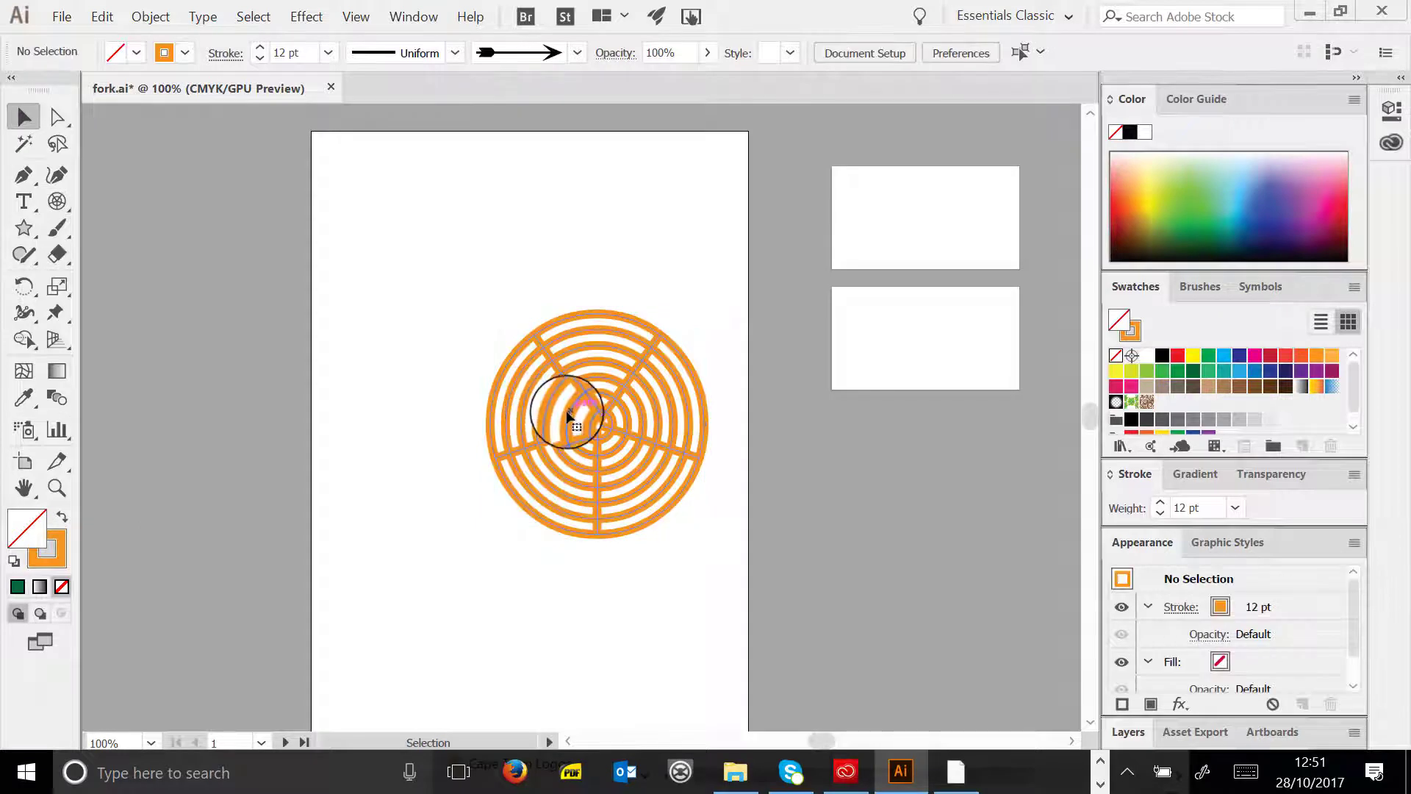
left_click(568, 416)
key("Delete")
- Draw a flare about 447 mm high, centred in the upper half of the large artboard
left_click_drag(24, 228, 111, 360)
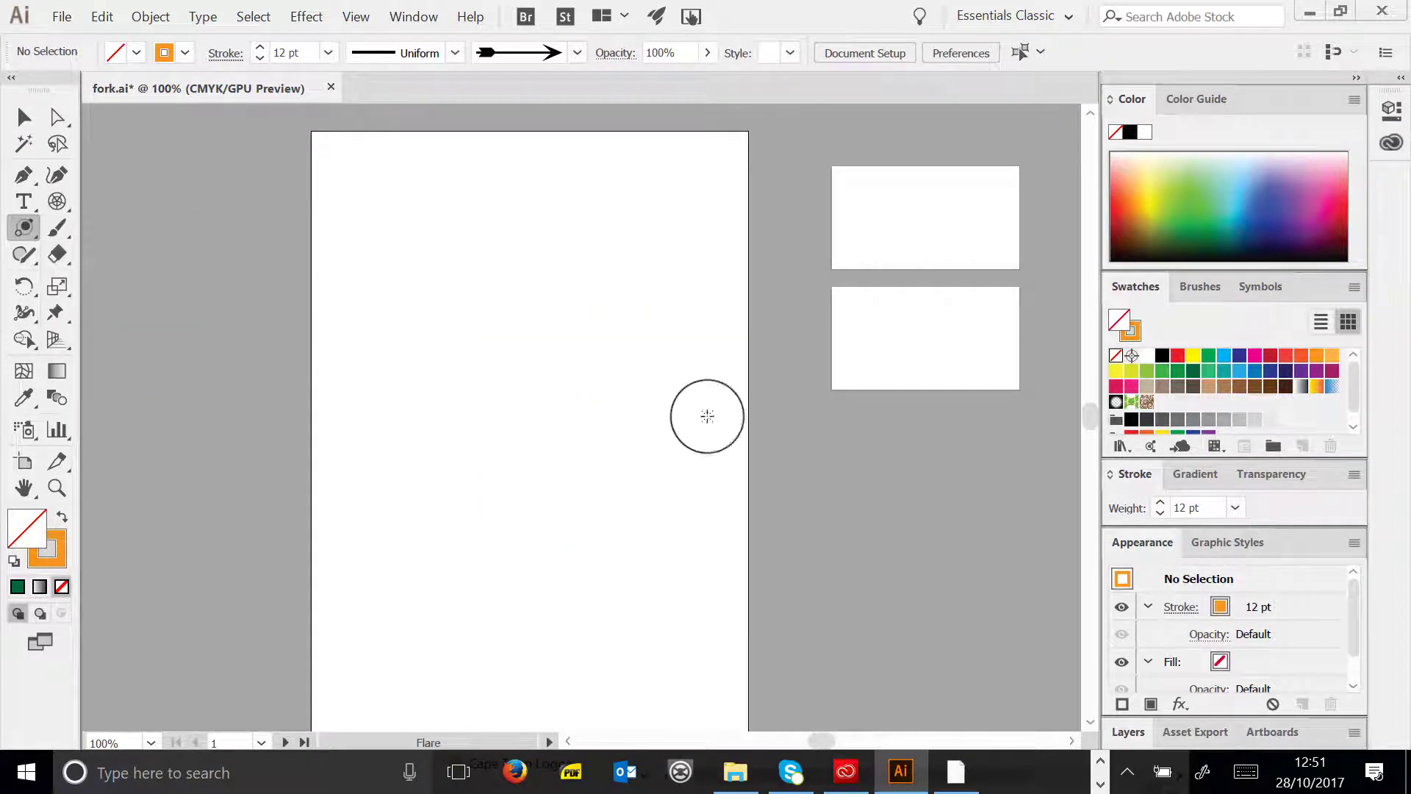
mouse_move(522, 356)
left_mouse_down()
mouse_move(529, 394)
mouse_move(785, 568)
left_mouse_up()
left_click(24, 116)
left_click(254, 202)
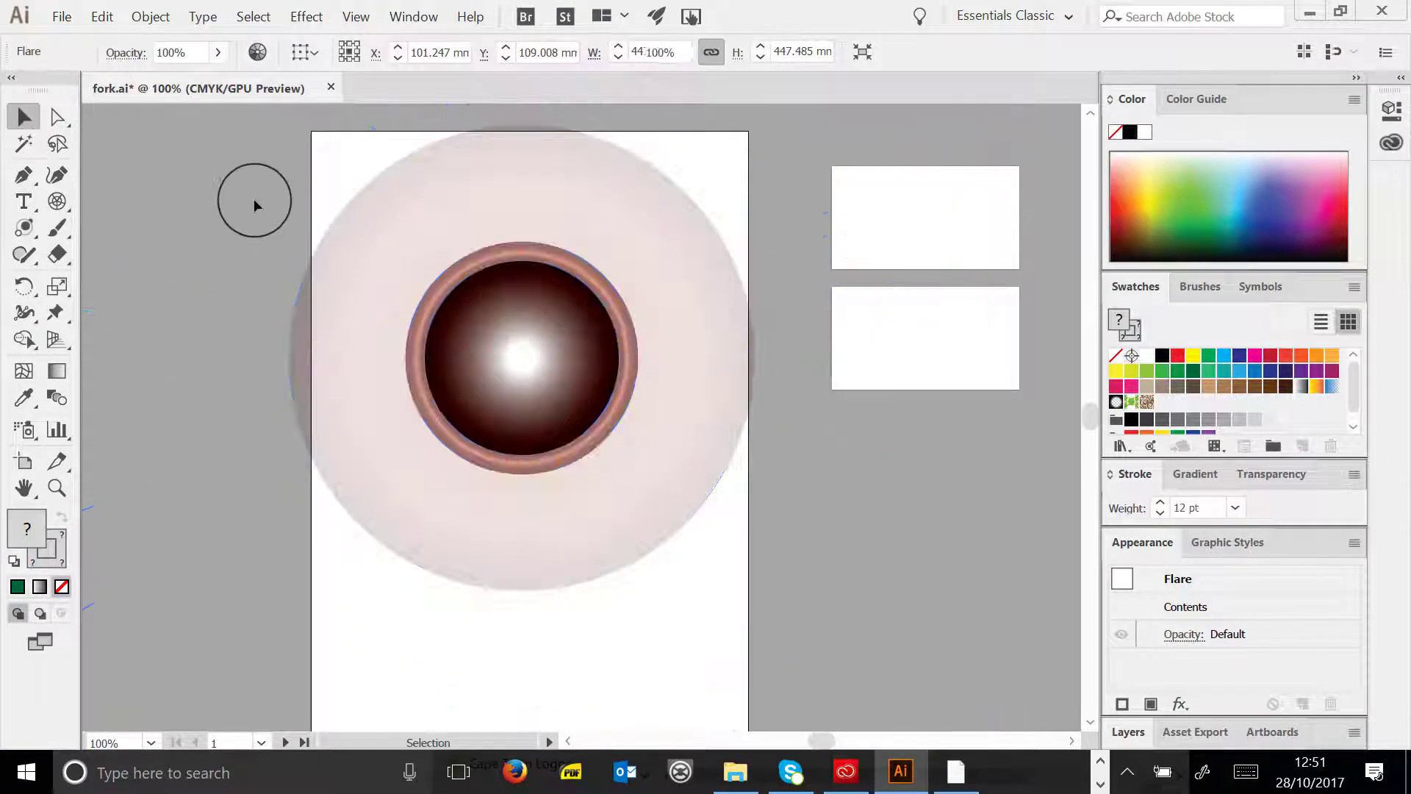
- Delete the flare and paint a winding S-shaped arrow stroke with the Paintbrush in the middle of the large artboard
left_click(599, 338)
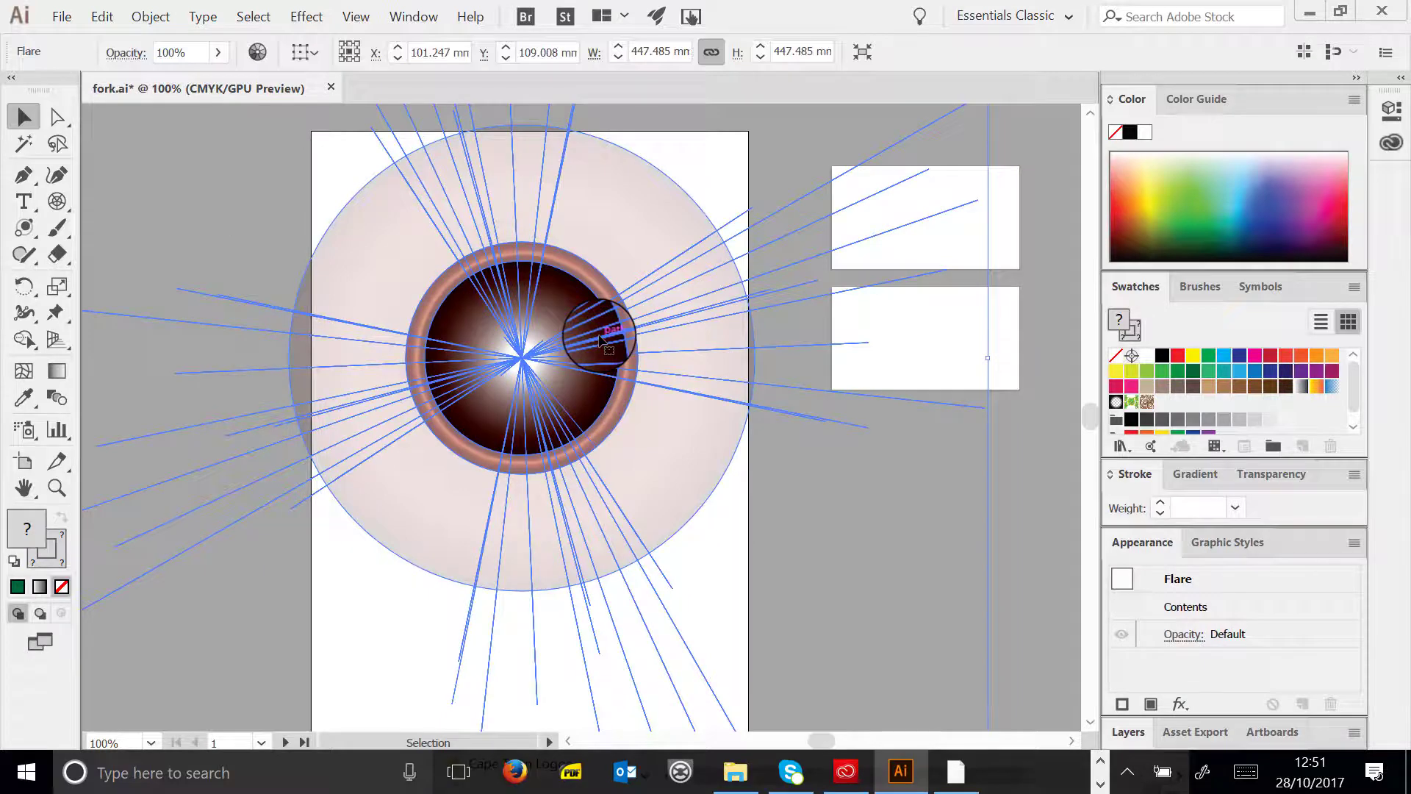
key("Delete")
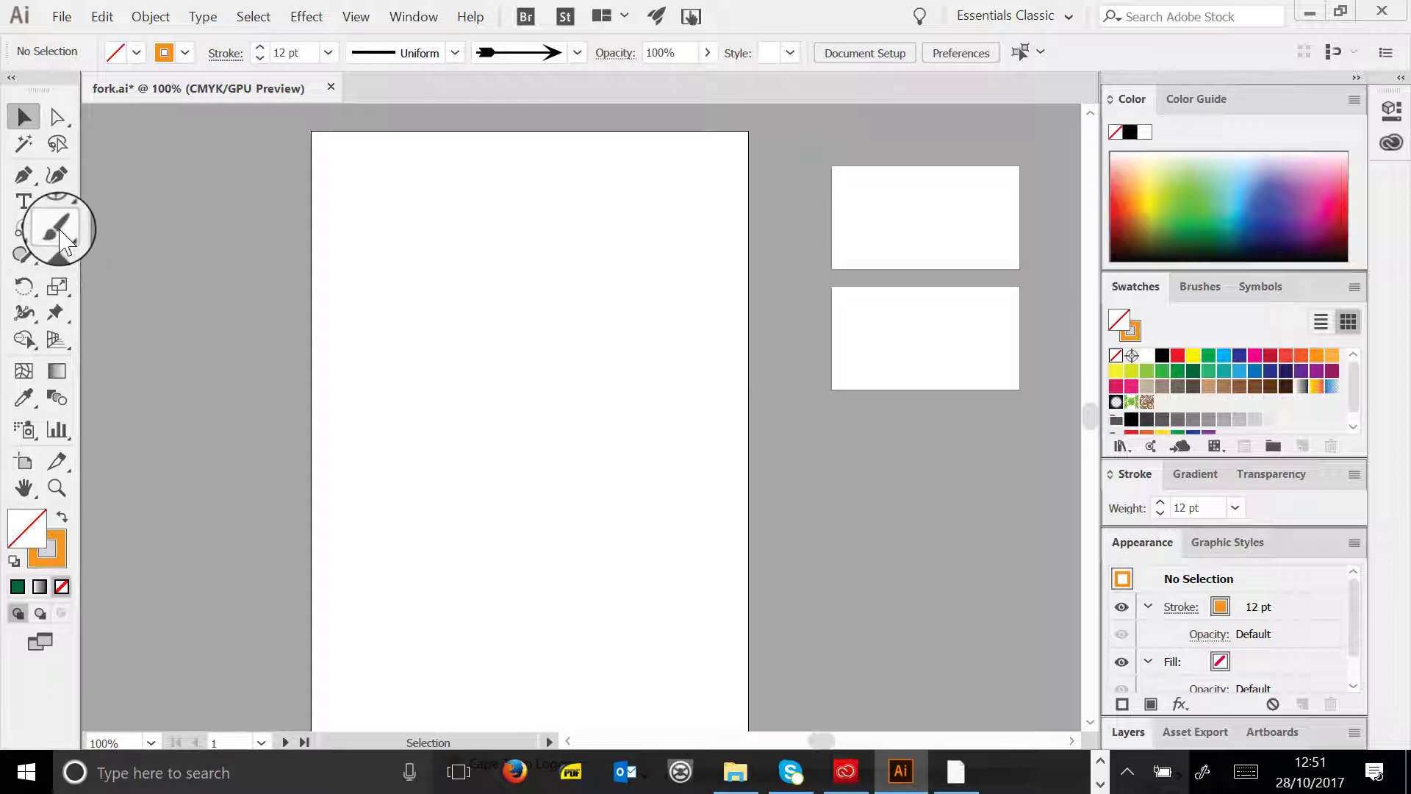
left_click_drag(61, 233, 159, 229)
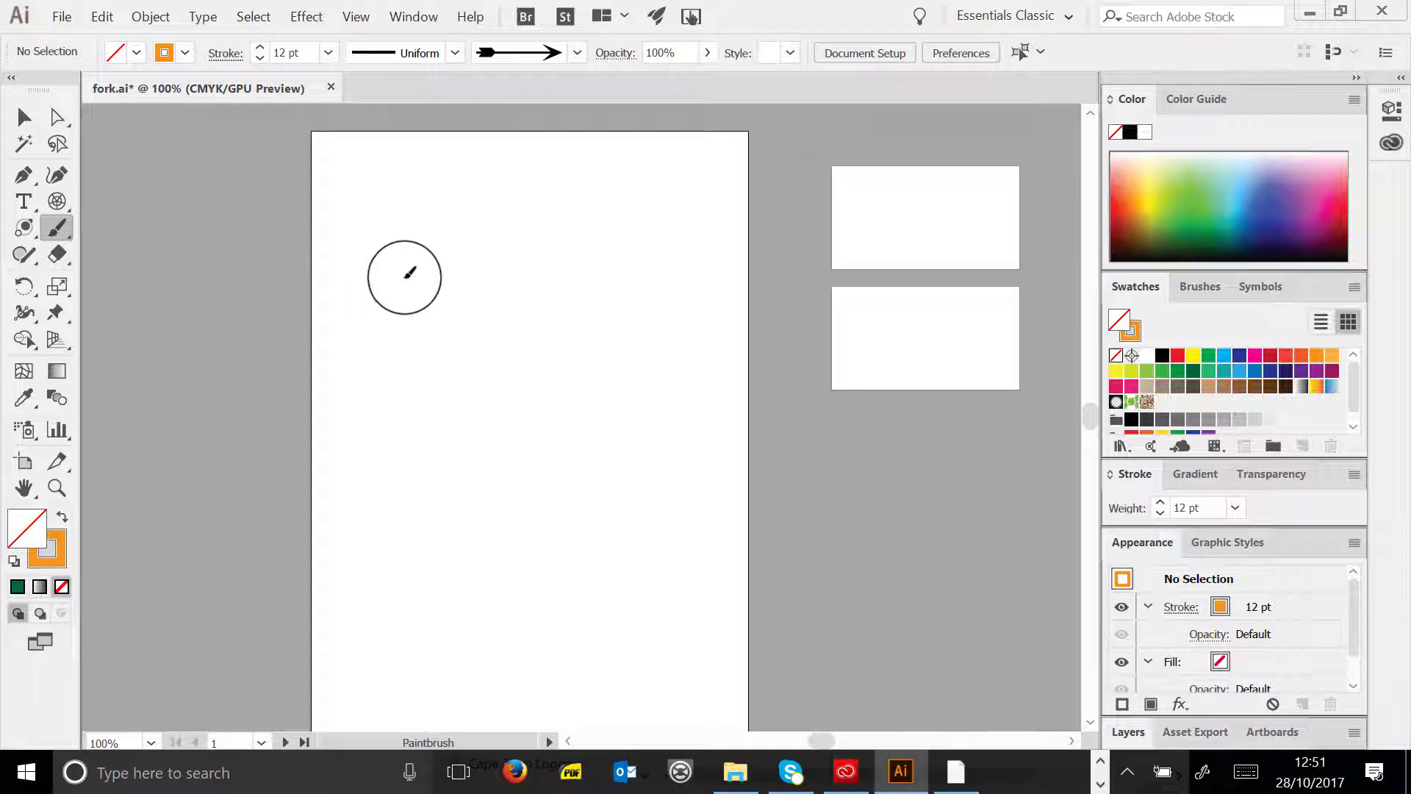
left_click_drag(675, 563, 617, 491)
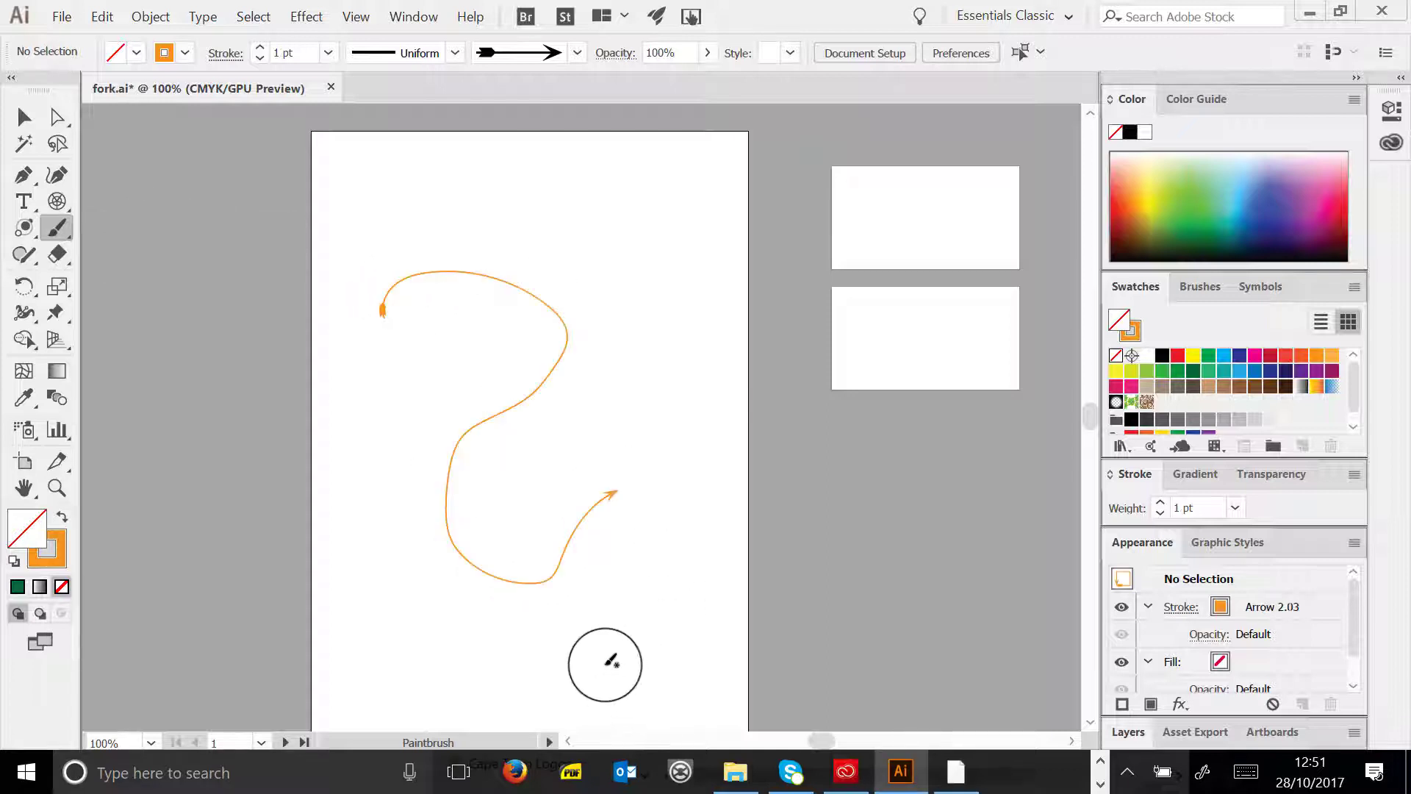
- Try the Divider brush, switch to the Denim Seam pattern brush and paint a curved stroke on the lower half of the large artboard
left_click(578, 52)
scroll(576, 174, "down", 1)
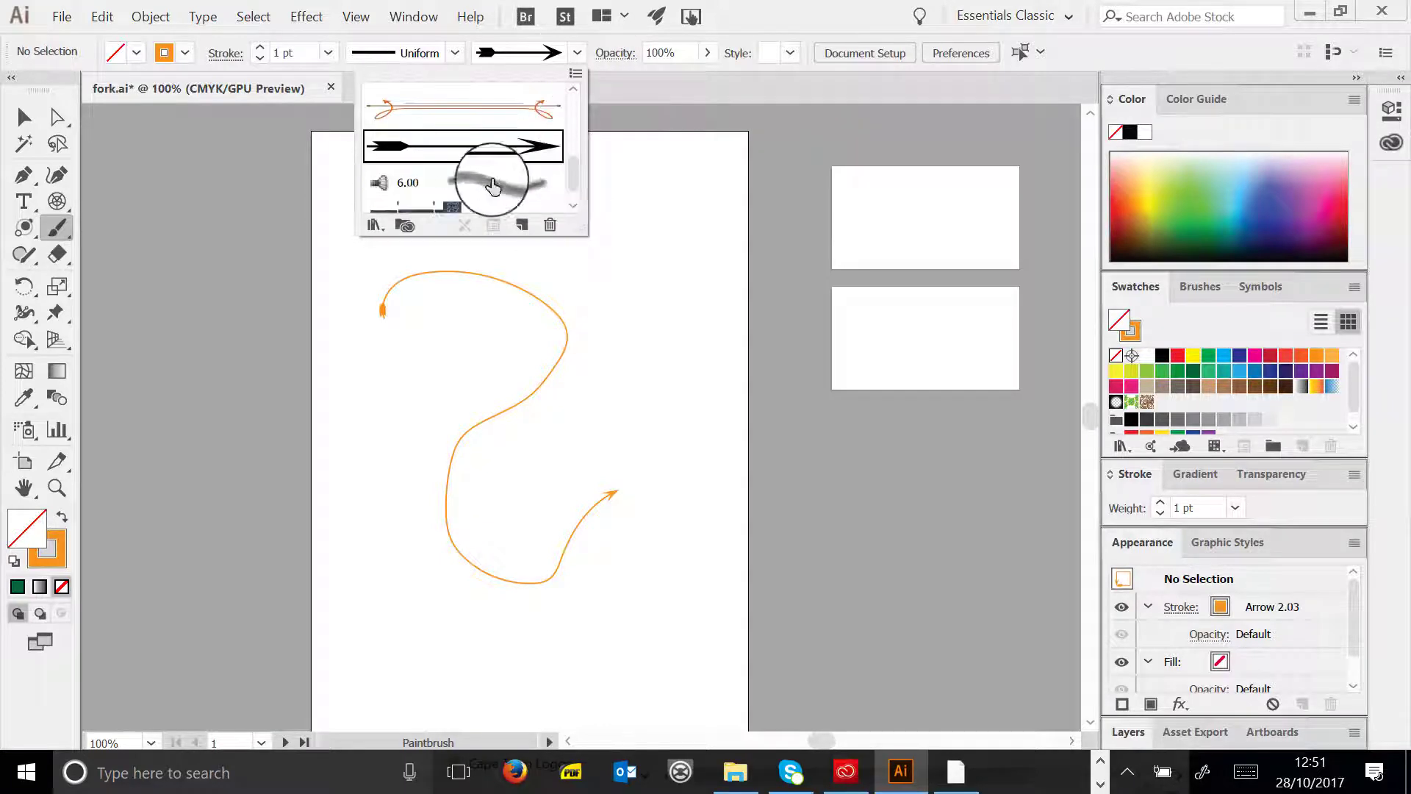
left_click(488, 108)
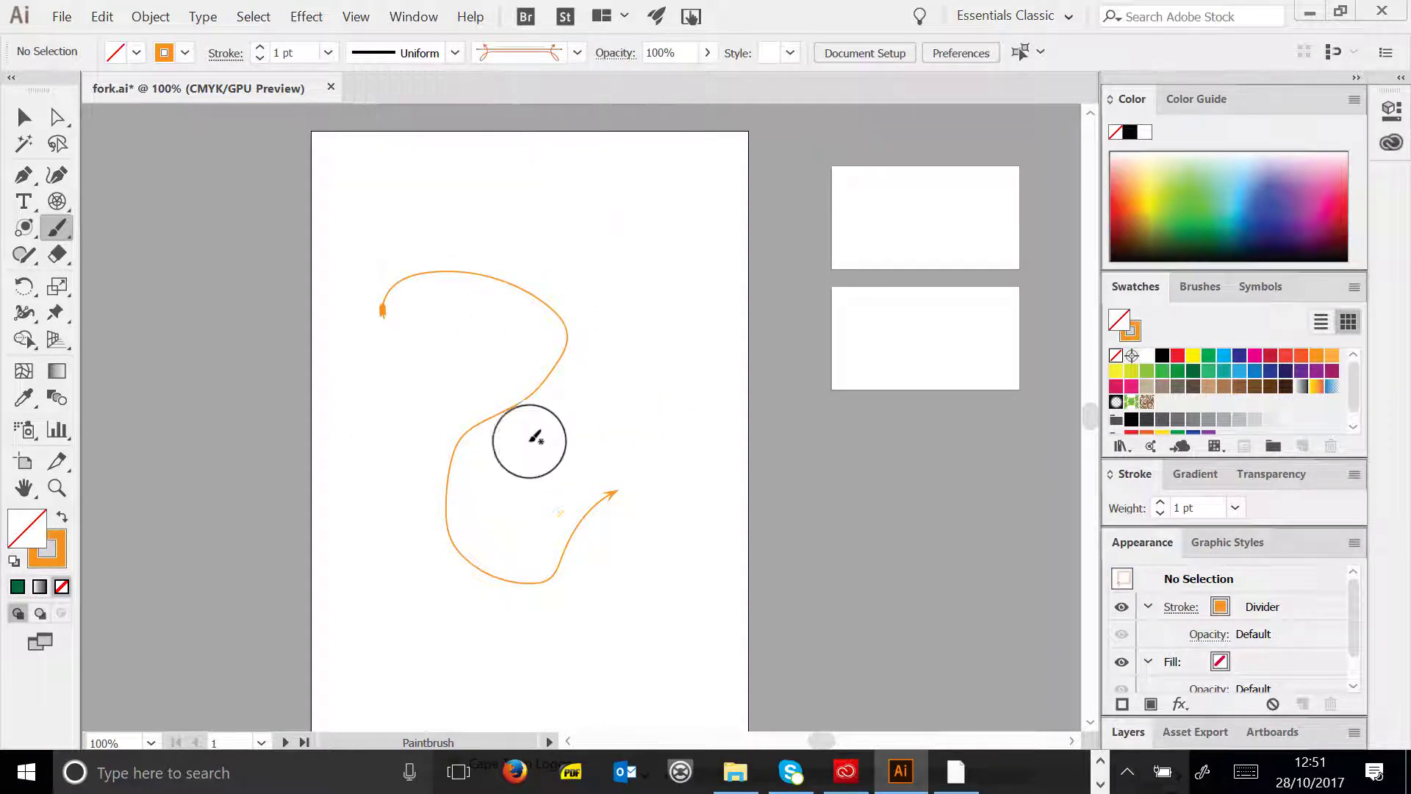
left_click(578, 52)
scroll(562, 152, "down", 1)
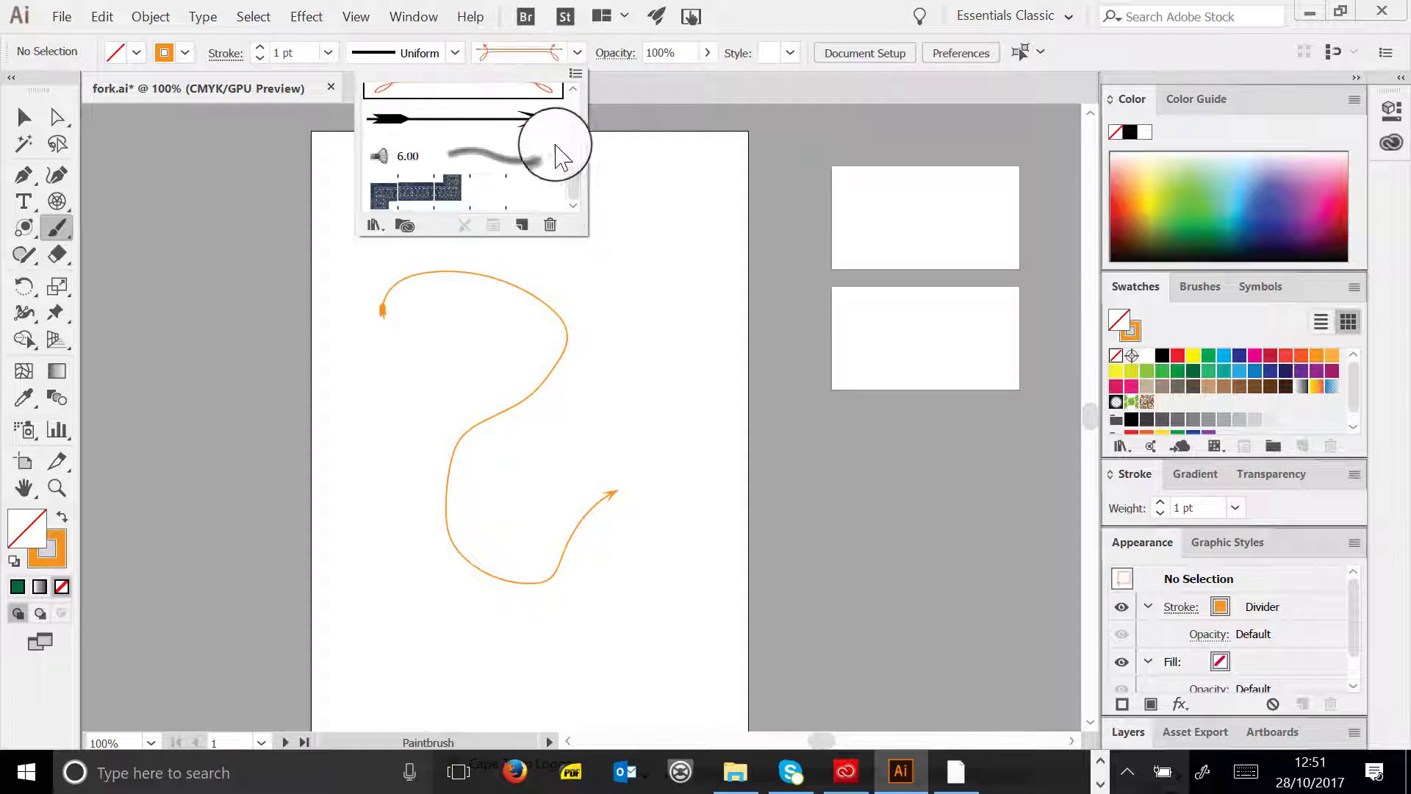
left_click(415, 198)
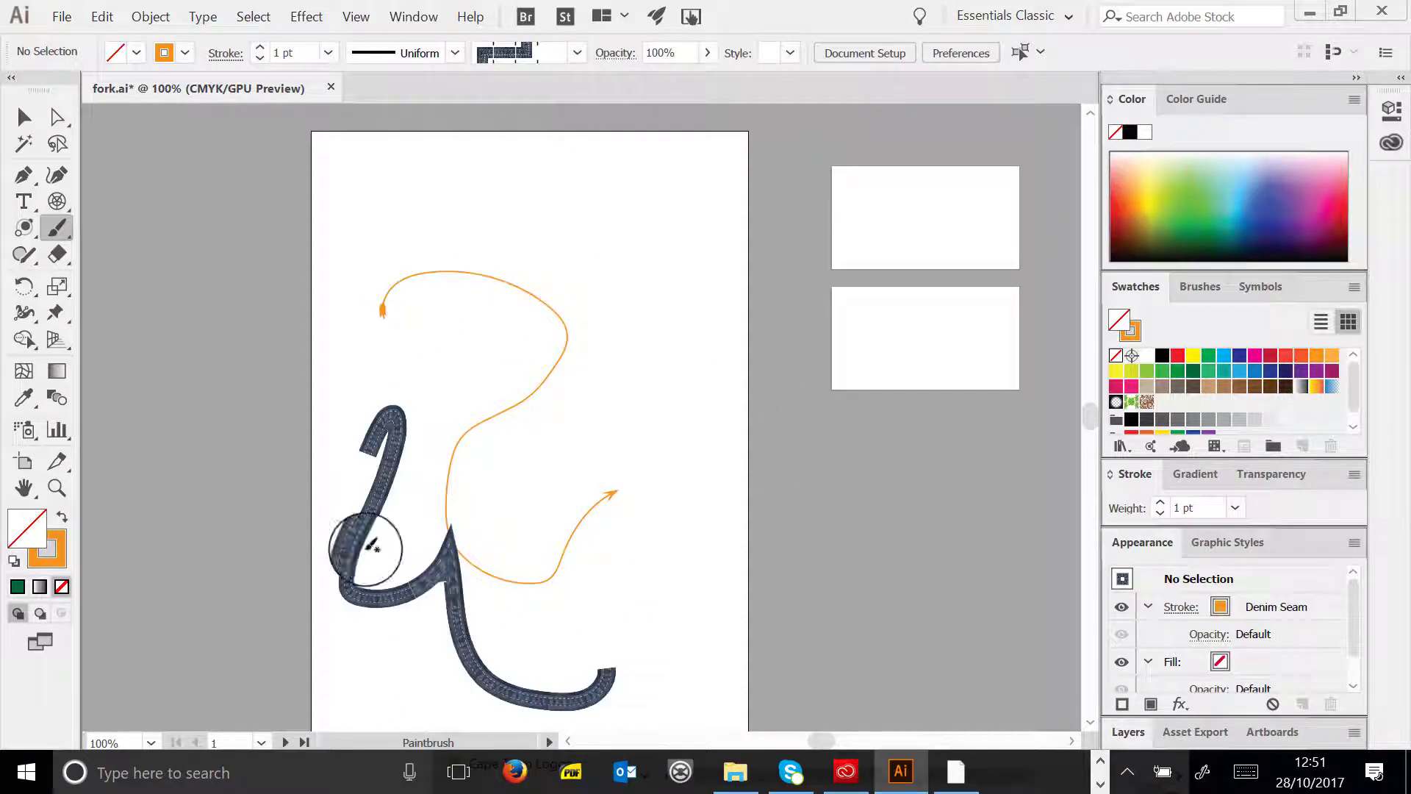
left_click(576, 51)
left_click(575, 75)
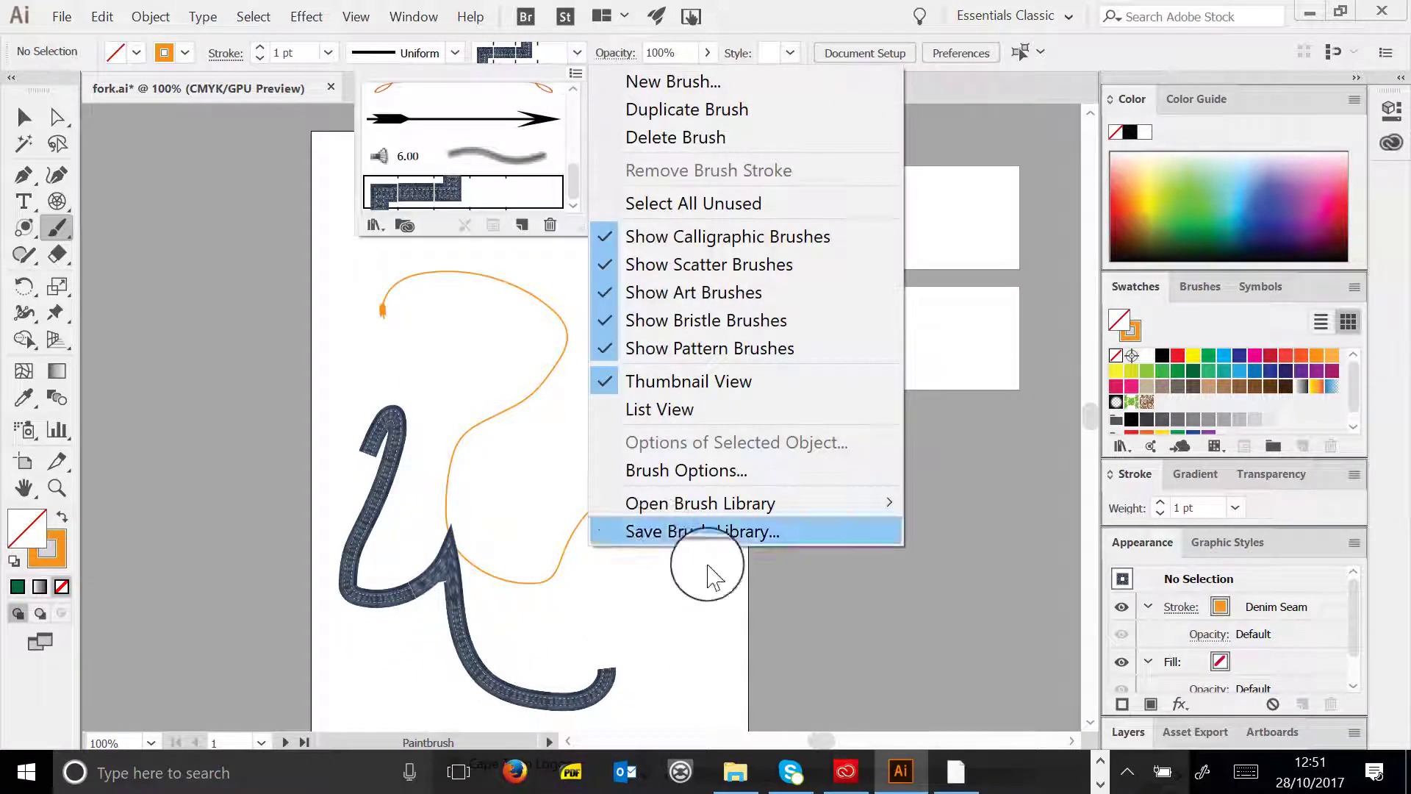
mouse_move(707, 514)
left_click(478, 441)
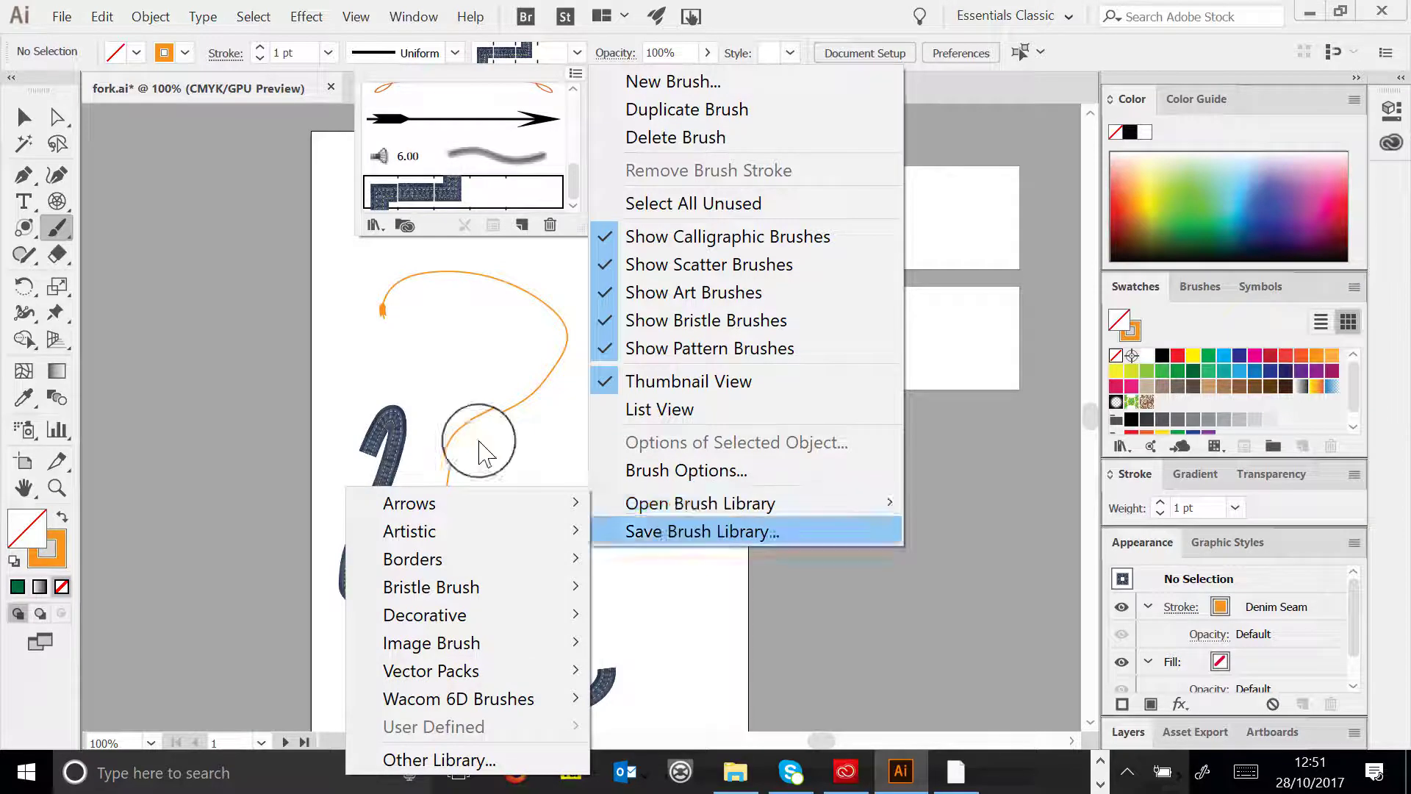
- Delete both brush strokes from the large artboard
left_click(24, 116)
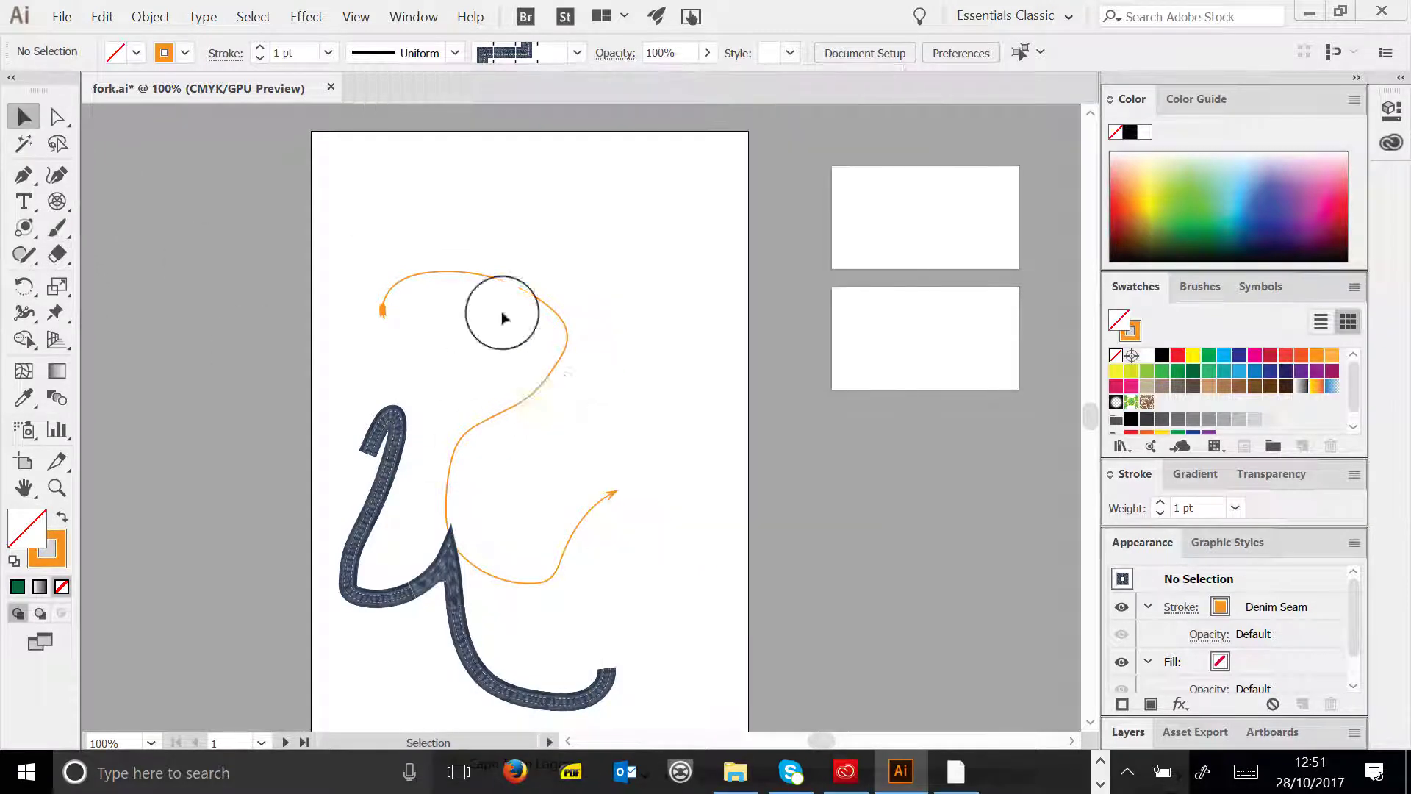
left_click_drag(353, 272, 644, 629)
key("Delete")
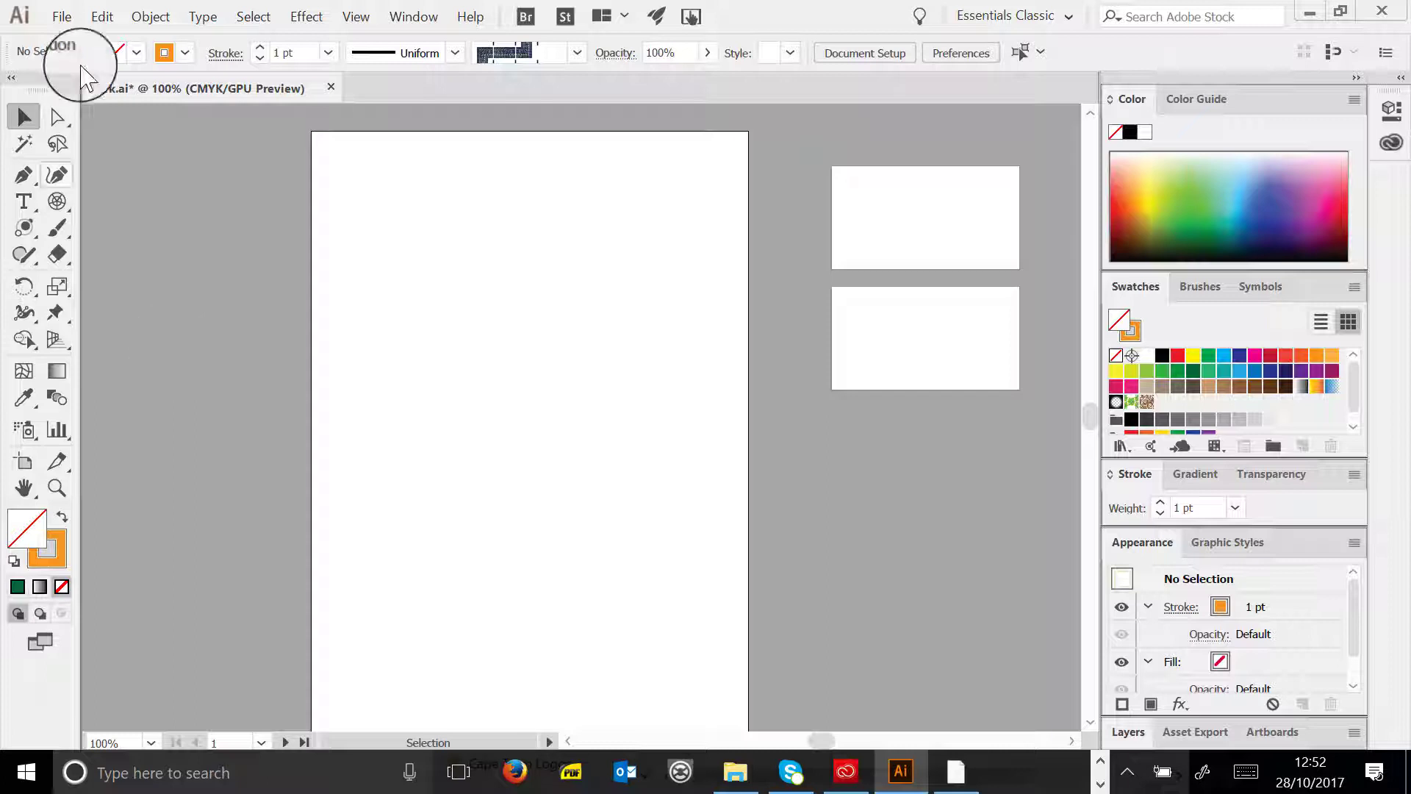
- Draw a closed heart outline with the Pen tool in the upper part of the large artboard, using curved sides and a pointed base
left_click(25, 175)
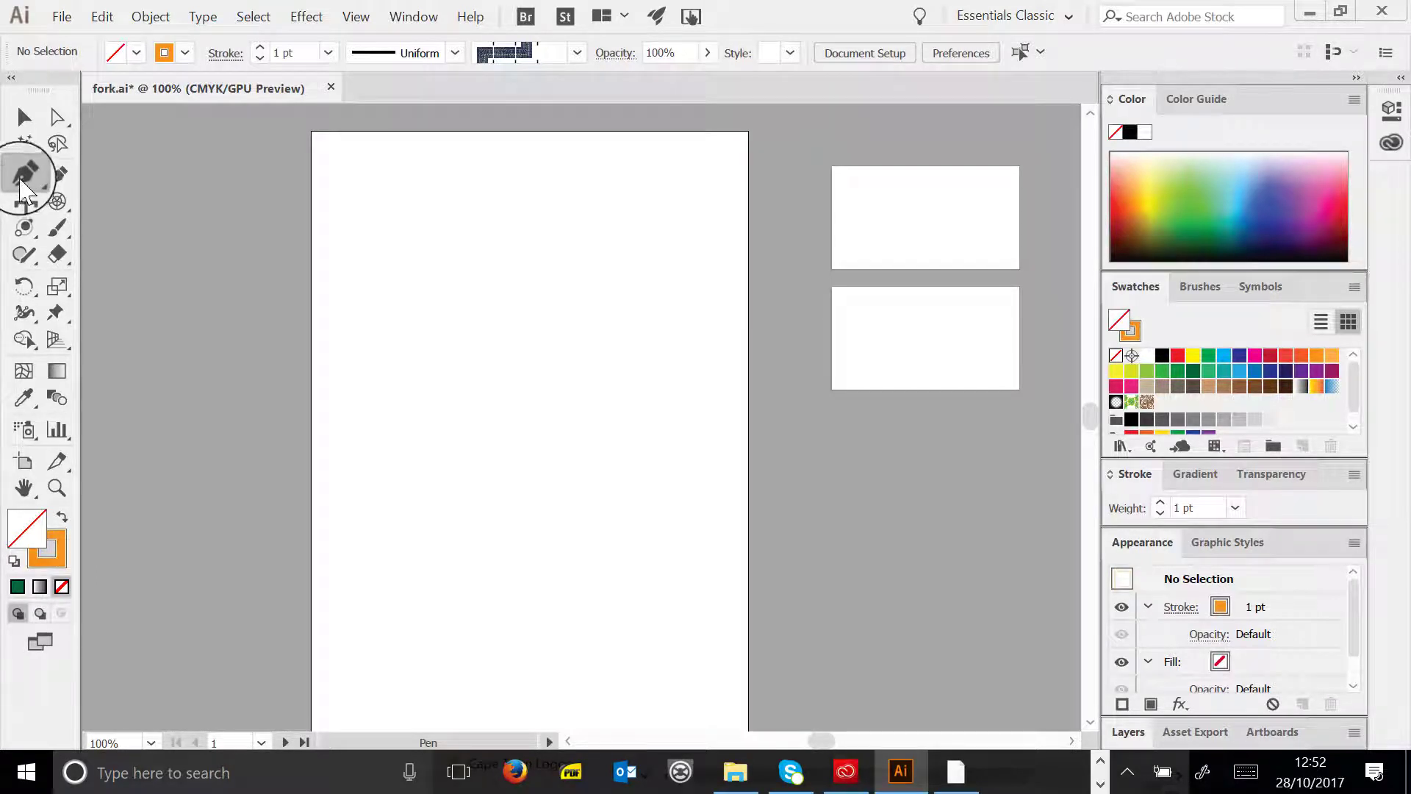
left_click(25, 175)
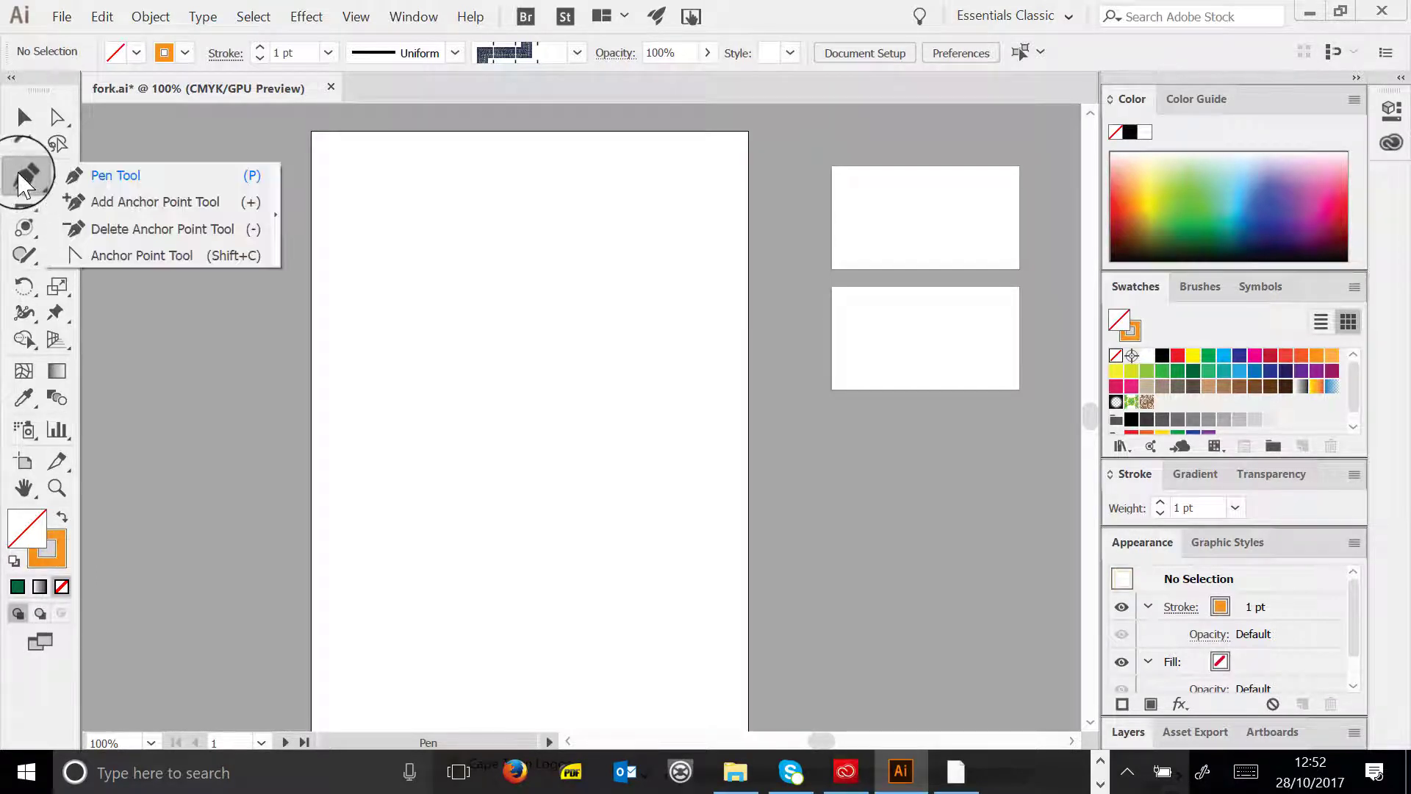
left_click(117, 175)
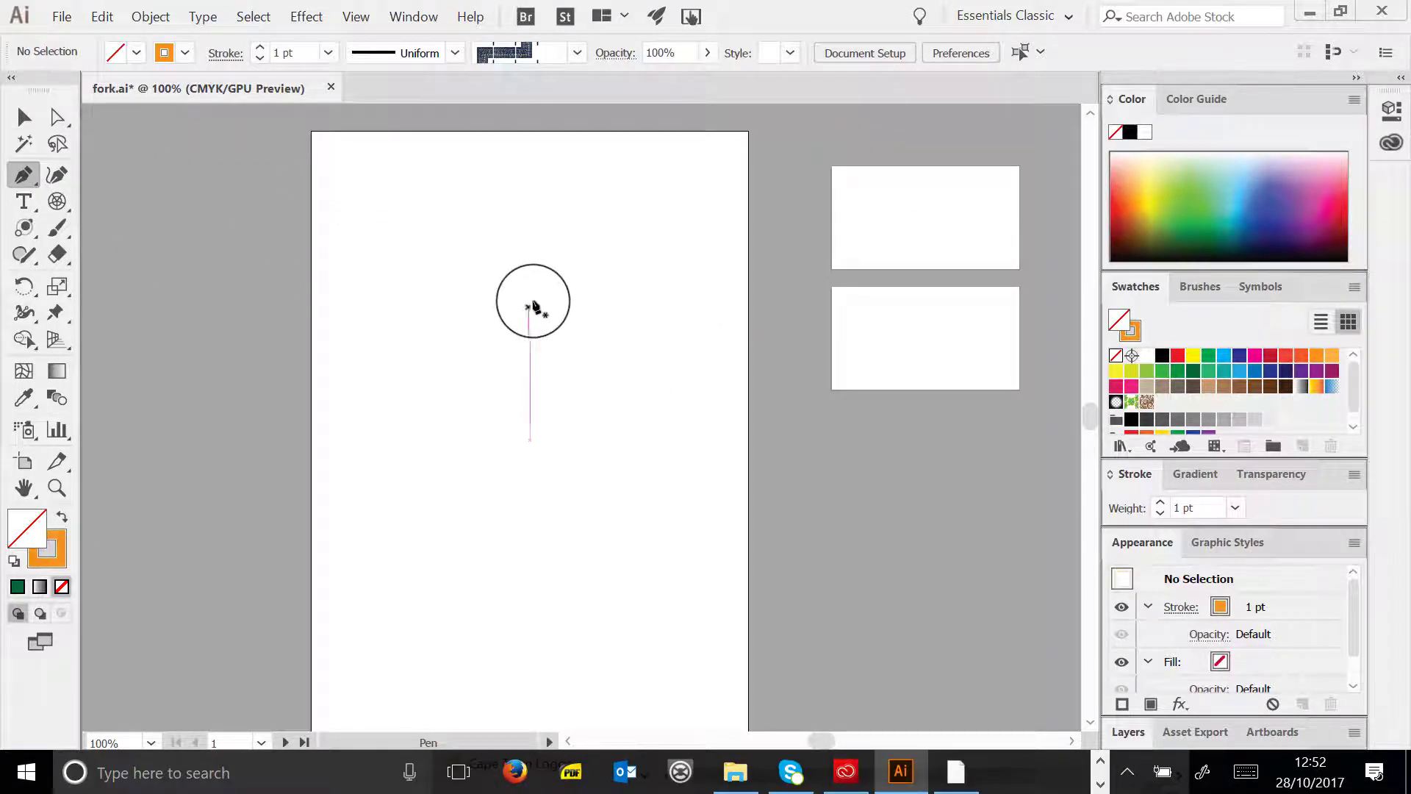
left_click(529, 301)
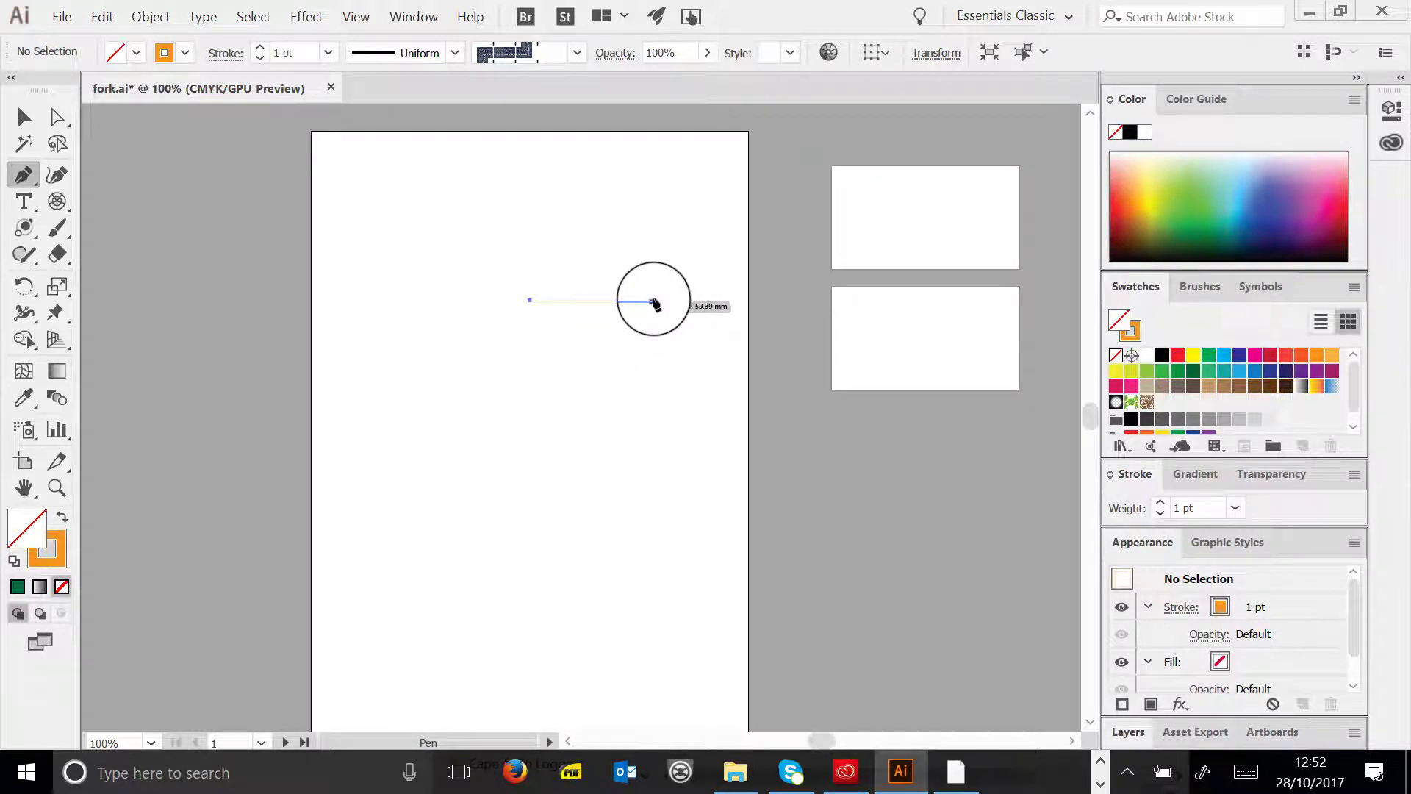
left_click_drag(654, 301, 715, 410)
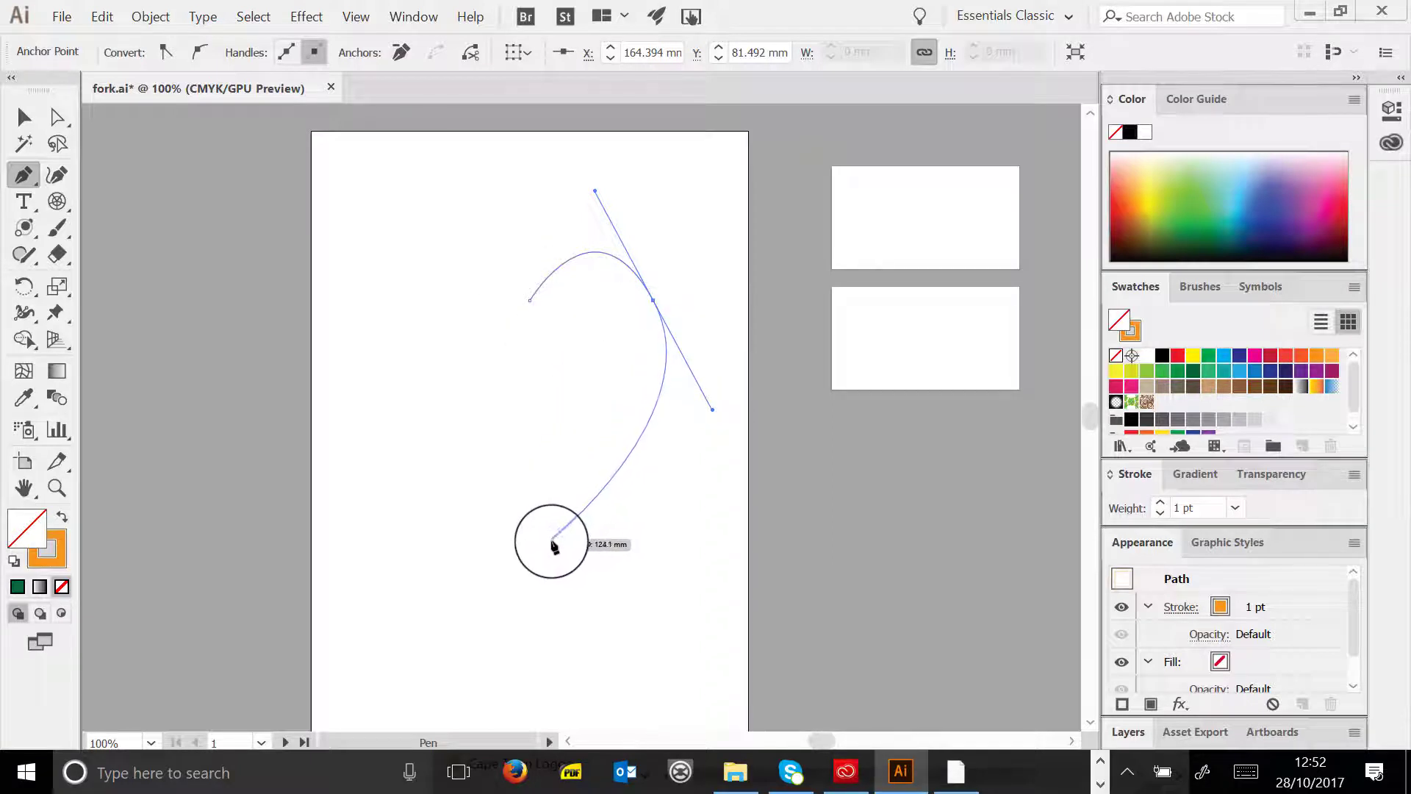
mouse_move(547, 545)
left_mouse_down()
mouse_move(571, 290)
mouse_move(620, 318)
mouse_move(661, 450)
mouse_move(560, 545)
mouse_move(648, 236)
mouse_move(619, 479)
mouse_move(548, 545)
left_mouse_up()
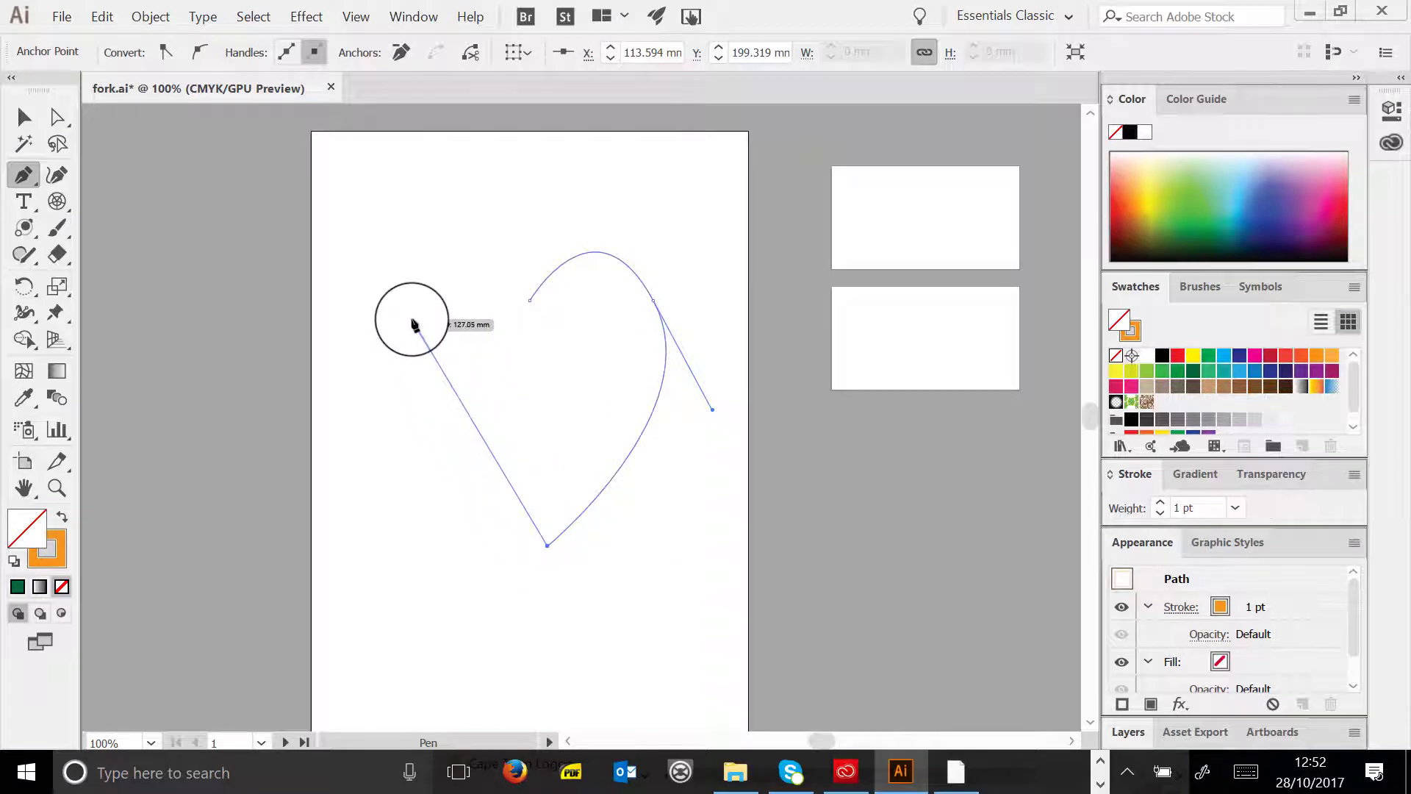
left_click_drag(398, 324, 395, 196)
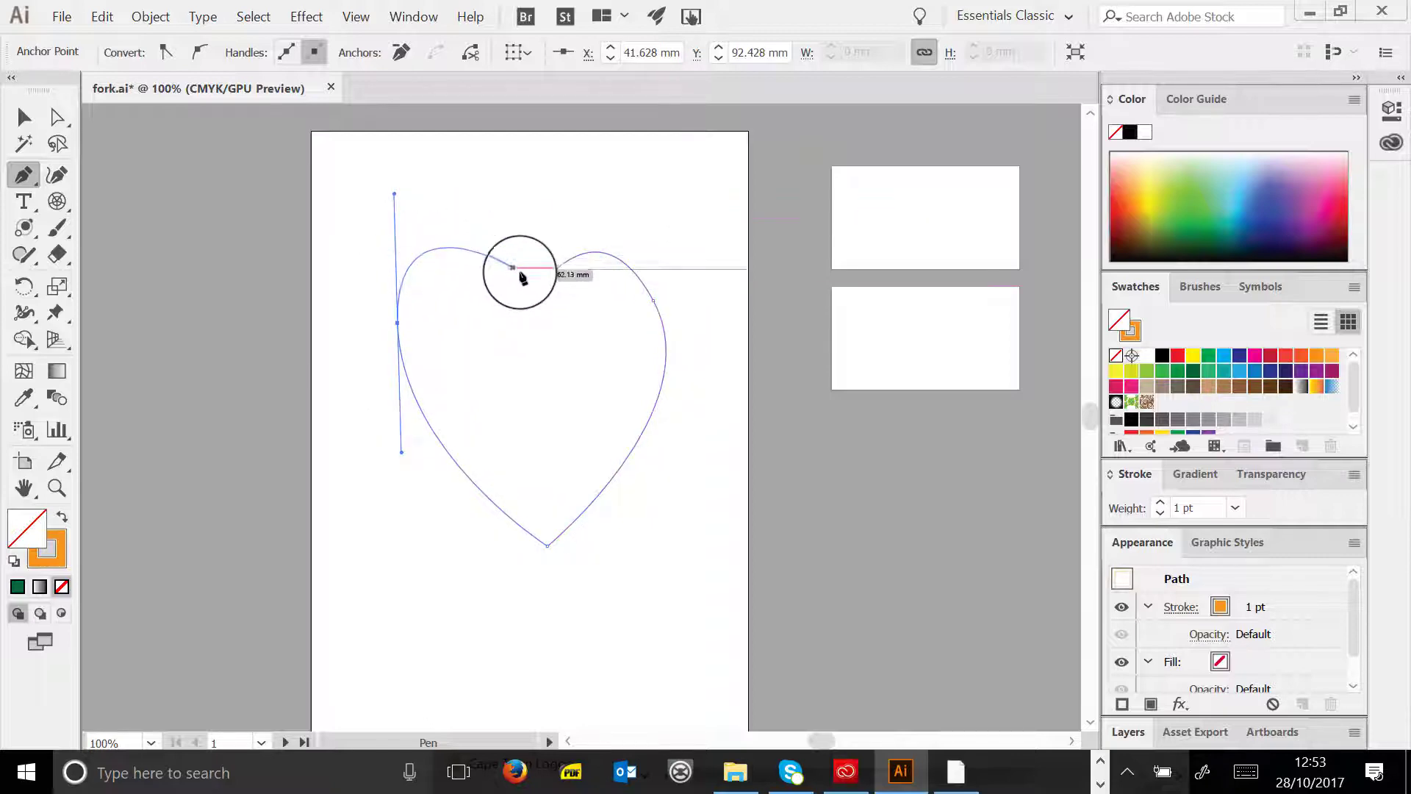
left_click(532, 297)
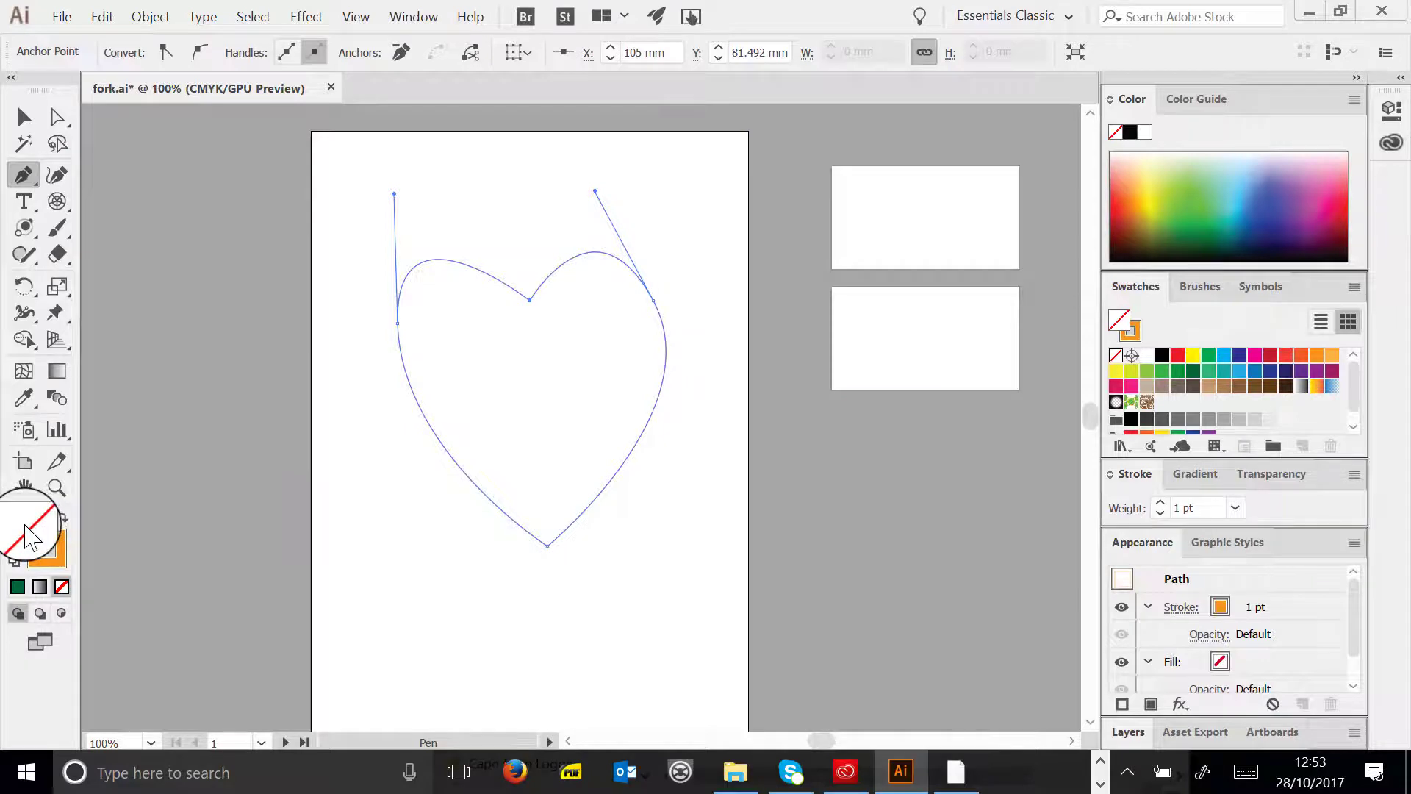
- Set the fill colour to bright red with the heart outline selected
double_click(28, 528)
left_click_drag(277, 142, 314, 79)
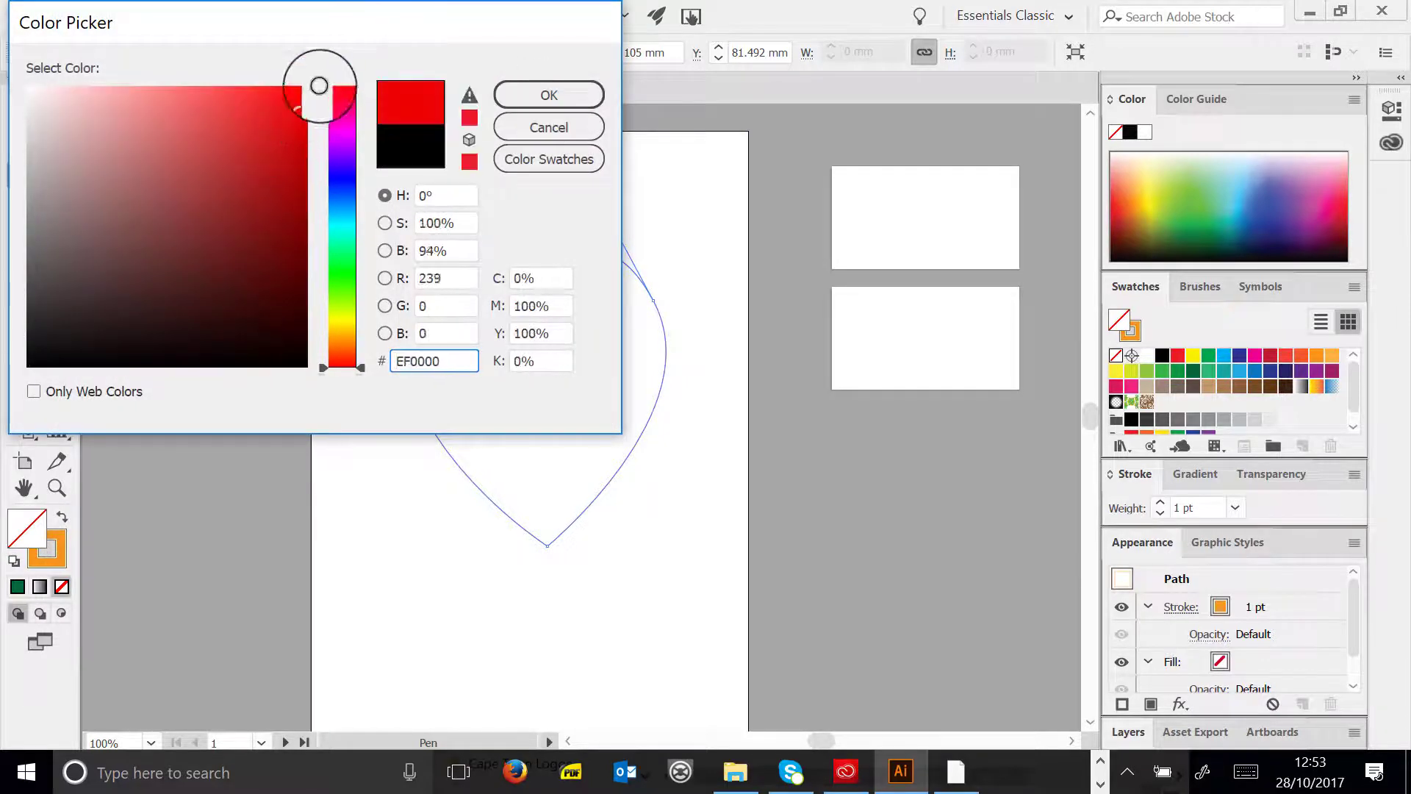
left_click(522, 90)
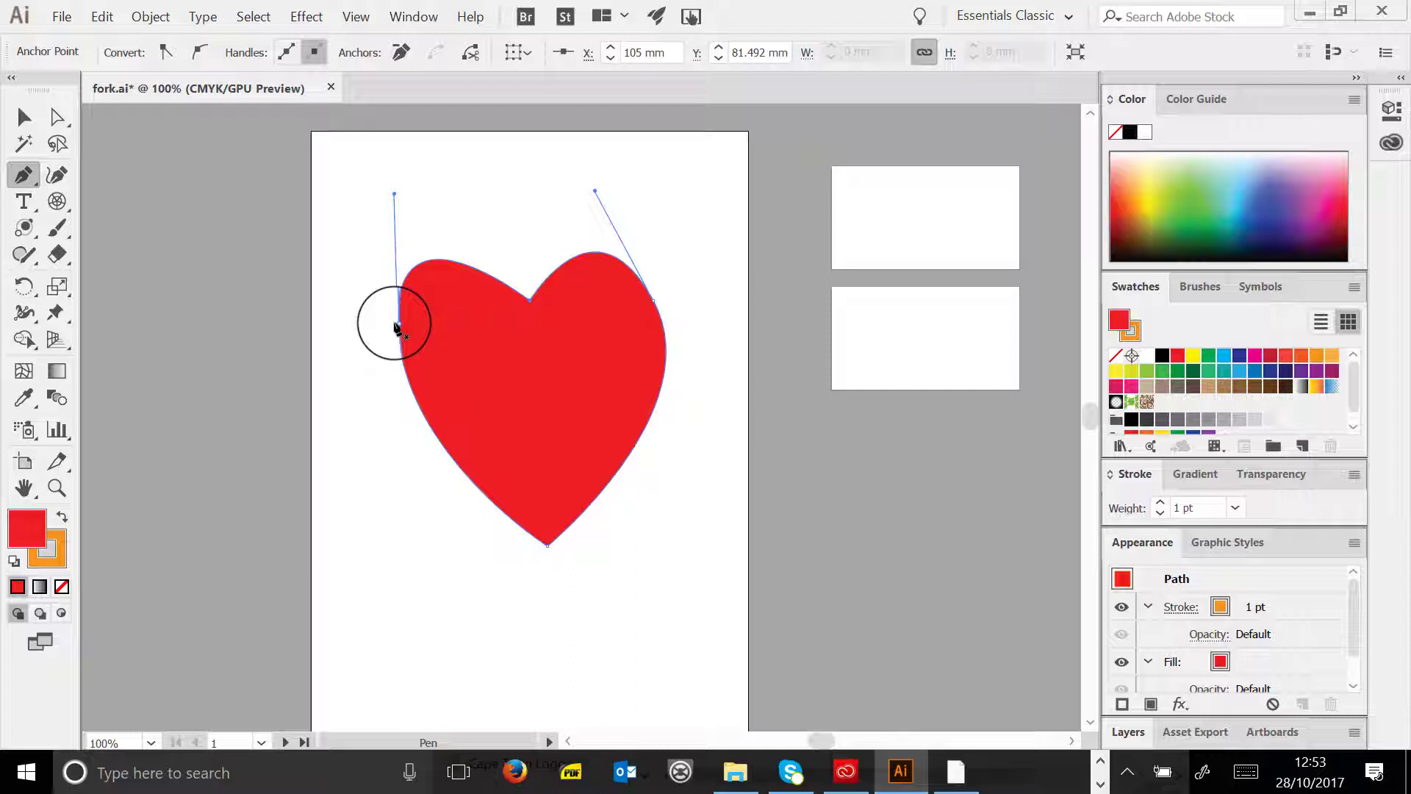
- Reshape the heart by moving both side anchors outward, lowering the notch and base point, and adjusting the right lobe's curve handles
left_click(57, 116)
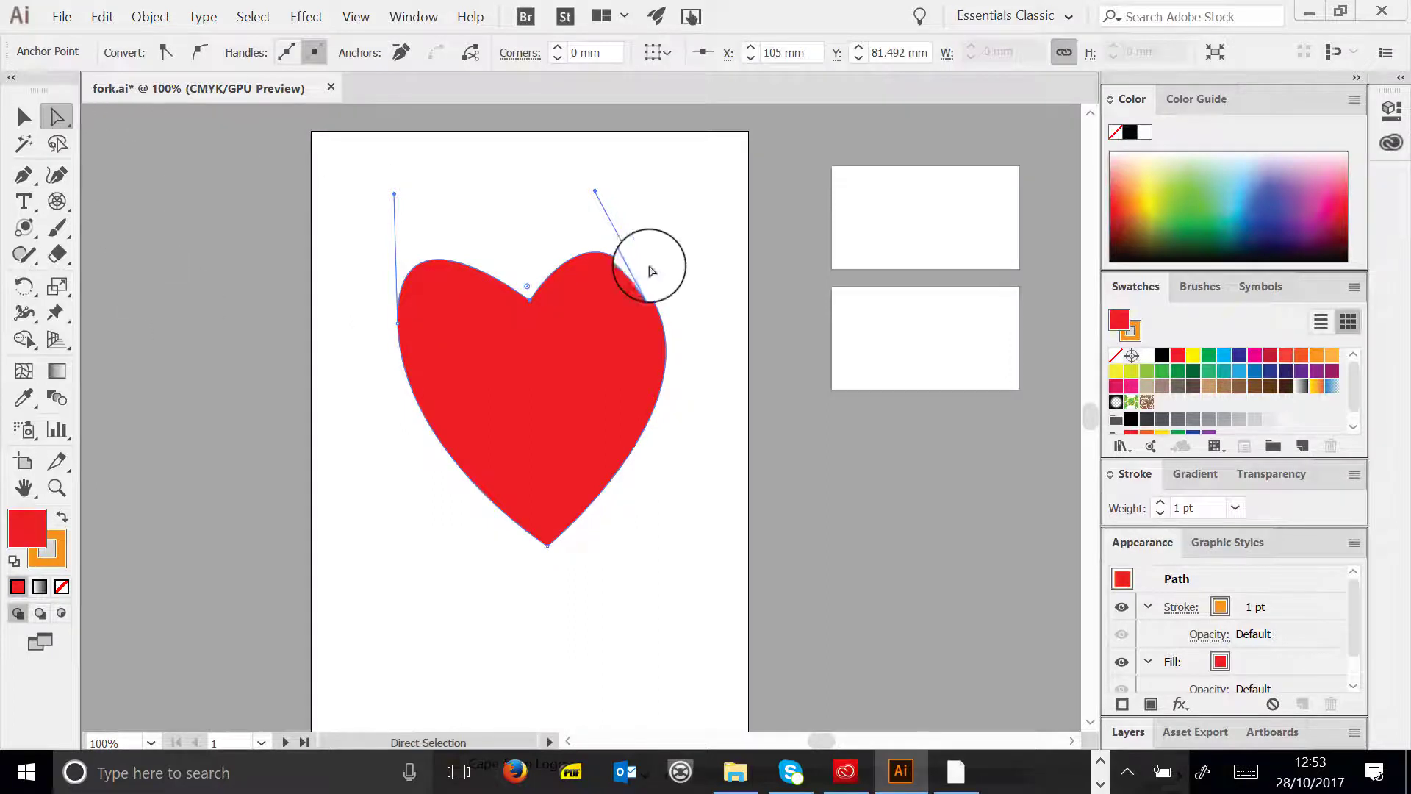
left_click_drag(593, 191, 628, 204)
left_click_drag(654, 300, 674, 316)
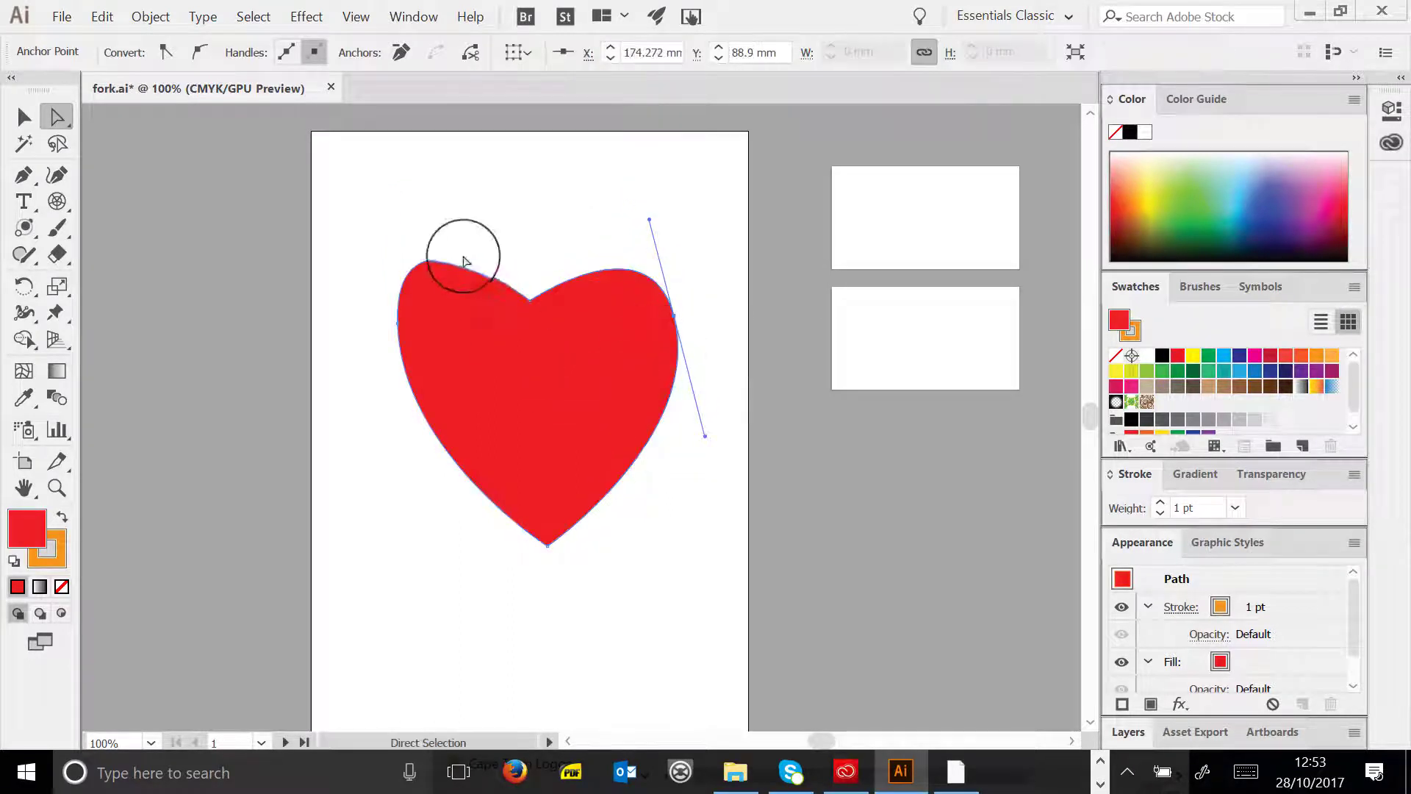
left_click_drag(397, 324, 379, 335)
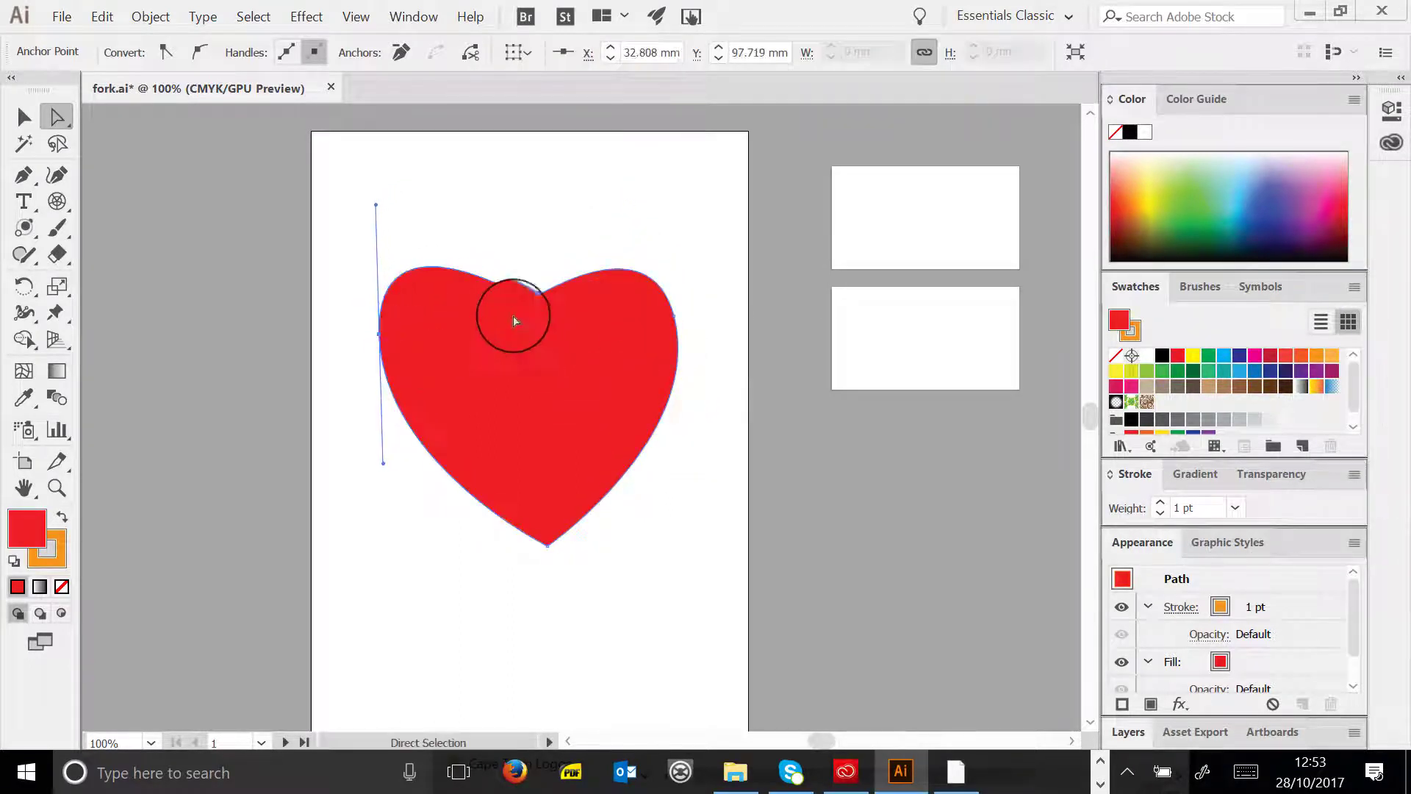
mouse_move(529, 309)
left_mouse_down()
mouse_move(553, 350)
mouse_move(523, 309)
left_mouse_up()
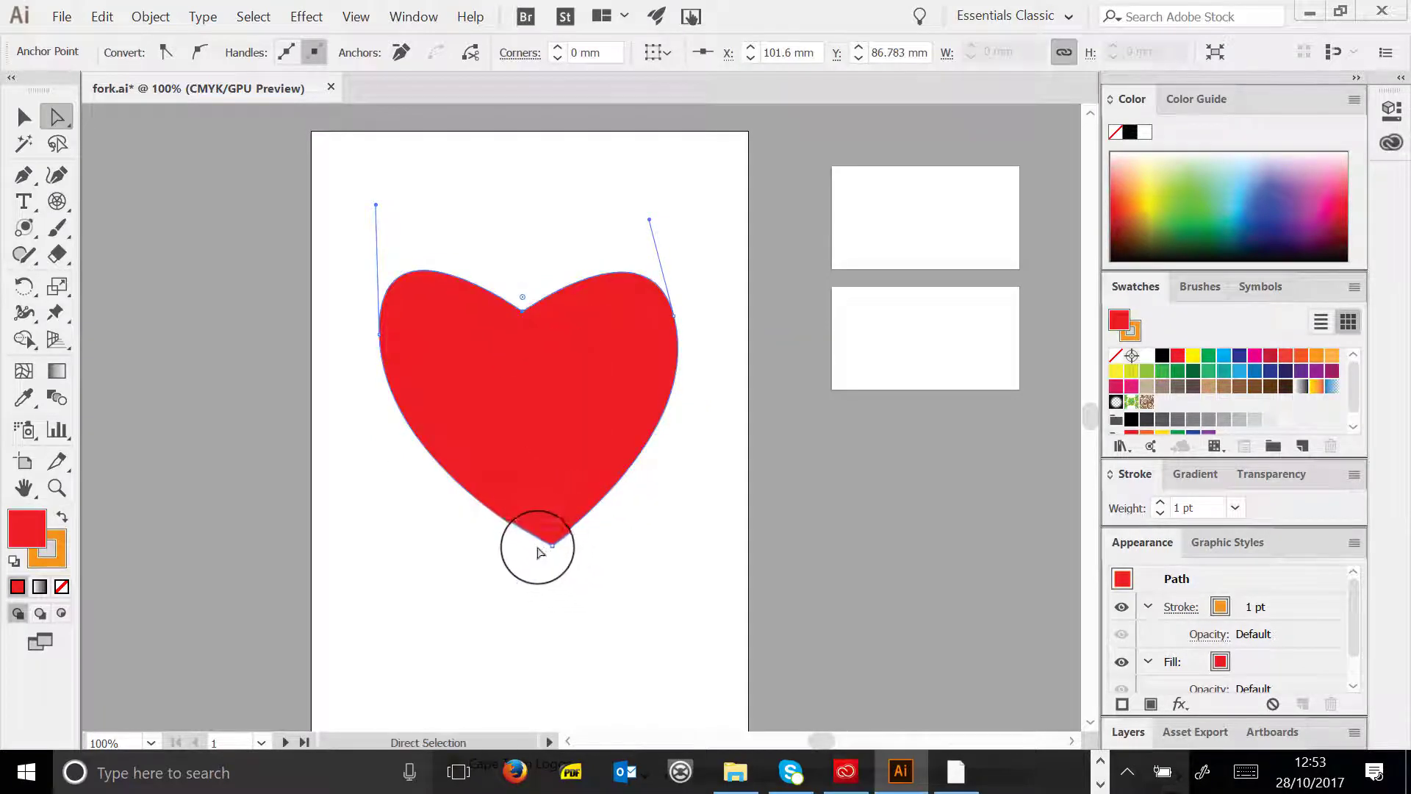
left_click_drag(544, 557, 536, 580)
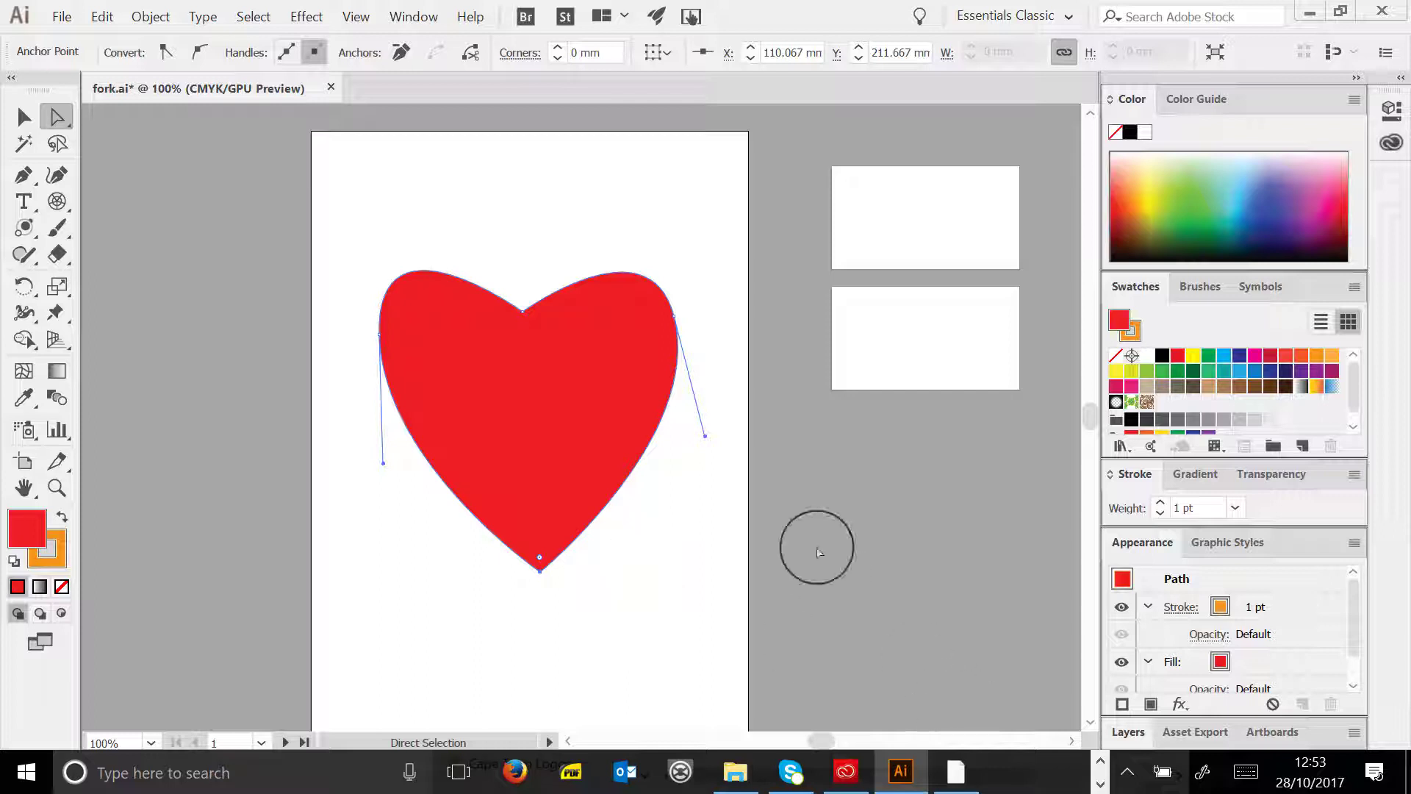
left_click_drag(707, 439, 689, 446)
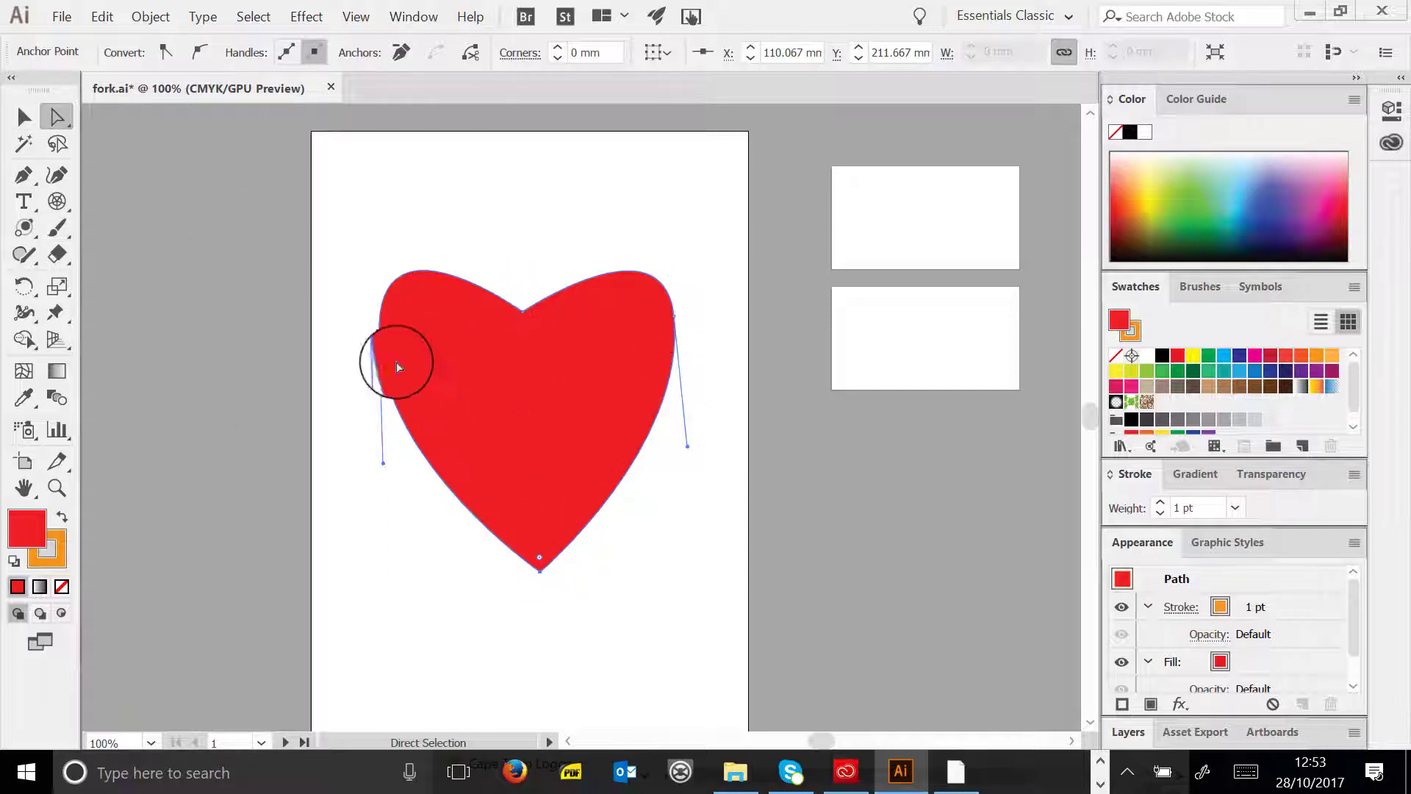
- Delete the heart from the large artboard
left_click(20, 116)
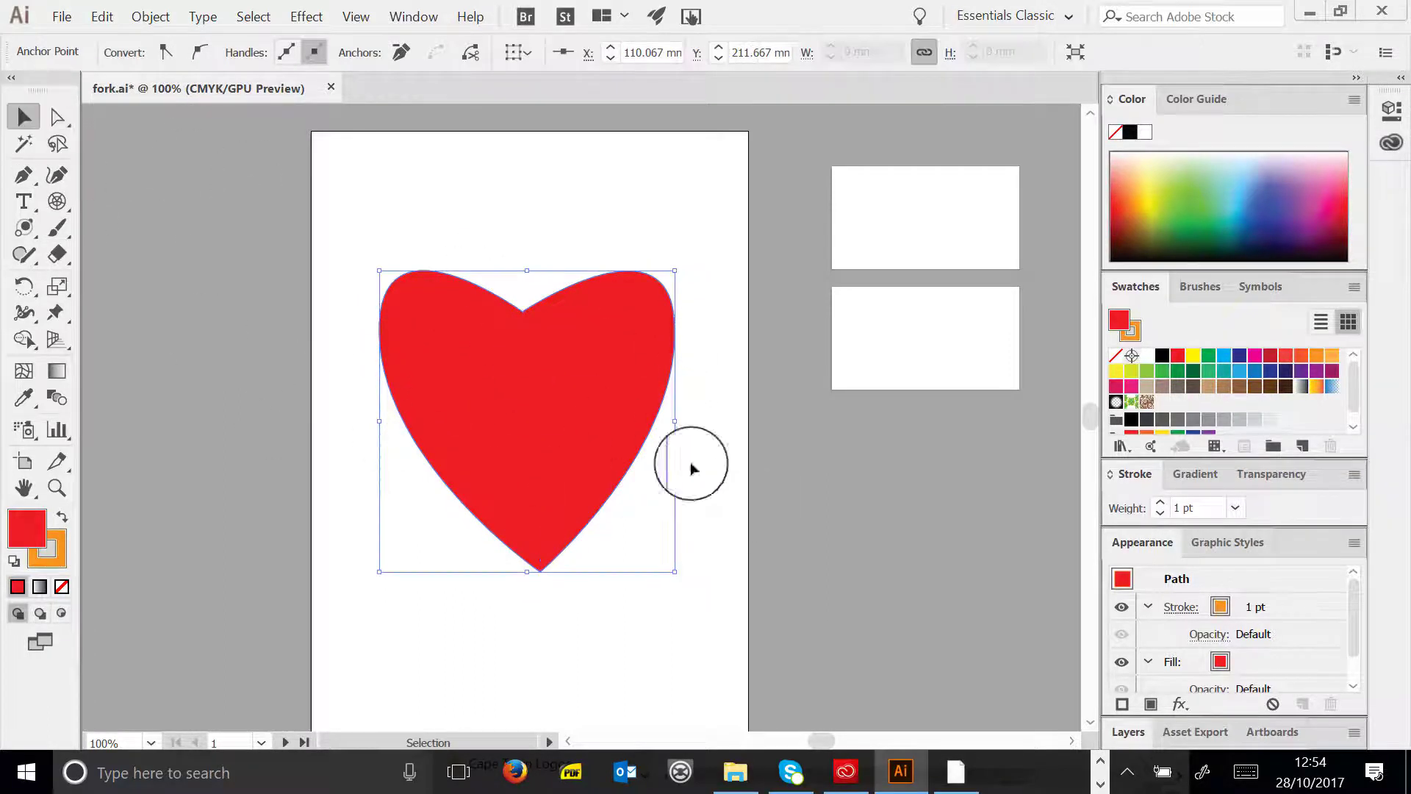
left_click(610, 403)
key("Delete")
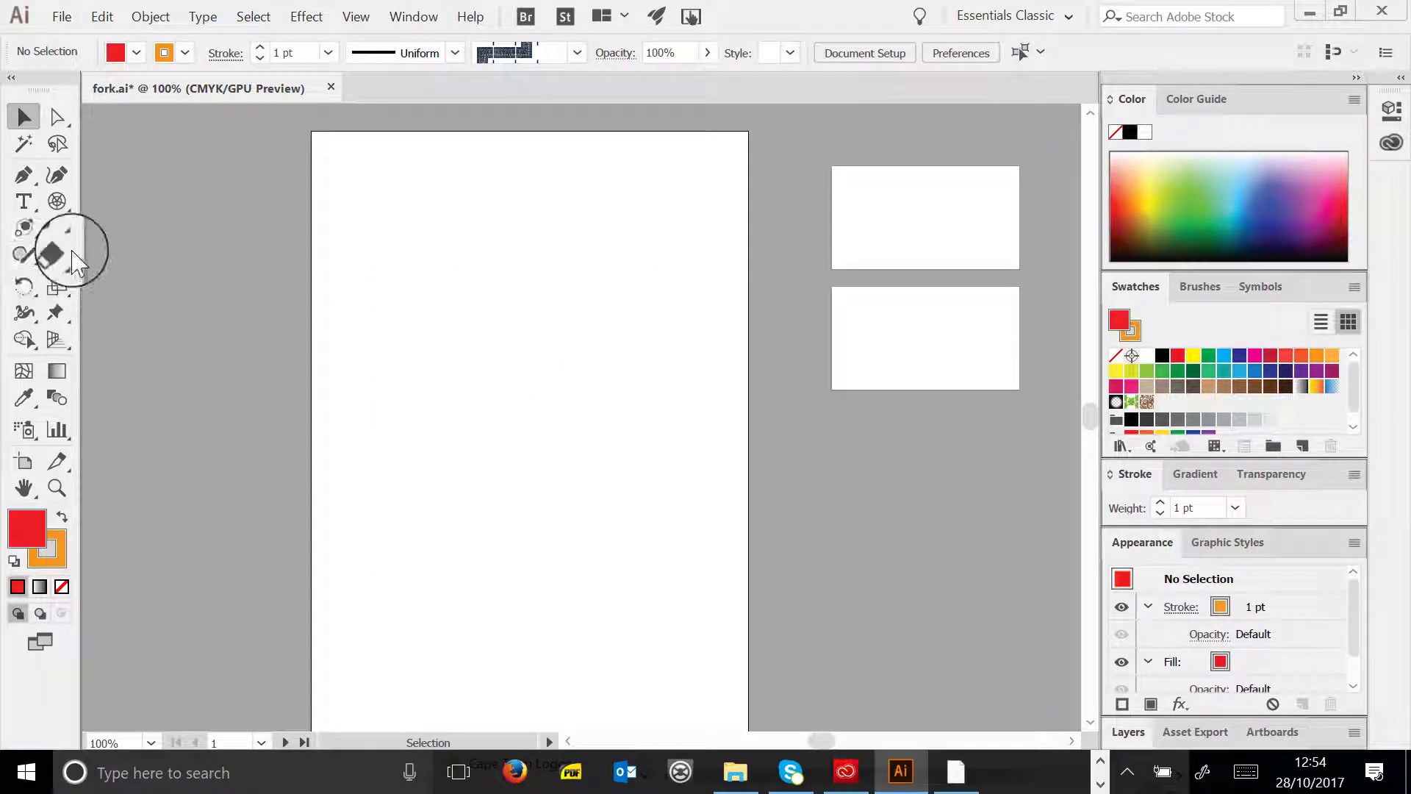
- Draw a red star with ten narrow points in the upper half of the large artboard
left_click(24, 227)
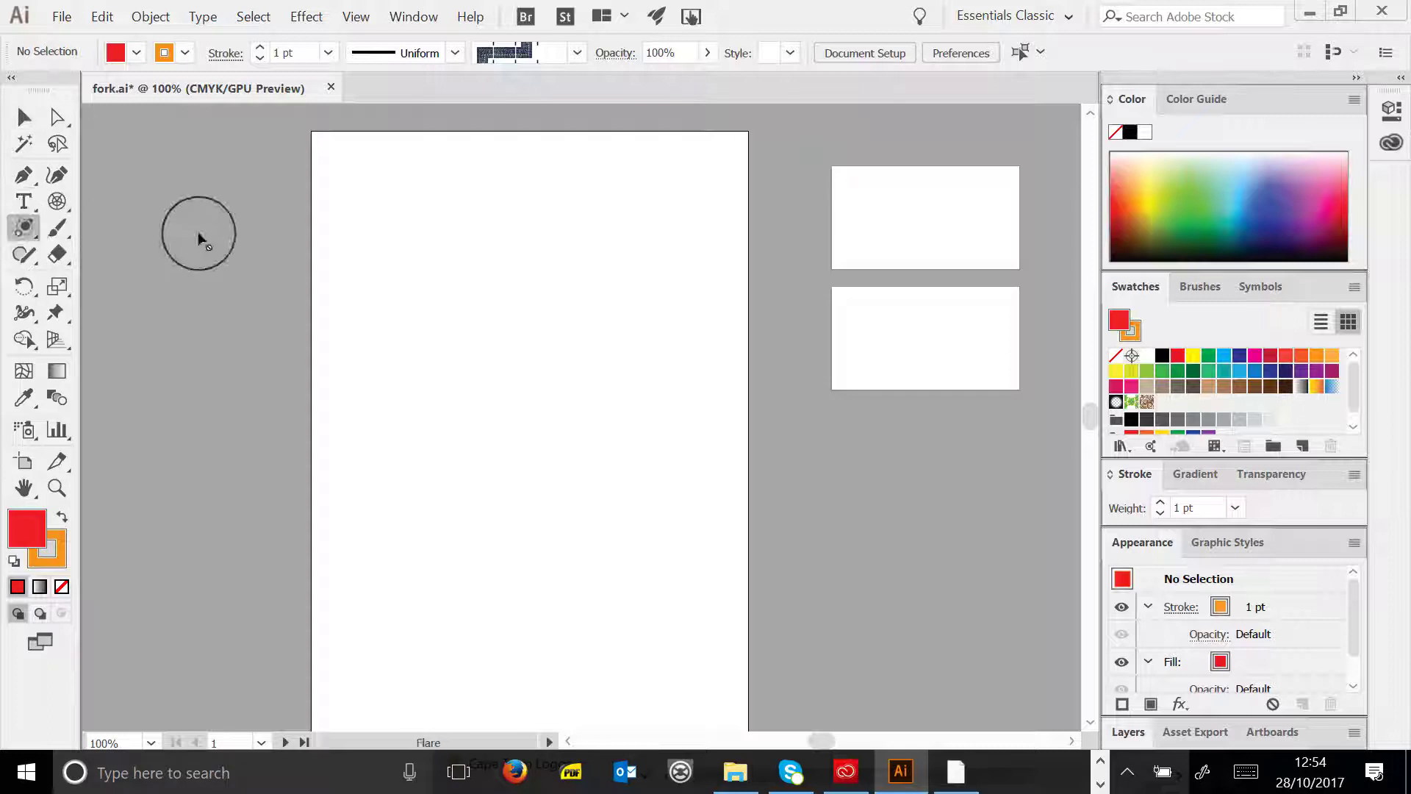
left_click(24, 228)
left_click(94, 336)
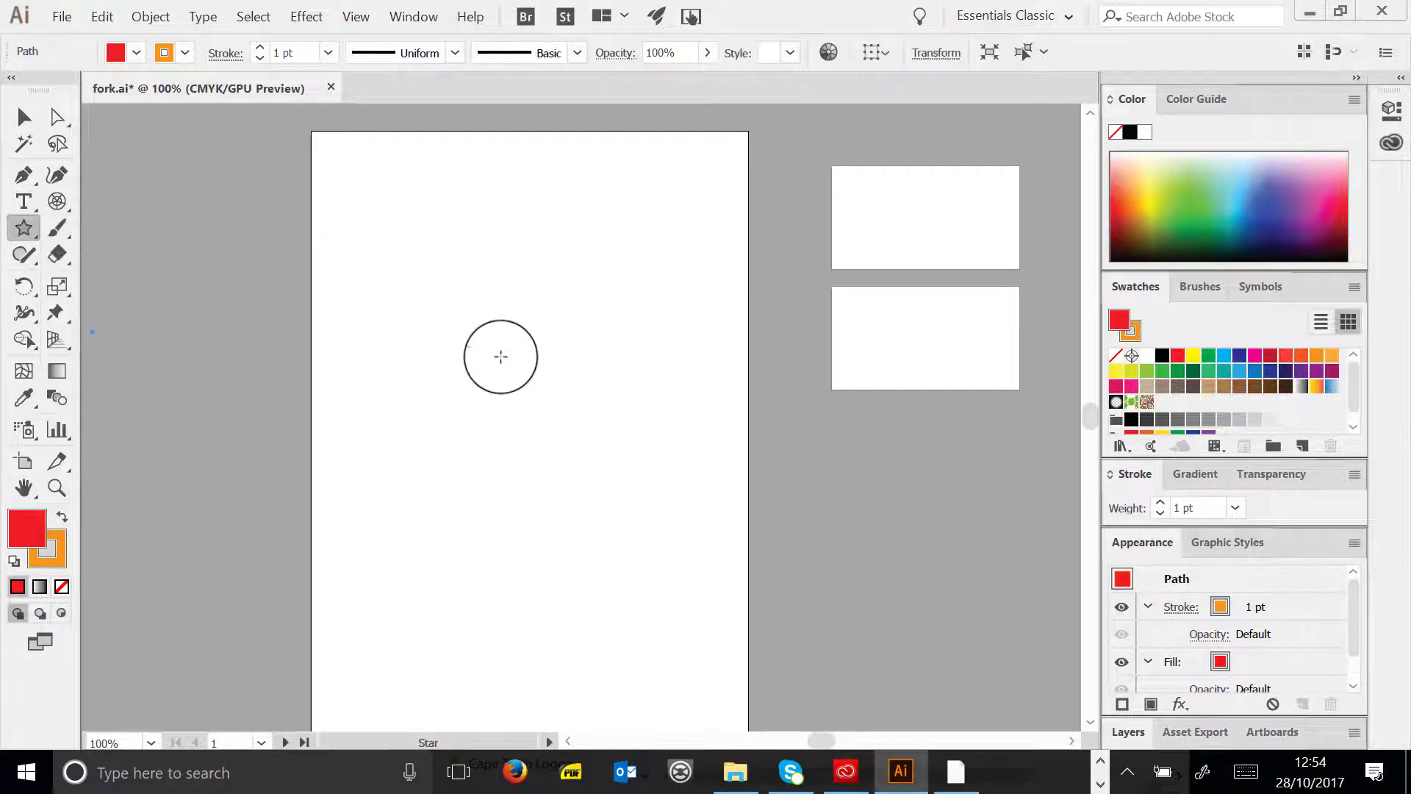
left_click_drag(500, 356, 613, 440)
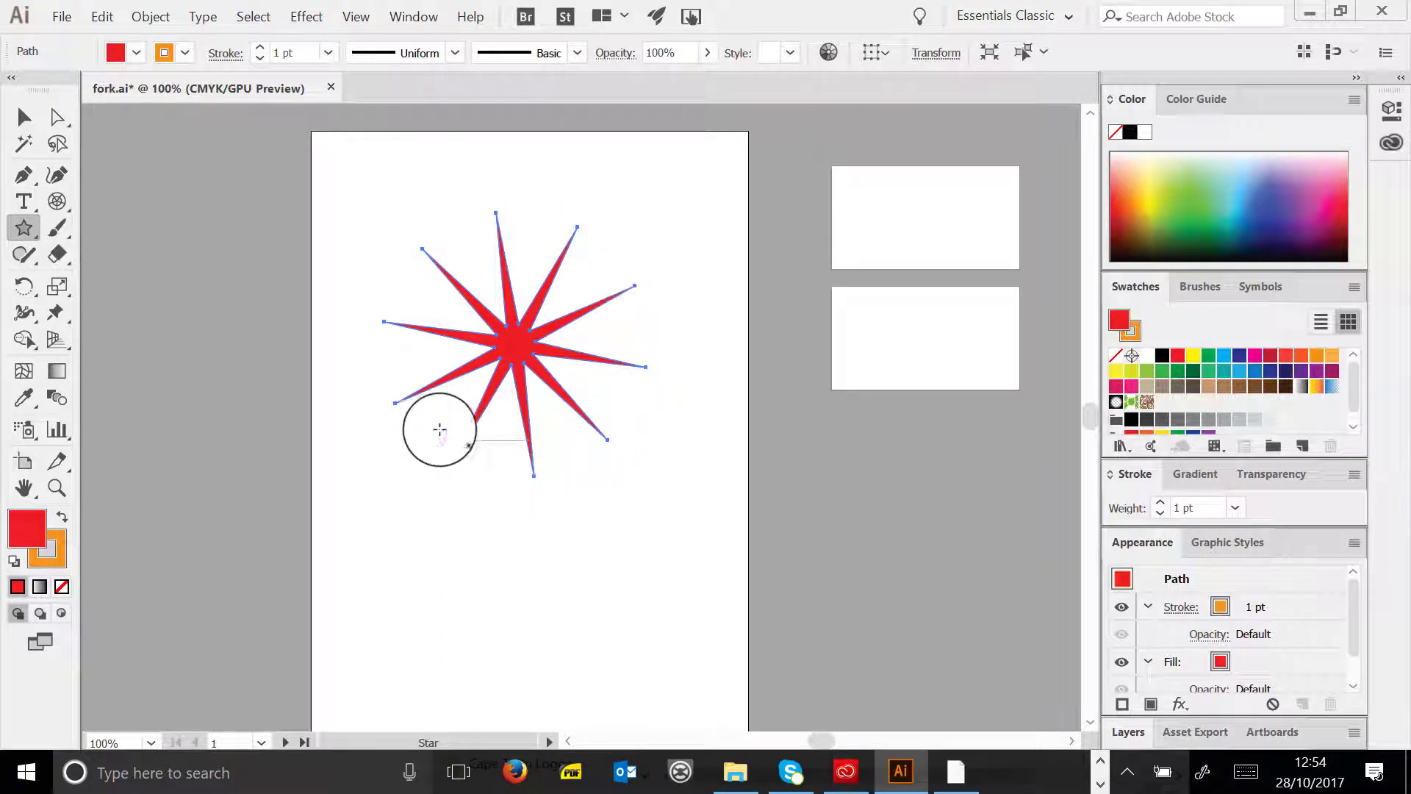
- Stretch the star's uppermost point outward to the artboard's upper-left area with the Direct Selection tool
left_click(57, 118)
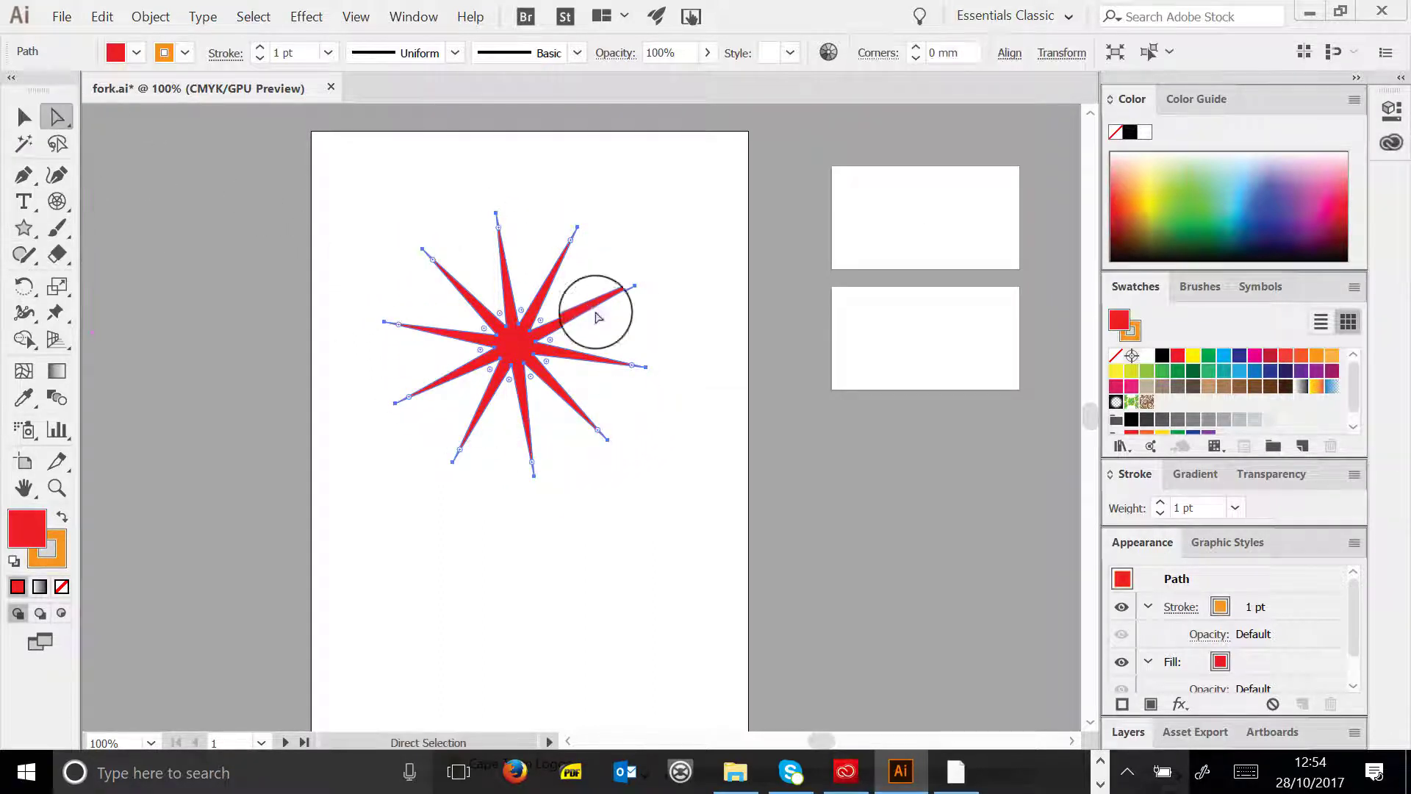
left_click_drag(496, 218, 410, 140)
left_click(498, 187)
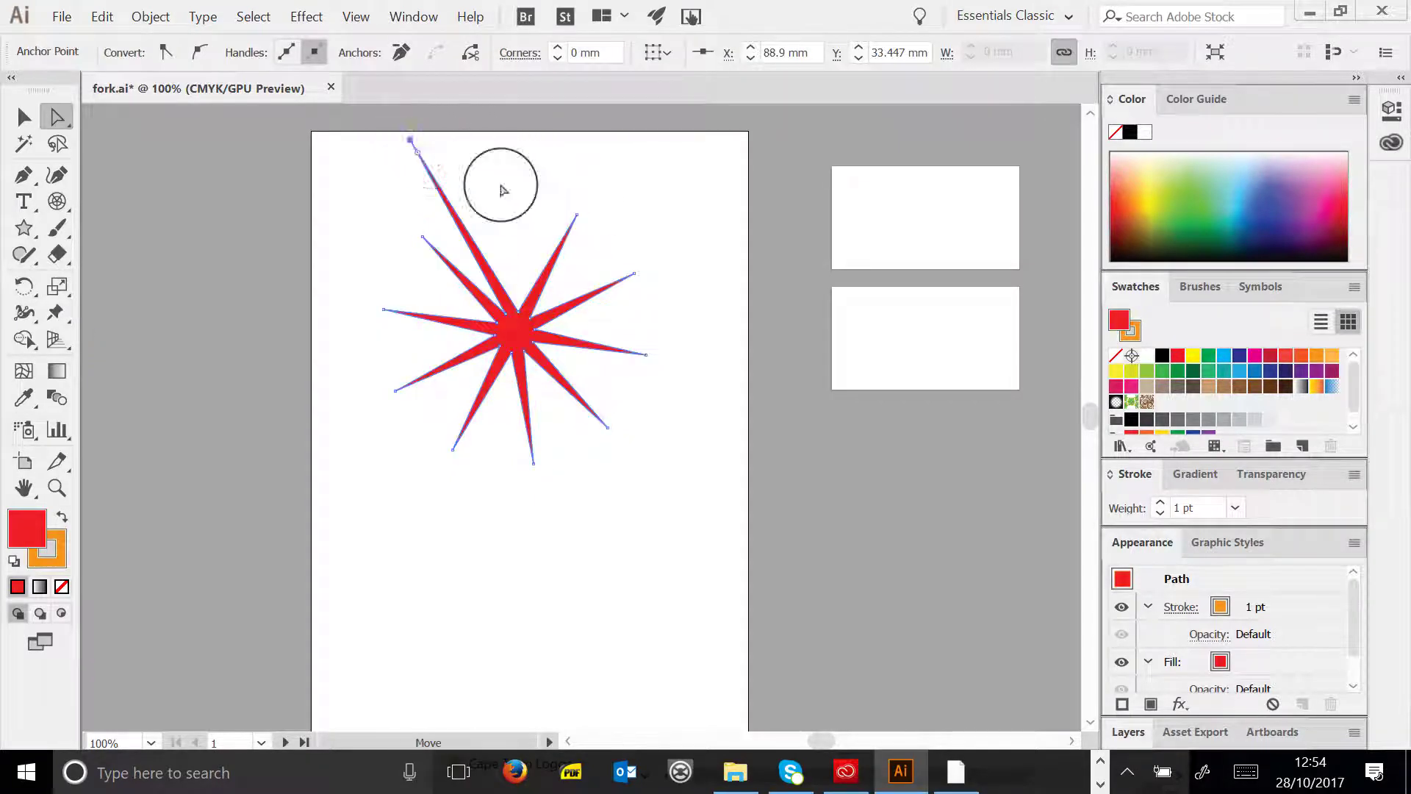
- Stretch the star's upper-right point outward and move the neighbouring inner anchors up and outward with the Direct Selection tool
left_click(577, 215)
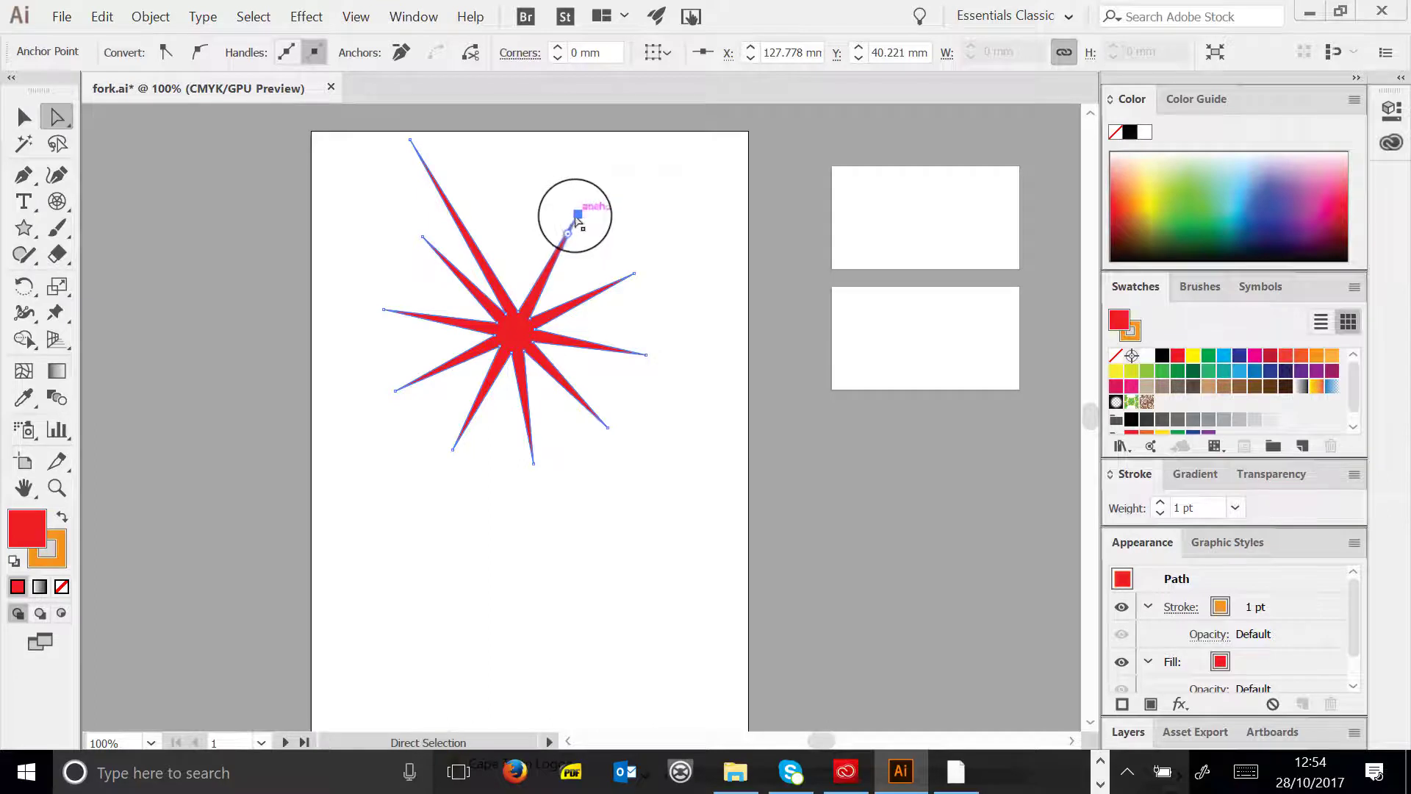
left_click_drag(577, 215, 695, 178)
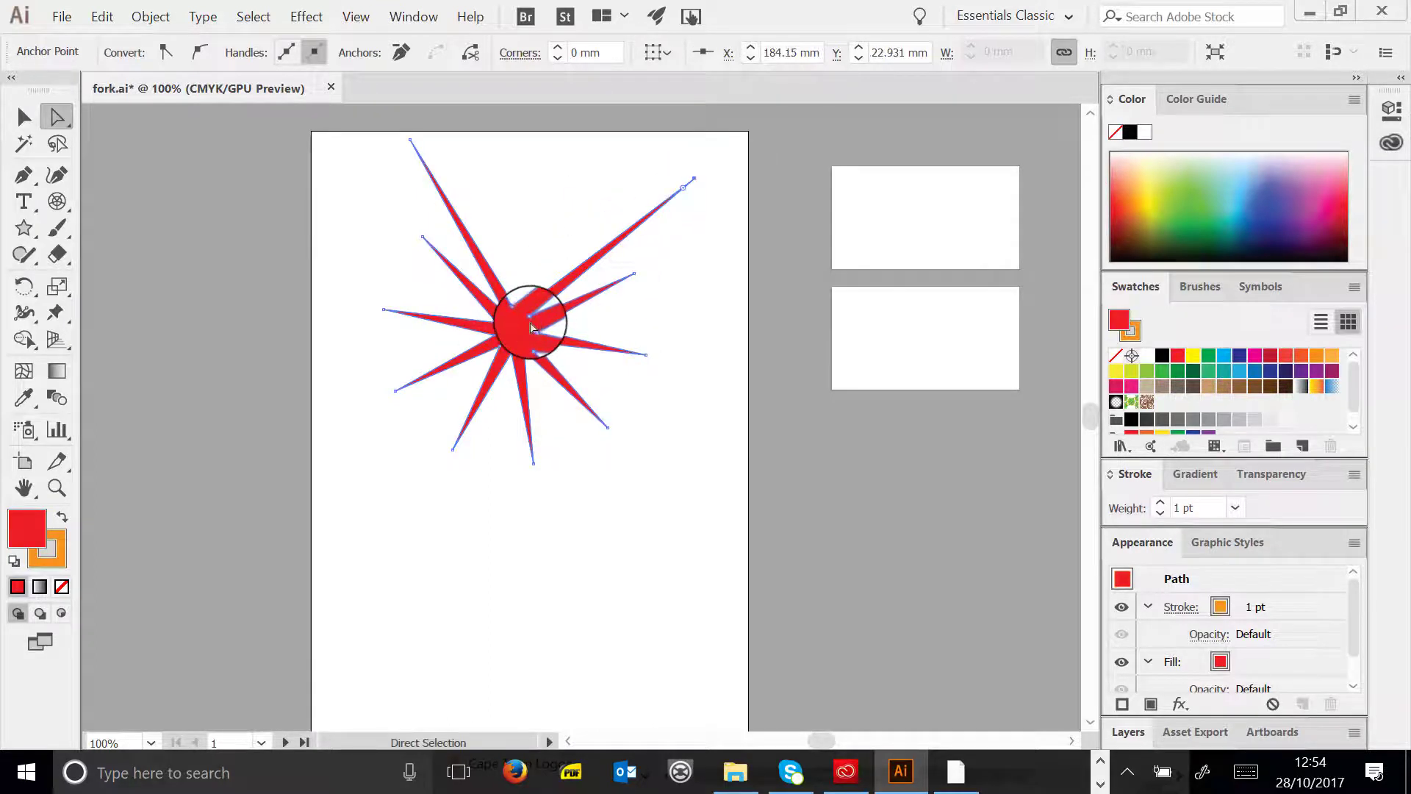
left_click_drag(533, 323, 626, 255)
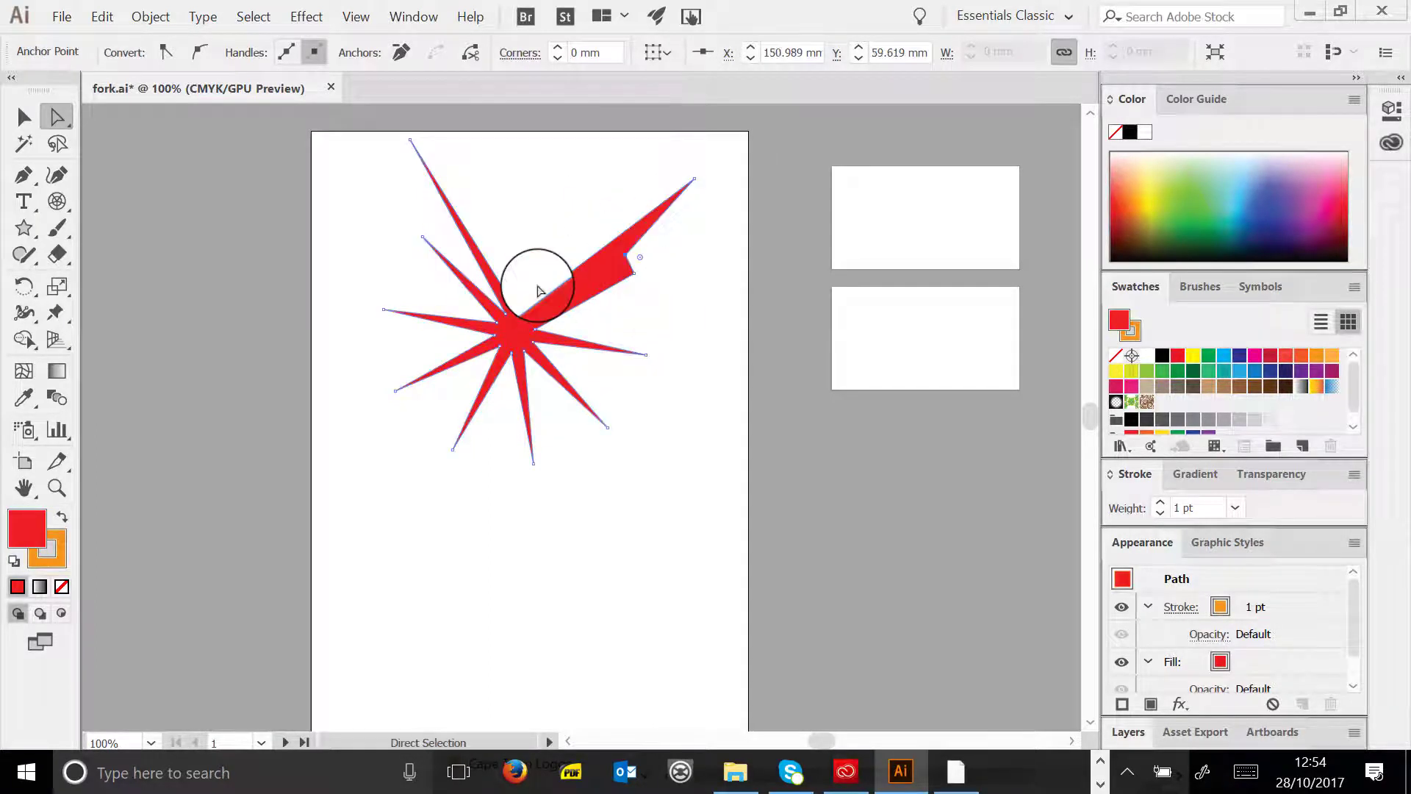
left_click_drag(520, 316, 520, 228)
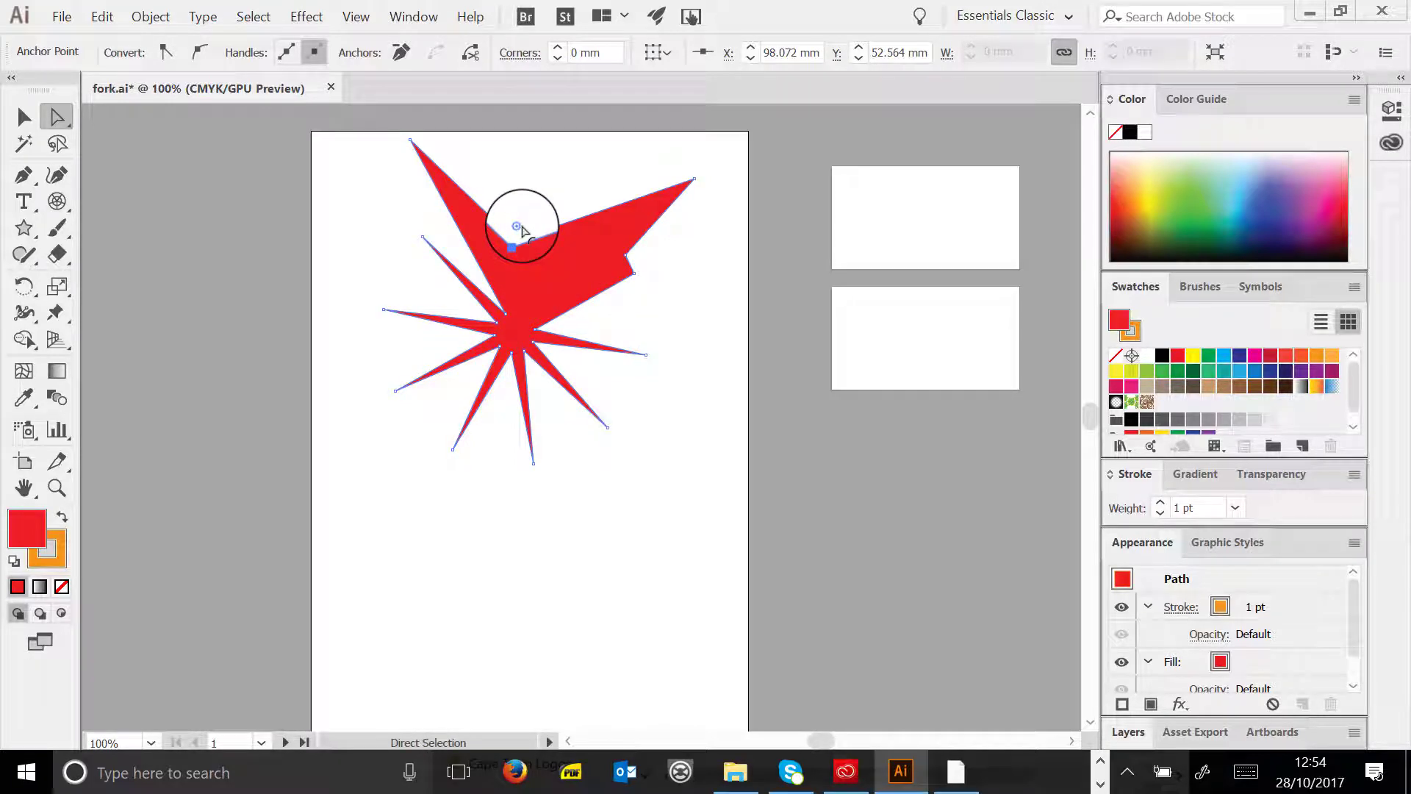
left_click_drag(522, 231, 525, 224)
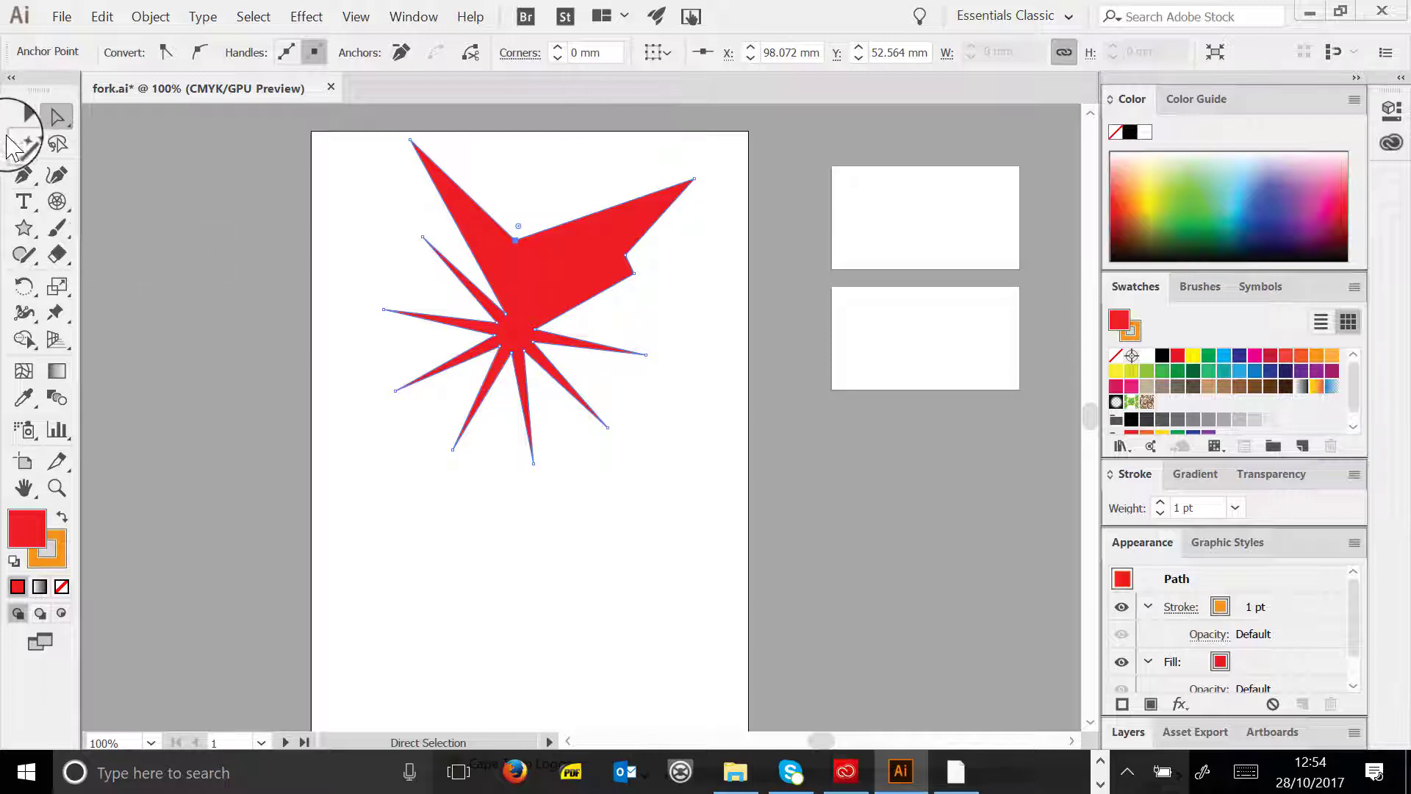
- Delete the distorted star from the large artboard
left_click(24, 116)
key("ctrl+z")
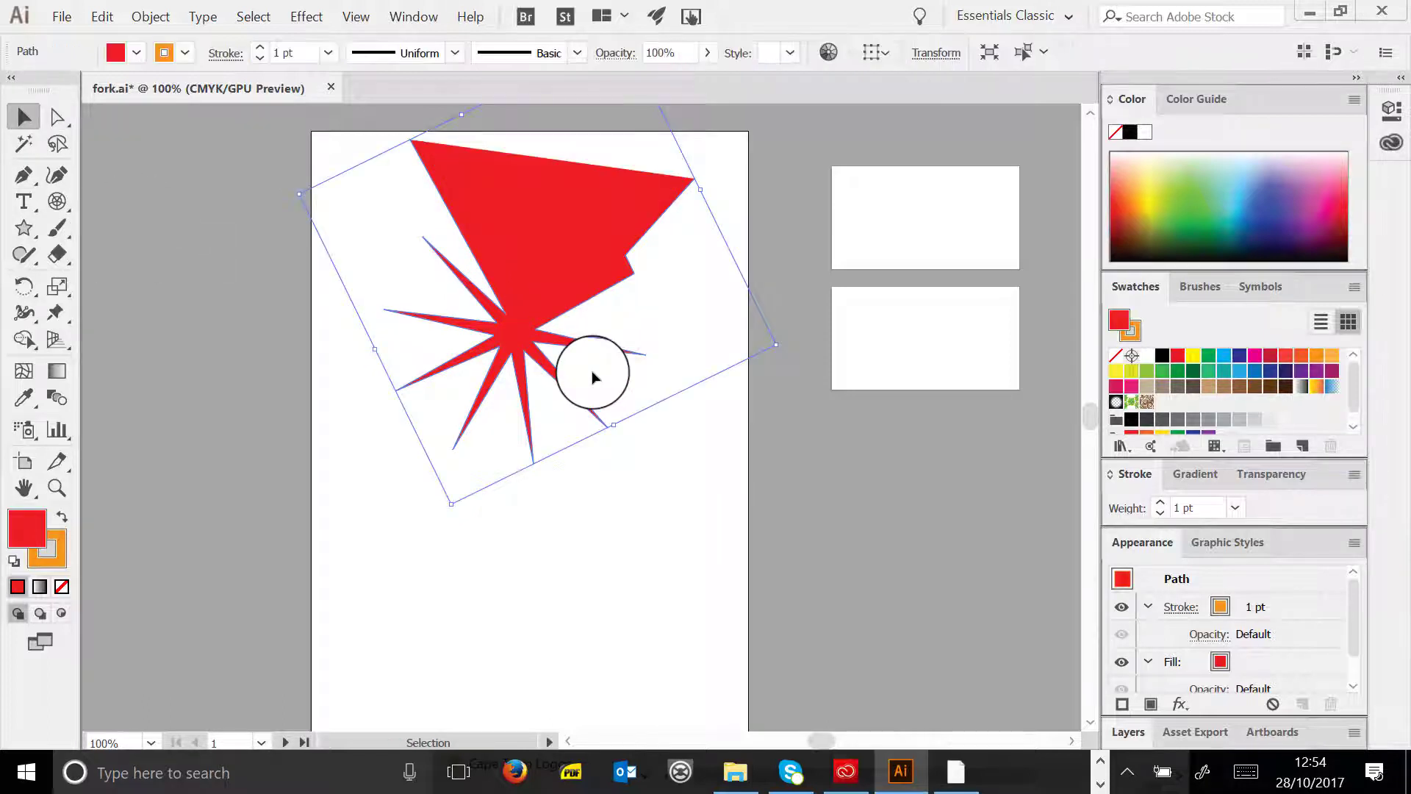
left_click(577, 325)
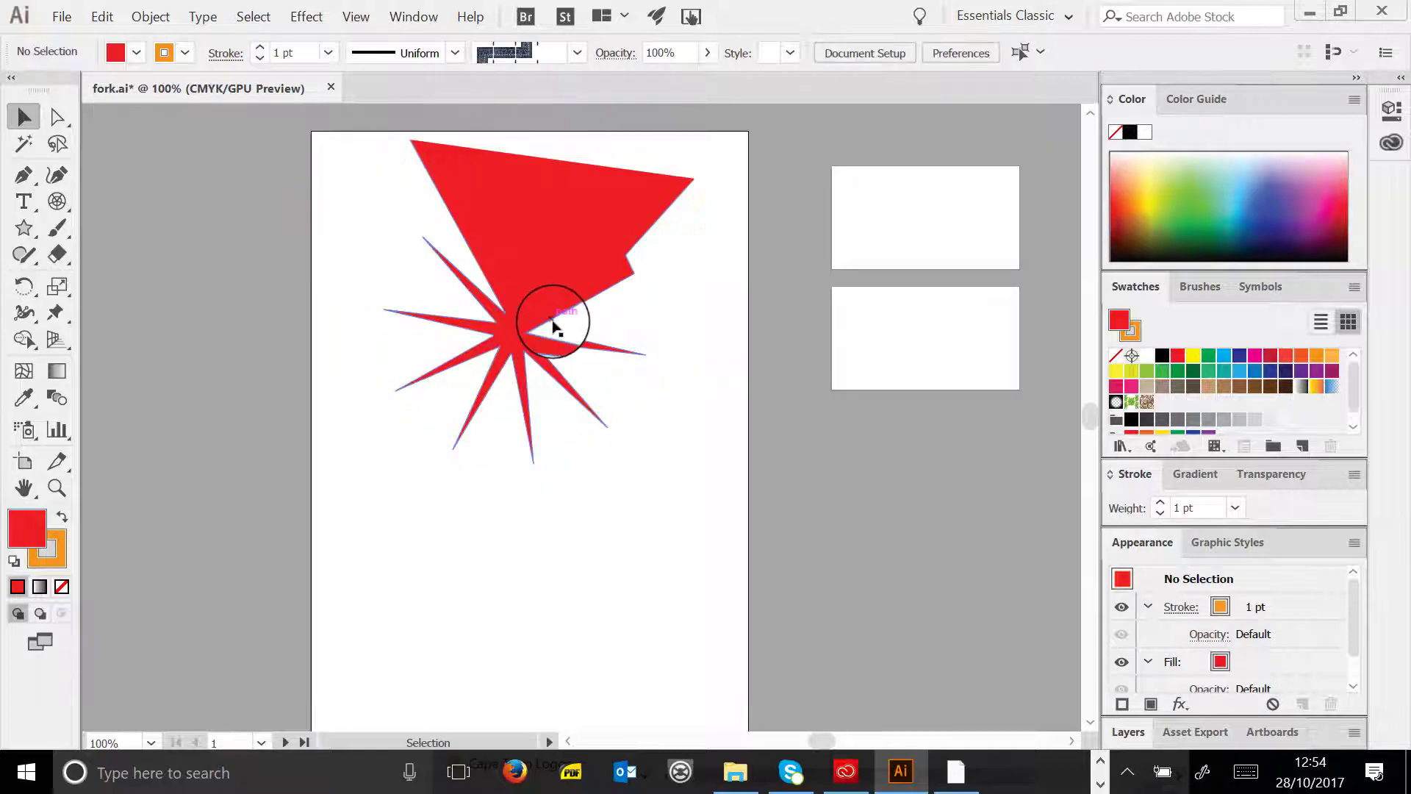
left_click(545, 326)
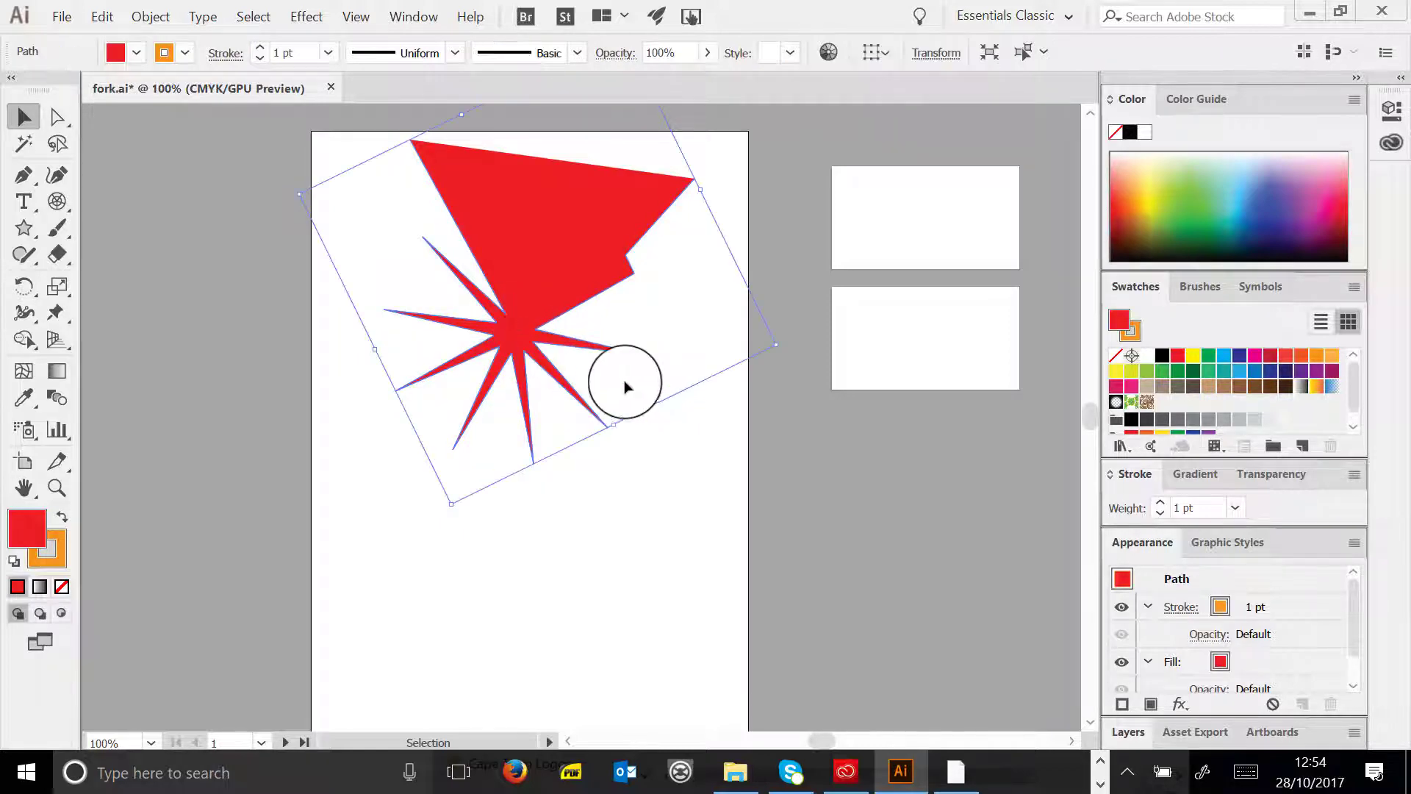
key("Delete")
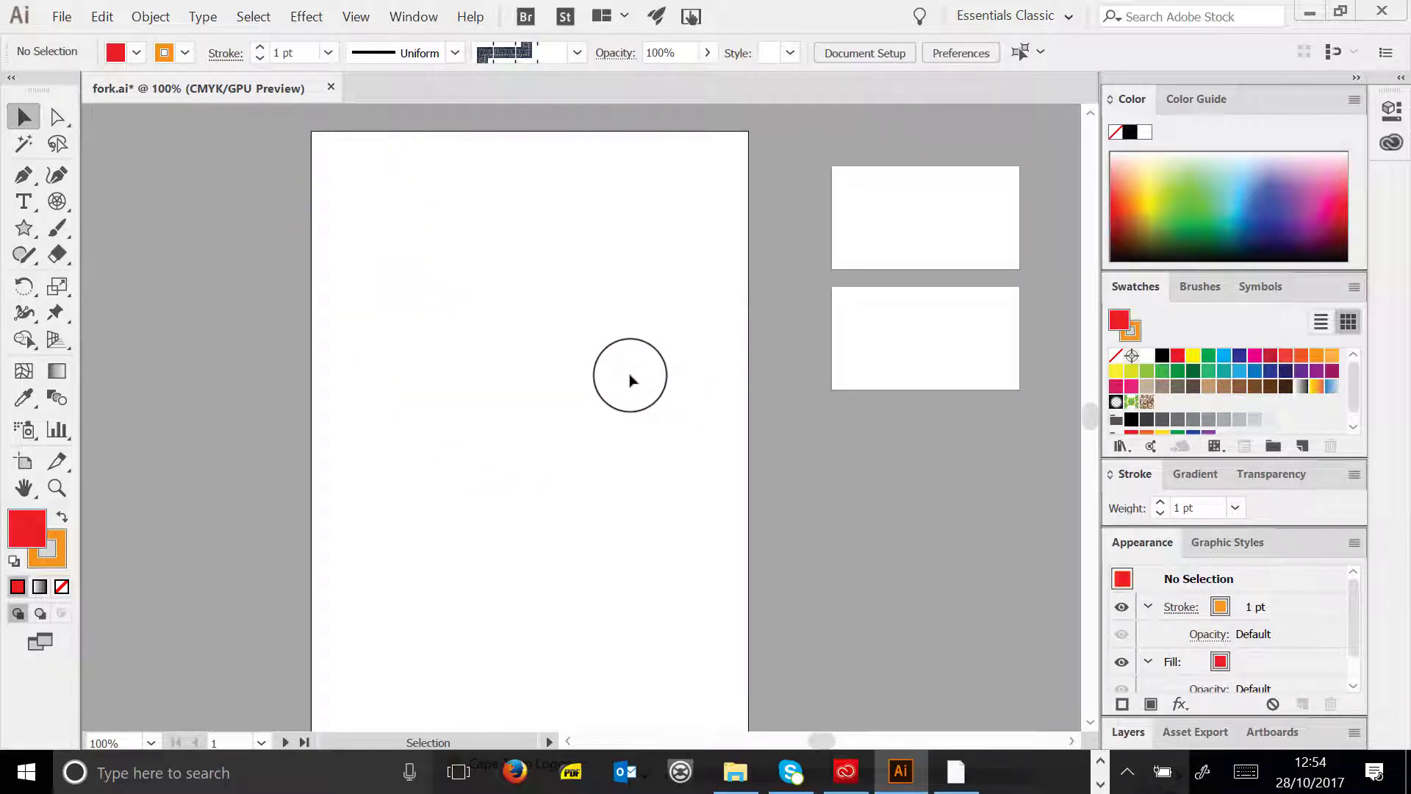
- Draw a red rectangle in the upper half of the large artboard with the Rectangle tool
left_click(23, 232)
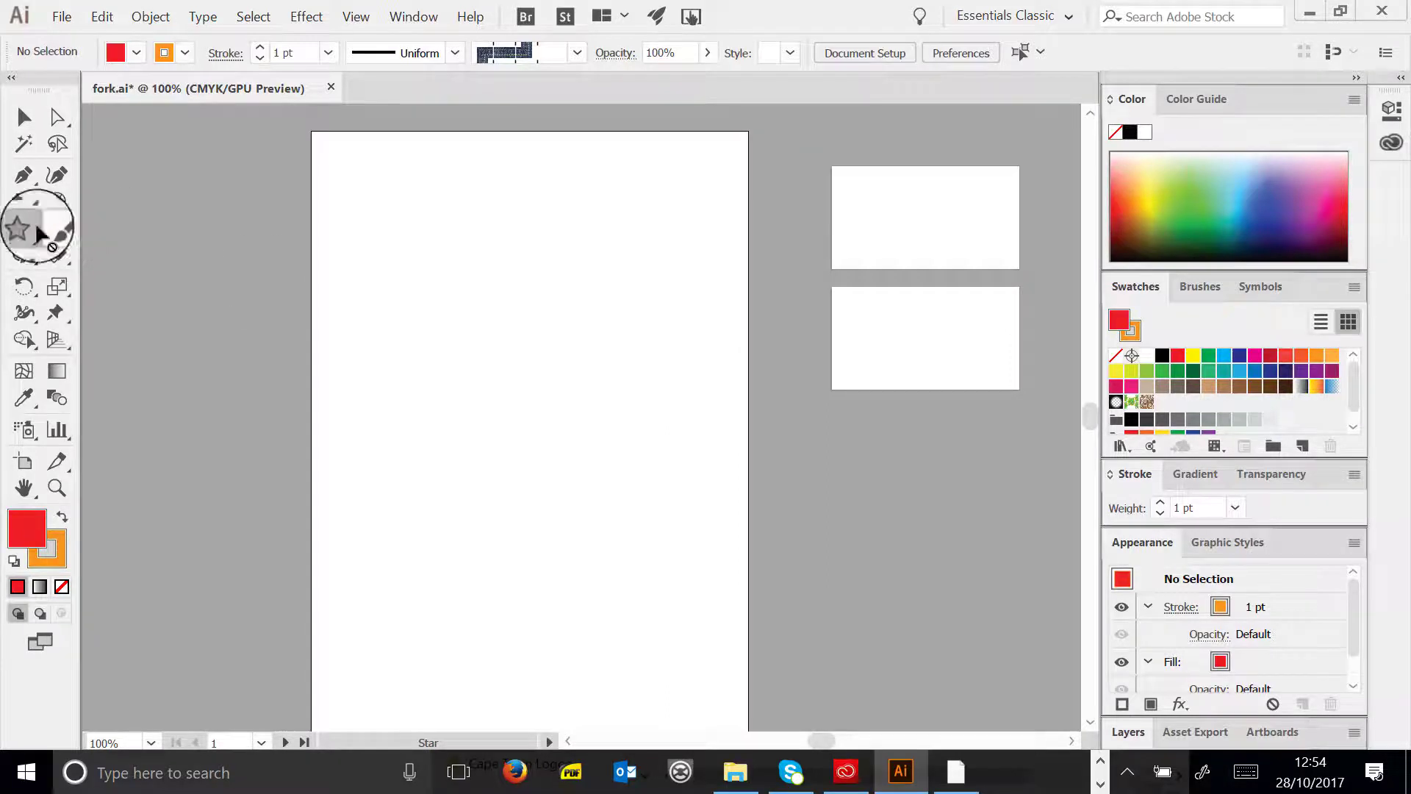
left_click_drag(22, 231, 111, 225)
left_click_drag(372, 223, 611, 428)
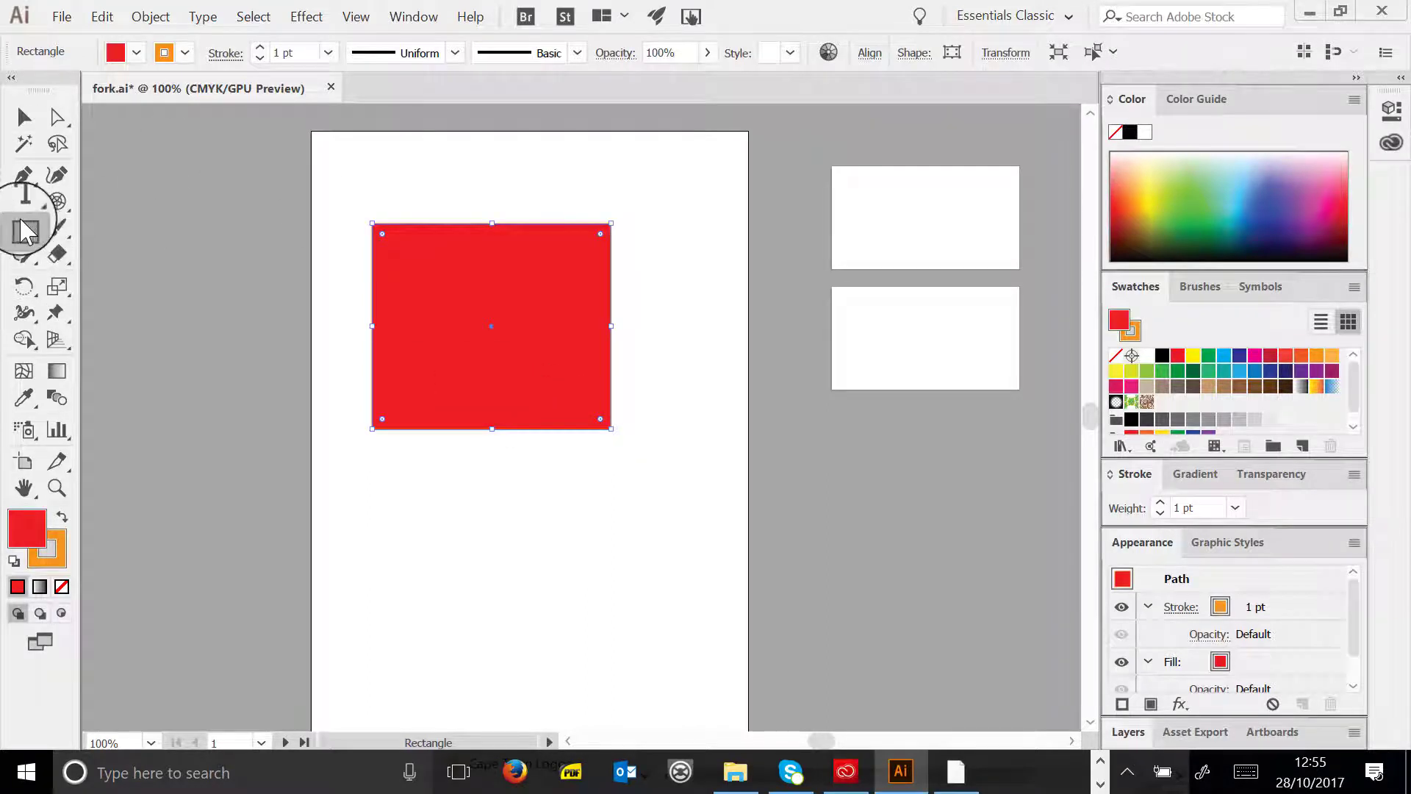
- Draw an ellipse overlapping the rectangle's lower-right corner
left_click_drag(22, 230, 126, 282)
left_click(108, 282)
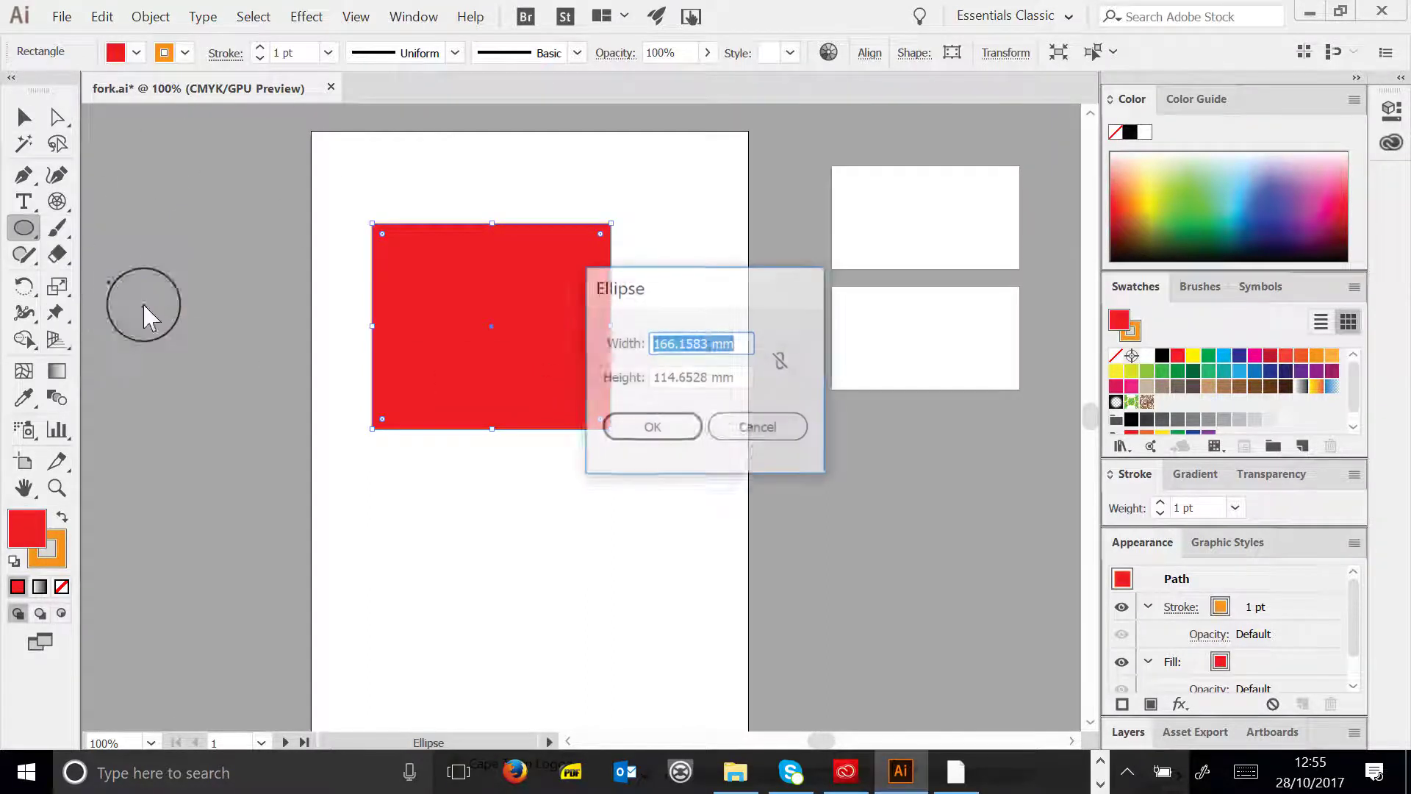
left_click(759, 428)
left_click_drag(474, 317, 710, 514)
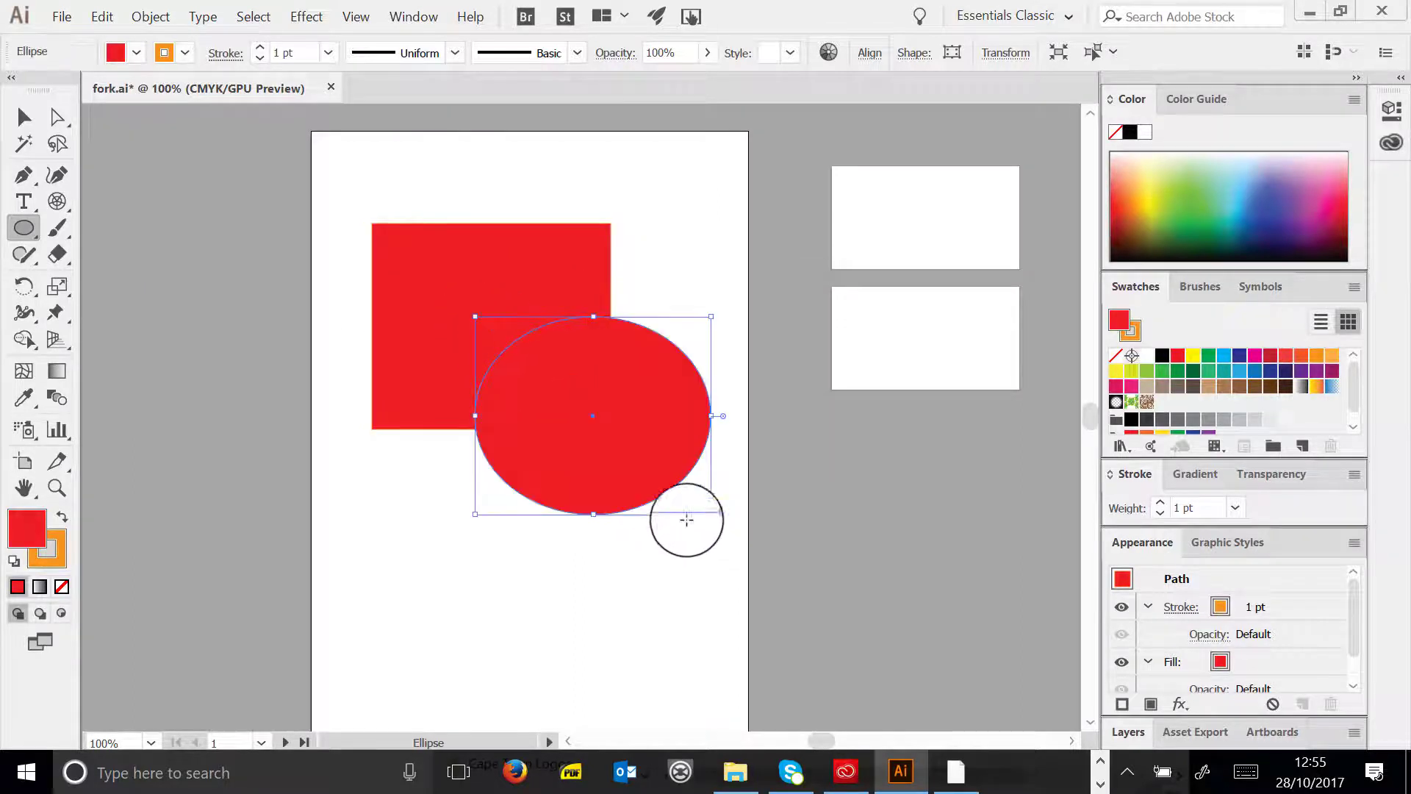
- Give the ellipse a light blue fill and a red stroke
left_click(1224, 364)
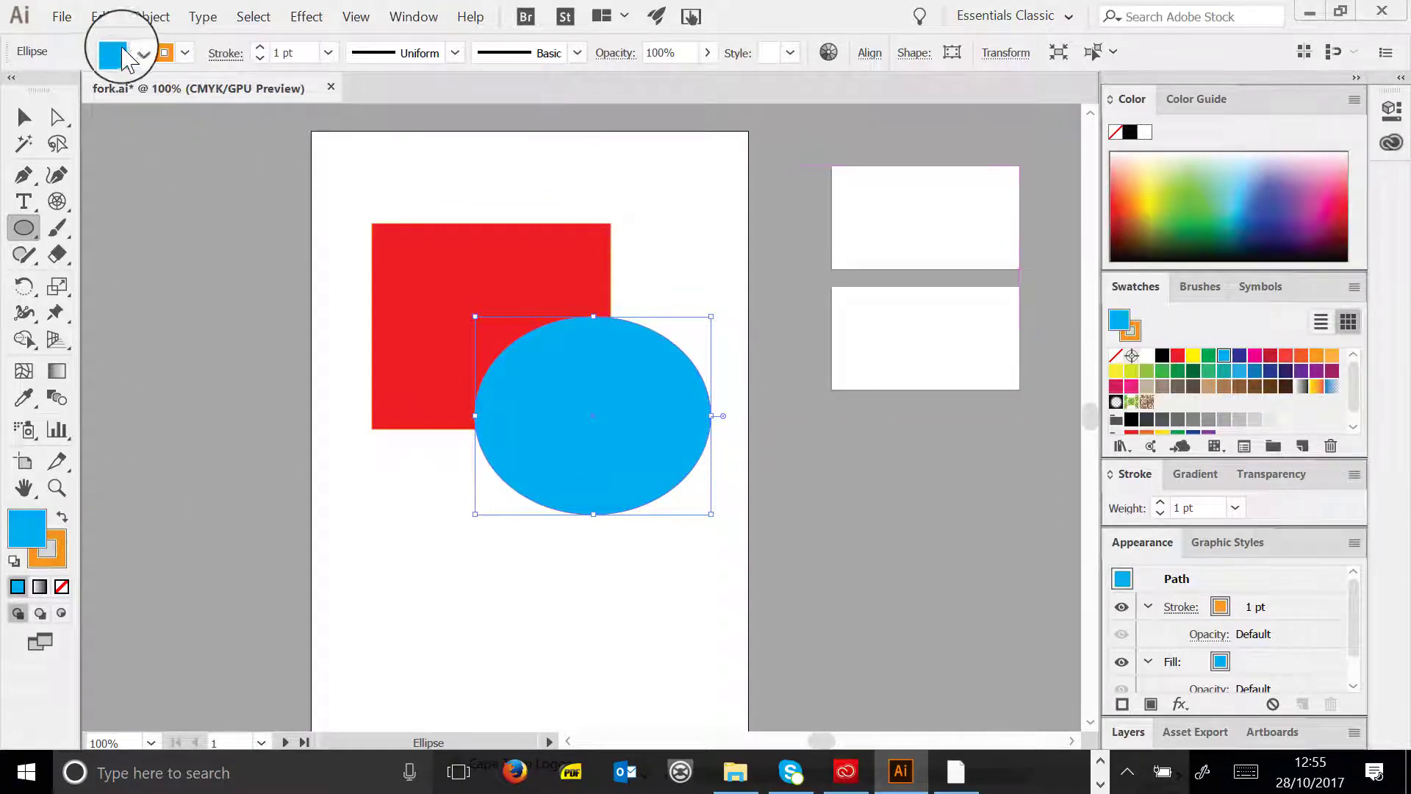
left_click(1133, 342)
left_click(1129, 331)
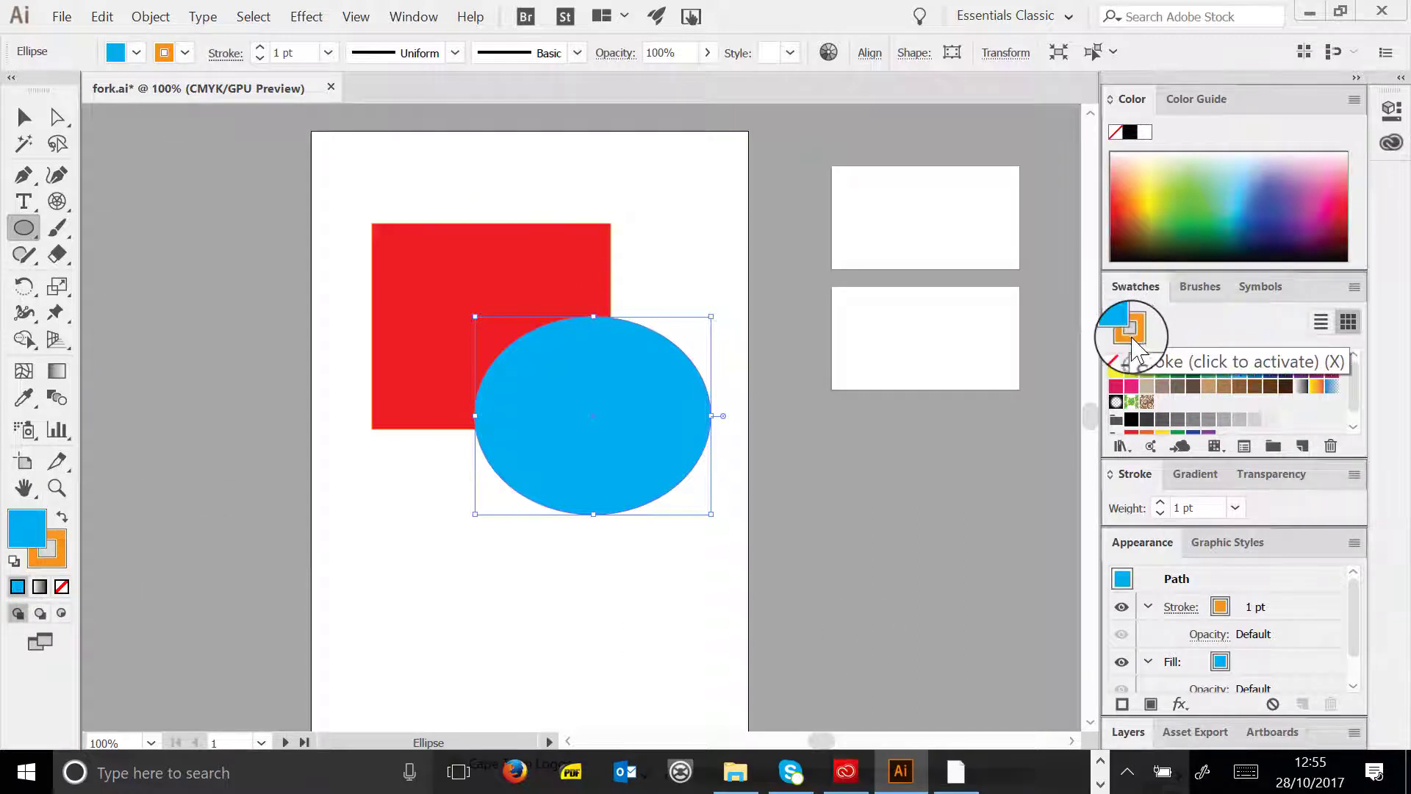
left_click(1128, 335)
left_click(1131, 336)
left_click(1137, 340)
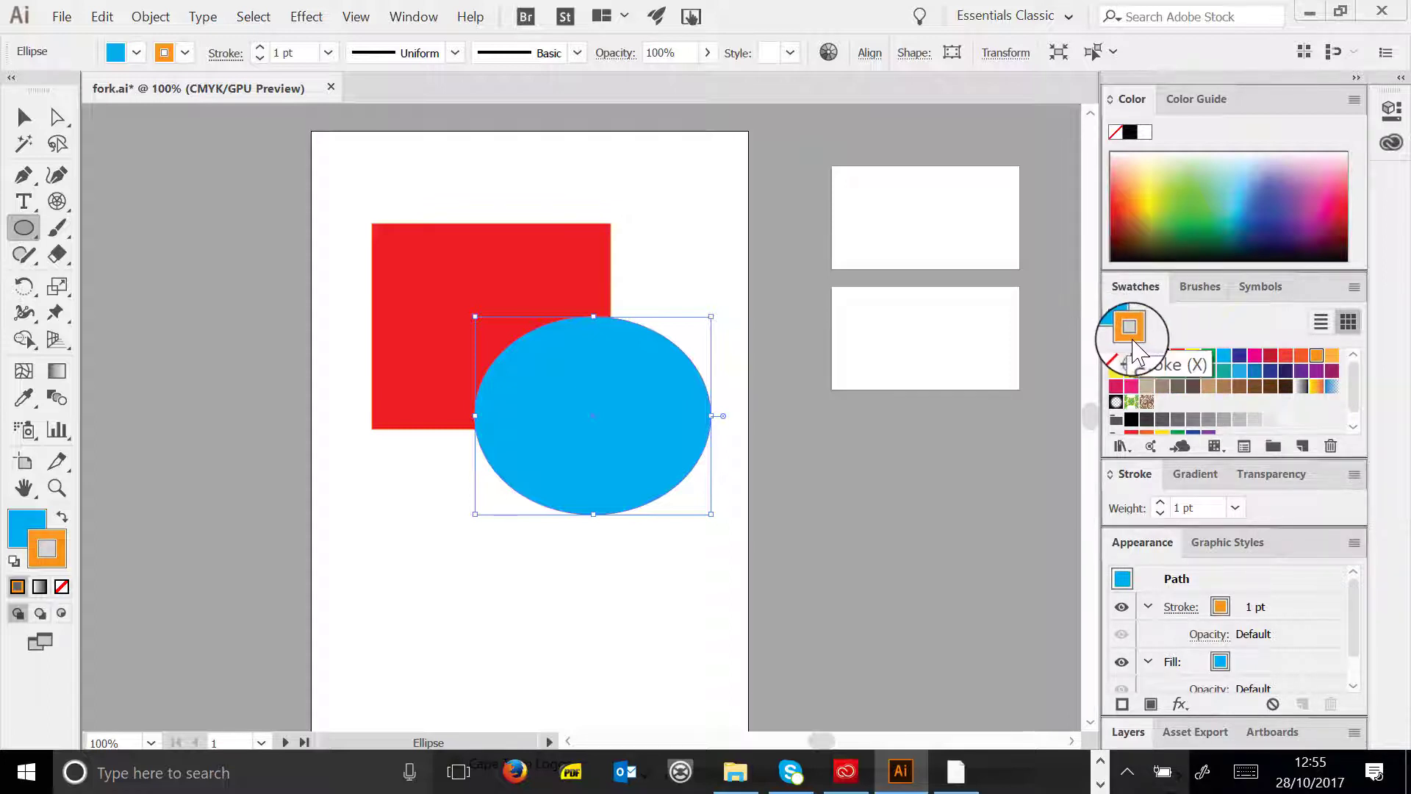
left_click(1178, 355)
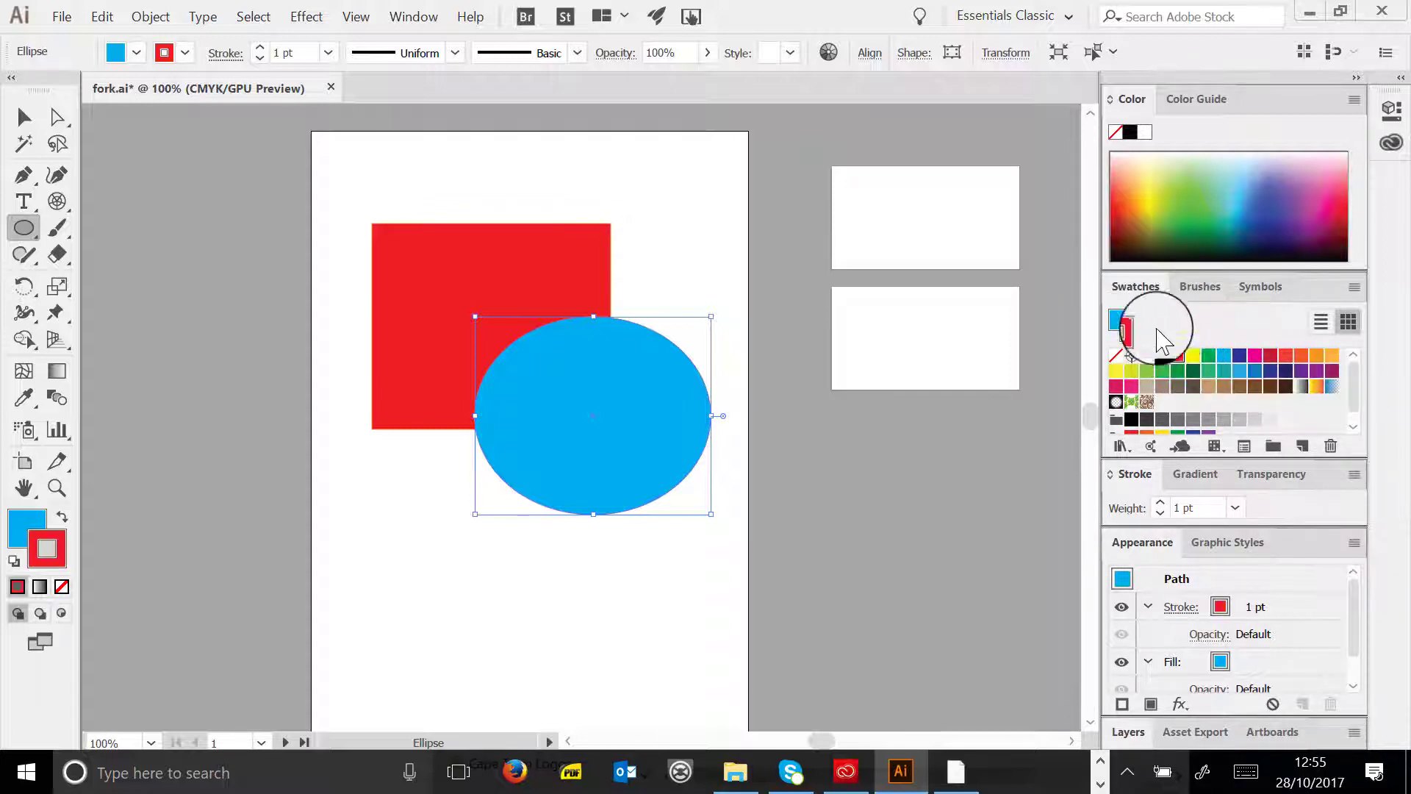
- Try a red fill on the ellipse and restore its light blue fill
left_click(1122, 324)
left_click(1178, 356)
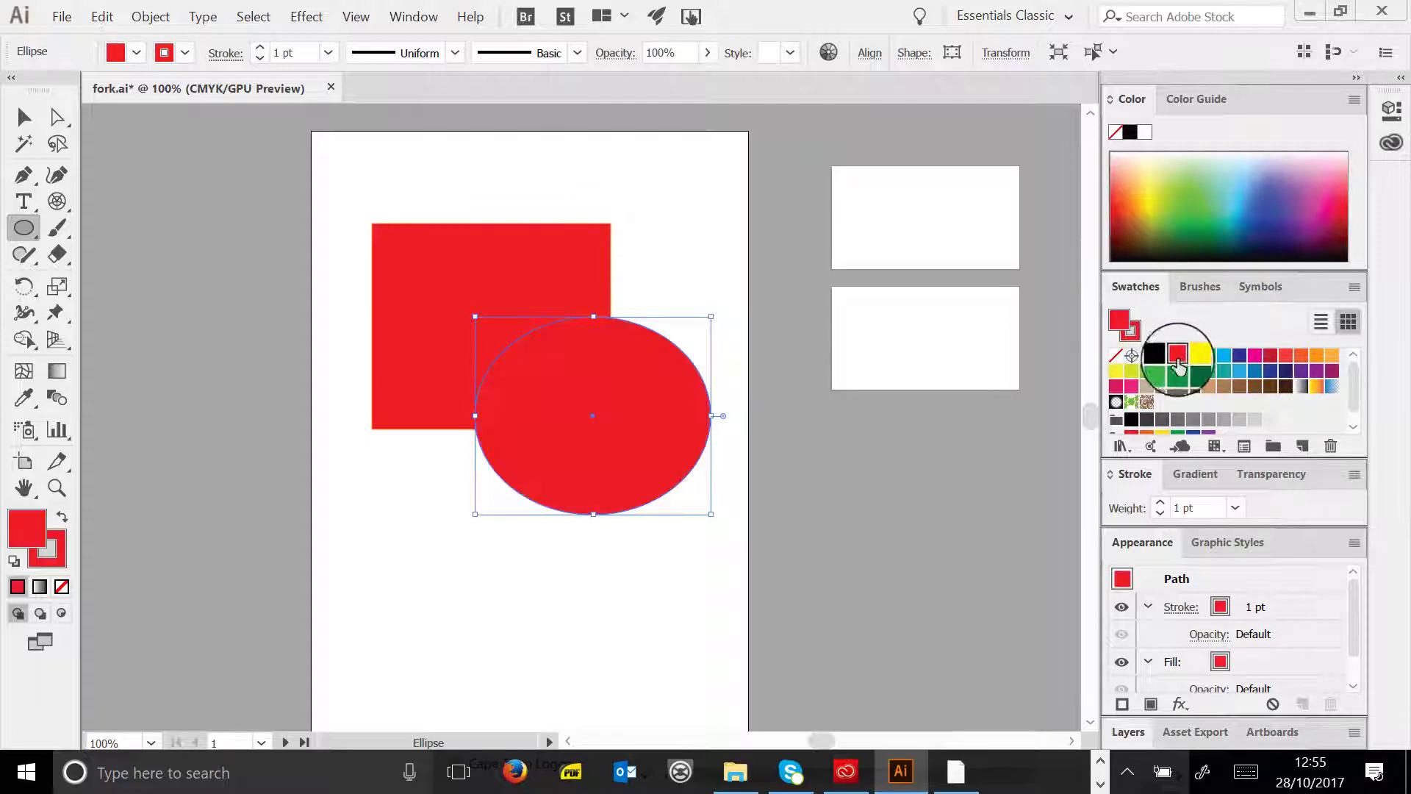
left_click(1224, 355)
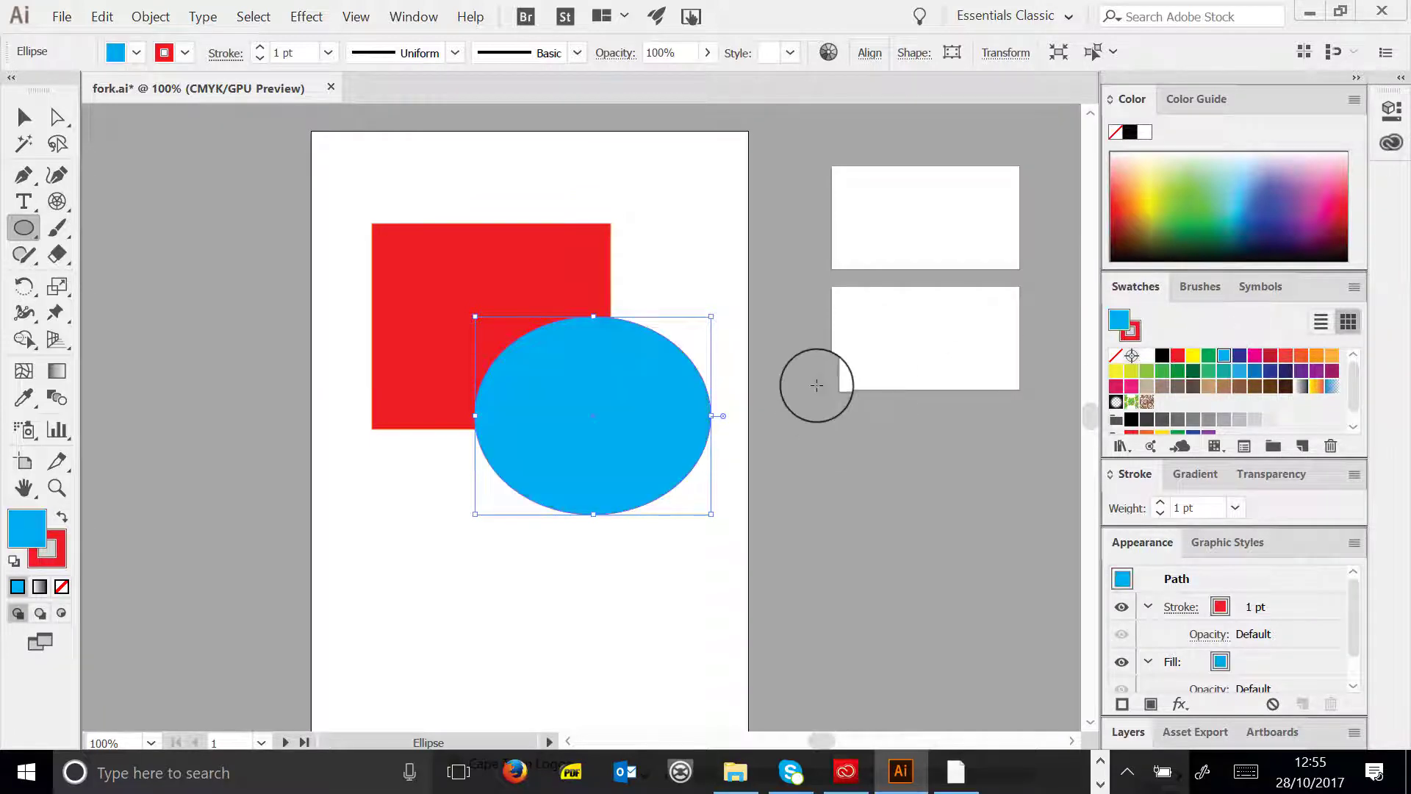
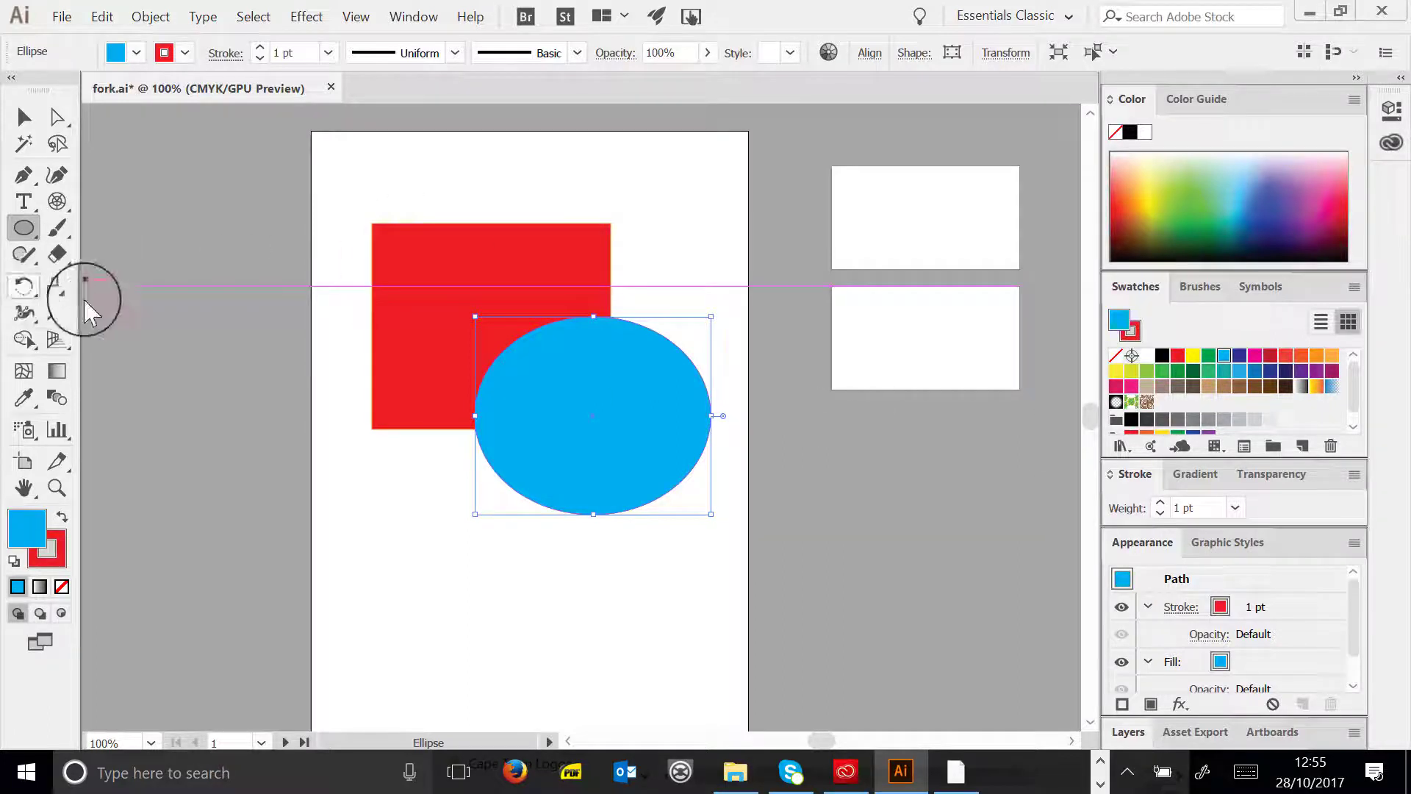
- Rotate the blue ellipse slightly counterclockwise about its centre with the Rotate tool
left_click(22, 291)
left_click_drag(680, 417, 670, 378)
mouse_move(685, 427)
left_mouse_down()
mouse_move(680, 467)
mouse_move(665, 430)
left_mouse_up()
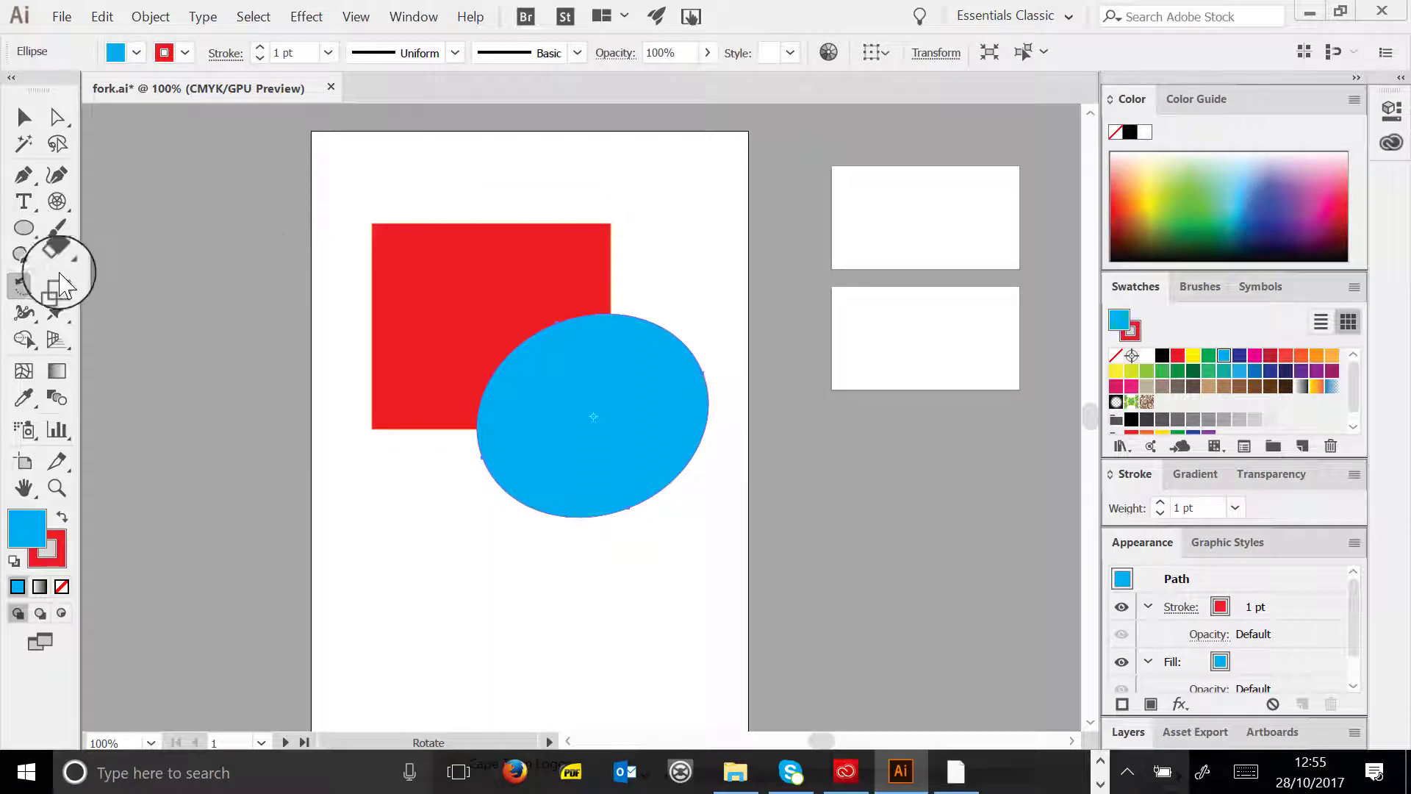
- Try scaling and shearing the blue ellipse with the Scale and Shear tools, and undo the shear
left_click_drag(56, 286, 129, 287)
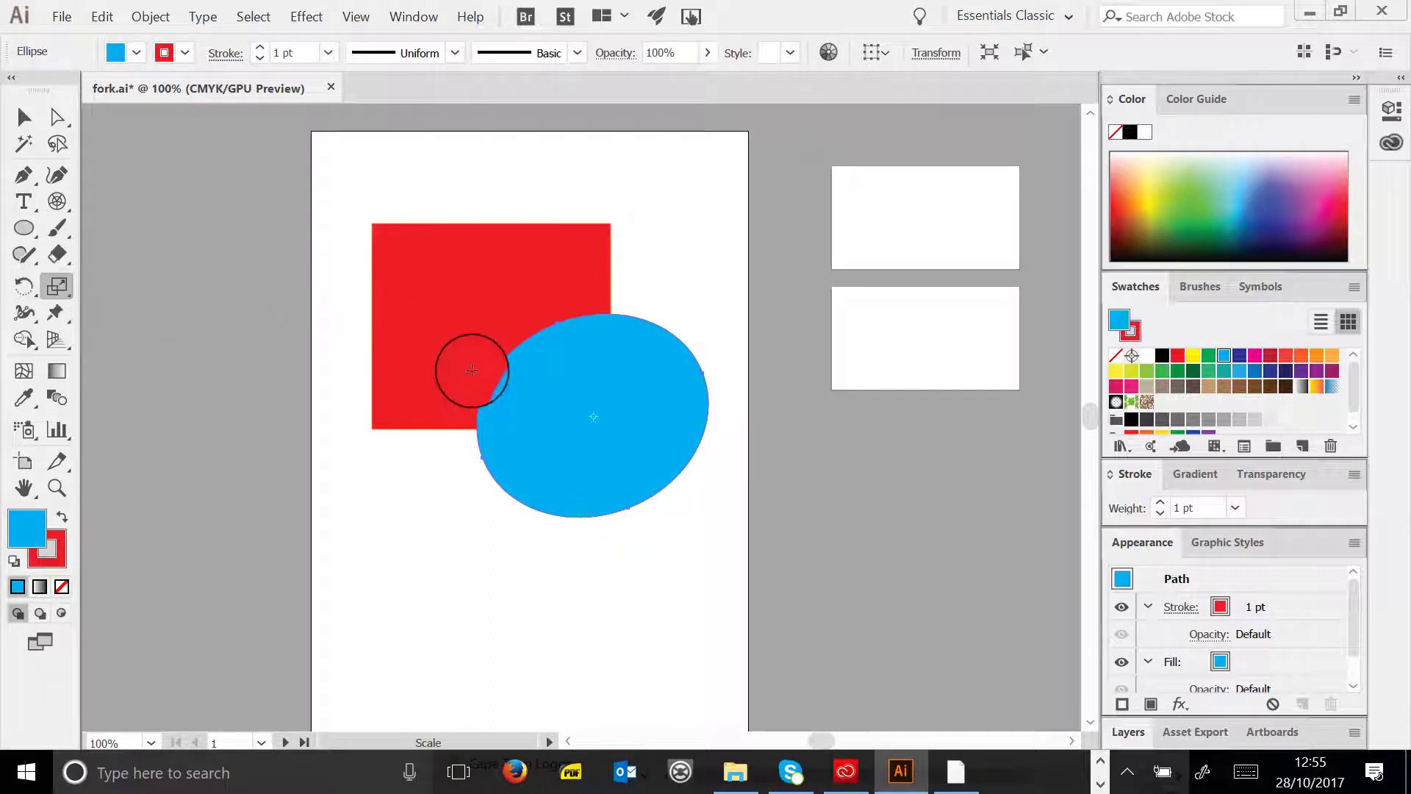
left_click_drag(543, 405, 688, 591)
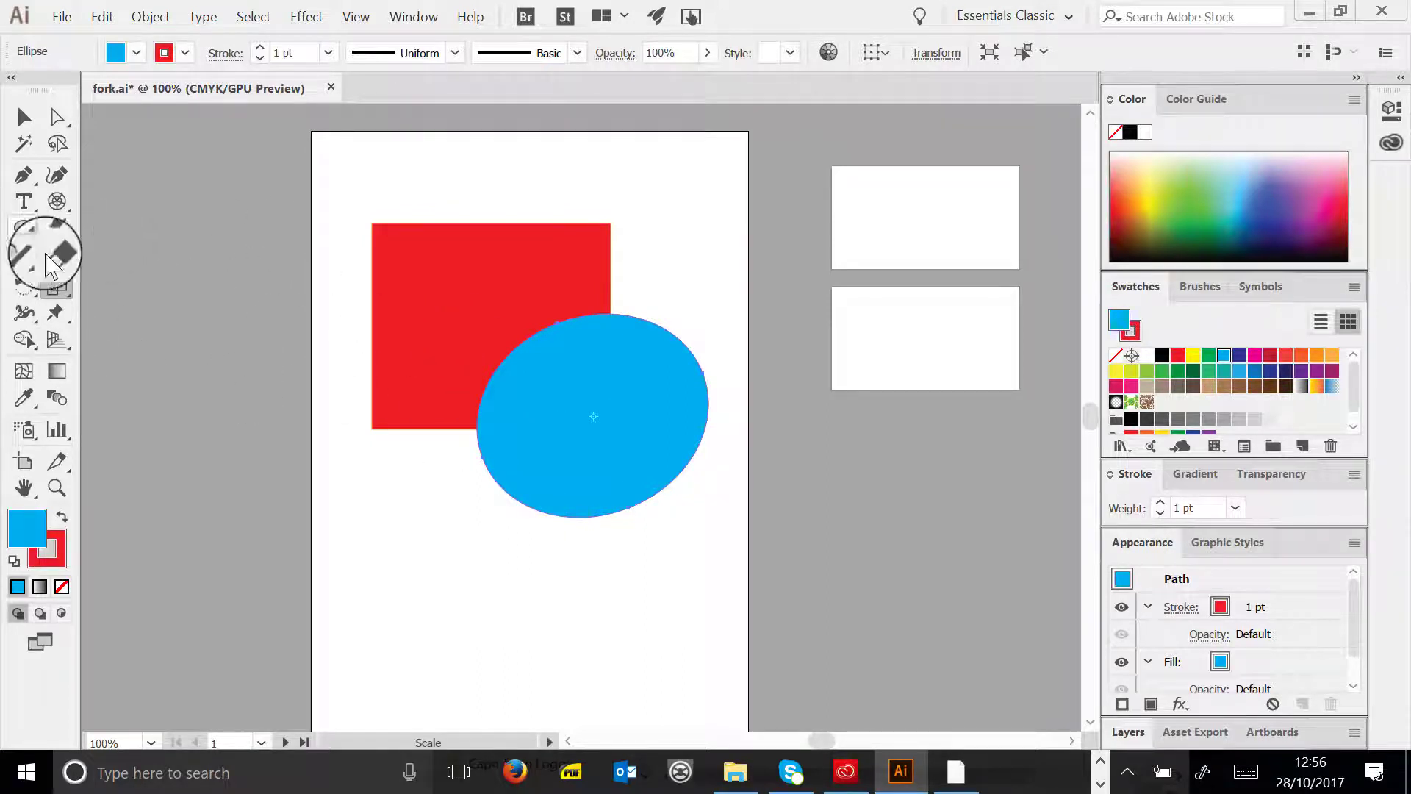
left_click(70, 284)
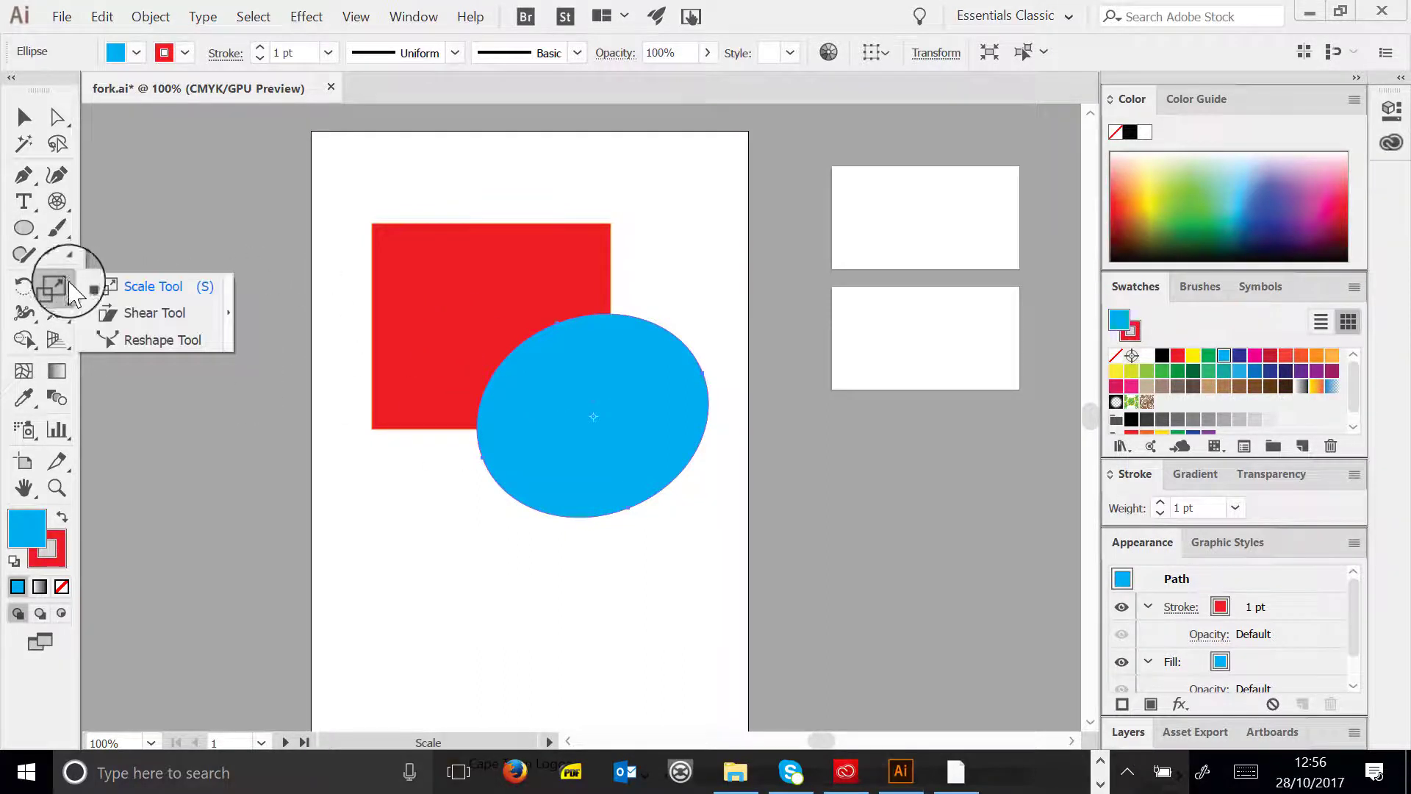
left_click(156, 314)
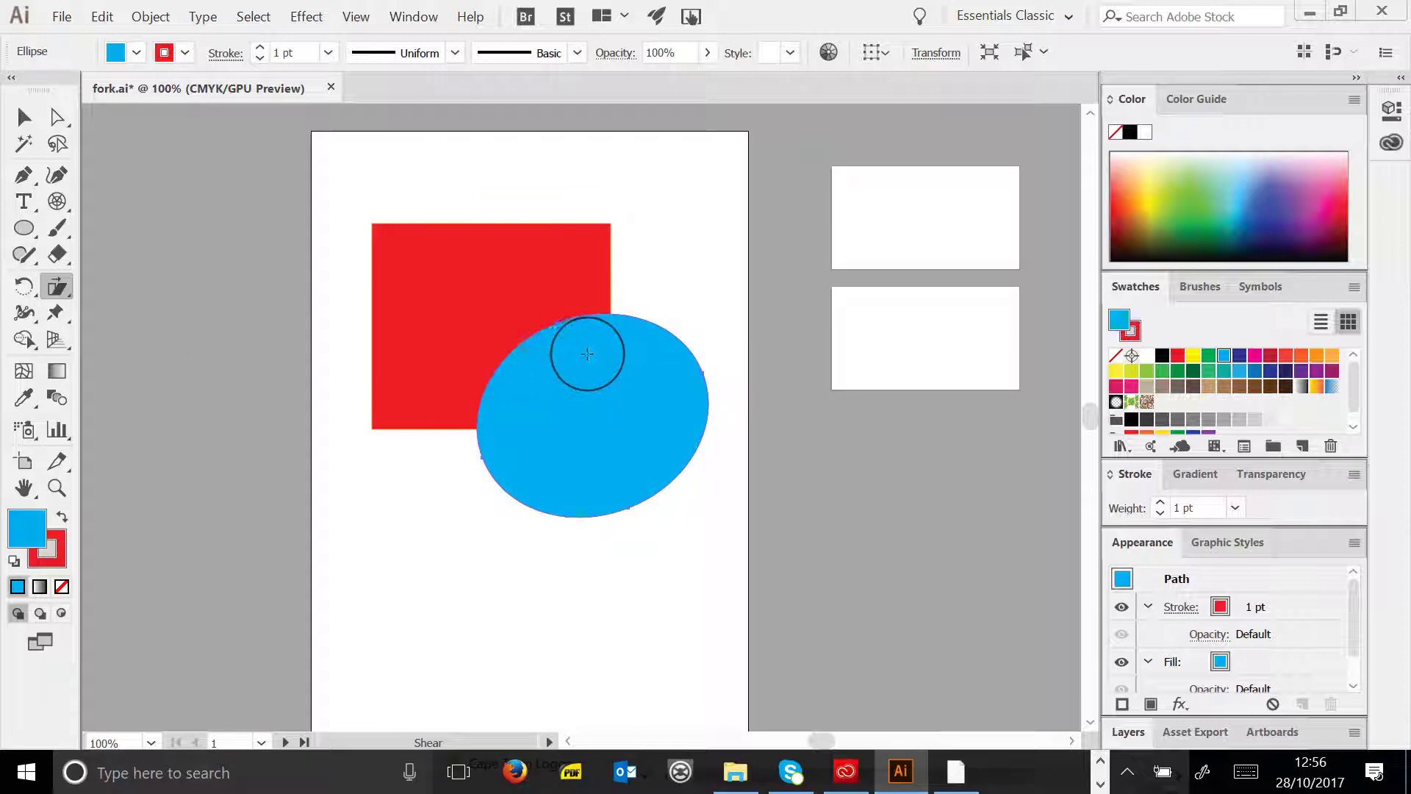
left_click_drag(588, 354, 536, 356)
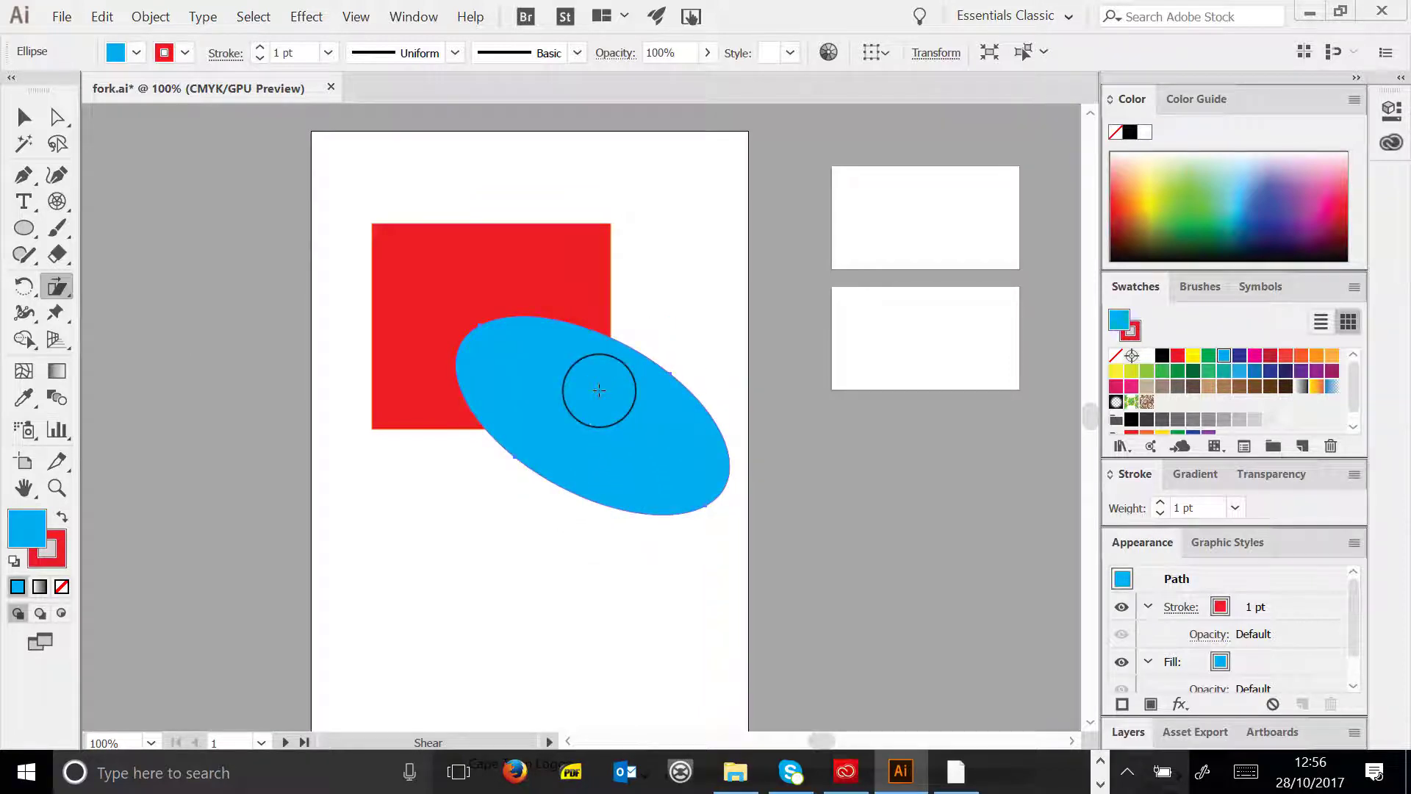
key("ctrl+z")
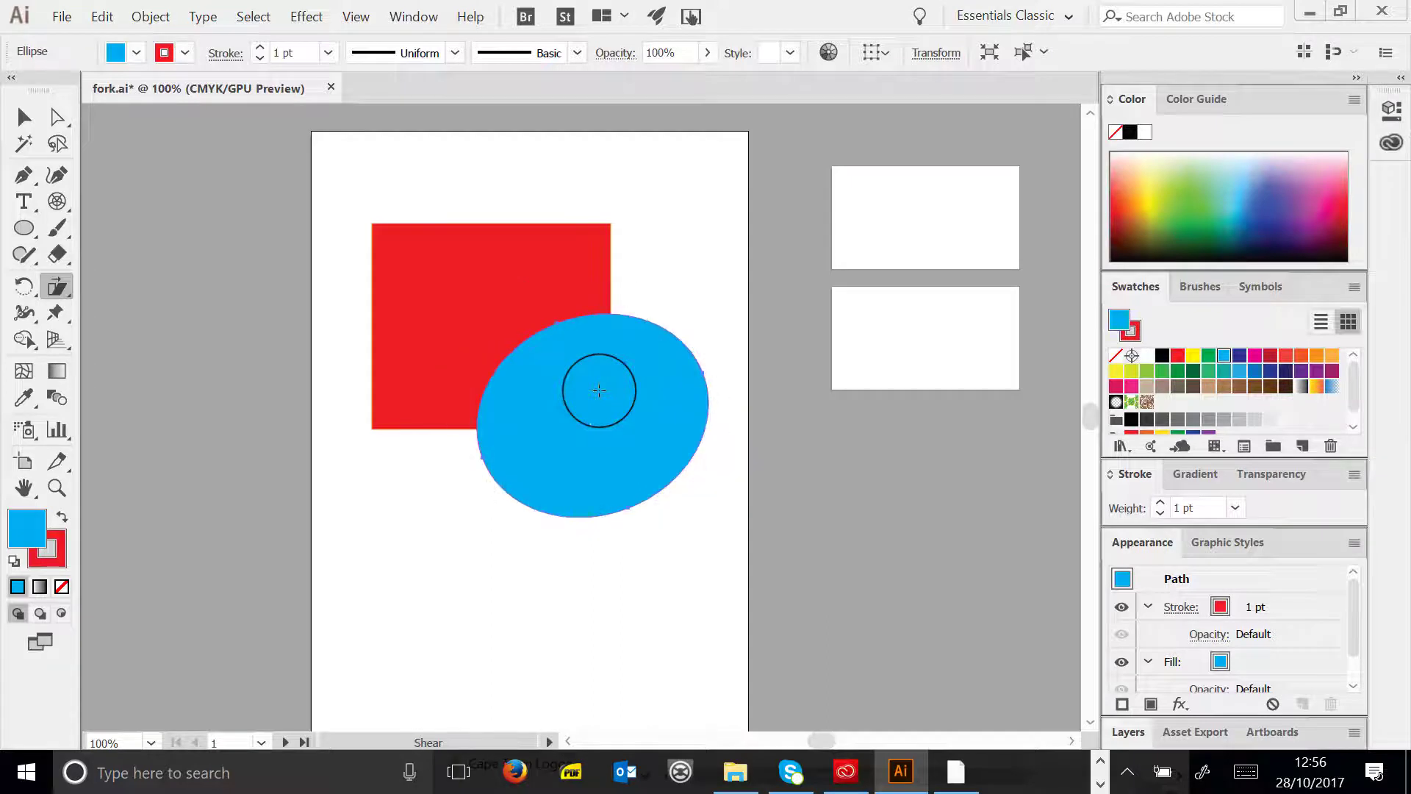
left_click(57, 287)
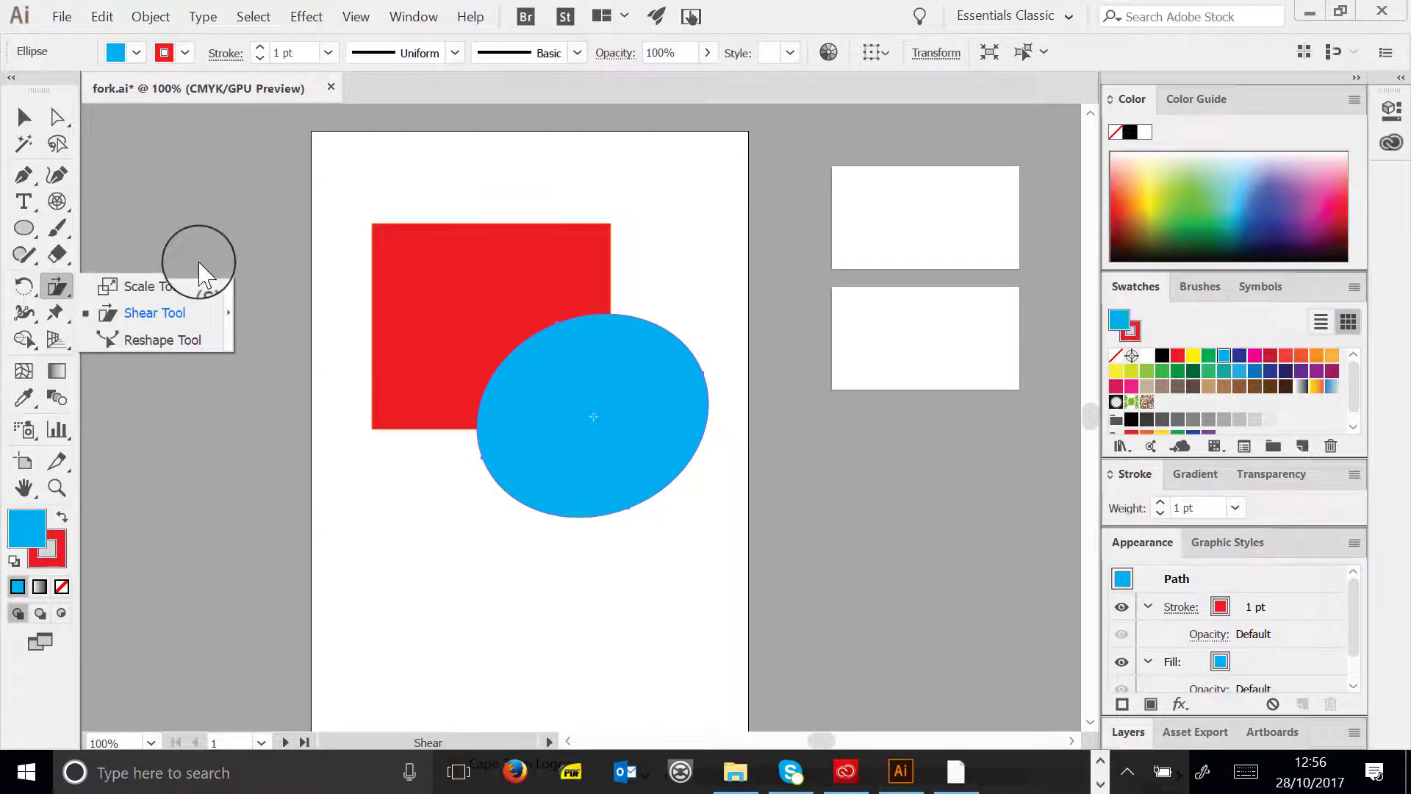
left_click(29, 288)
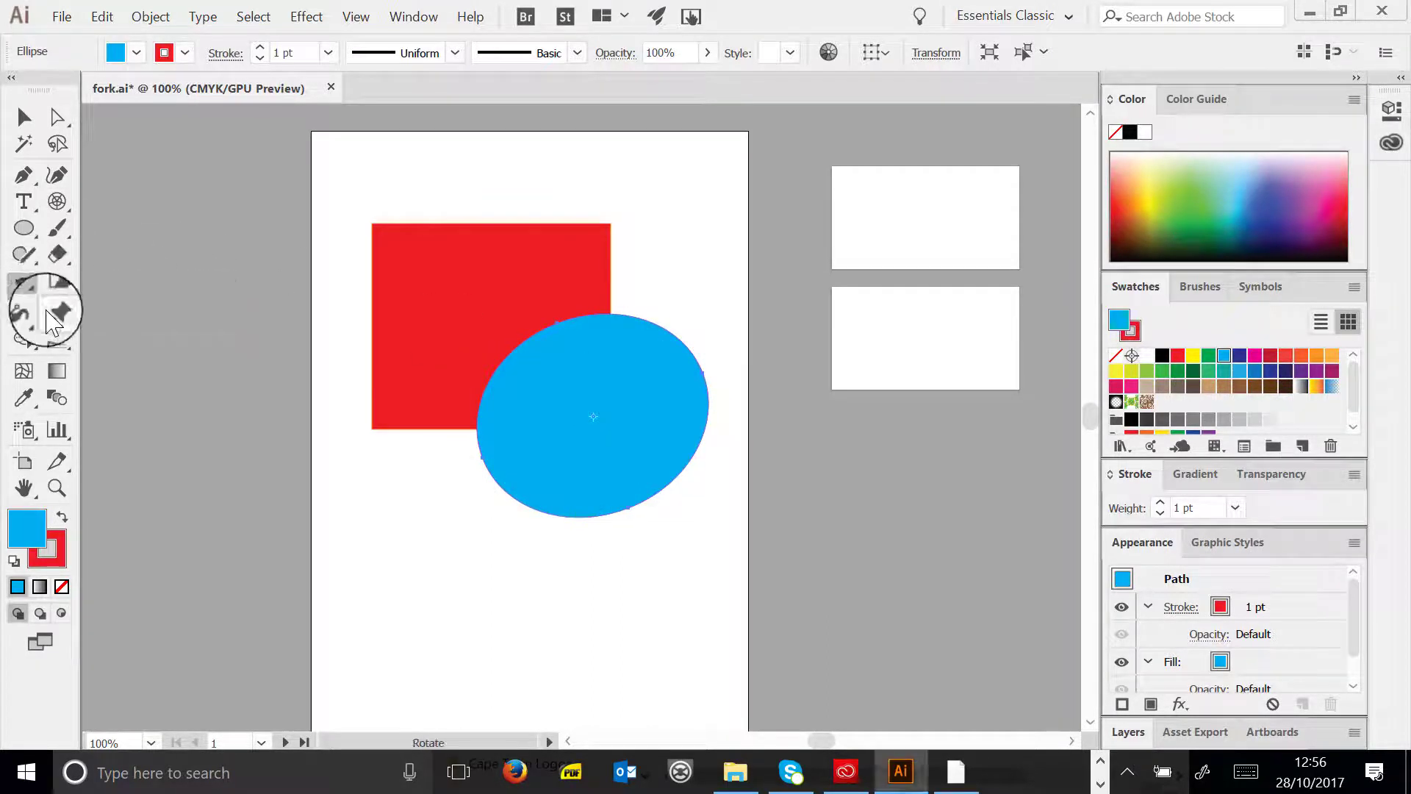
left_click(24, 314)
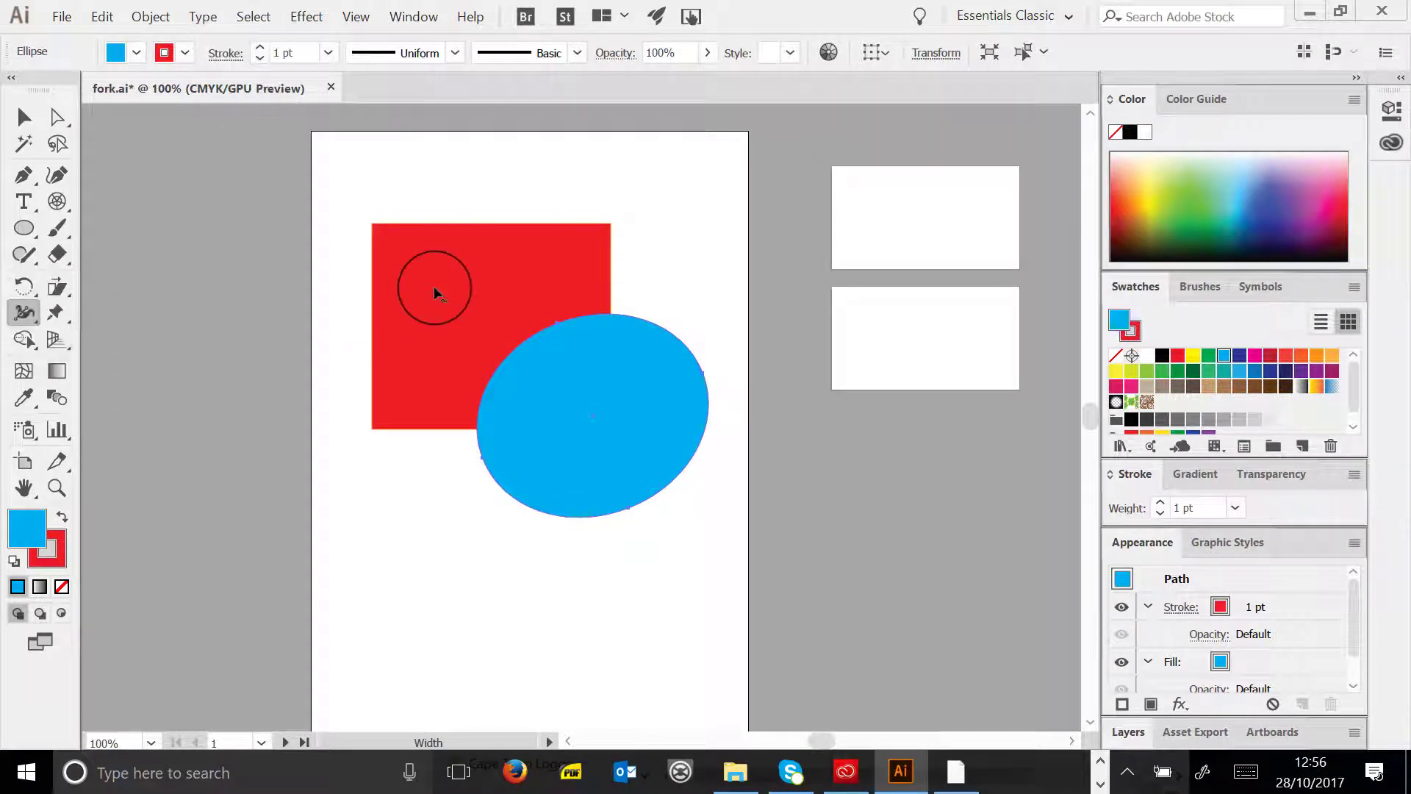
- Set the red rectangle's stroke weight to 6 pt
left_click(17, 114)
left_click(431, 215)
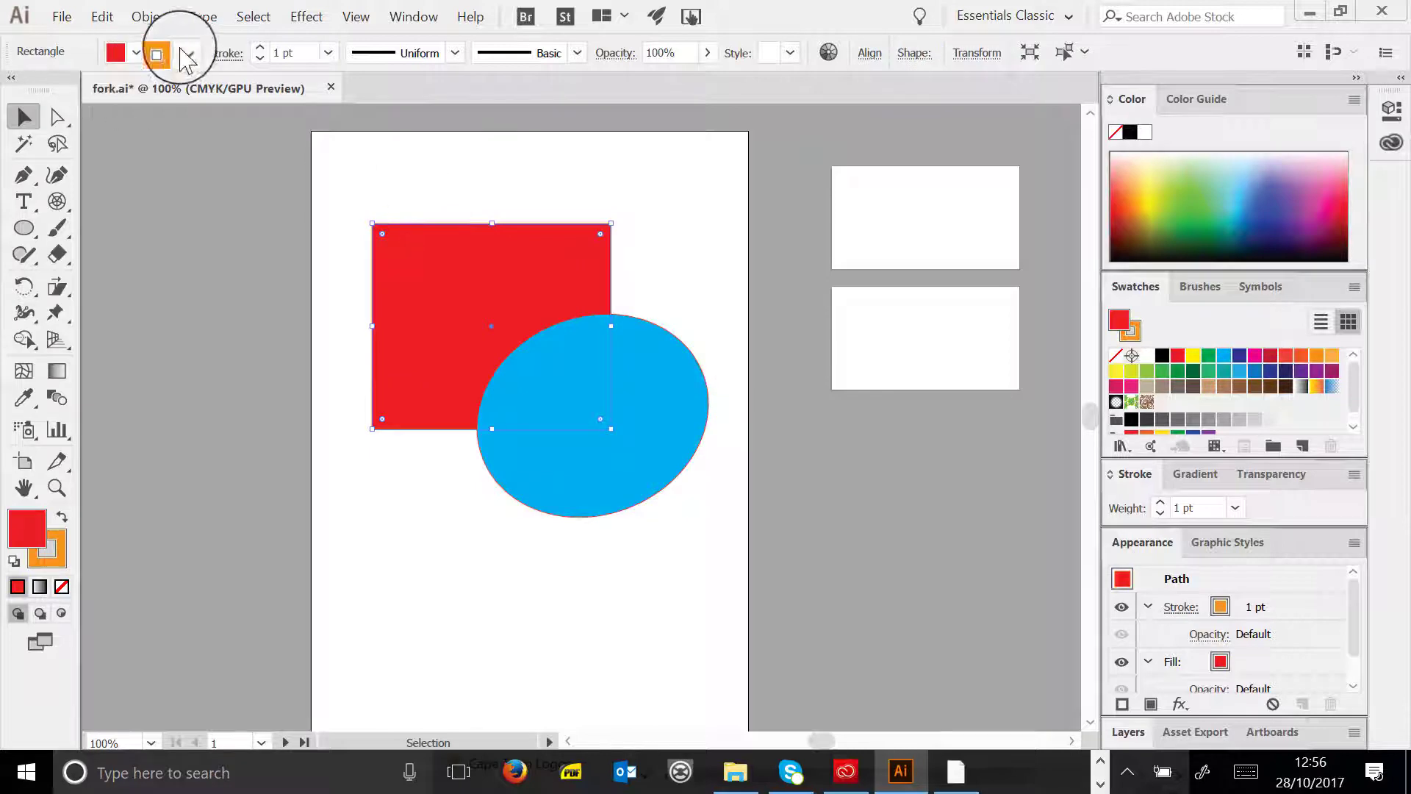
left_click(321, 53)
left_click(368, 281)
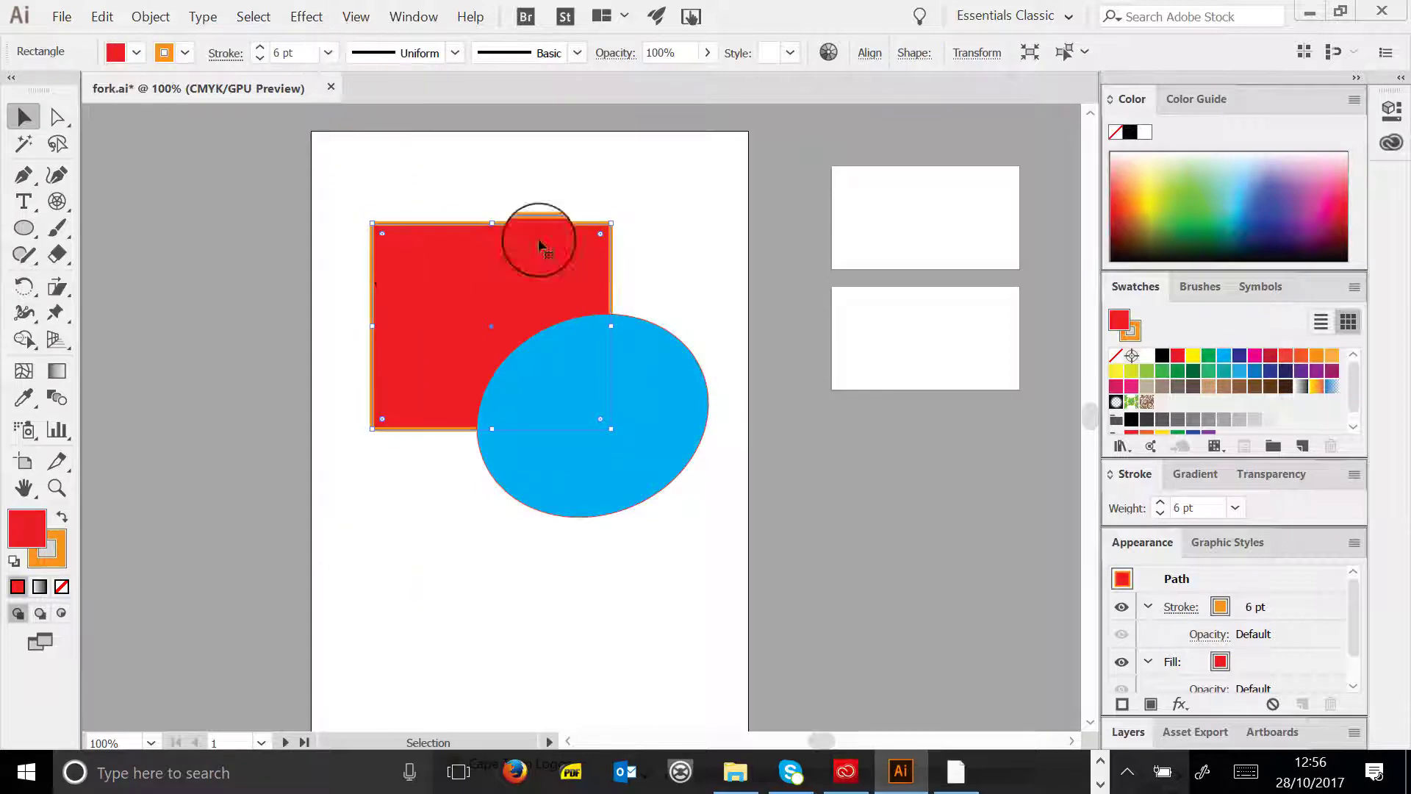
- Widen the rectangle's stroke to about 16 mm on its top edge and bulge it on its left edge with the Width tool
left_click(25, 313)
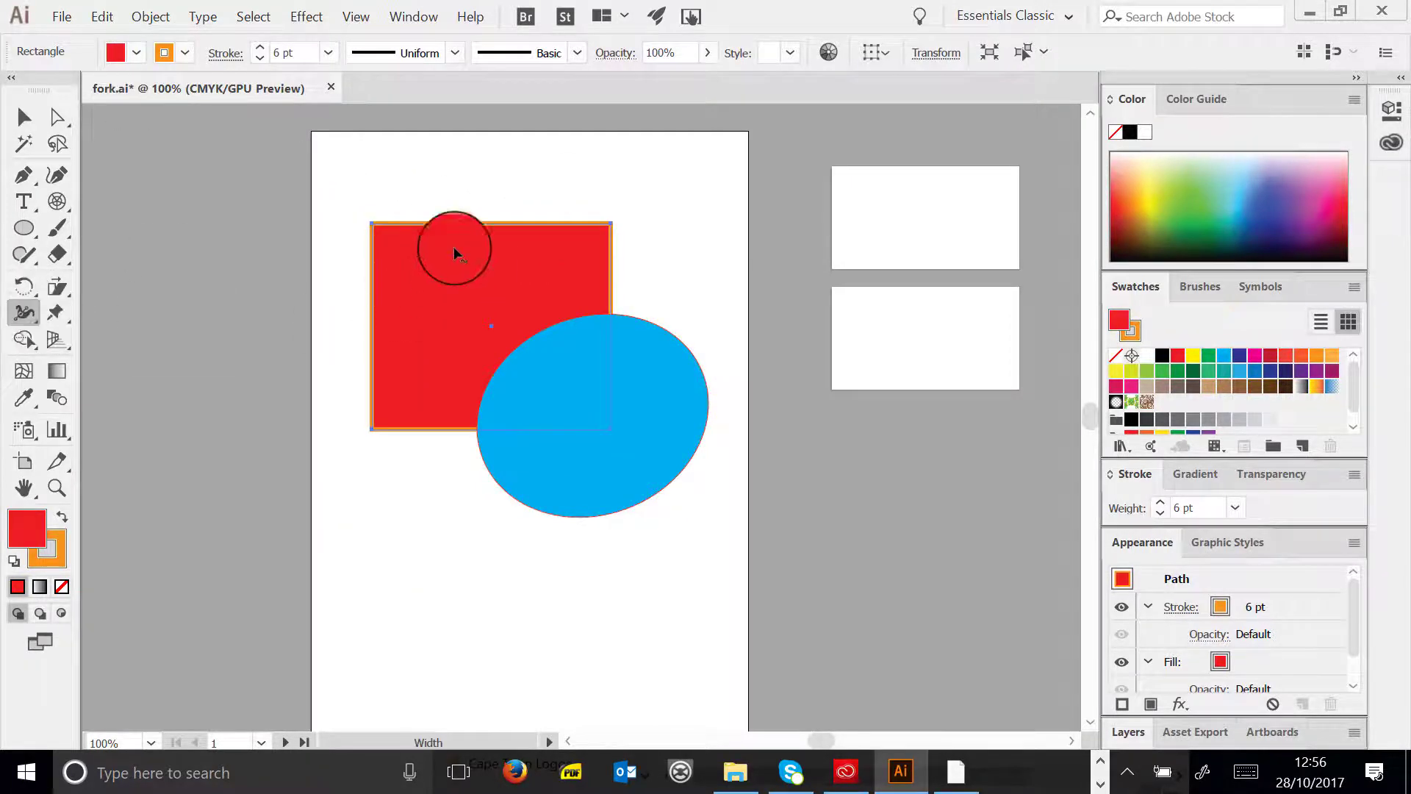
left_click_drag(457, 223, 458, 207)
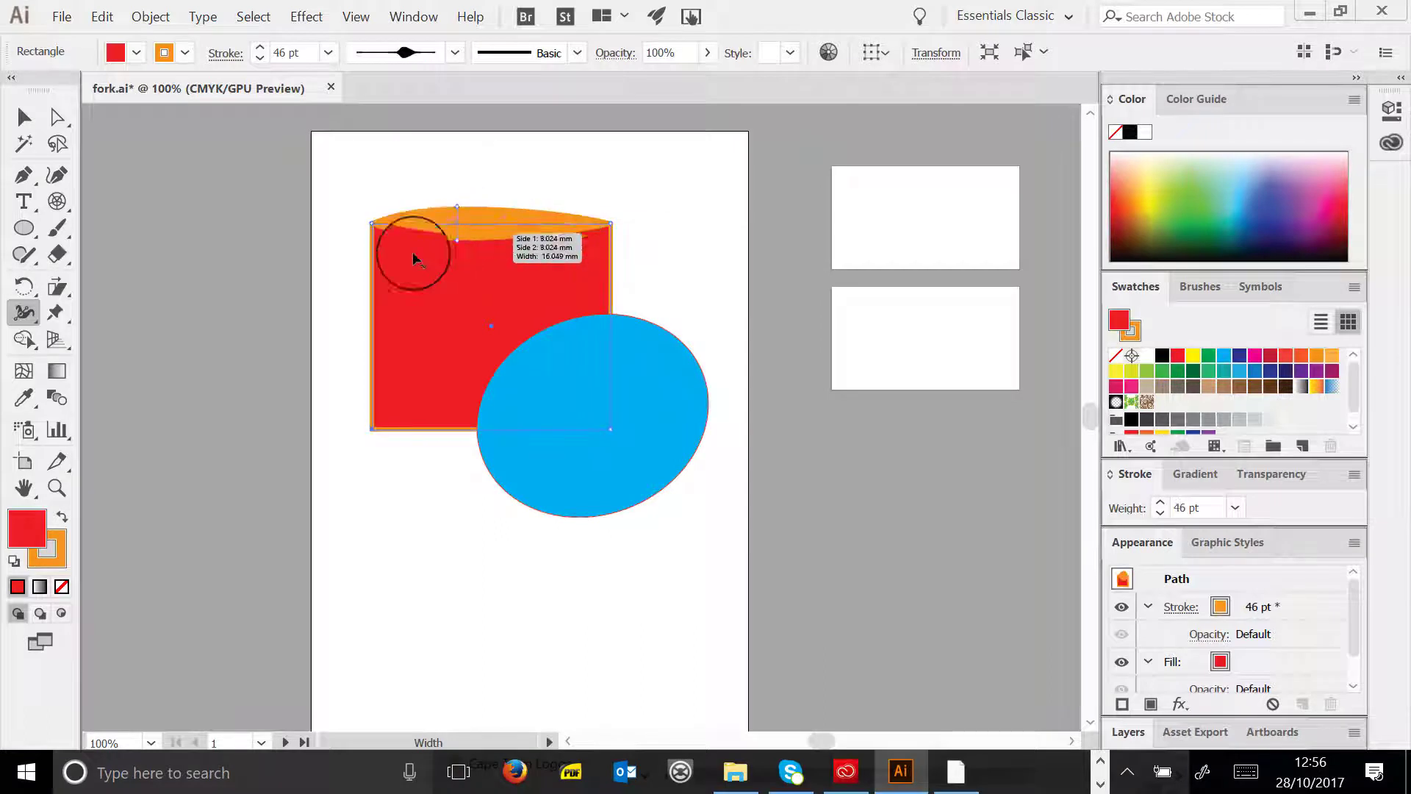
mouse_move(370, 281)
left_mouse_down()
mouse_move(359, 275)
mouse_move(355, 301)
left_mouse_up()
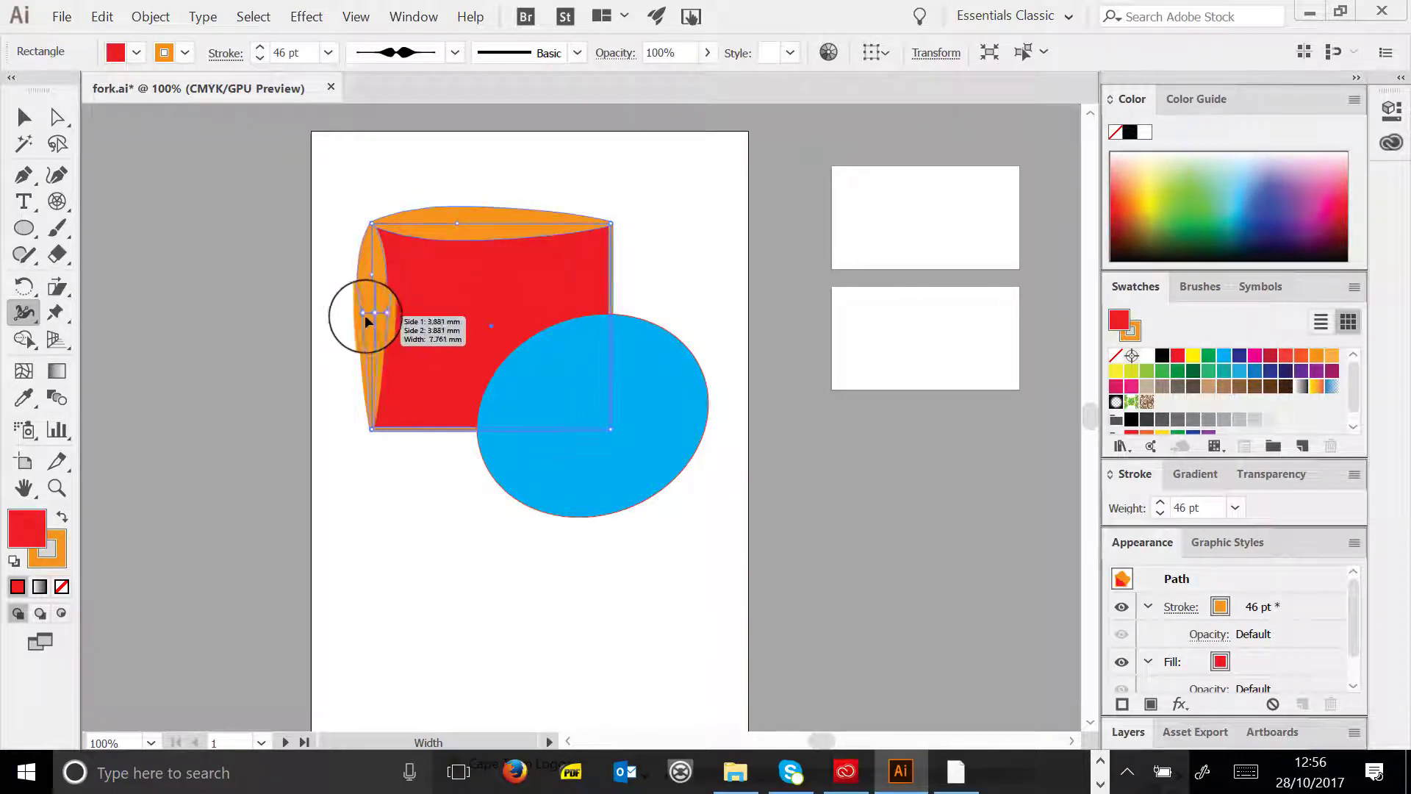
- Reshape the stroke once more on the rectangle's left edge, and undo its stroke width and weight changes back to a uniform 1 pt
mouse_move(366, 385)
left_mouse_down()
mouse_move(366, 363)
mouse_move(360, 388)
mouse_move(374, 387)
left_mouse_up()
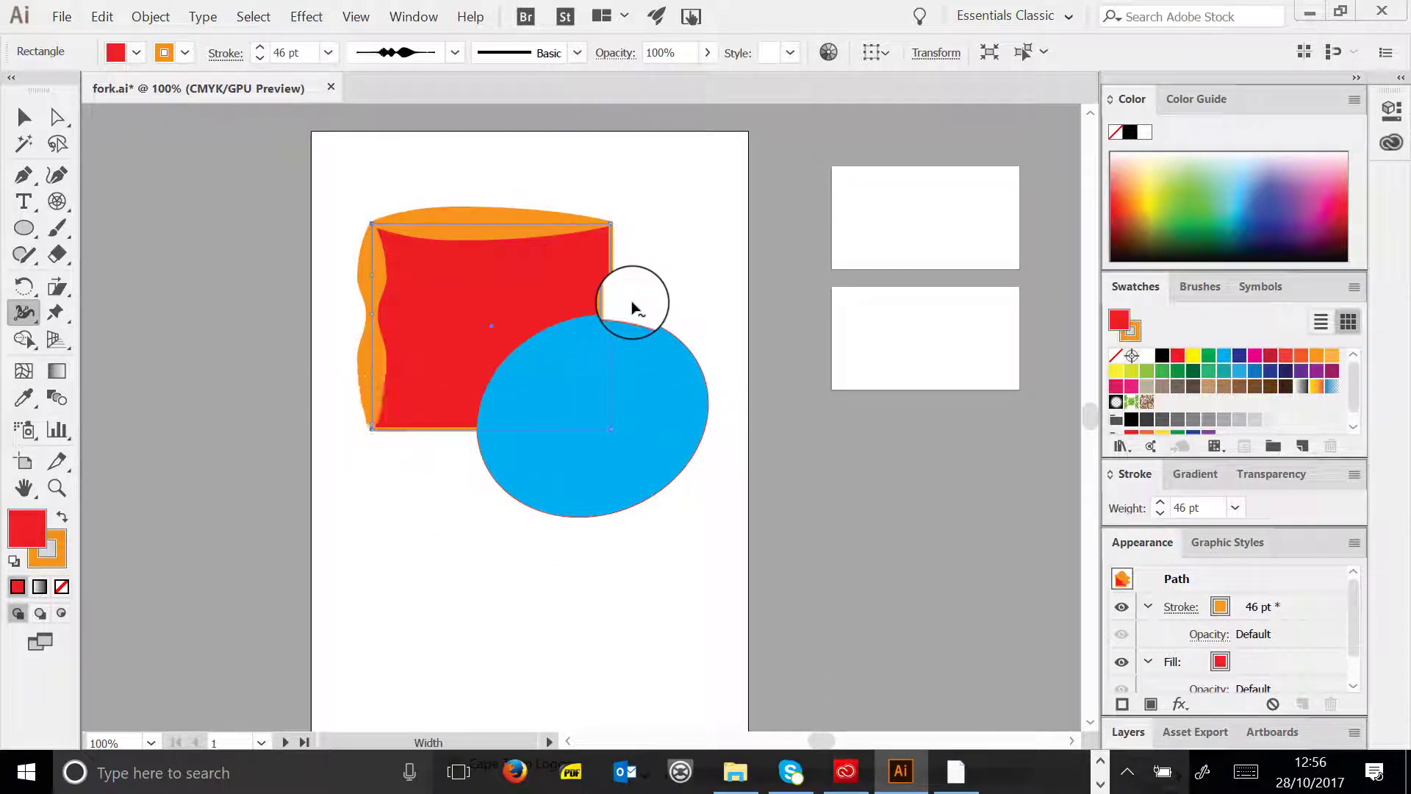
key("ctrl+z")
key("ctrl+z")
key("ctrl+z")
key("ctrl+z")
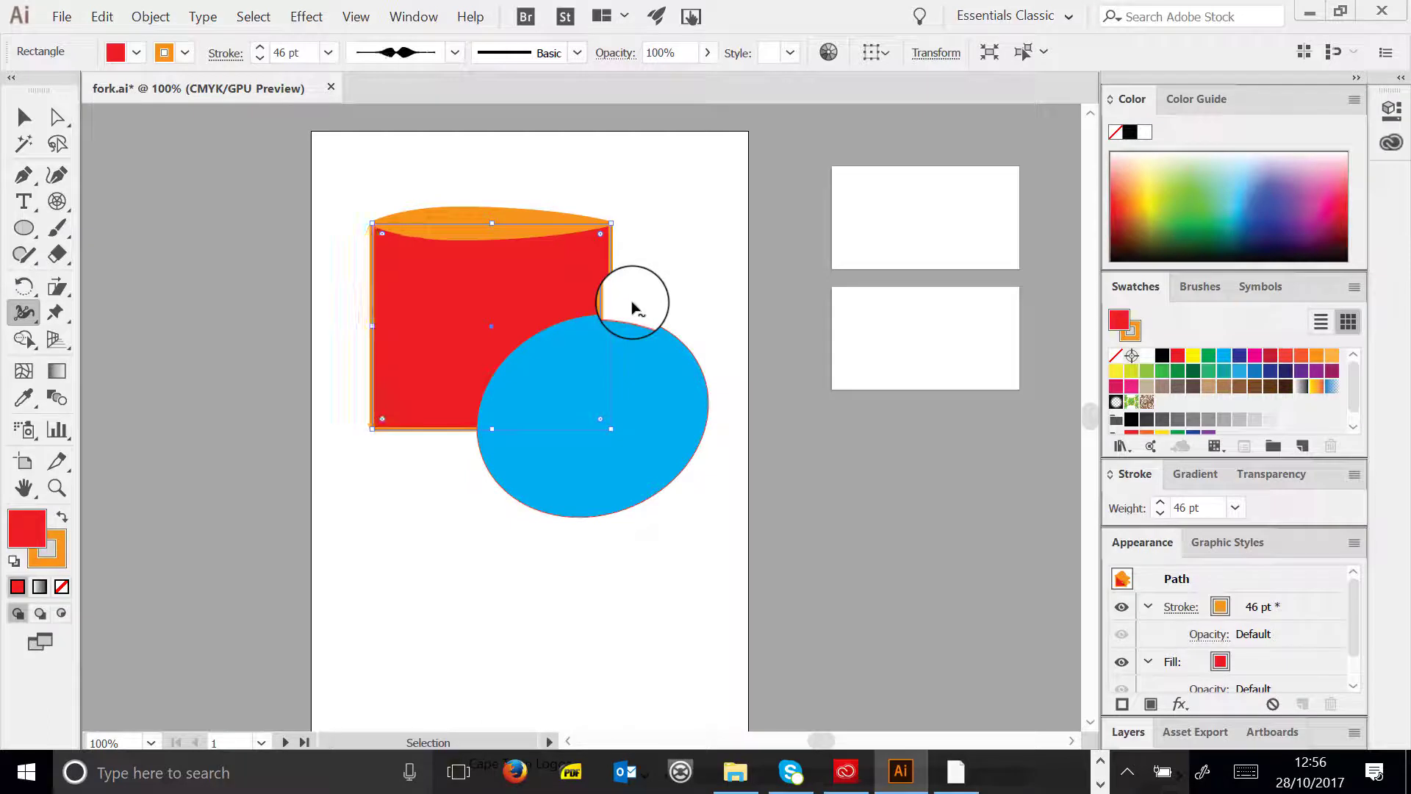
key("ctrl+z")
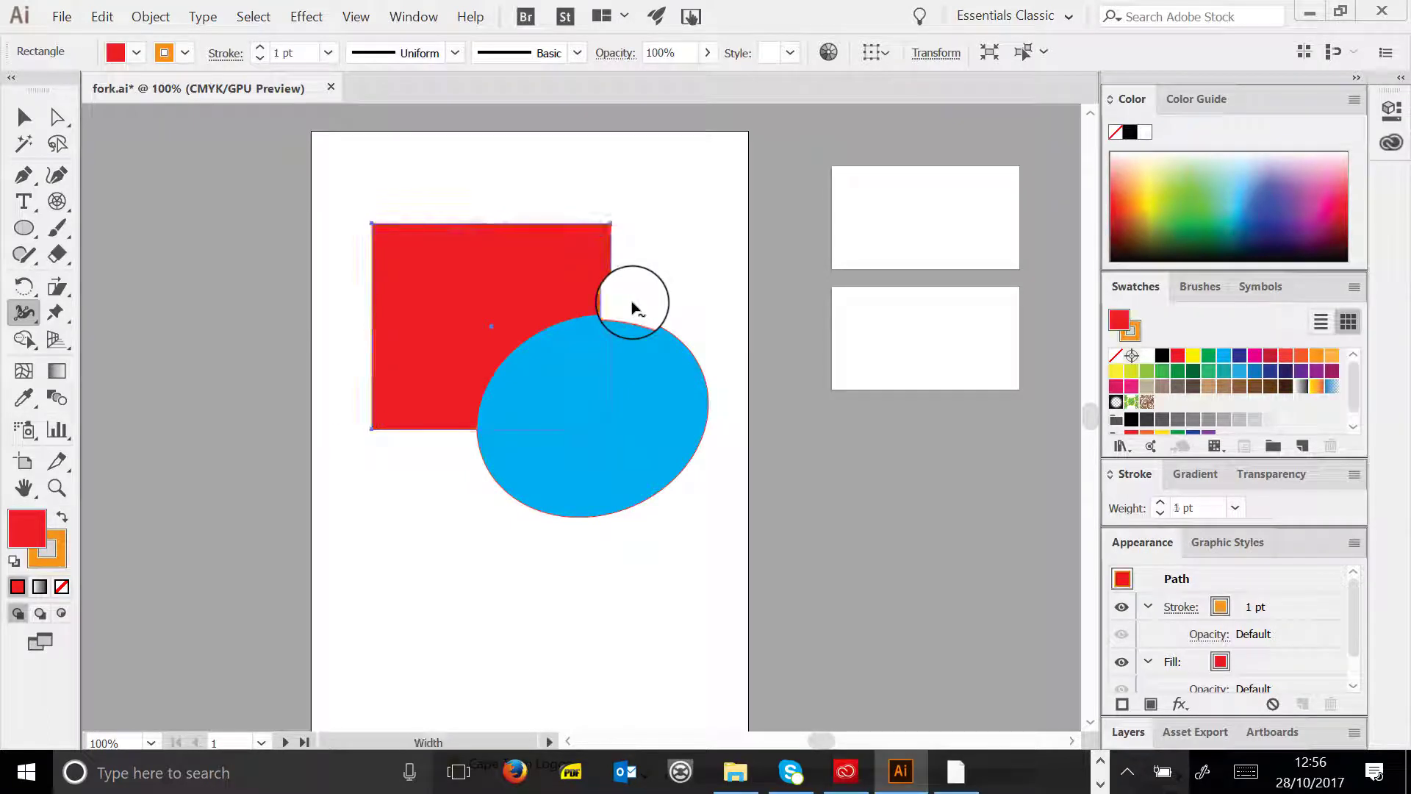
- Switch to the Selection tool and show the Pathfinder operations
left_click(24, 117)
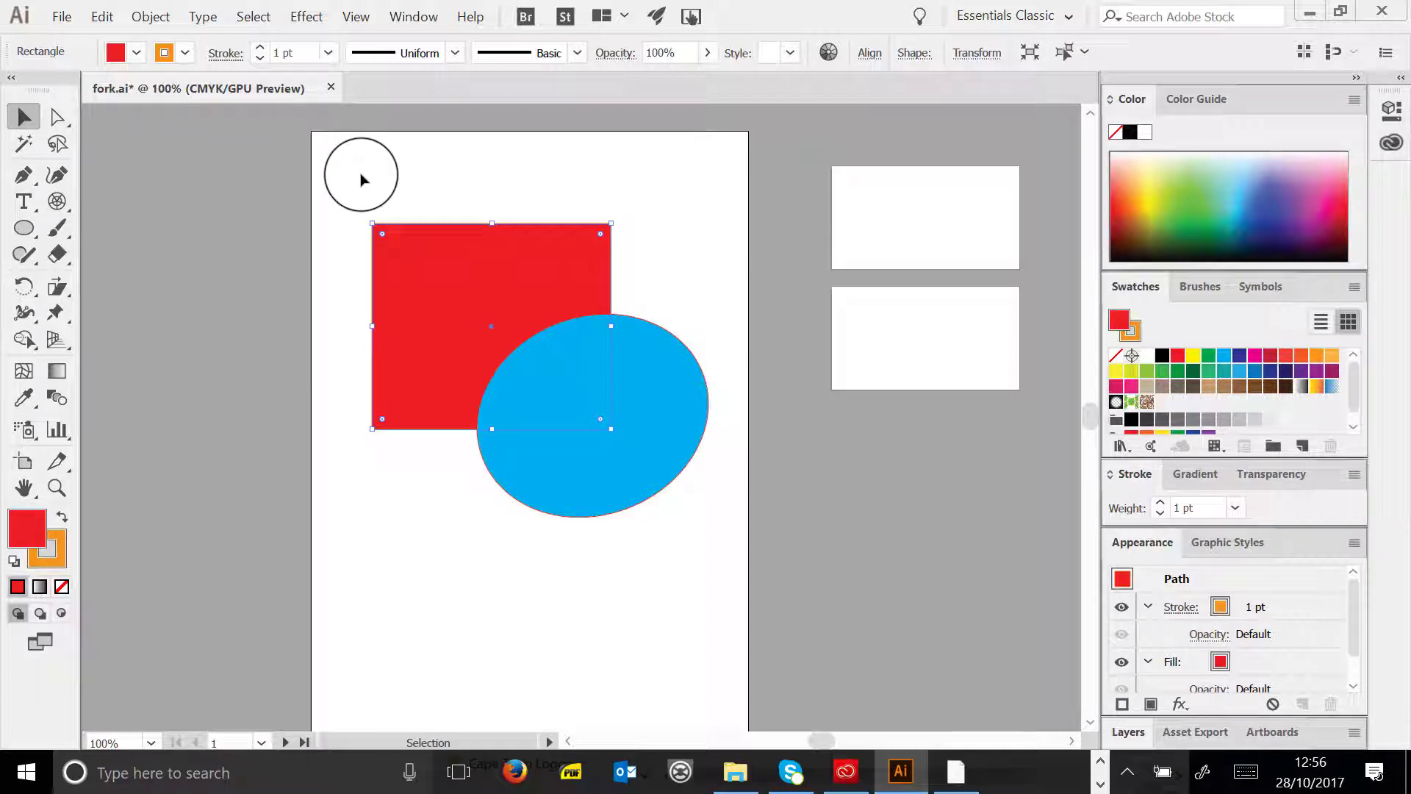
left_click(412, 16)
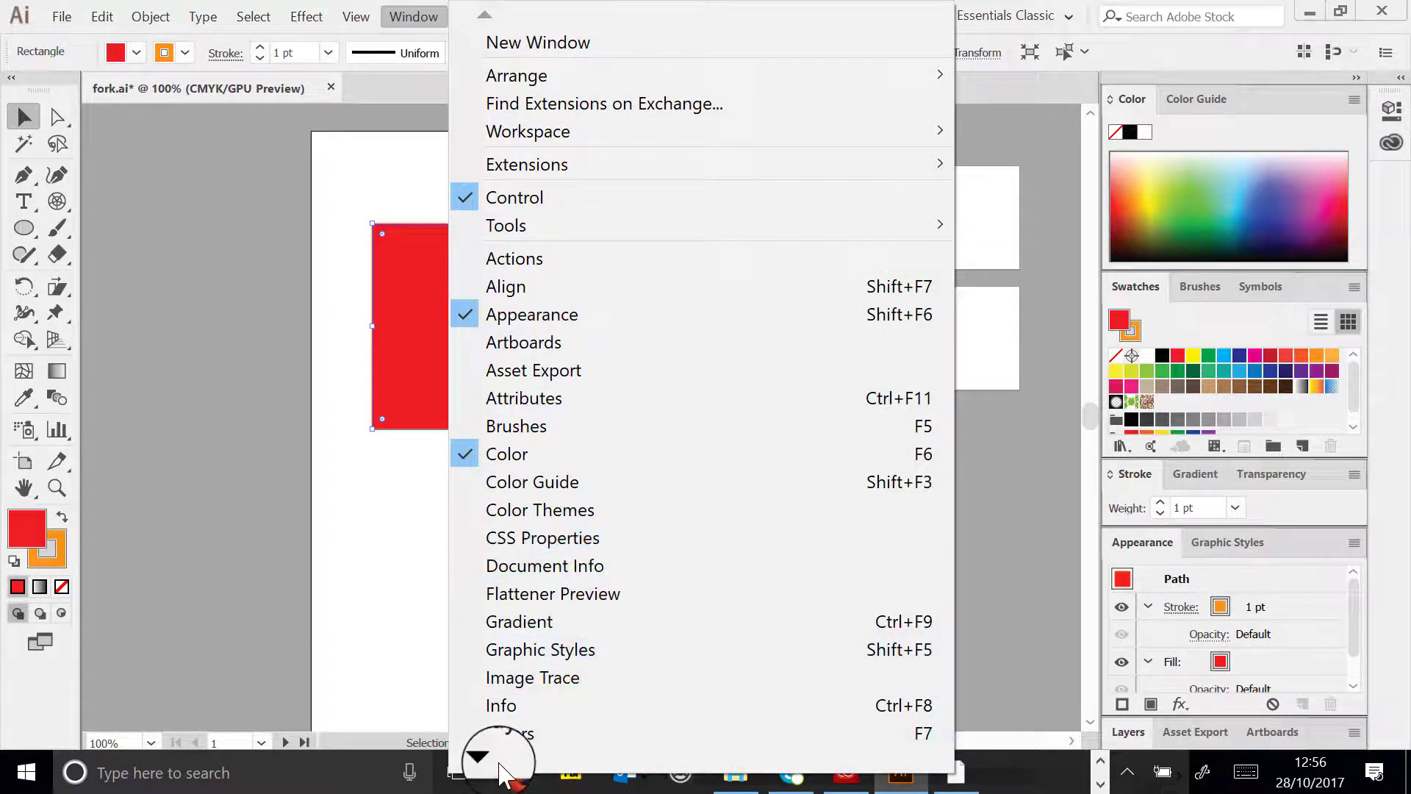
mouse_move(486, 761)
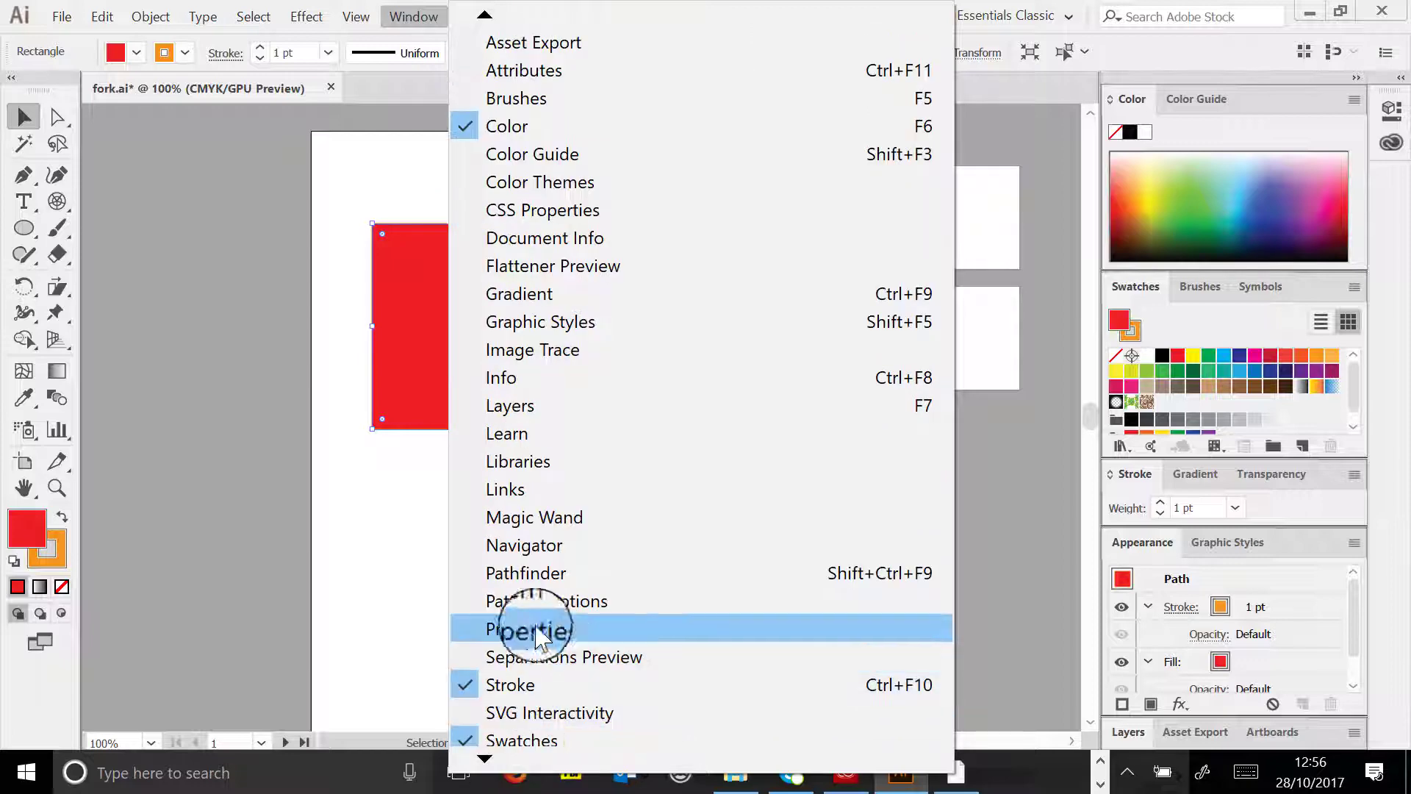
left_click(548, 575)
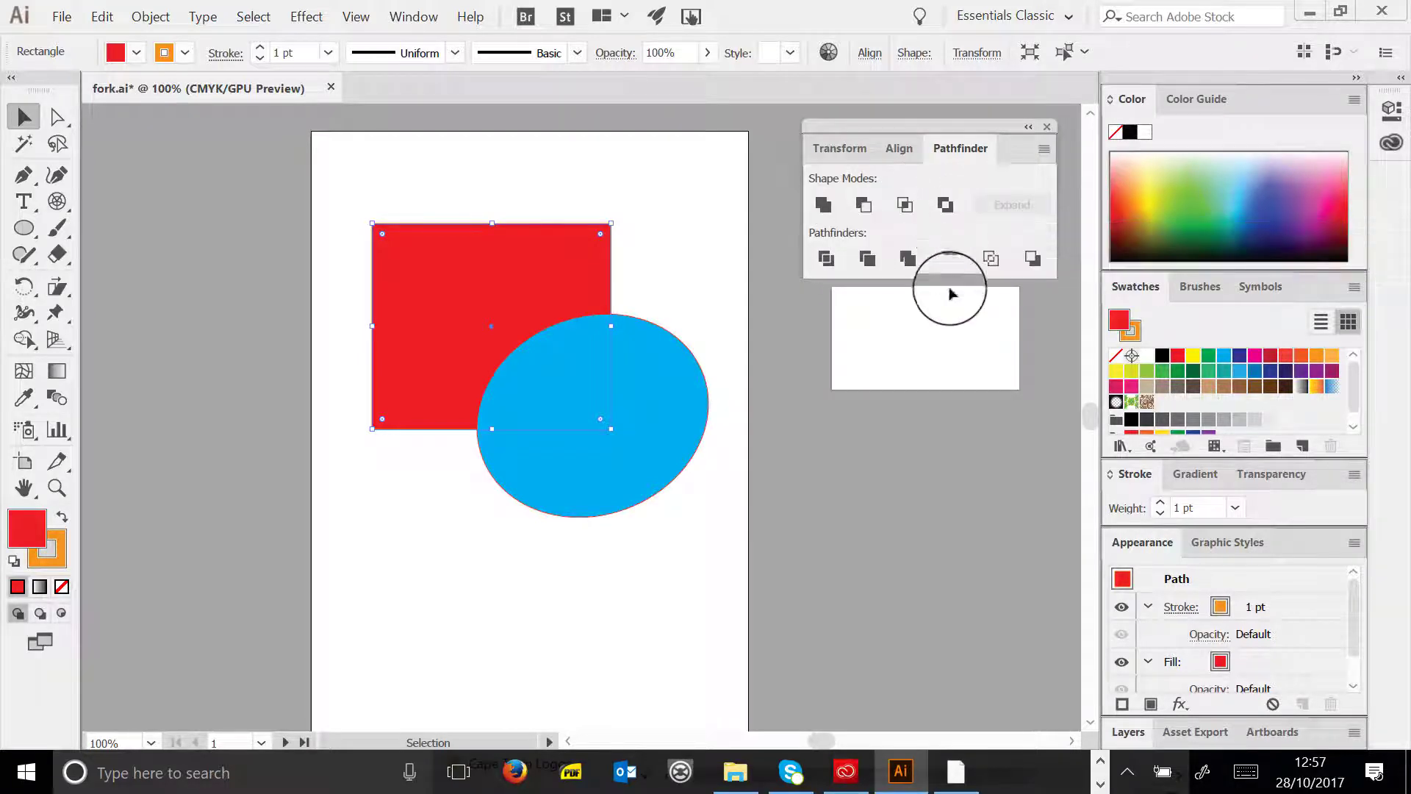
- Try dividing the red rectangle and blue ellipse with Pathfinder Divide, move the ellipse's outer piece away, and undo it all
left_click_drag(337, 164, 708, 581)
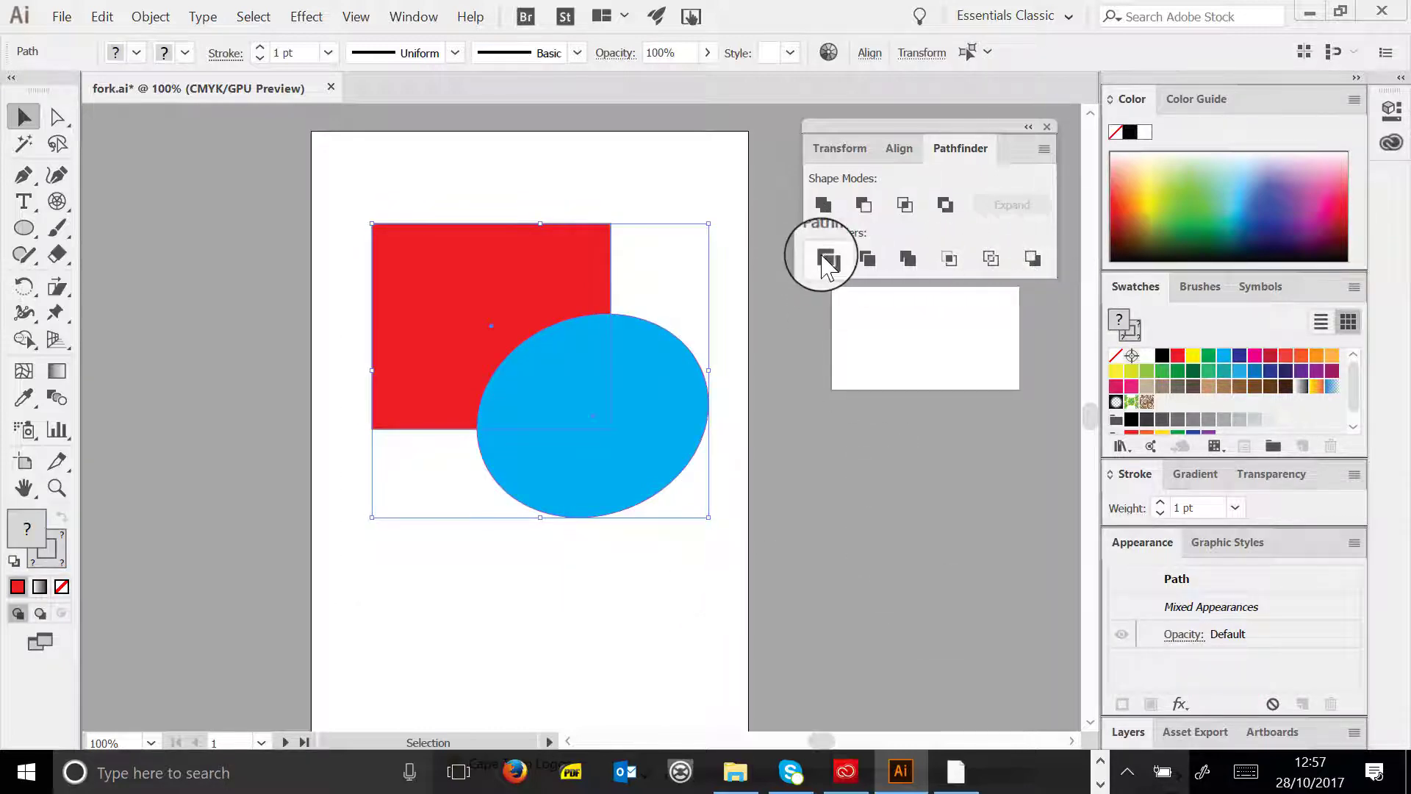
left_click(827, 262)
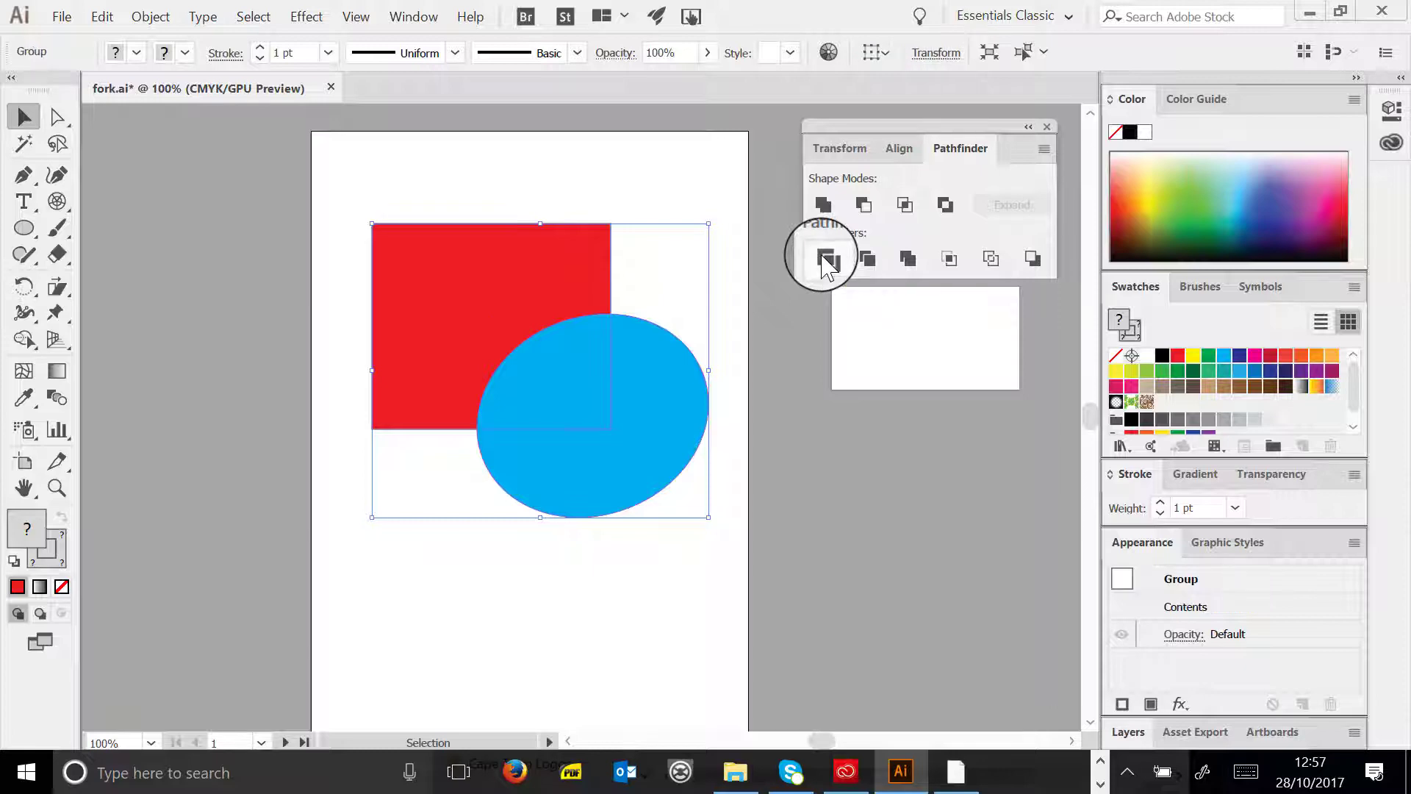
double_click(661, 426)
left_click_drag(620, 426, 713, 537)
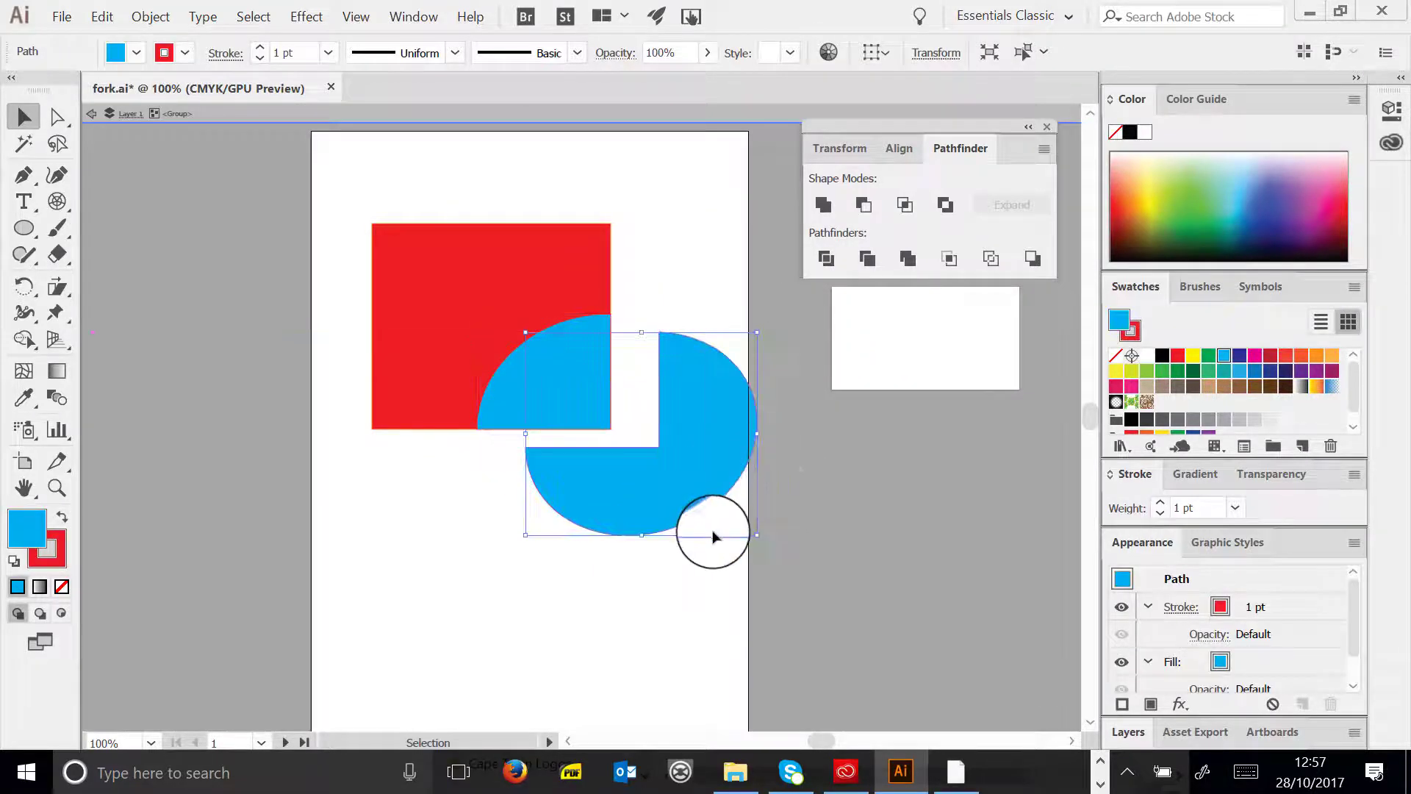
key("ctrl+z")
key("ctrl+z")
key("ctrl+z")
key("ctrl+z")
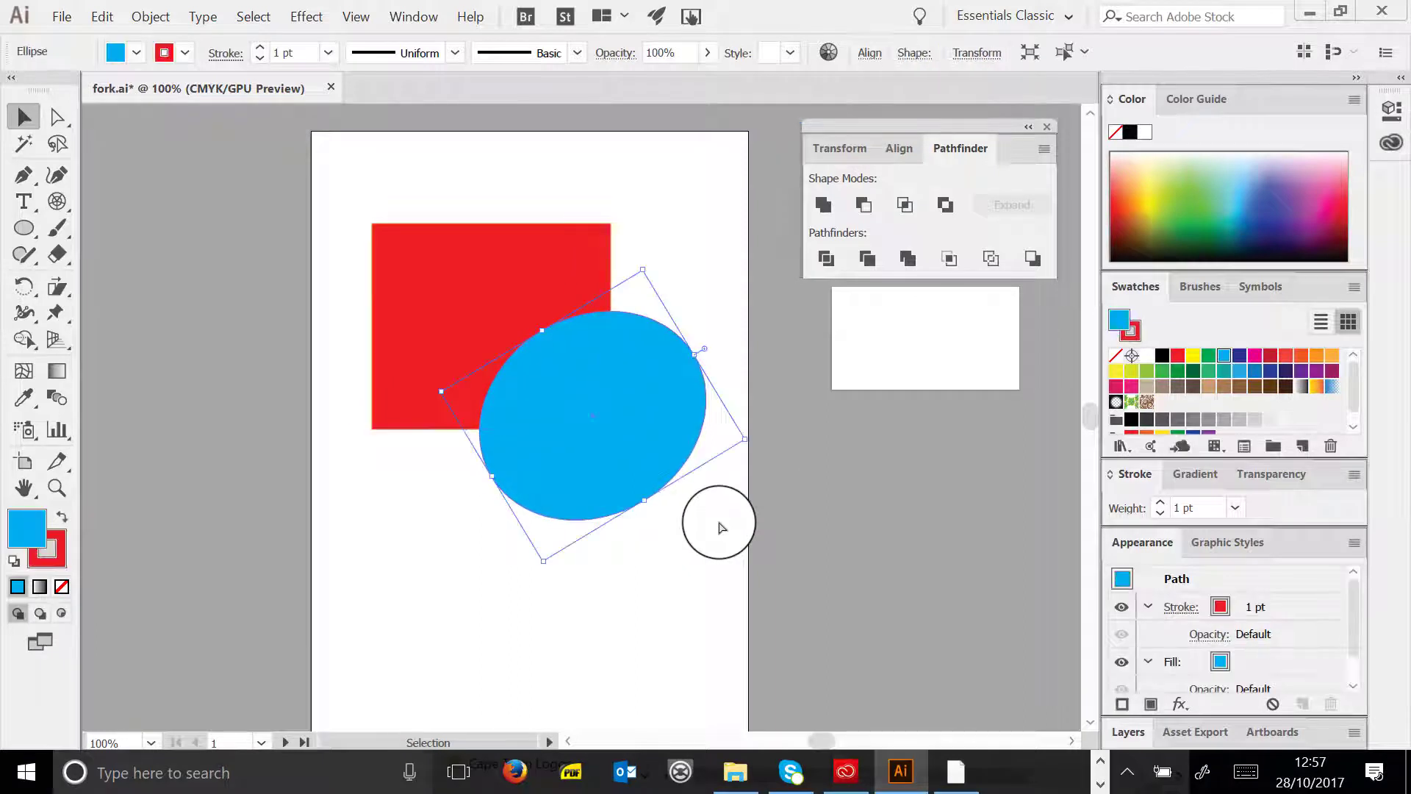
- Try Pathfinder Trim on the rectangle and ellipse together, check the resulting shapes, and undo it
left_click_drag(318, 181, 718, 551)
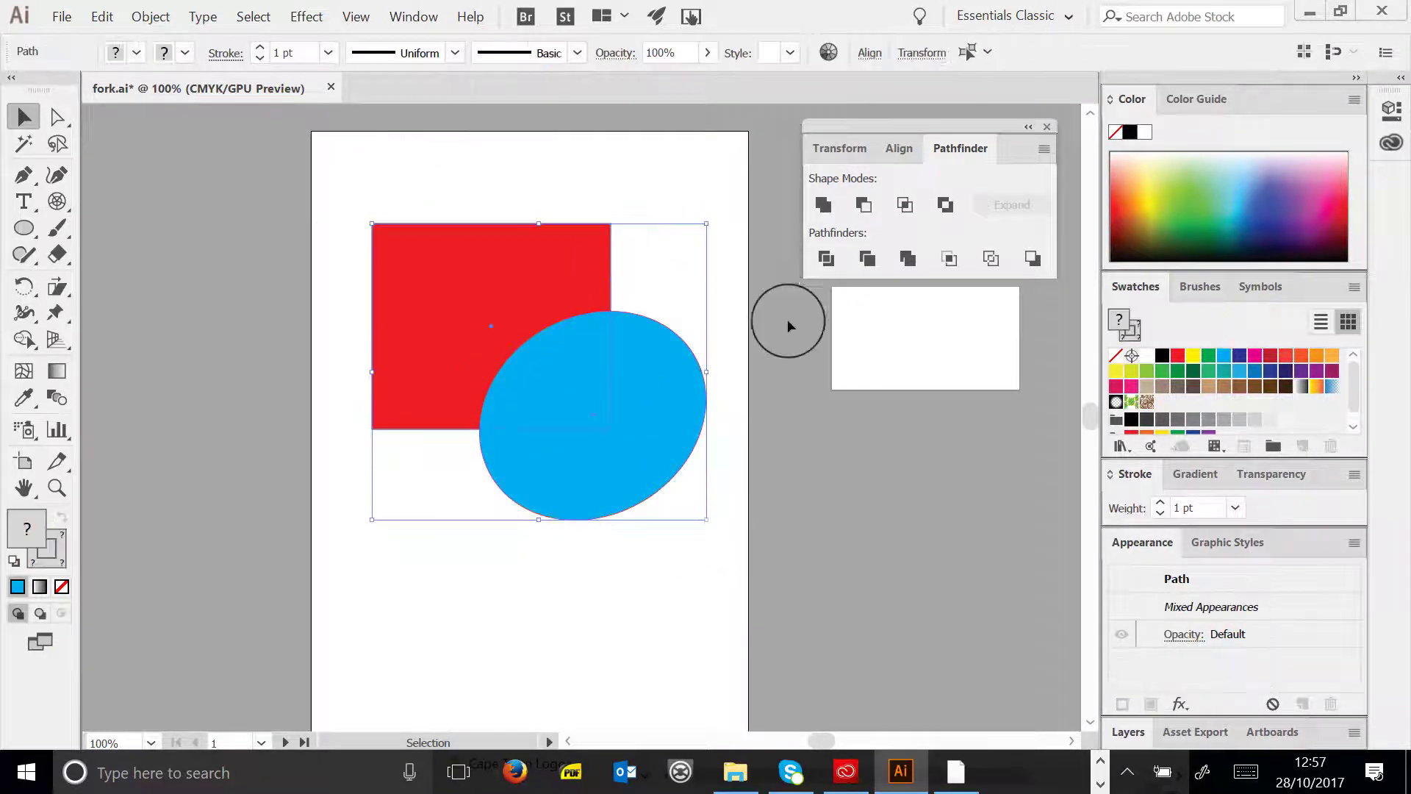
left_click(868, 258)
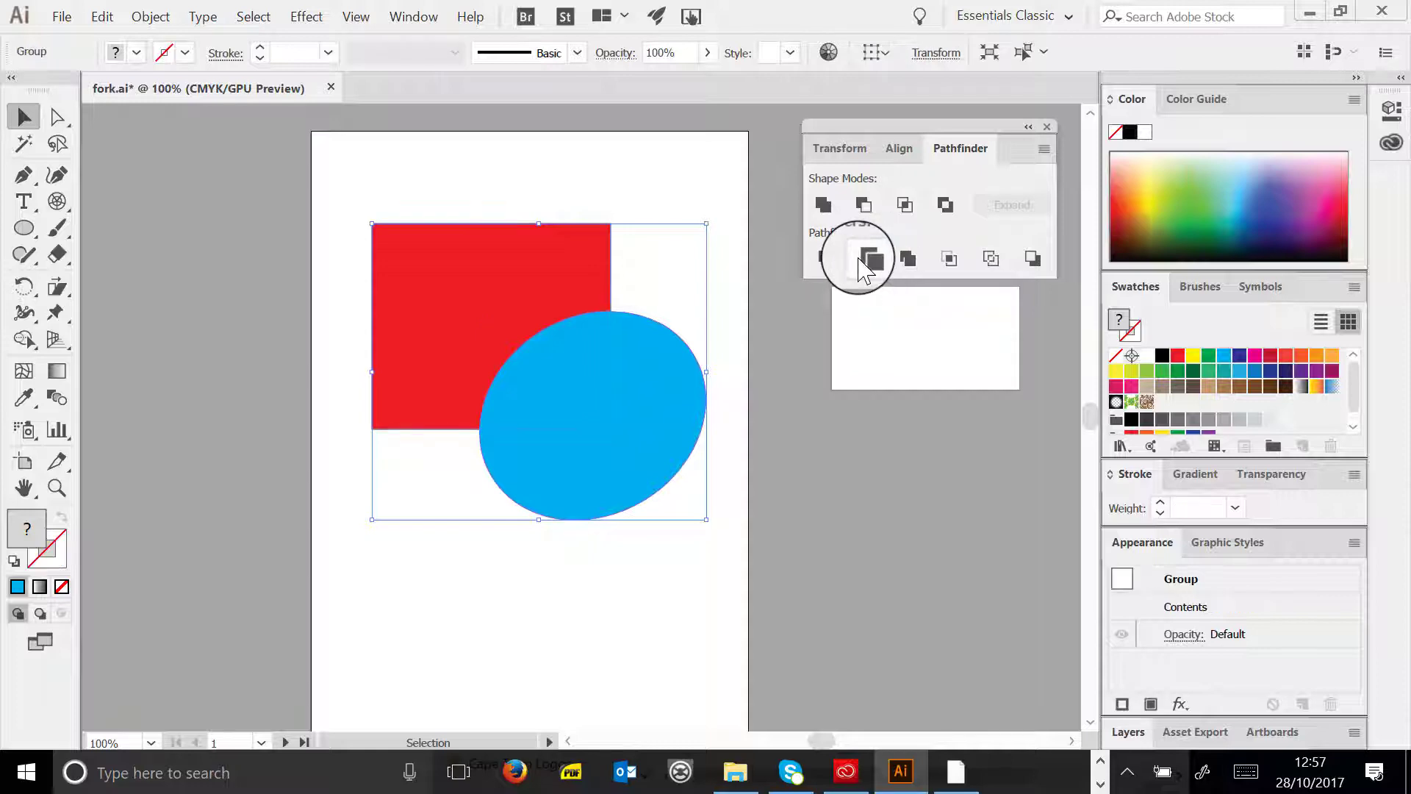
left_click(536, 345)
left_click(735, 319)
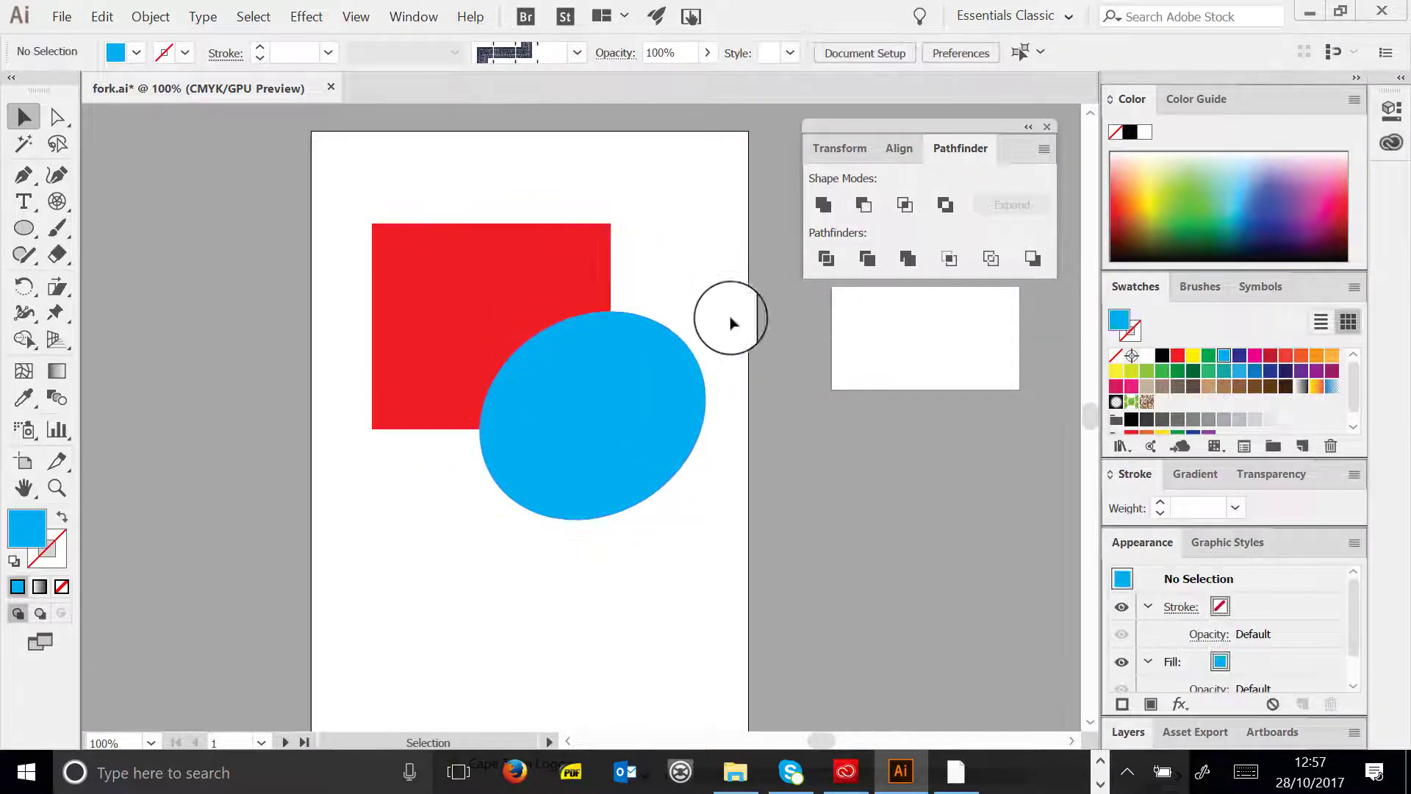
left_click(602, 398)
key("ctrl+shift+g")
- Try Pathfinder Merge and Crop on the rectangle and ellipse, undoing each one
left_click(907, 258)
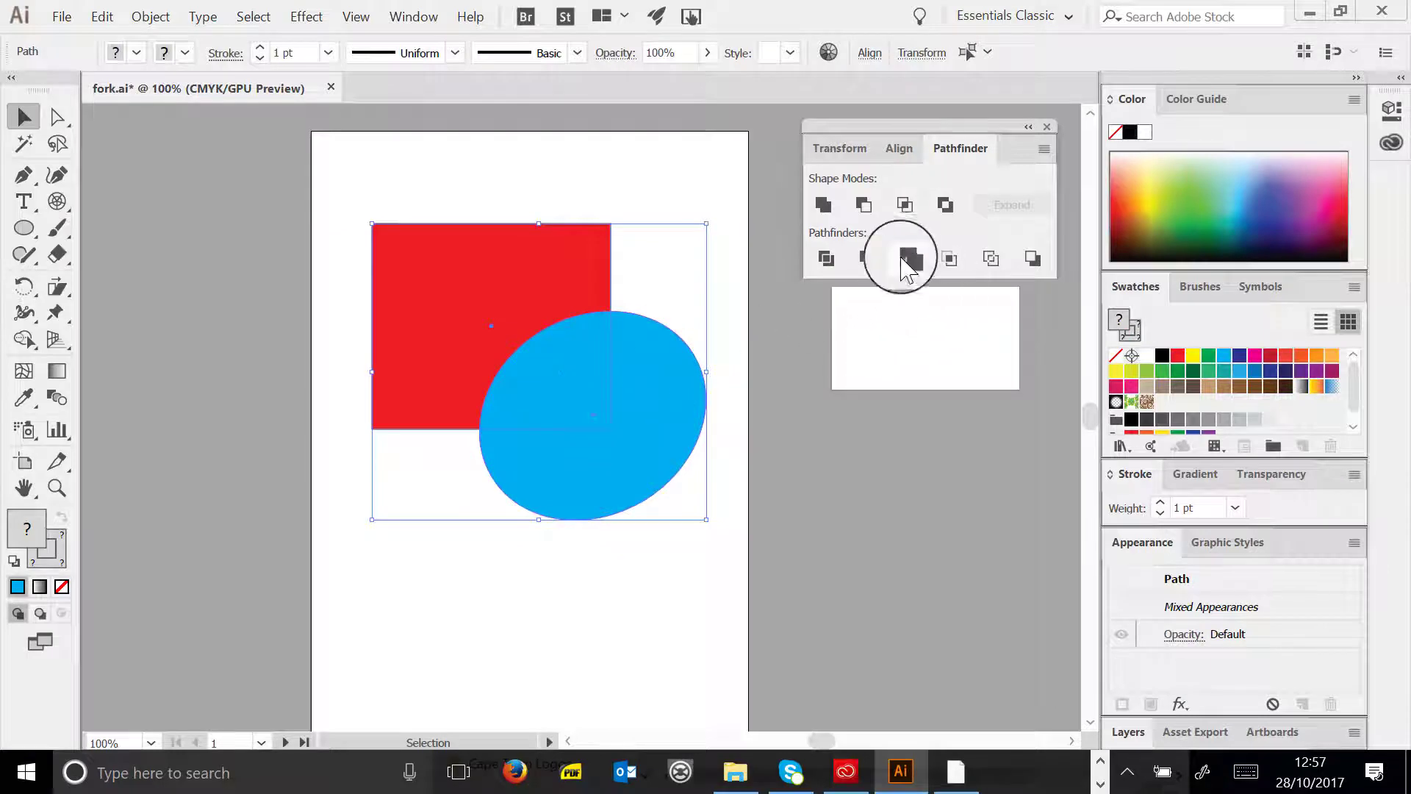
left_click(619, 552)
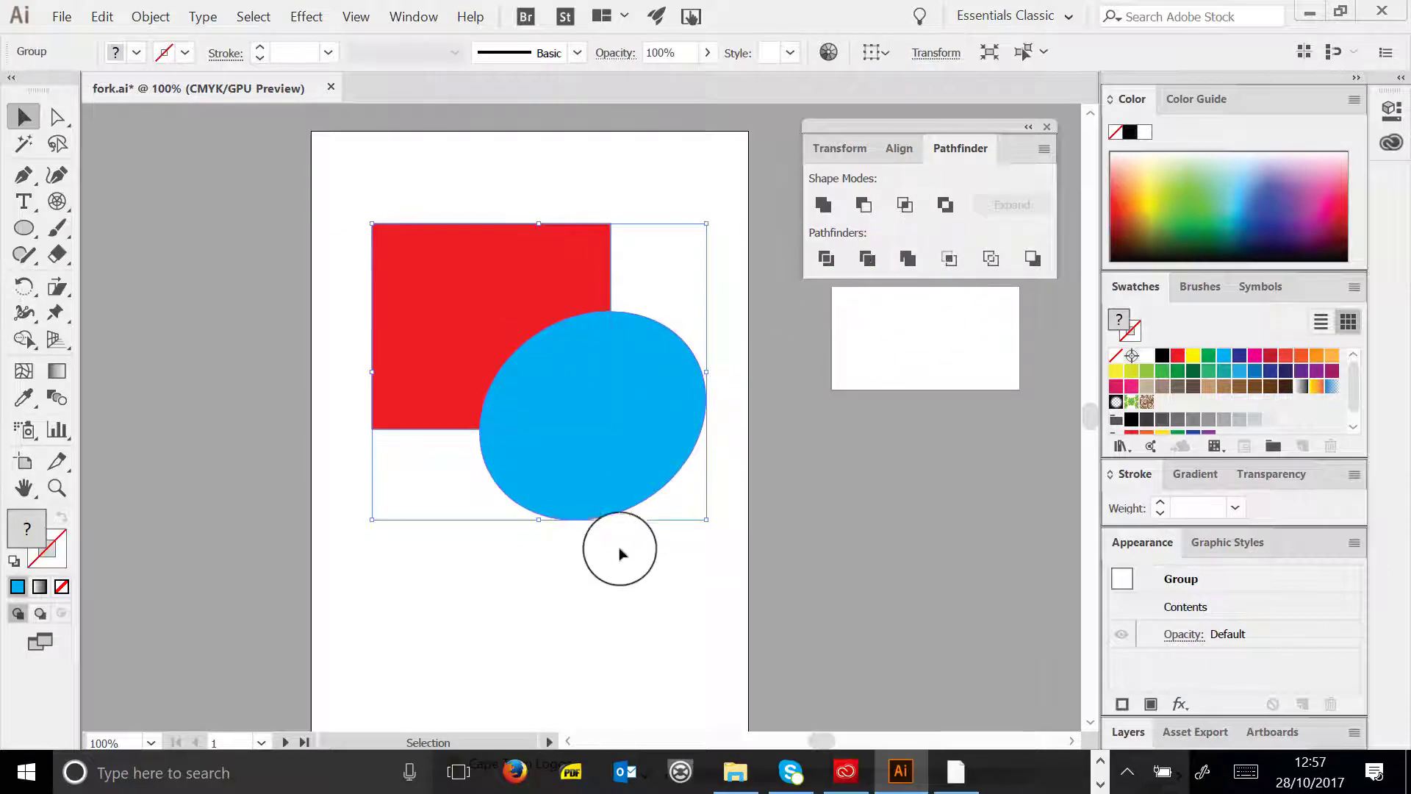
key("ctrl+shift+g")
left_click(956, 265)
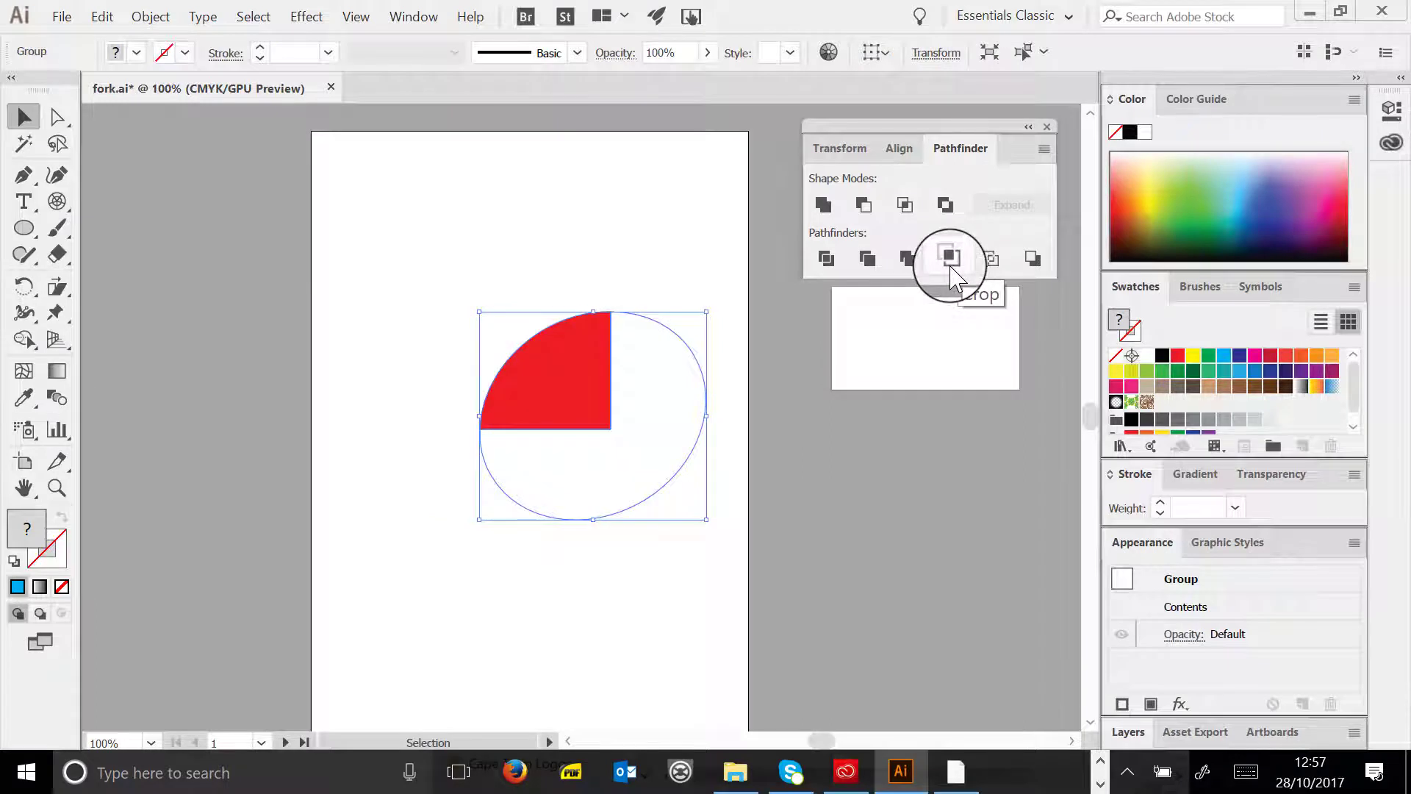
key("ctrl+z")
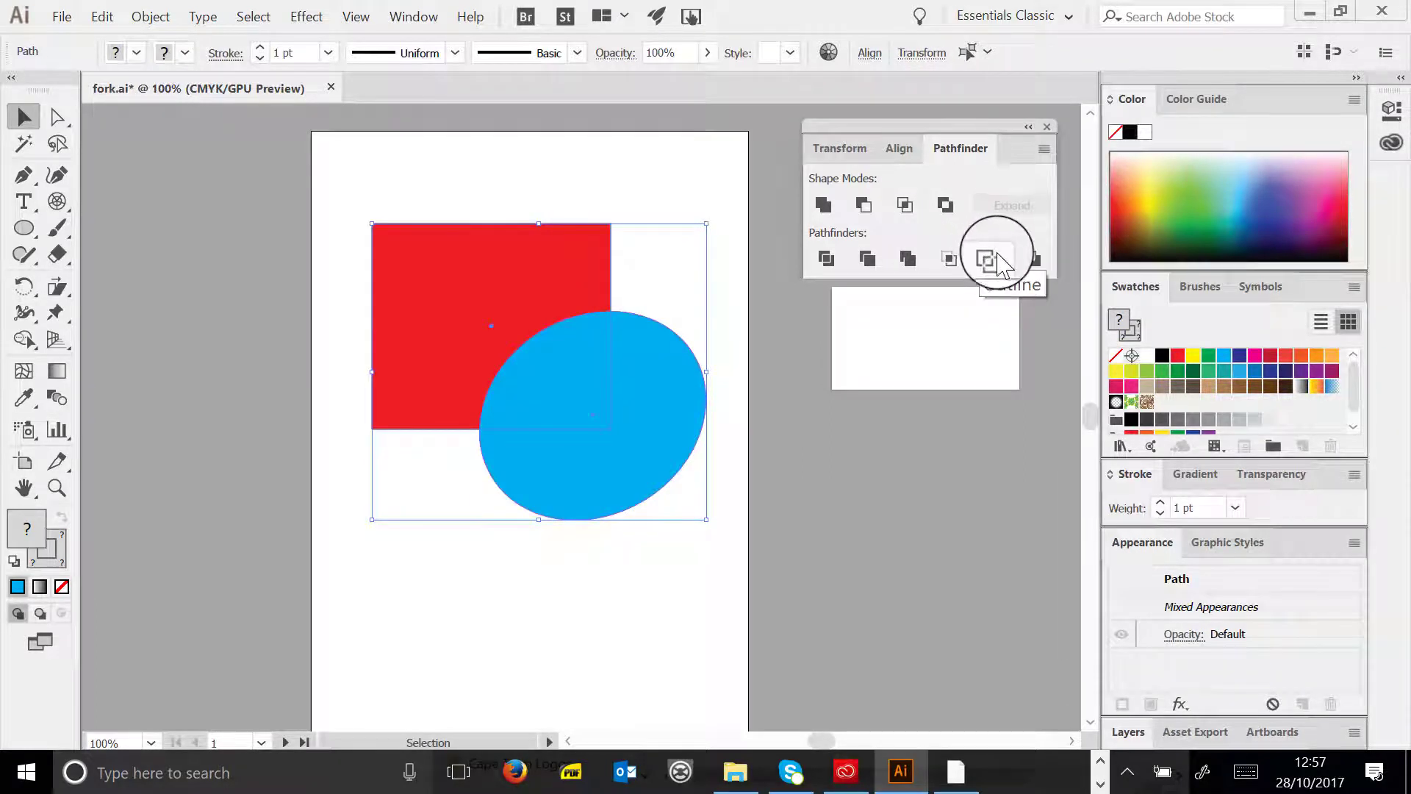
- Try Pathfinder Outline and Minus Back on the rectangle and ellipse, undoing each one
left_click(992, 262)
key("ctrl+z")
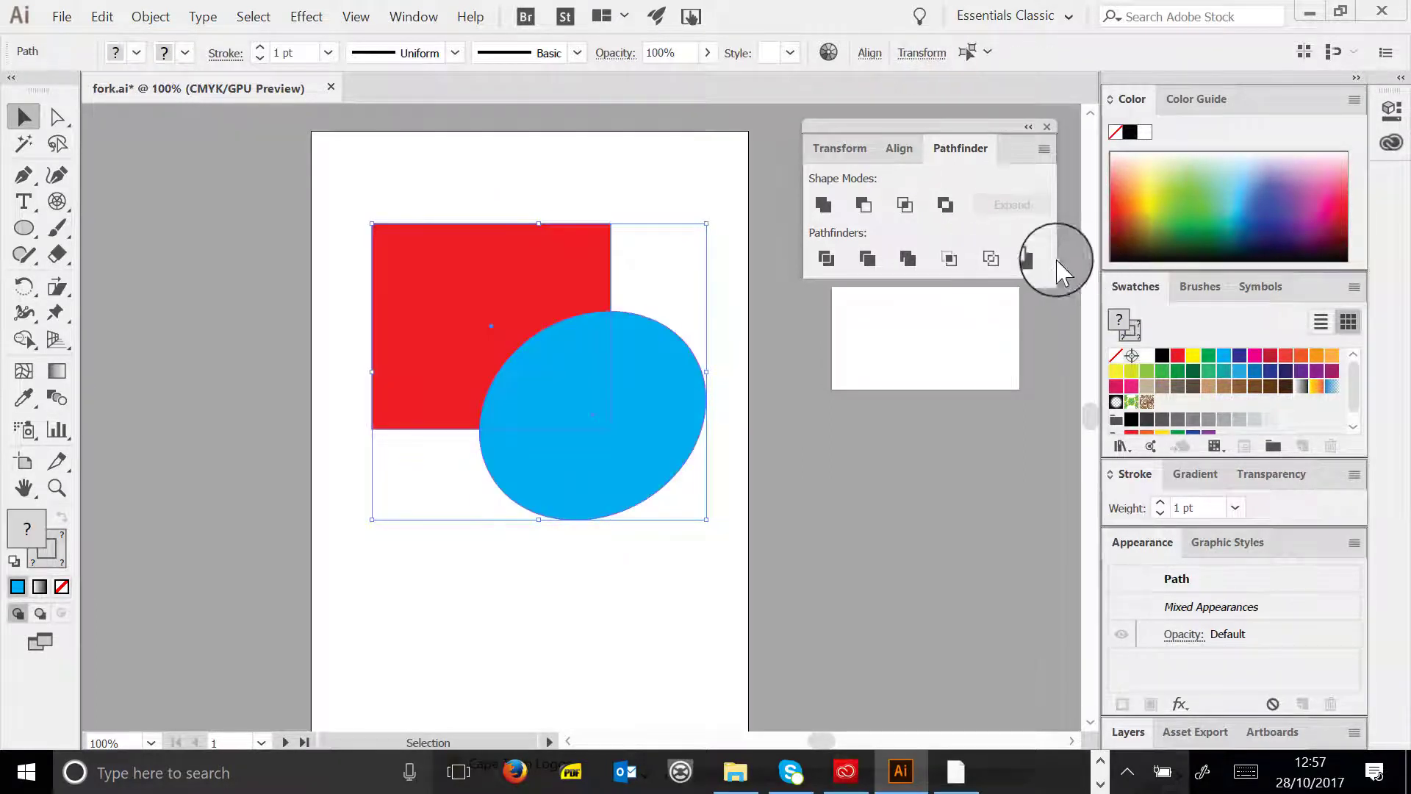
left_click(1042, 265)
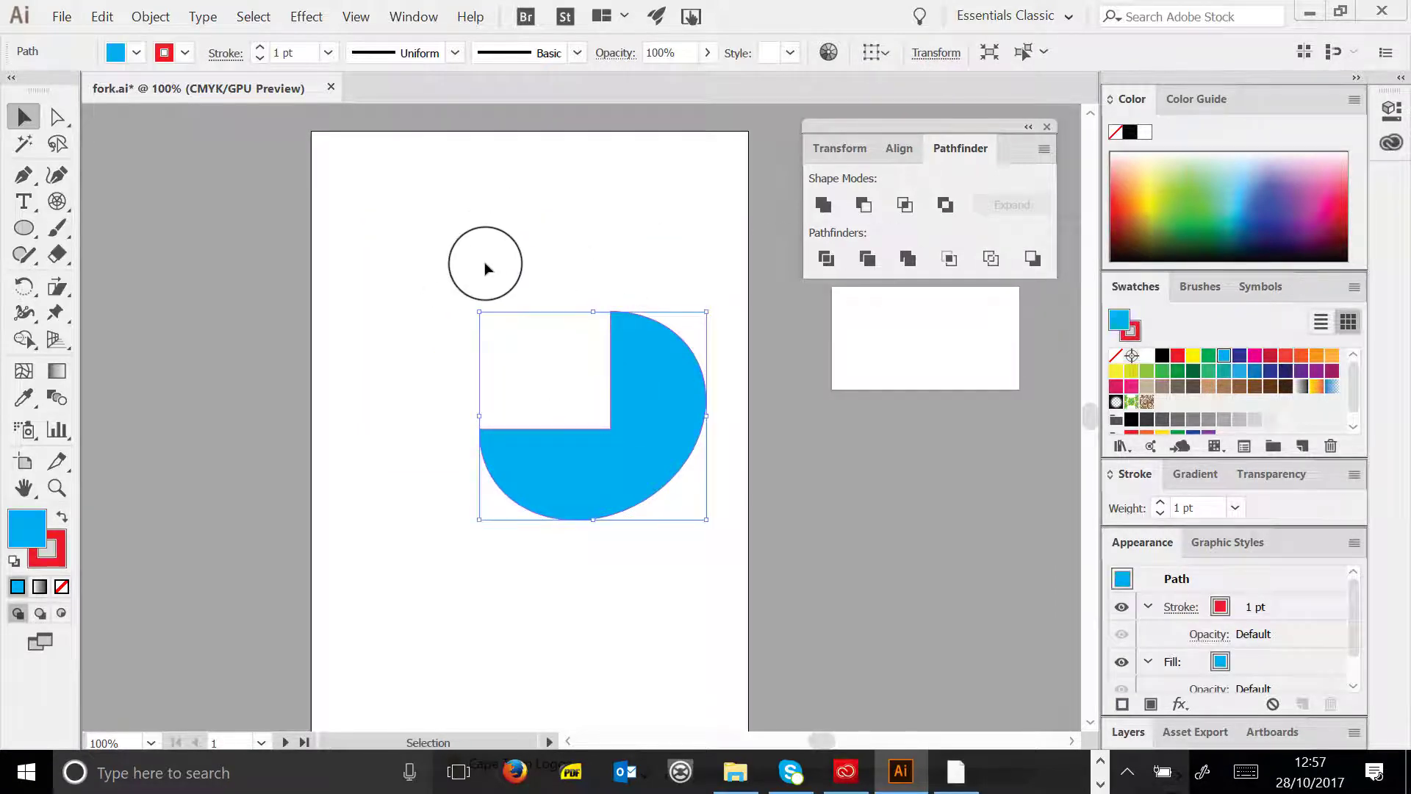
key("ctrl")
key("ctrl+z")
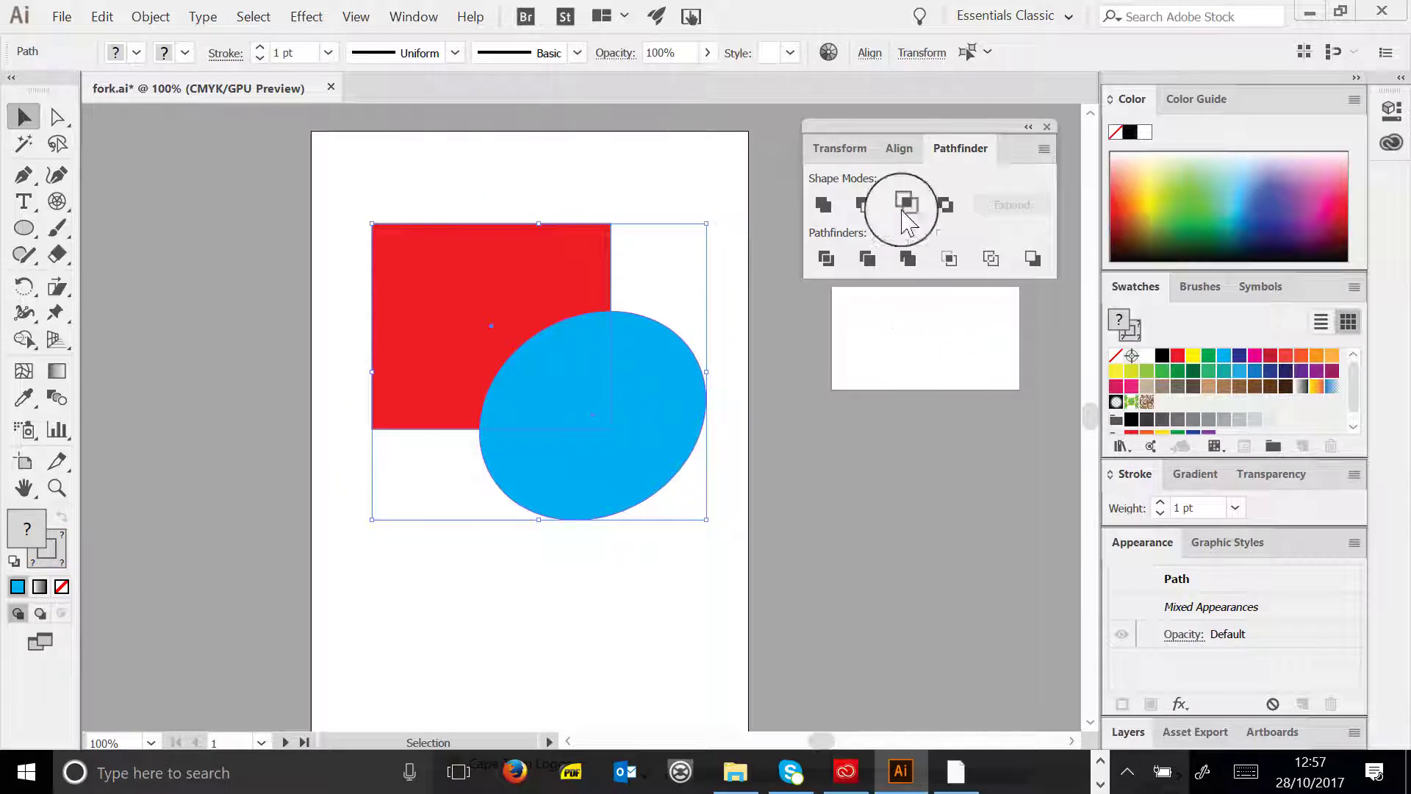
- Try the Unite and Minus Front shape modes on the rectangle and ellipse, undoing each one
left_click(821, 205)
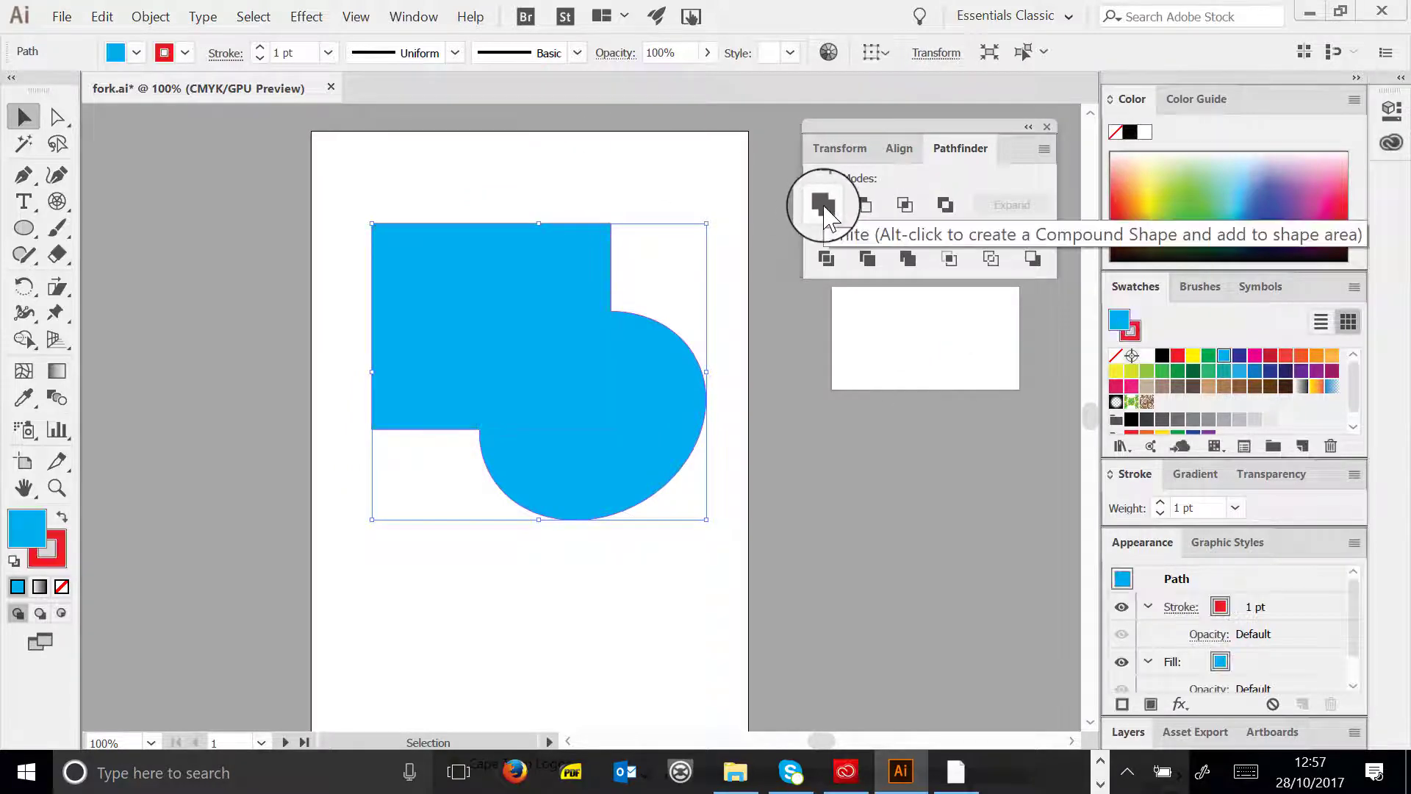
key("ctrl+z")
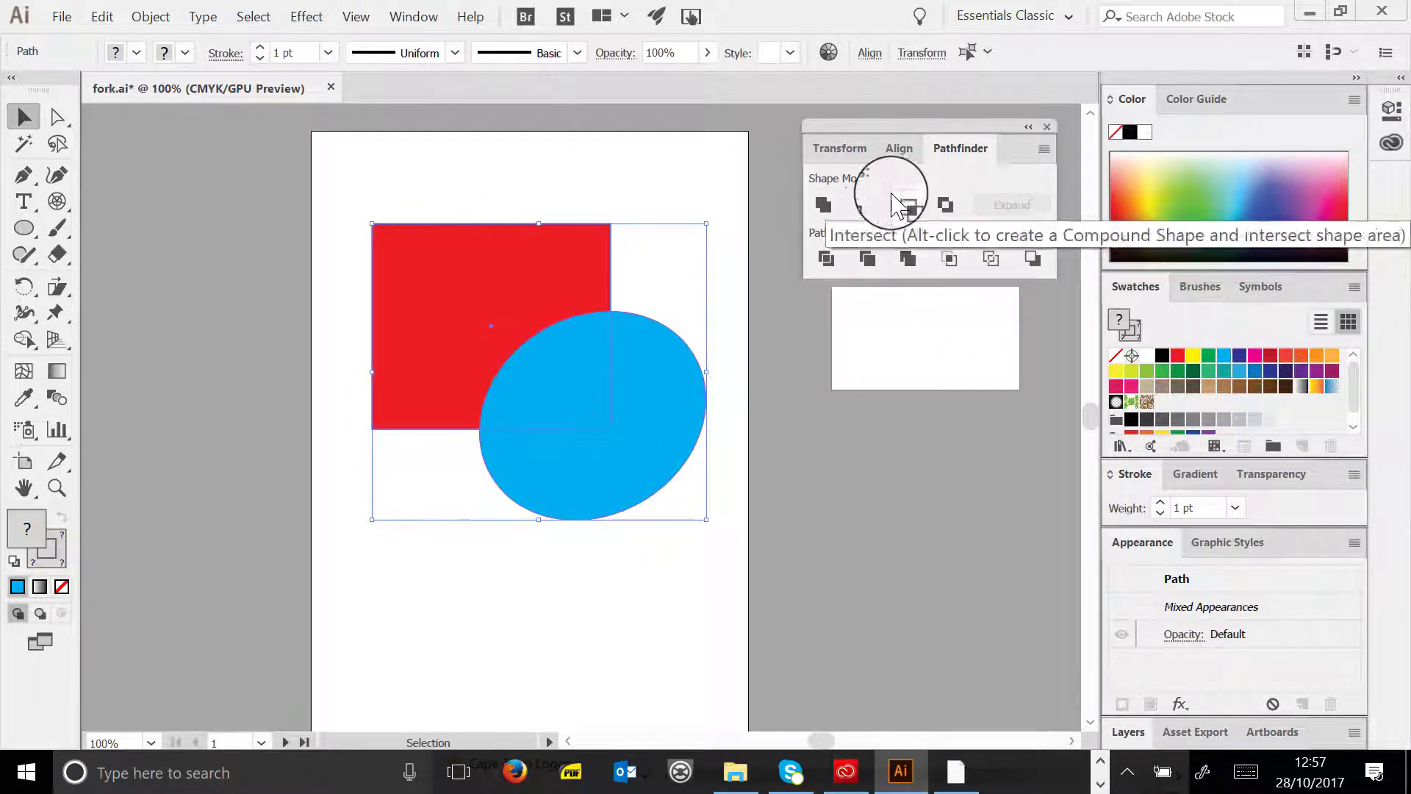
left_click(861, 205)
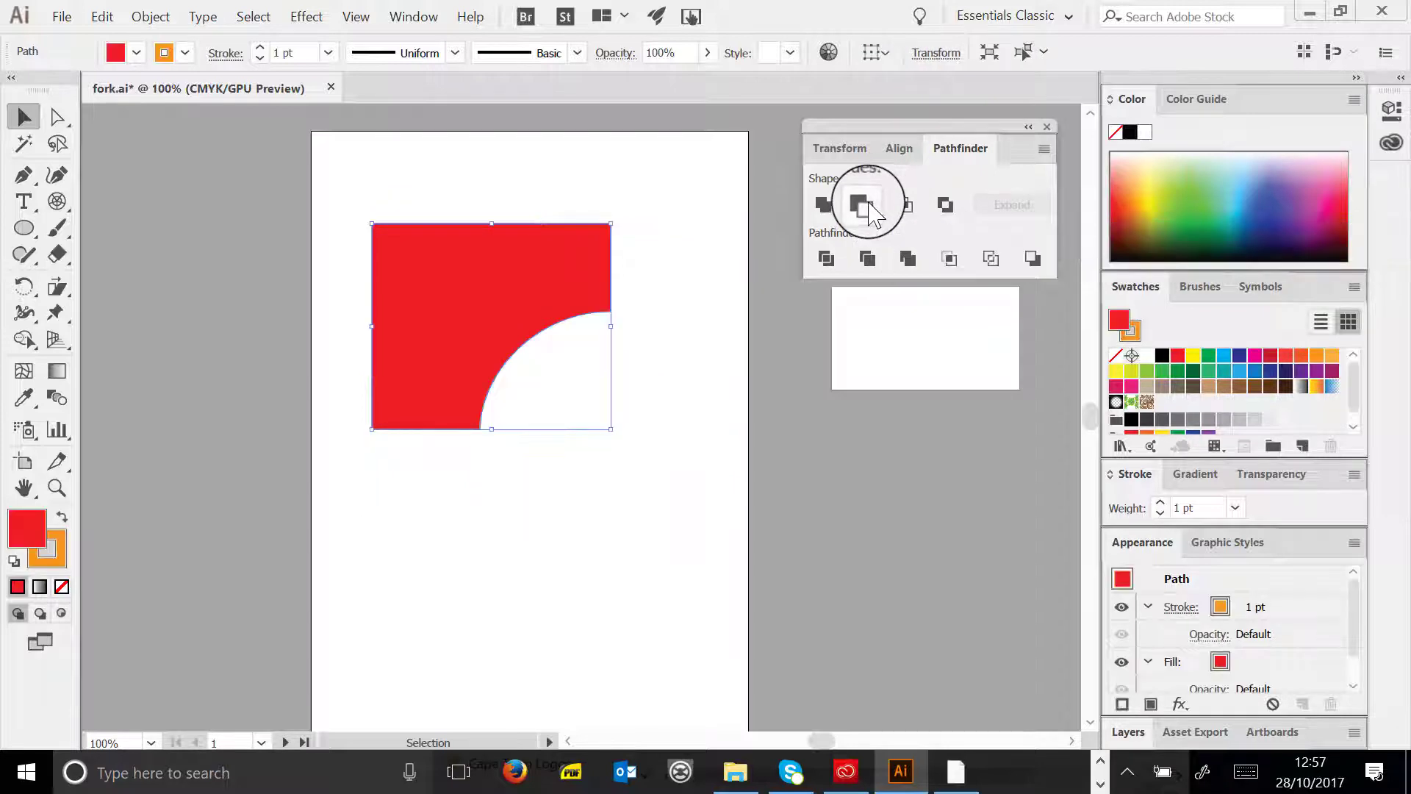
key("ctrl+z")
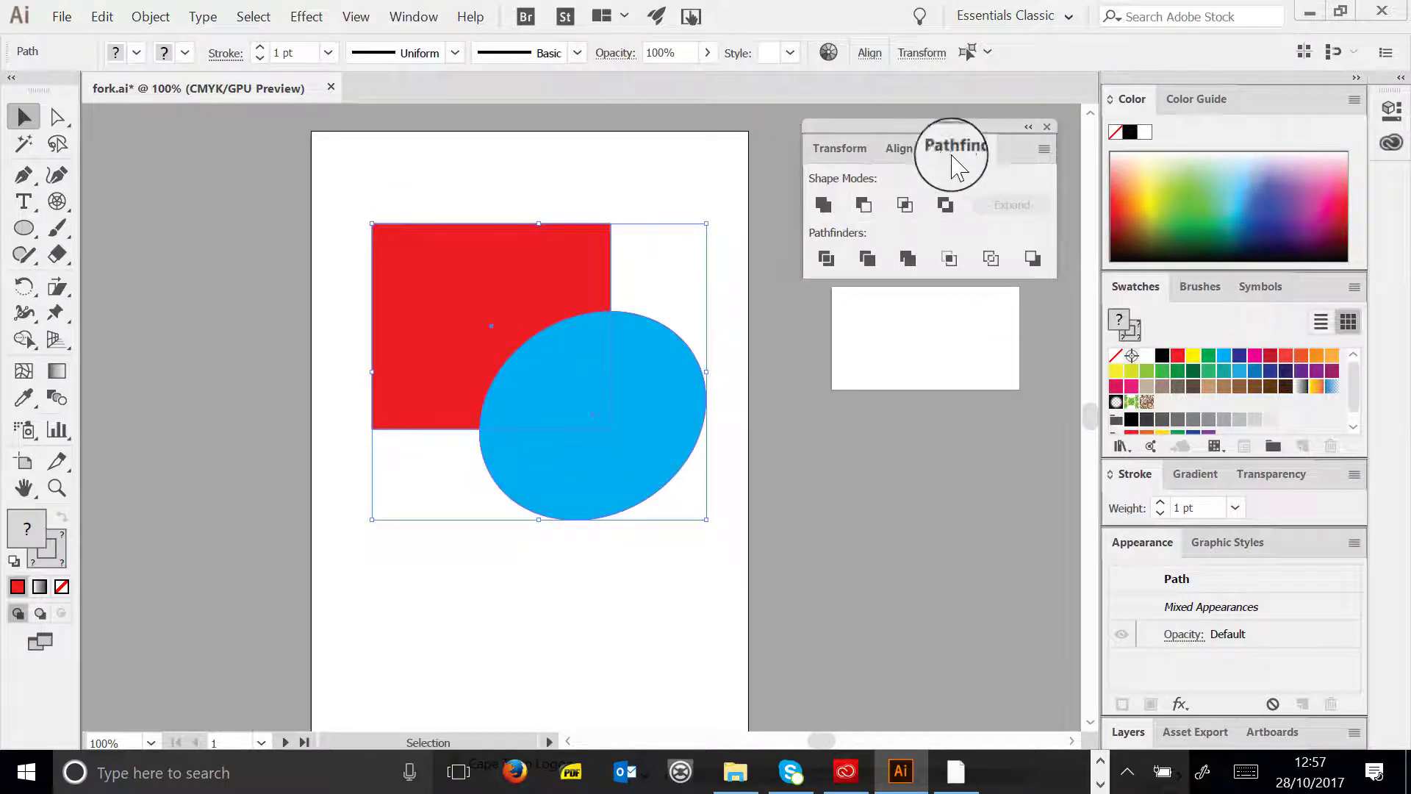
- Try the Intersect and Exclude shape modes on the rectangle and ellipse, undo each one, and deselect the shapes
left_click(905, 202)
key("ctrl+z")
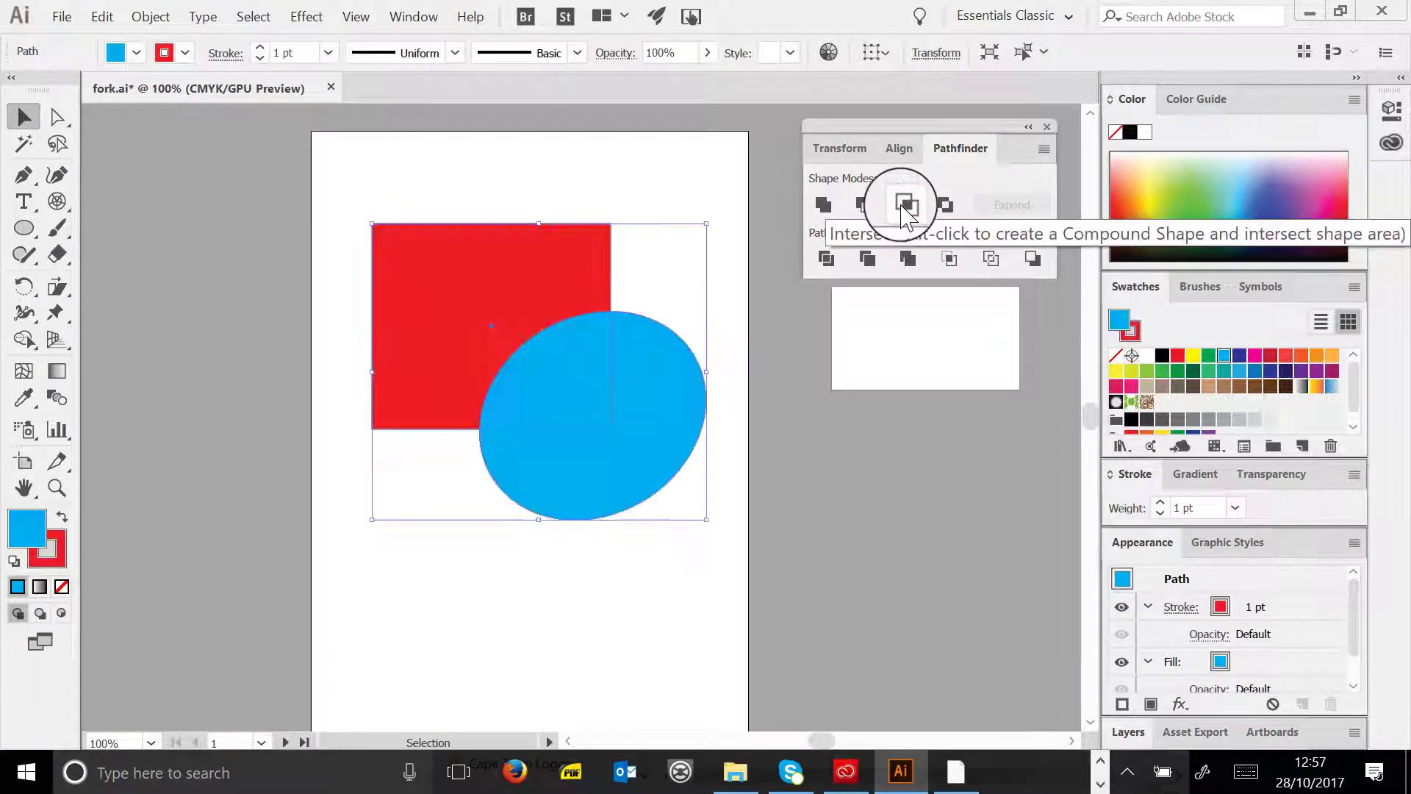
left_click(944, 206)
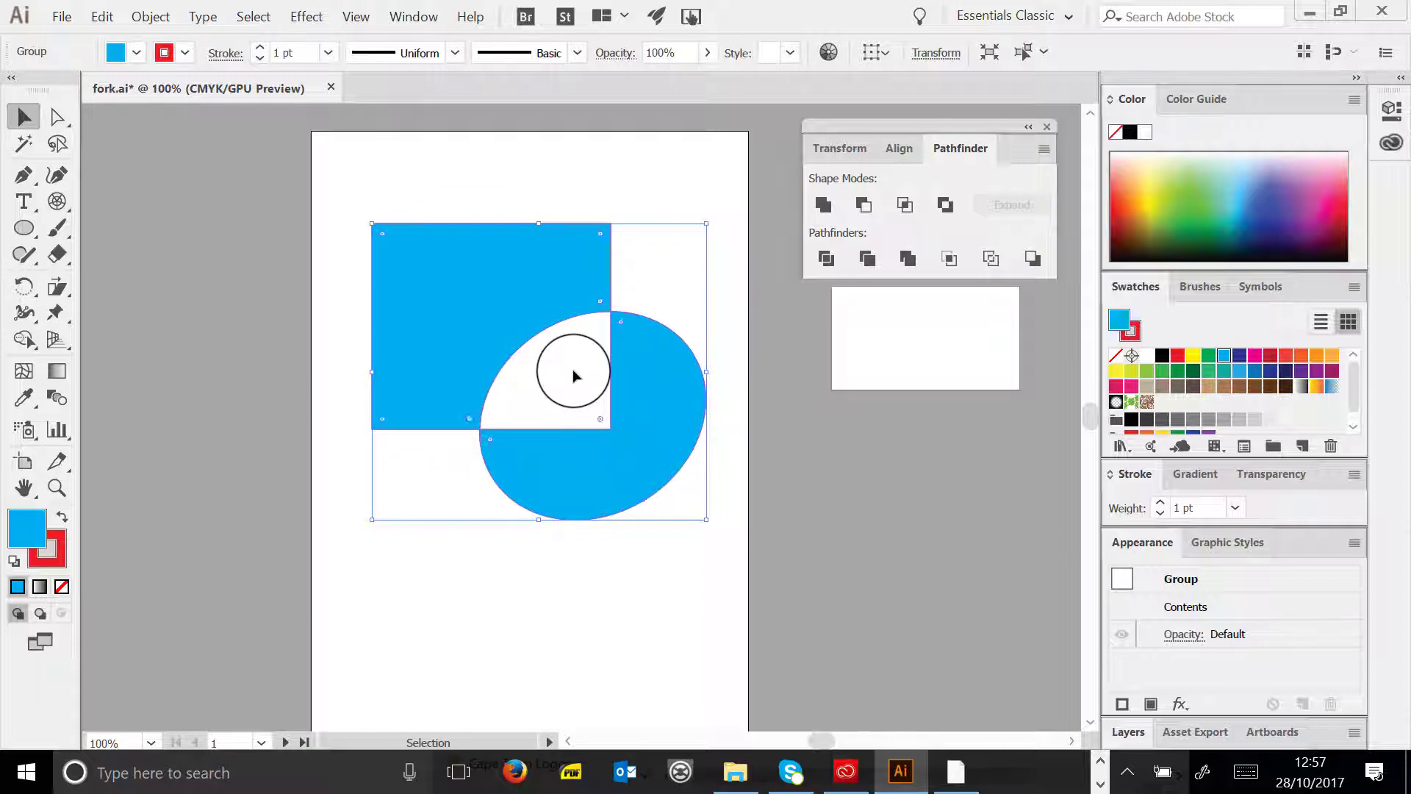
key("ctrl+z")
left_click(728, 221)
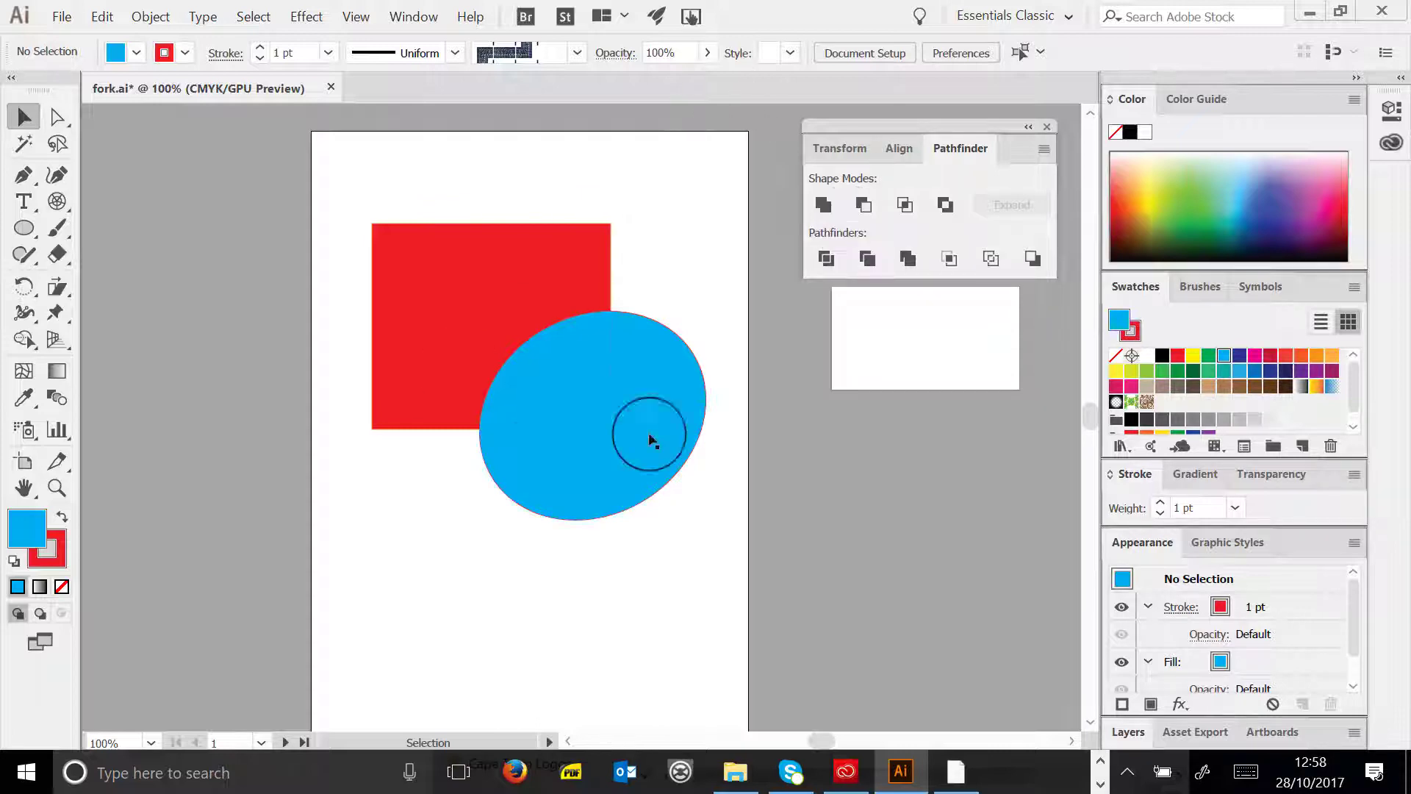
- Close the Pathfinder operations and delete both the red rectangle and the blue ellipse from the artboard
left_click(1048, 126)
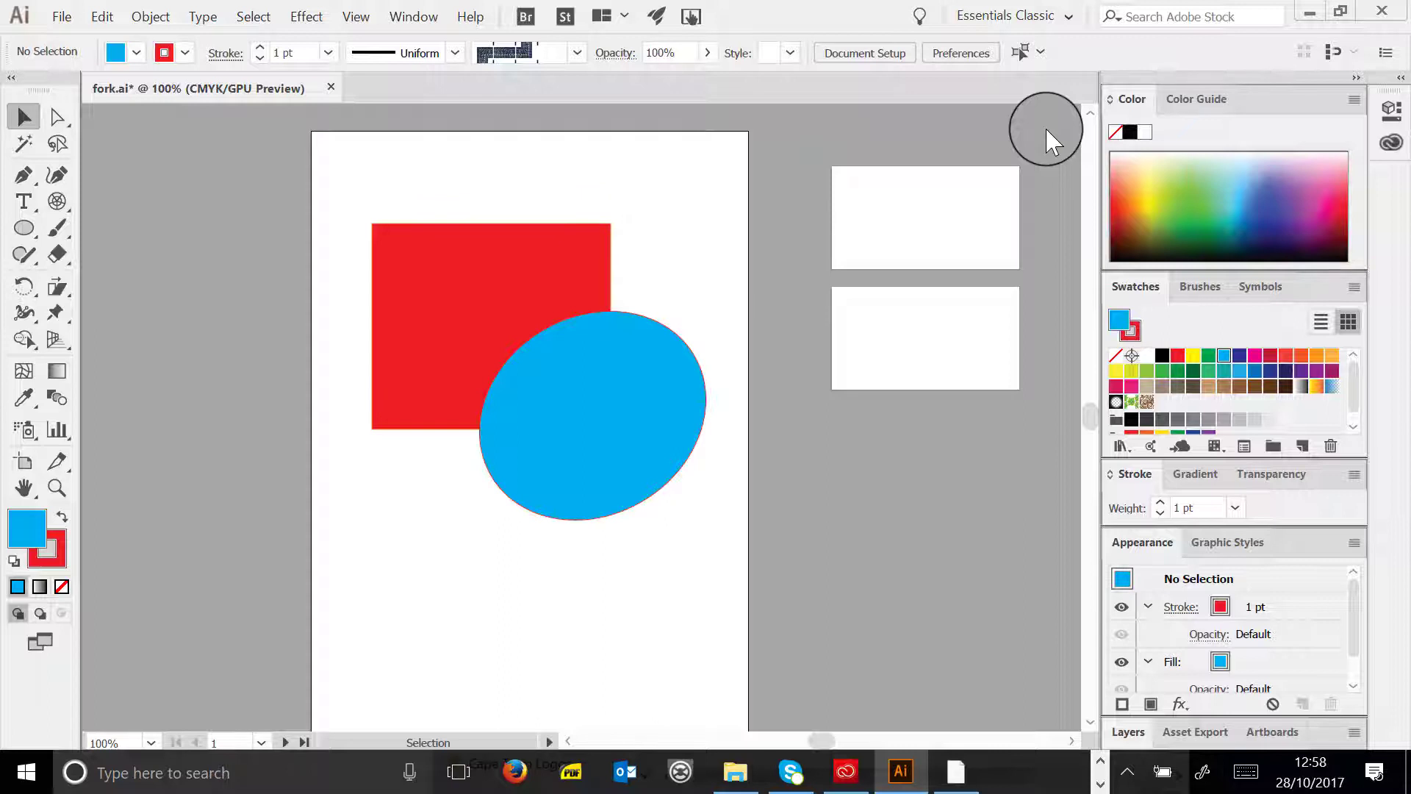
left_click_drag(346, 168, 681, 551)
key("Delete")
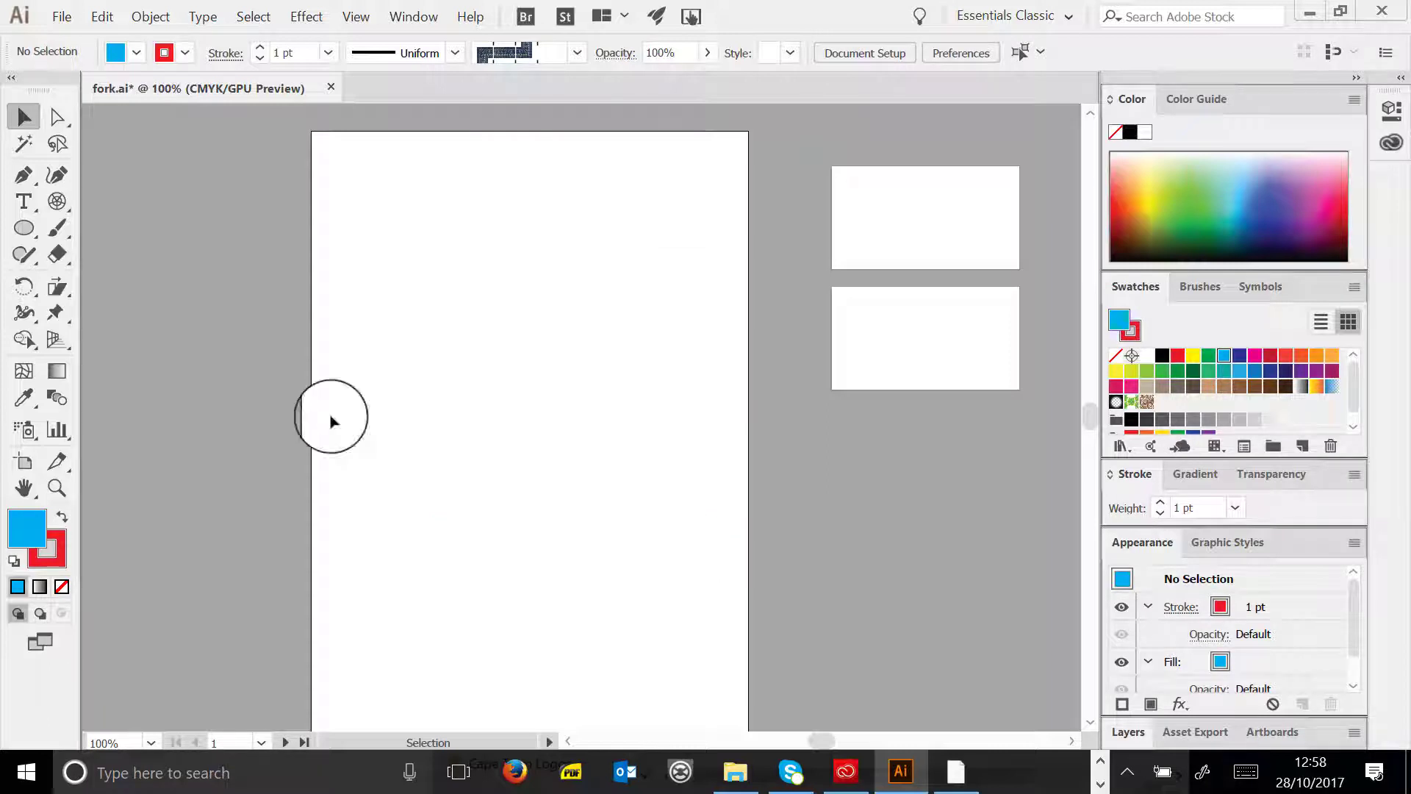
- Draw a small blue rectangle in the upper left part of the artboard and place two copies in a rough row to its right
left_click_drag(24, 228, 132, 226)
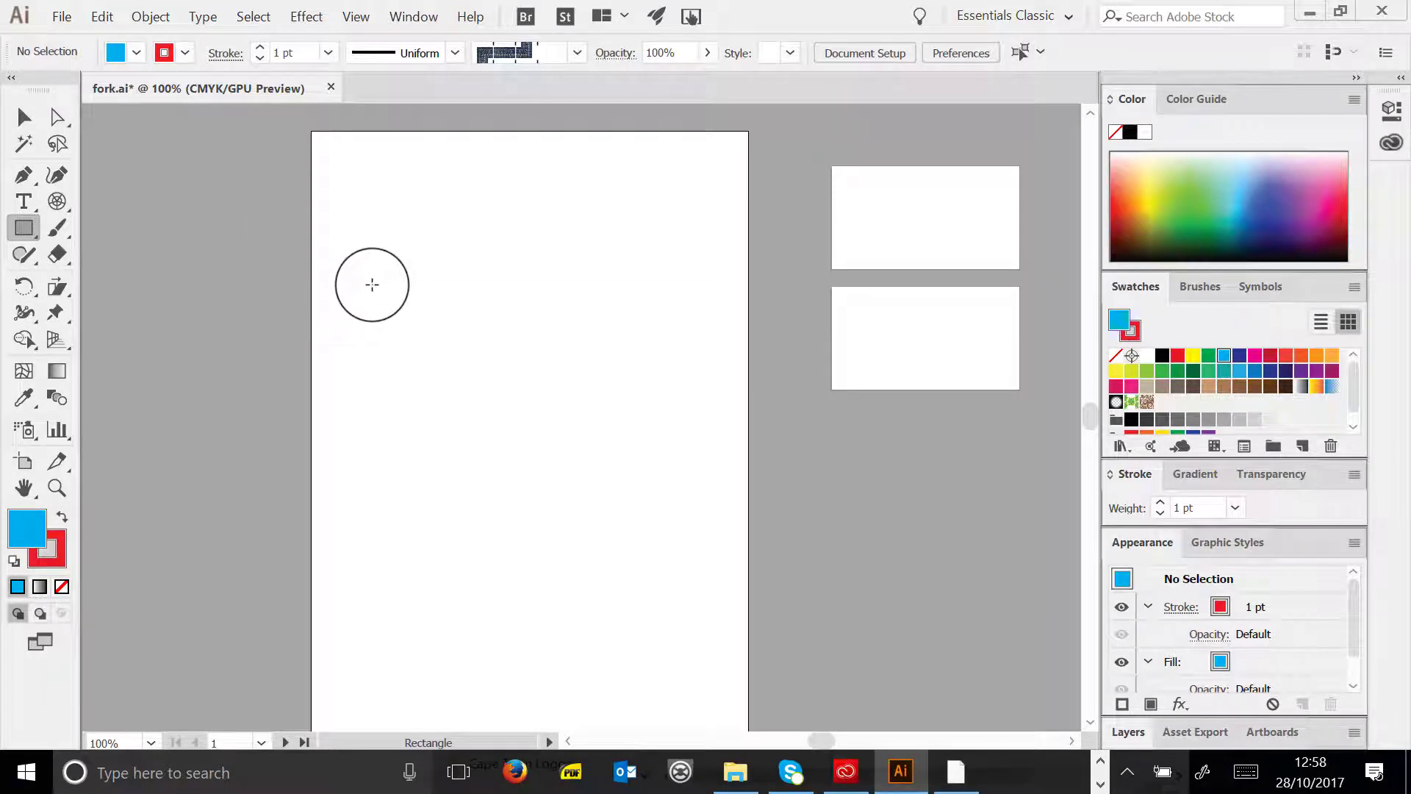
left_click_drag(360, 291, 469, 338)
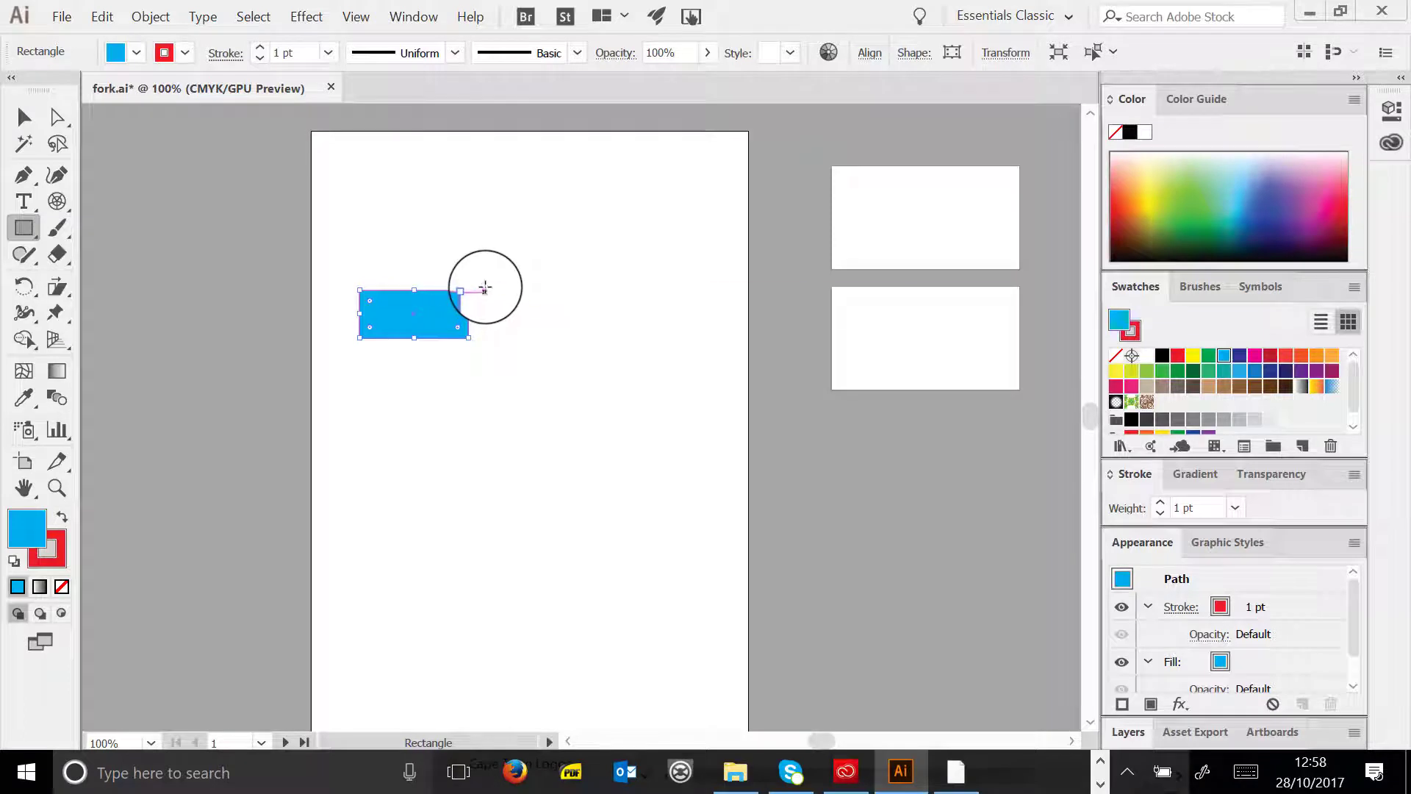
left_click(24, 116)
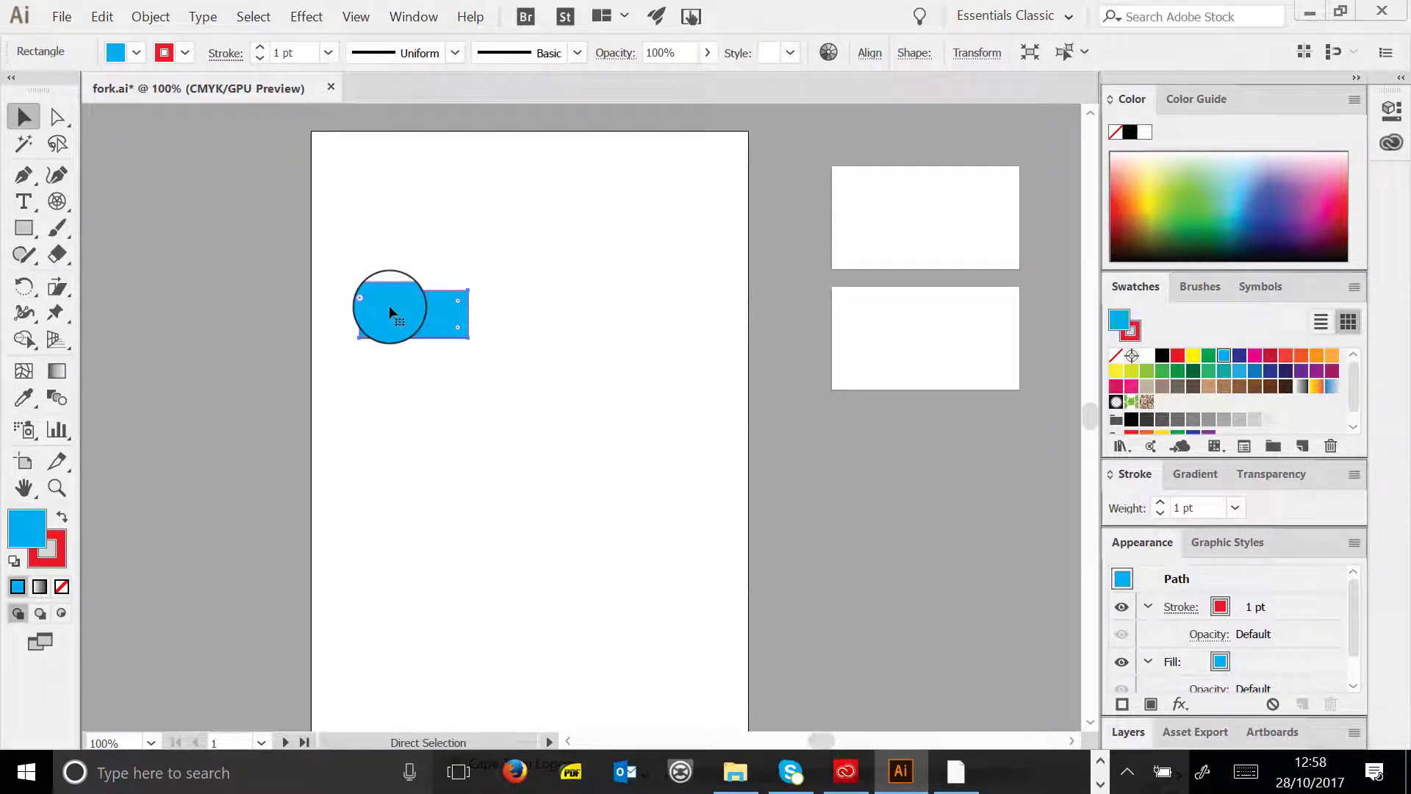
left_click_drag(389, 309, 528, 335)
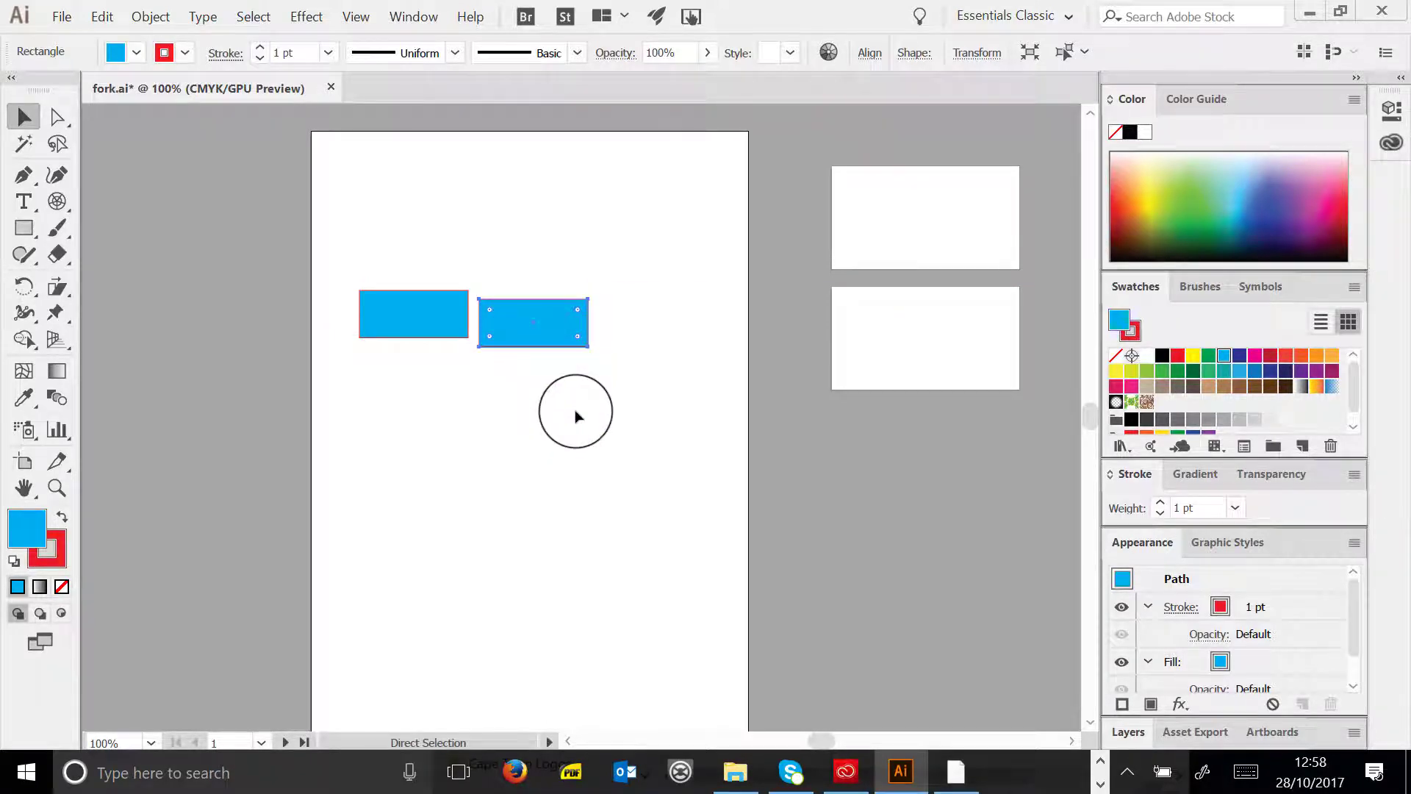
left_click_drag(566, 435, 638, 332)
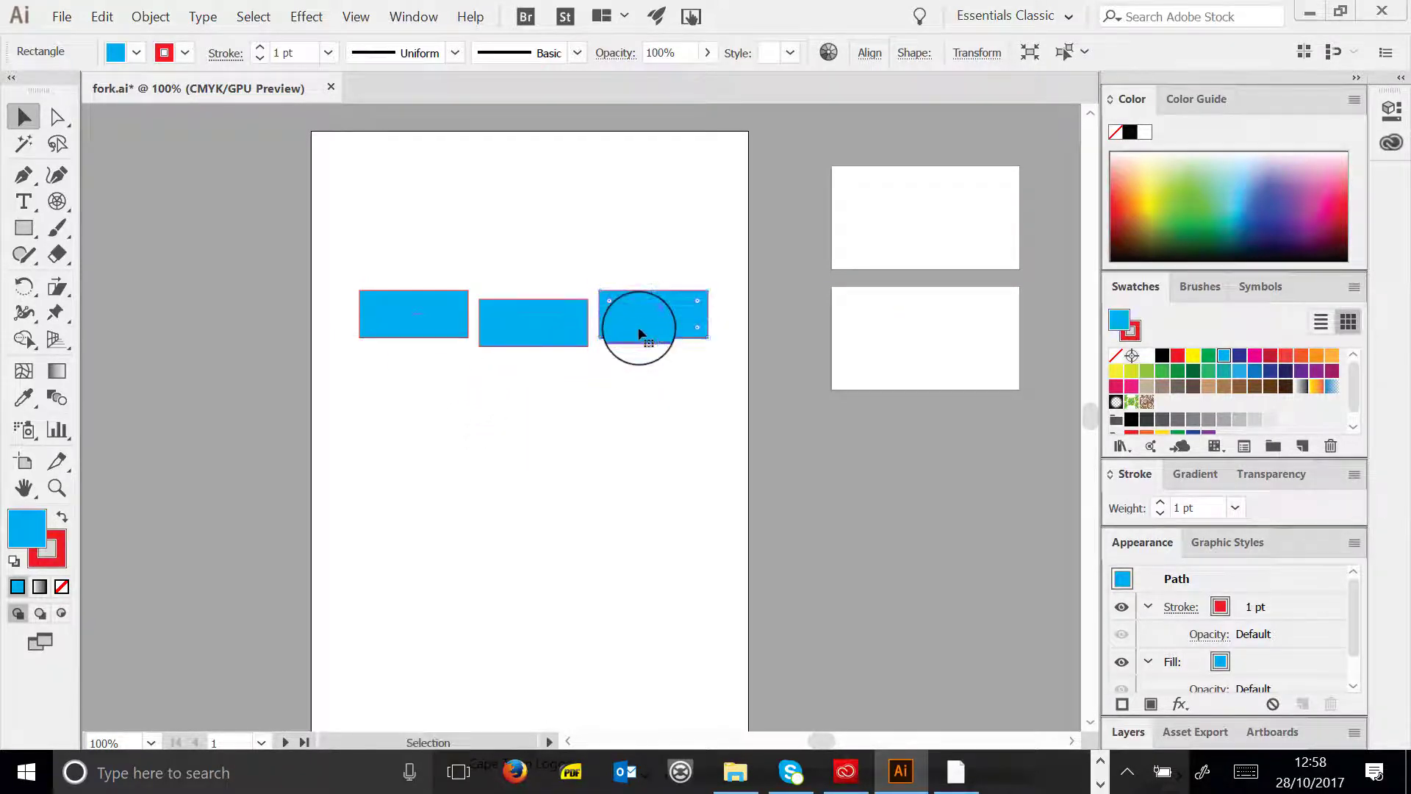
- Paste a fourth blue rectangle at the left end of the row and align all four by their top edges
key("ctrl+v")
left_click_drag(576, 409, 303, 317)
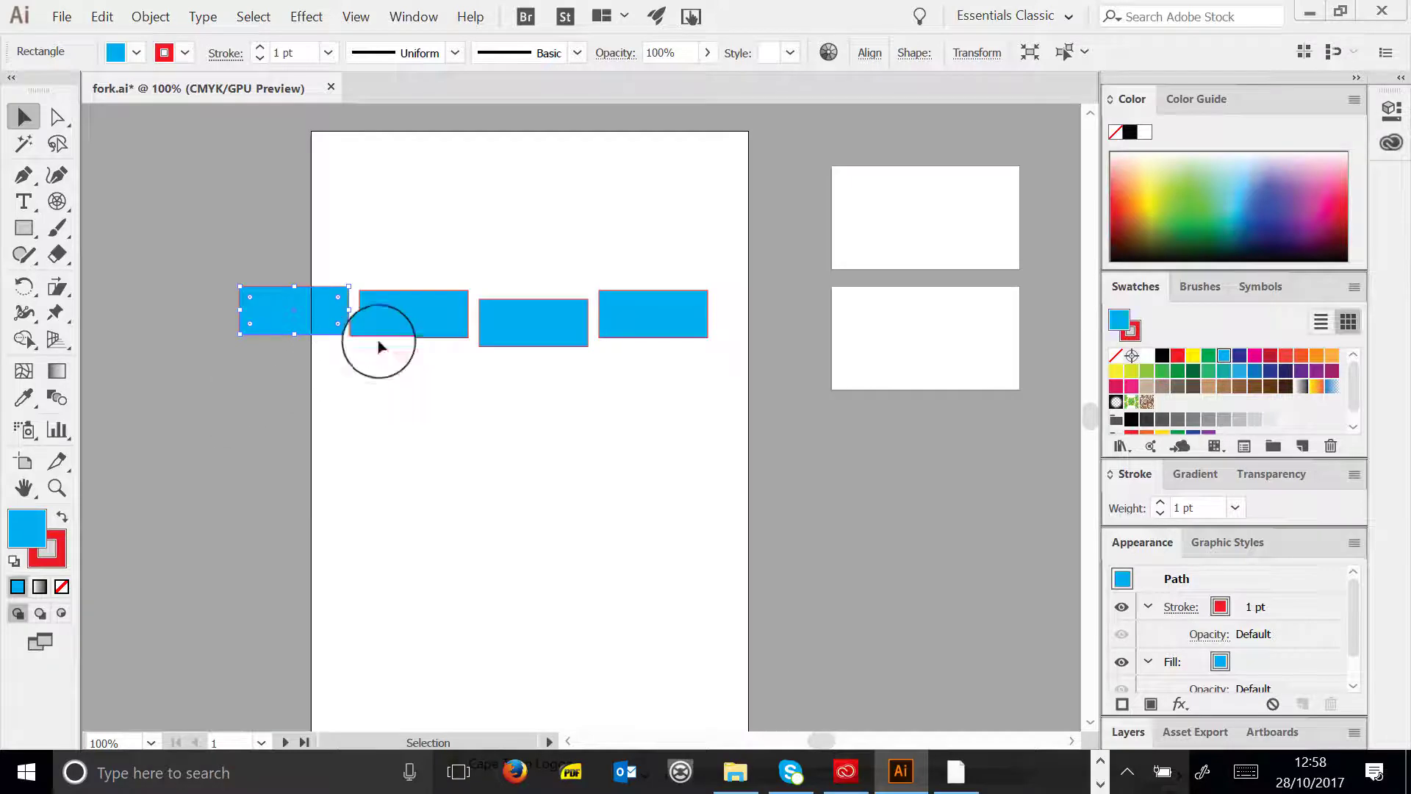
left_click(414, 16)
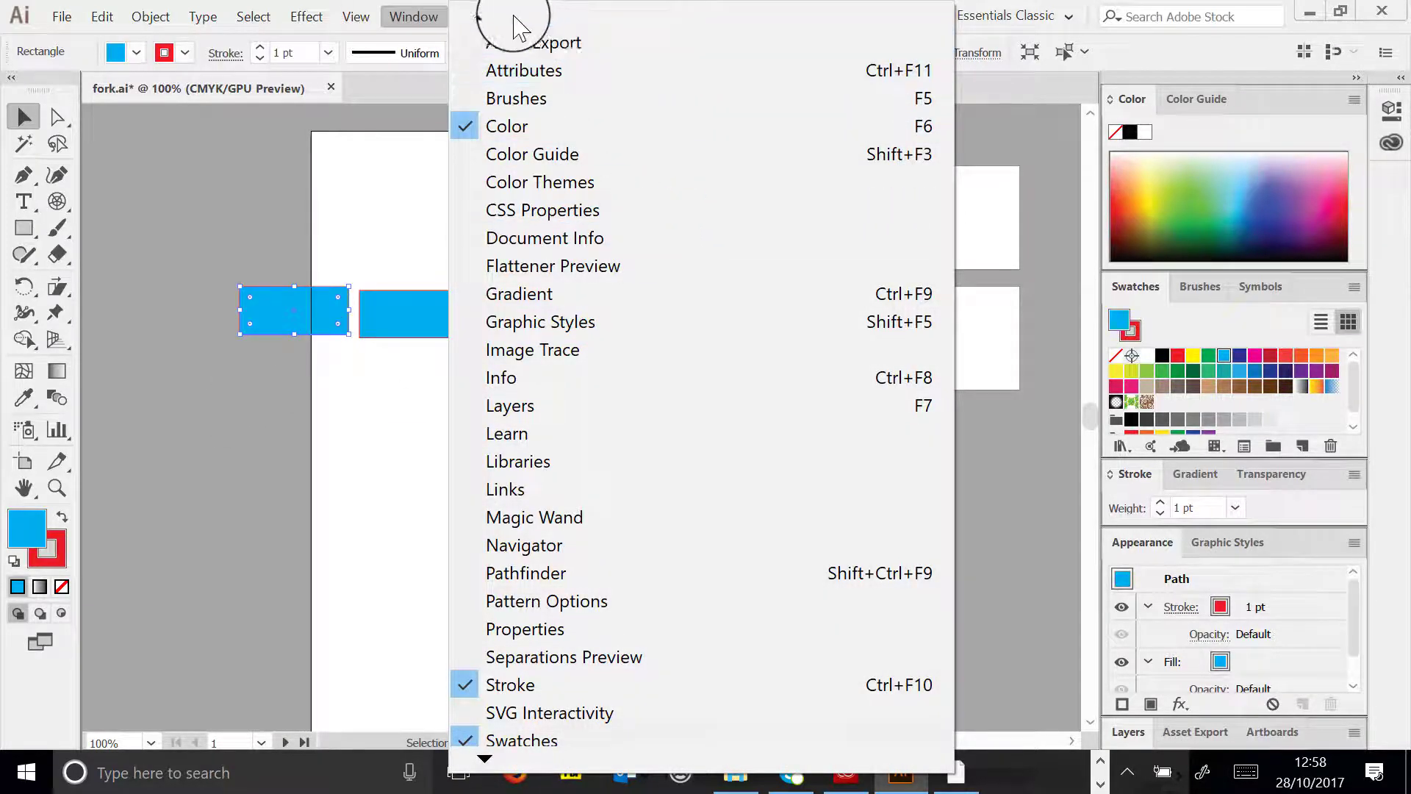
mouse_move(484, 14)
left_click(536, 131)
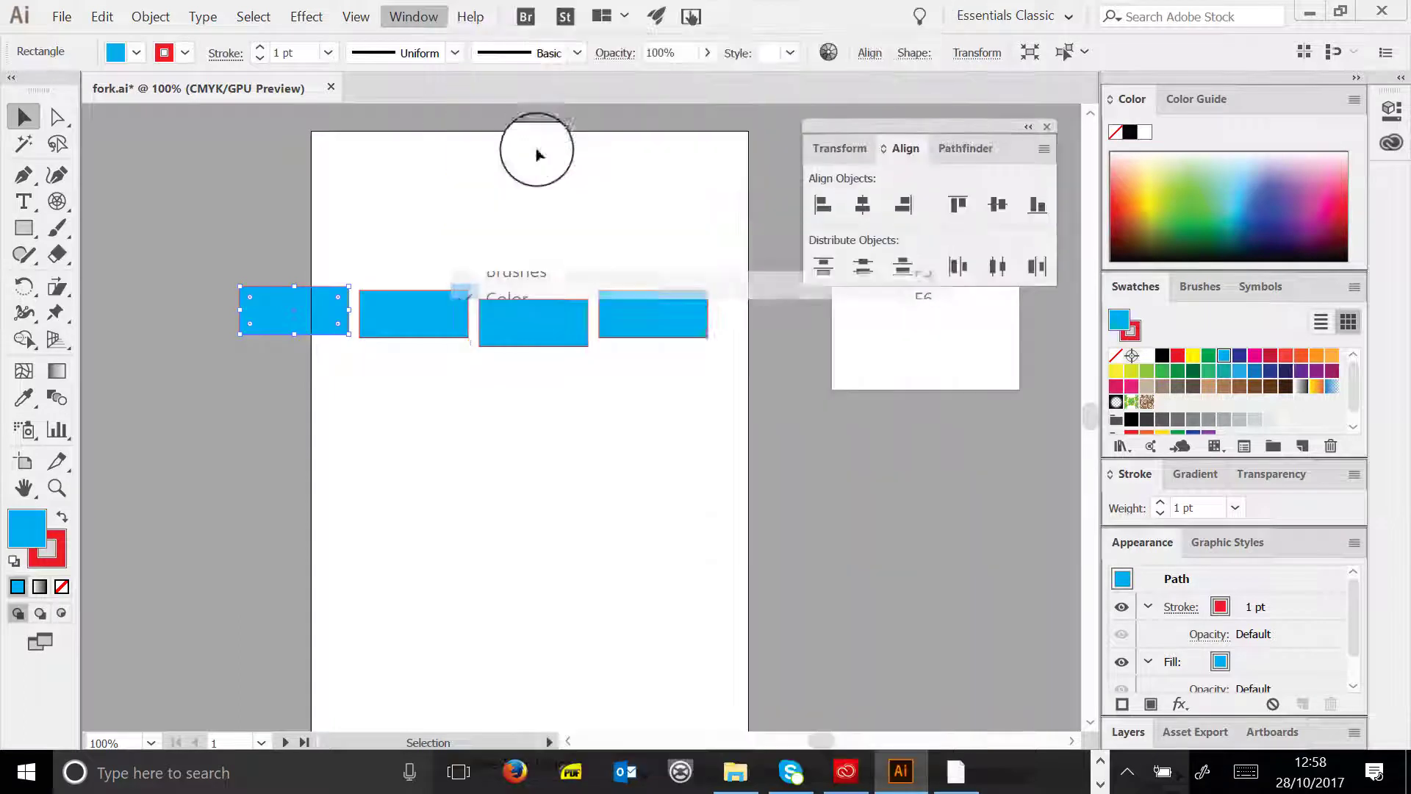
left_click_drag(673, 228, 254, 391)
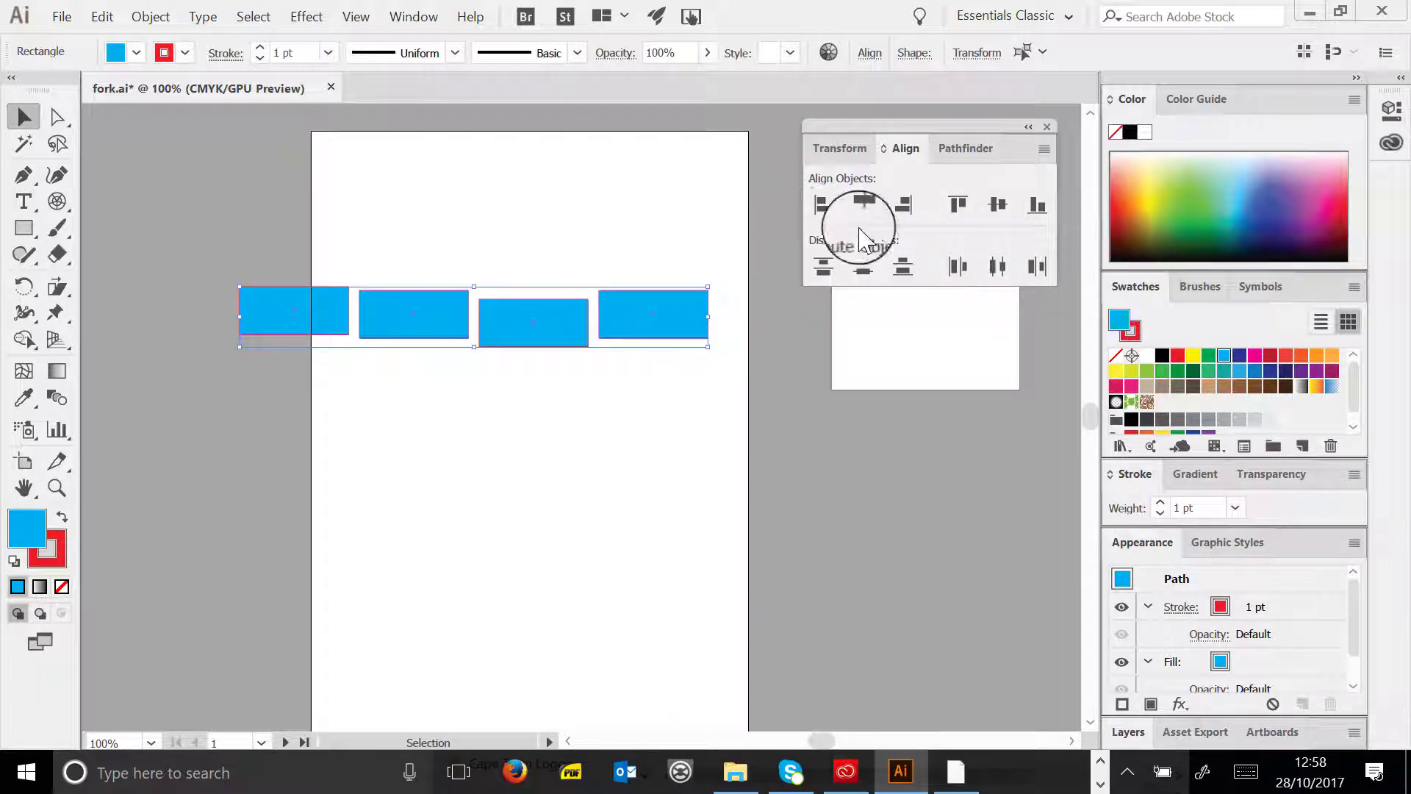
left_click(957, 204)
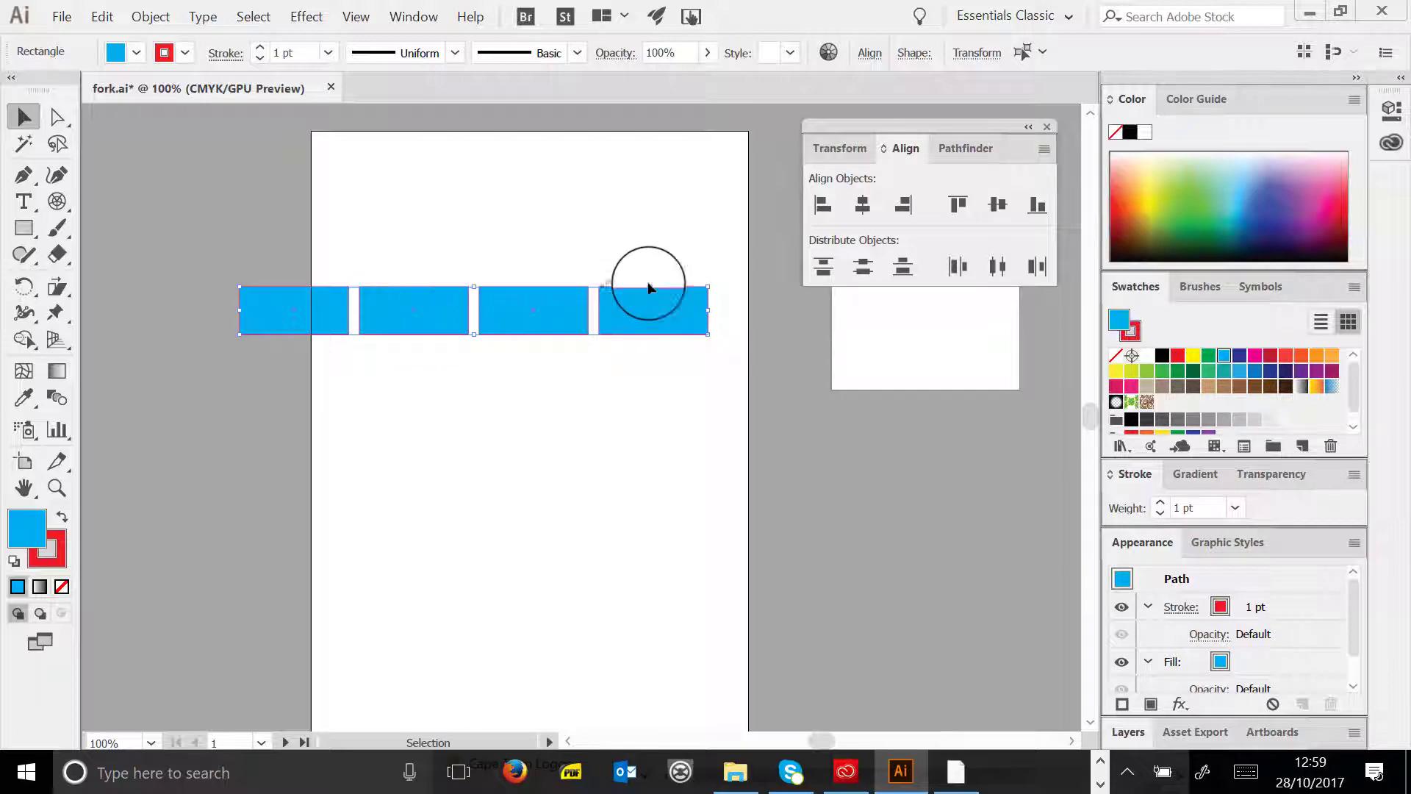
- Try left-aligning the four rectangles and undo it, and show the distribute spacing options before closing Align
left_click(822, 204)
key("ctrl+z")
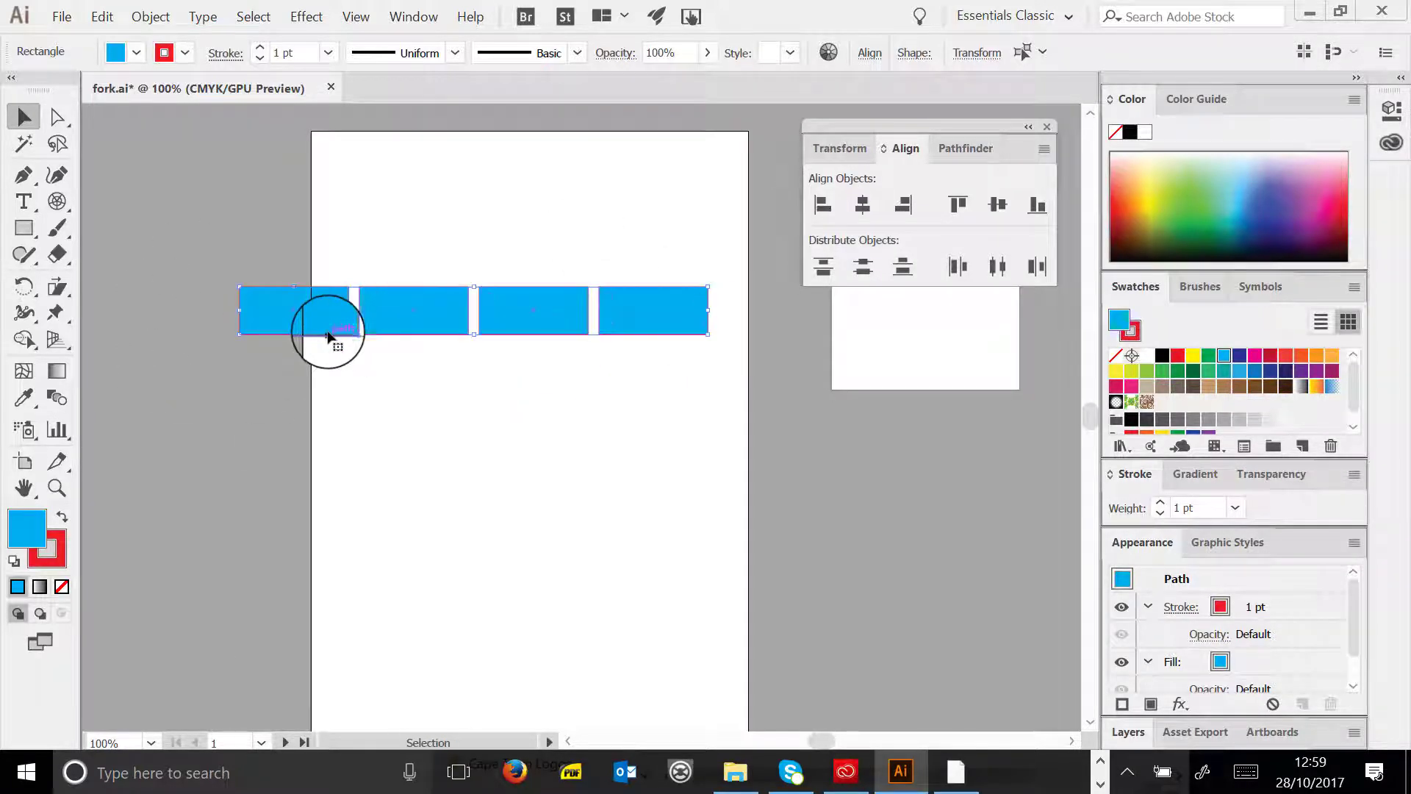
left_click(1043, 150)
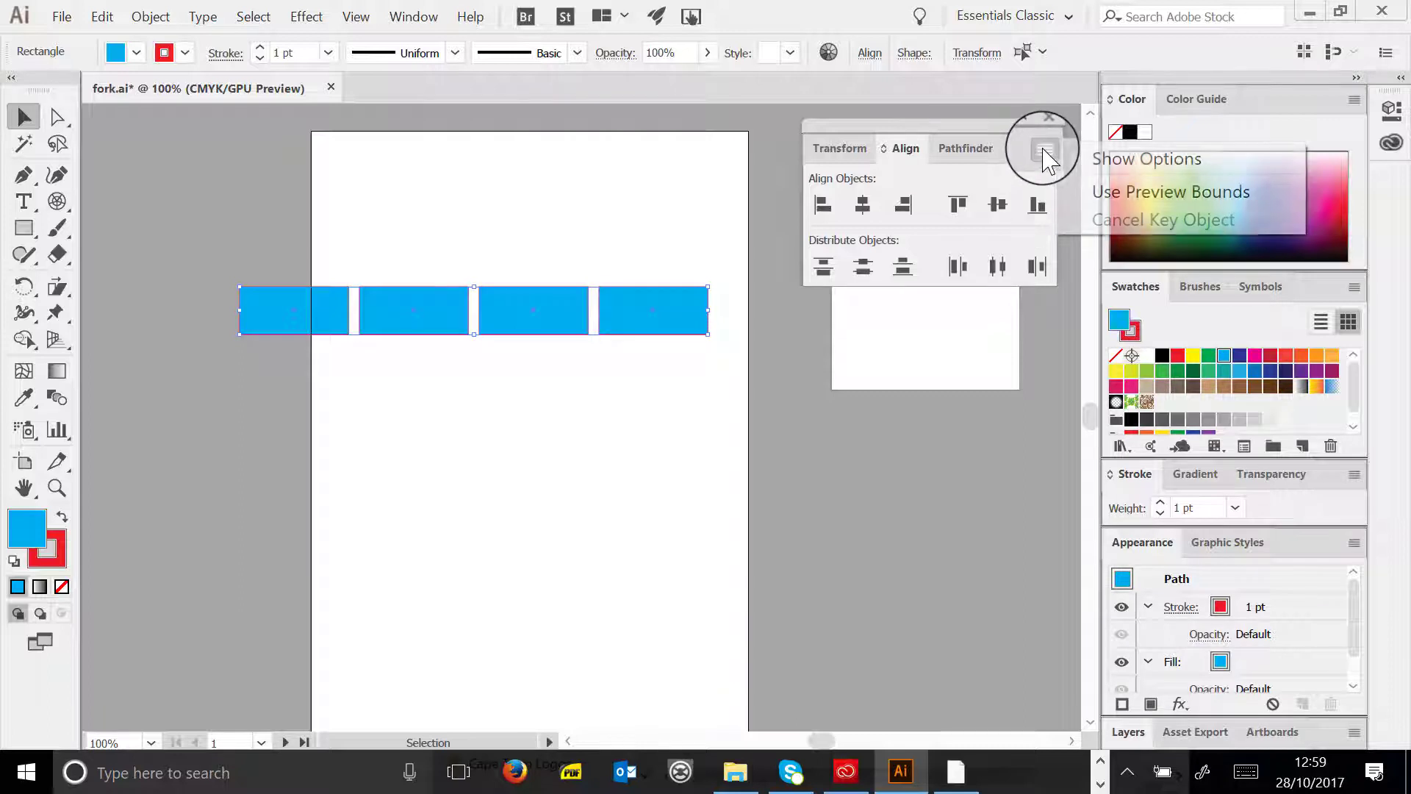
left_click(1103, 159)
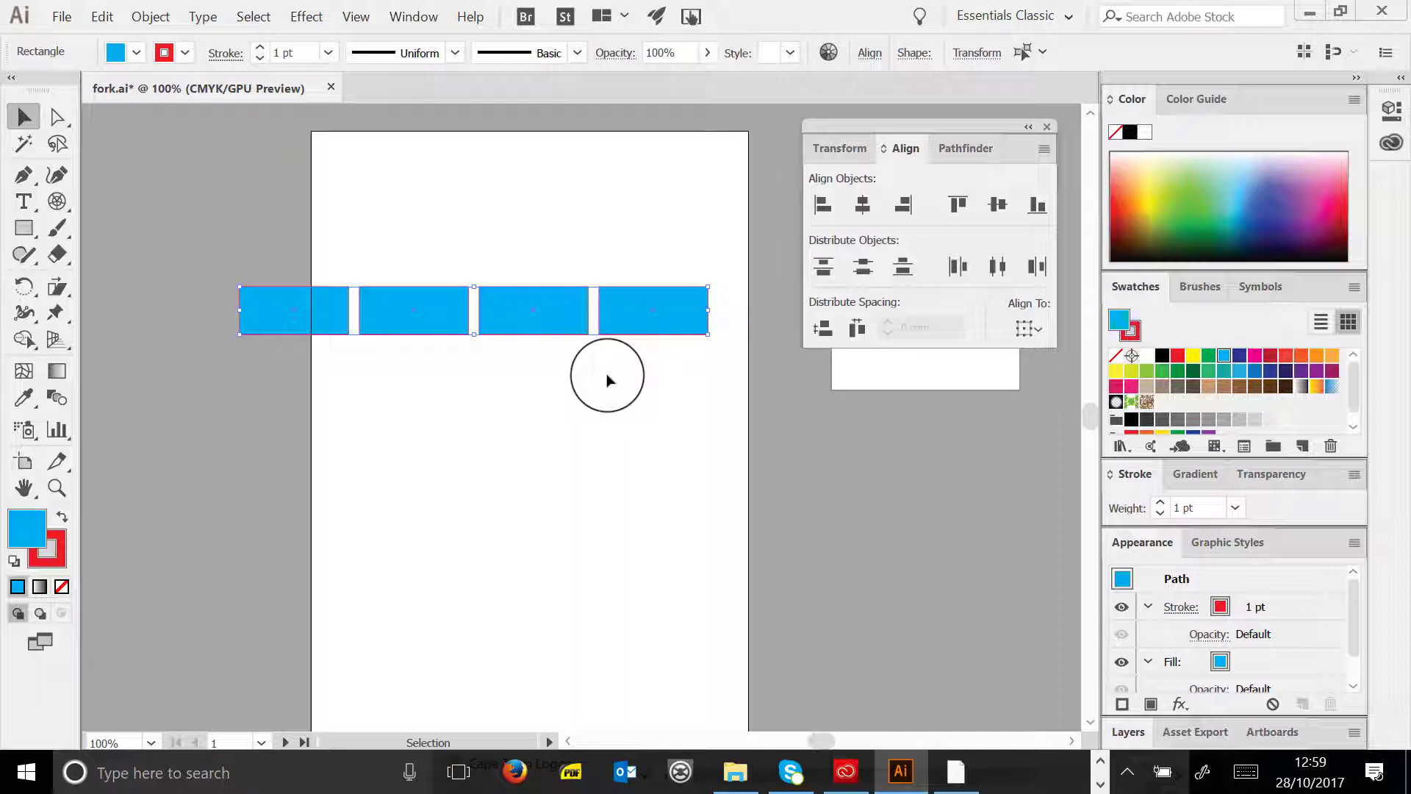
left_click(614, 250)
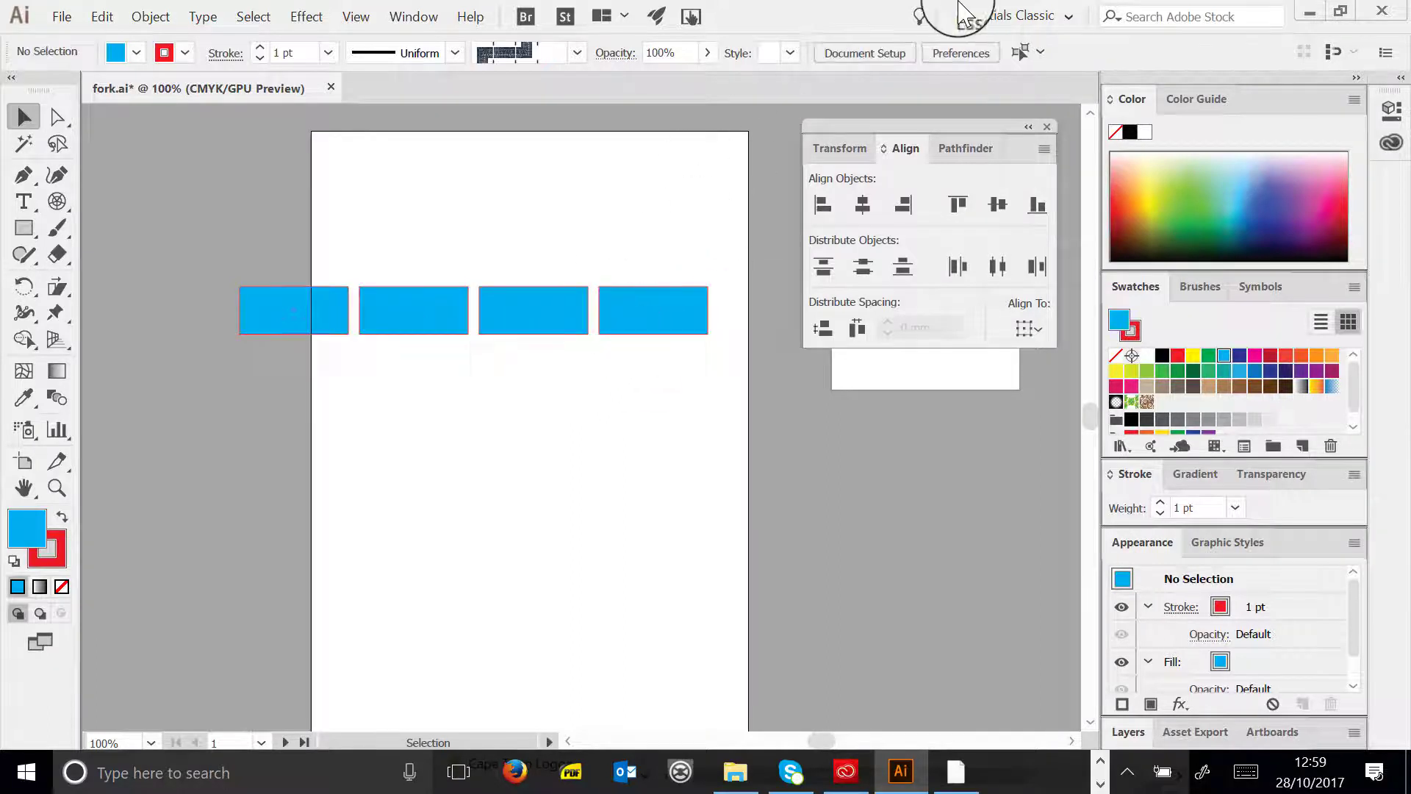
left_click(1047, 127)
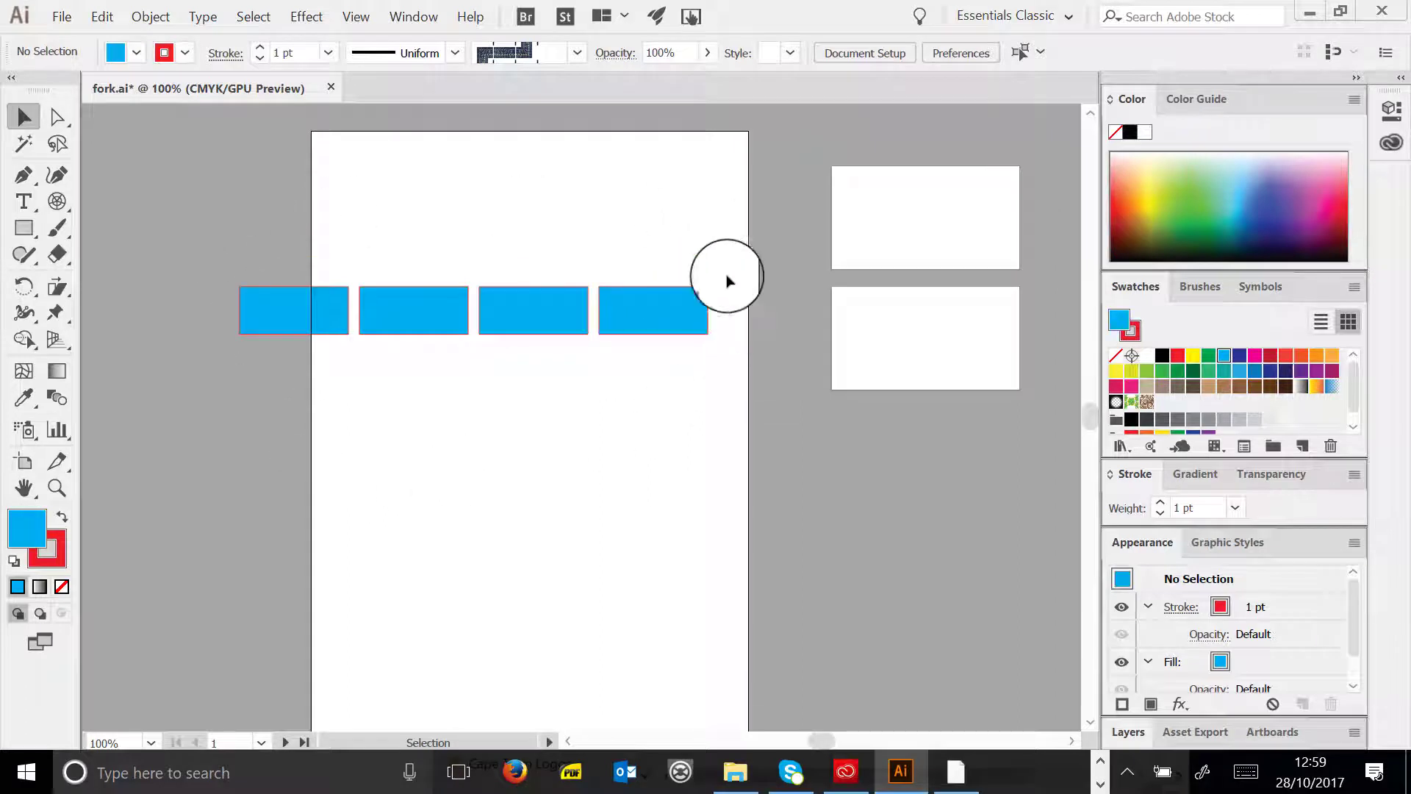
- Try moving the two right-hand rectangles down one at a time, and undo both moves
left_click_drag(677, 314, 673, 389)
left_click_drag(544, 301, 552, 365)
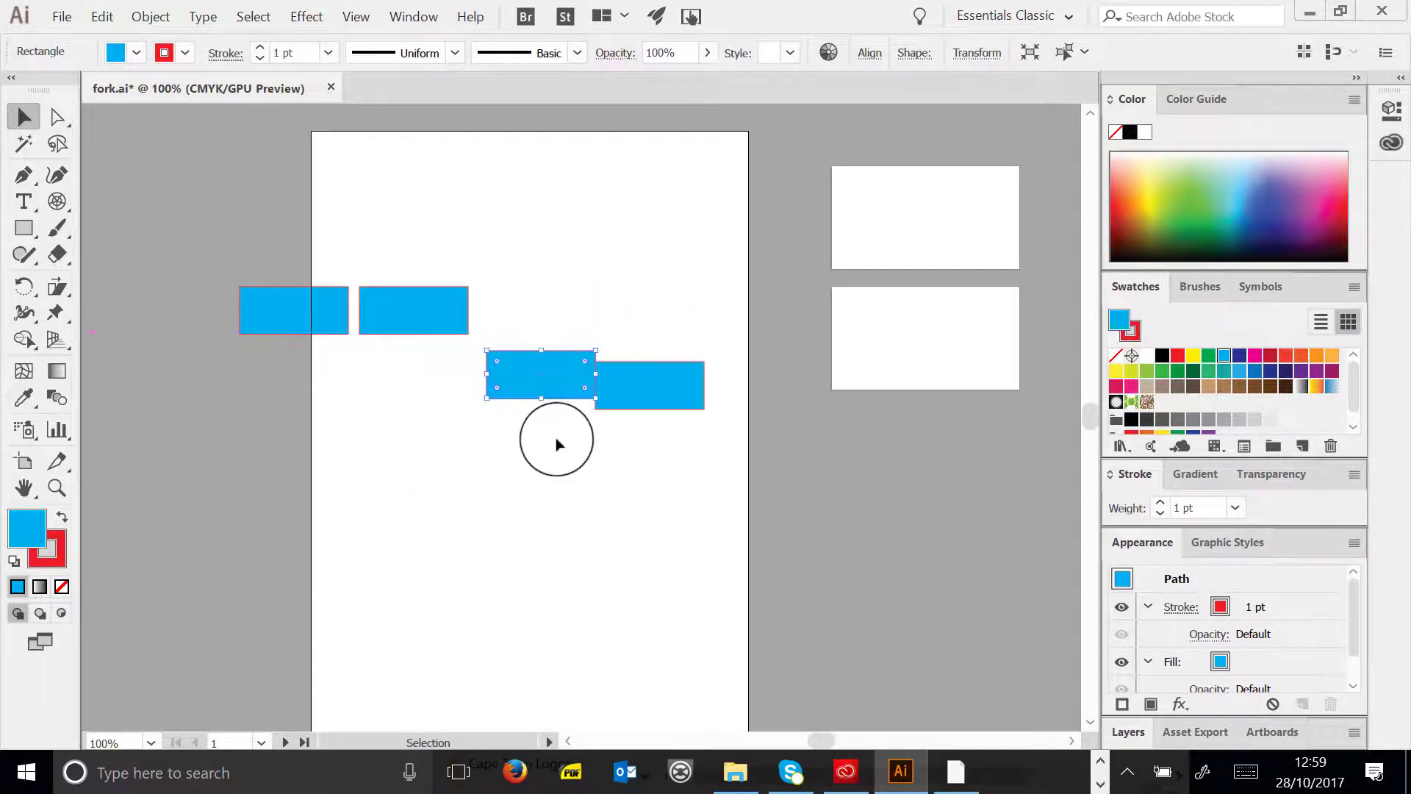
key("ctrl+z")
key("ctrl+z")
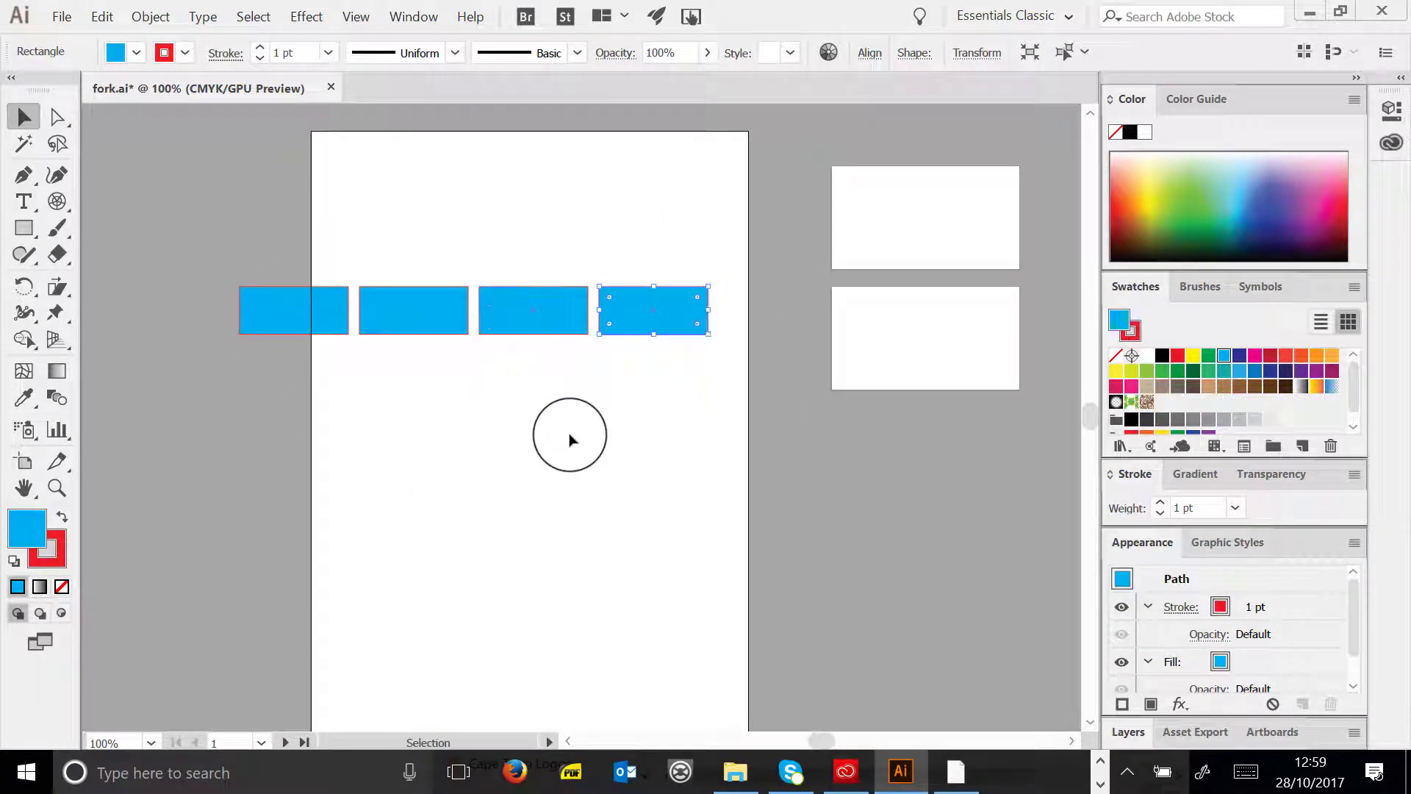
- Select all four blue rectangles and group them
left_click(752, 135)
left_click_drag(721, 201, 278, 444)
left_click_drag(212, 412, 658, 382)
left_click_drag(251, 377, 263, 362)
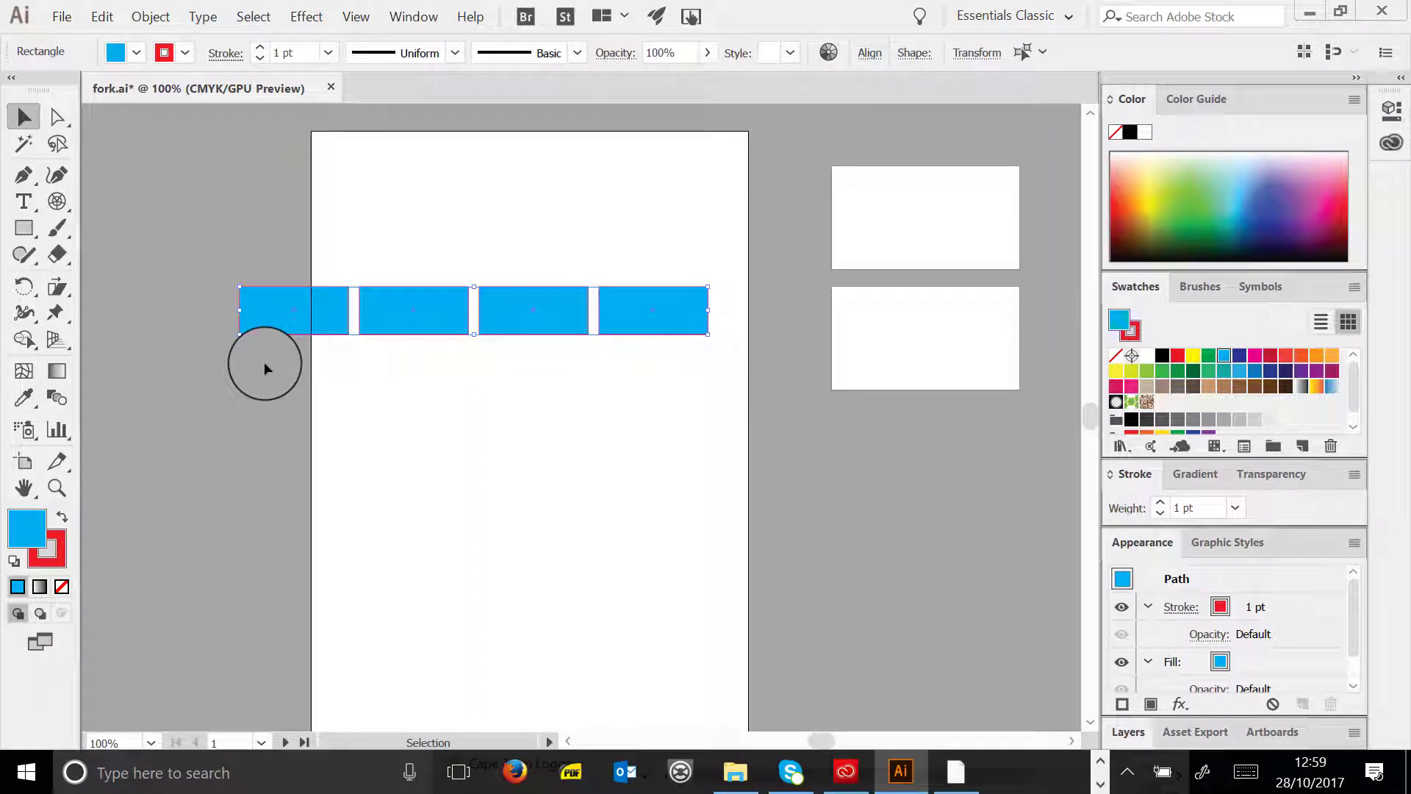
key("ctrl+g")
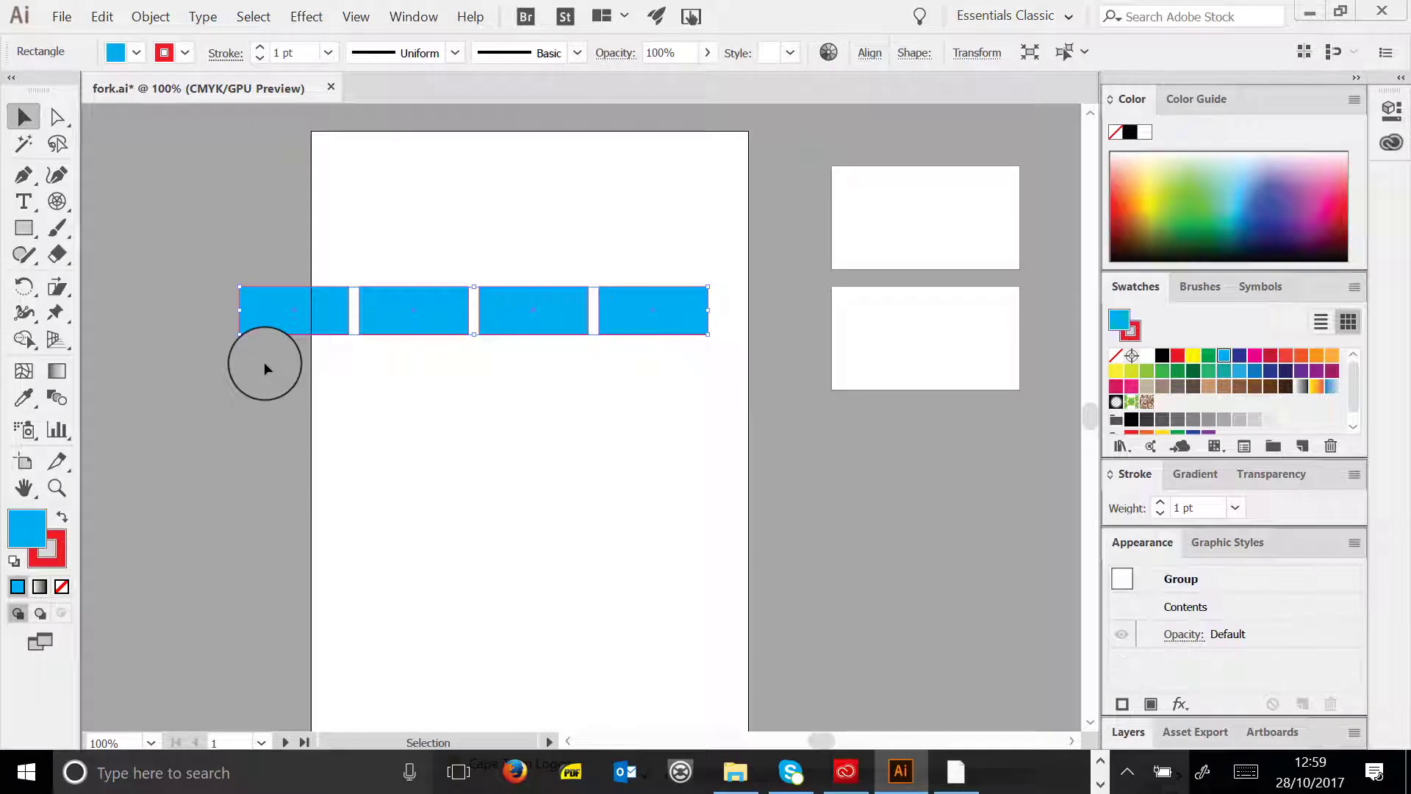
- Move the rectangle group fully onto the artboard and scale it down as one object
left_click_drag(438, 309, 497, 319)
left_click(358, 445)
left_click_drag(764, 343, 593, 318)
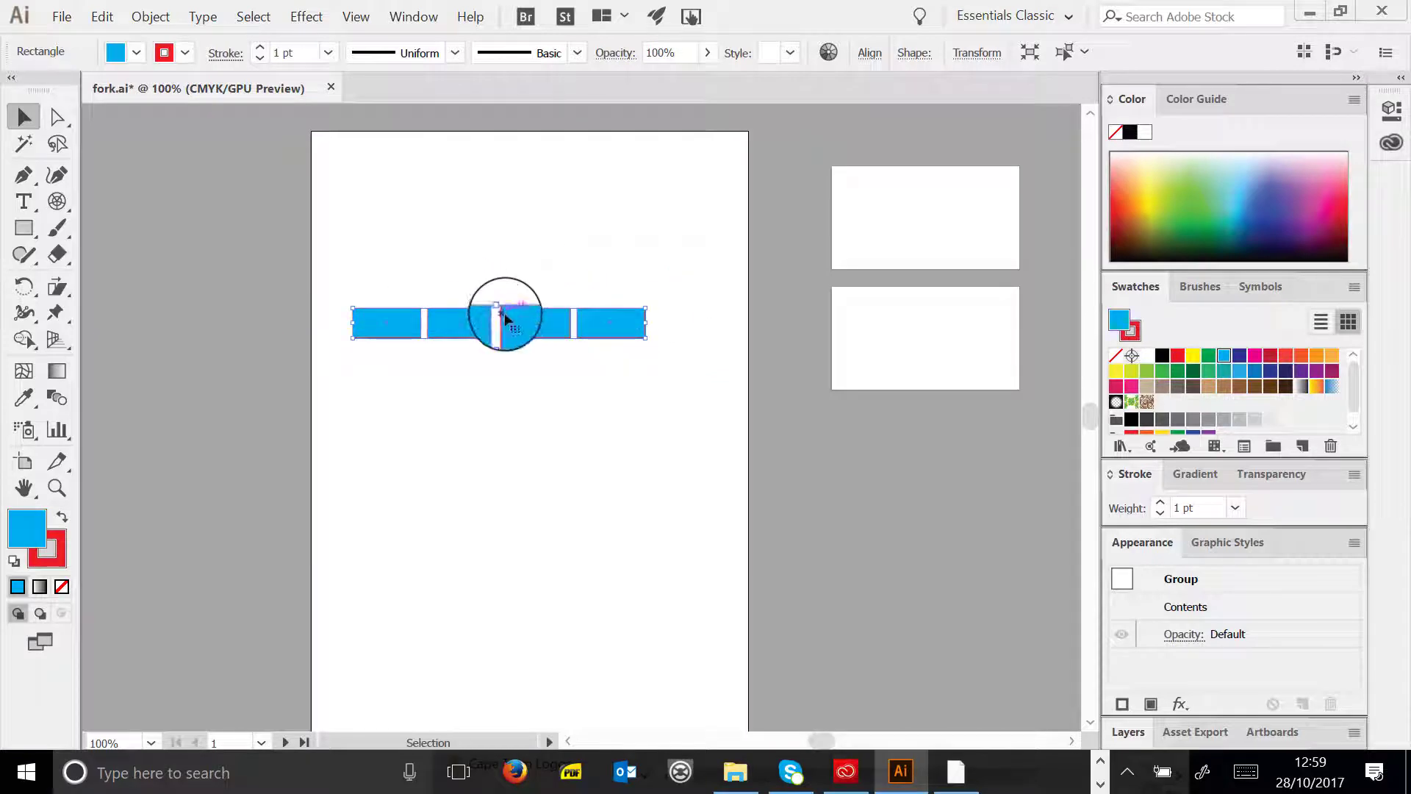
left_click_drag(505, 315, 502, 311)
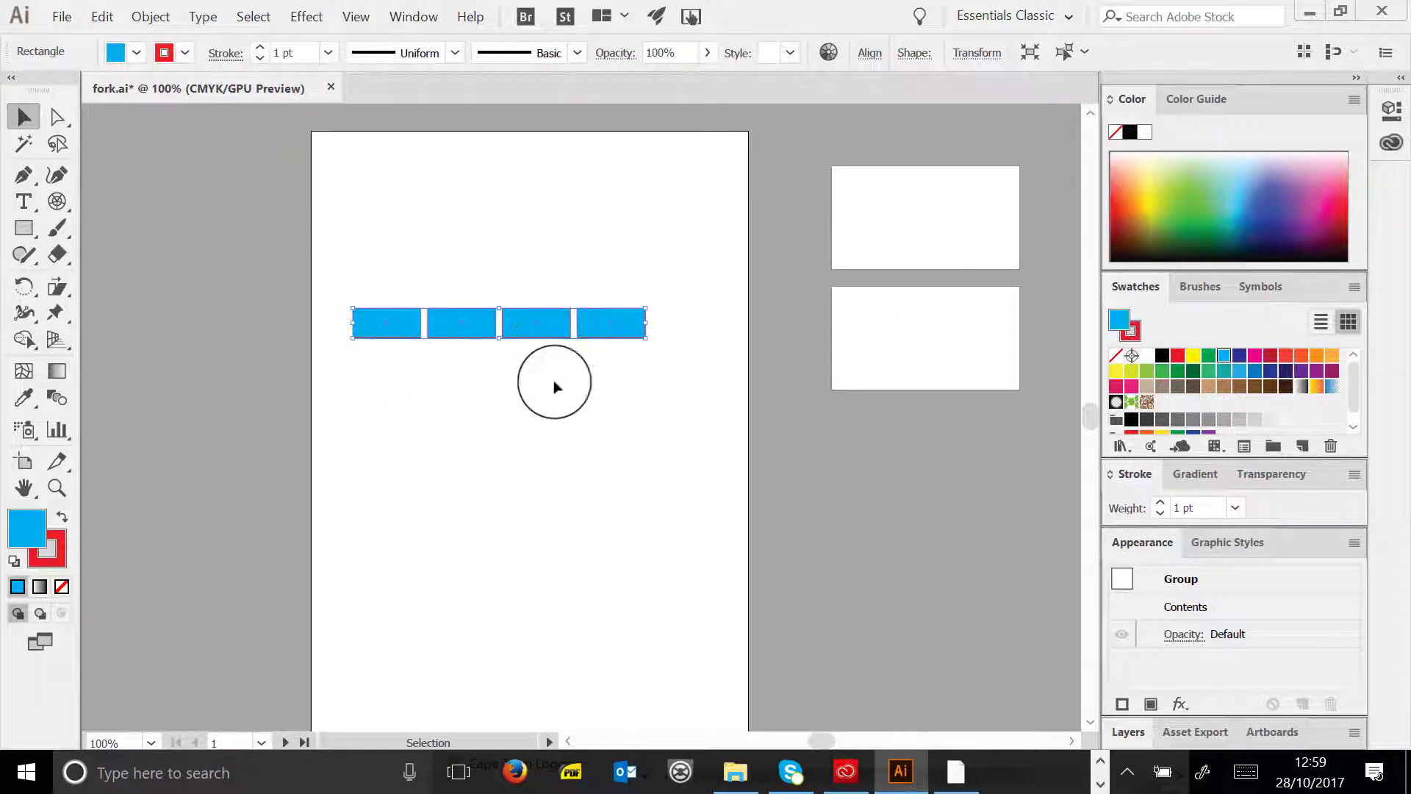
- Isolate the group and move its third rectangle up and its second rectangle down
double_click(513, 321)
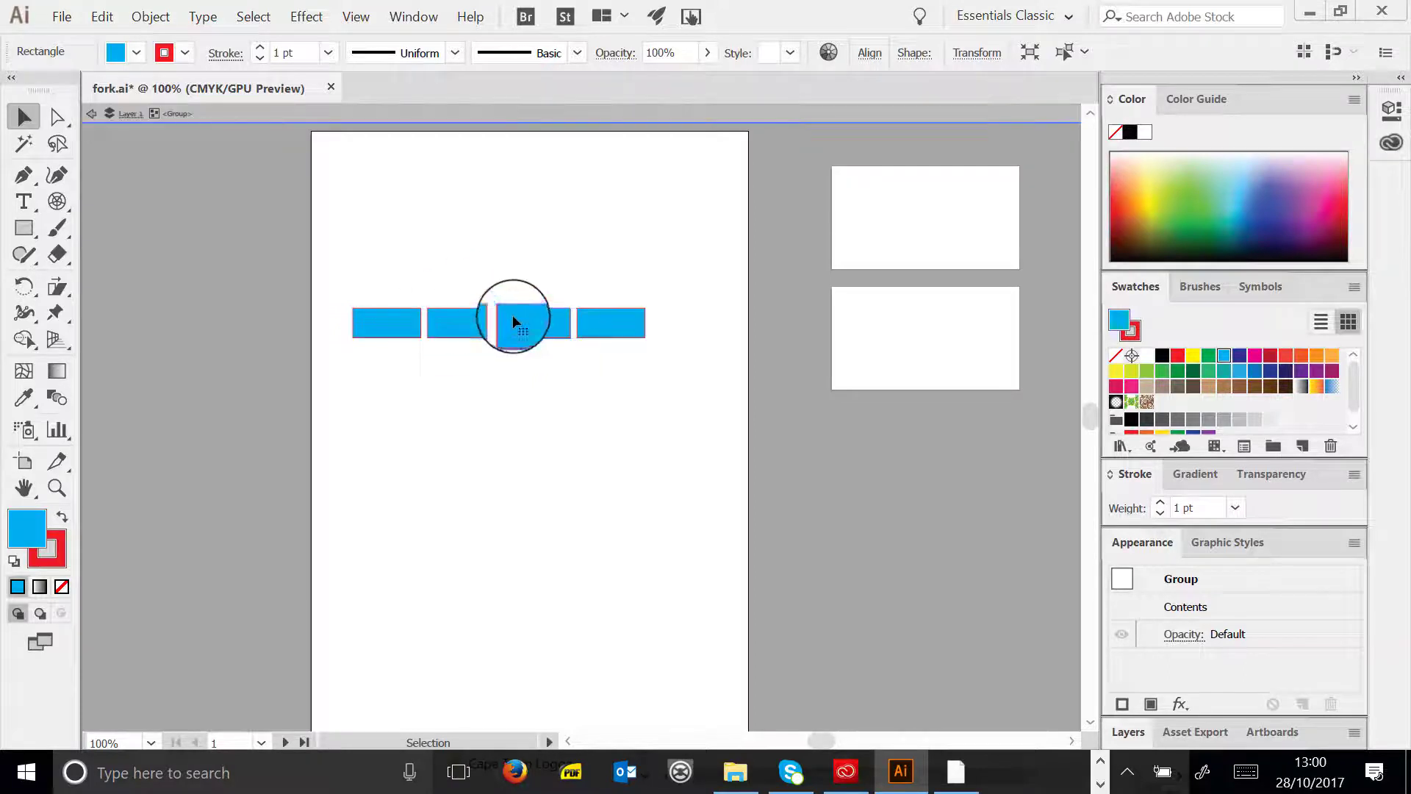
left_click(139, 115)
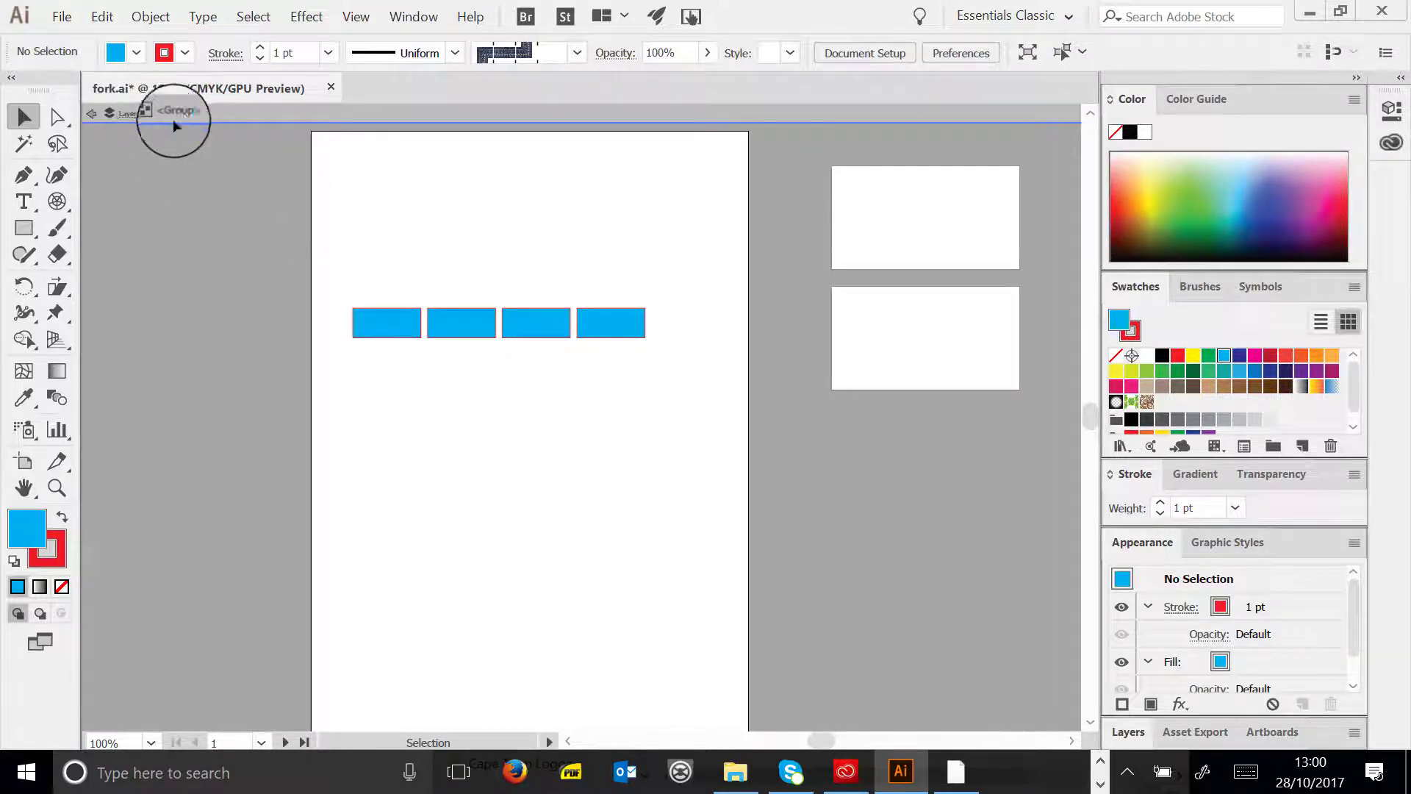
left_click(368, 318)
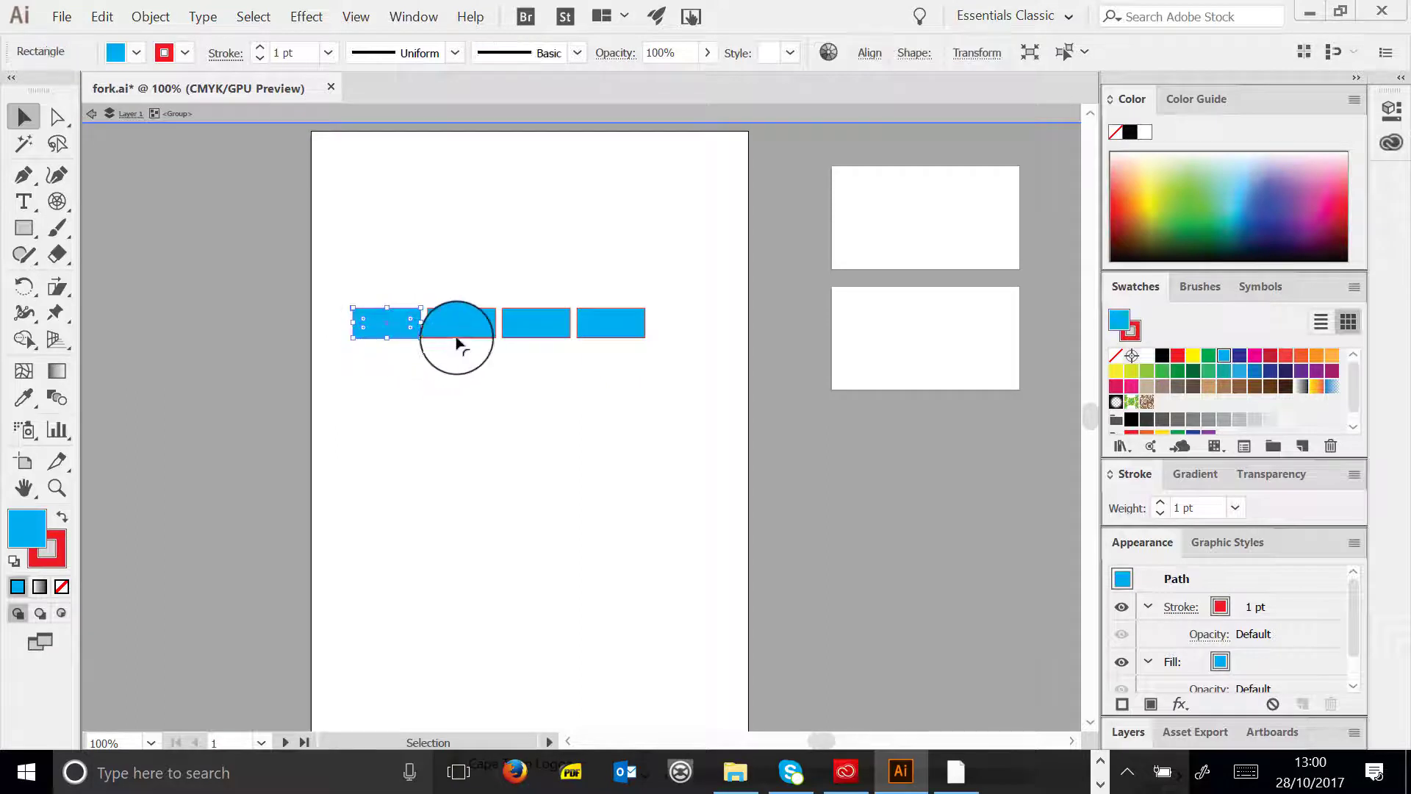
left_click_drag(542, 331, 543, 277)
left_click_drag(470, 329, 470, 368)
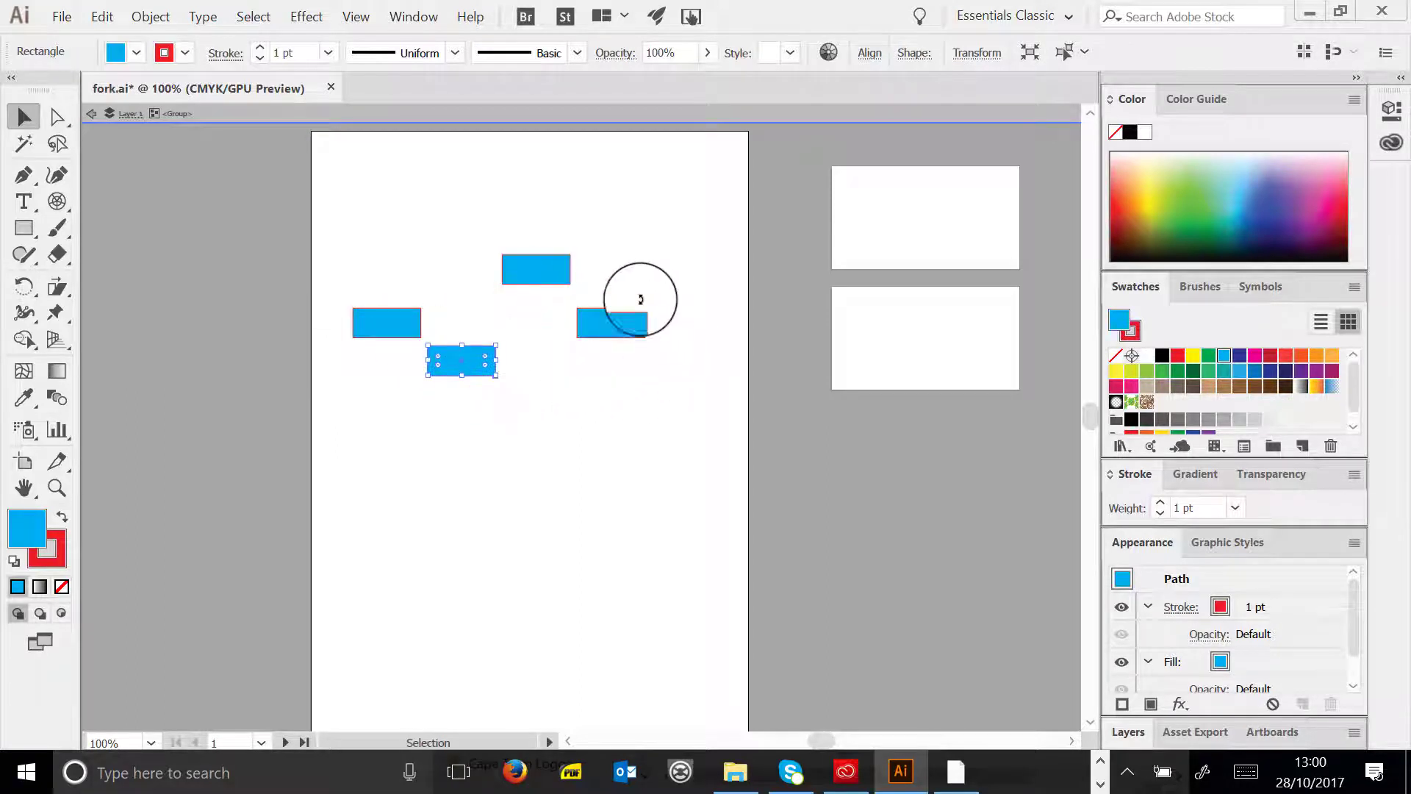
- Shift the raised third rectangle slightly down and left, round its corners, and leave isolation mode
left_click_drag(548, 265, 518, 301)
left_click(543, 331)
left_click(529, 293)
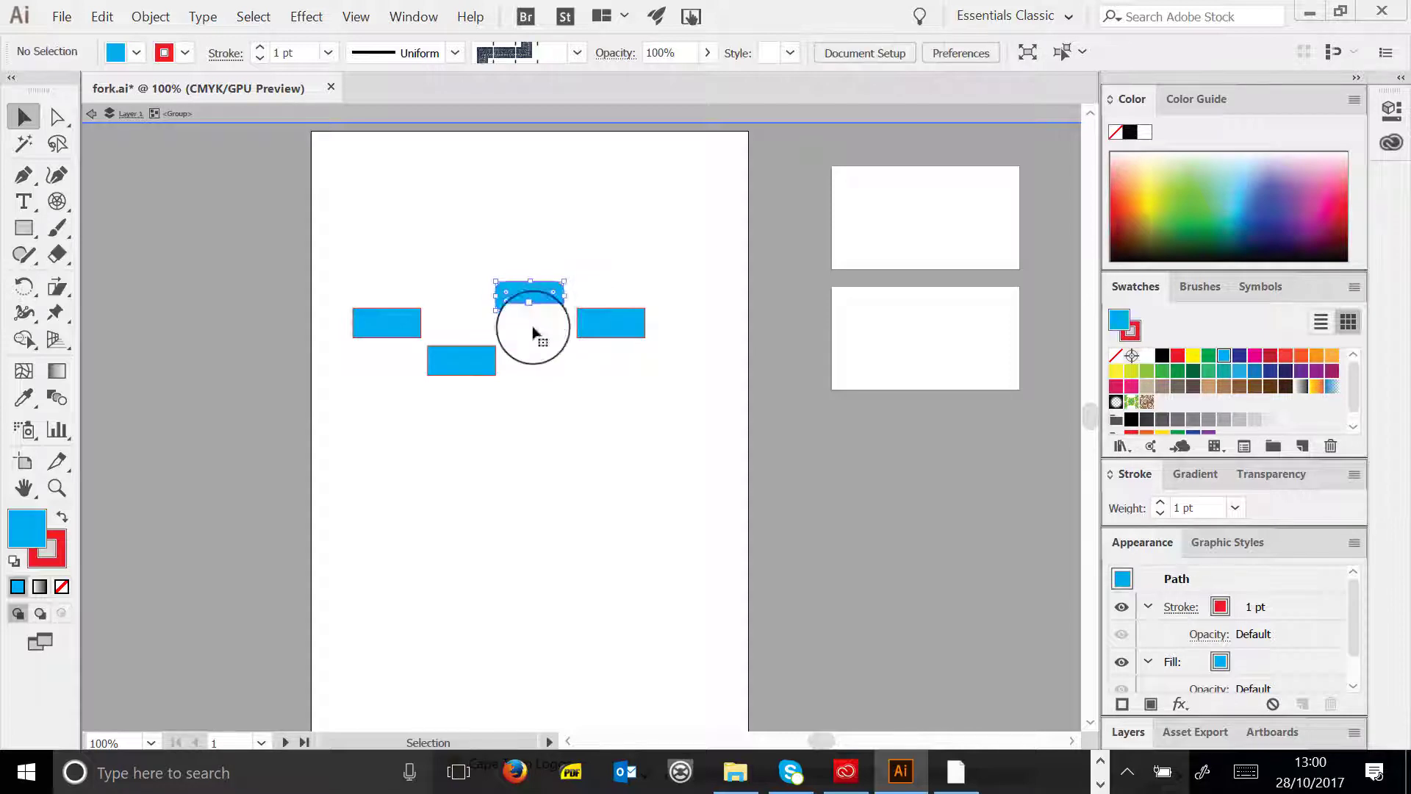
left_click(92, 113)
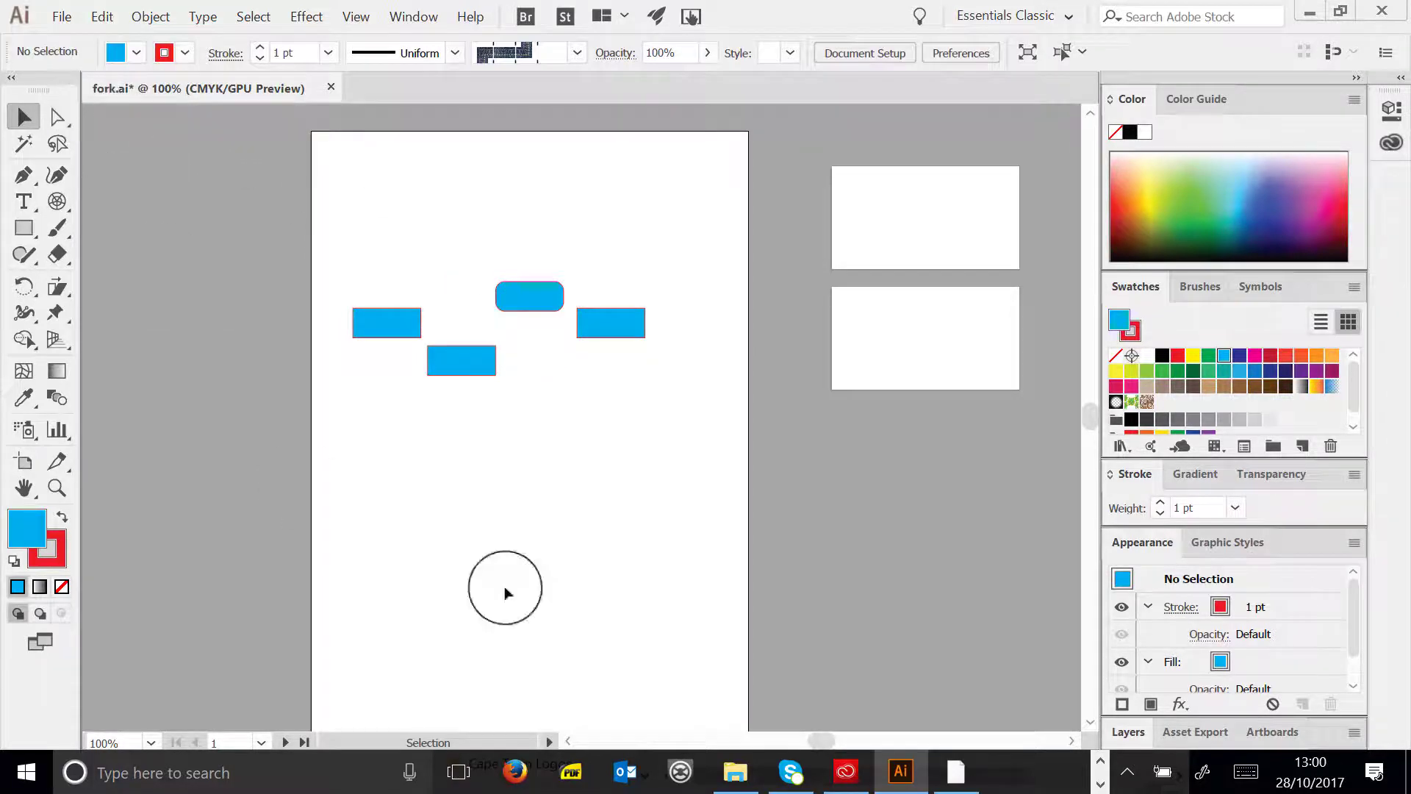
- Move the whole group slightly right and down, enter and leave its isolation mode, and deselect it
left_click_drag(463, 277, 533, 358)
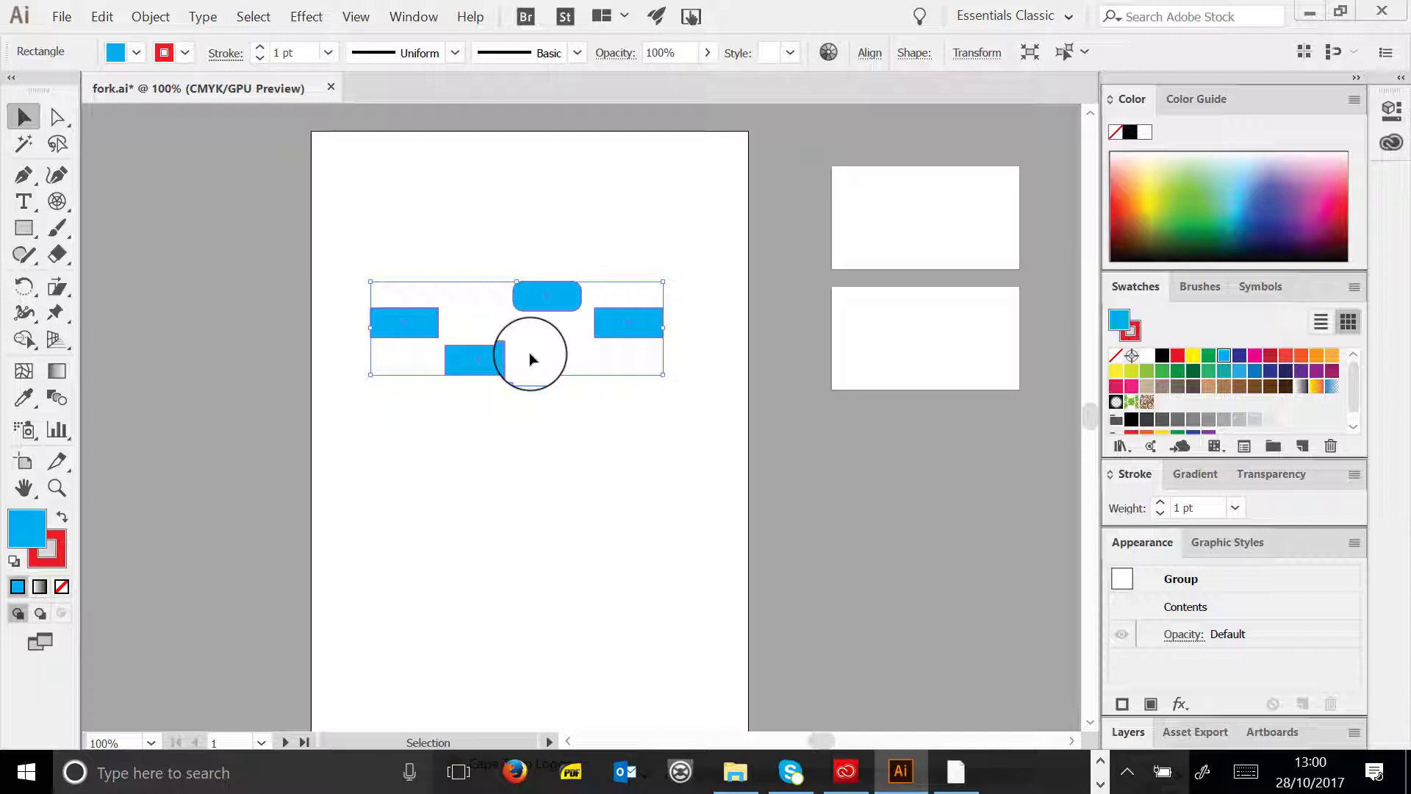
left_click_drag(536, 318, 540, 291)
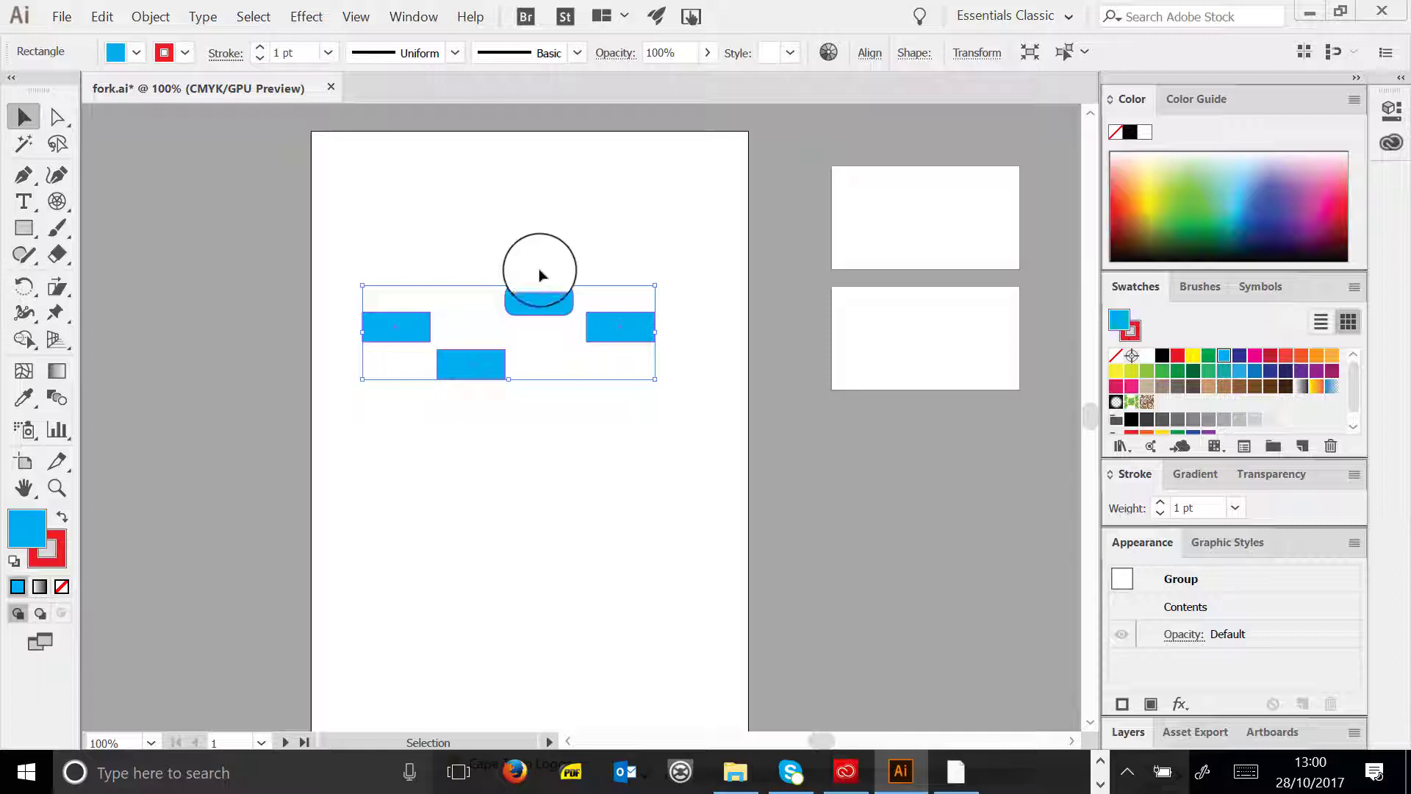
double_click(495, 364)
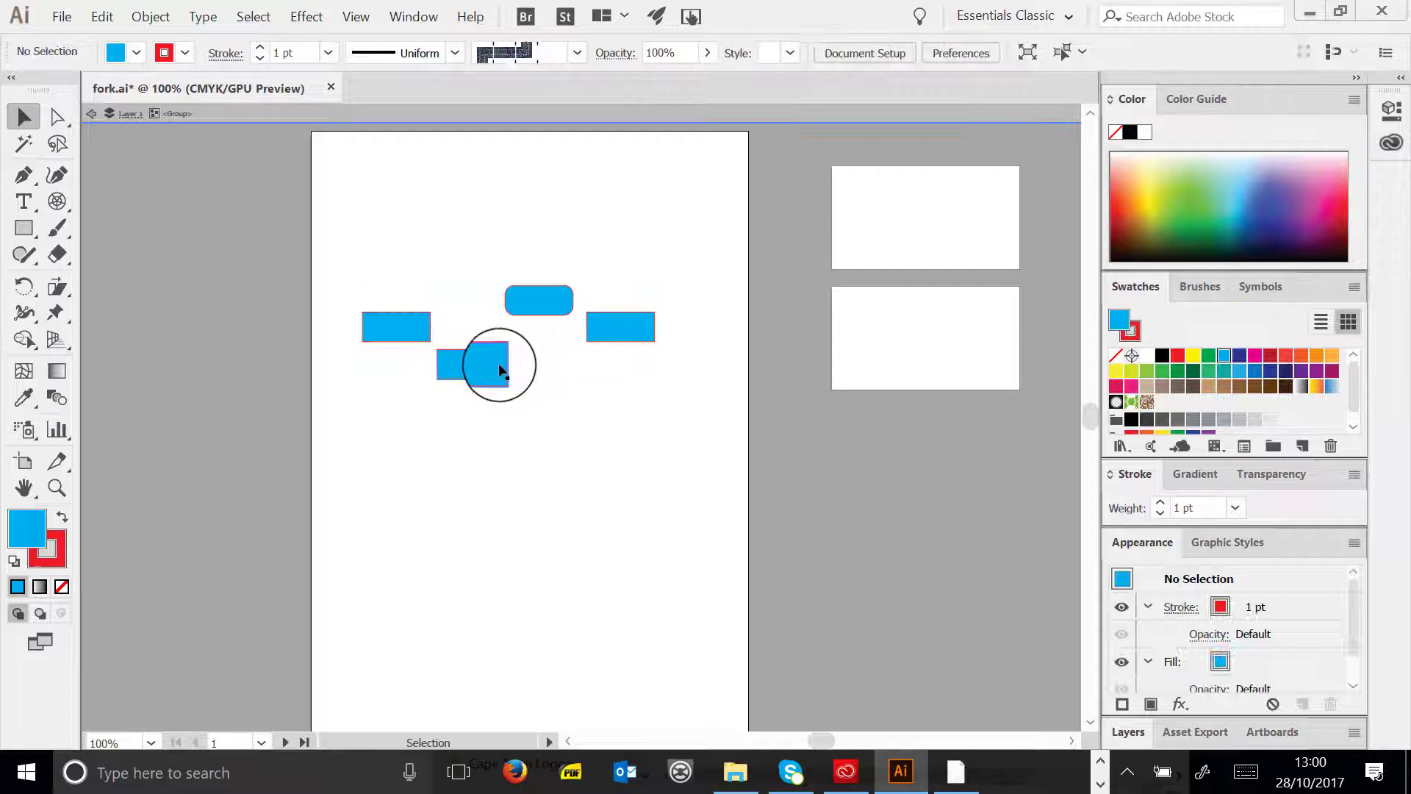
left_click(92, 115)
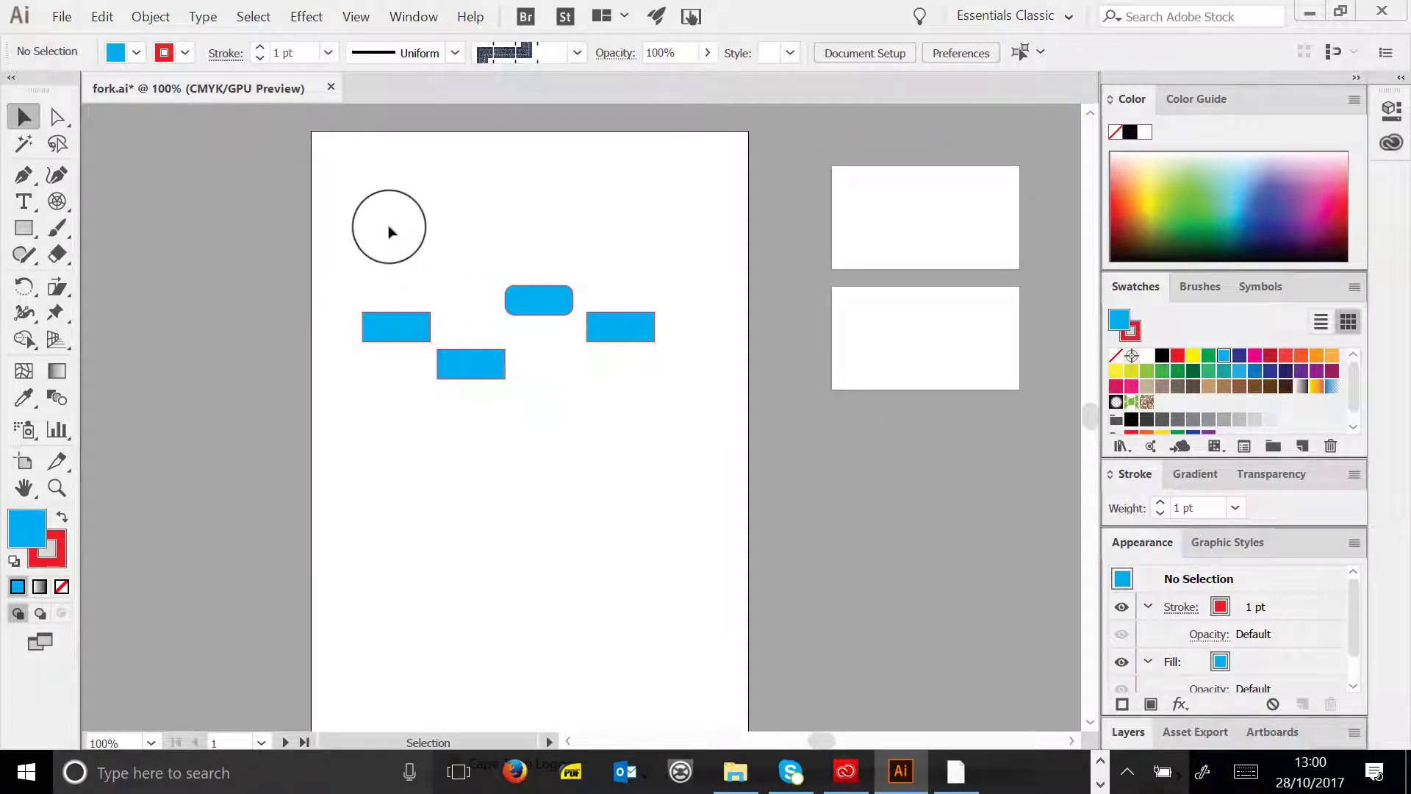
left_click(598, 325)
left_click(305, 162)
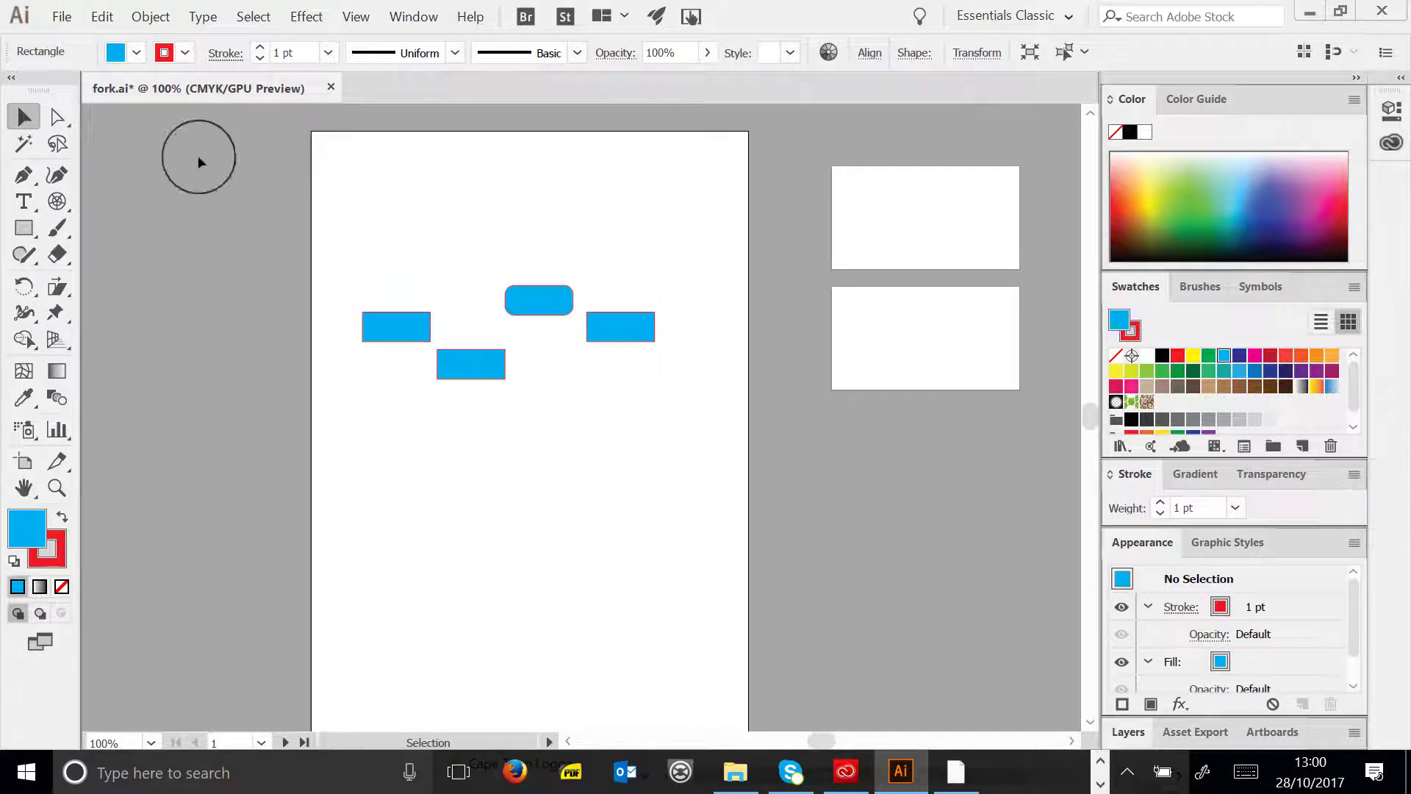
- Draw a wide, flat red rectangle just above the blue group on the artboard's left side
left_click(25, 228)
left_click(1178, 355)
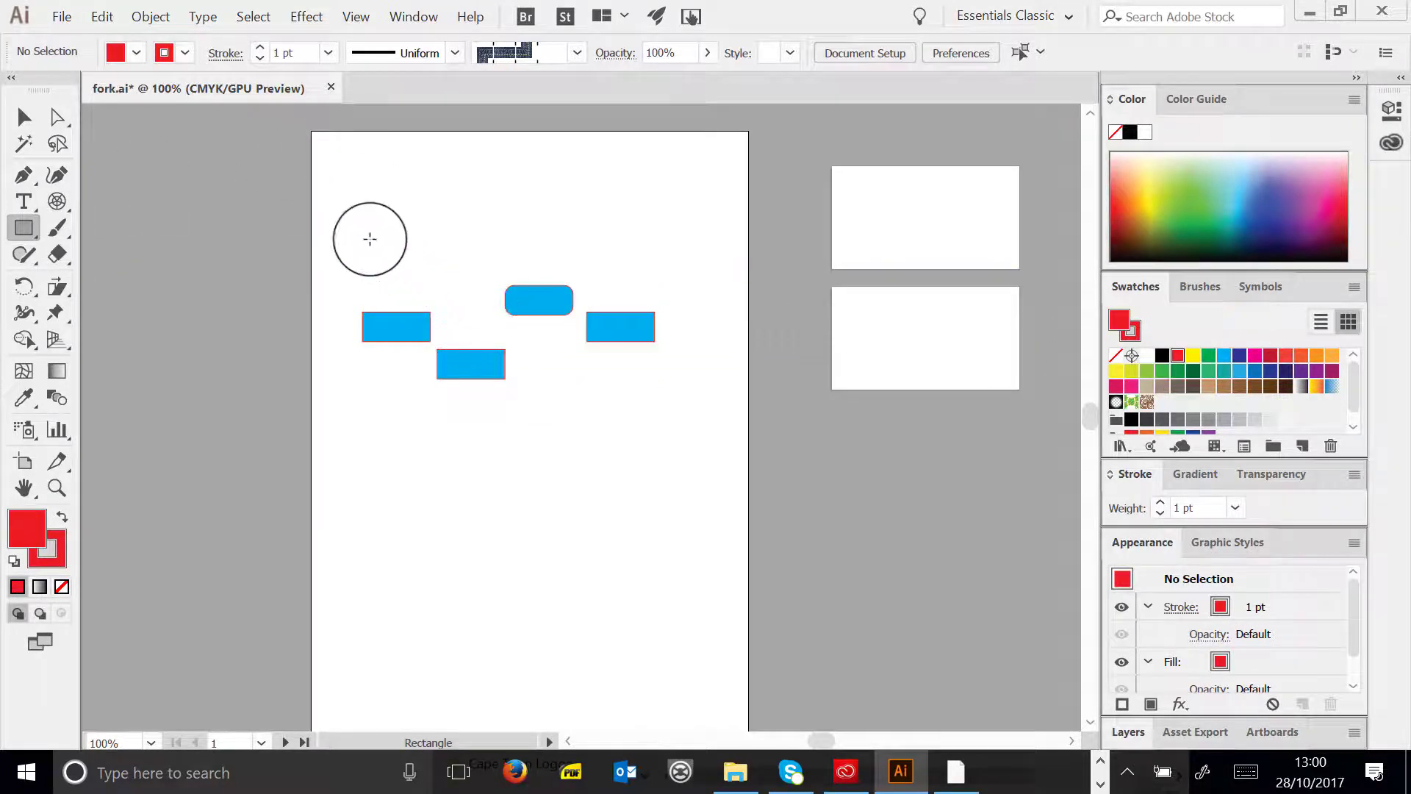
mouse_move(347, 240)
left_mouse_down()
mouse_move(455, 252)
mouse_move(471, 282)
left_mouse_up()
- Isolate the blue group, try to select and move the red rectangle outside it, and leave isolation mode
left_click(25, 116)
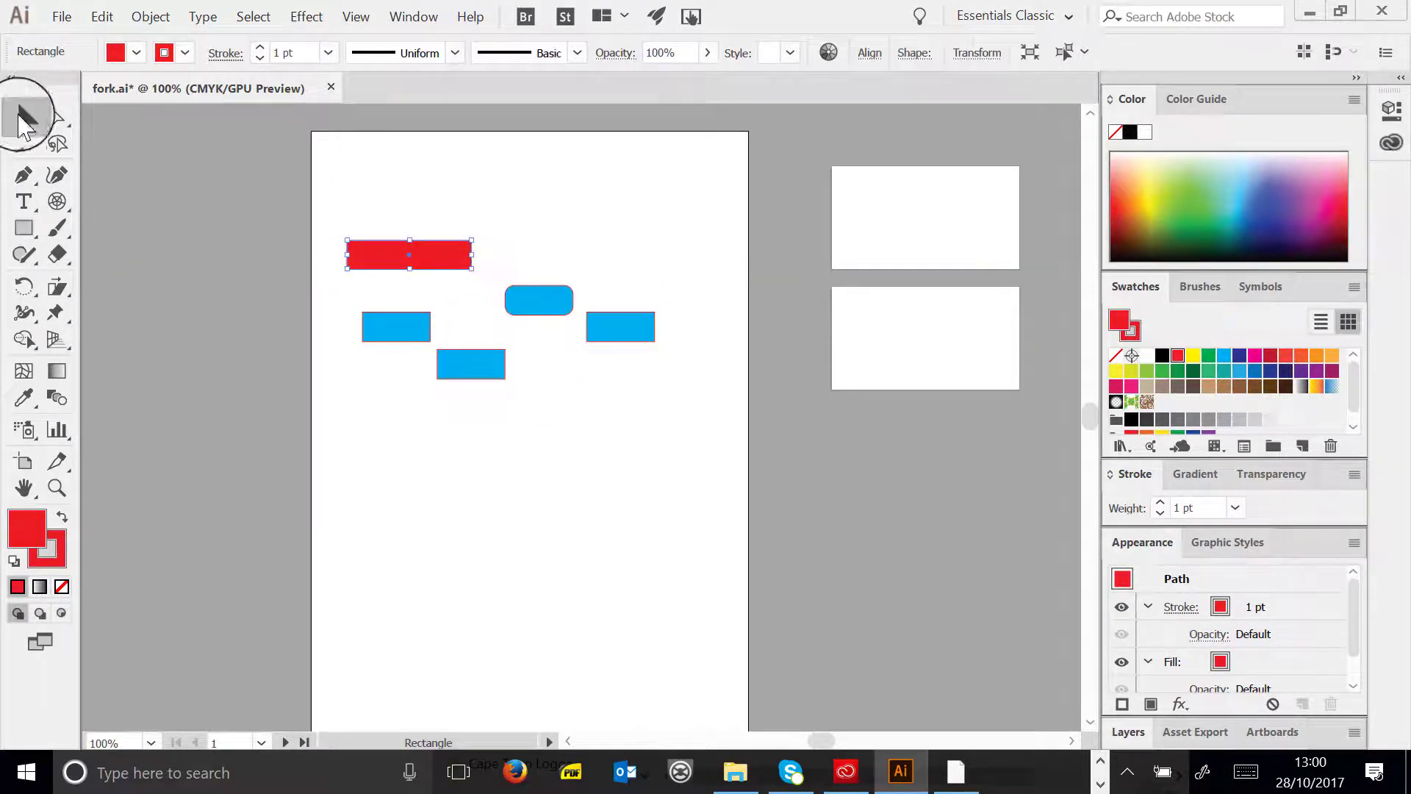
left_click(536, 303)
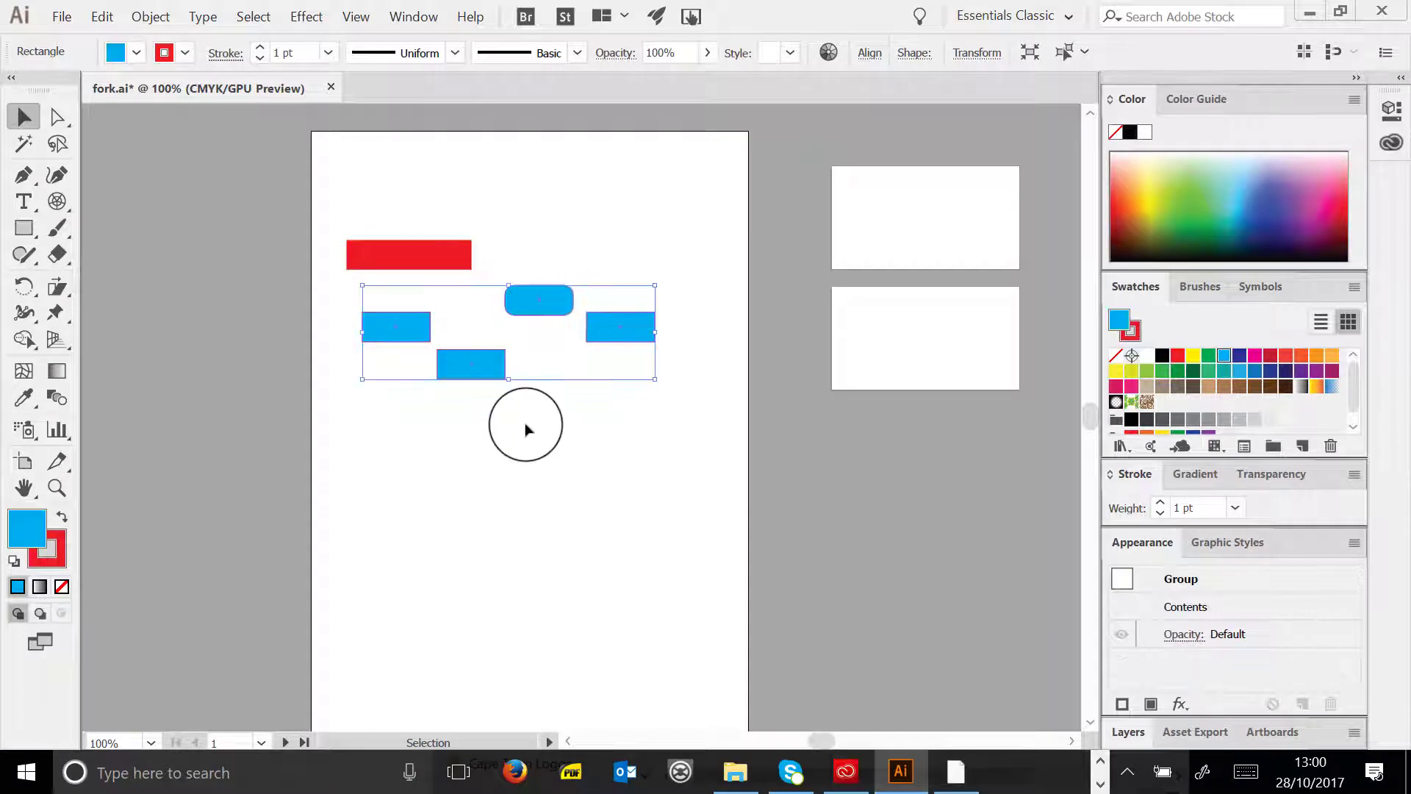
double_click(529, 303)
left_click(434, 283)
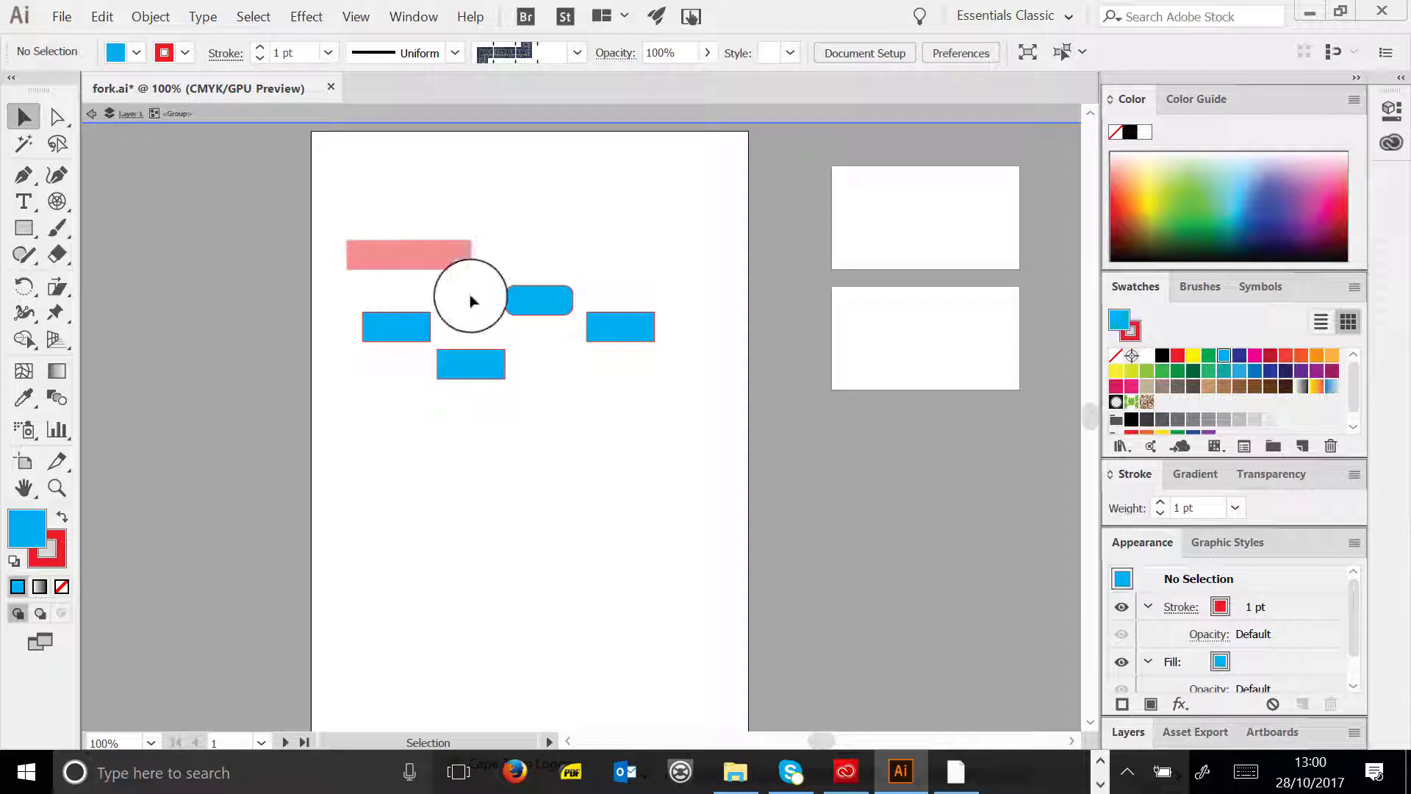
left_click_drag(424, 276, 458, 252)
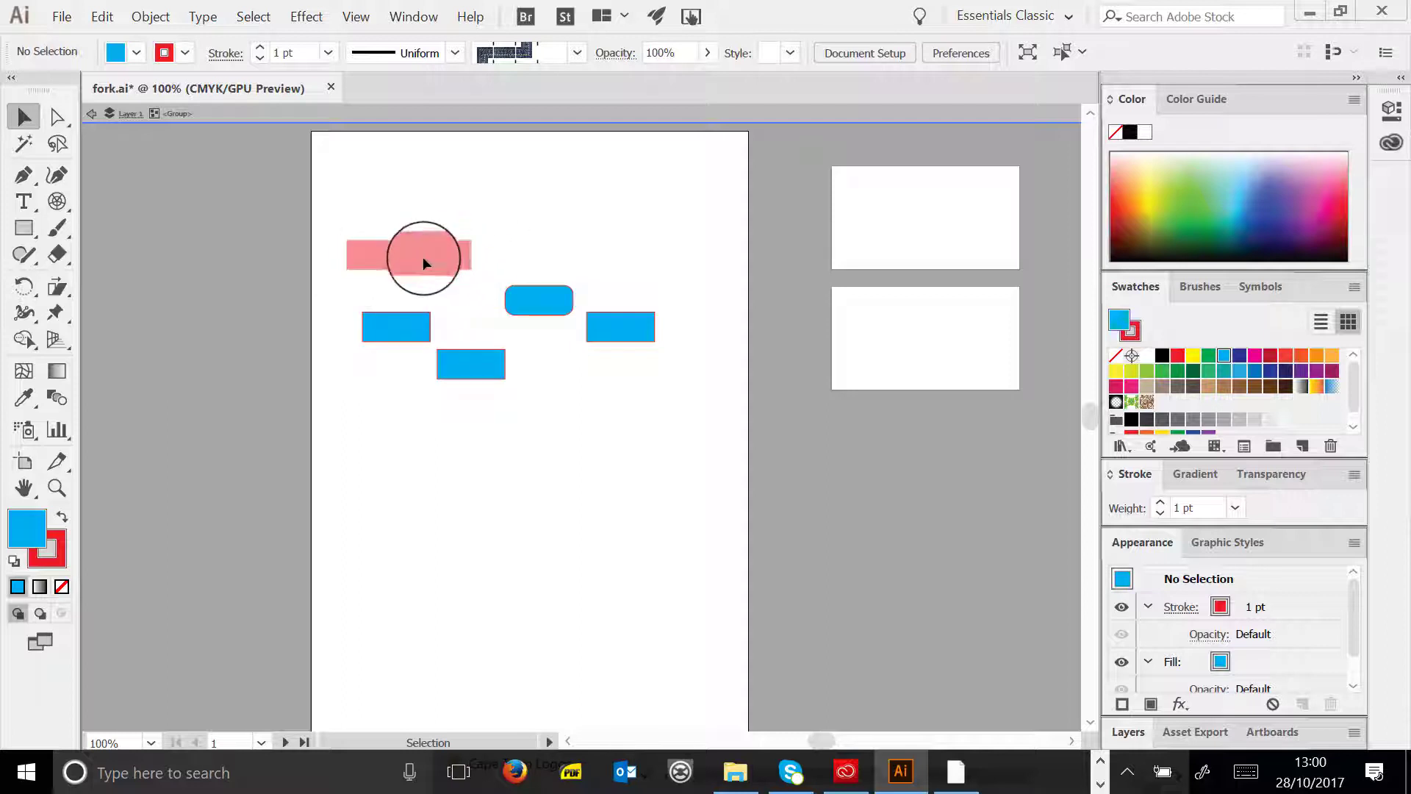
left_click(94, 114)
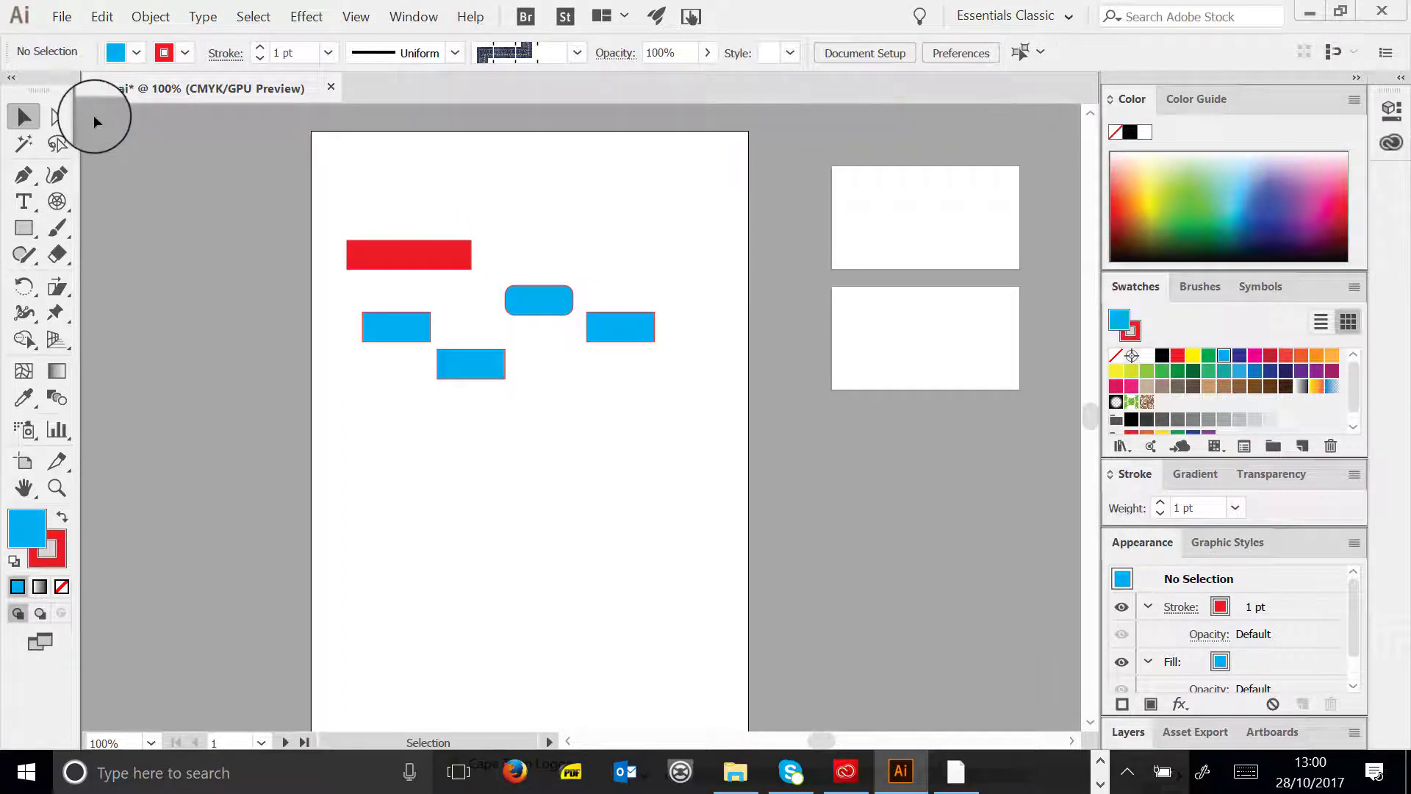
- Isolate the blue group again and select individual rectangles inside it
left_click_drag(536, 302, 565, 313)
double_click(555, 306)
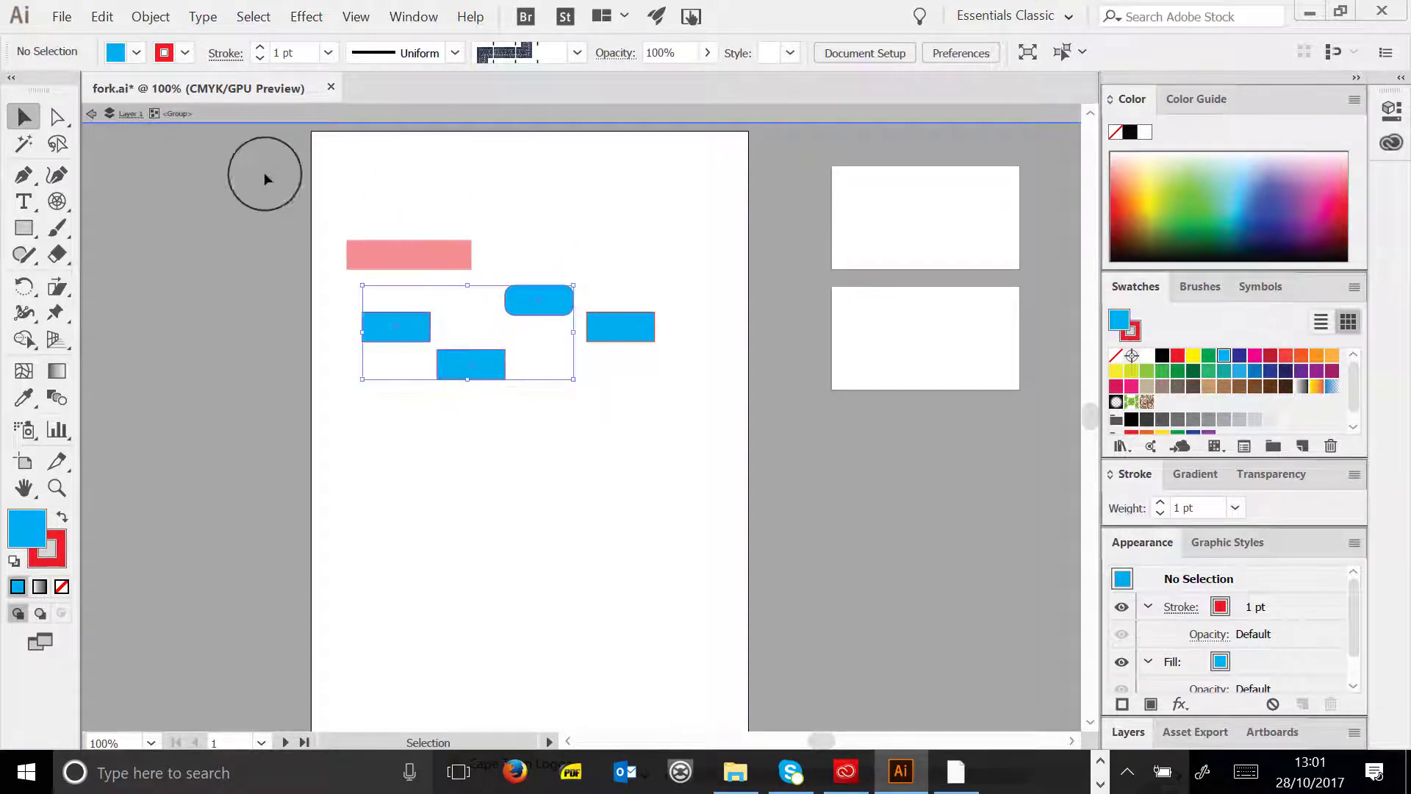
- Exit isolation mode and delete the red rectangle and all the blue rectangles from the large artboard
key("ctrl+z")
left_click(393, 254)
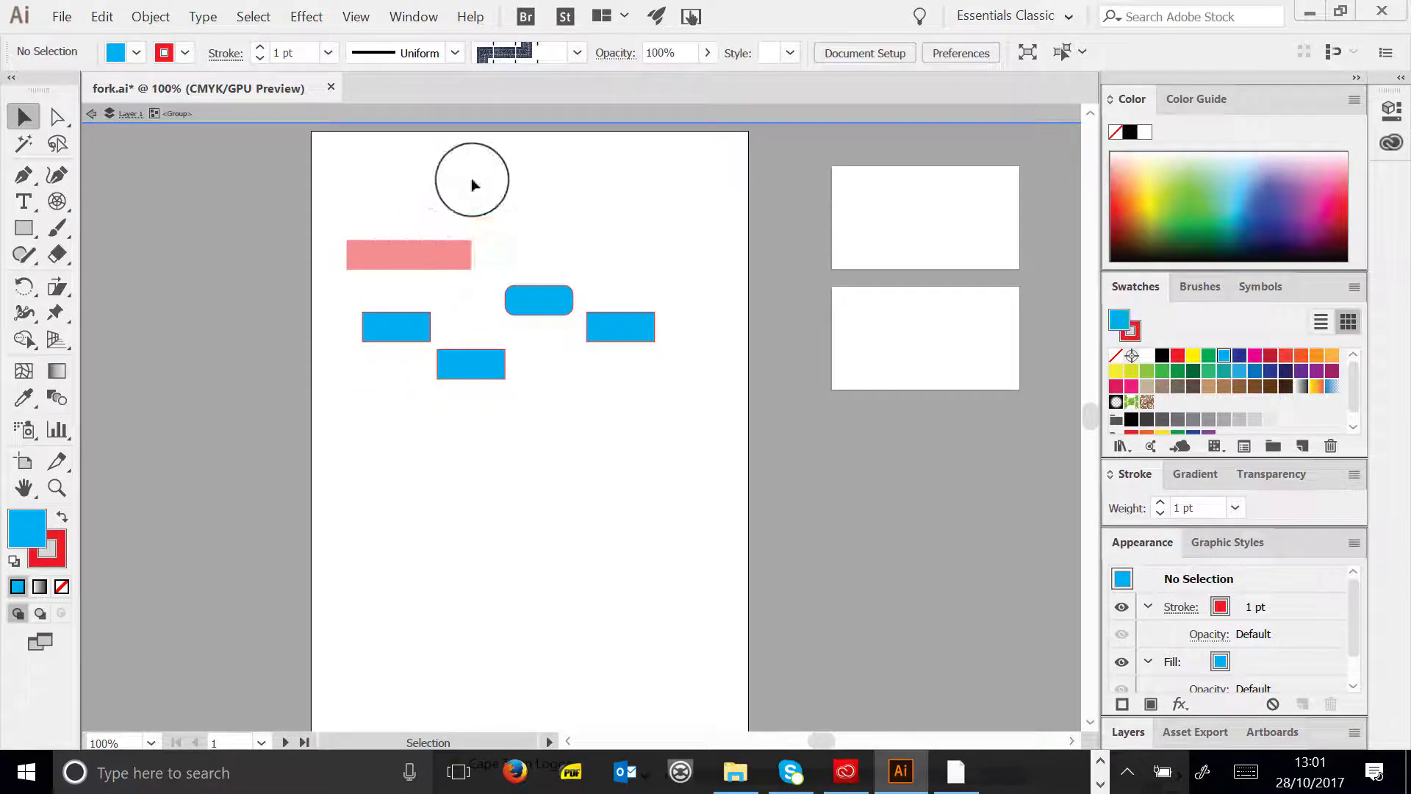
left_click(90, 116)
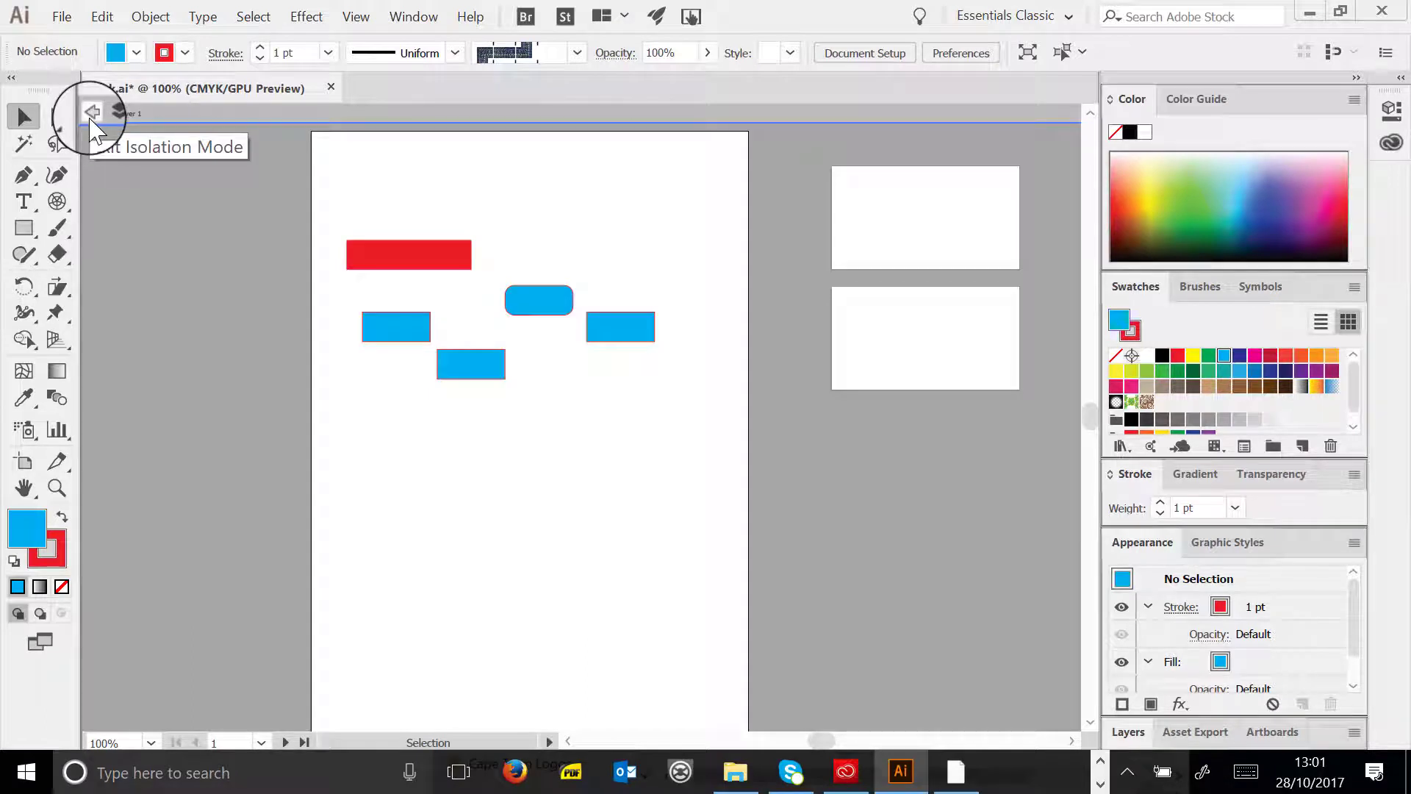
left_click(91, 111)
left_click(436, 177)
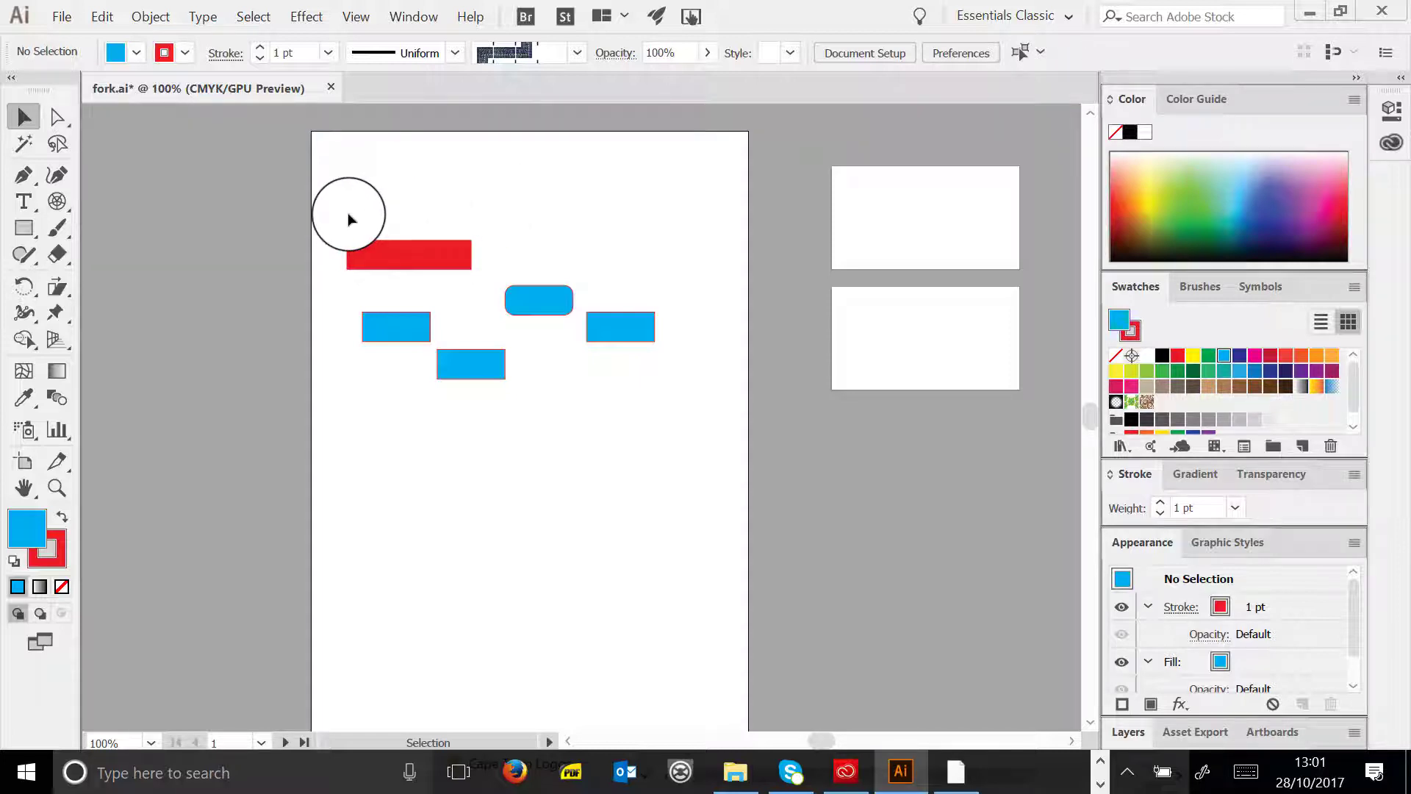
left_click_drag(335, 203, 677, 404)
key("Delete")
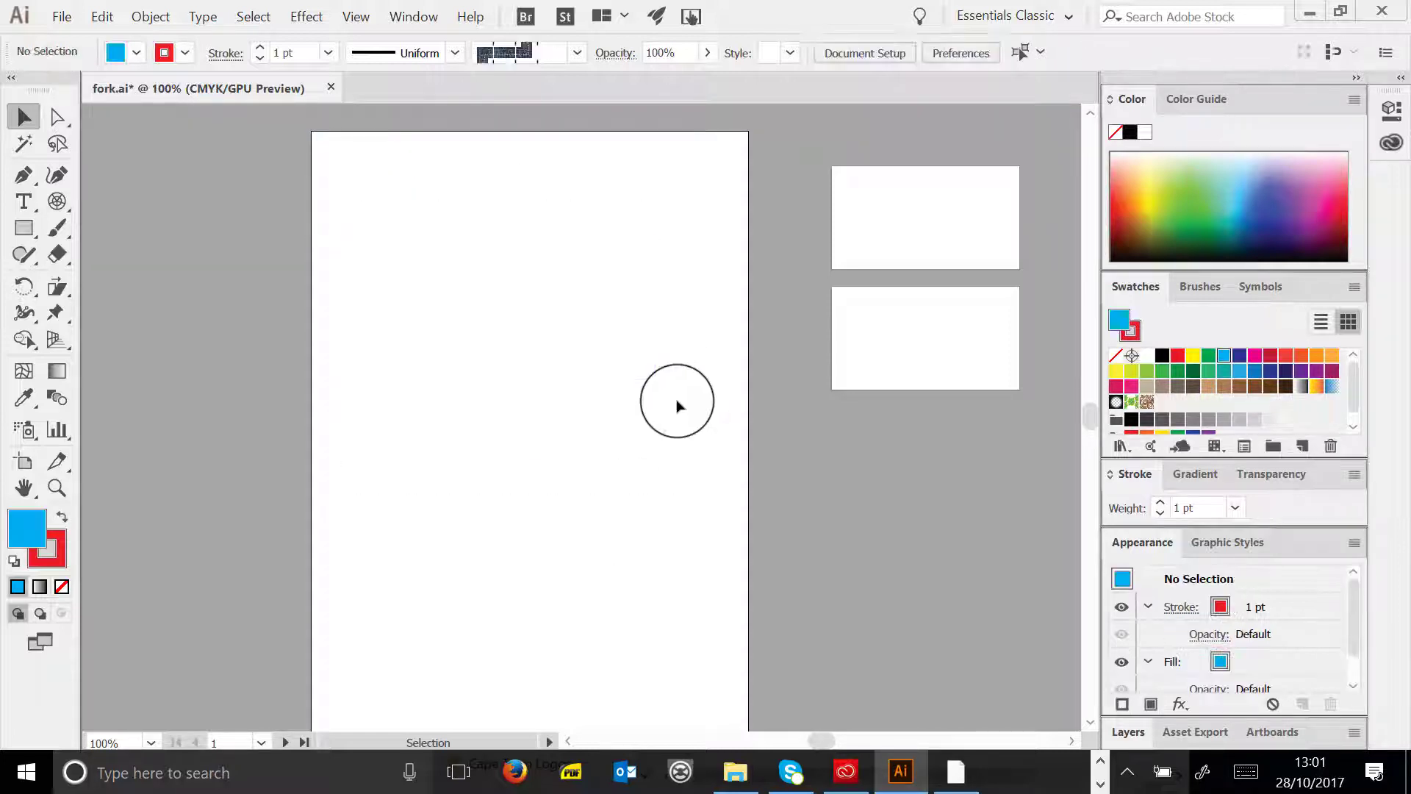
- Add the text "fork" near the top of the large artboard and set its size to 72 pt
left_click_drag(23, 201, 125, 208)
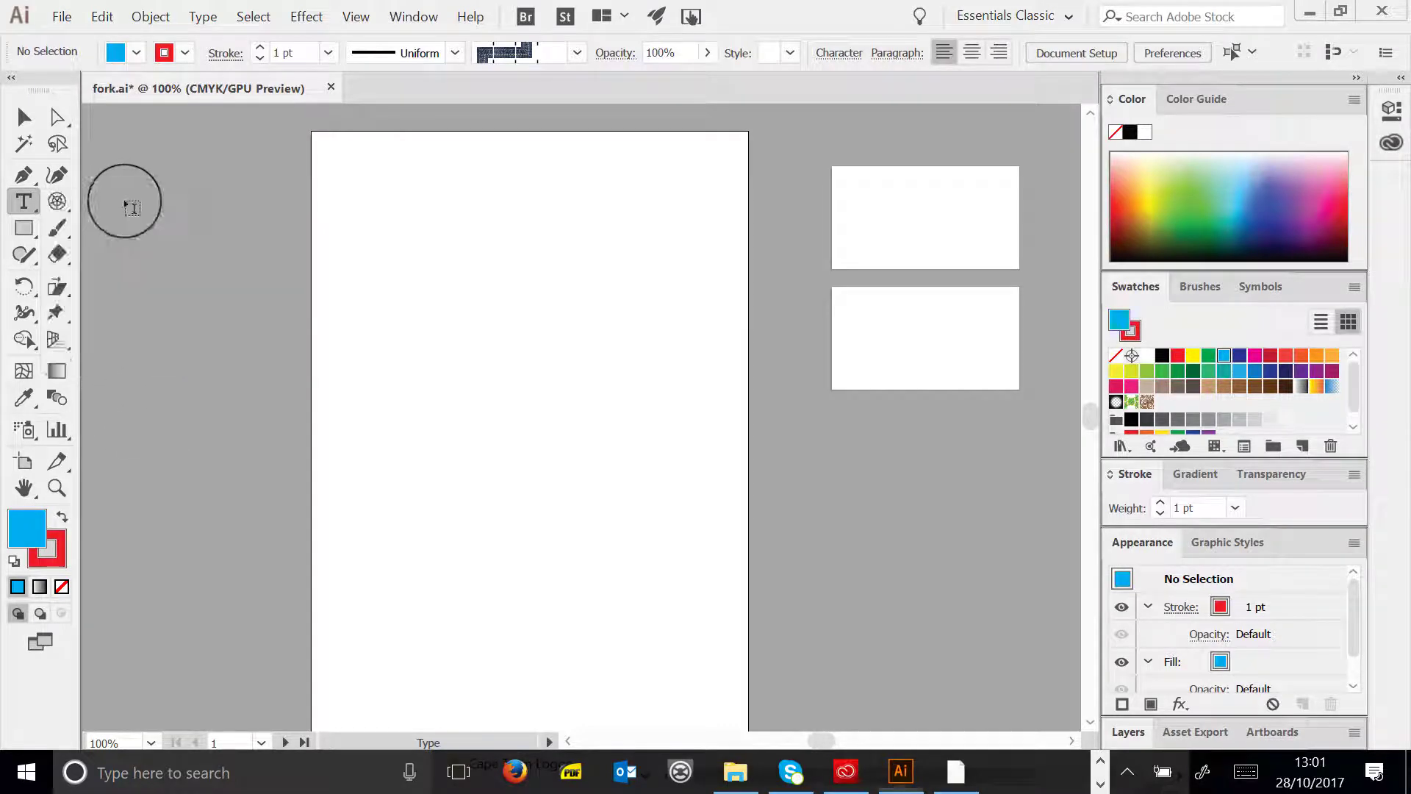
left_click(399, 263)
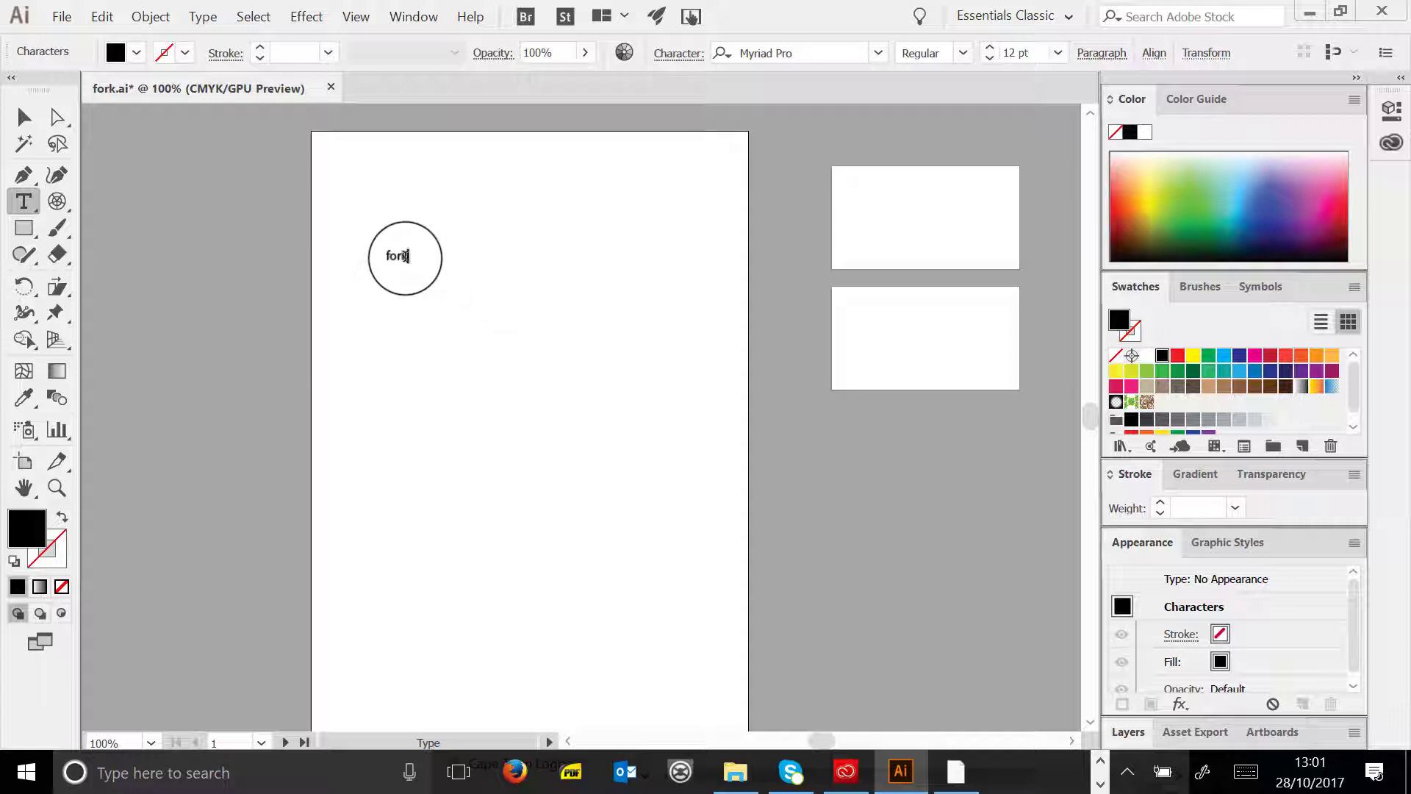
mouse_move(373, 255)
left_mouse_down()
mouse_move(333, 249)
mouse_move(394, 252)
left_mouse_up()
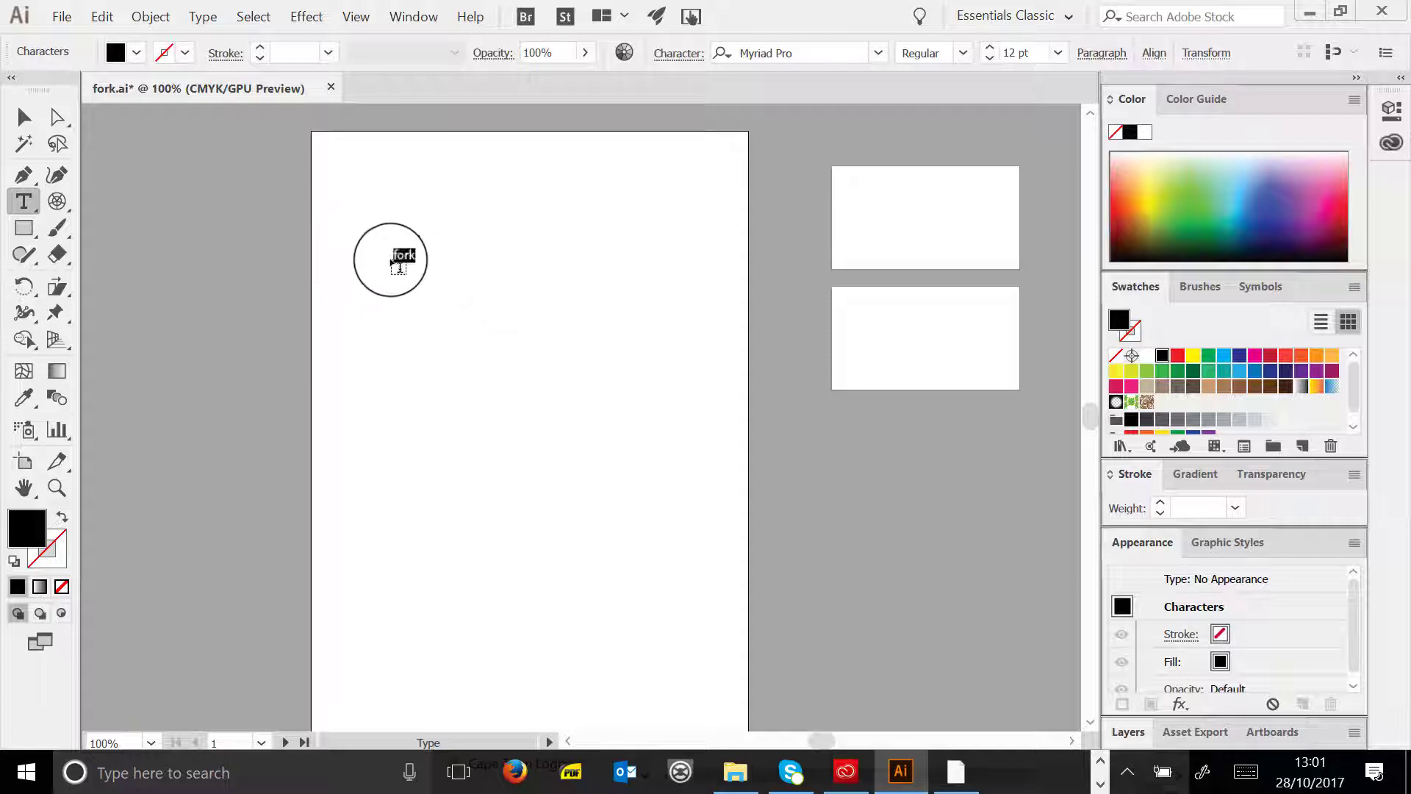
left_click(1058, 53)
left_click(1084, 450)
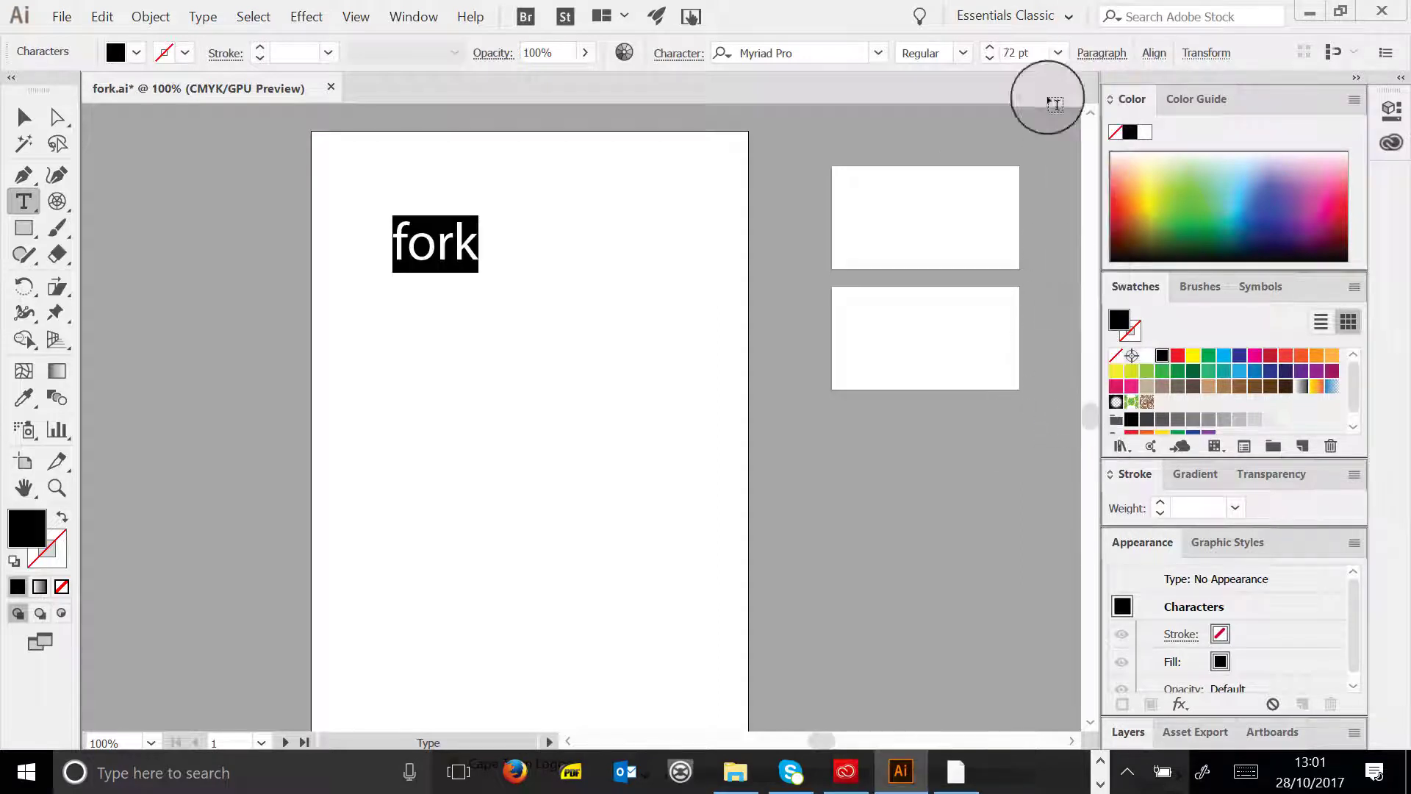
- Step through the fonts for the "fork" text and apply Palace Script MT
left_click(836, 52)
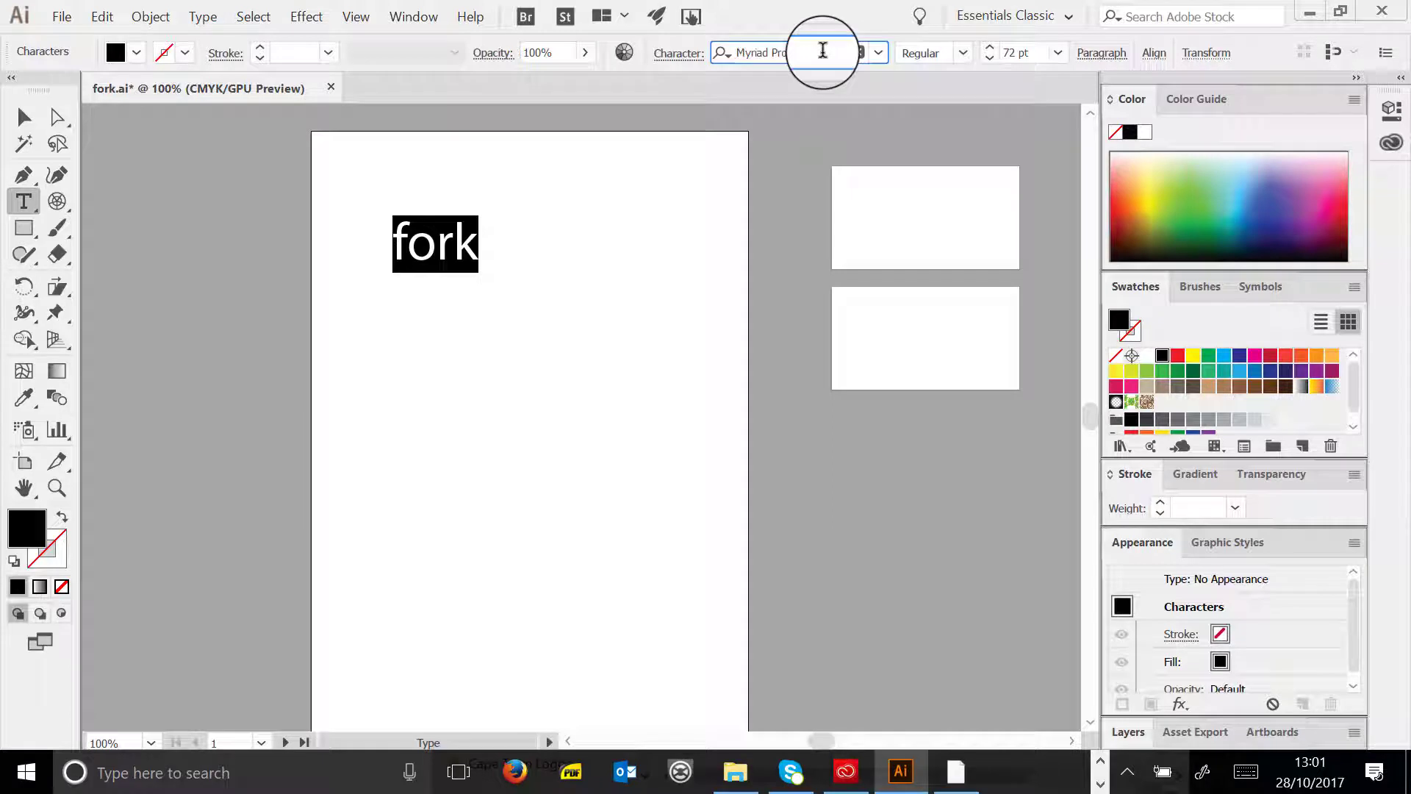
key("Down")
key("Down")
key("Down")
key("Down")
key("Down")
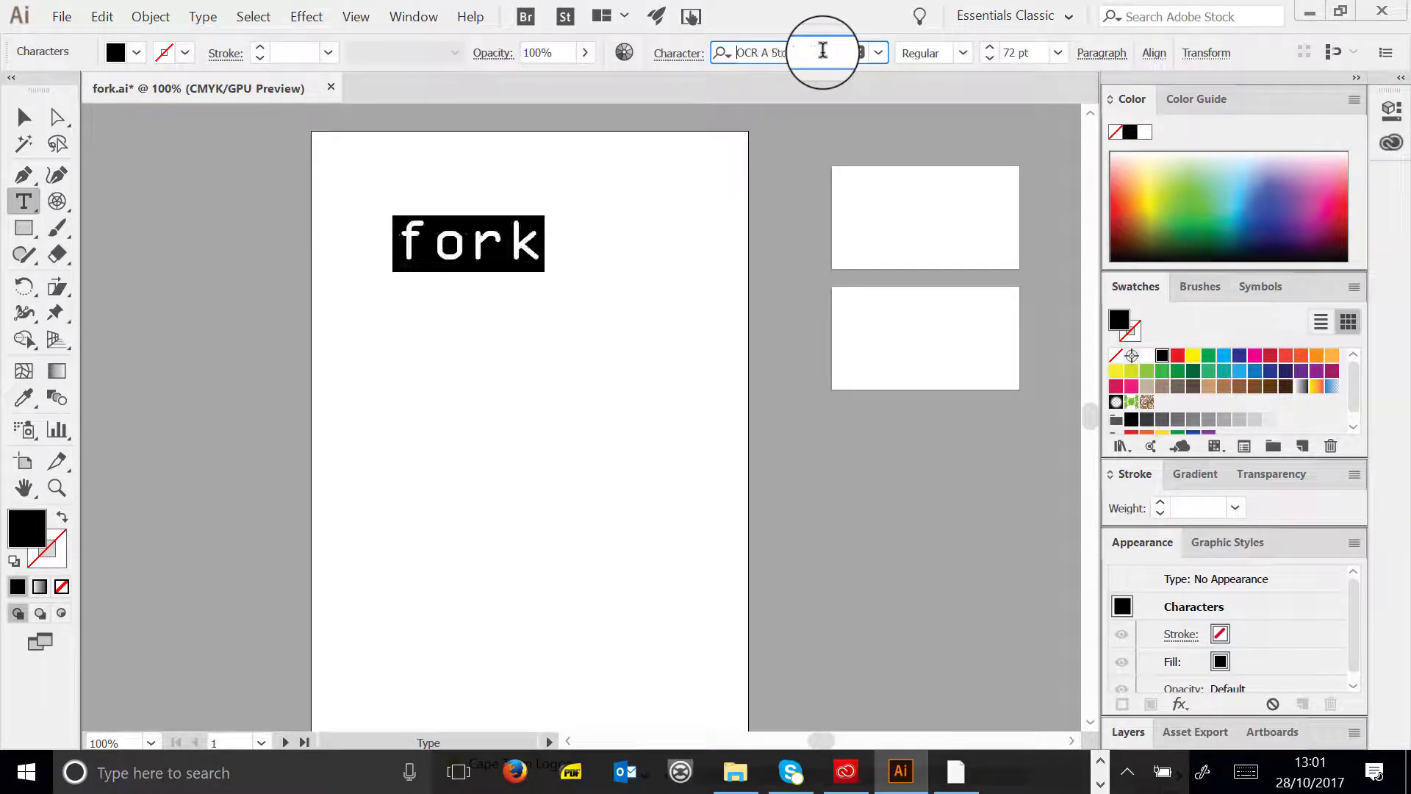
key("Down")
key("Down")
key("Down")
key("Up")
key("Up")
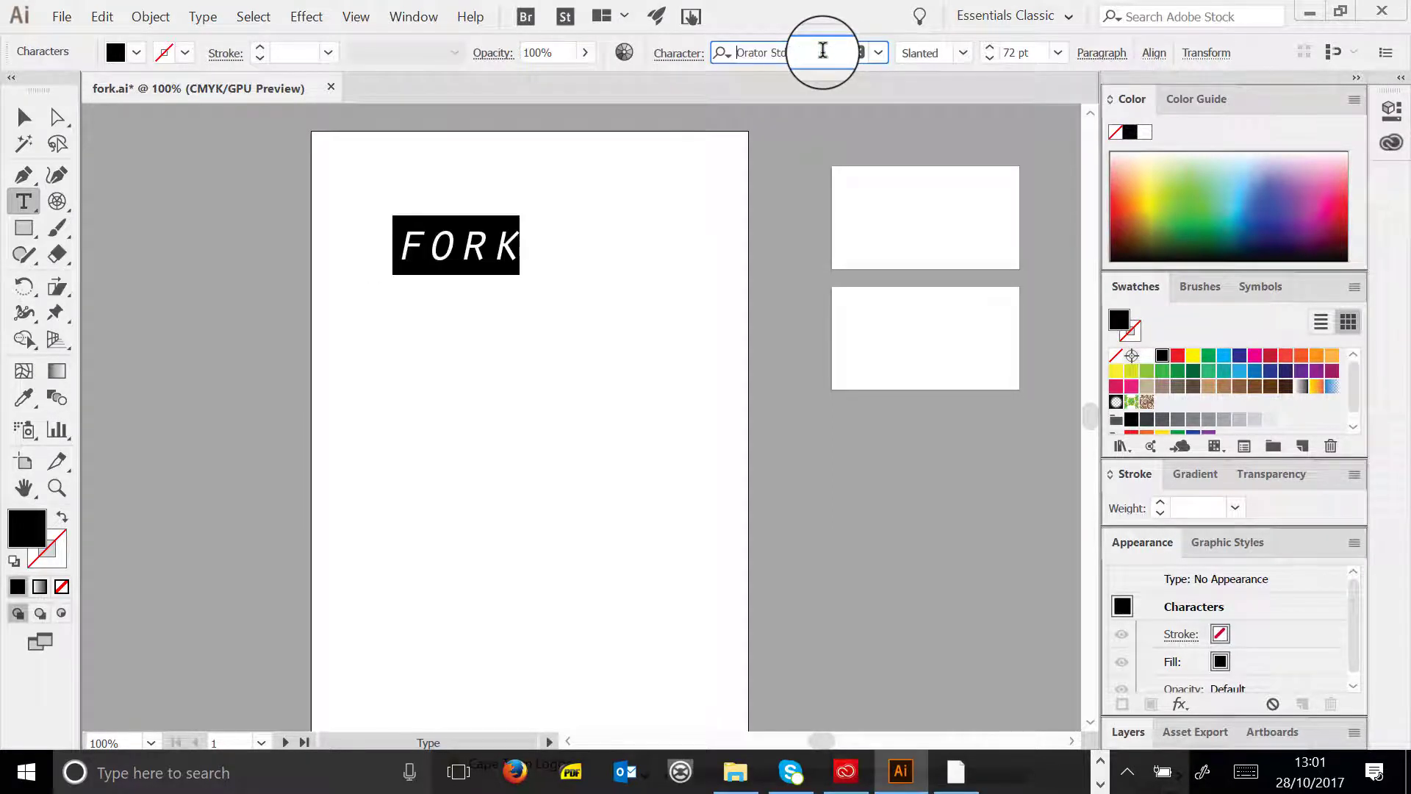
key("Down")
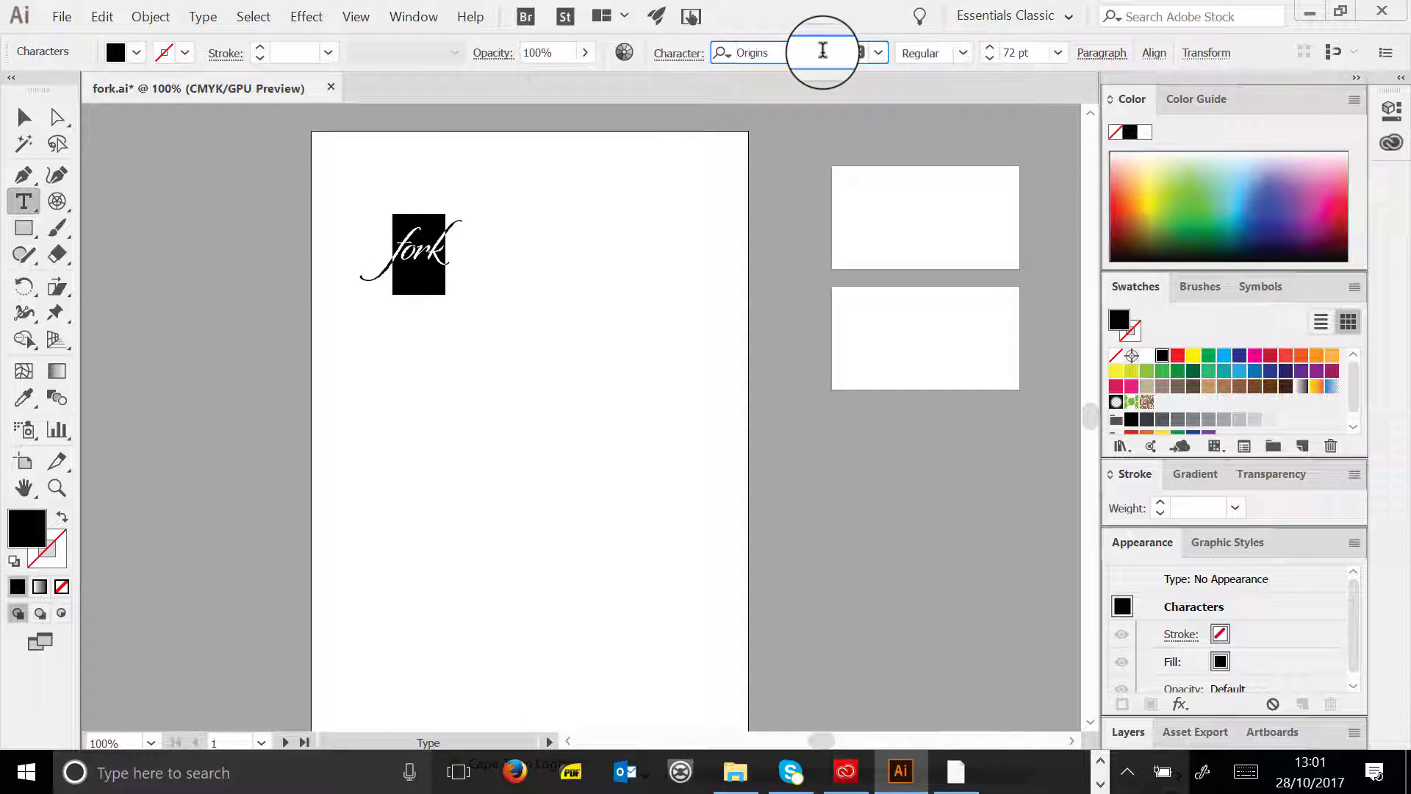
key("Down")
key("Up")
key("Up")
key("Up")
key("Down")
key("Down")
key("Down")
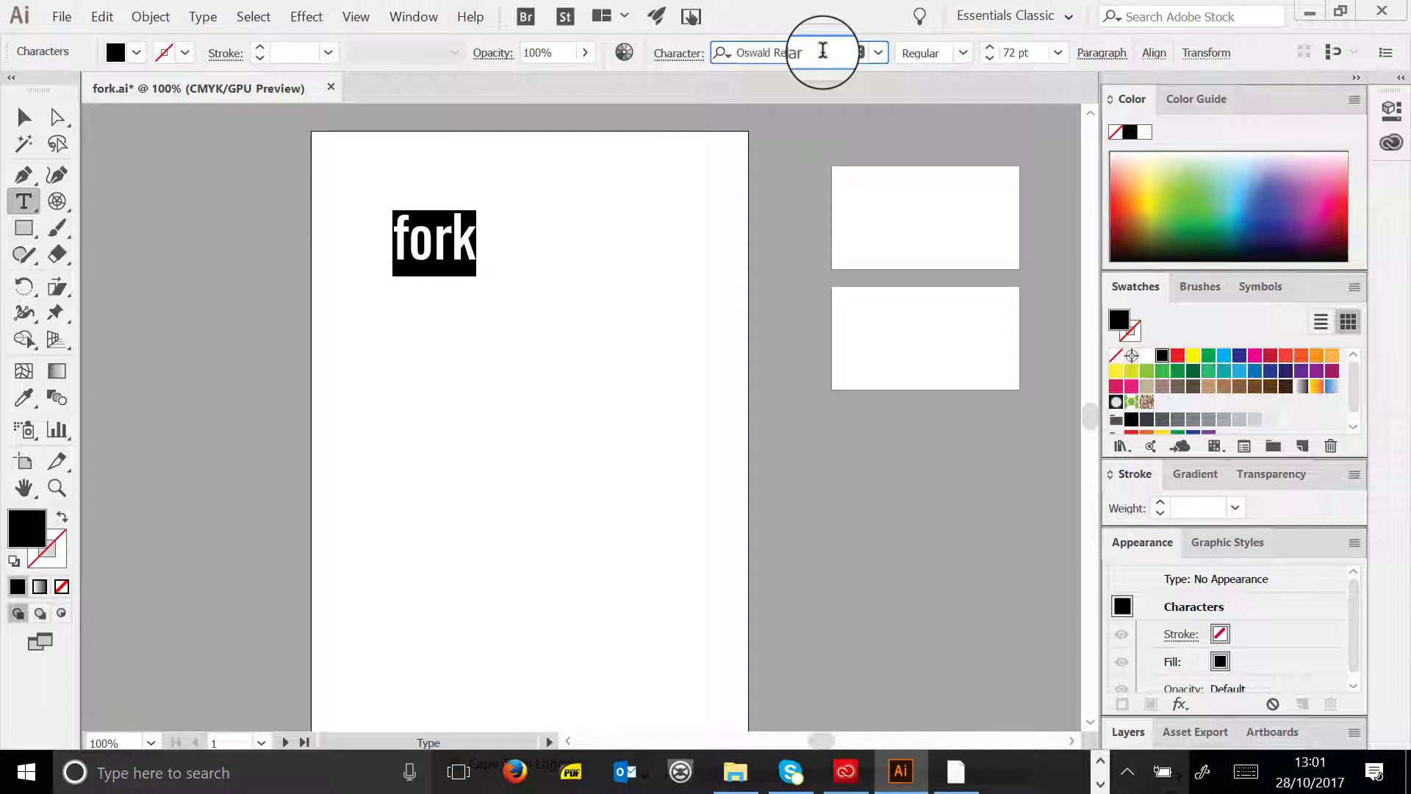
key("Down")
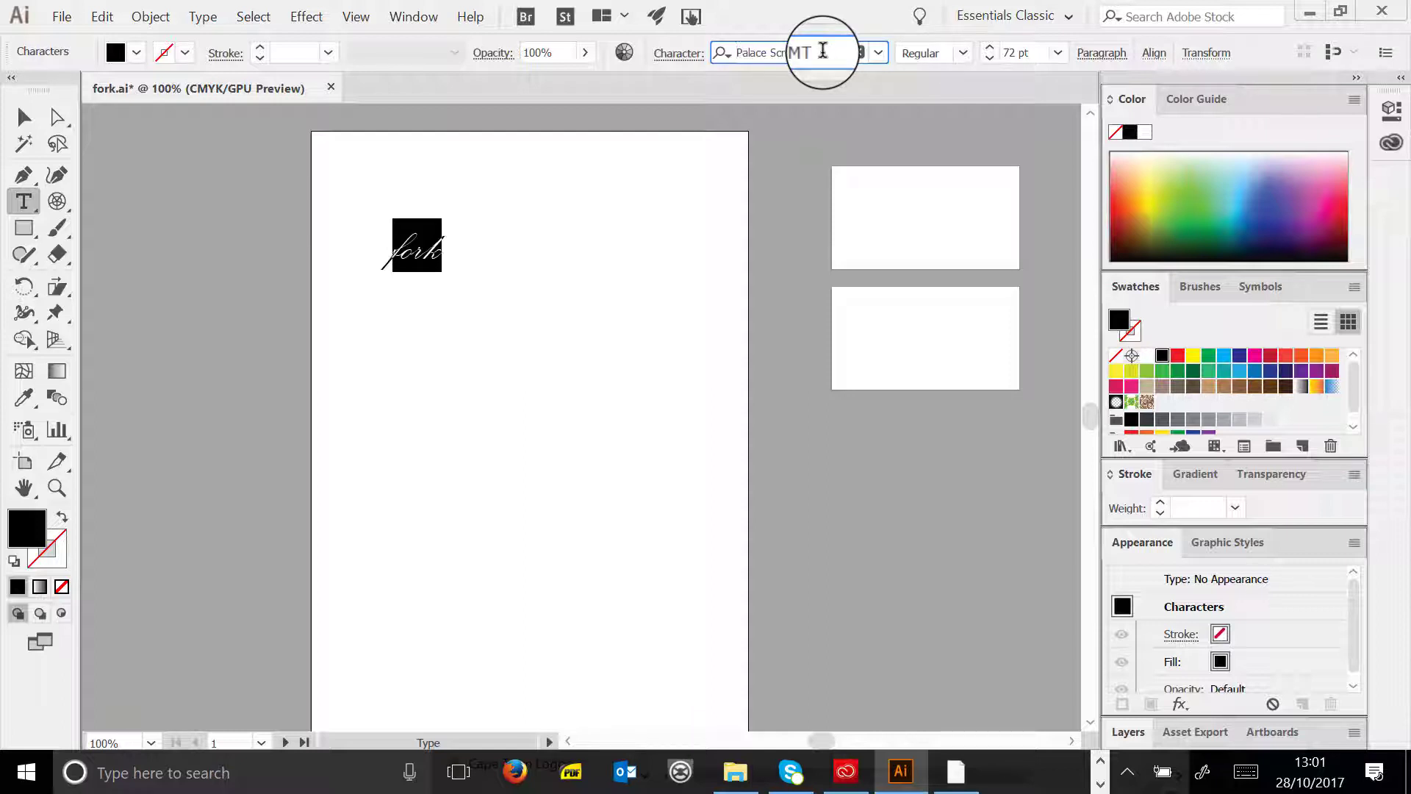
left_click(449, 262, "ctrl")
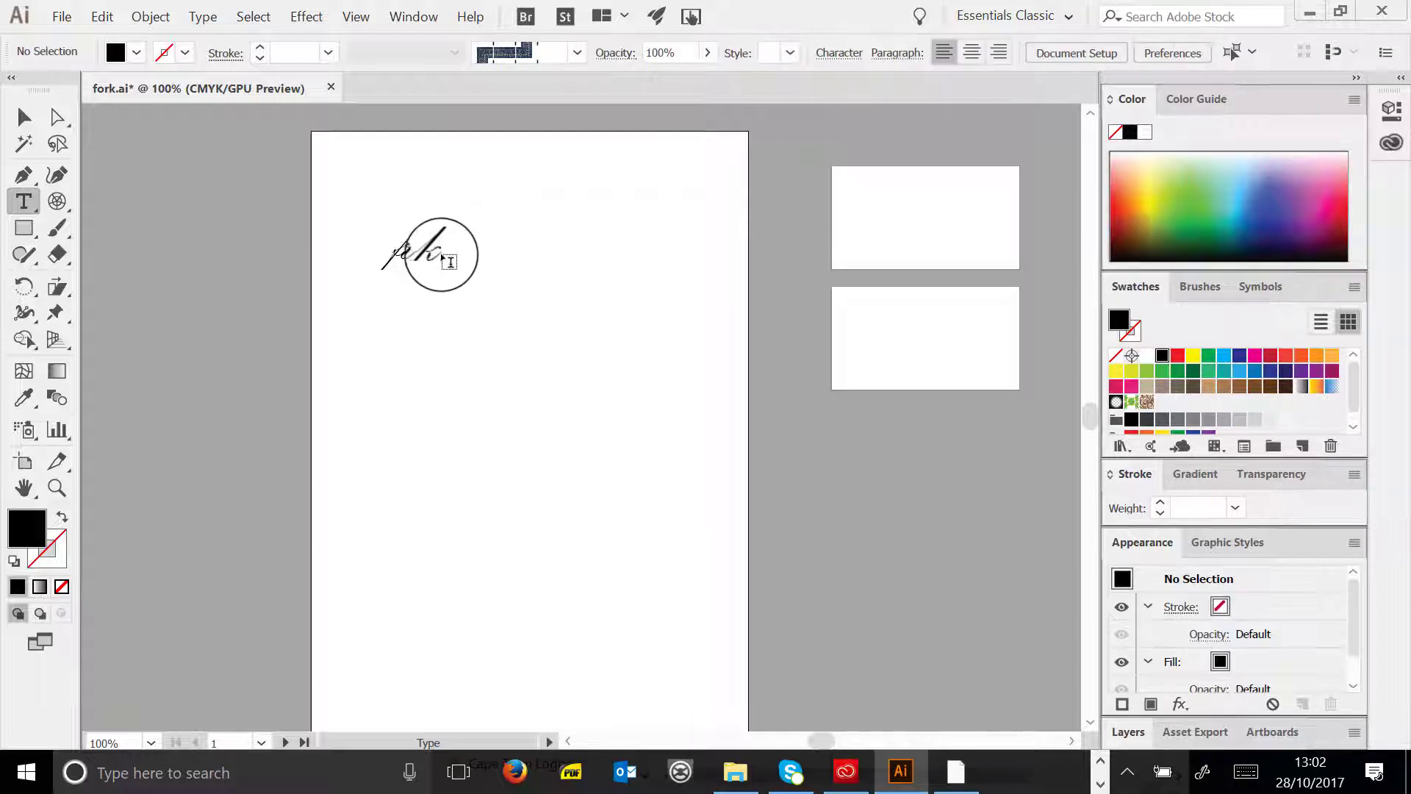
left_click_drag(405, 258, 462, 284)
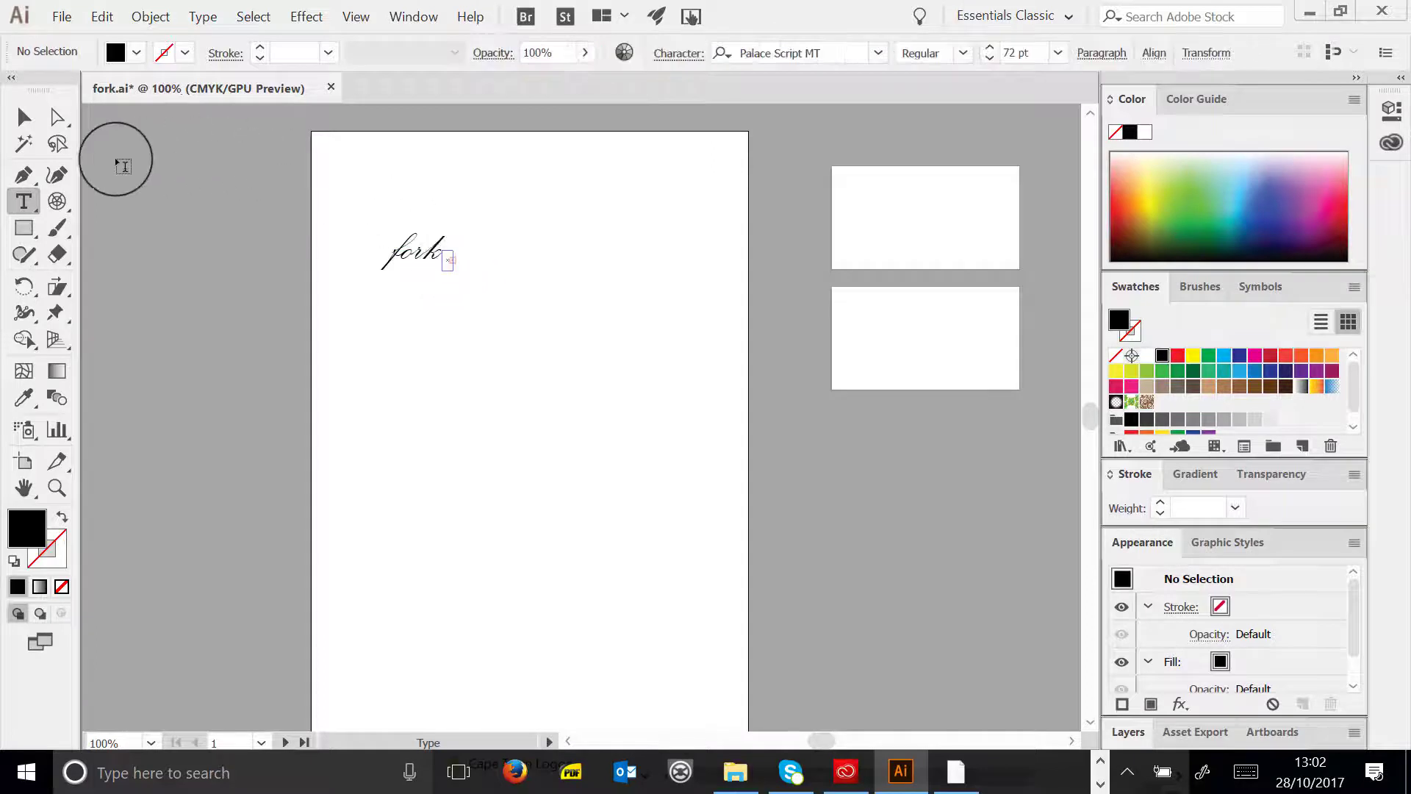
key("Escape")
left_click(647, 323)
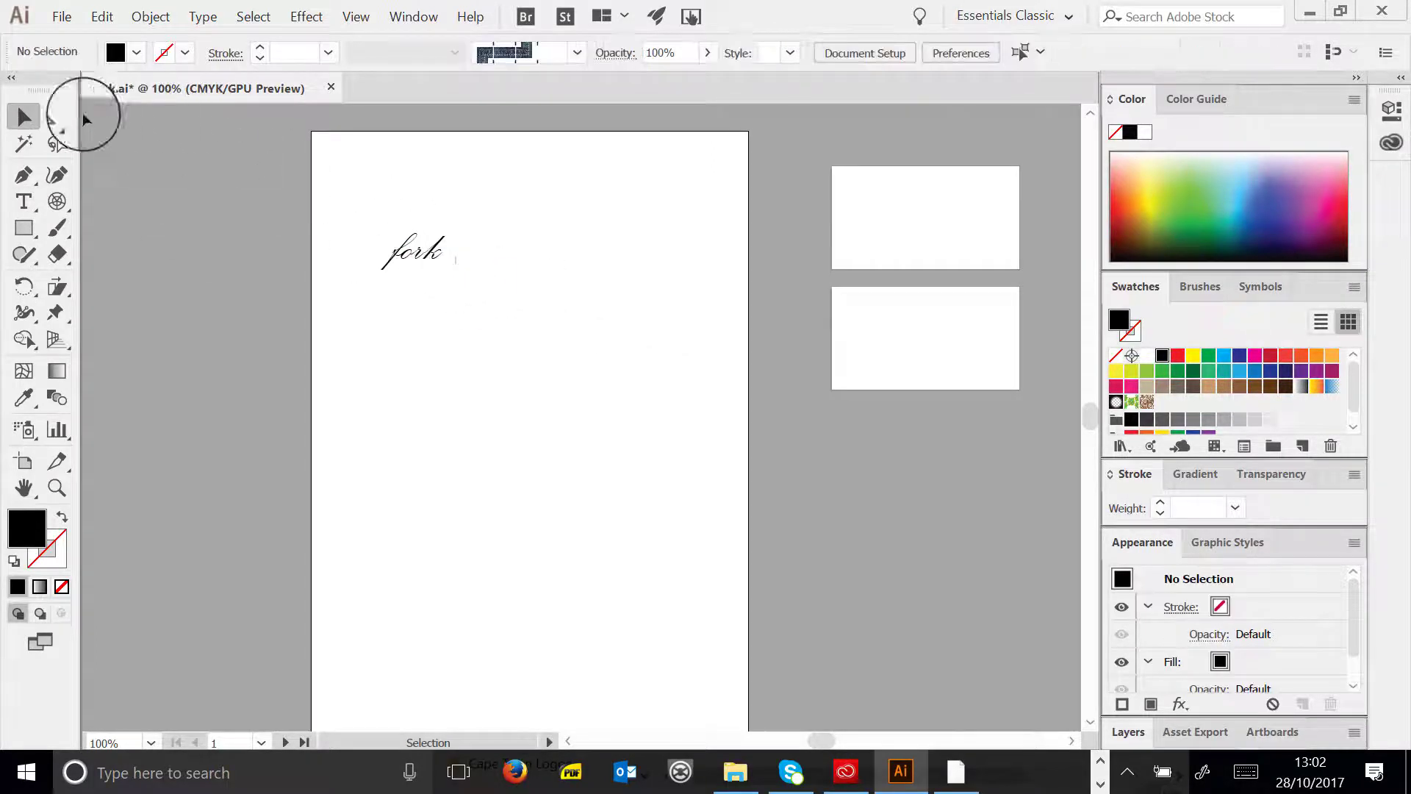
left_click(437, 251)
double_click(404, 261)
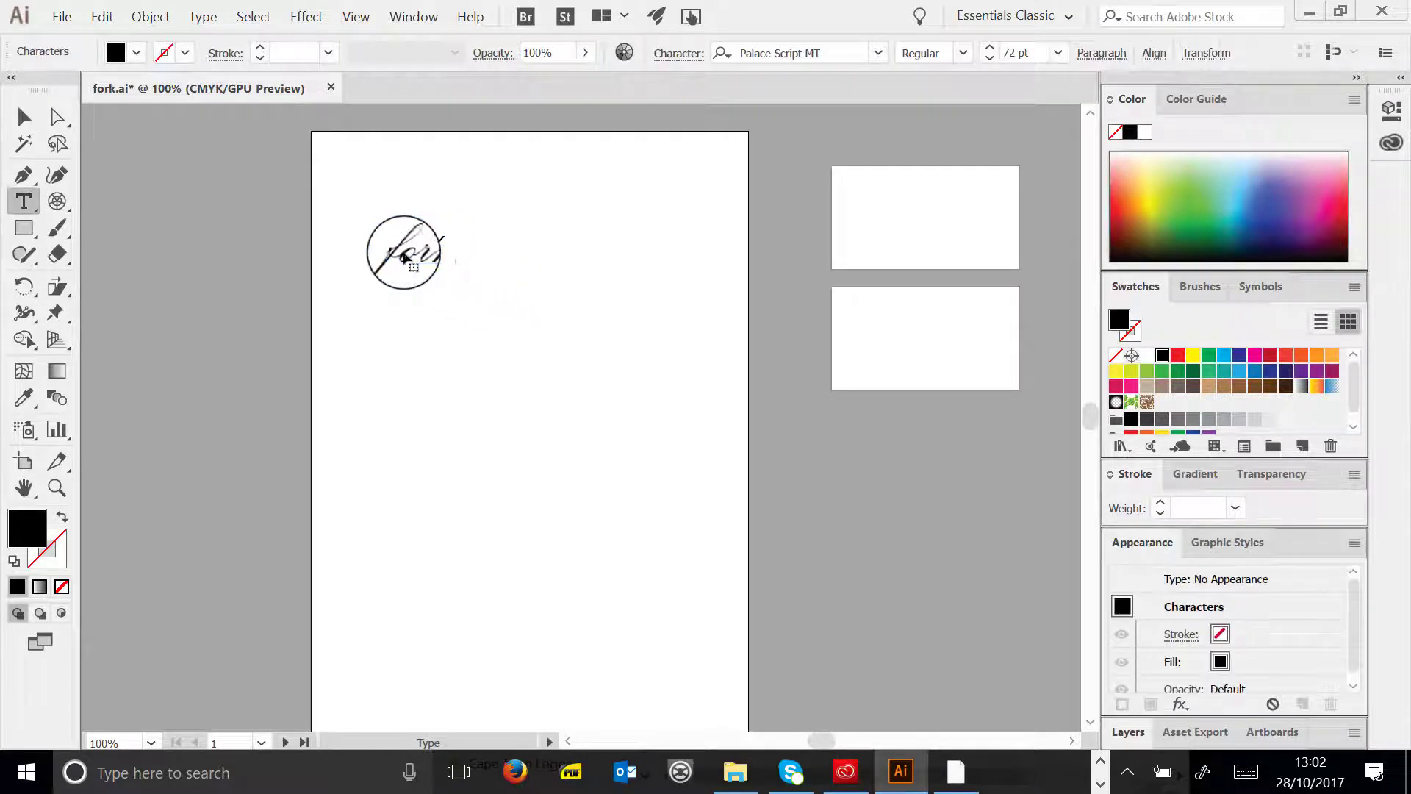
left_click_drag(394, 257, 446, 255)
key("Escape")
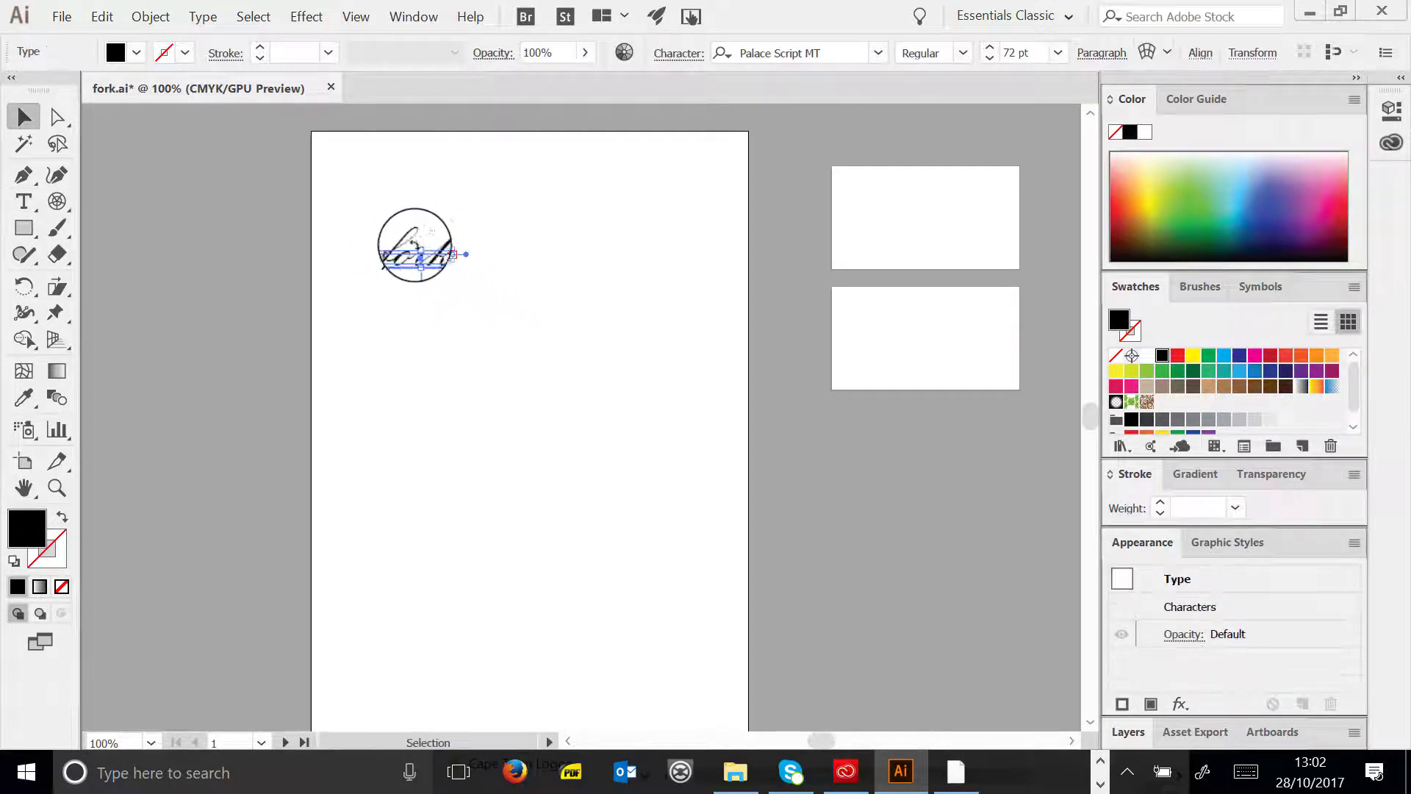
left_click(433, 258)
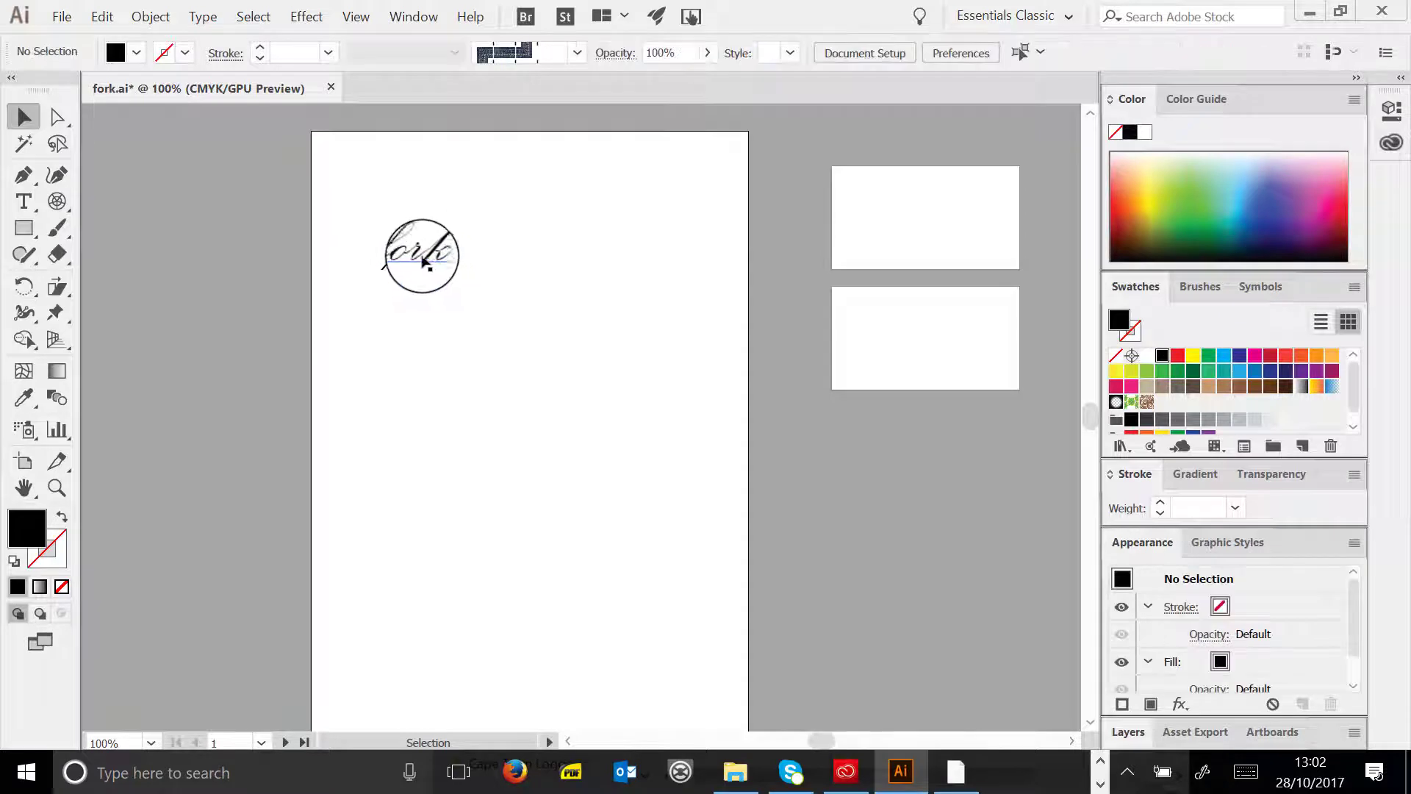
left_click(435, 256)
- Set the "fork" text size to 300 pt and move the text down on the artboard
double_click(436, 253)
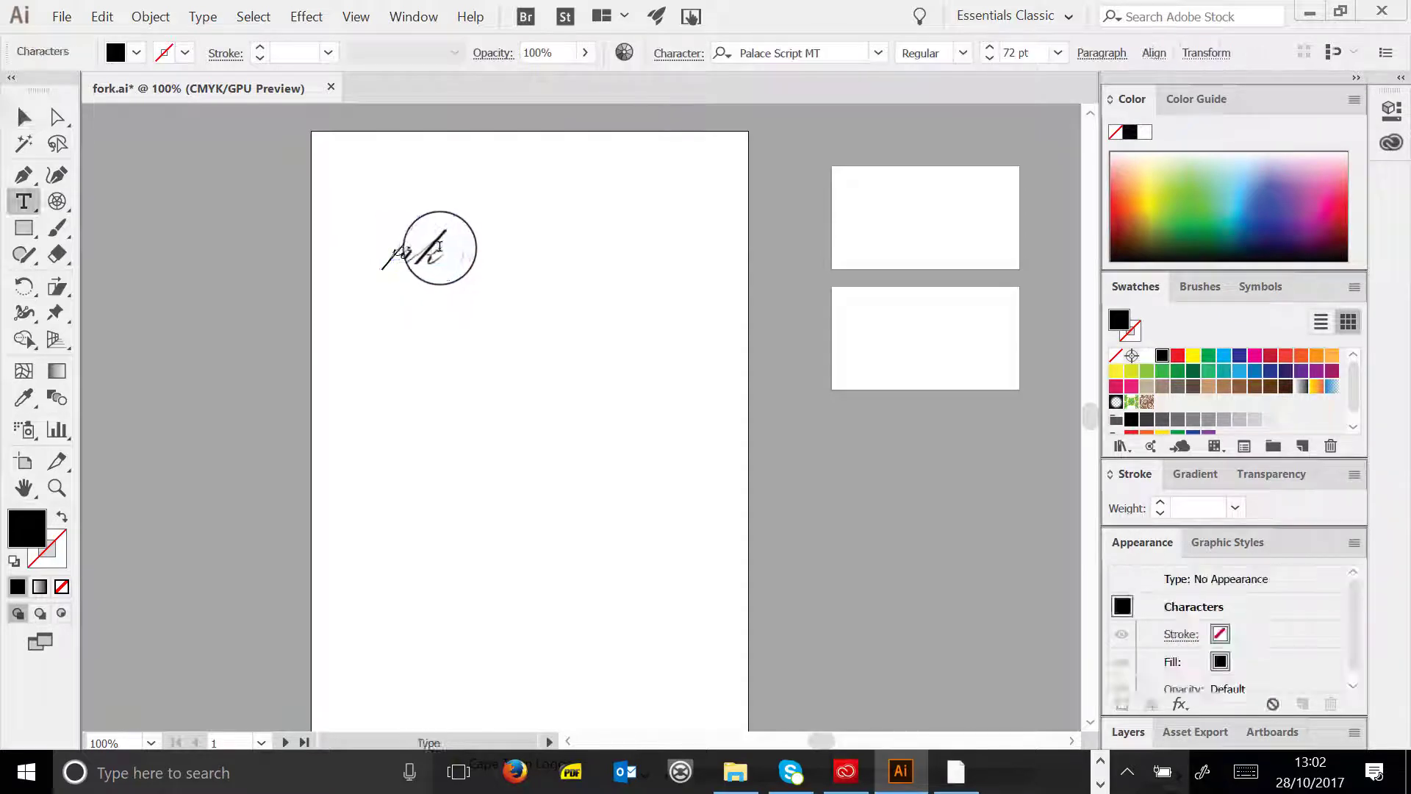
left_click_drag(440, 247, 337, 243)
left_click(1023, 56)
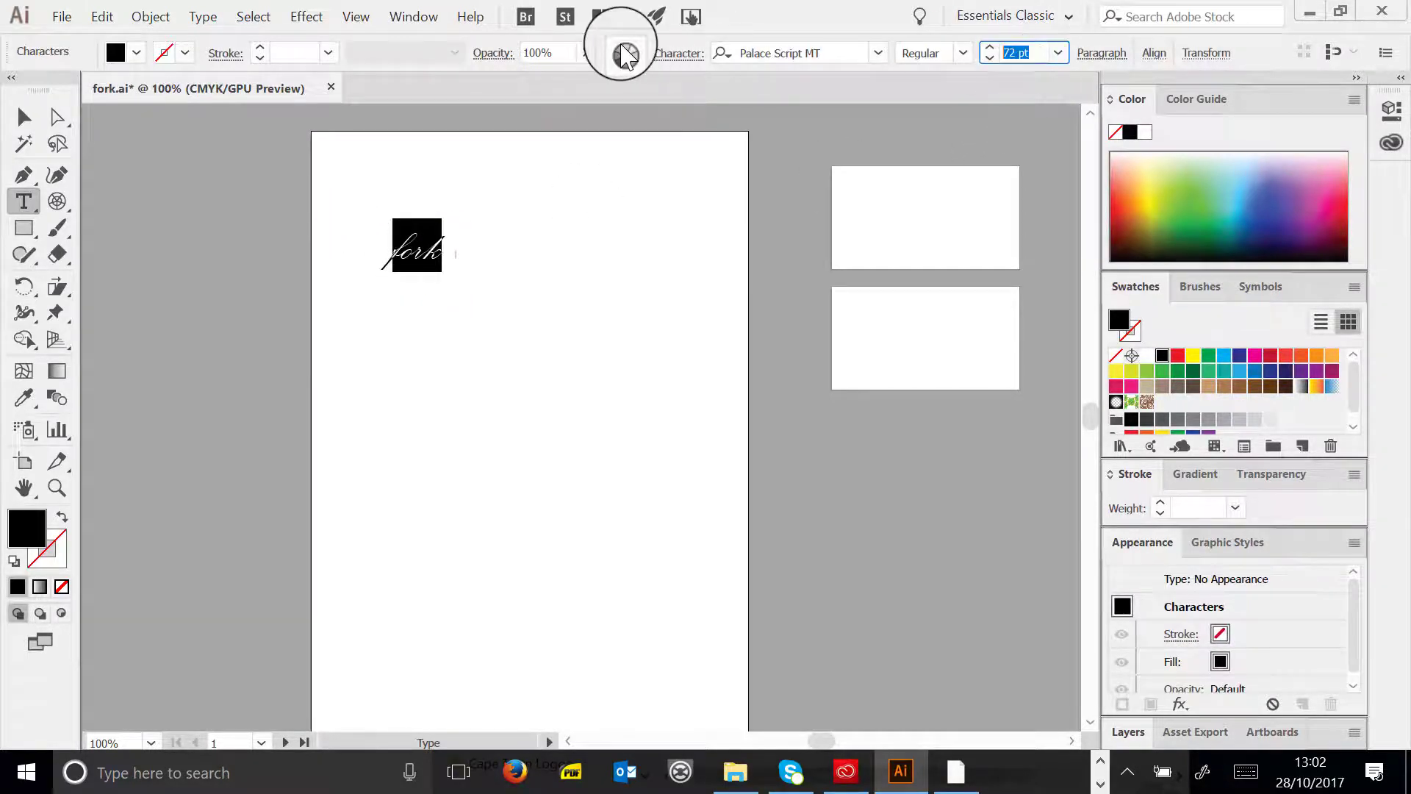
type("300")
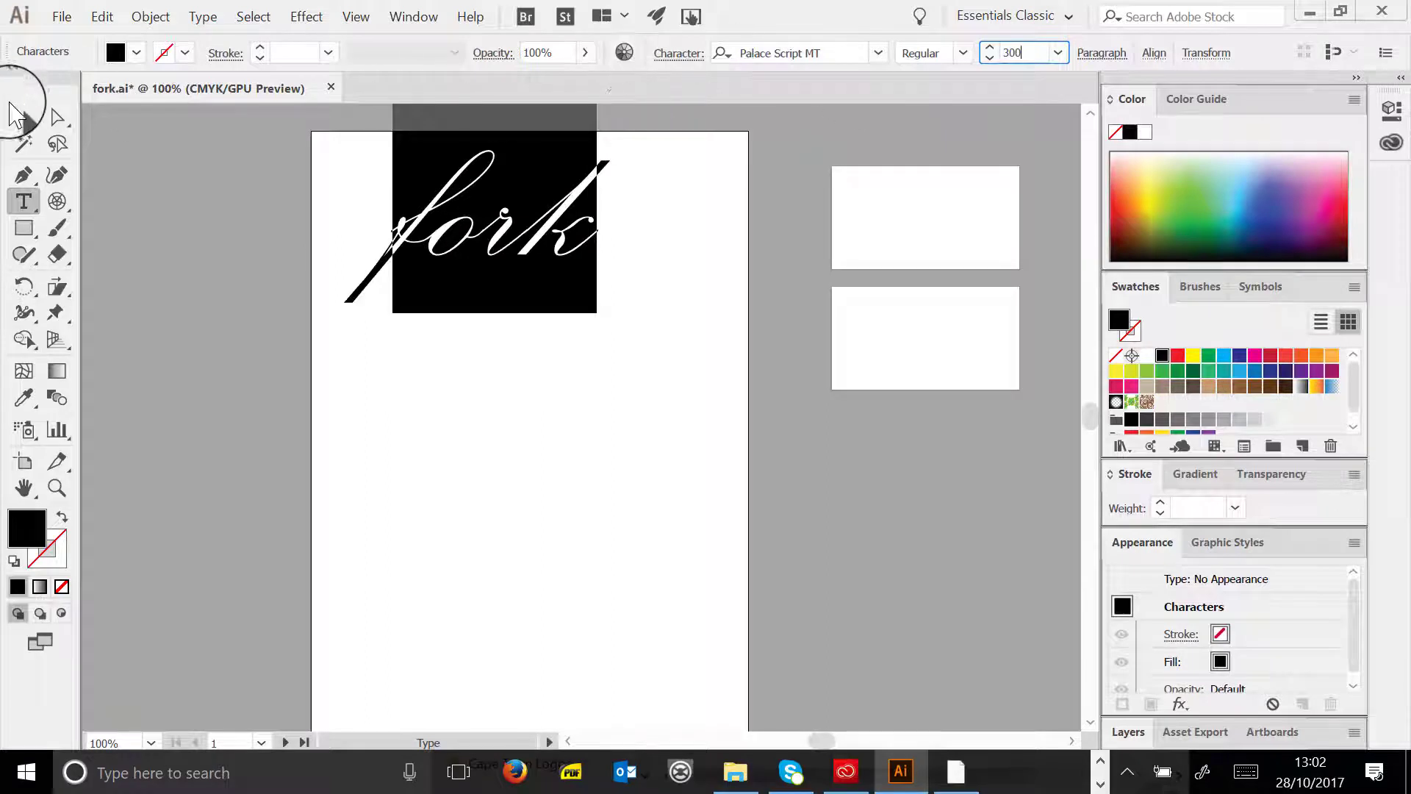
left_click(15, 111)
left_click_drag(595, 235, 592, 432)
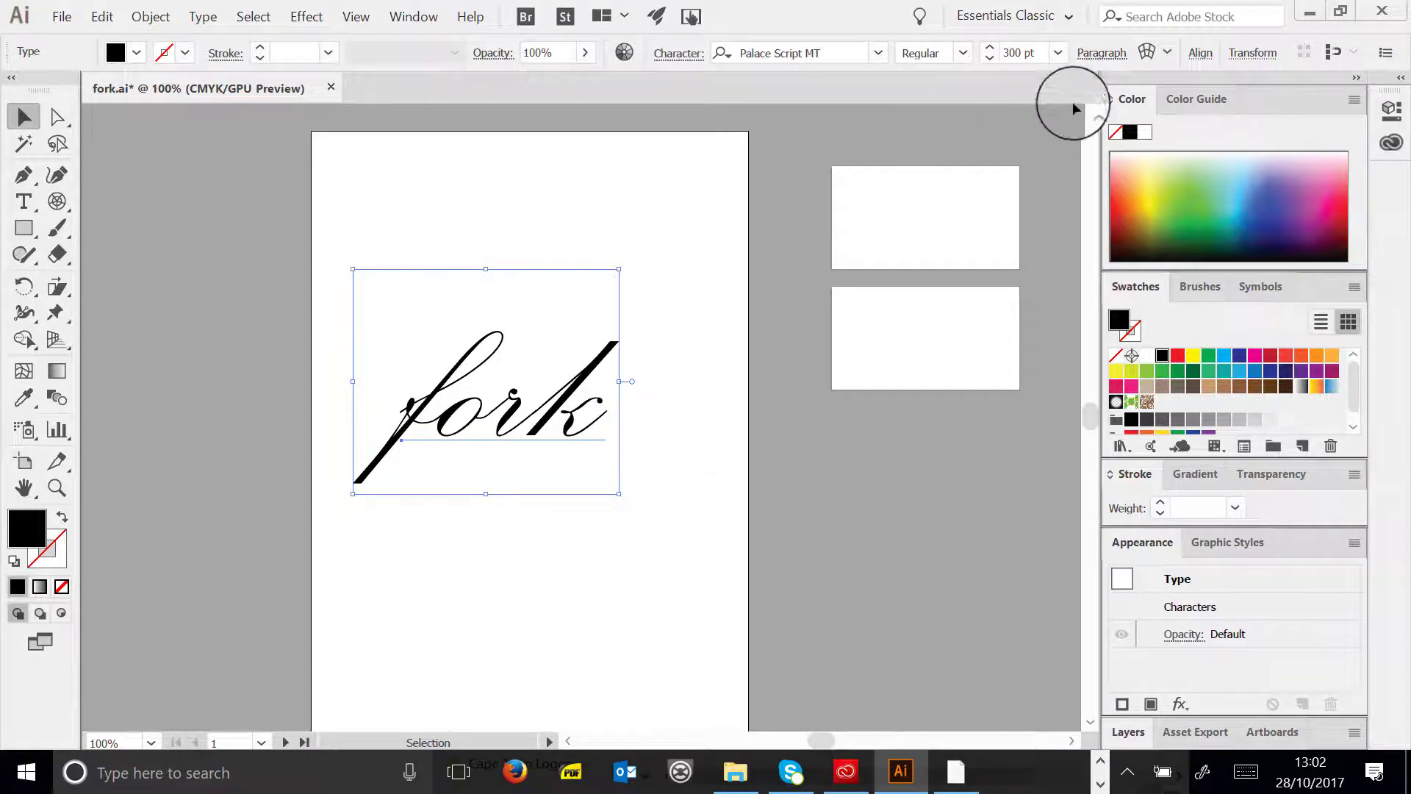
- Try an Arc warp with a 31% bend on the "fork" text with the preview turned on
left_click(1147, 52)
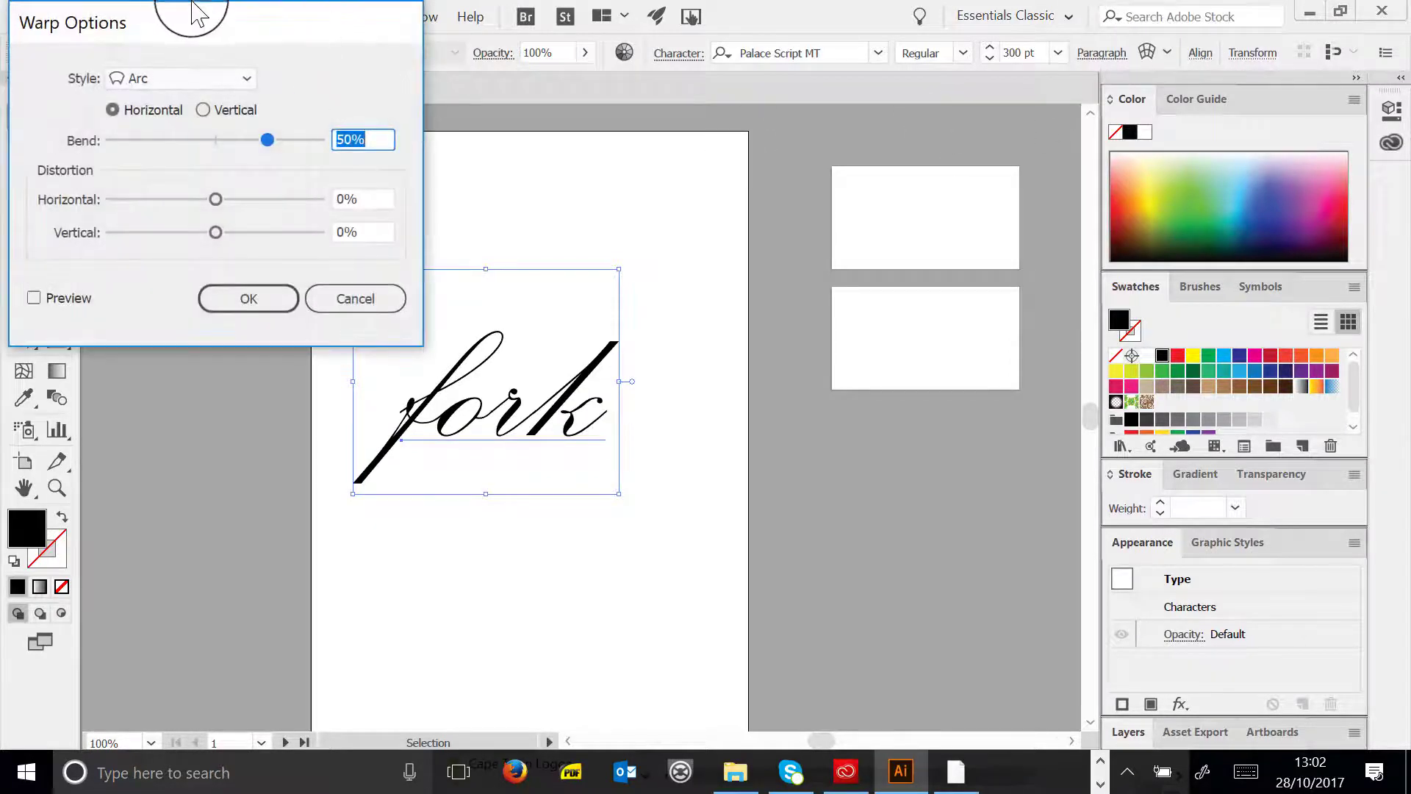
left_click_drag(213, 18, 981, 184)
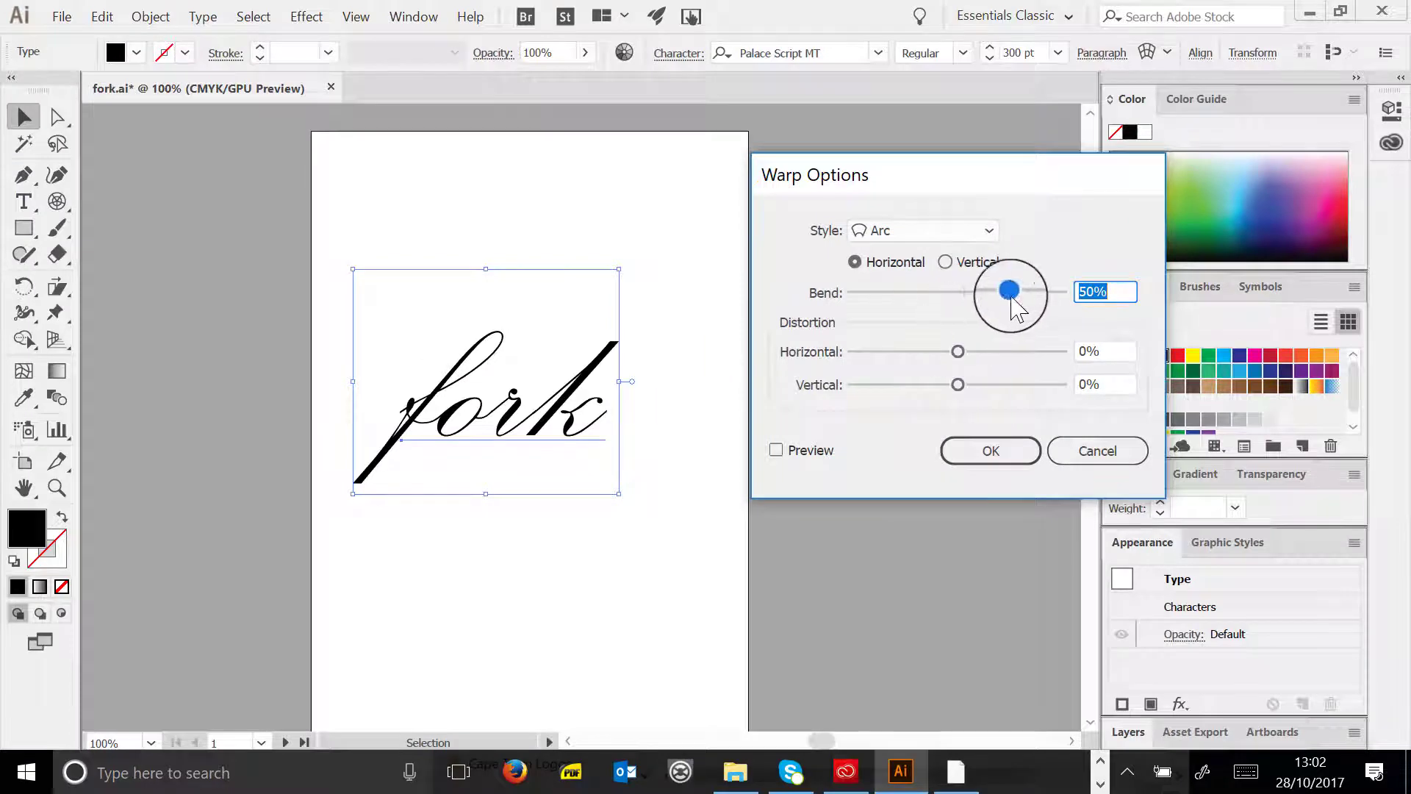
mouse_move(1009, 293)
left_mouse_down()
mouse_move(976, 293)
mouse_move(990, 293)
left_mouse_up()
left_click(824, 441)
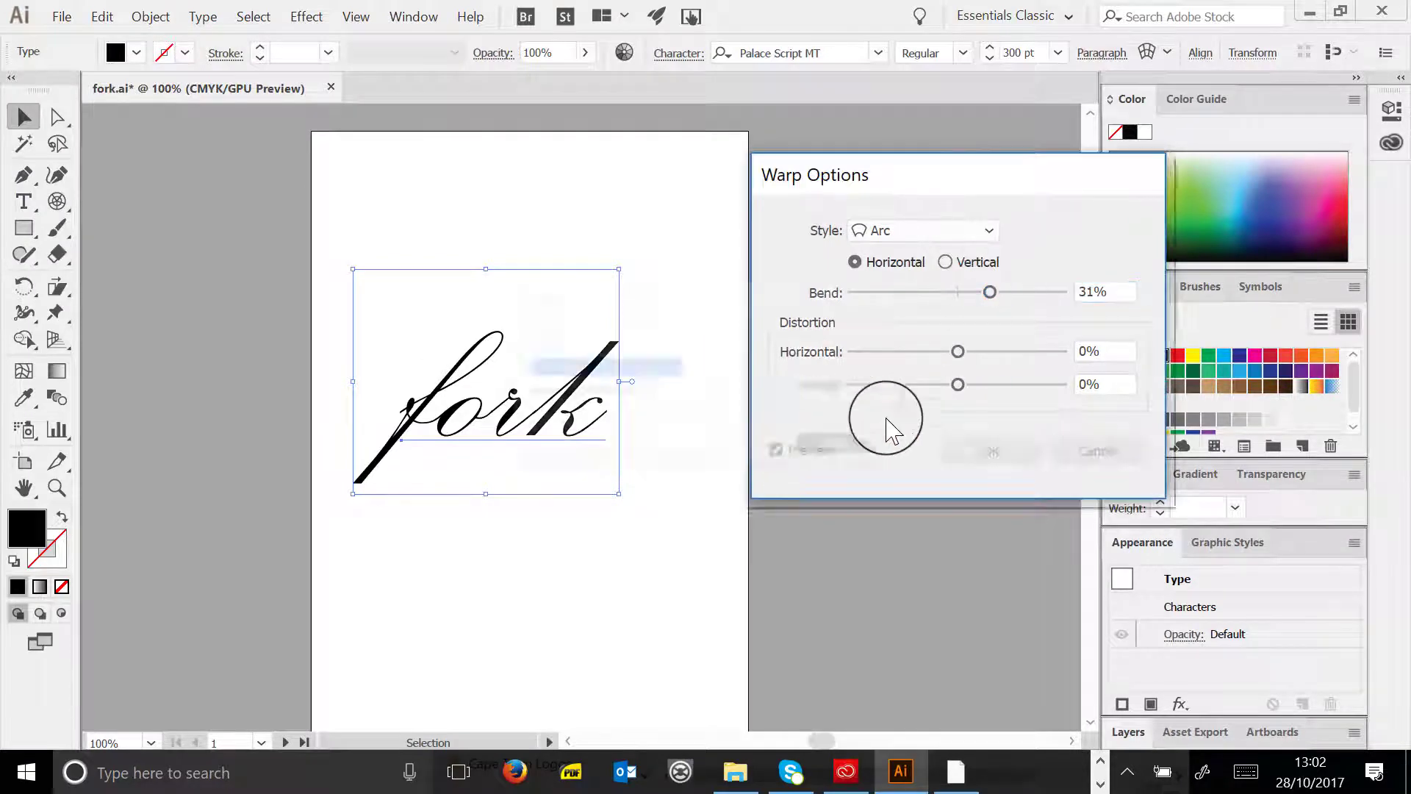
- Preview the Arch, Bulge and Flag warp styles on the "fork" text
left_click(955, 232)
left_click(912, 334)
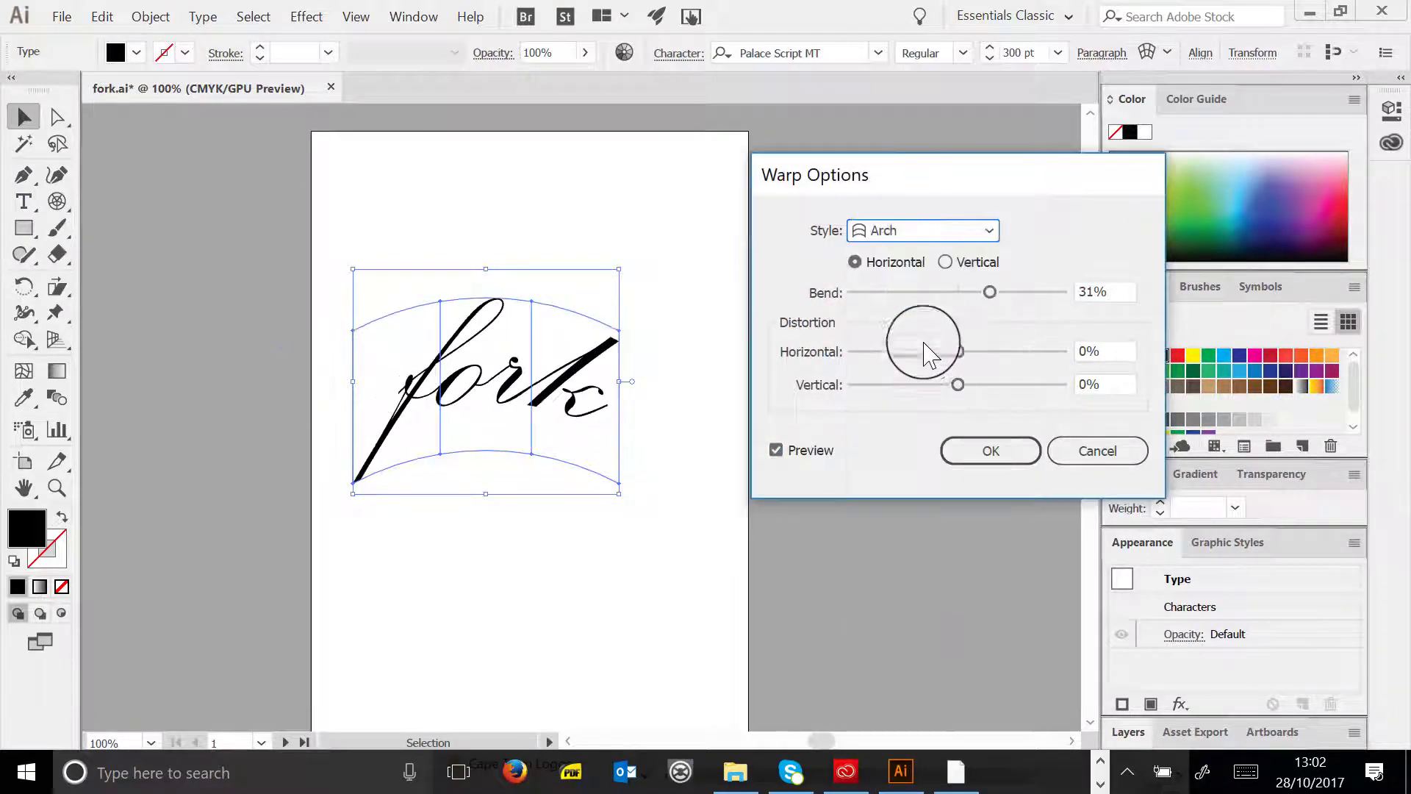
left_click(919, 232)
left_click(912, 333)
left_click(913, 229)
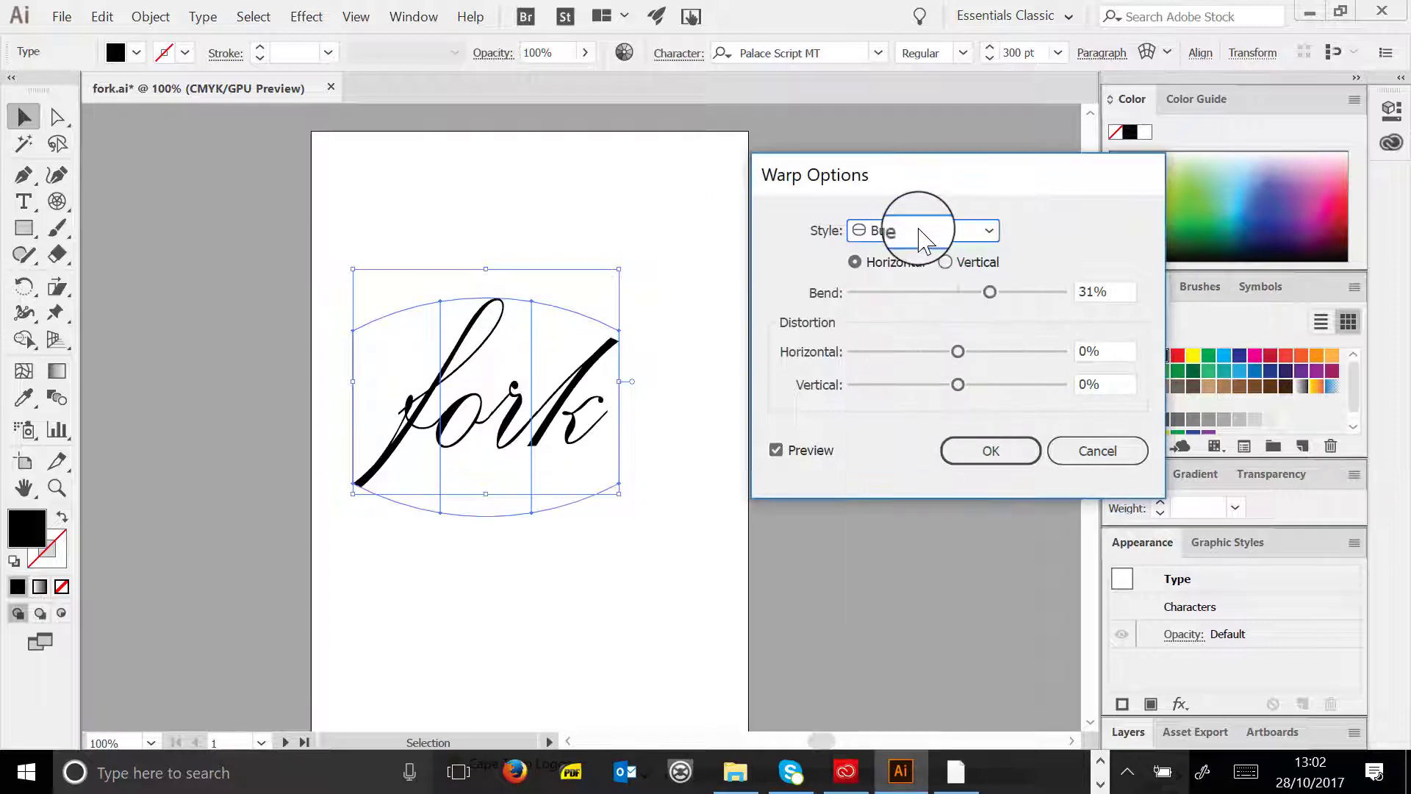
left_click(903, 450)
- Try the Fish warp style with -63% horizontal distortion, and cancel the warp
left_click(948, 230)
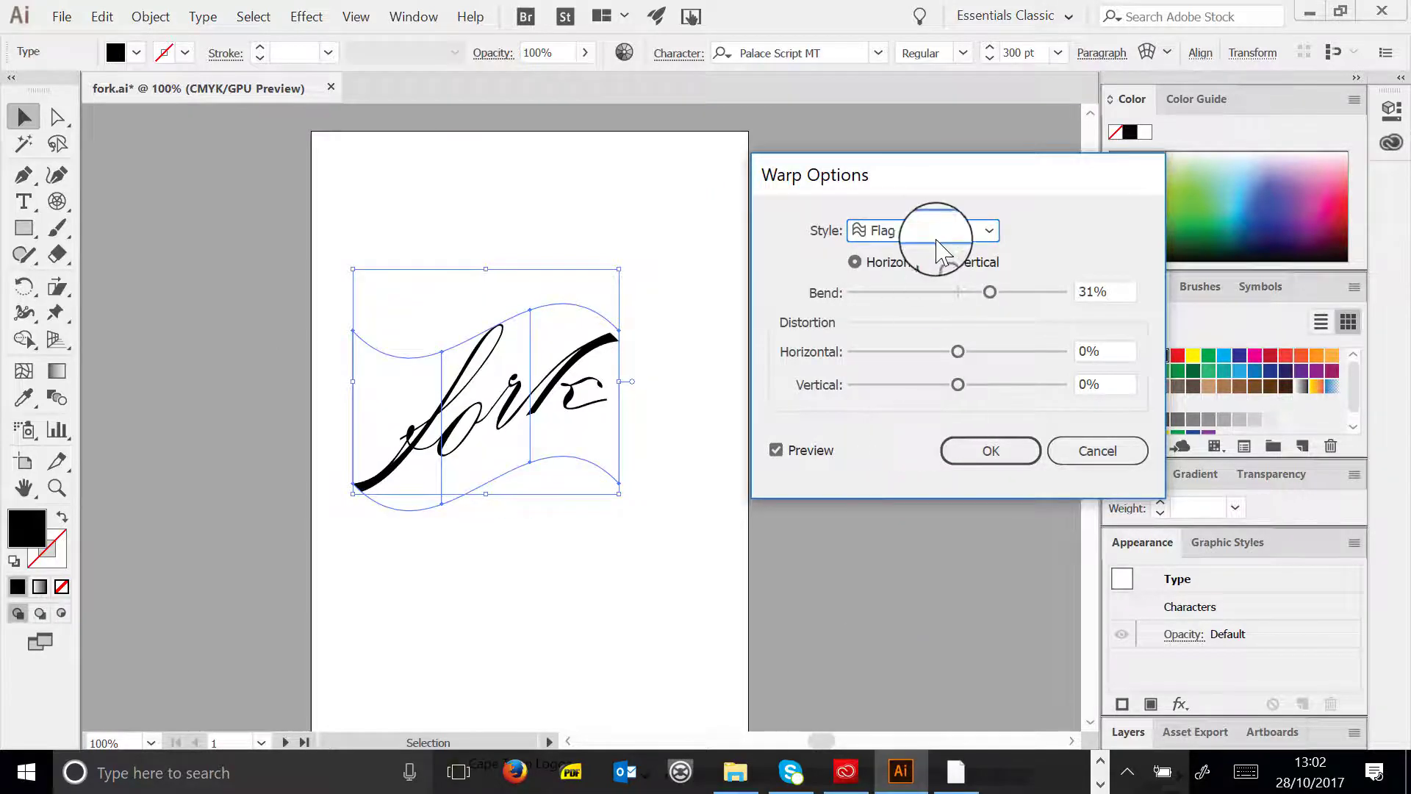
left_click(915, 485)
left_click_drag(957, 351, 1017, 351)
left_click(898, 352)
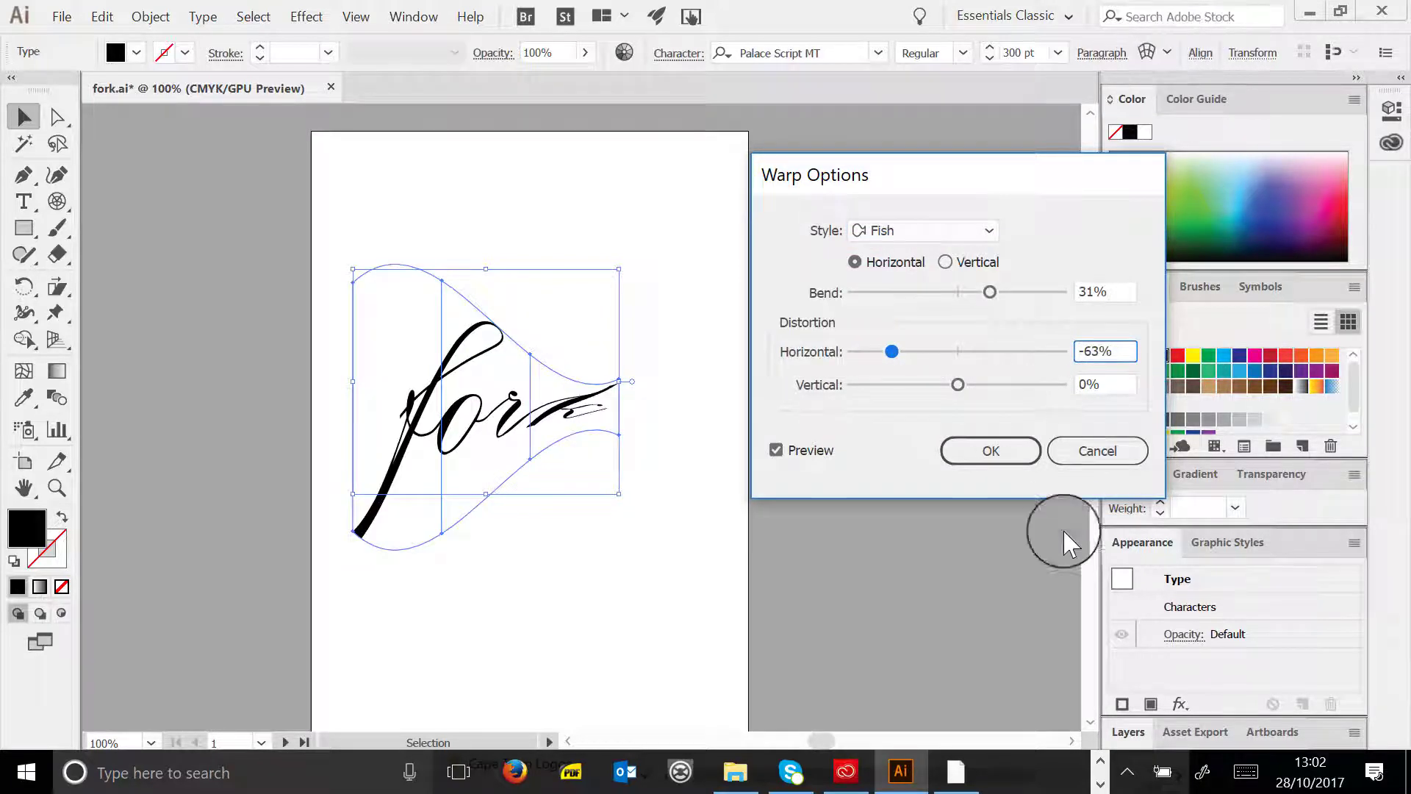
left_click(1096, 450)
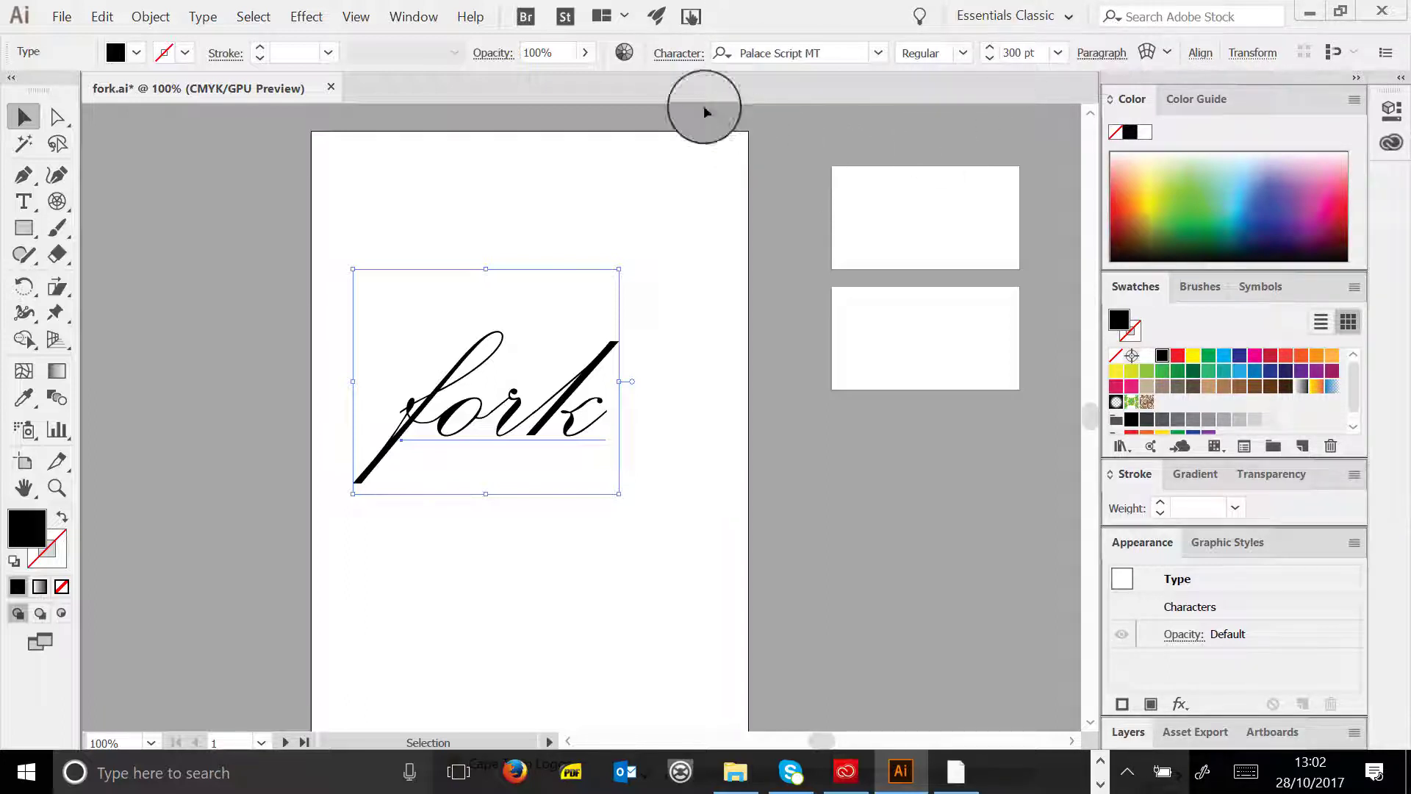
- Preview the preset vertical and horizontal scale percentages on the "fork" text in its character settings
left_click(684, 53)
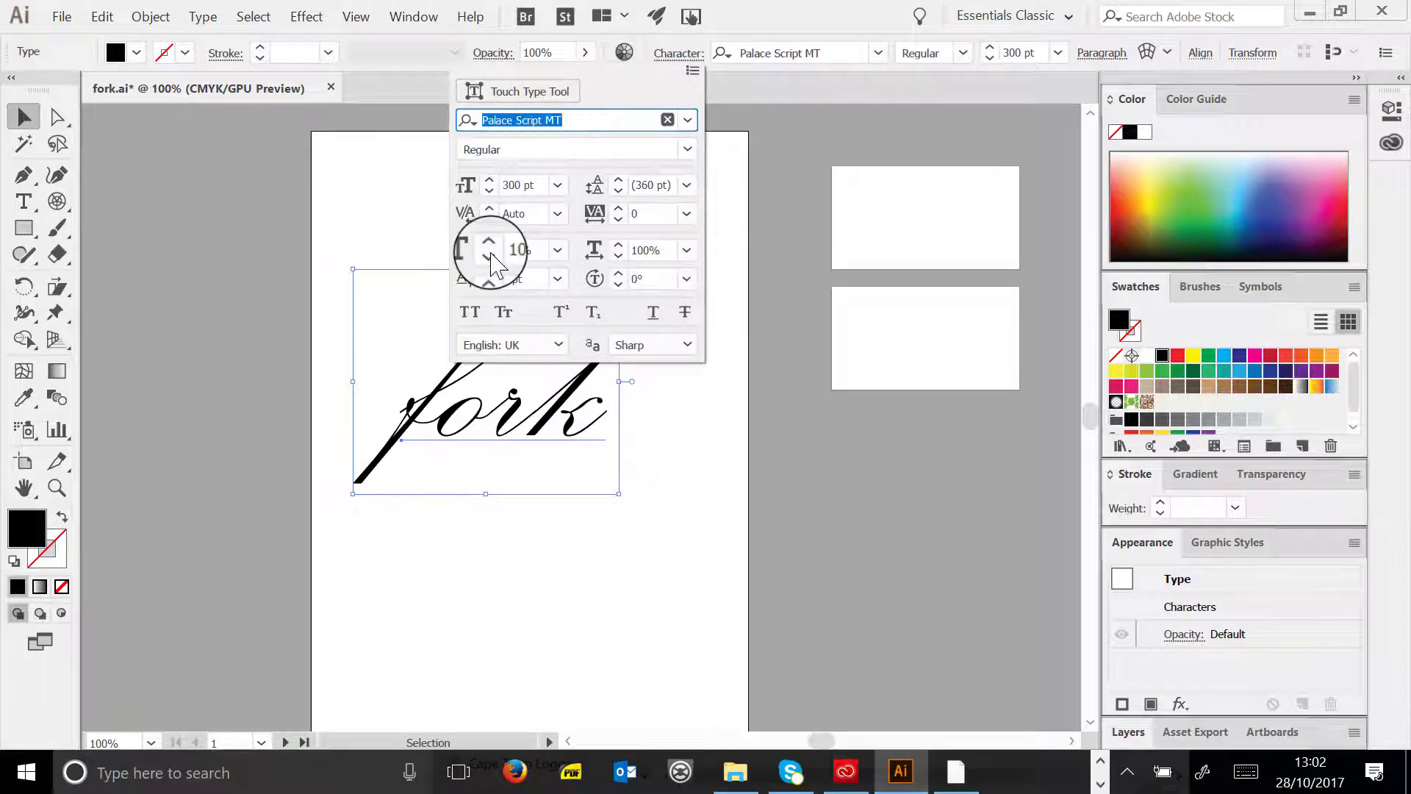
left_click(561, 187)
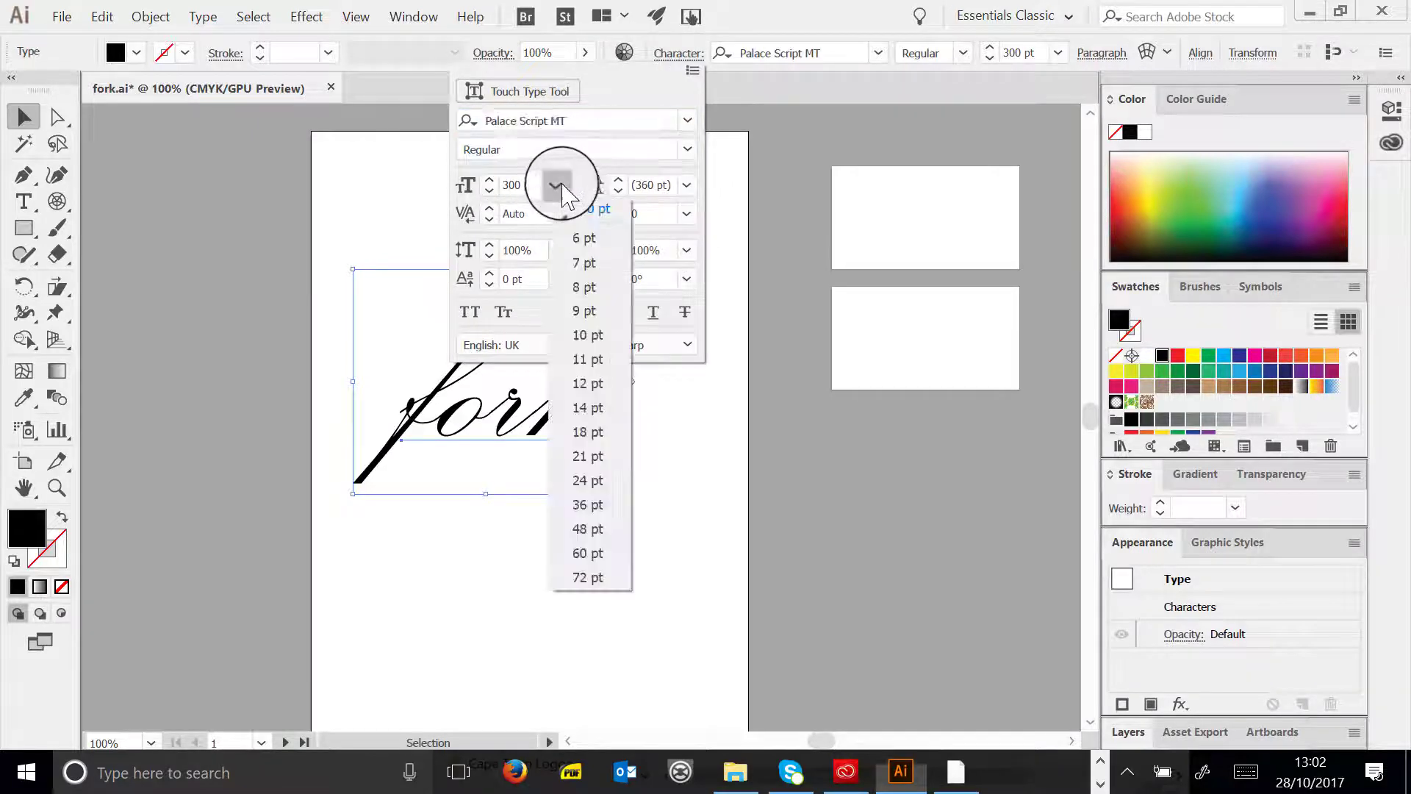
left_click(560, 189)
left_click(557, 251)
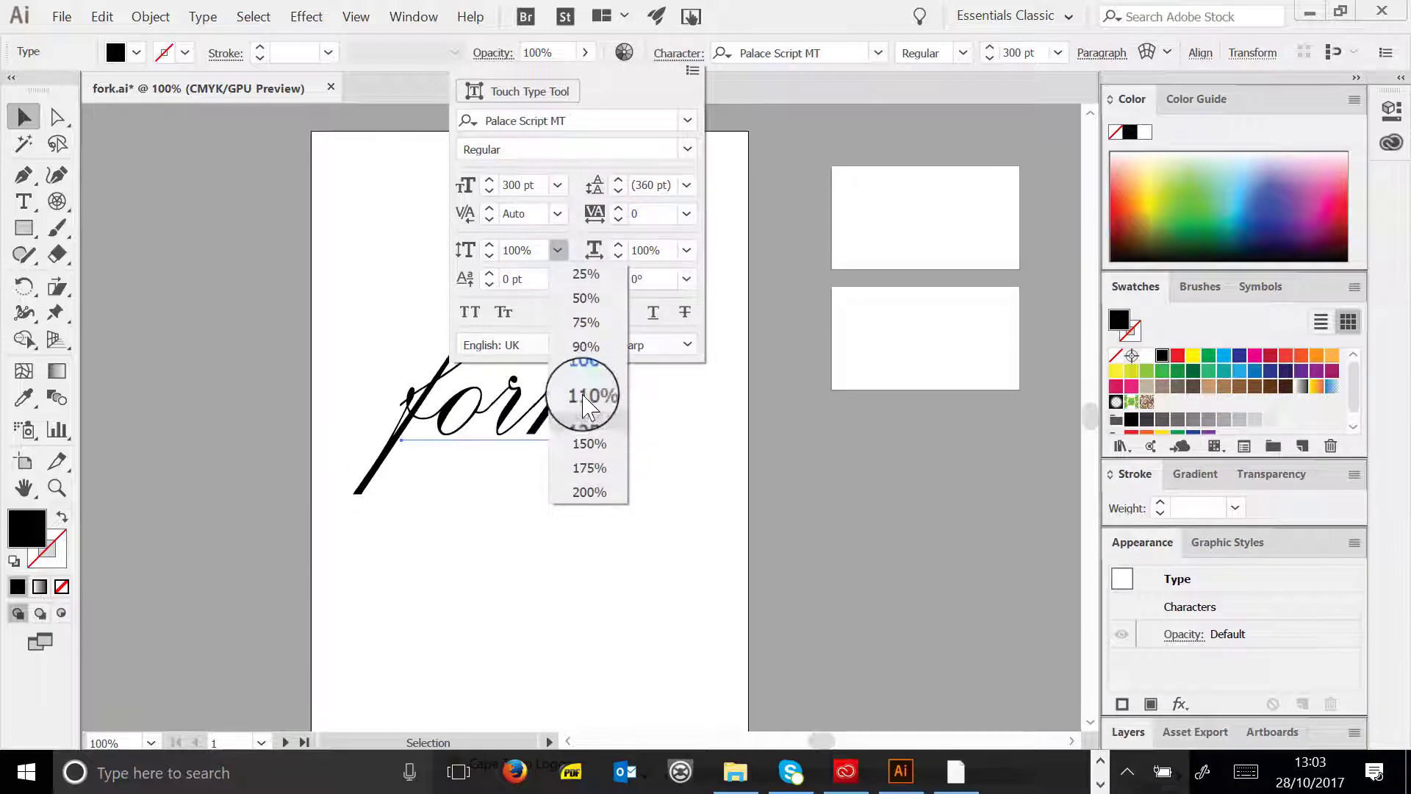
left_click(688, 251)
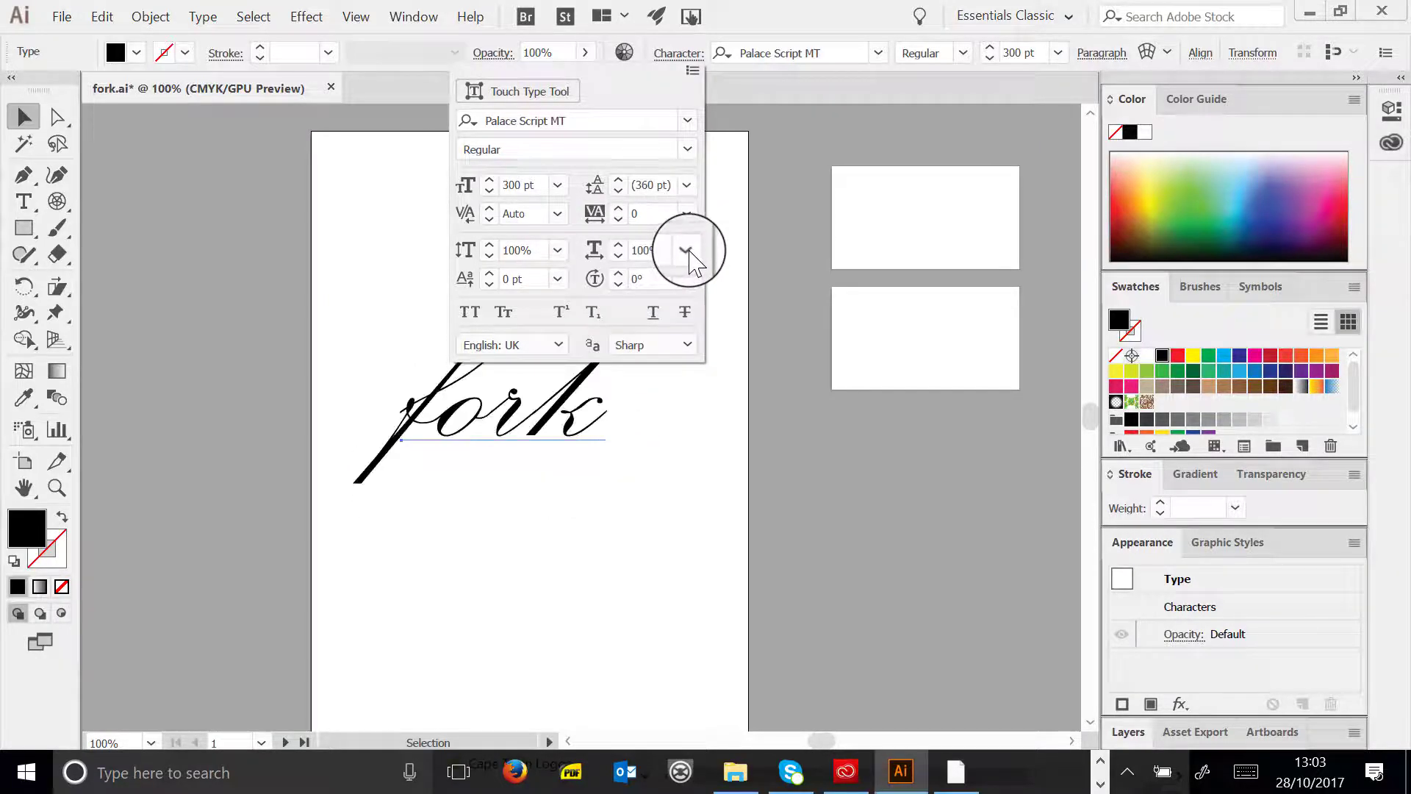
left_click(688, 252)
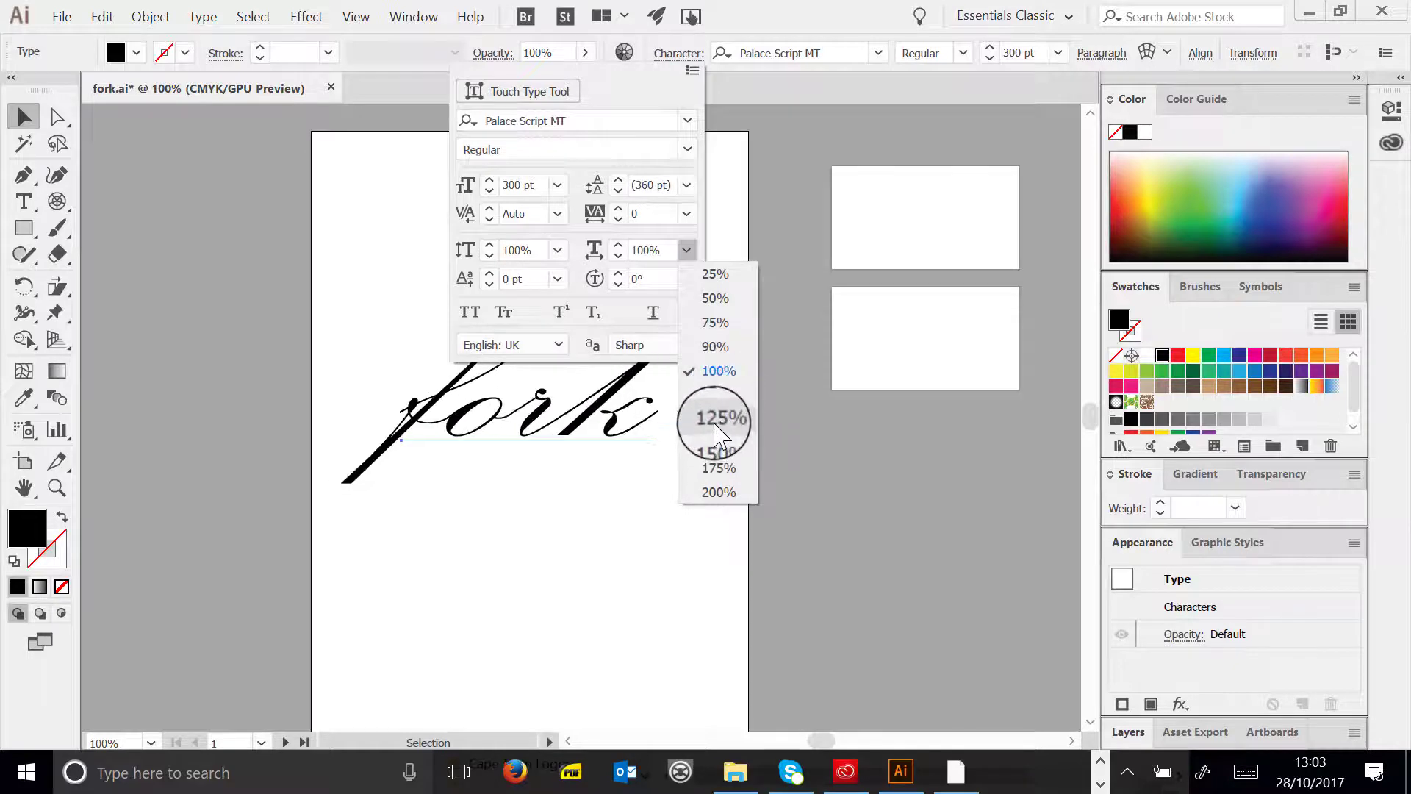
left_click(688, 248)
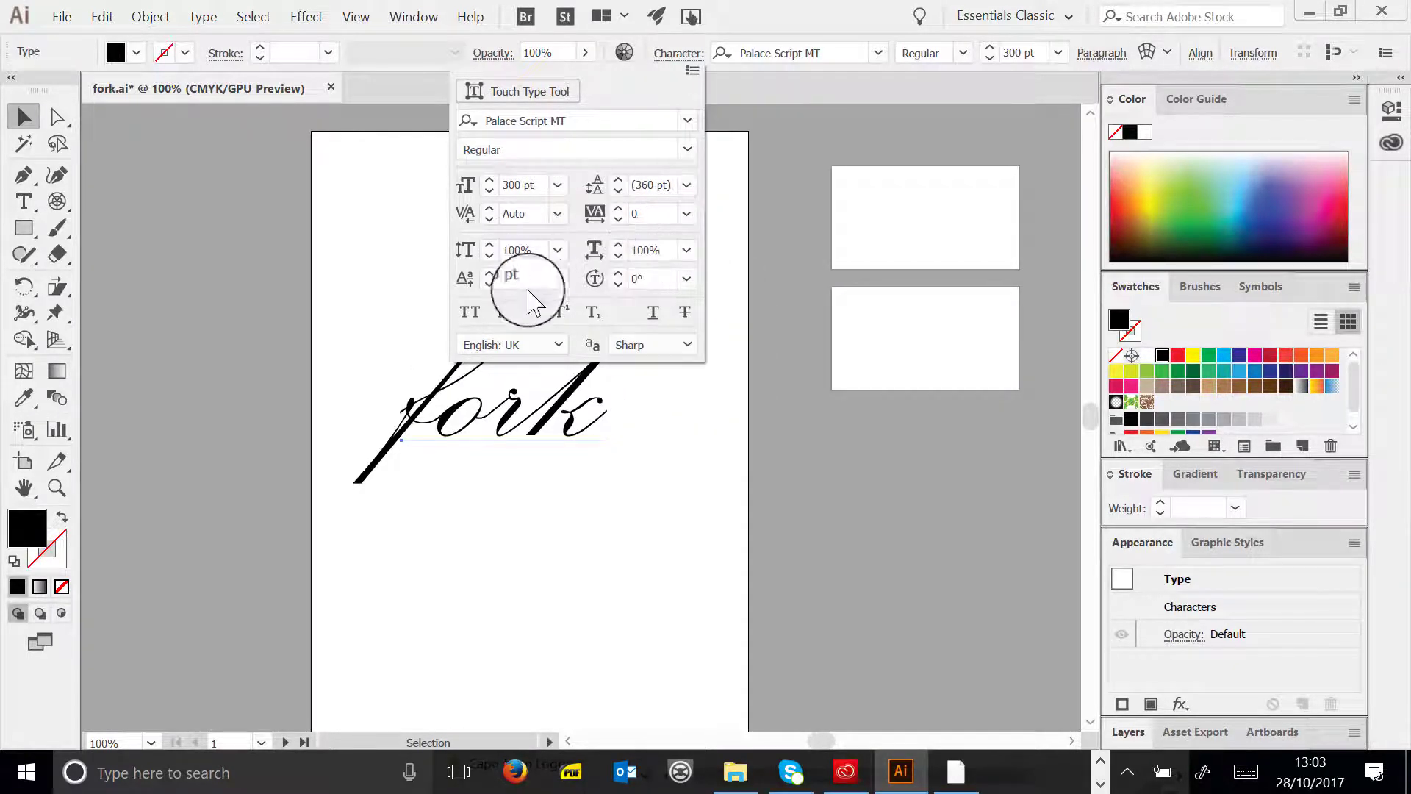
- Try the All Caps, Small Caps, Subscript, Underline and Strikethrough options on the "fork" text, switching each one off again
left_click(471, 313)
left_click(500, 317)
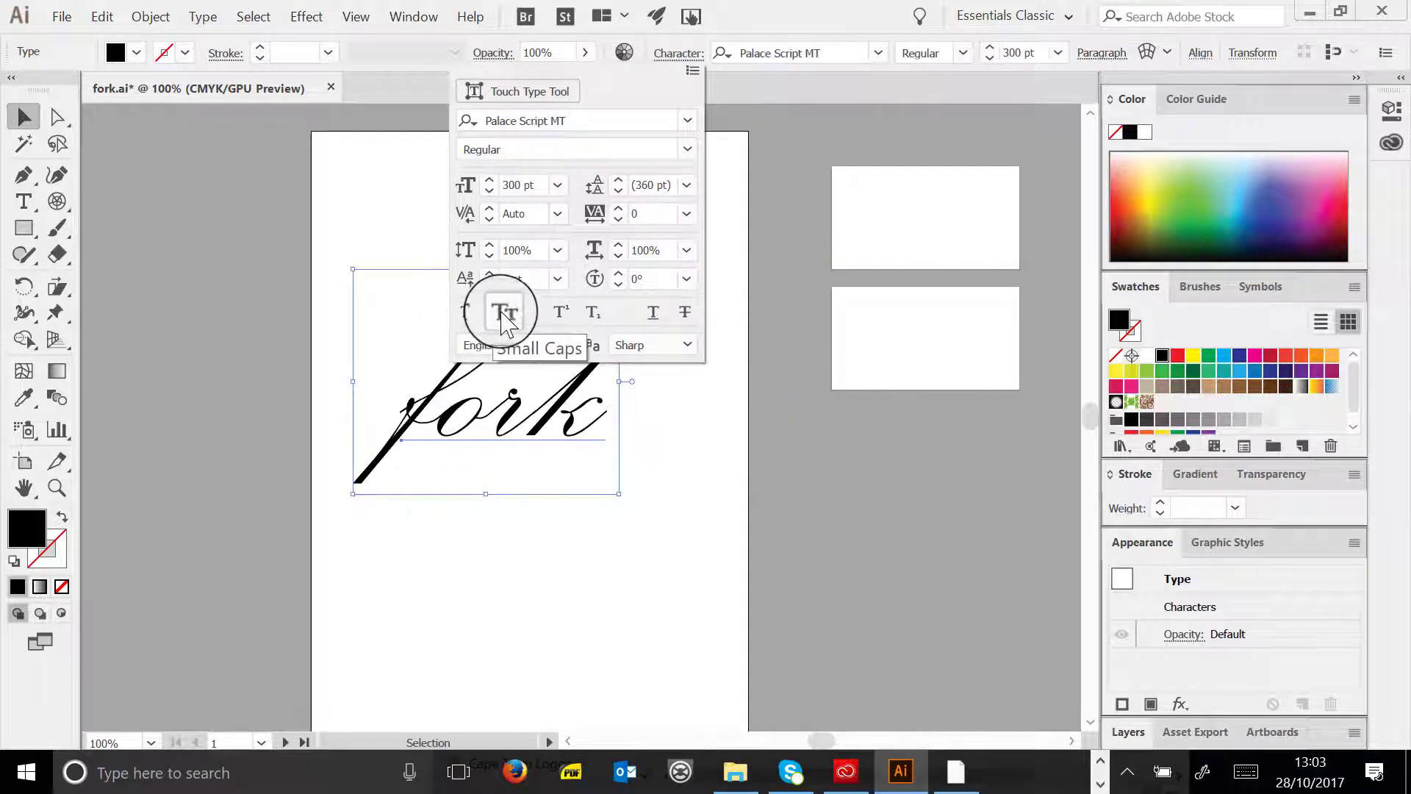
left_click(504, 316)
left_click(504, 316)
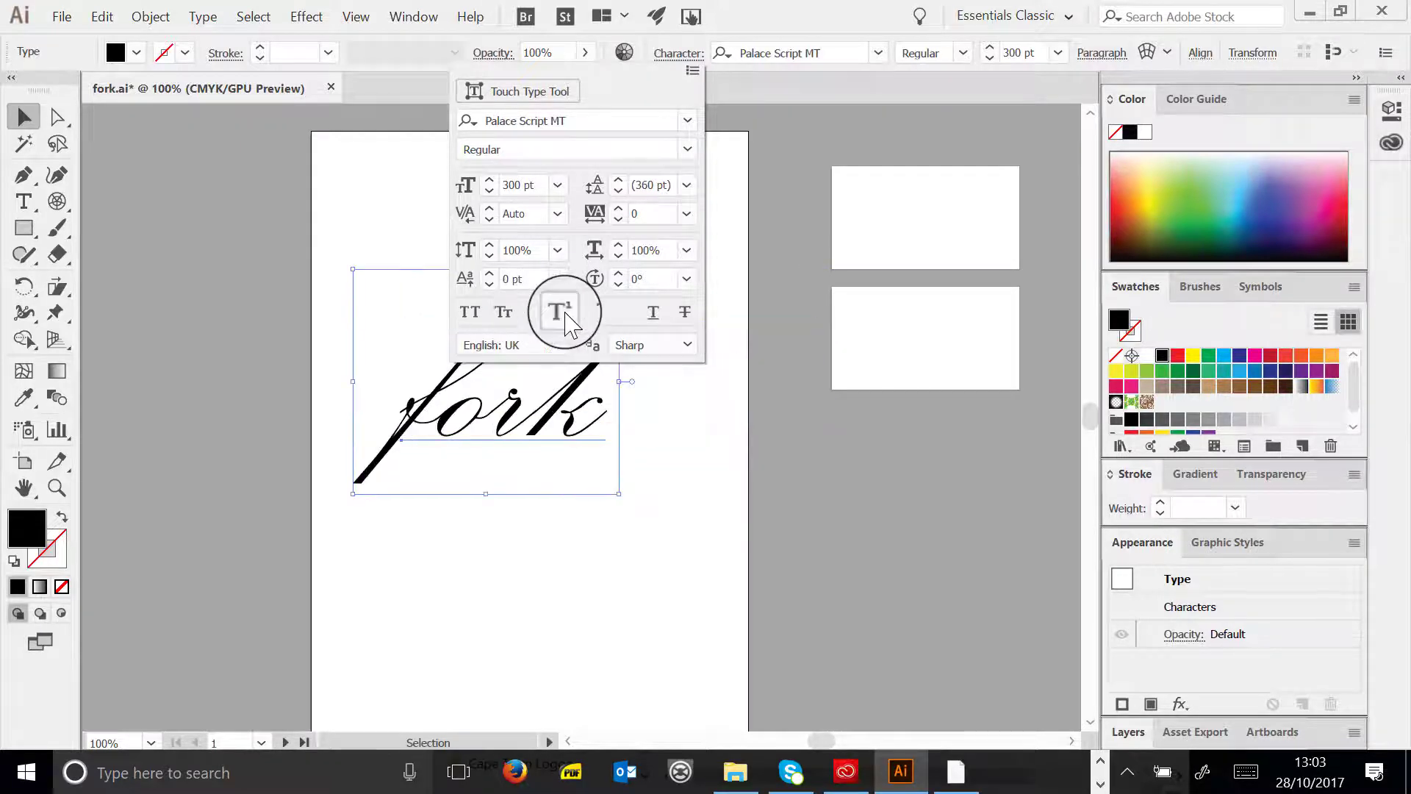
left_click(594, 314)
left_click(594, 314)
left_click(652, 313)
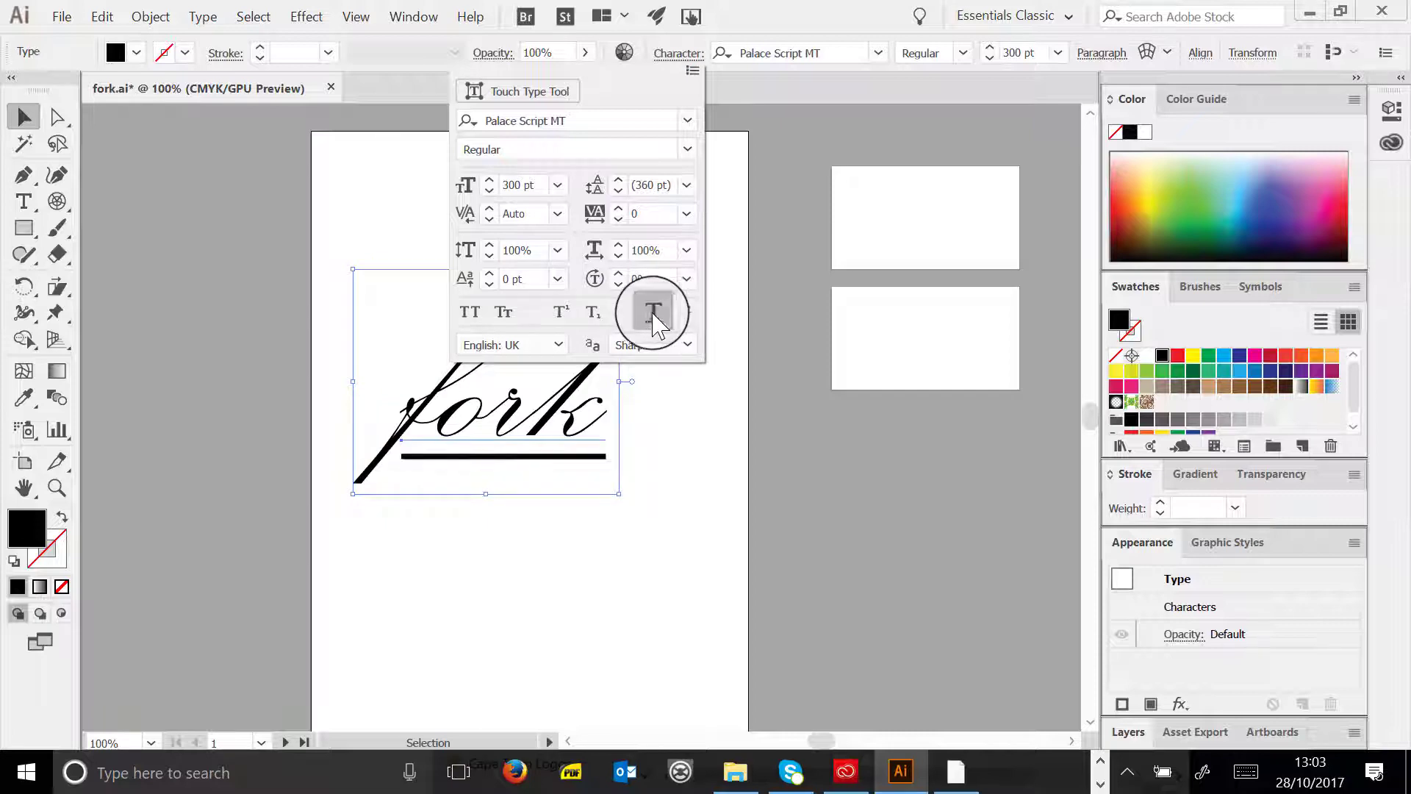
left_click(652, 313)
left_click(685, 313)
left_click(684, 312)
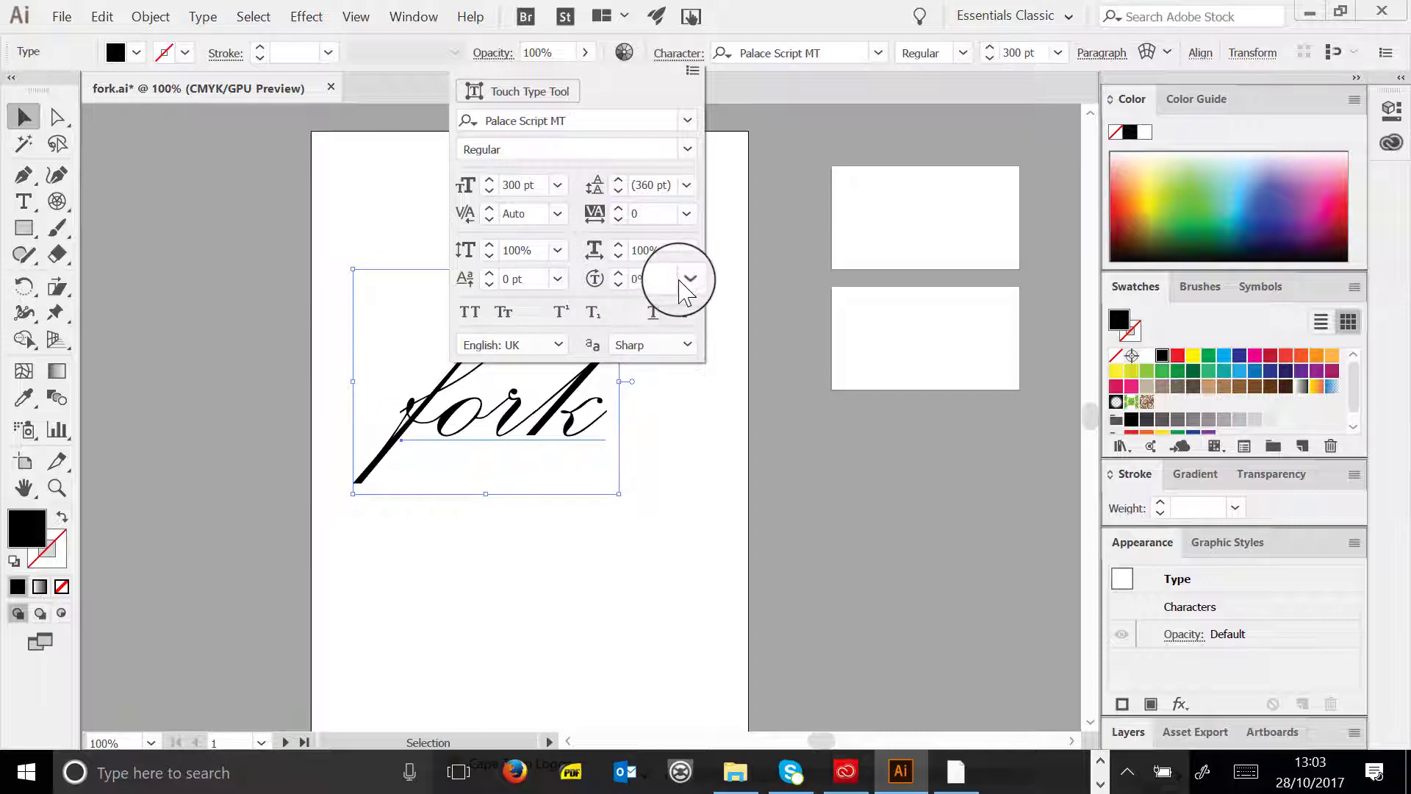
- Try rotating the individual characters of the "fork" text and return the character rotation to 0°
left_click(626, 274)
left_click(626, 273)
left_click(621, 272)
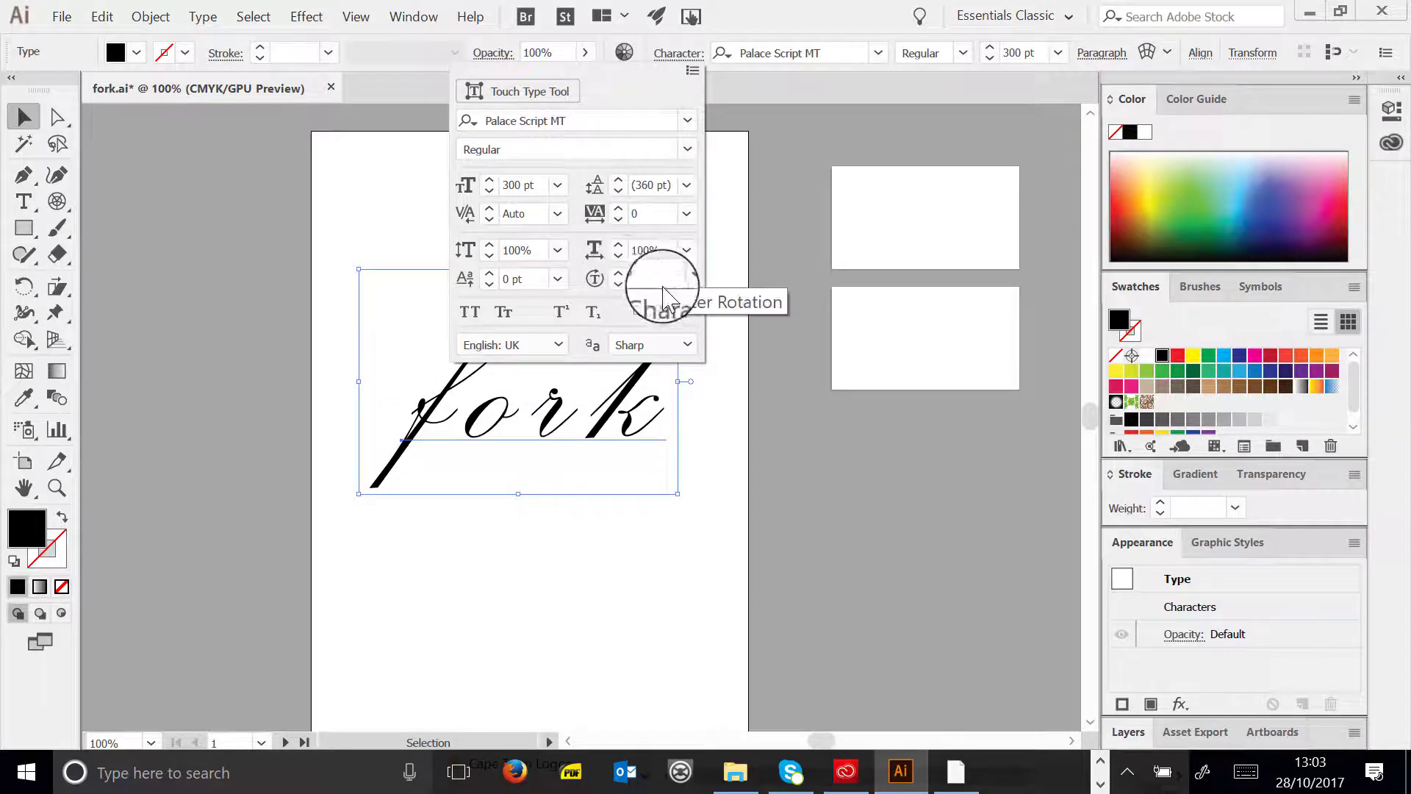
left_click(617, 286)
left_click(617, 285)
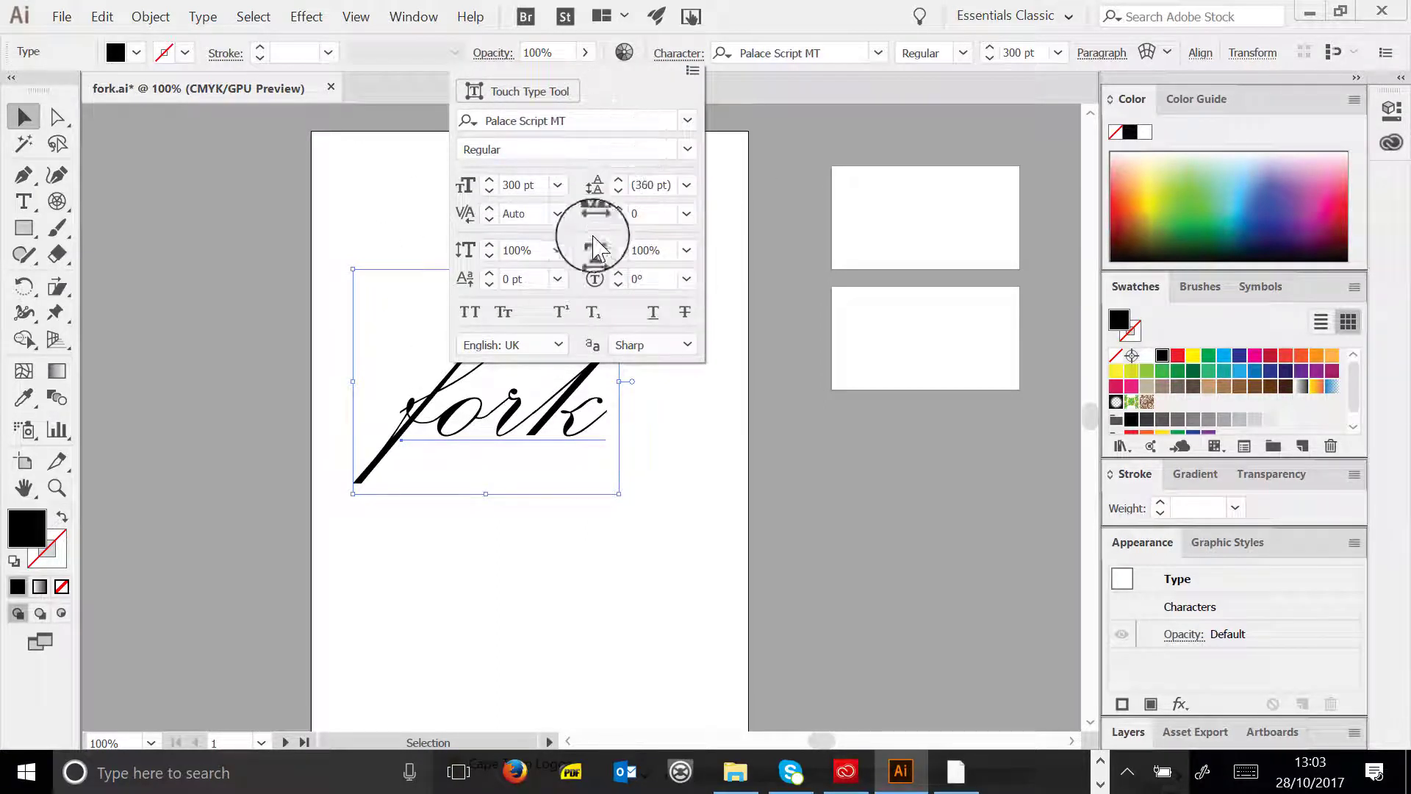
- Delete the "fork" text and draw a black-filled circle in the middle of the artboard with the Ellipse tool
left_click(25, 117)
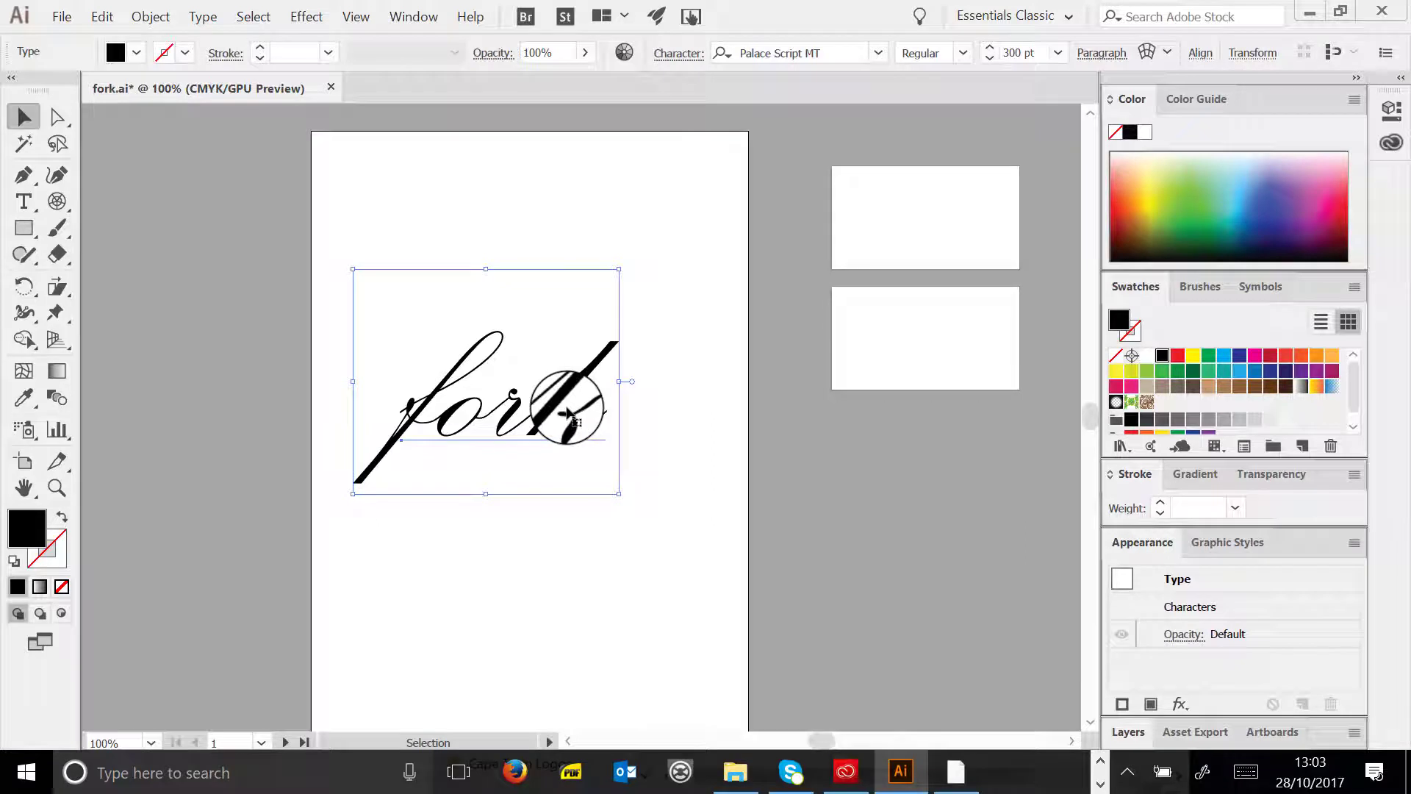
key("Delete")
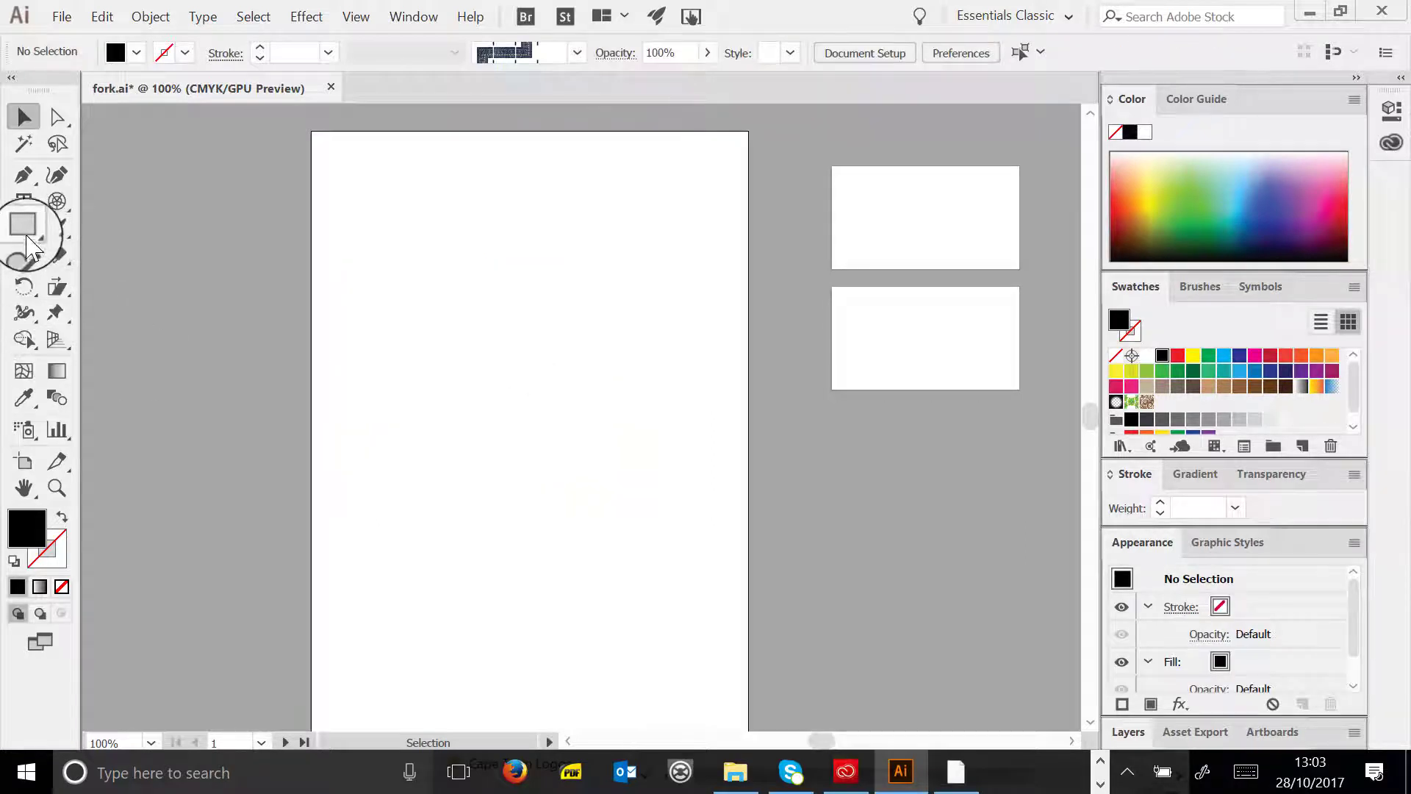
left_click(25, 228)
left_click(137, 292)
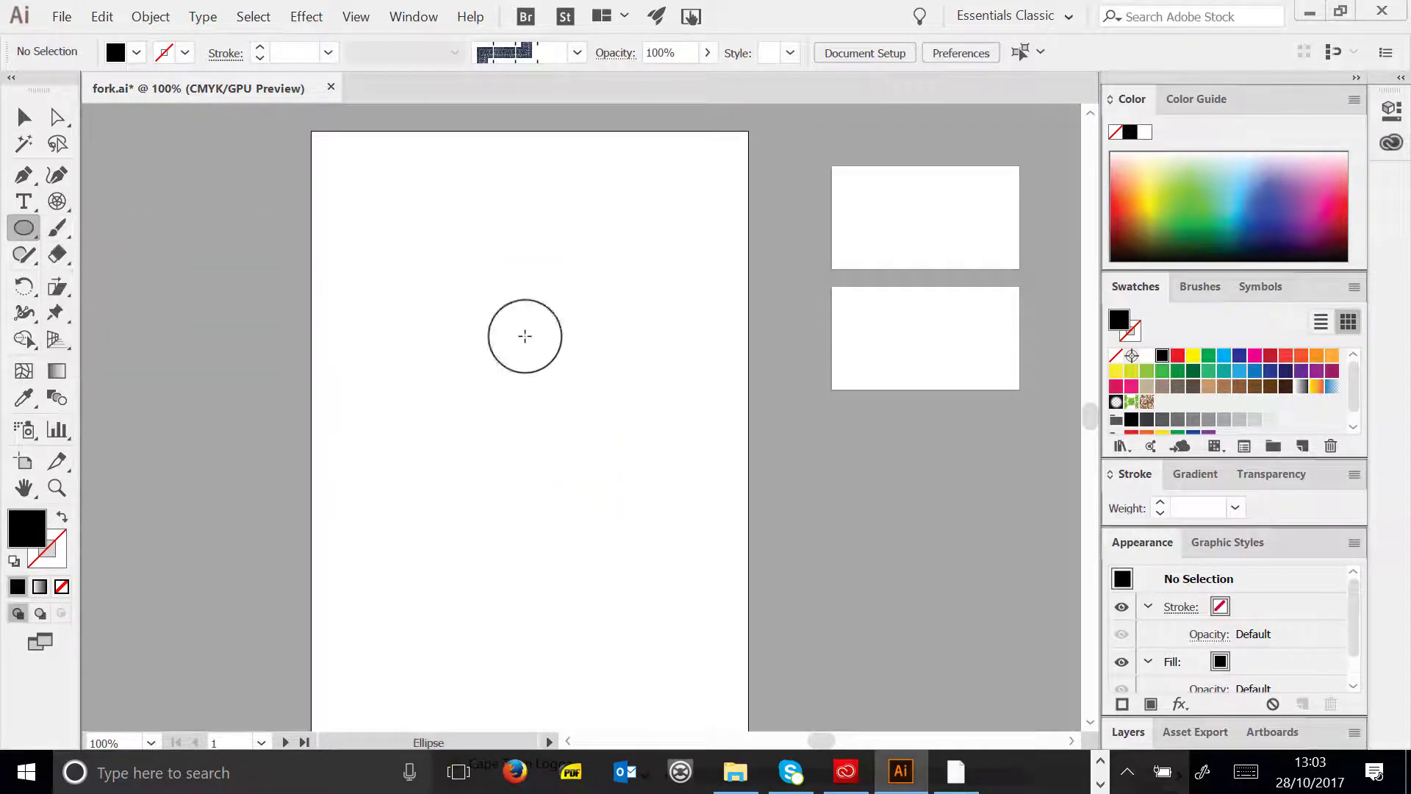
left_click_drag(423, 358, 633, 567)
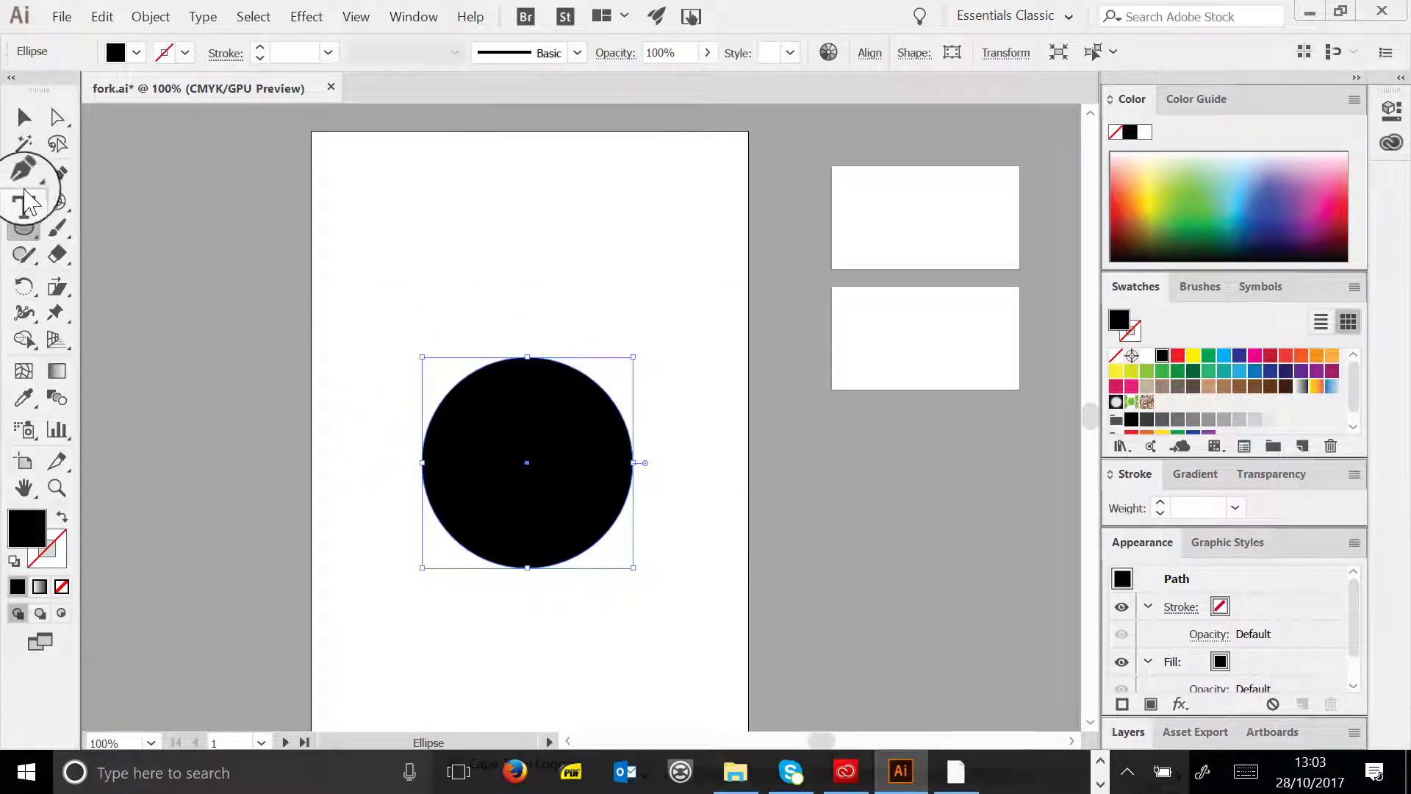
- Add the text "Hello" along the circle's outline with Type on a Path and color it red
left_click_drag(23, 200, 118, 255)
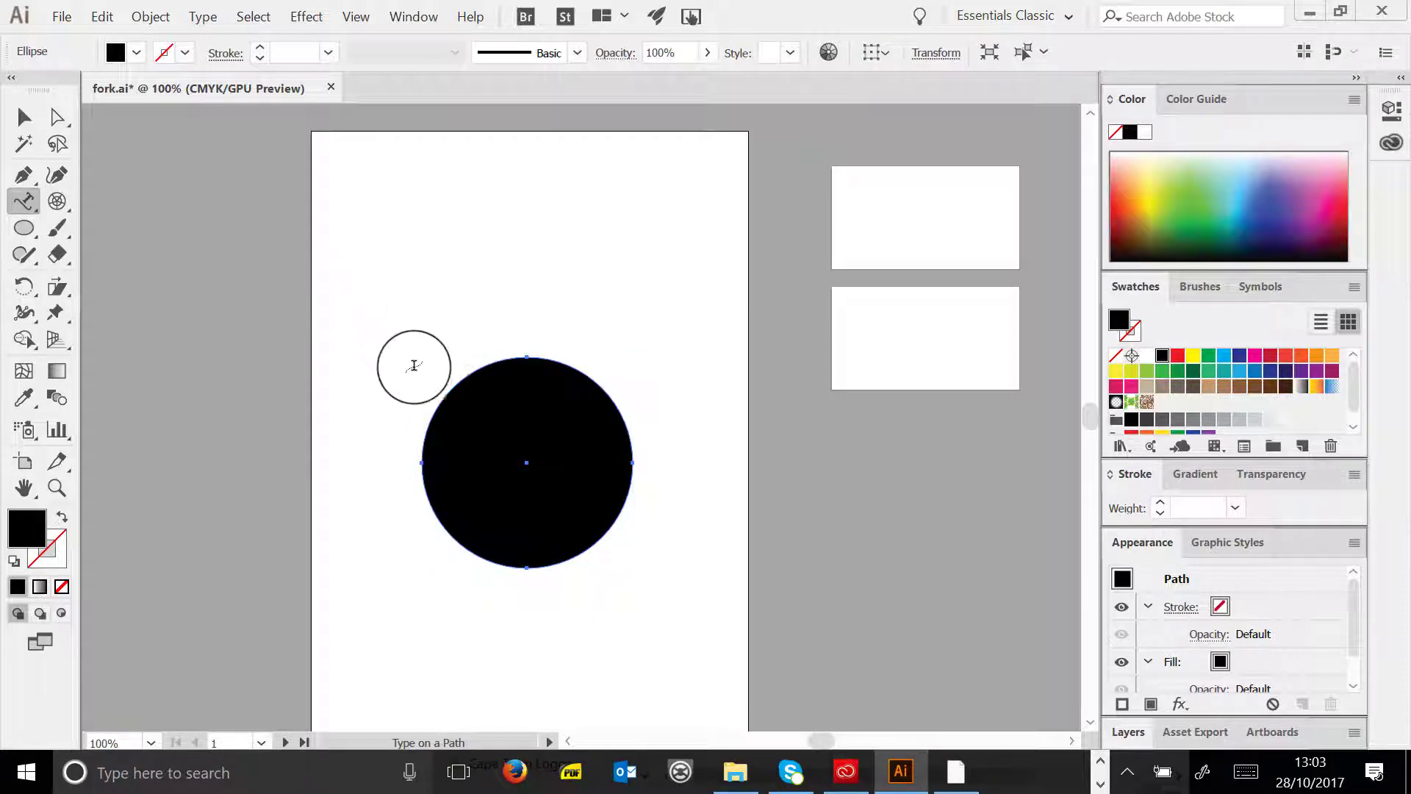
left_click(442, 398)
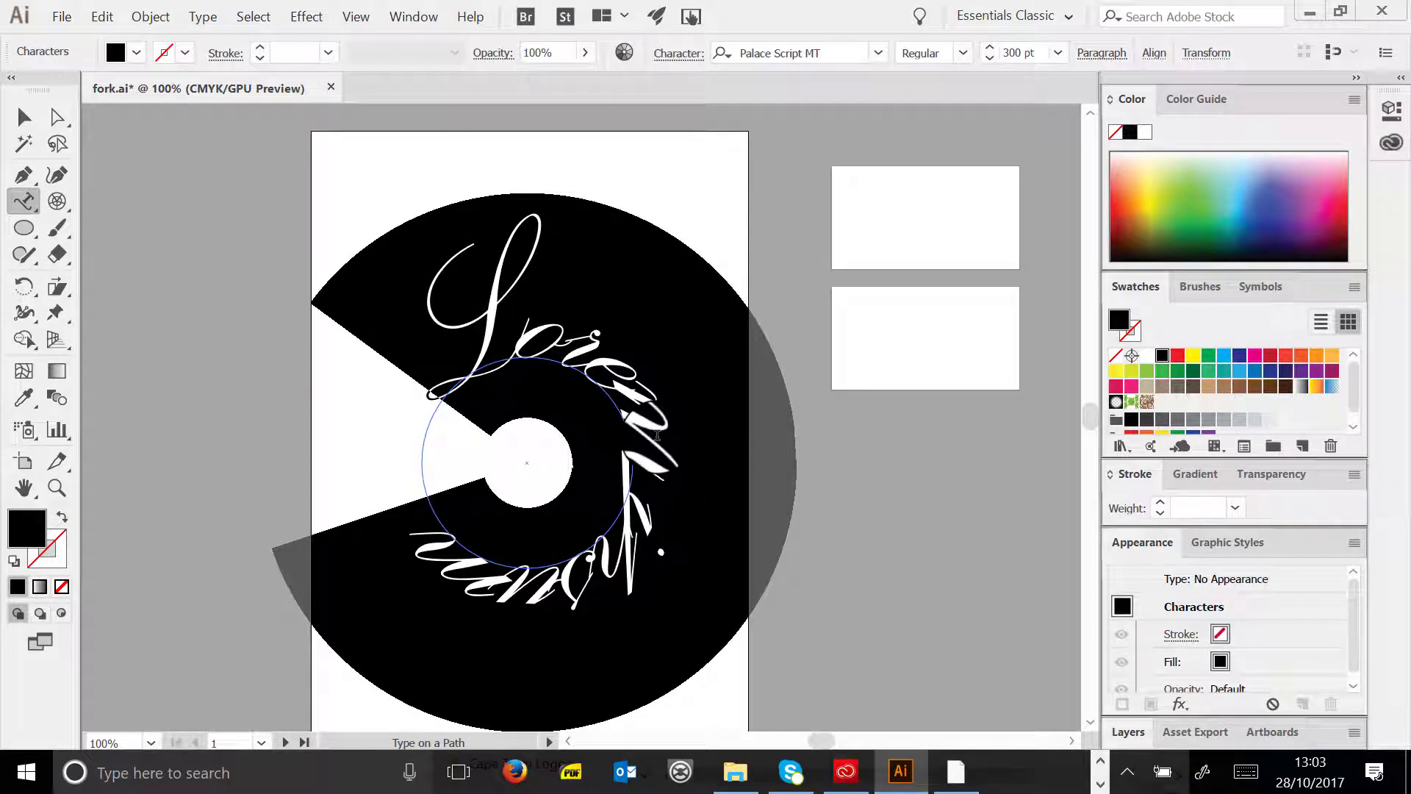
type("Hello")
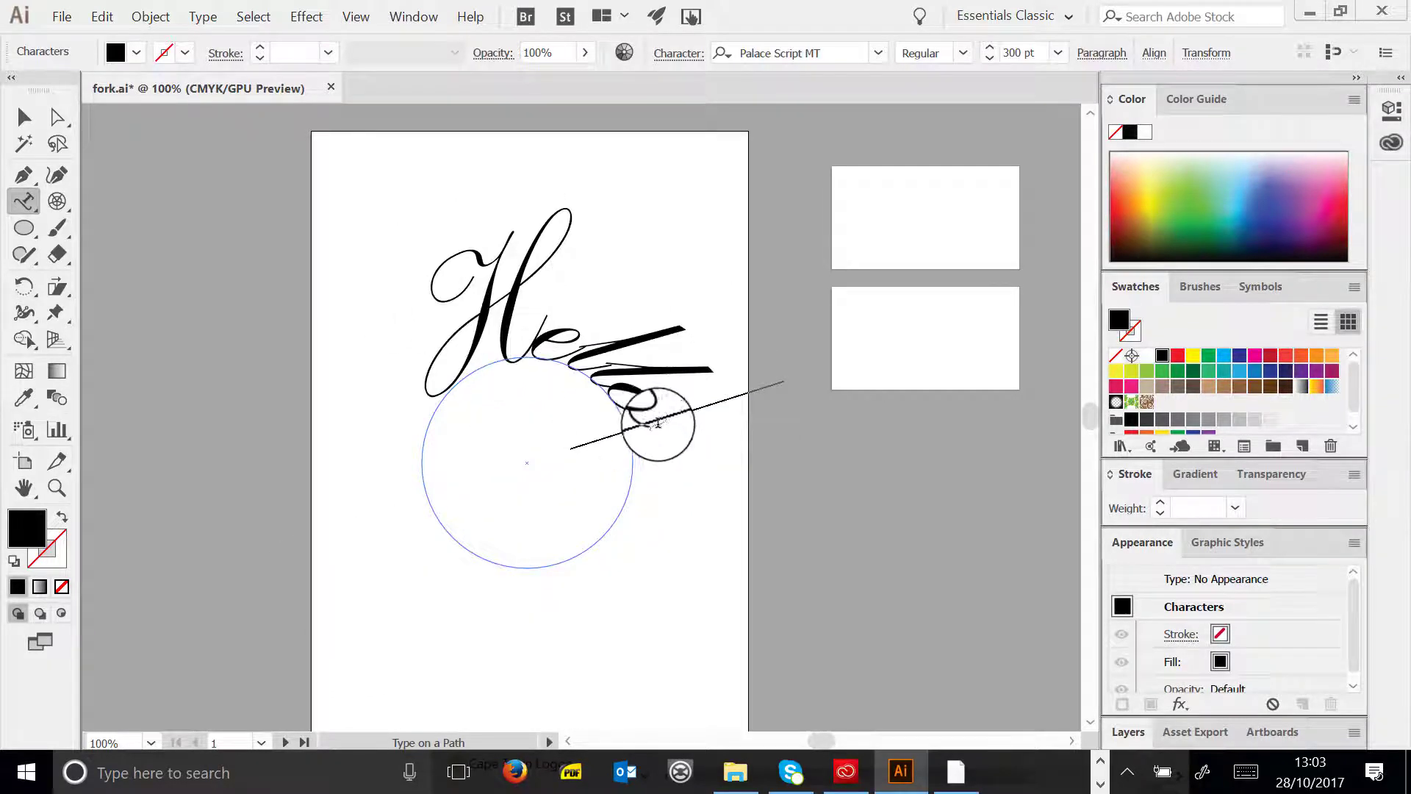
left_click_drag(651, 425, 347, 291)
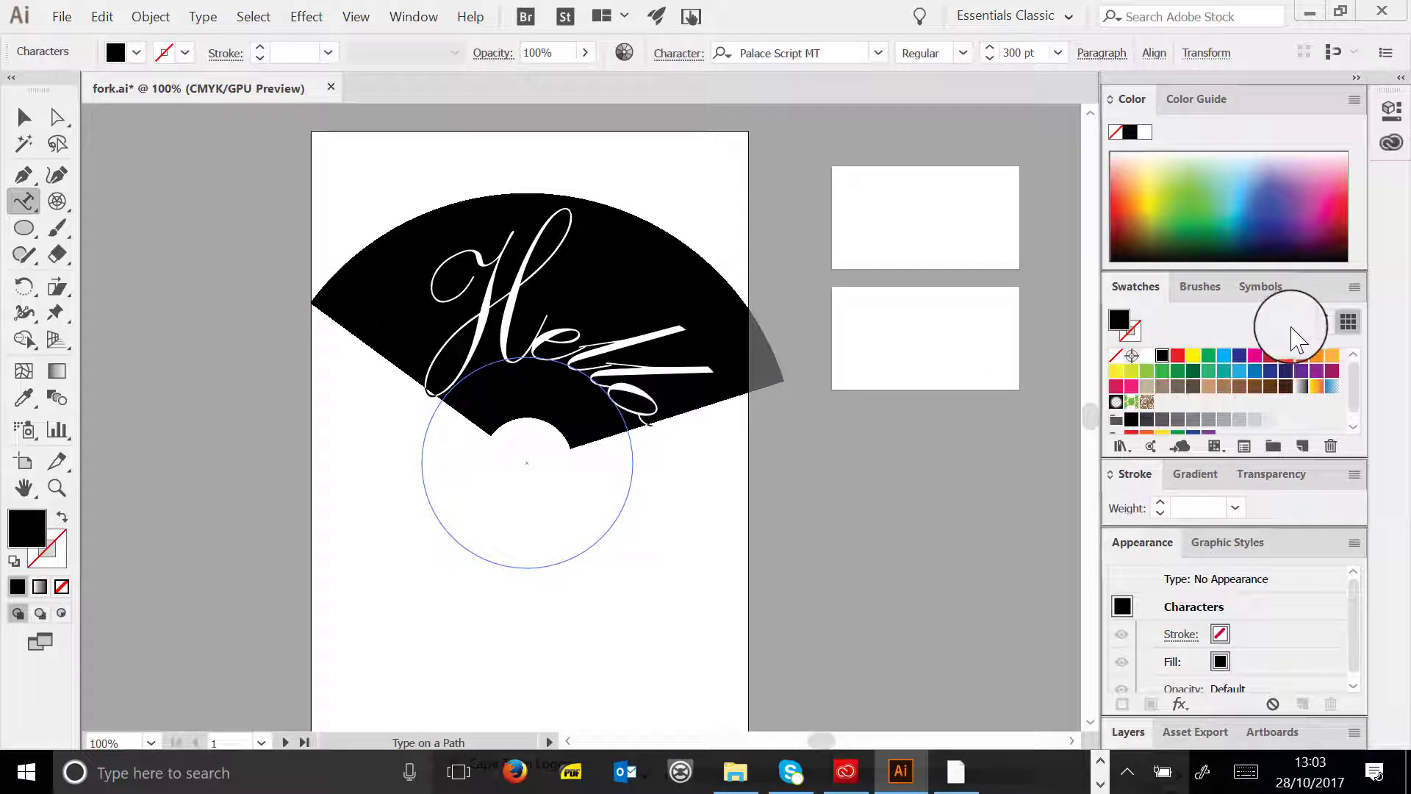
left_click(1270, 355)
- Delete the circular "Hello" text and add "Hello" as straight text with the Type tool near the artboard's upper part
left_click(24, 118)
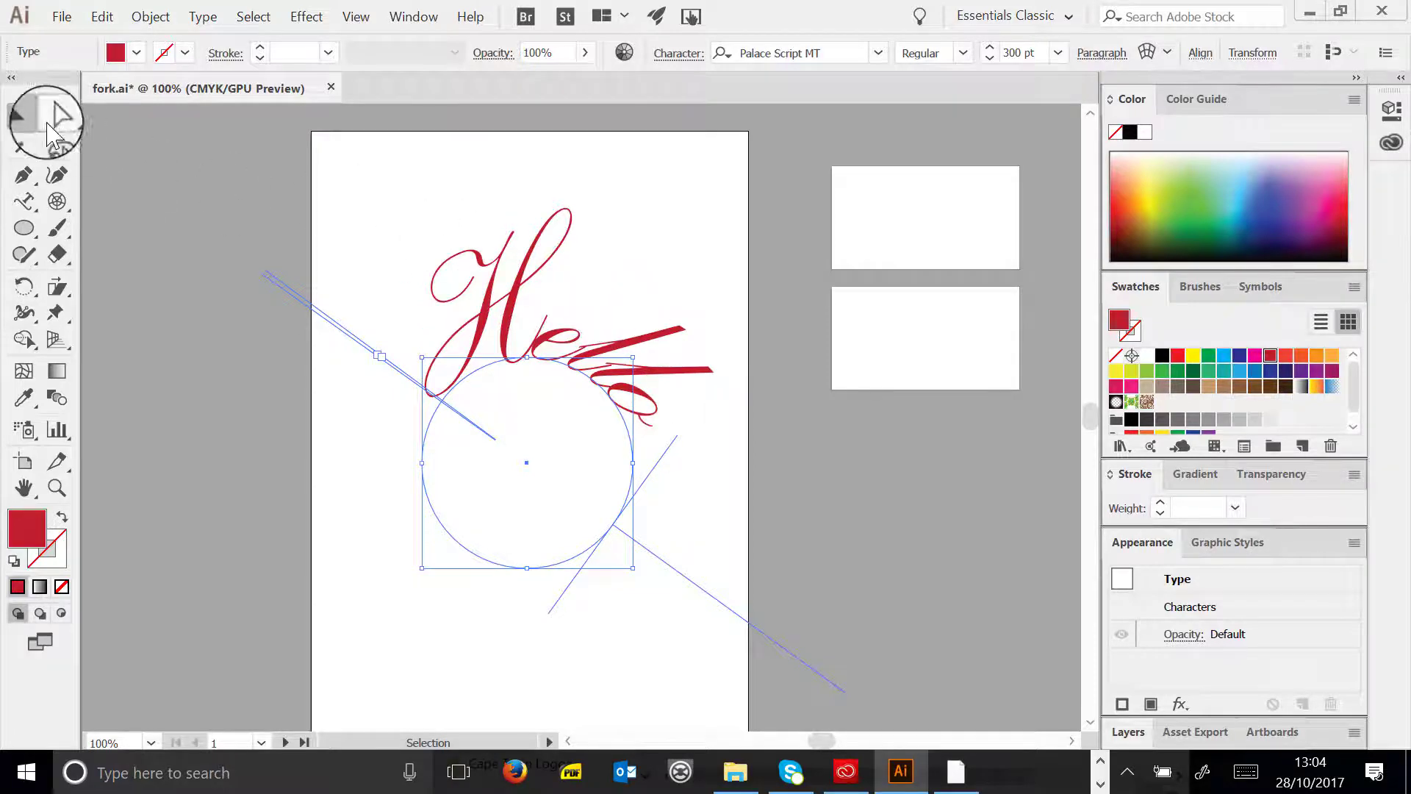
key("Delete")
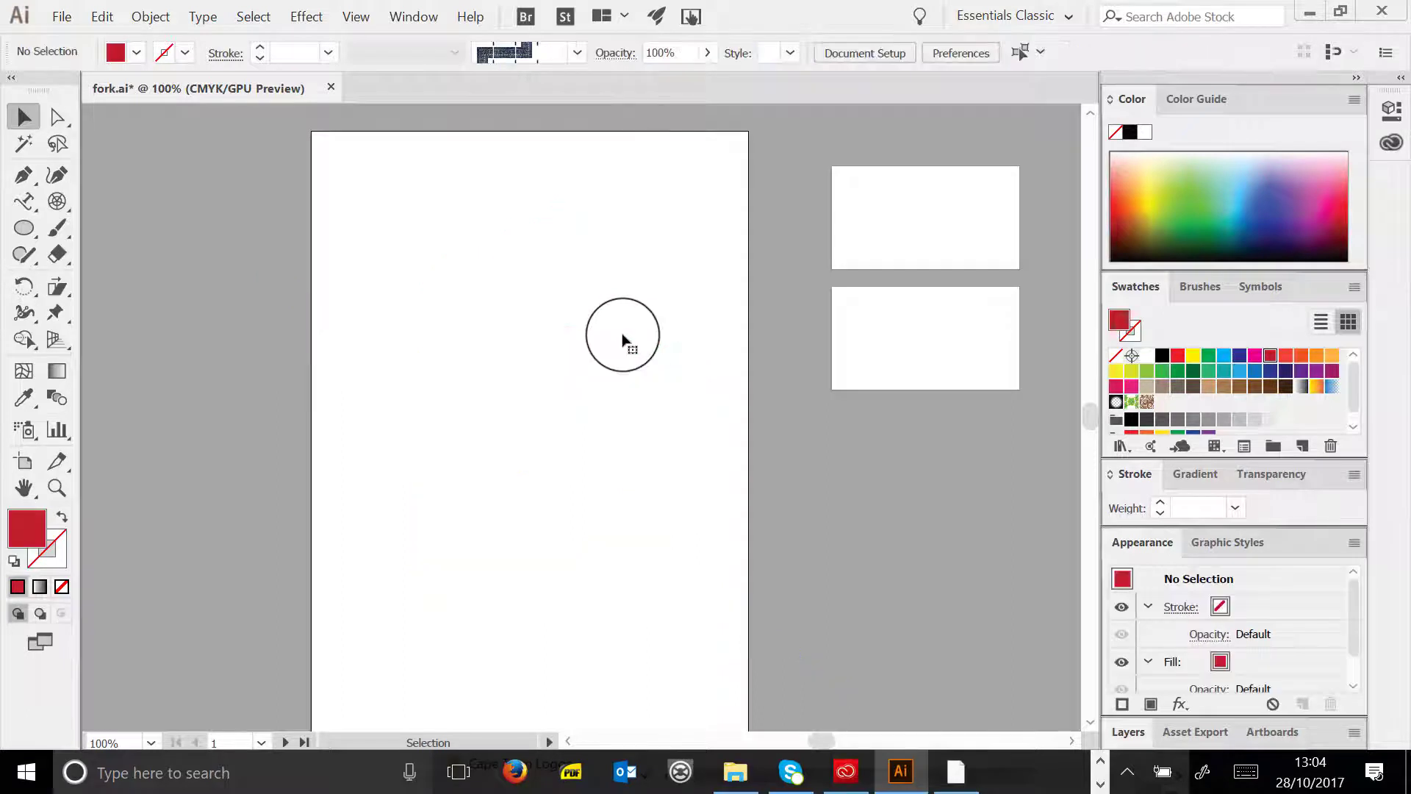
left_click(24, 199)
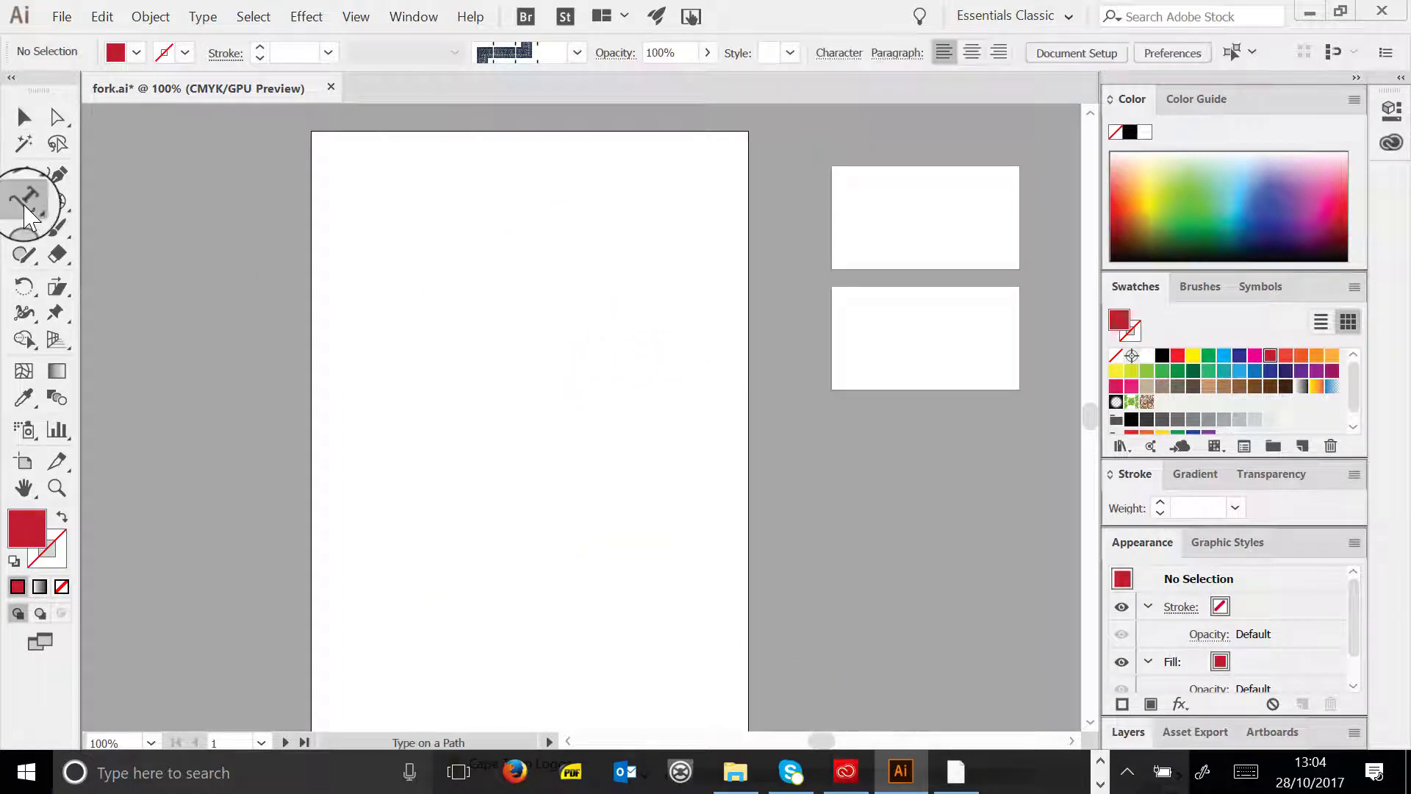
left_click(24, 204)
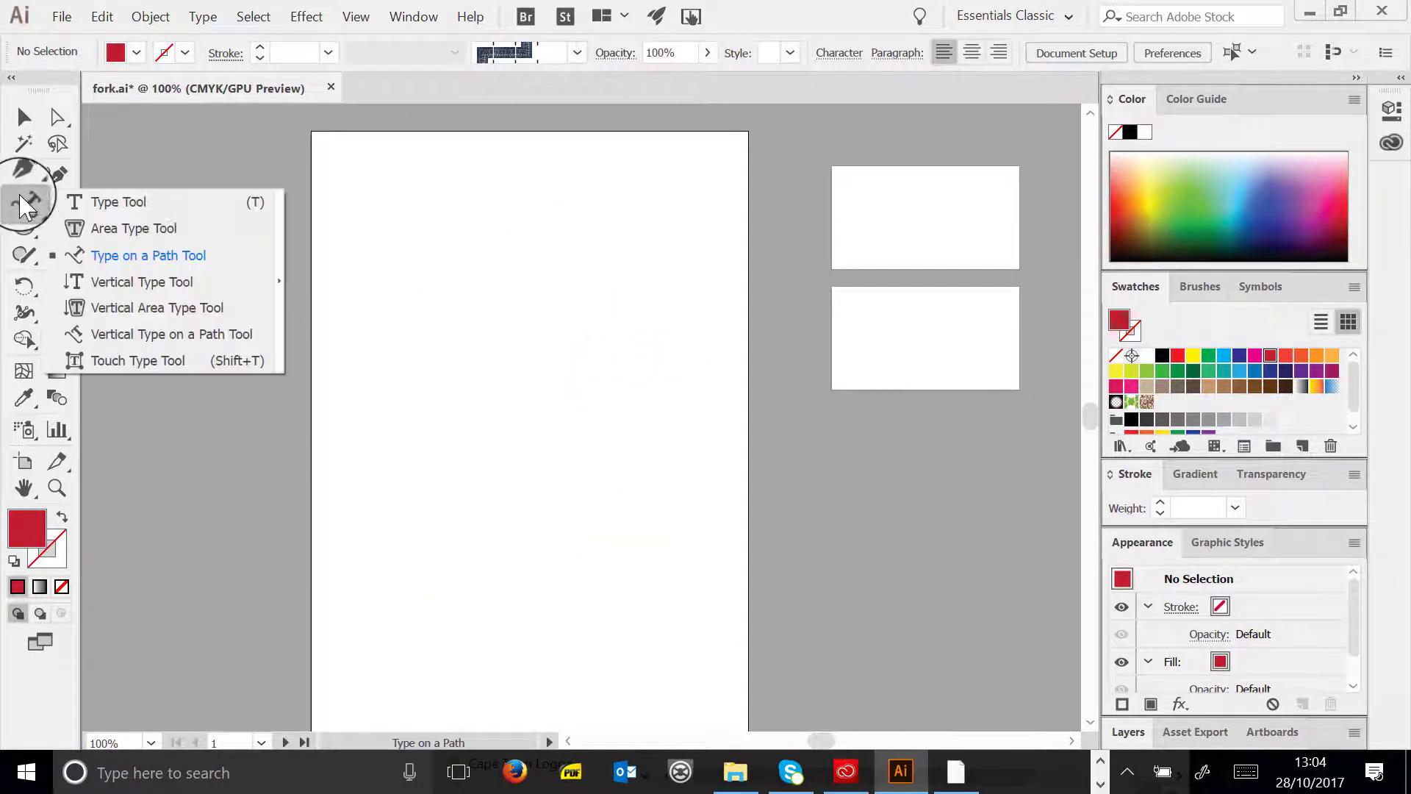
left_click(118, 202)
left_click(417, 319)
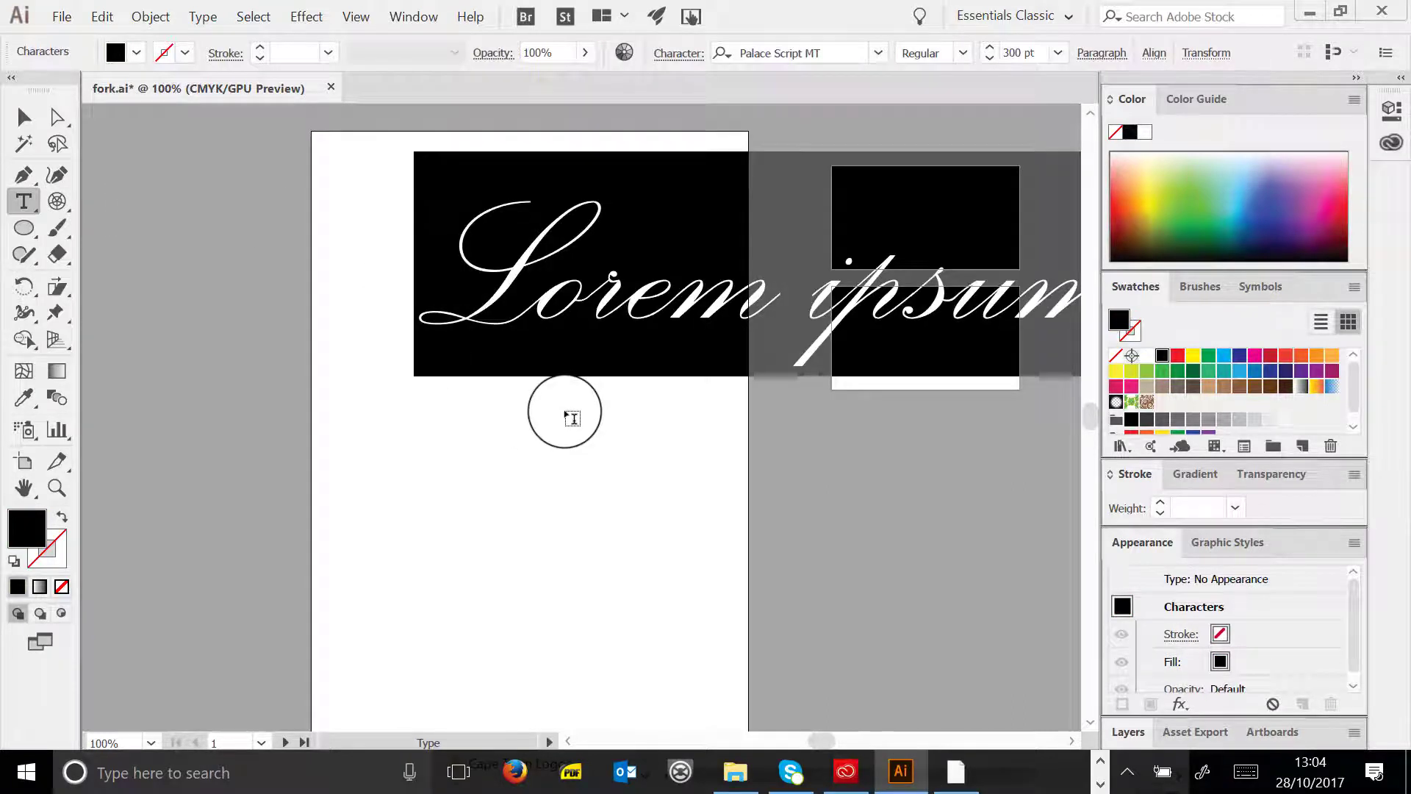
type("Hello")
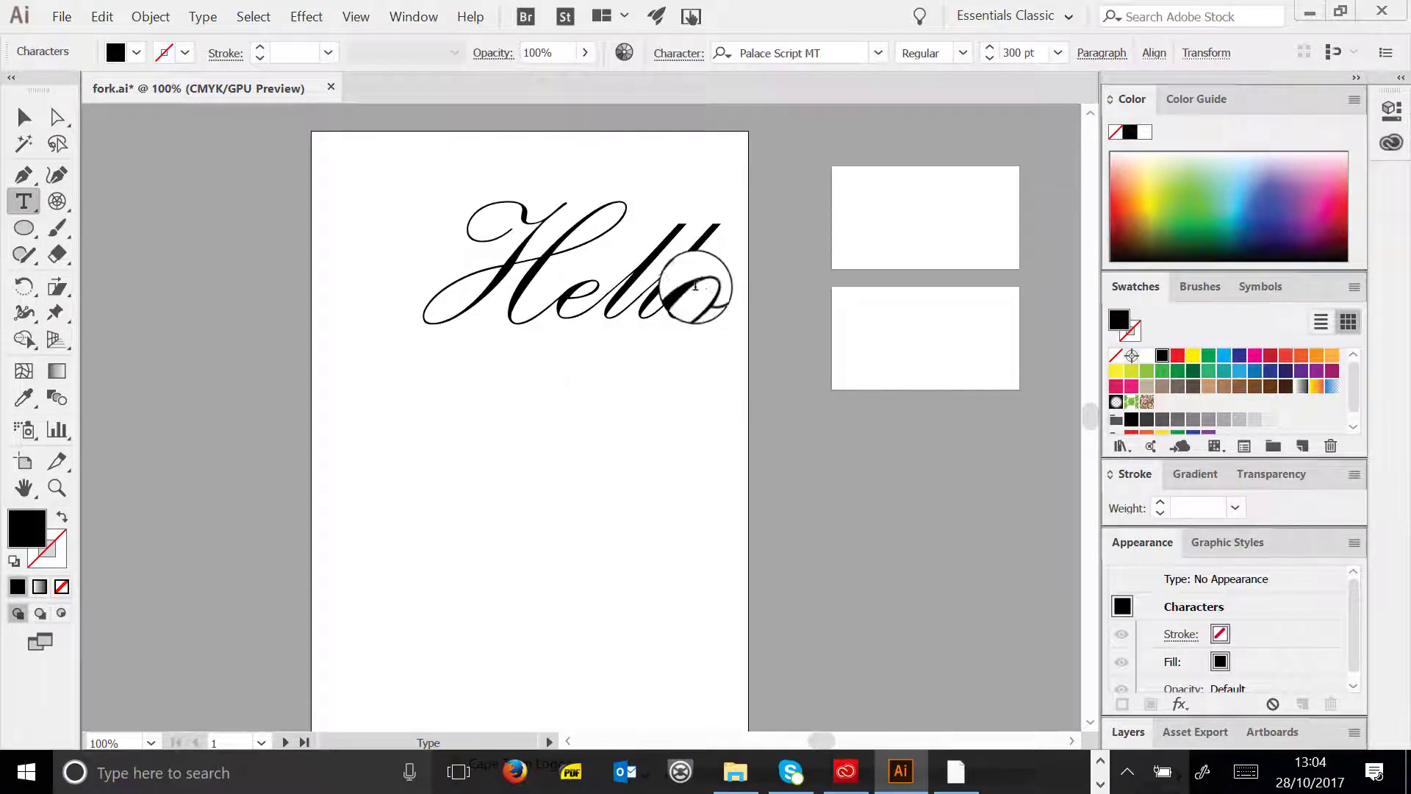
- Set the font of the whole "Hello" text to Impact
left_click_drag(724, 303, 410, 278)
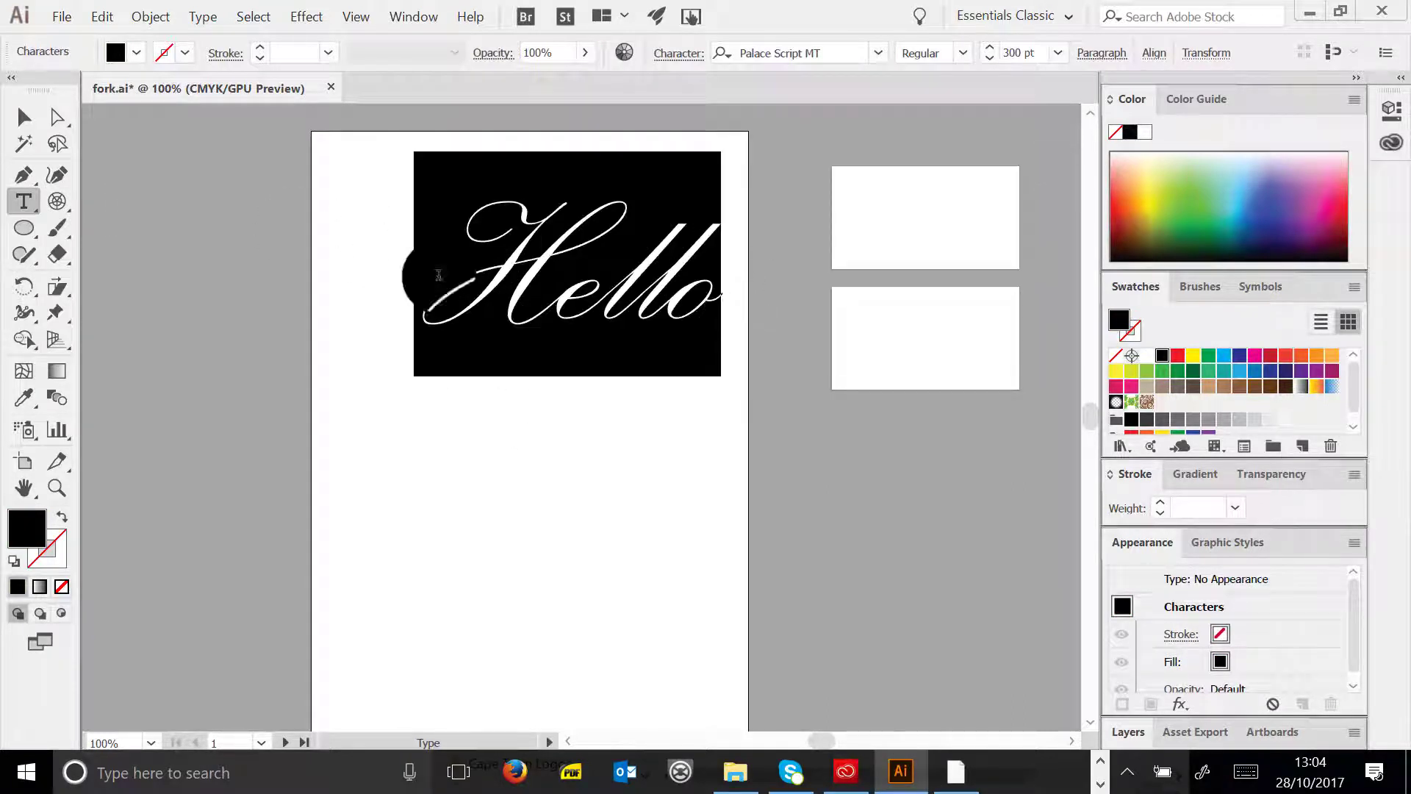
left_click(879, 53)
type("Im")
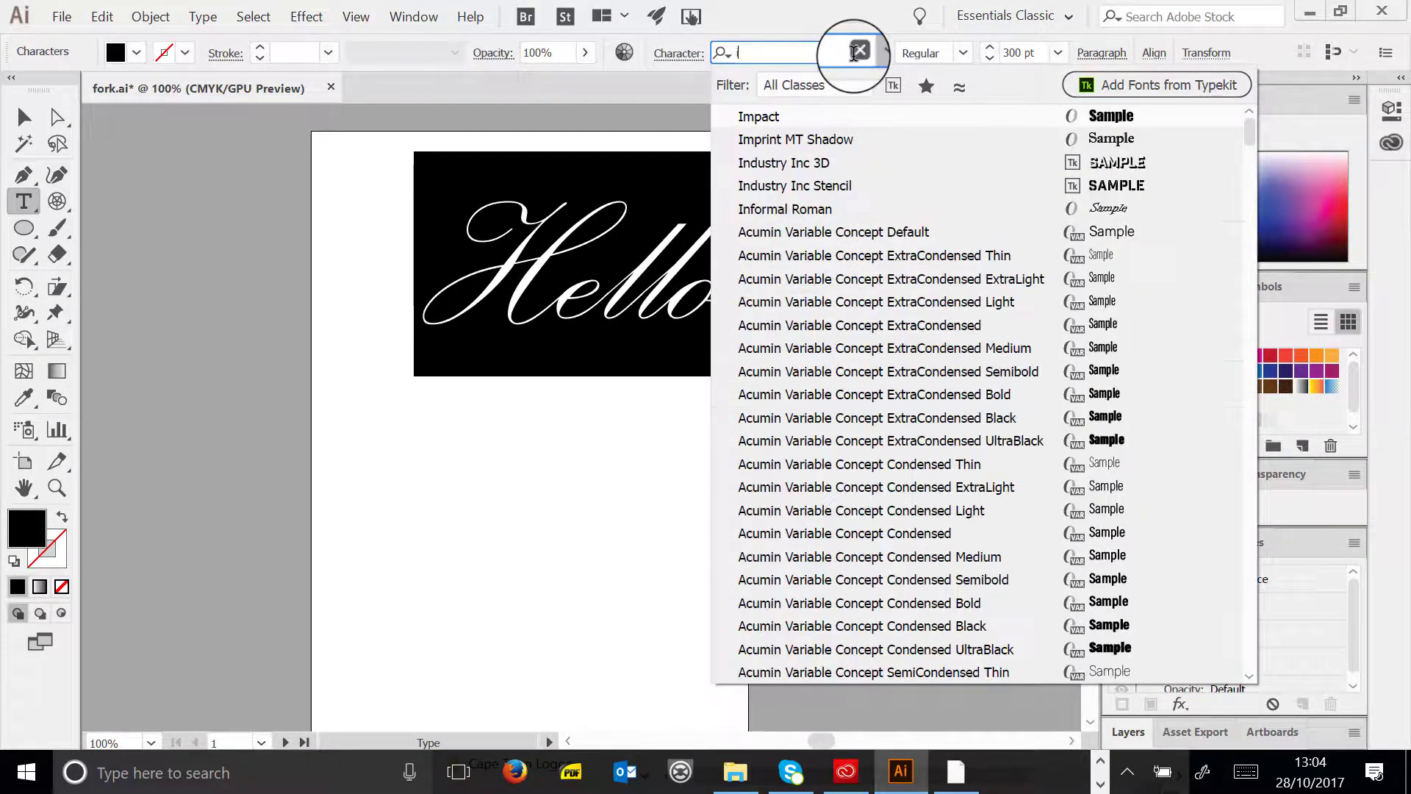
key("Return")
- Move the "Hello" text onto the artboard and scale it down to about 206.5 pt so it fits the width
left_click(24, 117)
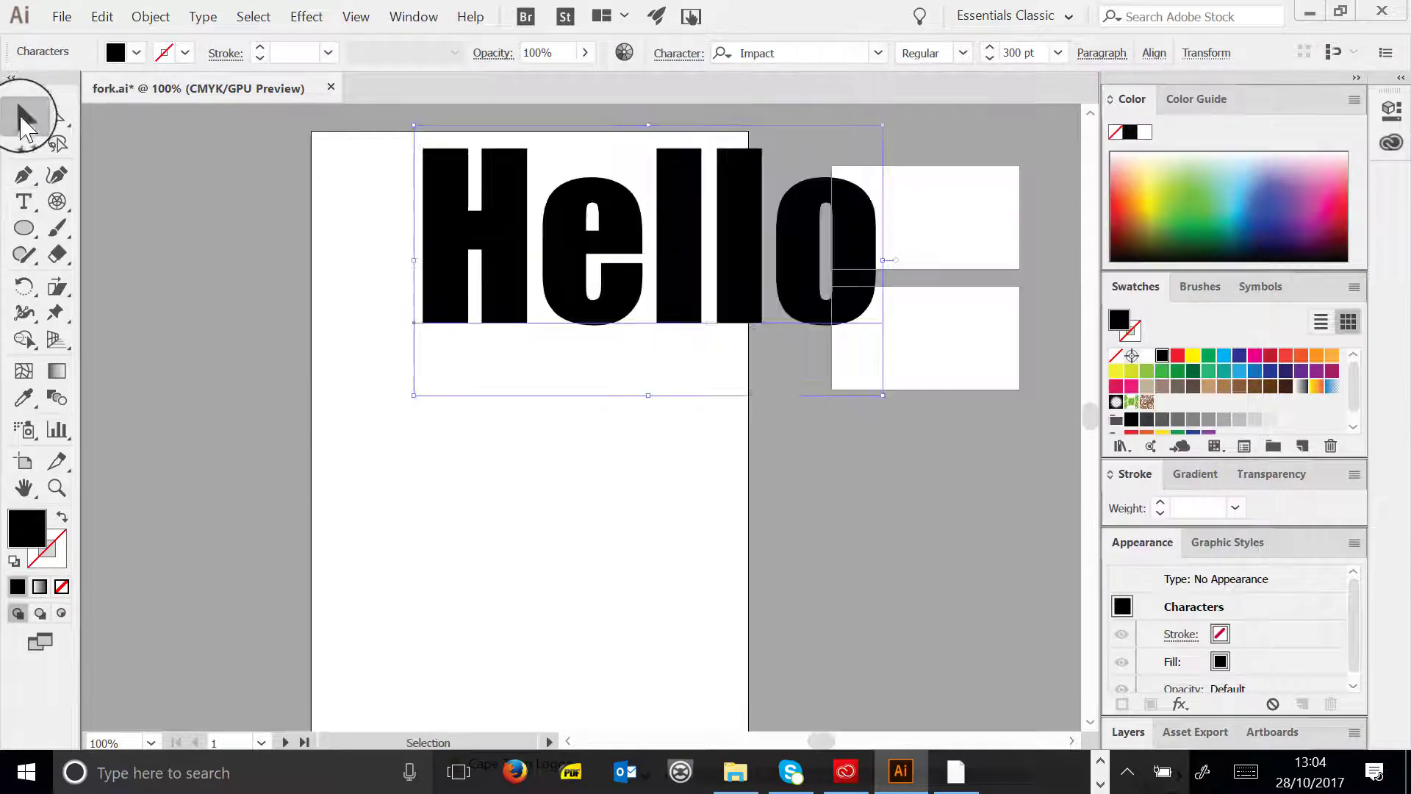
left_click_drag(706, 316, 559, 430)
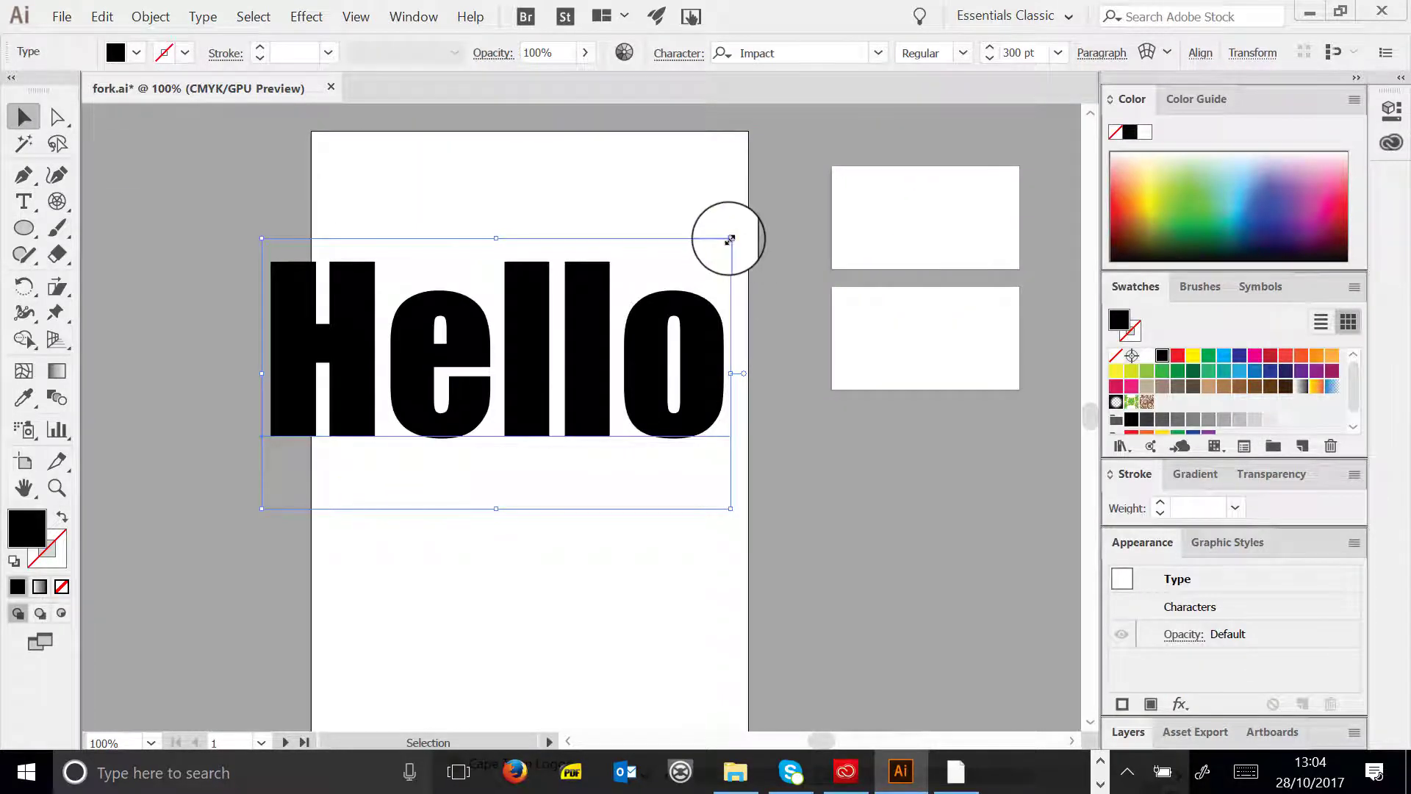
left_click_drag(730, 239, 670, 261)
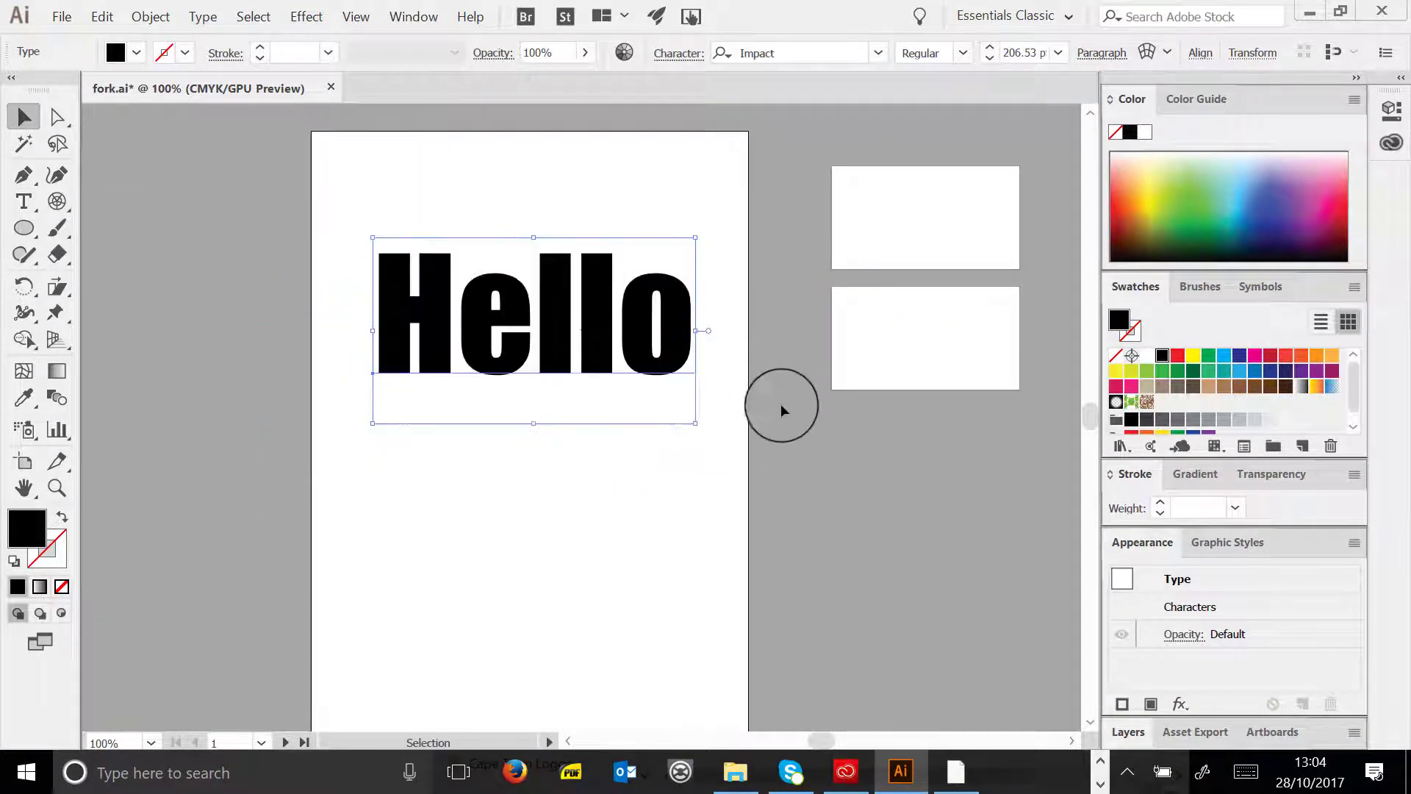
left_click_drag(609, 302, 585, 307)
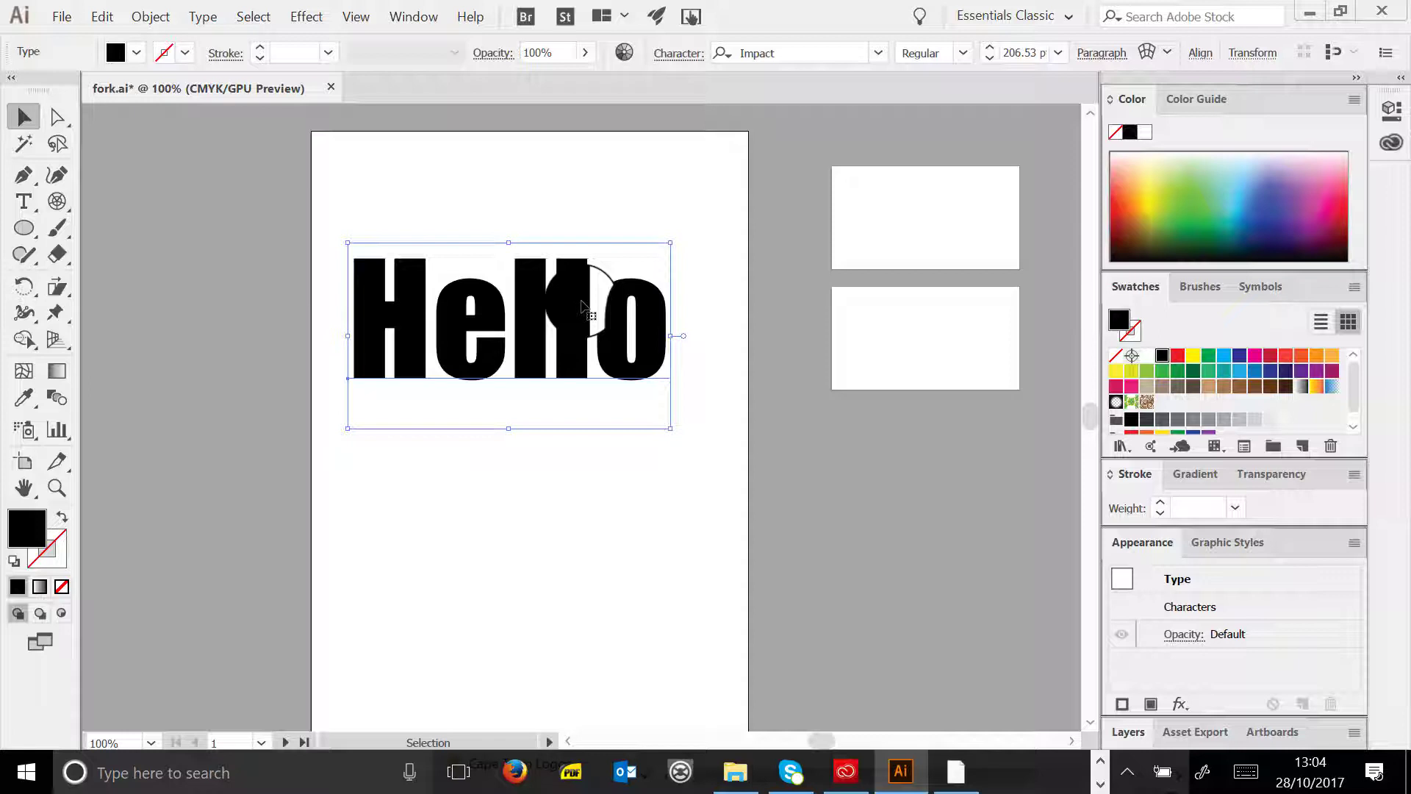
- Convert the "Hello" text to outlines and show its anchor points with the Direct Selection tool
left_click(202, 16)
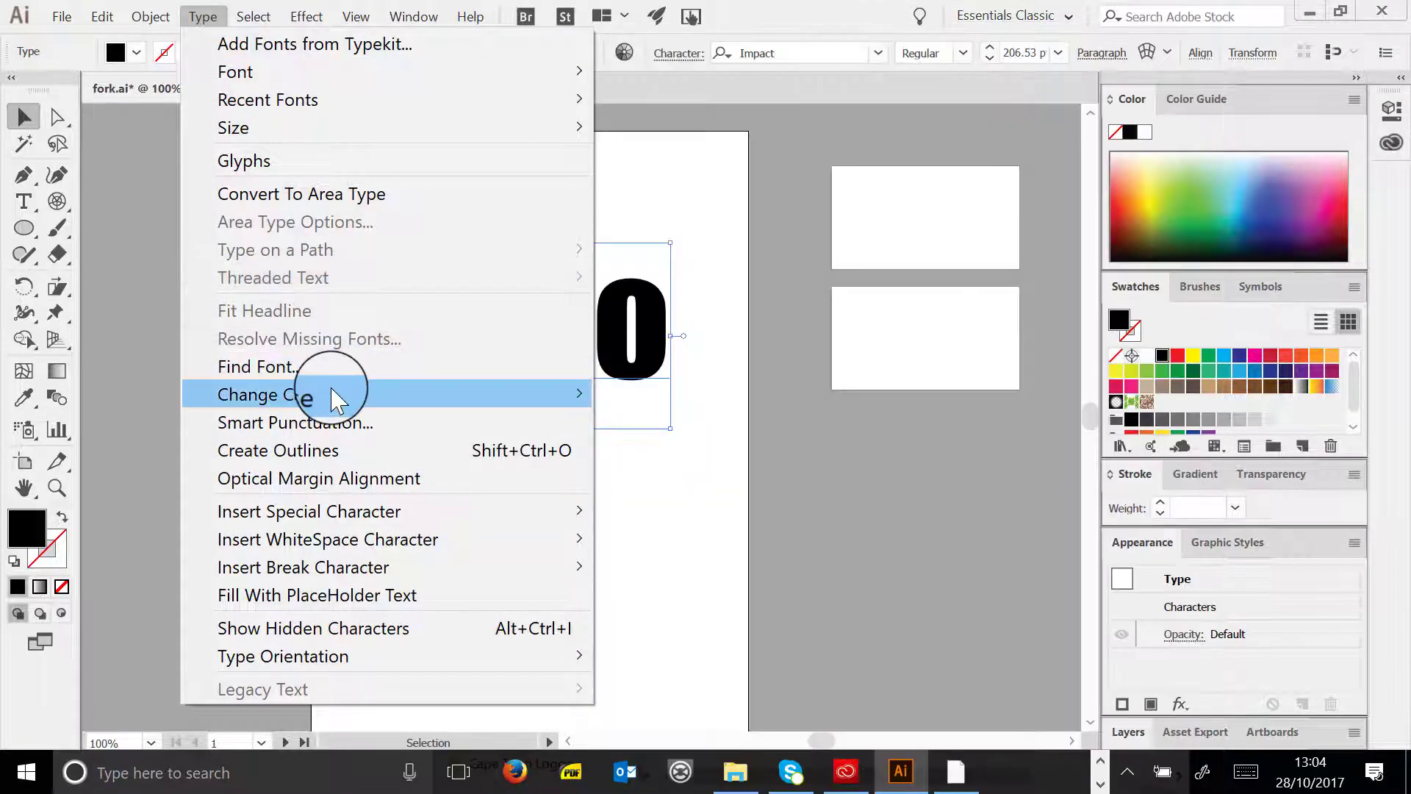
left_click(324, 448)
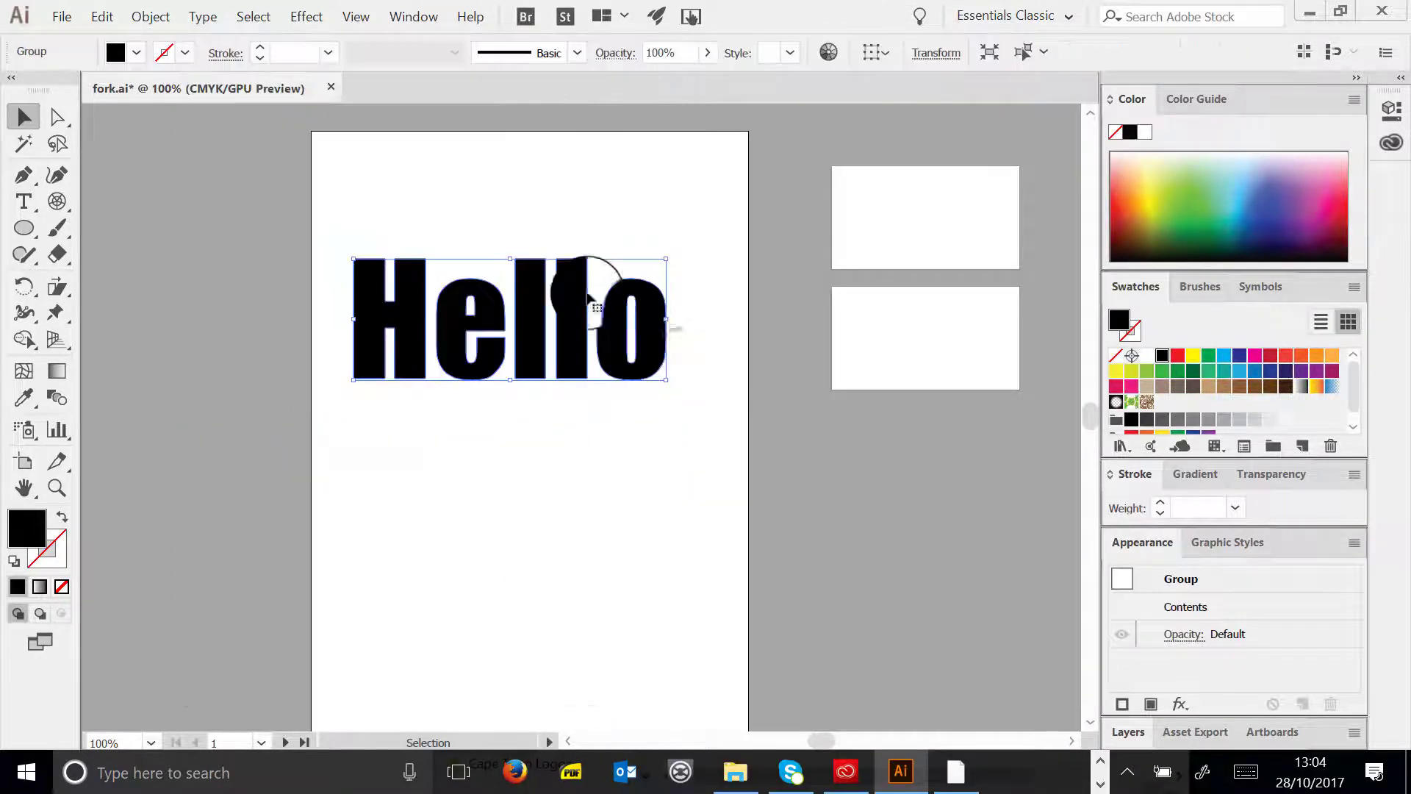
left_click(56, 116)
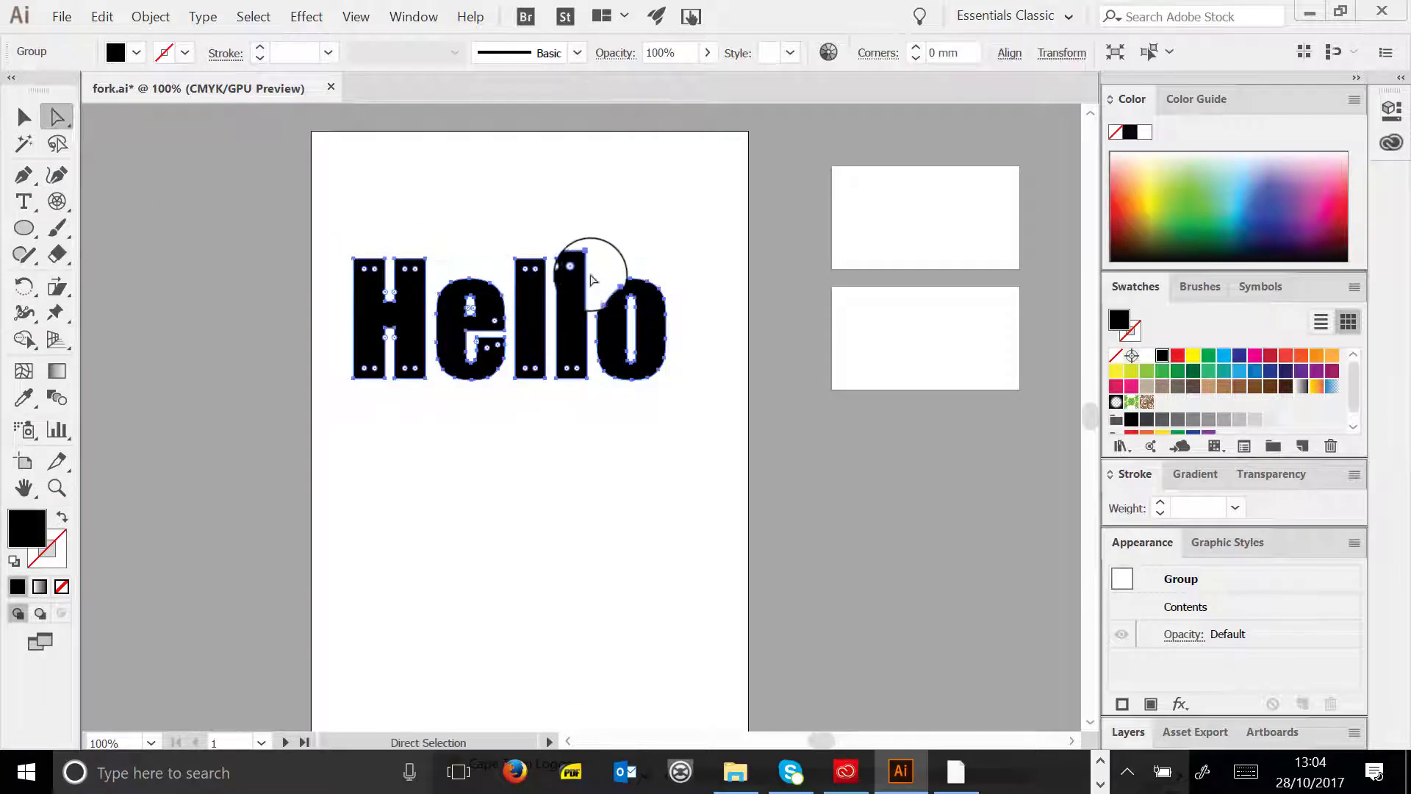
- Reshape the outlined letters by stretching the second "l" into an upward point and longer base, and pulling the first "l"'s lower-left corner downward
left_click(587, 259)
left_click_drag(587, 259, 586, 197)
left_click_drag(587, 378, 585, 432)
left_click(545, 373)
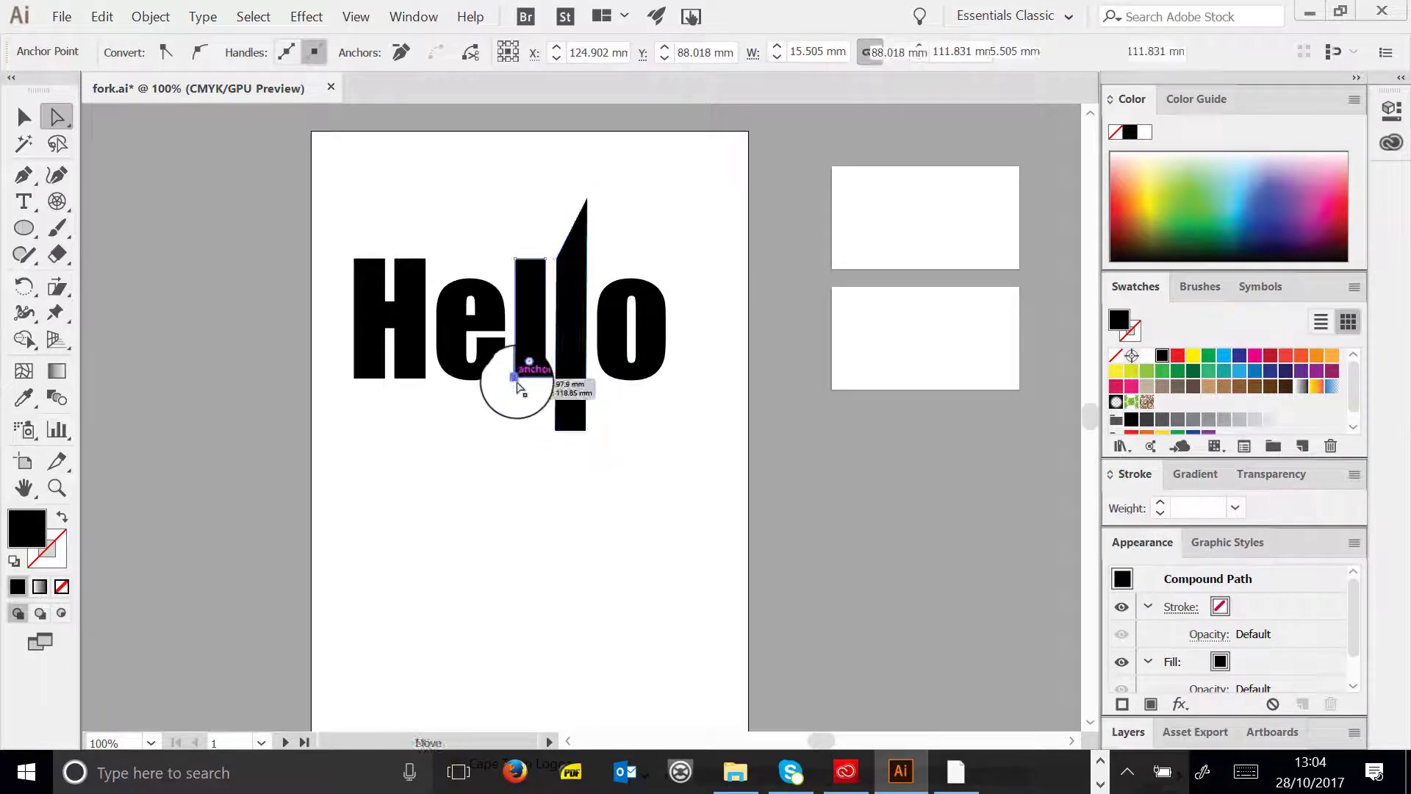
left_click_drag(500, 397, 505, 445)
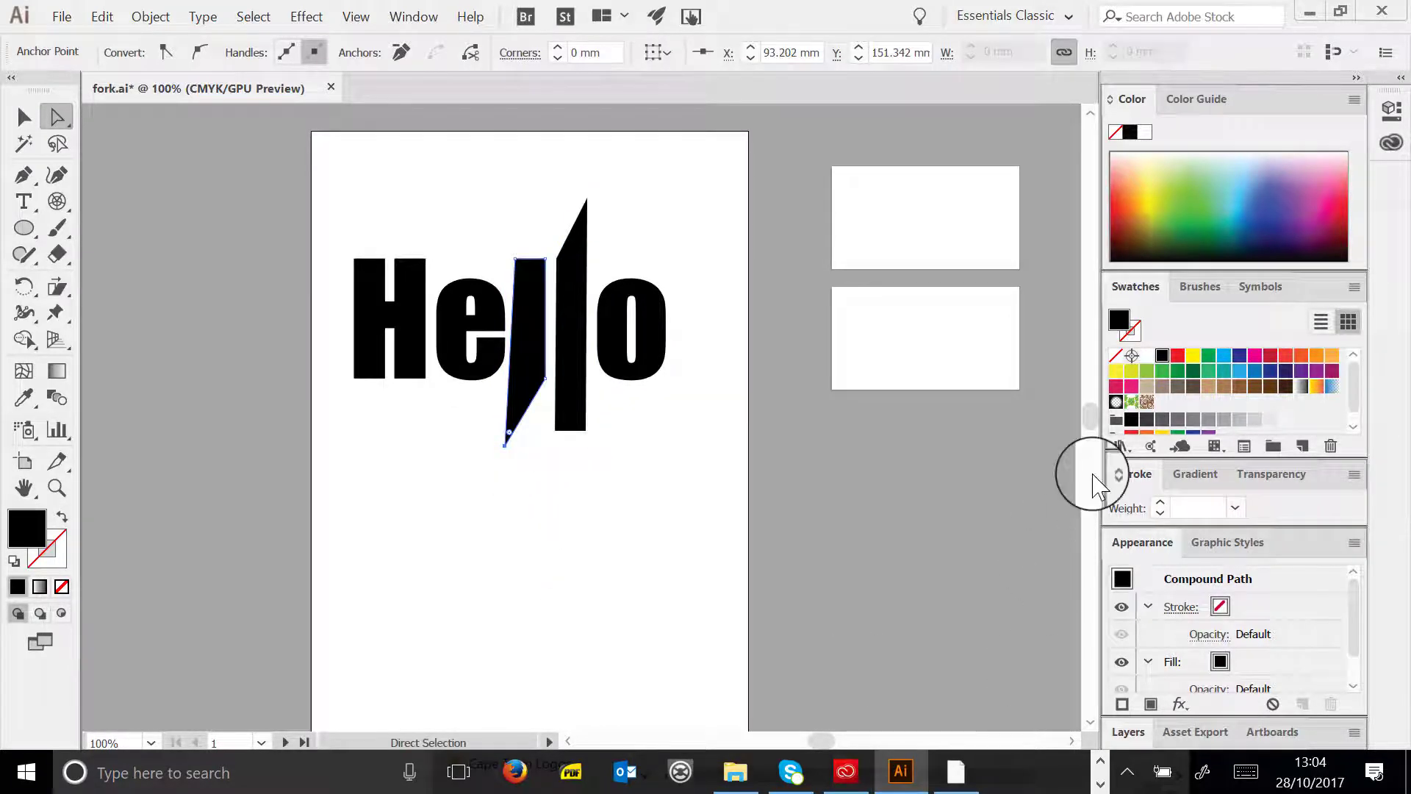
- Delete all of the reshaped "Hello" outlines from the artboard
left_click(24, 116)
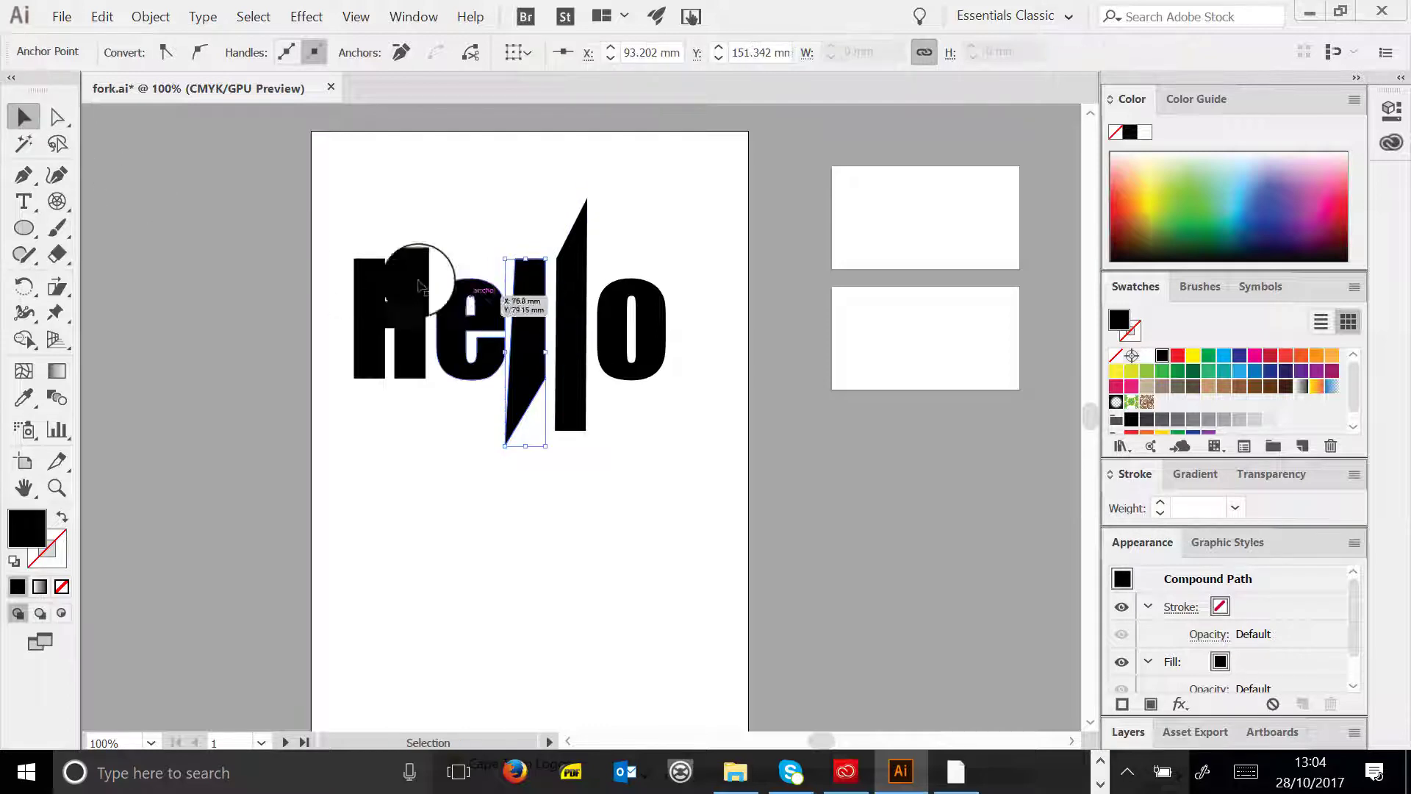
left_click(355, 206)
key("ctrl+a")
key("Delete")
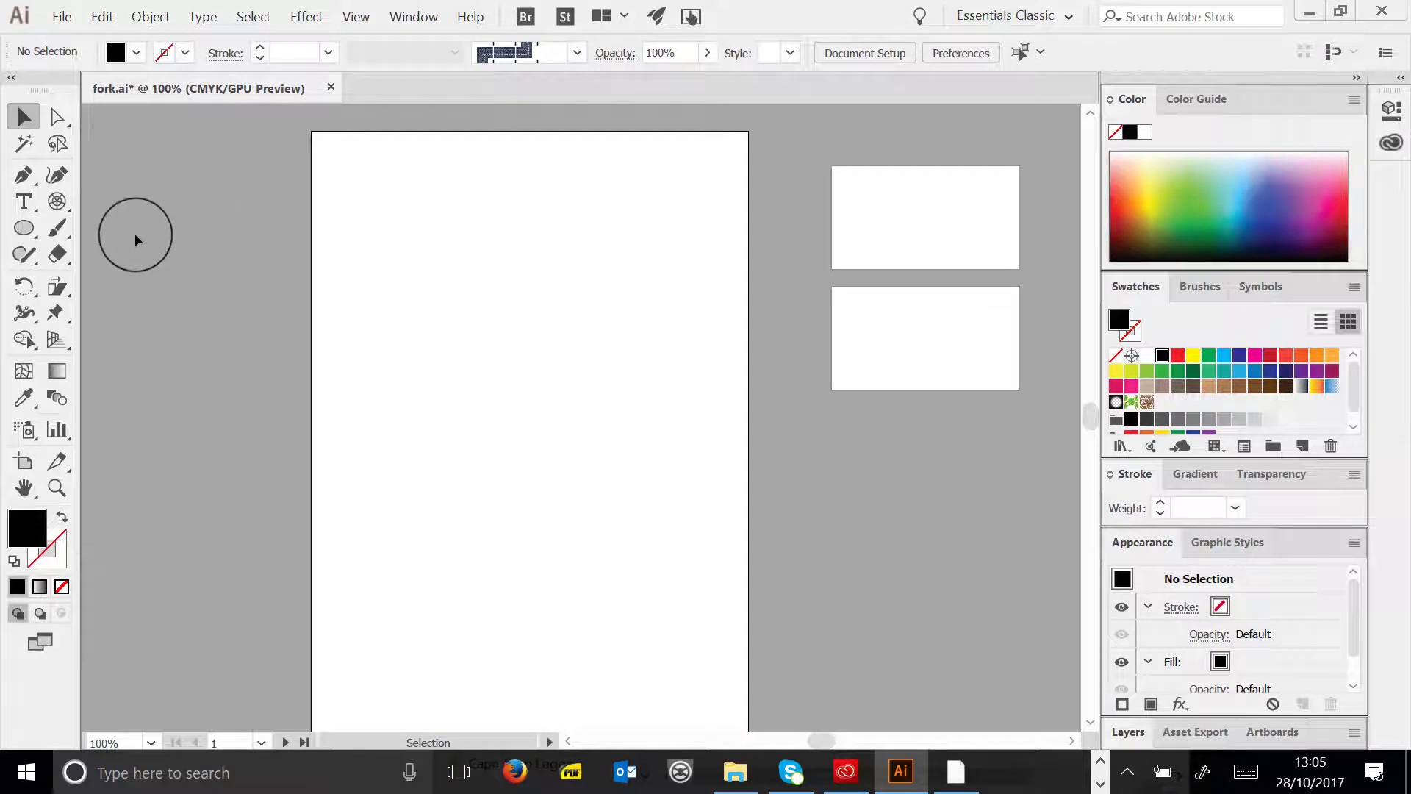
- Create a rectangular 14 pt text area in the artboard's upper part for a name line and the line "Number"
left_click(23, 201)
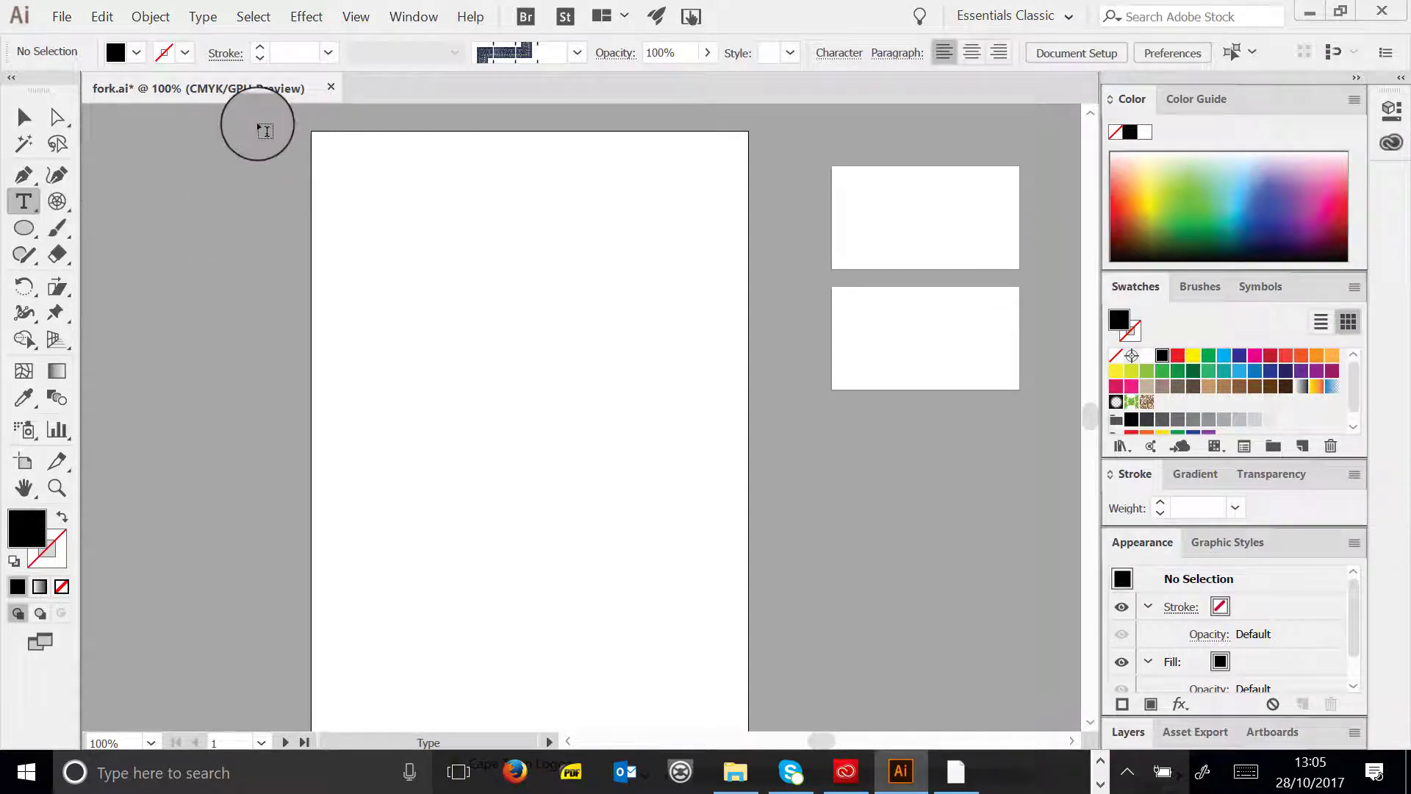
left_click_drag(381, 214, 612, 339)
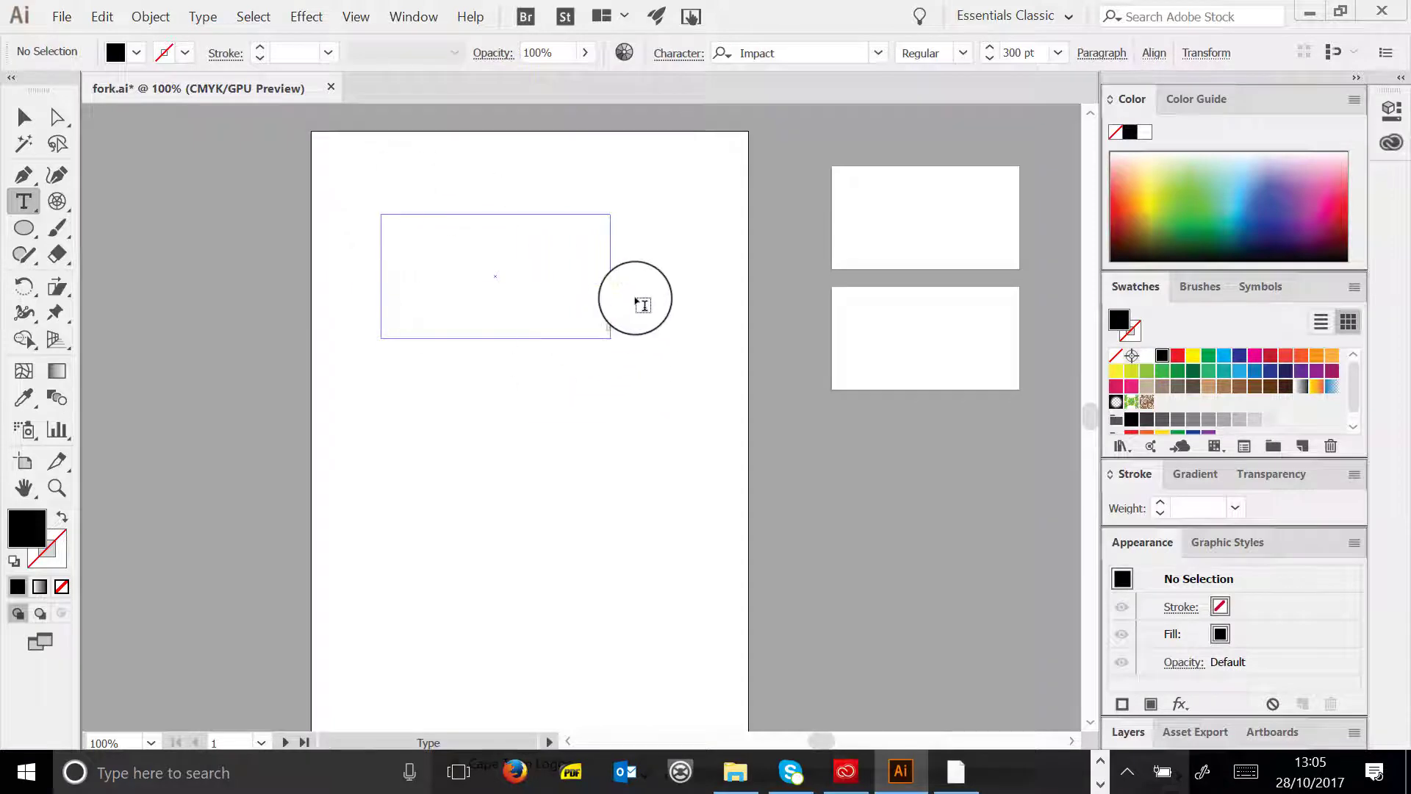
left_click(1057, 53)
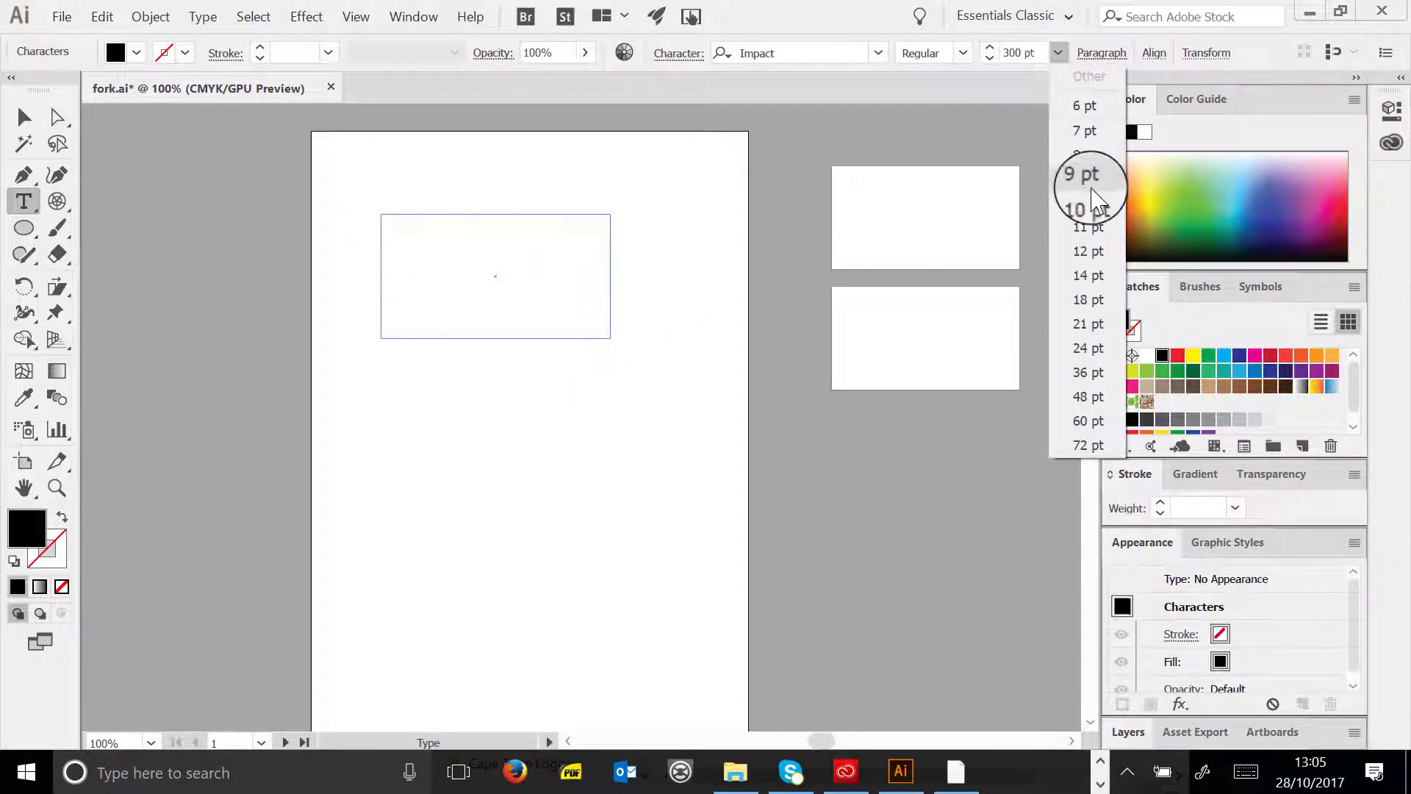
left_click(1088, 275)
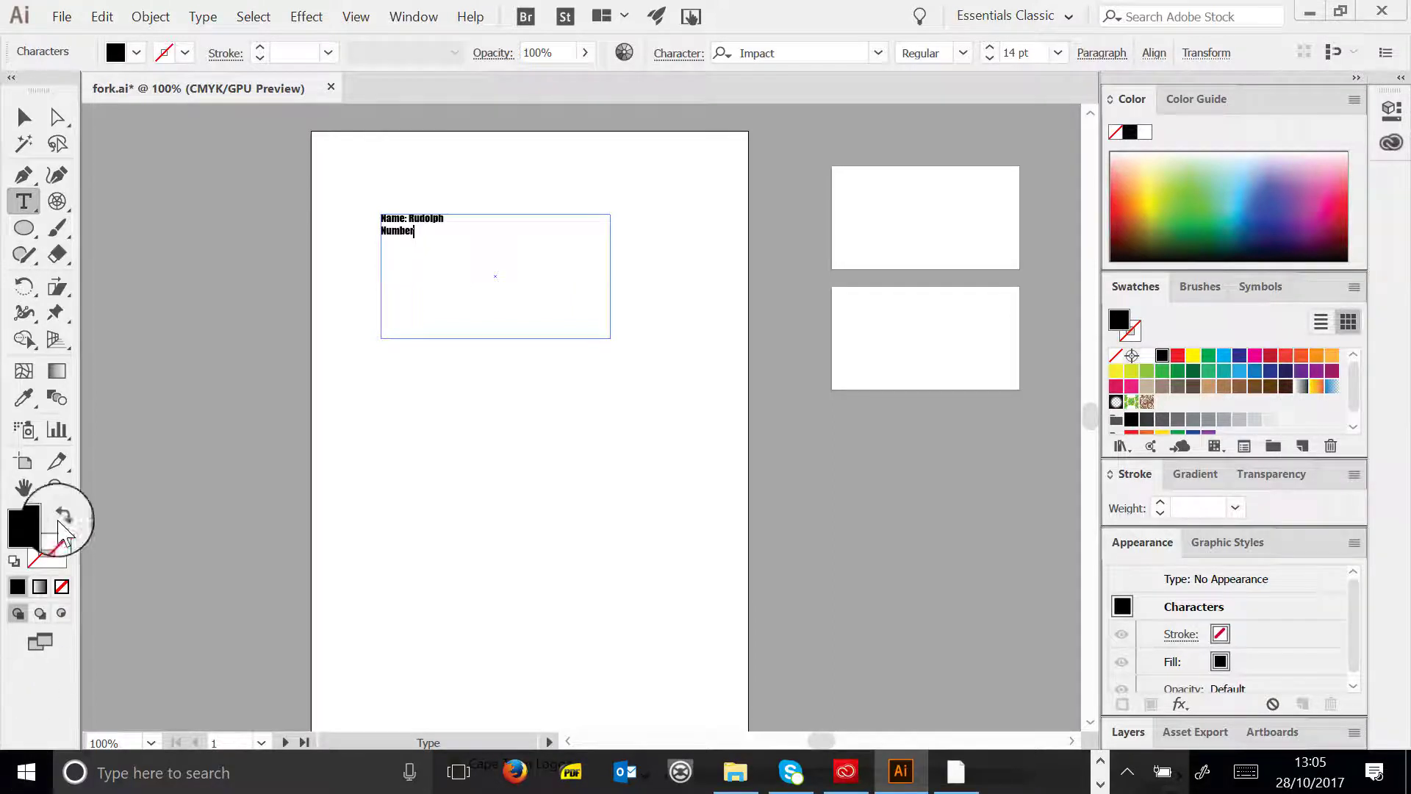
- Add "website address" as a third line below "Number" in the text area
left_click(56, 487)
left_click_drag(412, 243, 440, 255)
left_click(441, 255)
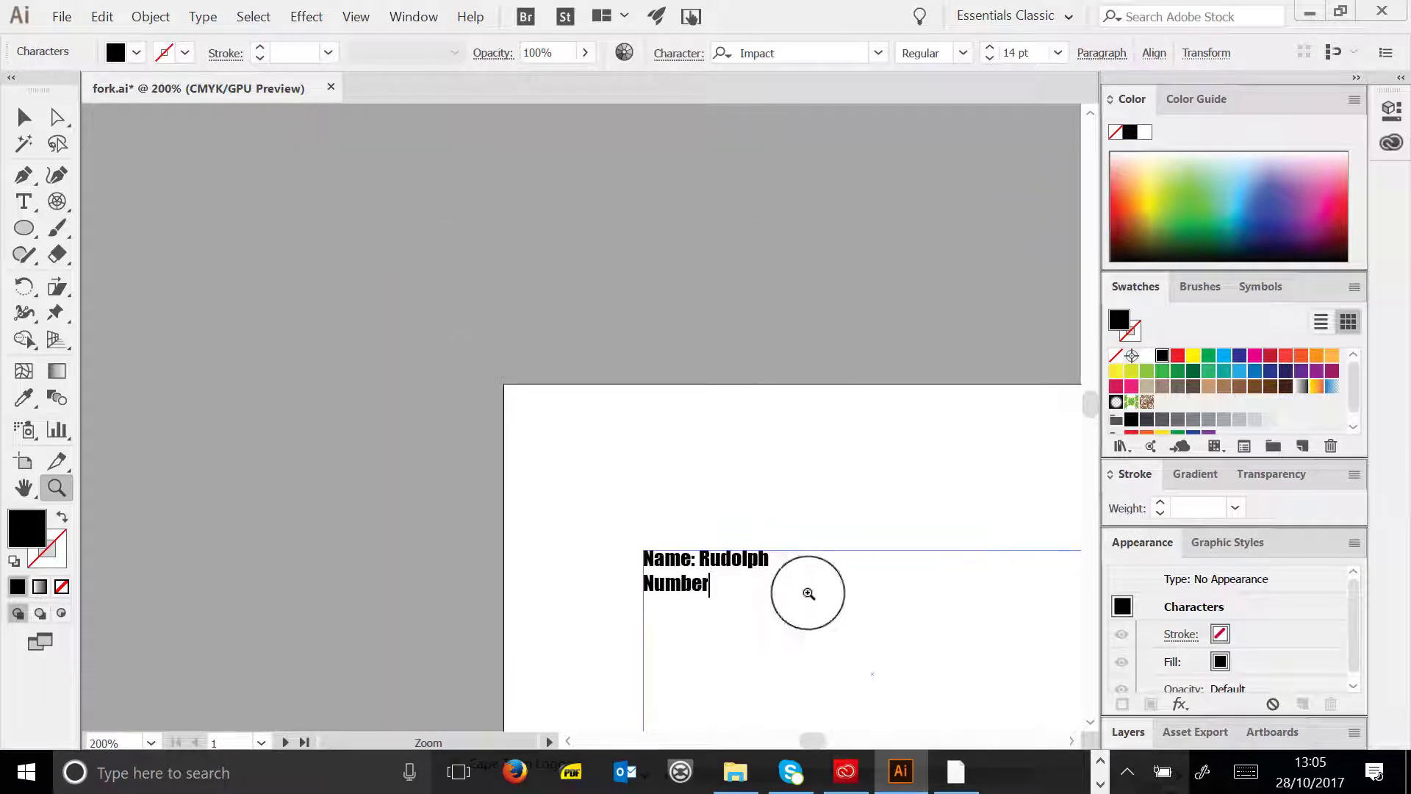
scroll(722, 394, "down", 3)
left_click(1008, 423)
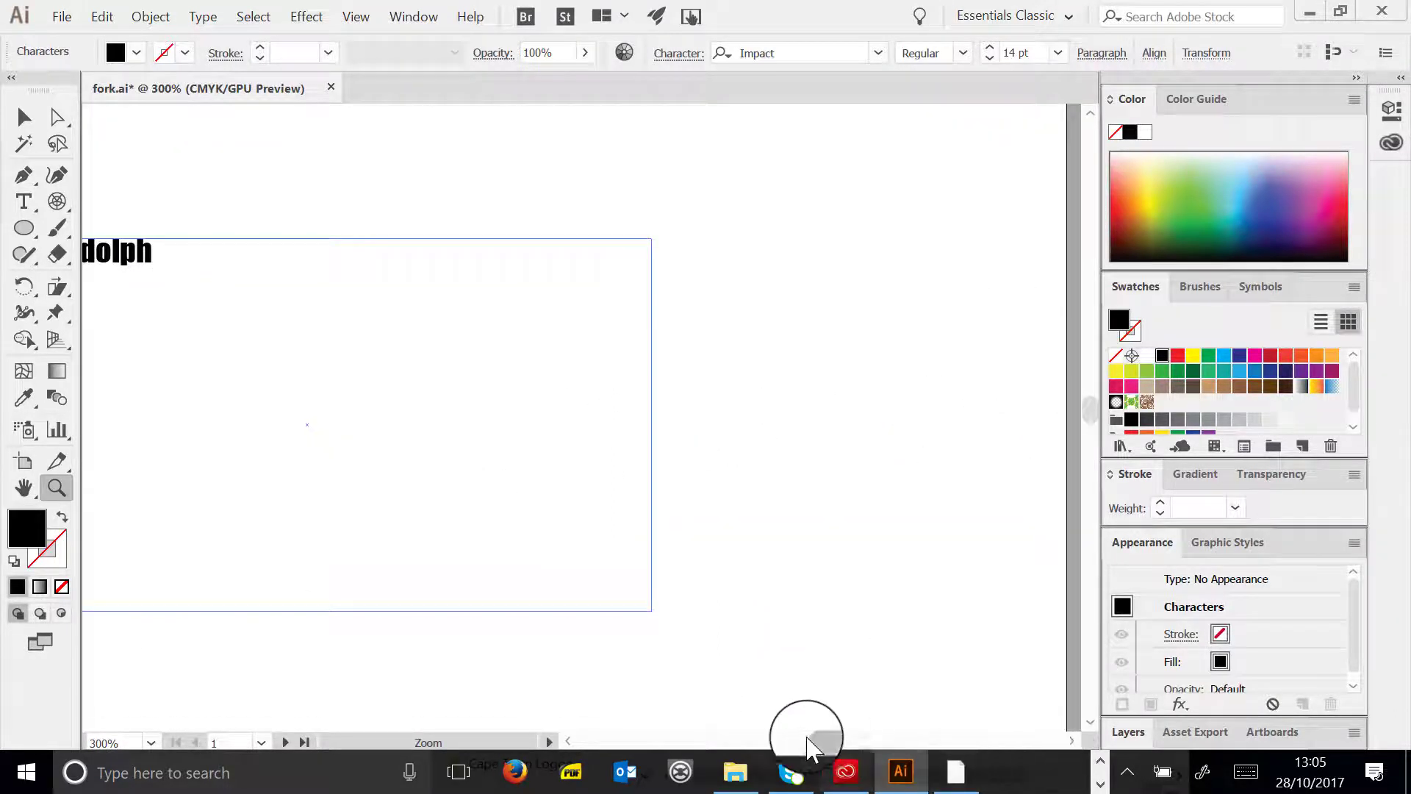
left_click_drag(819, 740, 813, 740)
left_click(23, 201)
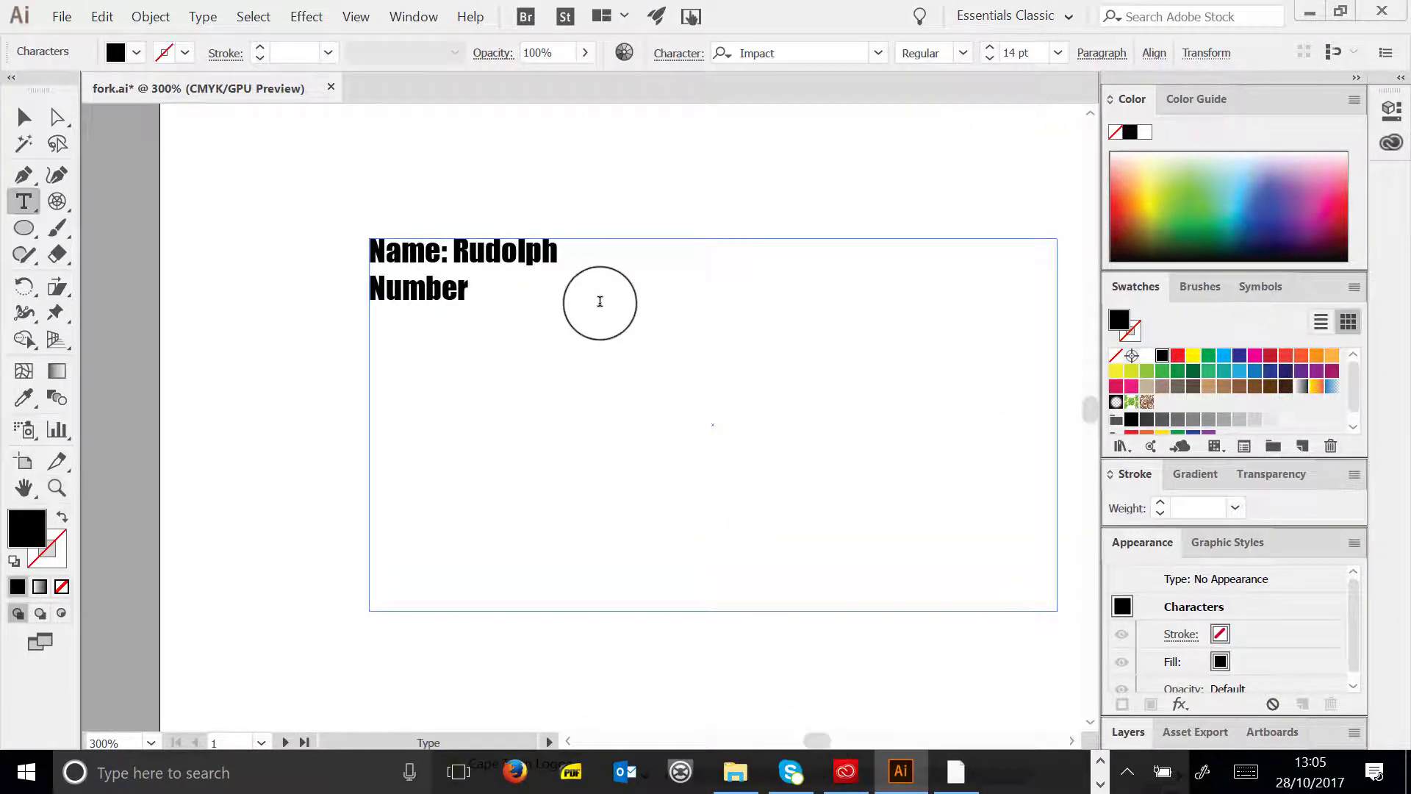
left_click(600, 298)
type("webasite address")
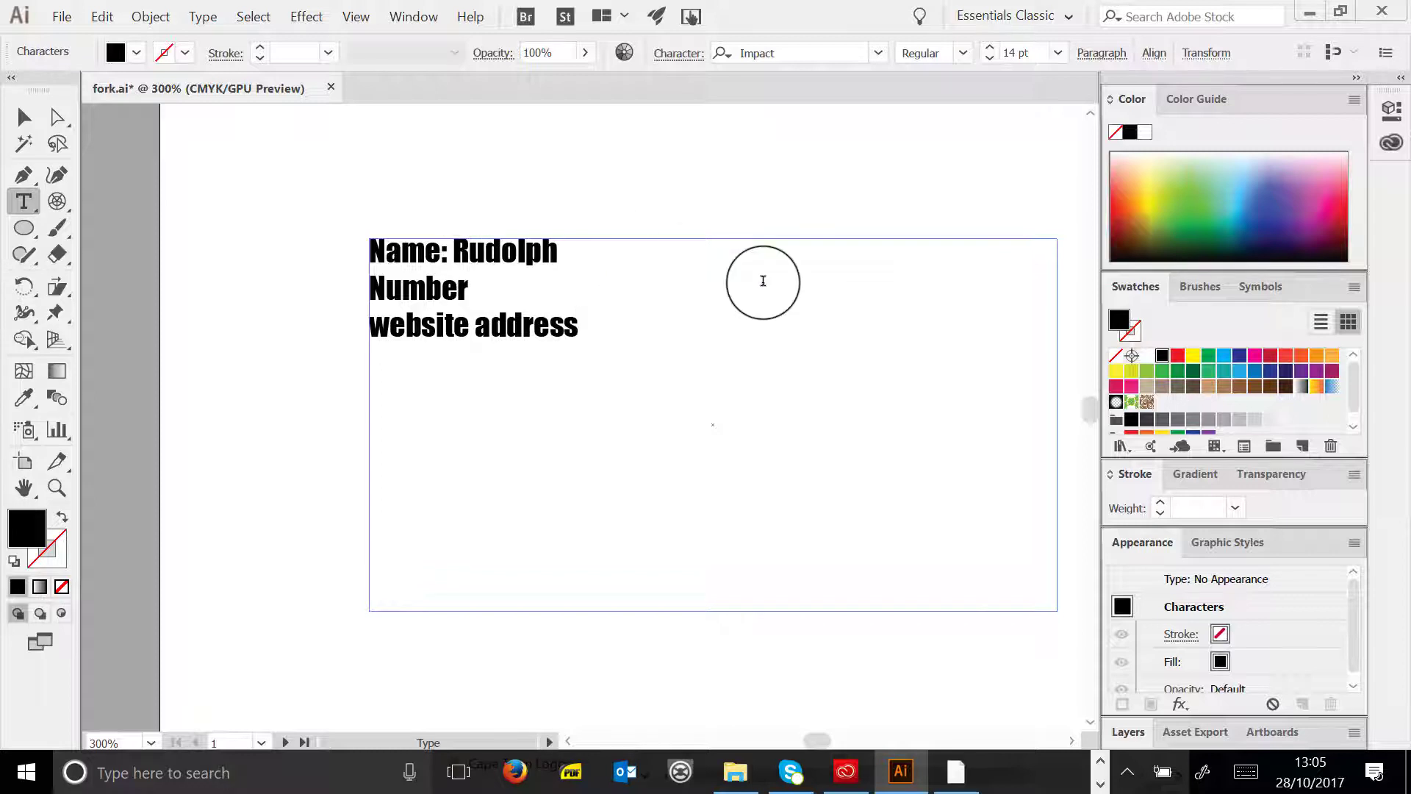
- Try centre and right alignment on all three lines of text, and return them to left alignment
left_click_drag(578, 327, 317, 221)
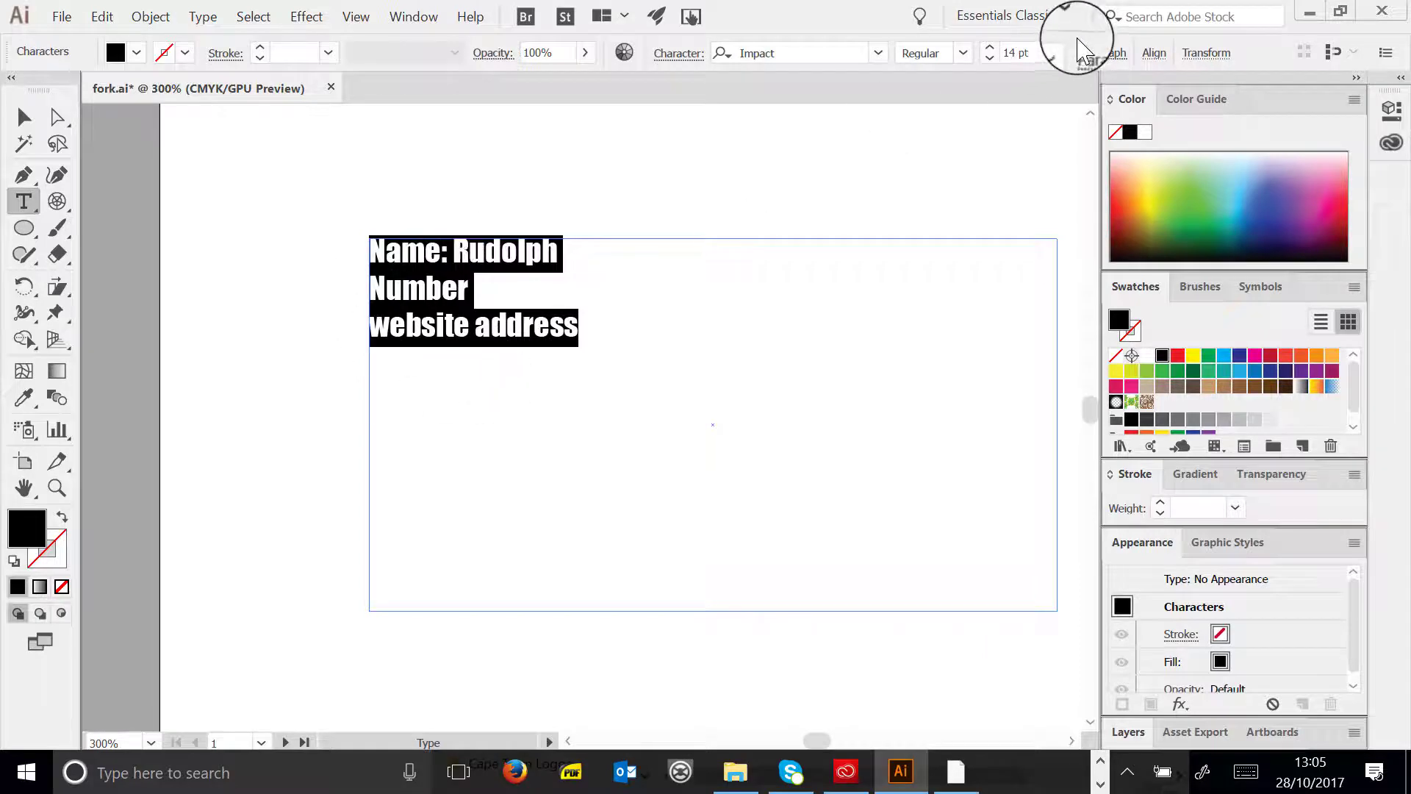
left_click(1092, 54)
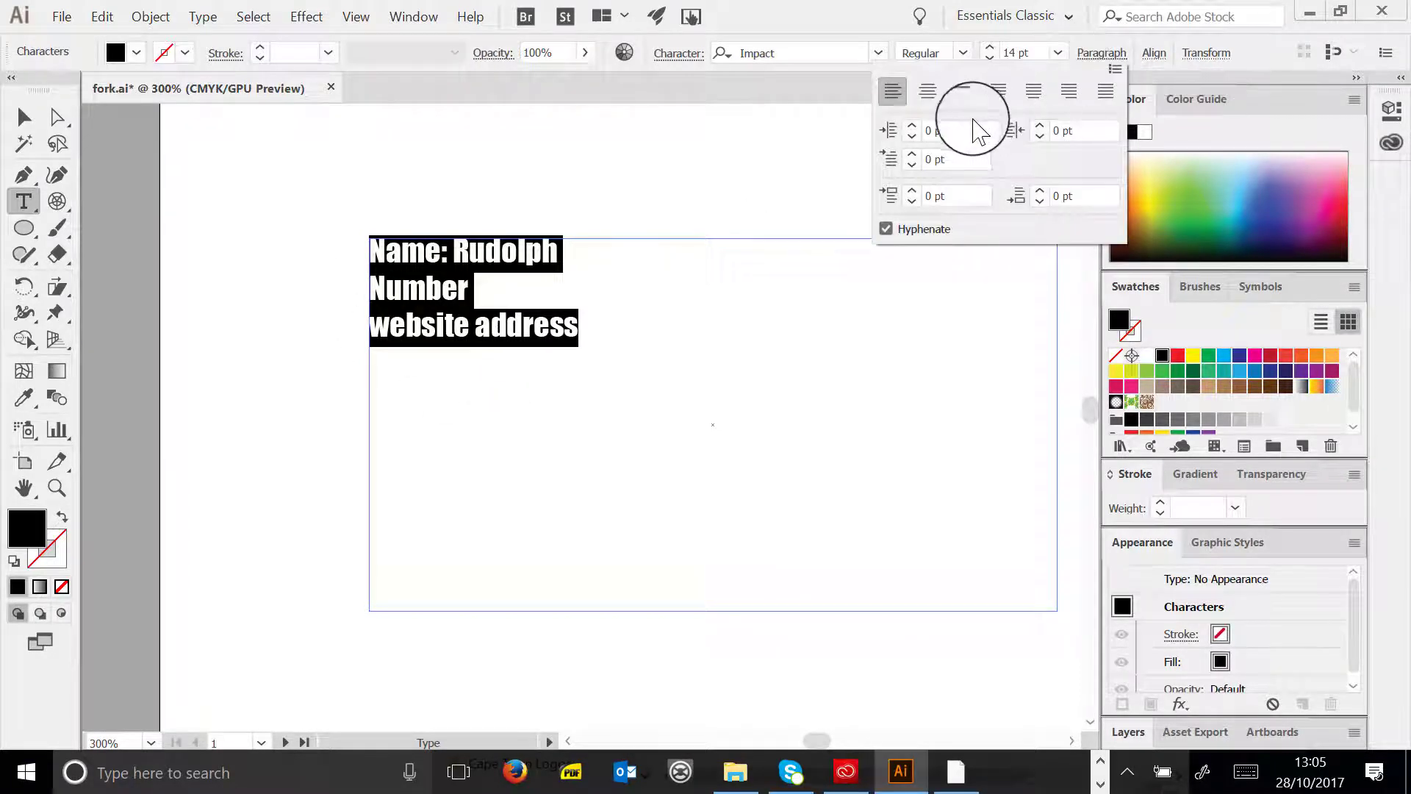
left_click(932, 91)
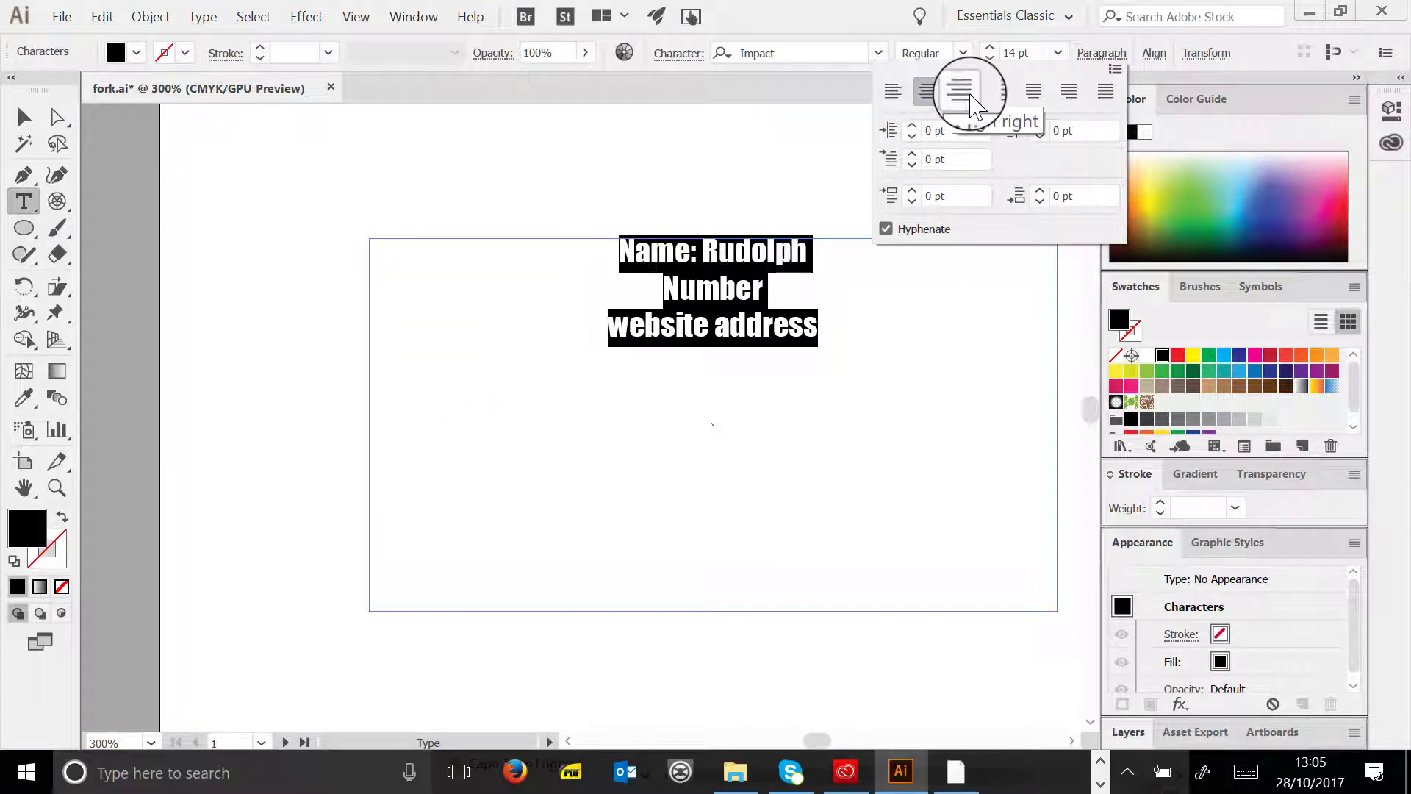
left_click(964, 93)
left_click(893, 92)
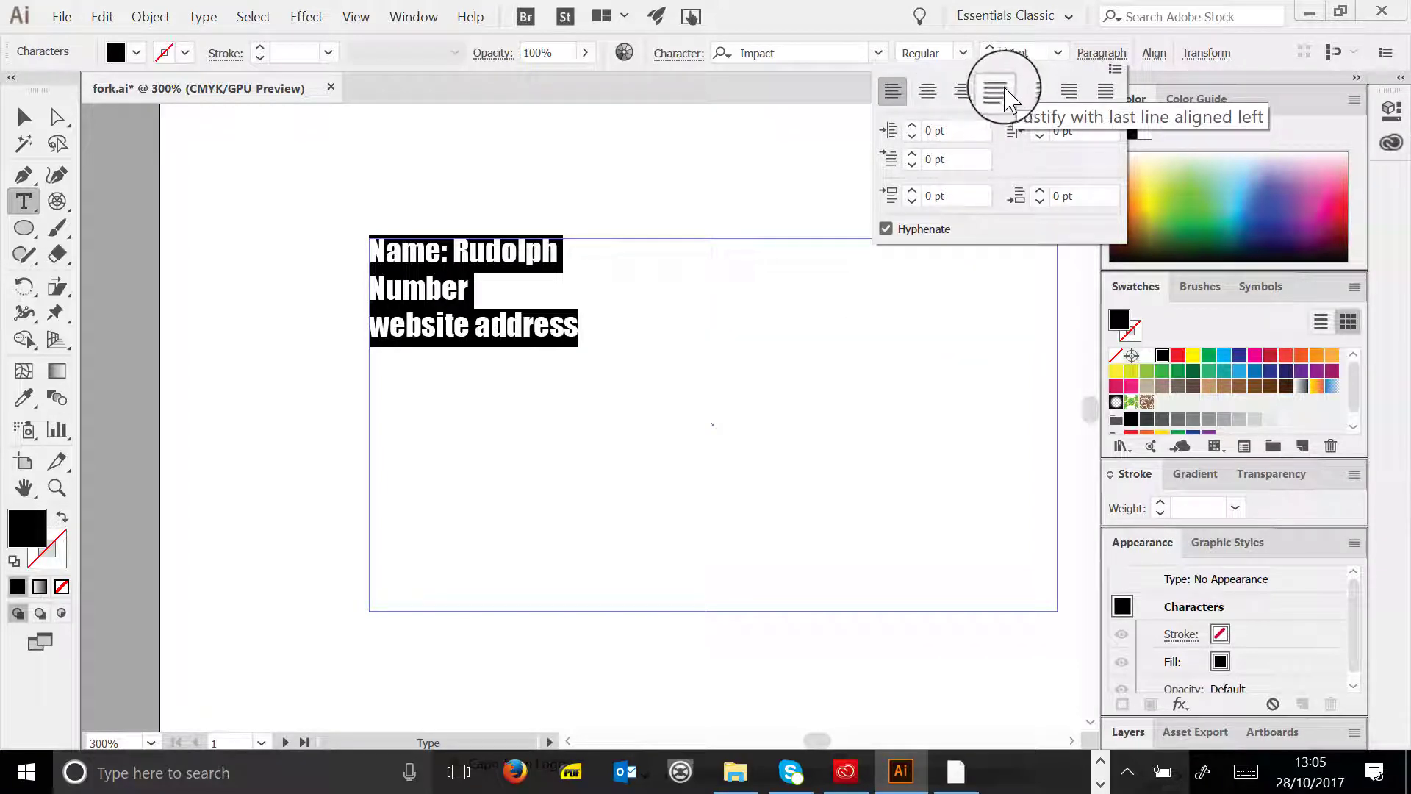
- Try a left indent of 4 pt on the three lines of text and reset it to 0 pt
left_click(911, 123)
left_click(911, 123)
left_click(910, 124)
left_click(910, 123)
left_click(912, 137)
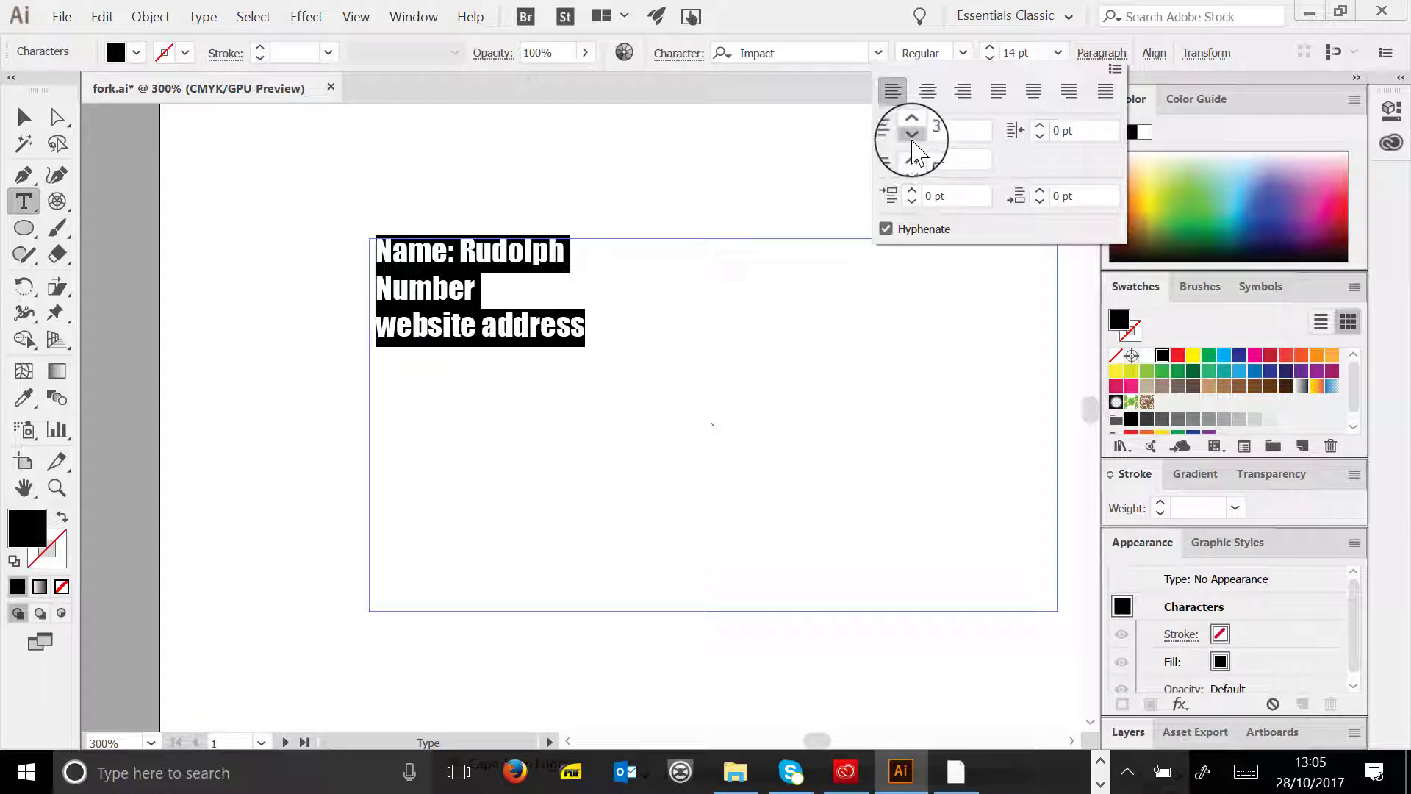
left_click(912, 136)
left_click(911, 137)
left_click(911, 137)
- Try a first-line left indent of 4 pt, reset it to 0 pt, and switch hyphenation off and back on
left_click(911, 155)
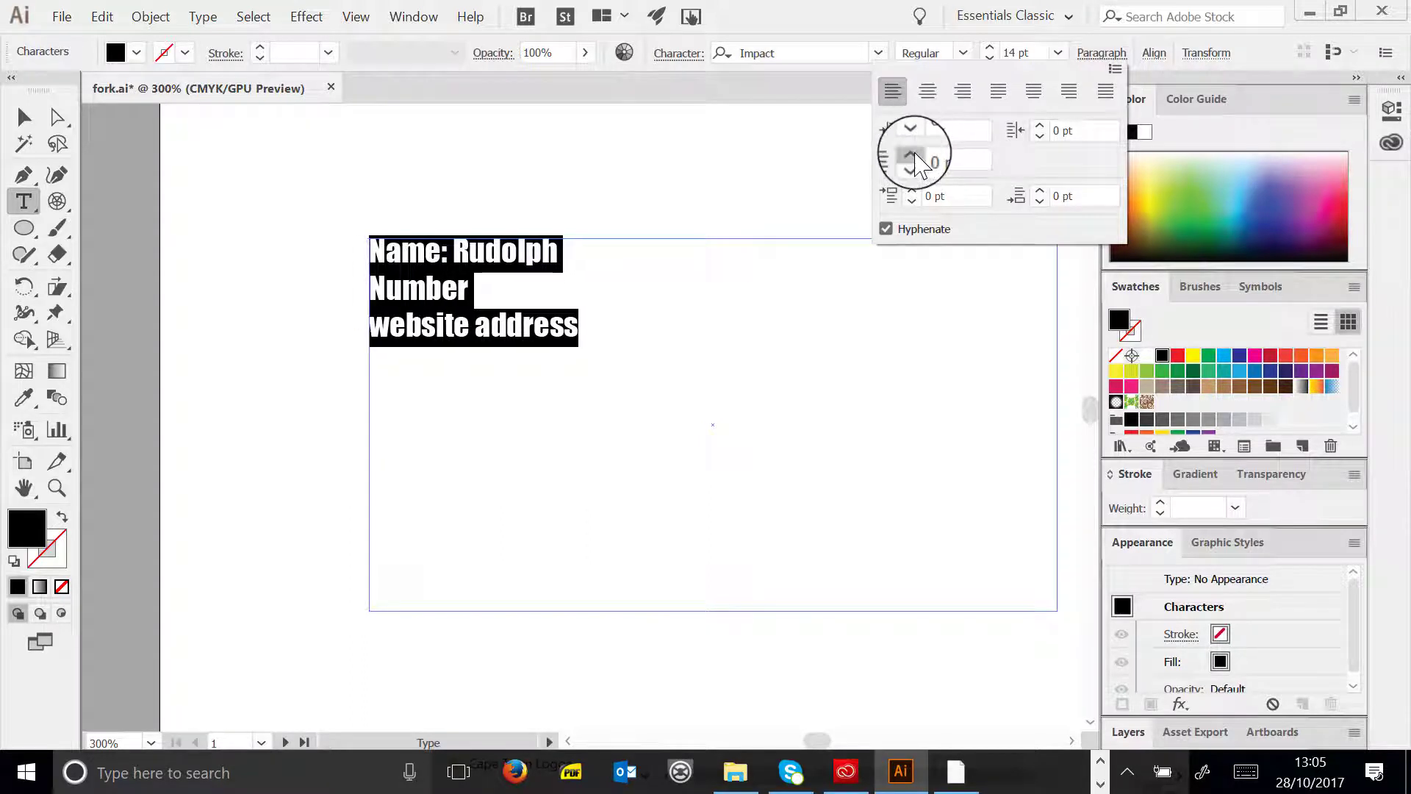
left_click(912, 155)
left_click(912, 155)
left_click(911, 155)
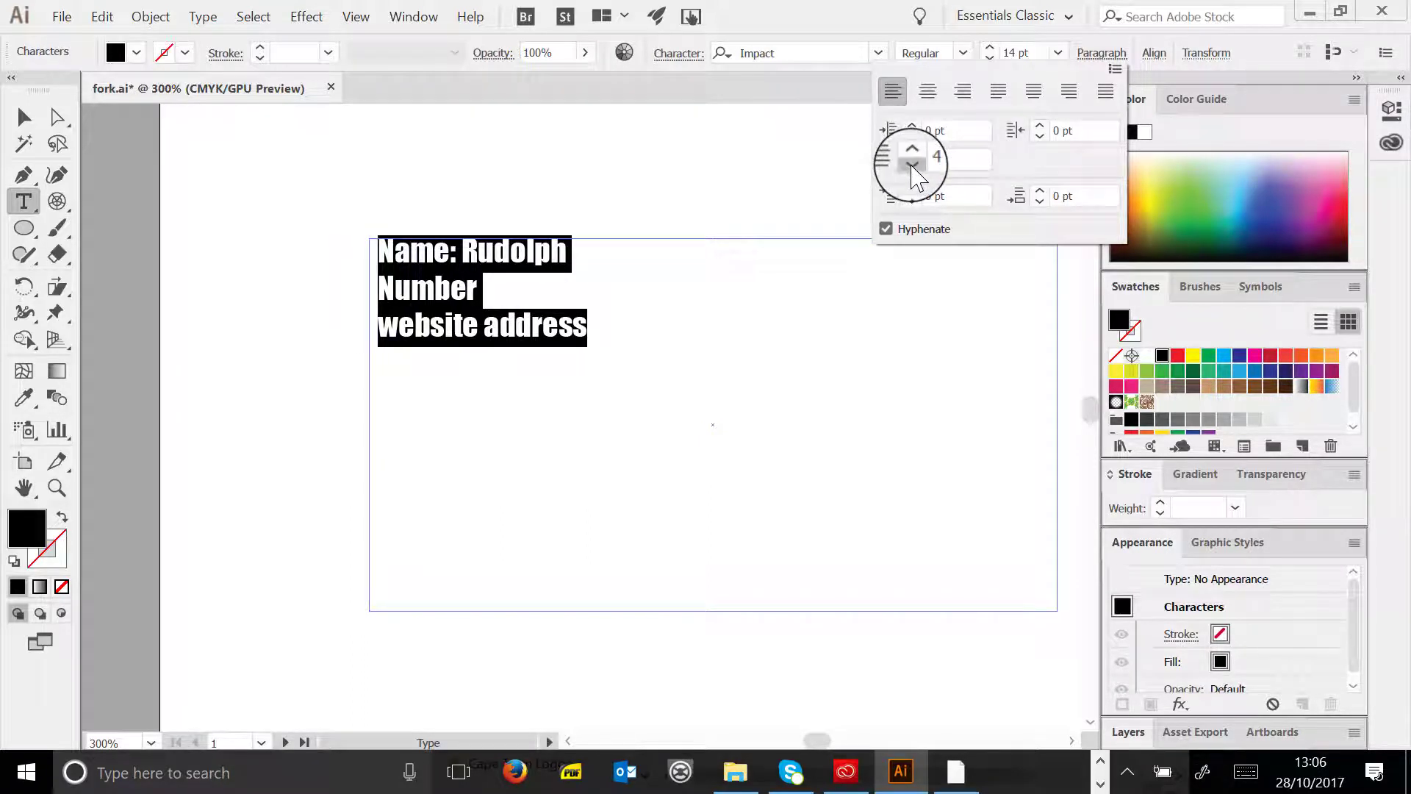
left_click(911, 164)
left_click(912, 164)
left_click(911, 164)
left_click(911, 164)
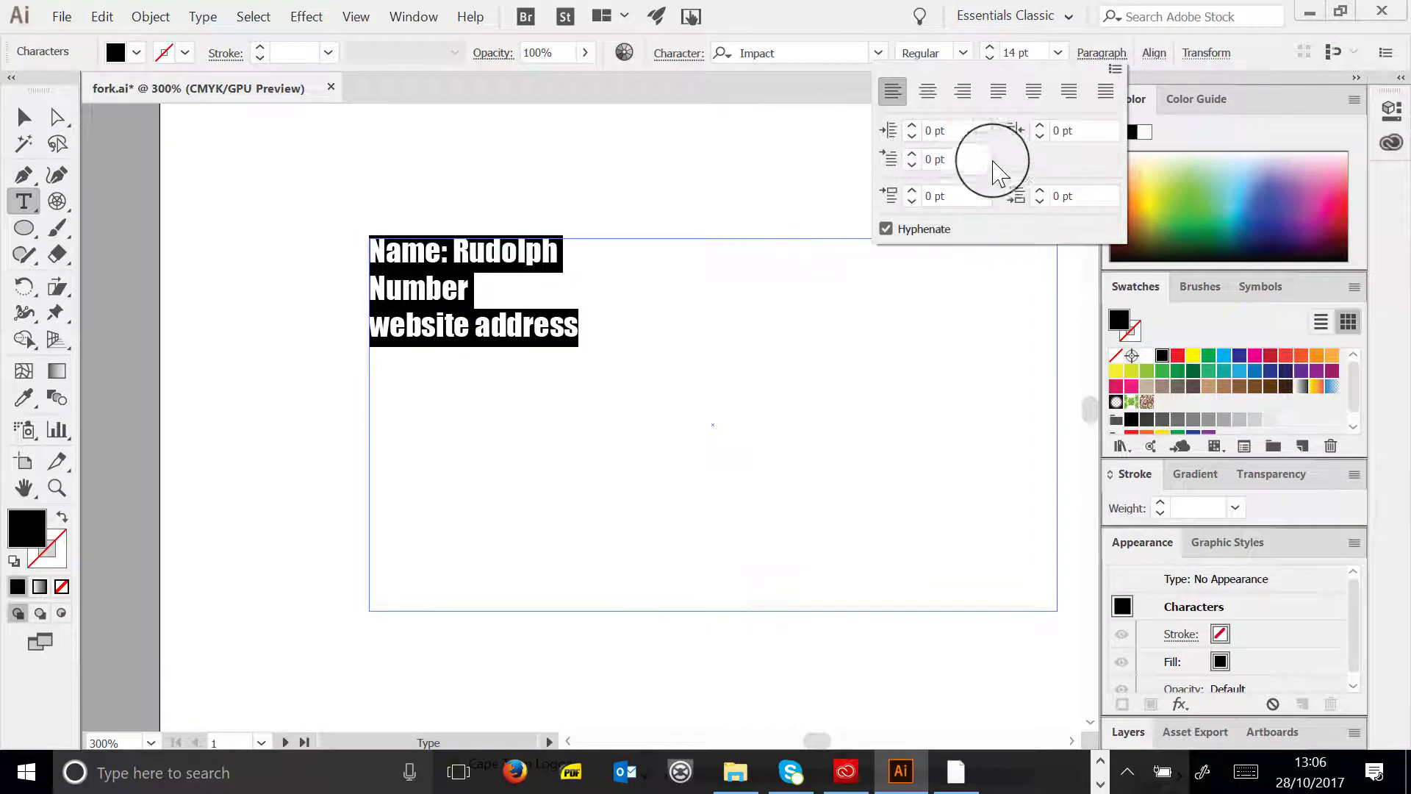
left_click(899, 234)
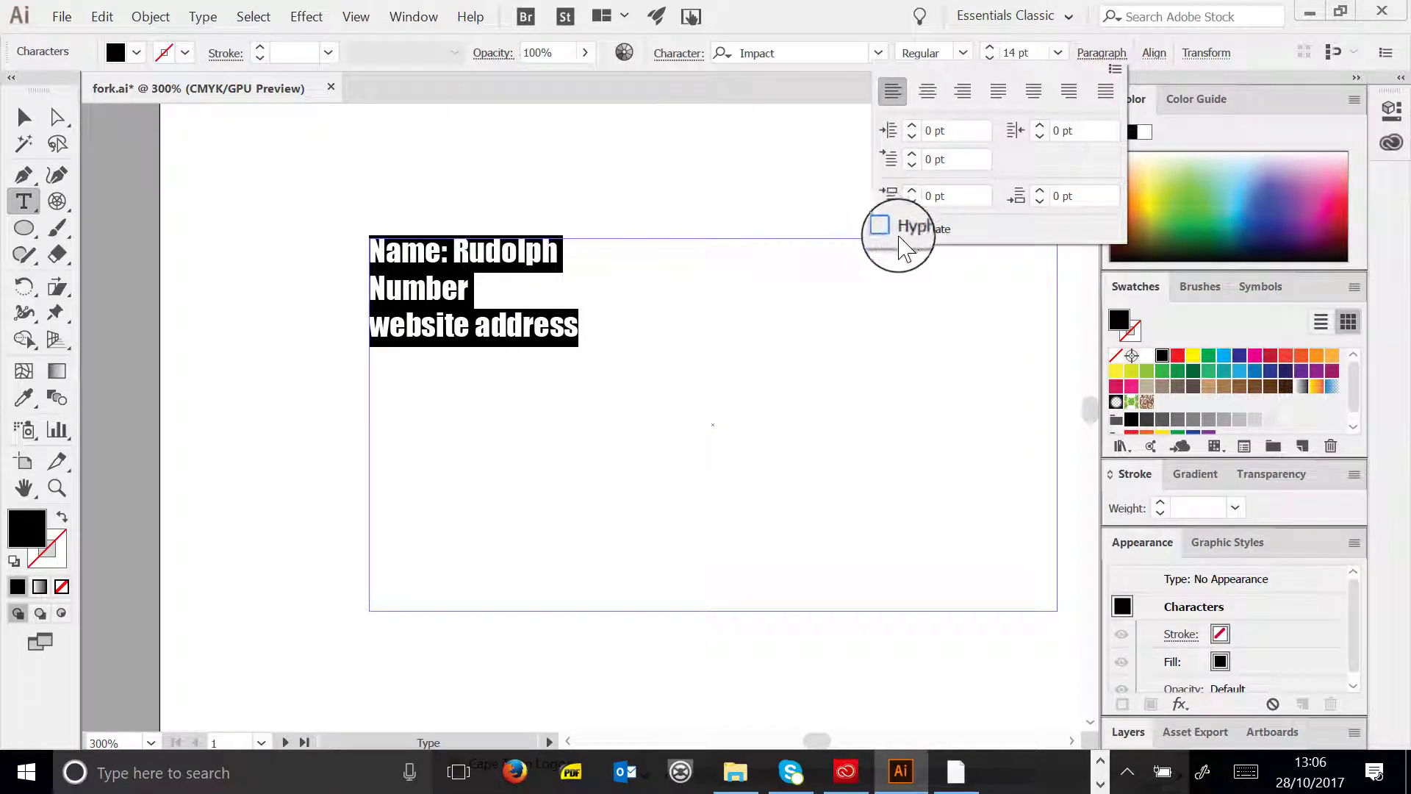
left_click(890, 229)
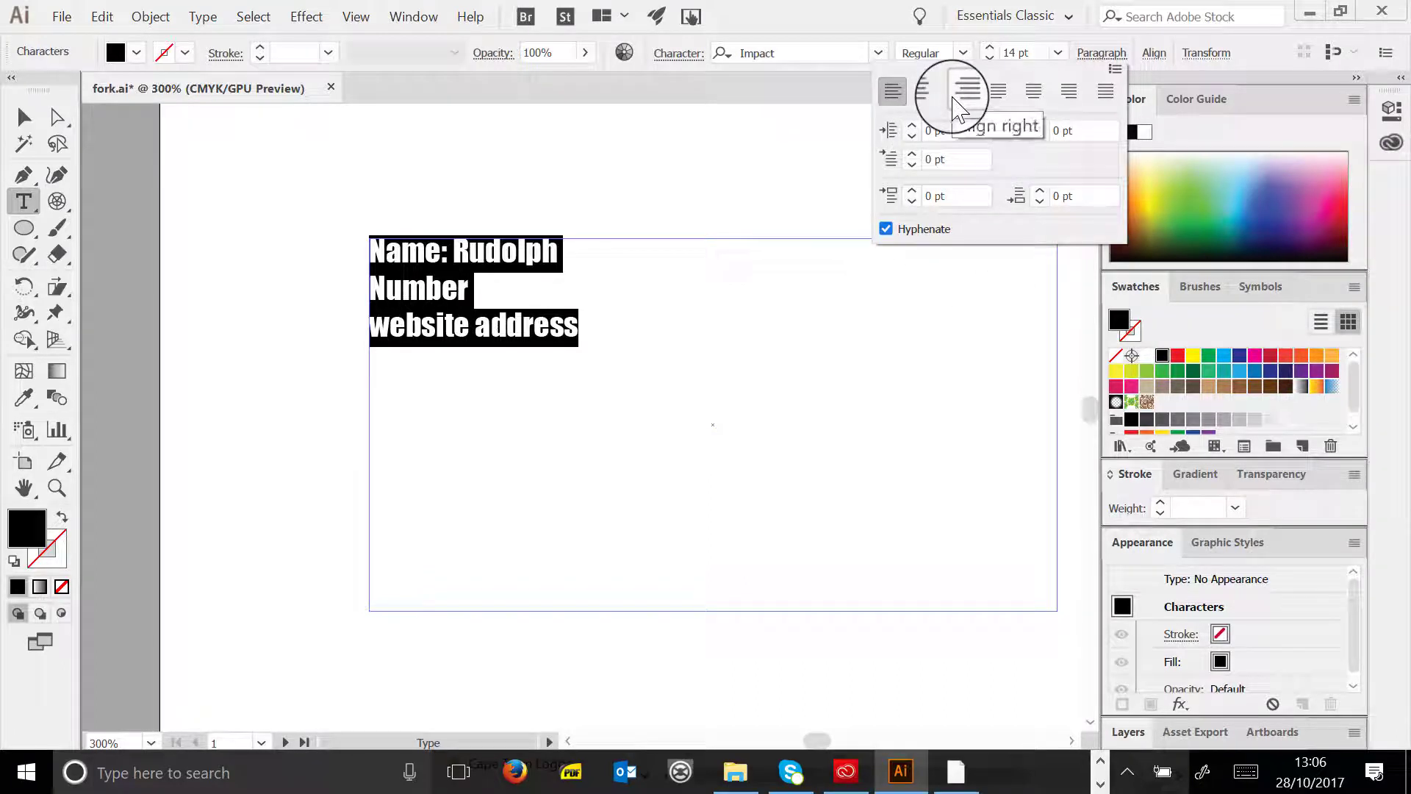
- Delete the three-line text area from the artboard
left_click(24, 116)
key("Delete")
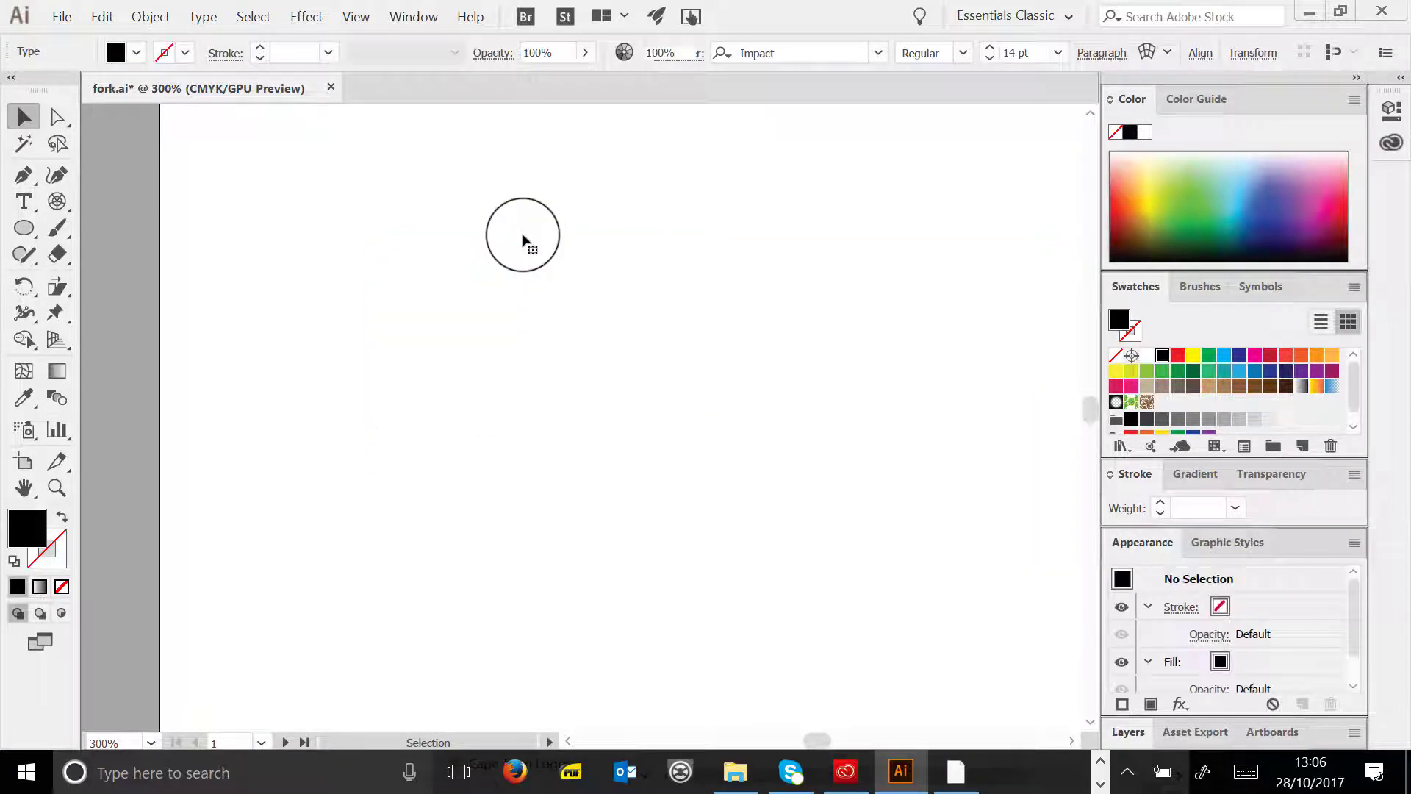
key("ctrl+1")
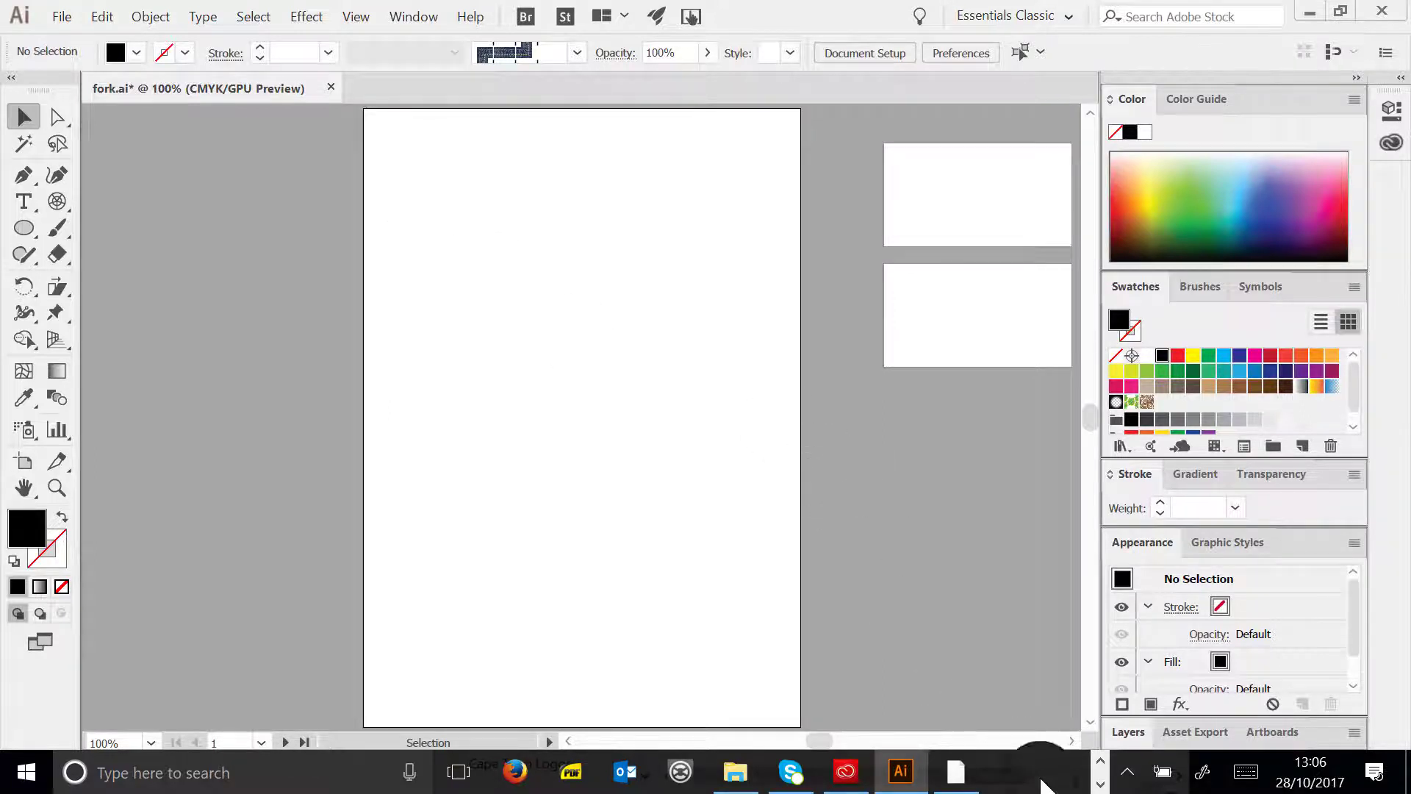
- Switch to Chrome and search VectorStock for "restaurant" vector images
left_click(1099, 756)
left_click(1059, 771)
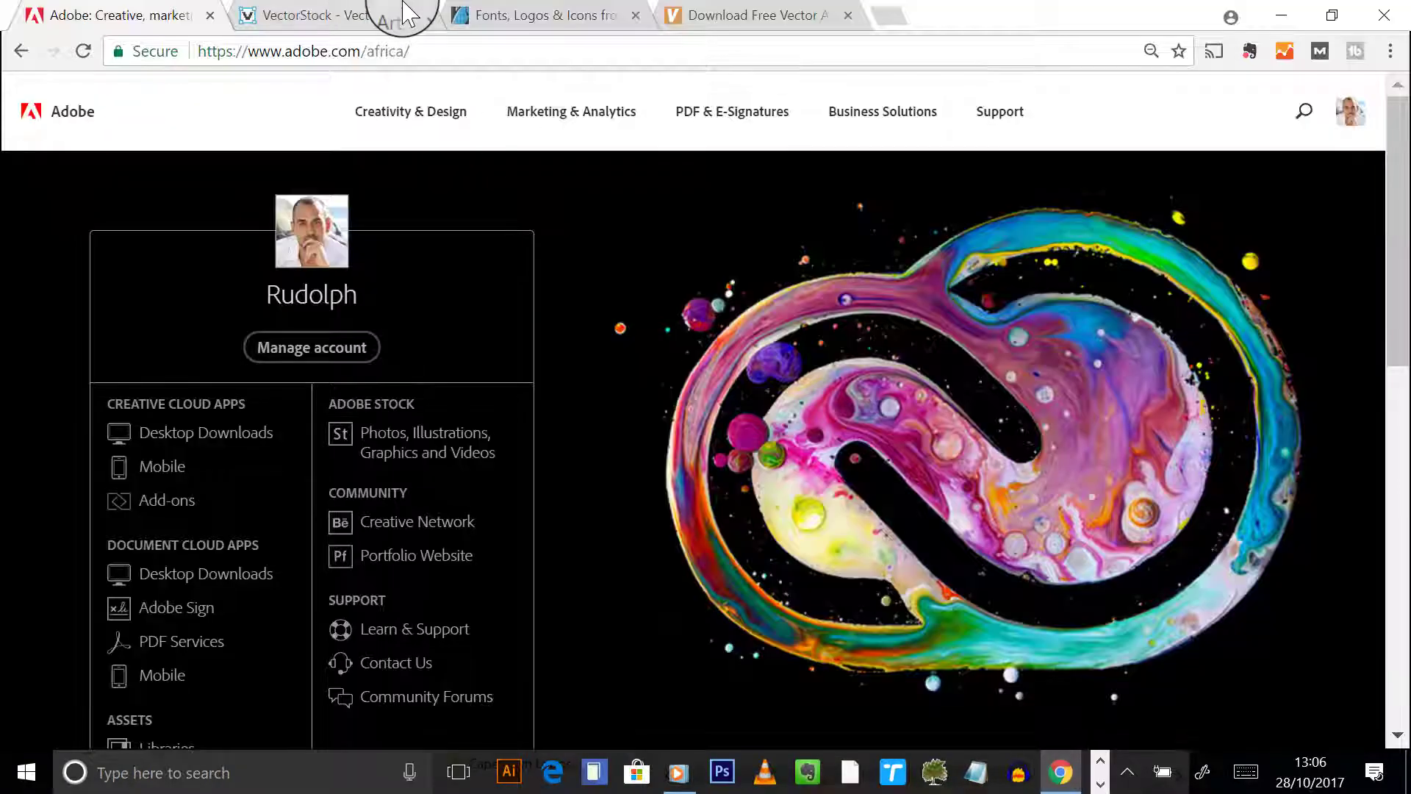
left_click(412, 28)
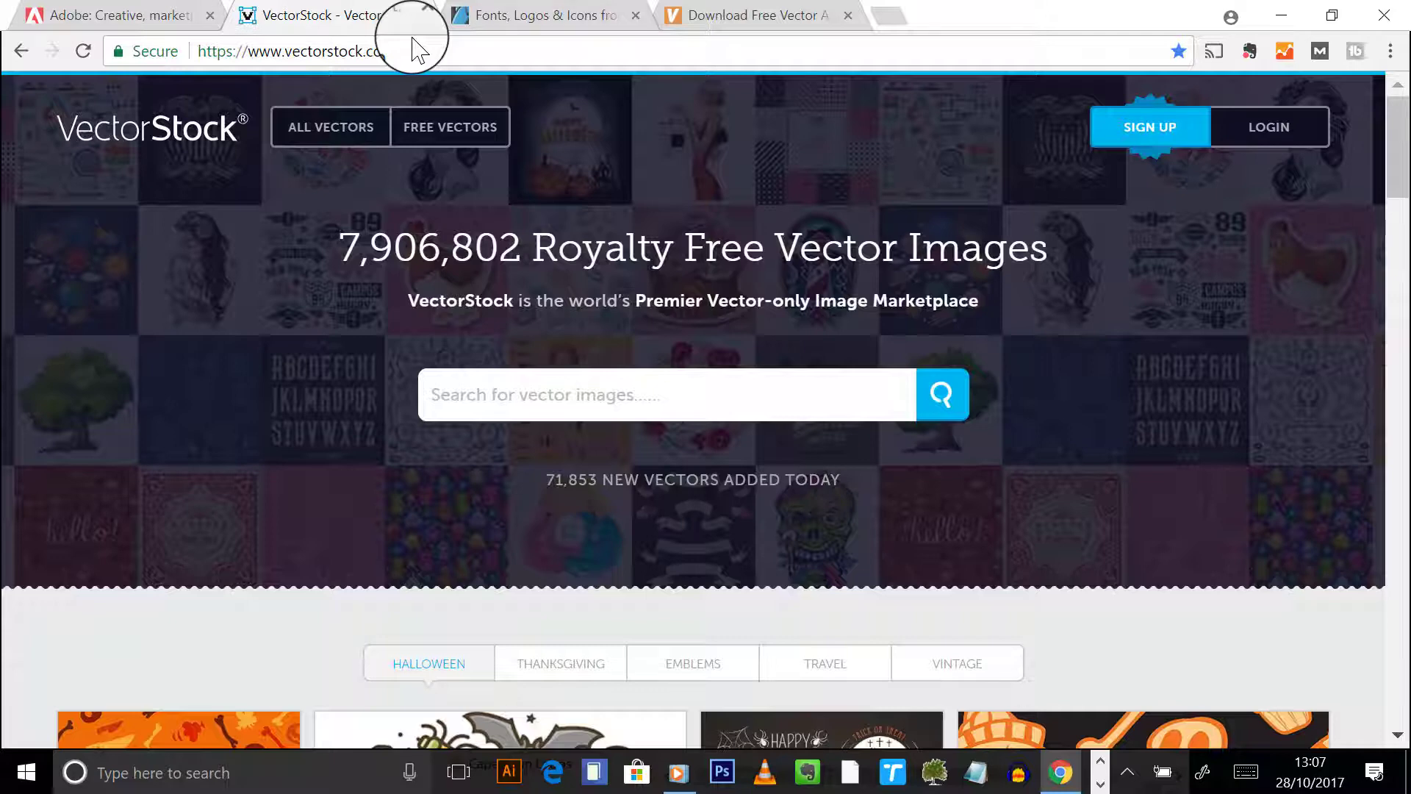
left_click(514, 396)
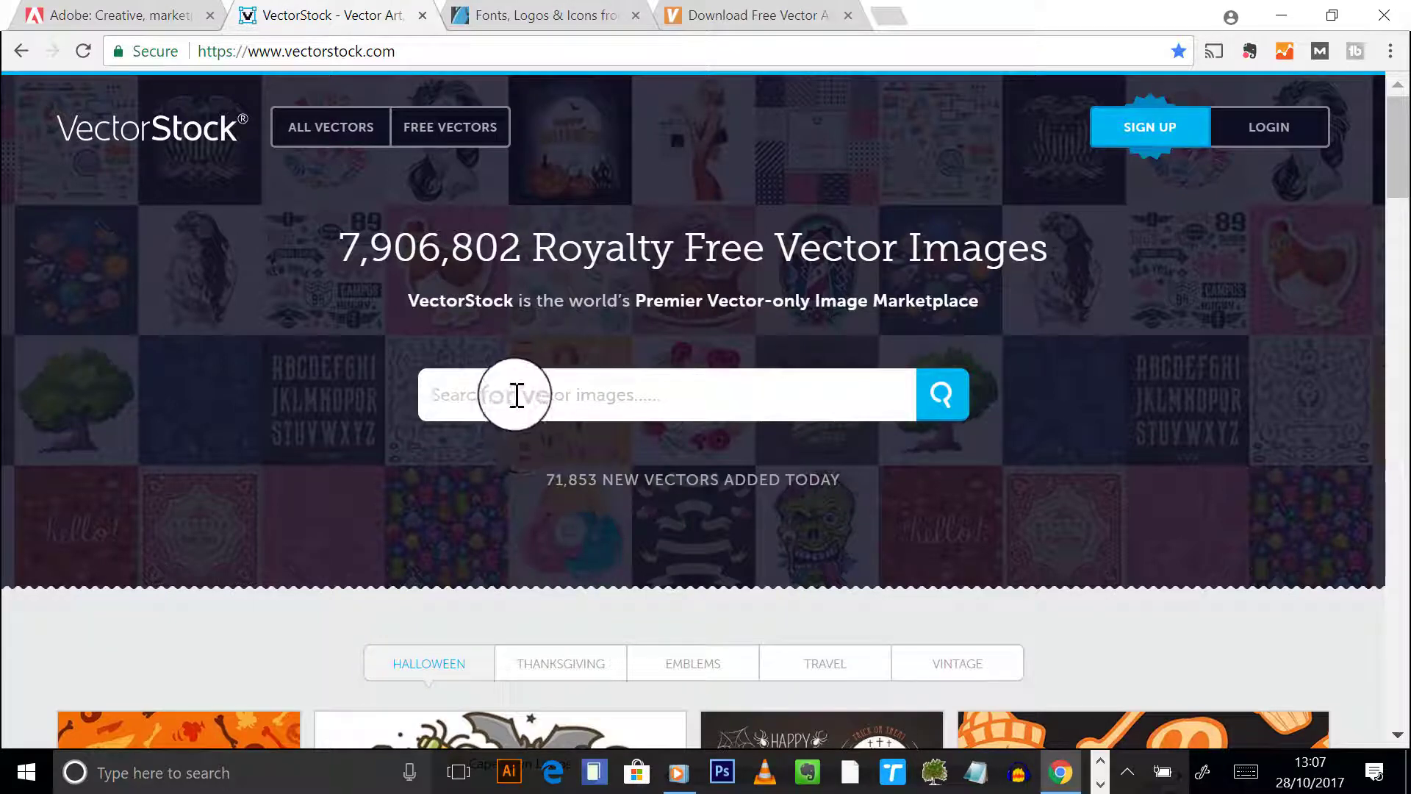
left_click(564, 488)
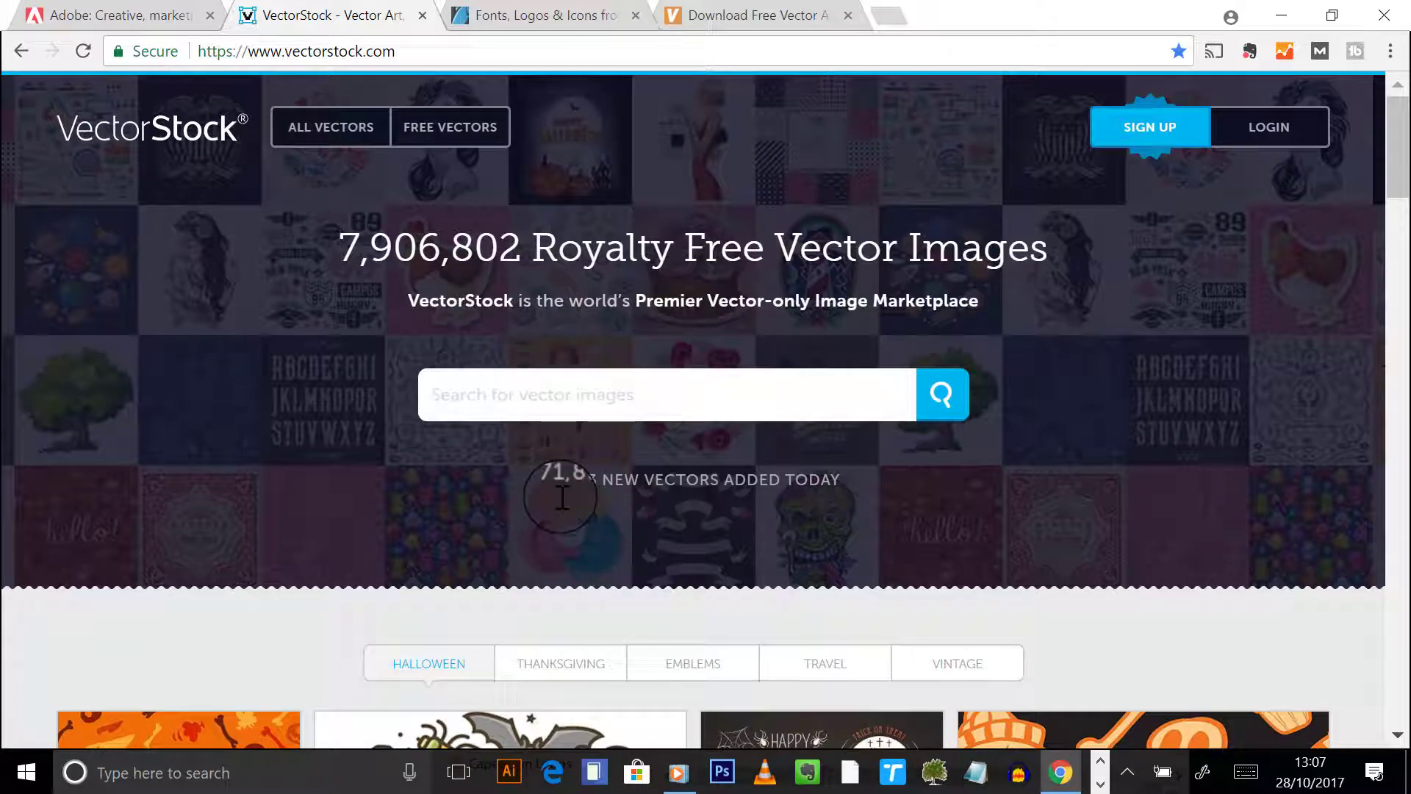
type("restaurant")
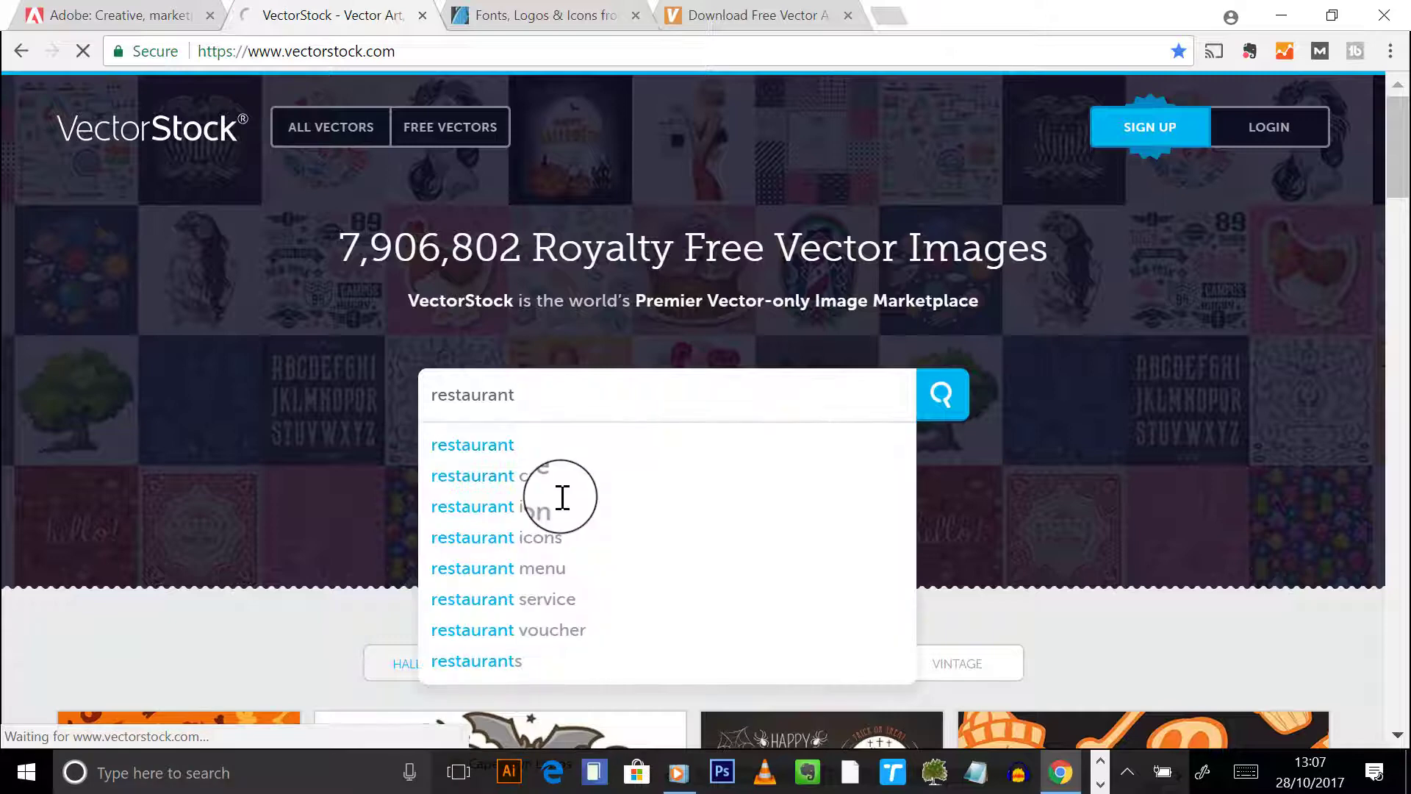
key("Return")
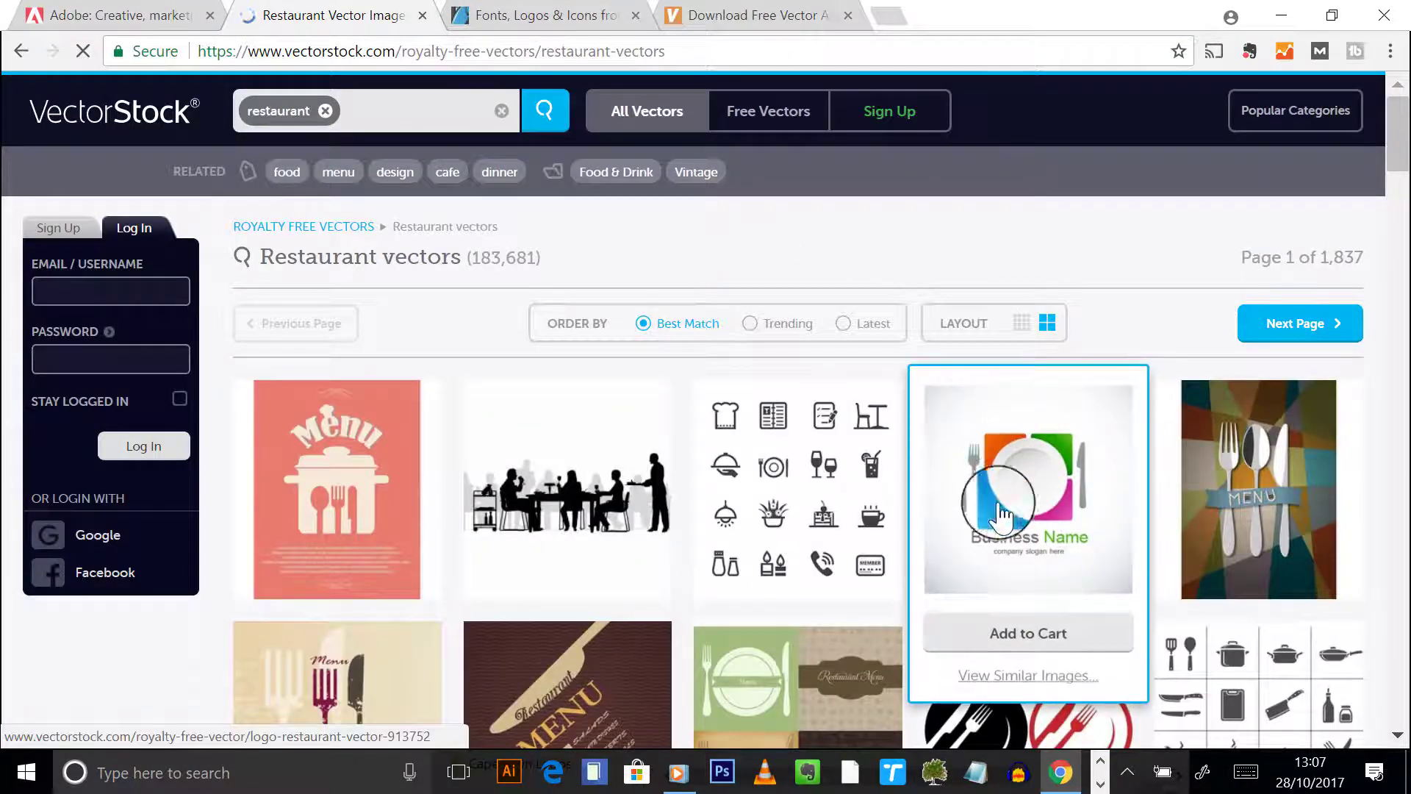
- Look through the restaurant vector results for logo, icon and menu design ideas
scroll(1345, 397, "down", 1)
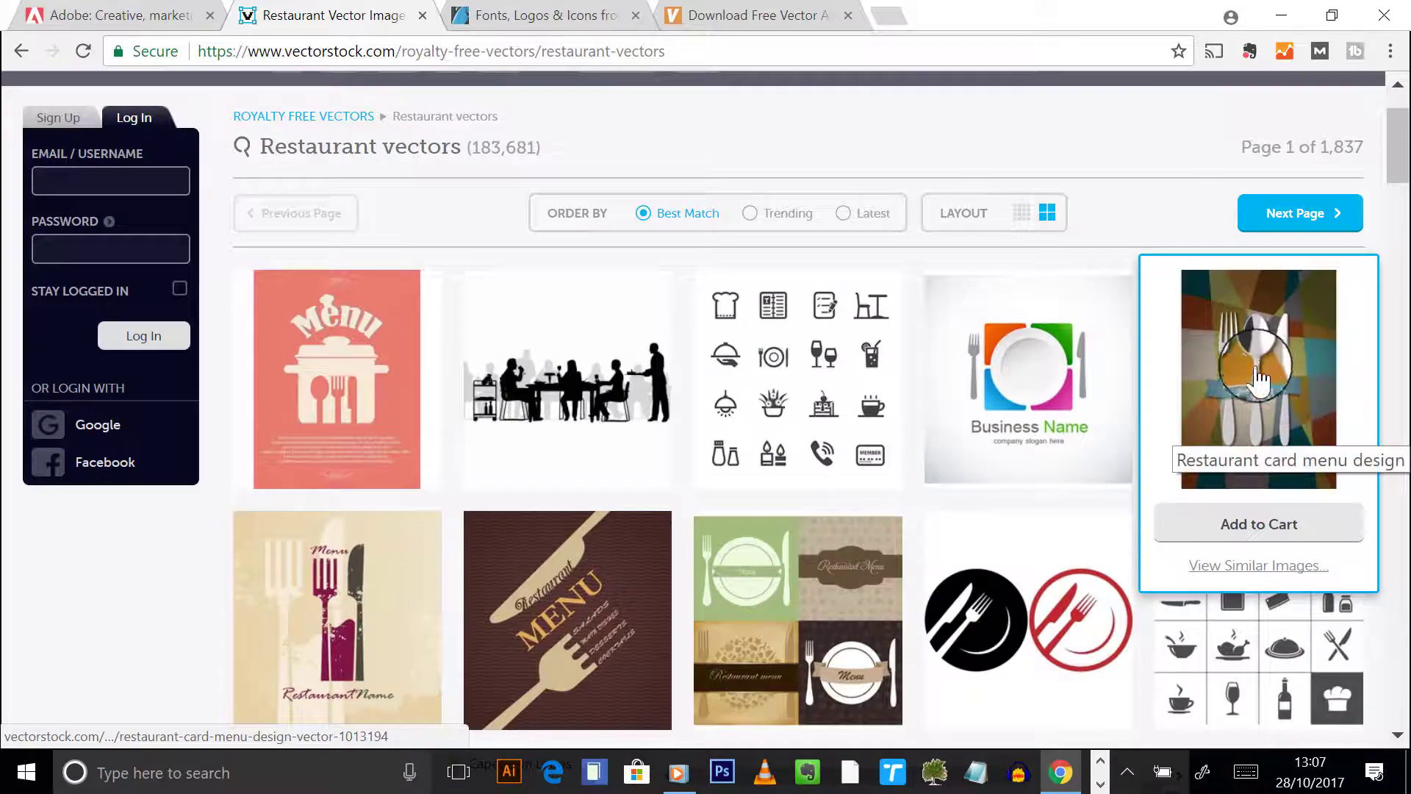
scroll(451, 372, "down", 3)
scroll(732, 401, "down", 1)
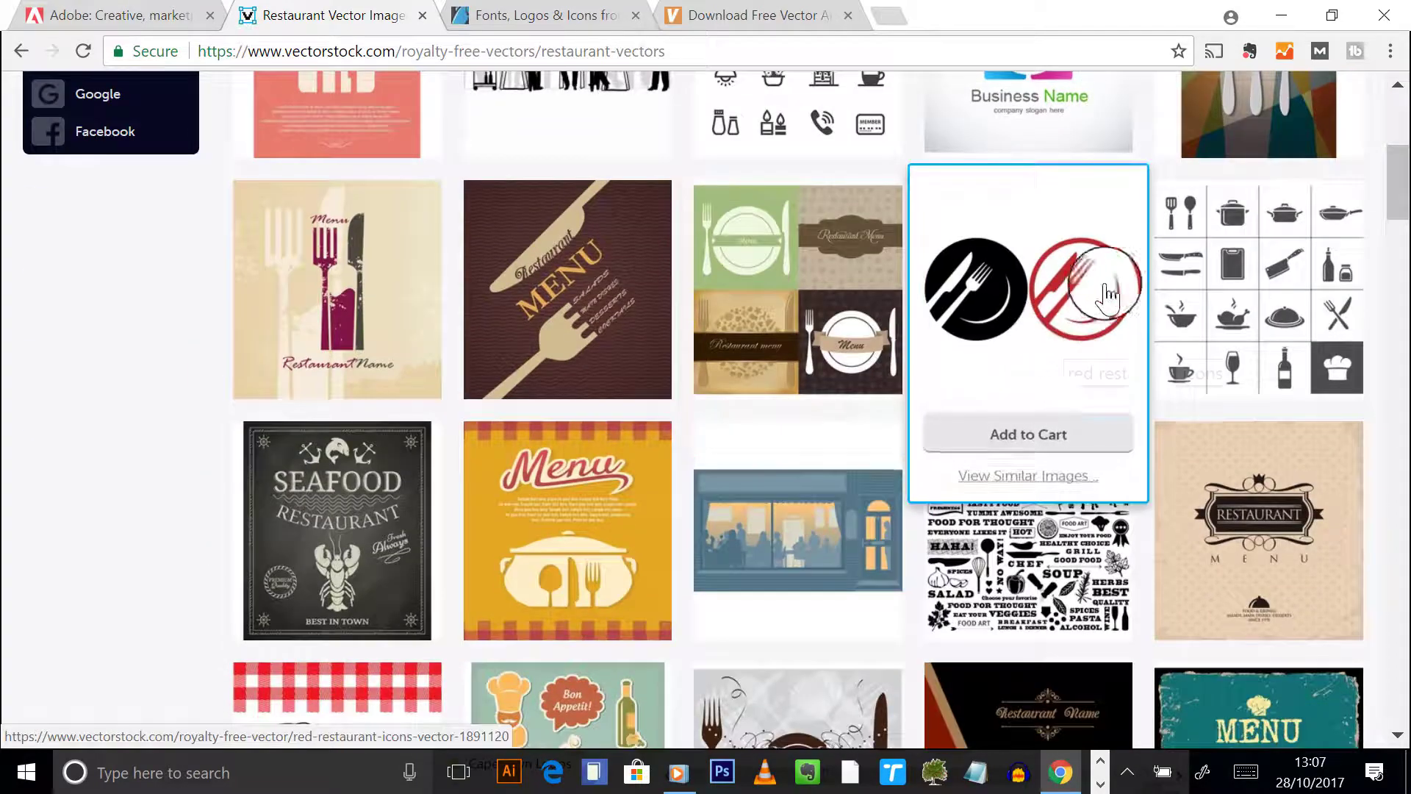
scroll(1272, 346, "down", 1)
scroll(355, 430, "down", 3)
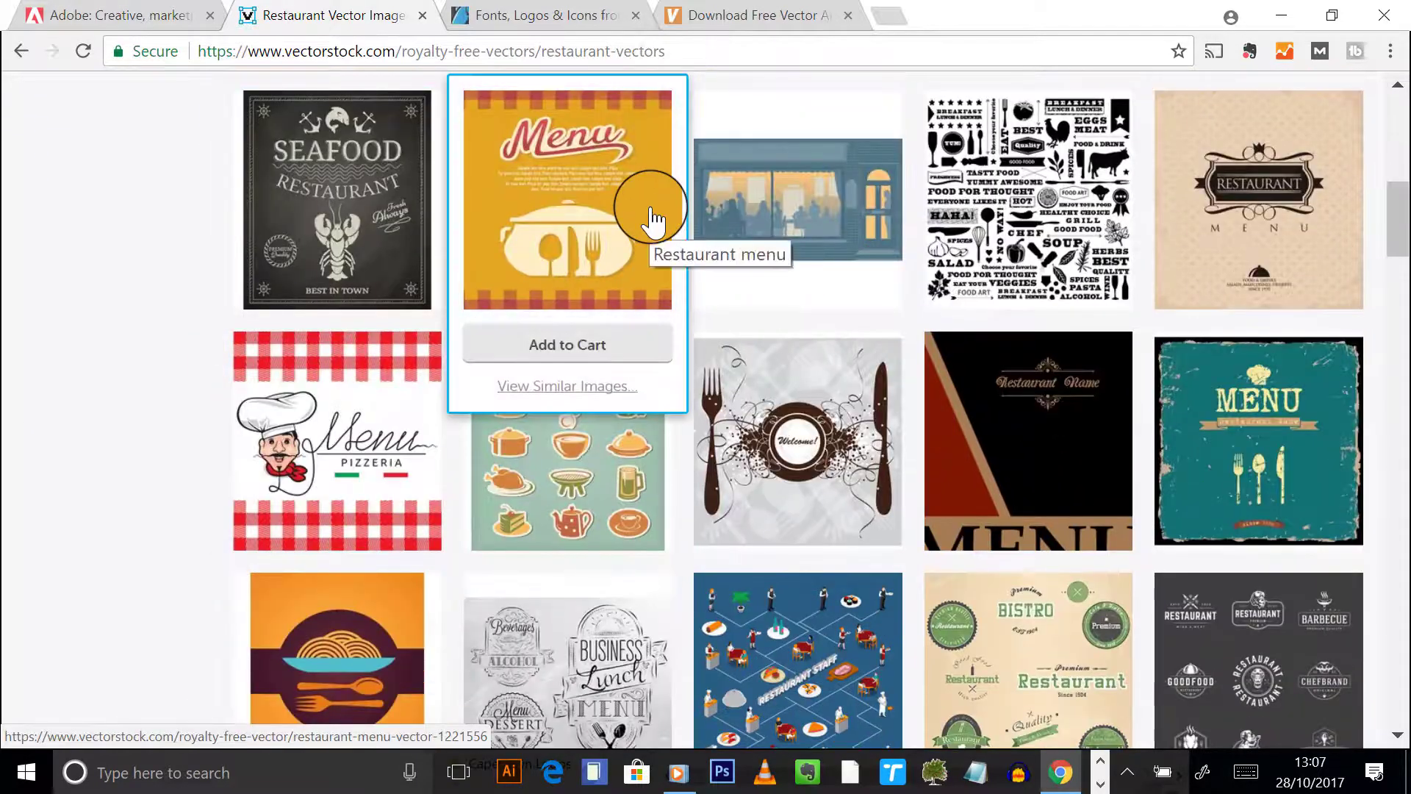
scroll(744, 257, "down", 3)
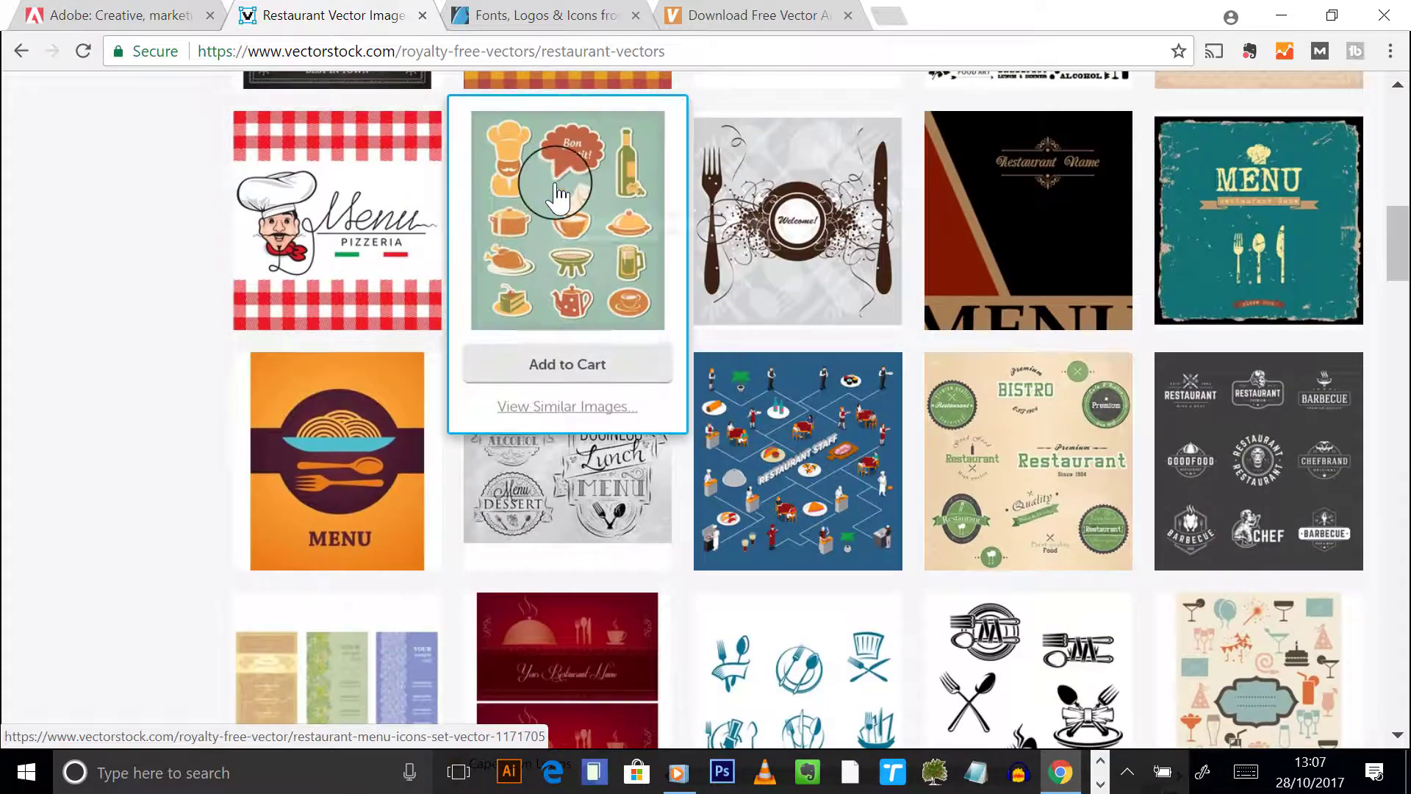
scroll(867, 430, "down", 3)
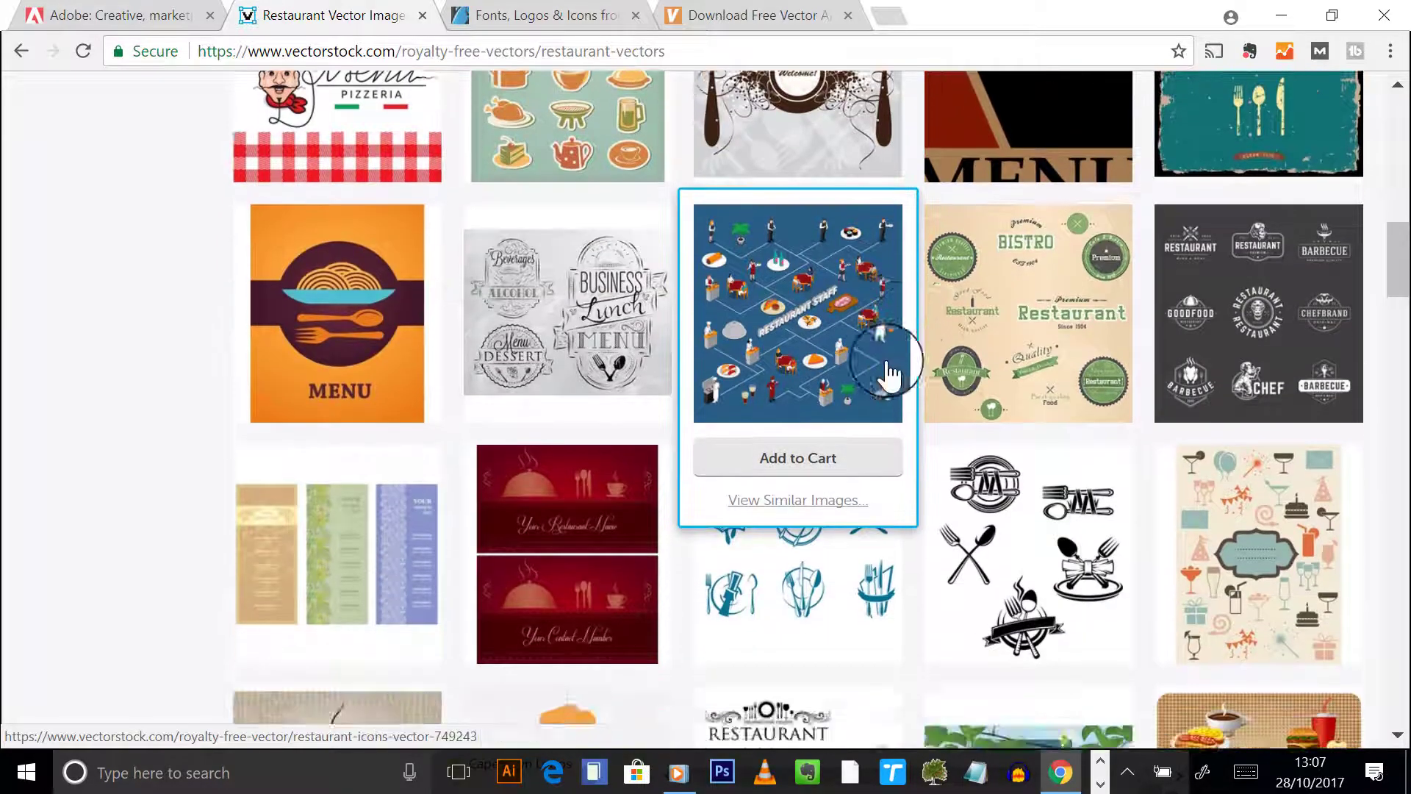
- Examine the rest of the first page of restaurant vectors for badge, label and menu styles, and return to its beginning
scroll(892, 372, "down", 5)
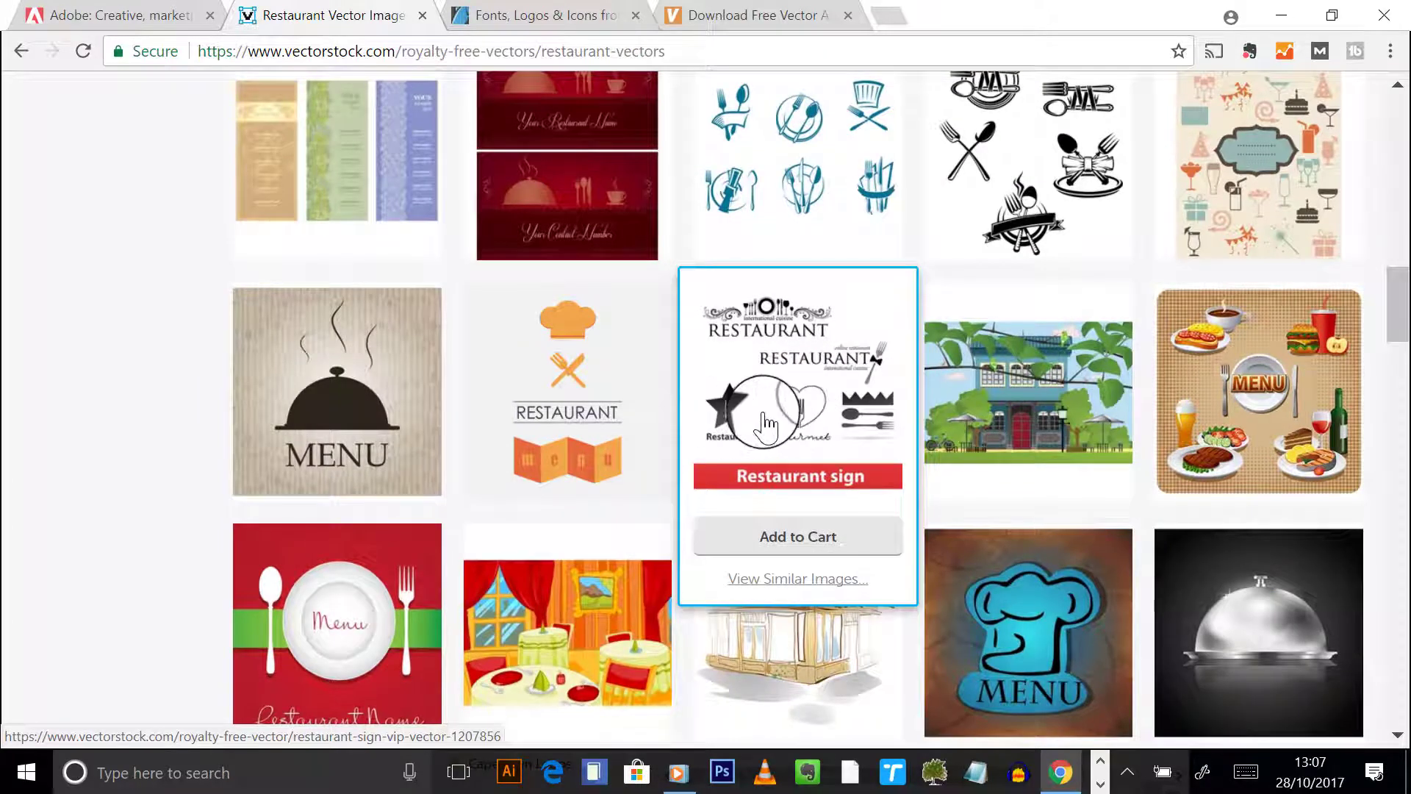
scroll(624, 432, "down", 10)
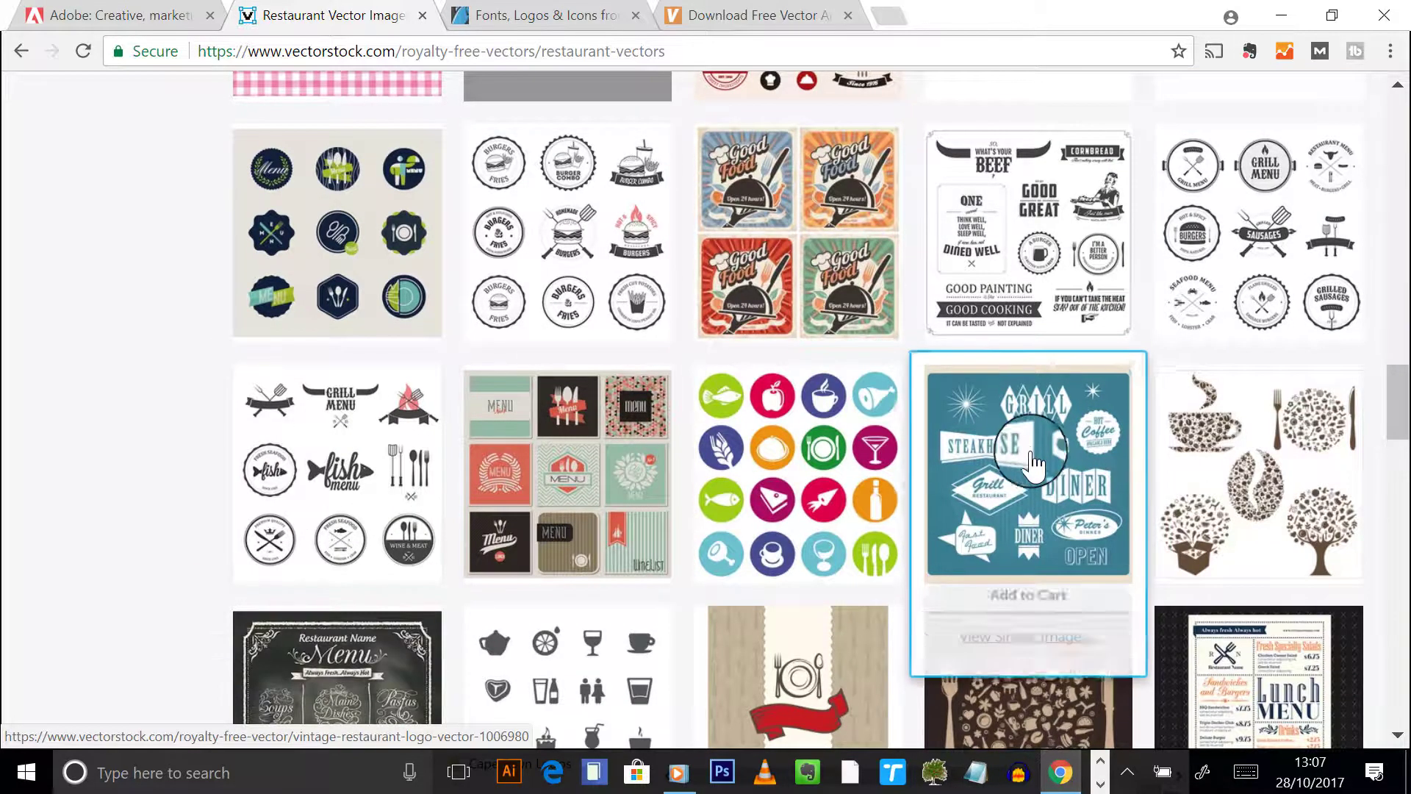
scroll(1032, 449, "down", 3)
scroll(1033, 455, "down", 17)
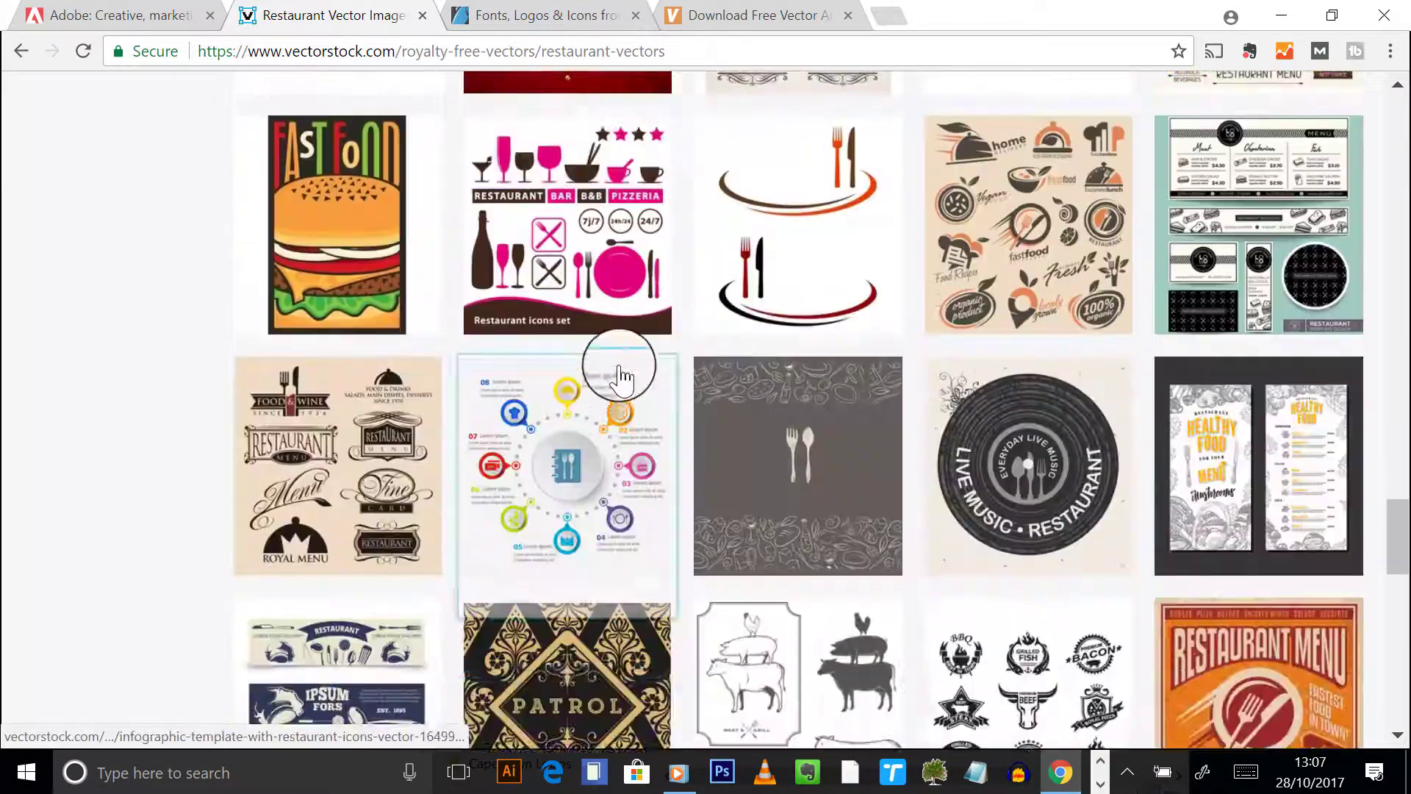
scroll(927, 279, "down", 10)
scroll(460, 441, "up", 15)
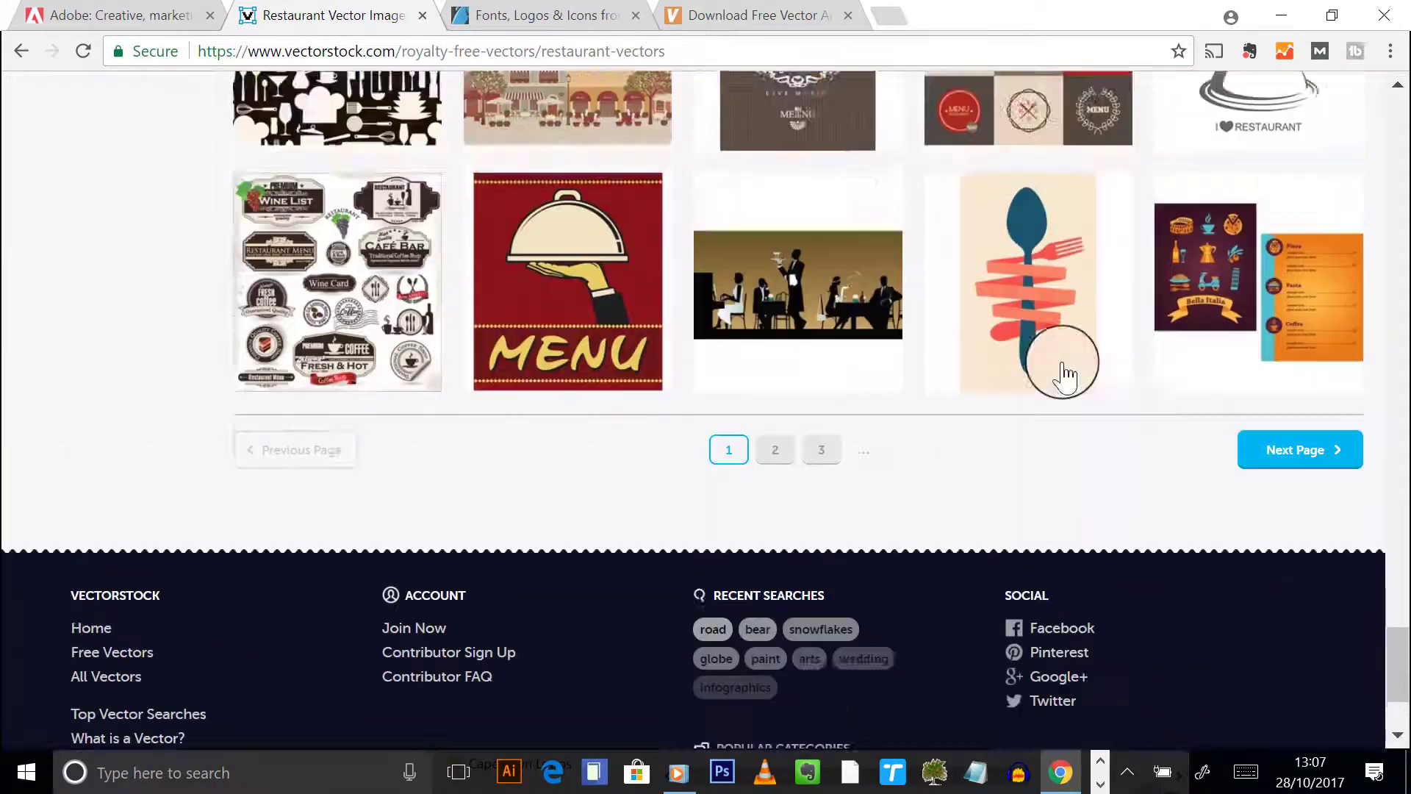
scroll(1072, 361, "up", 20)
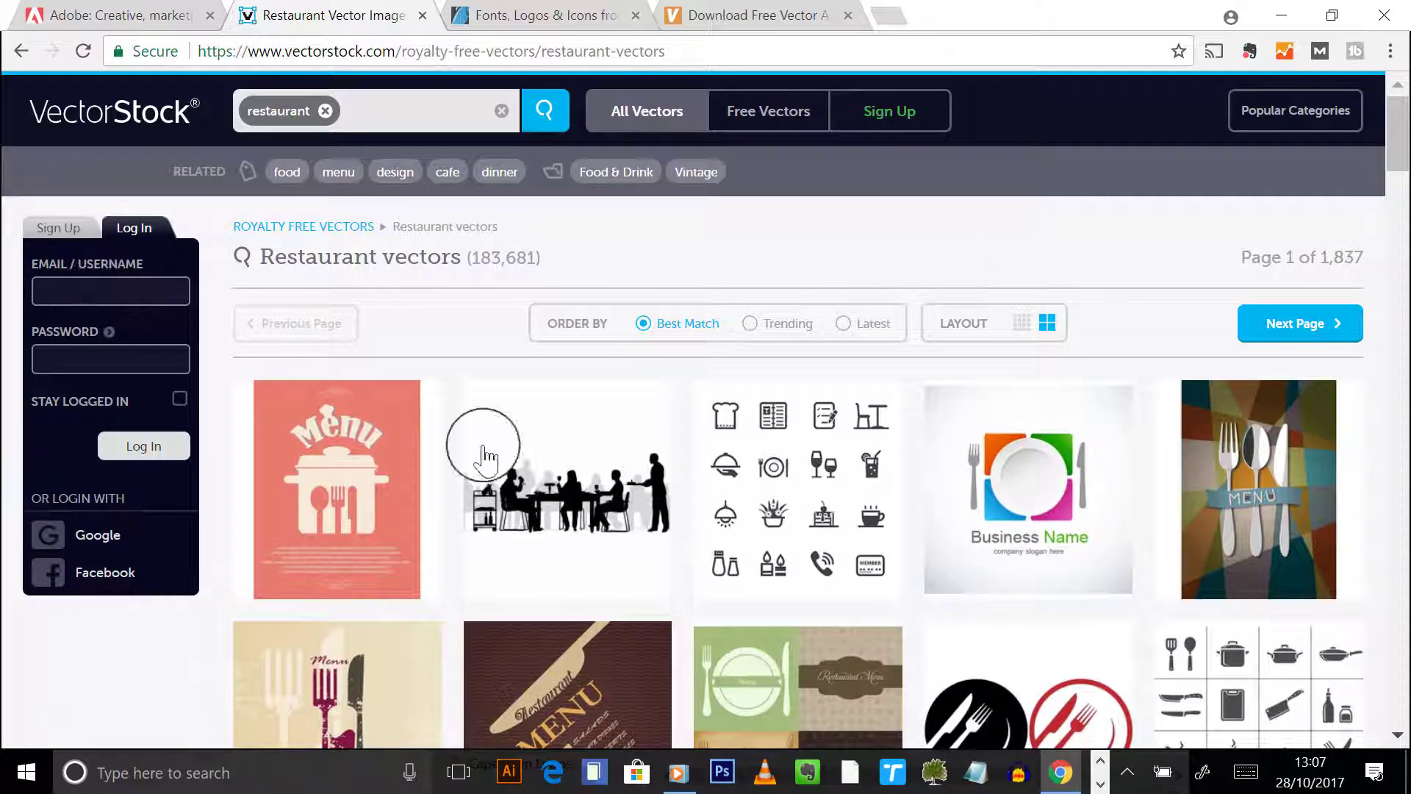
- View the licence and purchase options of the multicoloured restaurant card menu design, and close the VectorStock page
left_click(1175, 581)
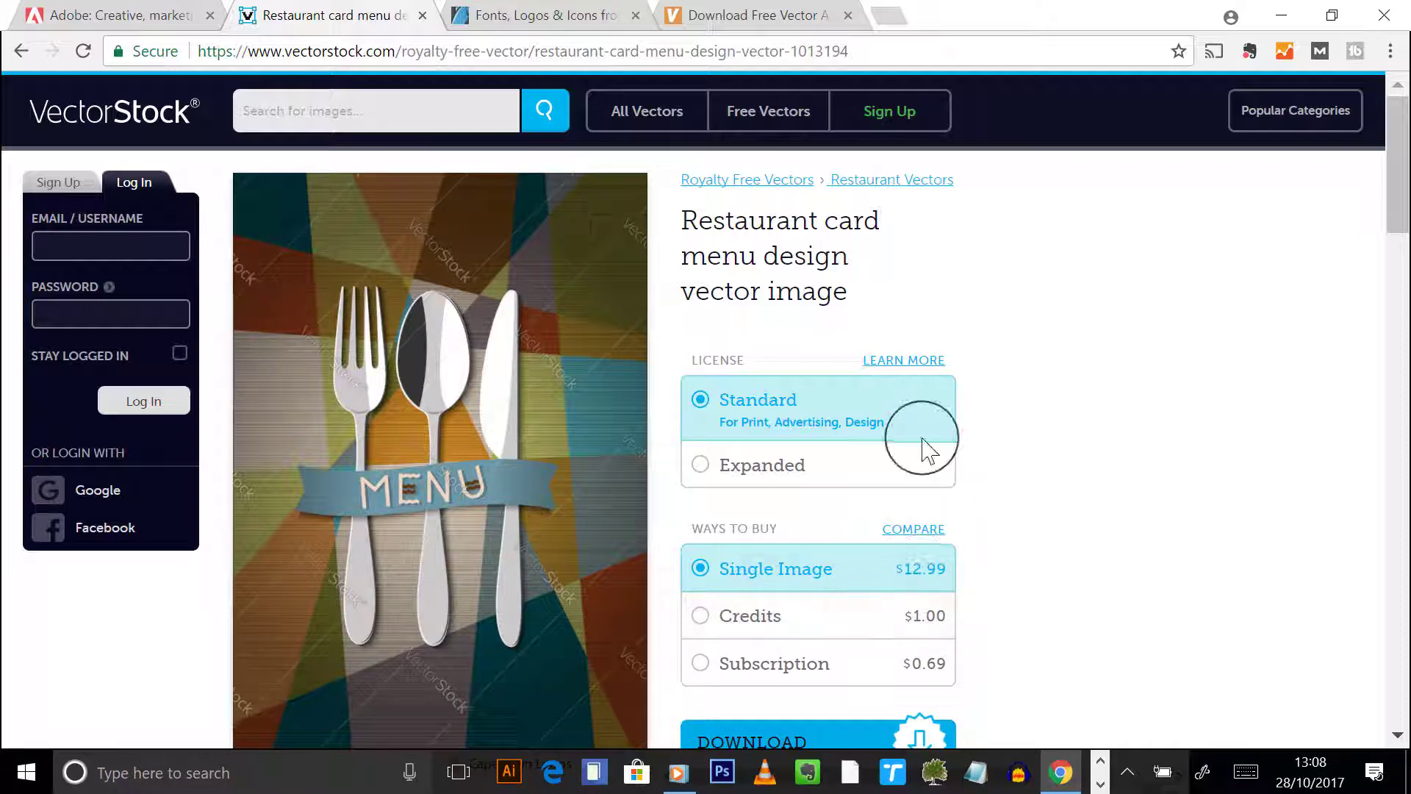
left_click(16, 52)
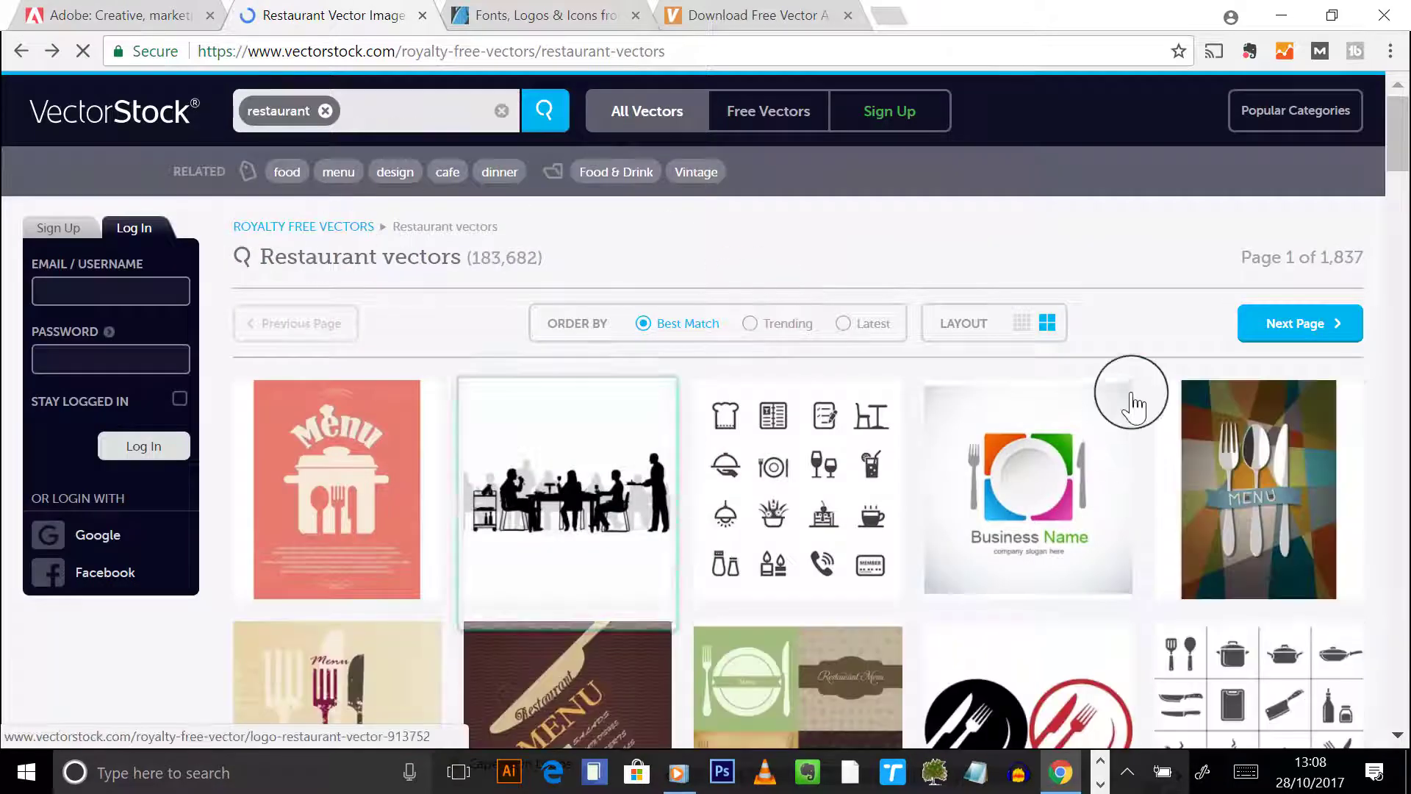
left_click(424, 15)
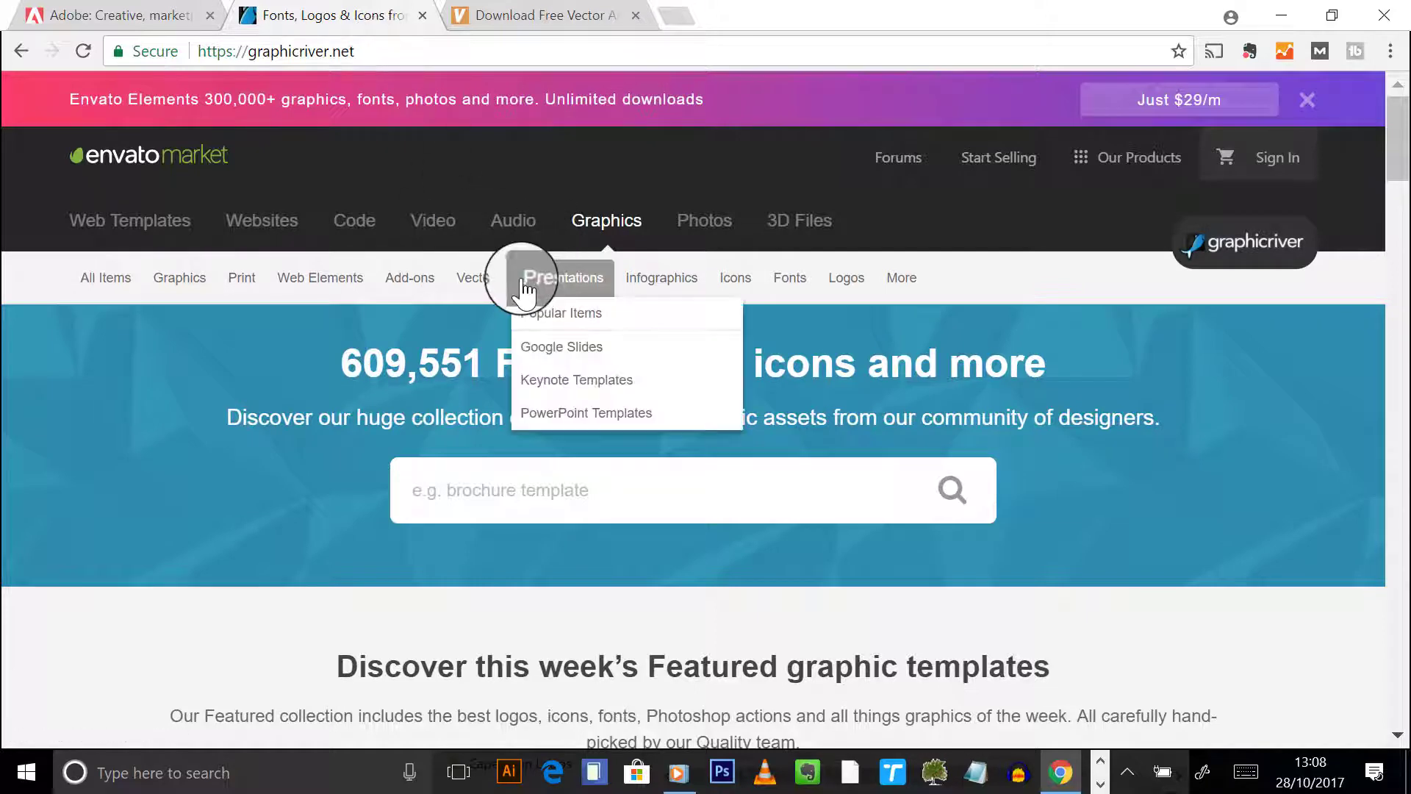
- Open GraphicRiver's Decorative vectors category and look over the listed items
mouse_move(502, 283)
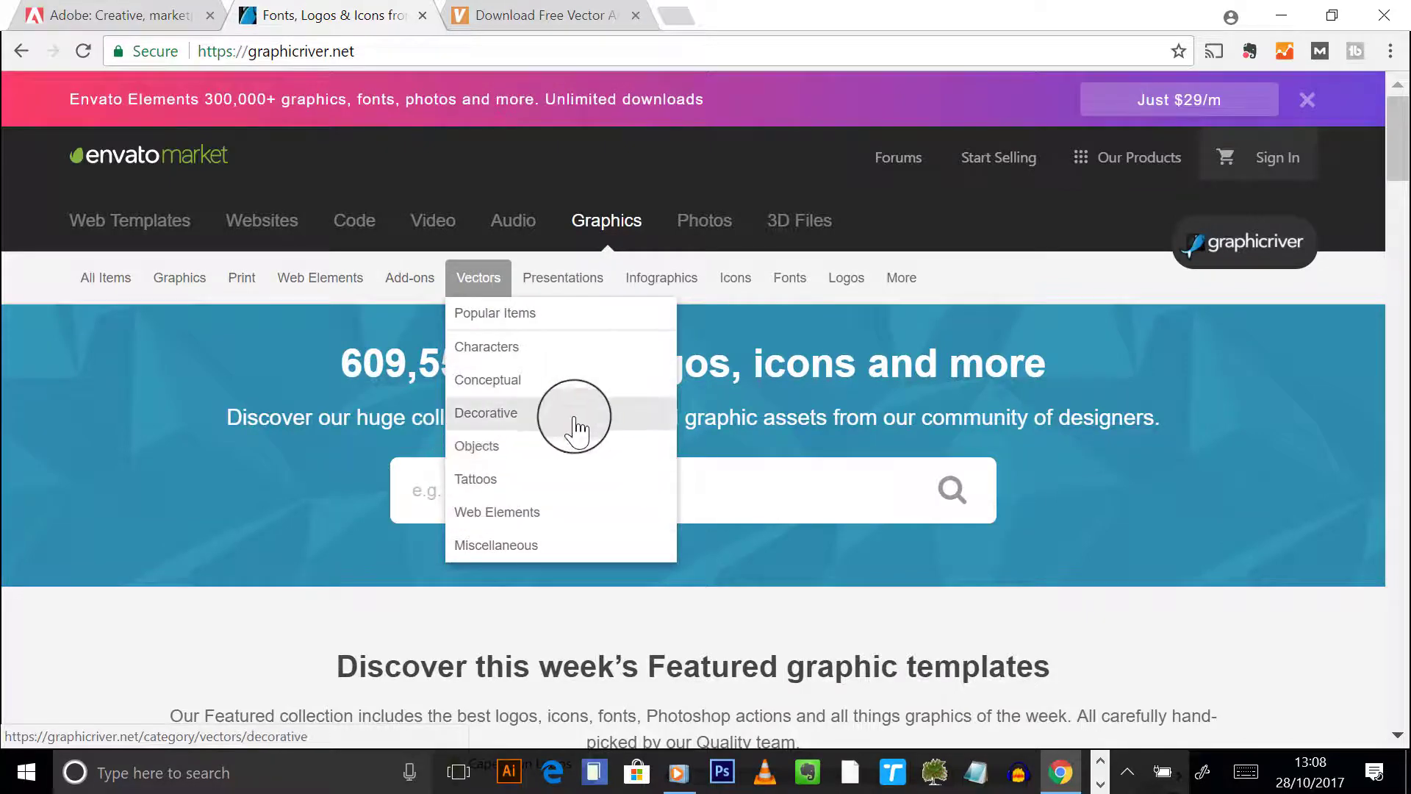
left_click(524, 415)
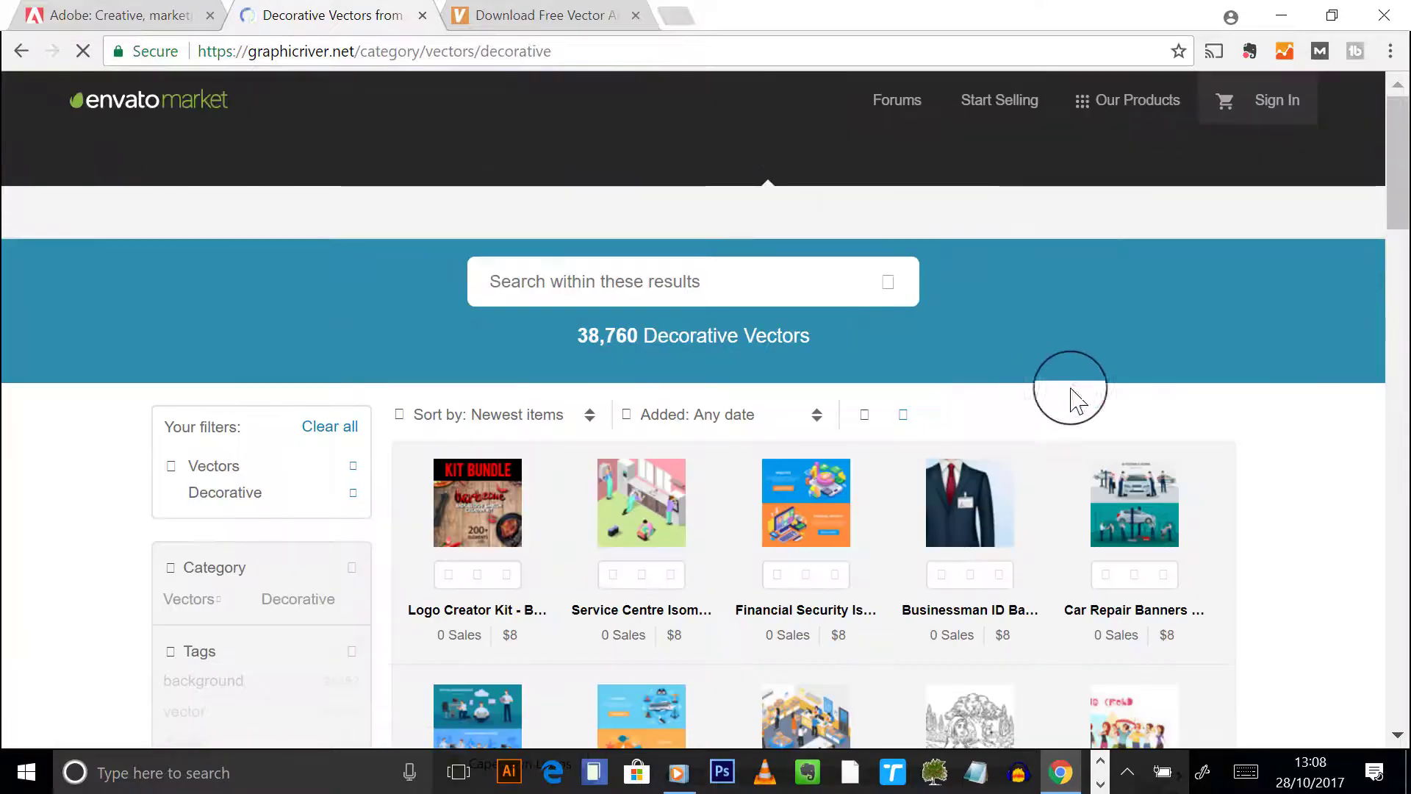
scroll(1025, 448, "down", 3)
scroll(1023, 440, "down", 10)
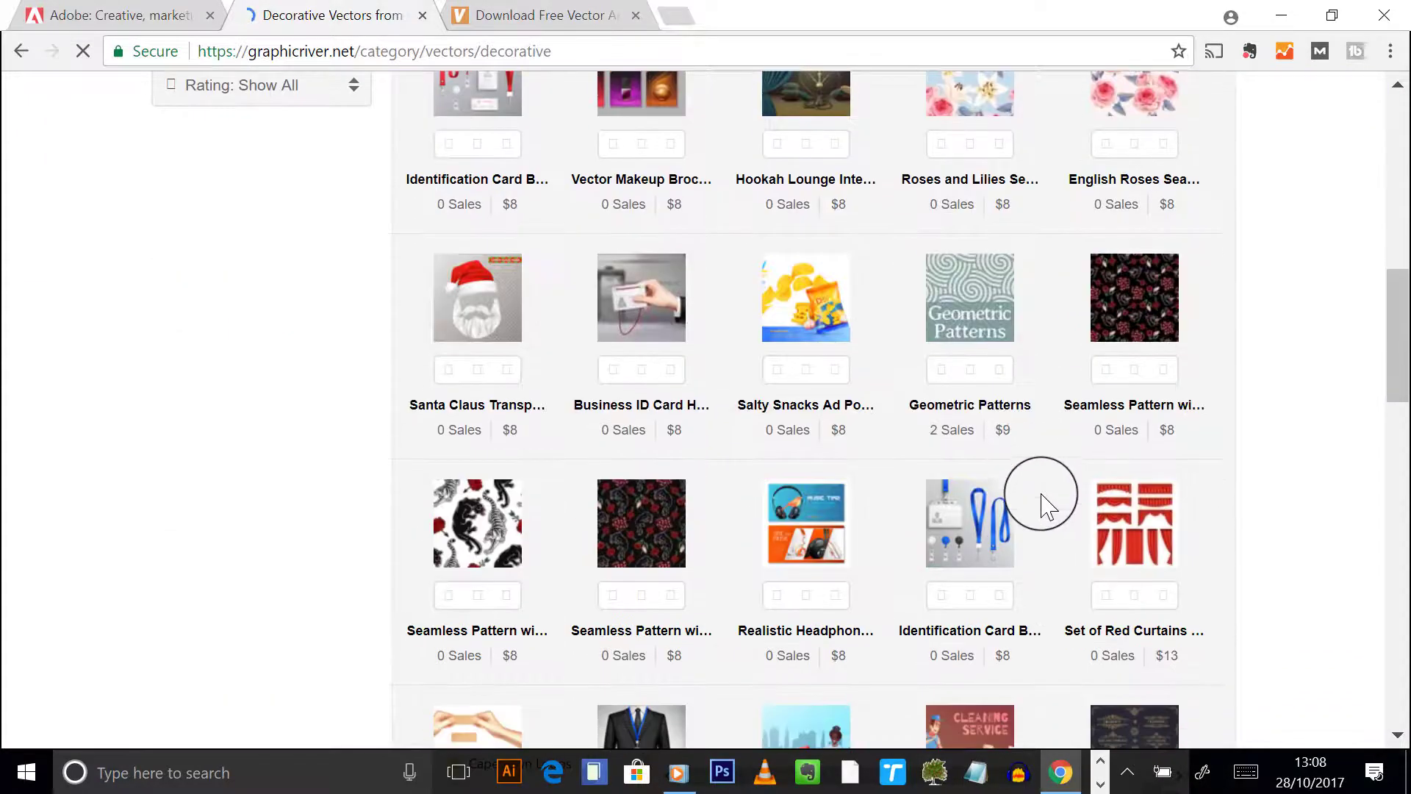
scroll(1039, 495, "up", 6)
scroll(1049, 507, "up", 6)
- Search within the Decorative vectors for "restuarant"
left_click(690, 163)
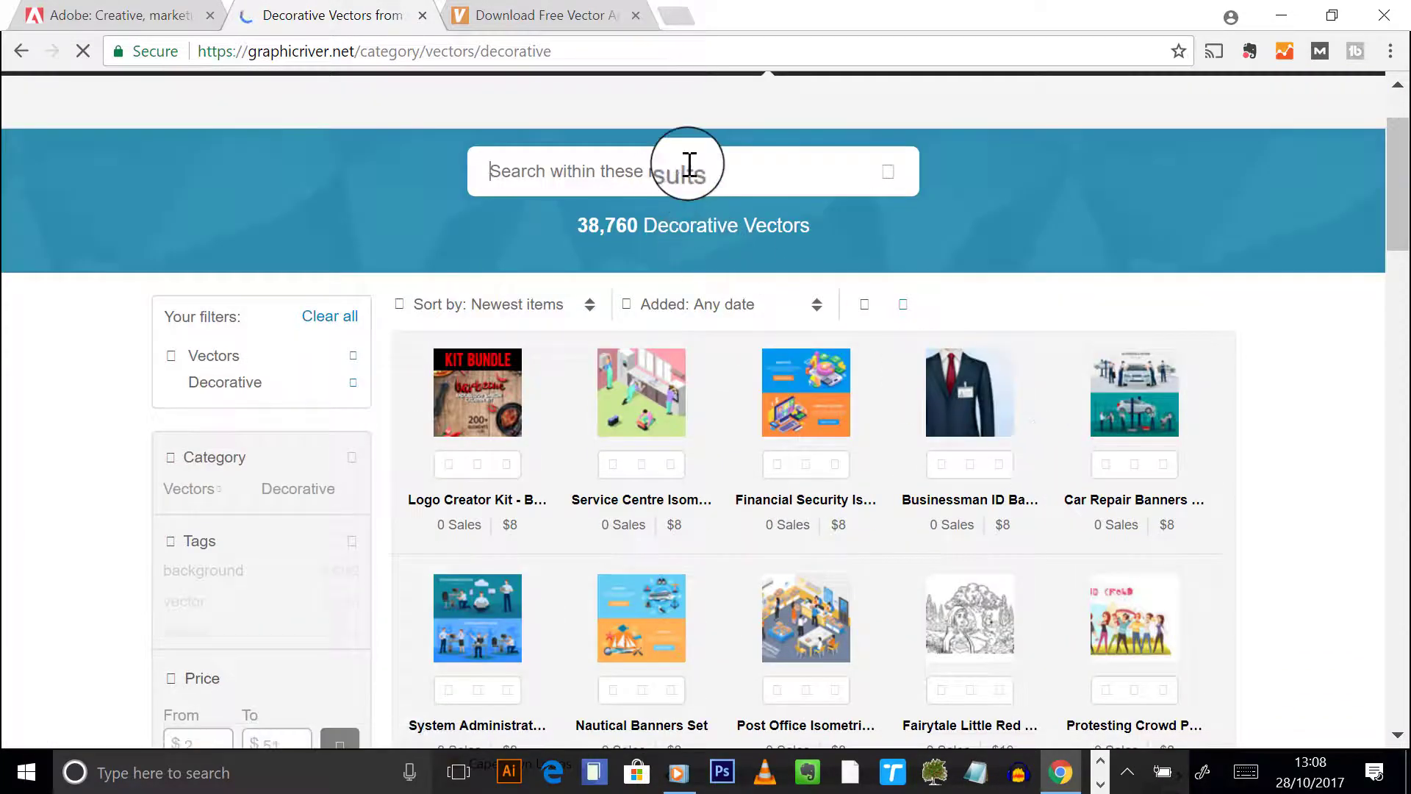
type("restaurant")
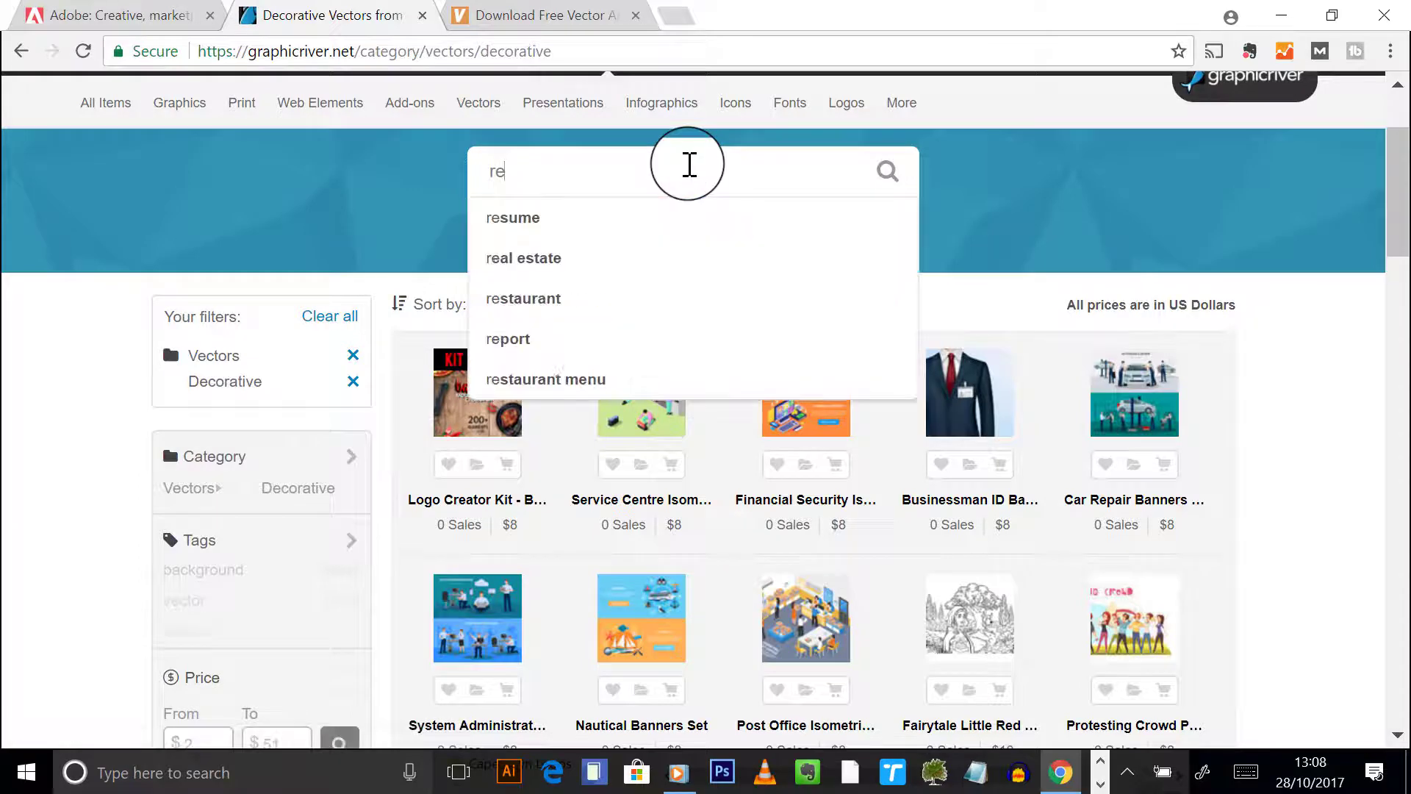
type("uarant")
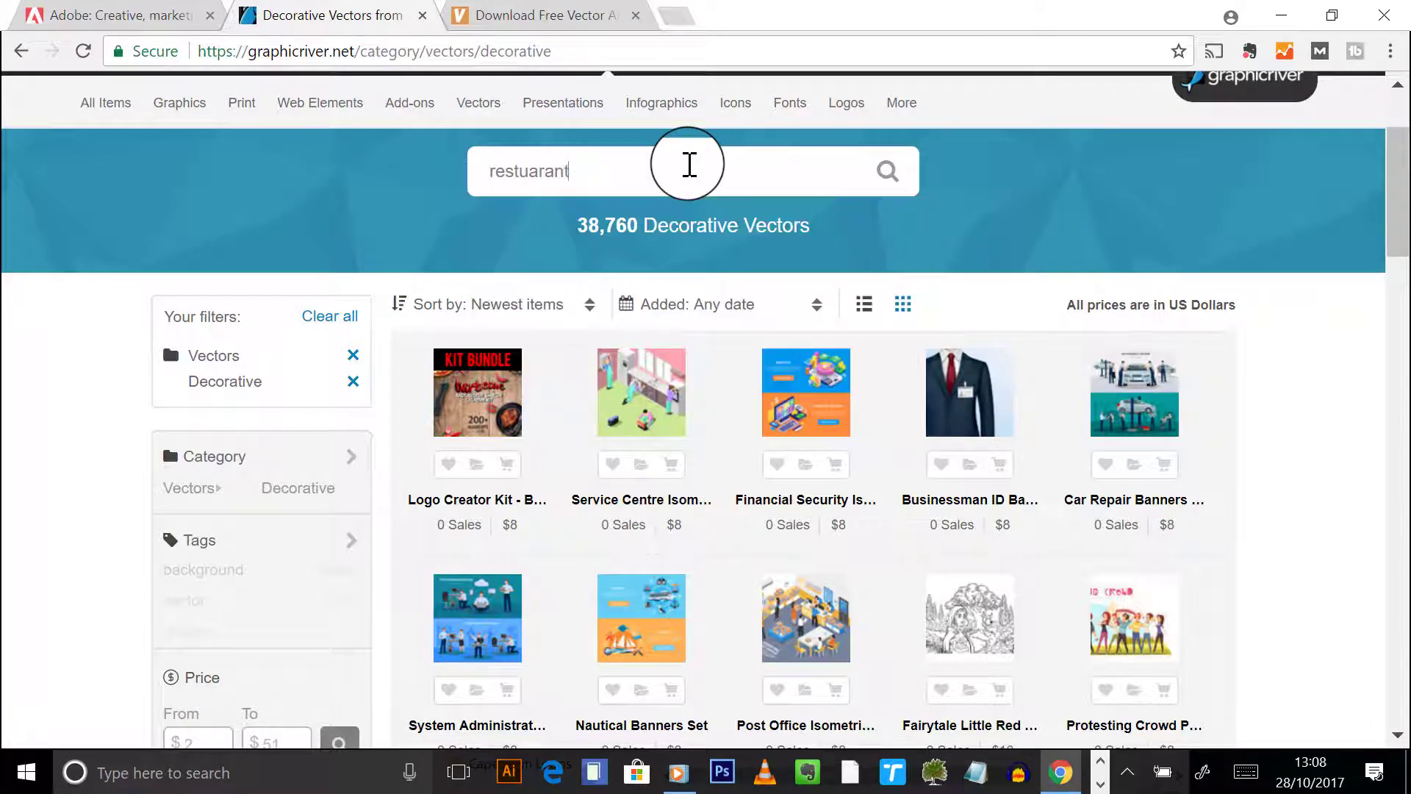
key("Return")
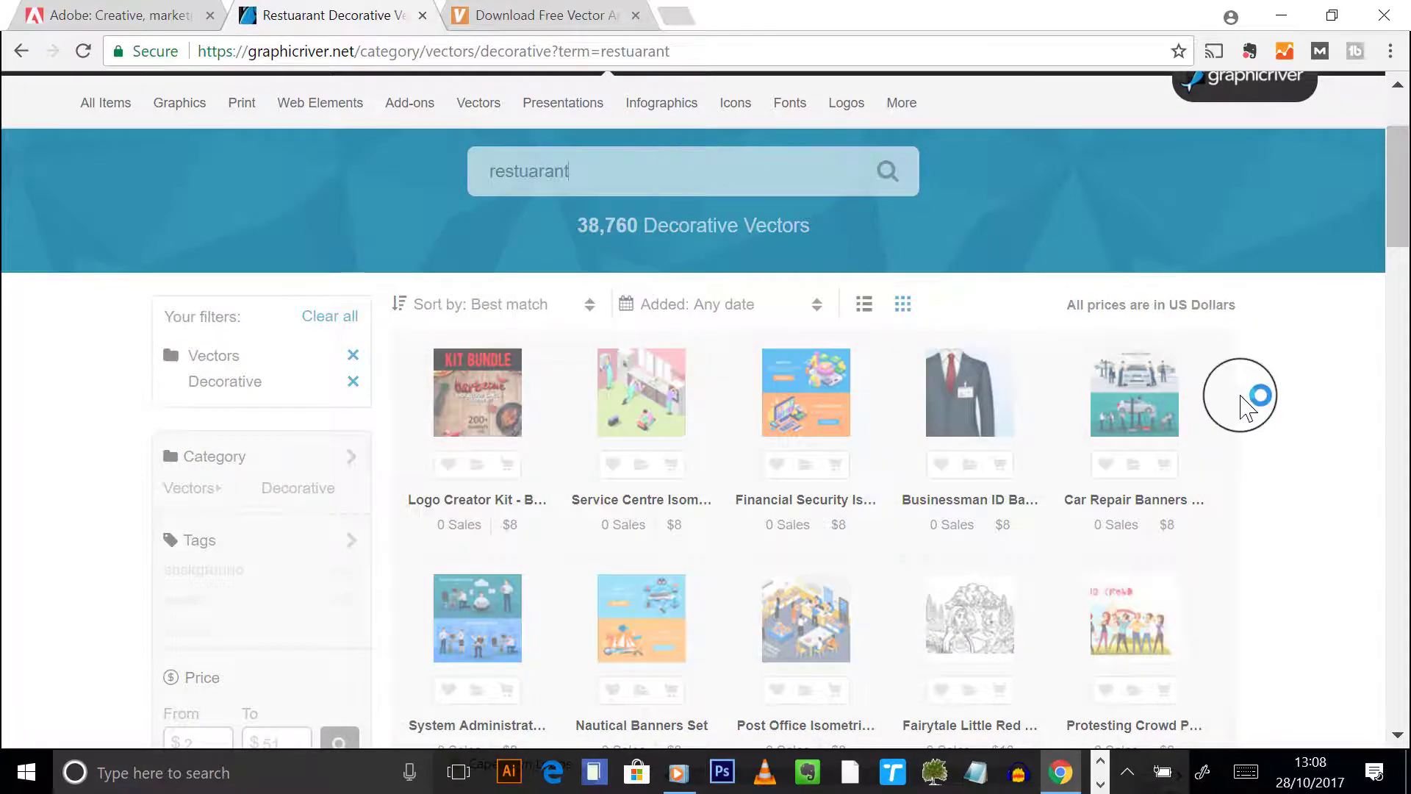
- Look through the GraphicRiver restaurant results, preview the Street Food Festival Pamphlet, and close the site
scroll(1292, 508, "down", 3)
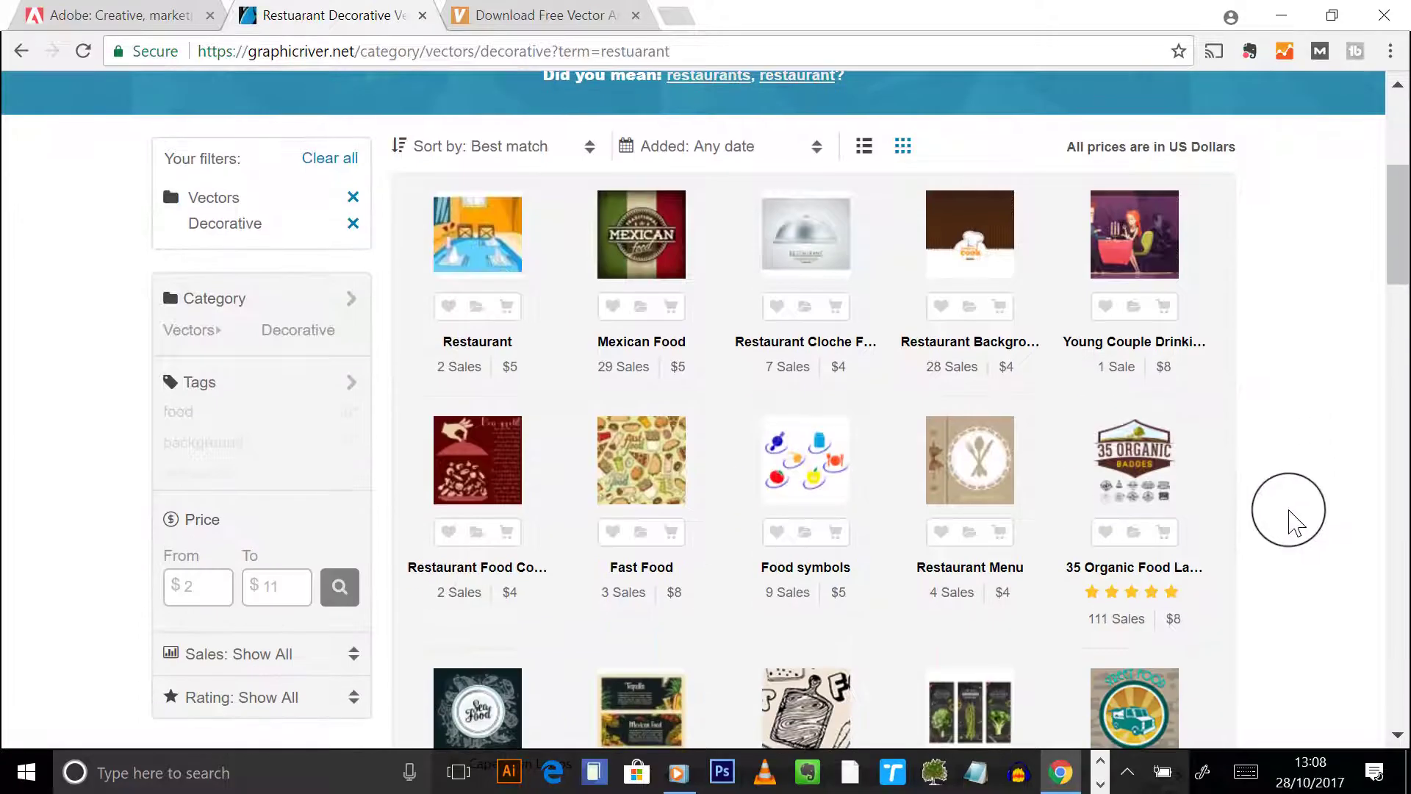
scroll(1292, 507, "down", 1)
mouse_move(632, 351)
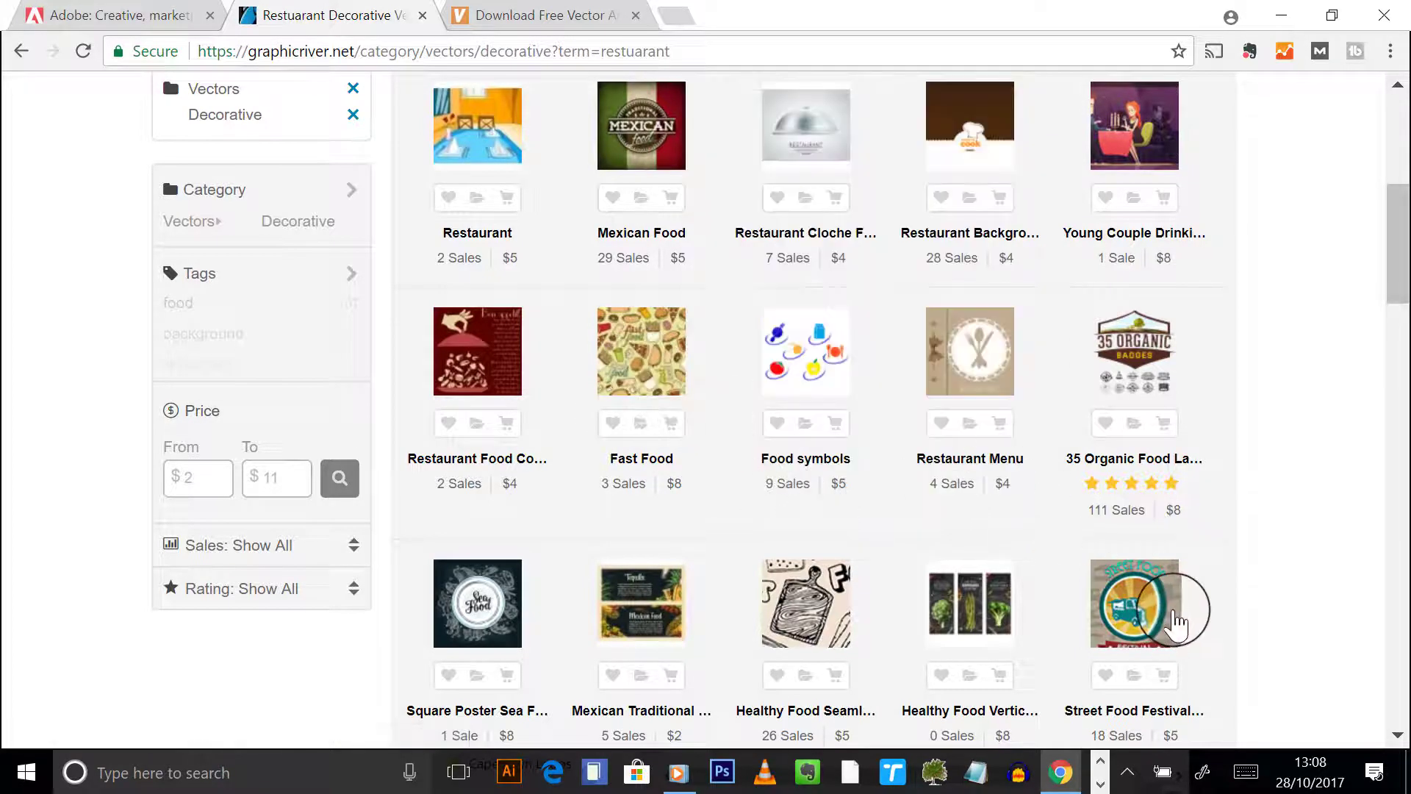
mouse_move(1136, 625)
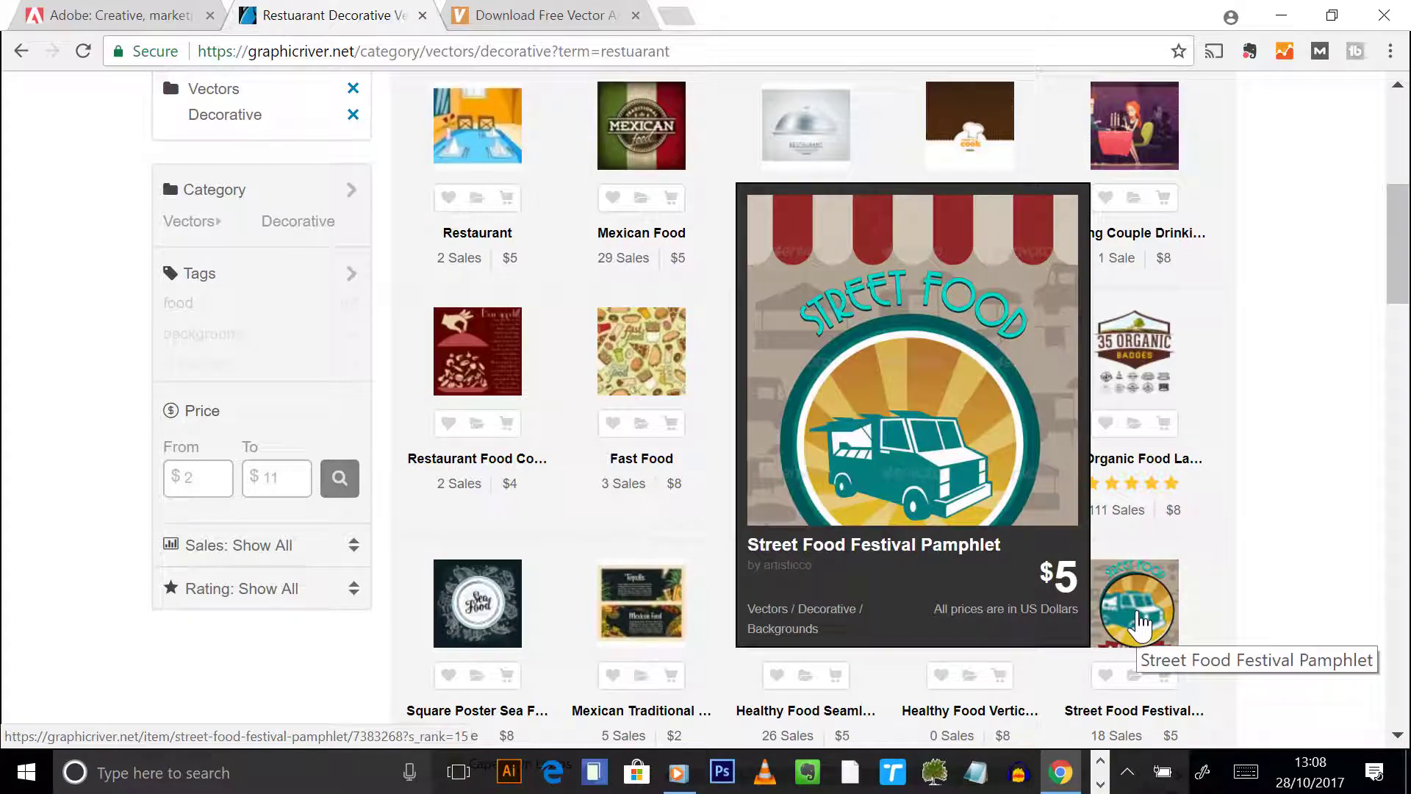
scroll(1140, 618, "down", 14)
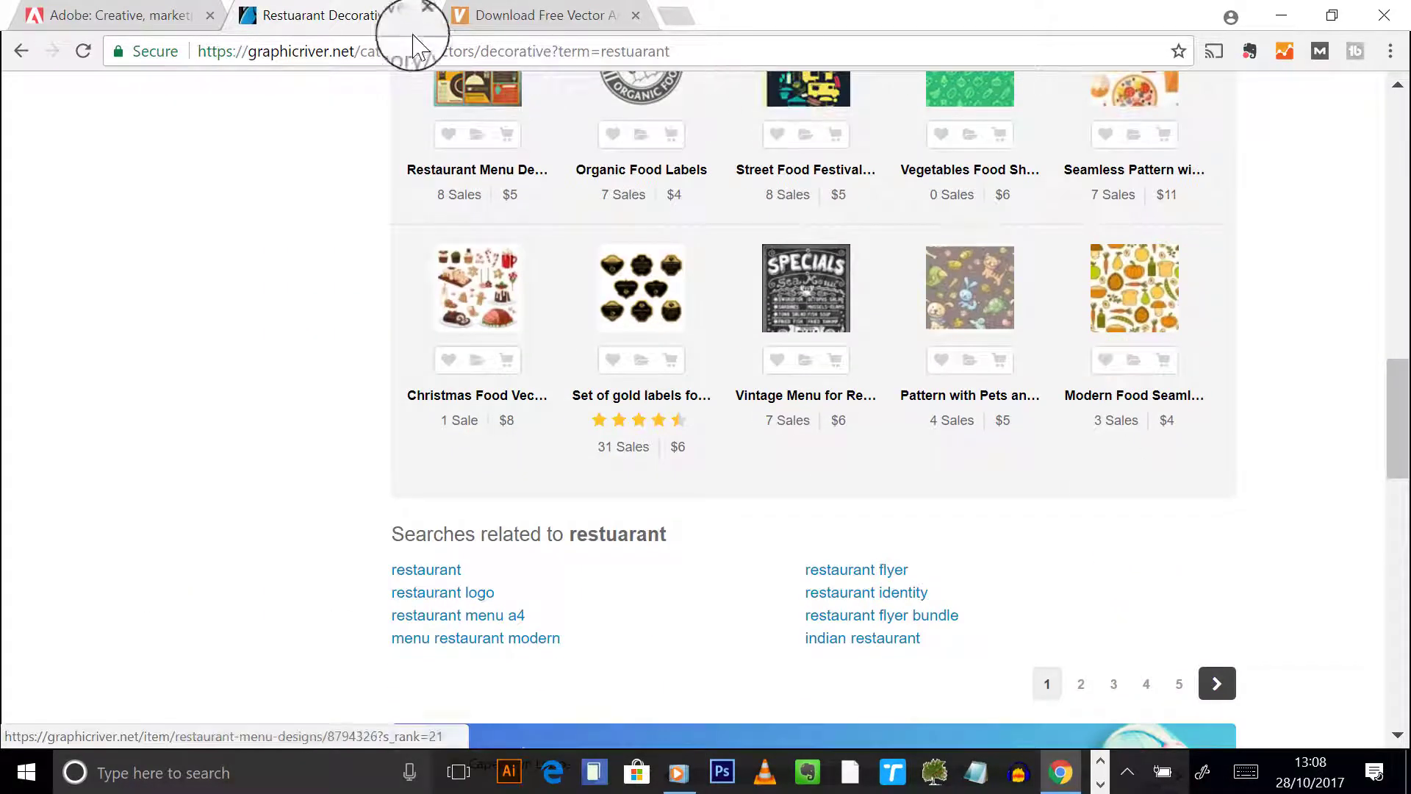
key("ctrl+w")
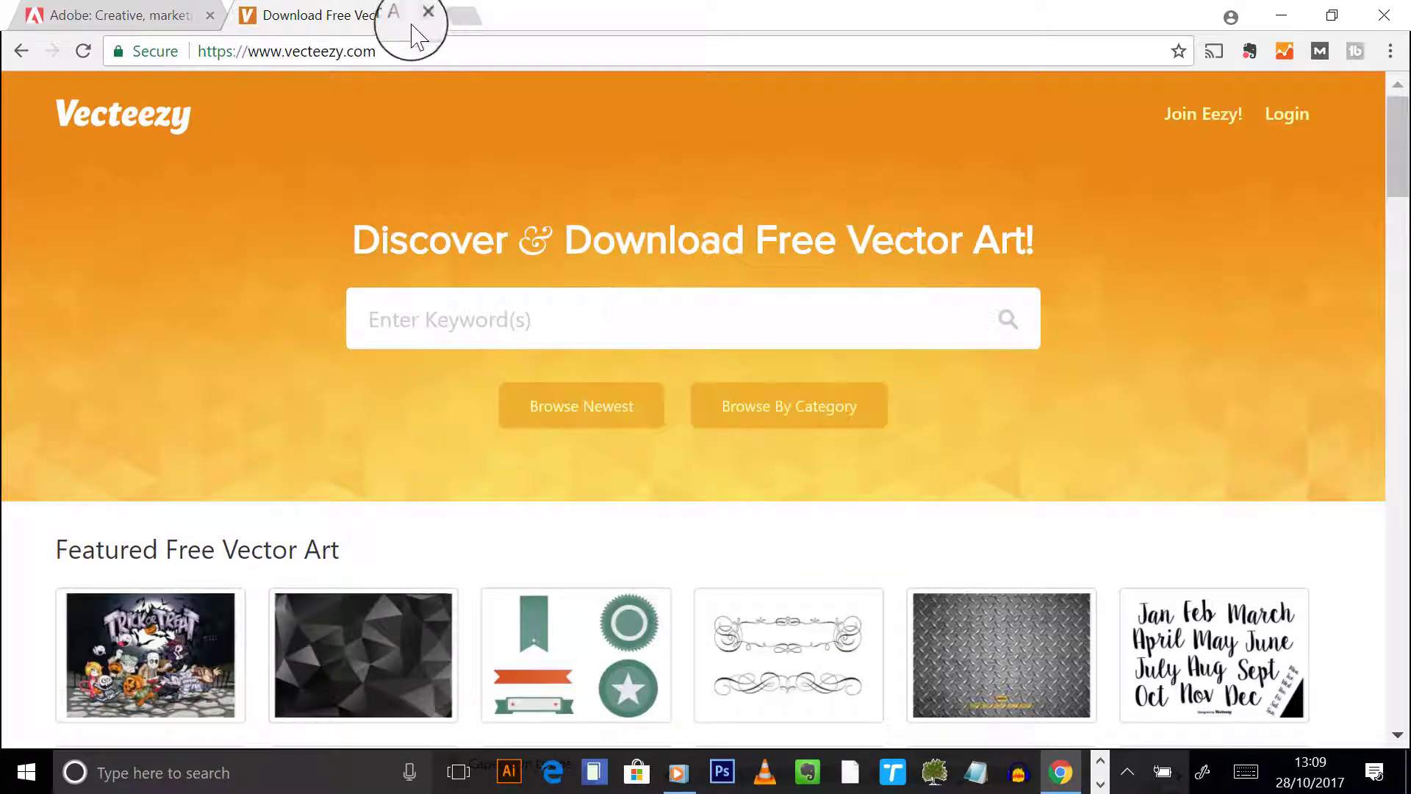
- Search Vecteezy for "restaurant" and close the blank pop-up window
left_click(393, 59)
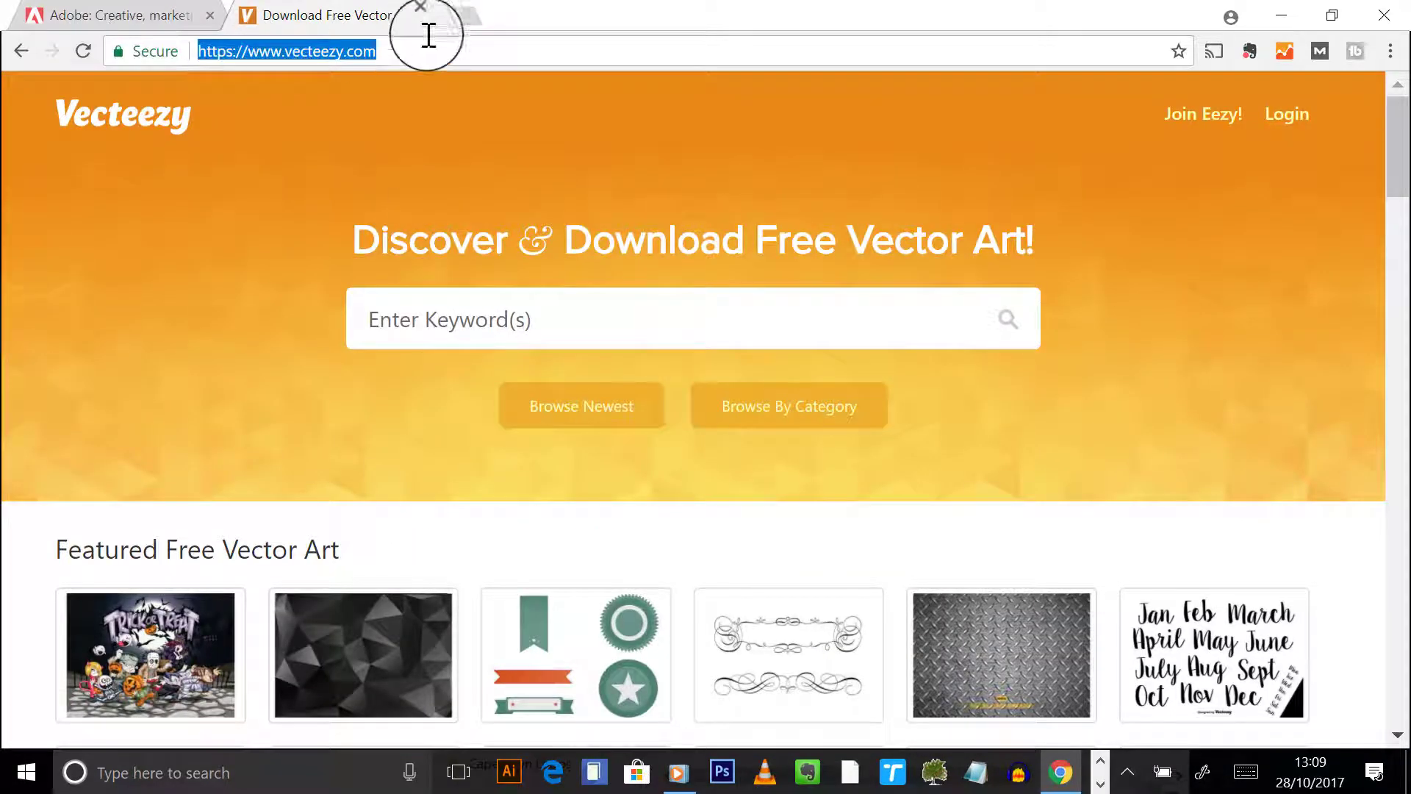
left_click(556, 327)
type("restaurant")
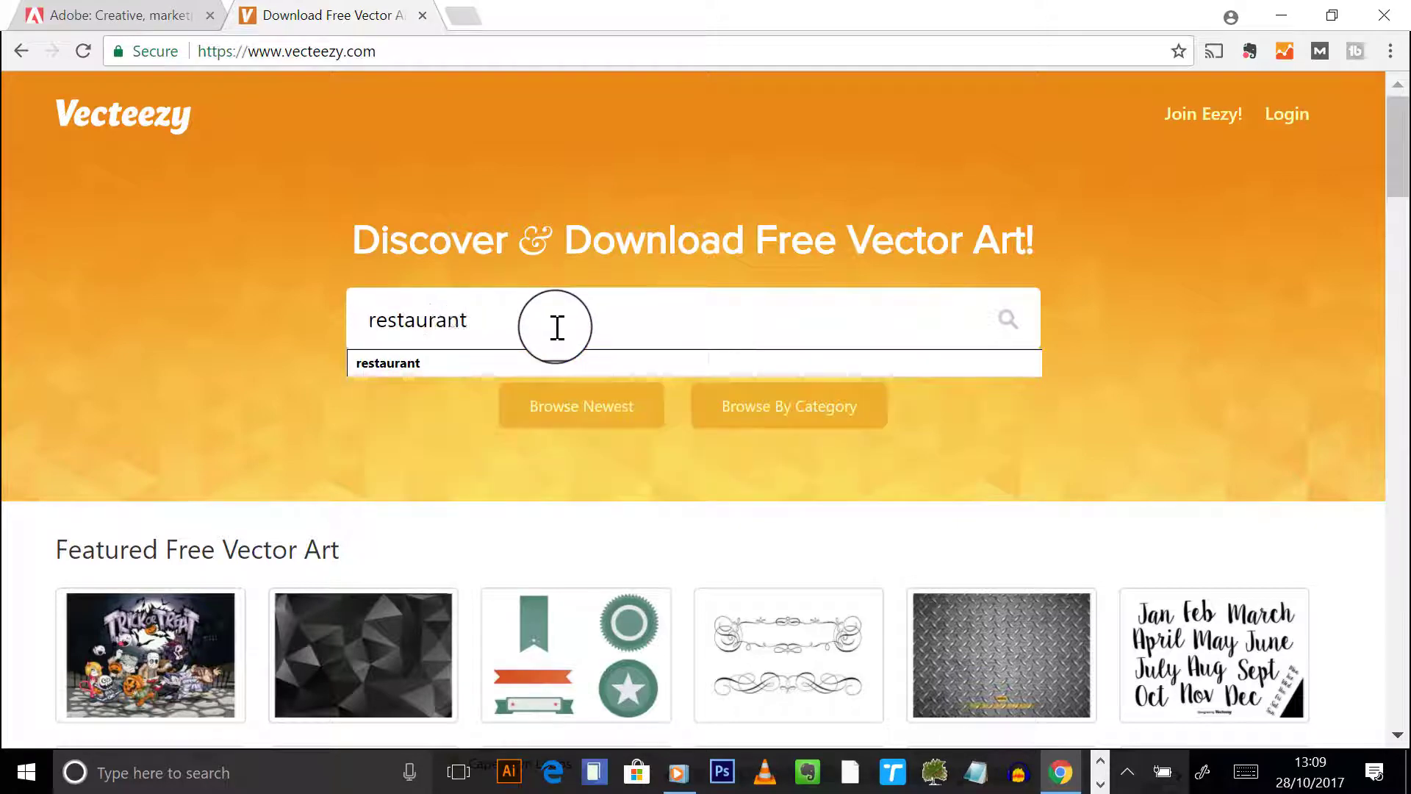
key("Return")
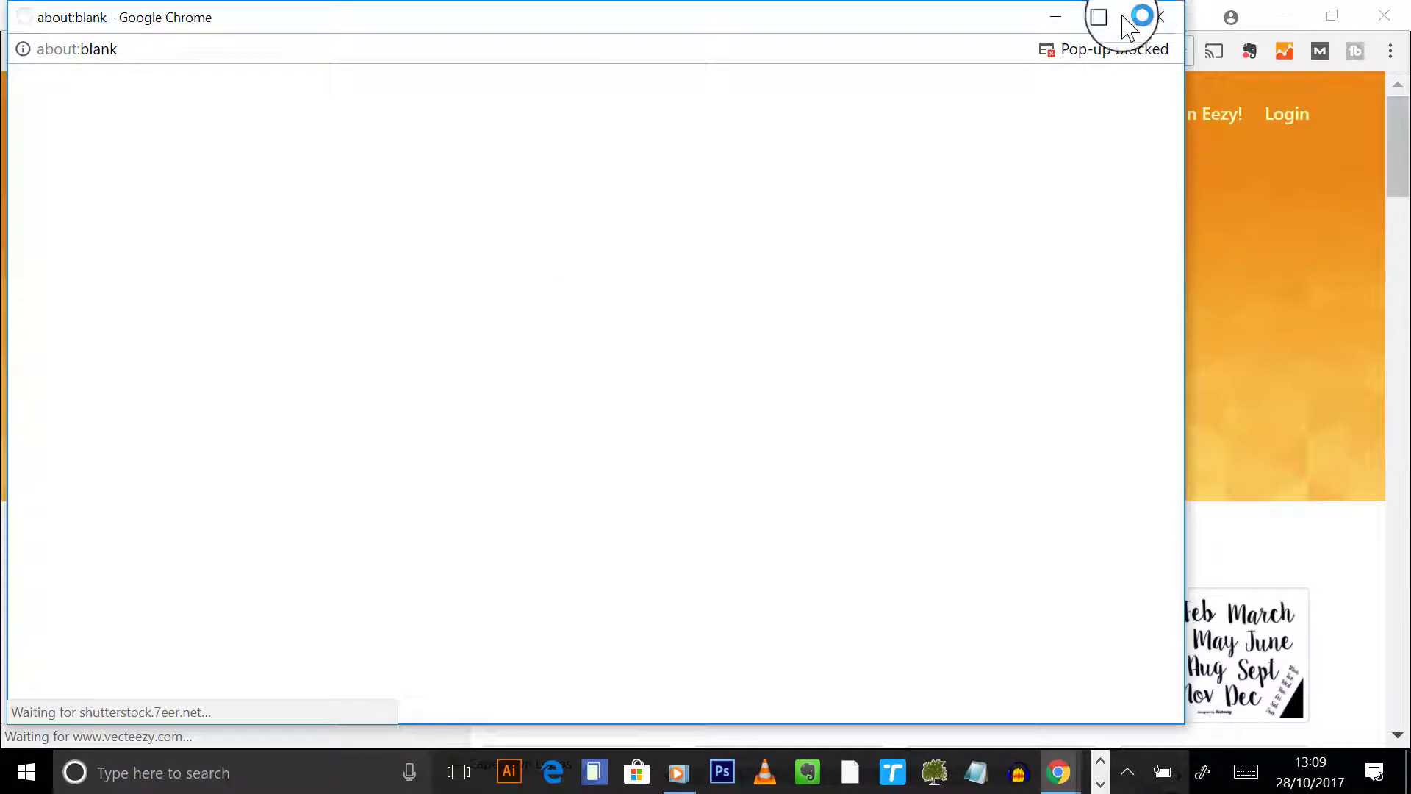
left_click(1159, 22)
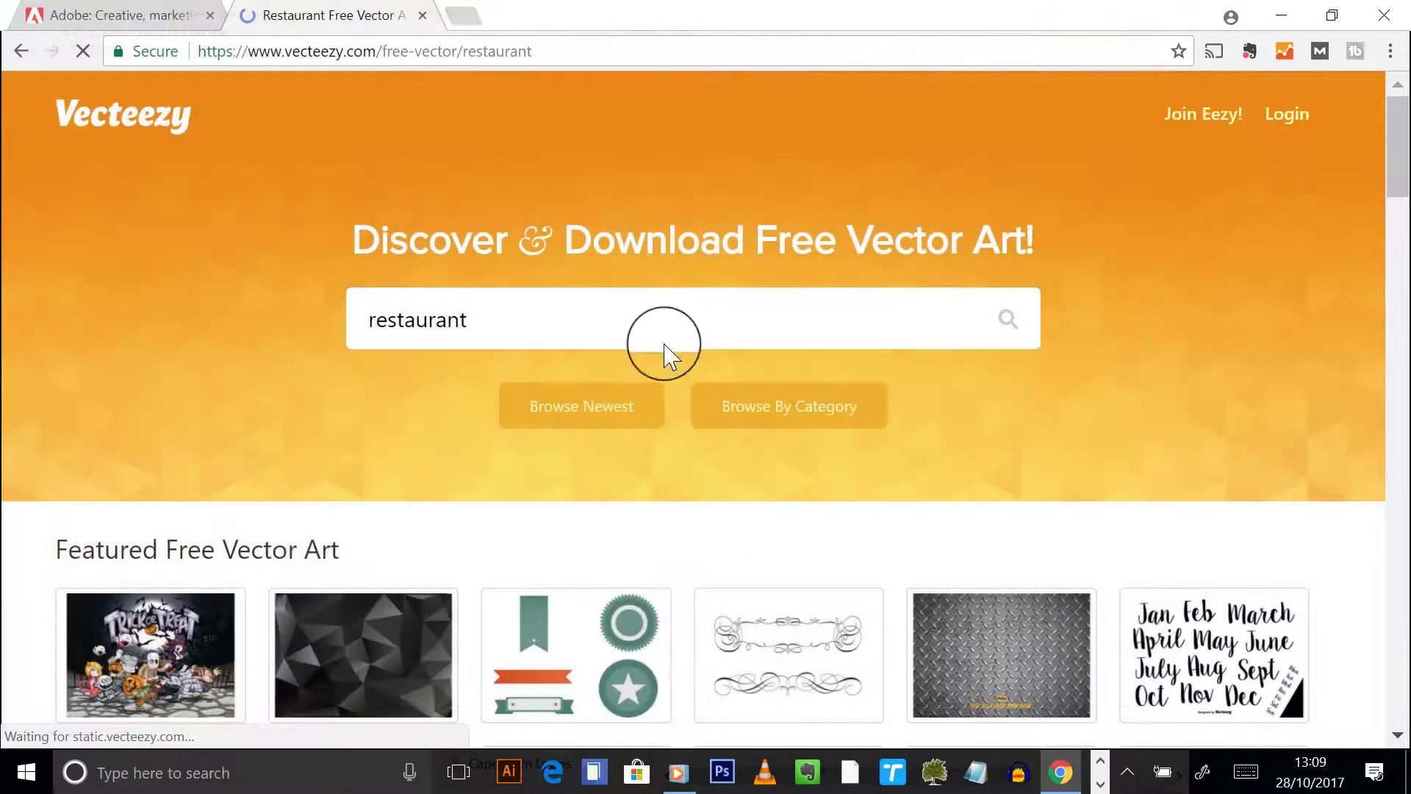
- Look through Vecteezy's free restaurant vectors for icons, interiors and menu designs
scroll(1272, 426, "down", 2)
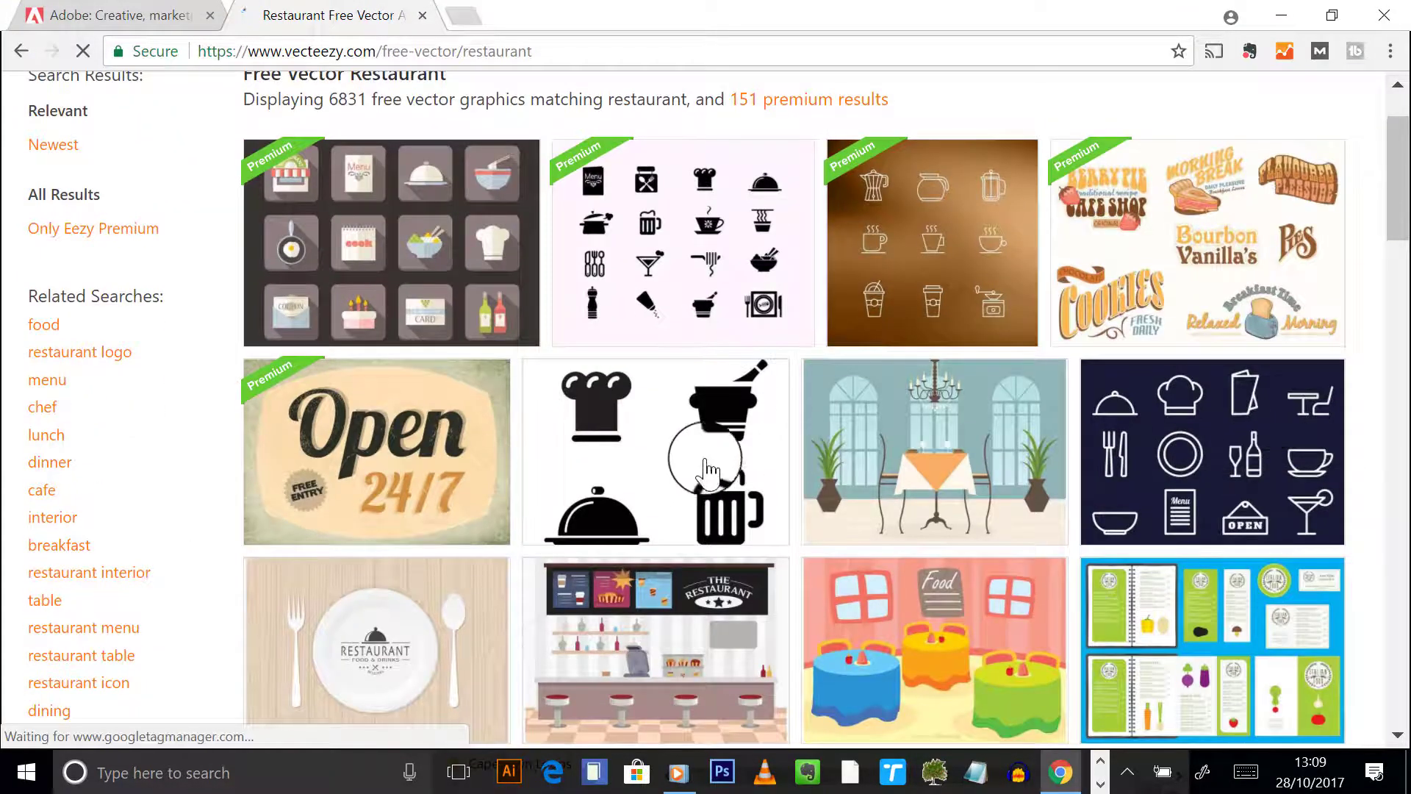
scroll(808, 470, "down", 7)
scroll(823, 478, "up", 3)
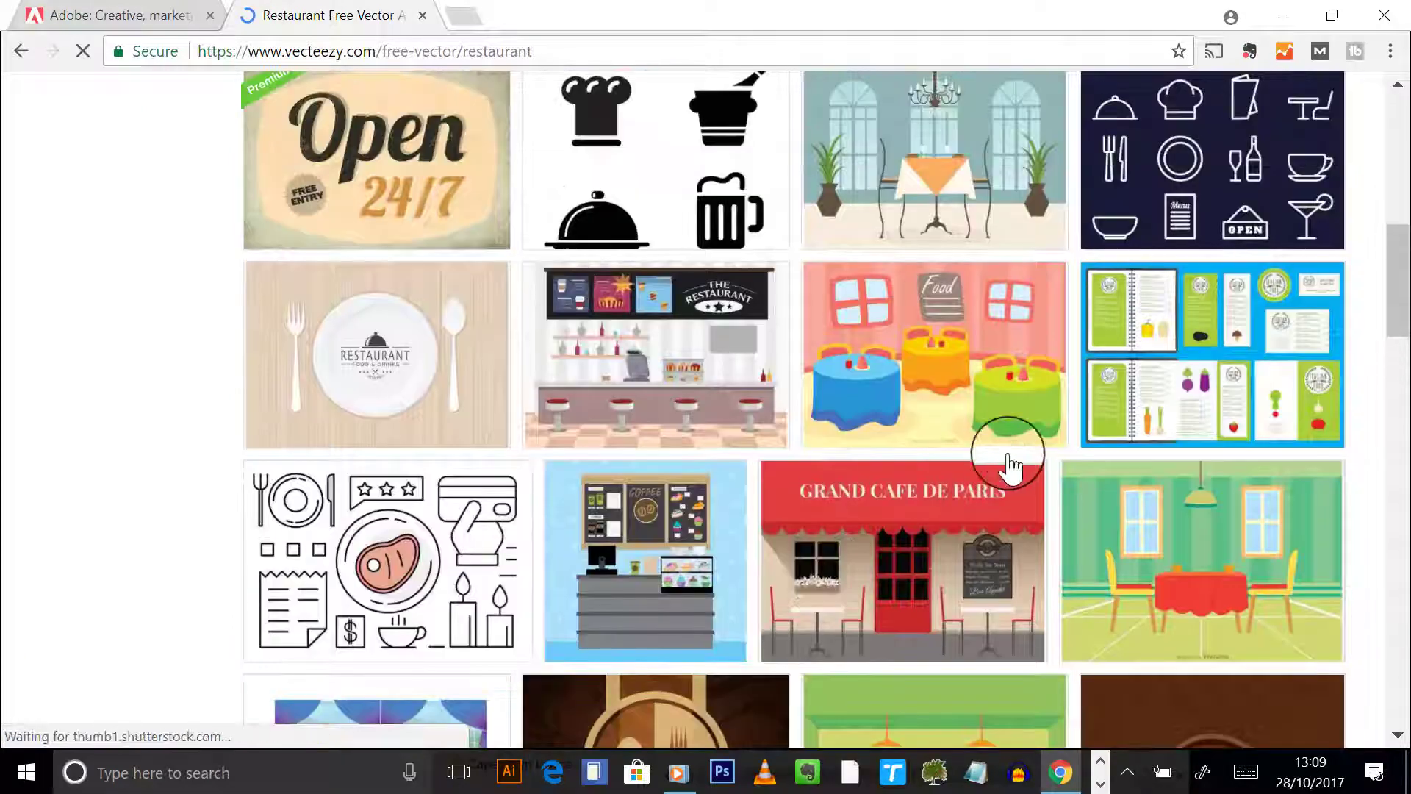
scroll(985, 441, "down", 6)
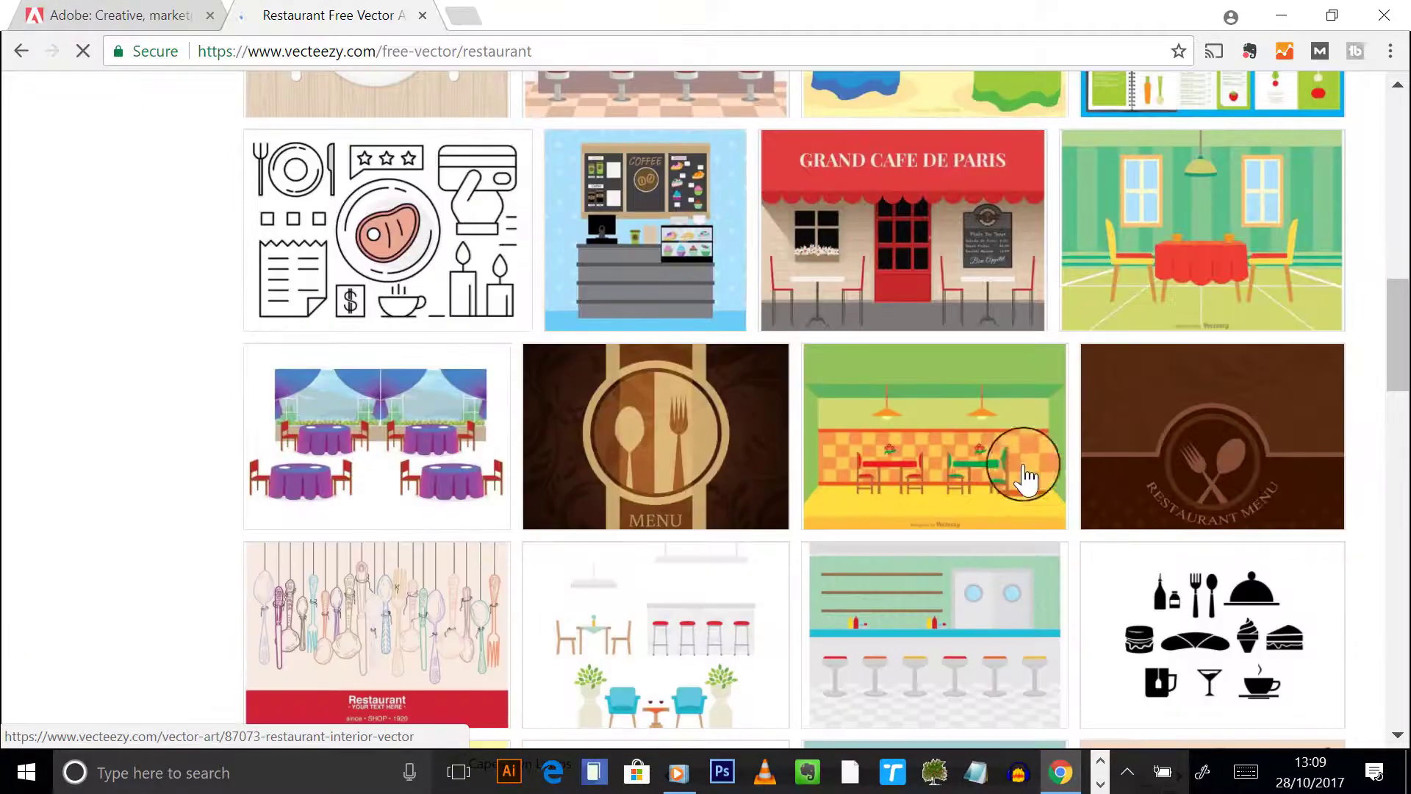
scroll(962, 463, "down", 3)
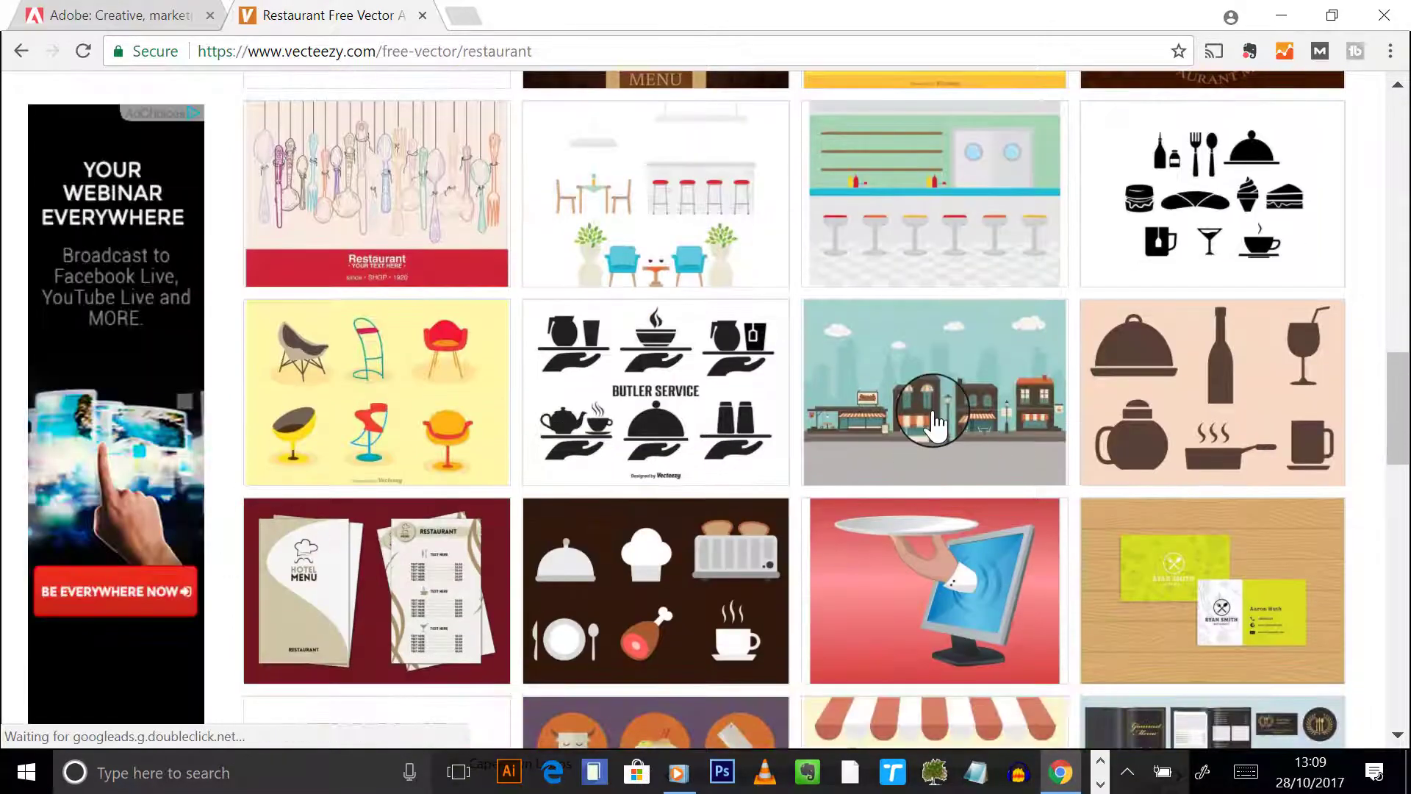
scroll(977, 426, "down", 4)
scroll(1018, 409, "down", 3)
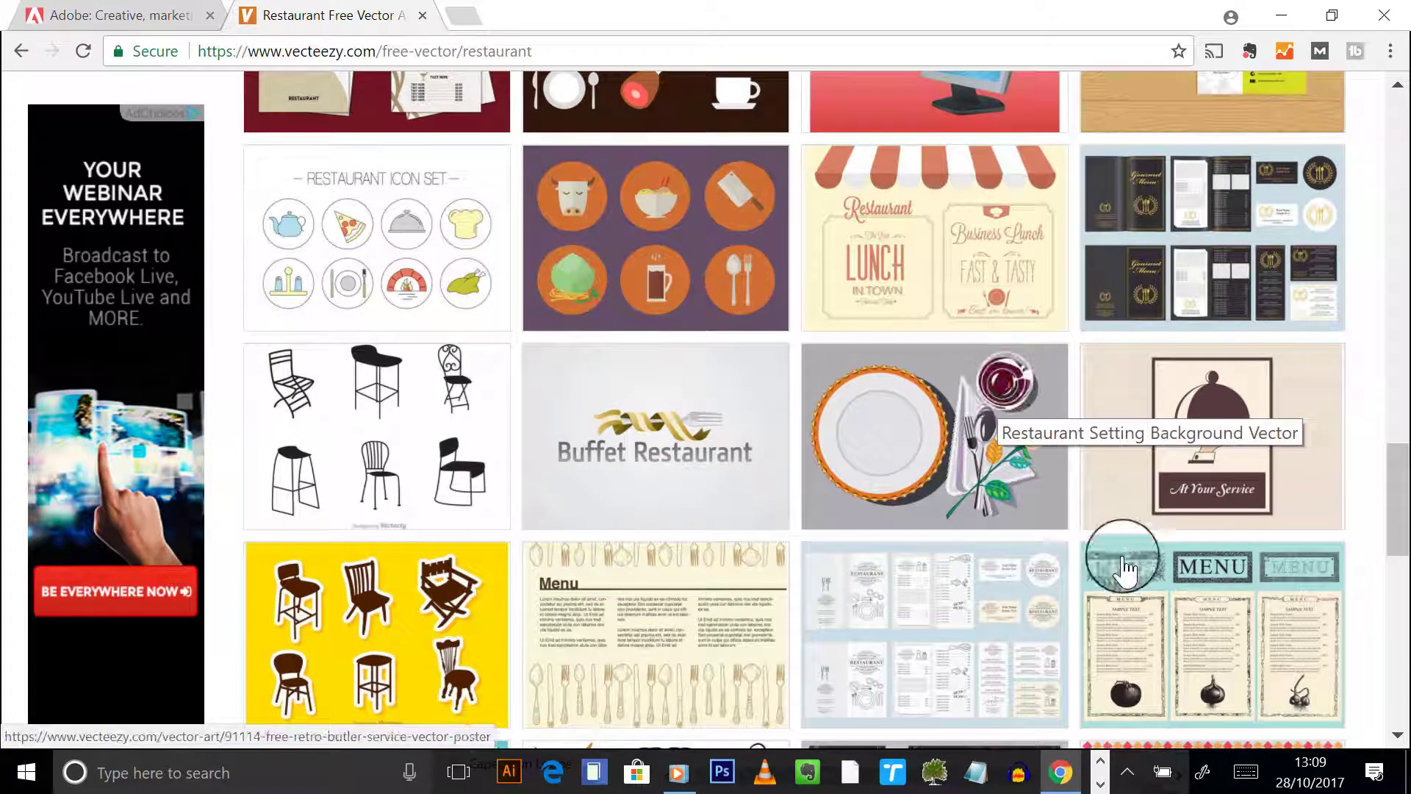
scroll(915, 375, "down", 8)
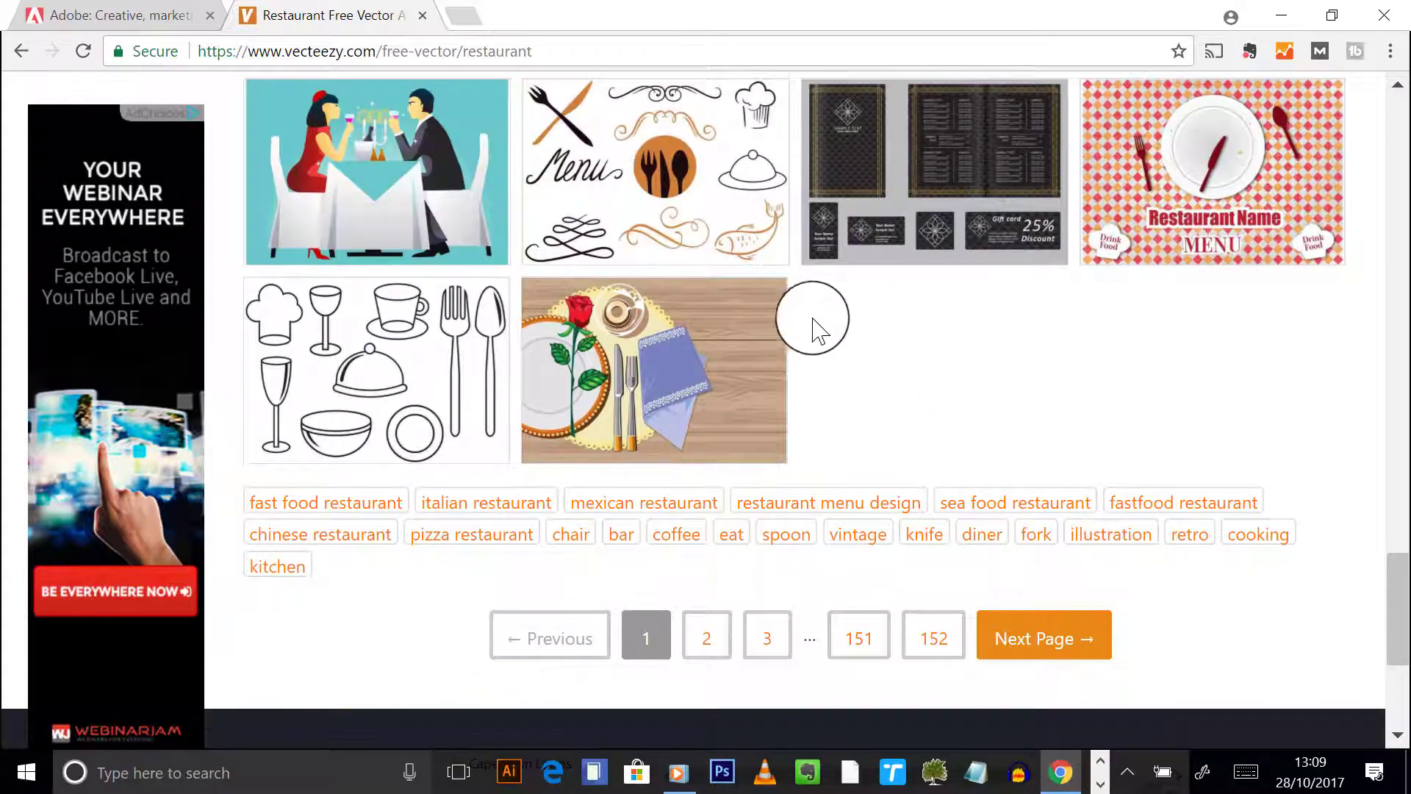
scroll(1029, 364, "up", 10)
scroll(1012, 370, "up", 5)
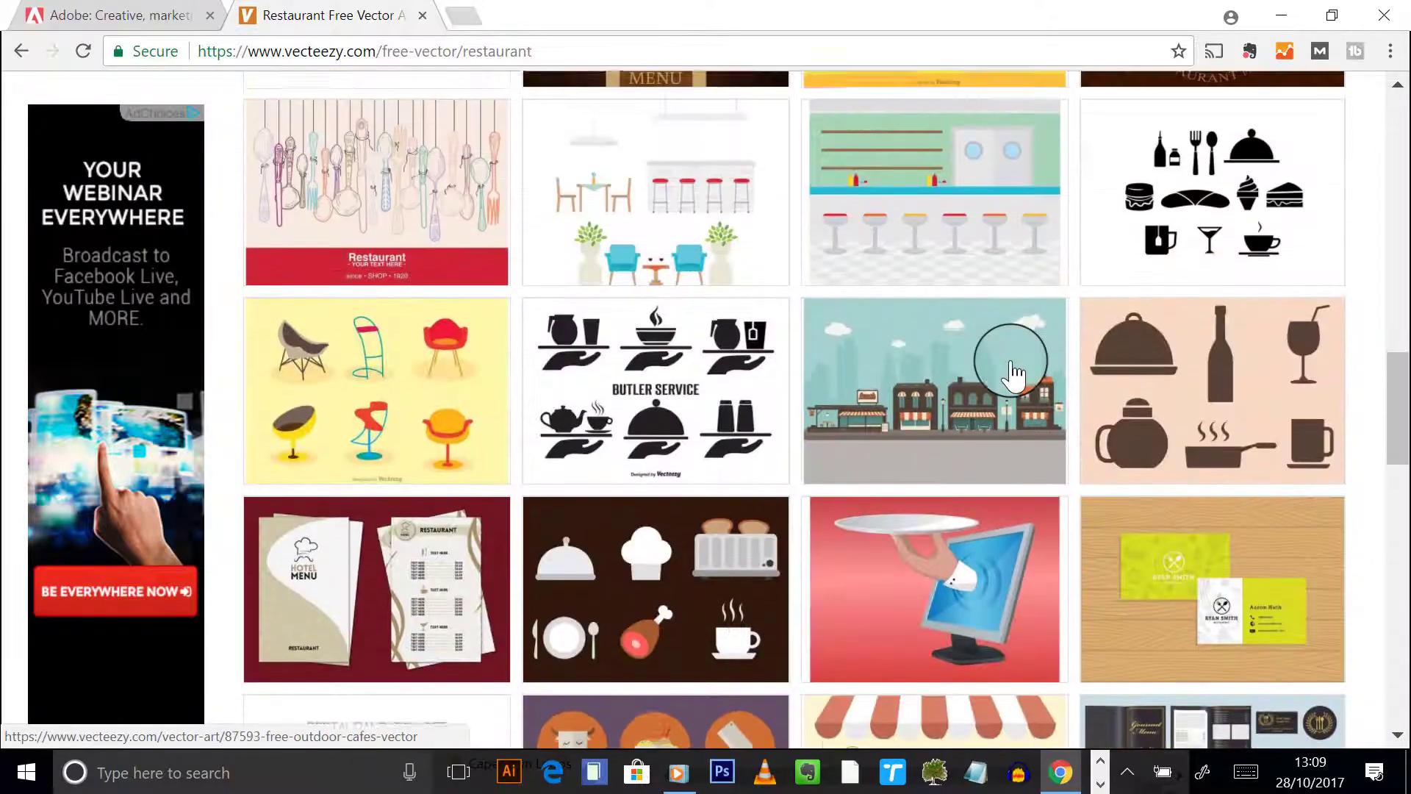
- Start the free download of the brown restaurant menu vector with the spoon and fork, and switch to File Explorer
scroll(995, 338, "up", 3)
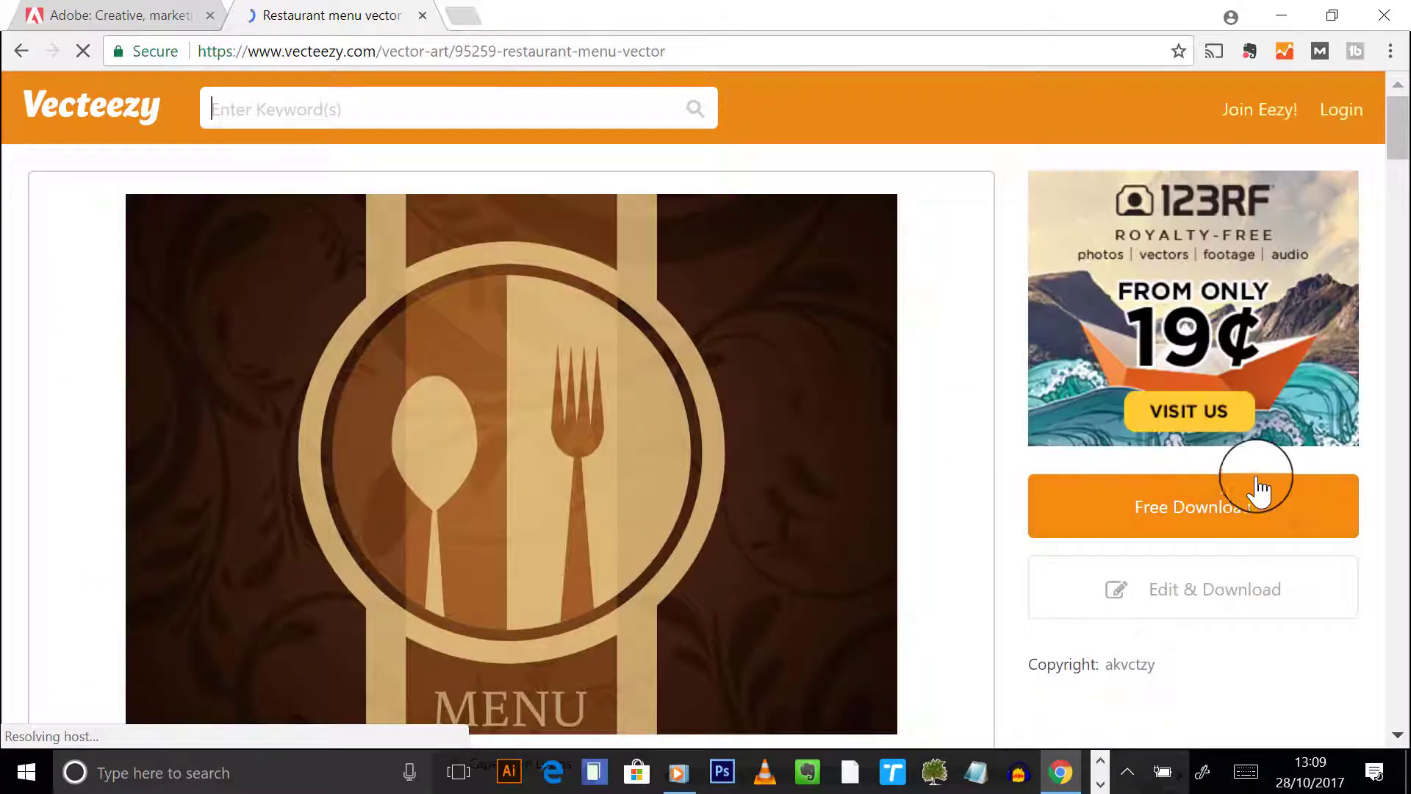
left_click(1175, 518)
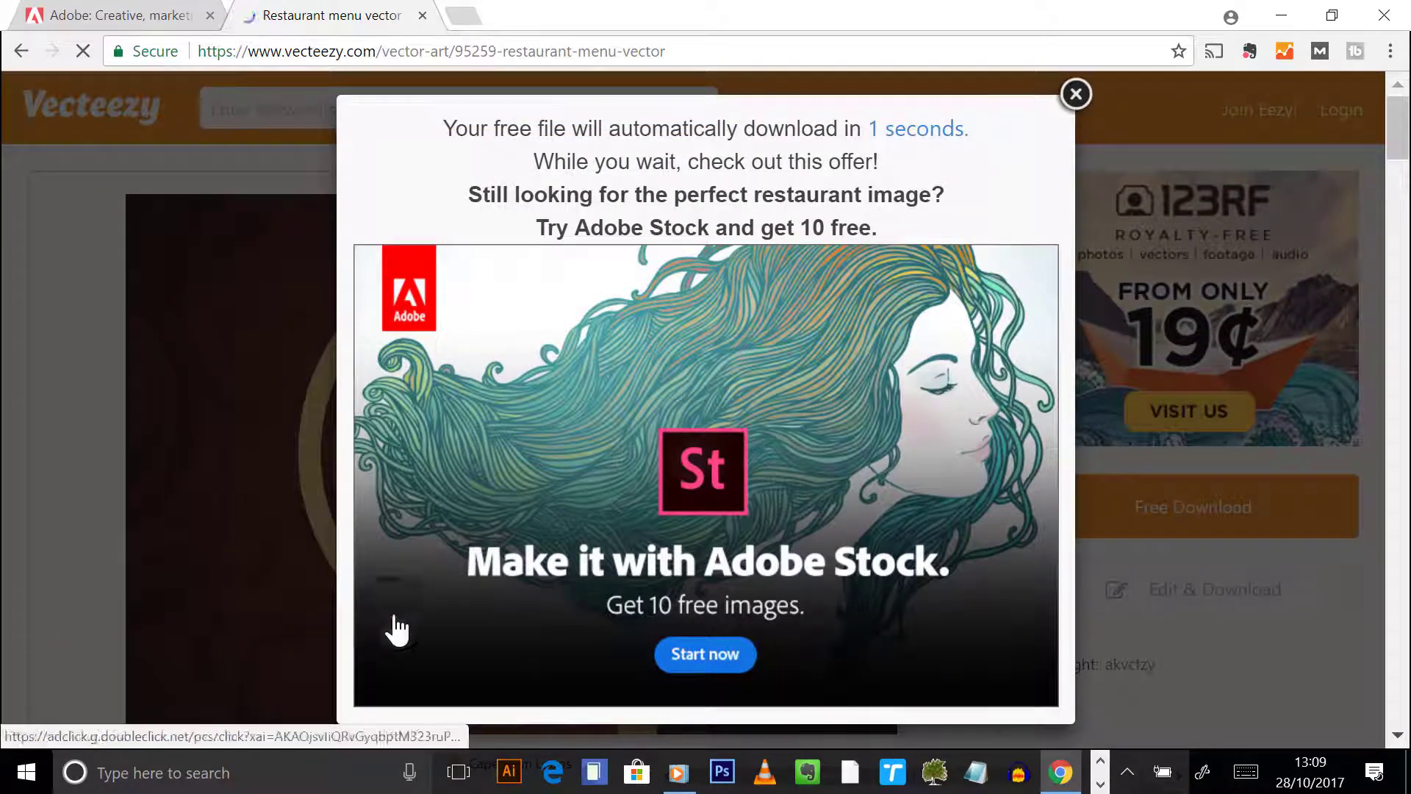
left_click(1100, 784)
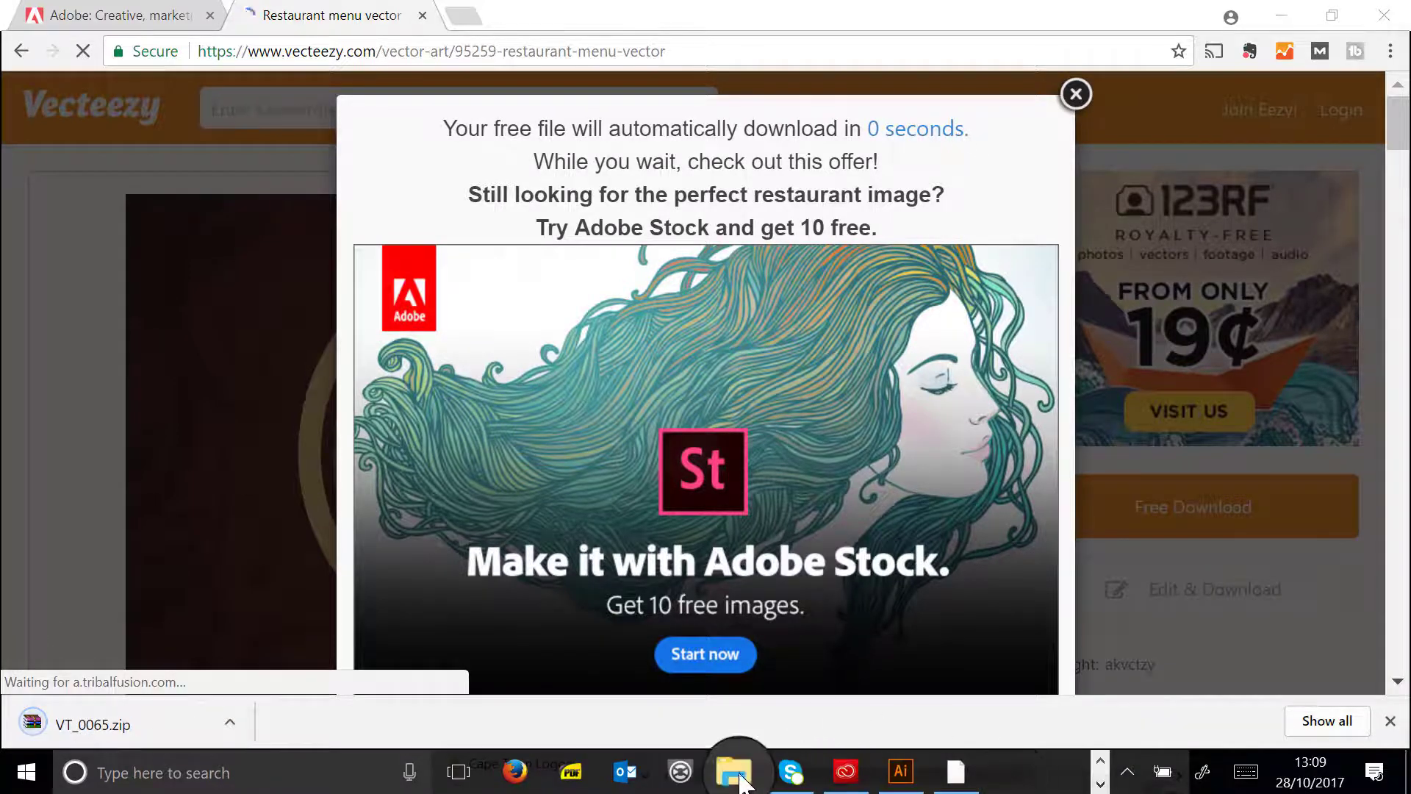
left_click(735, 768)
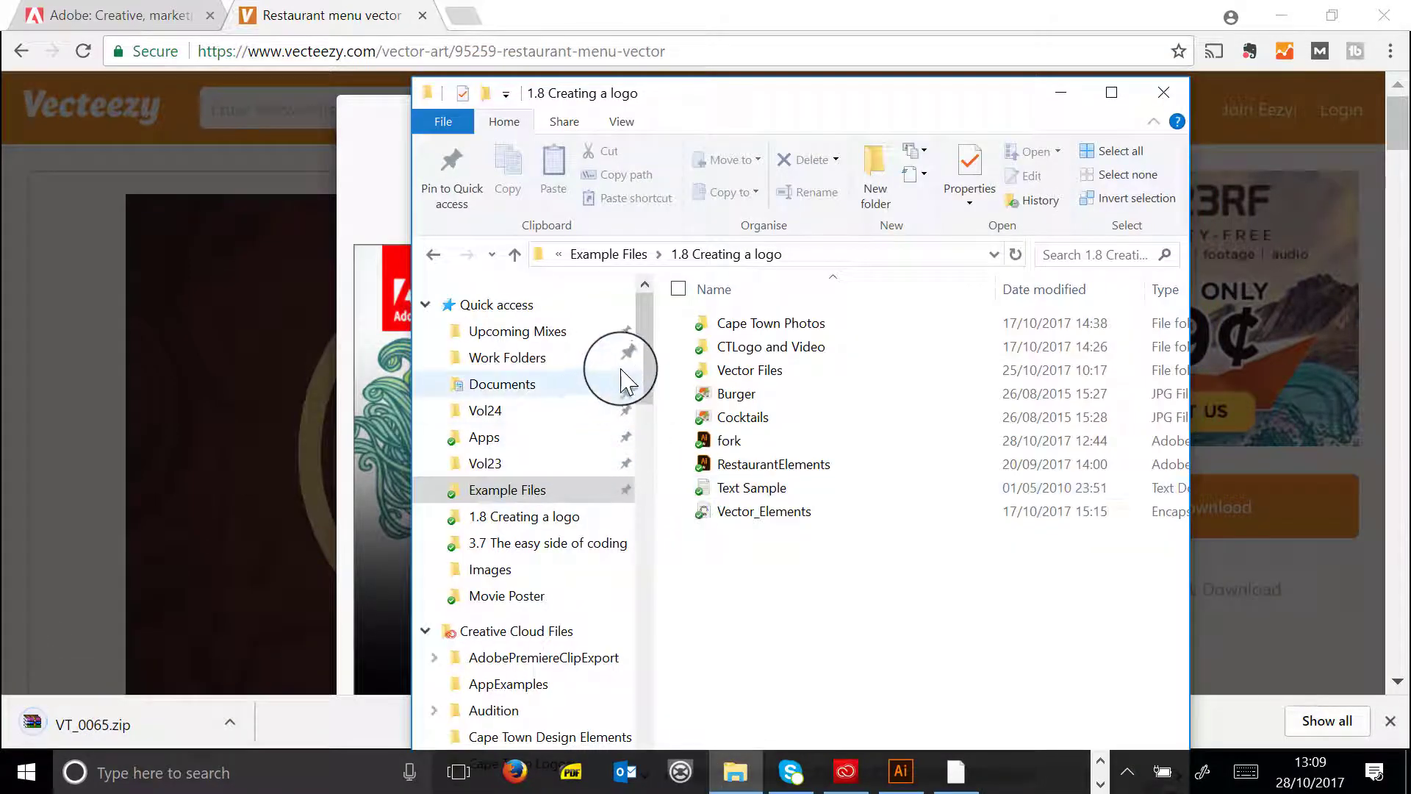
- Extract the VT_0065 archive in the Downloads folder into its own VT_0065 folder
scroll(627, 379, "down", 15)
left_click(566, 464)
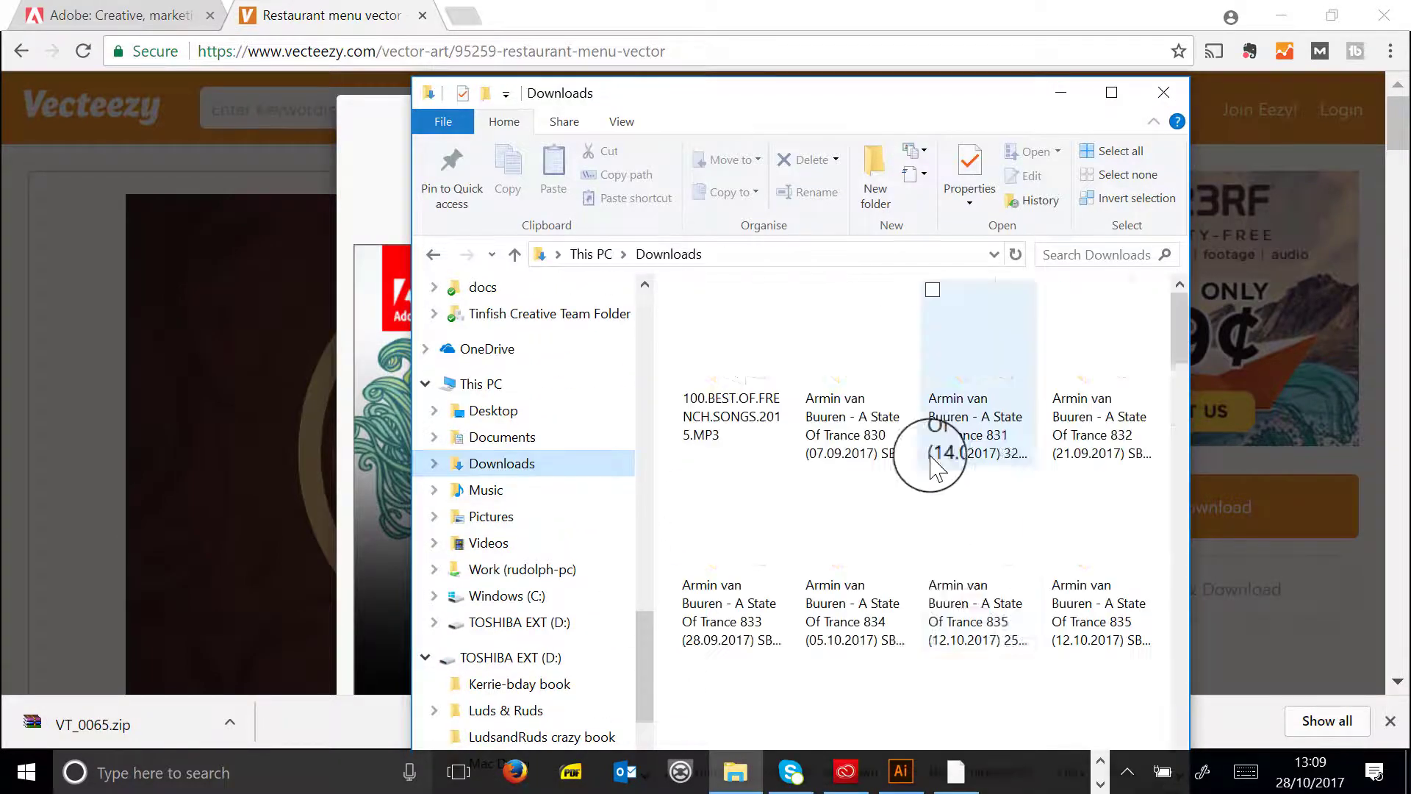
scroll(933, 463, "down", 10)
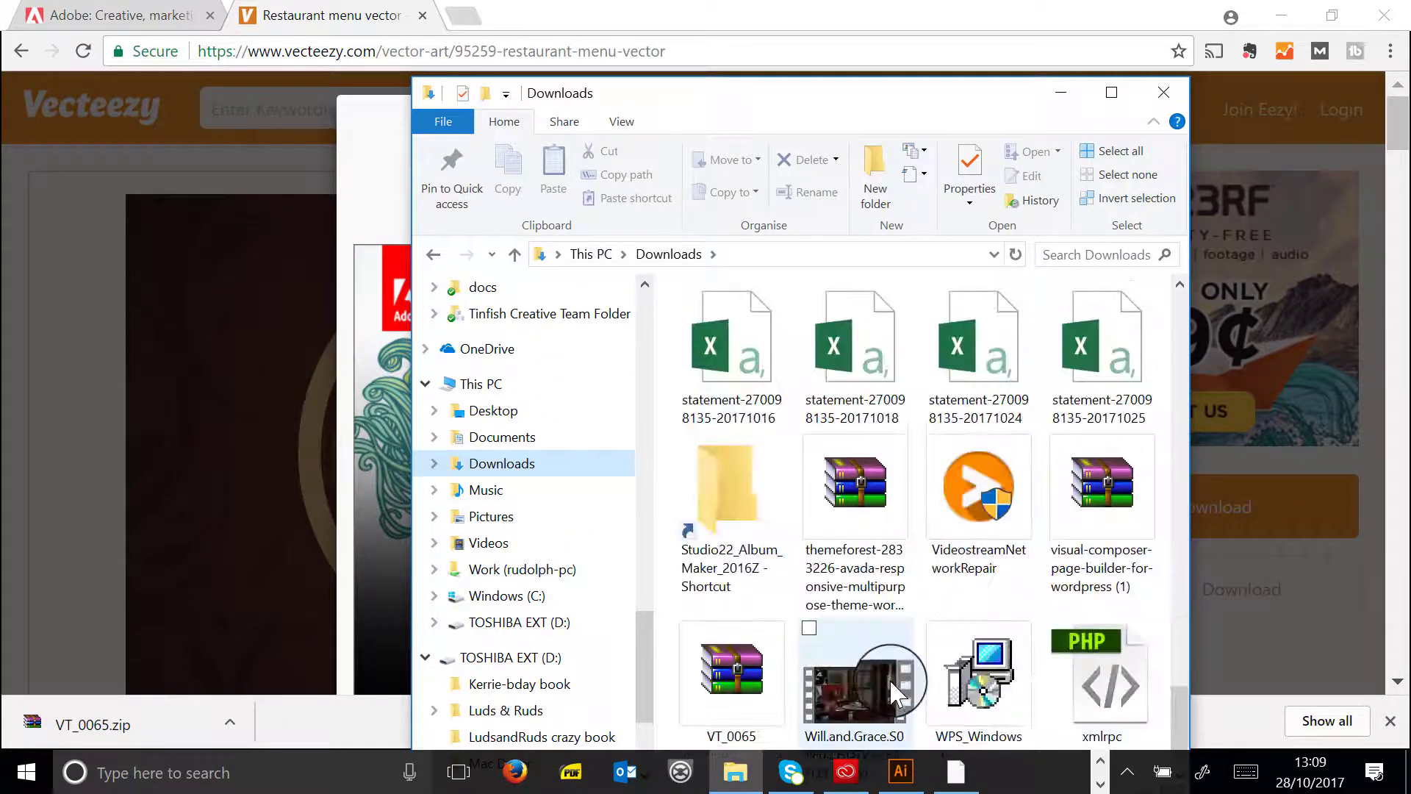
right_click(735, 660)
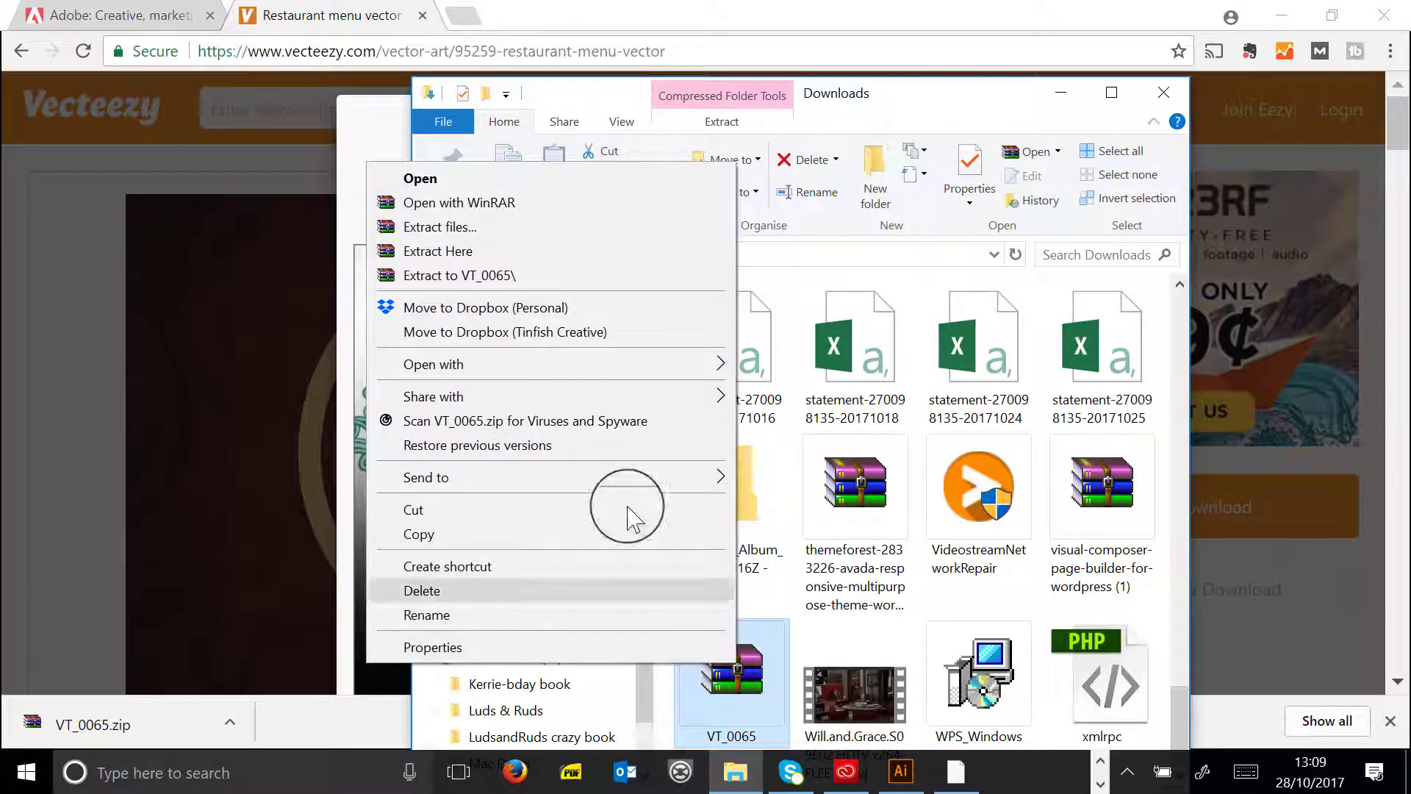
left_click(527, 277)
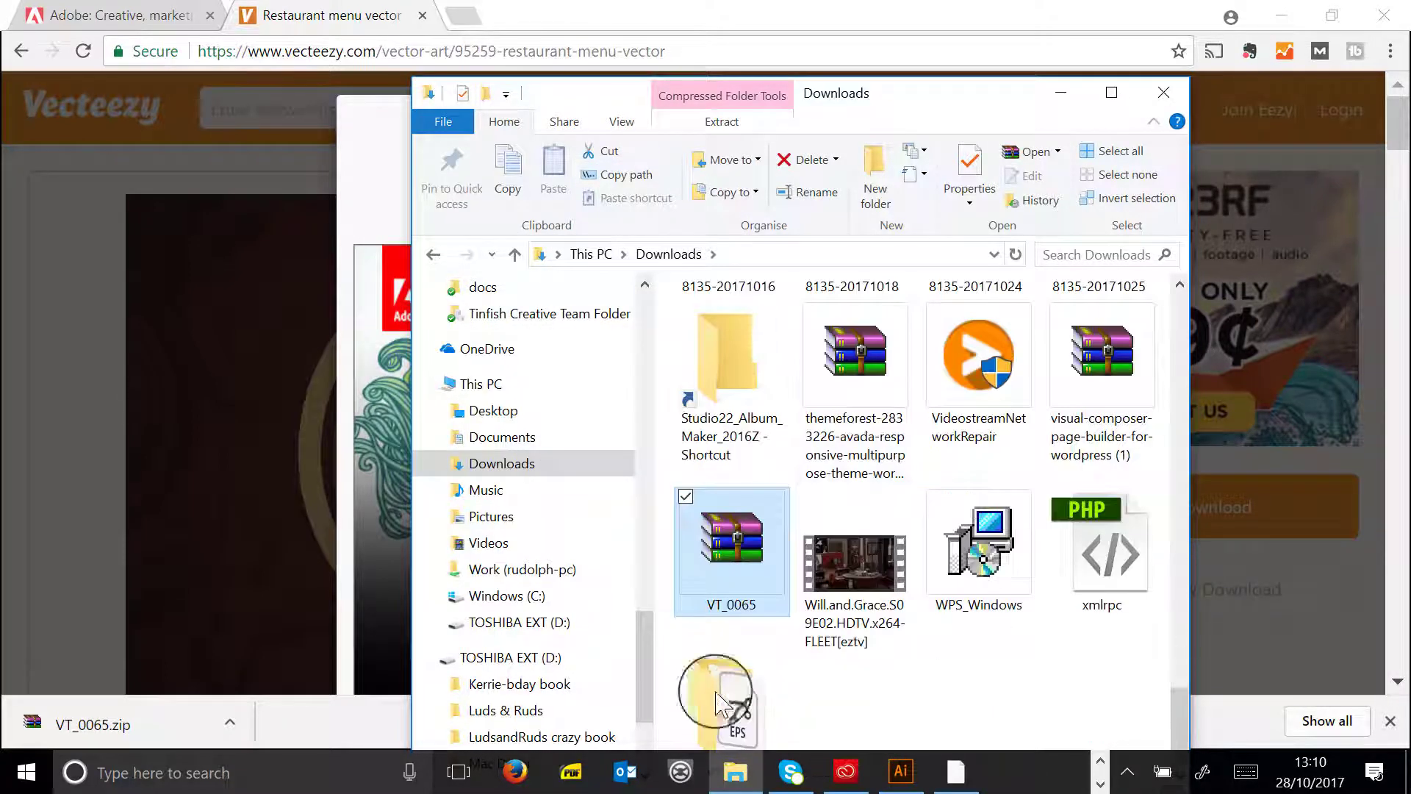
- Open the extracted VT_0065 folder and check the file type and size of the VT-0065 file
double_click(733, 701)
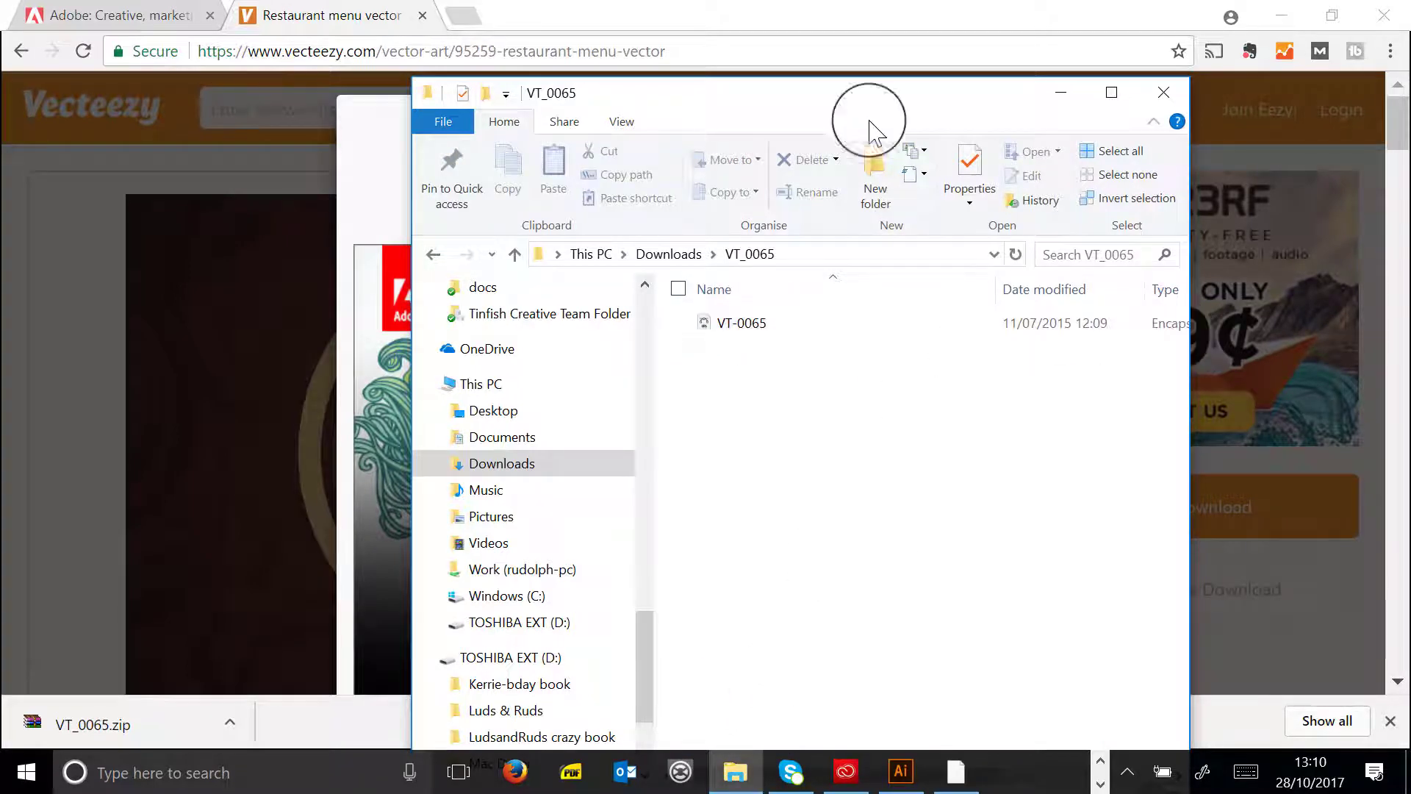
left_click_drag(835, 98, 707, 36)
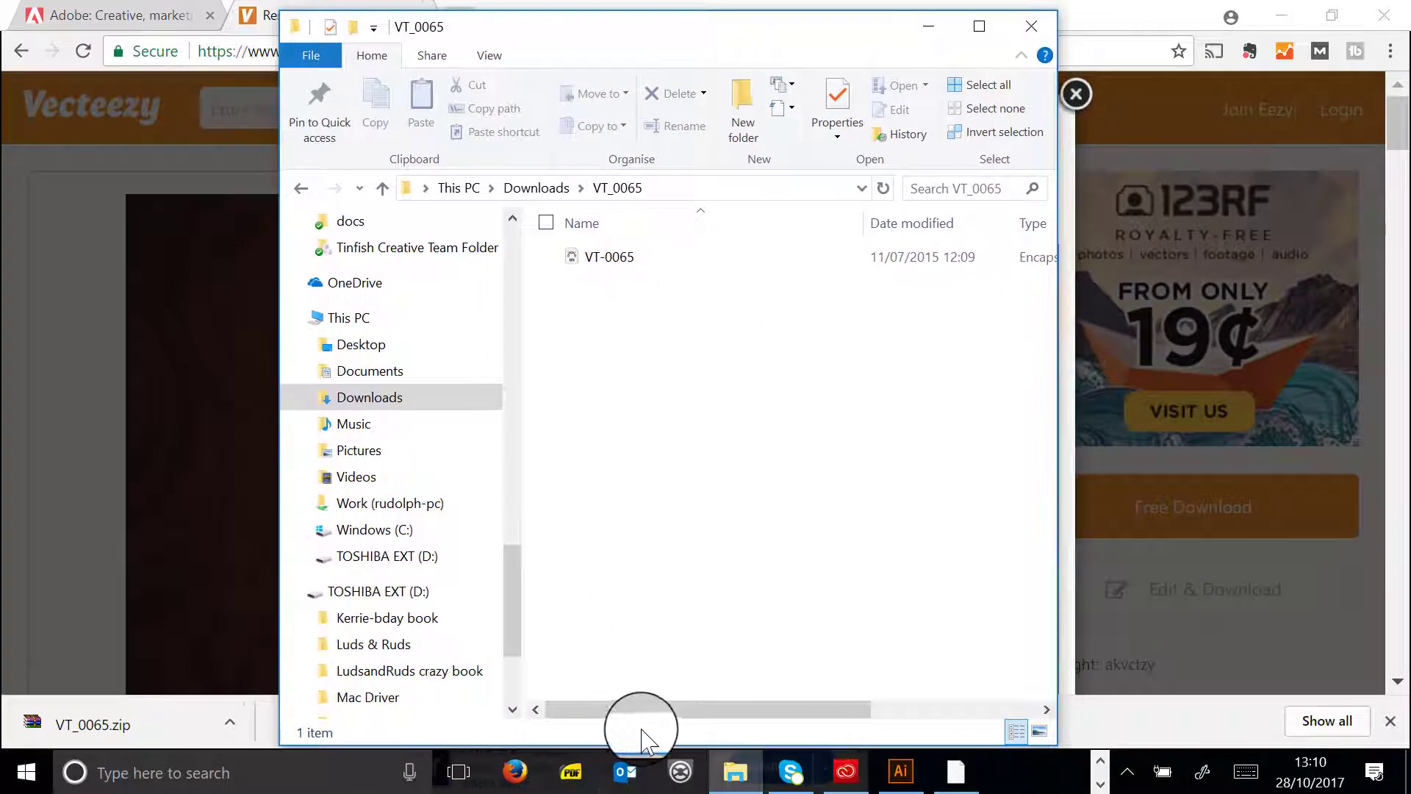
left_click_drag(705, 710, 891, 712)
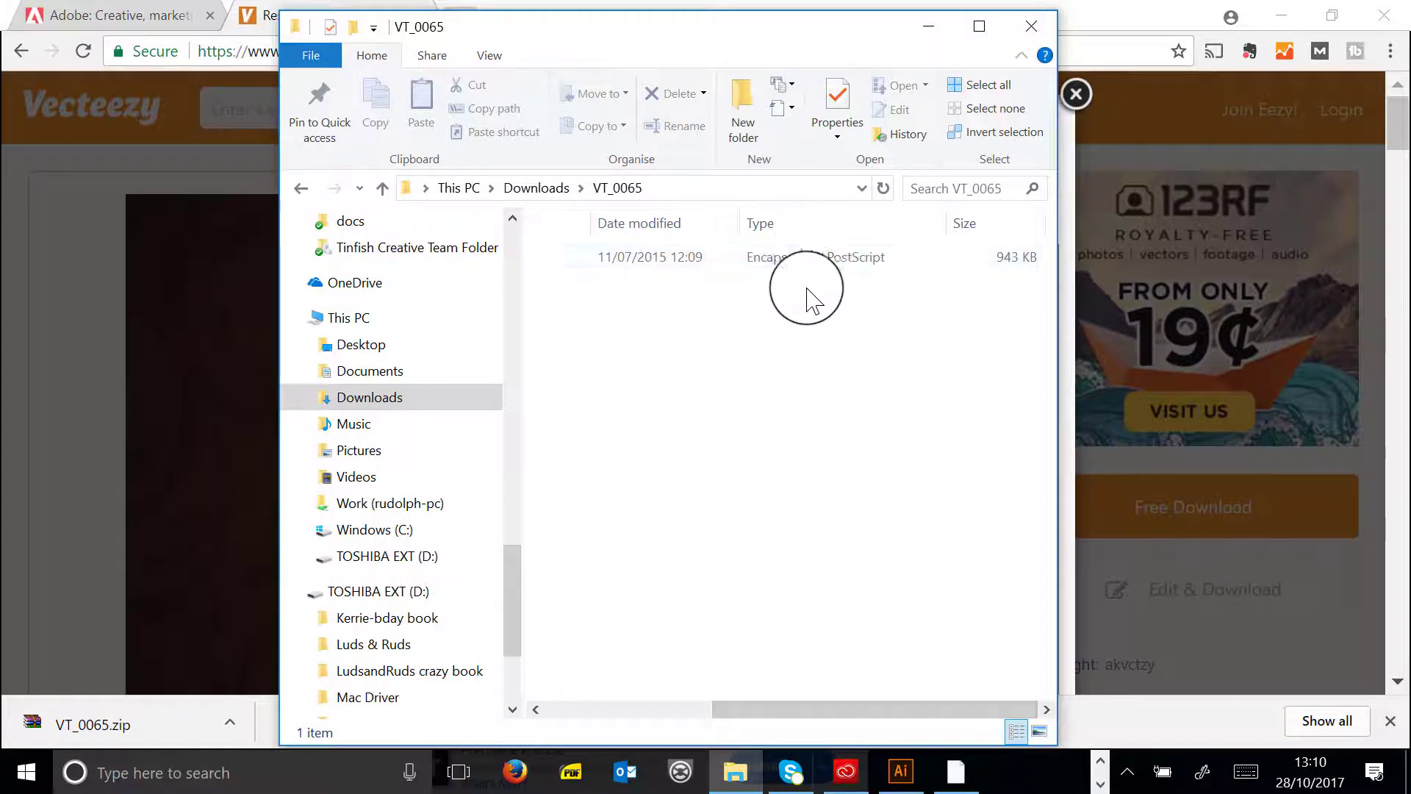
left_click_drag(794, 710, 548, 710)
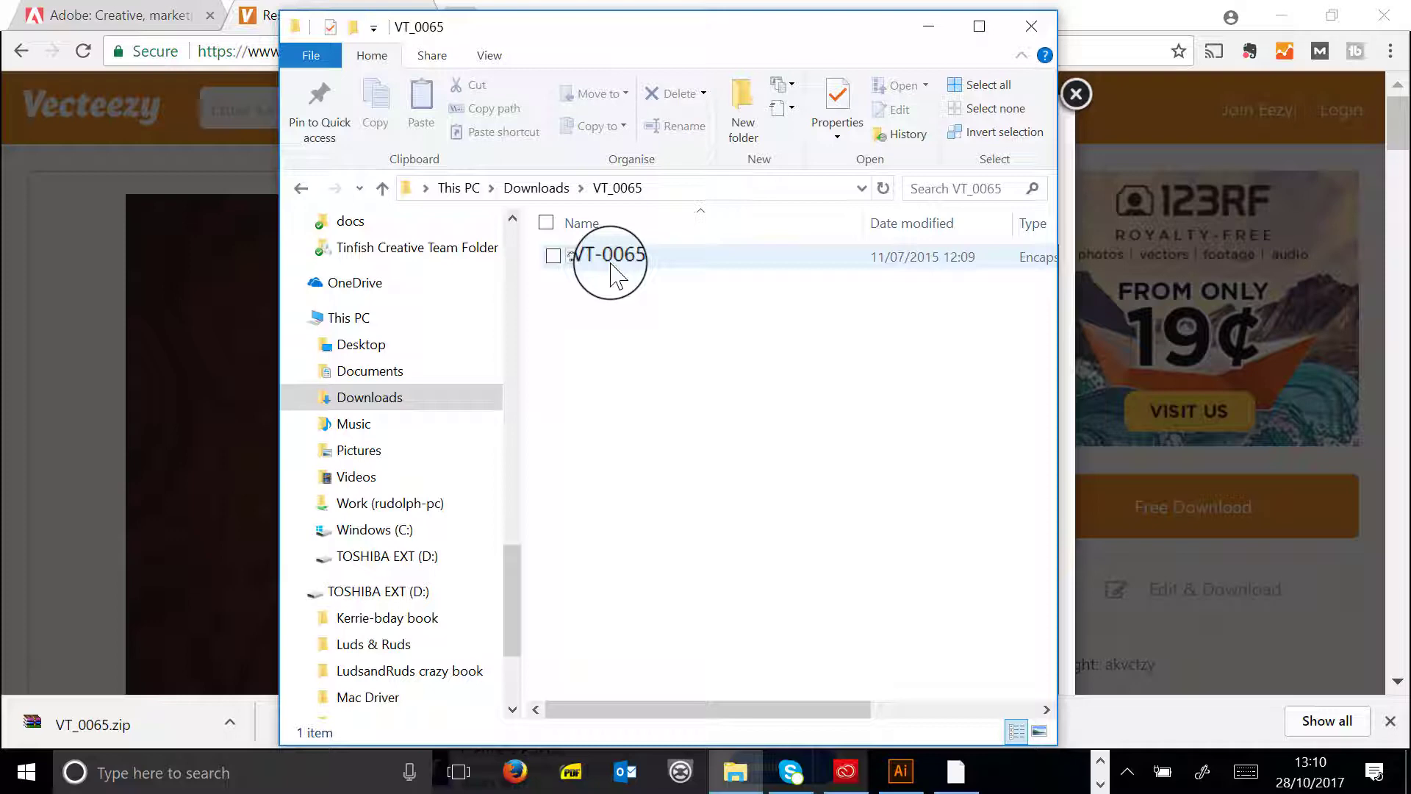
- Switch to Illustrator and open VT-0065 from Downloads > VT_0065, leaving its legacy text to be updated another time
left_click(901, 788)
left_click(71, 26)
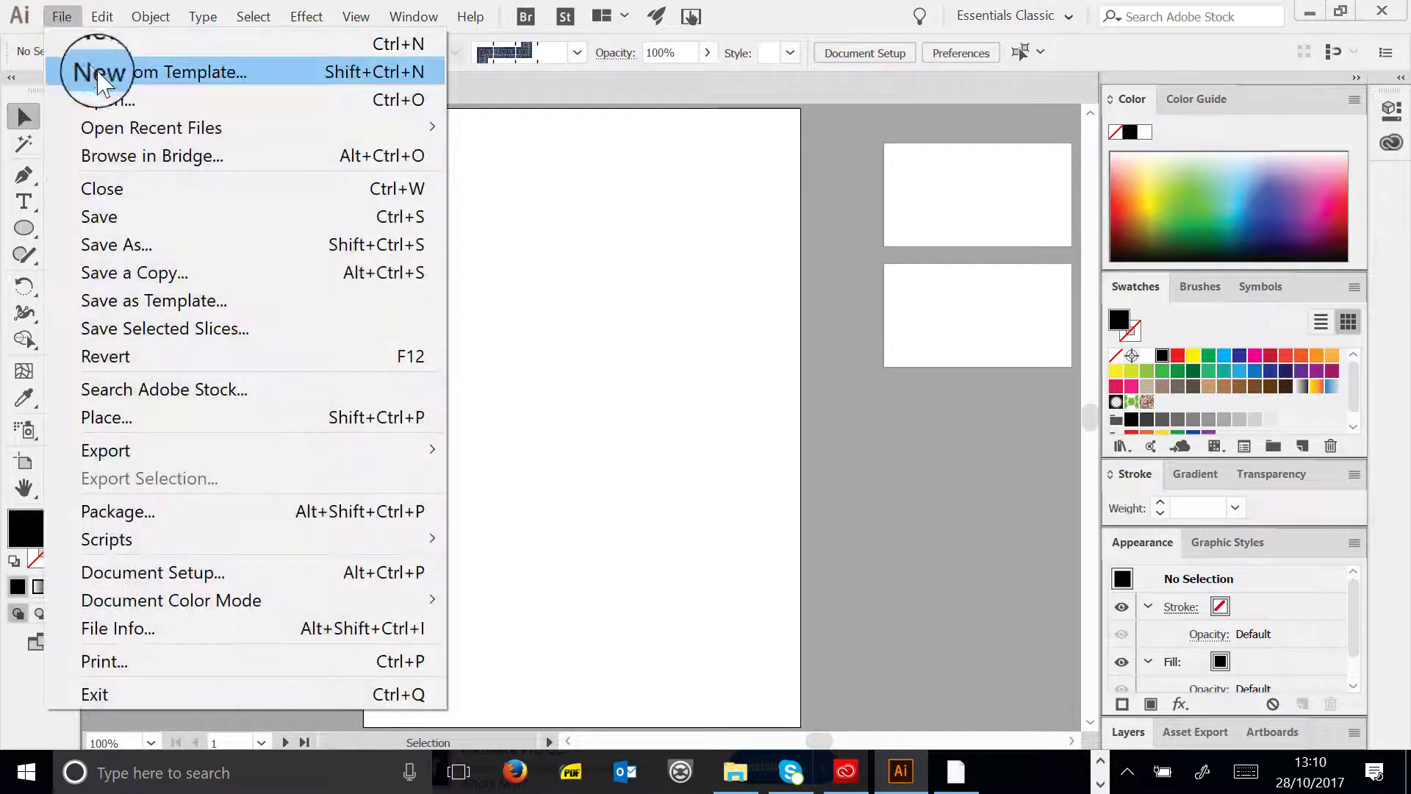
left_click(104, 99)
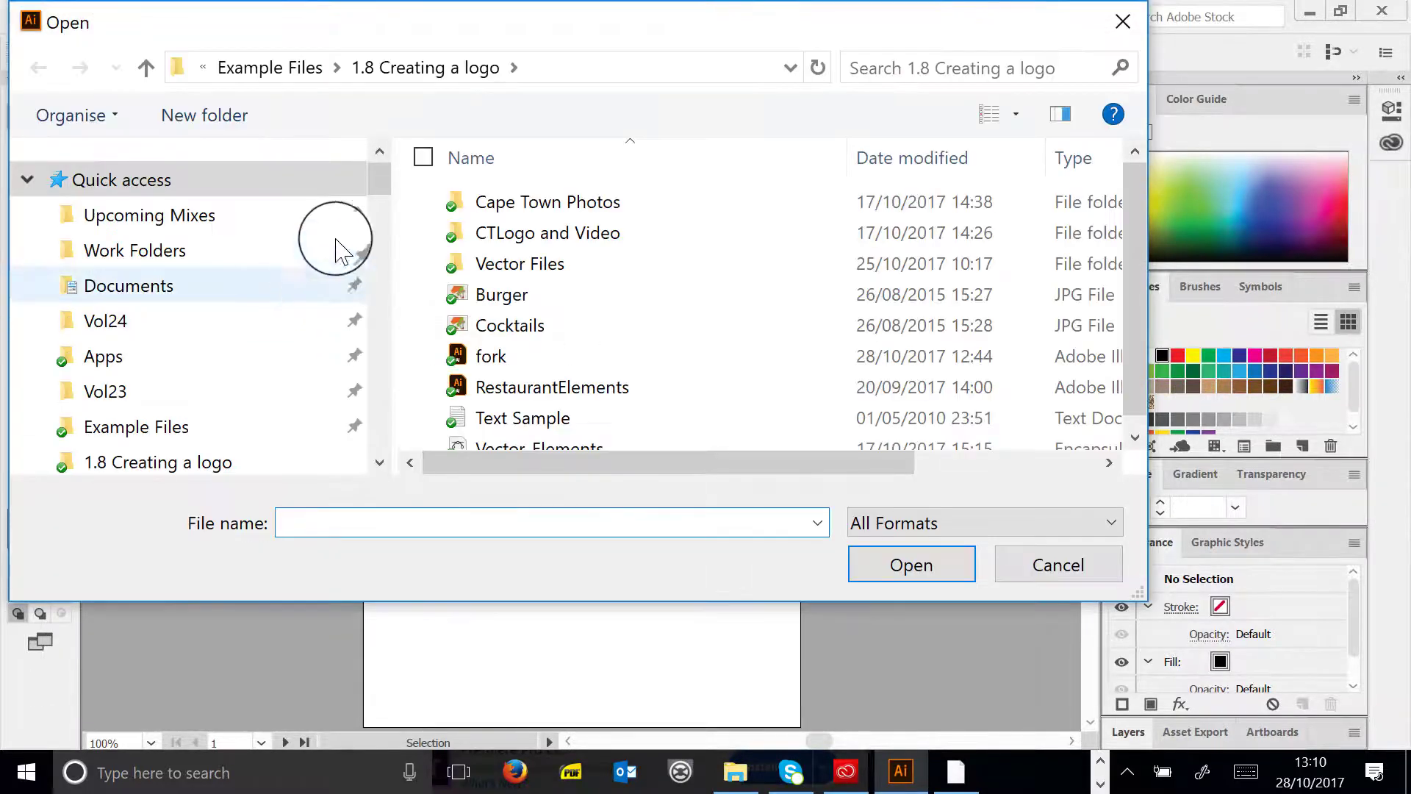
left_click_drag(378, 180, 377, 368)
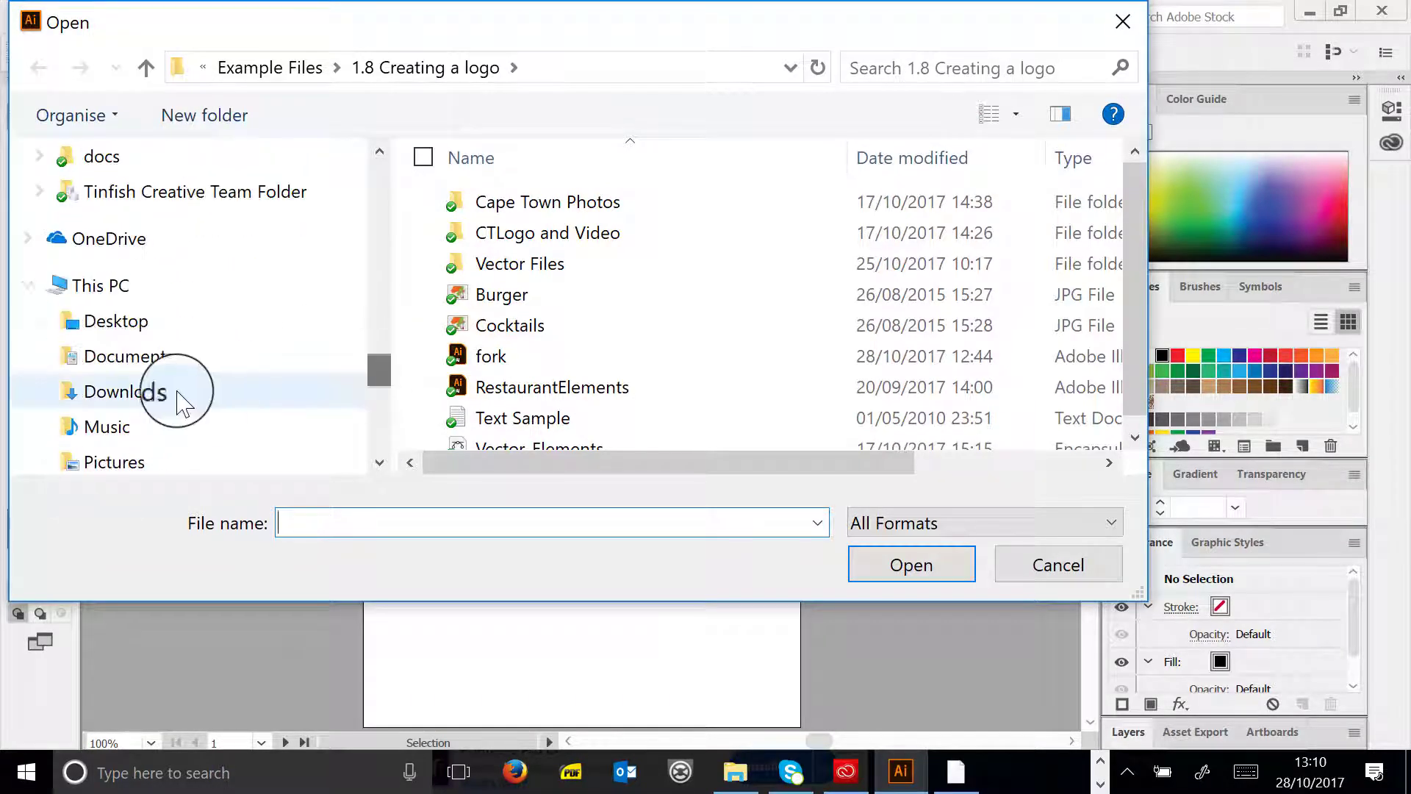
left_click(177, 393)
left_click_drag(1147, 180, 1149, 274)
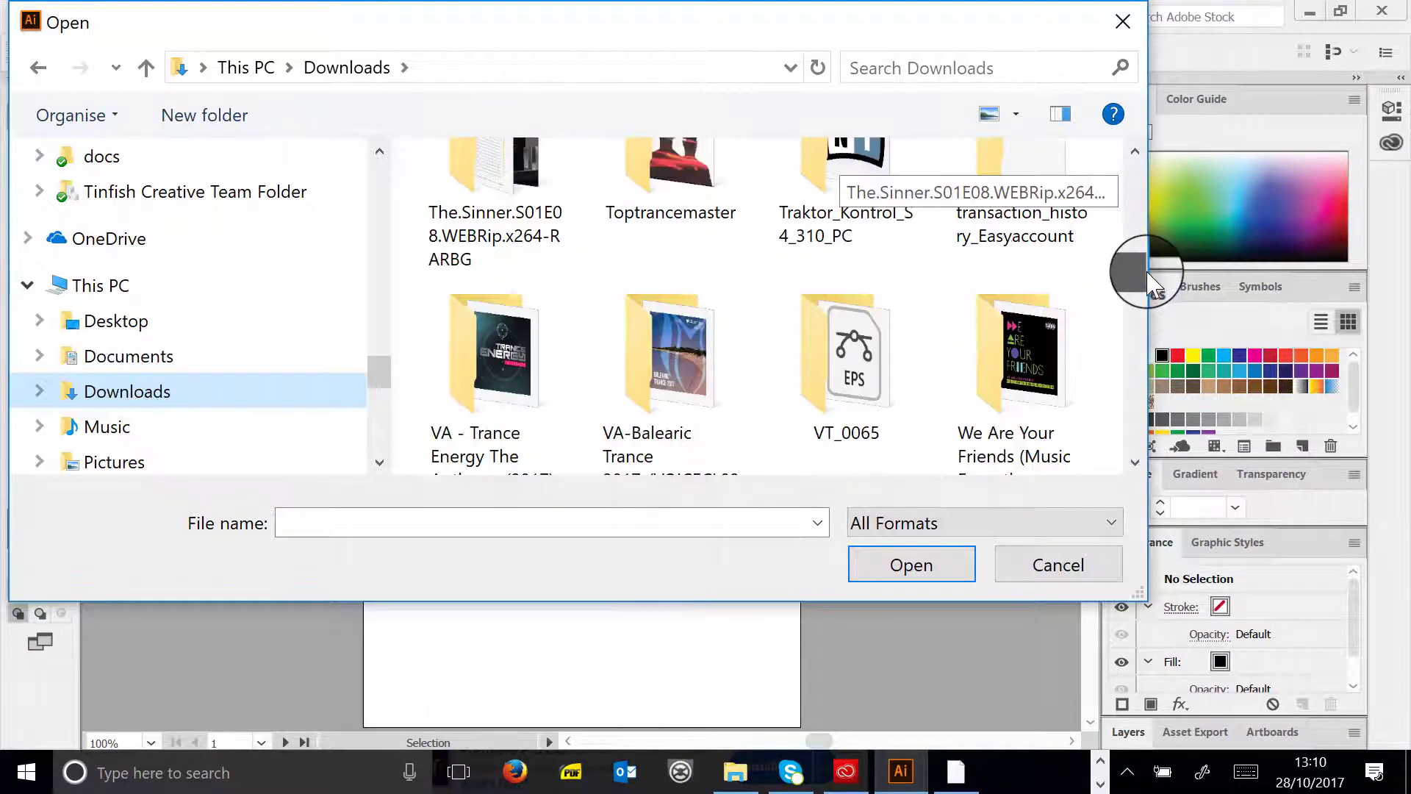
double_click(845, 338)
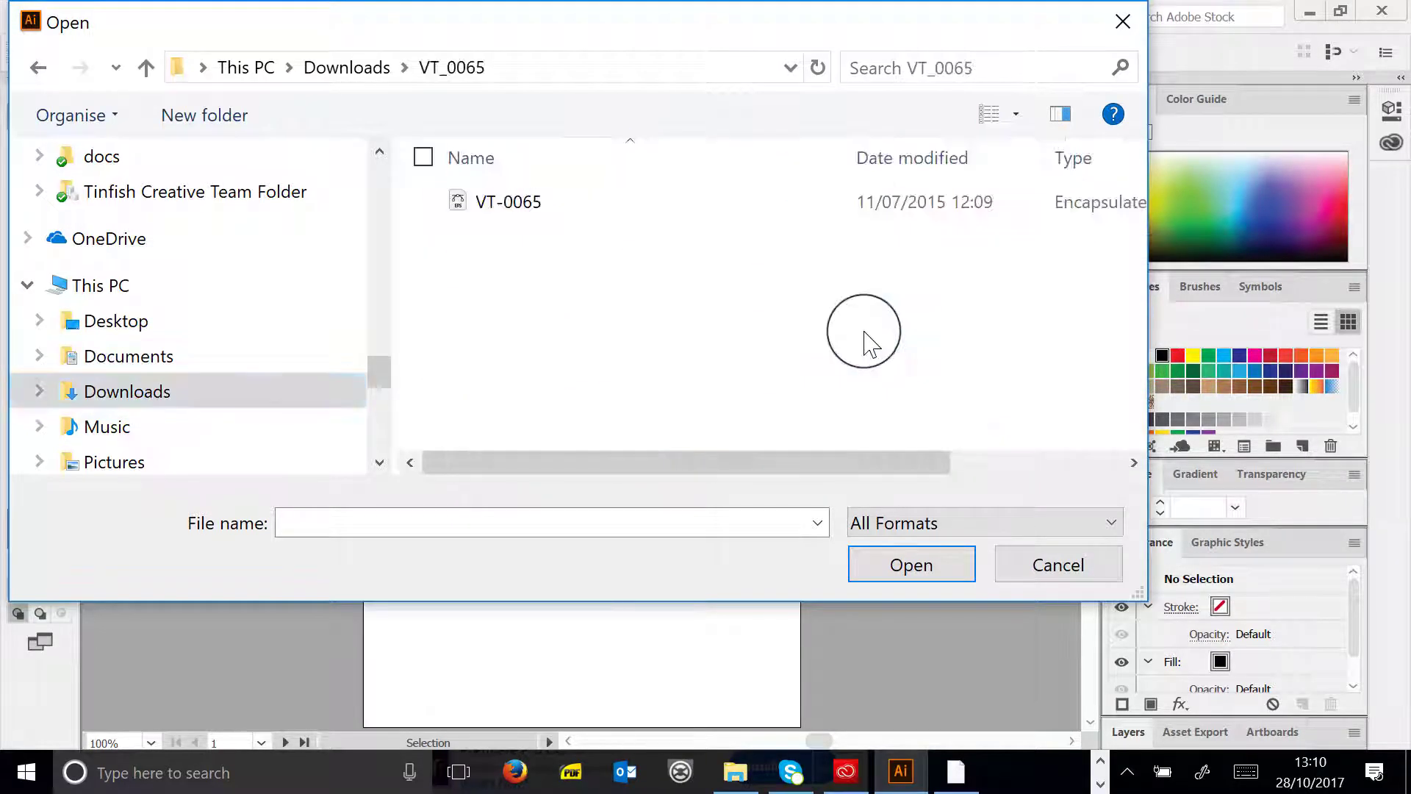
double_click(505, 221)
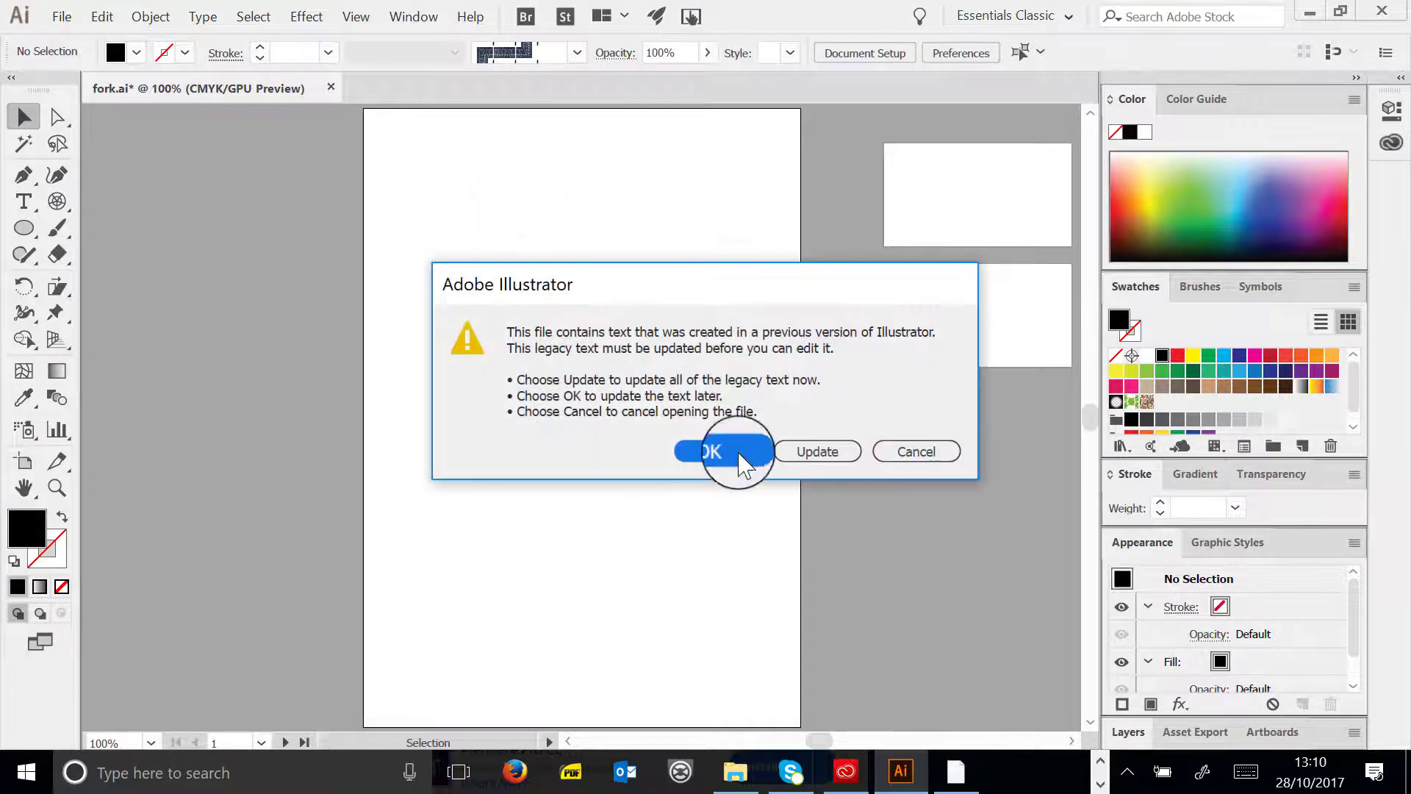
left_click(739, 454)
left_click(807, 427)
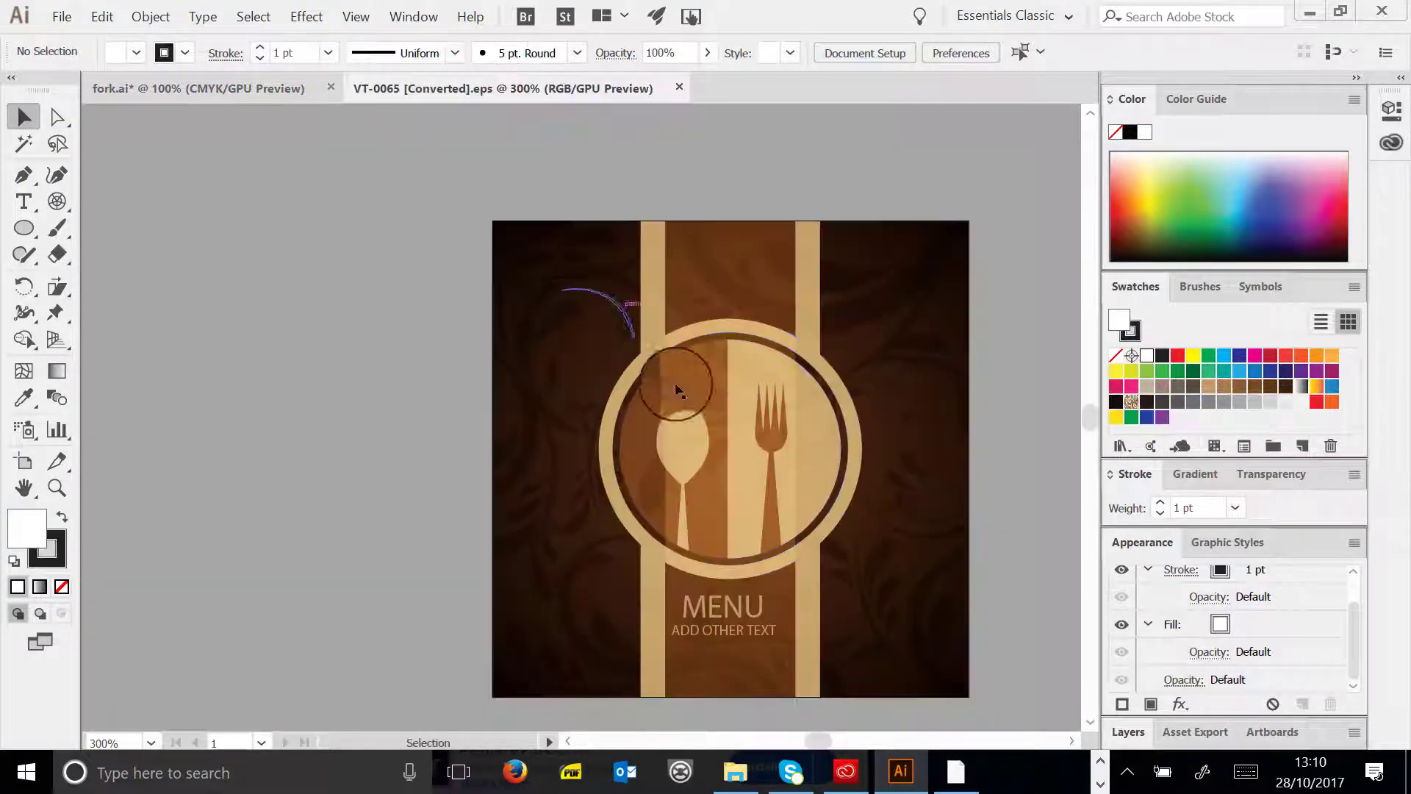
- Try moving the whole grouped menu artwork off its artboard, and undo the move
scroll(1011, 378, "down", 1)
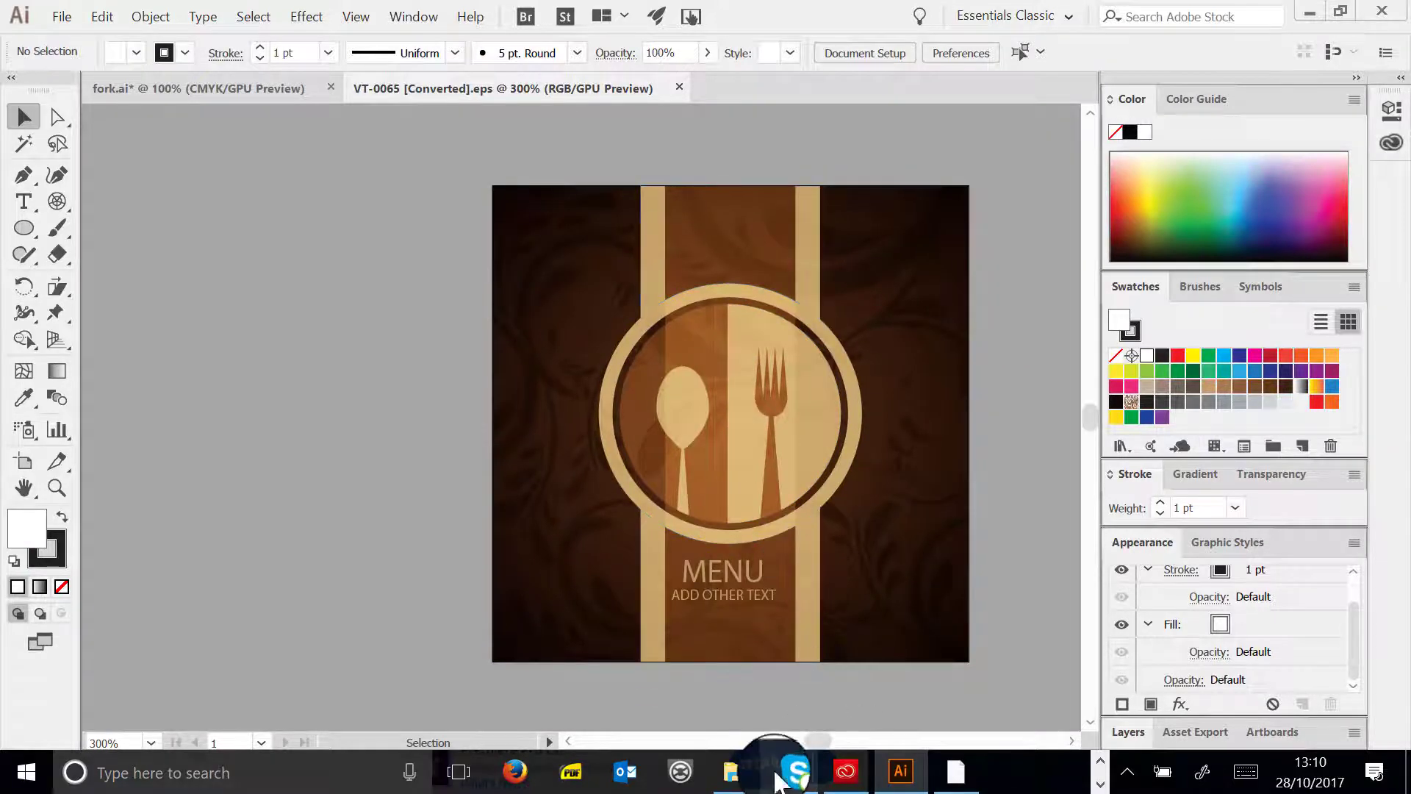
scroll(816, 739, "right", 4)
scroll(825, 740, "left", 2)
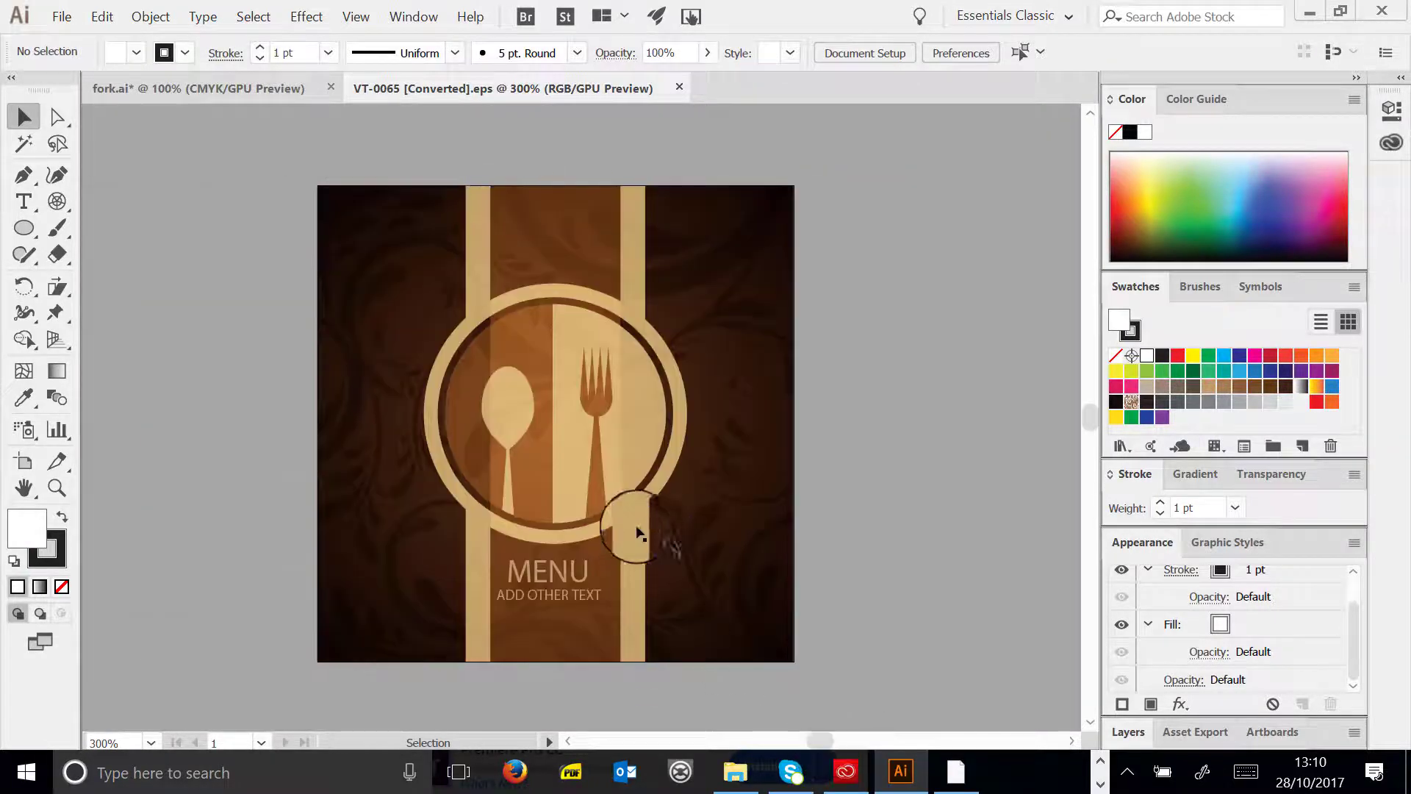
left_click(511, 399)
left_click_drag(731, 319, 730, 373)
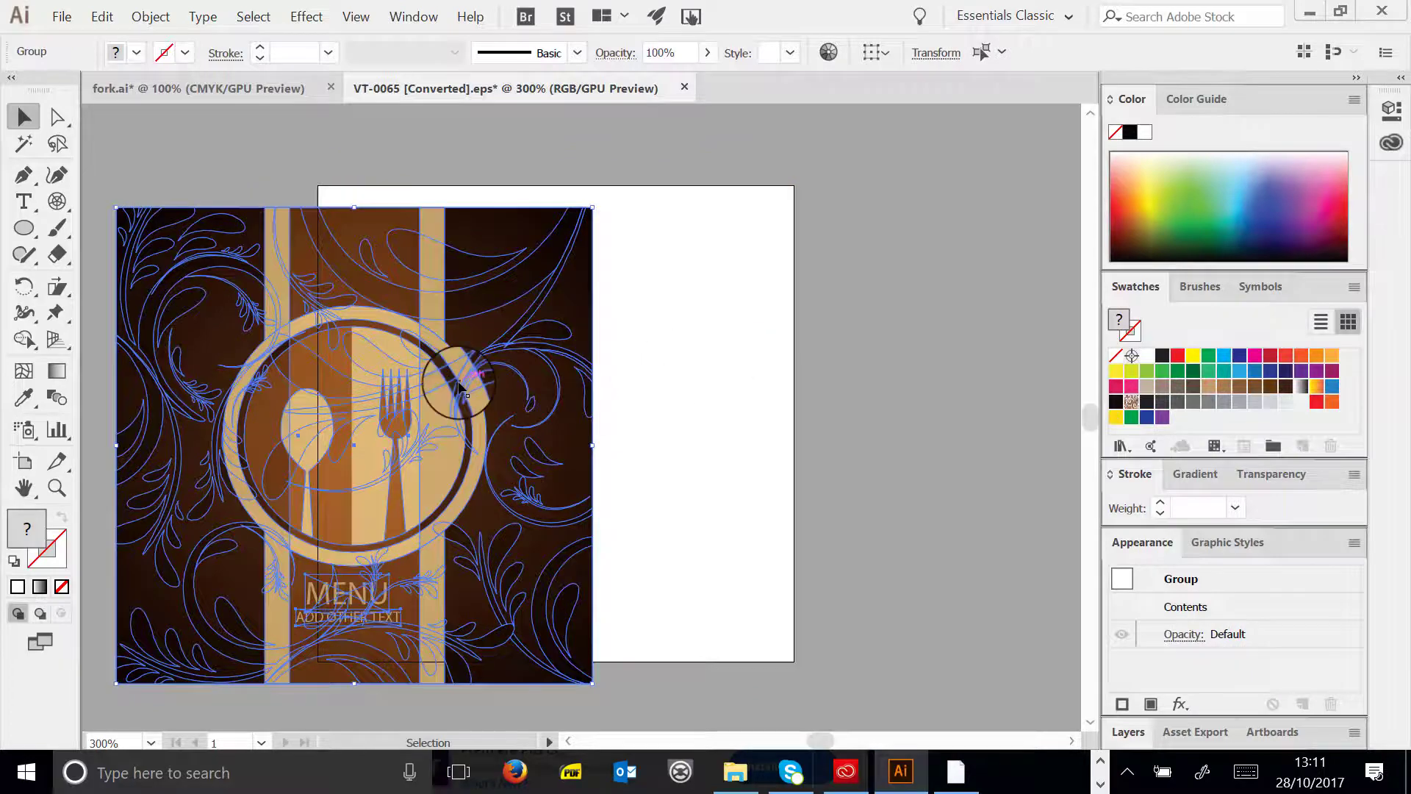
key("ctrl+z")
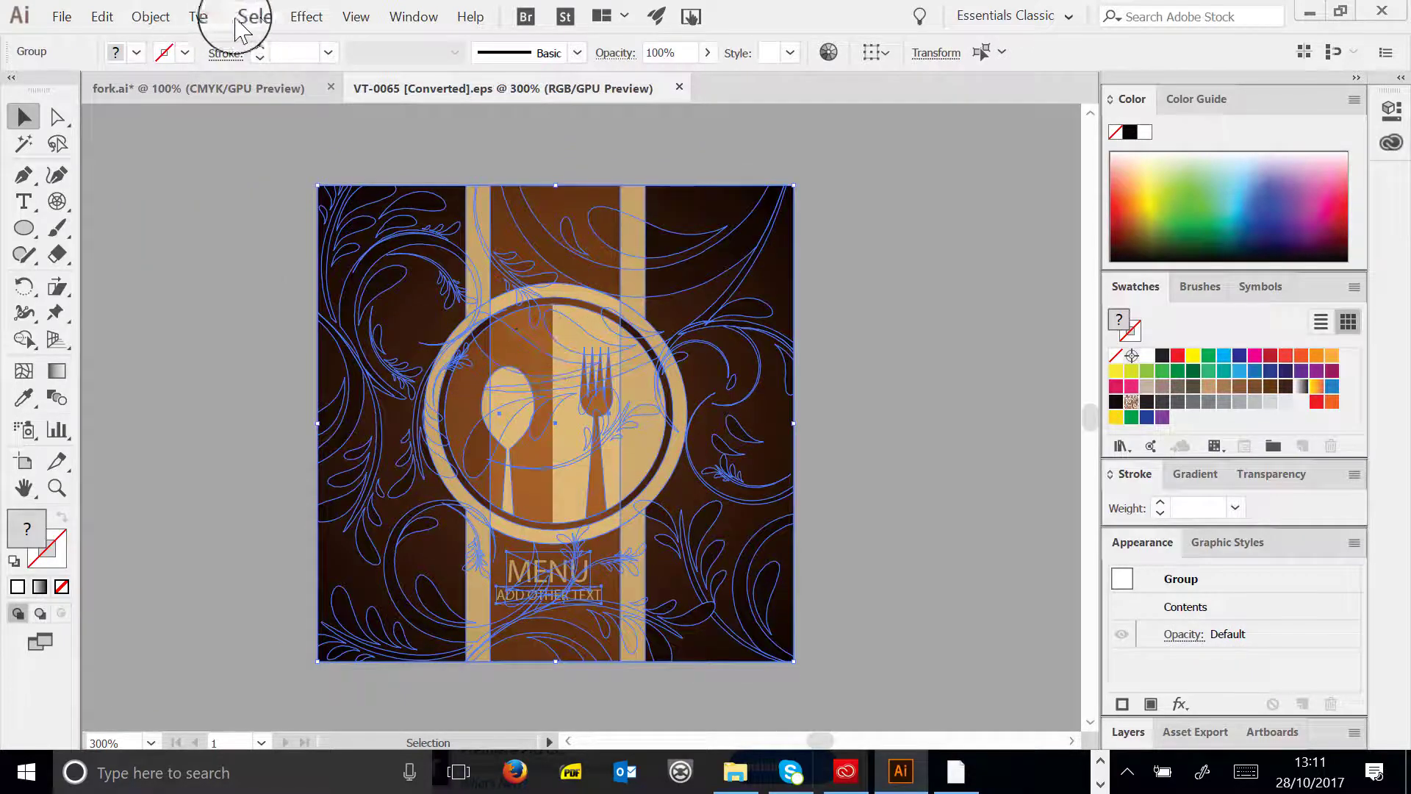
- Ungroup the menu artwork twice to separate its individual elements, and deselect everything
left_click(147, 16)
left_click(245, 133)
left_click(147, 17)
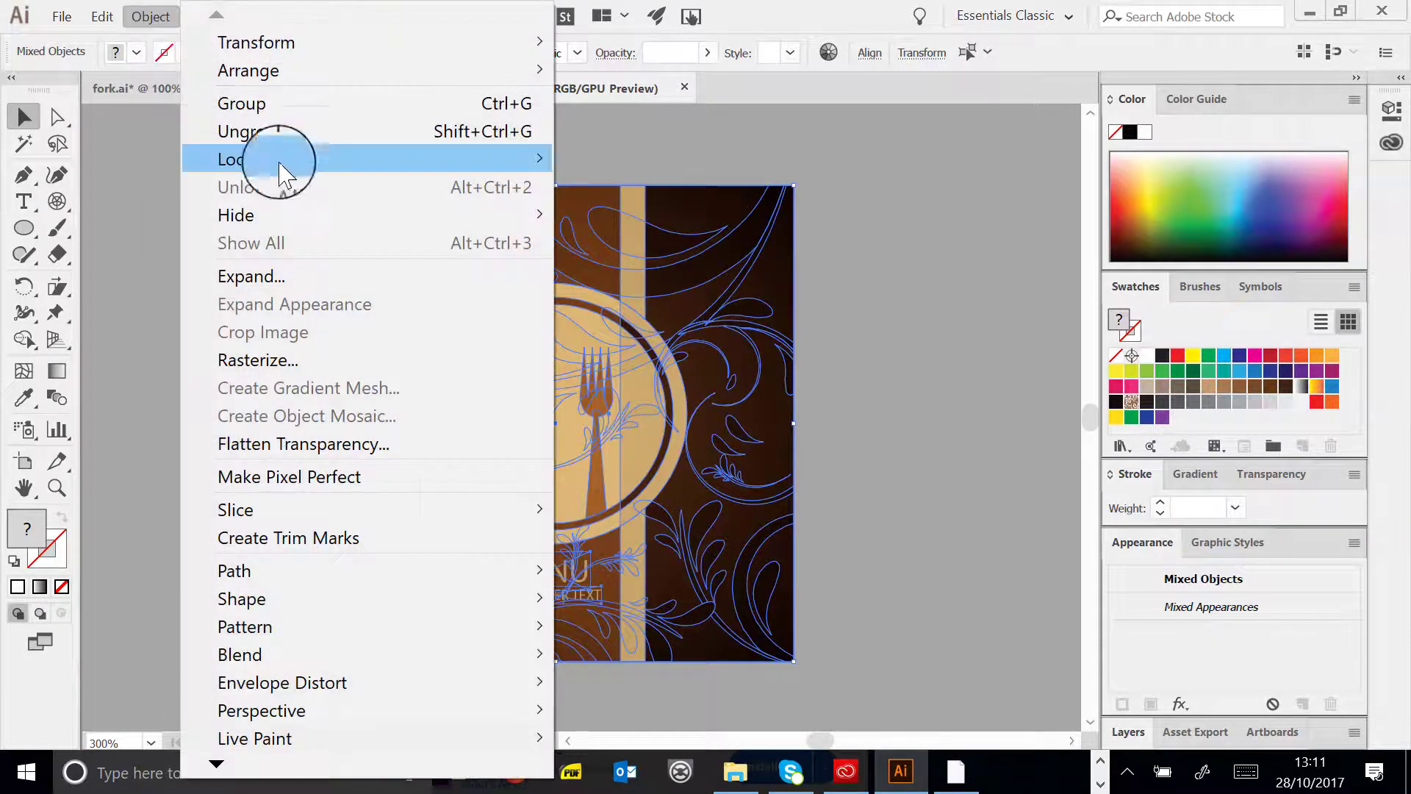
left_click(284, 136)
left_click(845, 292)
- Pull the menu artwork apart by moving the fork, plate circle, spoon, centre band, background and floral ornament separately
left_click(613, 432)
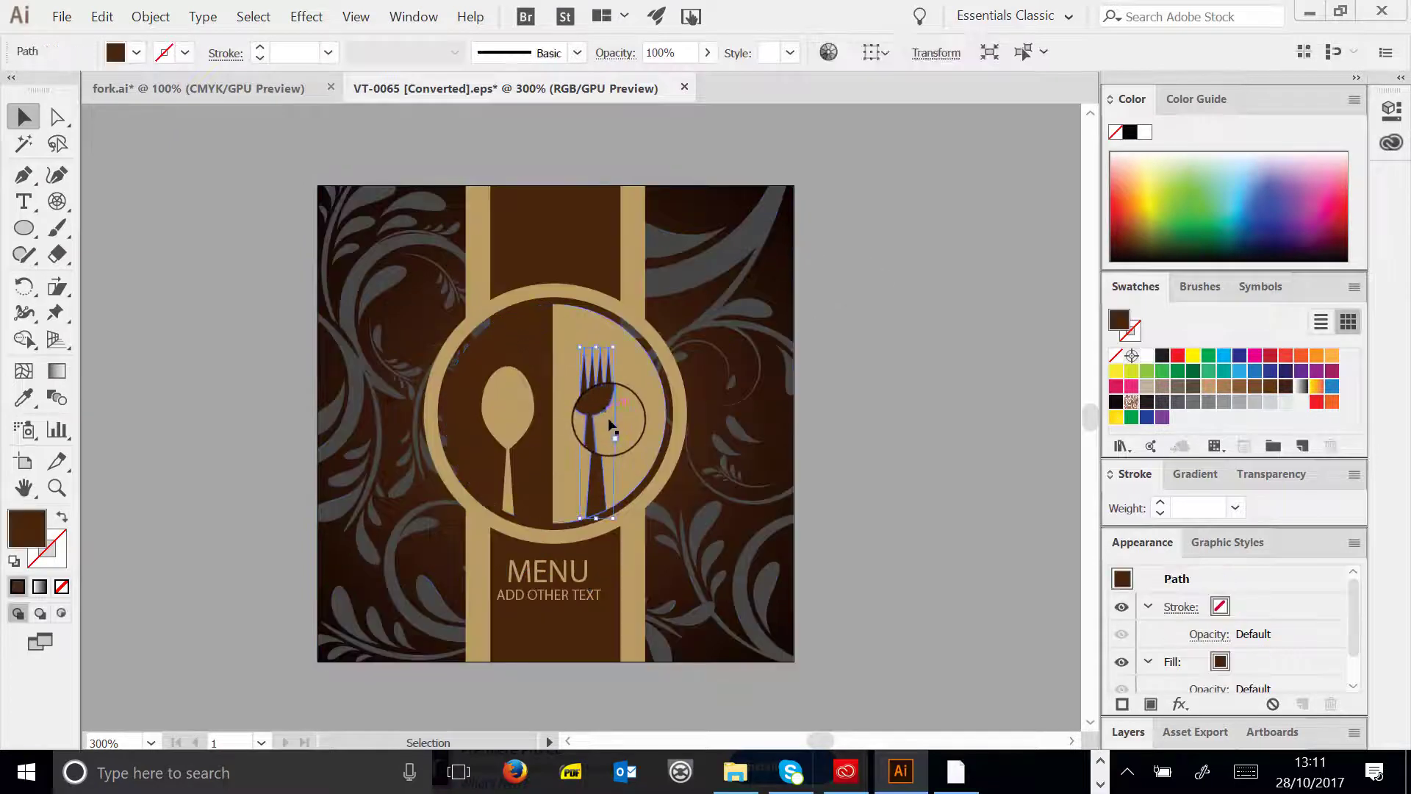
left_click_drag(633, 455, 550, 394)
left_click_drag(682, 407, 717, 448)
left_click(727, 462)
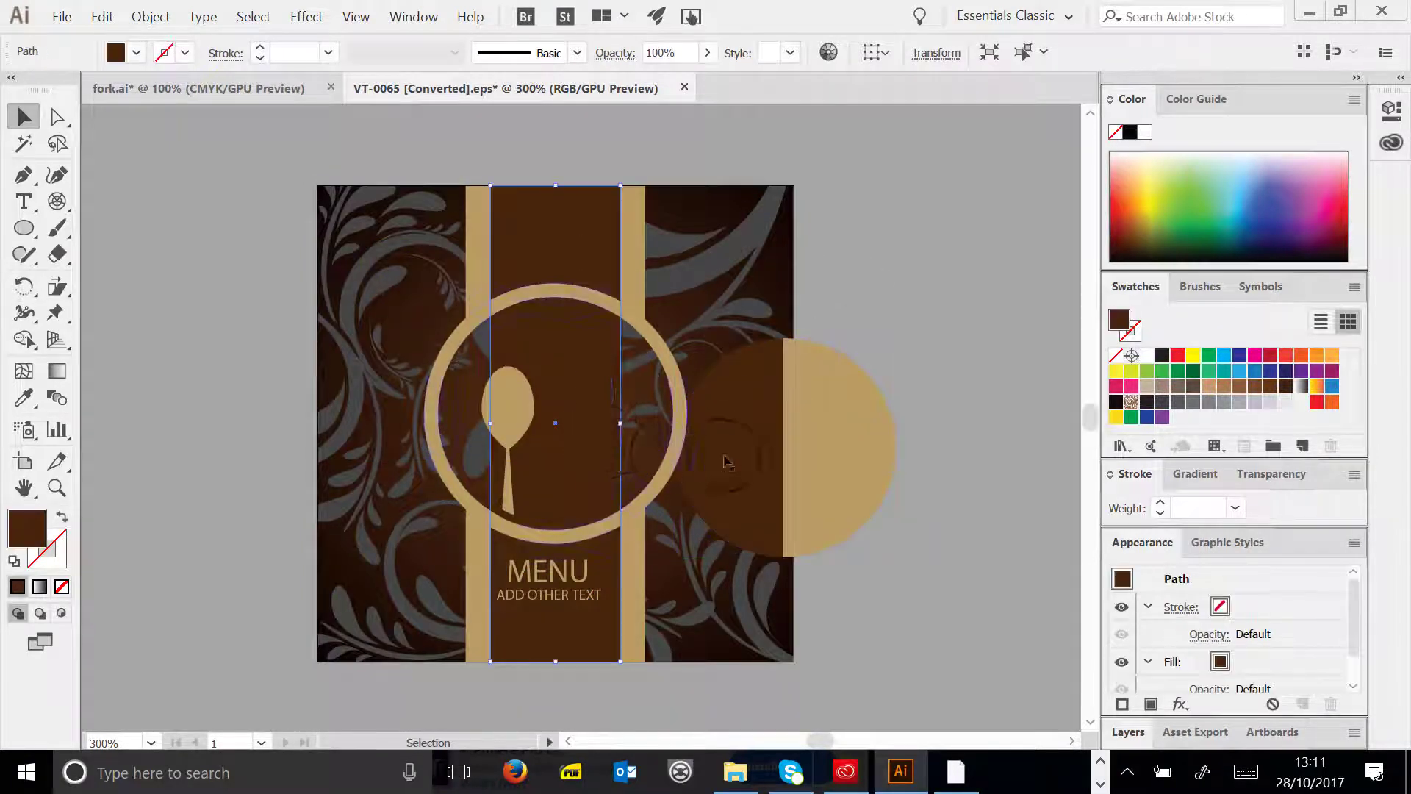
left_click_drag(594, 408, 814, 454)
left_click_drag(259, 484, 254, 478)
left_click_drag(515, 331, 737, 250)
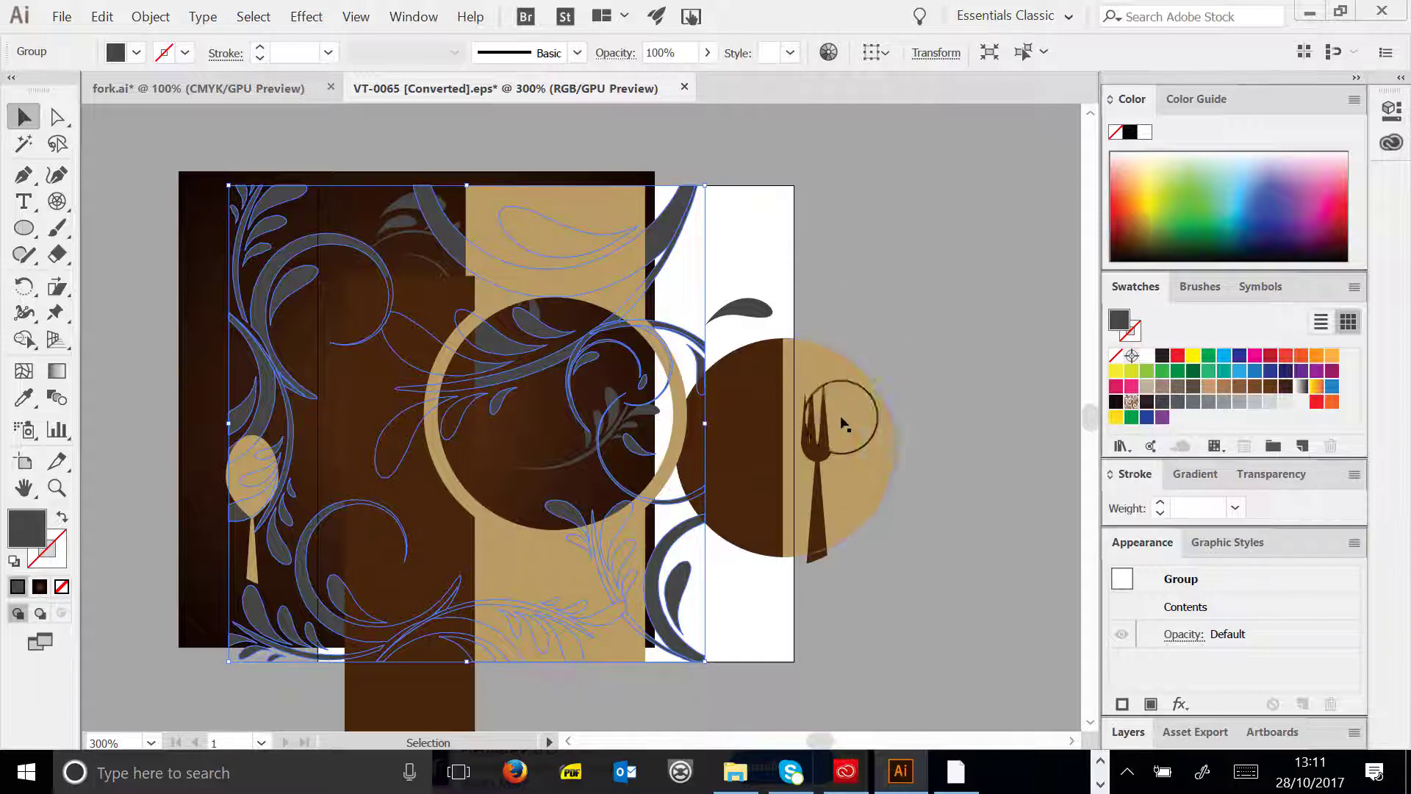
- Copy the brown fork, paste it into the fork.ai document and scale it up to several times its size
left_click(818, 437)
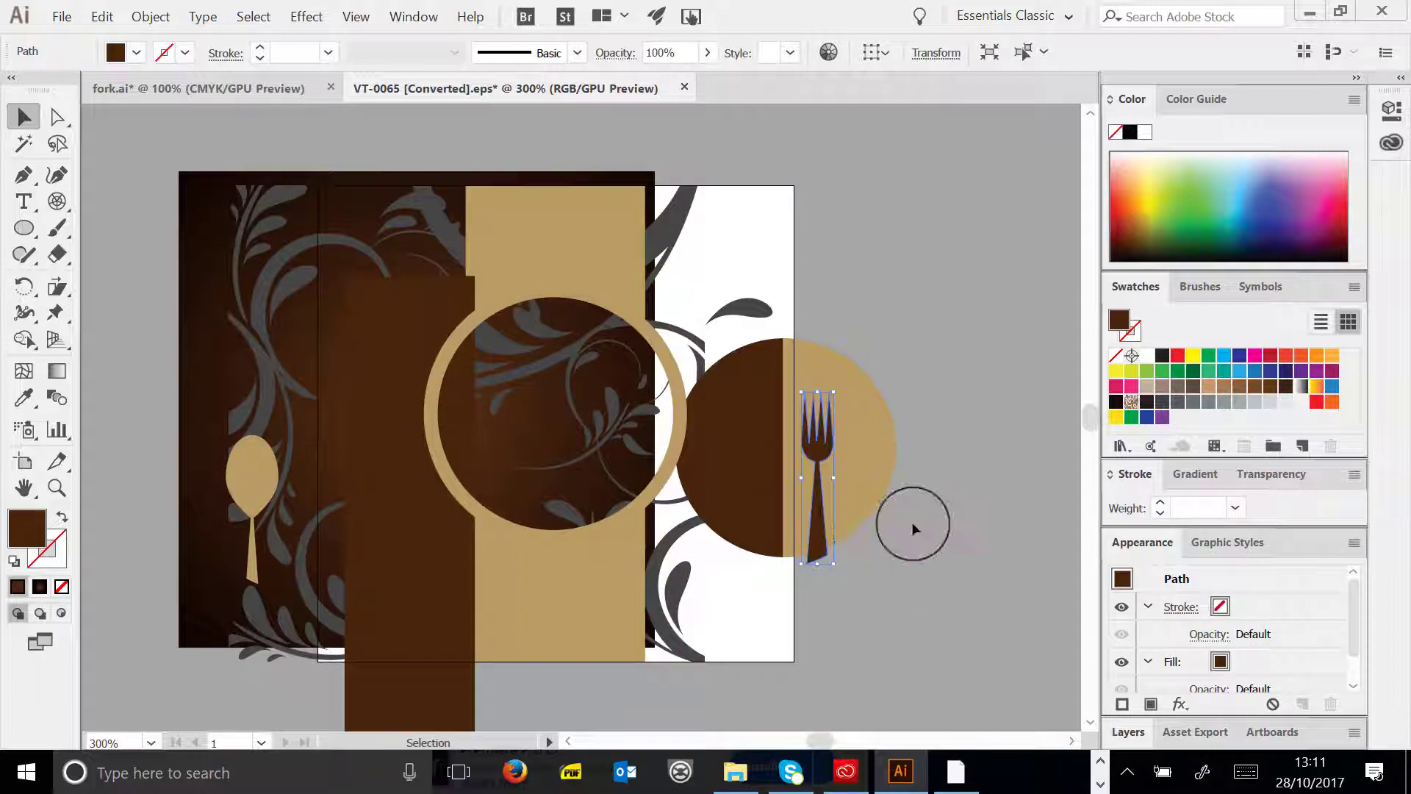
left_click(107, 17)
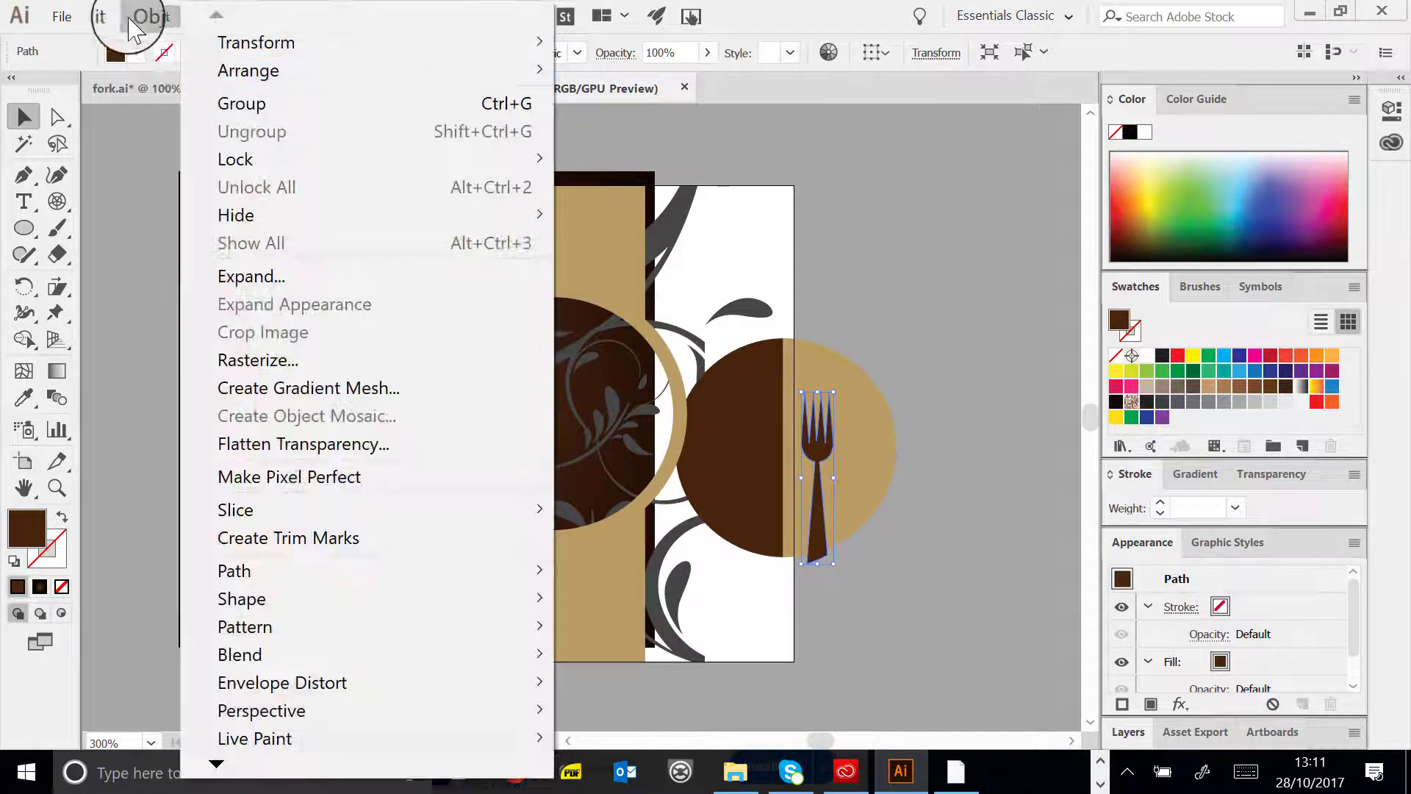
left_click(159, 110)
left_click(136, 88)
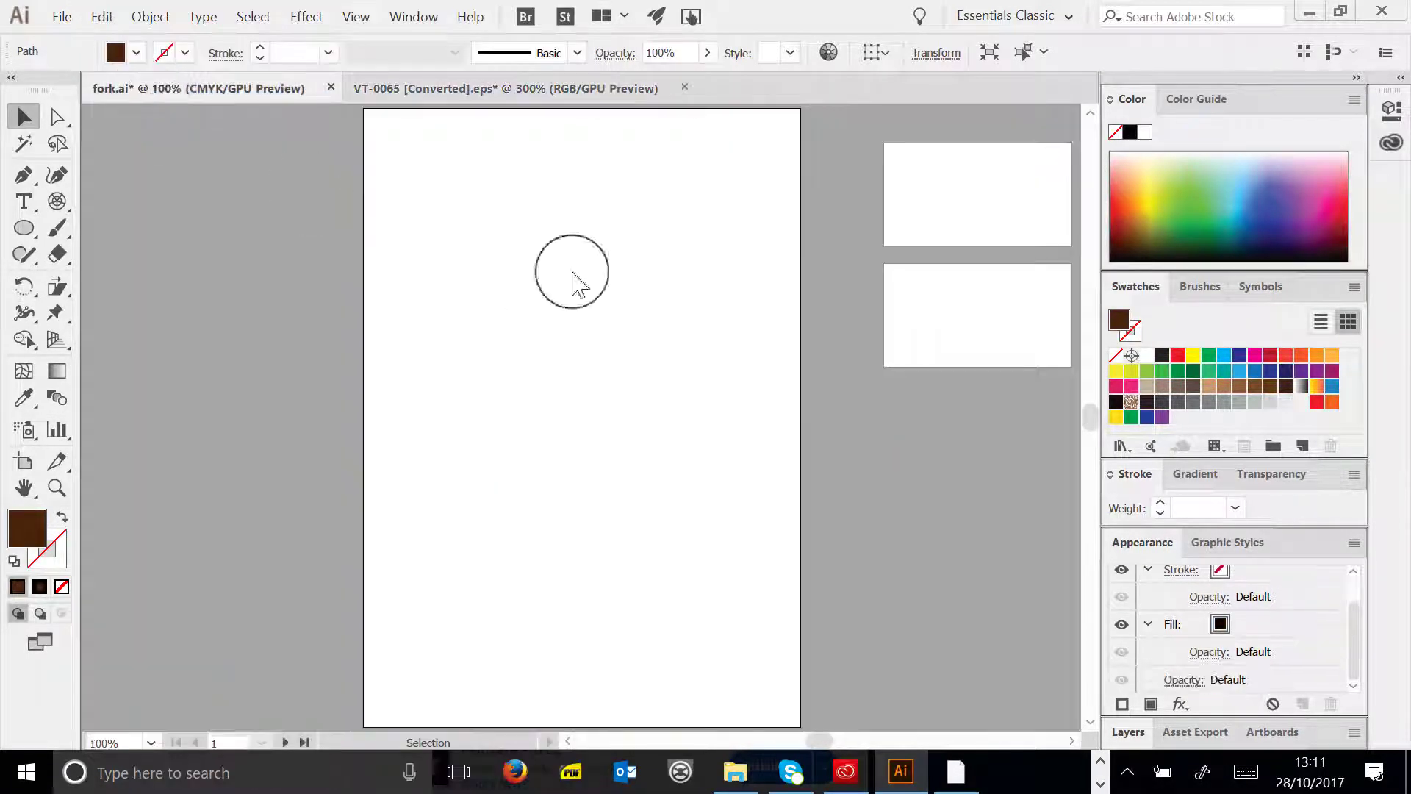
left_click(102, 16)
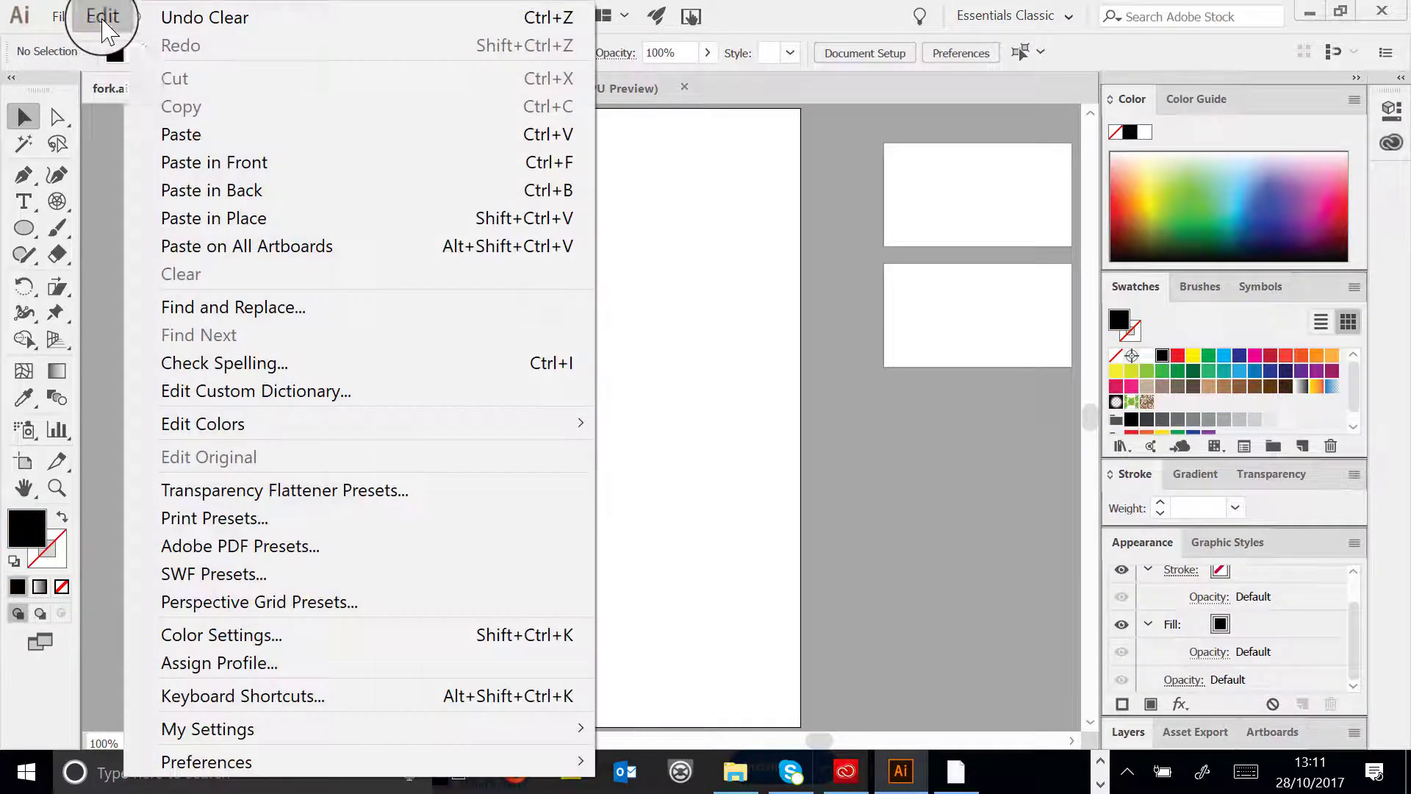
left_click(262, 132)
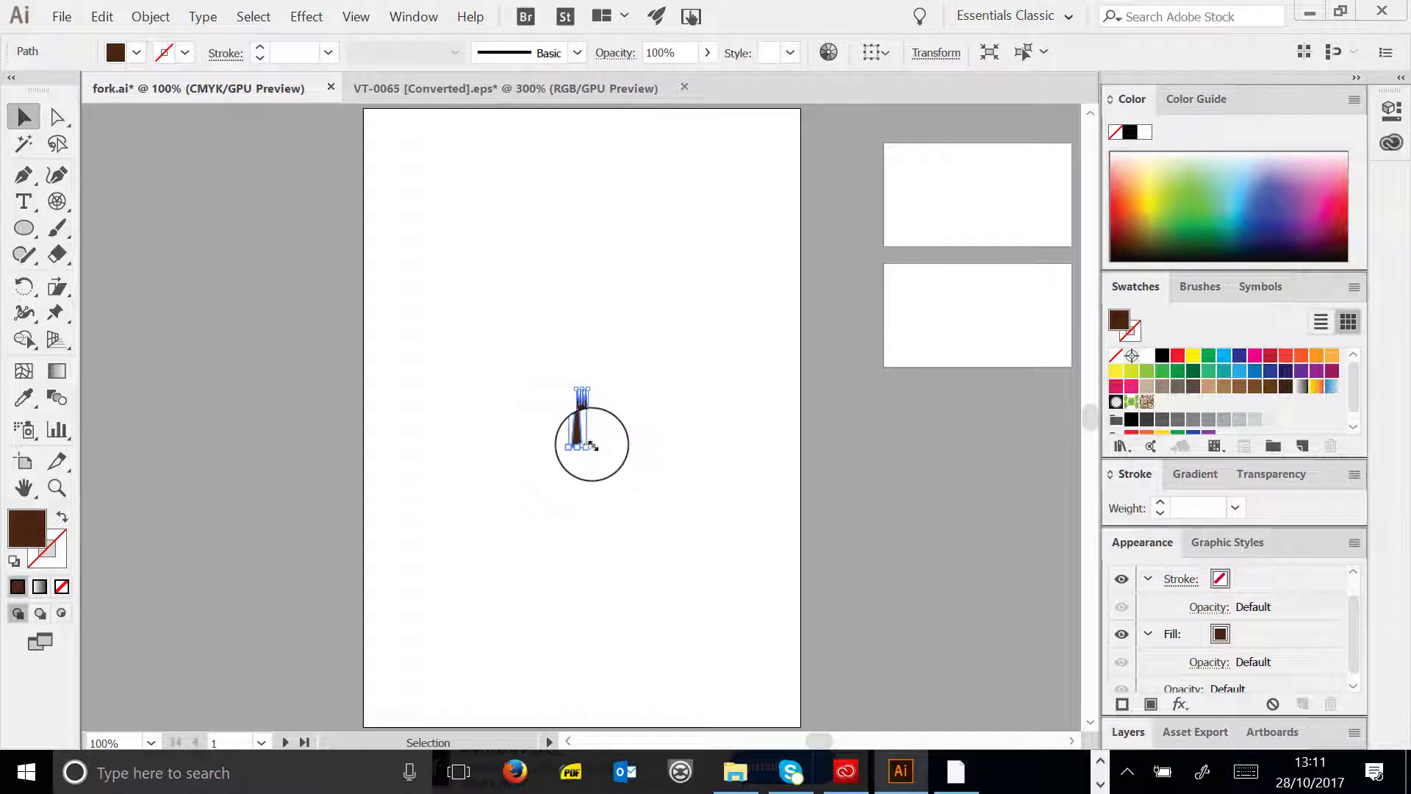
left_click_drag(588, 446, 495, 335)
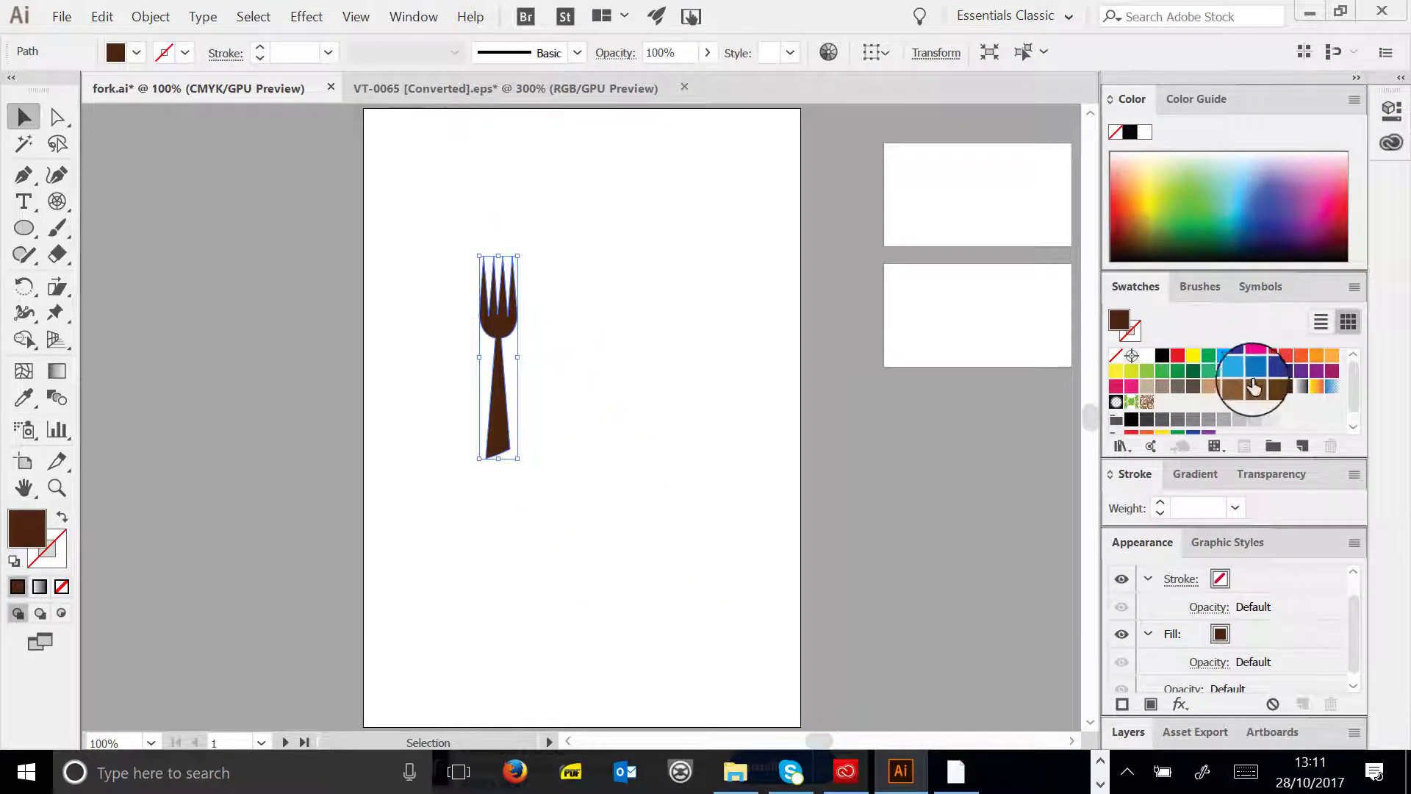
- Fill the fork with the light orange swatch and rotate it clockwise until it lies almost horizontal with its tines facing right
left_click(1255, 373)
left_click(1301, 356)
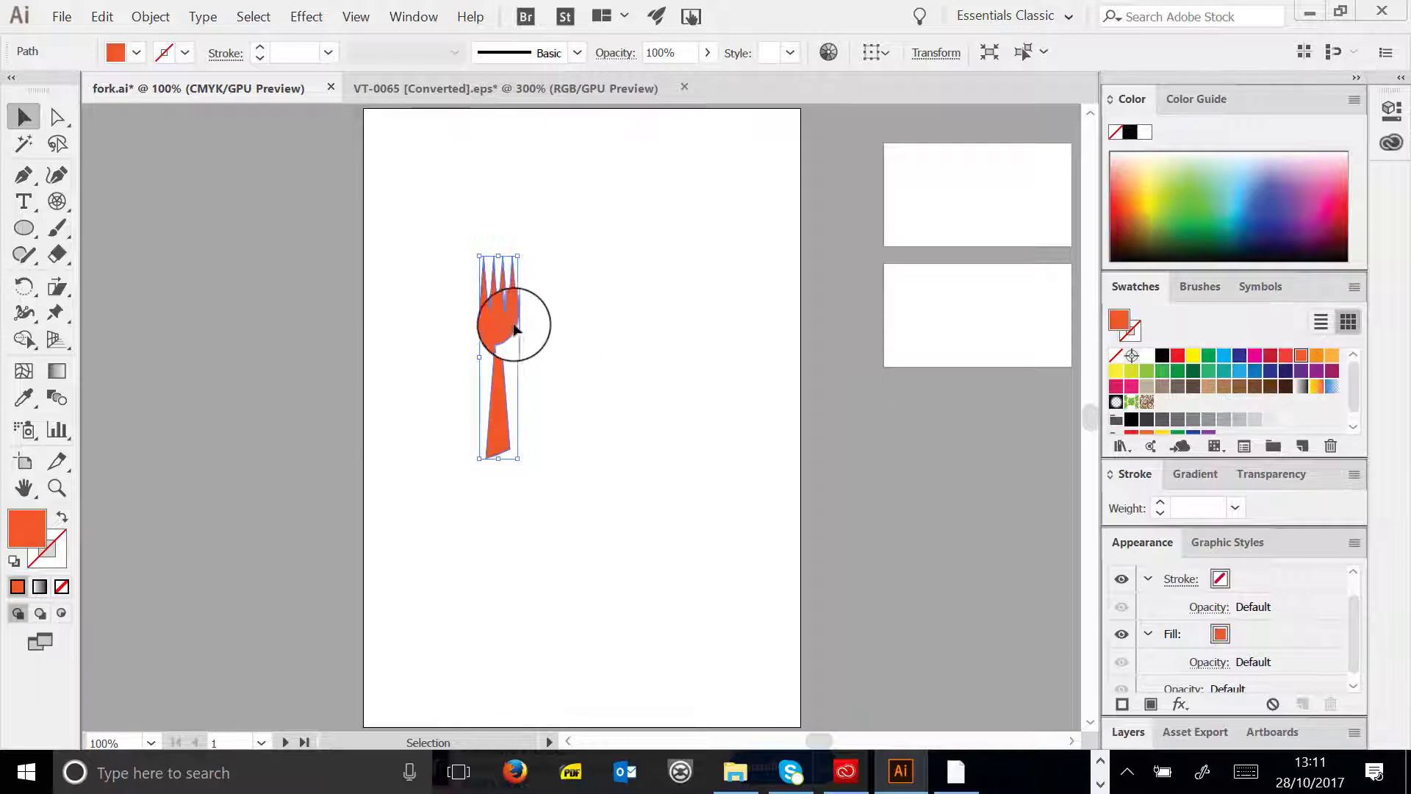
left_click(1332, 356)
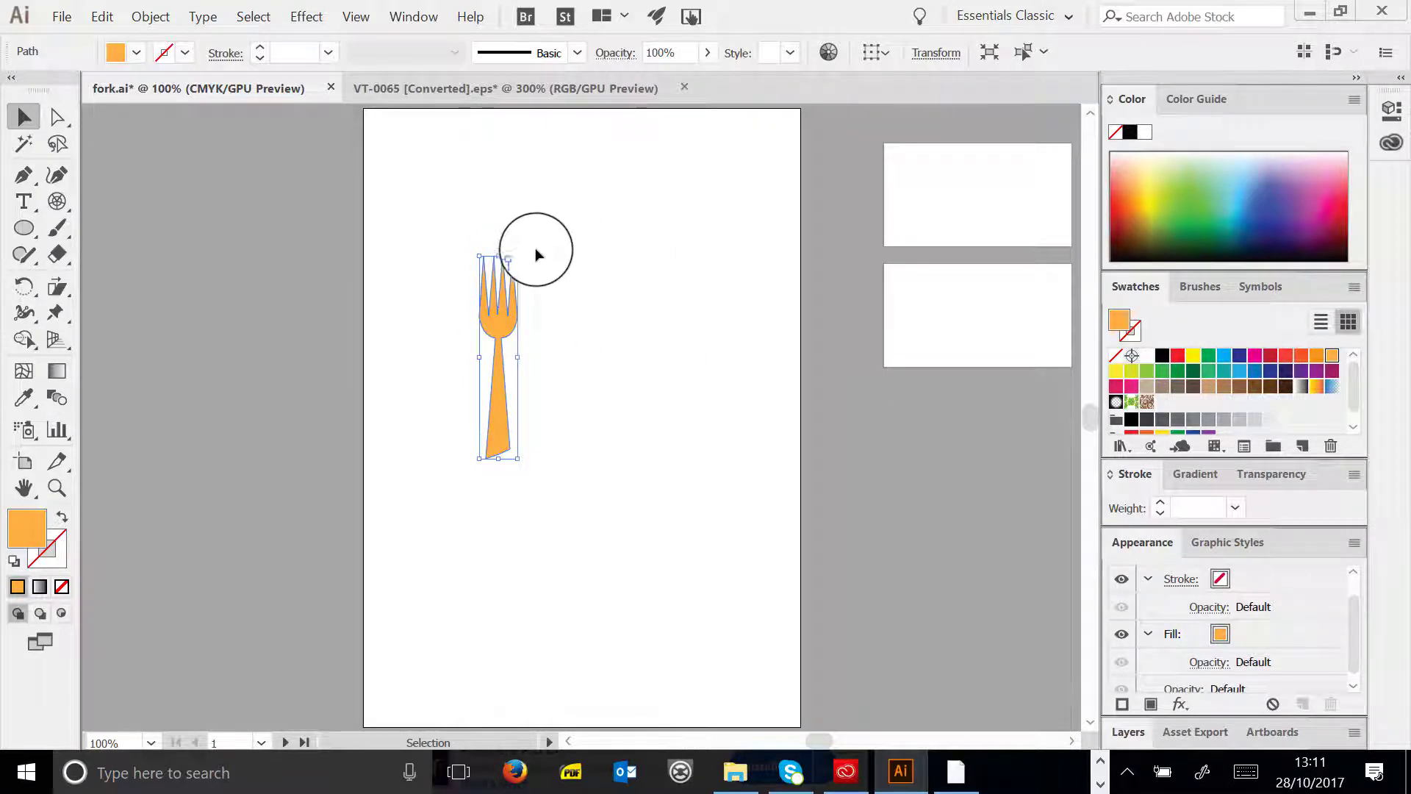
left_click_drag(524, 251, 625, 362)
left_click_drag(545, 355, 622, 402)
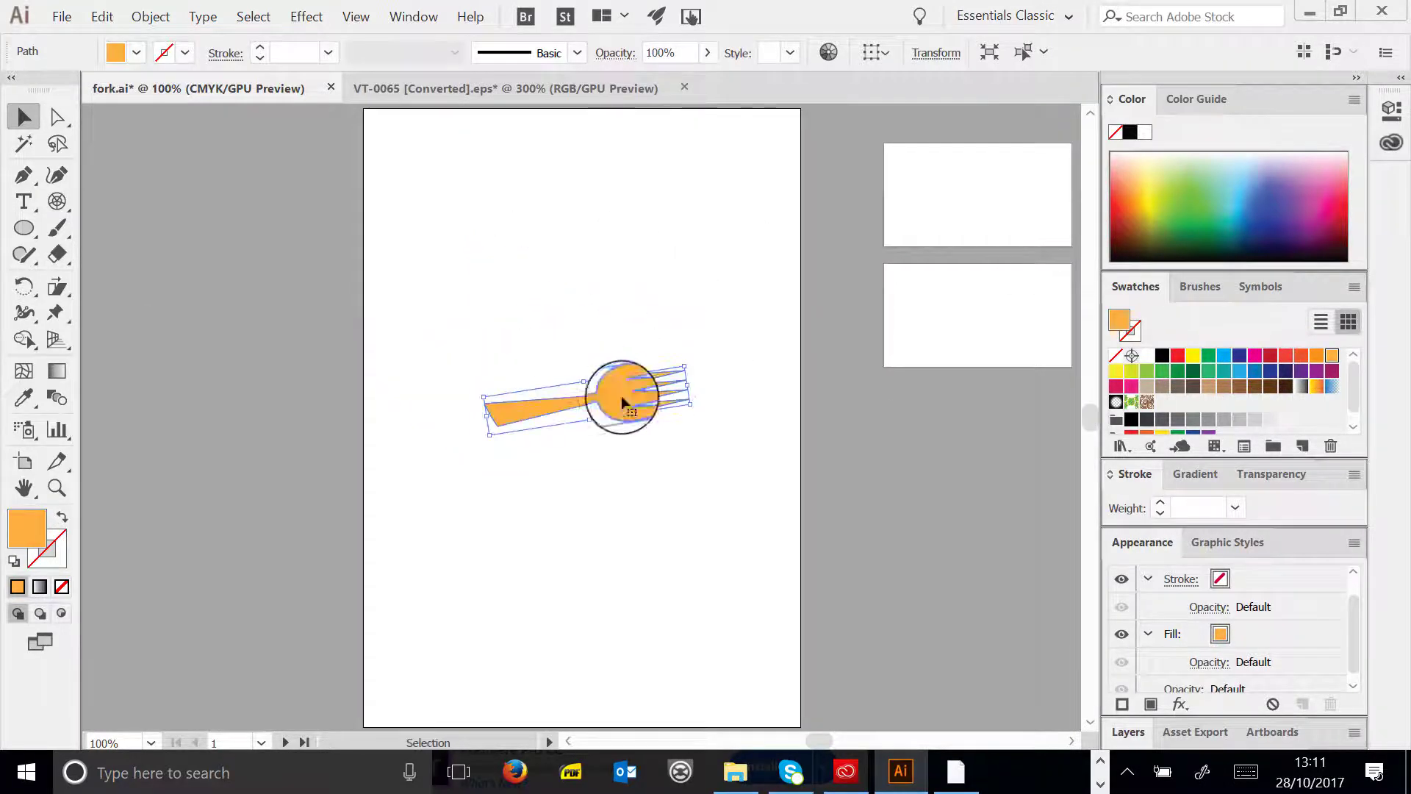
- Close the VT-0065 document without saving its changes
left_click(685, 88)
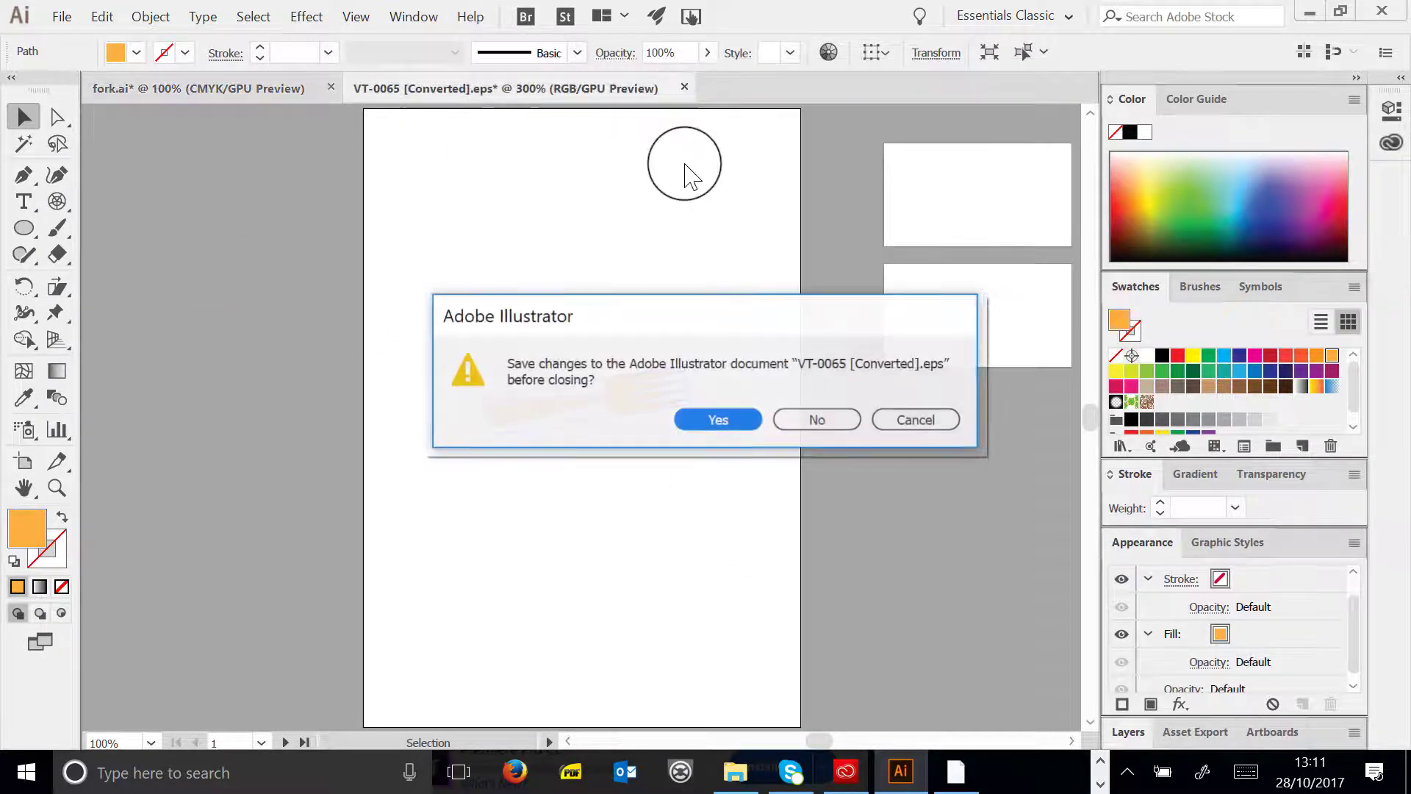
left_click(815, 419)
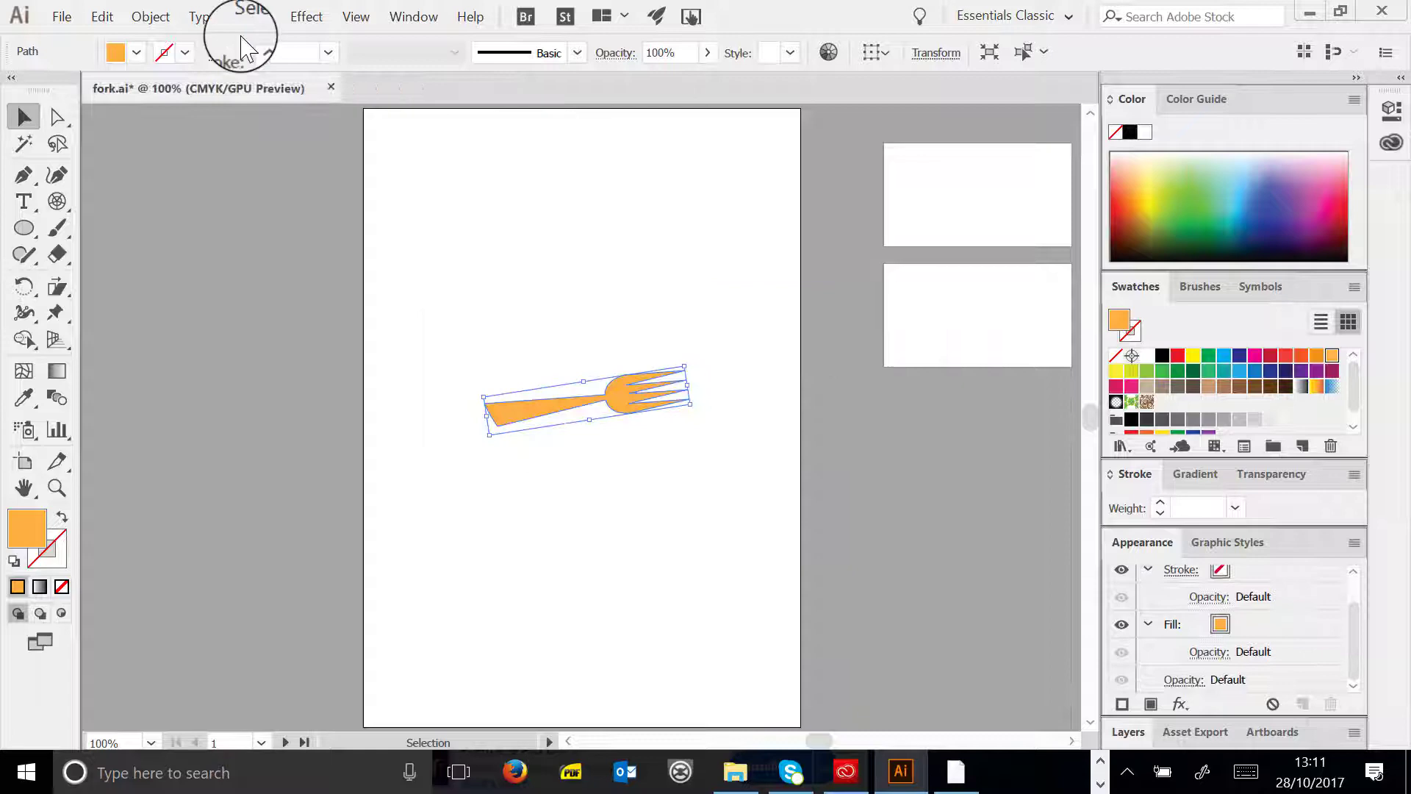
- Open the RestaurantElements file from the 1.8 Creating a logo folder
left_click(62, 18)
left_click(105, 96)
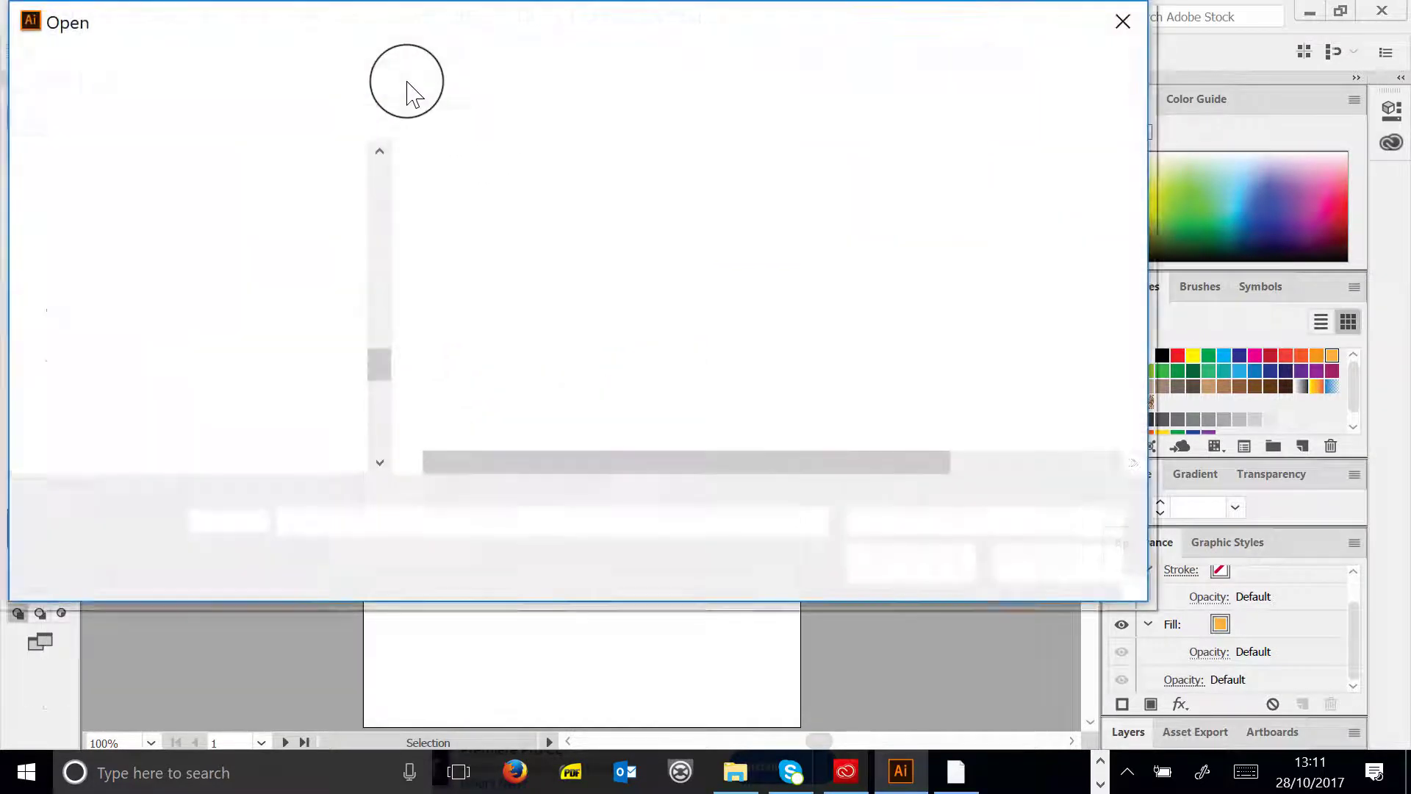
scroll(346, 331, "up", 5)
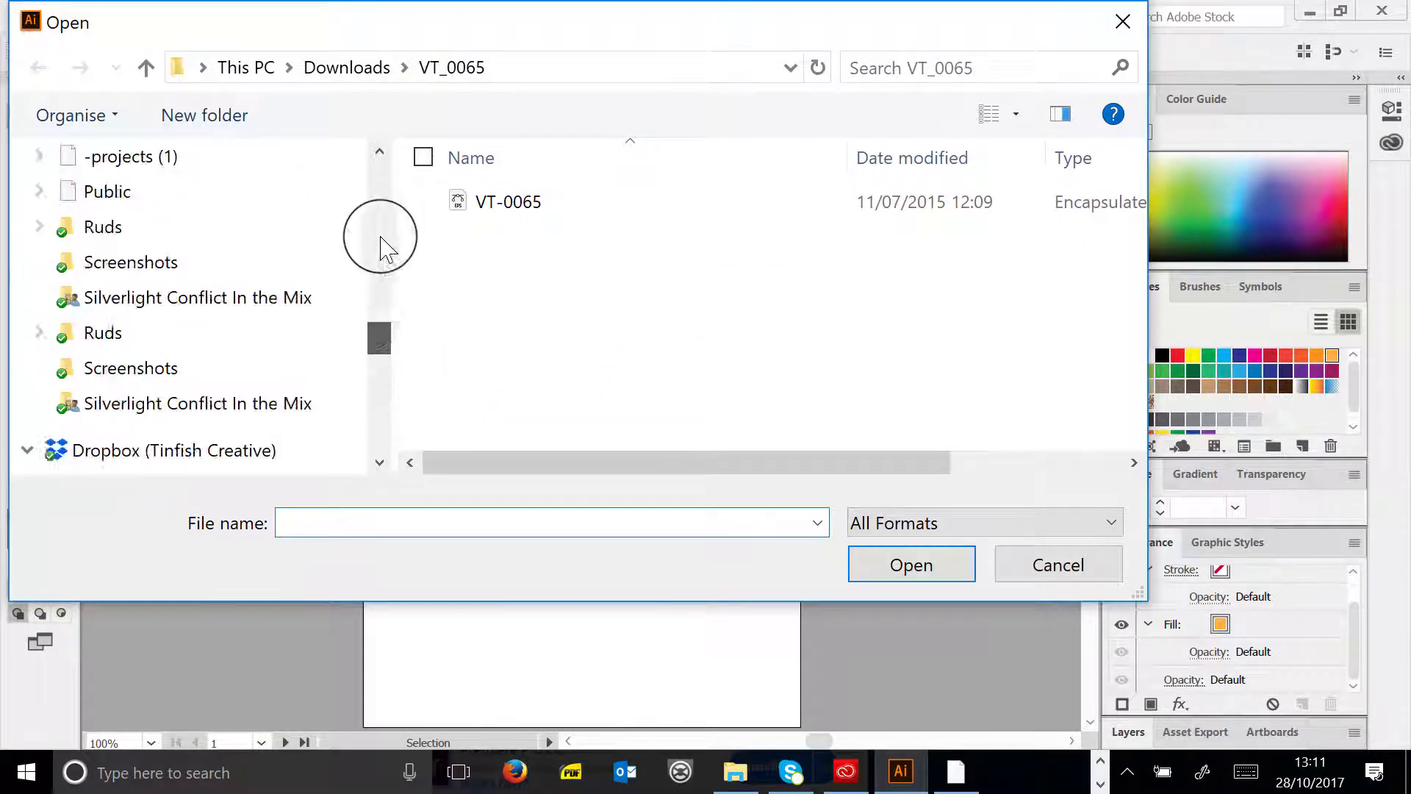
scroll(379, 221, "up", 6)
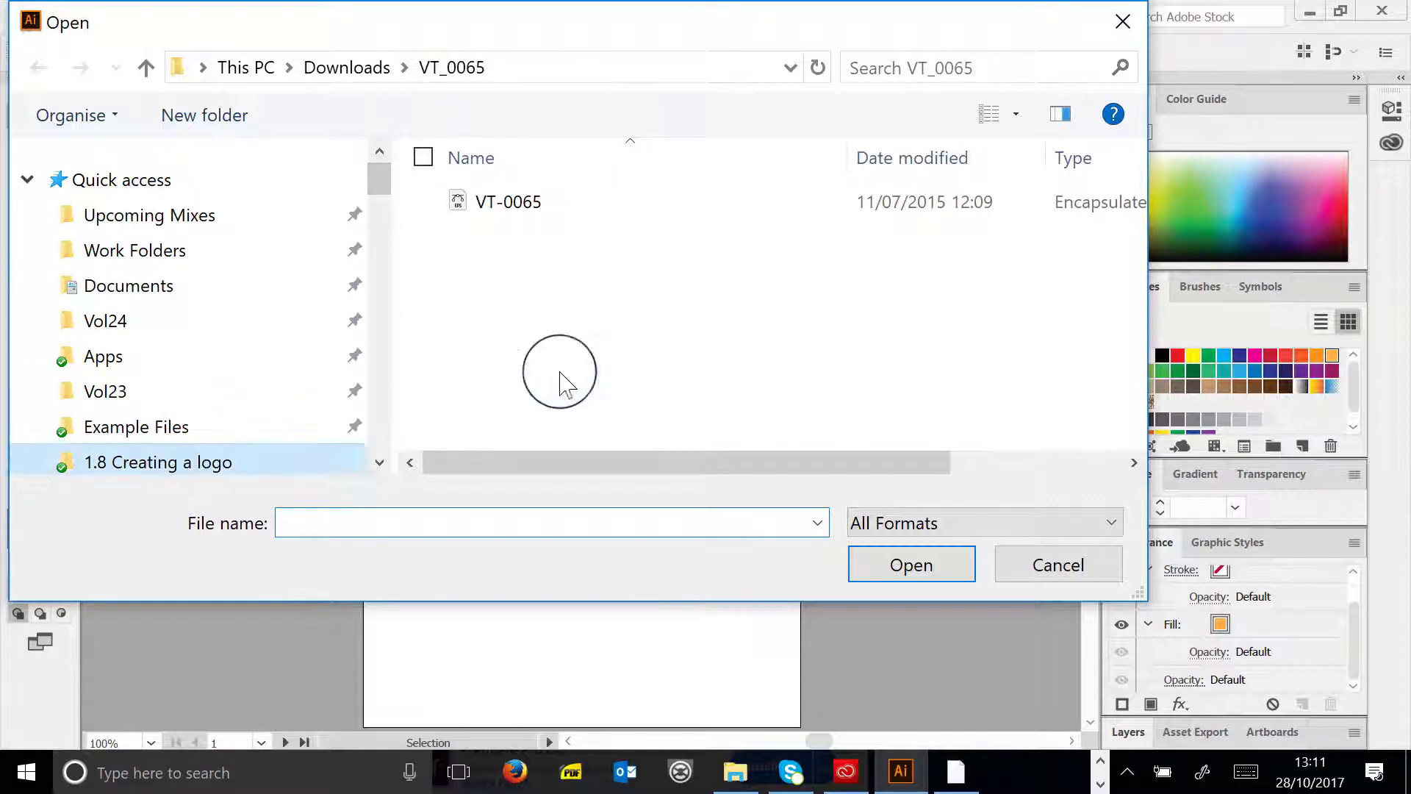
left_click(641, 377)
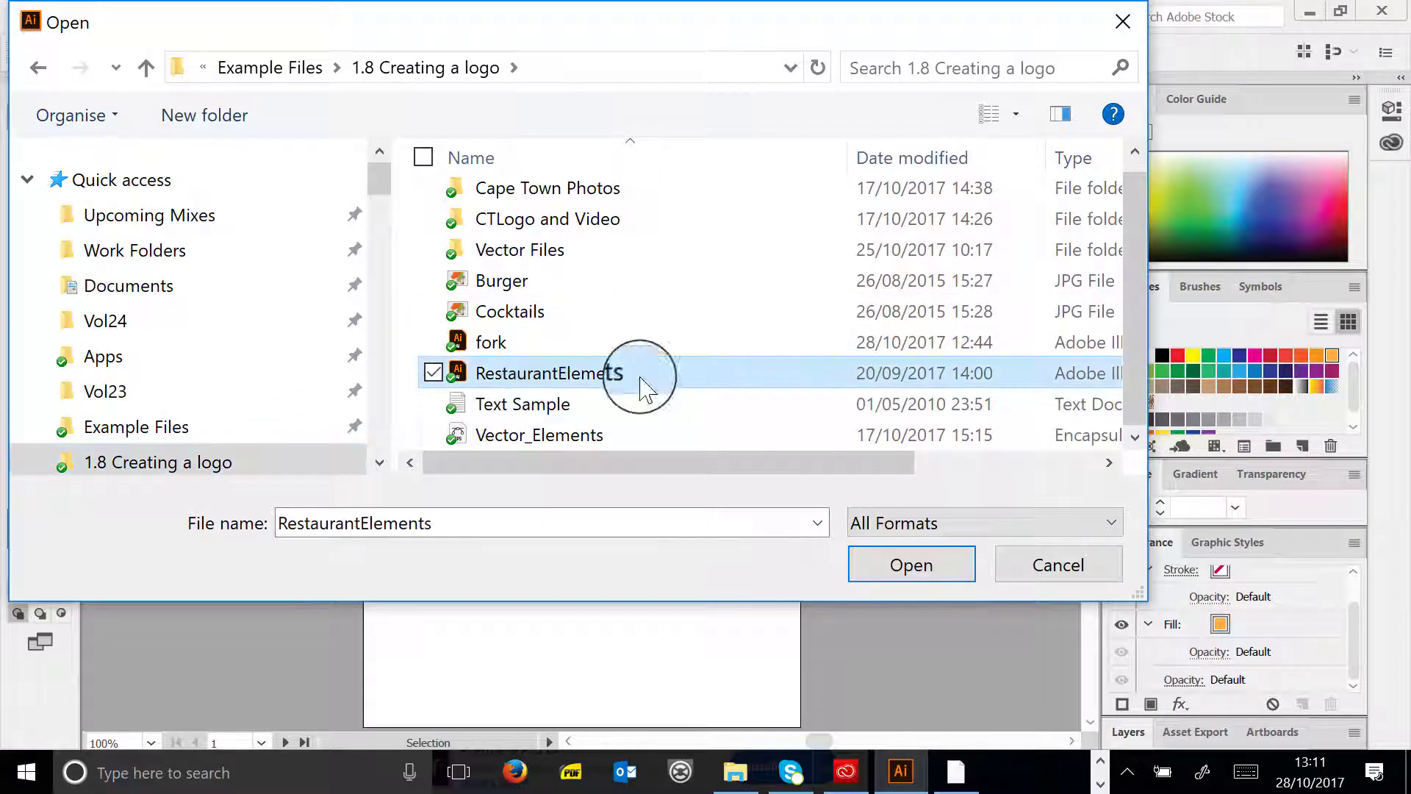
left_click(911, 562)
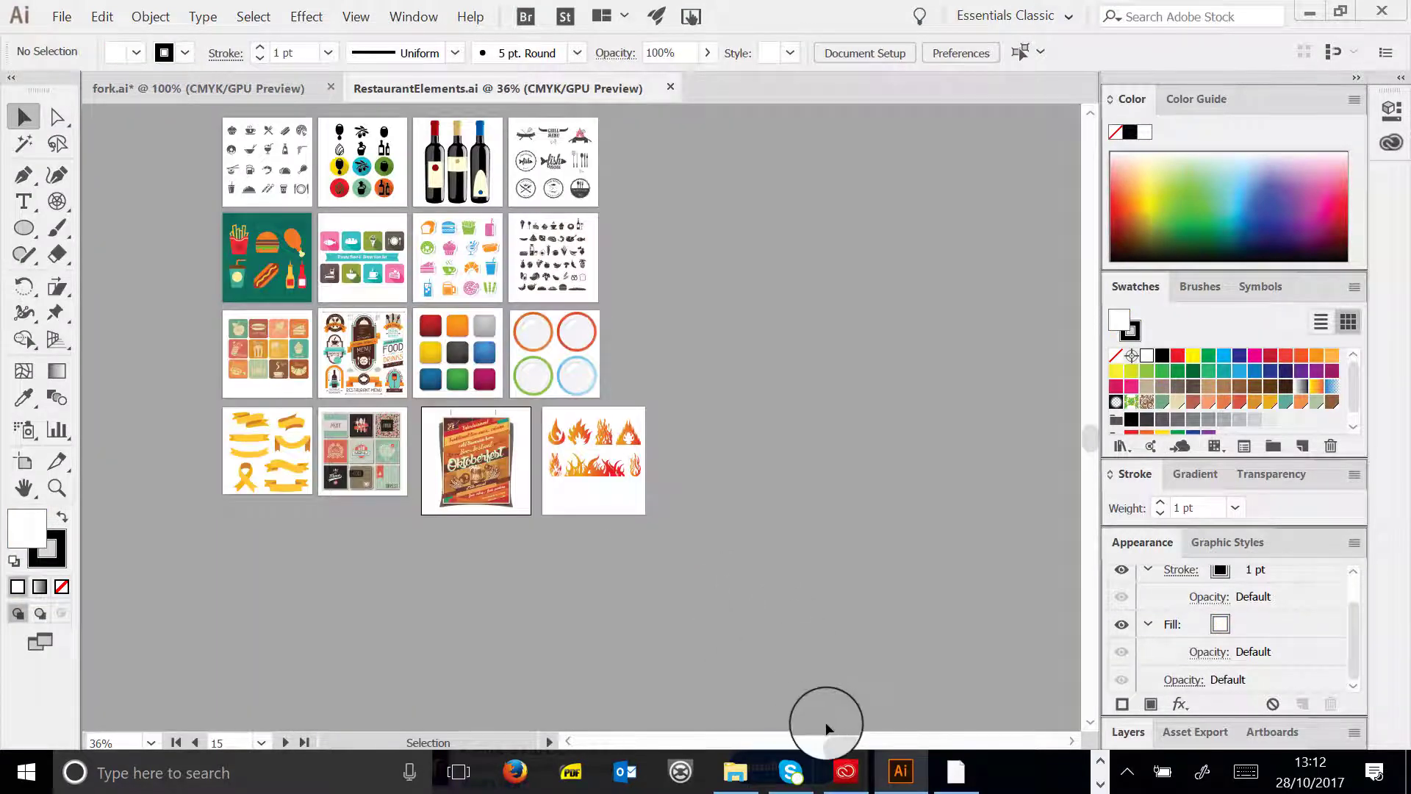
- Look over the RestaurantElements artboards, including the food icons, plates, flames, bottles and badge designs, at different magnifications
left_click_drag(837, 739, 823, 743)
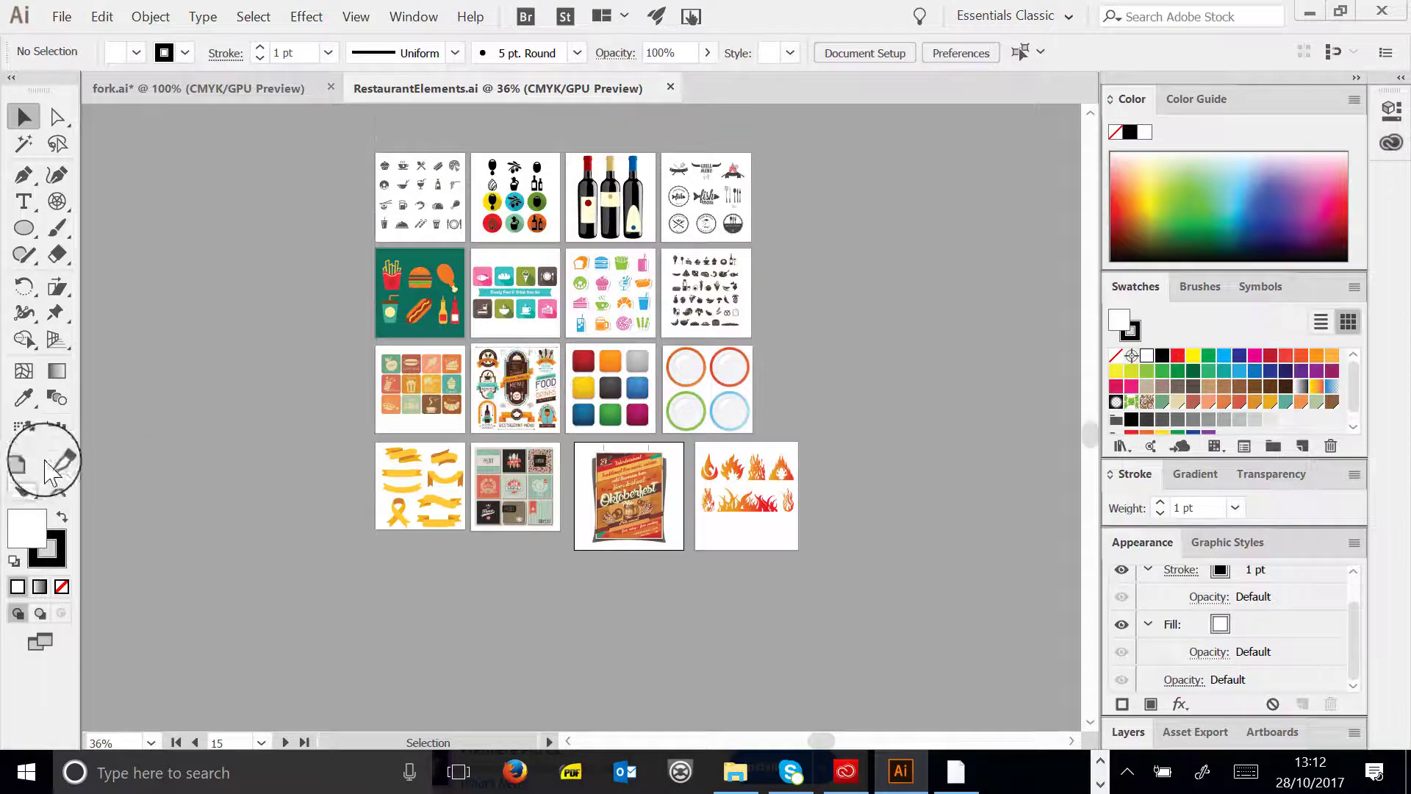
left_click(50, 489)
left_click(765, 403)
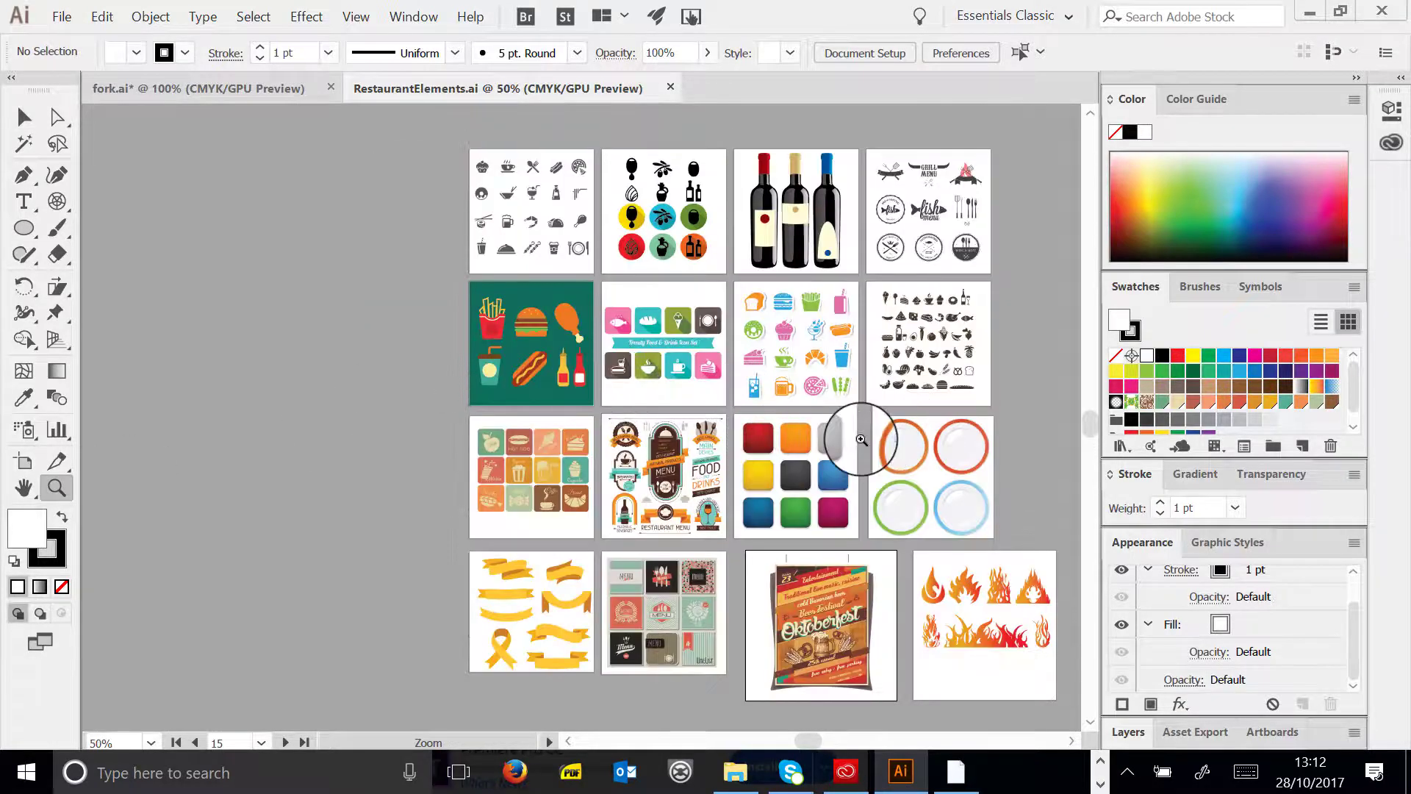
left_click(614, 302)
left_click(614, 301)
left_click(674, 422)
left_click(819, 424)
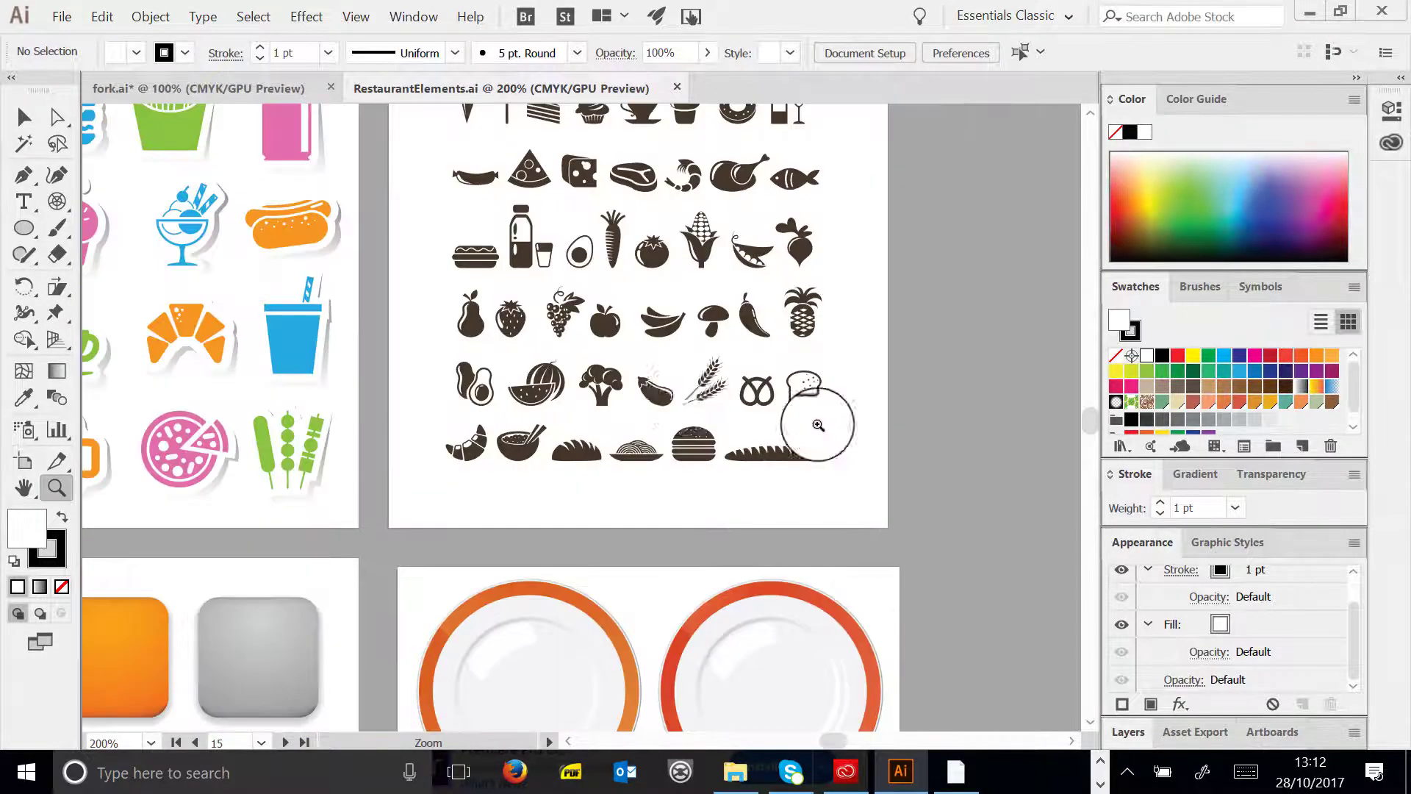
left_click(713, 286)
left_click_drag(712, 286, 331, 219)
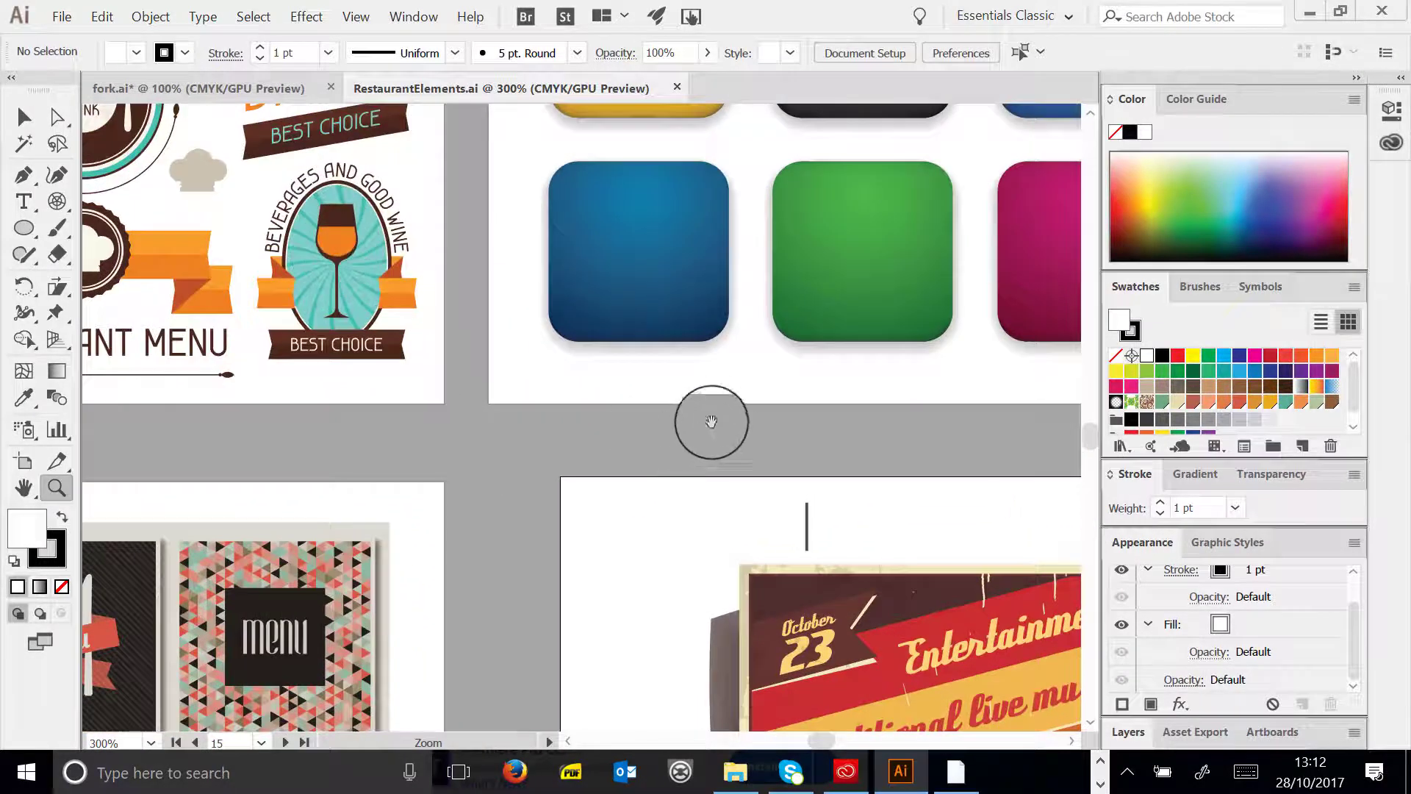
left_click_drag(711, 421, 793, 361)
left_click(813, 367, "alt")
left_click(546, 405, "alt")
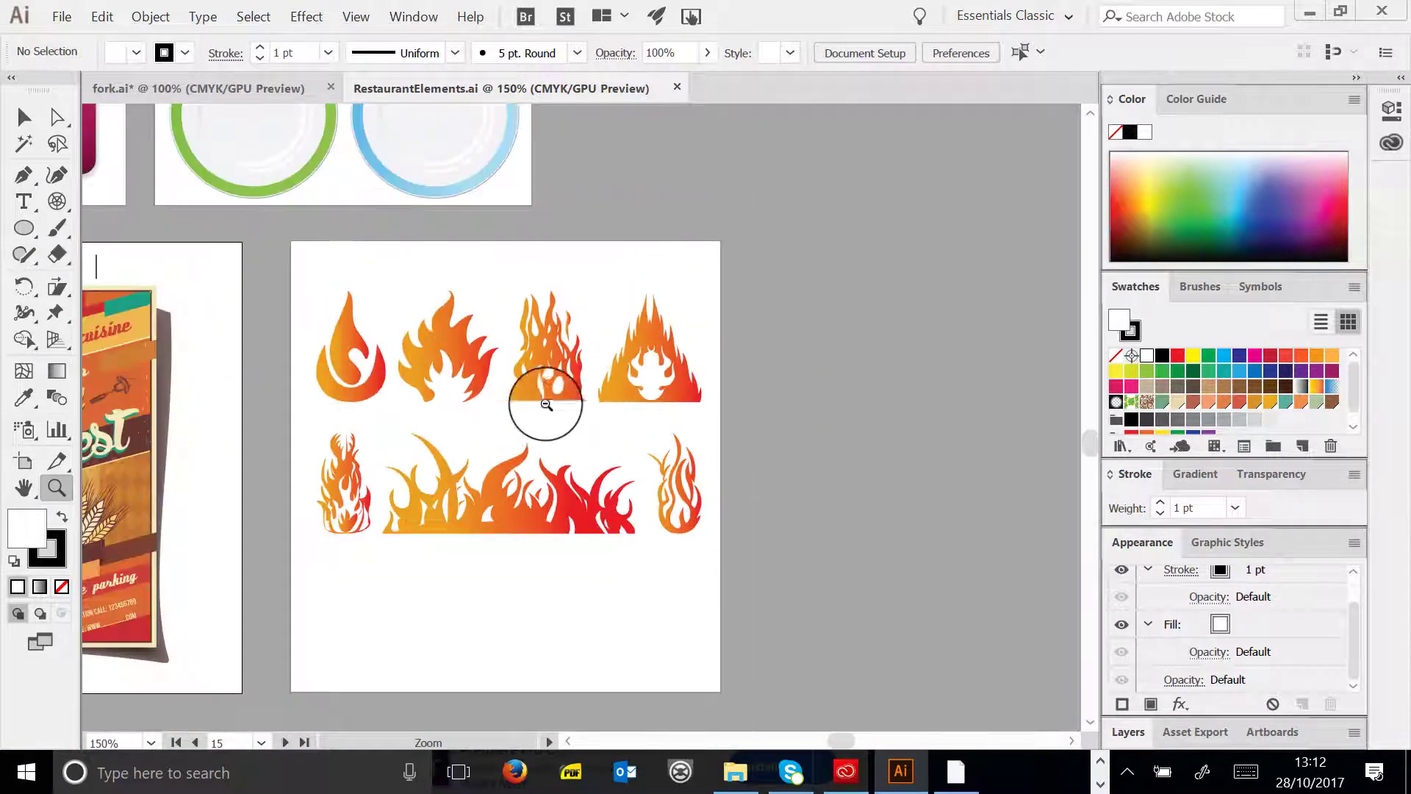
left_click_drag(230, 268, 551, 374)
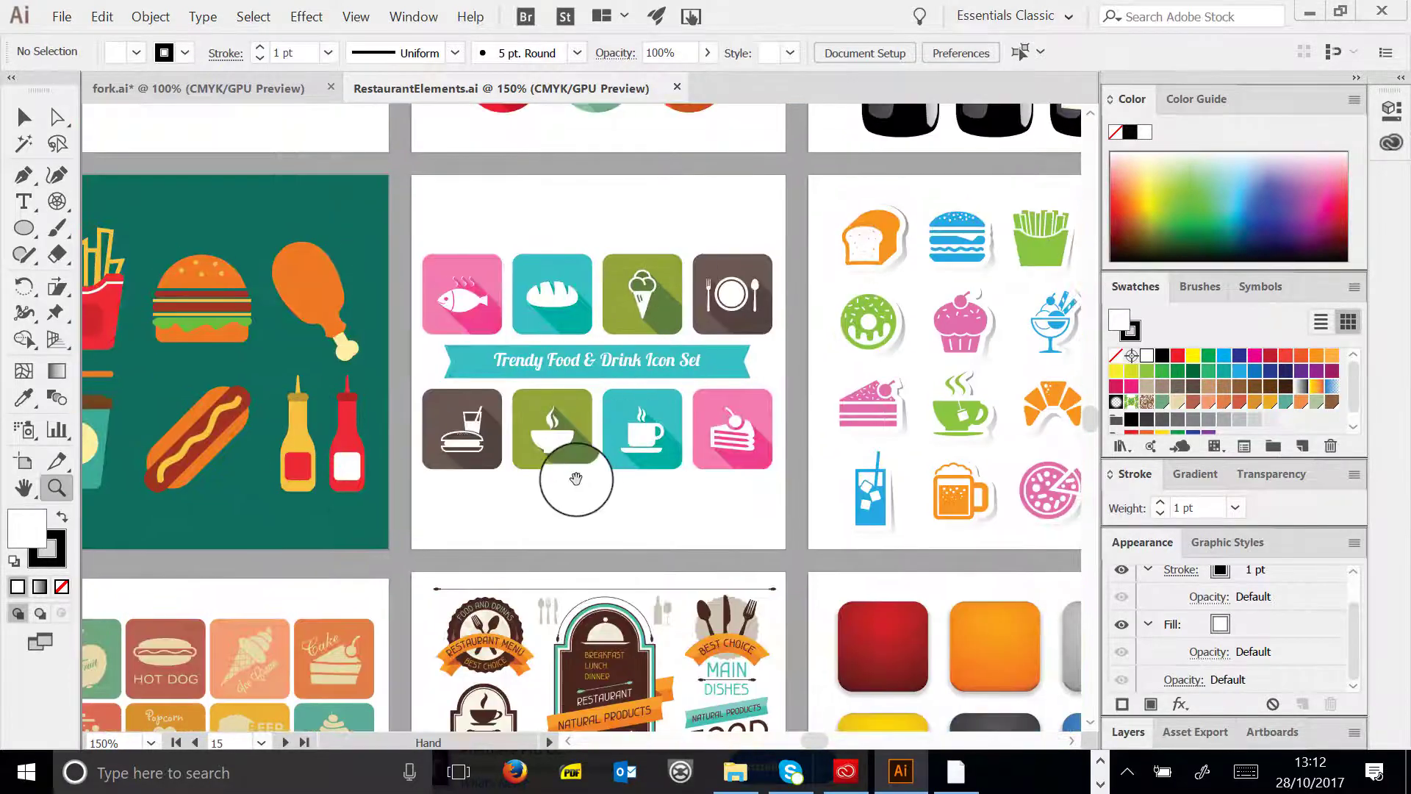
left_click_drag(577, 479, 616, 418)
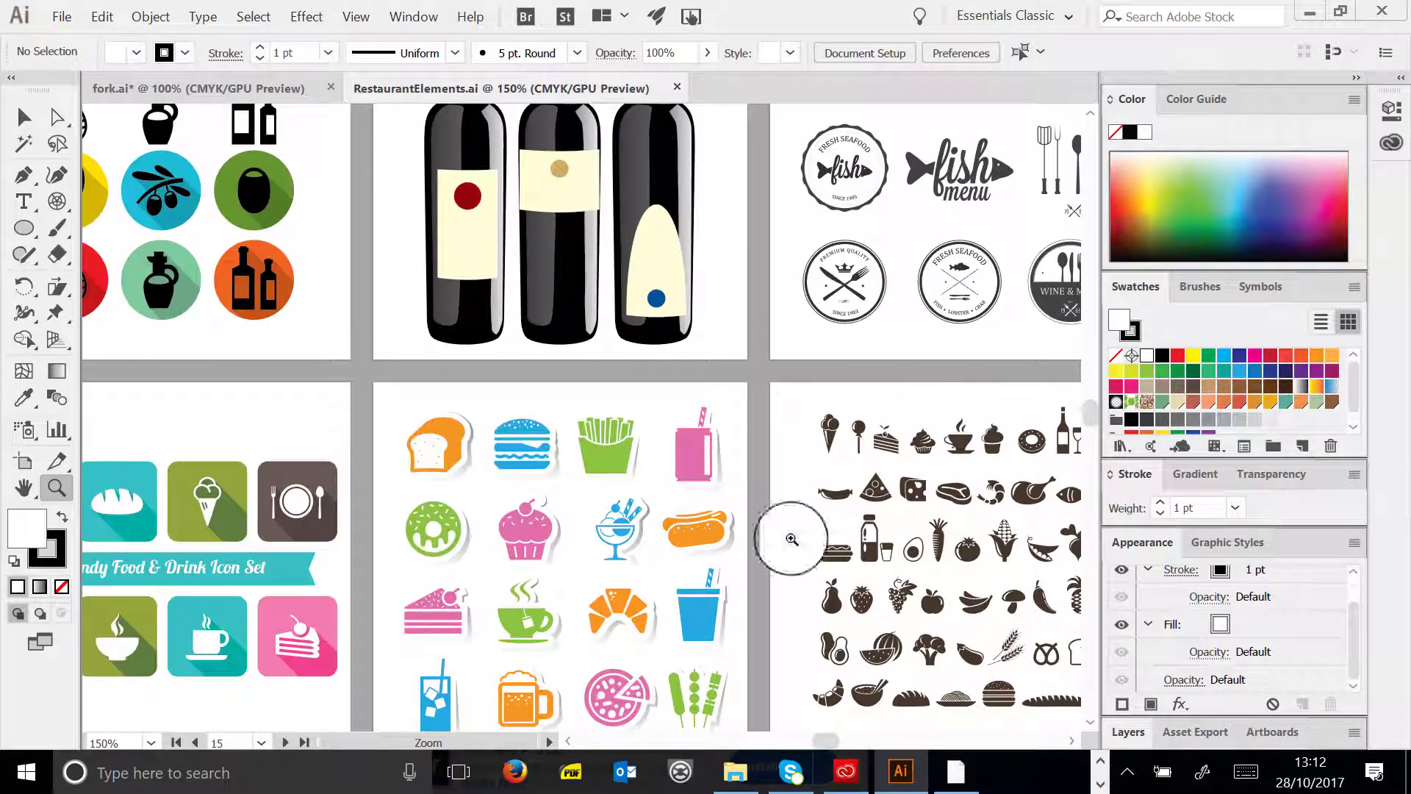
left_click_drag(955, 347, 718, 361)
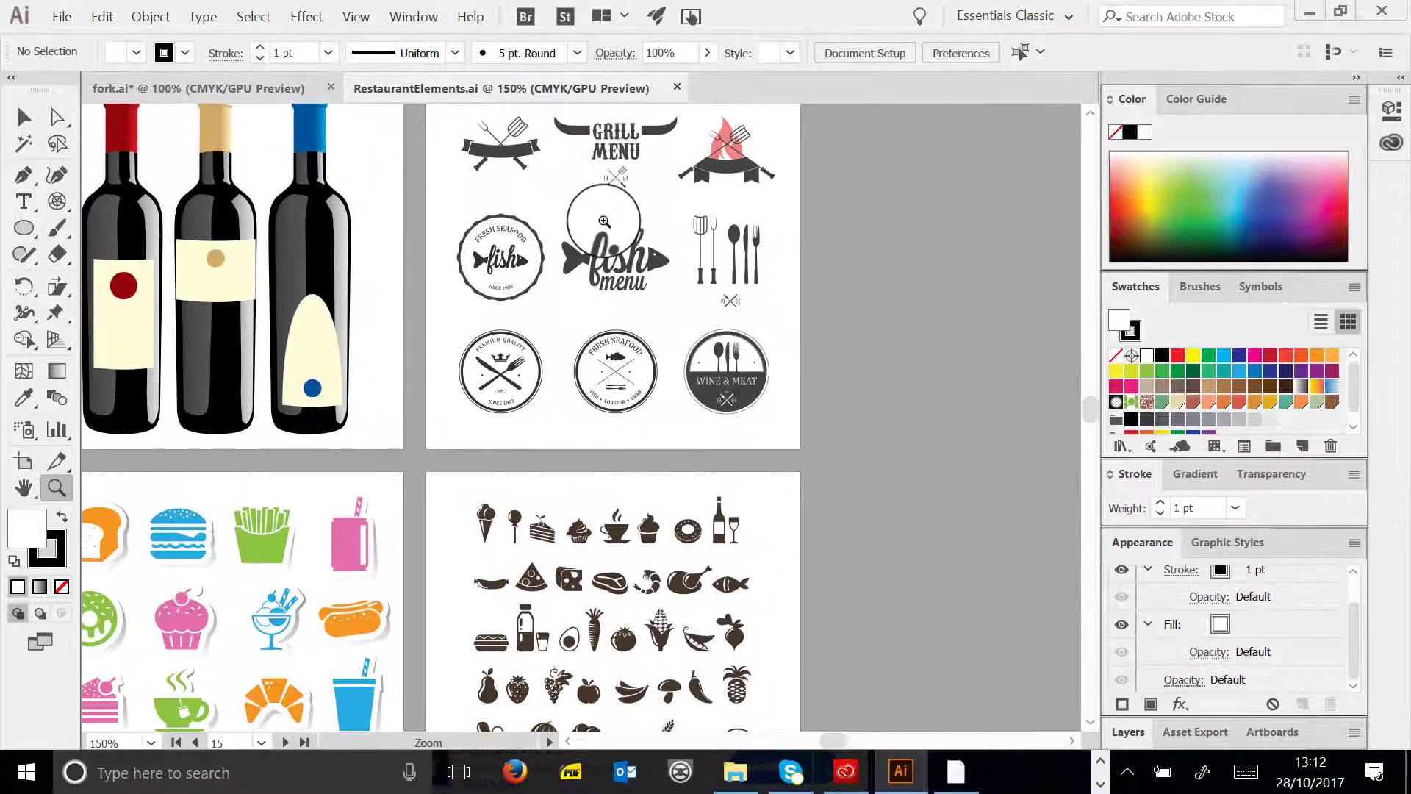
- Inspect the fish and seafood badges by selecting them, and look over the dark food icons and the restaurant menu badges
left_click(605, 221)
left_click(20, 118)
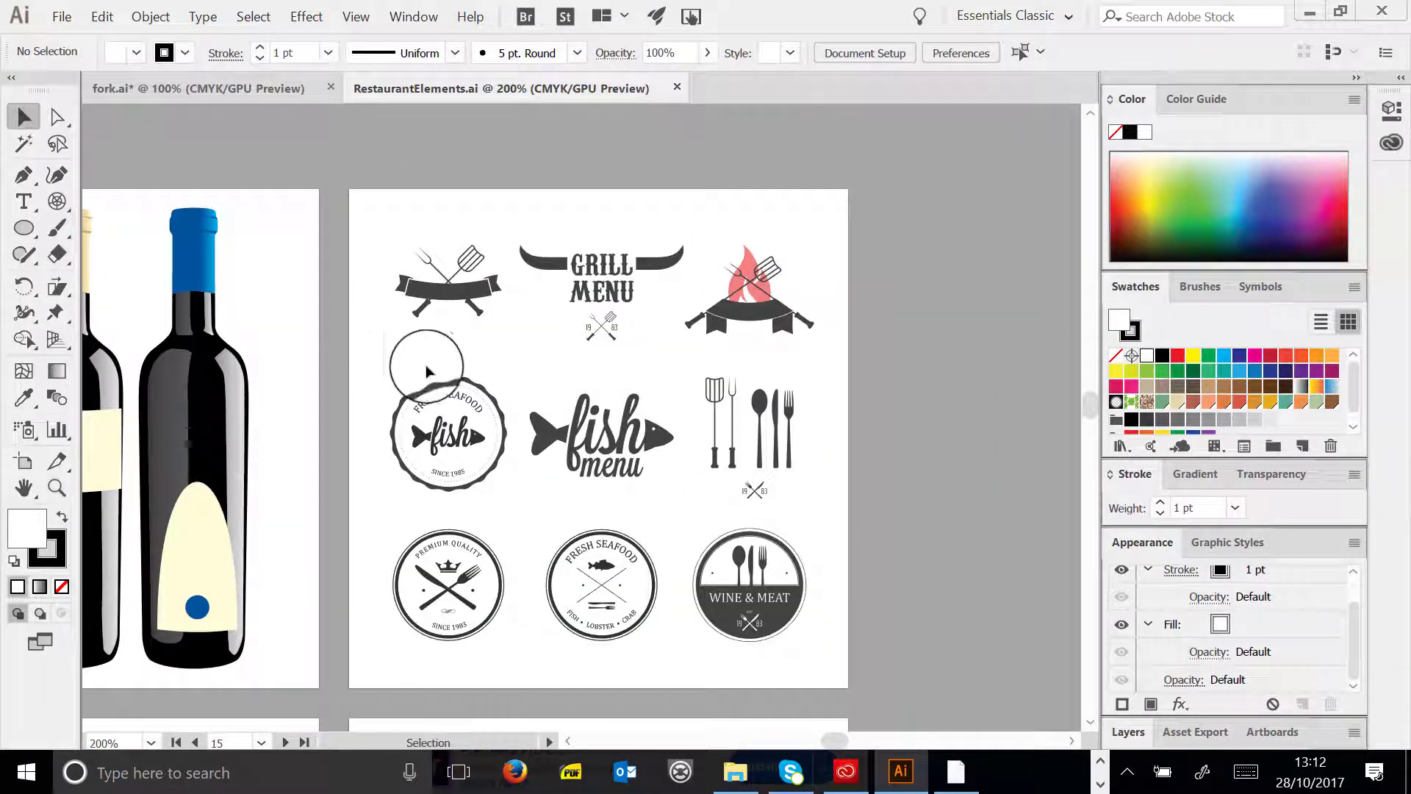
mouse_move(444, 423)
left_mouse_down()
mouse_move(456, 429)
mouse_move(444, 424)
left_mouse_up()
scroll(466, 404, "down", 5)
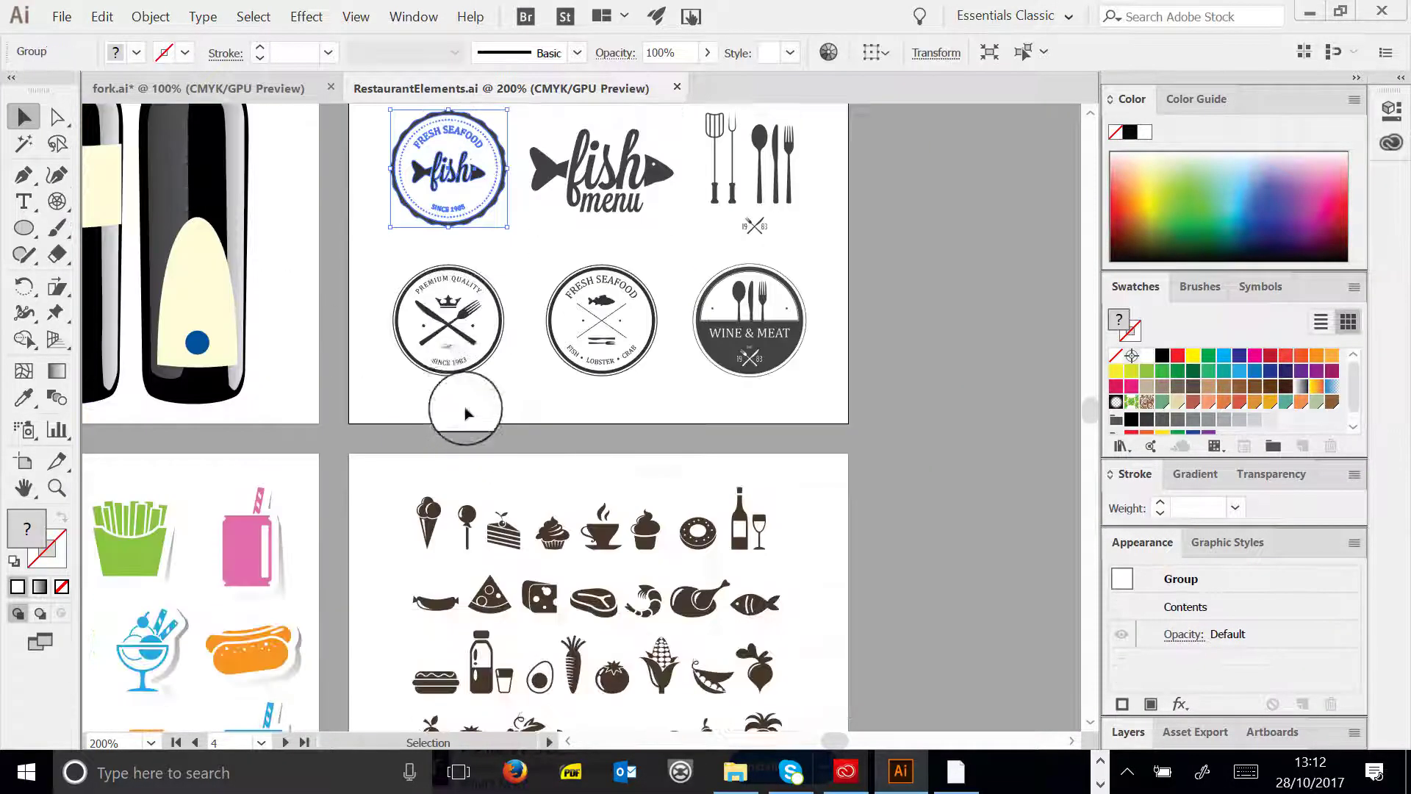
left_click(602, 364)
scroll(604, 403, "down", 11)
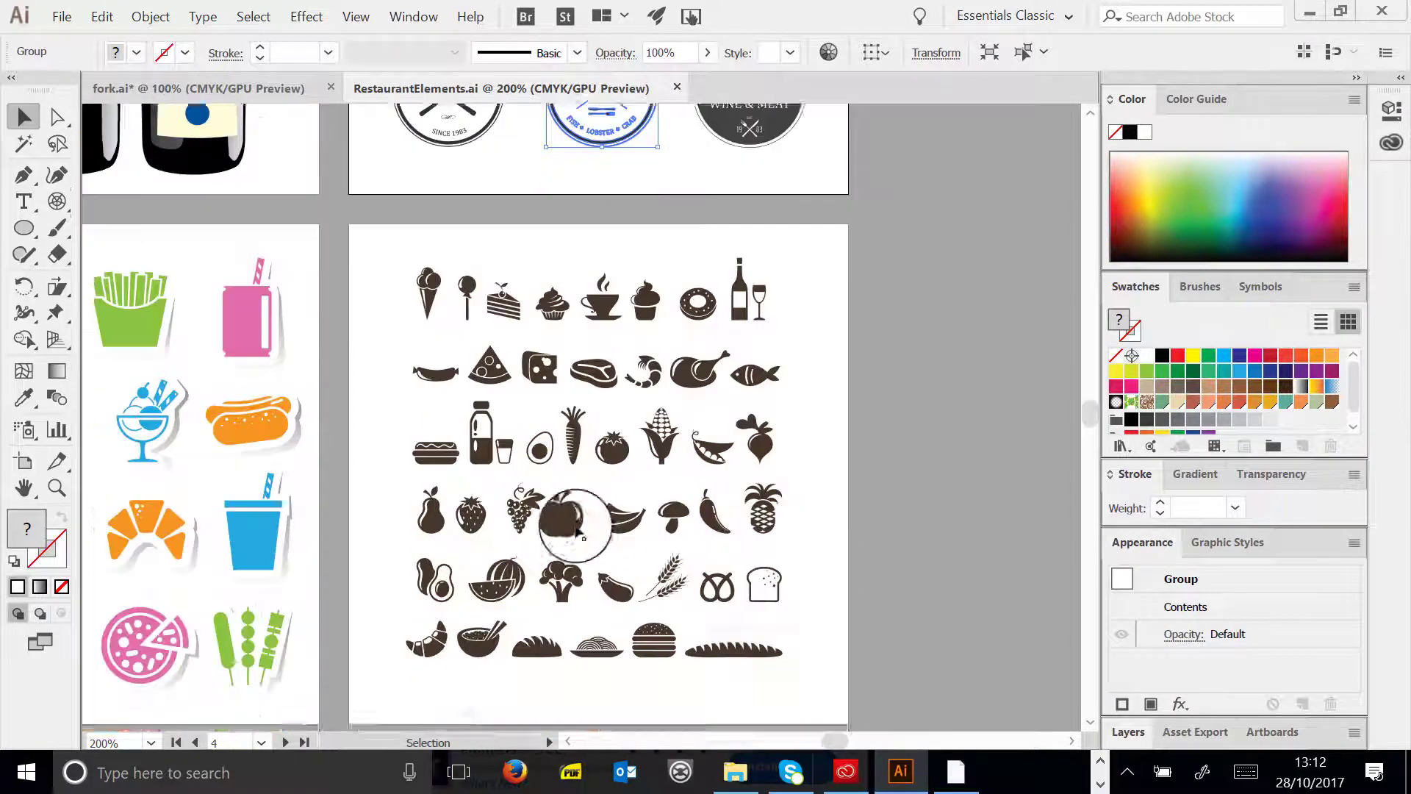
left_click_drag(844, 741, 814, 748)
scroll(722, 306, "down", 2)
scroll(723, 306, "down", 4)
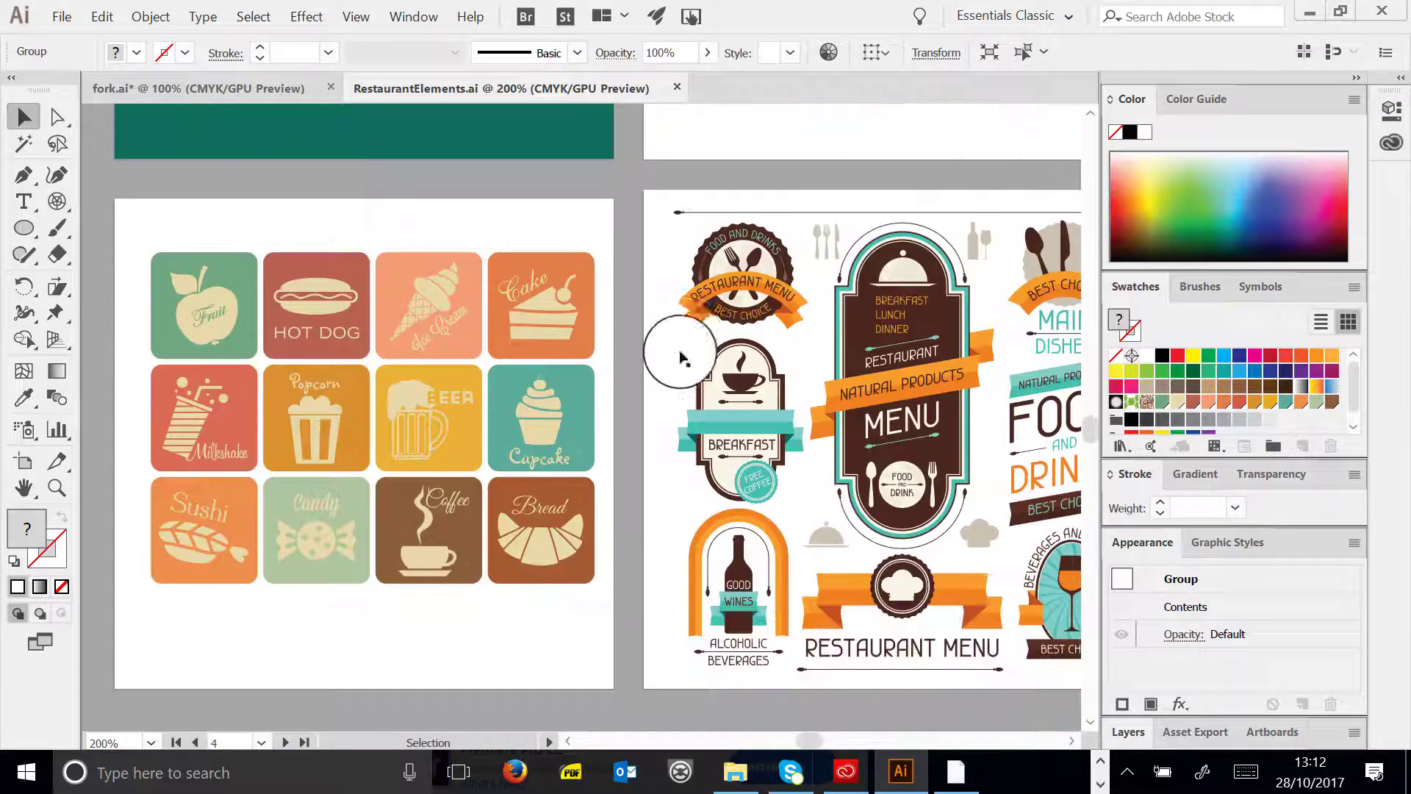
- Ungroup the round Restaurant Menu badge twice to separate its parts, and deselect everything
left_click_drag(744, 268, 801, 412)
key("ctrl+z")
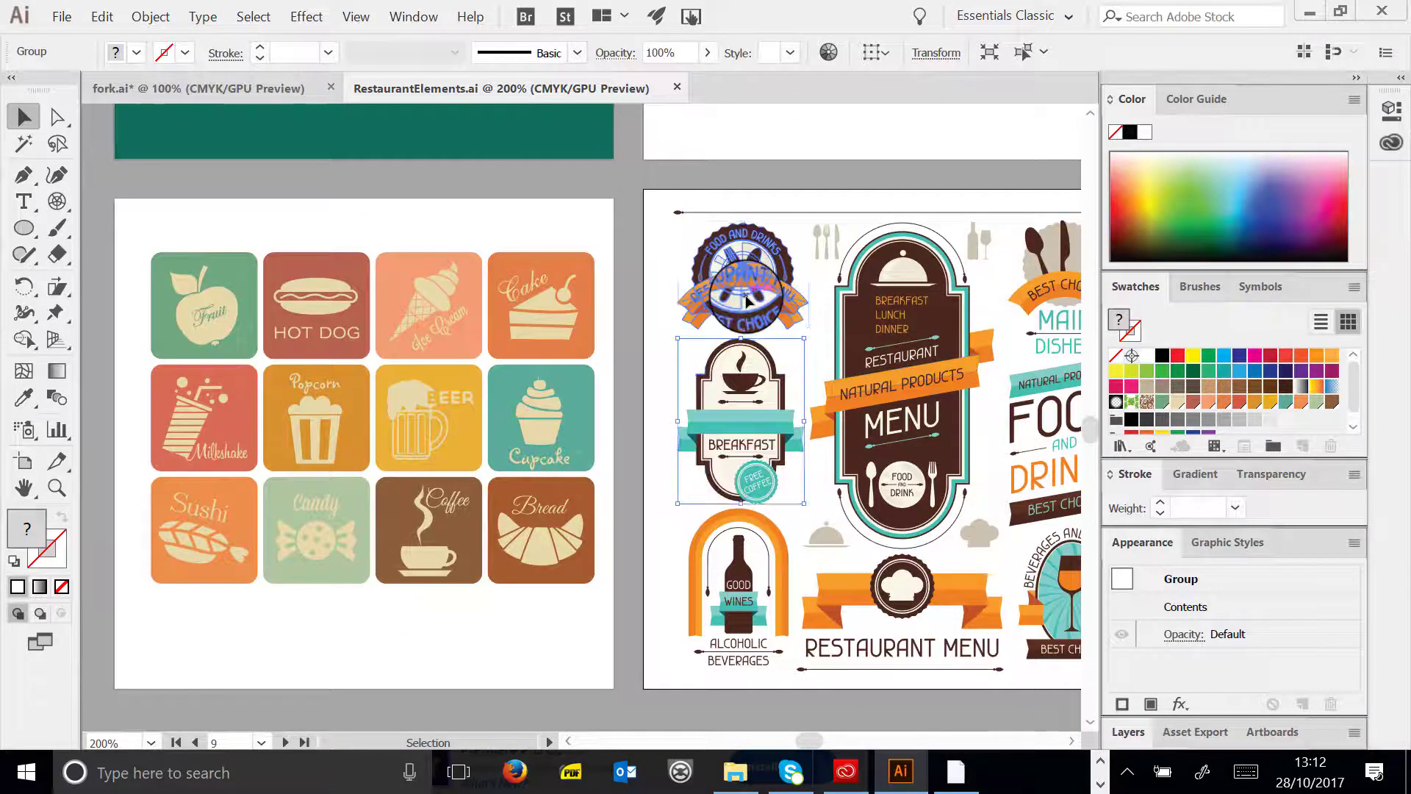
left_click(151, 16)
left_click(250, 132)
left_click(151, 16)
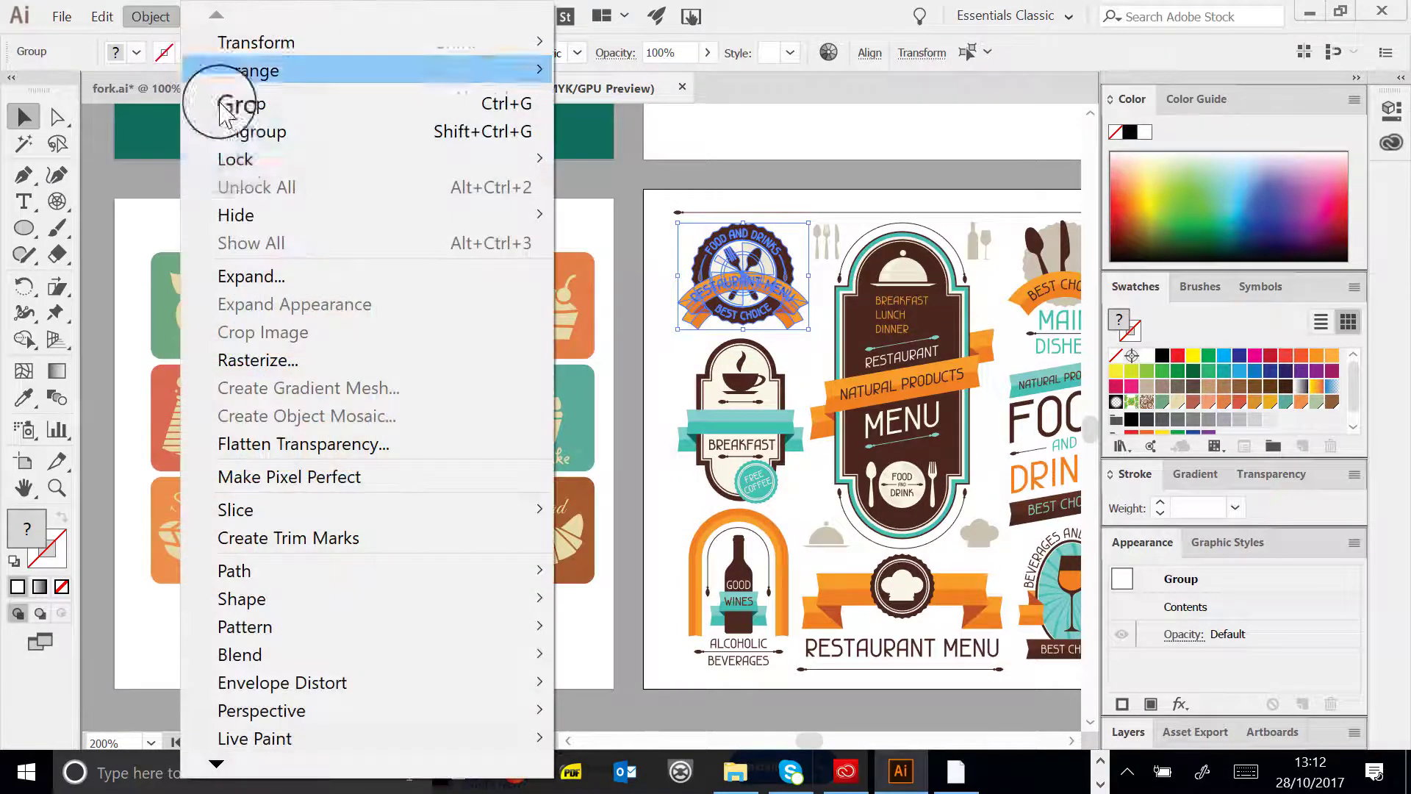
left_click(258, 132)
left_click(801, 235)
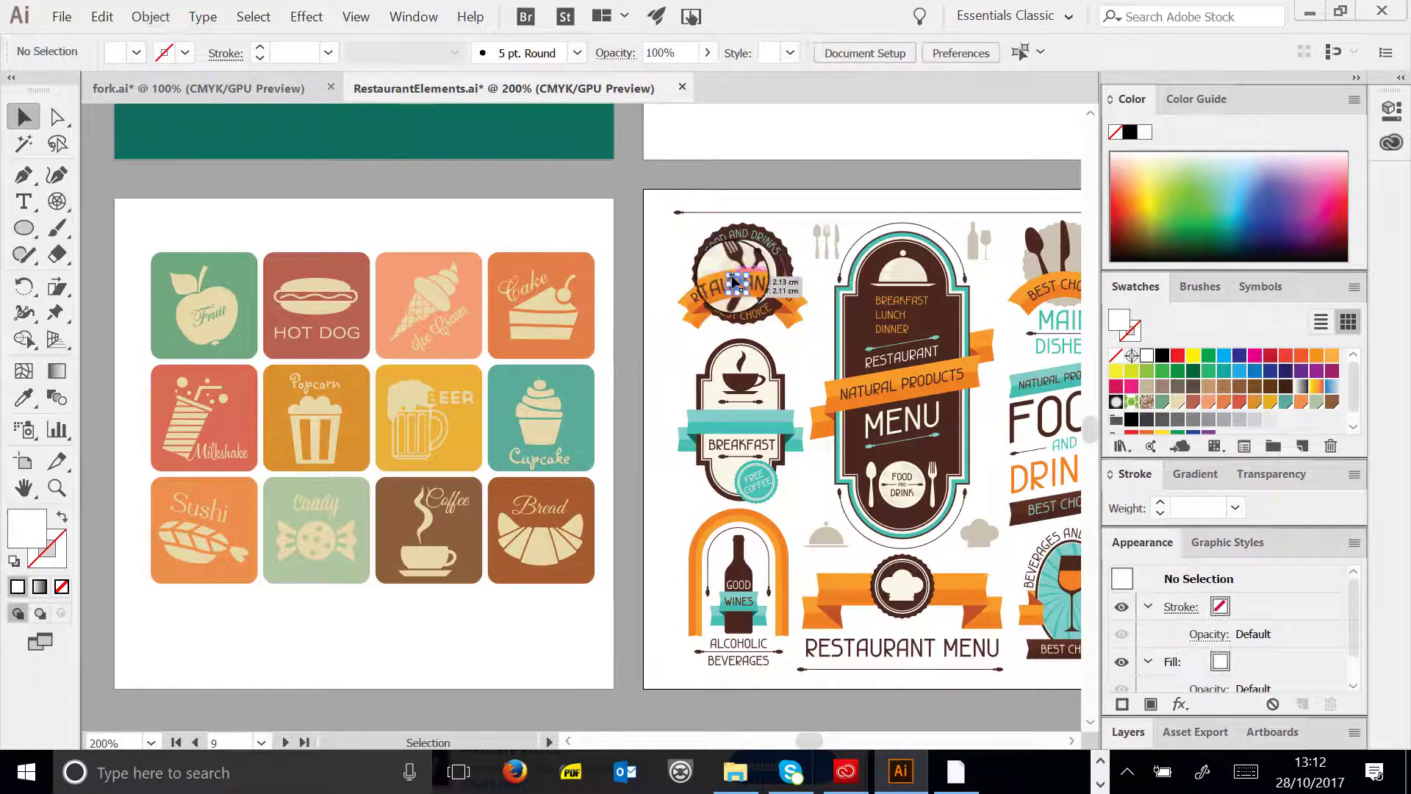
- Move the crossed fork and spoon group out of the round Restaurant Menu badge to the empty space on its left
left_click(735, 283)
left_click_drag(808, 735, 812, 735)
left_click(55, 488)
left_click(456, 294)
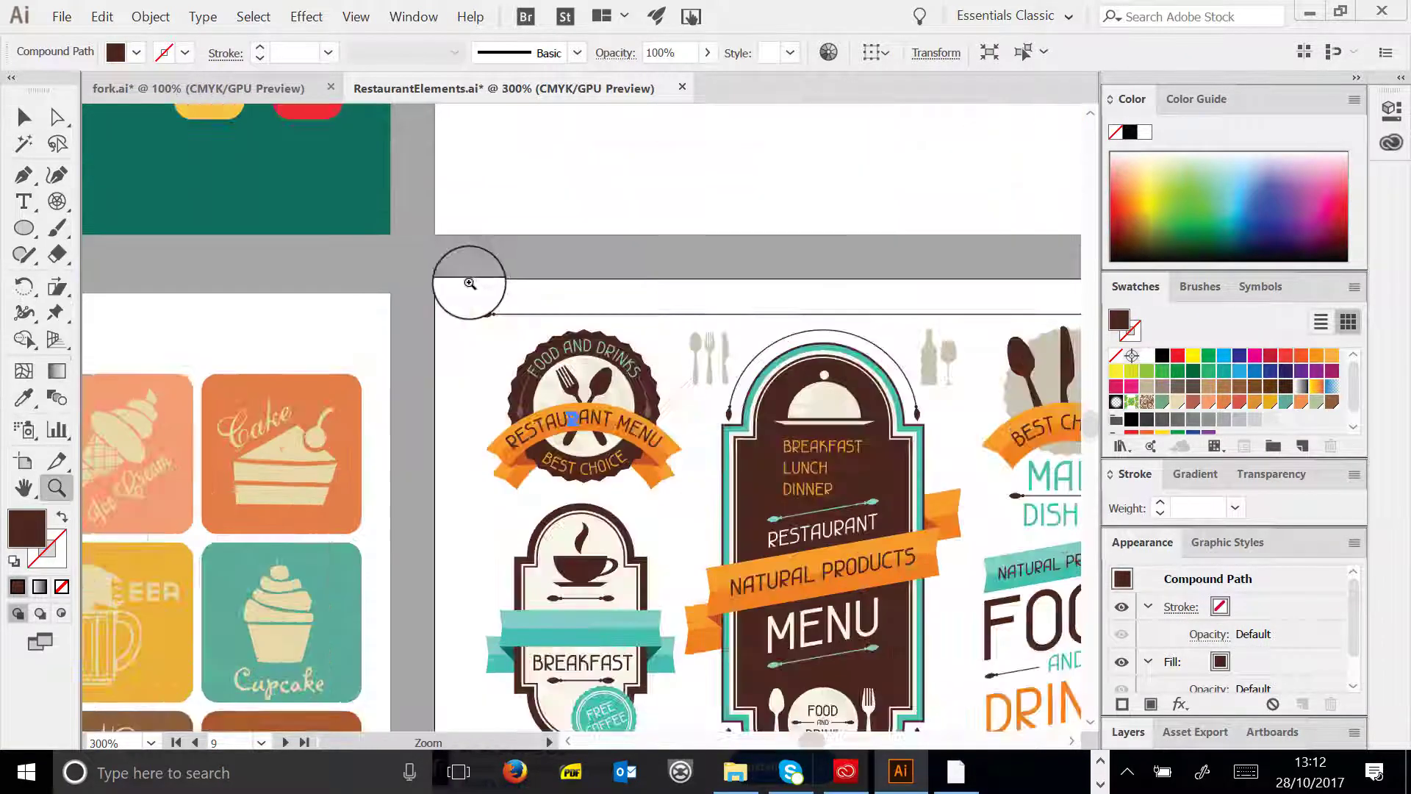
key("v")
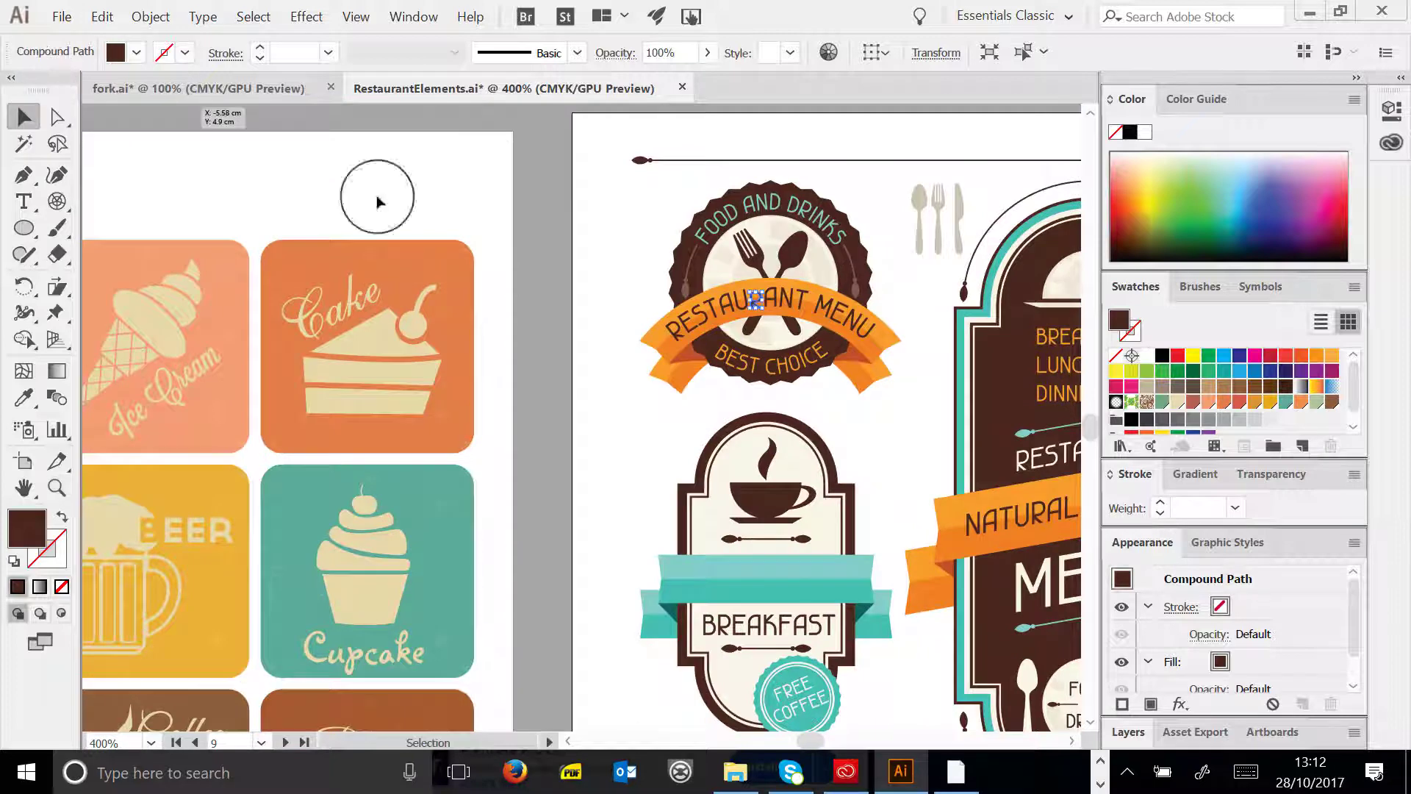
left_click(779, 253)
left_click(798, 250)
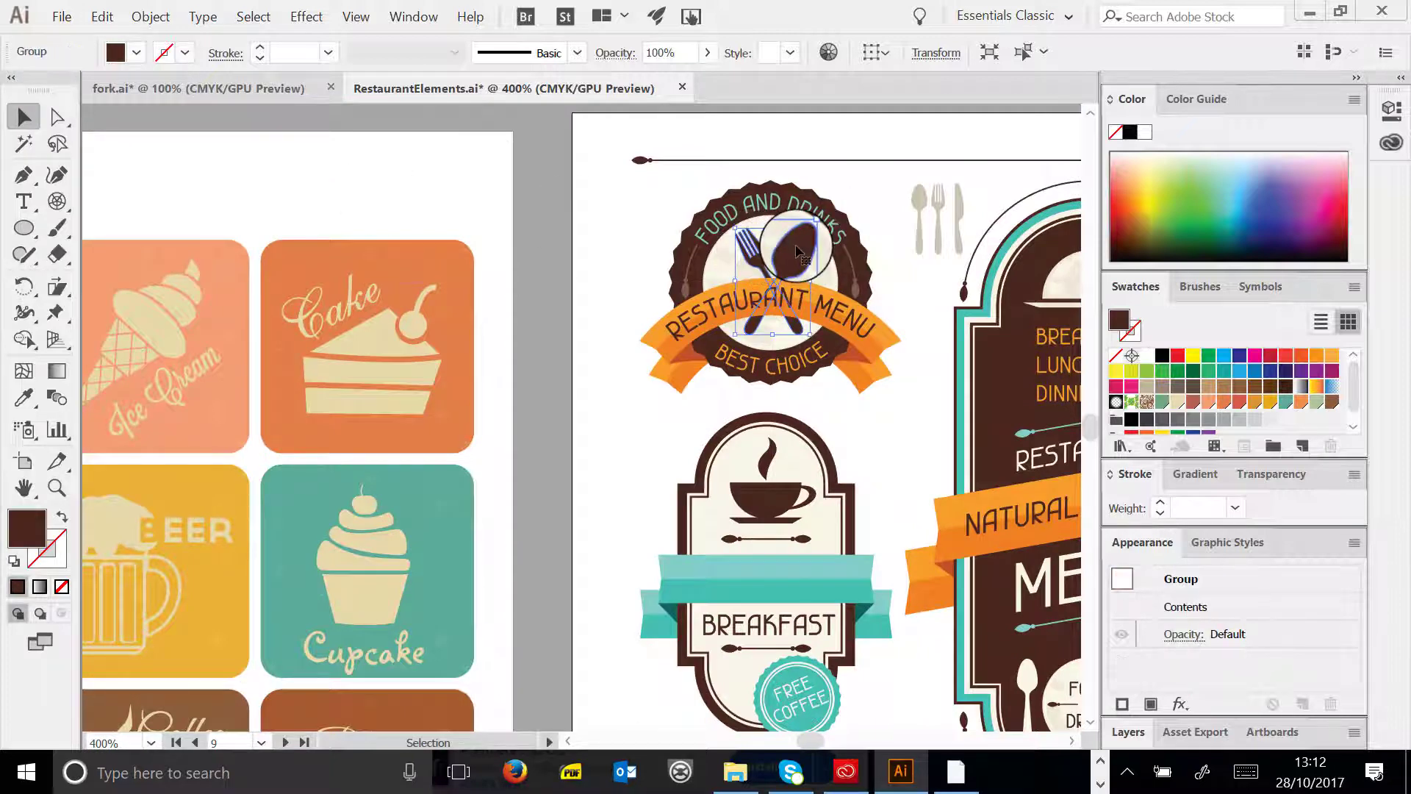
left_click_drag(798, 250, 630, 254)
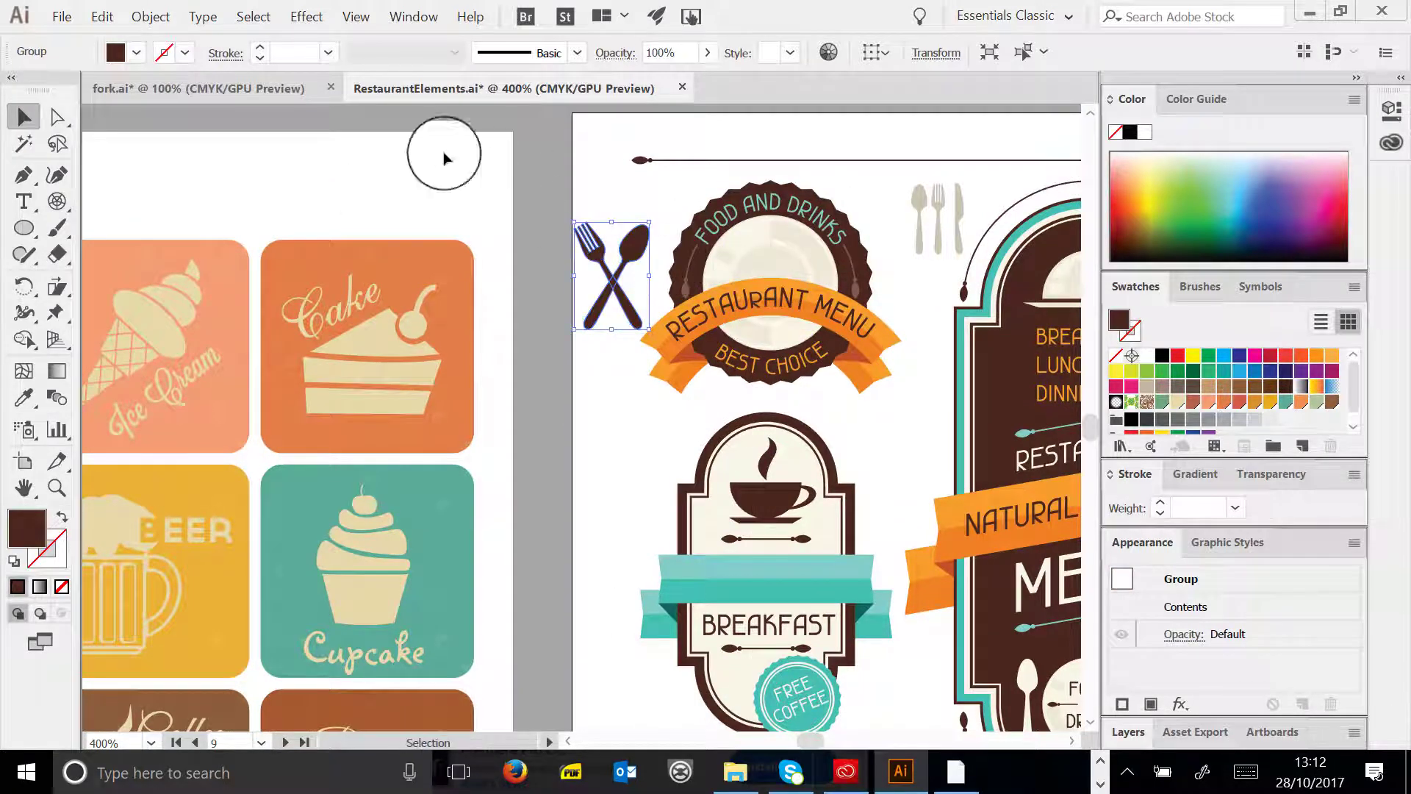
- Try the crossed fork and spoon in fork.ai by pasting in a copy, and delete that copy
left_click(127, 88)
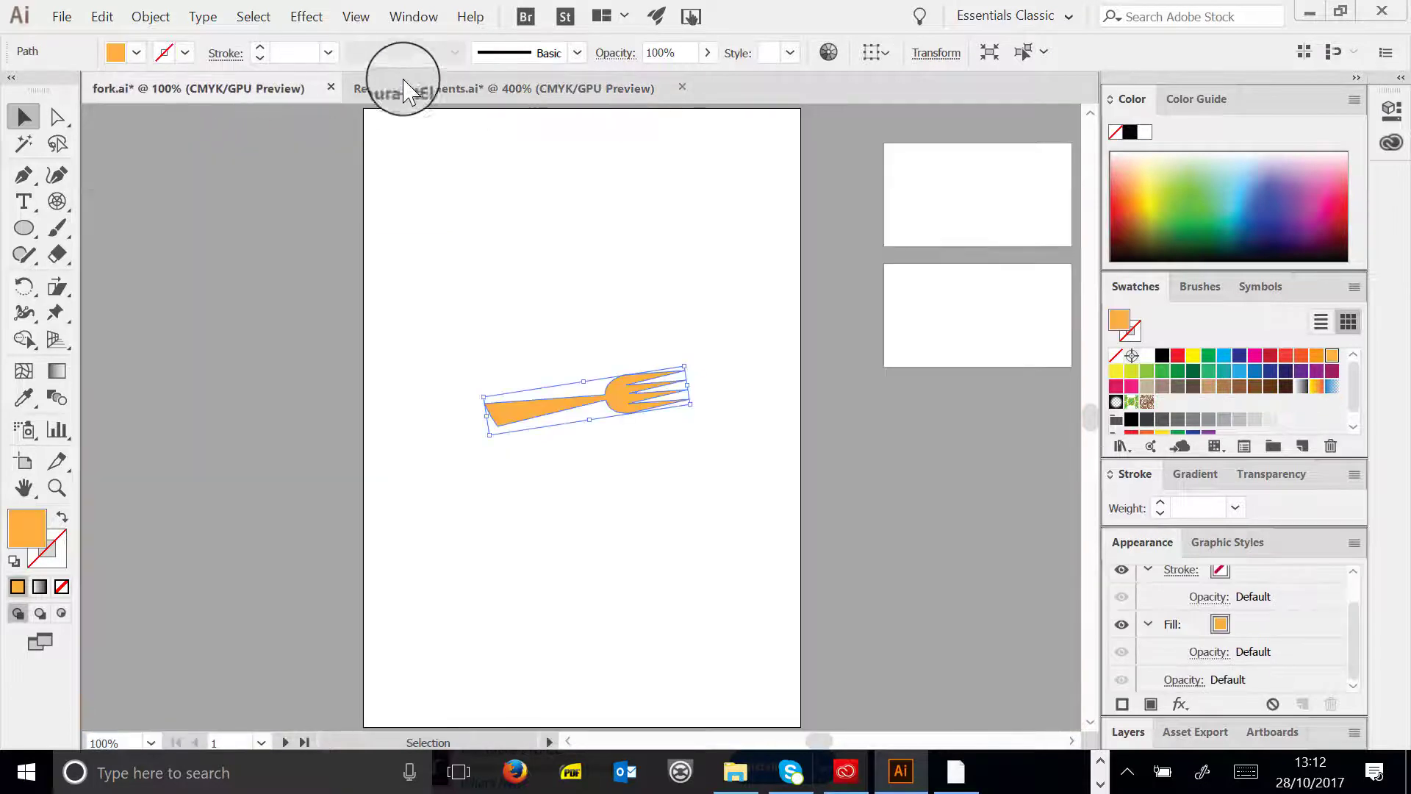
key("ctrl+v")
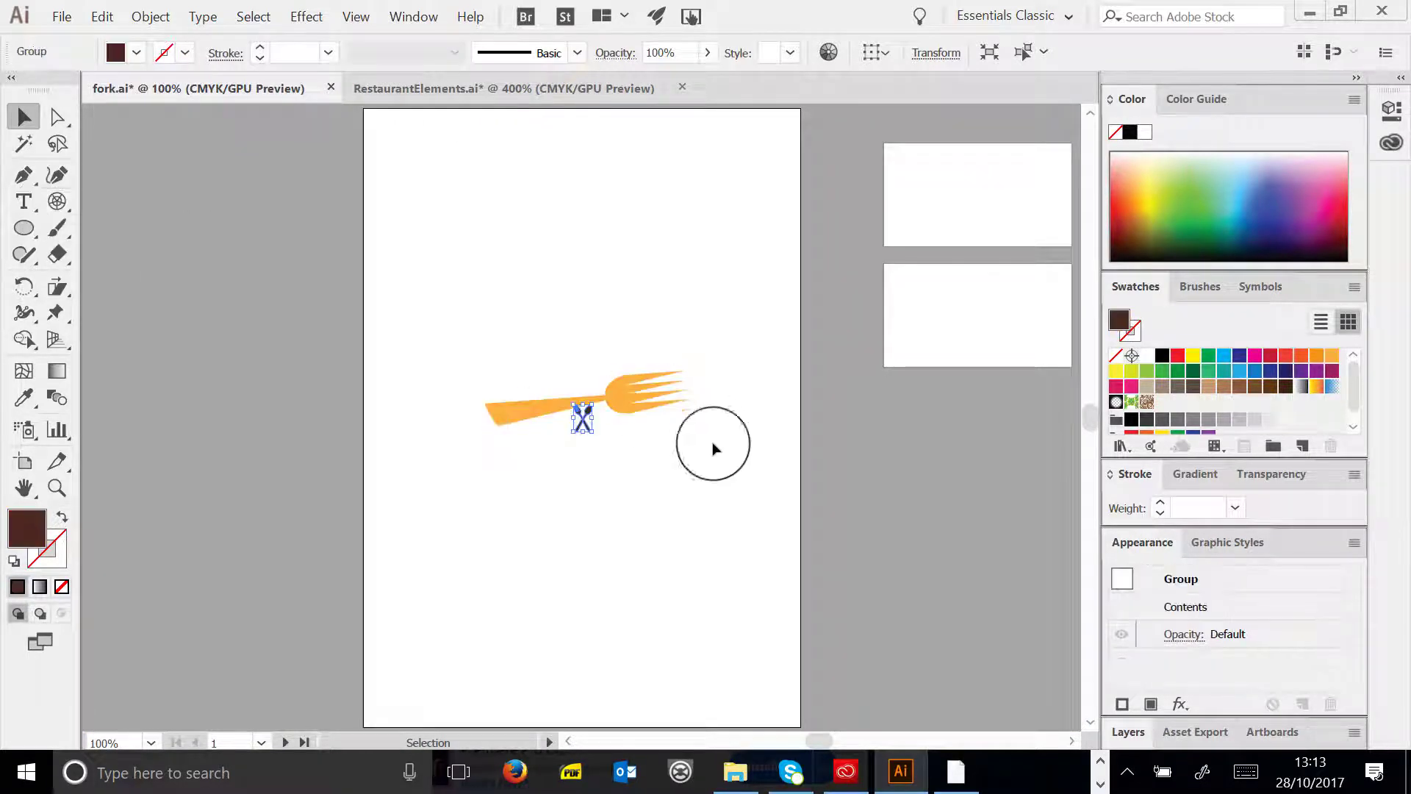
left_click_drag(588, 431, 677, 471)
key("Delete")
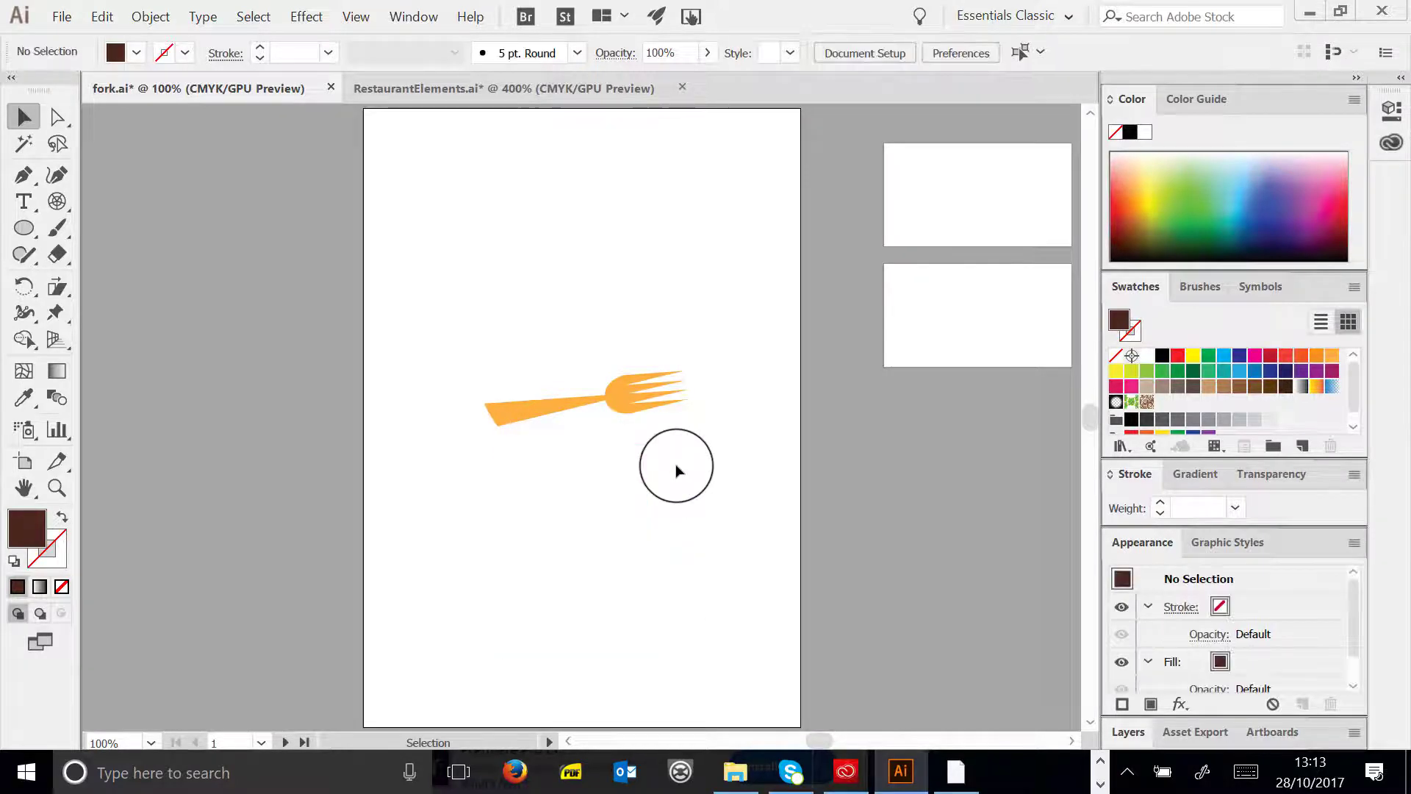
- Copy the orange-rimmed plate from the plates artboard of RestaurantElements and paste it into fork.ai
left_click(416, 90)
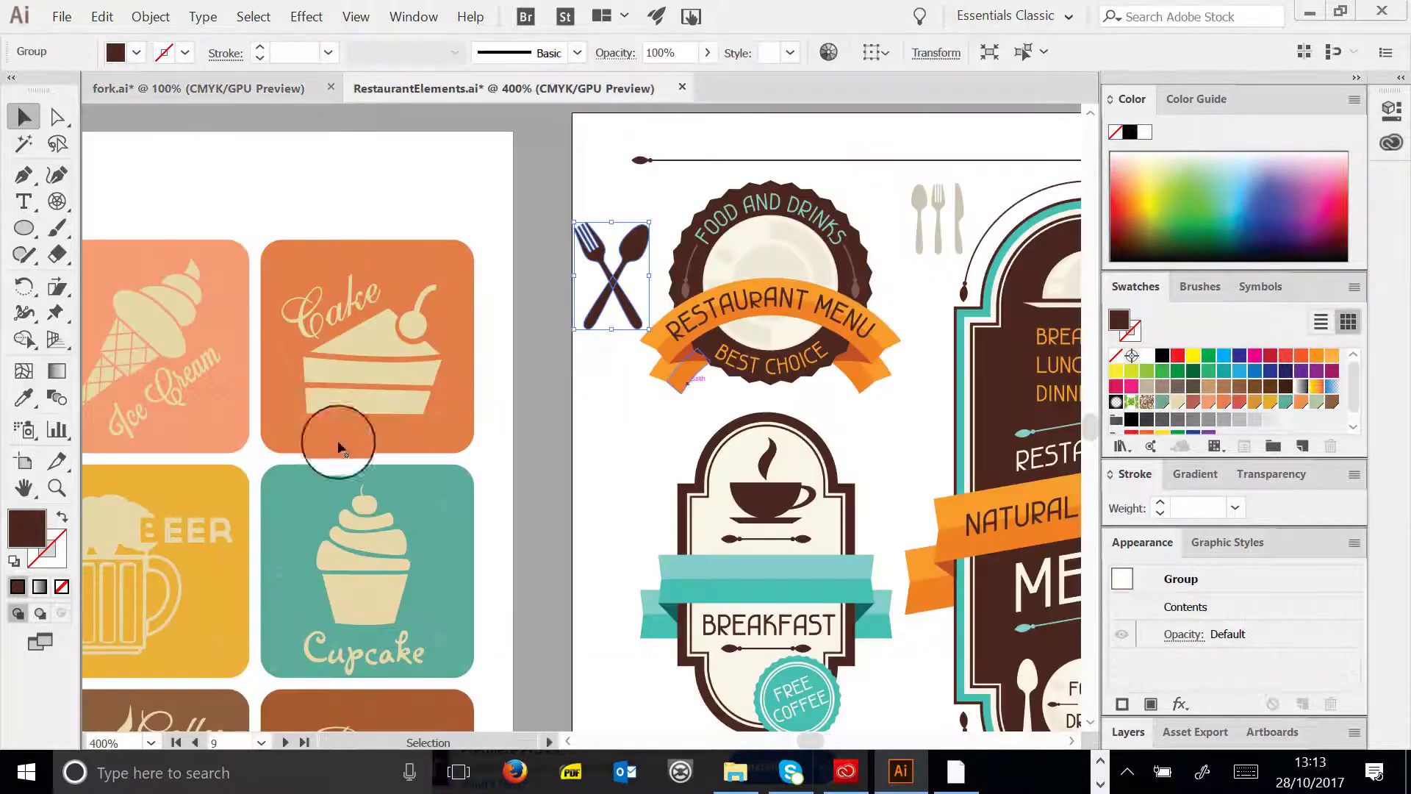
left_click(57, 487)
left_click(886, 345, "alt")
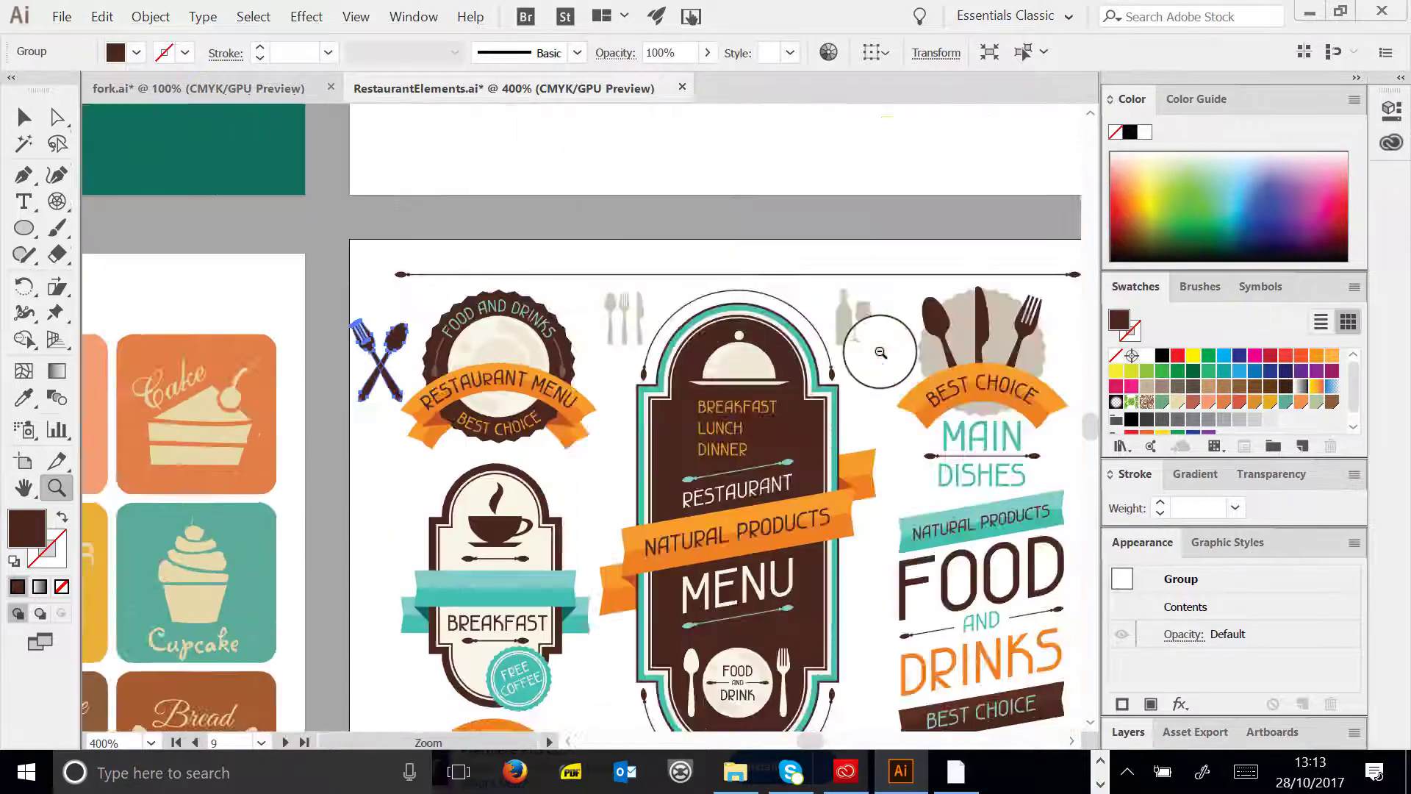
left_click(933, 392, "alt")
left_click(940, 391, "alt")
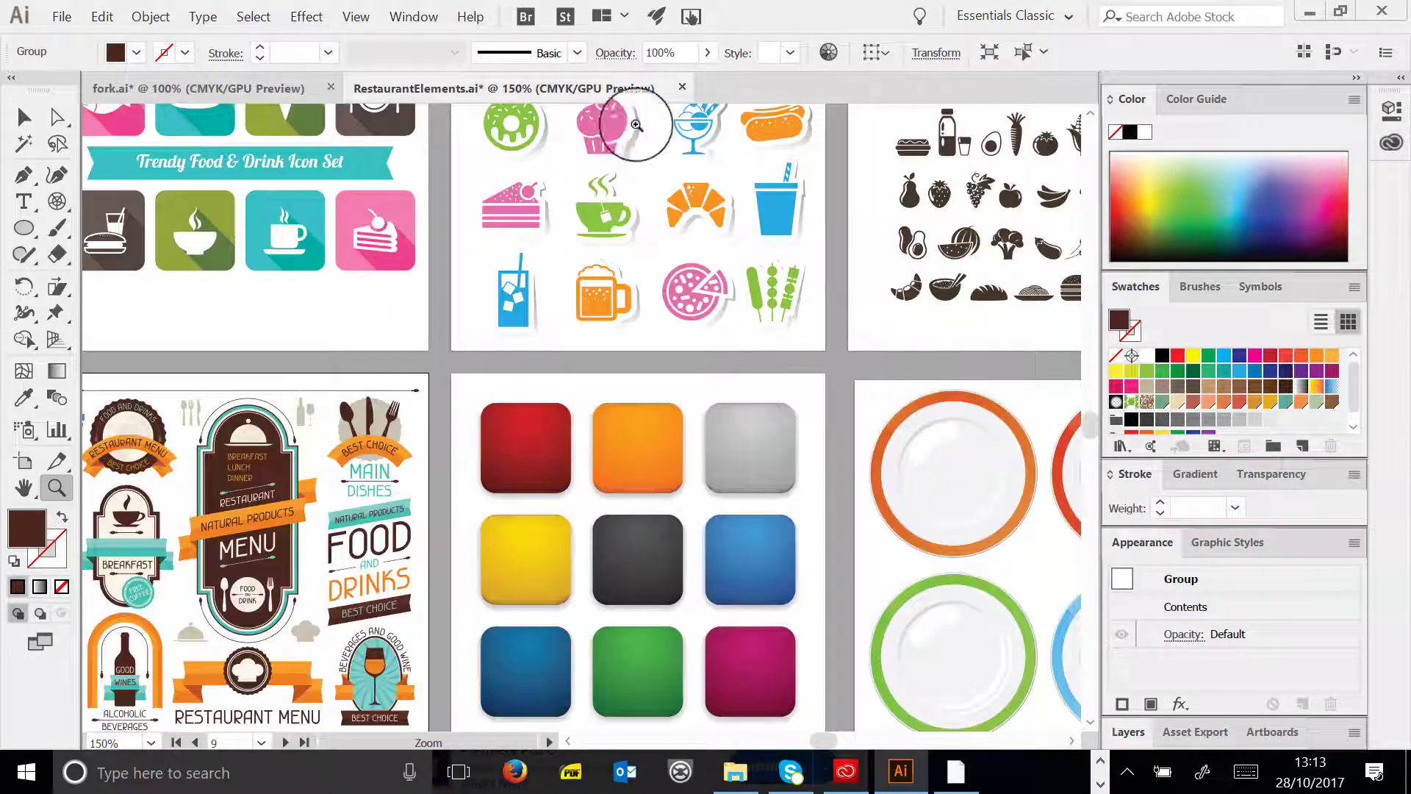
left_click(24, 116)
left_click(932, 430)
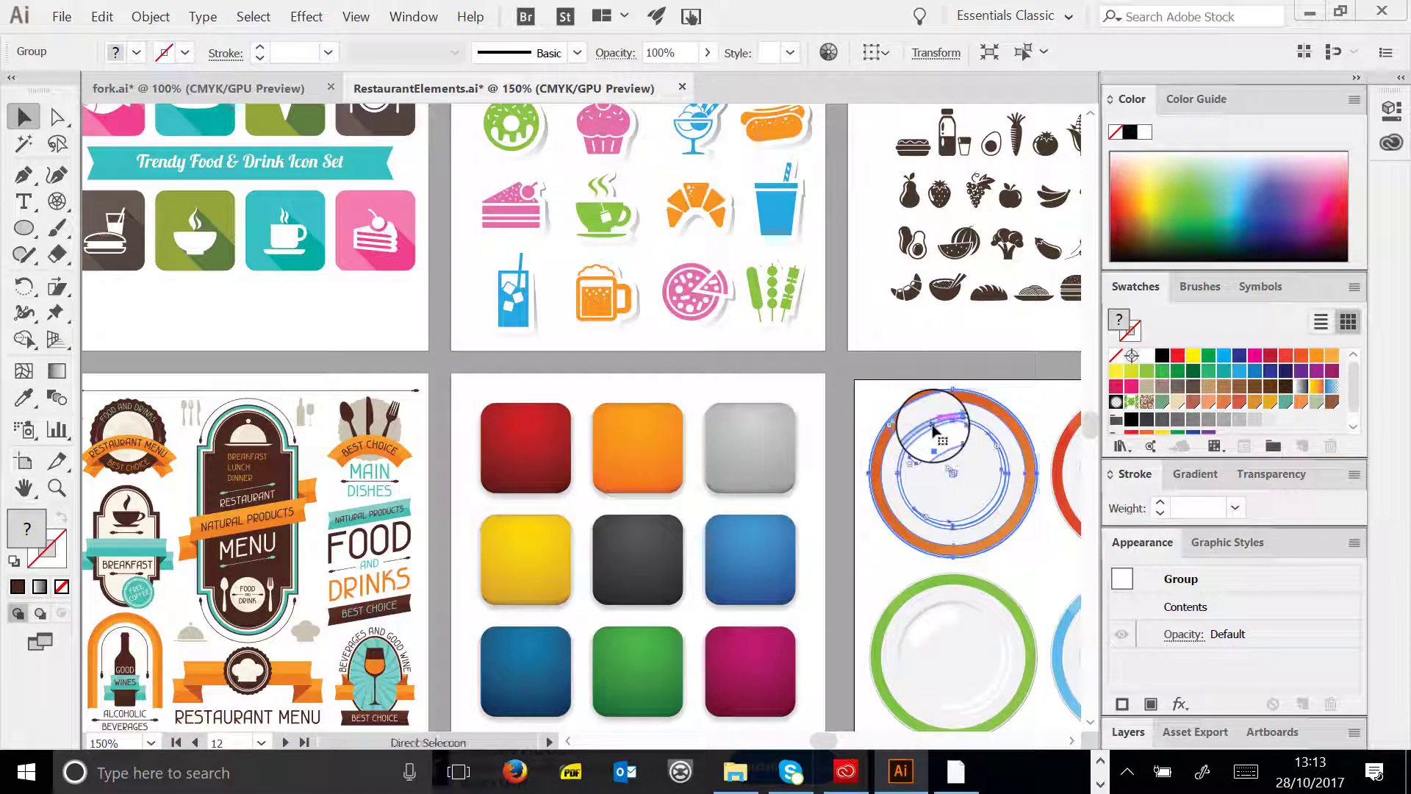
left_click(236, 87)
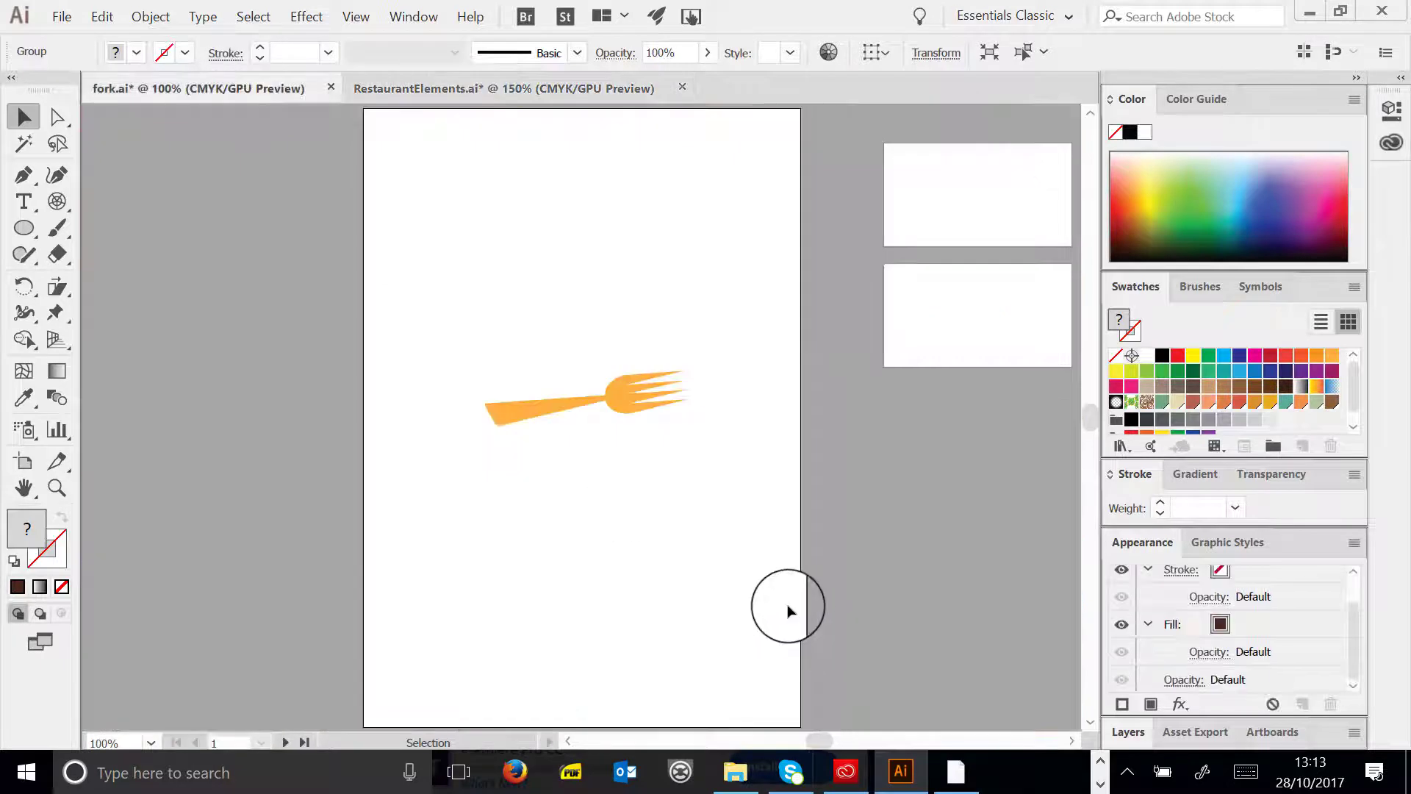
key("ctrl+v")
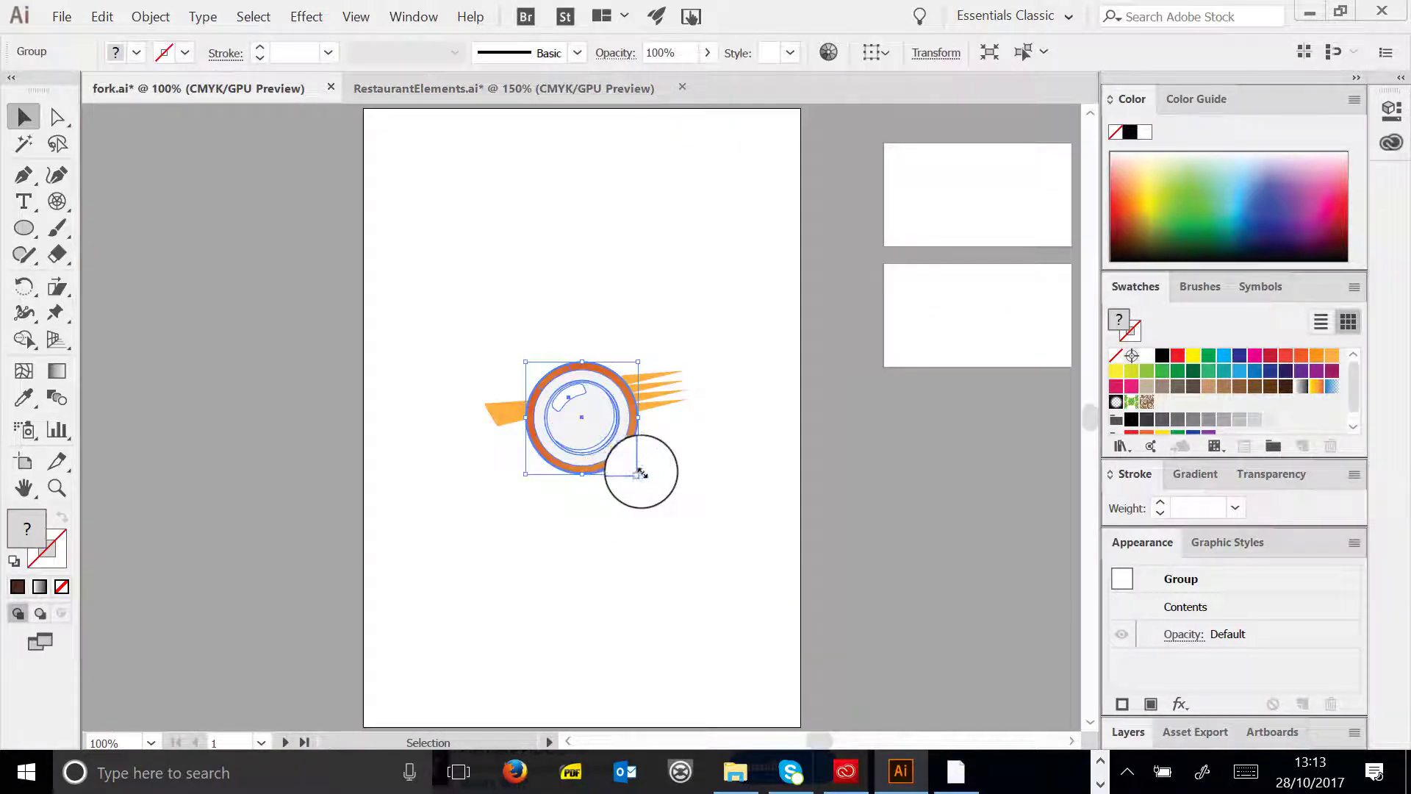
- Enlarge the orange-rimmed plate to about twice its size, place it just above the fork and deselect it
mouse_move(638, 474)
left_mouse_down()
mouse_move(731, 583)
mouse_move(652, 514)
mouse_move(634, 476)
left_mouse_up()
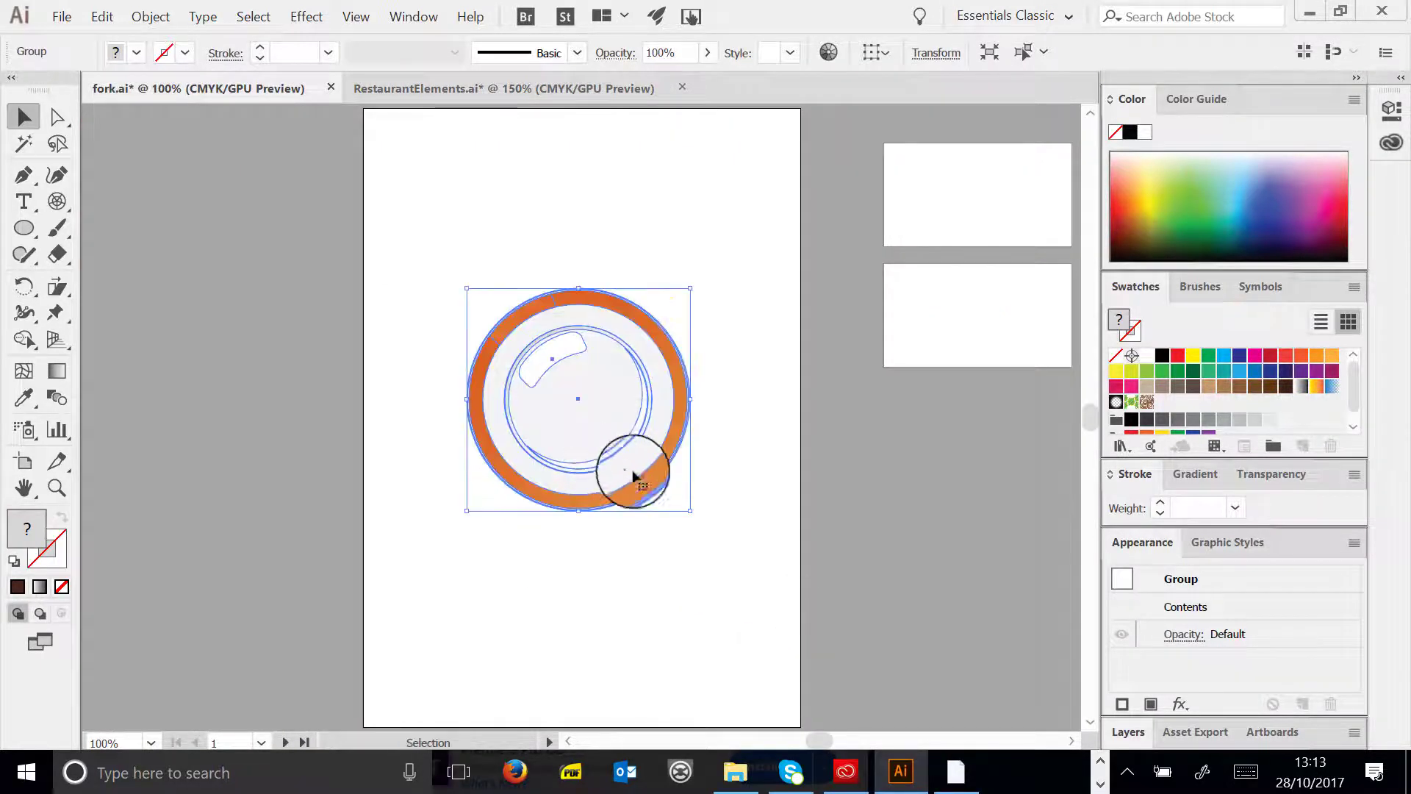
left_click_drag(634, 417, 617, 298)
left_click(456, 229)
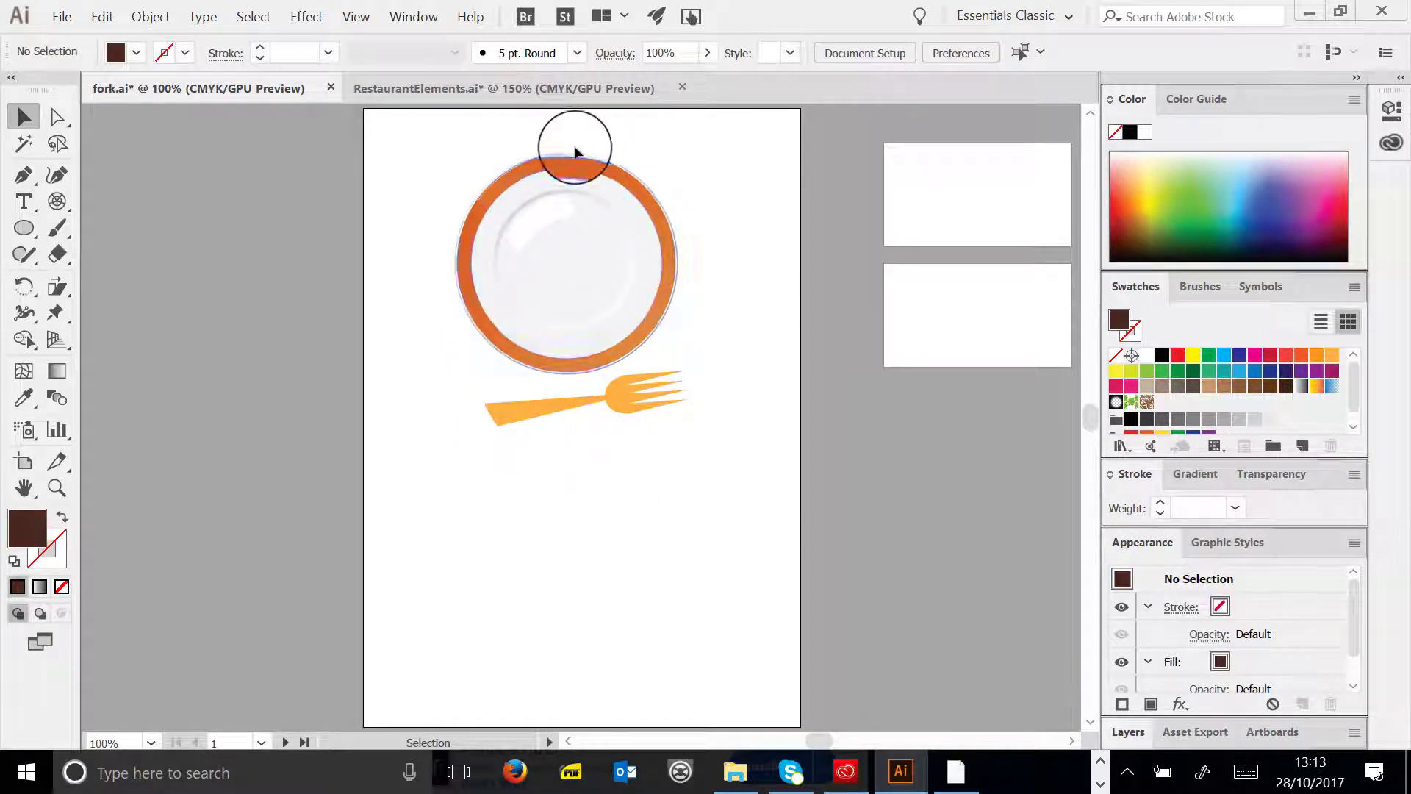
- Look over the artboards of RestaurantElements in an overview for further usable elements and return to fork.ai
left_click(456, 87)
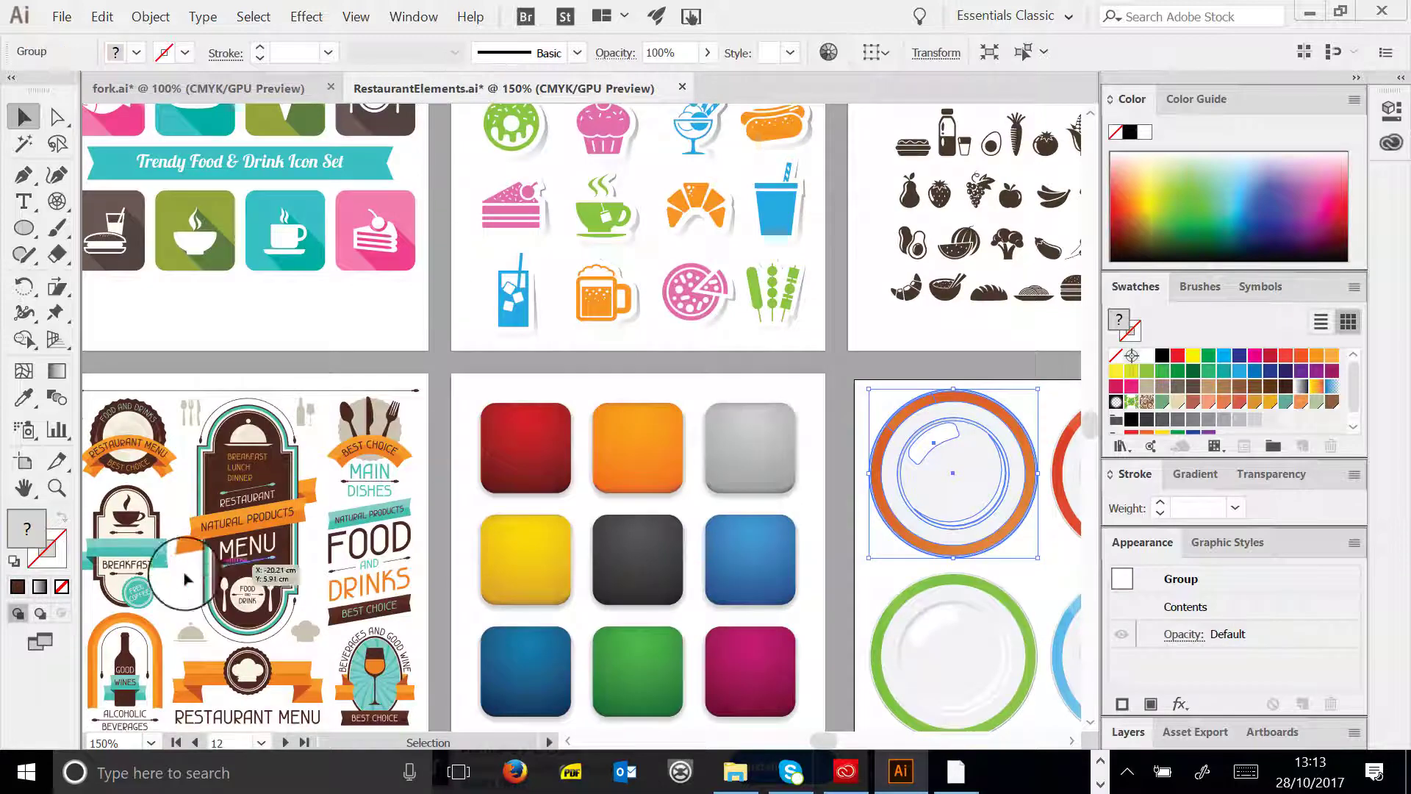
left_click(56, 488)
left_click(708, 450, "alt")
left_click(297, 378, "alt")
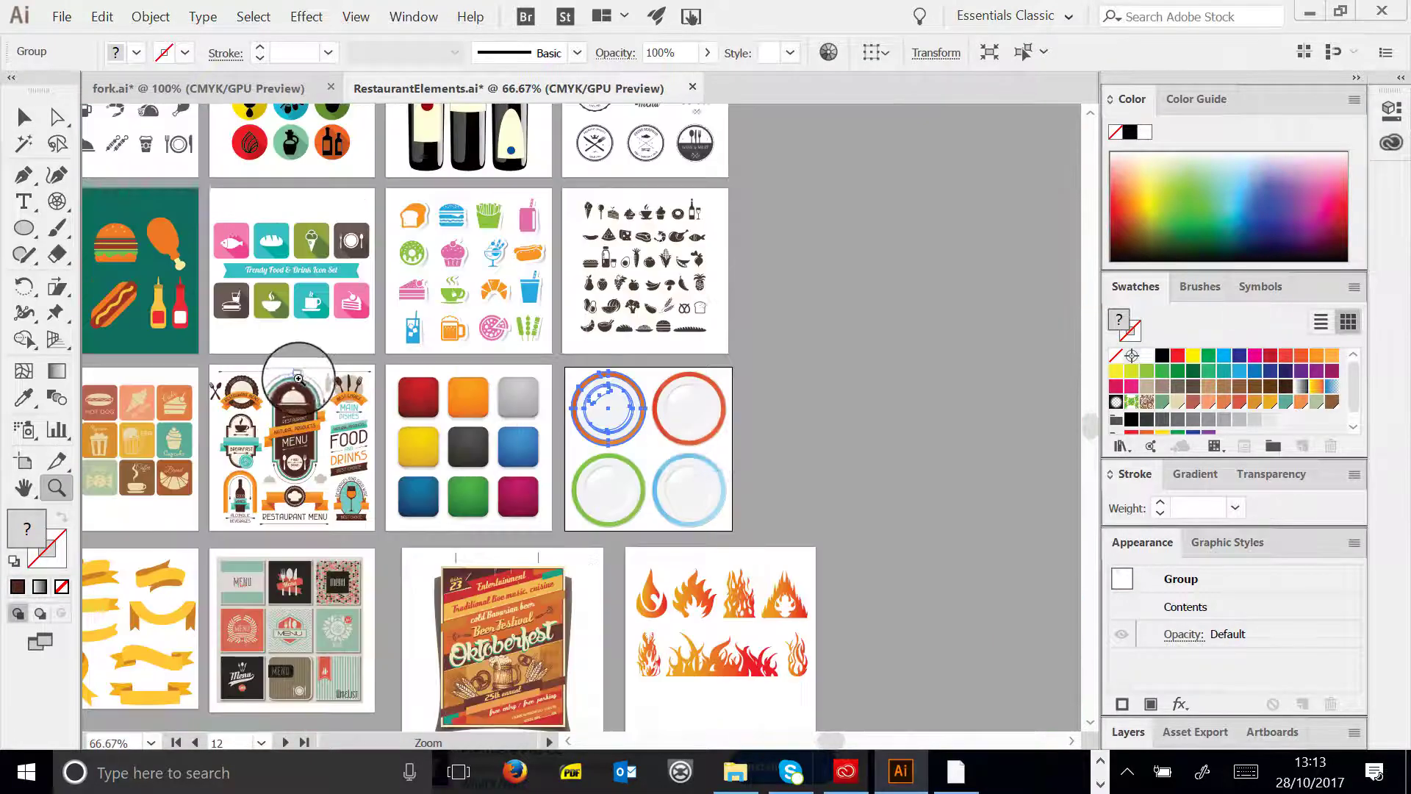
left_click_drag(323, 318, 462, 365)
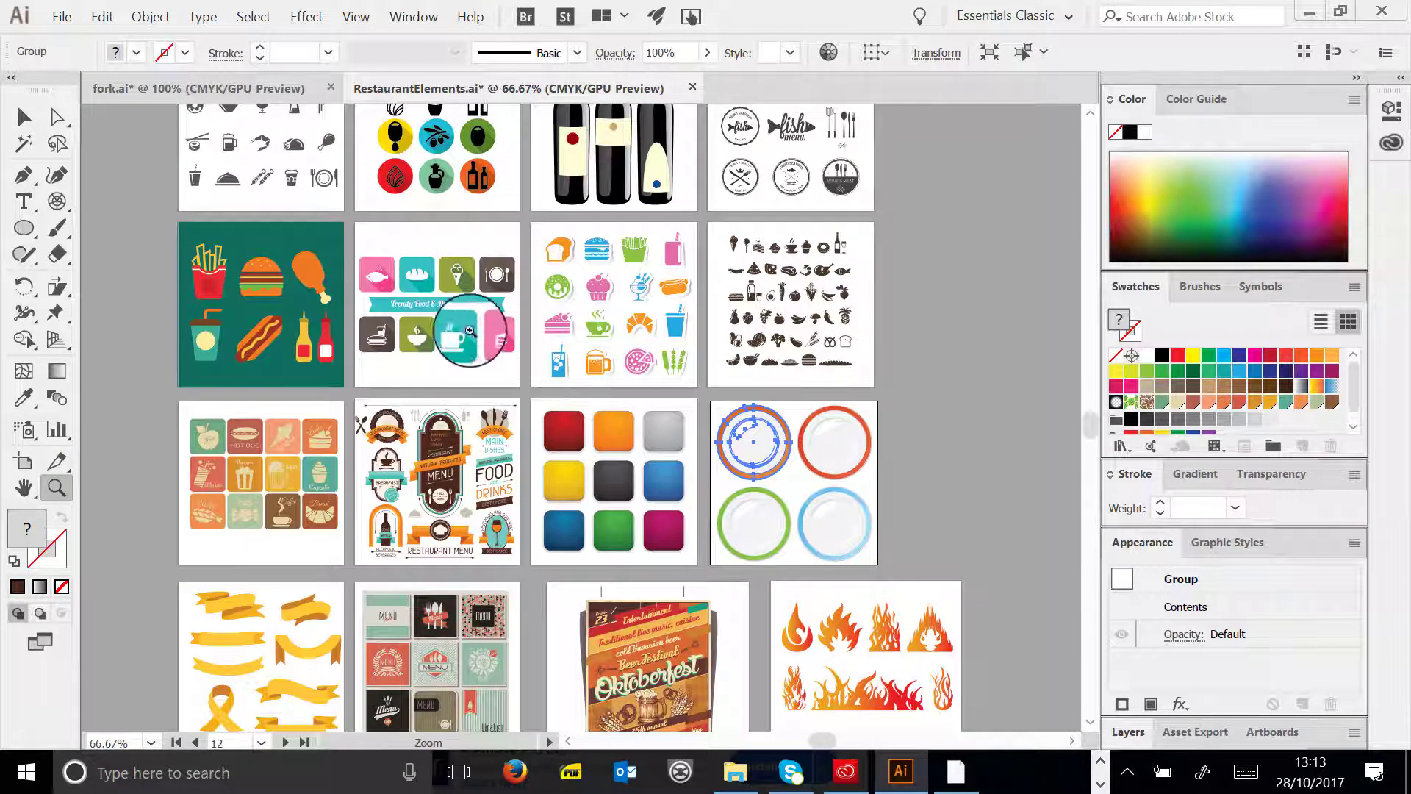
scroll(485, 415, "up", 2)
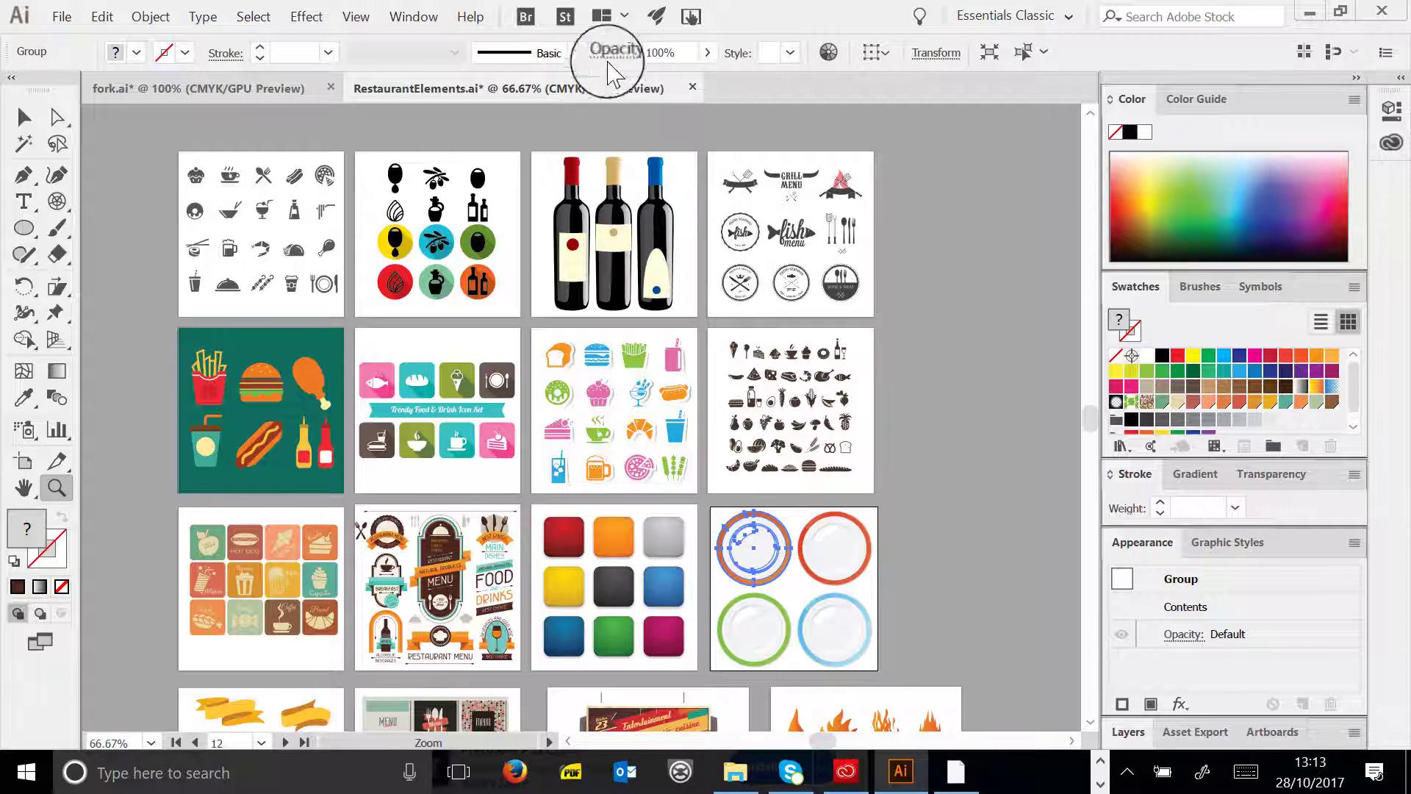
left_click(175, 89)
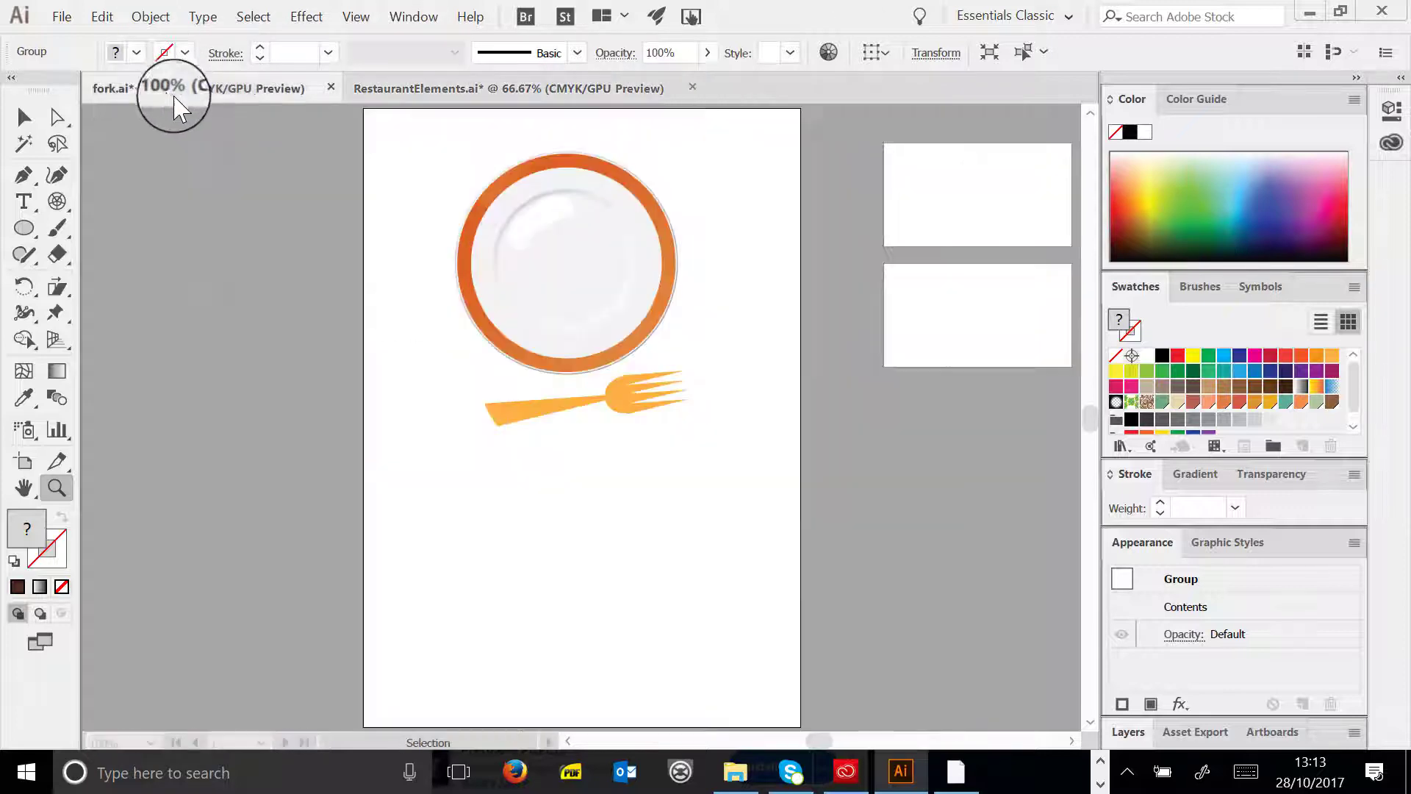
- Isolate the rim inside the plate group, fill it with a flat bright orange swatch and leave isolation mode
left_click(24, 116)
left_click(584, 270)
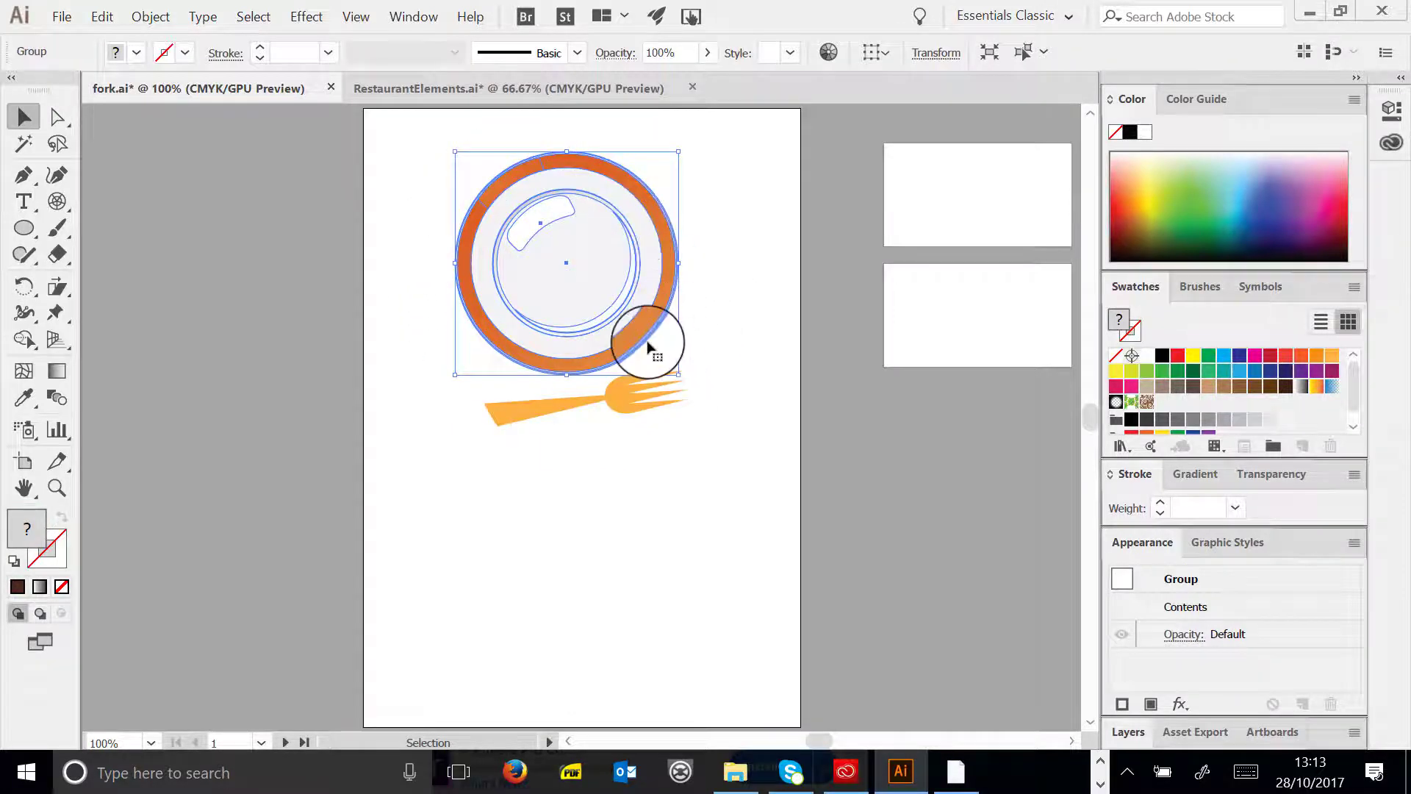
double_click(590, 171)
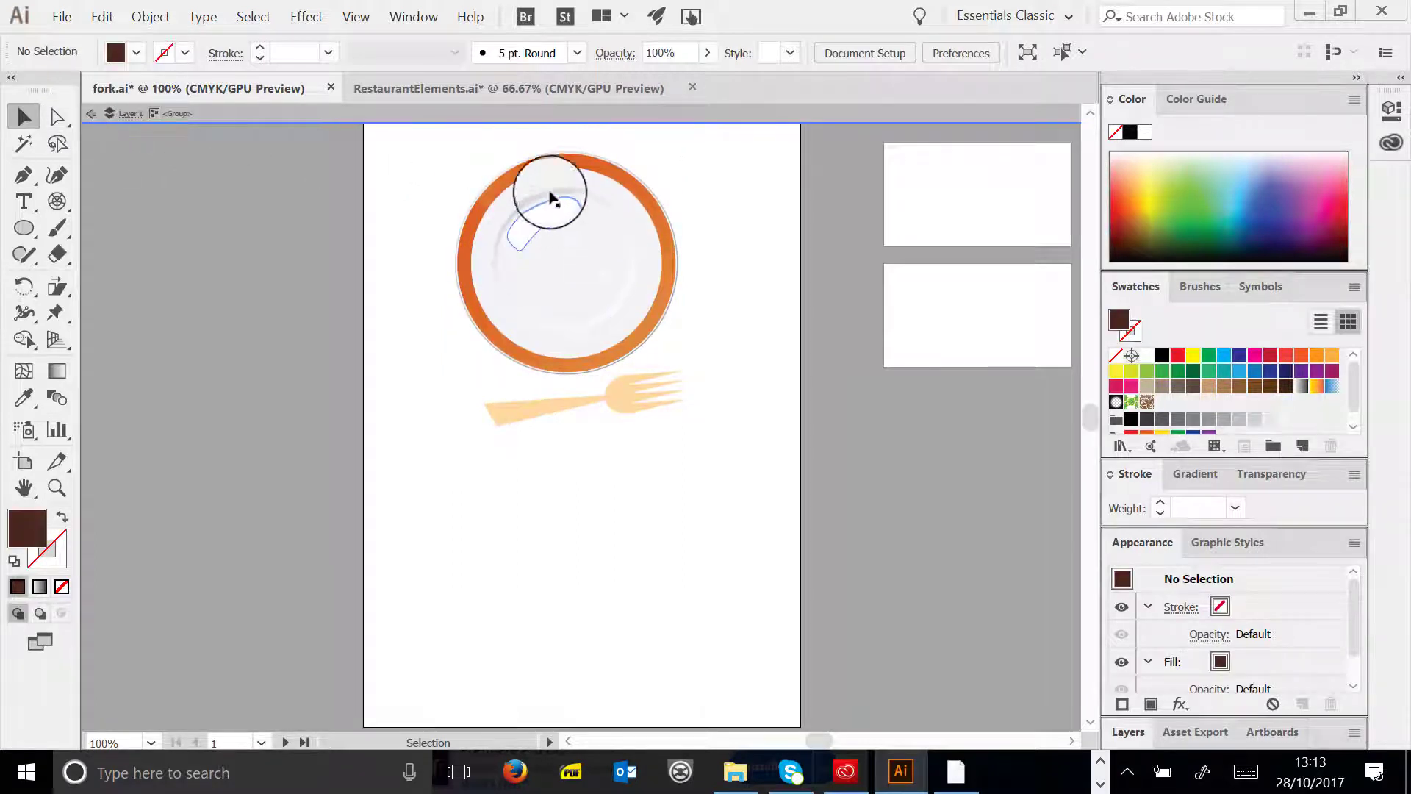
left_click(576, 179)
double_click(613, 177)
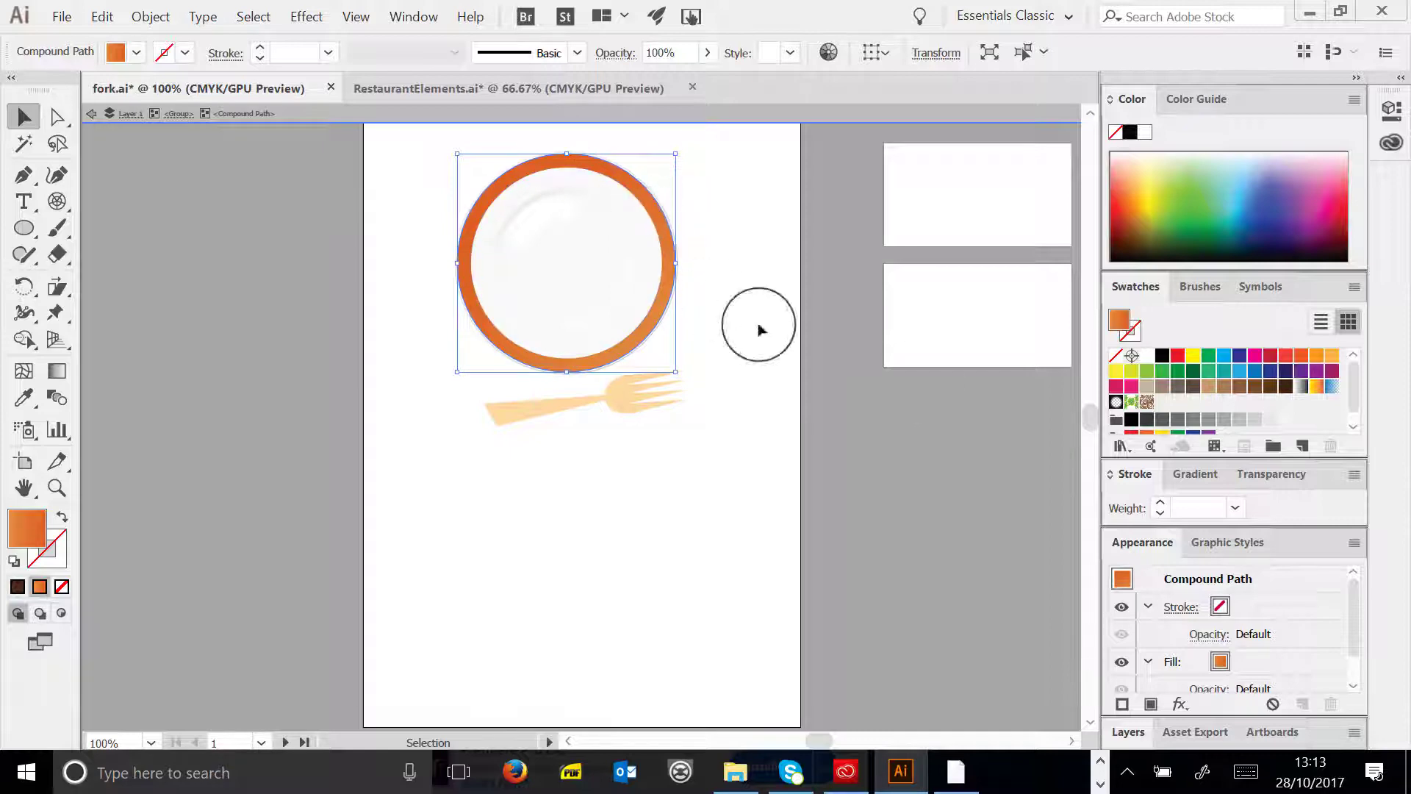
left_click(1209, 360)
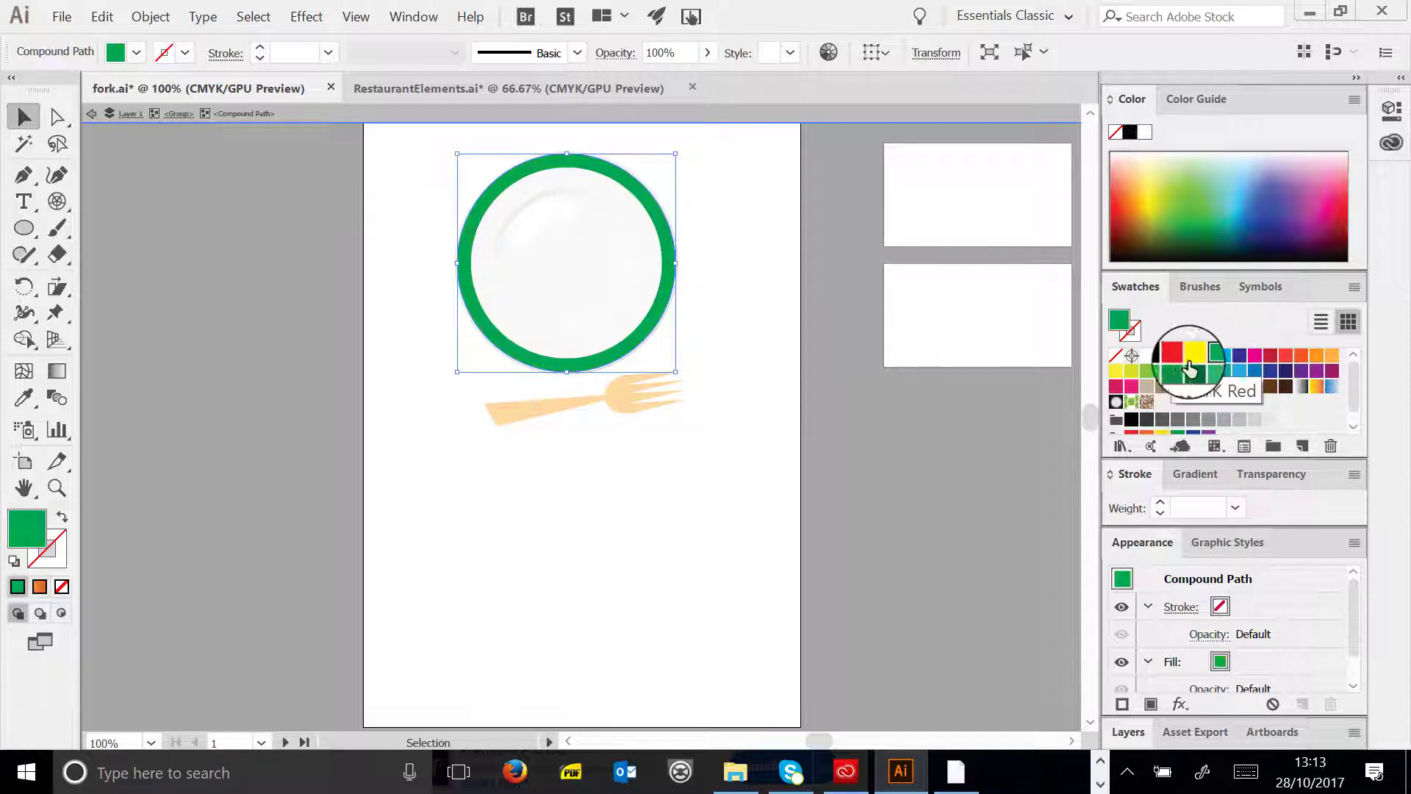
left_click(1316, 358)
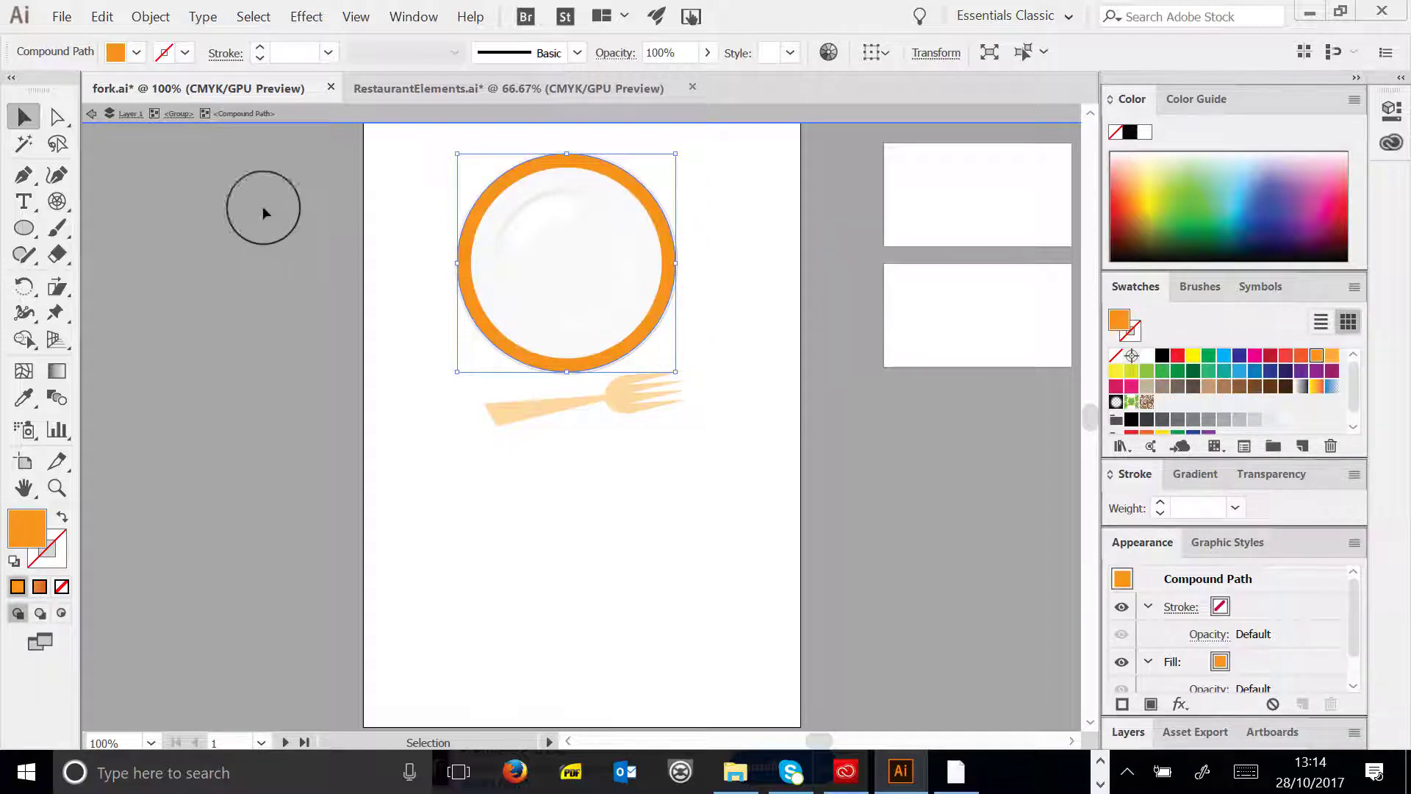
left_click(94, 111)
left_click(95, 112)
left_click(95, 111)
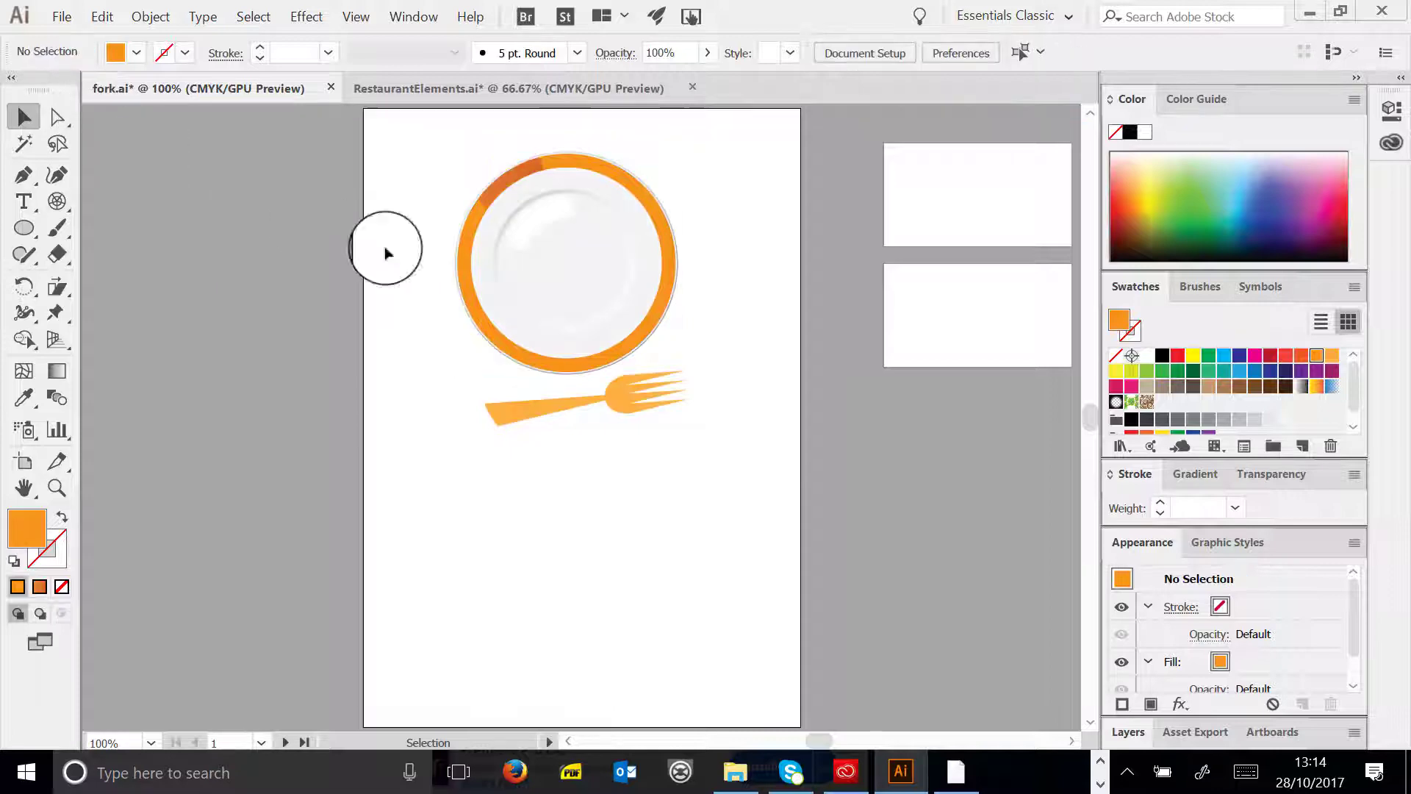
- Move the fork down clear of the plate and shift the plate toward the middle of the artboard
left_click_drag(574, 407, 595, 616)
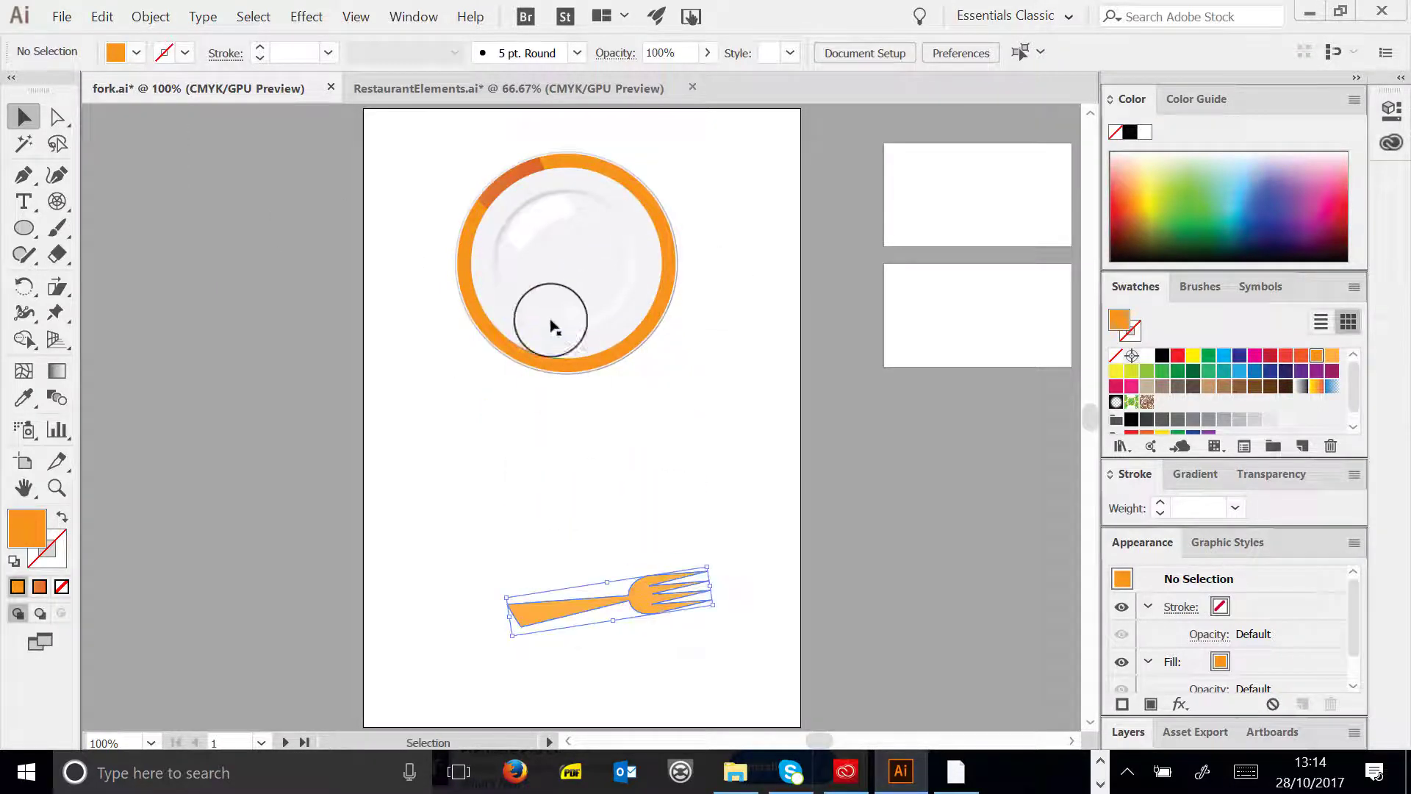
left_click_drag(561, 350, 570, 438)
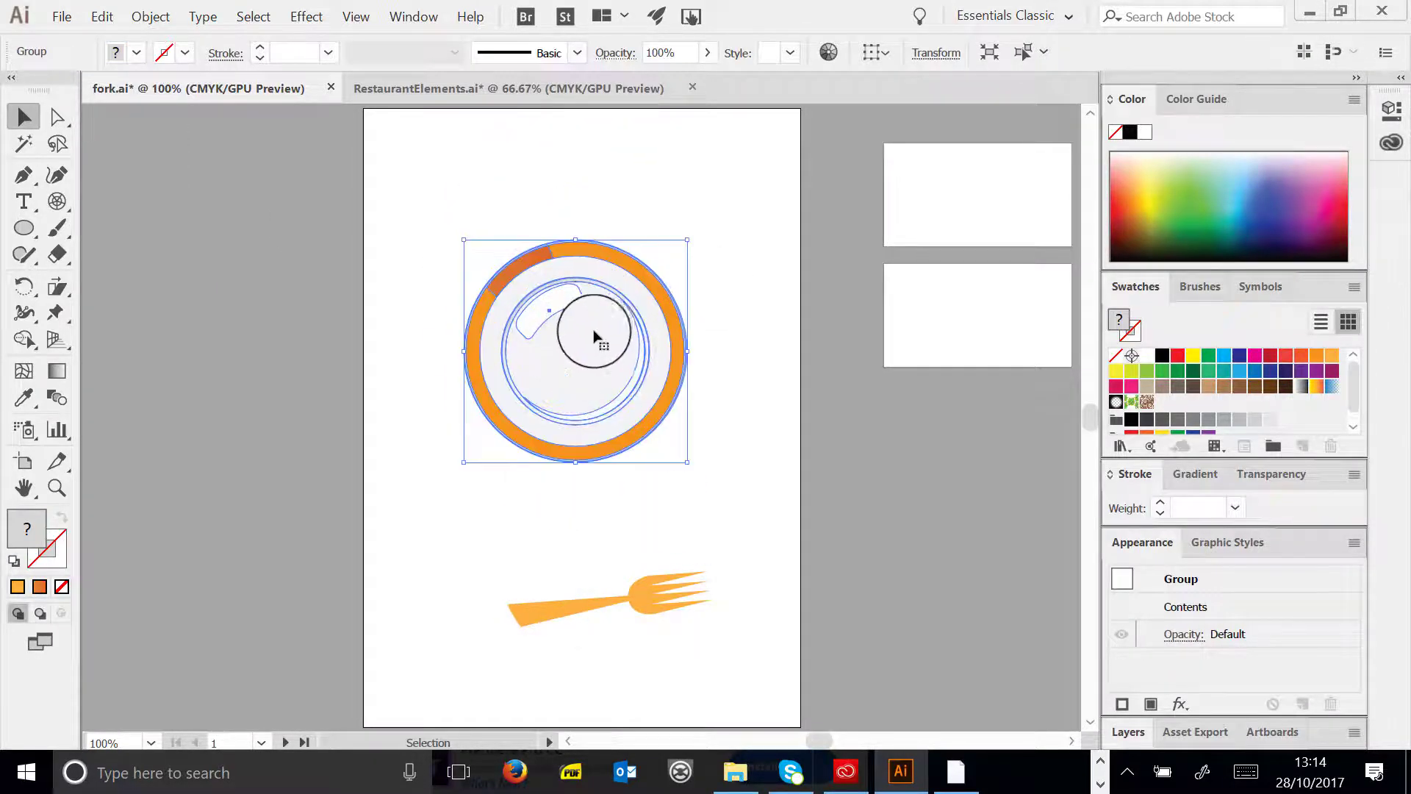
left_click_drag(594, 336, 581, 361)
- Lay the fork across the lower half of the plate and enlarge it so both ends extend past the rim
left_click_drag(559, 607, 581, 403)
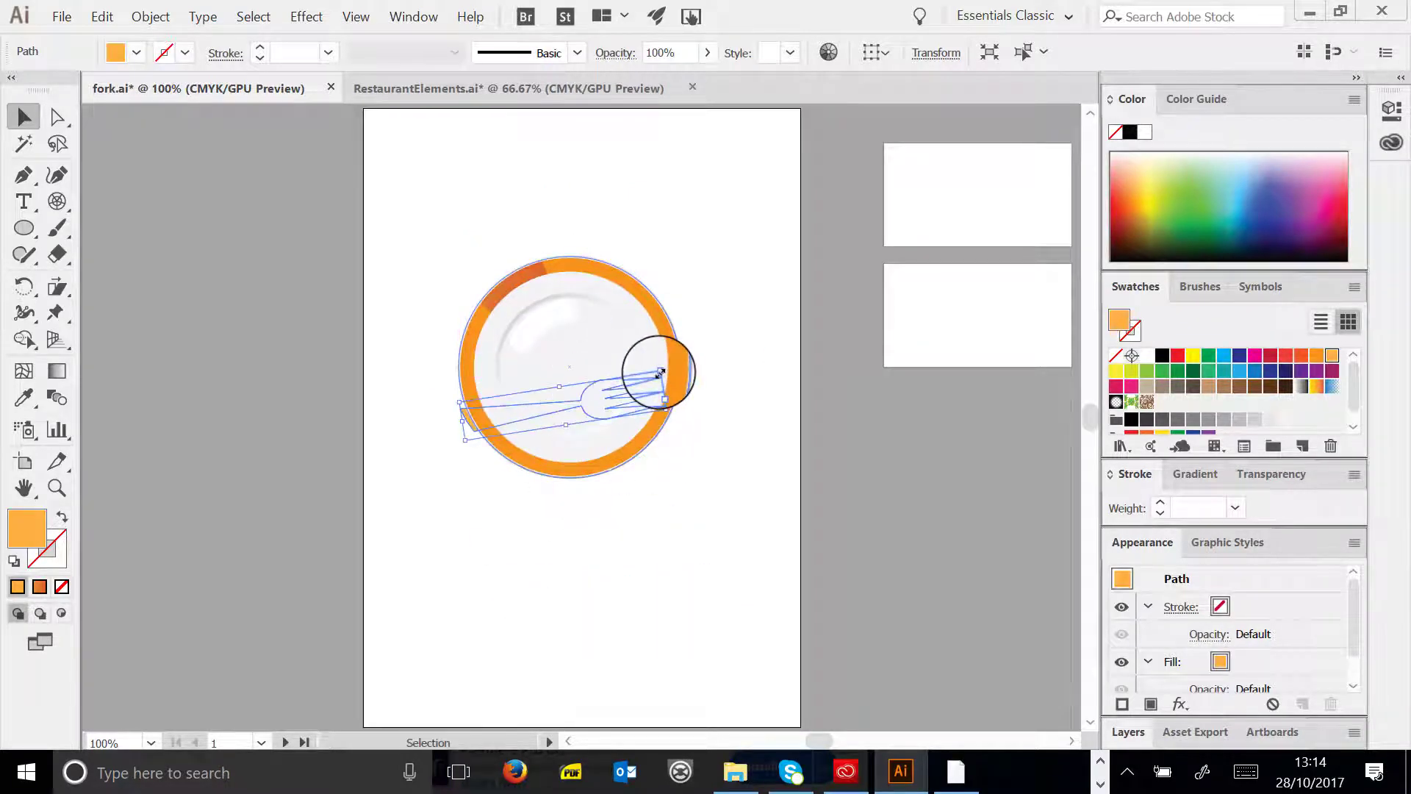
left_click_drag(660, 373, 728, 347)
left_click_drag(477, 437, 457, 513)
left_click(694, 595)
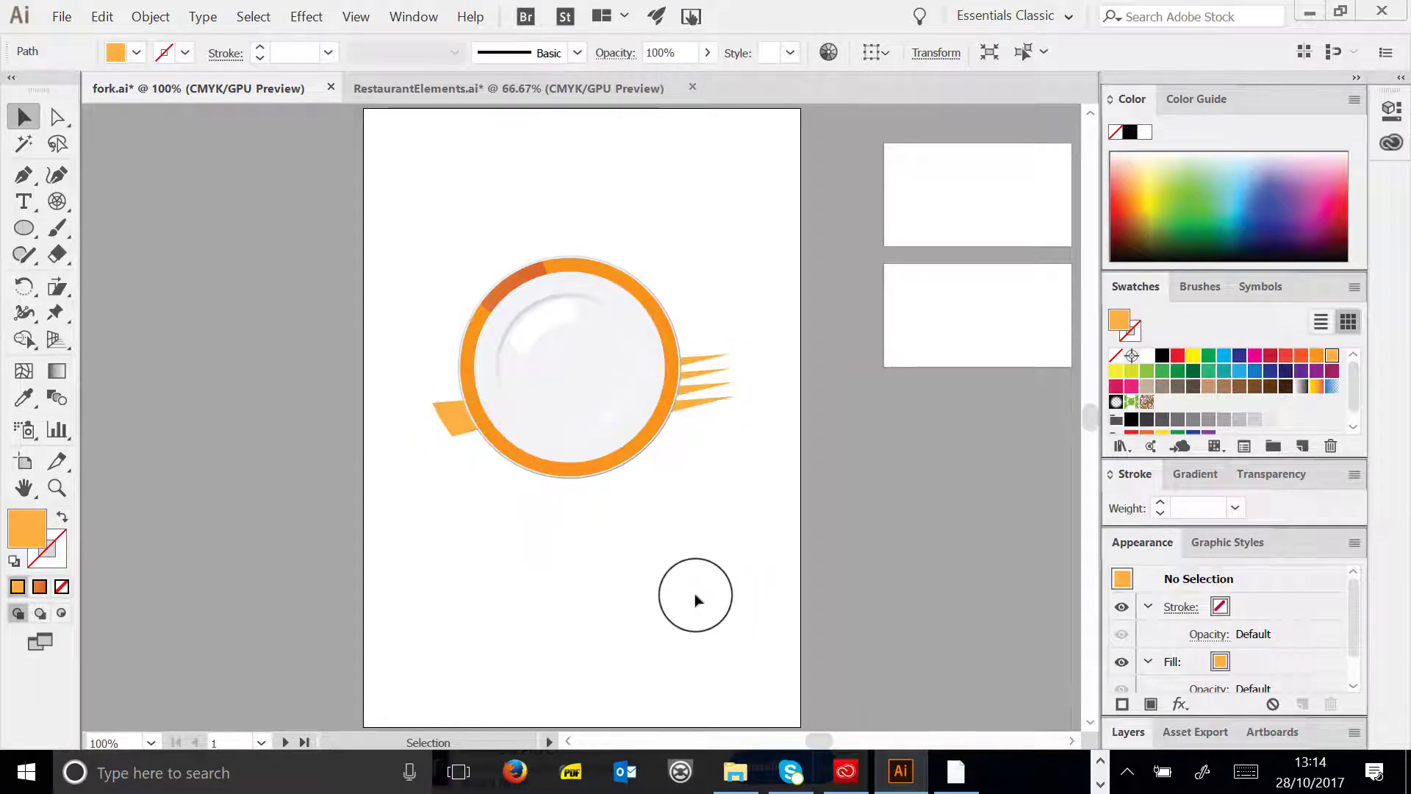
- Bring the fork to the front of the plate and nudge it slightly down and to the right
left_click(717, 381)
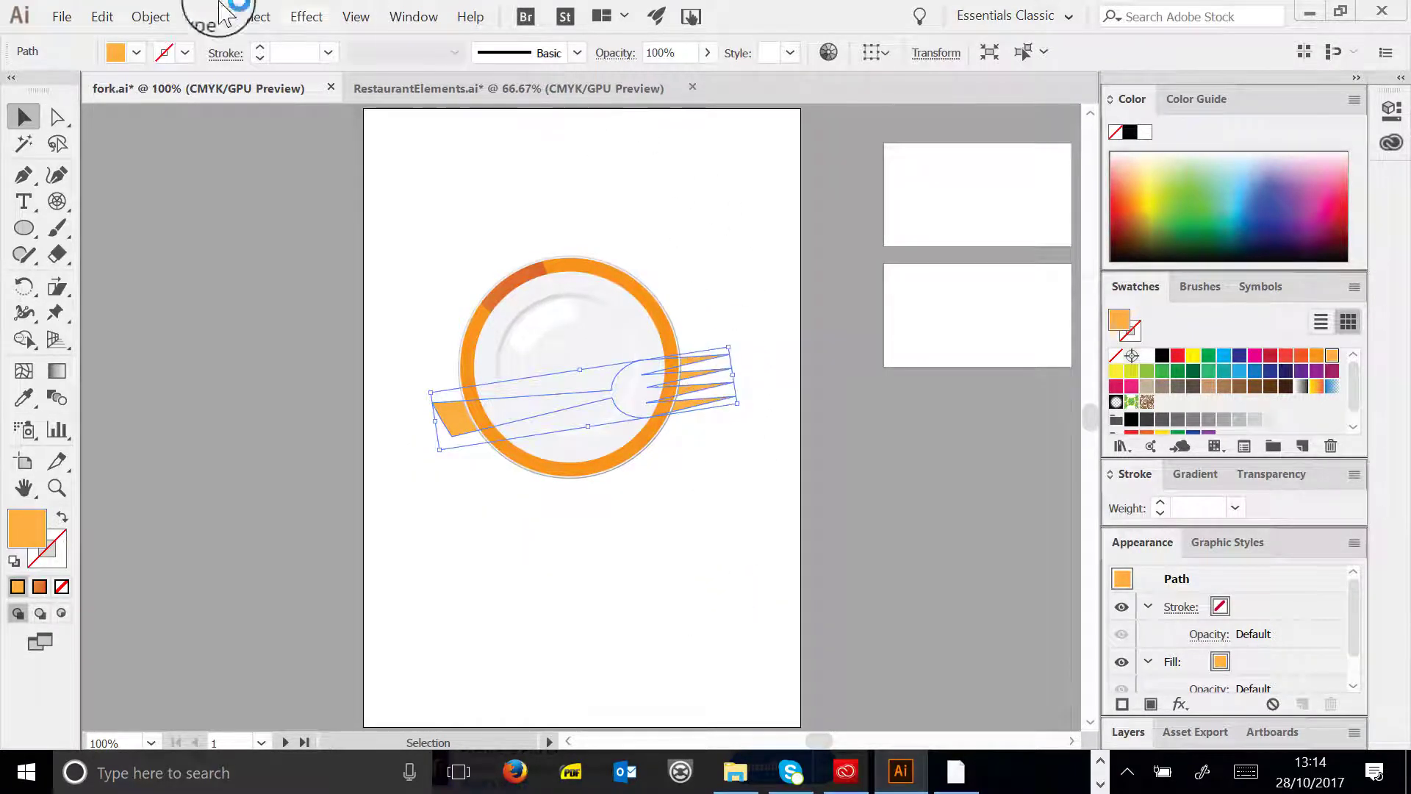
left_click(150, 16)
mouse_move(228, 73)
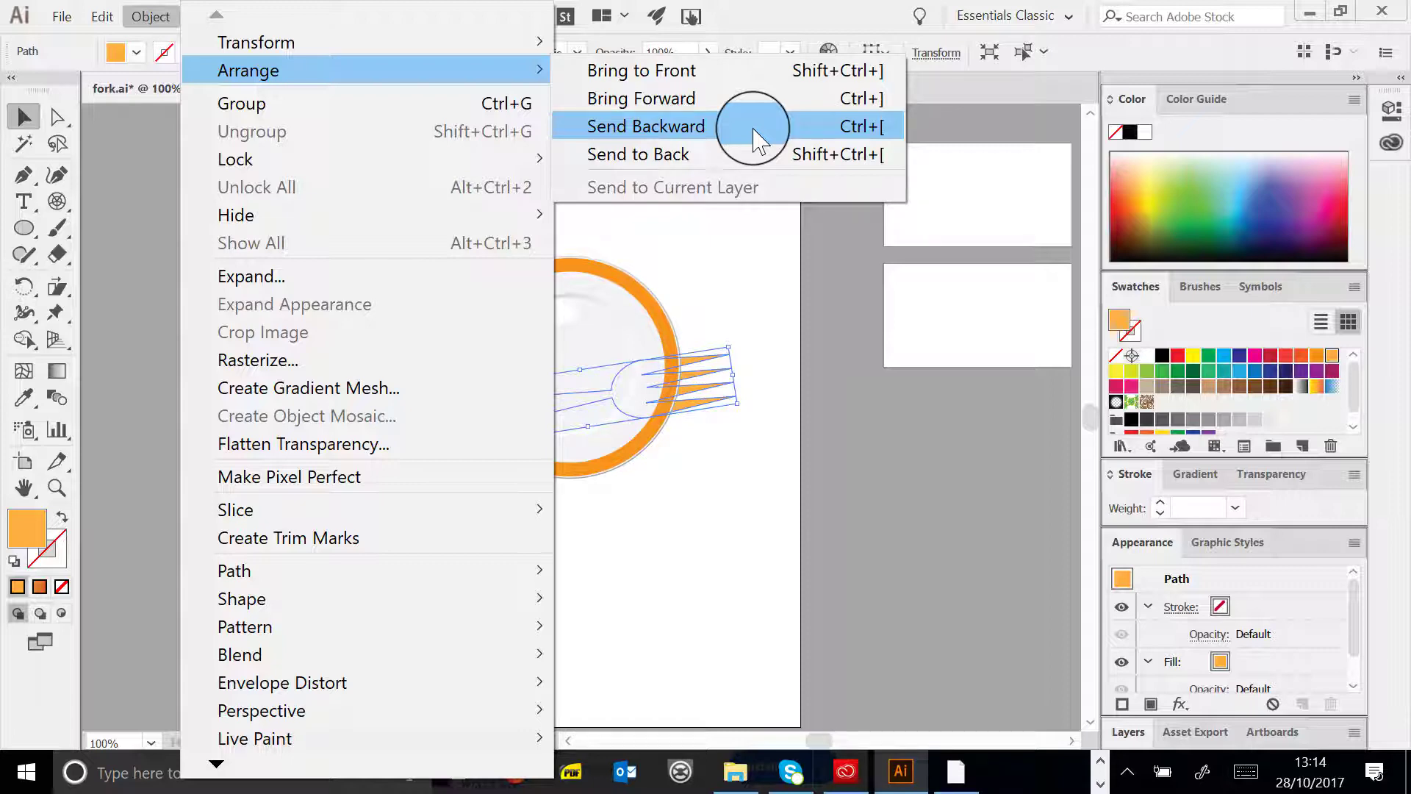
left_click(675, 70)
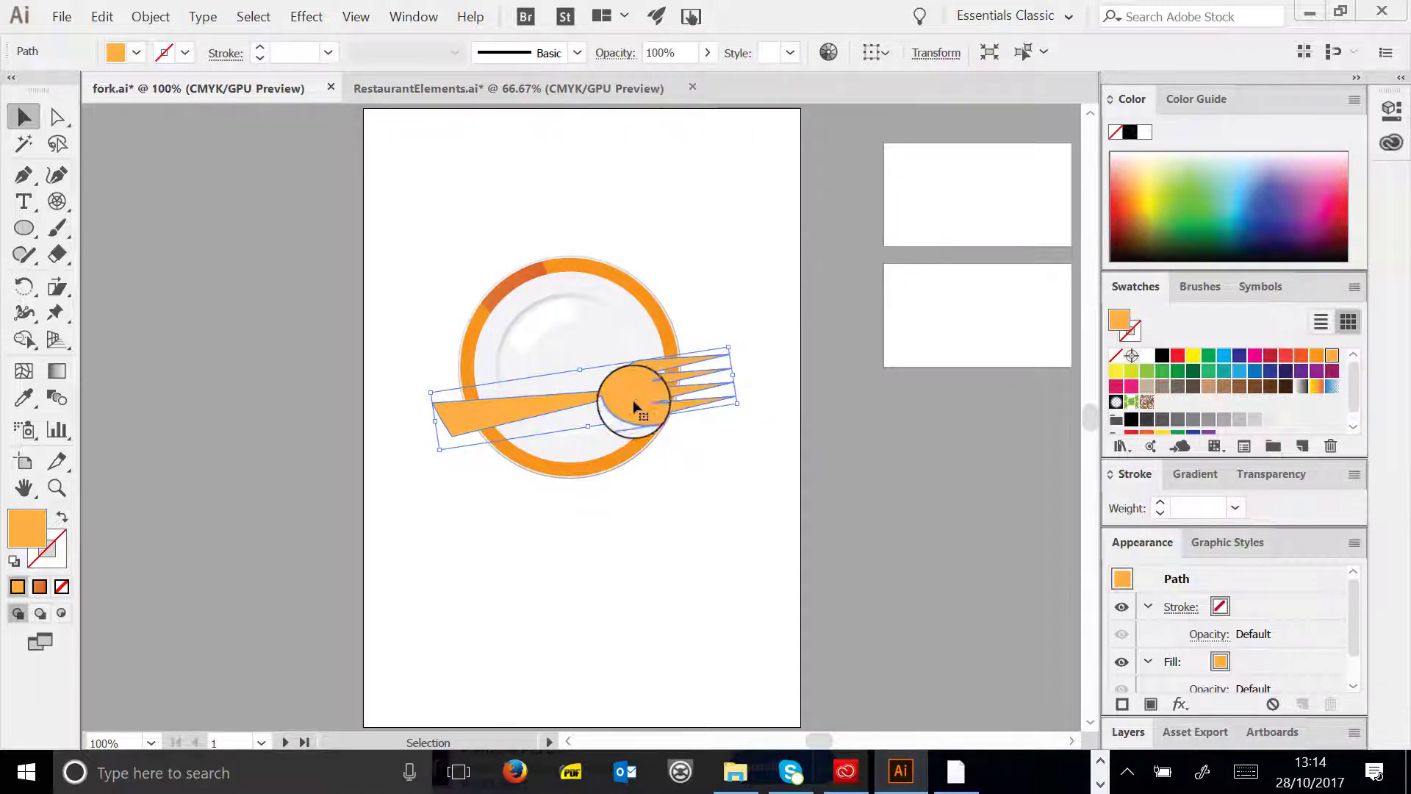
left_click_drag(633, 399, 638, 409)
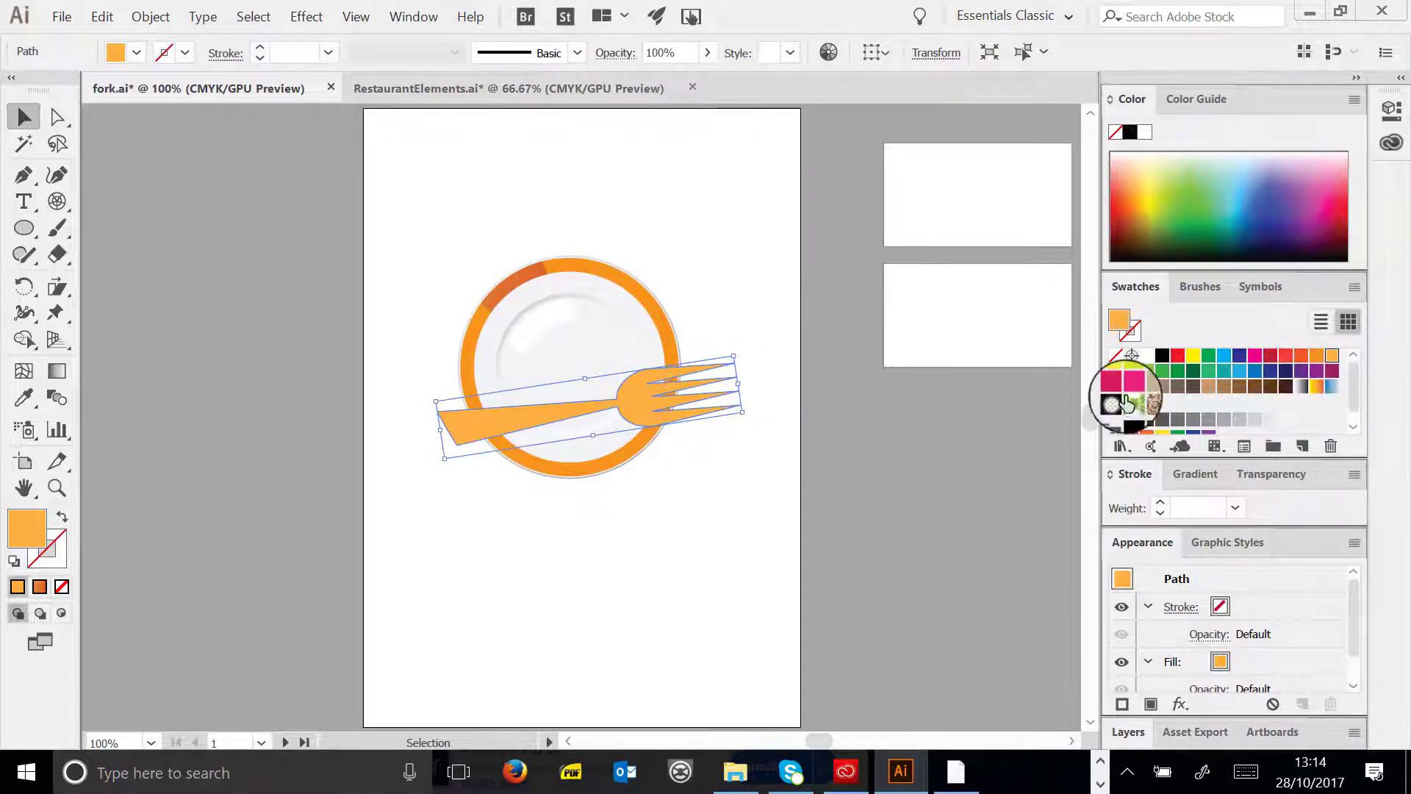
- Try lime green and red-orange fills on the fork and restore its light orange fill
left_click(1133, 371)
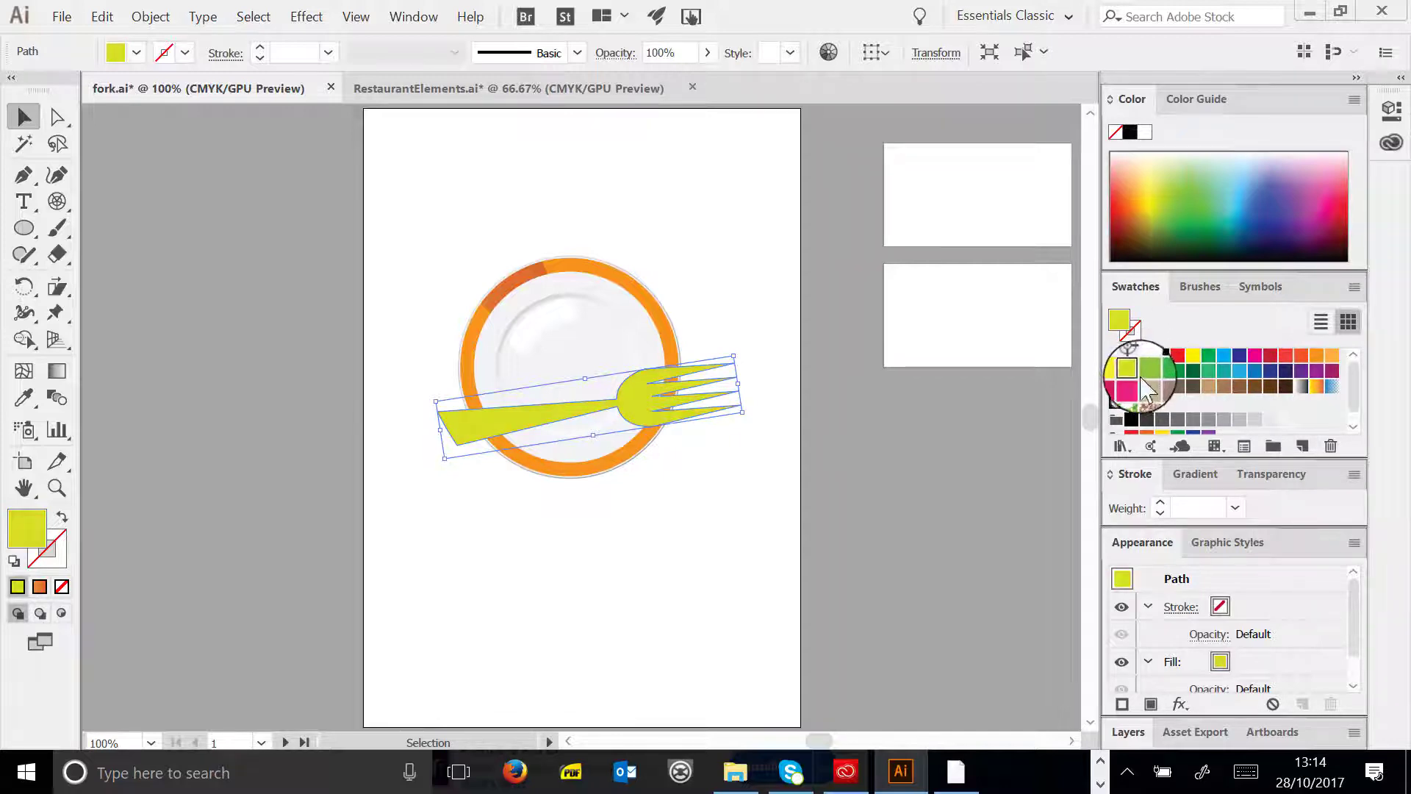
left_click(1297, 356)
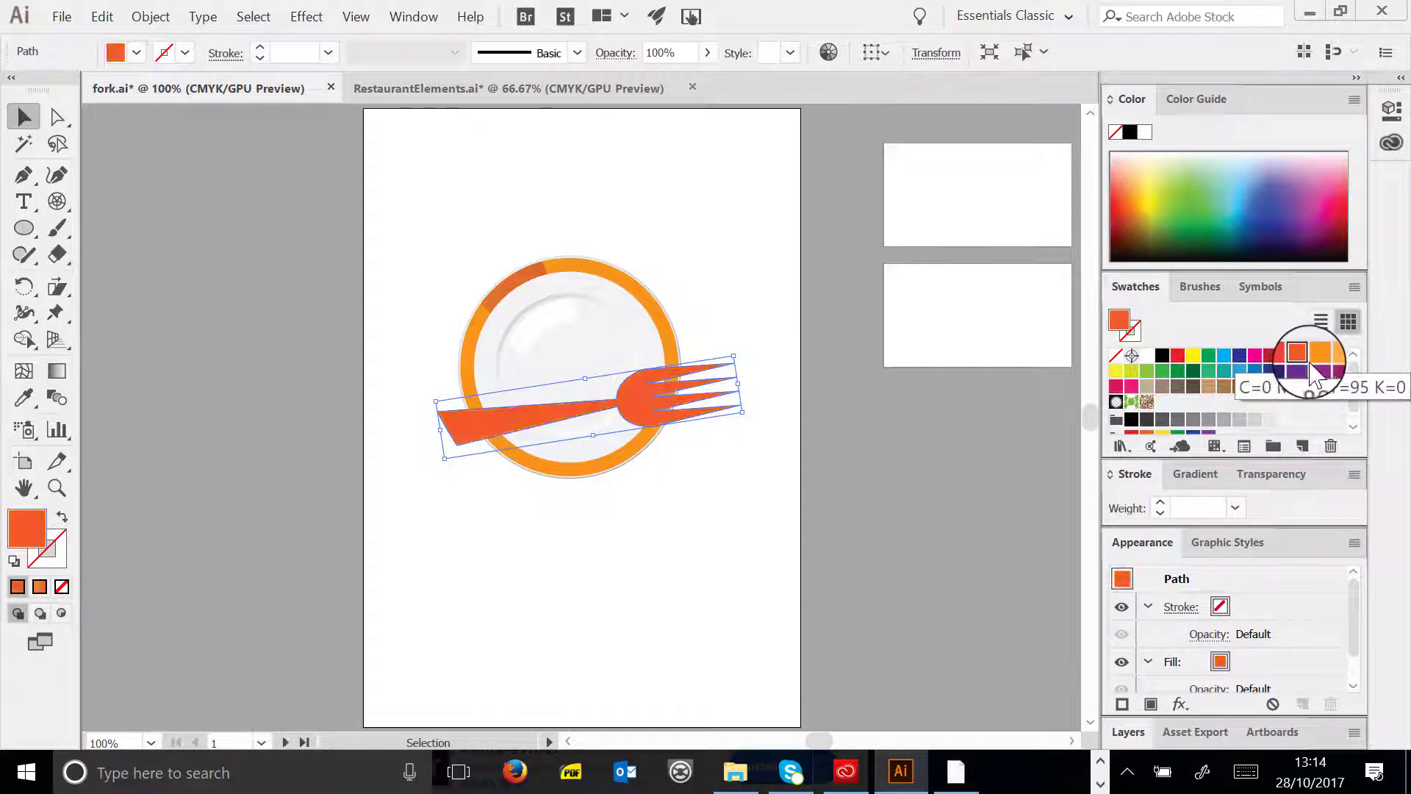
left_click(1331, 358)
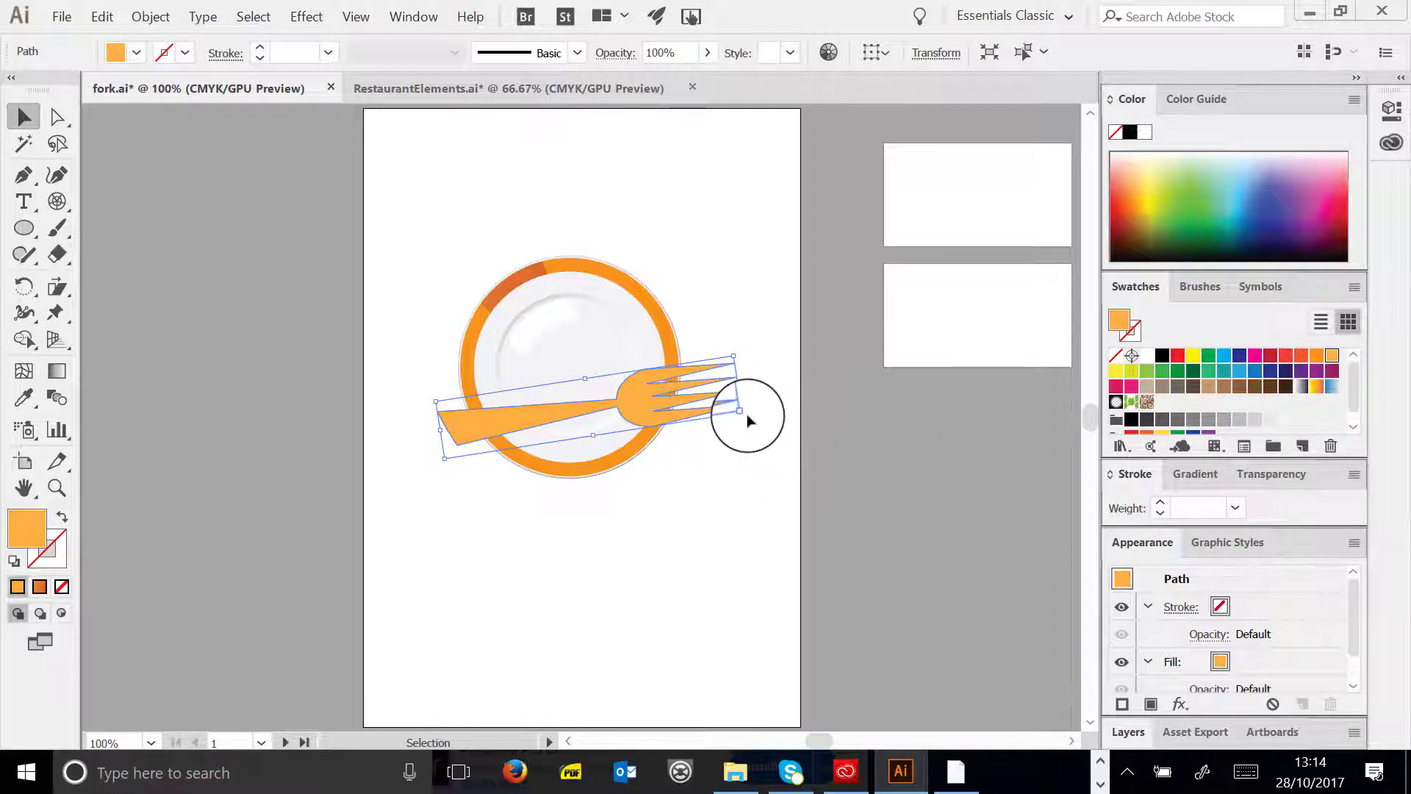
- Rotate the fork slightly counter-clockwise over the plate and deselect it
left_click_drag(752, 413, 699, 413)
left_click(679, 504)
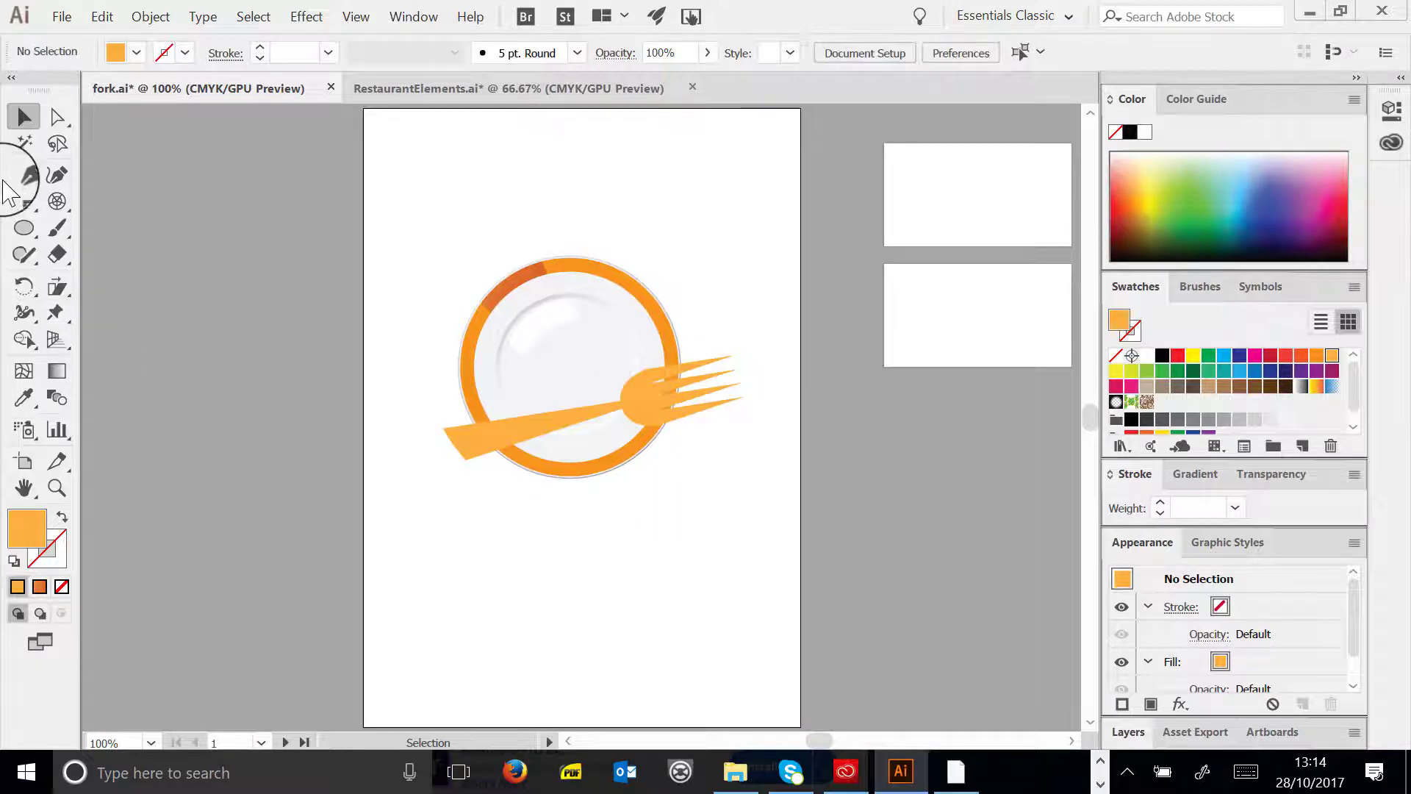
- Add the point text "fork" above the plate
left_click(23, 200)
left_click(485, 219)
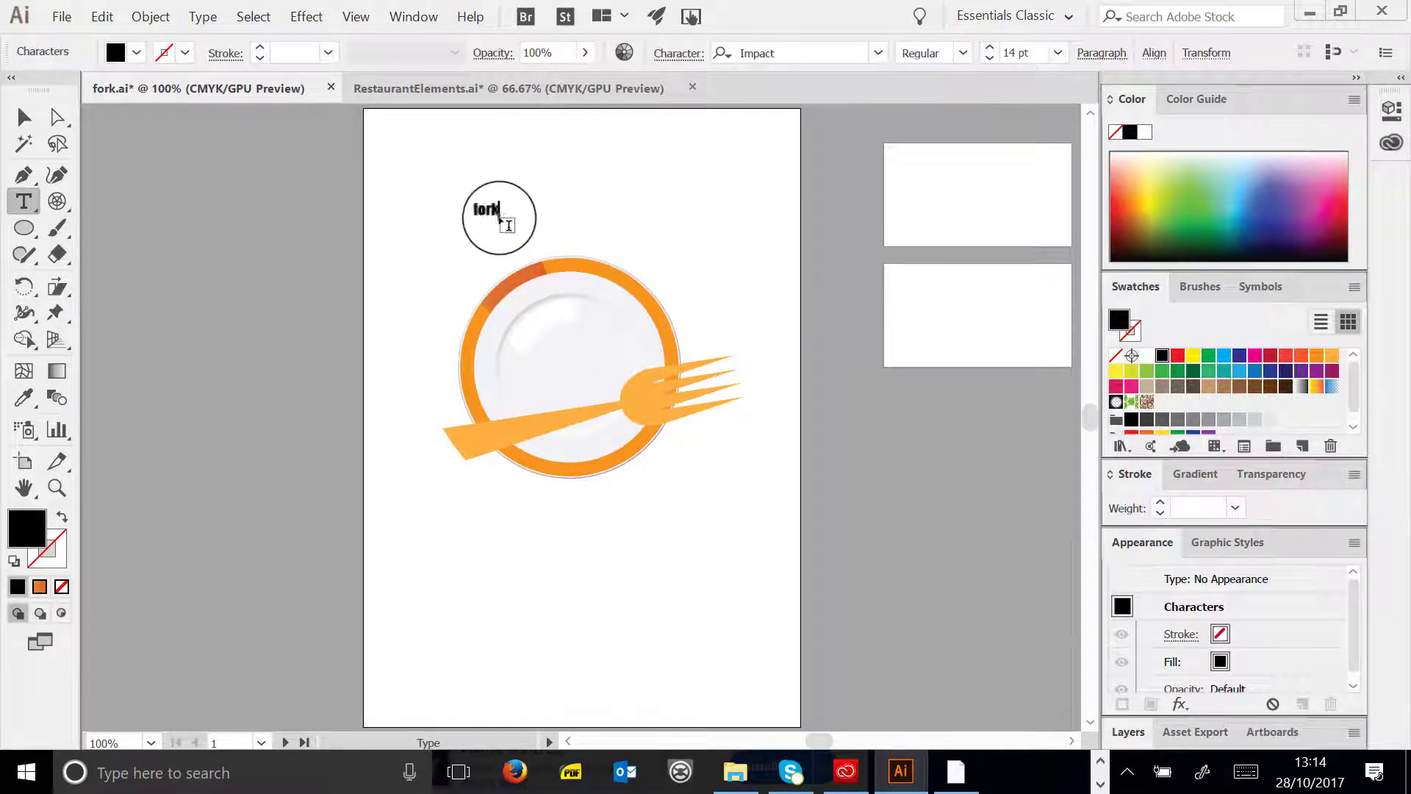
key("Escape")
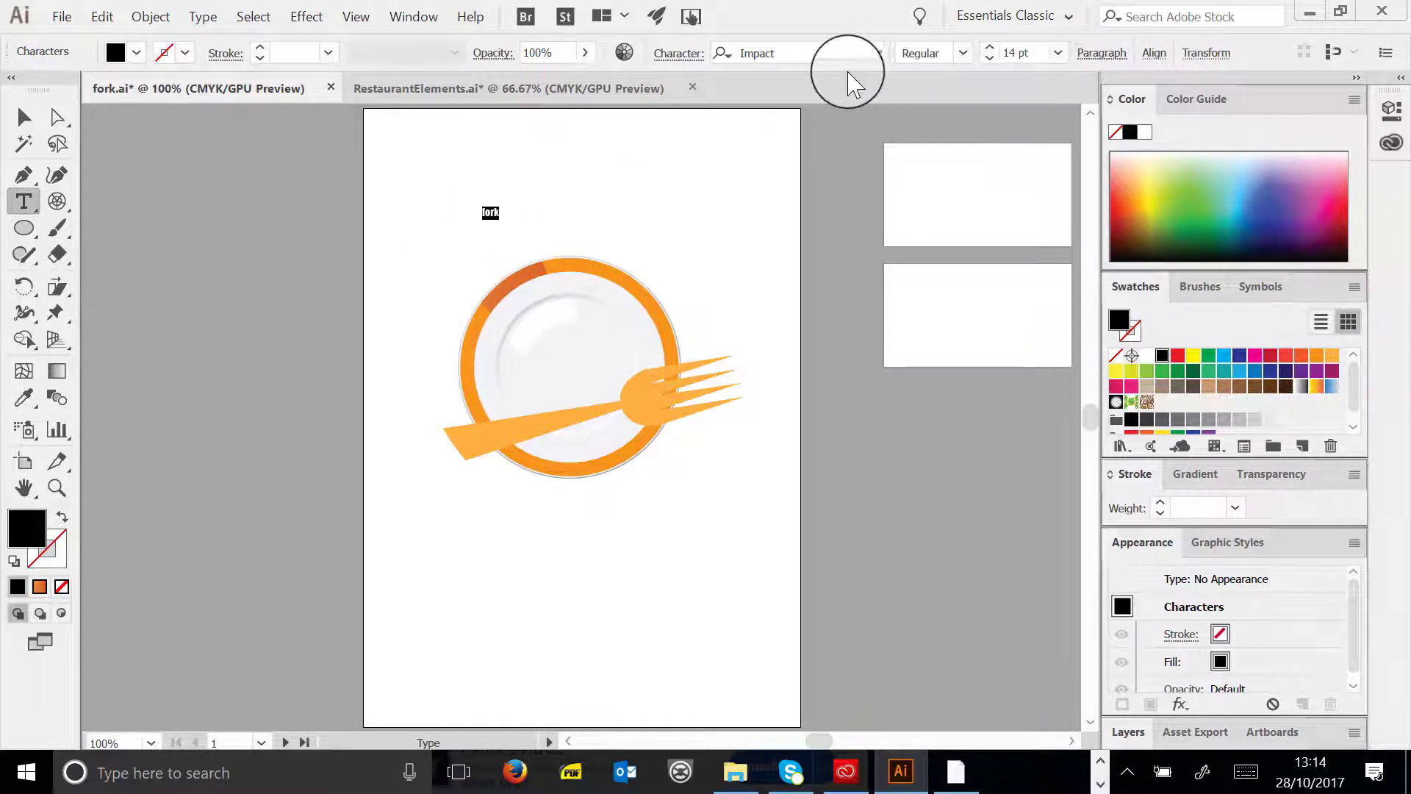
- Set the "fork" text in Palace Script MT at 72 pt
left_click(878, 53)
type("pa")
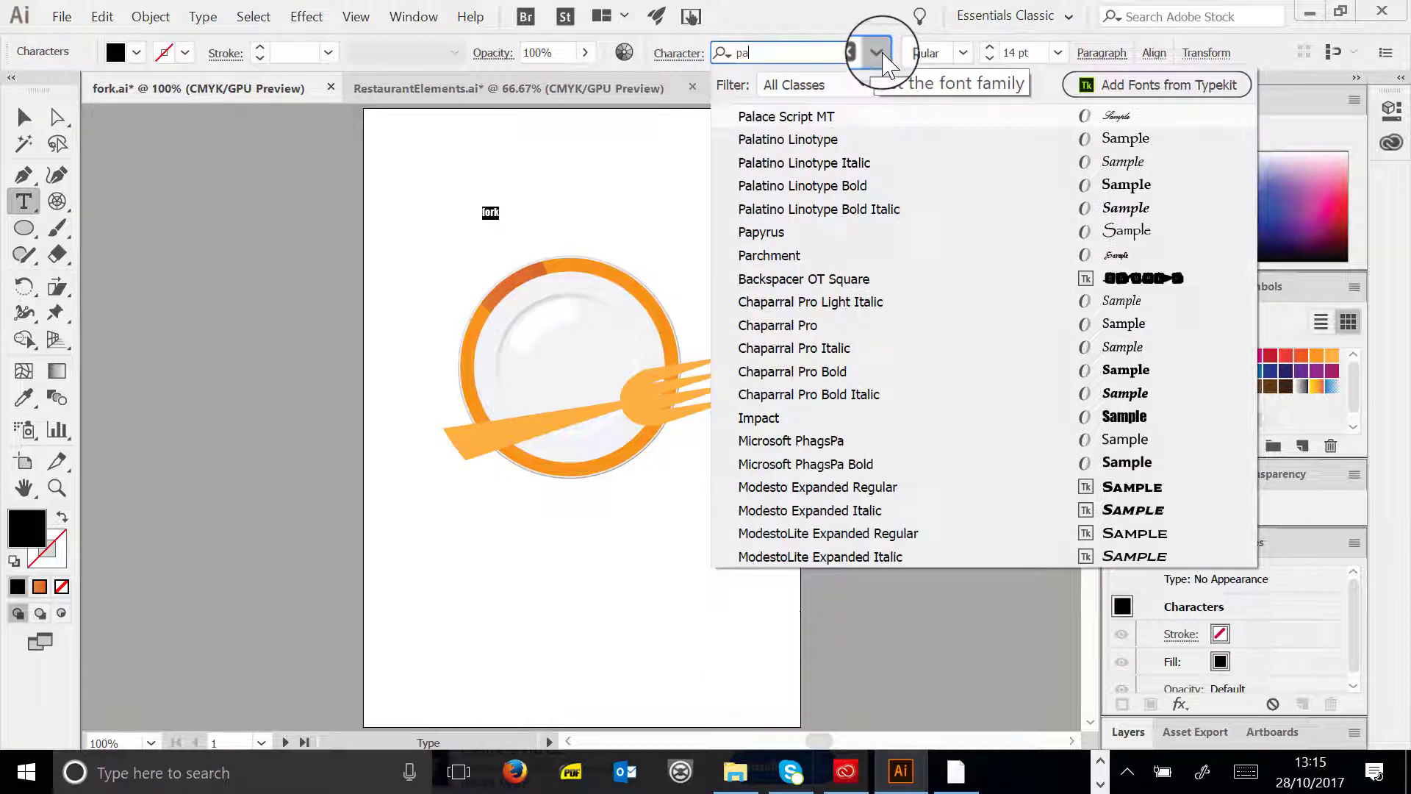
left_click(858, 116)
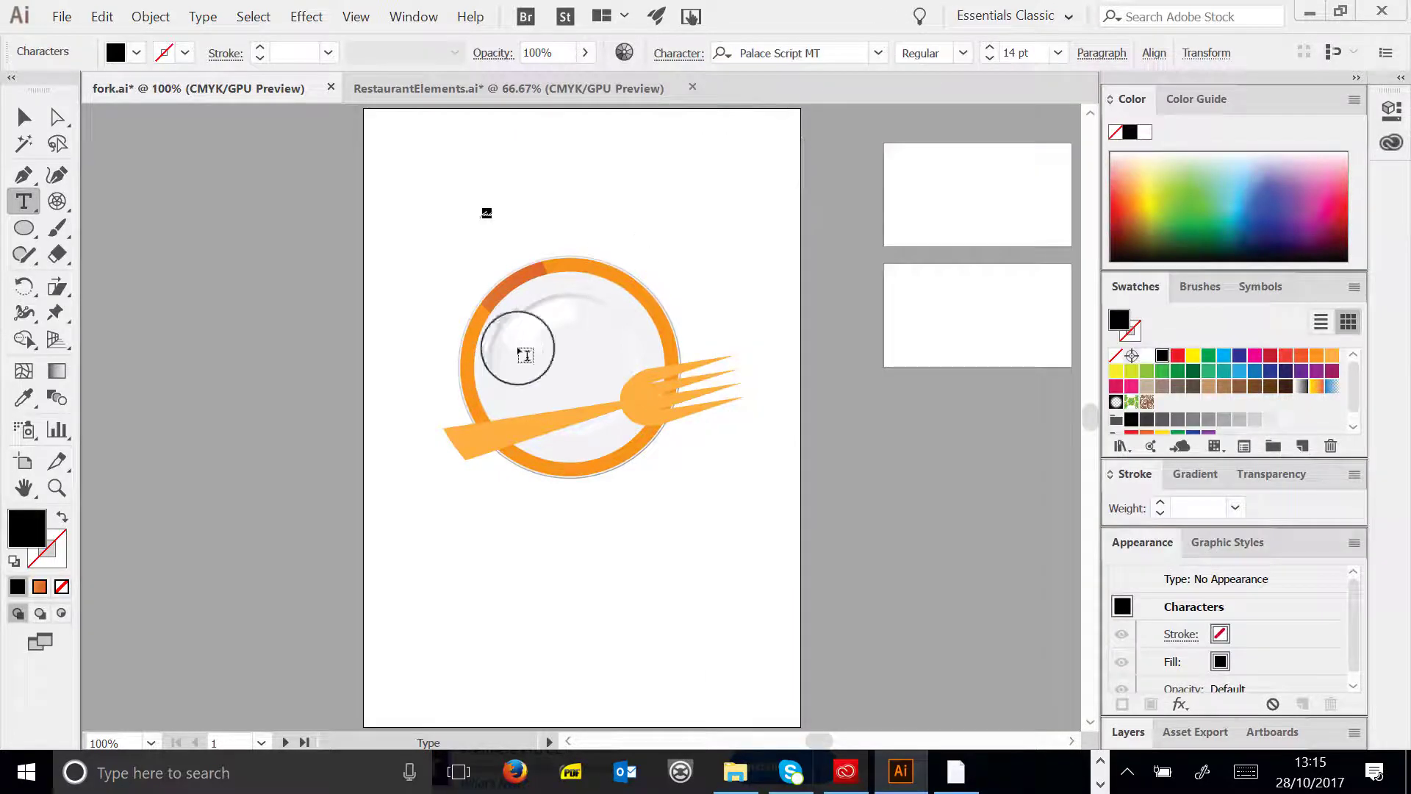
left_click(1058, 53)
left_click(1085, 446)
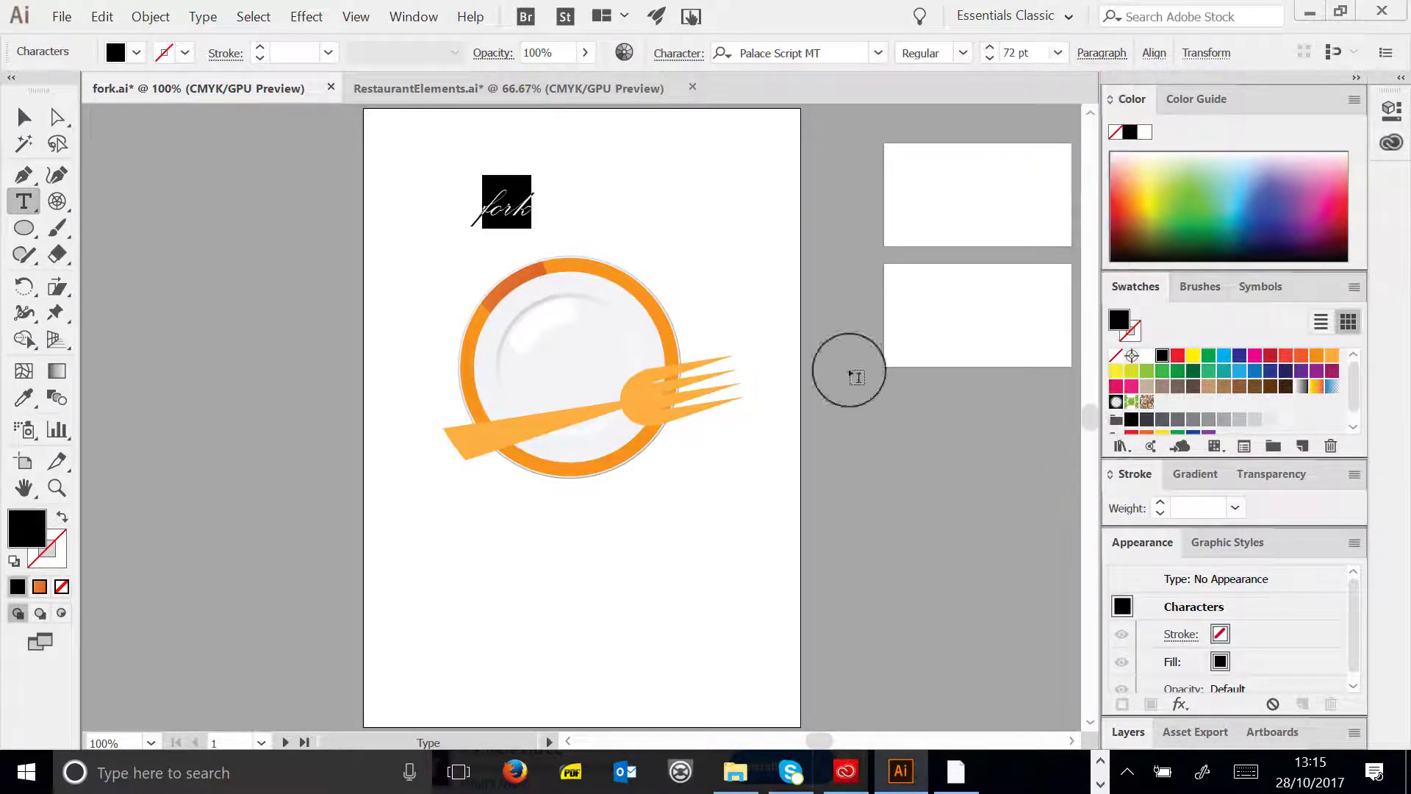
- Enlarge the "fork" text to about 307 pt, tilt it counter-clockwise and position it across the plate above the fork
left_click(24, 117)
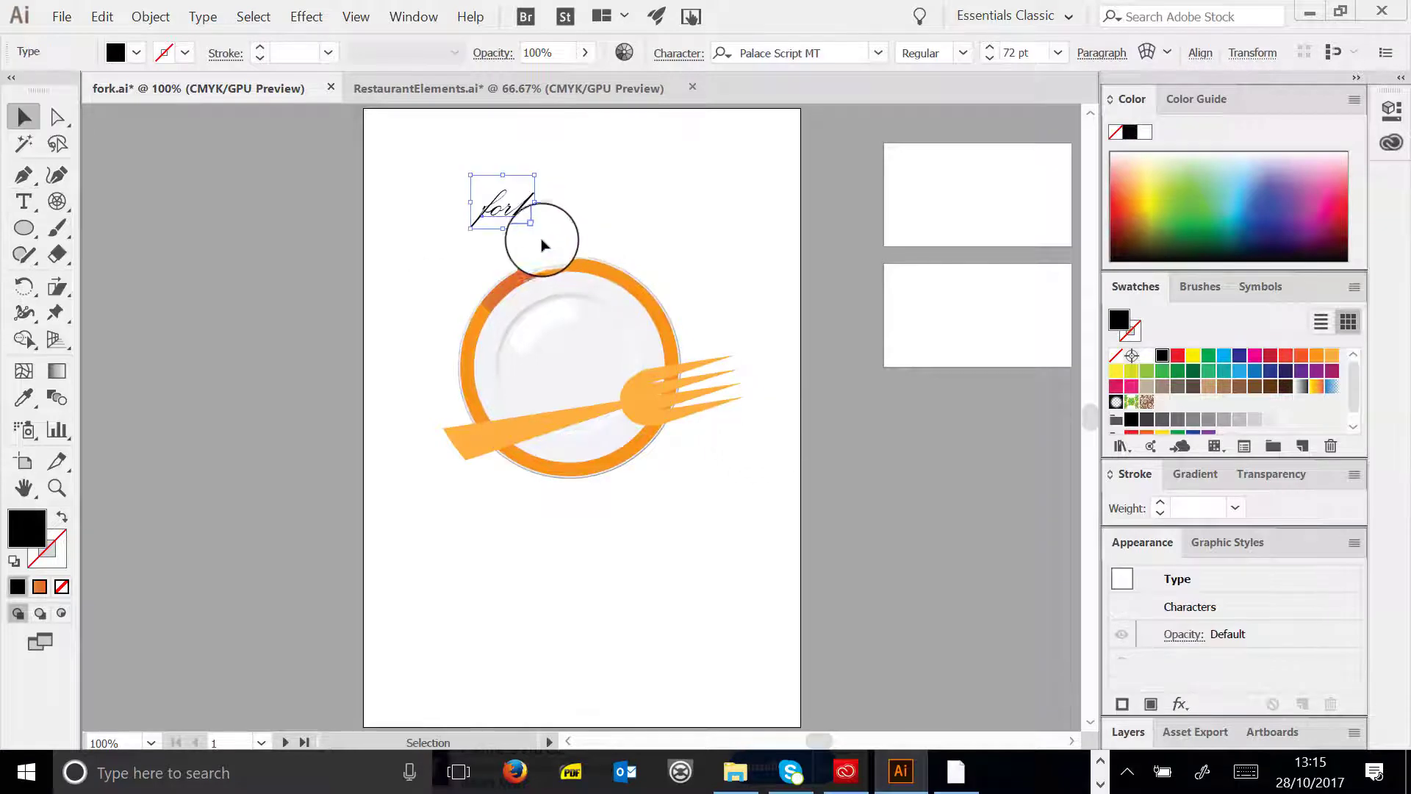
left_click_drag(535, 228, 607, 387)
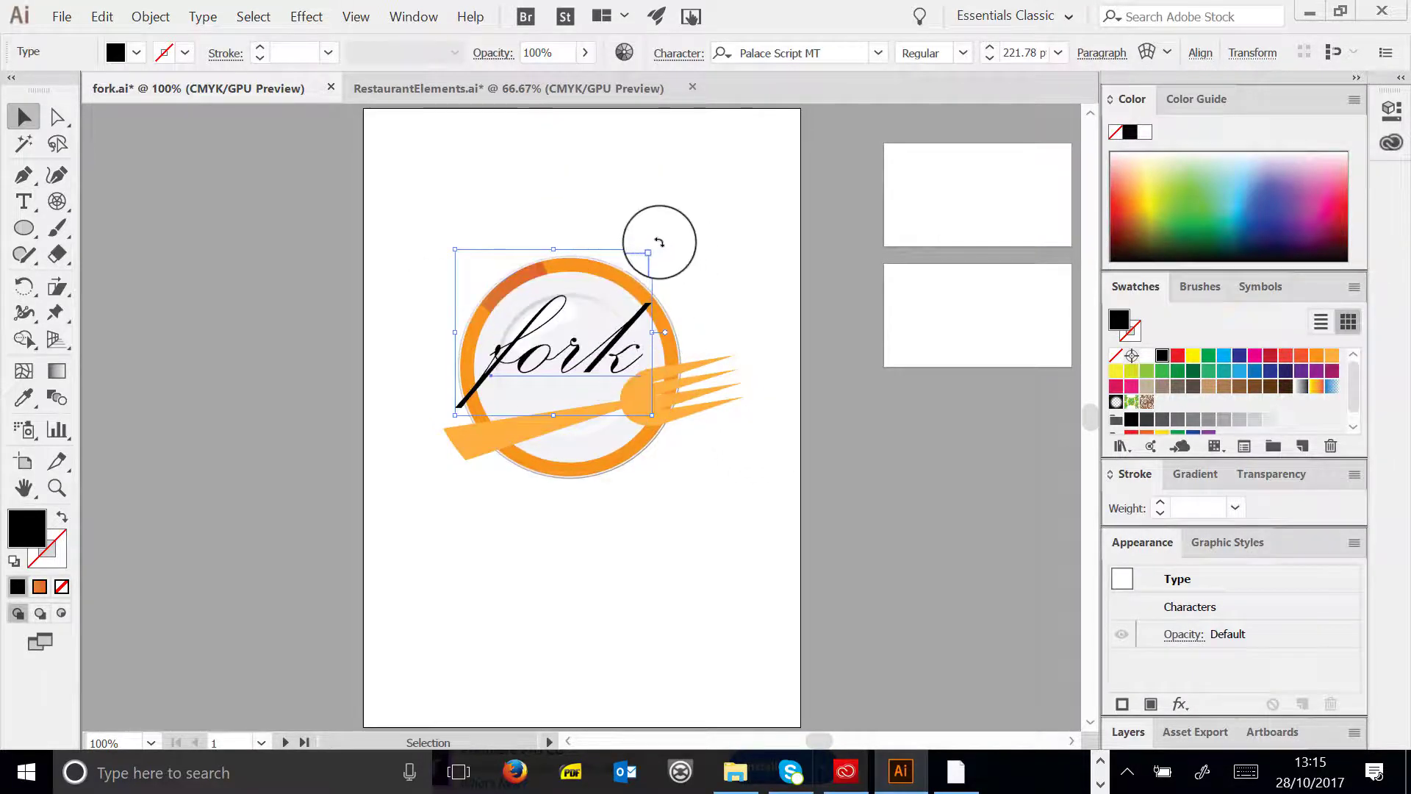
left_click_drag(659, 242, 631, 215)
left_click_drag(617, 327, 608, 339)
left_click_drag(623, 228, 669, 161)
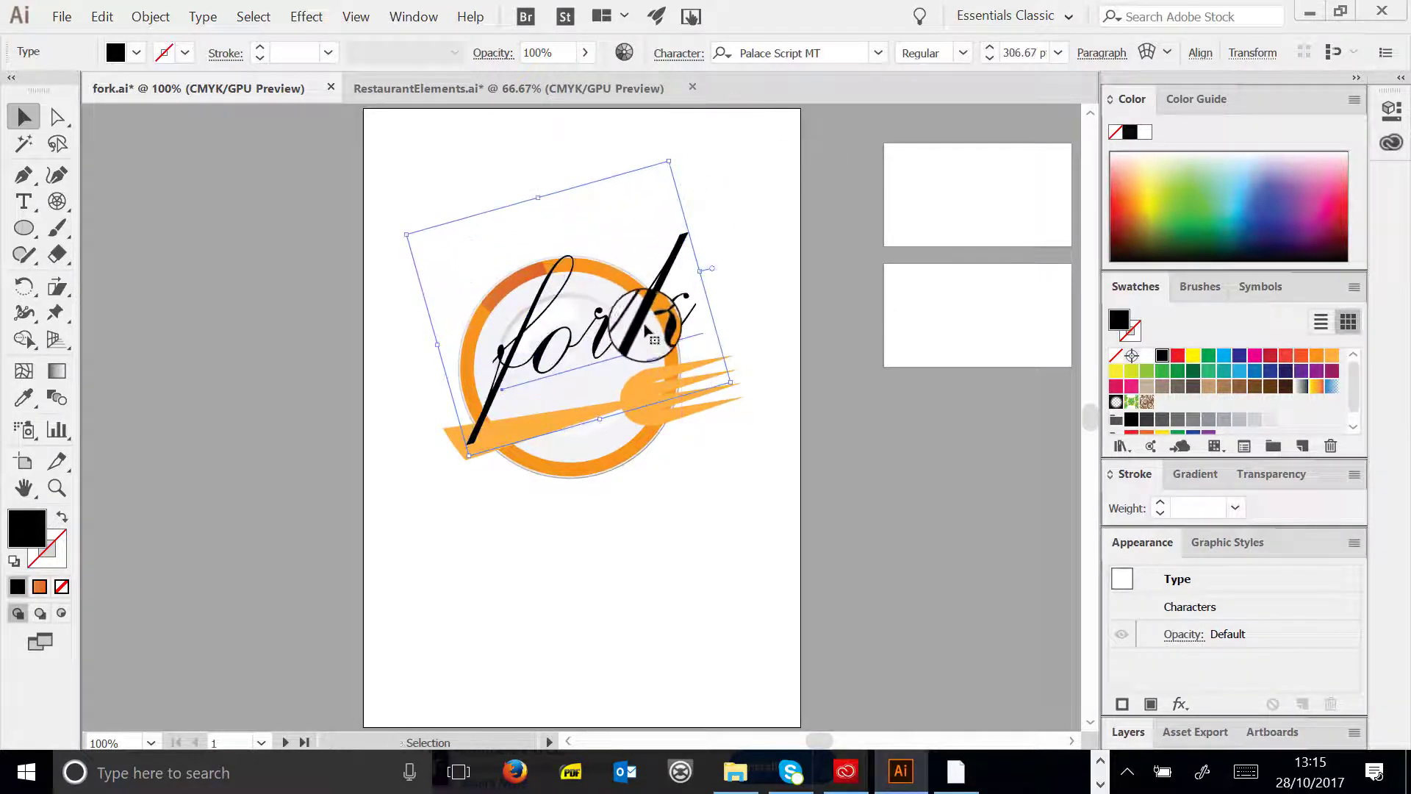
mouse_move(646, 330)
left_mouse_down()
mouse_move(650, 318)
mouse_move(627, 345)
left_mouse_up()
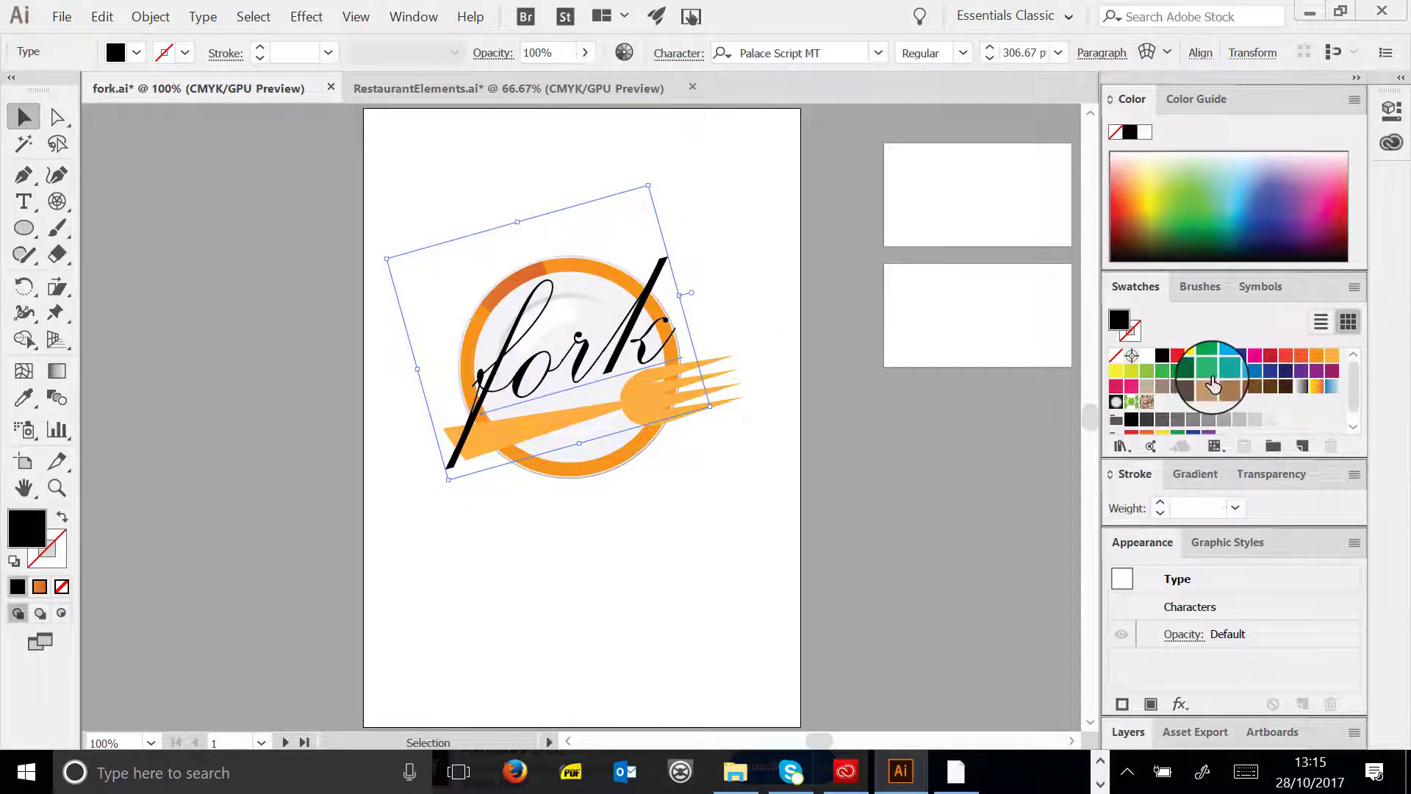
- Try blue and green fills on the "fork" text and settle on red-orange
left_click(1238, 370)
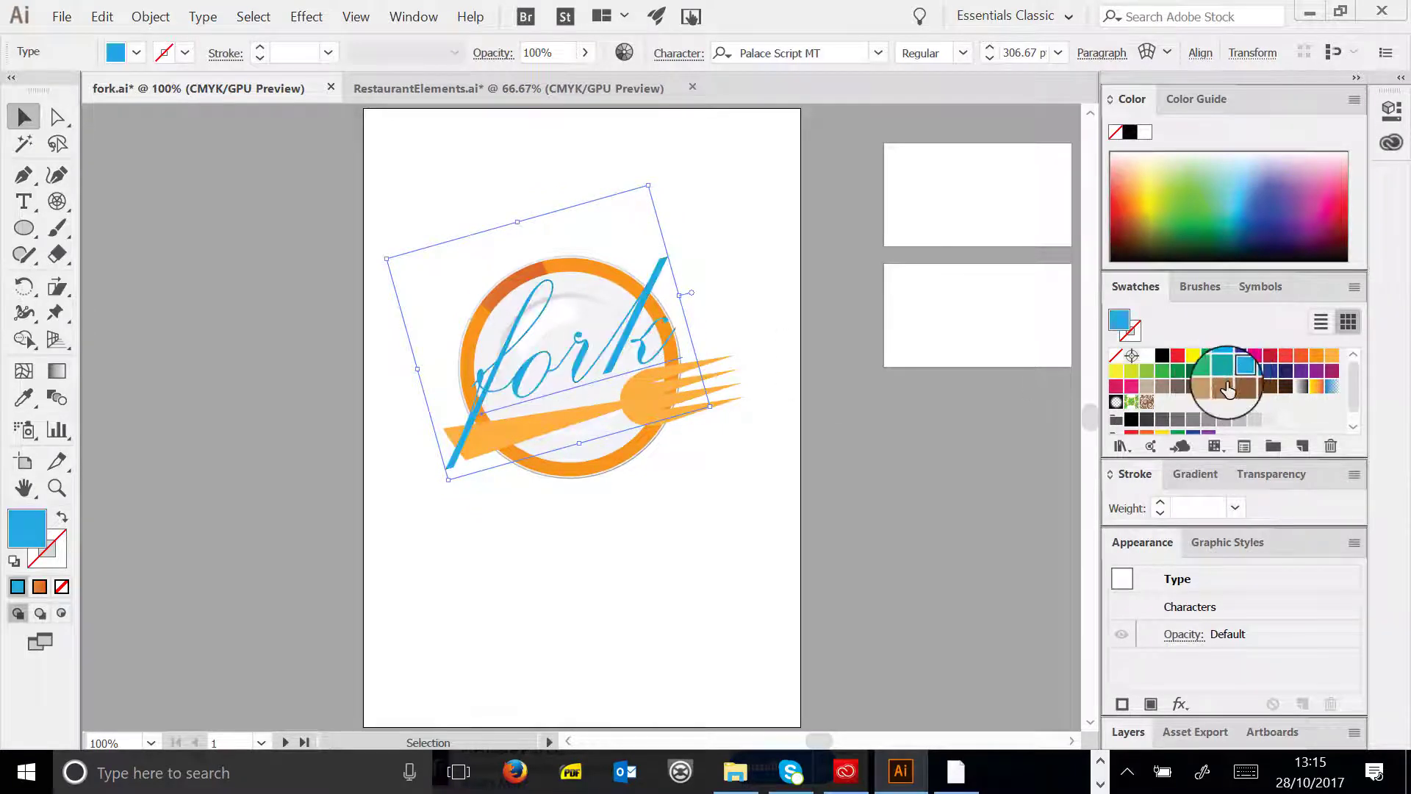
left_click(1147, 372)
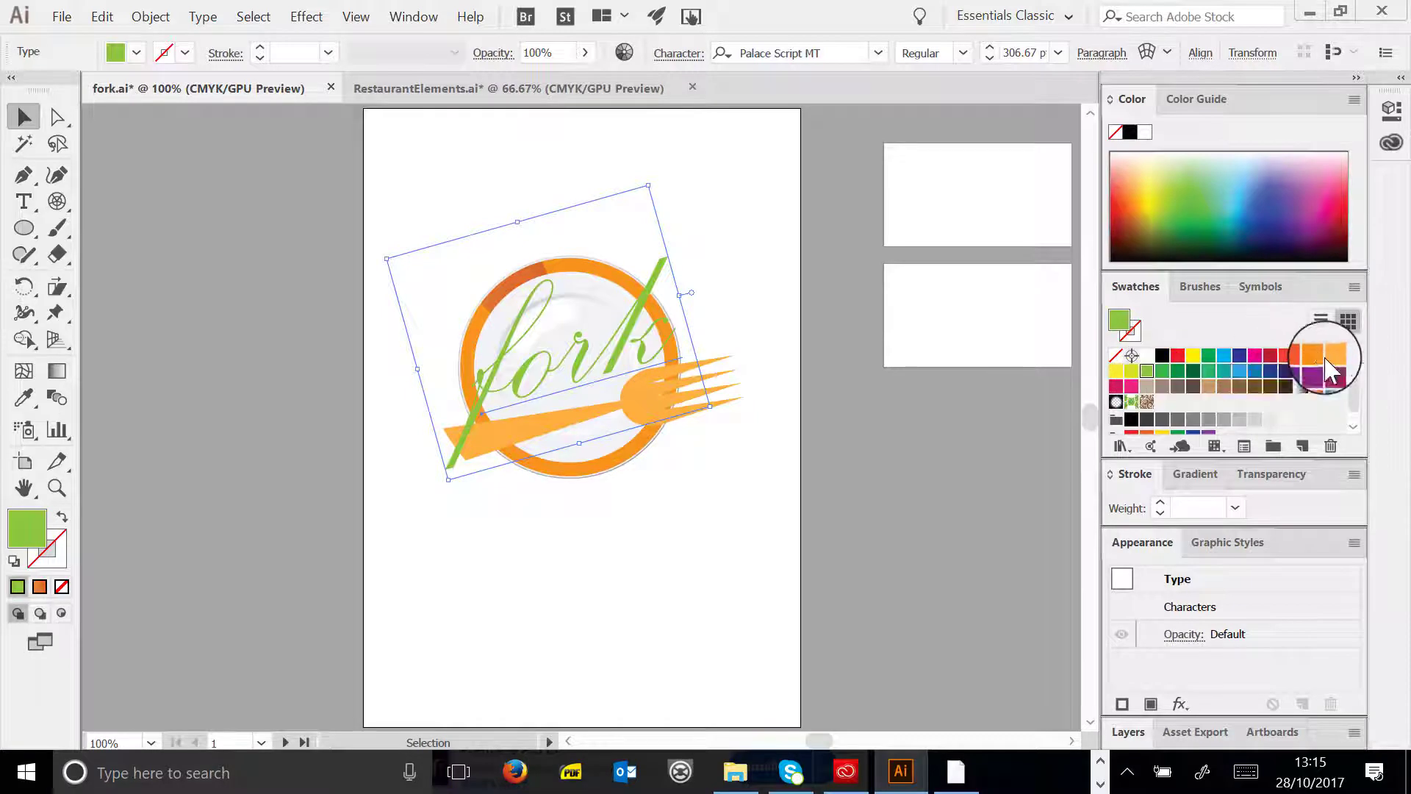
left_click(1303, 360)
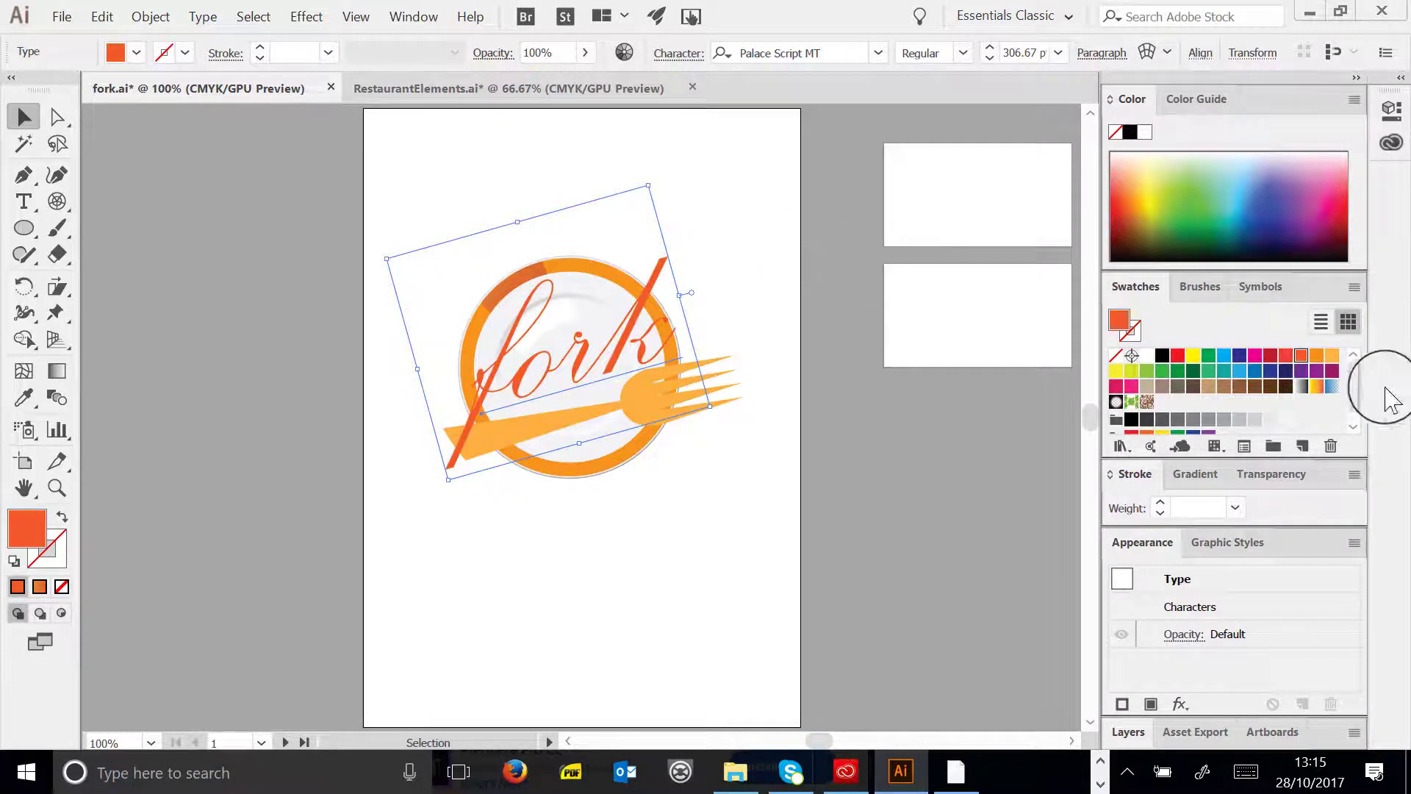
- Try a red fill on the "fork" text
left_click(1286, 355)
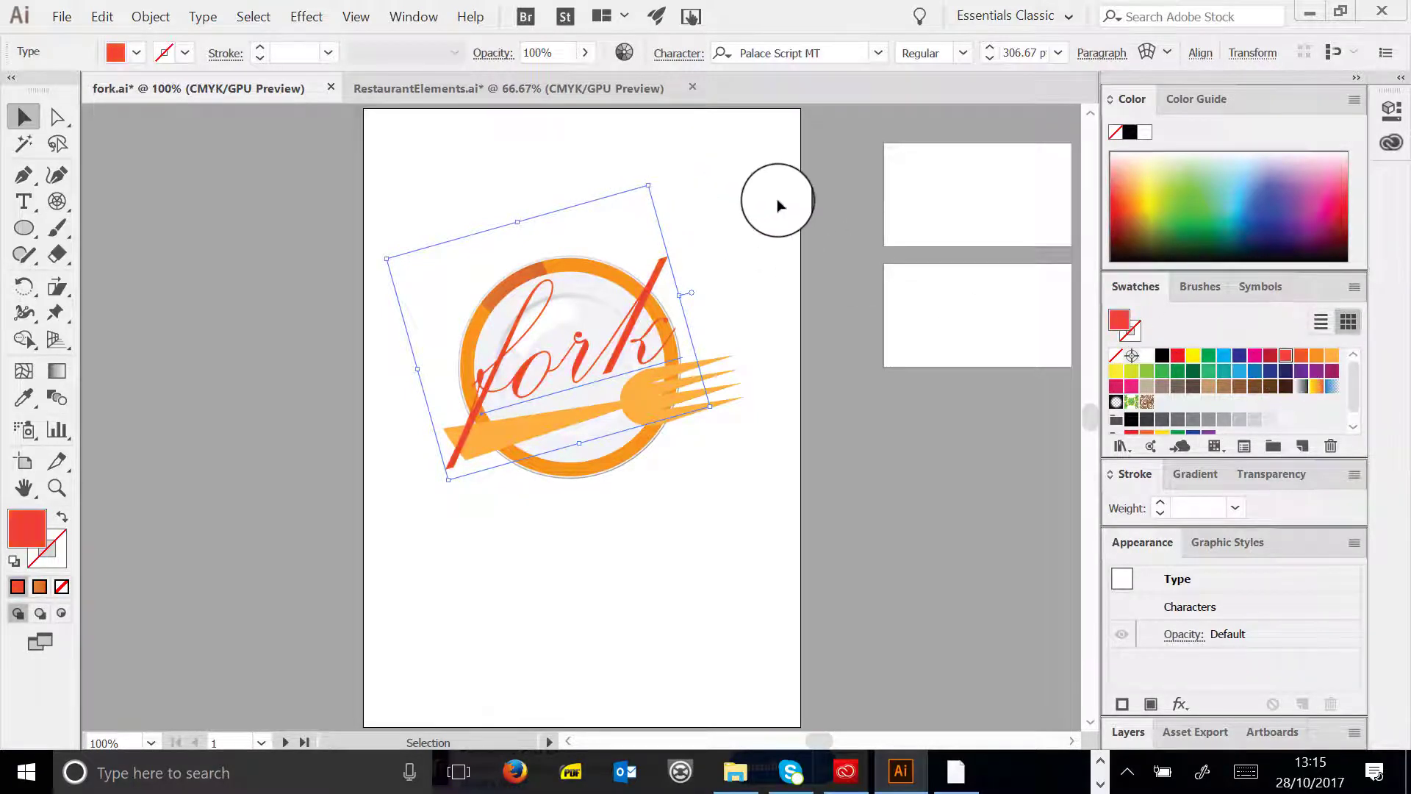
left_click(781, 205)
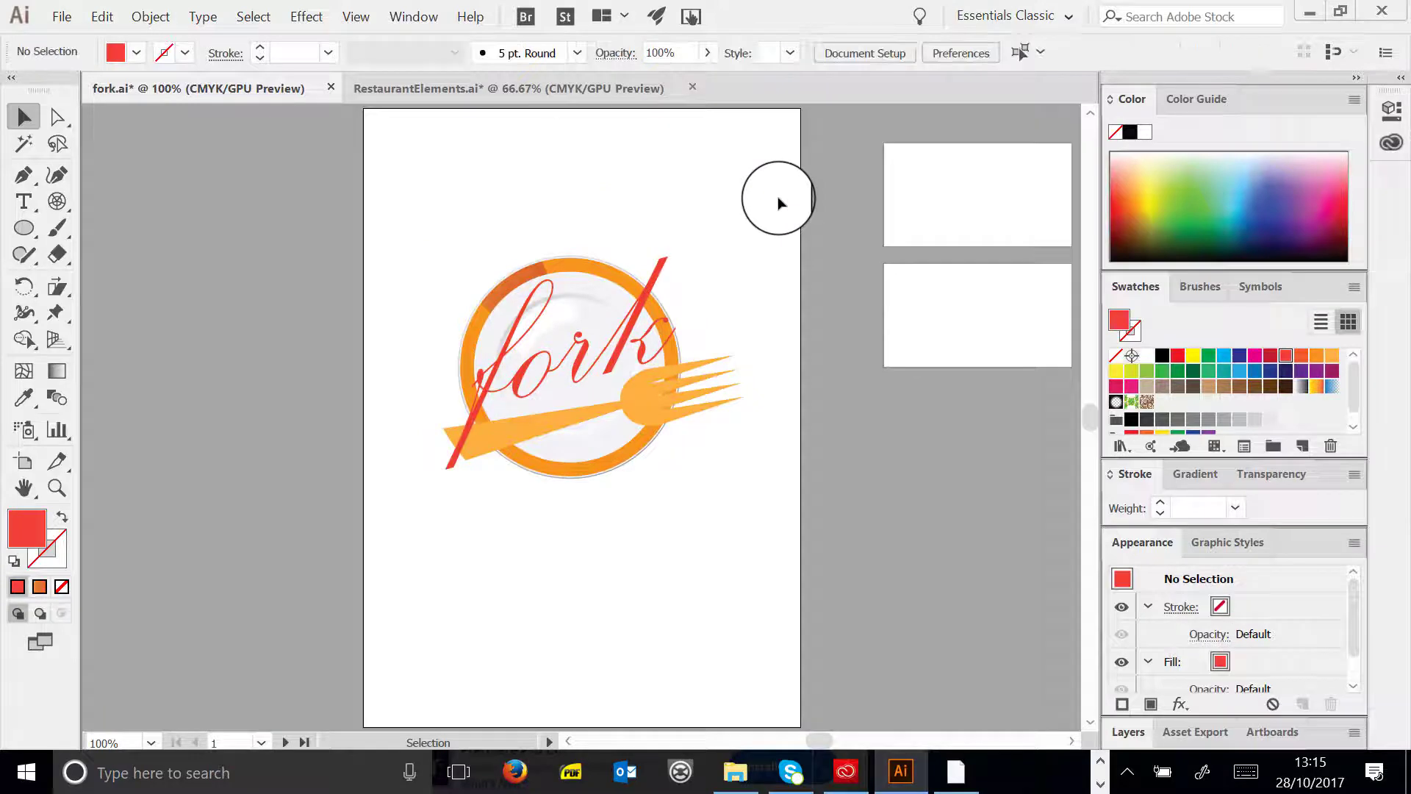
left_click(582, 358)
double_click(666, 312)
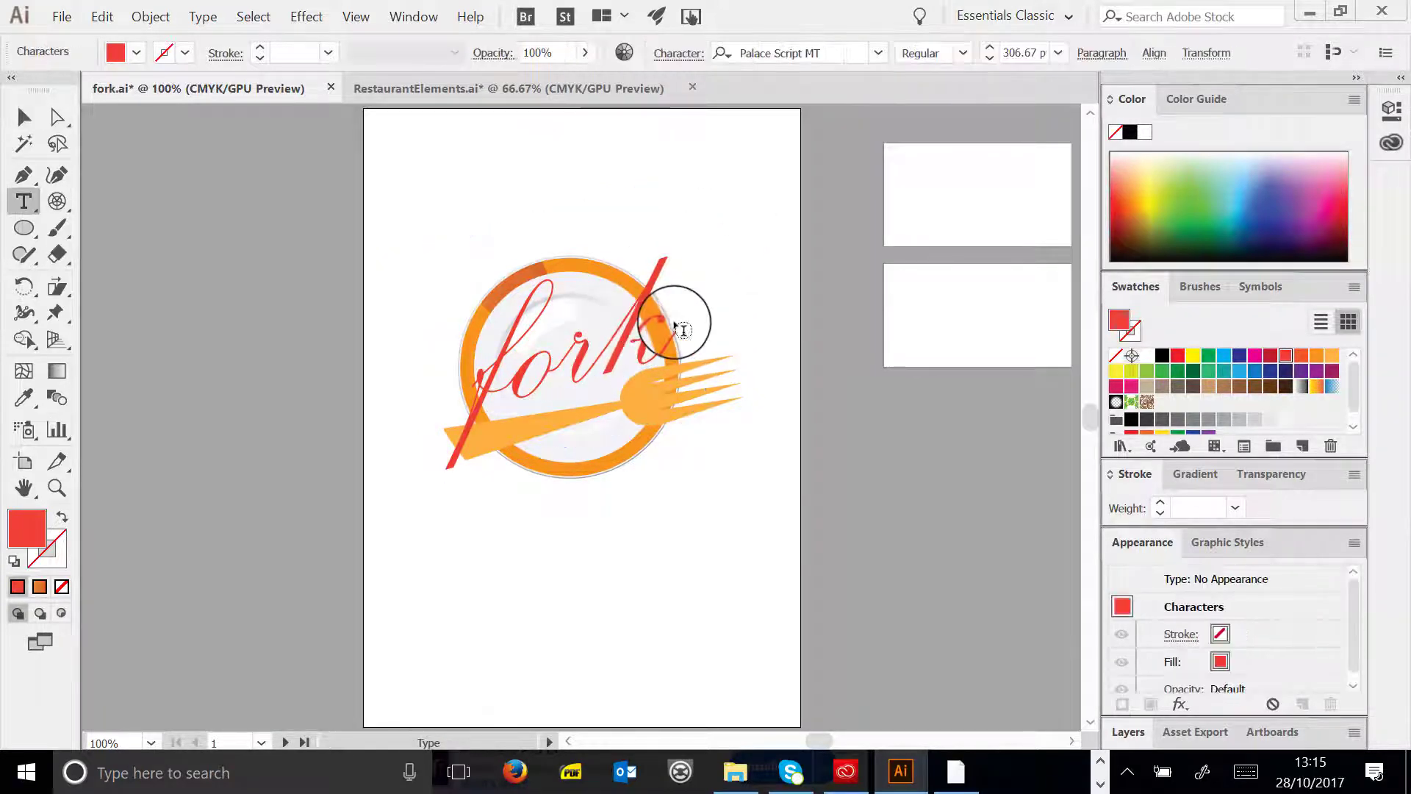
key("ctrl+a")
left_click(631, 312)
left_click_drag(630, 312, 369, 360)
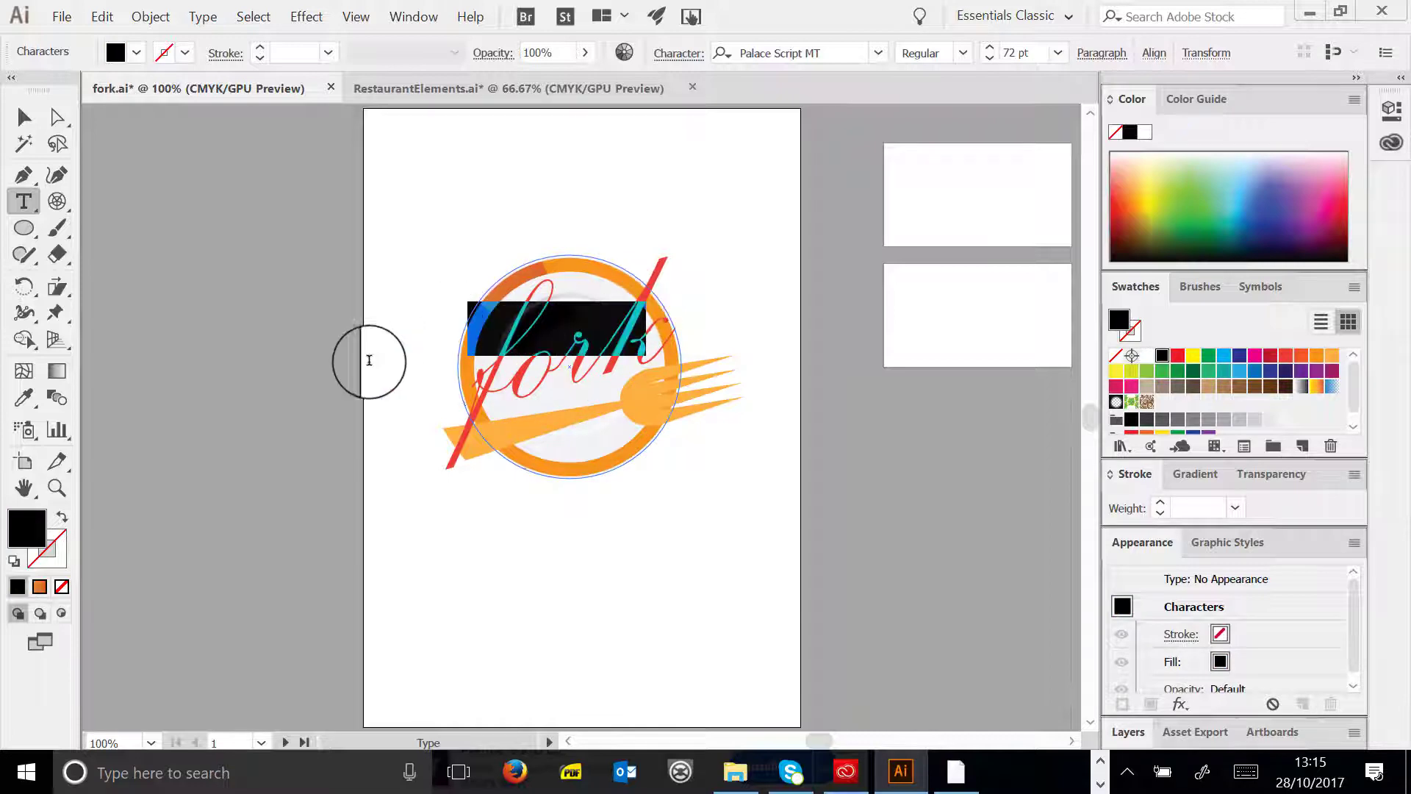
left_click(24, 117)
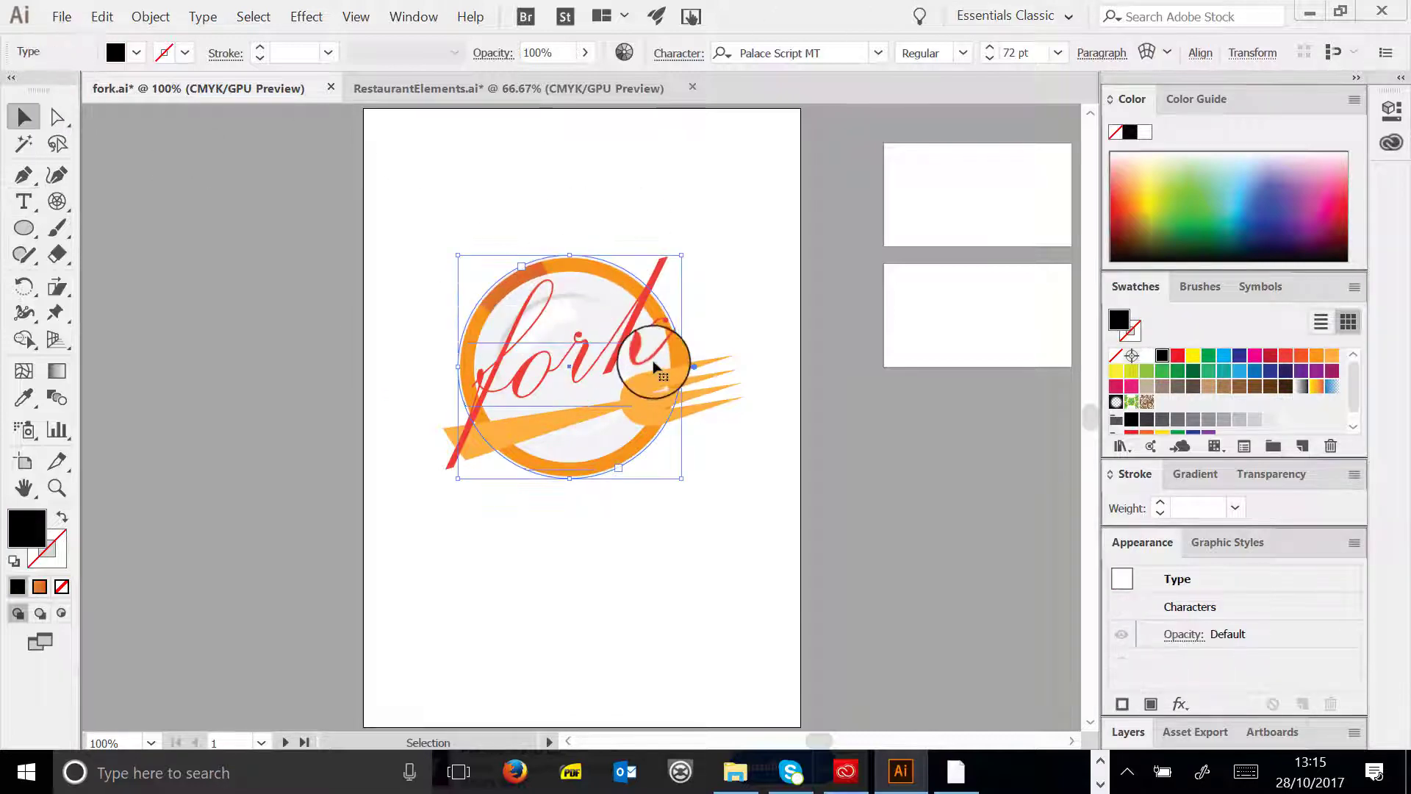
- Move the "fork" text up above the plate and set its font to Impact
left_click_drag(647, 358, 625, 239)
left_click(757, 284)
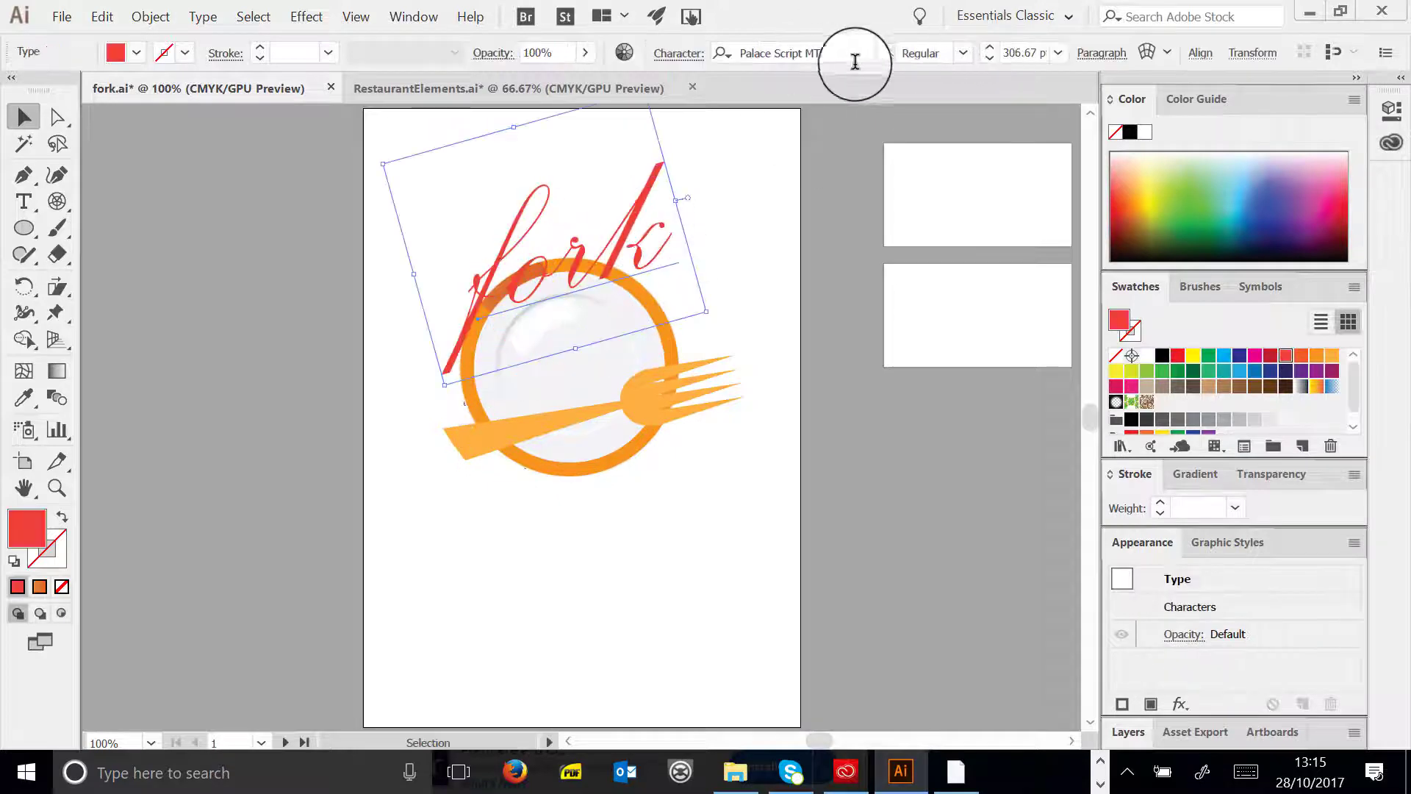
left_click(879, 53)
type("im")
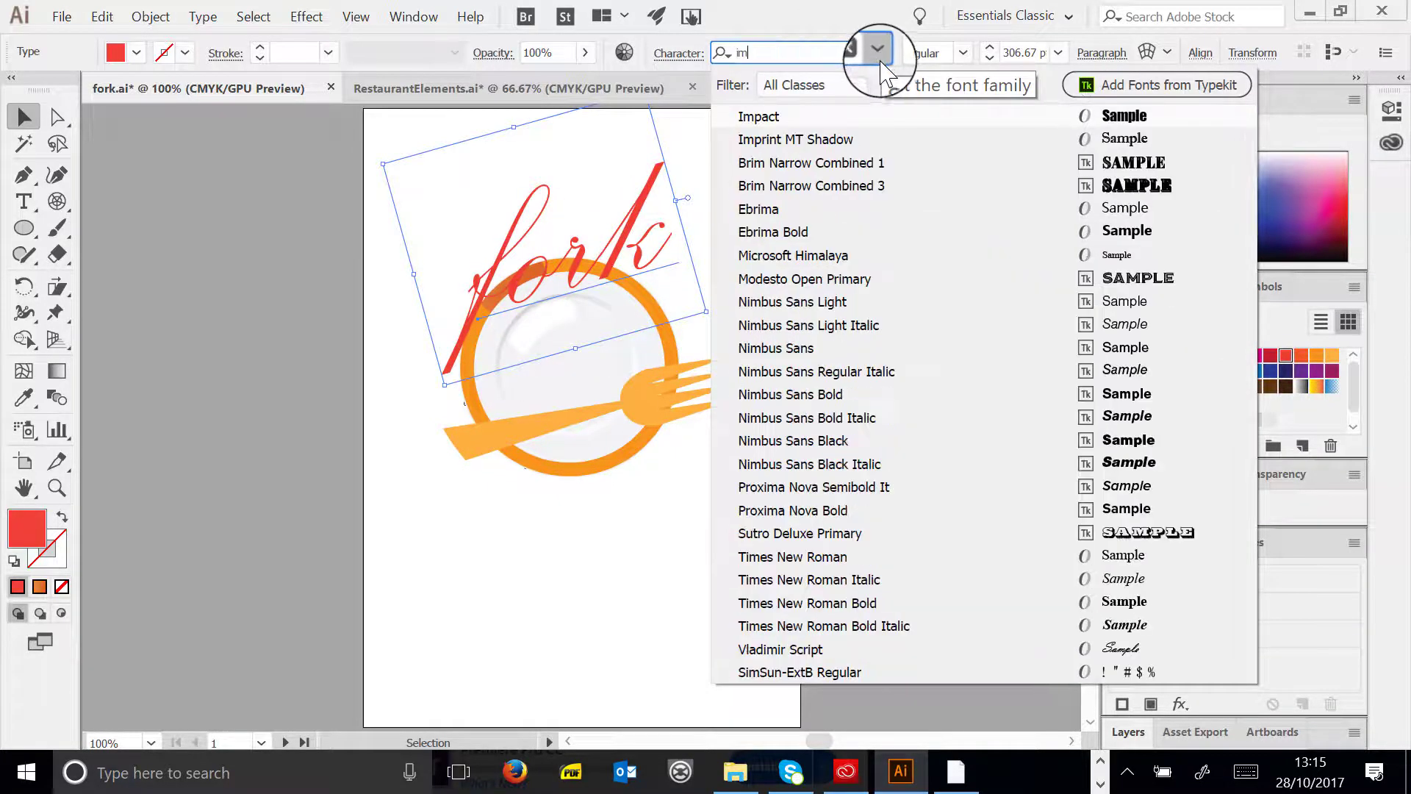
left_click(794, 118)
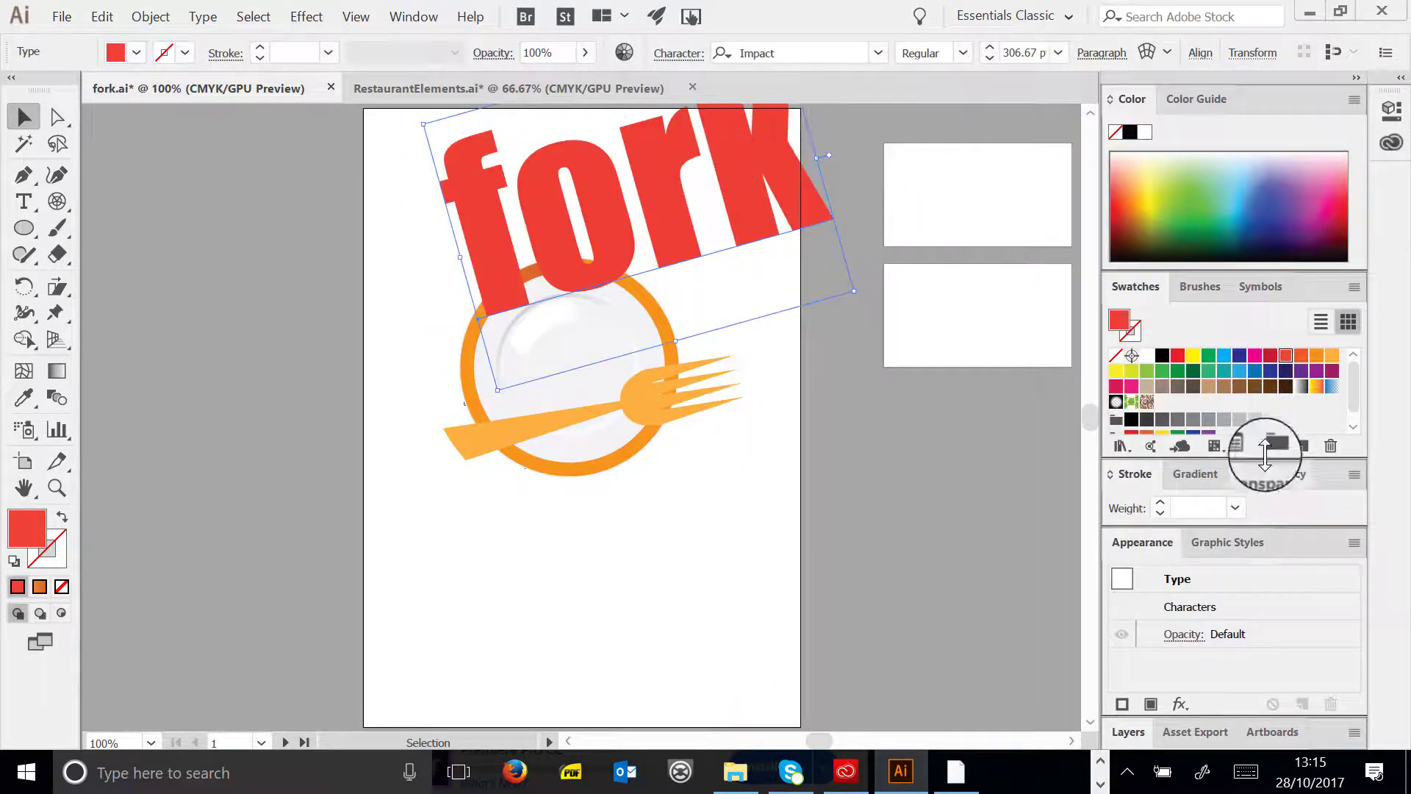
- Scale the "fork" text down to about 149 pt and place it over the plate, just above the fork handle
left_click_drag(747, 227, 581, 334)
left_click(540, 319, "shift")
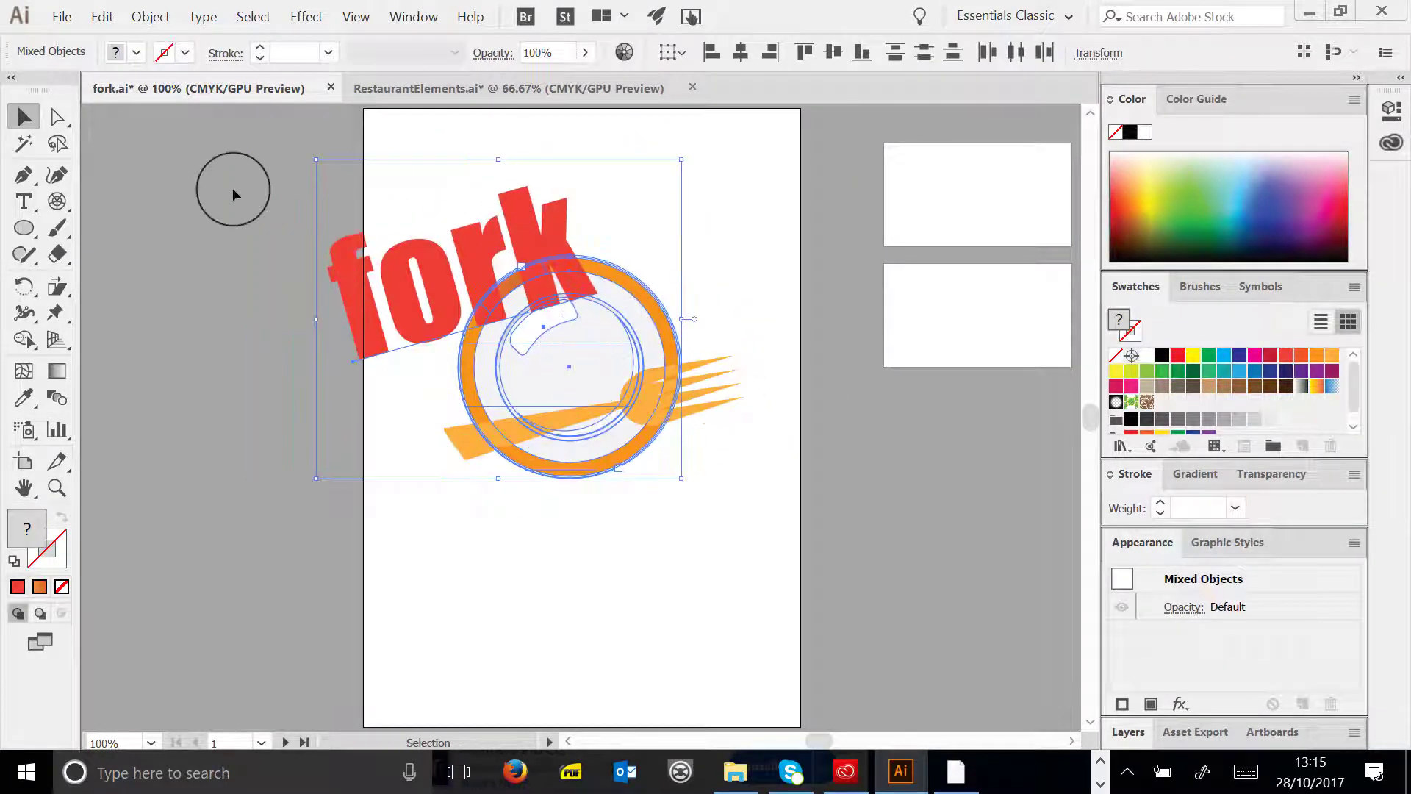
left_click(230, 188)
left_click(485, 301)
left_click_drag(529, 294, 581, 346)
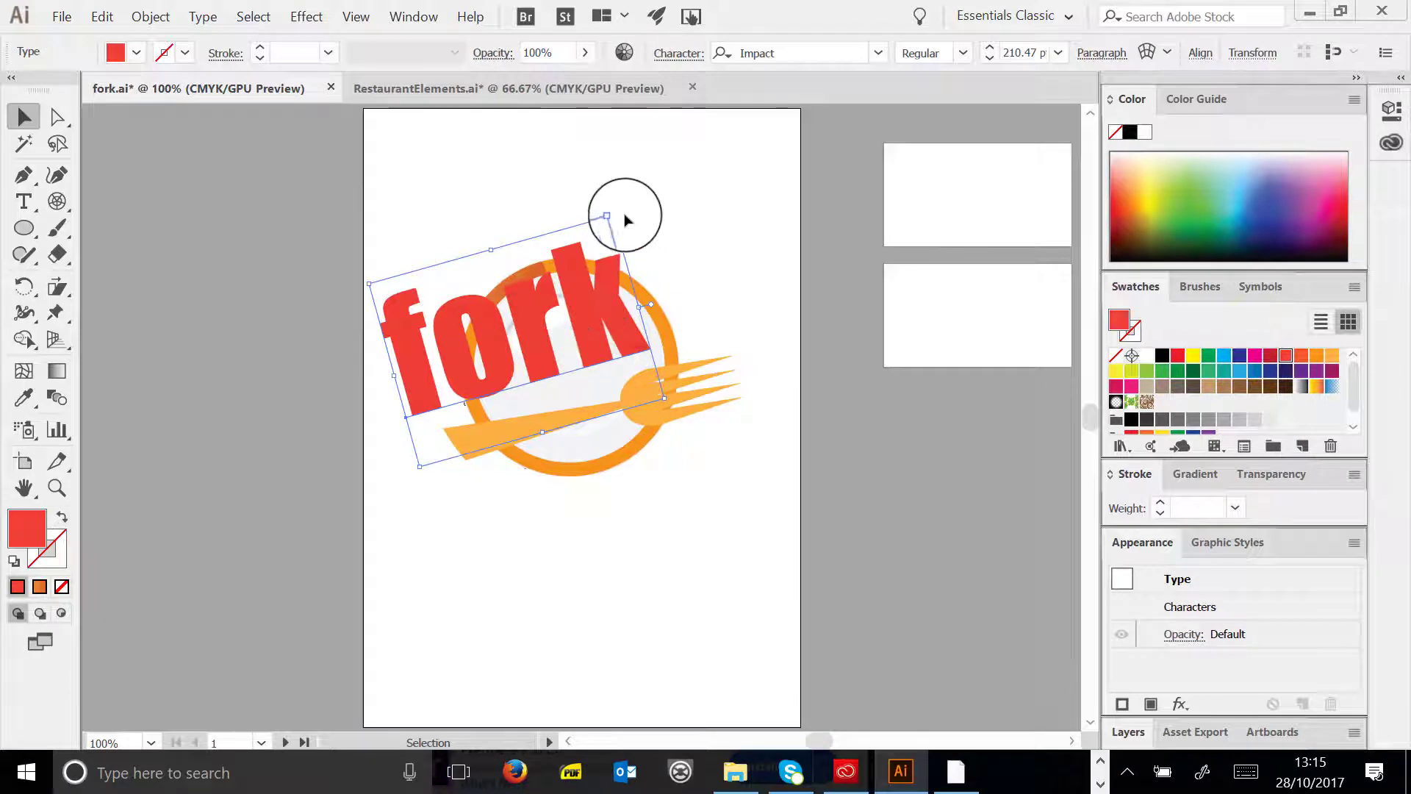
left_click_drag(613, 218, 583, 325)
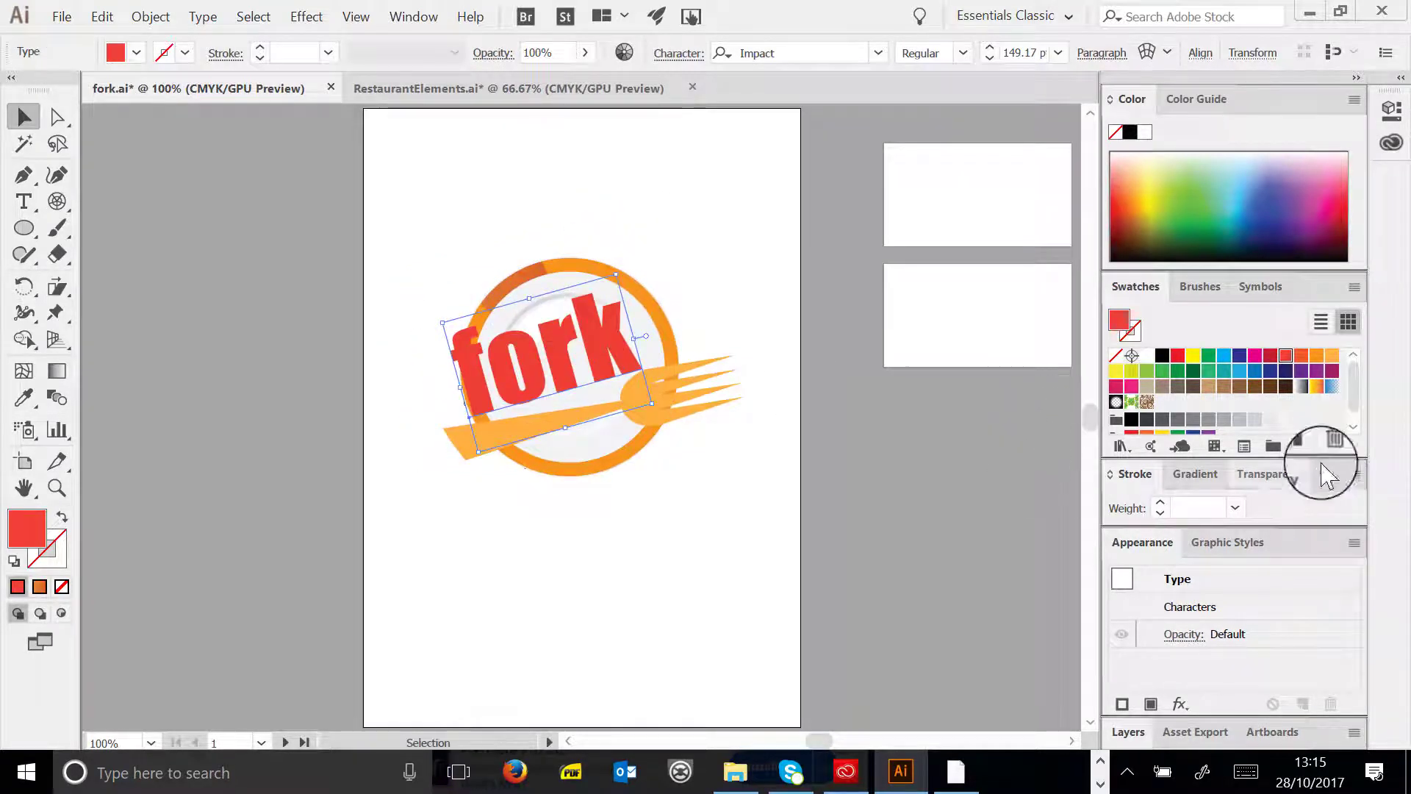
- Try an orange fill on the "fork" text, settle on red-orange, and shift the text slightly left
left_click(1316, 357)
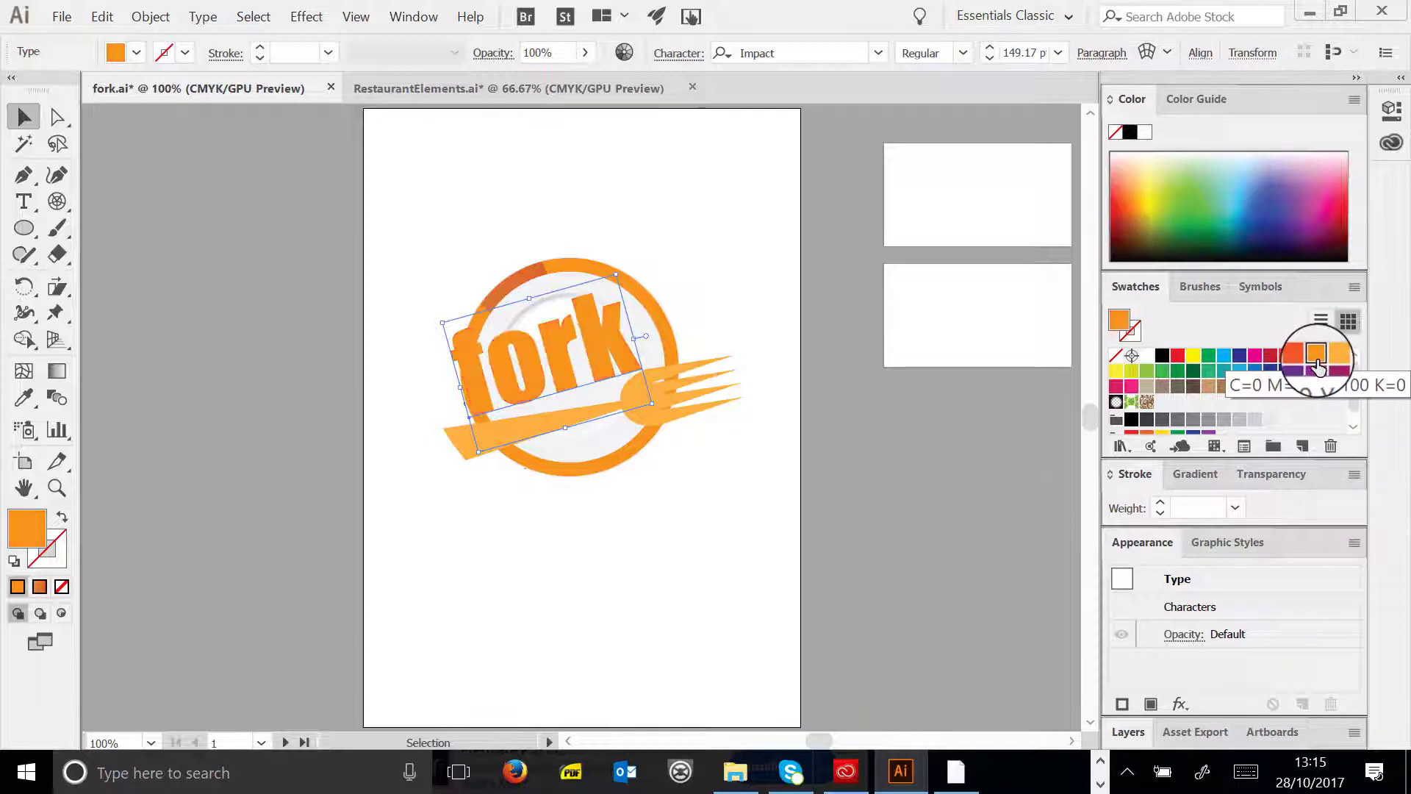
left_click(1300, 356)
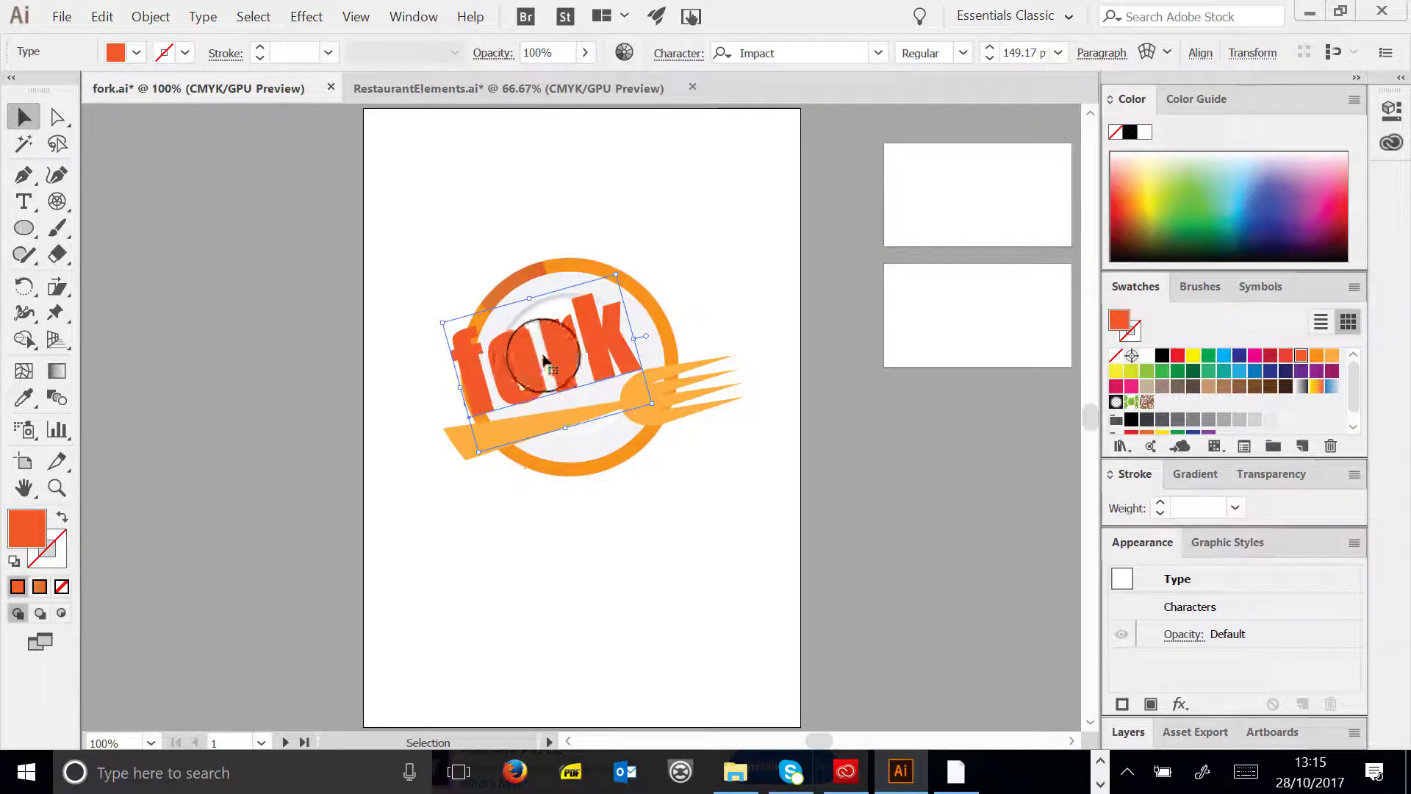
left_click_drag(544, 360, 525, 364)
left_click(757, 323)
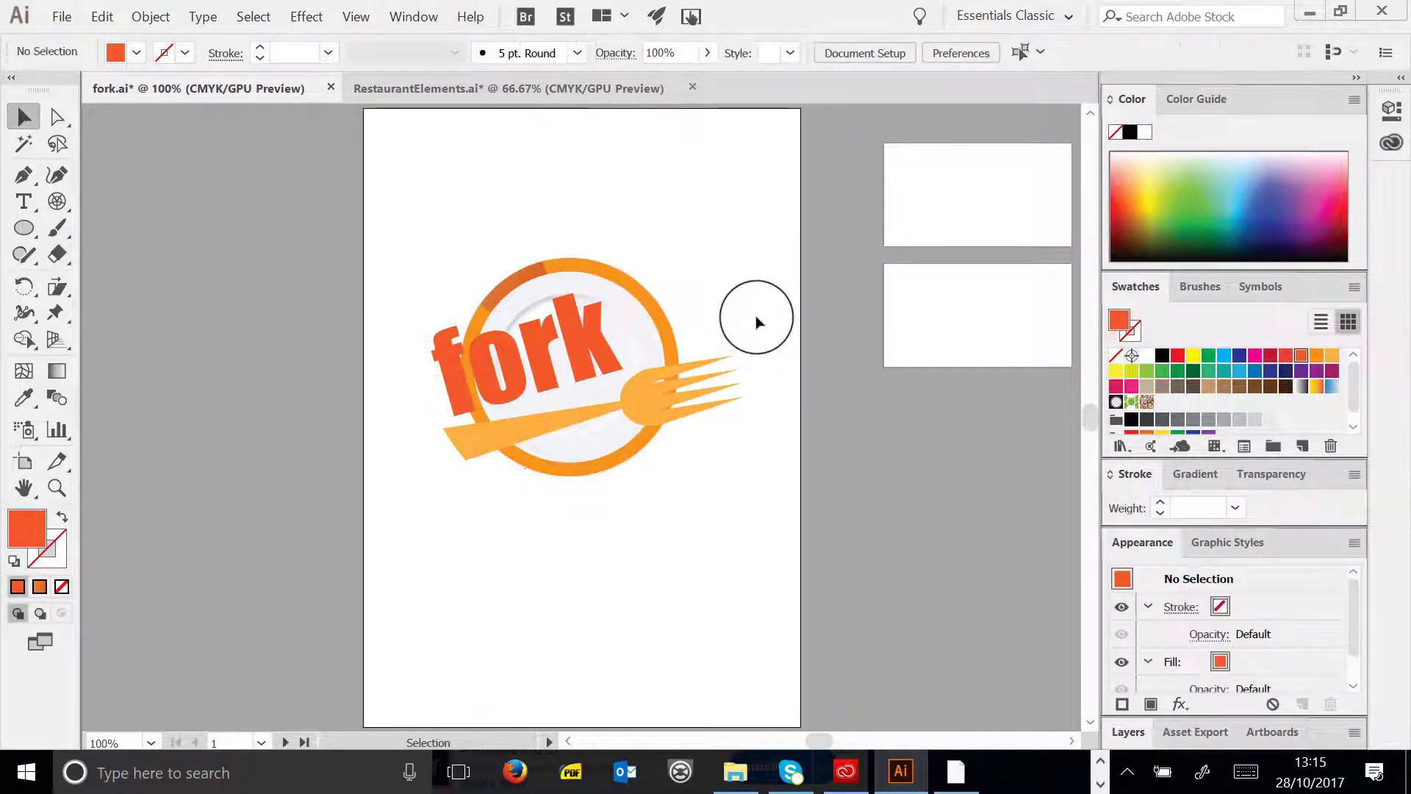
- Delete the plate and rotate the "fork" text slightly clockwise so it sits just above the fork handle
left_click(655, 316)
key("Delete")
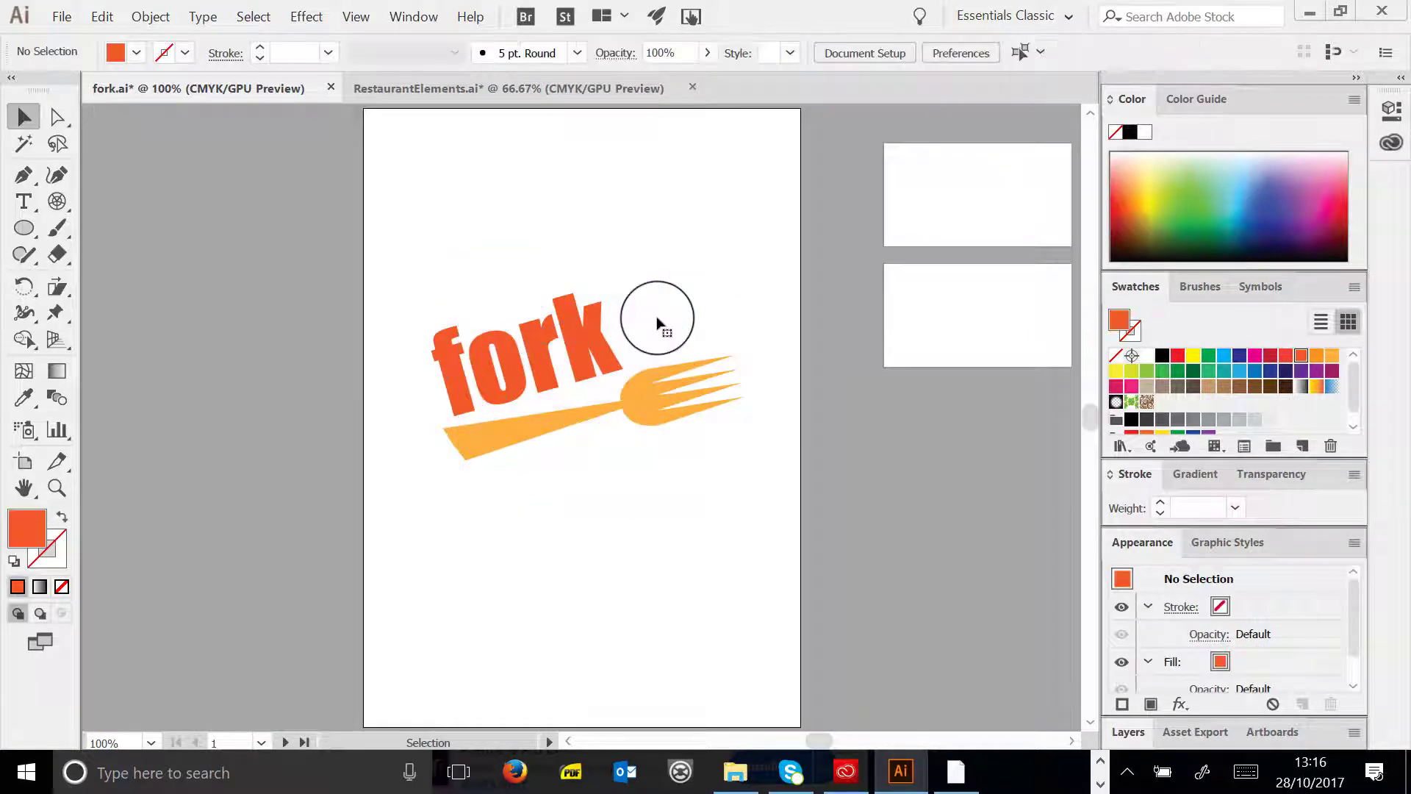
left_click(568, 307)
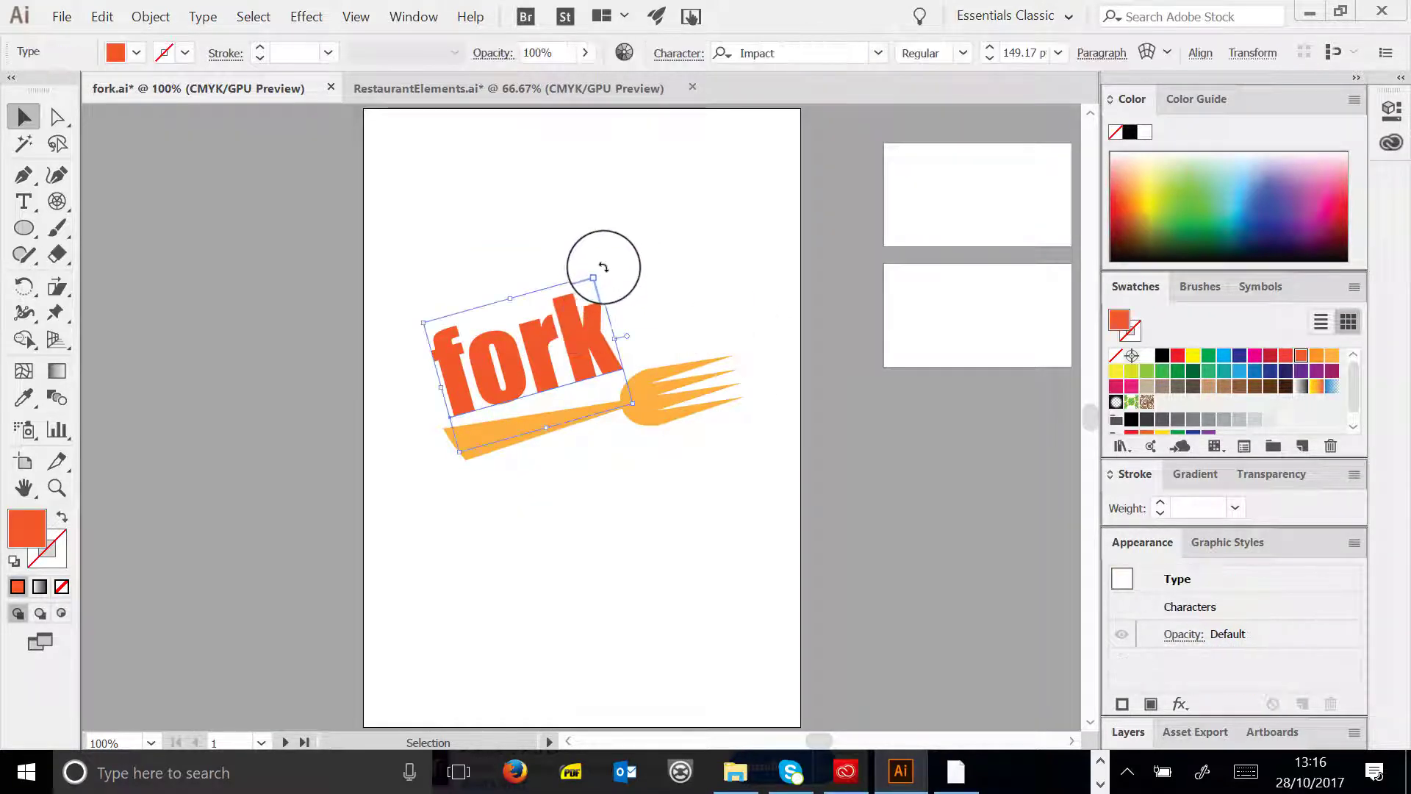
left_click_drag(603, 267, 615, 277)
left_click_drag(551, 342, 541, 357)
left_click(652, 280)
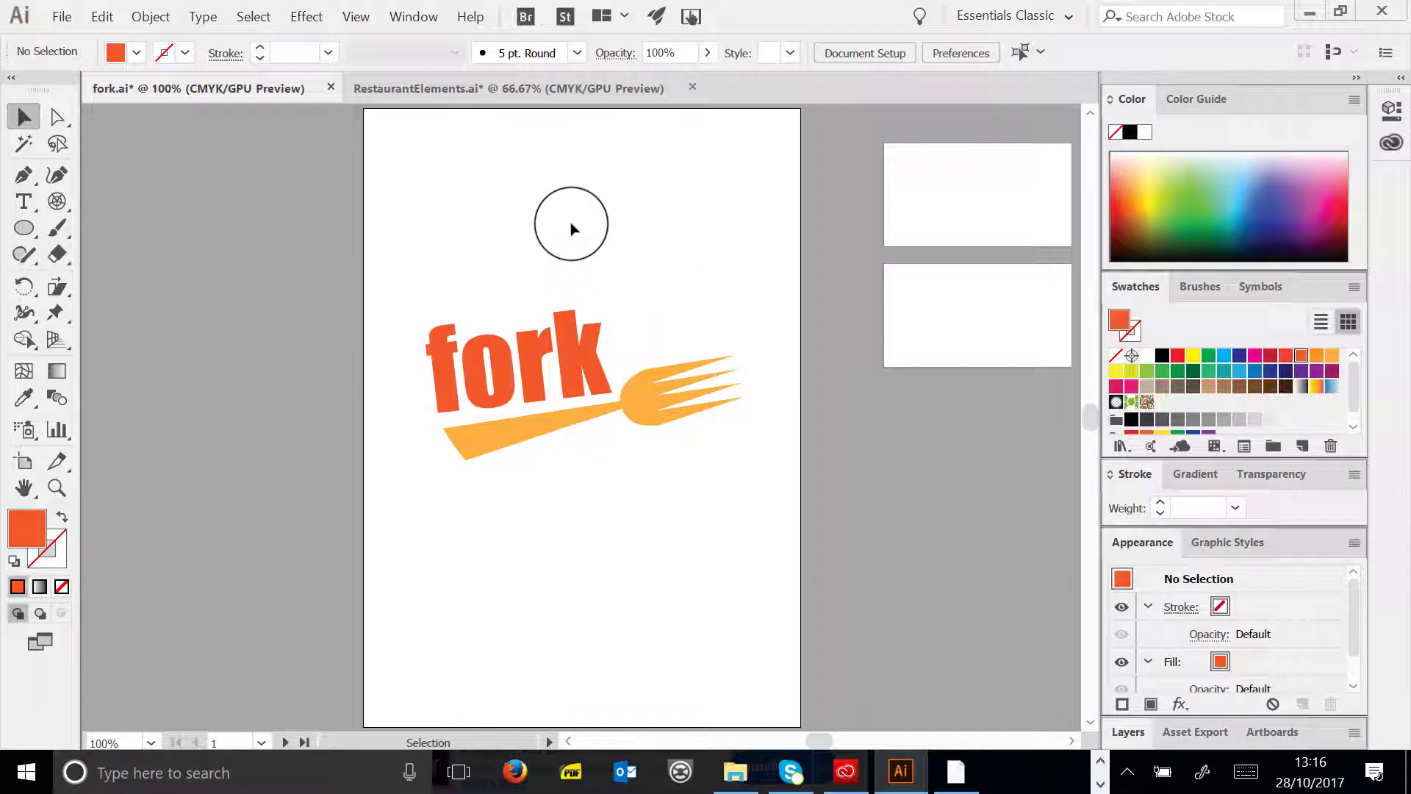
- Group the text with the fork and place a copy scaled to about 62 by 32 mm on the upper small artboard
left_click_drag(400, 288, 745, 445)
key("ctrl+g")
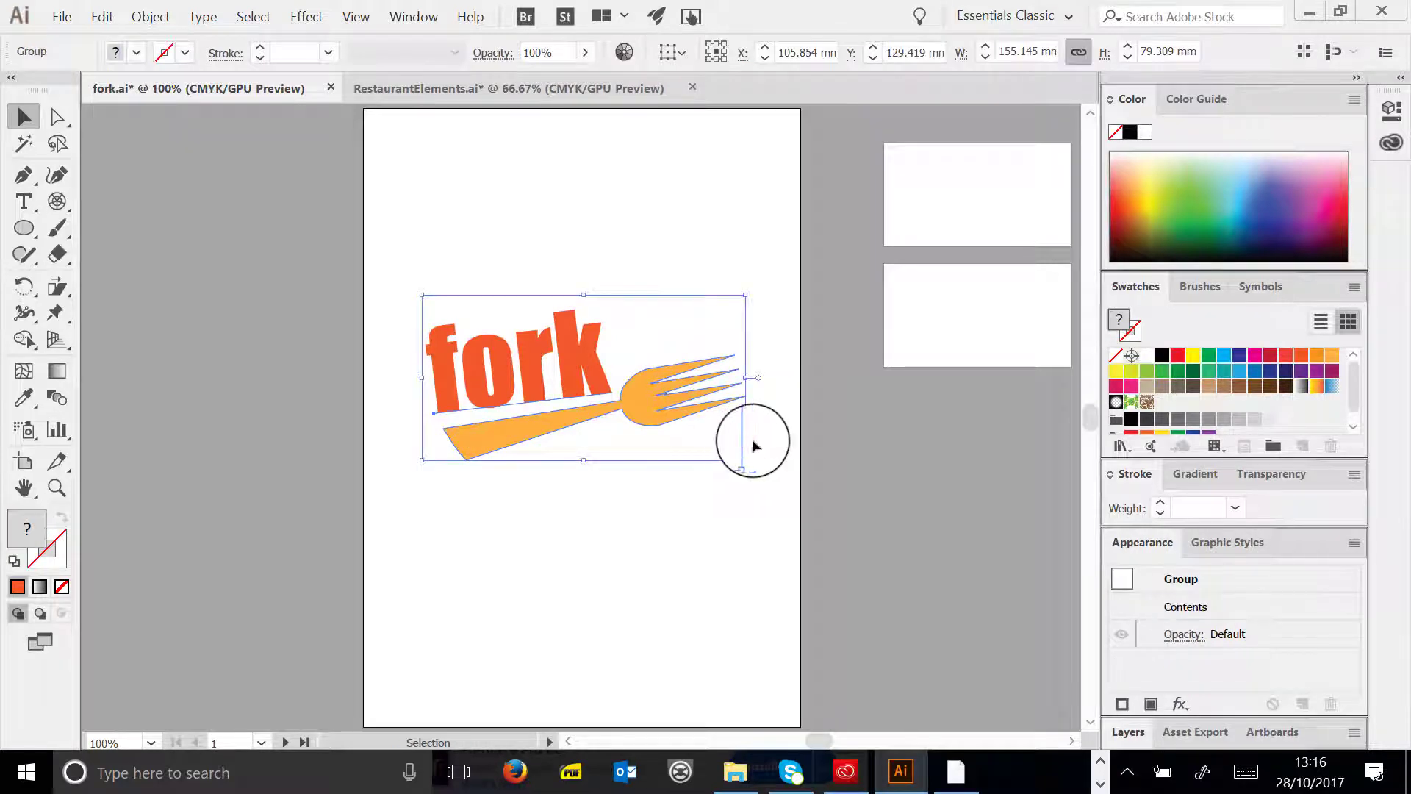
left_click_drag(819, 728, 832, 732)
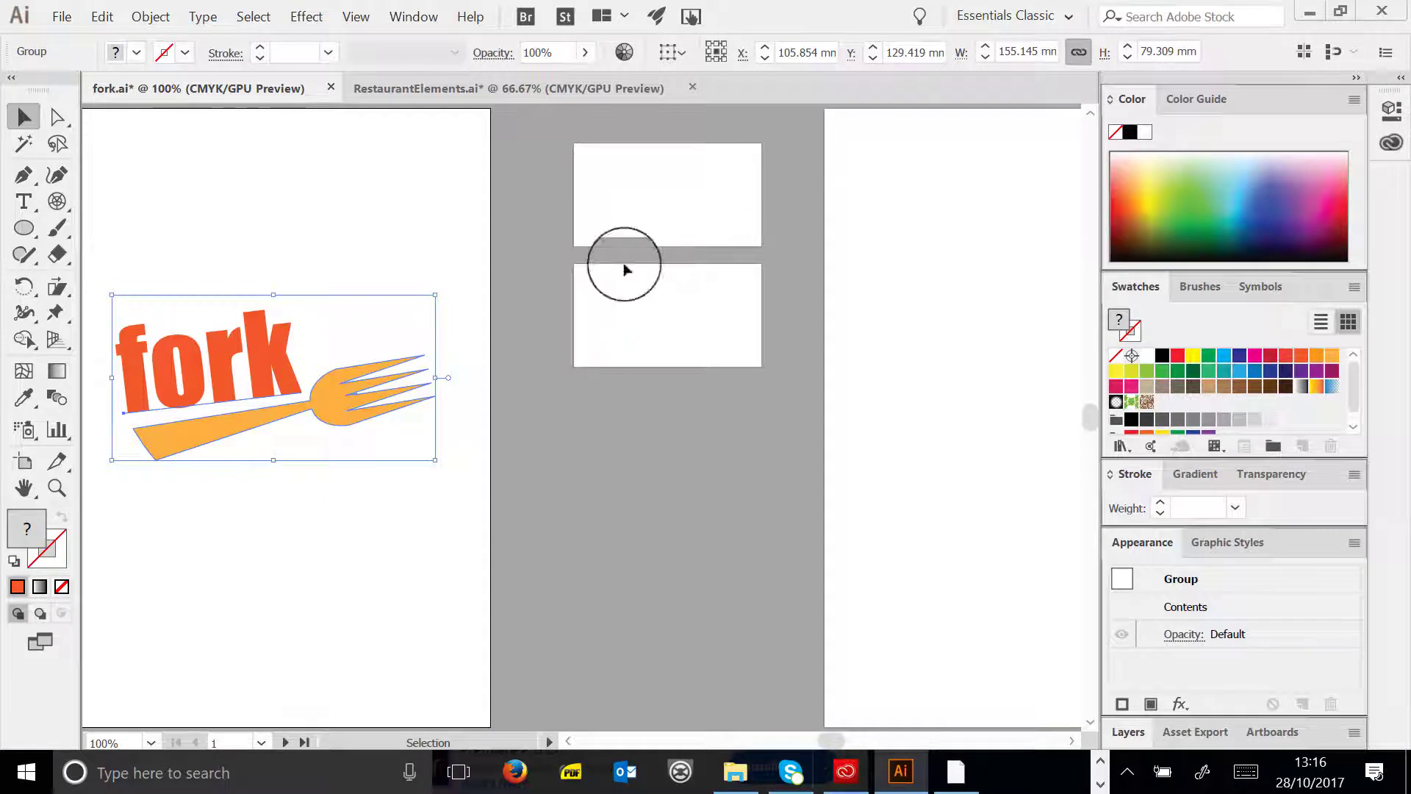
key("ctrl")
left_click_drag(184, 389, 492, 433)
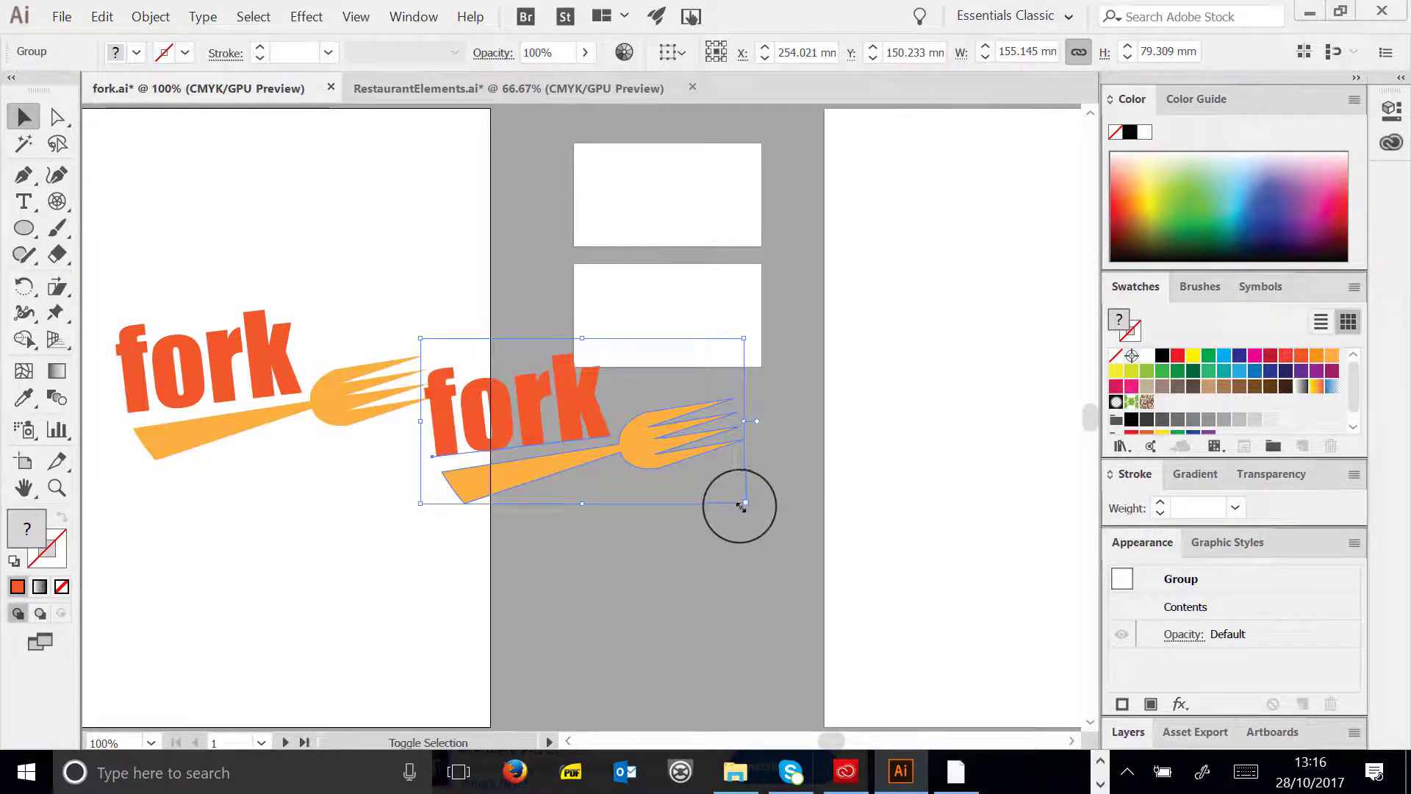
left_click_drag(741, 506, 549, 403)
left_click_drag(479, 351, 664, 173)
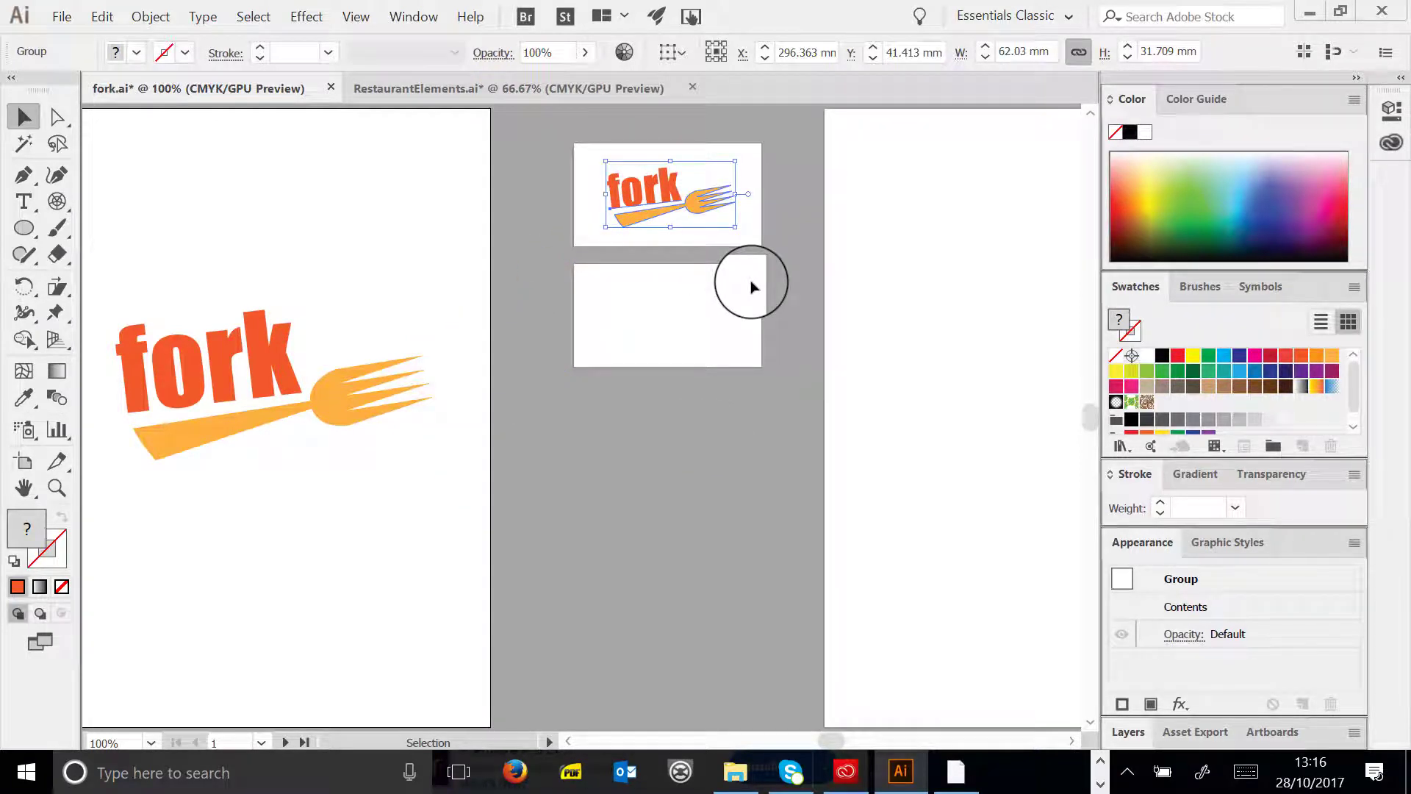
- Duplicate the small logo and centre the copy on the lower small artboard
left_click(57, 487)
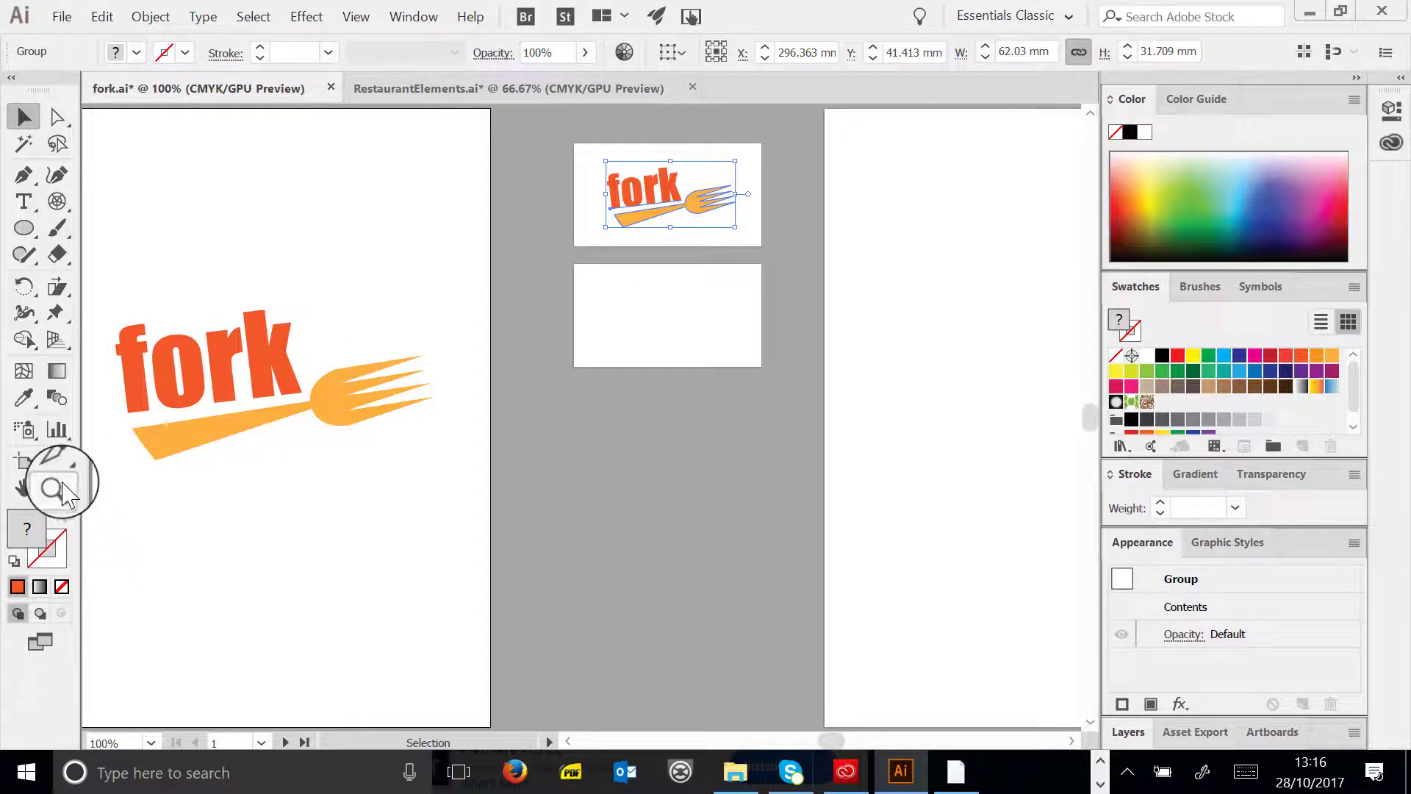
left_click(630, 370)
left_click(753, 294)
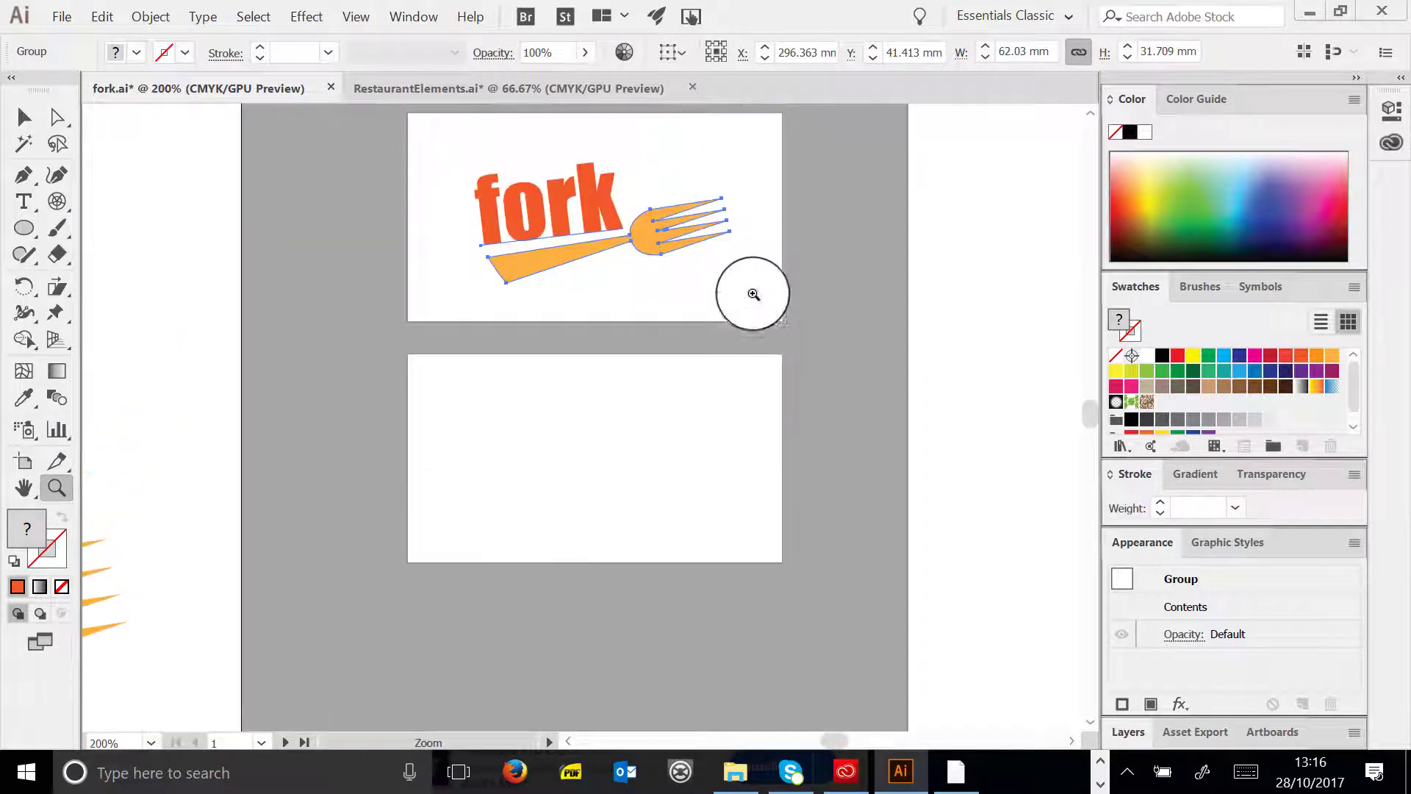
left_click(16, 106)
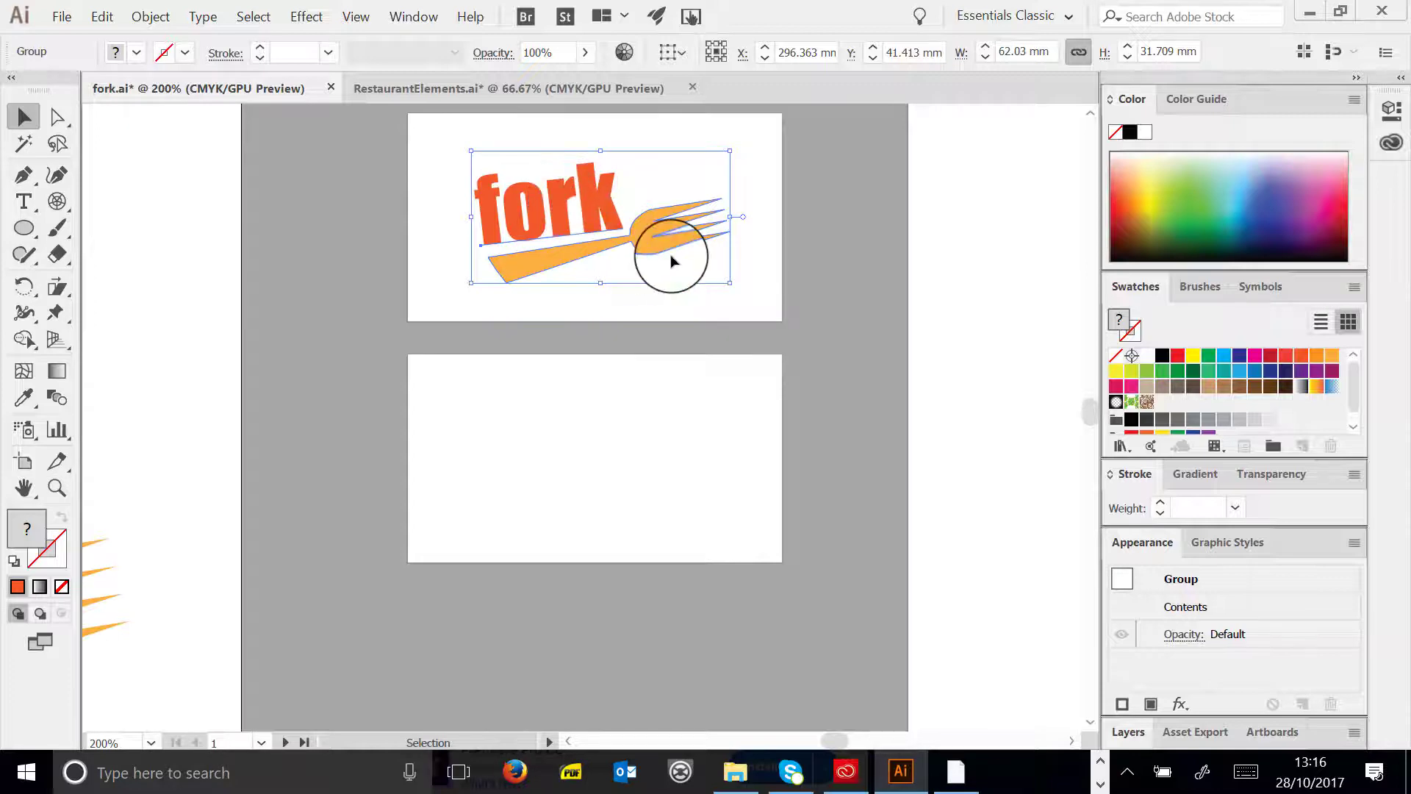
key("ctrl+v")
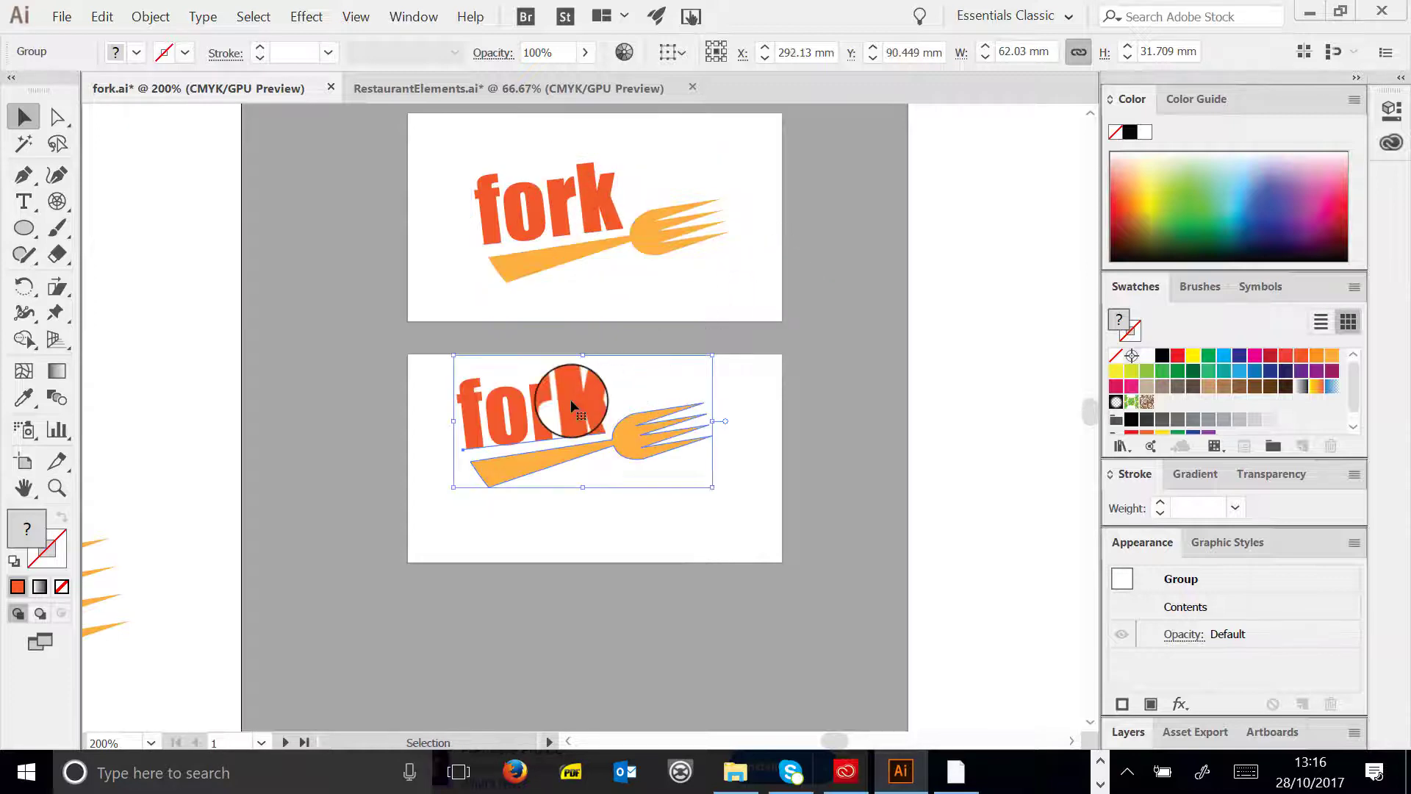
left_click_drag(570, 399, 588, 422)
- Ungroup the lower logo copy, remove its "fork" text and move its fork off the artboard to the right
left_click(151, 16)
left_click(242, 131)
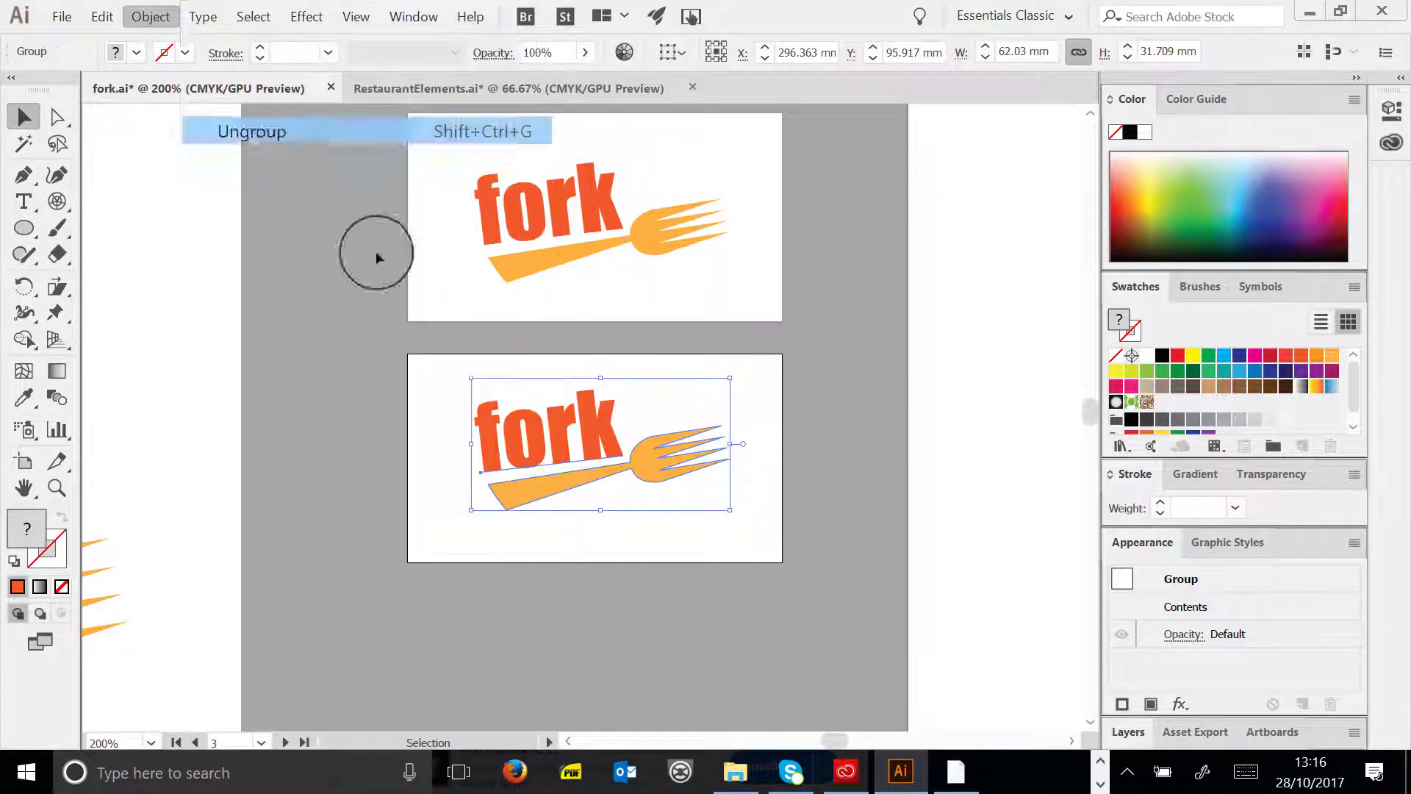
left_click(822, 576)
left_click_drag(652, 450, 935, 355)
left_click_drag(541, 474, 809, 372)
left_click_drag(547, 445, 506, 476)
left_click_drag(577, 404, 473, 615)
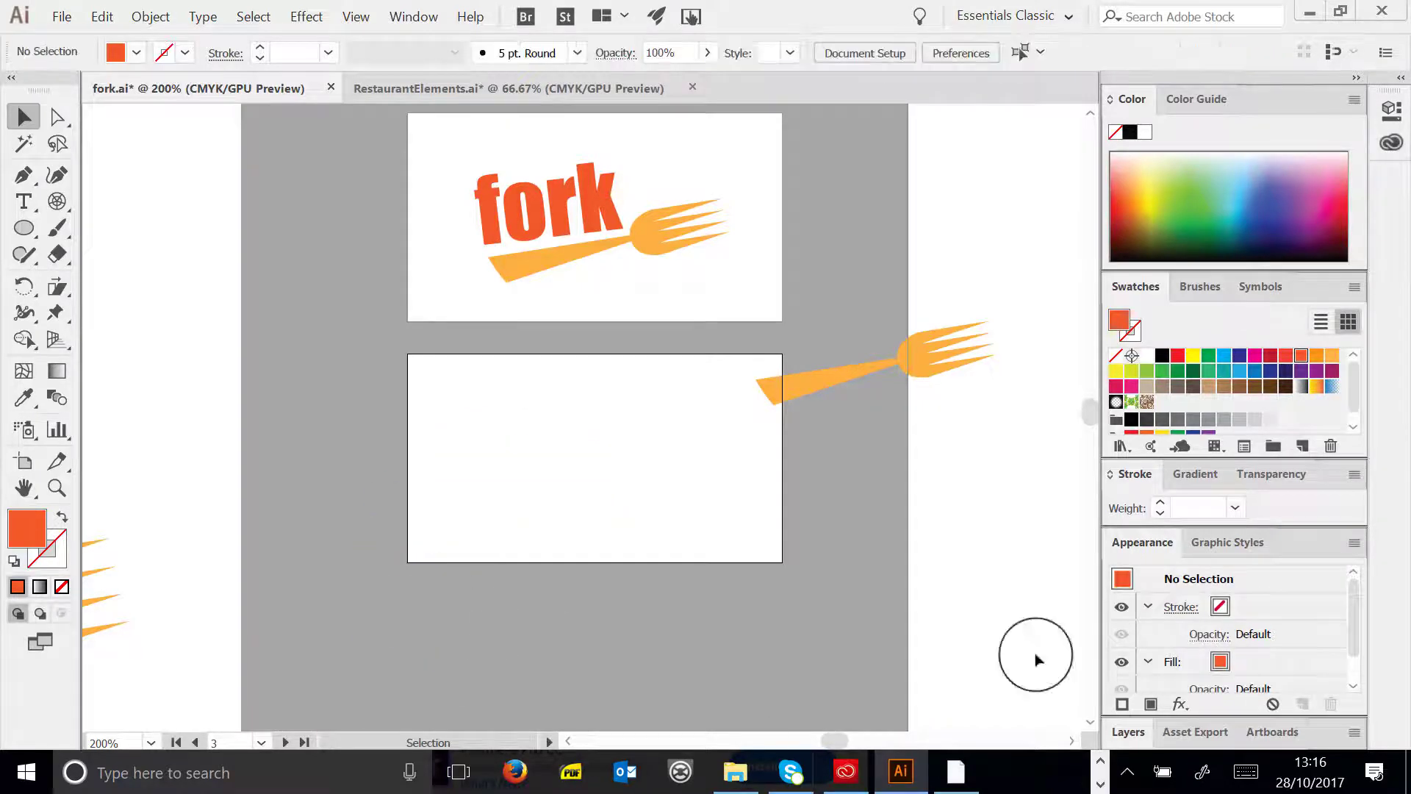
left_click_drag(787, 382, 846, 329)
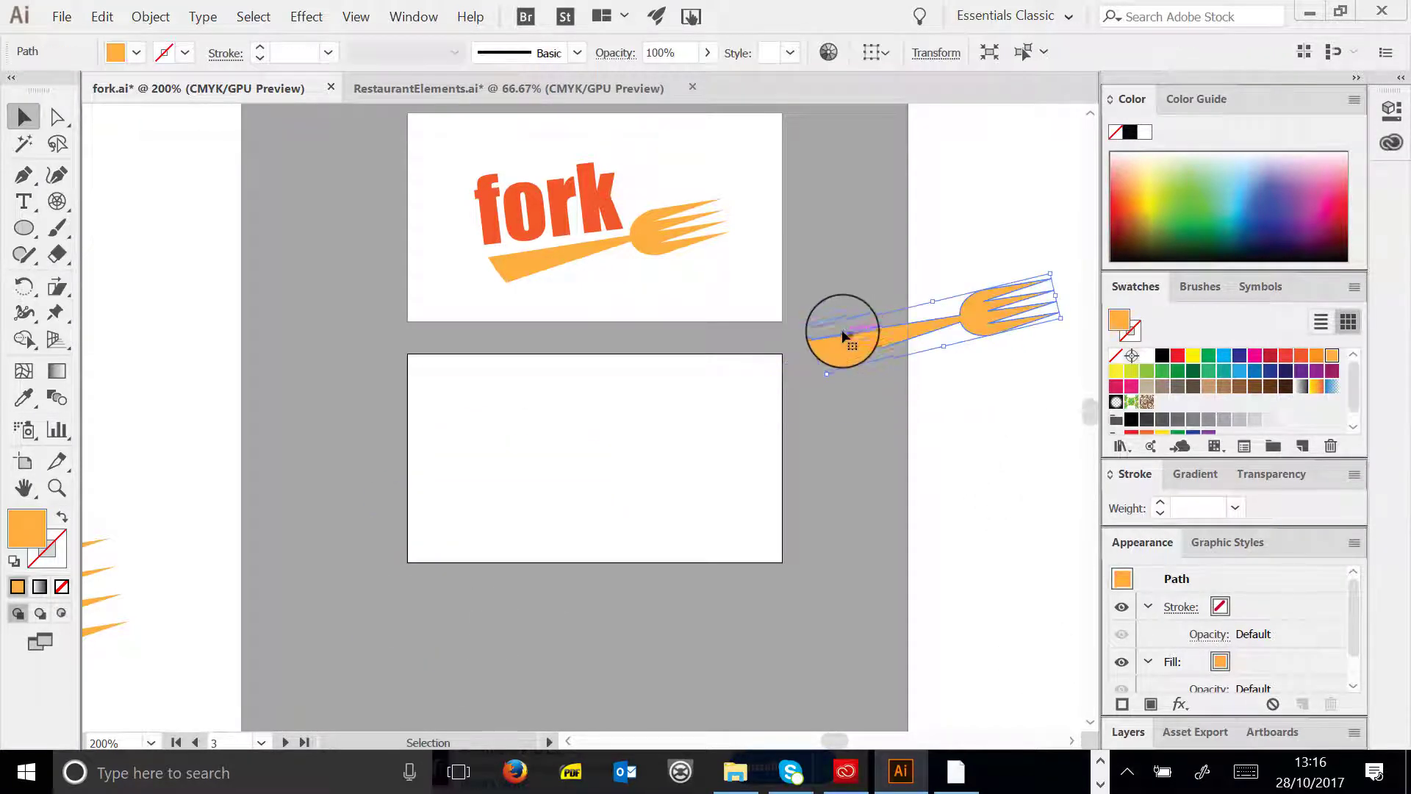
- Draw a light orange rectangle covering the whole lower small artboard
left_click(22, 233)
left_click_drag(22, 232, 91, 230)
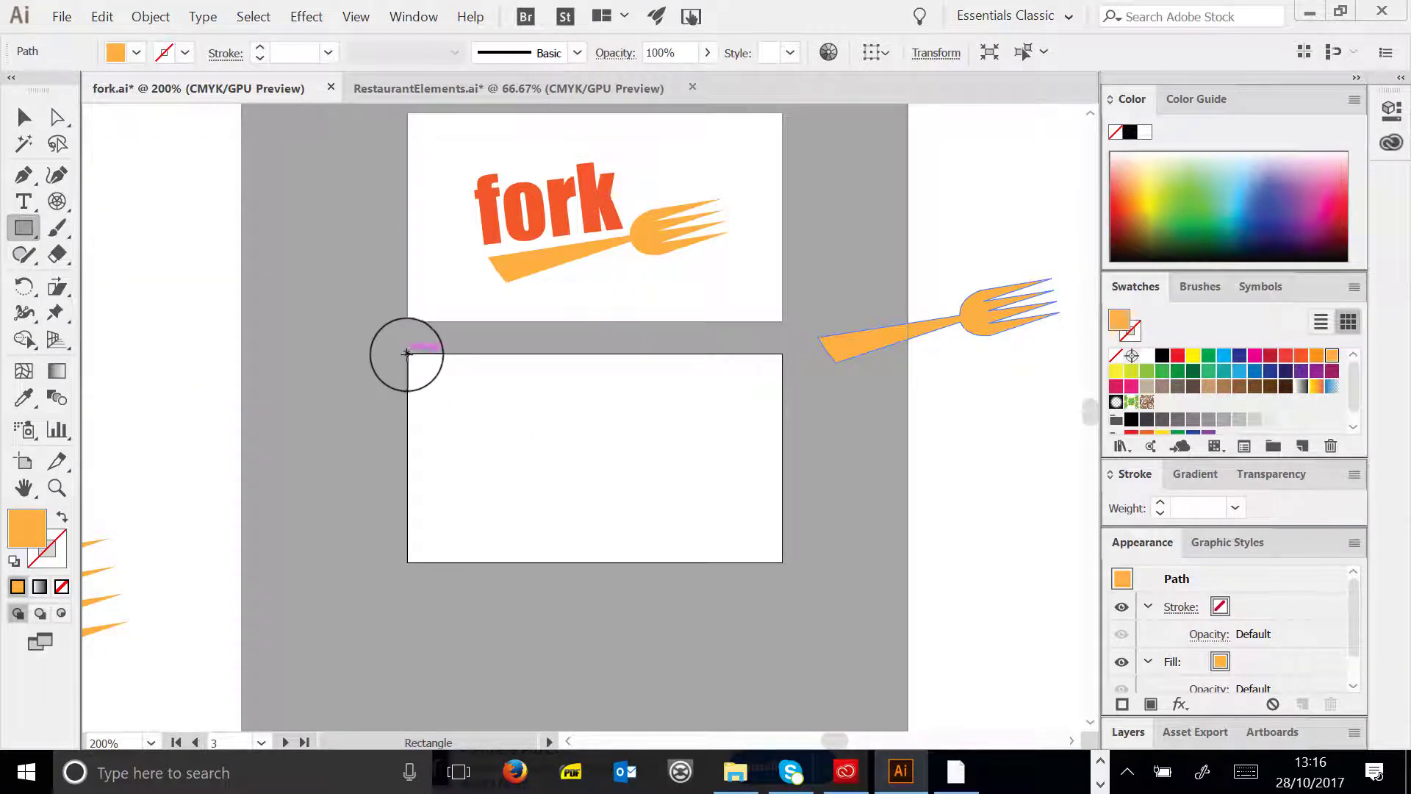
left_click_drag(407, 354, 780, 561)
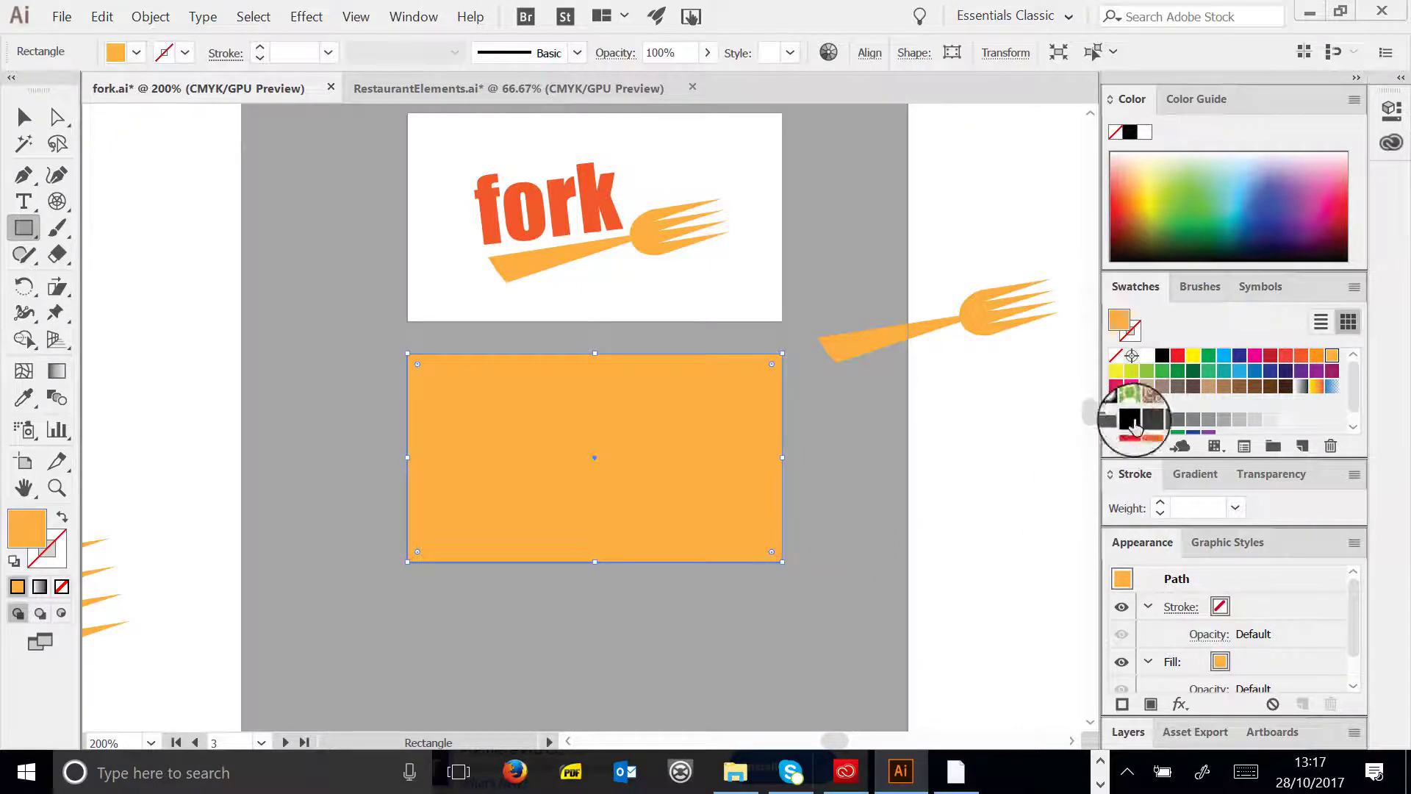
- Move the loose fork onto the orange rectangle, fill it with the darker orange and bring it to the front
left_click(26, 114)
left_click_drag(980, 324, 567, 420)
left_click(1301, 355)
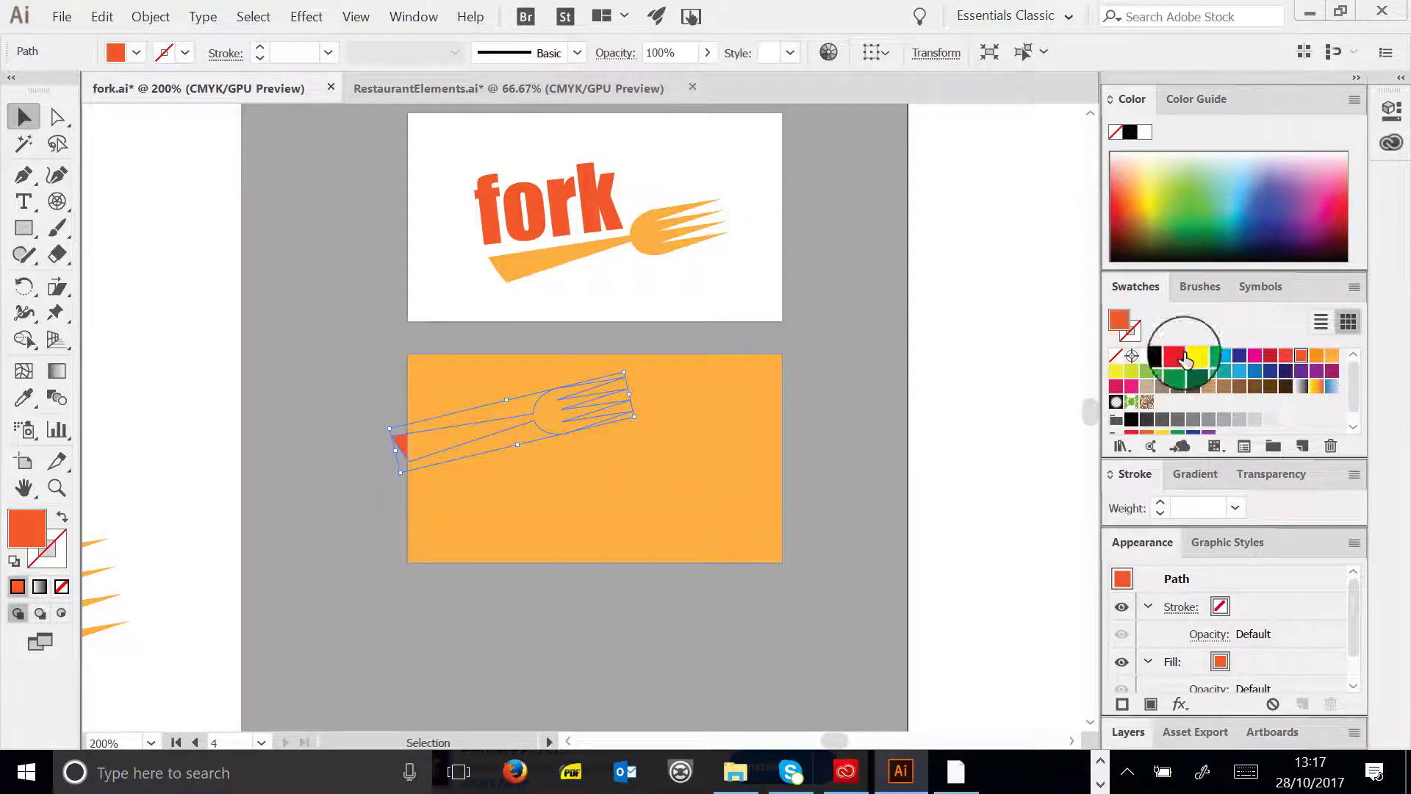
left_click(1316, 356)
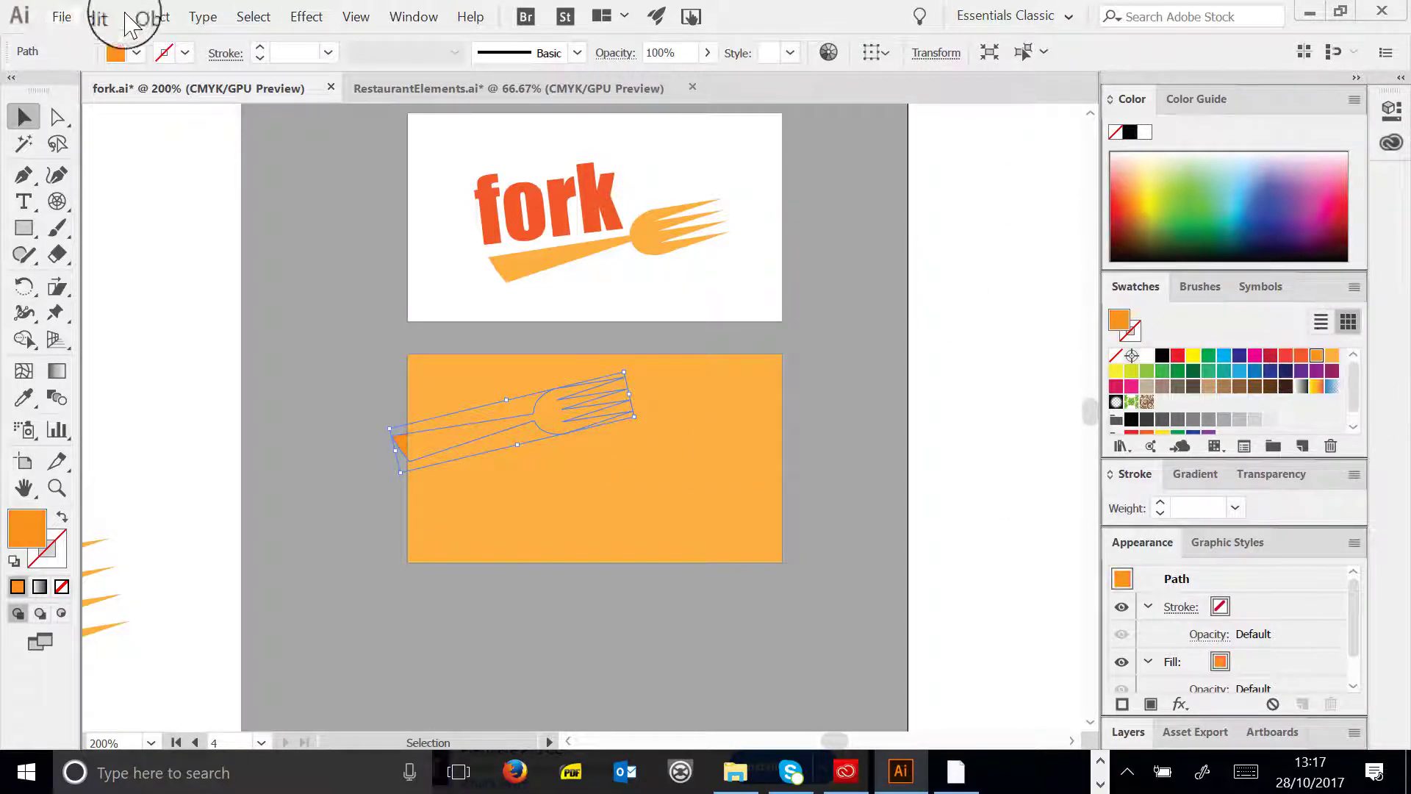
left_click(145, 16)
mouse_move(248, 70)
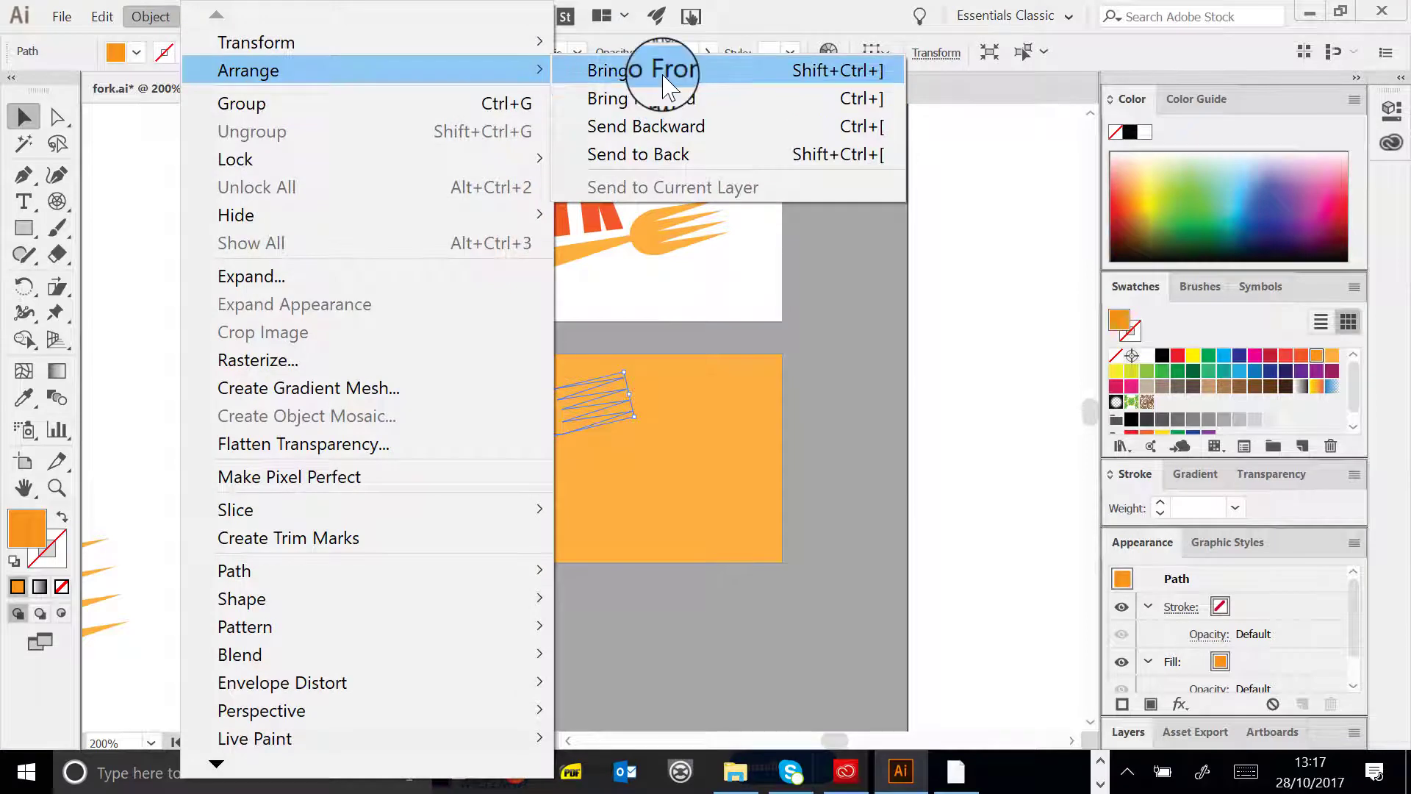
left_click(664, 72)
- Enlarge the darker orange fork and position it across the rectangle's upper part, extending past its left and top edges
left_click_drag(630, 416, 746, 417)
left_click_drag(638, 412, 671, 394)
left_click(857, 473)
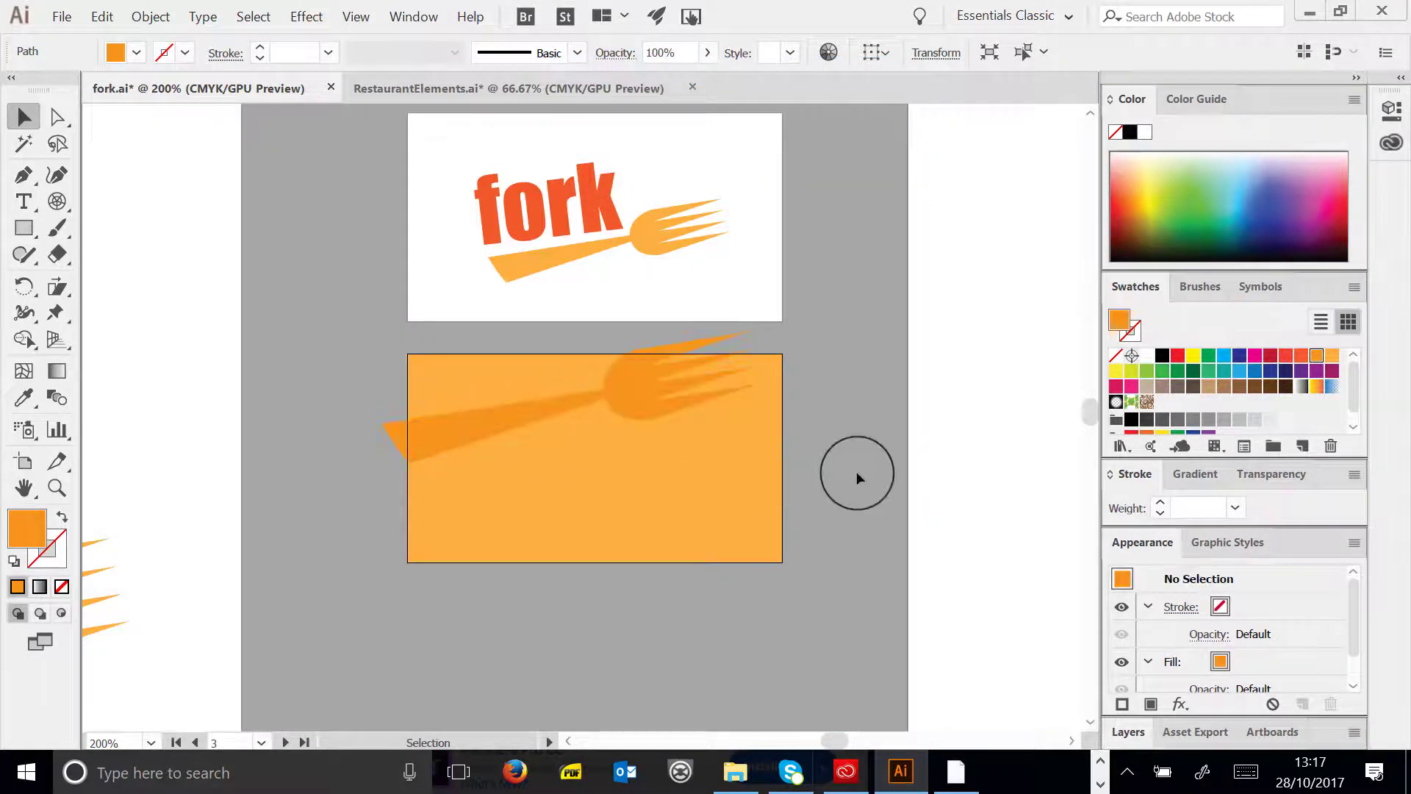
- Add an 11 pt red Impact area text on the orange card's lower right, reading "Name", "Number" and "Web Address" on separate lines
left_click(27, 206)
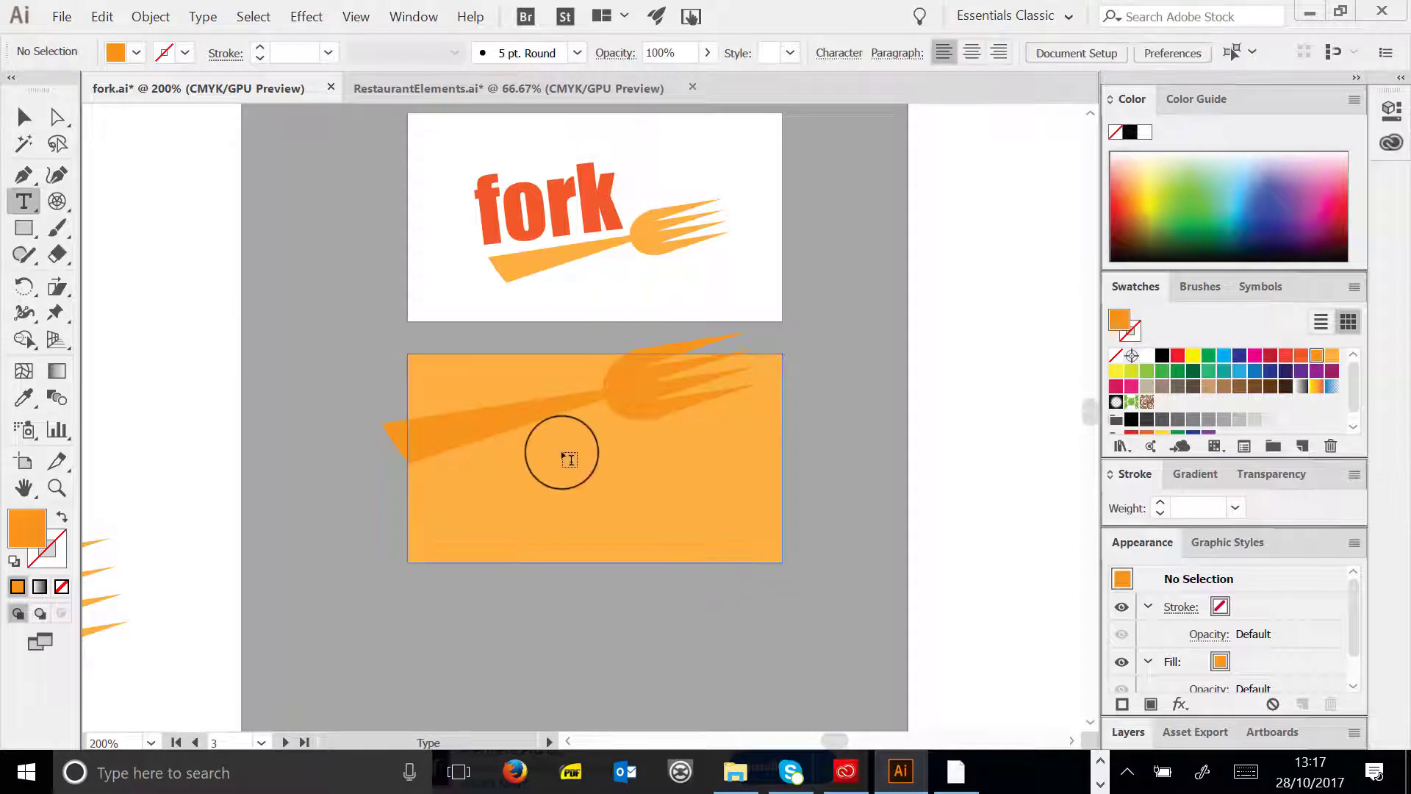
left_click_drag(709, 549, 739, 531)
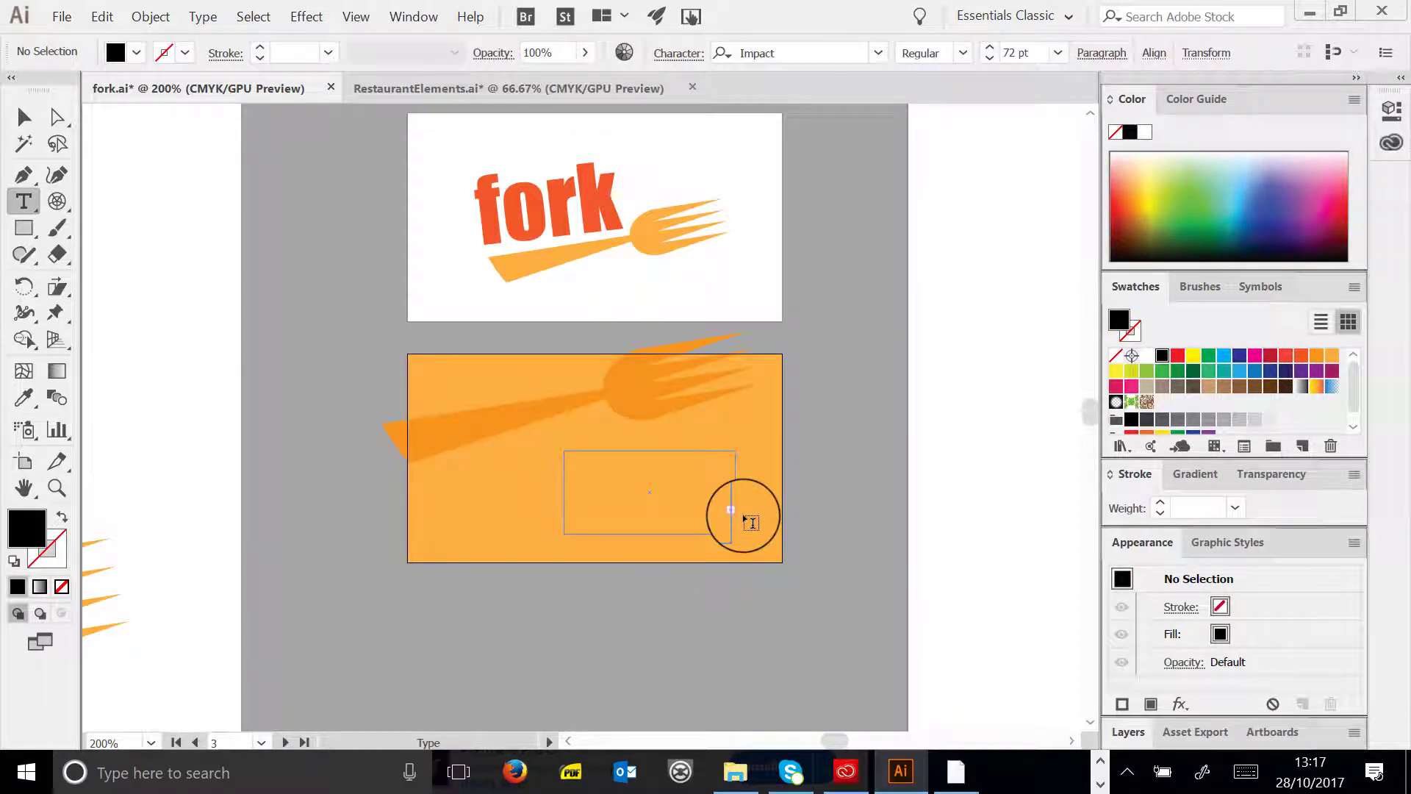
left_click(1057, 53)
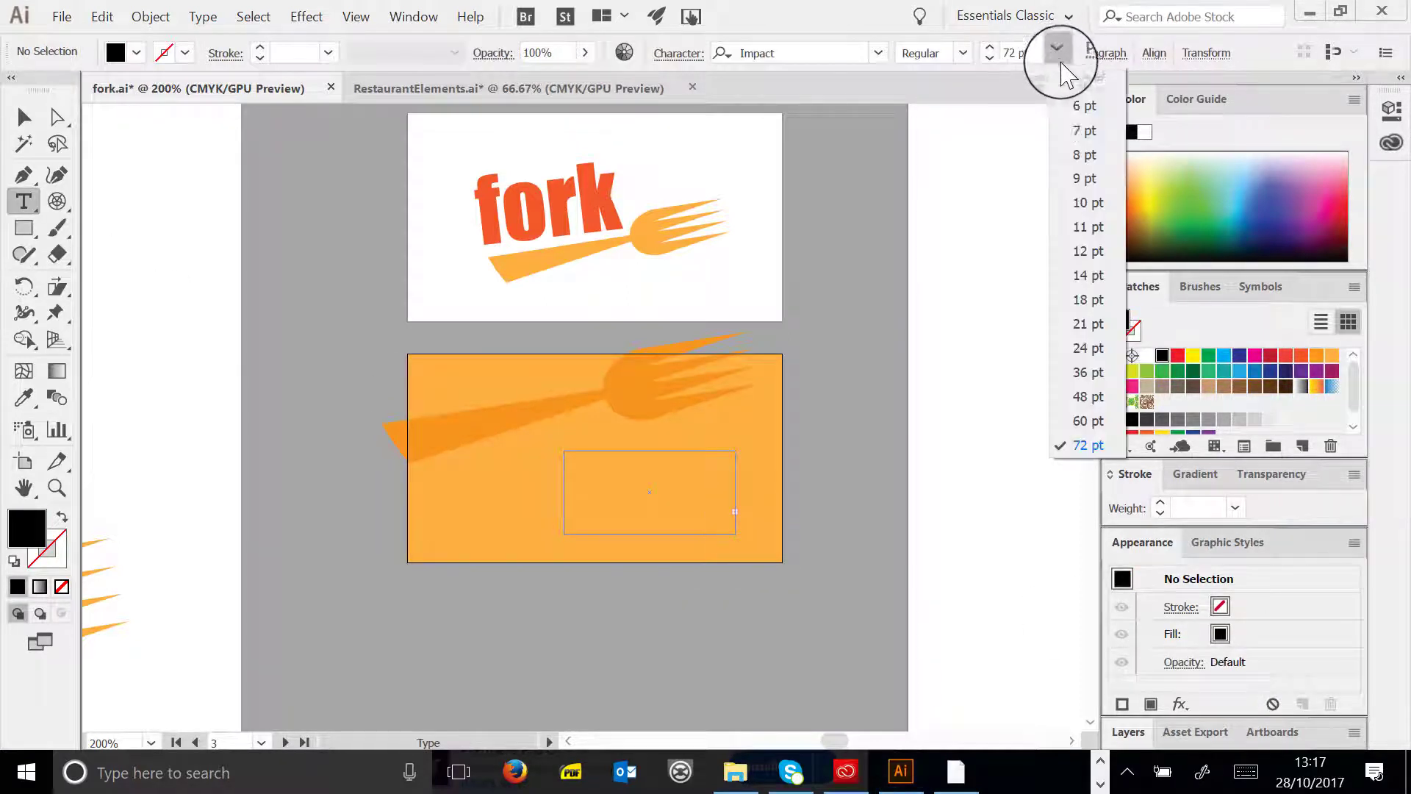
left_click(1089, 252)
left_click(621, 457)
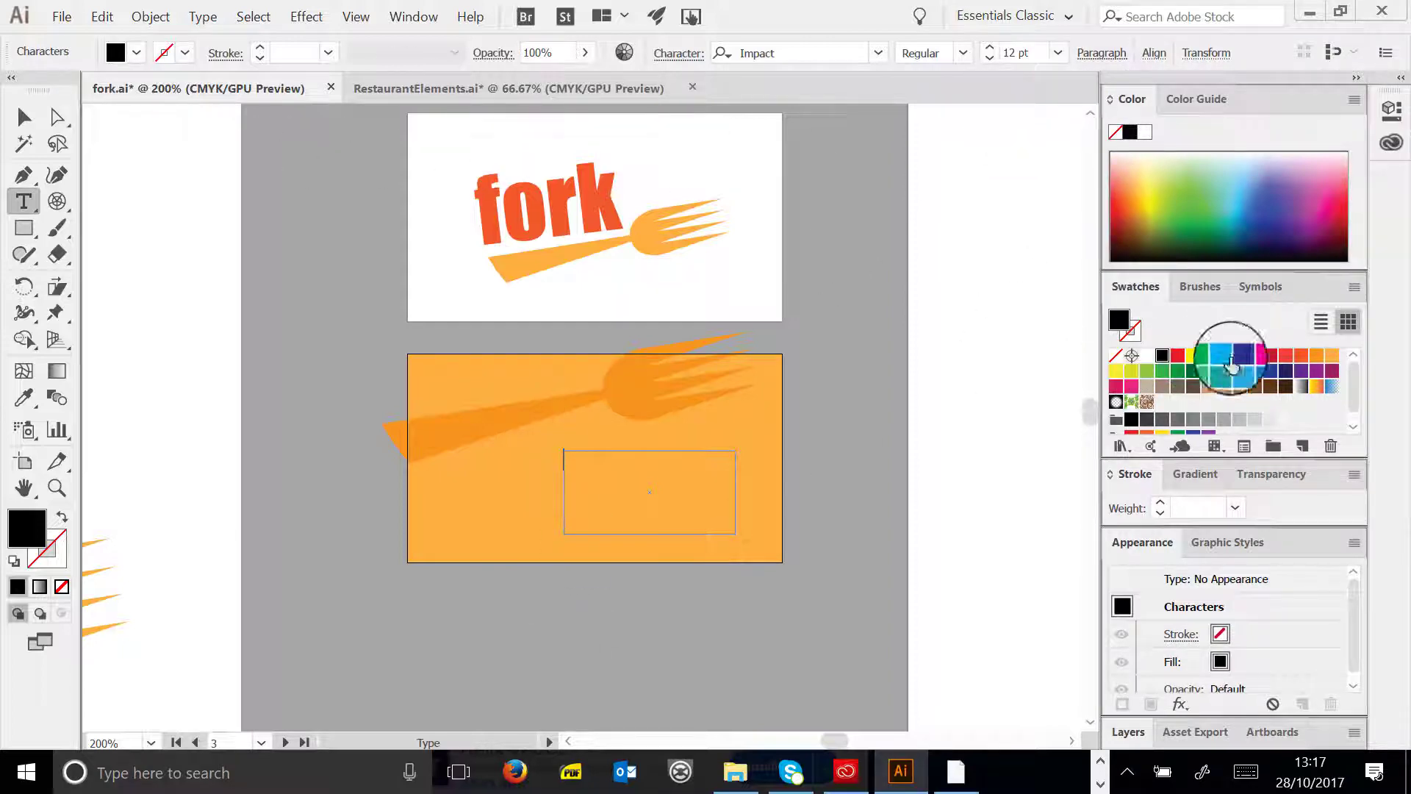
left_click(1286, 355)
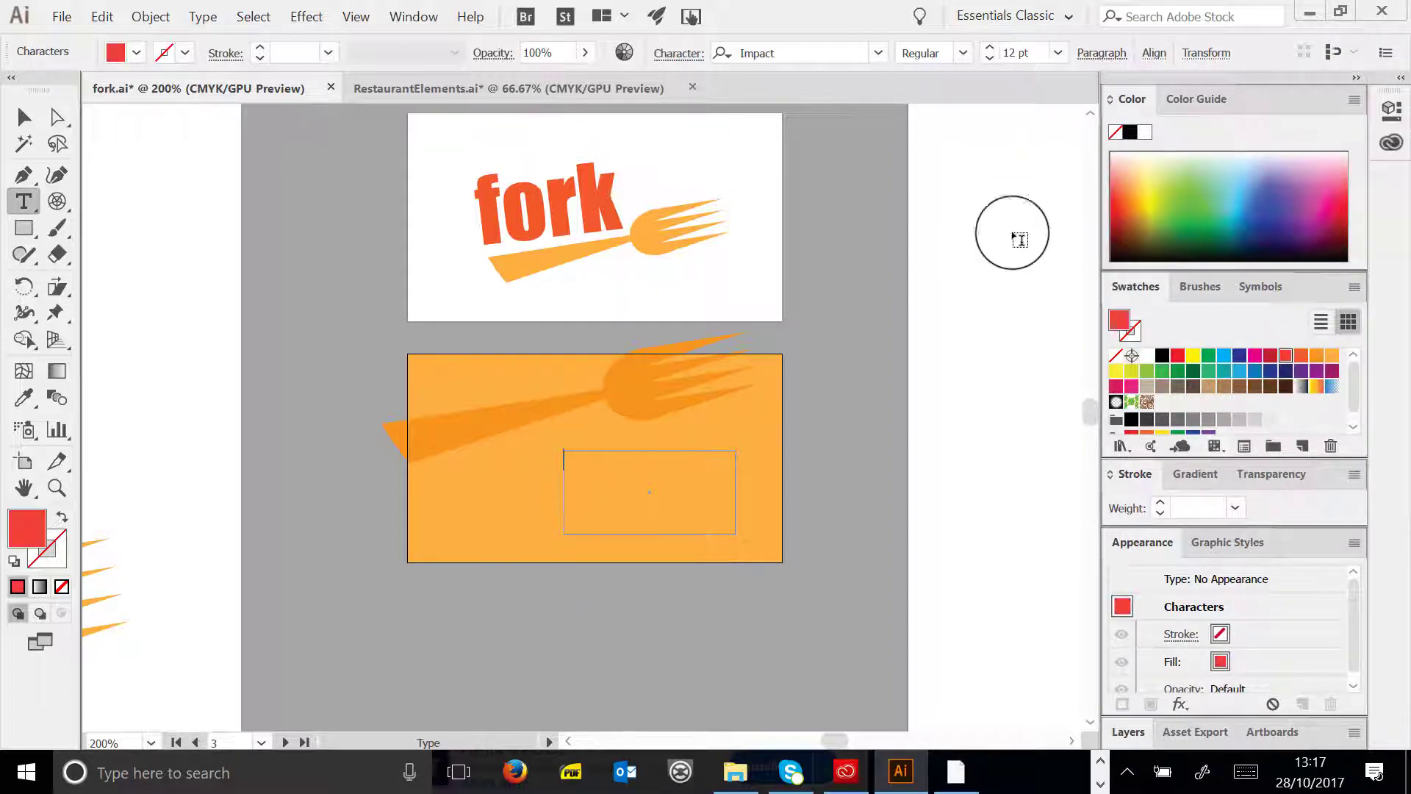
left_click(1059, 53)
left_click(1081, 227)
left_click(530, 453)
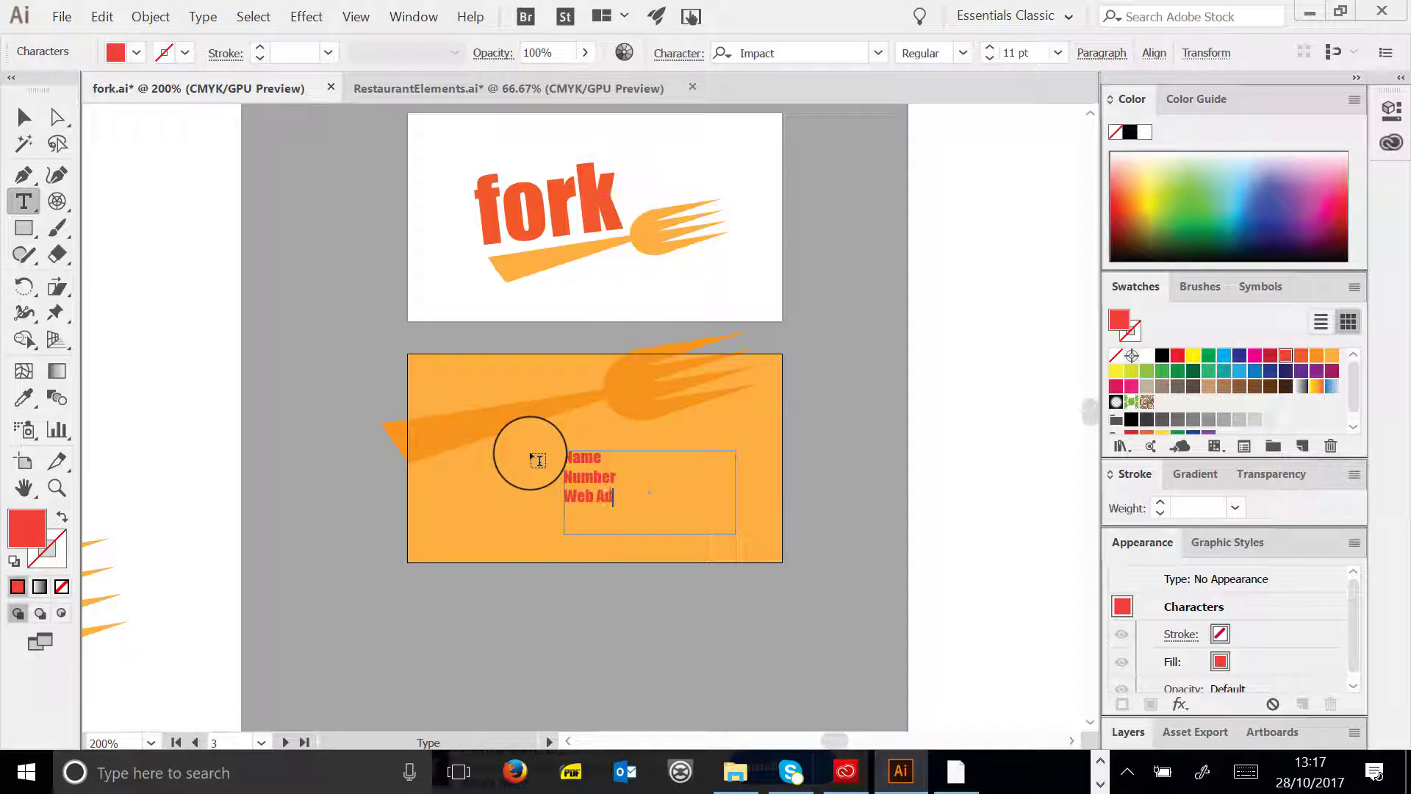
- Move the contact text block slightly down and to the left on the orange card
left_click(30, 122)
left_click(730, 514)
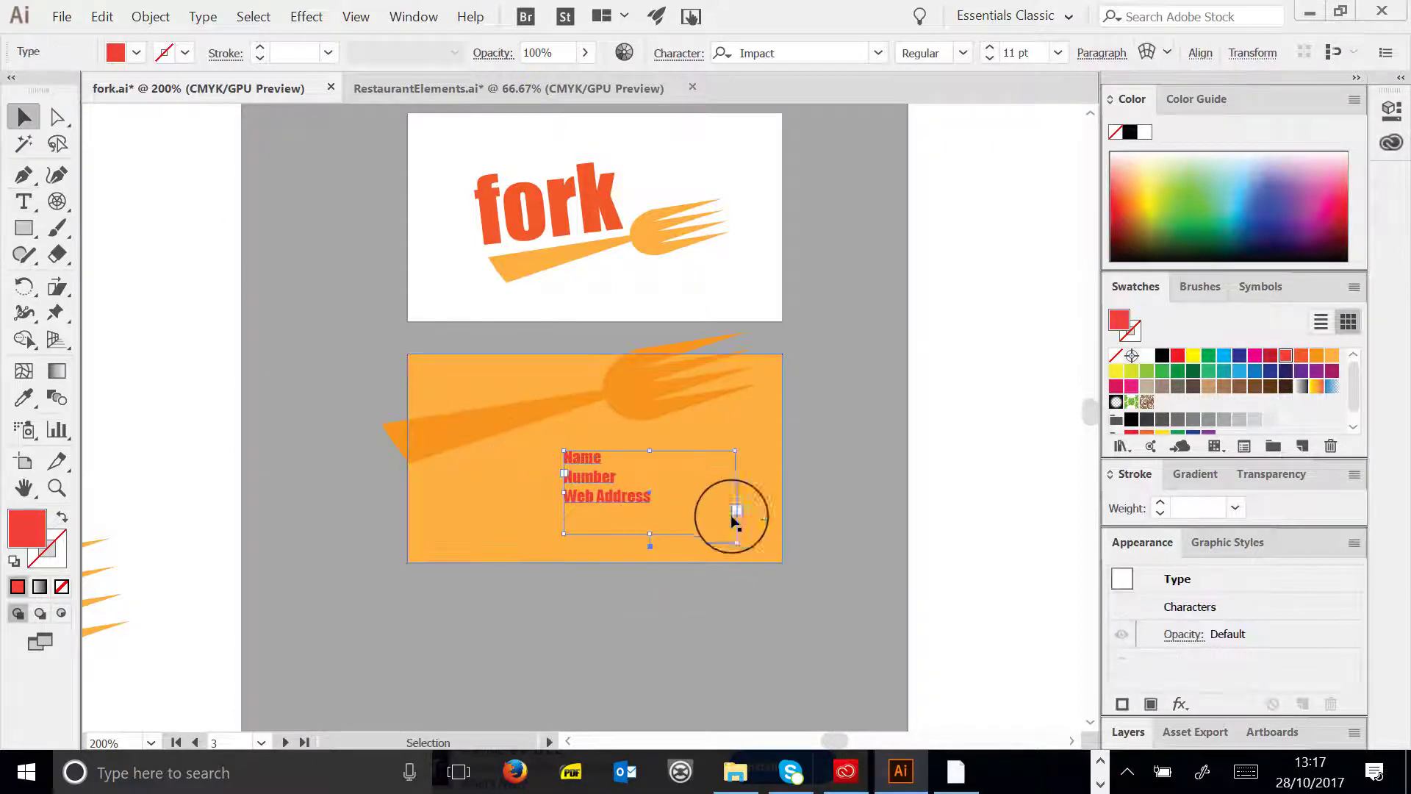
left_click(784, 497)
left_click_drag(617, 500, 577, 529)
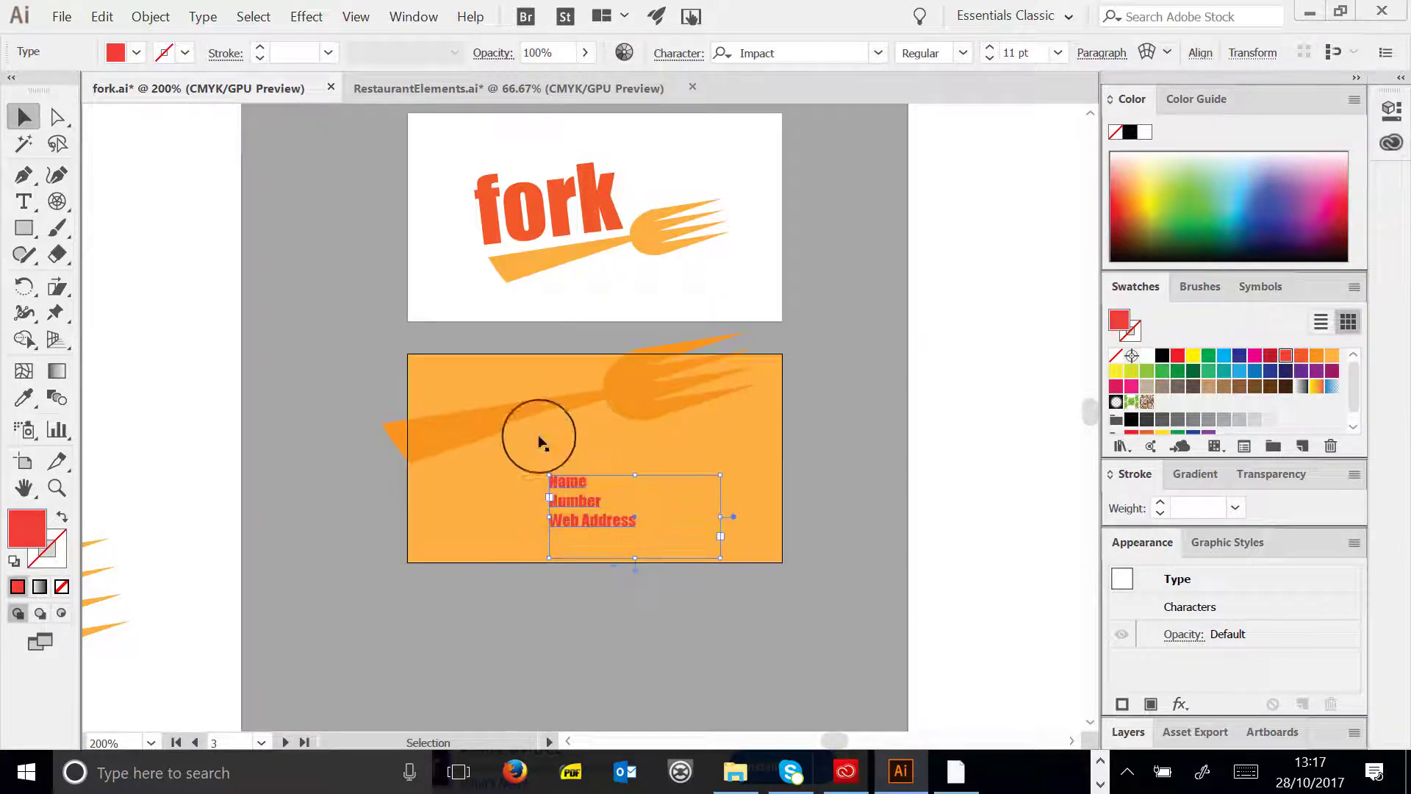
- Duplicate the darker orange fork, rotate the copy so its tines point left and fill it with red
left_click(541, 426)
left_click_drag(560, 432, 721, 526)
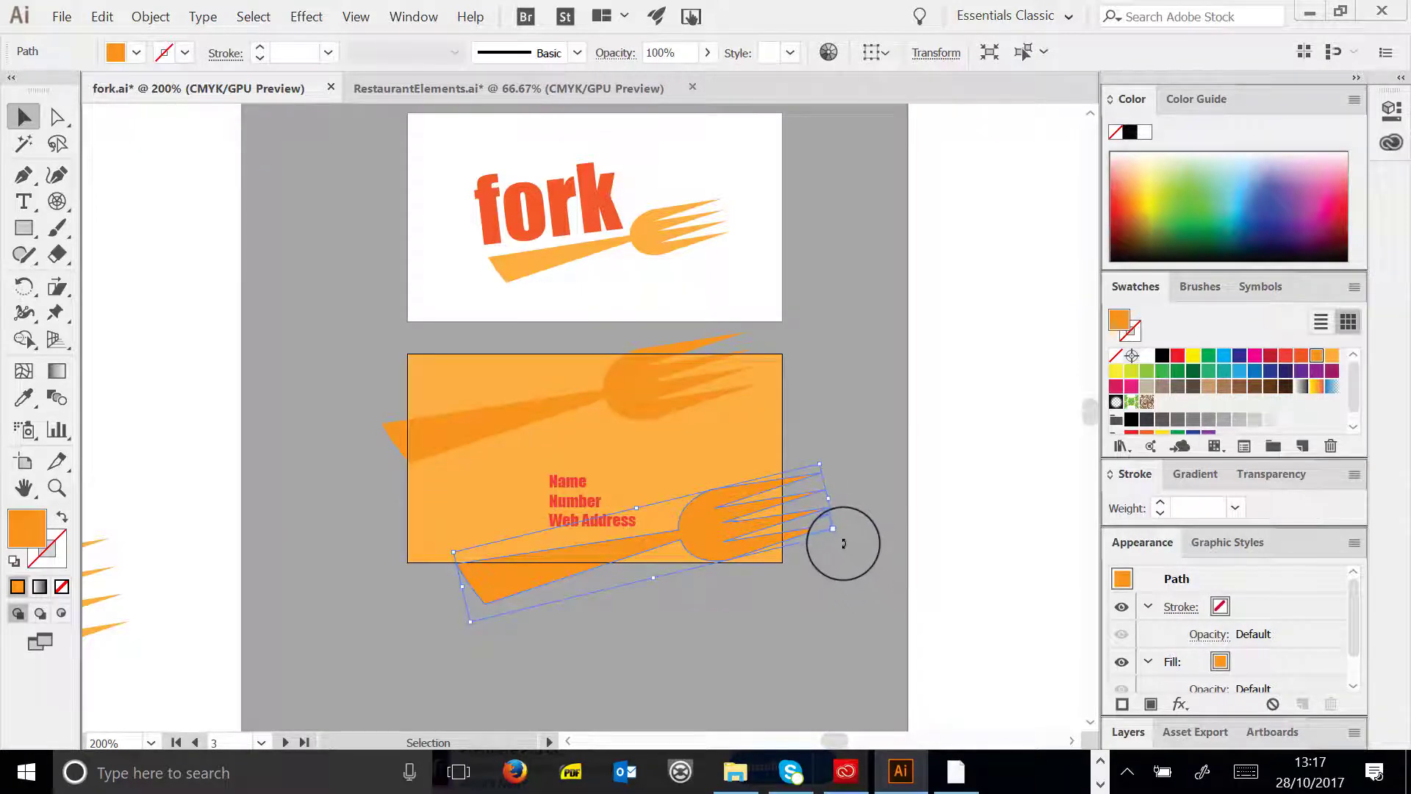
left_click_drag(844, 544, 476, 464)
left_click(1286, 355)
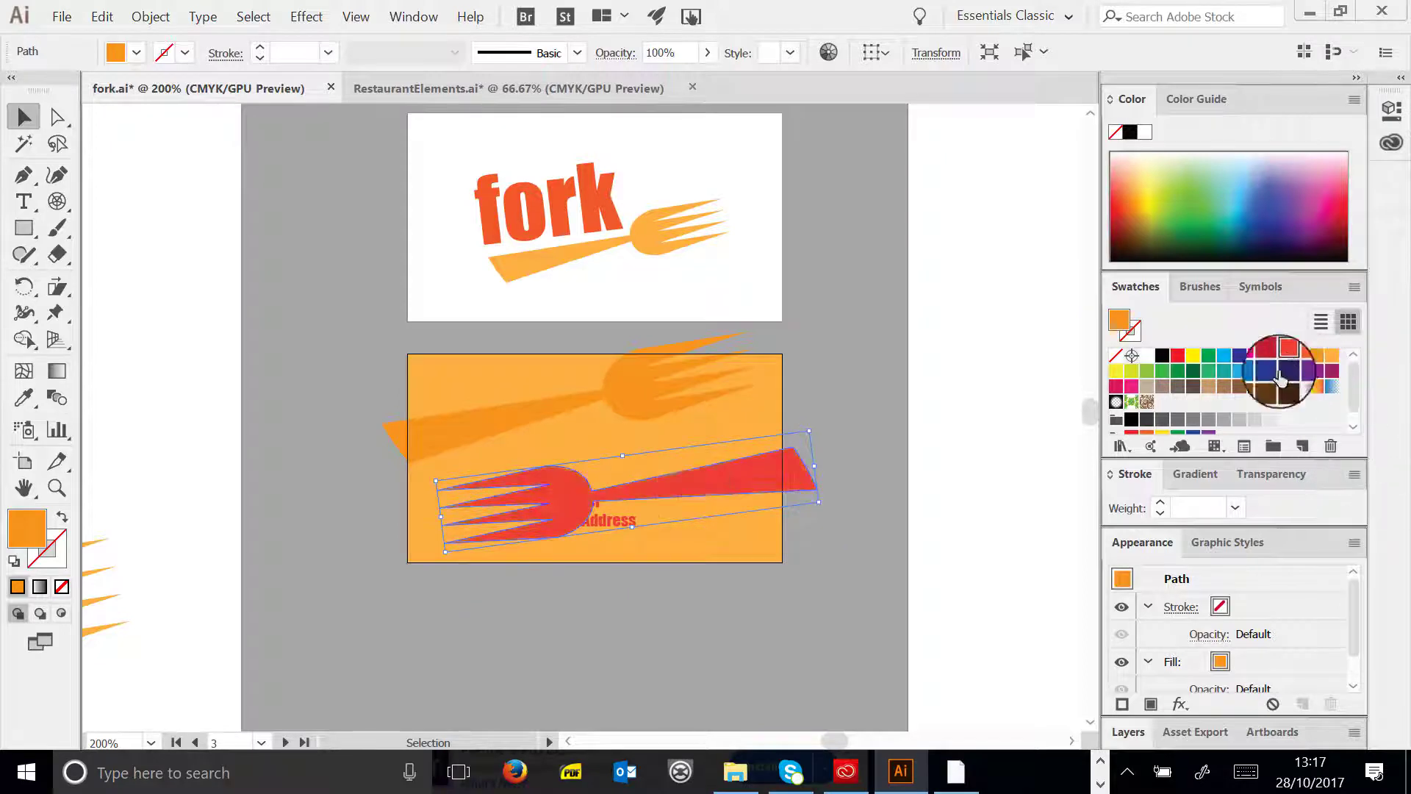
- Lay the red fork along the orange card's lower edge and move the contact text up between the two forks
left_click_drag(633, 518, 526, 536)
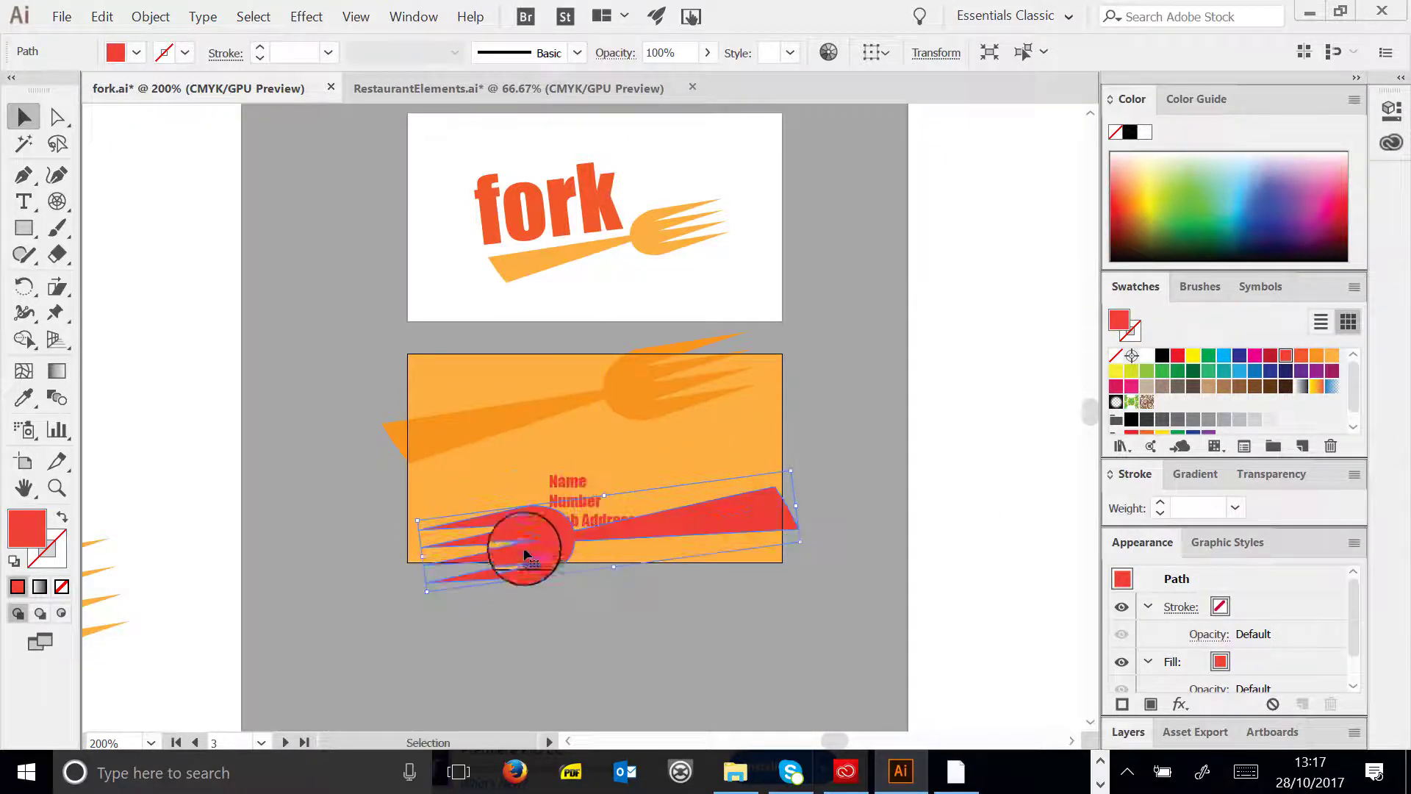
left_click_drag(564, 475, 569, 430)
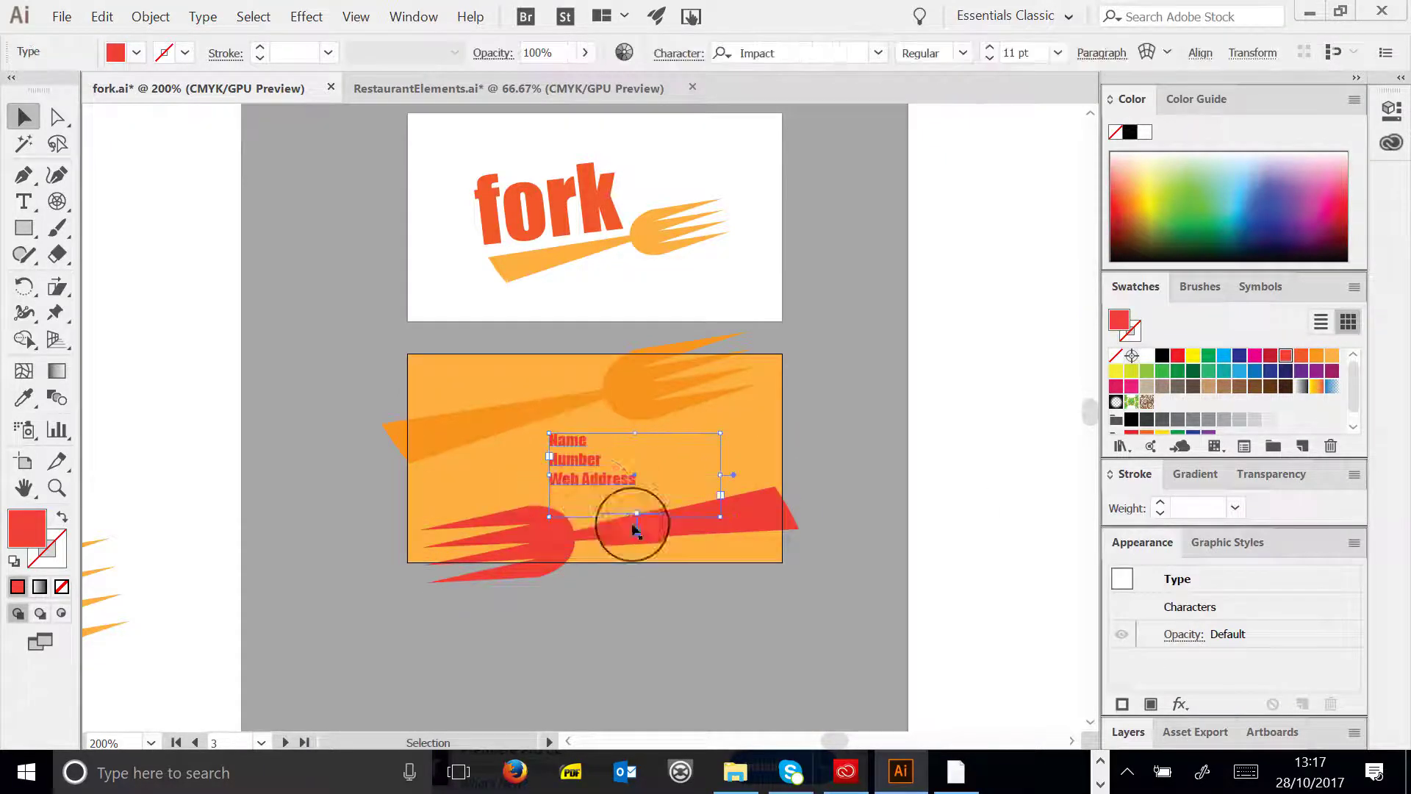
left_click(579, 608)
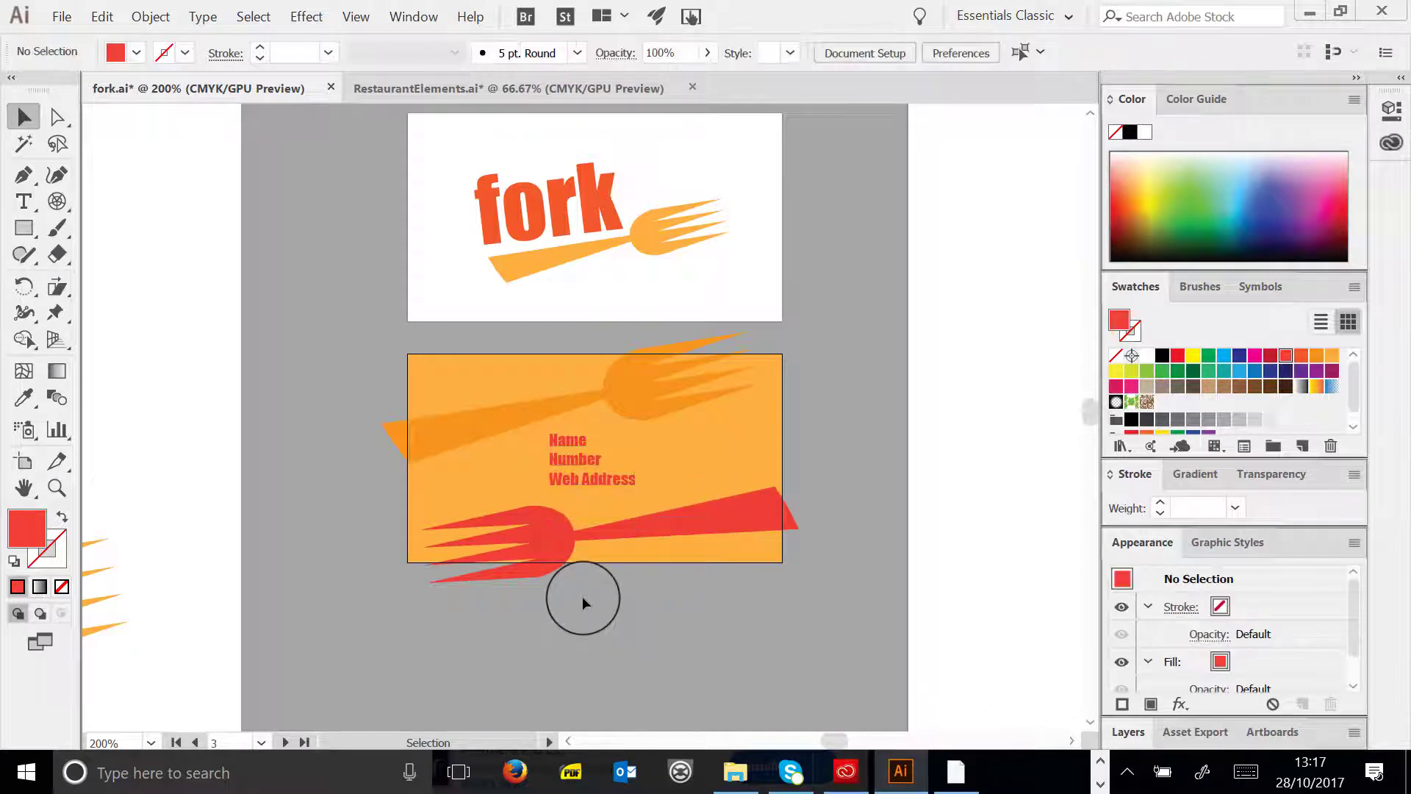
- Switch to RestaurantElements.ai and copy the drop-shaped flame from the flames artboard
left_click(57, 487)
left_click(382, 359, "alt")
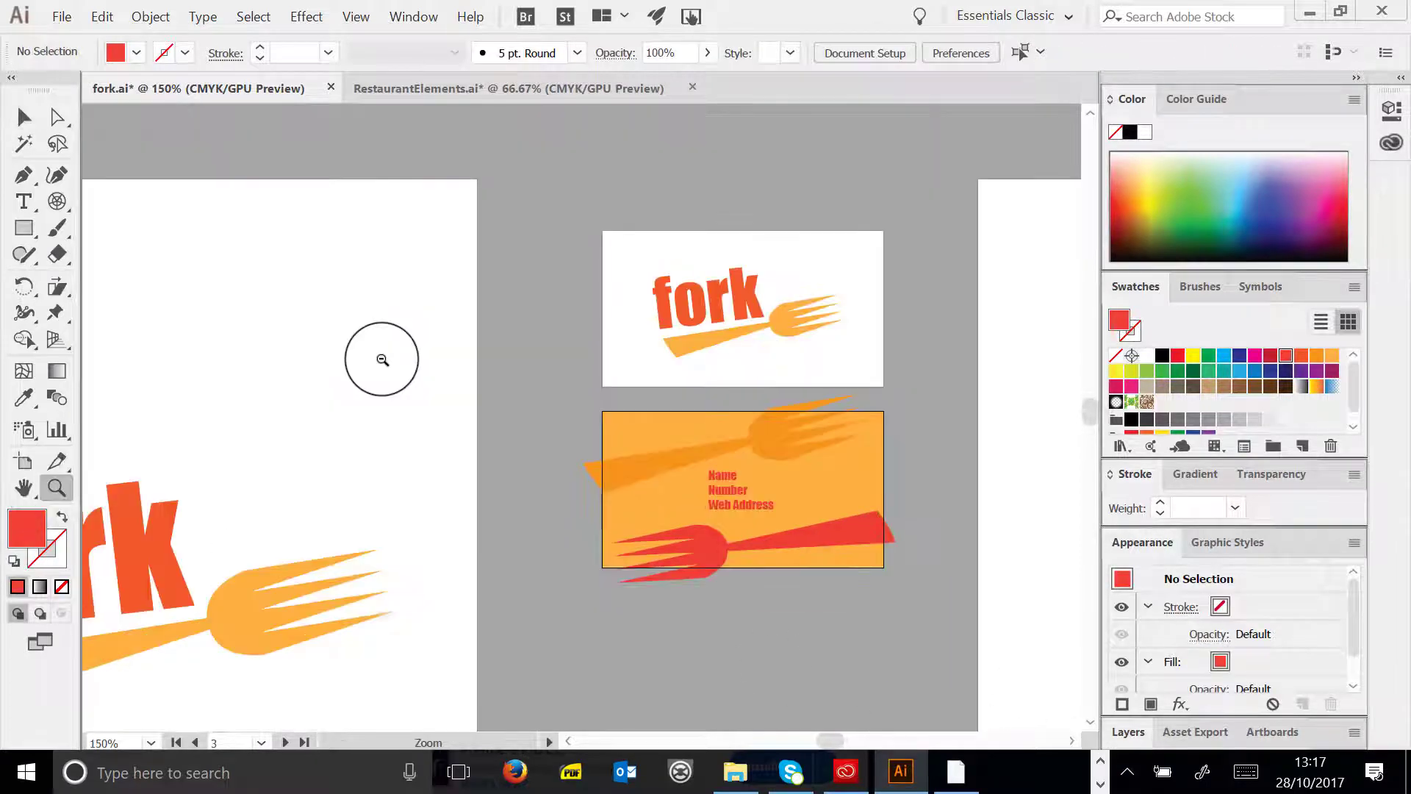
left_click(603, 421, "alt")
left_click(651, 475, "alt")
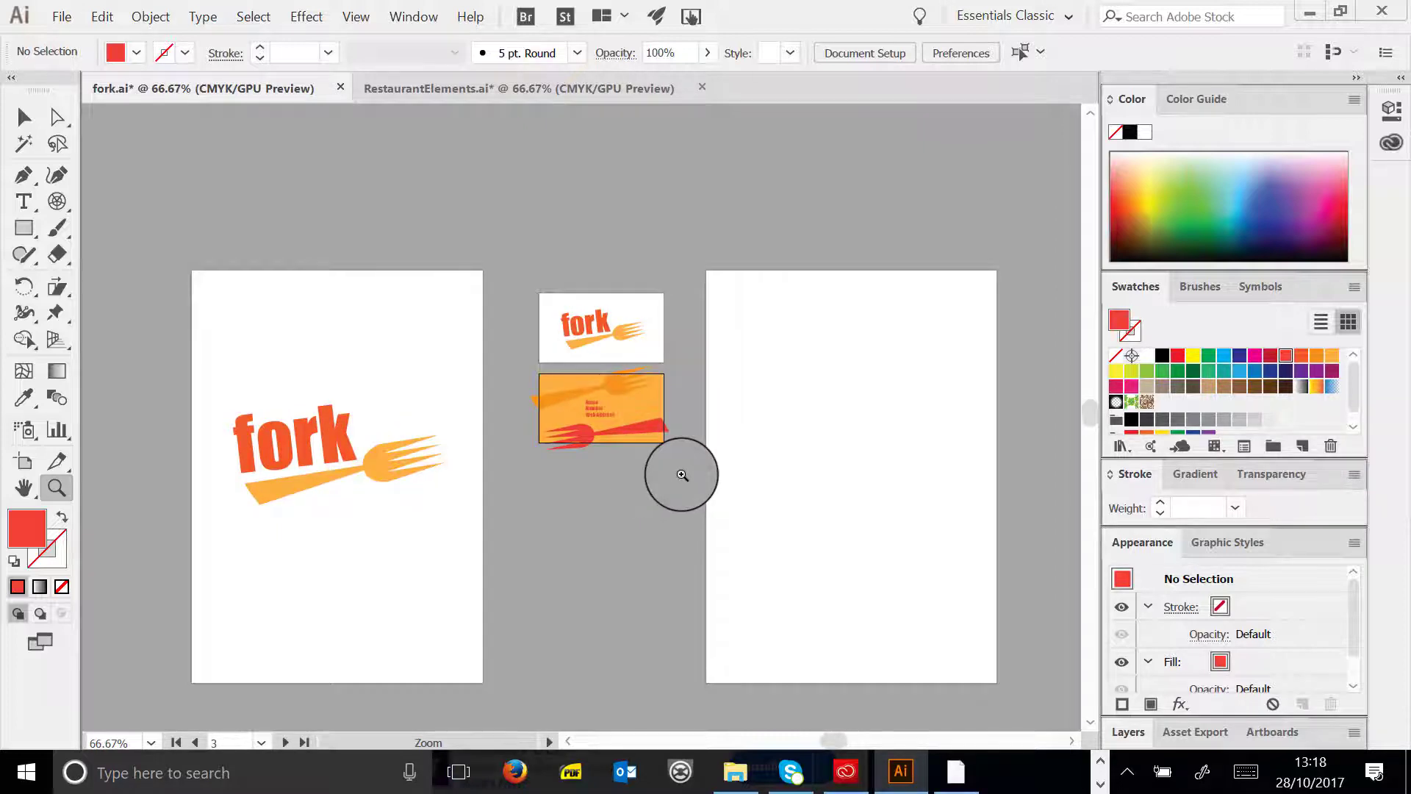
left_click(444, 88)
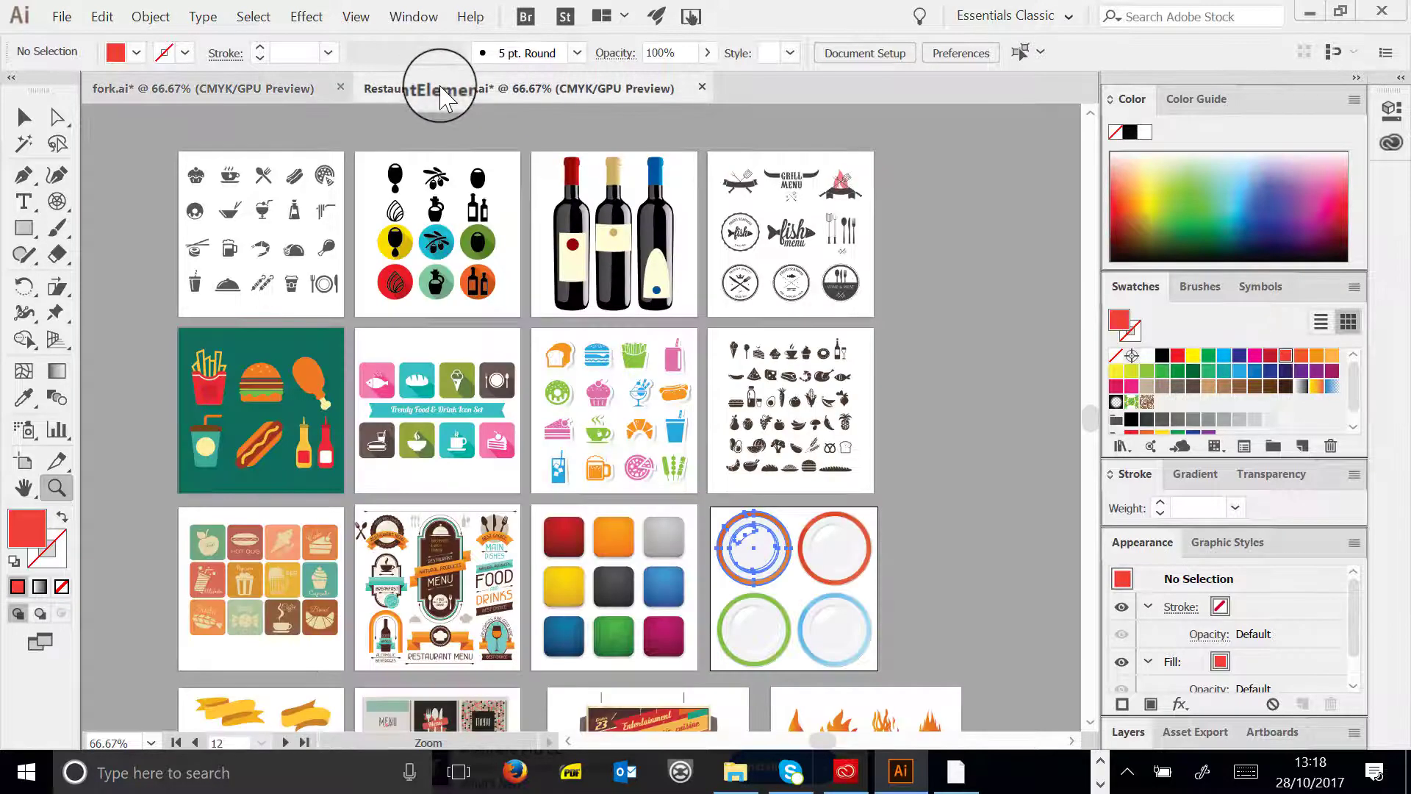
scroll(900, 283, "down", 3)
scroll(907, 319, "up", 1)
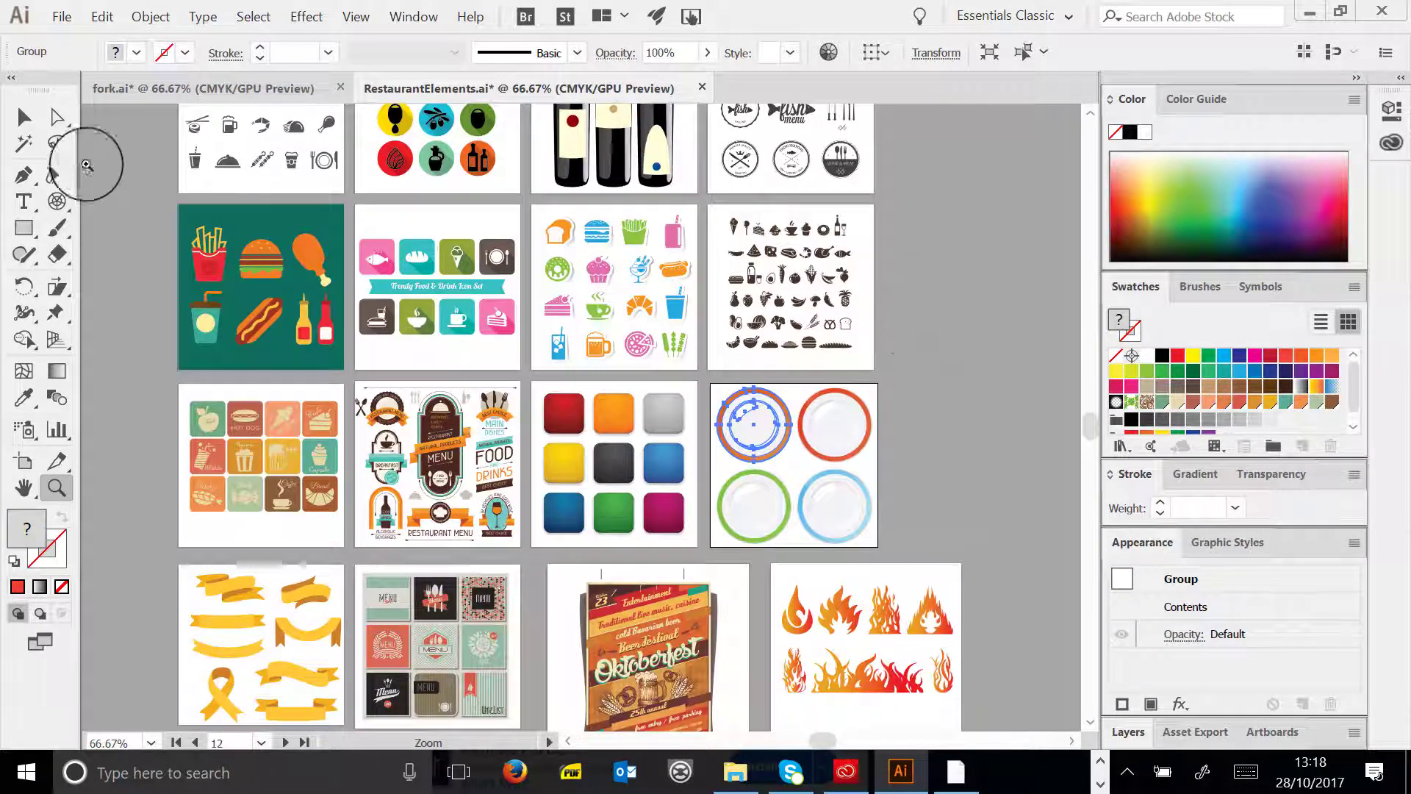
left_click(25, 117)
left_click(795, 621)
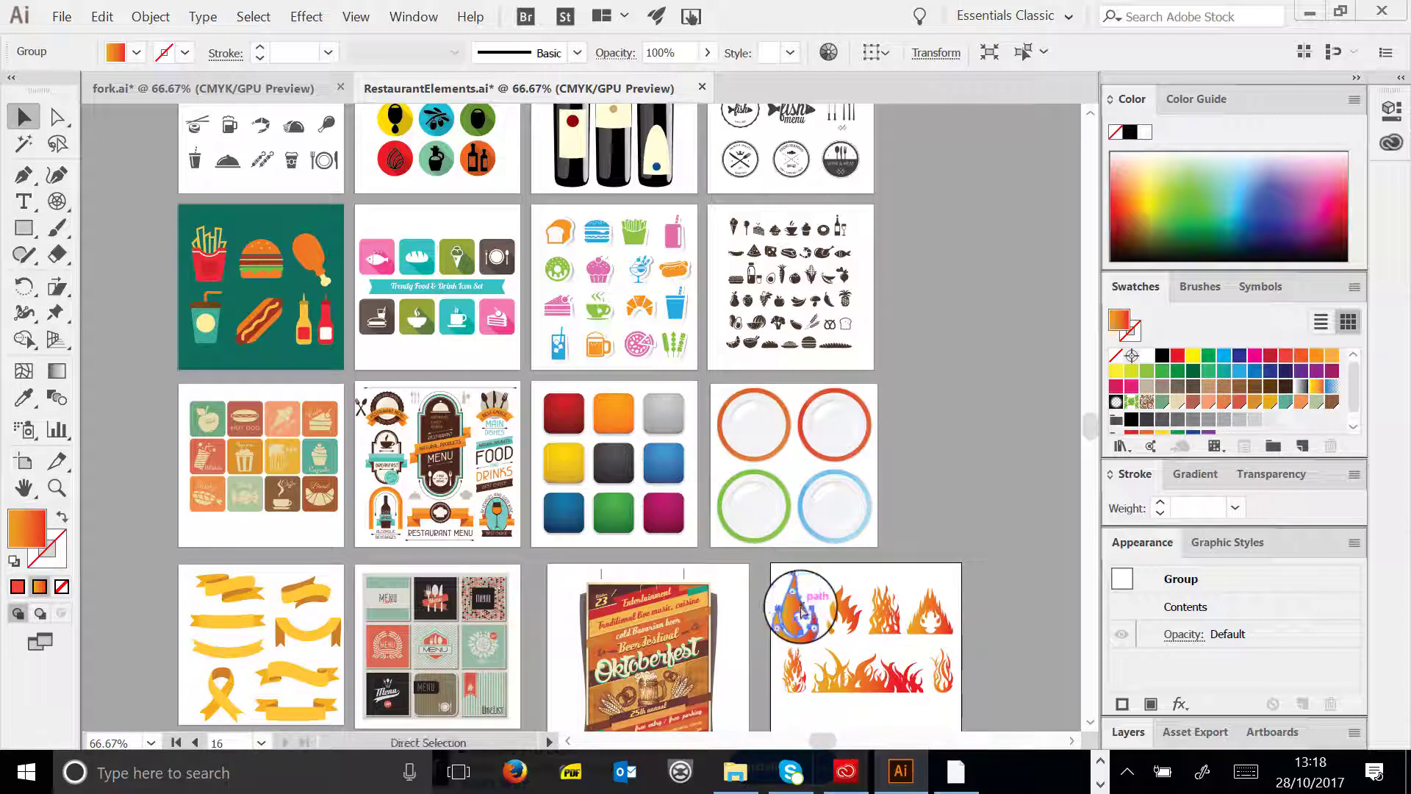
- Paste the flame into fork.ai, try it enlarged over the left part of the orange card, and remove it
left_click(174, 88)
key("ctrl+v")
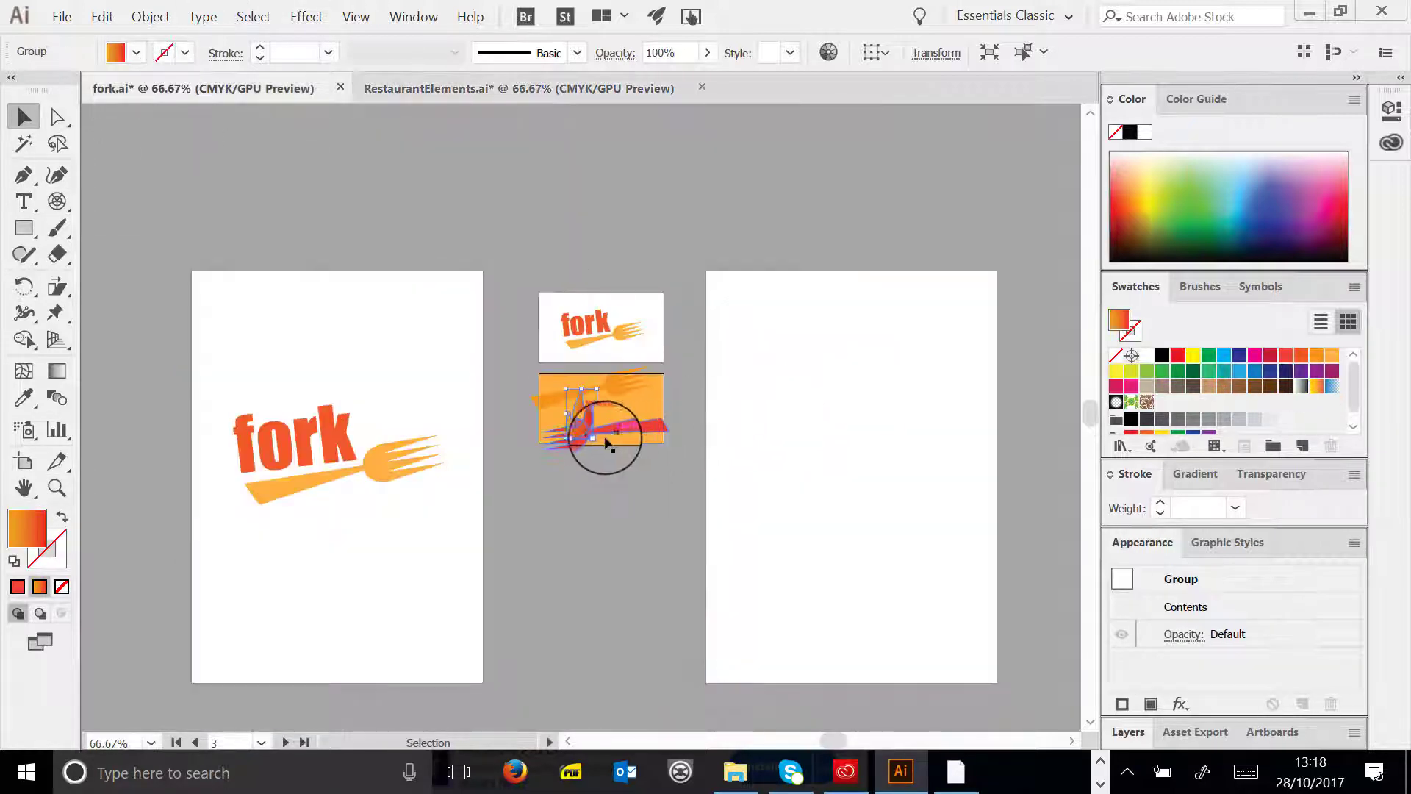
left_click_drag(599, 439, 570, 439)
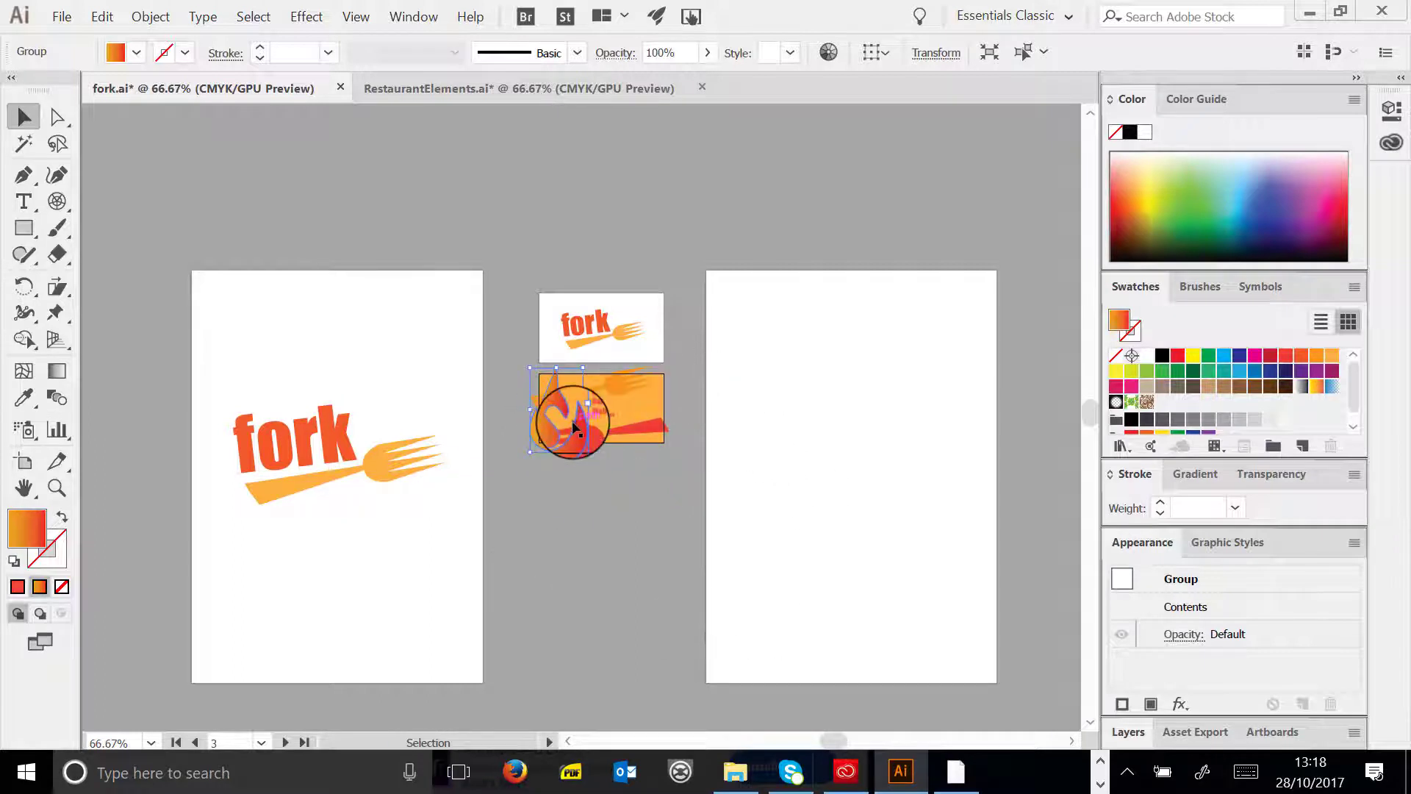
left_click(500, 475)
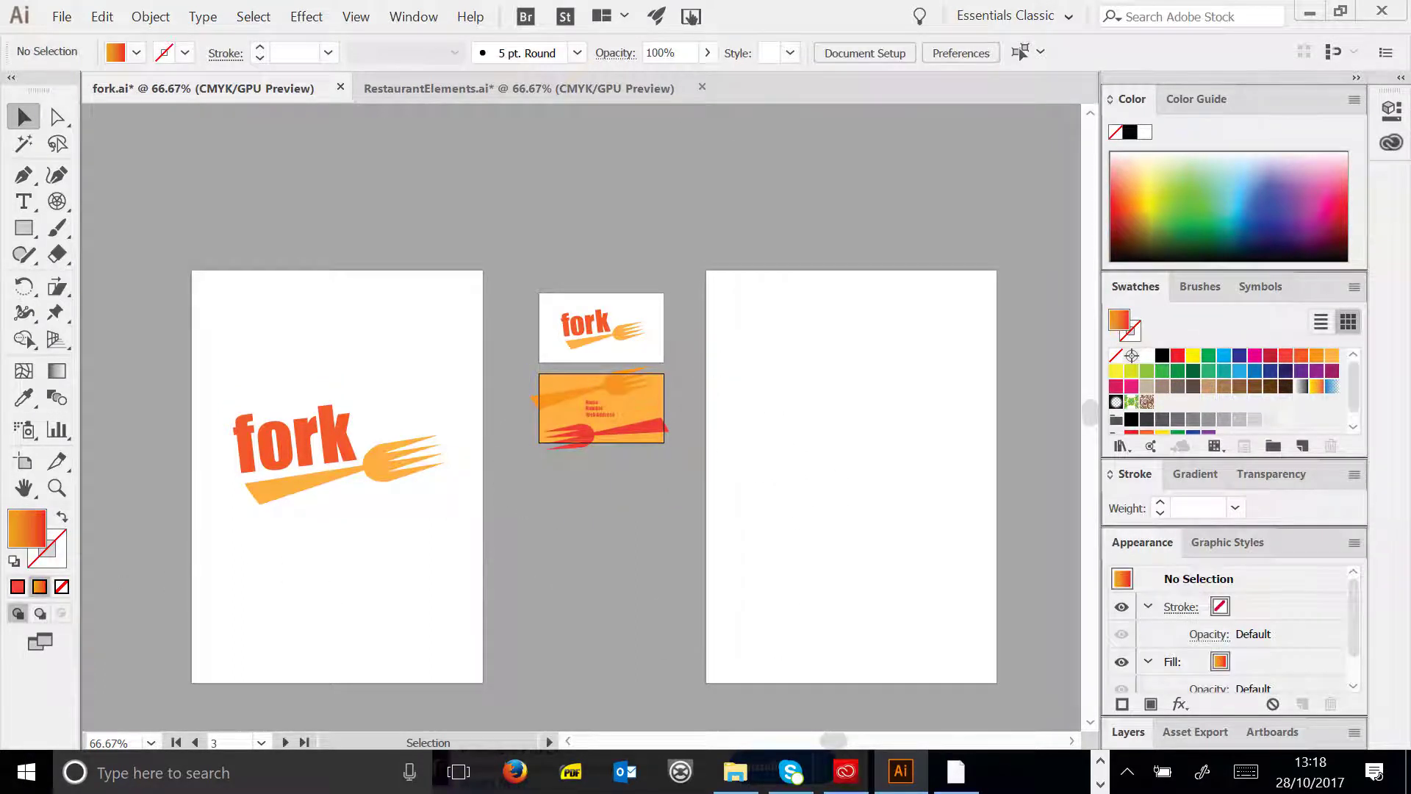
left_click(475, 112)
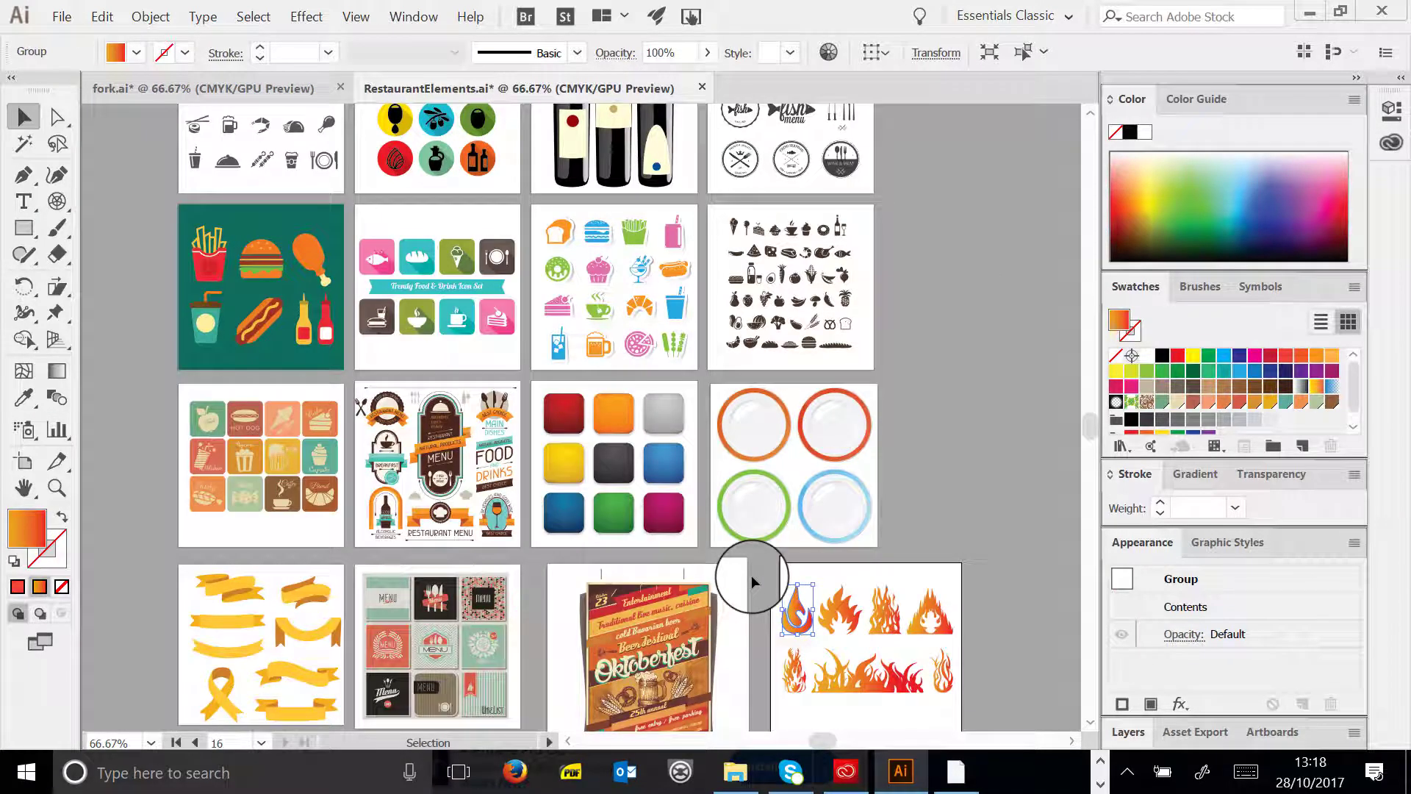
left_click(176, 88)
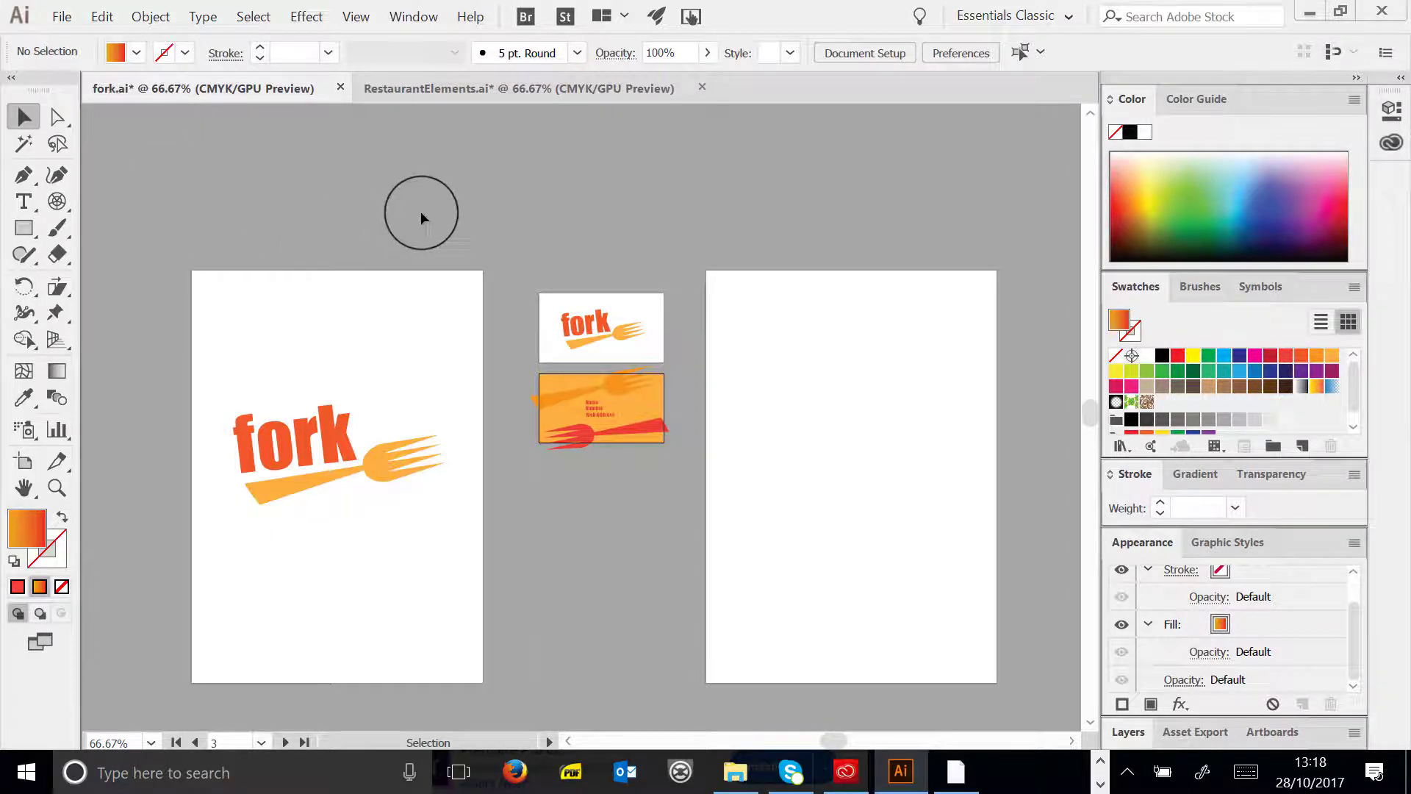
scroll(433, 212, "down", 1)
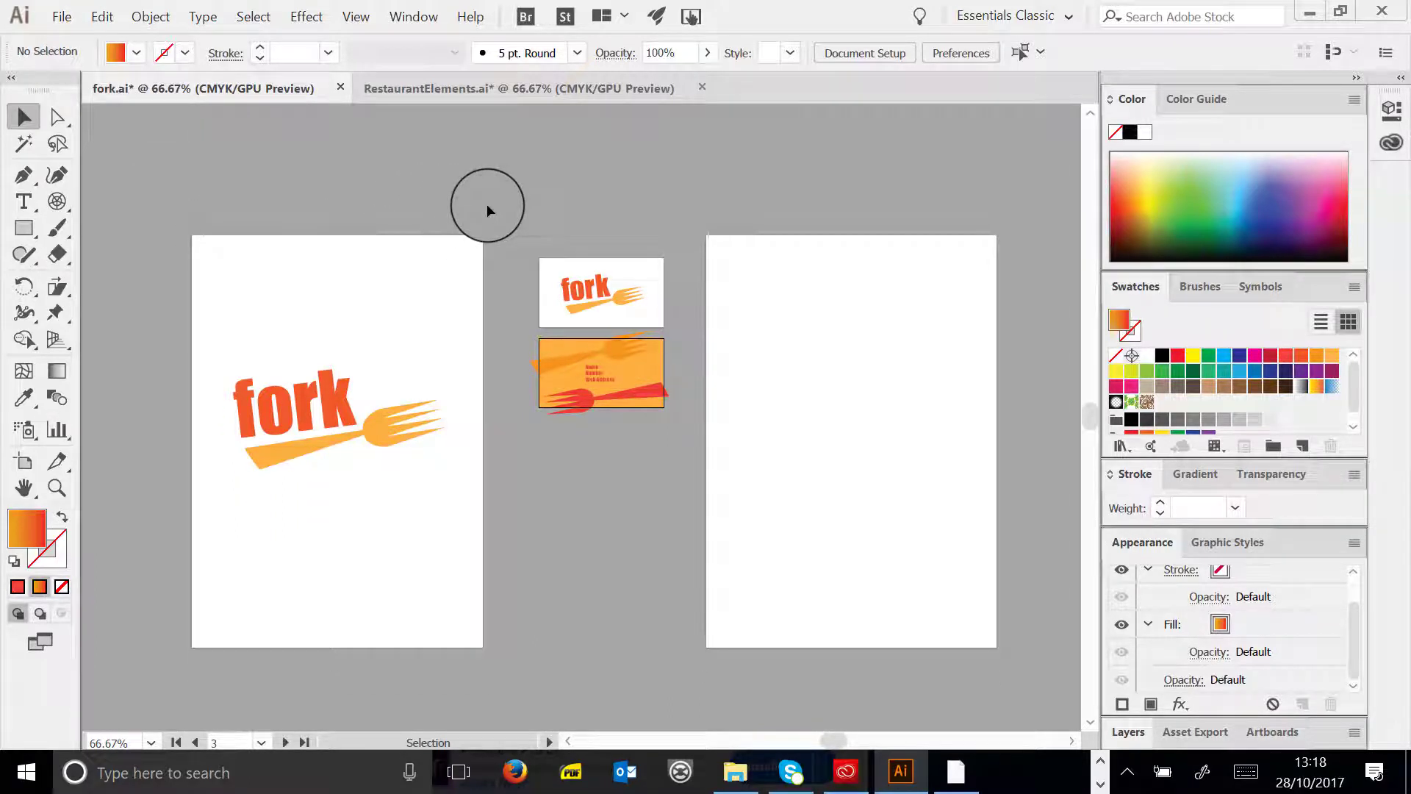
- Delete the large "fork" logo, both text and fork, from the first large artboard
left_click(57, 487)
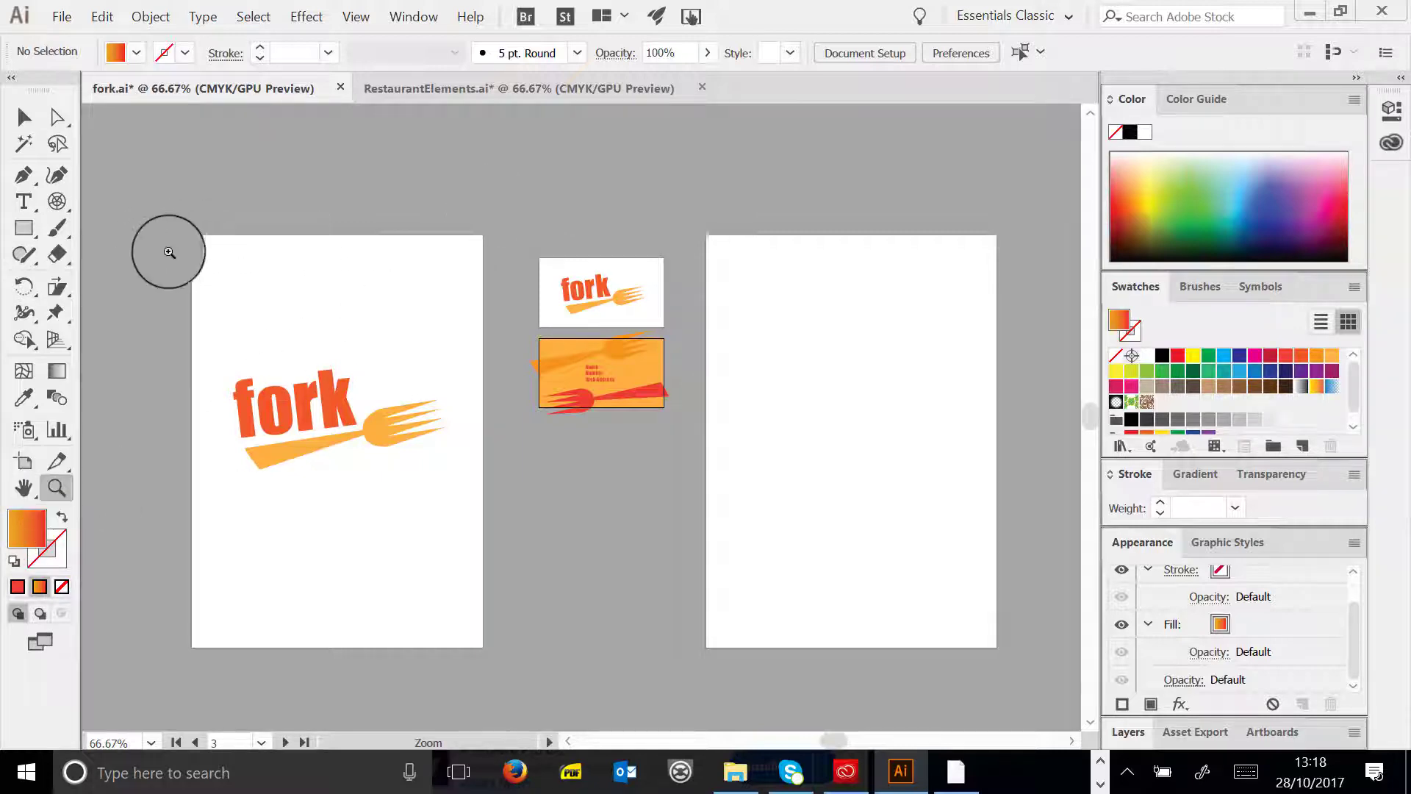
left_click(283, 428)
left_click(826, 461)
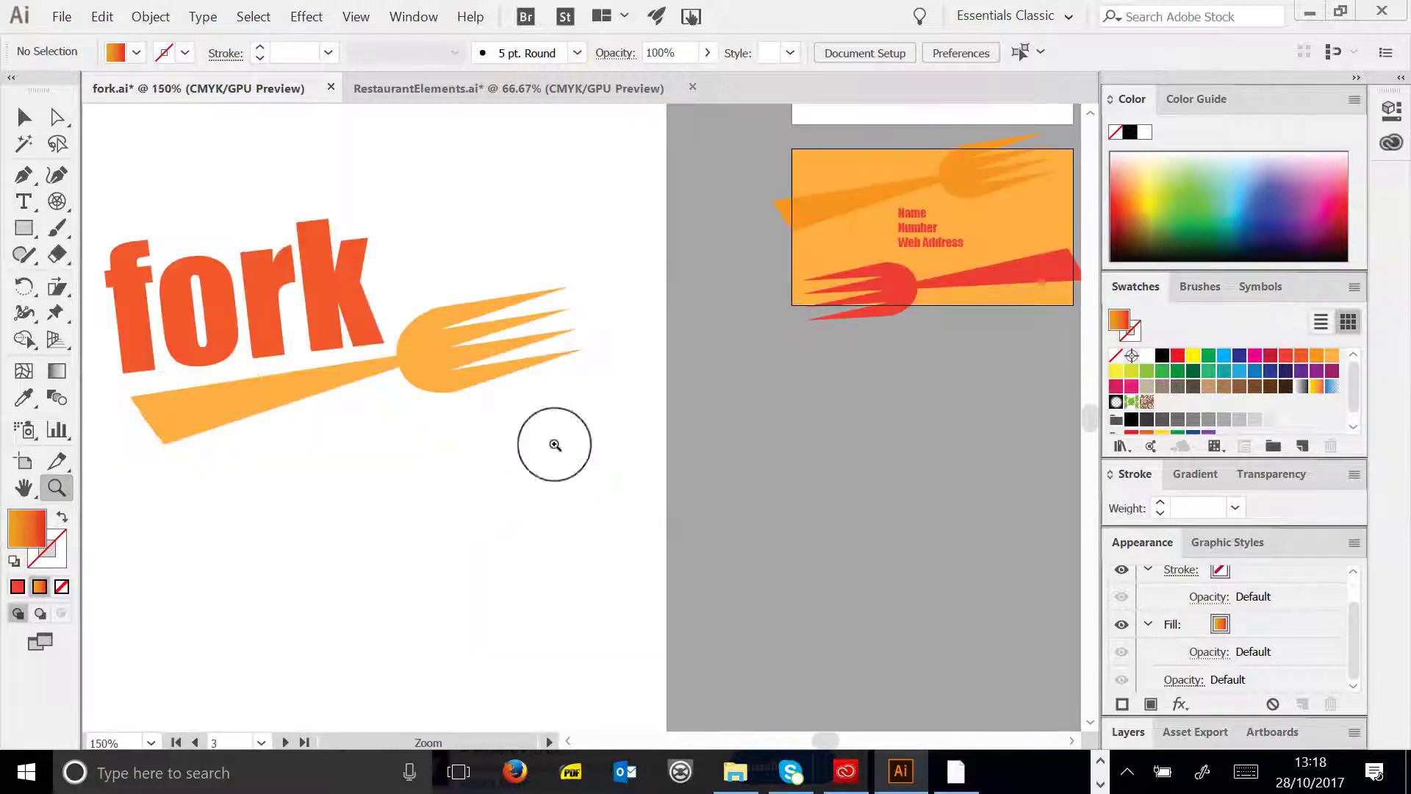
scroll(822, 735, "left", 5)
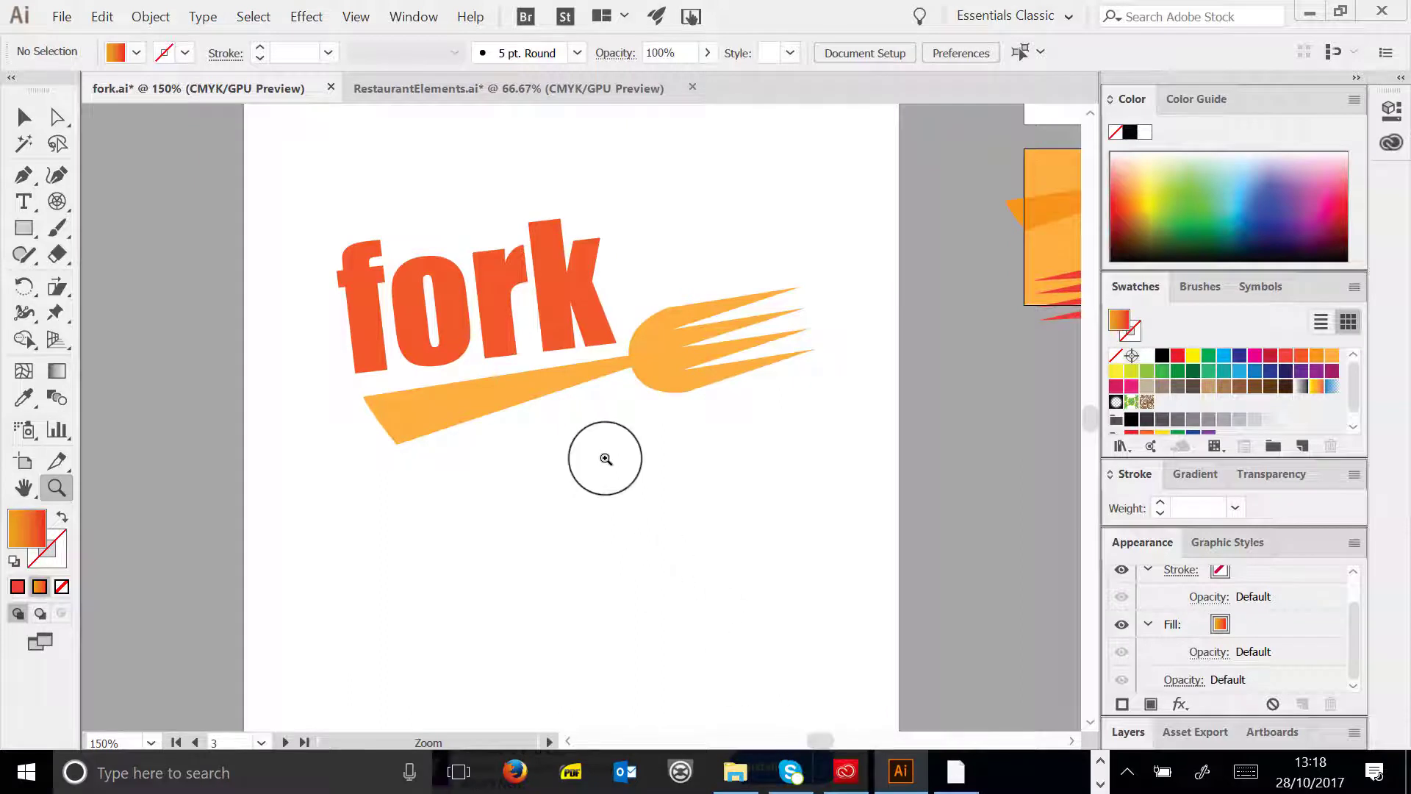
left_click(600, 424, "alt")
left_click(28, 125)
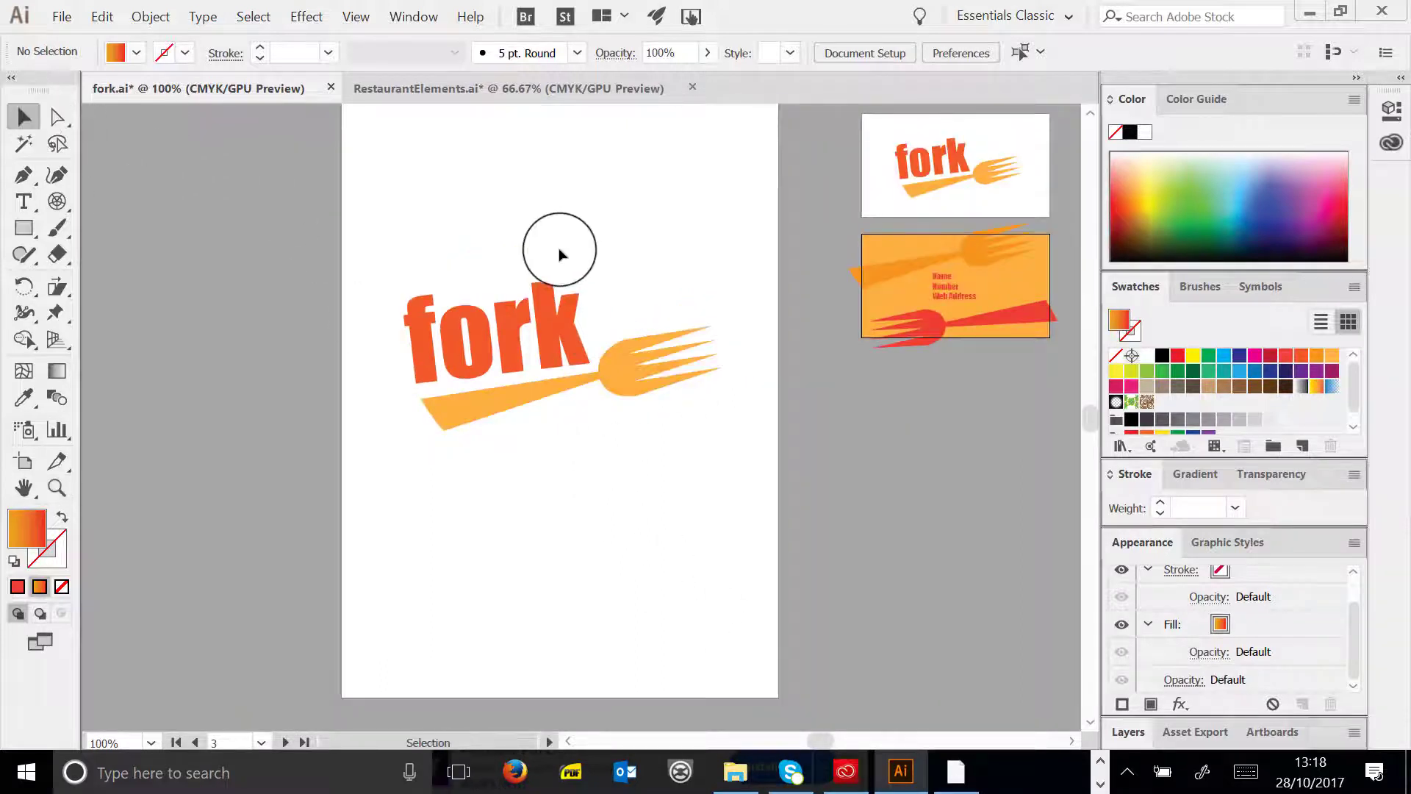
left_click_drag(561, 252, 711, 535)
key("Delete")
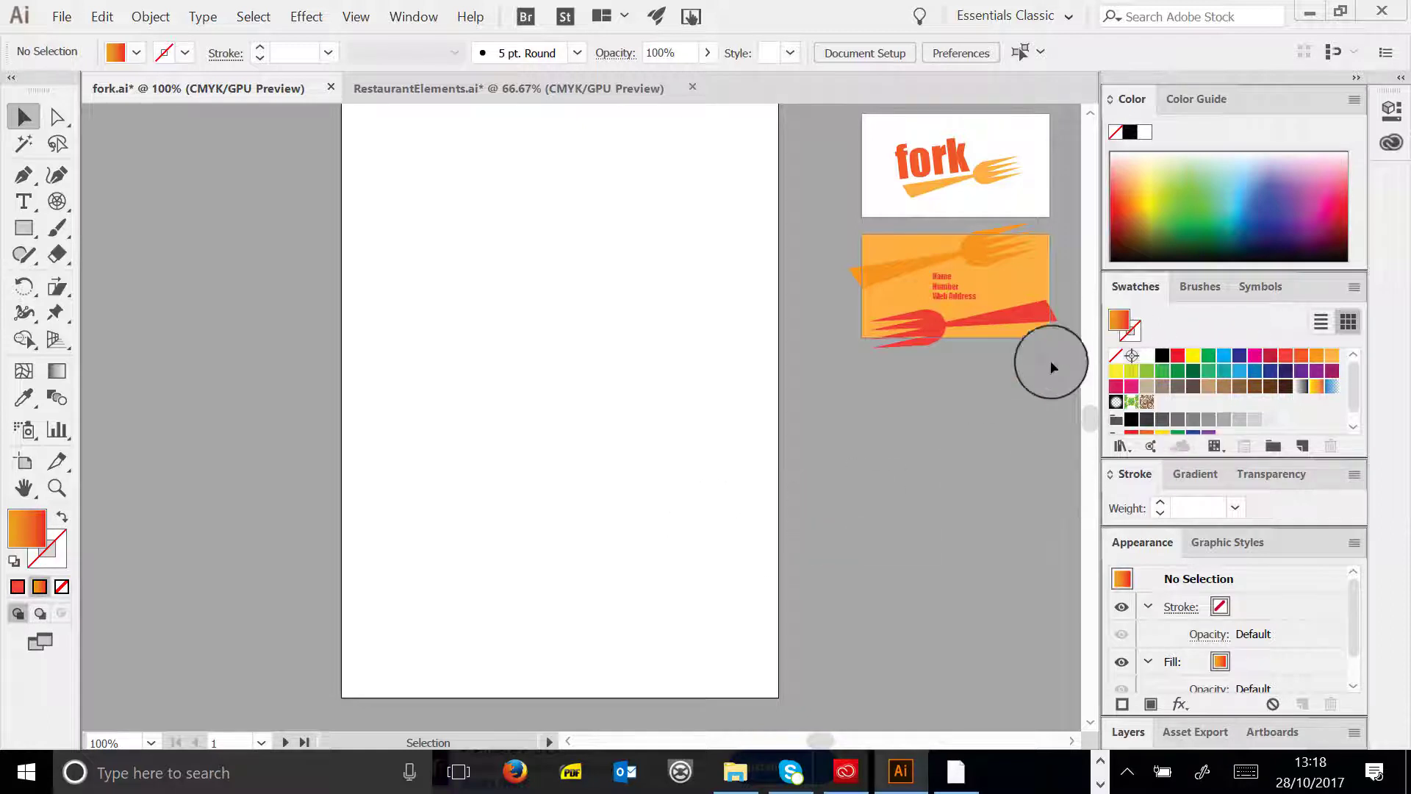
- Draw a wide gradient-filled rectangle in the upper half of the emptied artboard and load the Sky gradient swatch library
left_click(24, 228)
mouse_move(402, 206)
left_mouse_down()
mouse_move(592, 372)
mouse_move(684, 396)
left_mouse_up()
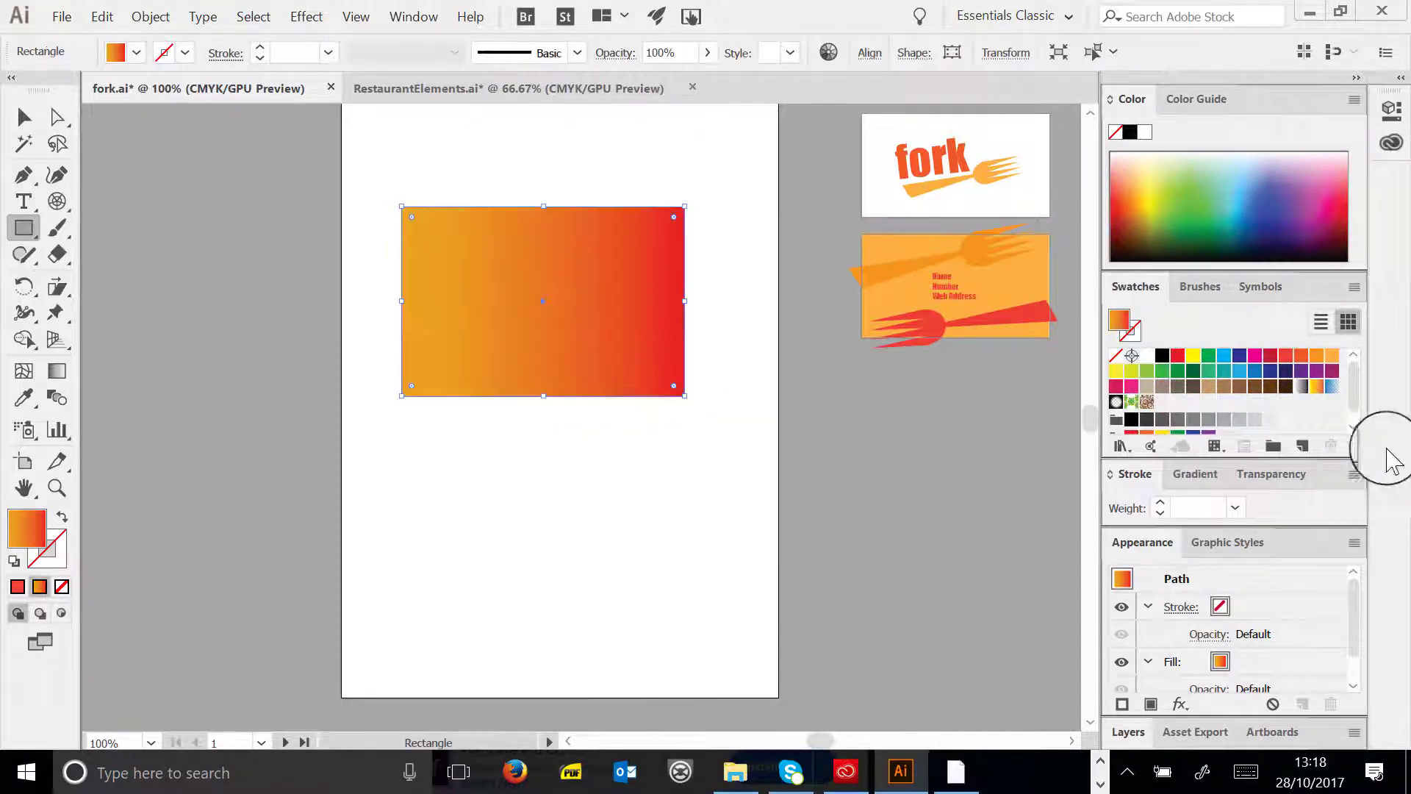
left_click(1356, 287)
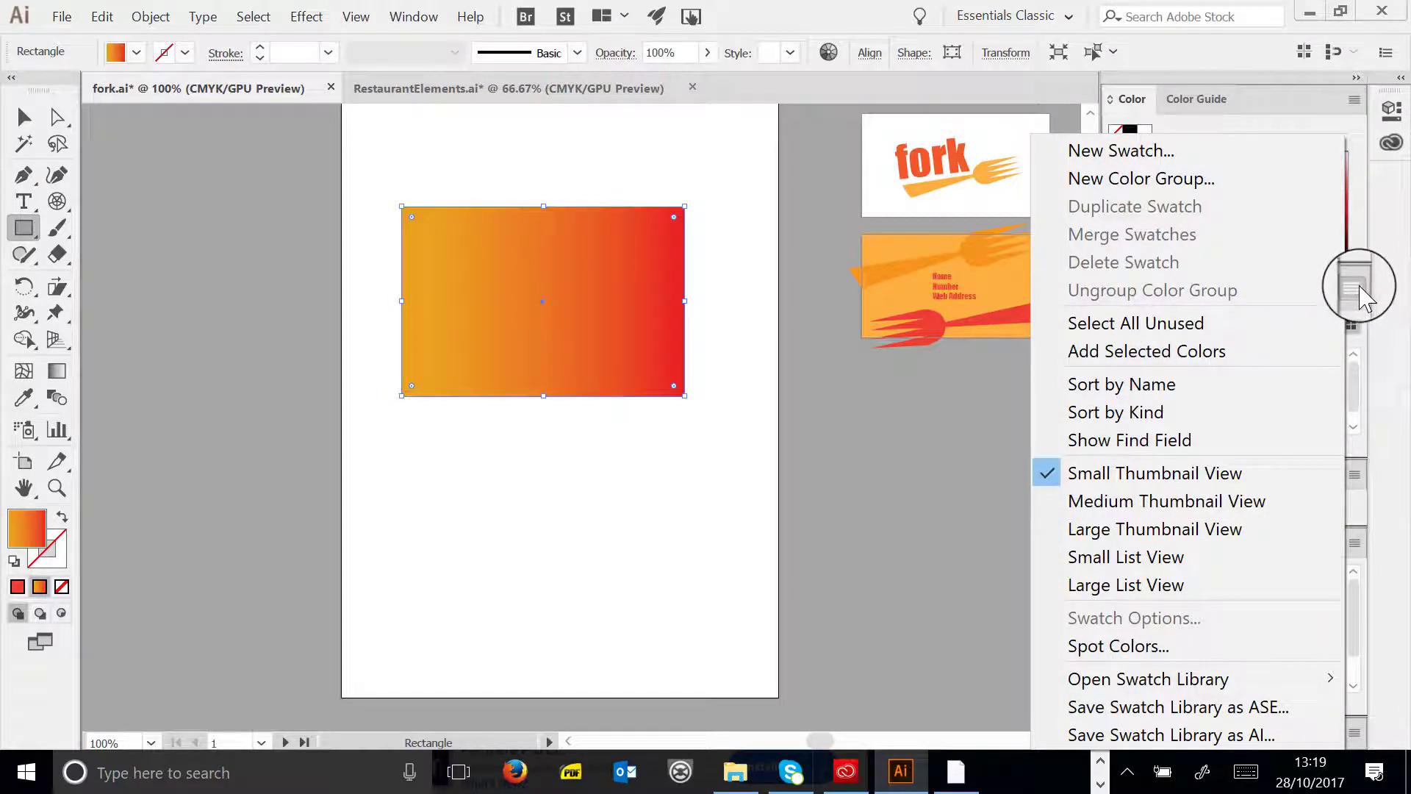
mouse_move(1210, 672)
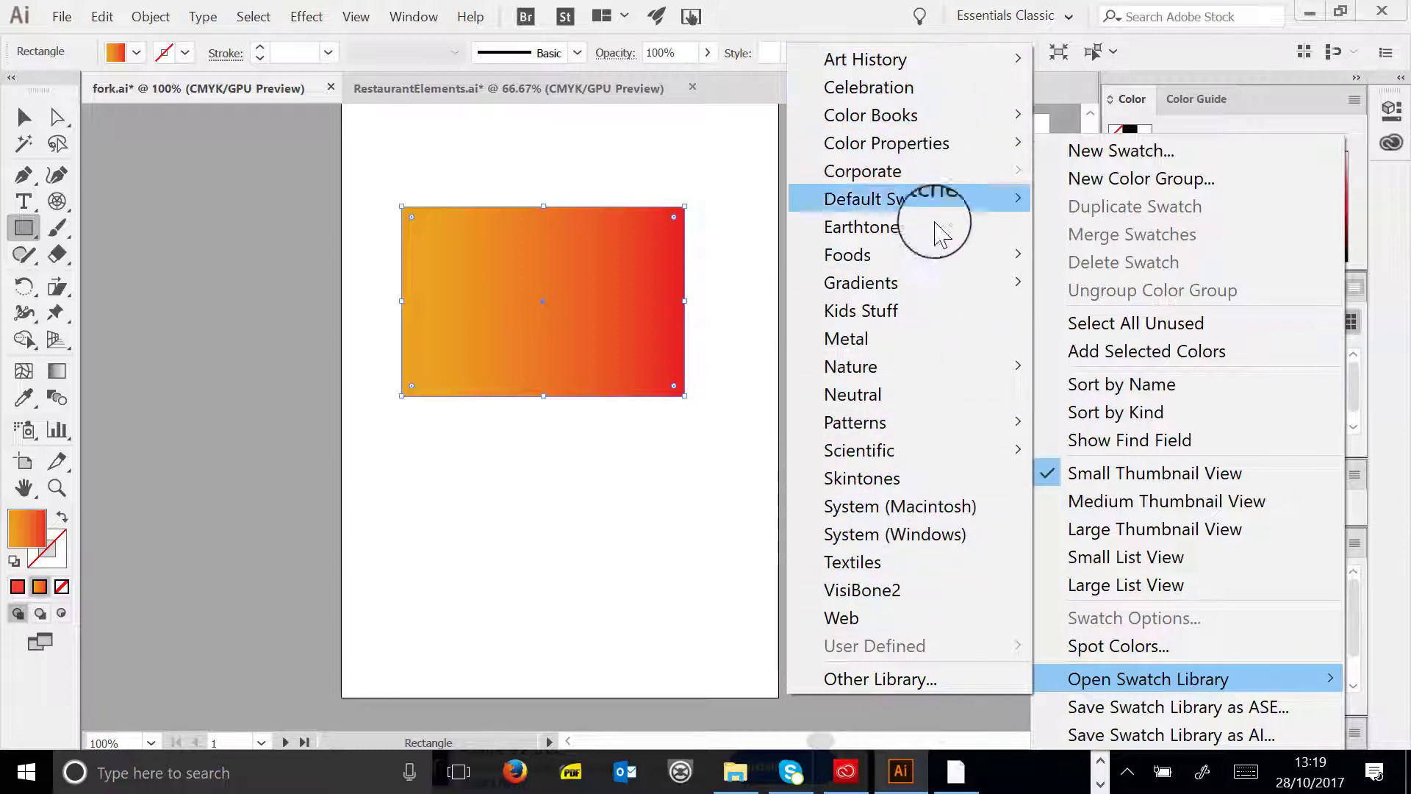
mouse_move(874, 284)
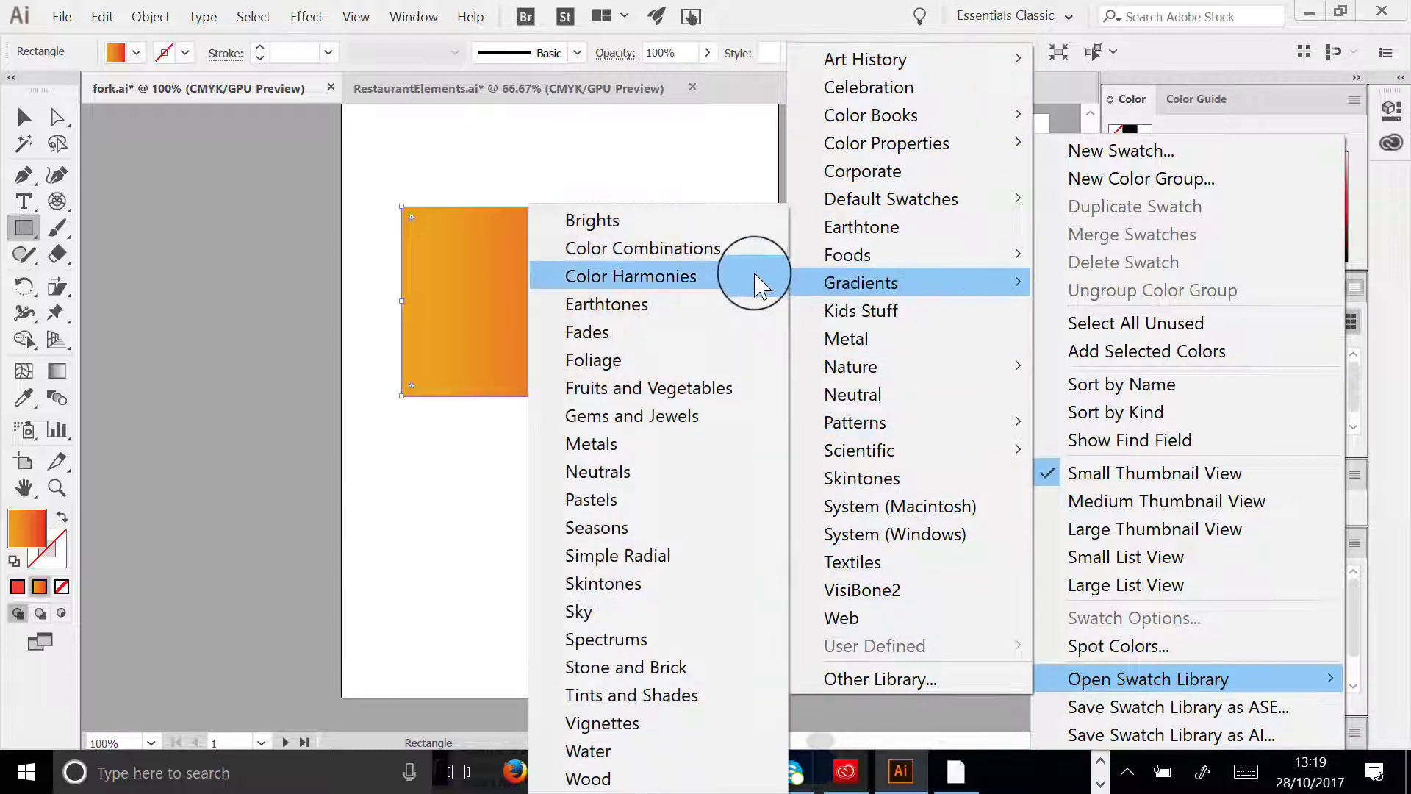
left_click(619, 611)
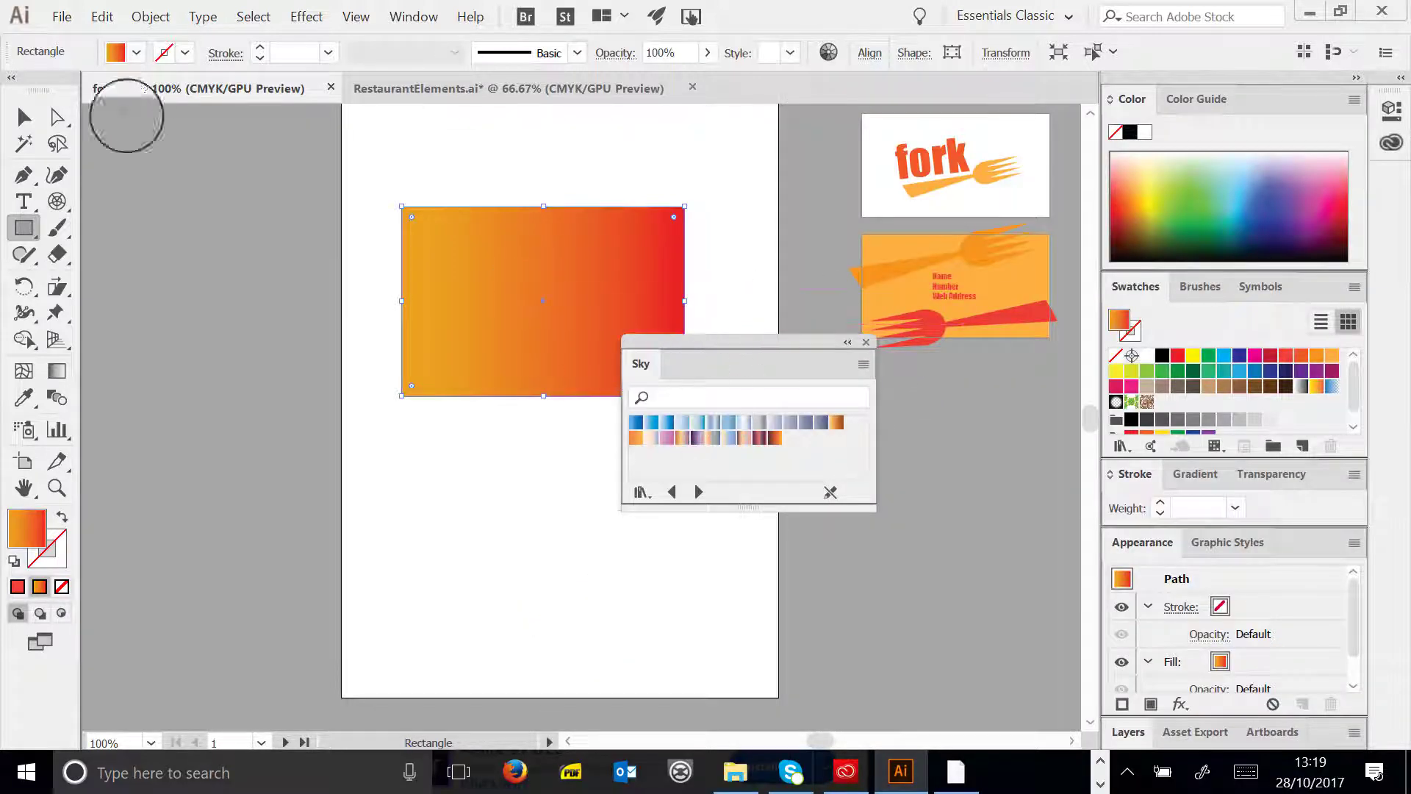
- Fill the rectangle with a pale-to-blue gradient from the Sky library
left_click(24, 117)
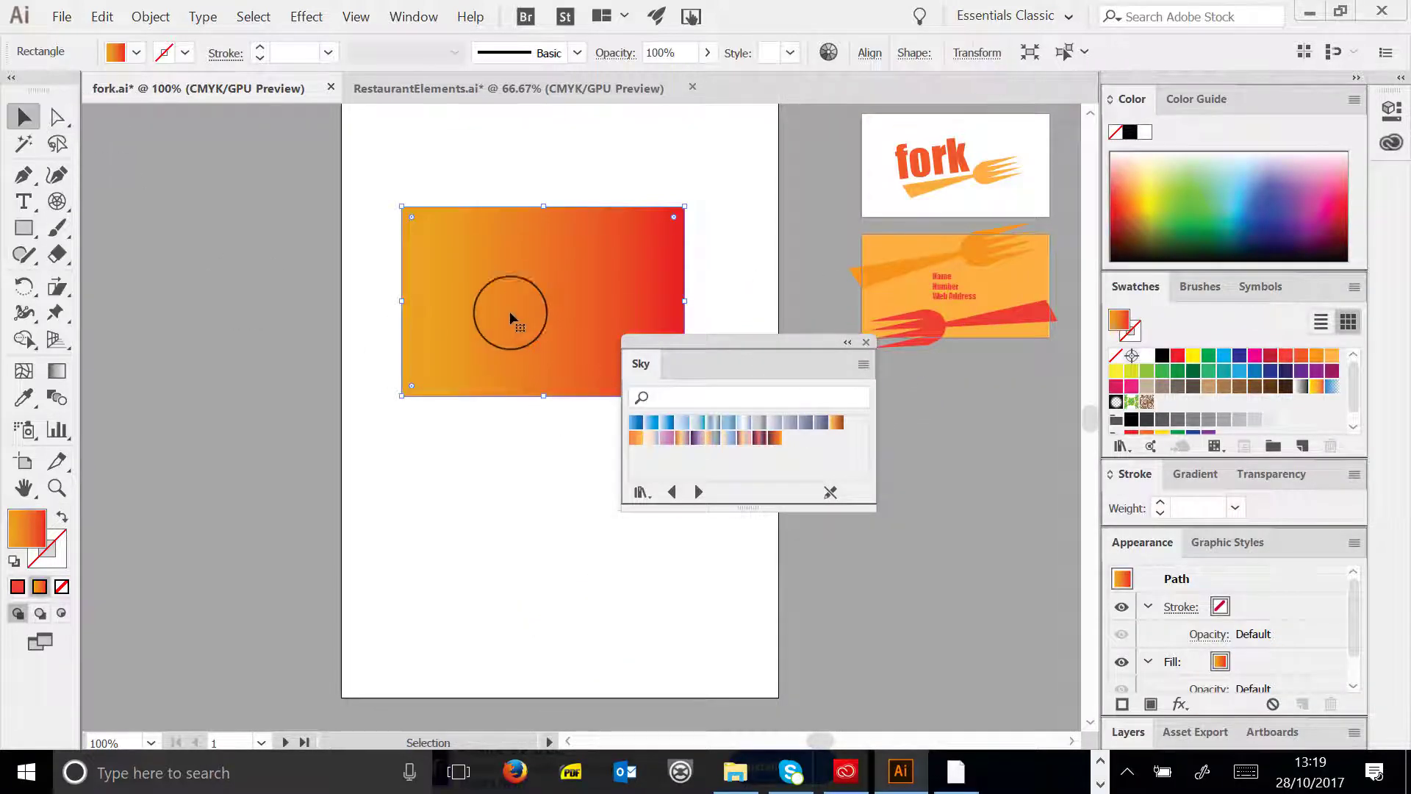
left_click(684, 424)
left_click(698, 422)
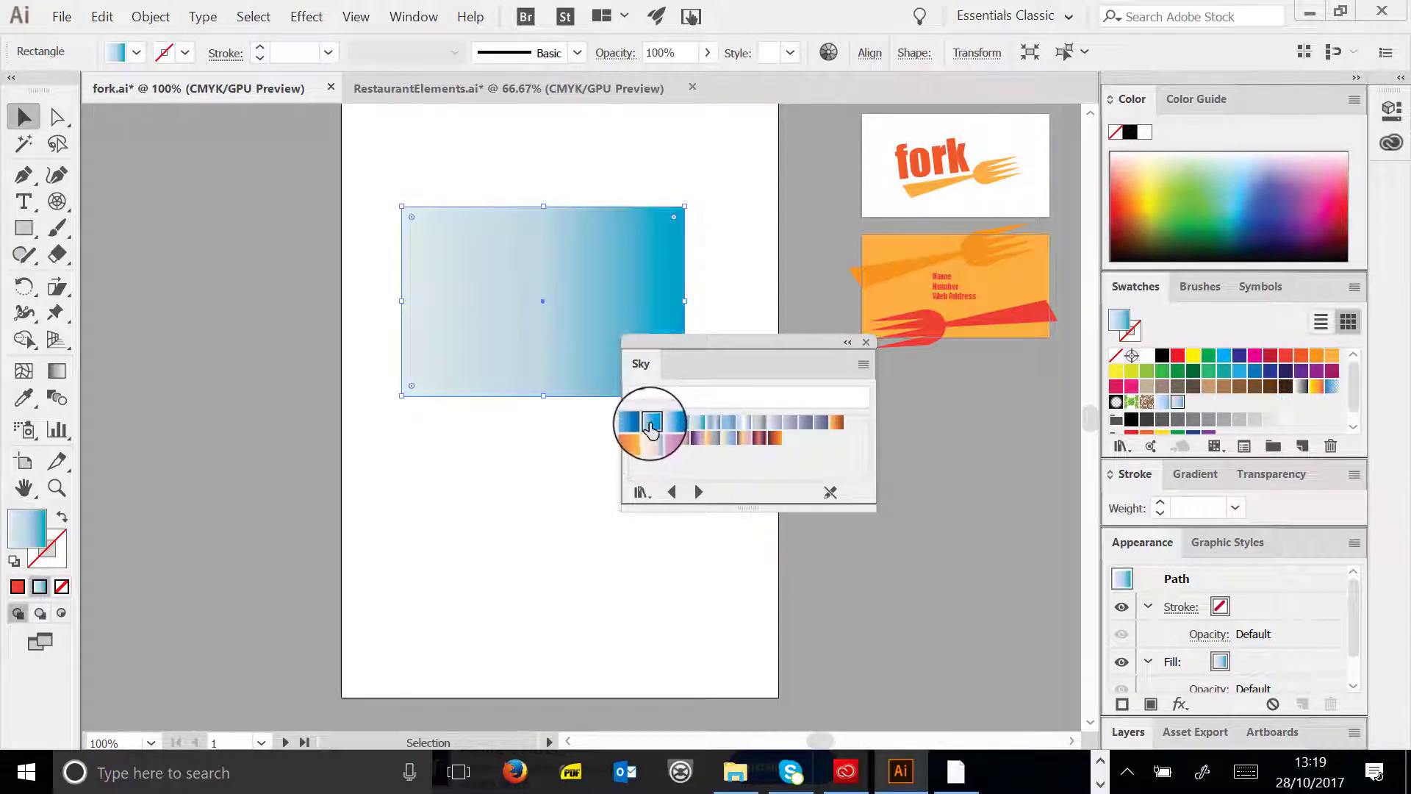
- Fill the rectangle with gradients from the Sky library, ending on the slate-blue one, and move the library off the shape
left_click(651, 424)
left_click(821, 421)
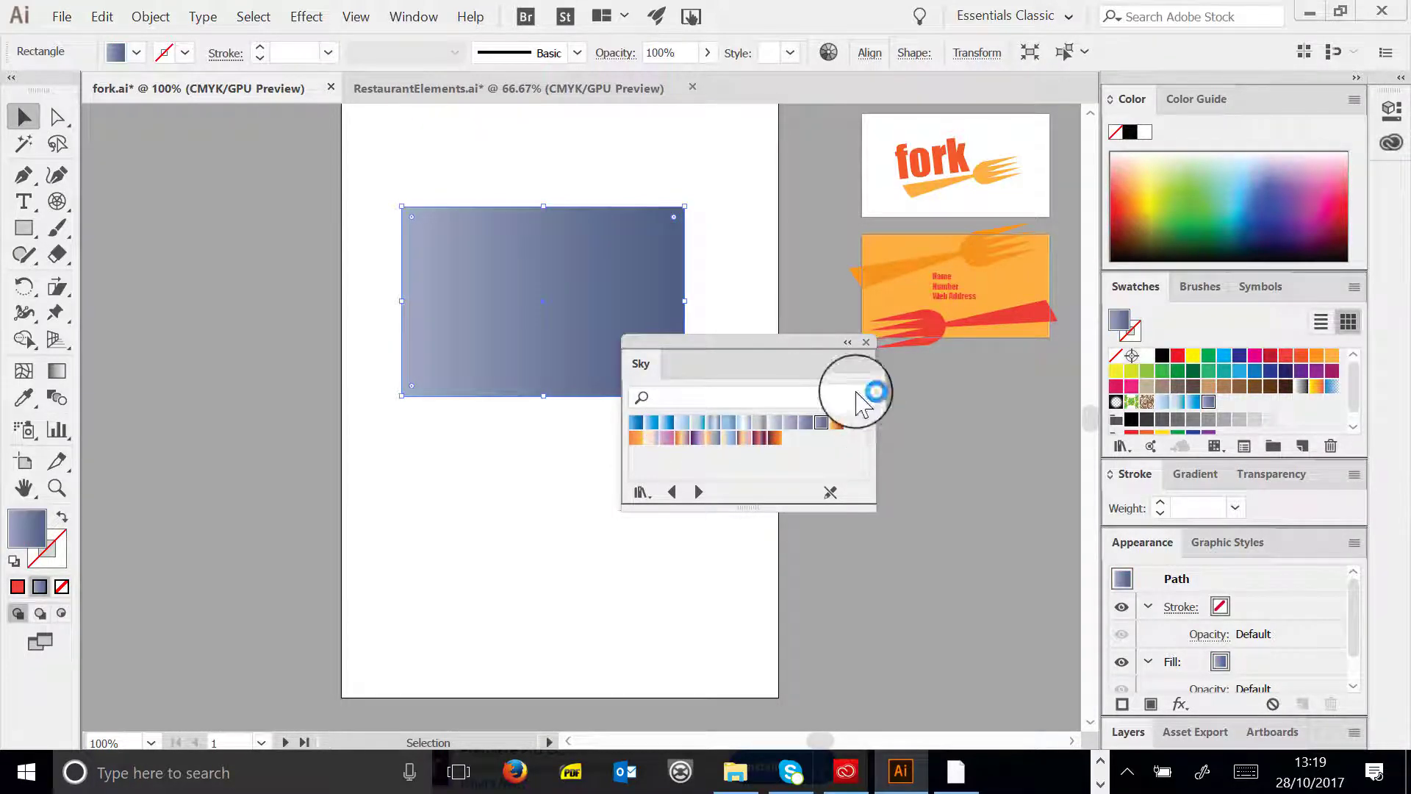
left_click_drag(757, 340, 825, 451)
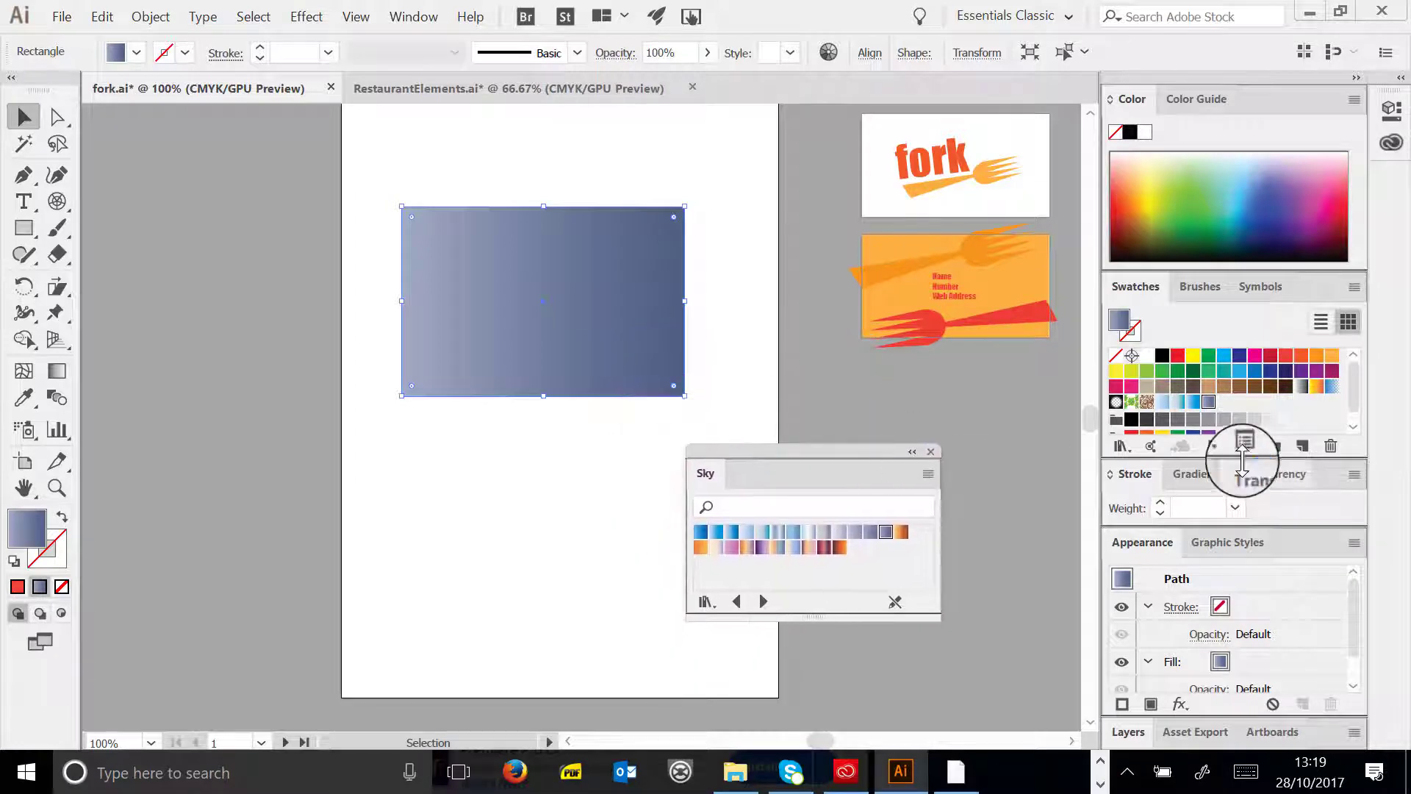
- Open the Beverages food swatch library and enlarge it to show all its colour groups
left_click(1354, 286)
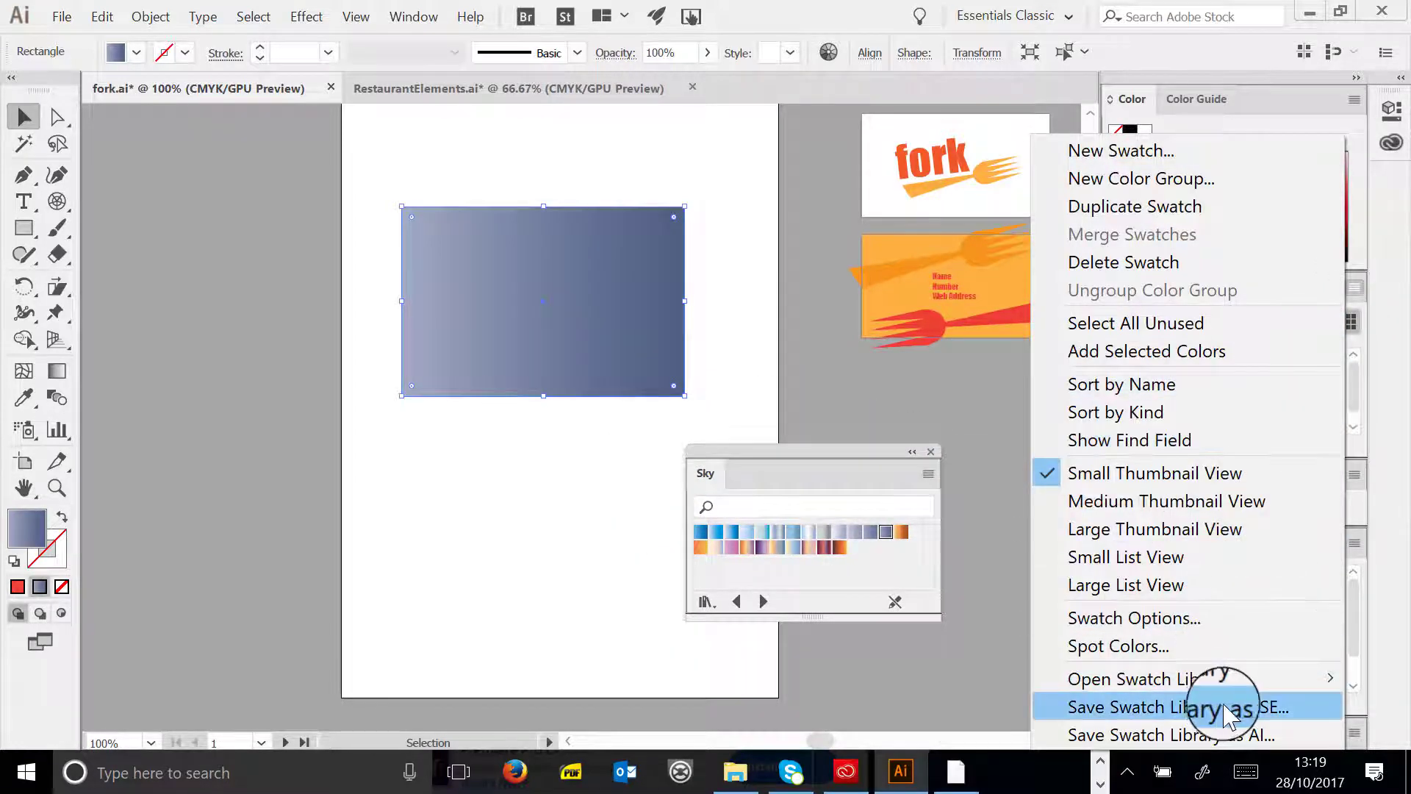
mouse_move(909, 278)
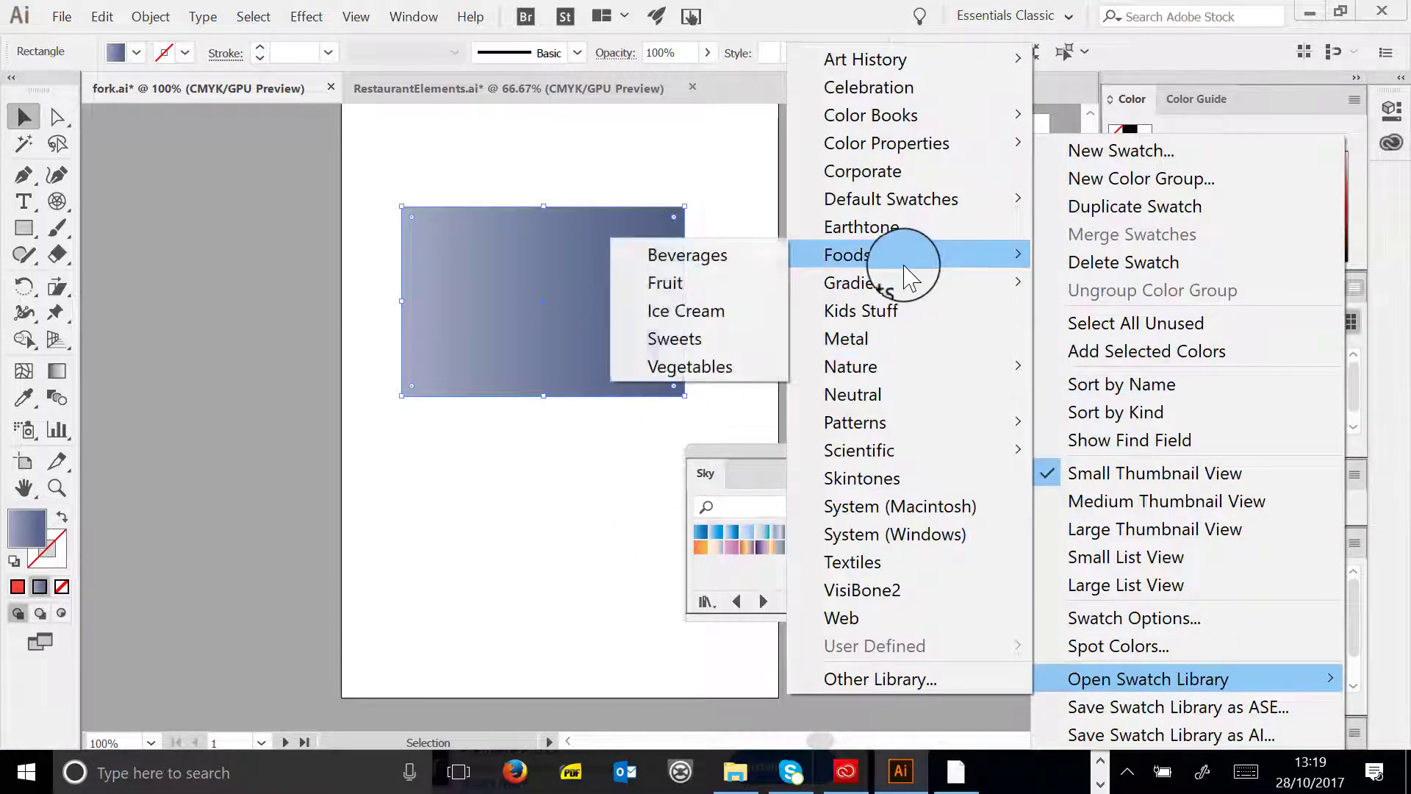
left_click(707, 255)
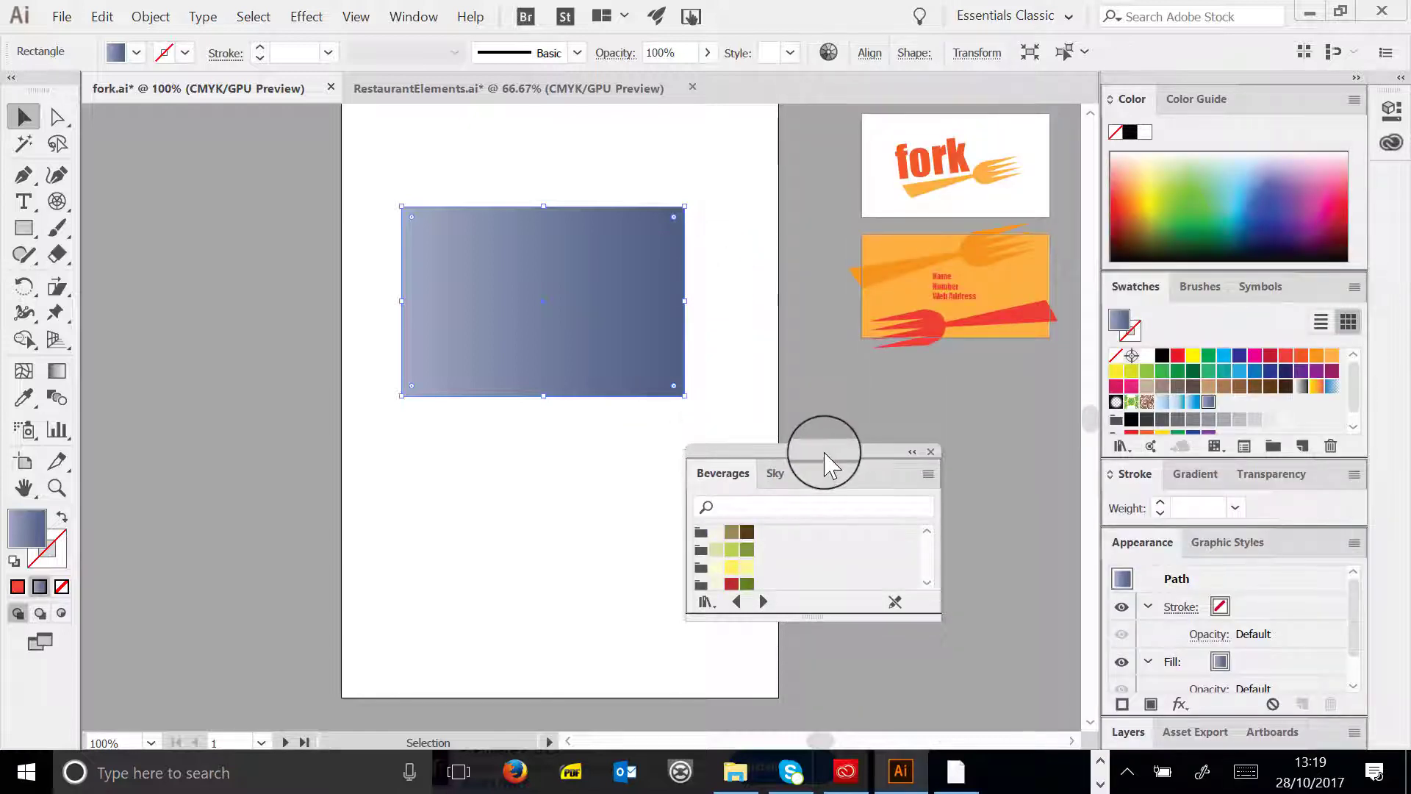
left_click_drag(825, 461, 810, 328)
left_click_drag(795, 483, 806, 640)
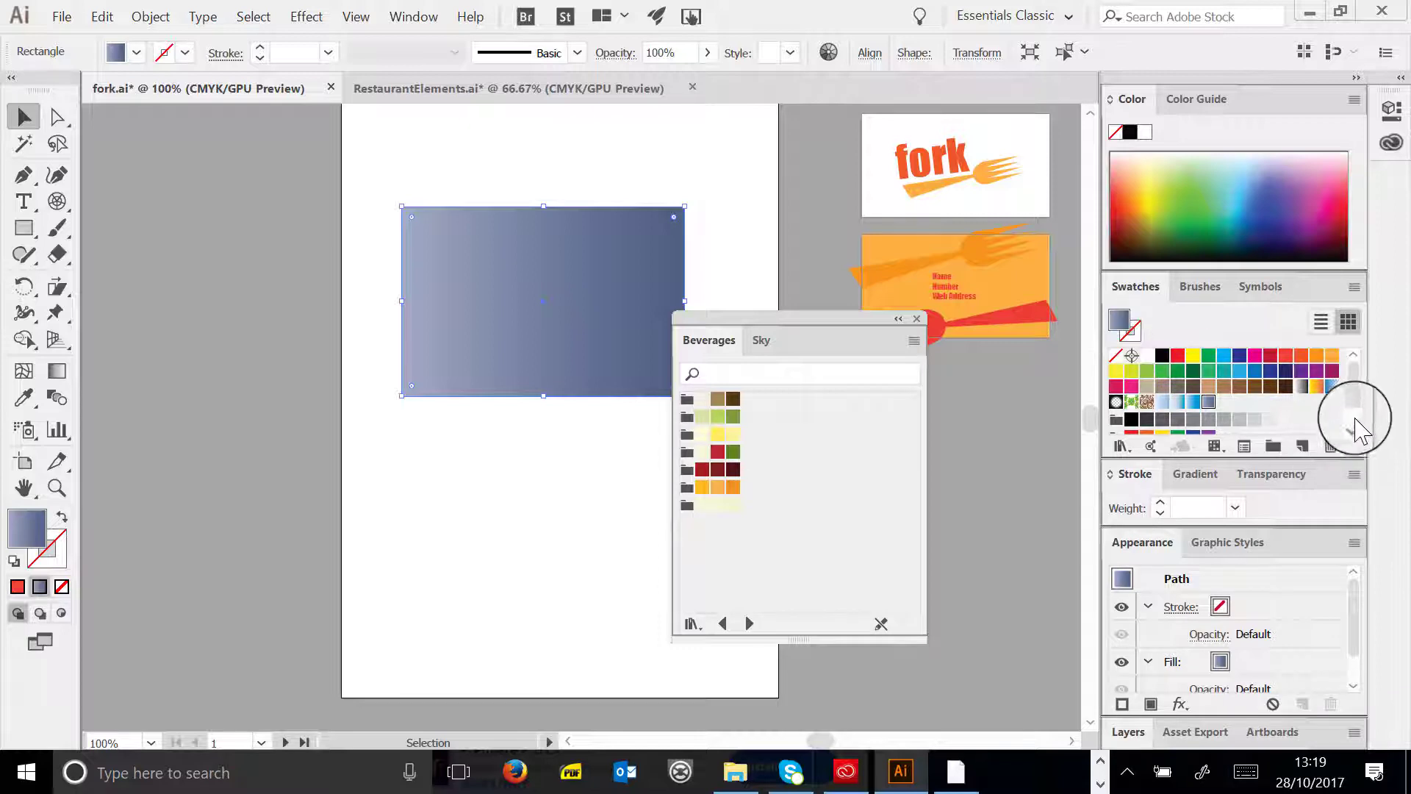
- Add the yellow and the red-green Beverages colour groups to the document swatches and fill the rectangle with the added green
scroll(1355, 378, "down", 1)
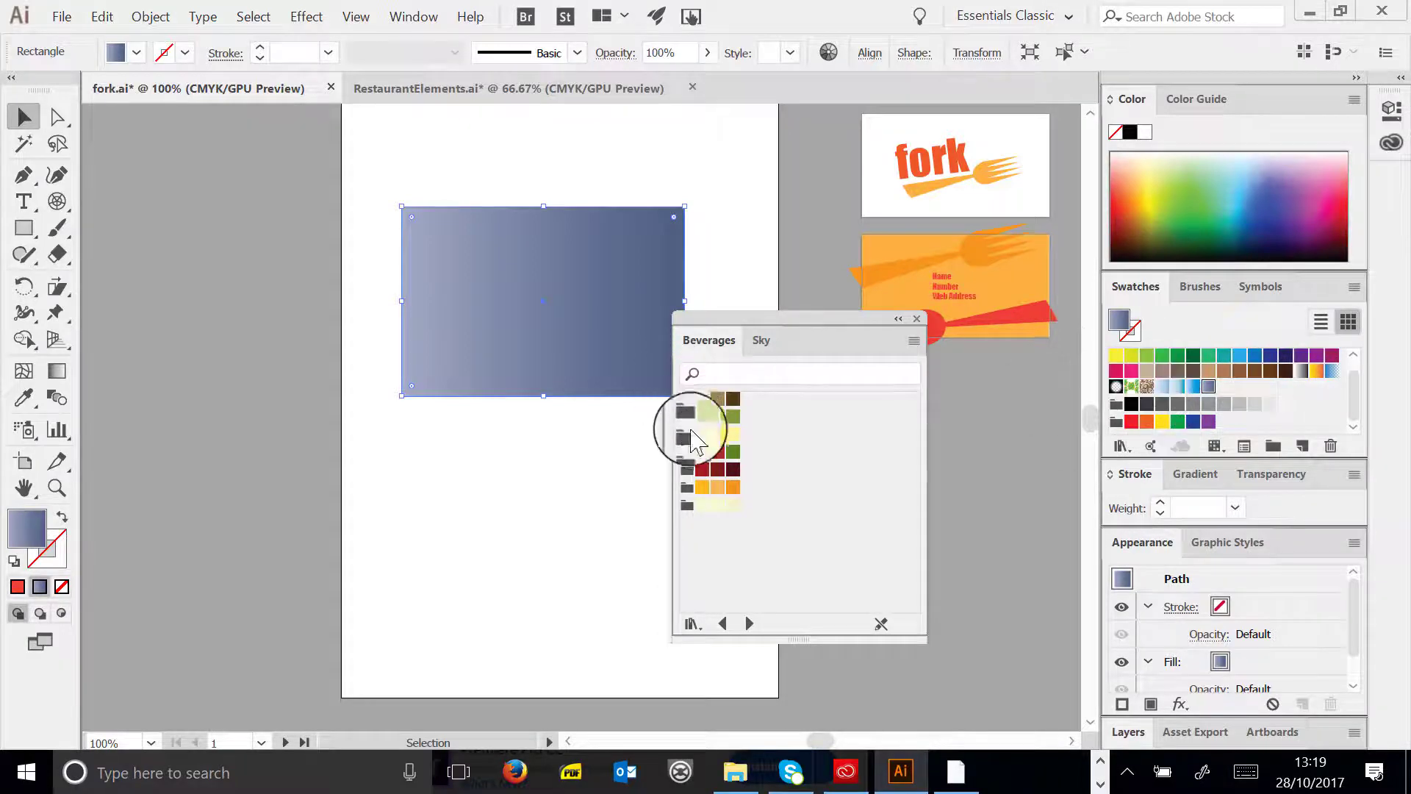
left_click_drag(687, 434, 1237, 395)
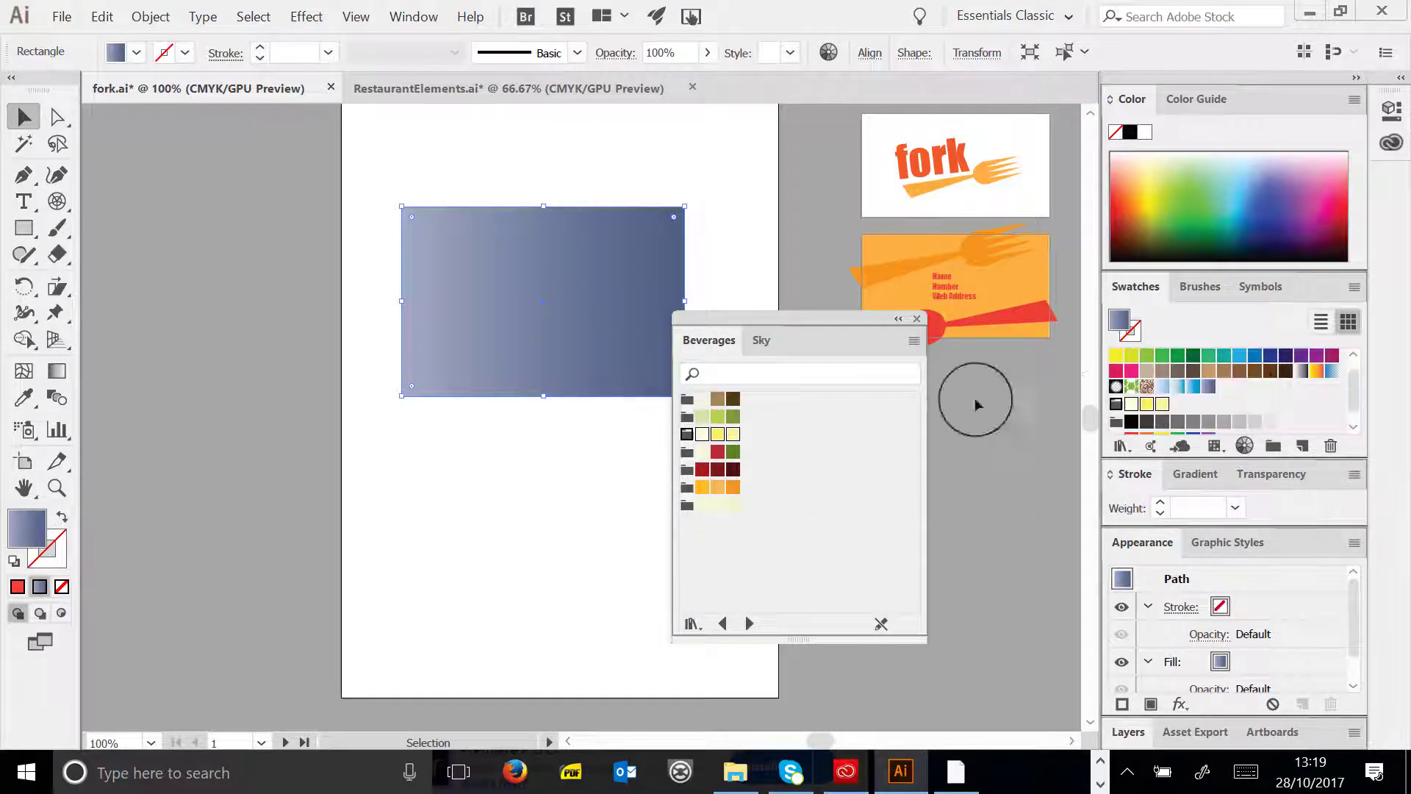
left_click_drag(694, 451, 1342, 413)
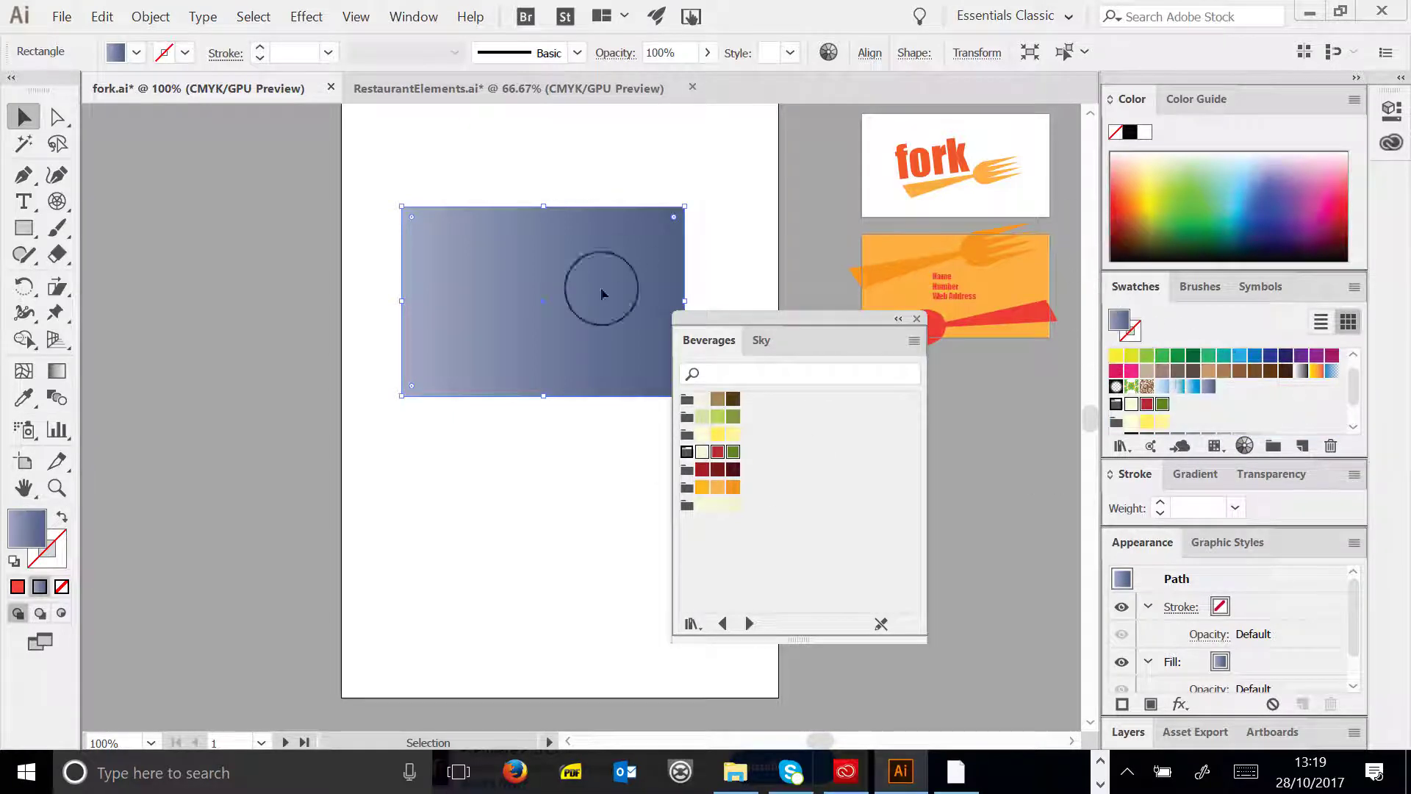
left_click(1160, 401)
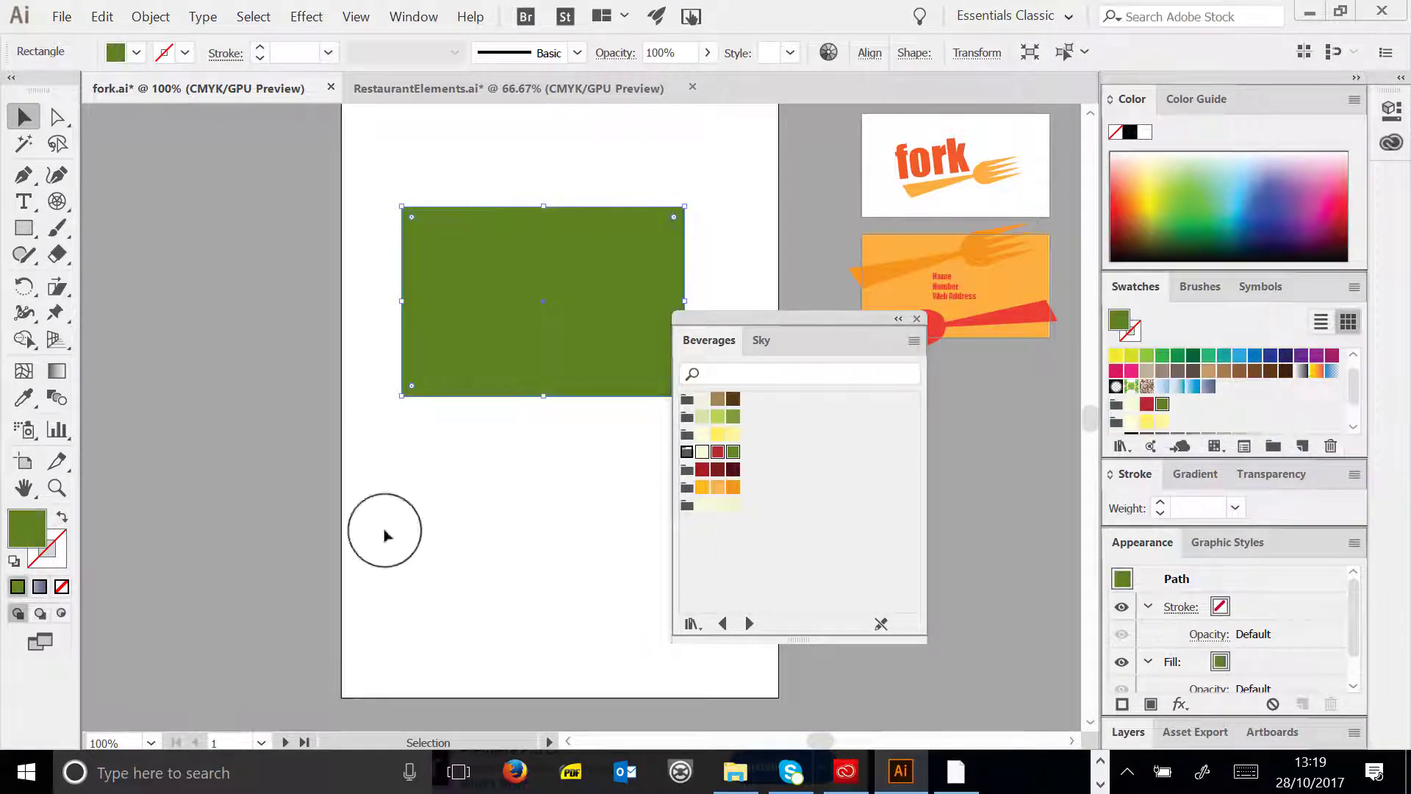
left_click(916, 318)
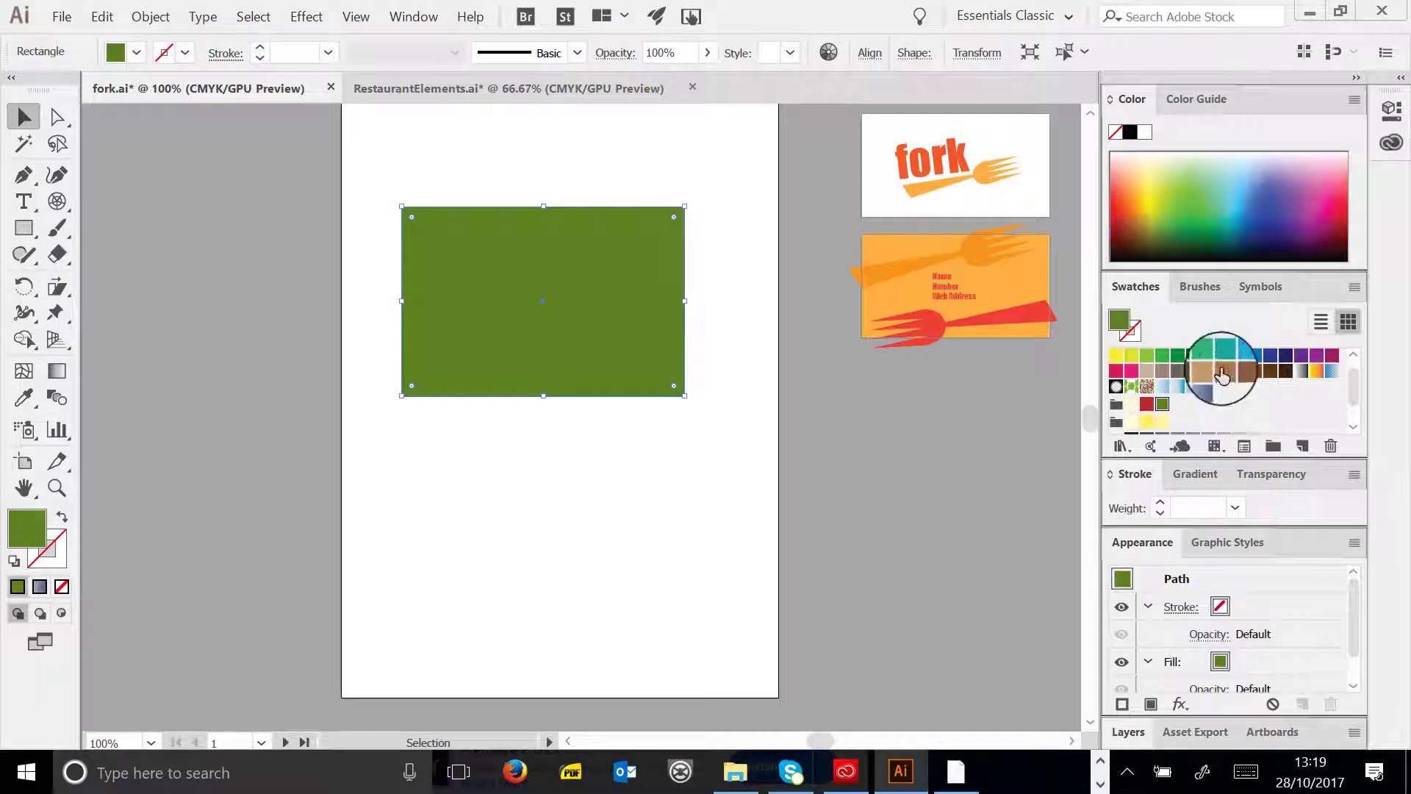
- Open the Decorative Legacy pattern swatch library
left_click(1354, 287)
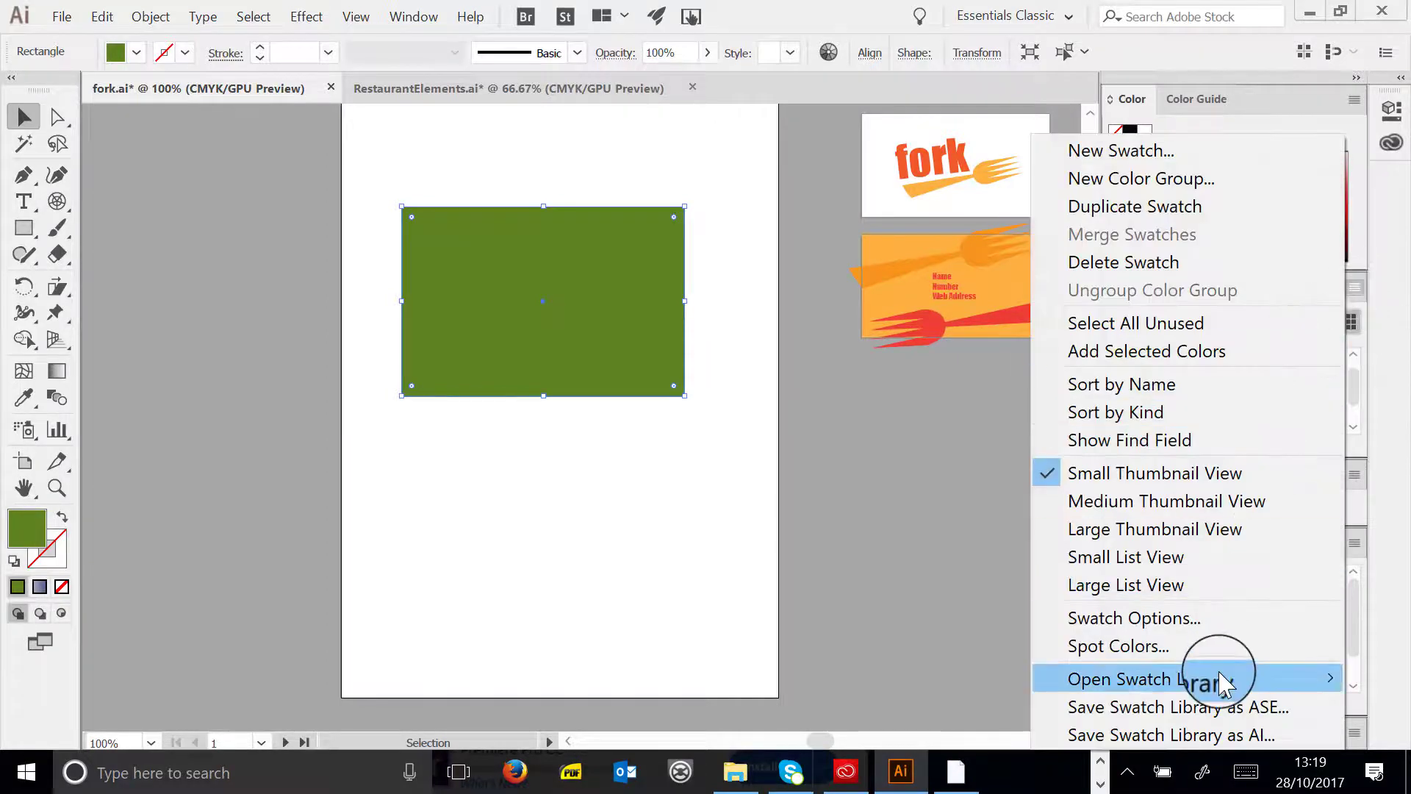
mouse_move(1224, 682)
mouse_move(887, 438)
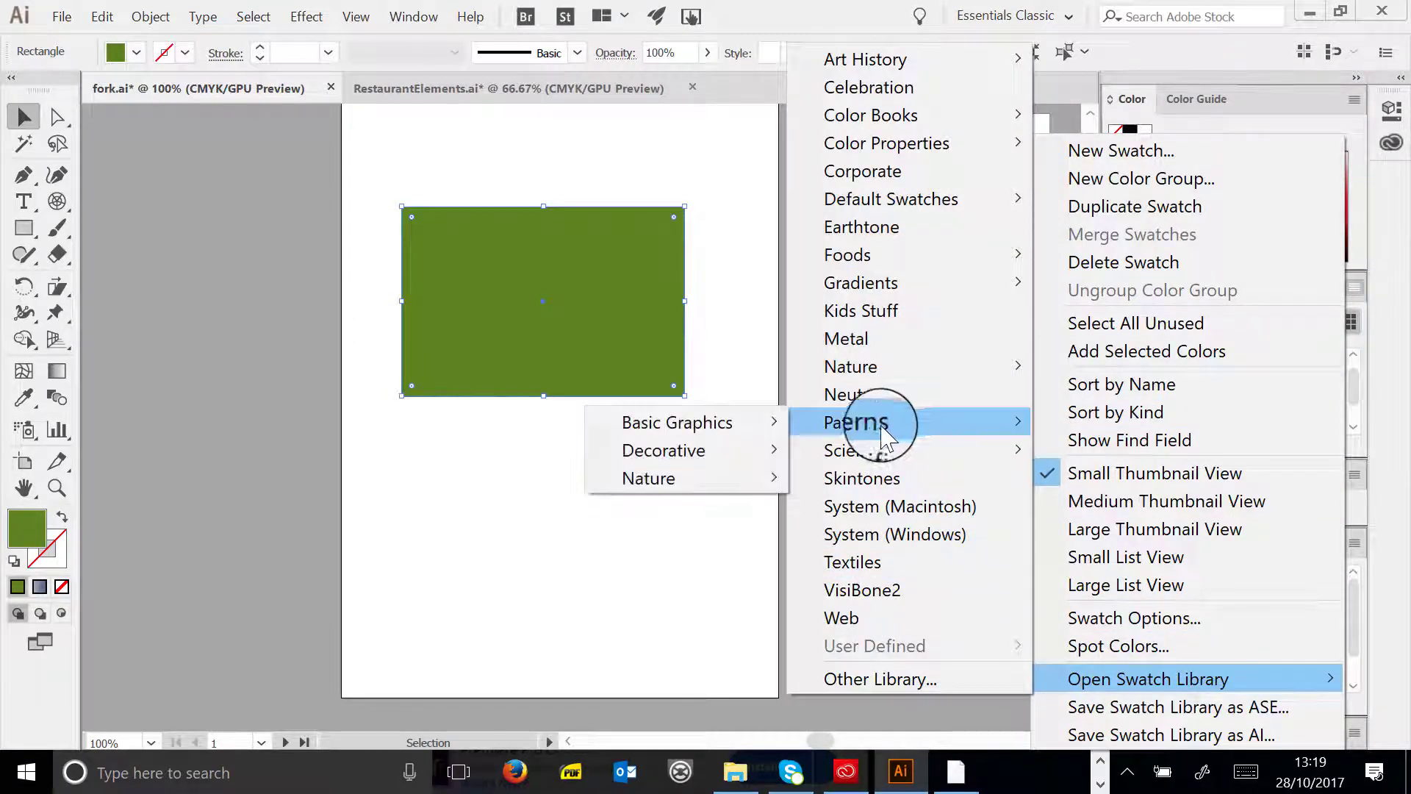
mouse_move(732, 434)
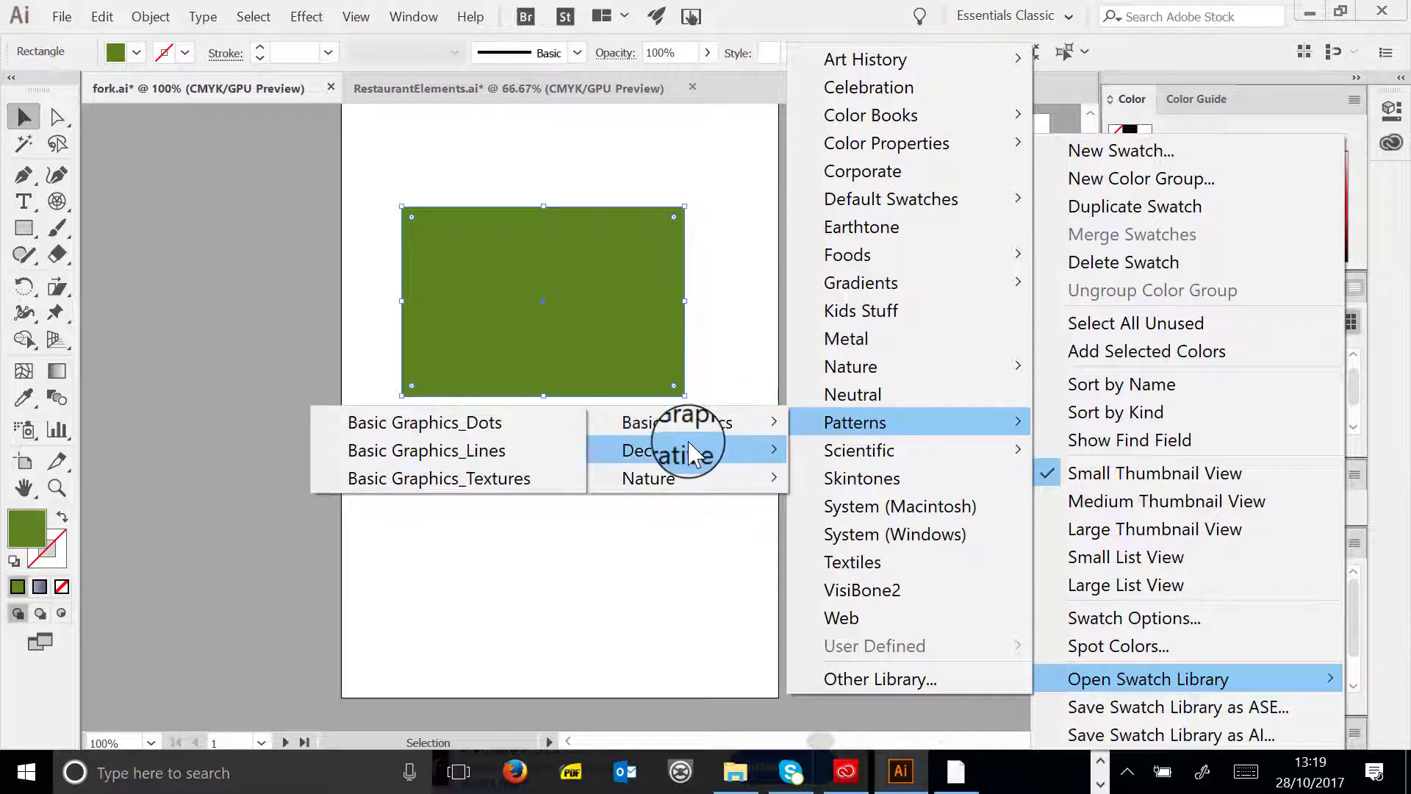
mouse_move(677, 451)
left_click(533, 452)
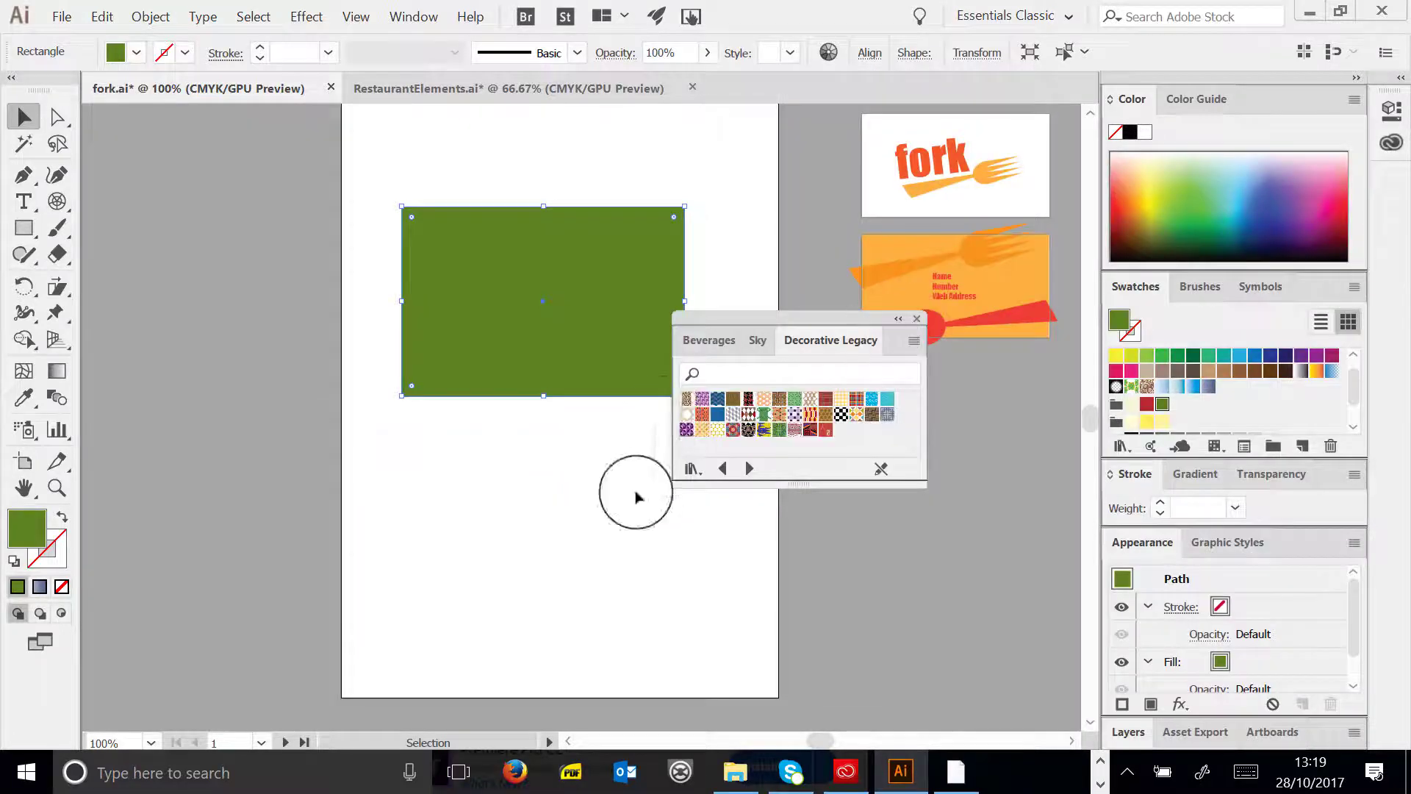
- Apply several Decorative Legacy patterns to the rectangle in turn, ending on the tan honeycomb weave, and close the library
left_click(779, 416)
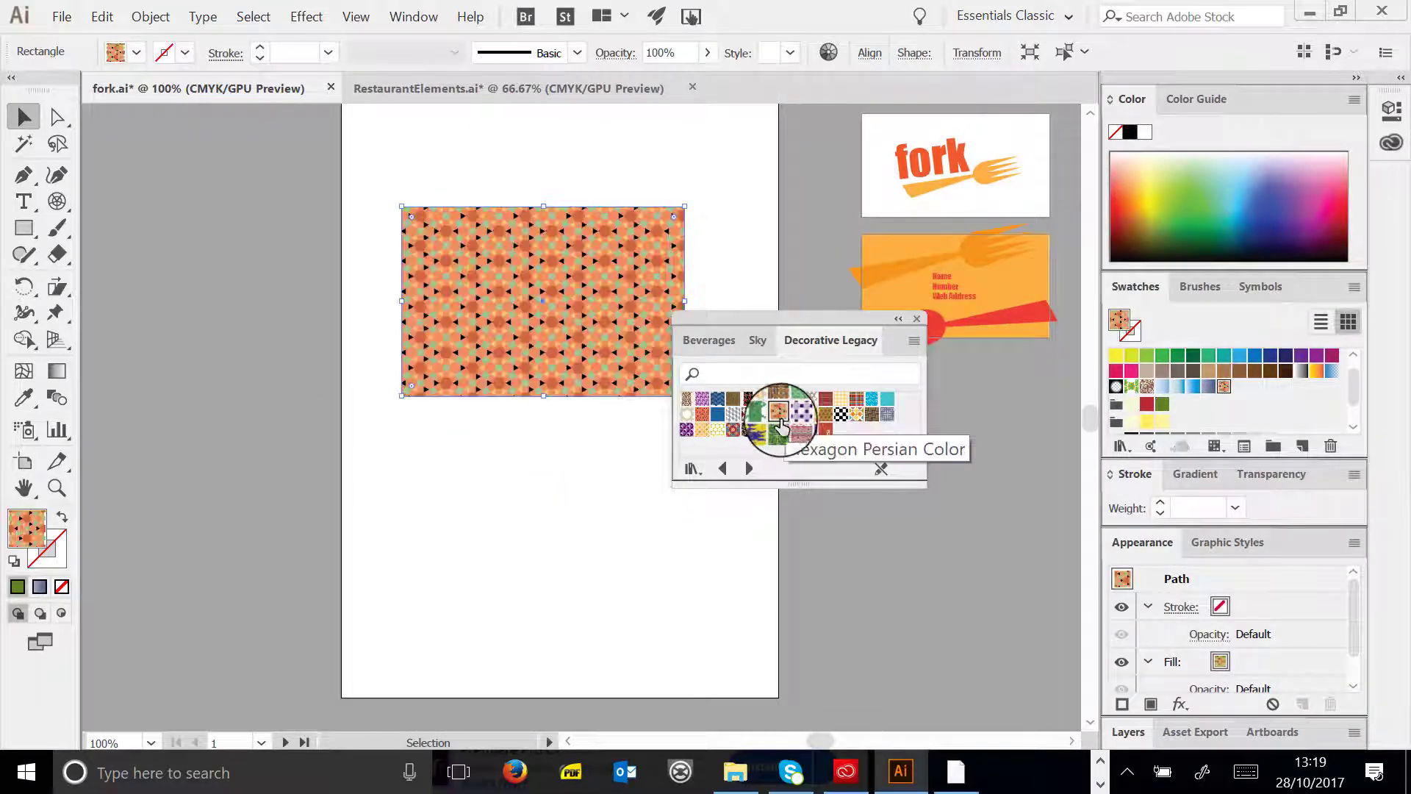
left_click(732, 411)
left_click(700, 418)
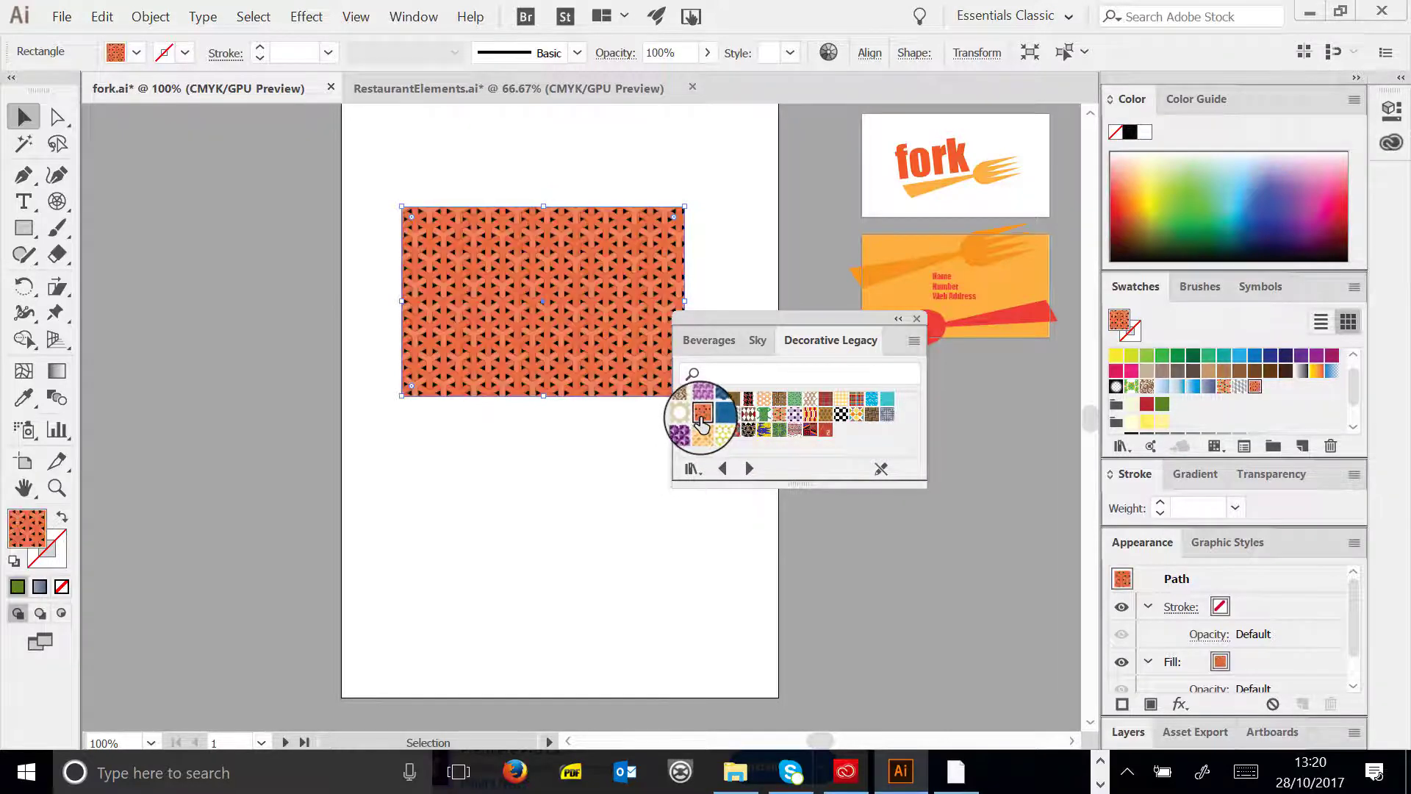
left_click(717, 413)
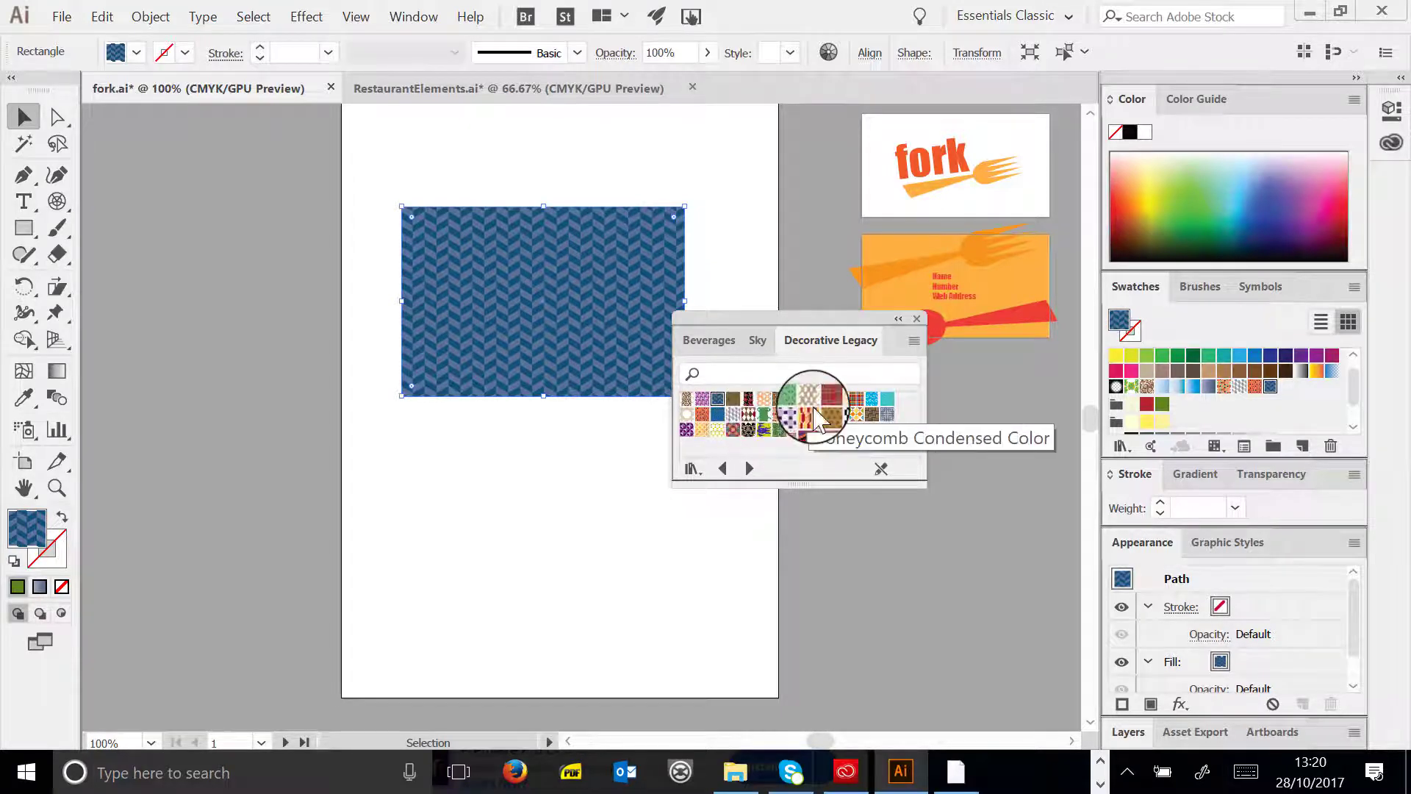
left_click(790, 416)
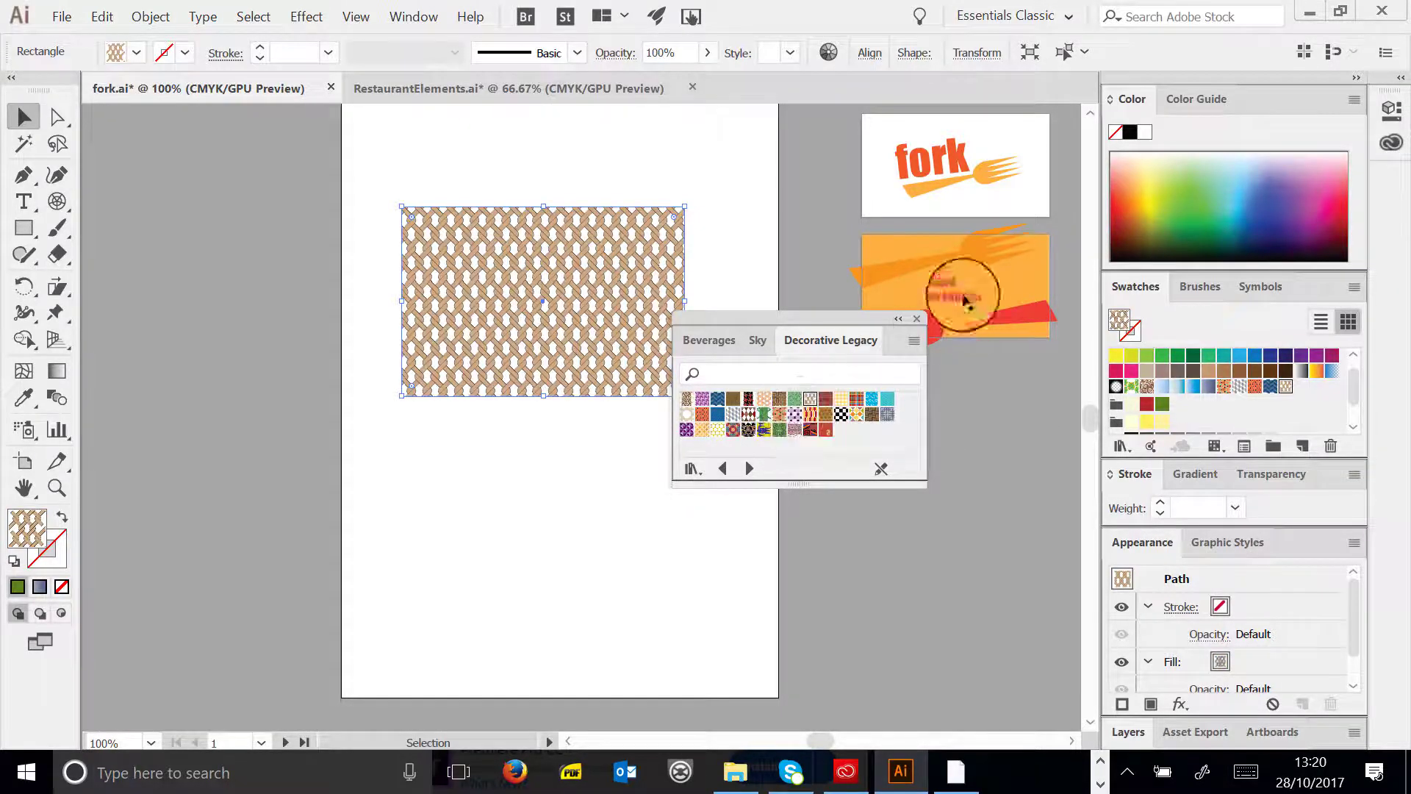
left_click(916, 318)
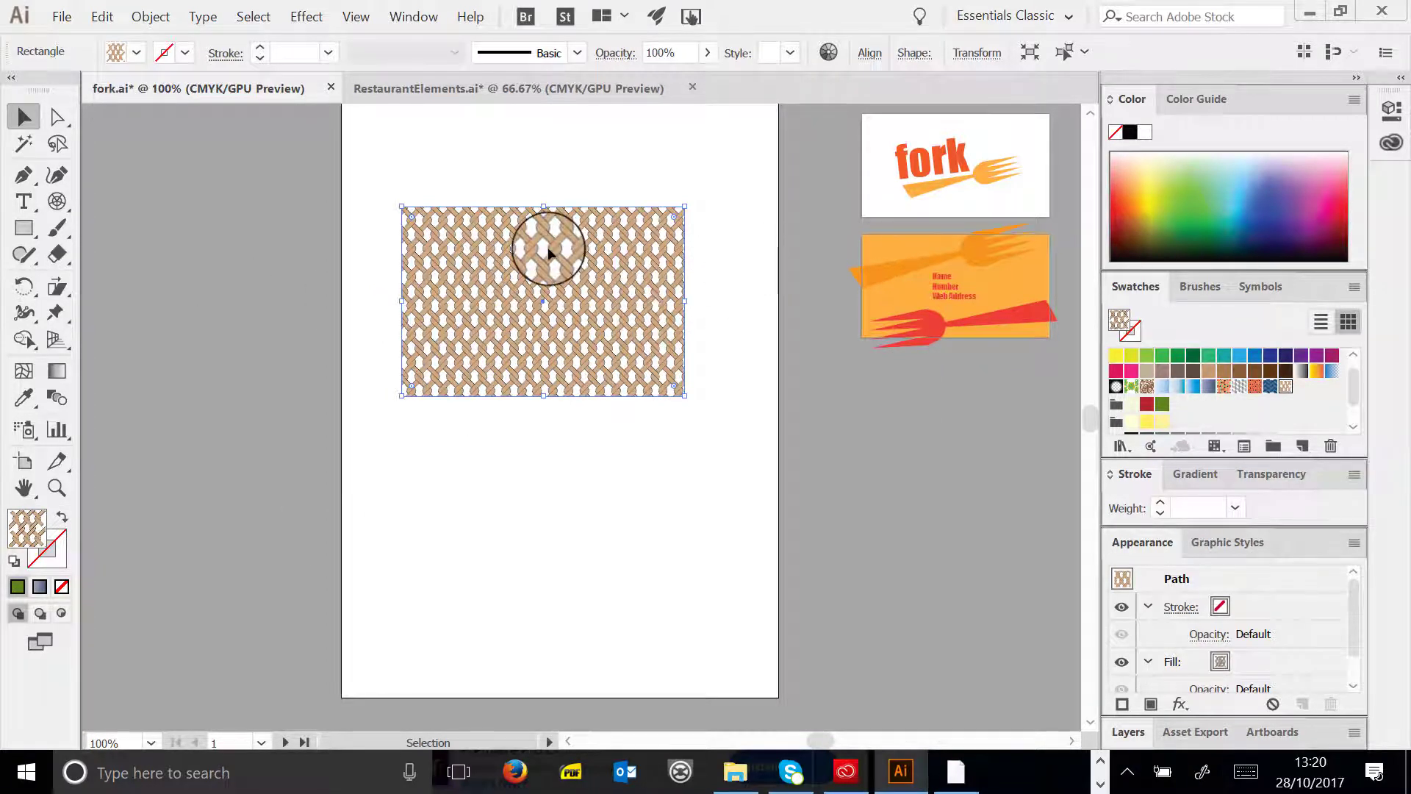
- Delete the pattern-filled rectangle and display the document's symbols
key("Delete")
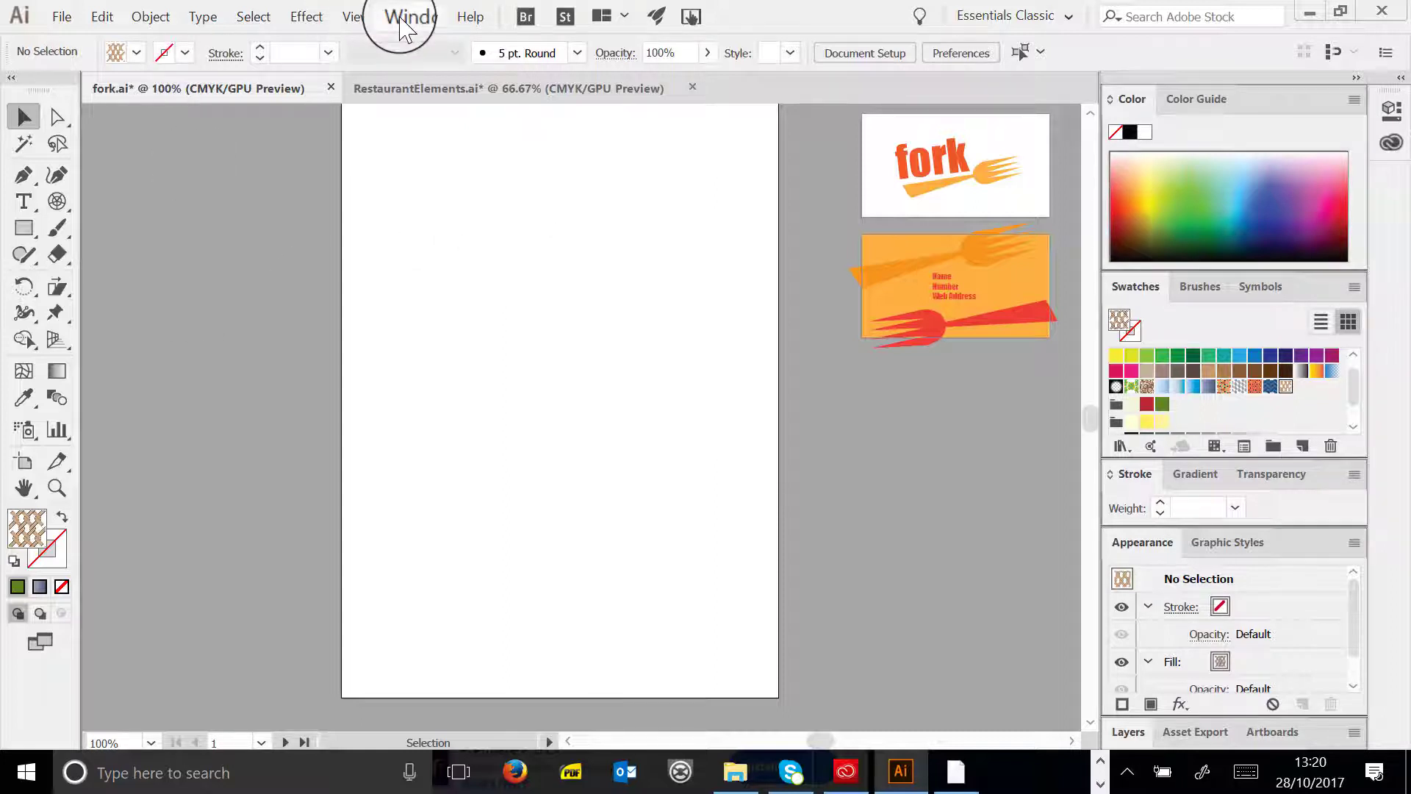
left_click(409, 17)
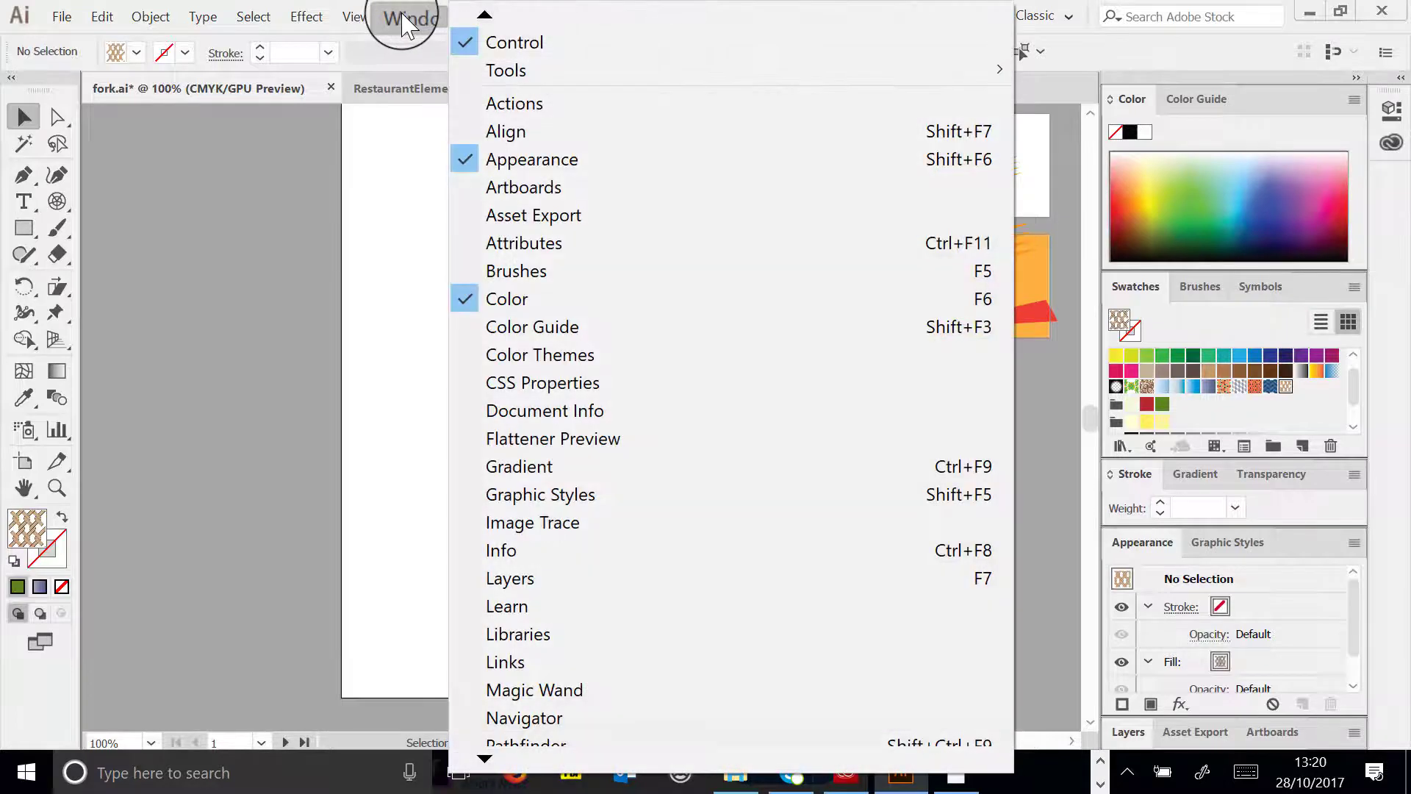
mouse_move(481, 757)
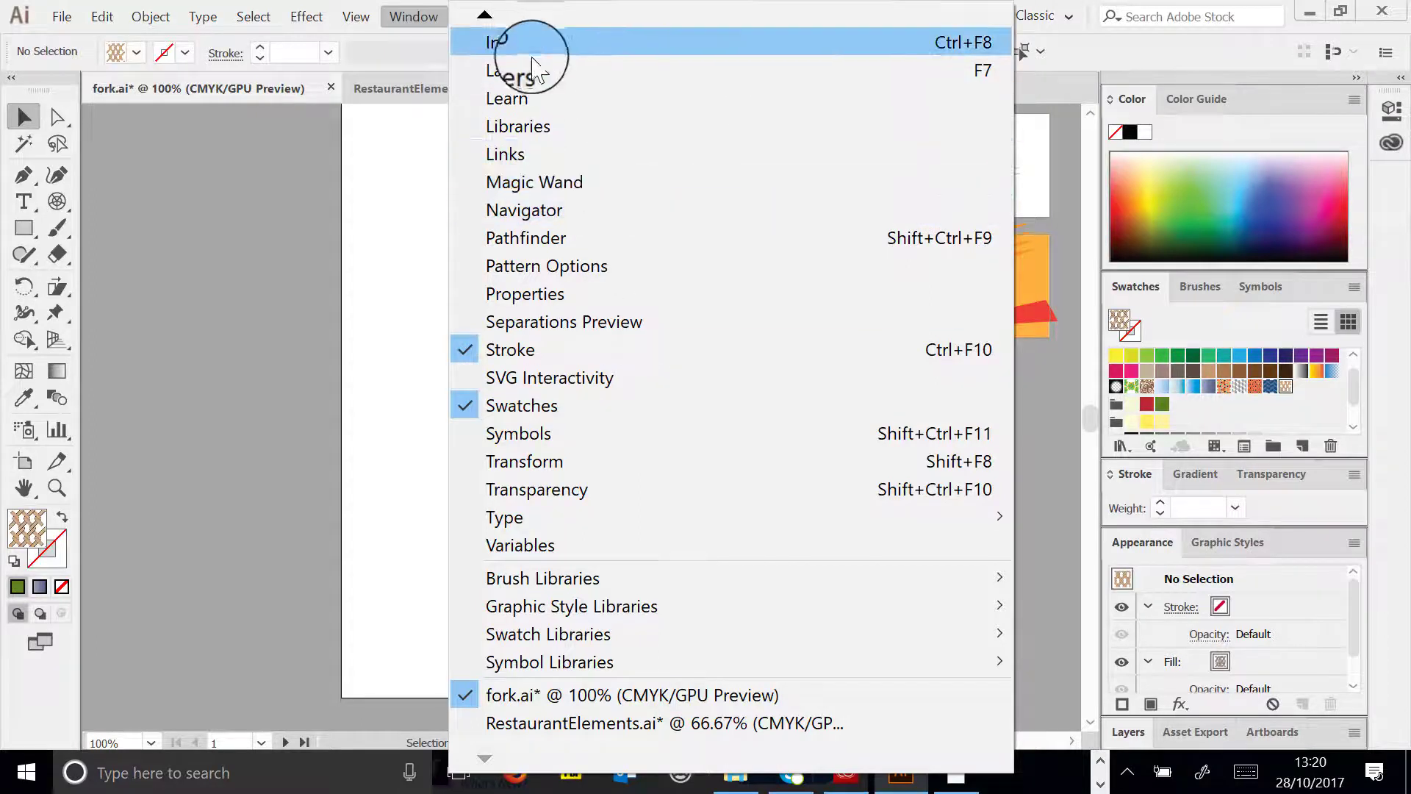
left_click(556, 433)
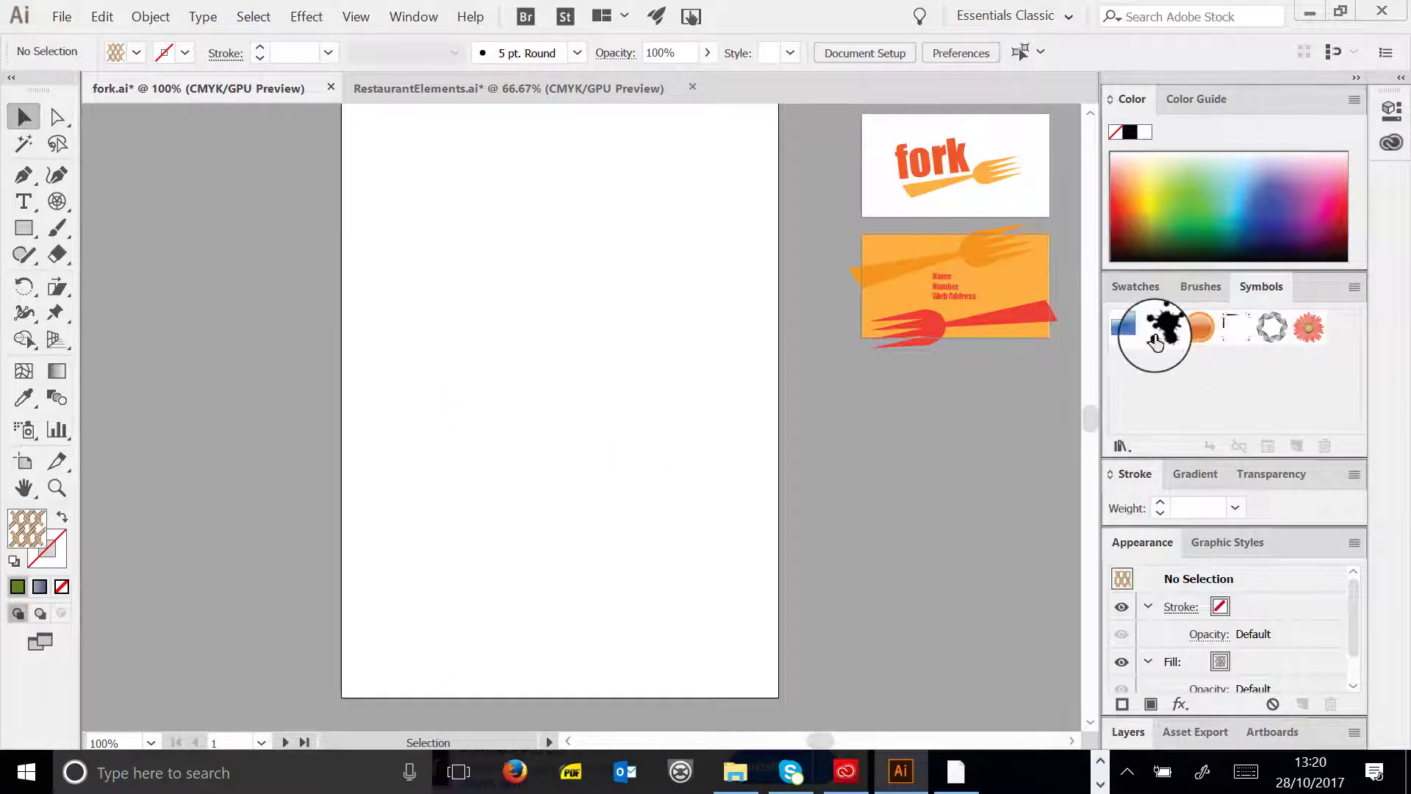
- Look through the available symbol libraries and open the Communication library
left_click(1354, 287)
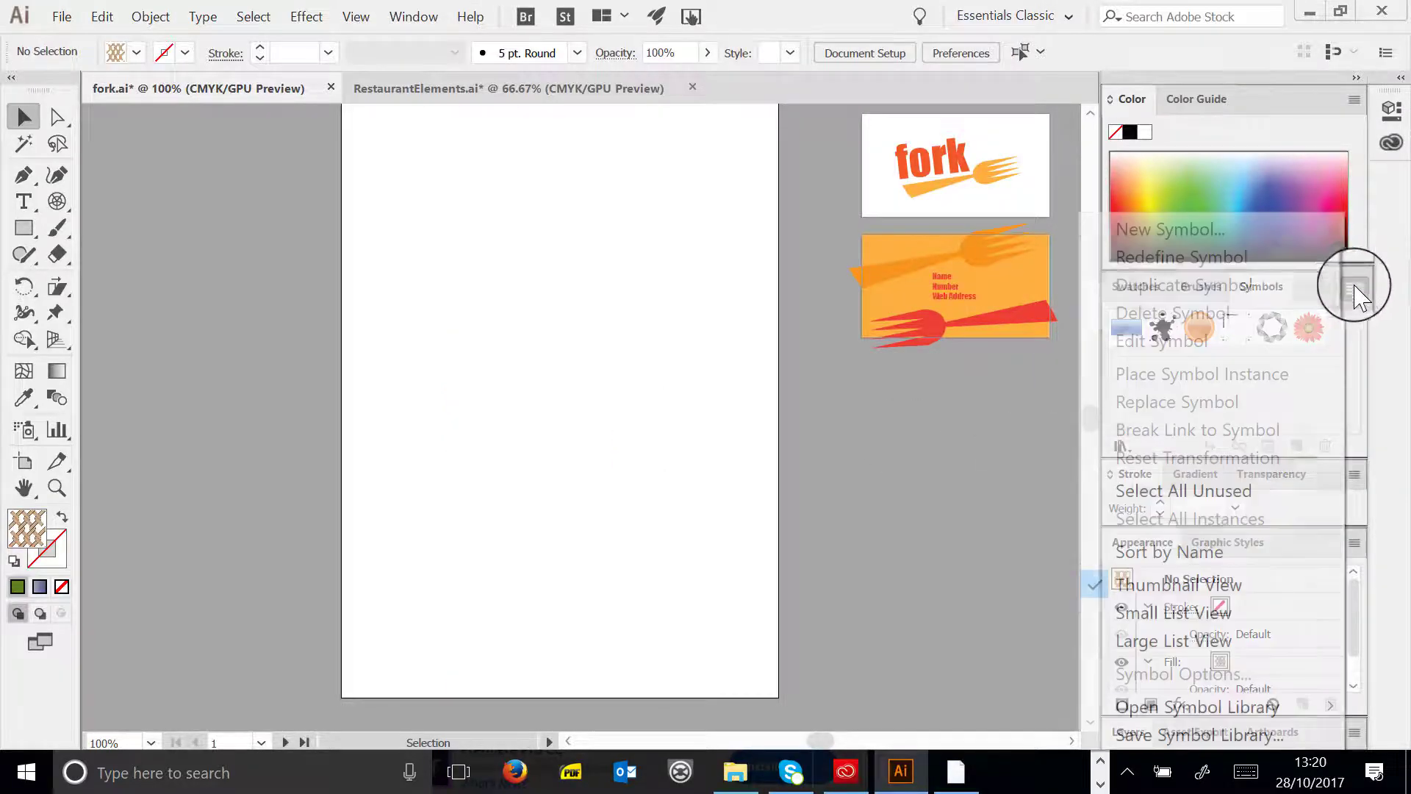
mouse_move(1236, 719)
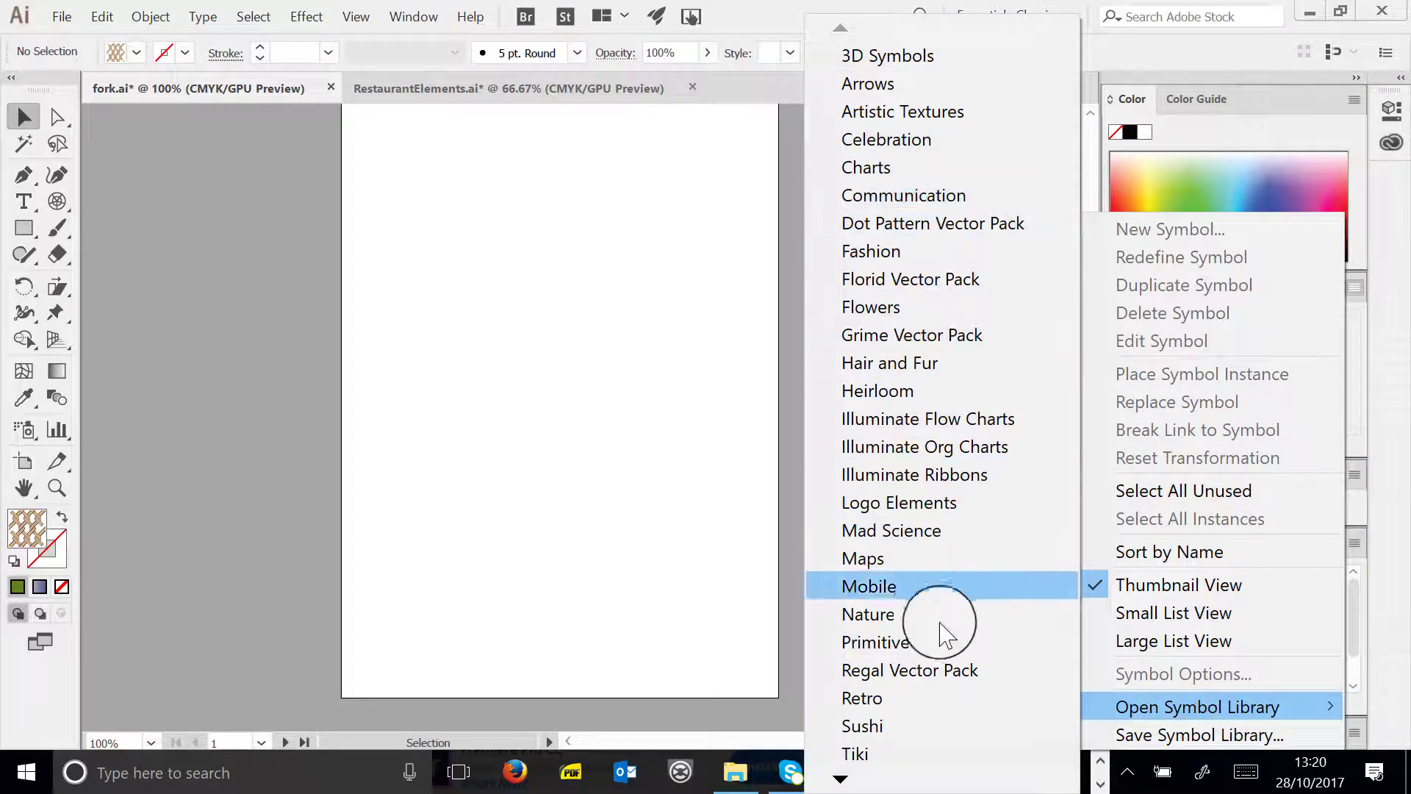
mouse_move(840, 780)
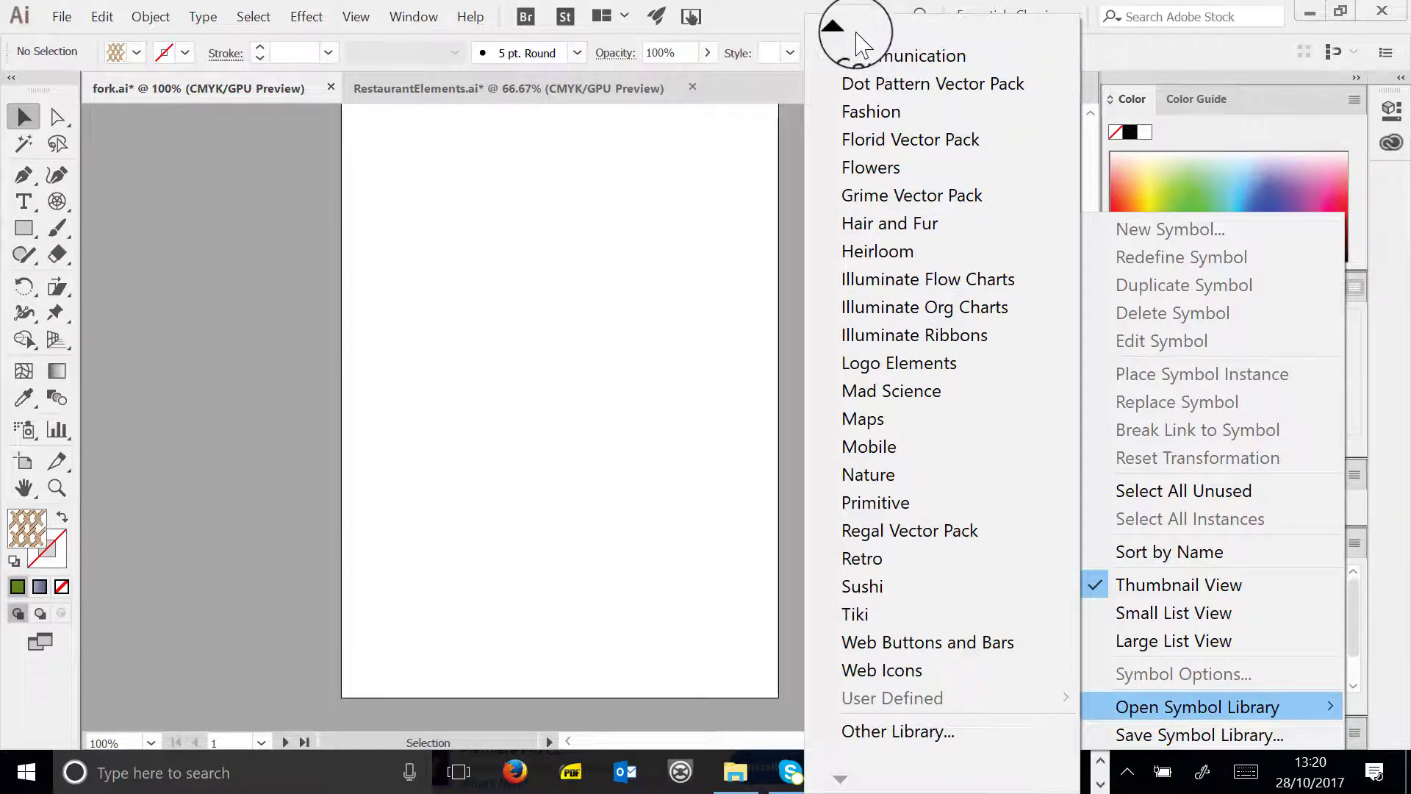
mouse_move(840, 29)
left_click(915, 196)
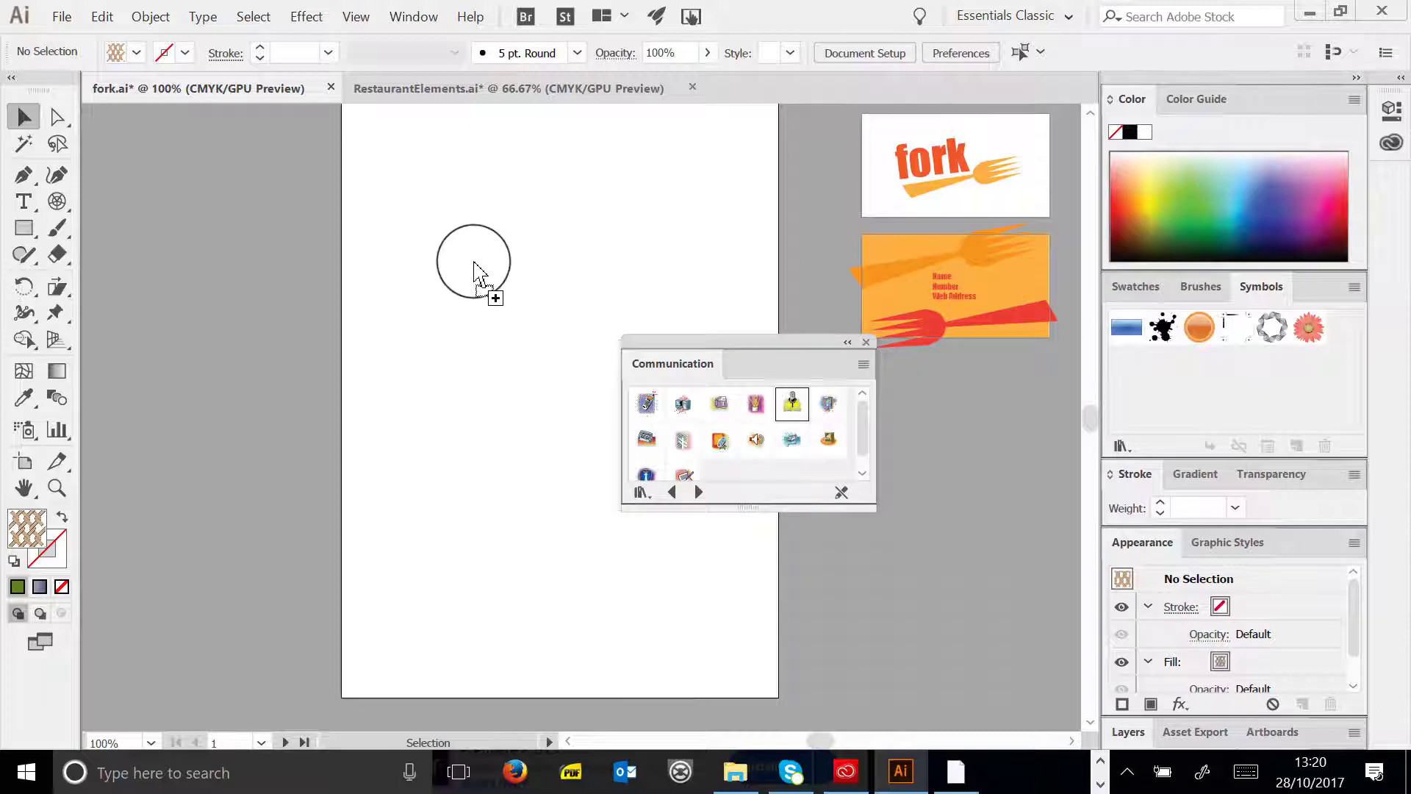
- Place the microphone, computer and fax machine symbols on the blank artboard, scaling up the microphone and the fax machine
left_click_drag(474, 272, 637, 438)
left_click_drag(420, 309, 383, 309)
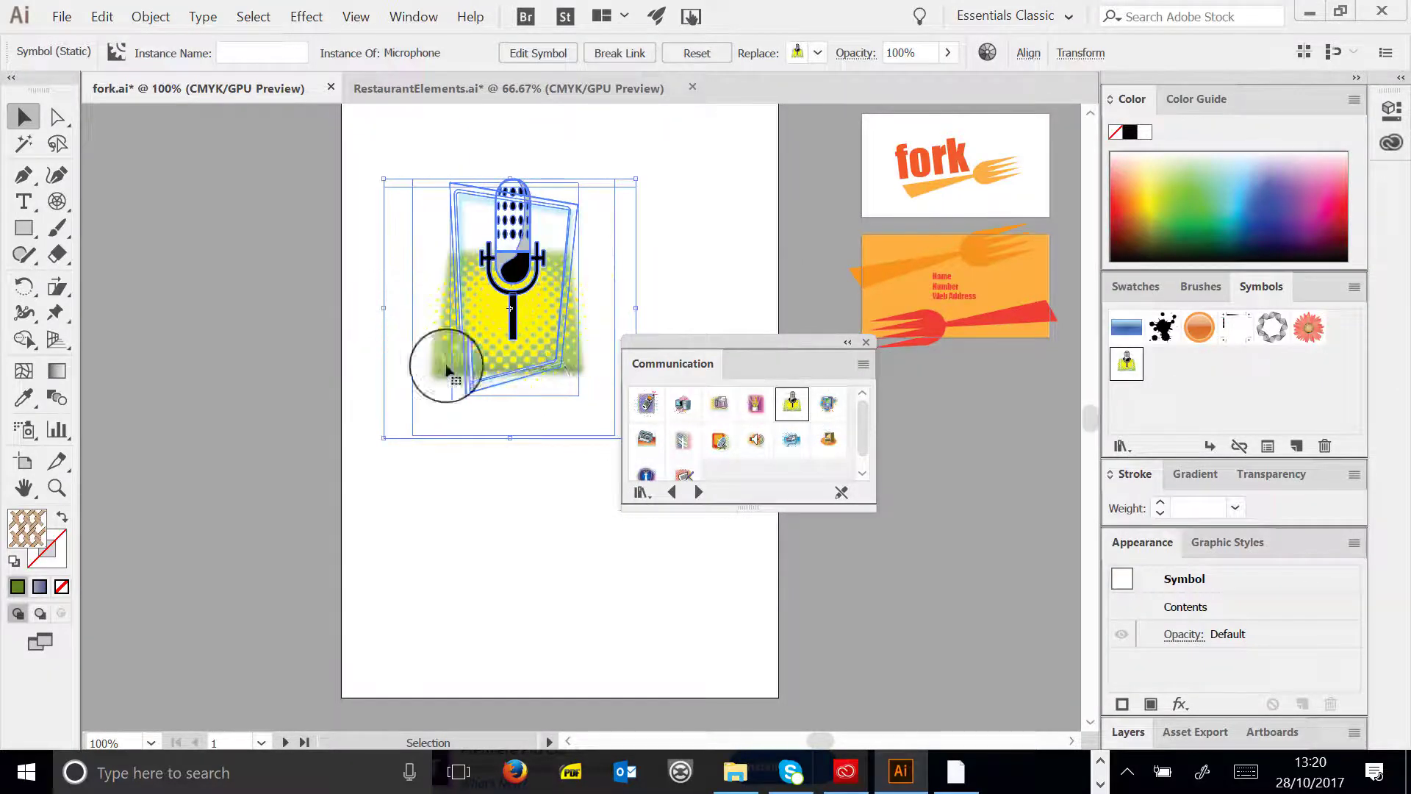
left_click_drag(433, 536, 473, 537)
left_click(599, 347)
left_click(721, 404)
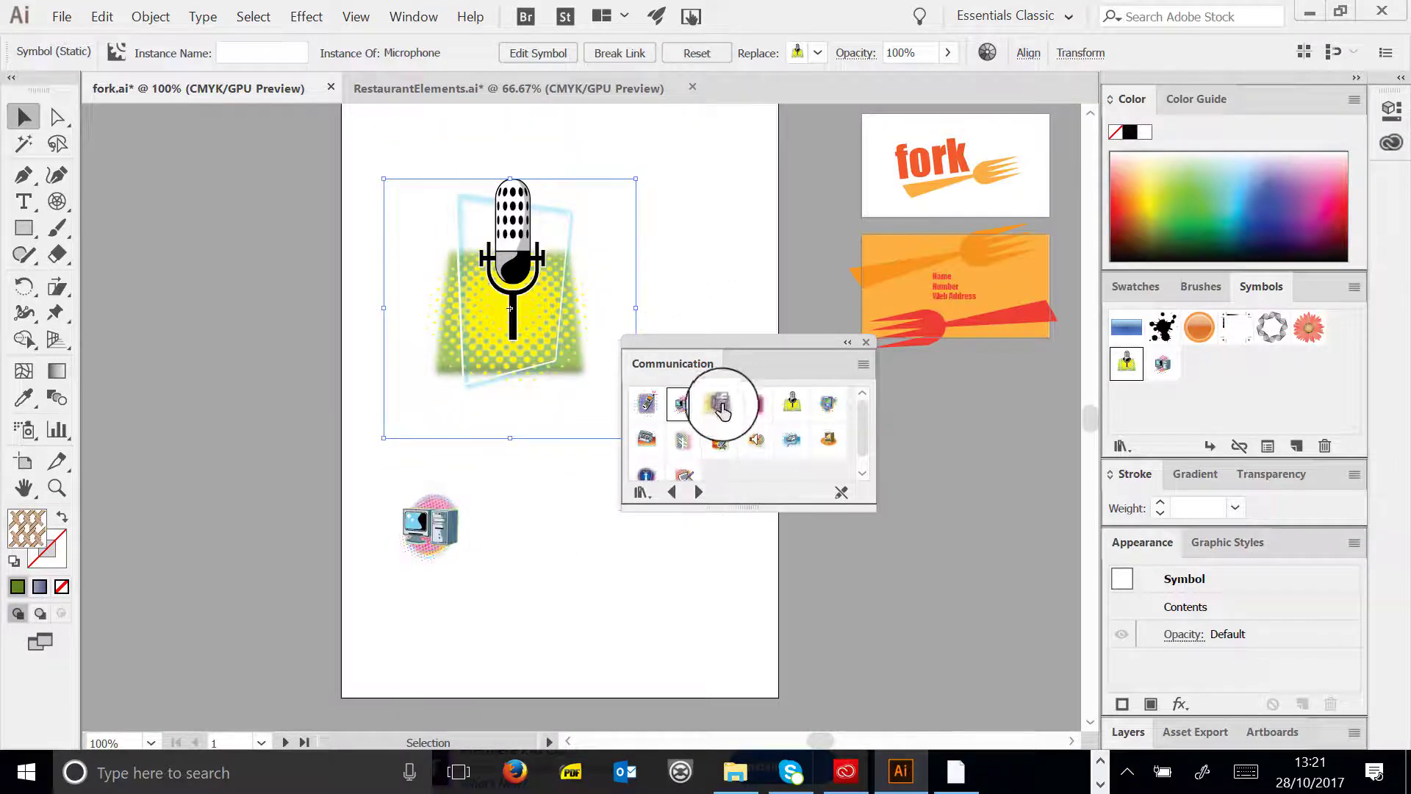
left_click_drag(709, 220, 593, 318)
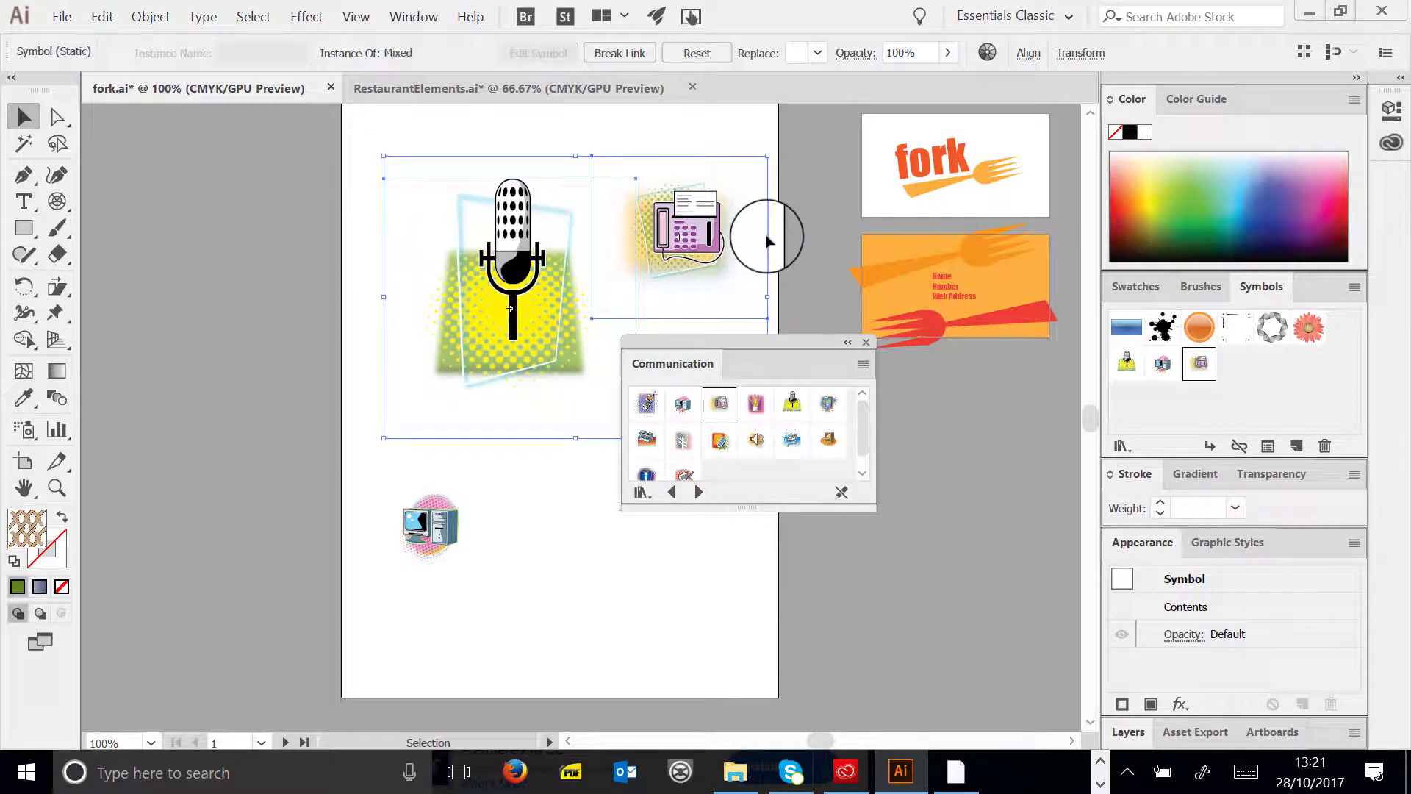
- Delete the microphone, fax machine and computer symbols from the artboard
left_click_drag(765, 242, 400, 341)
key("Delete")
left_click(430, 525)
key("Delete")
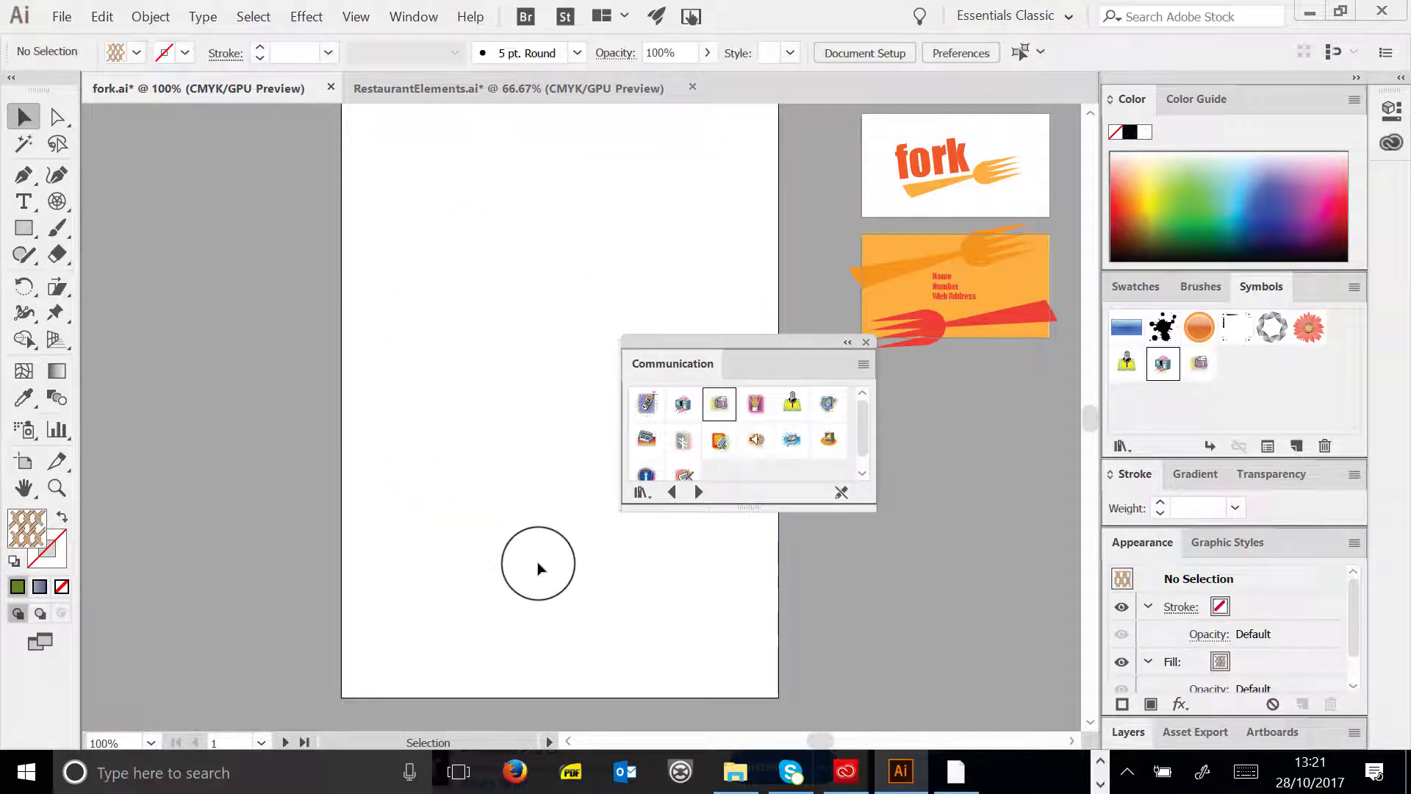
- Open the Maps symbol library alongside the Communication library
left_click(1354, 287)
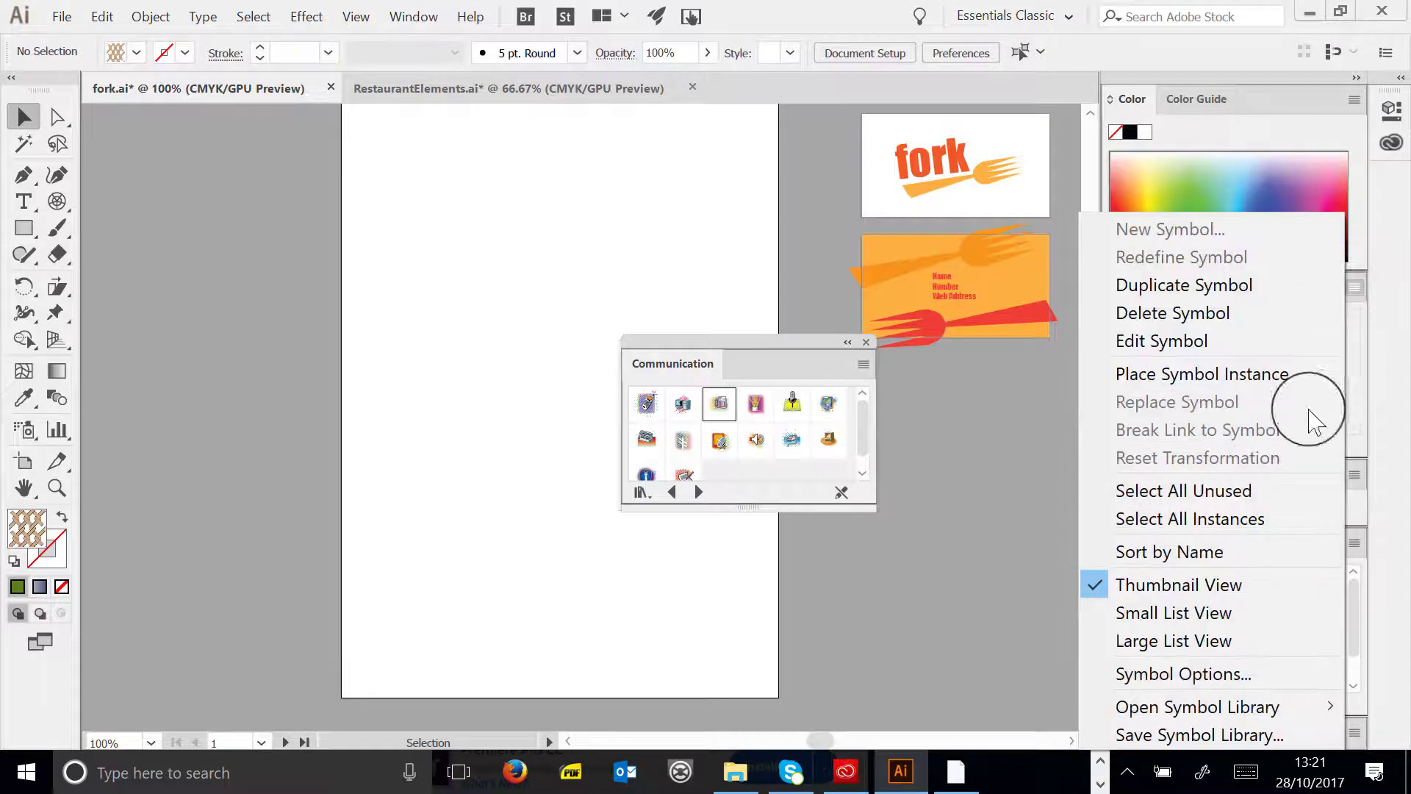
mouse_move(1198, 707)
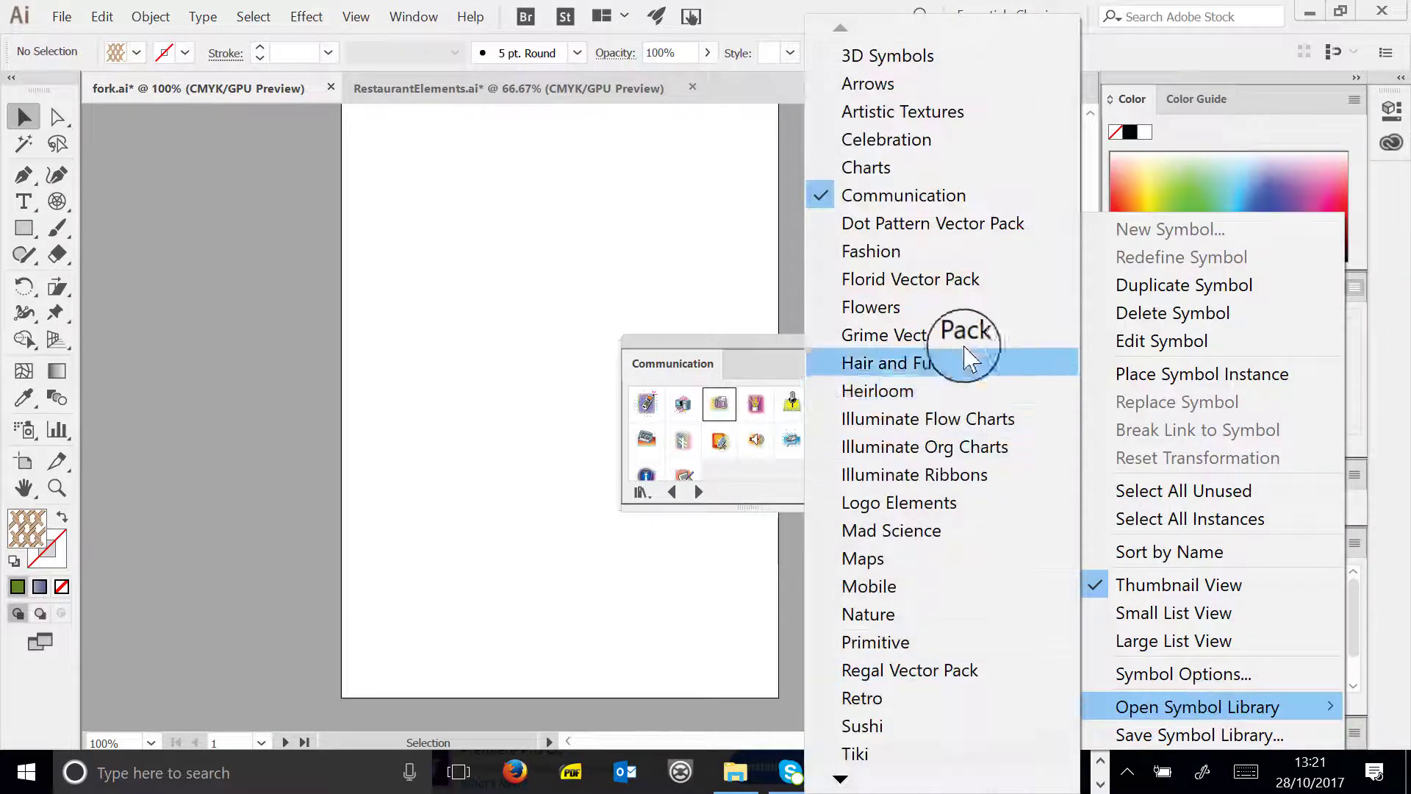
left_click(919, 559)
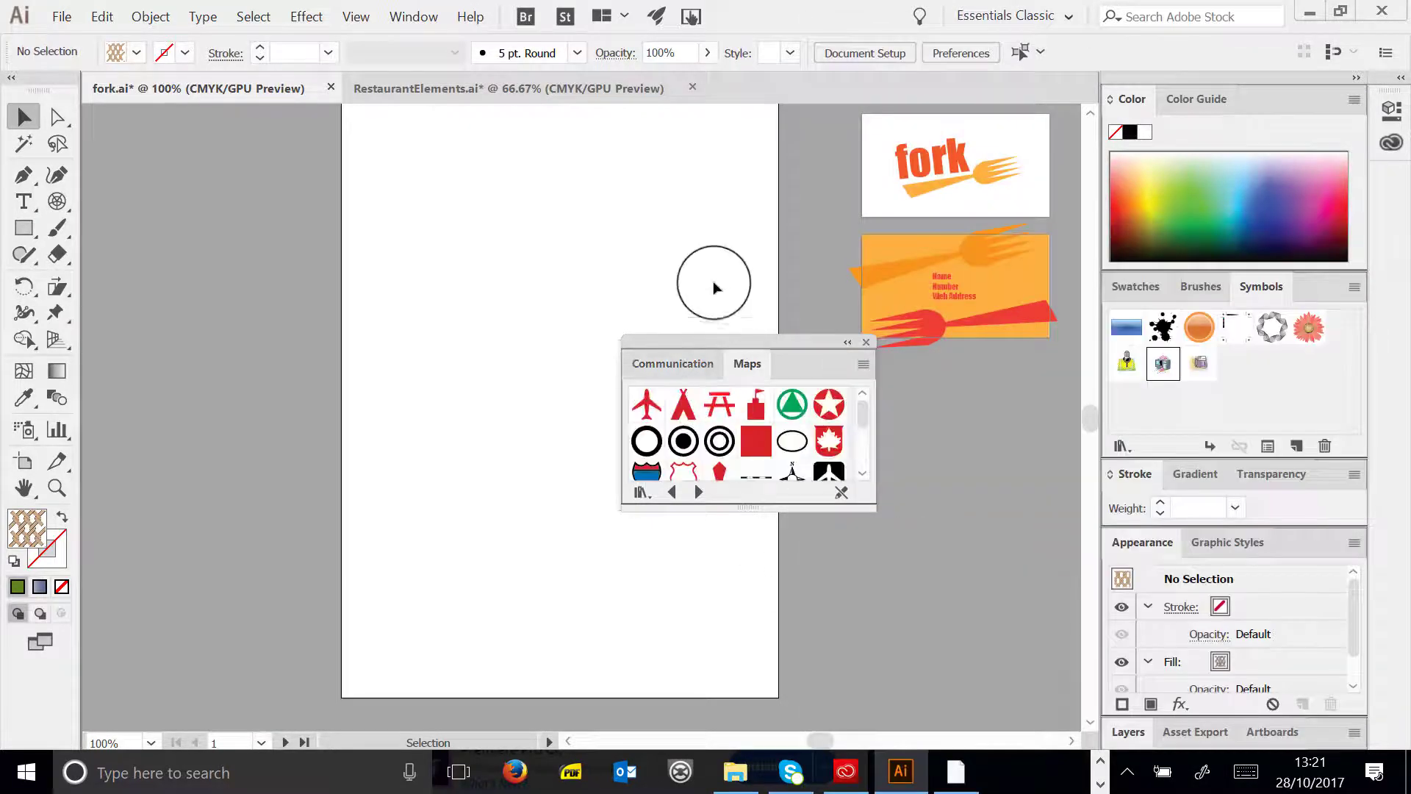
- Enlarge the Maps symbol library and try out the Campground and Capitol symbols on the blank artboard, removing both samples
left_click_drag(866, 504, 941, 623)
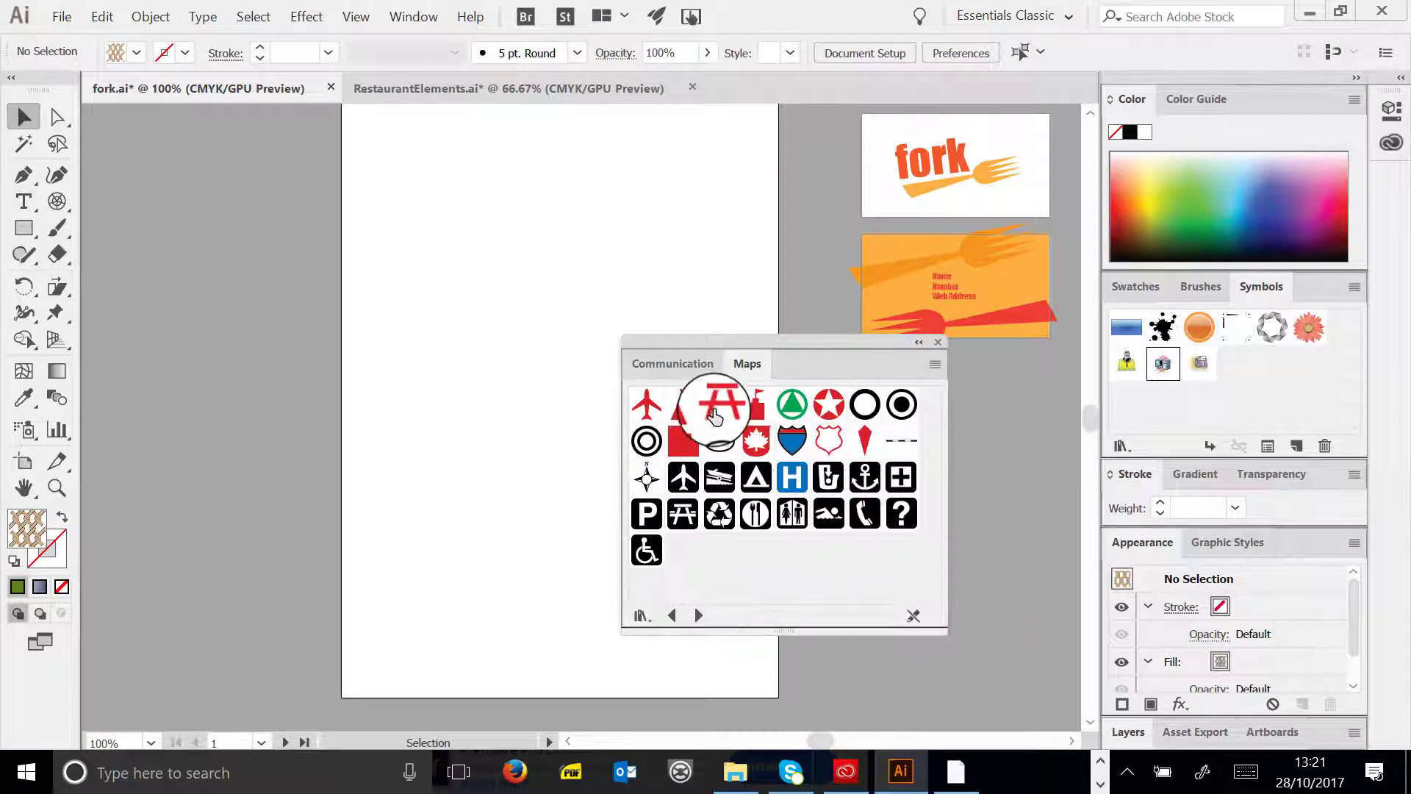
mouse_move(533, 307)
left_mouse_down()
mouse_move(438, 192)
mouse_move(514, 315)
mouse_move(556, 346)
mouse_move(548, 331)
left_mouse_up()
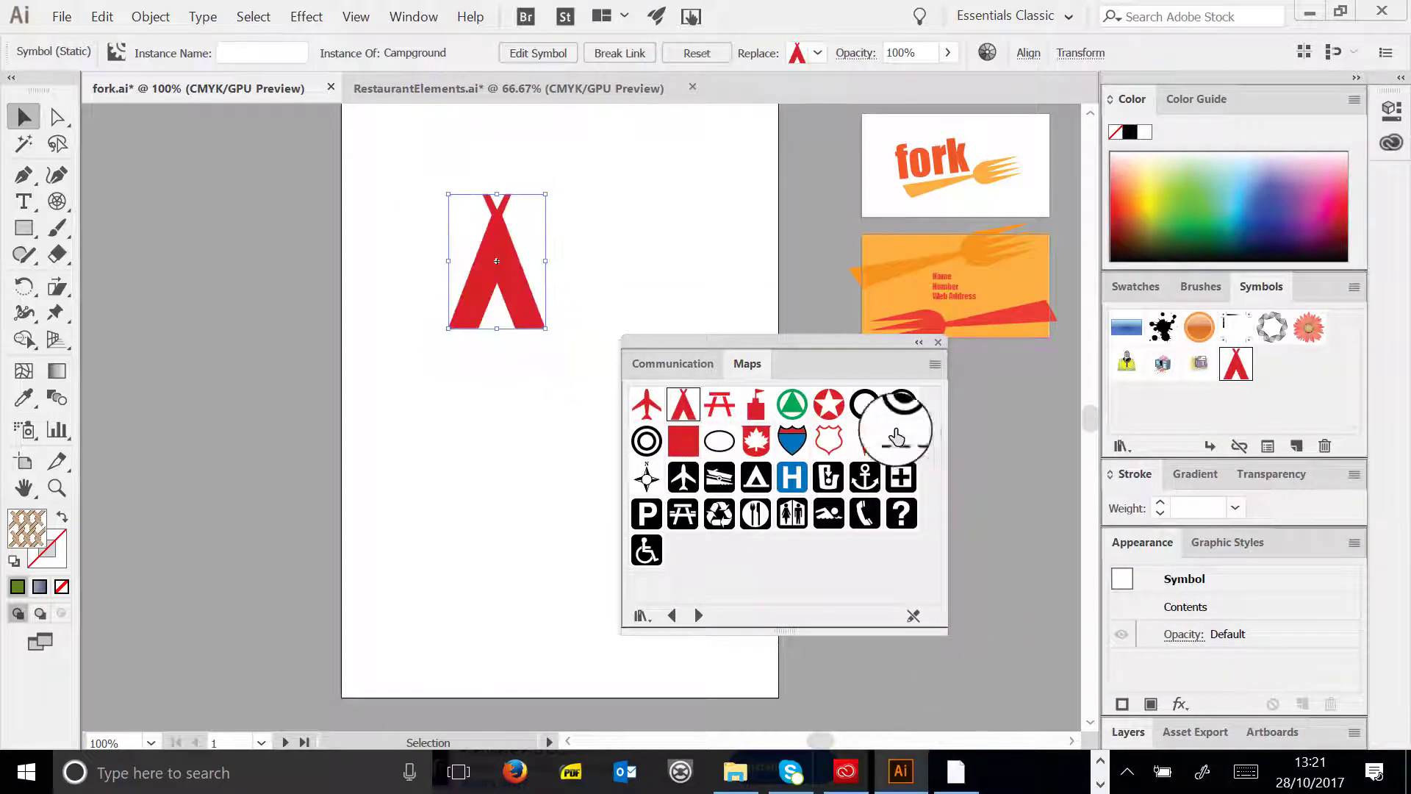
left_click_drag(829, 404, 415, 506)
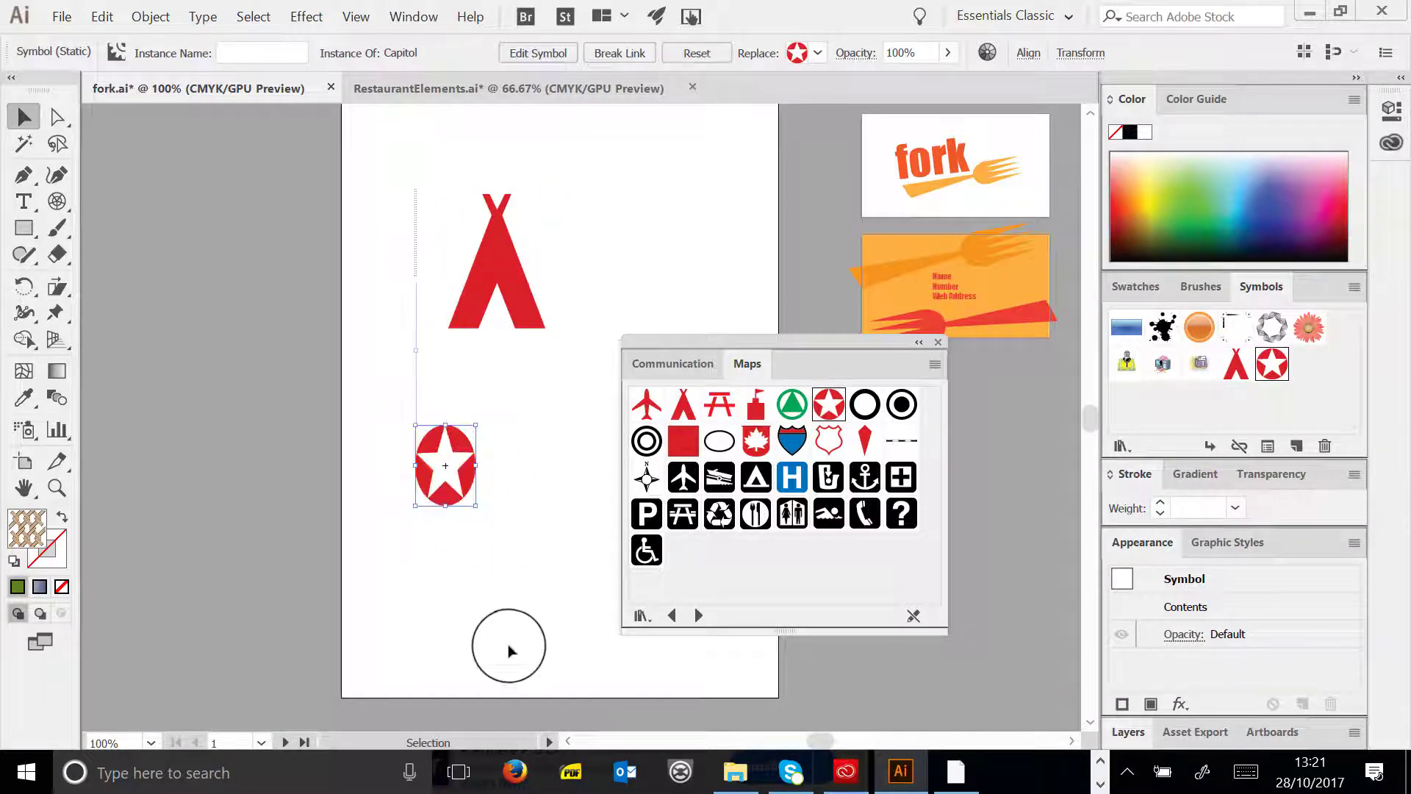
key("ctrl+a")
key("Delete")
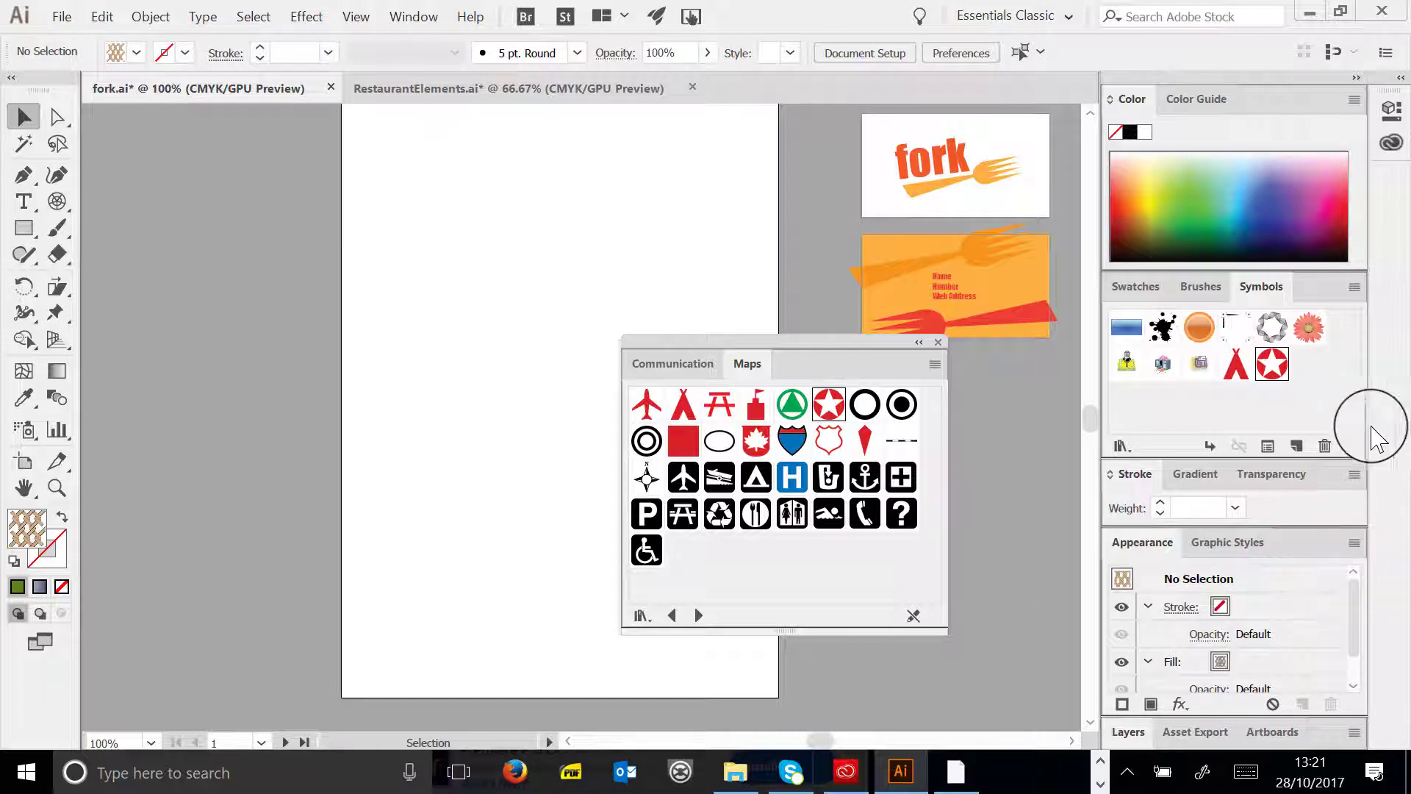
- Open the Flowers symbol library and move the library group away from the blank artboard
left_click(1359, 280)
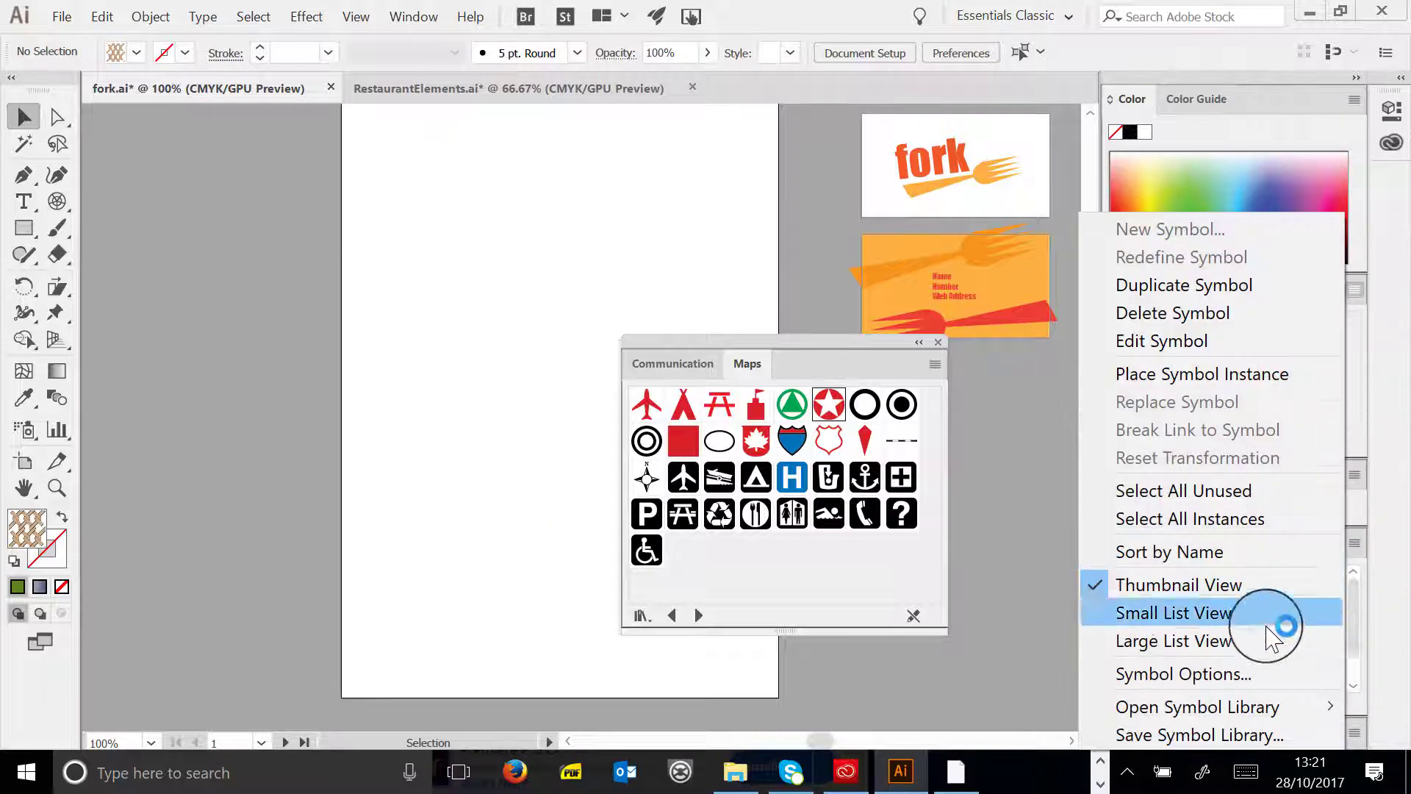
mouse_move(1250, 710)
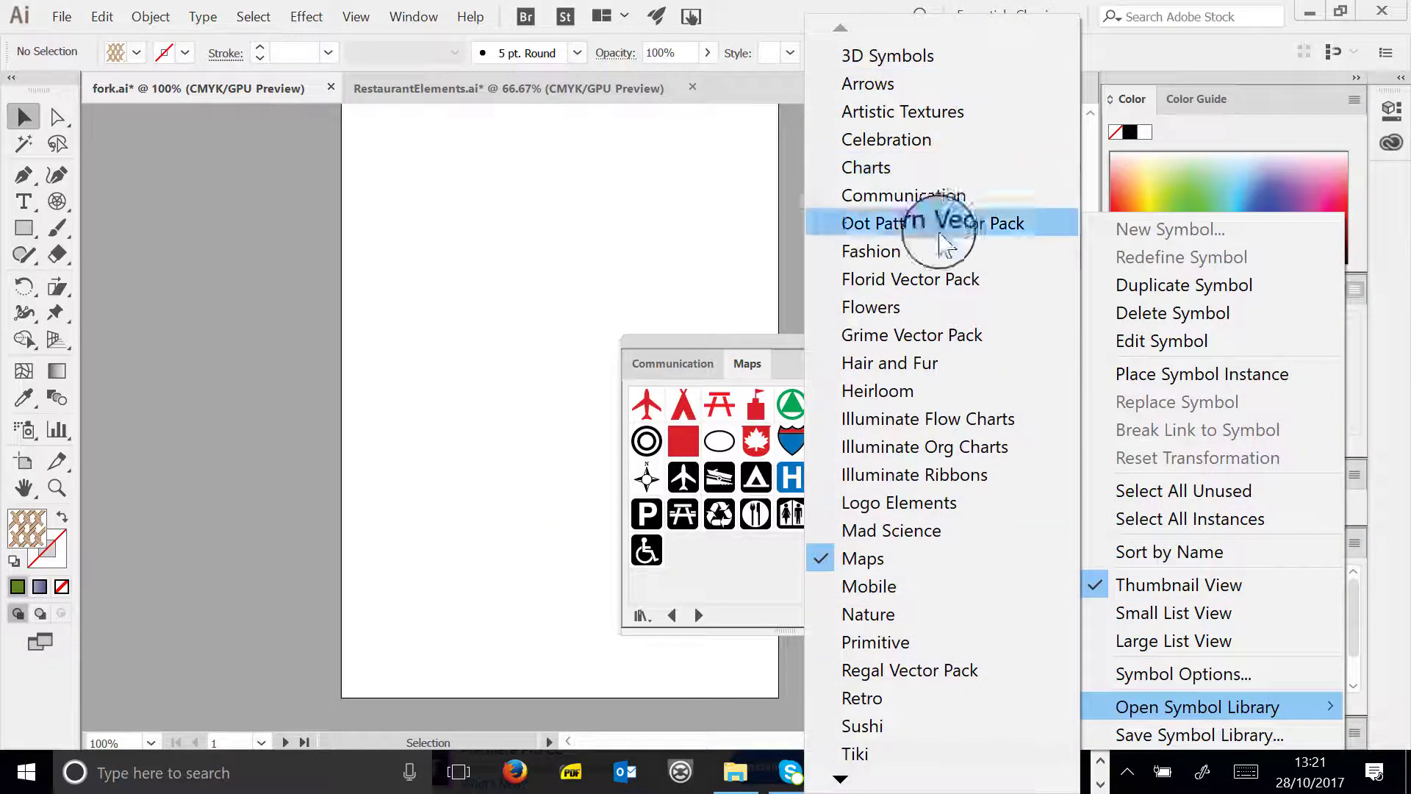
left_click(911, 320)
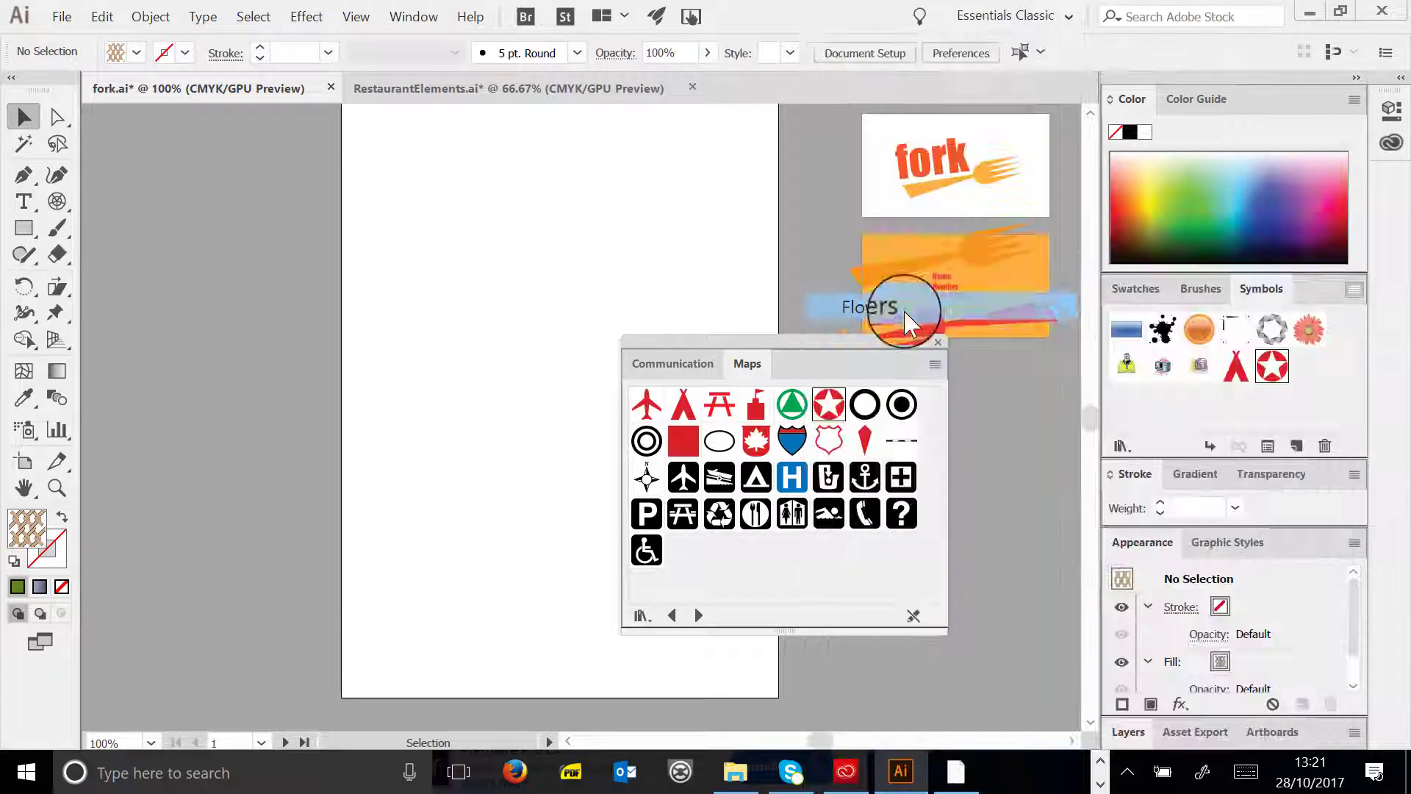
left_click_drag(794, 346, 879, 340)
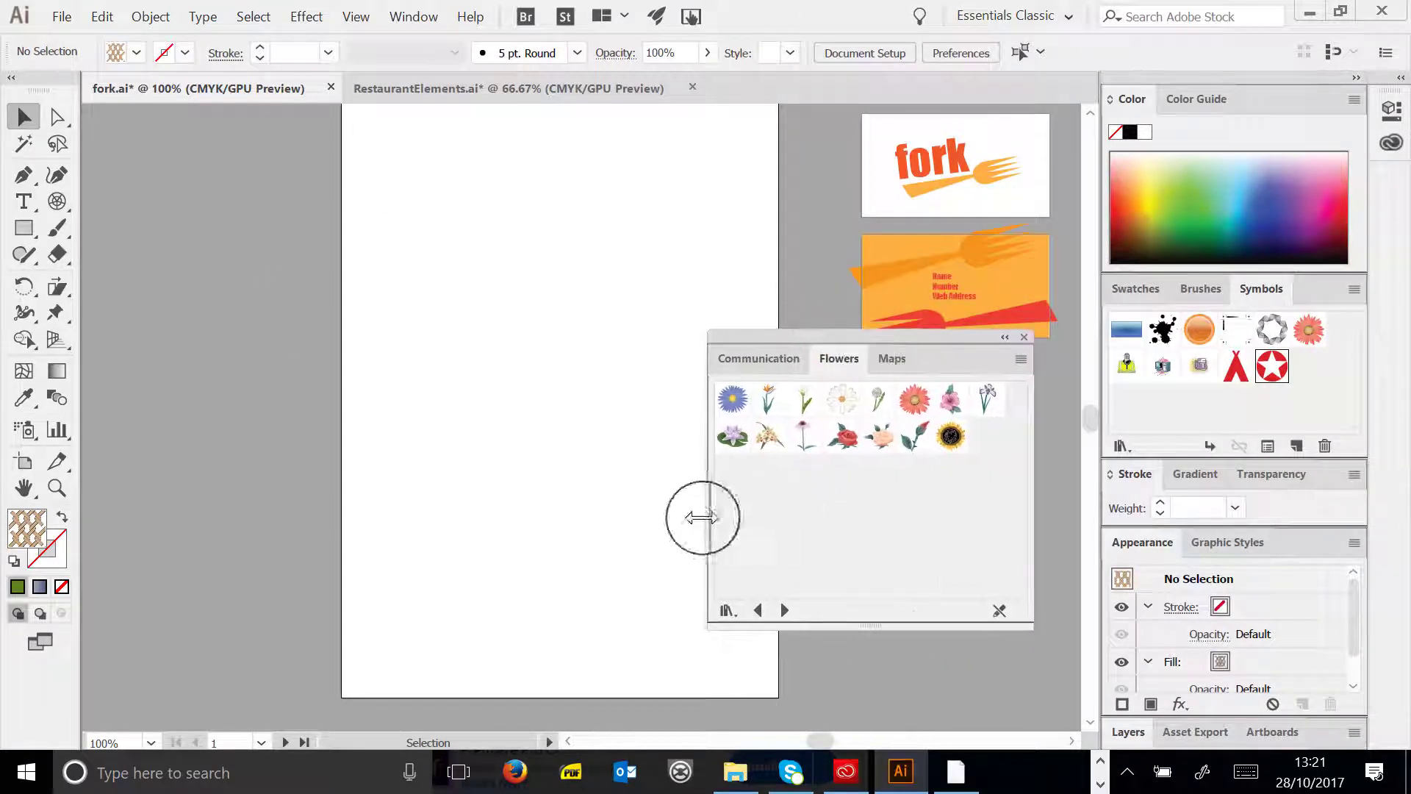
- Place the water lily symbol from the Flowers library on the artboard and delete it
left_click(738, 440)
left_click_drag(737, 424, 665, 407)
key("Delete")
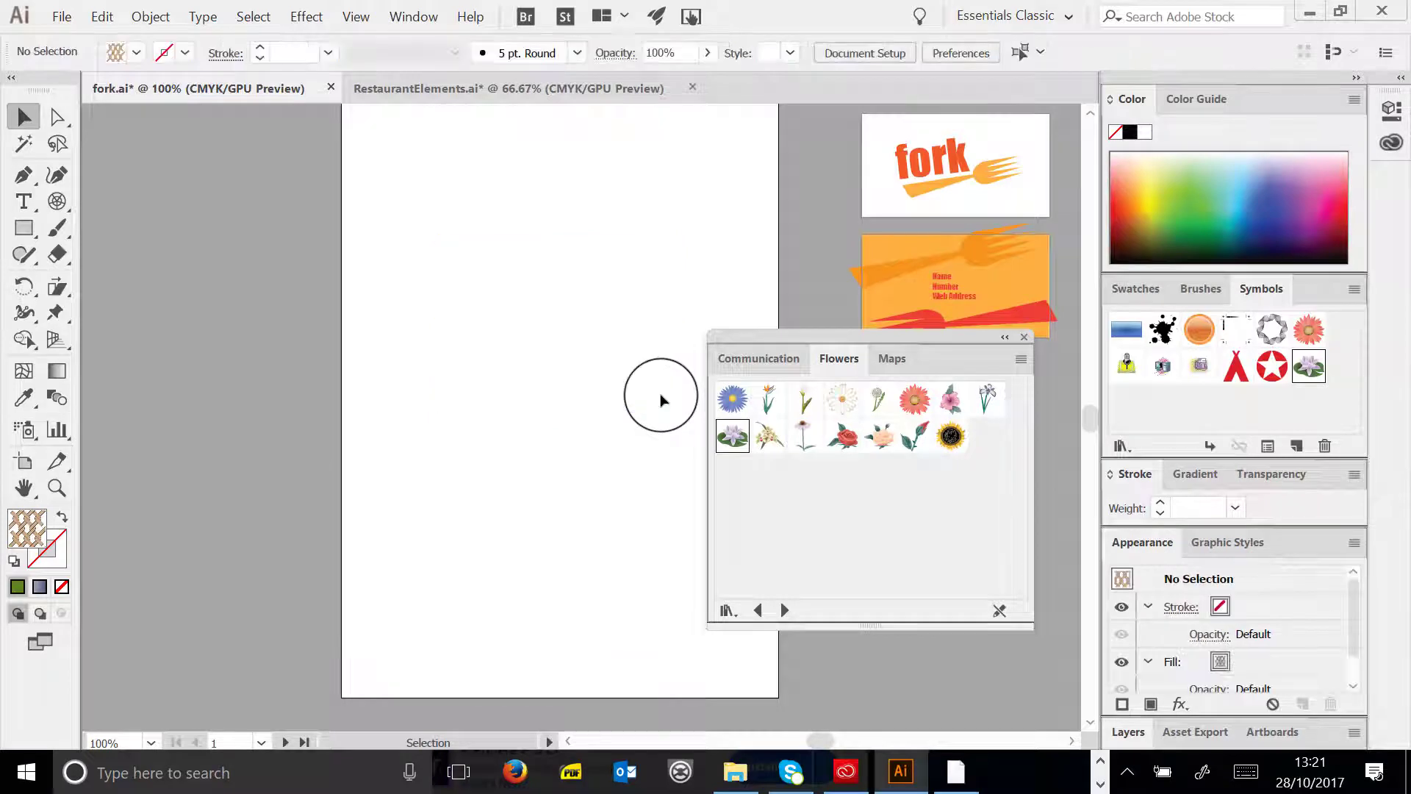
- Spray the white daisy symbol from the Flowers library across the blank artboard with the Symbol Sprayer tool
left_click_drag(813, 416, 748, 327)
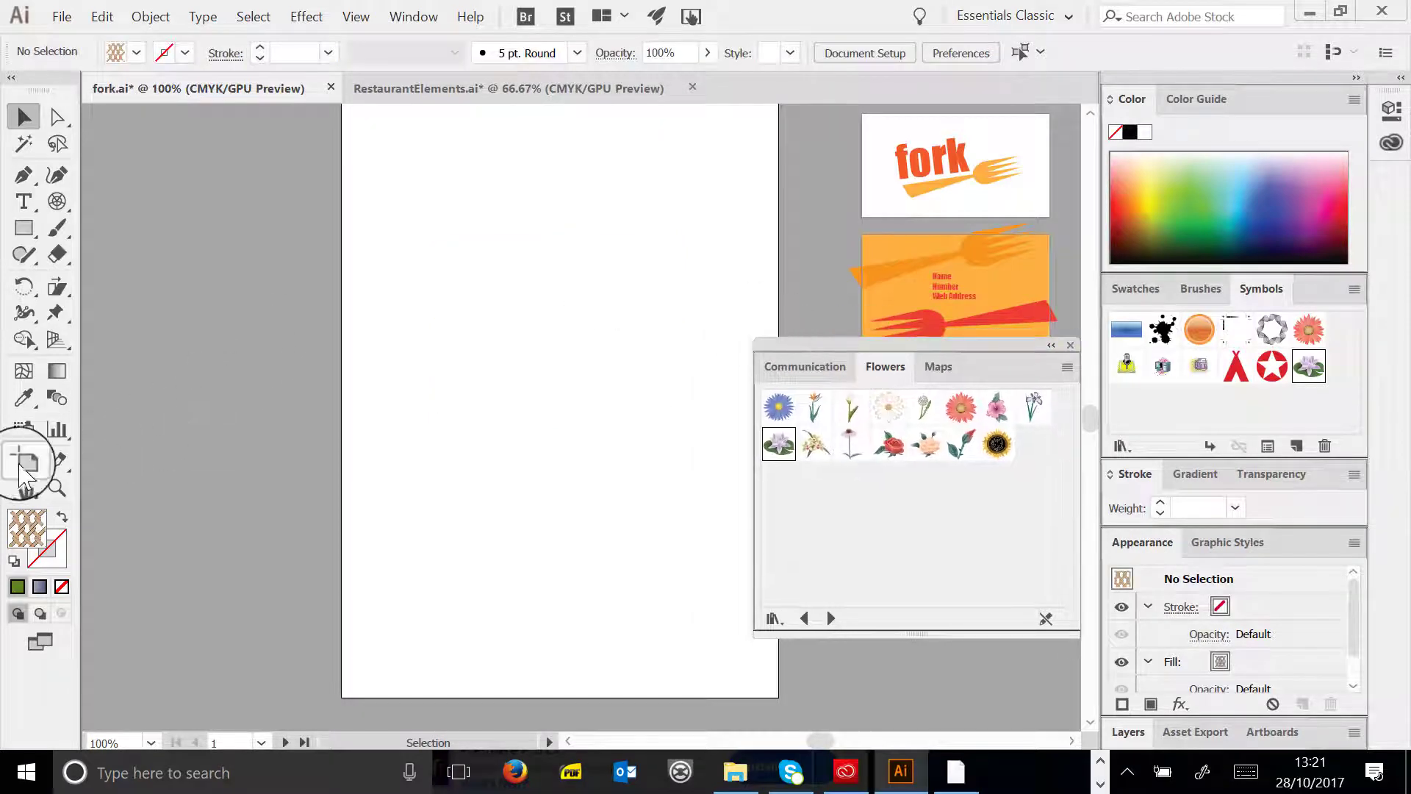
mouse_move(22, 441)
left_mouse_down()
mouse_move(25, 430)
mouse_move(132, 466)
mouse_move(180, 585)
mouse_move(141, 594)
mouse_move(147, 430)
mouse_move(147, 592)
mouse_move(134, 485)
mouse_move(110, 566)
mouse_move(163, 568)
left_mouse_up()
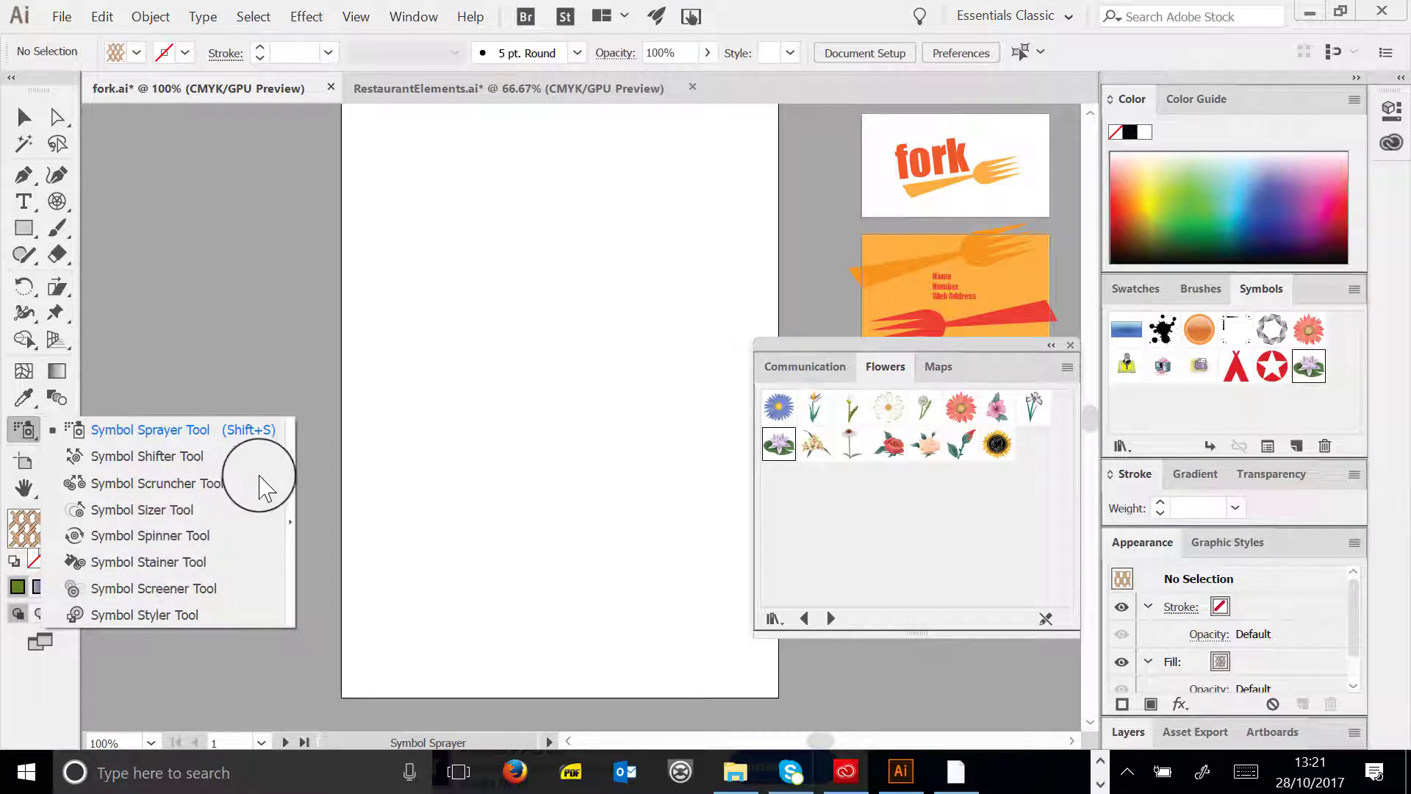
left_click(891, 413)
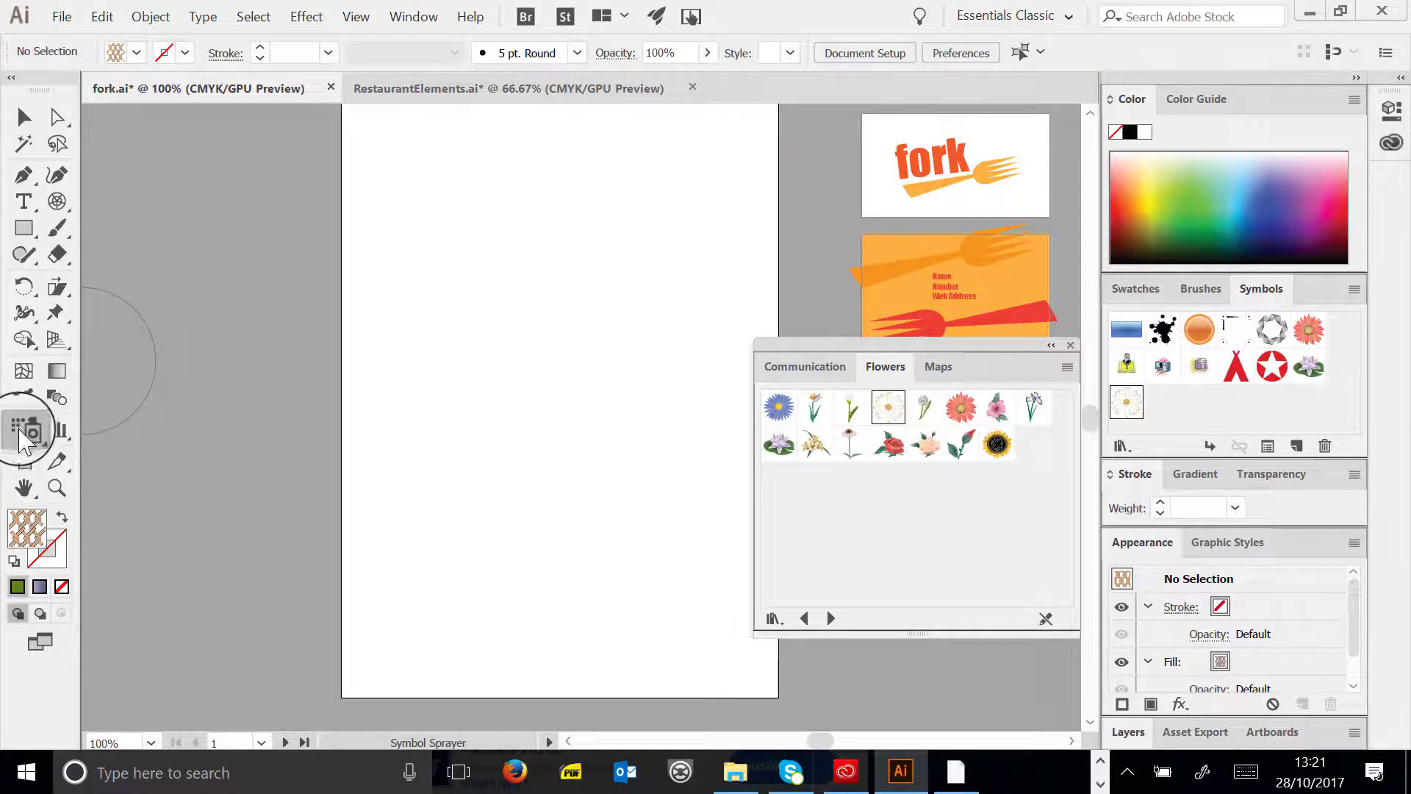
mouse_move(29, 441)
left_mouse_down()
mouse_move(184, 449)
mouse_move(180, 433)
left_mouse_up()
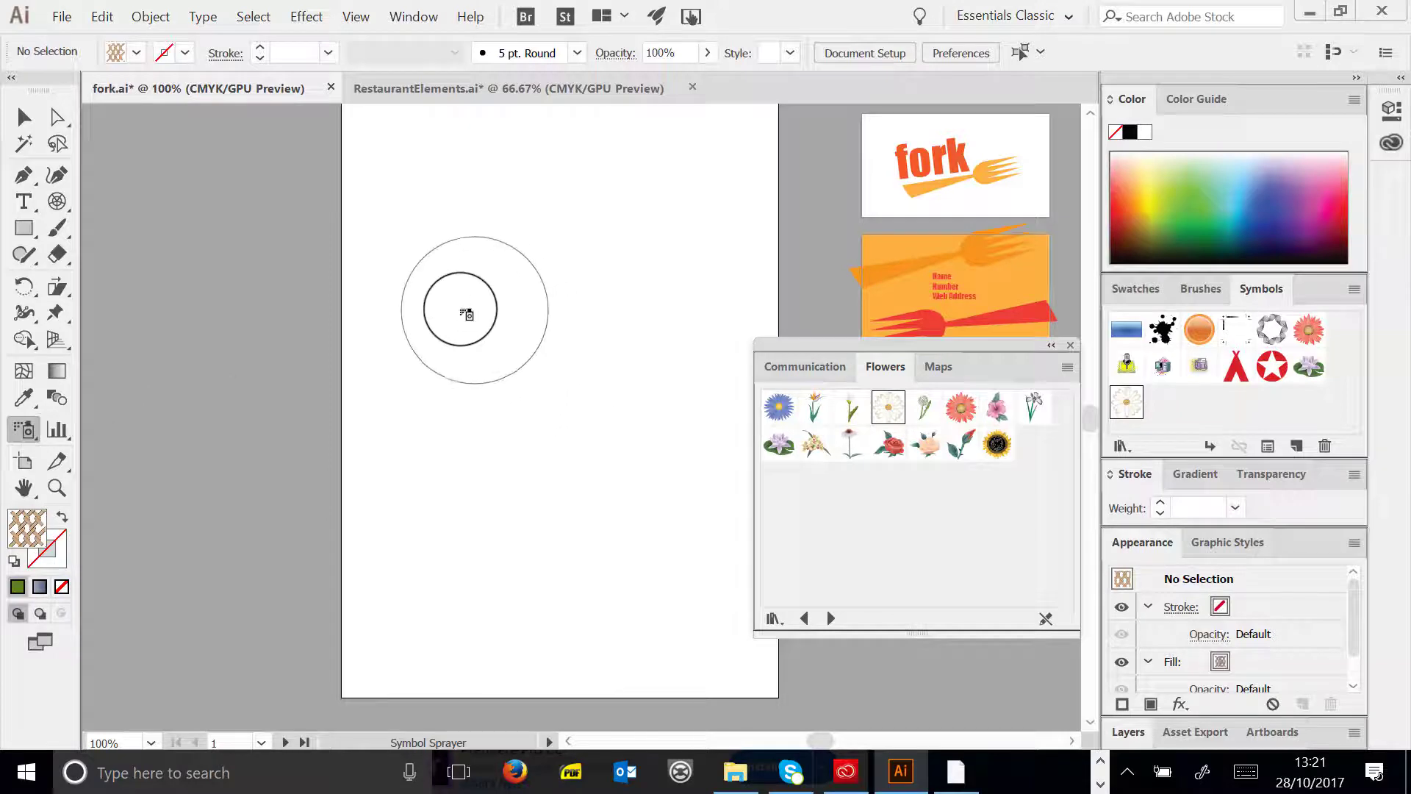
mouse_move(466, 313)
left_mouse_down()
mouse_move(611, 207)
mouse_move(565, 308)
mouse_move(474, 409)
mouse_move(609, 461)
mouse_move(468, 379)
mouse_move(517, 466)
mouse_move(399, 416)
mouse_move(573, 233)
mouse_move(574, 515)
mouse_move(607, 403)
mouse_move(552, 258)
mouse_move(519, 229)
mouse_move(457, 342)
left_mouse_up()
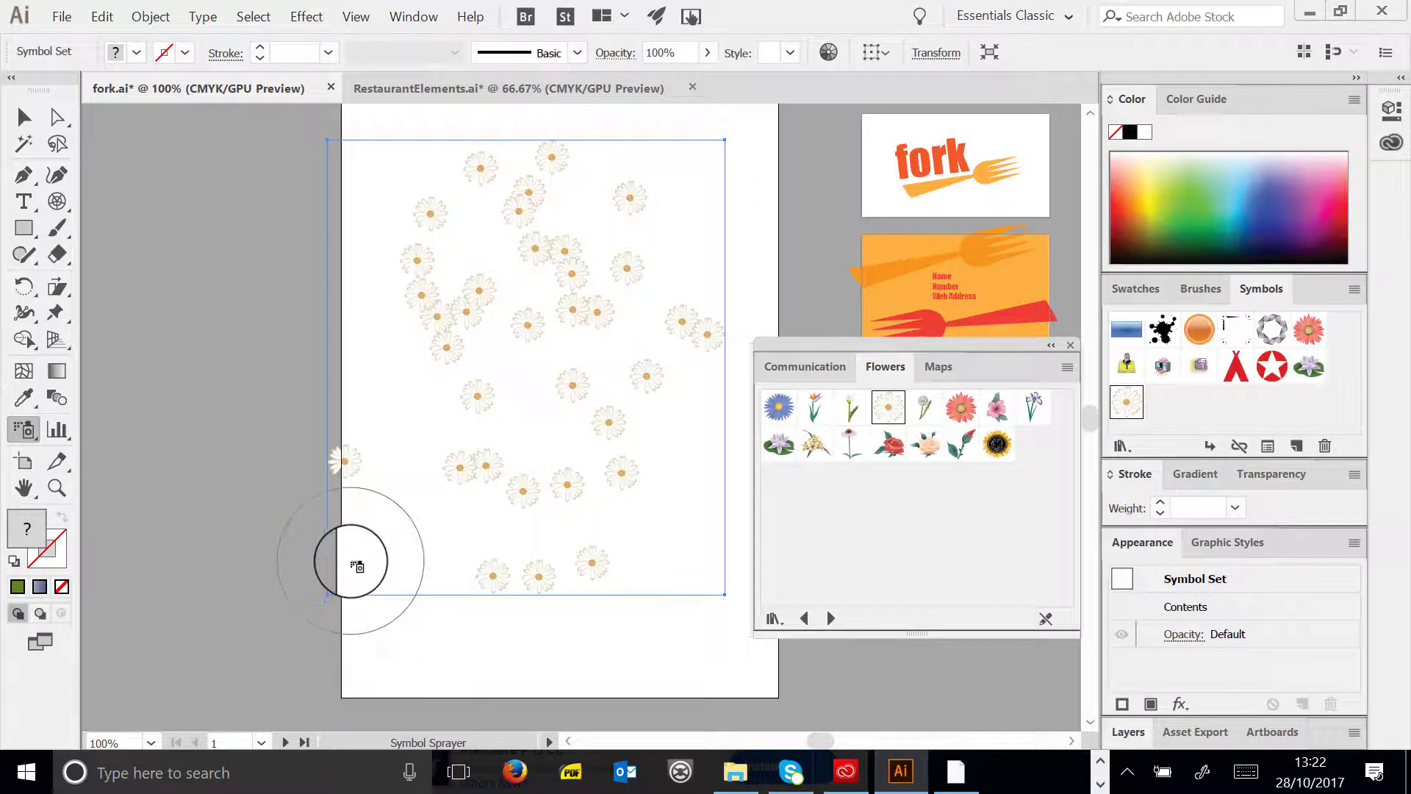
- Move the sprayed daisies around with the Symbol Shifter tool and draw them closer together with the Symbol Scruncher tool
left_click(22, 438)
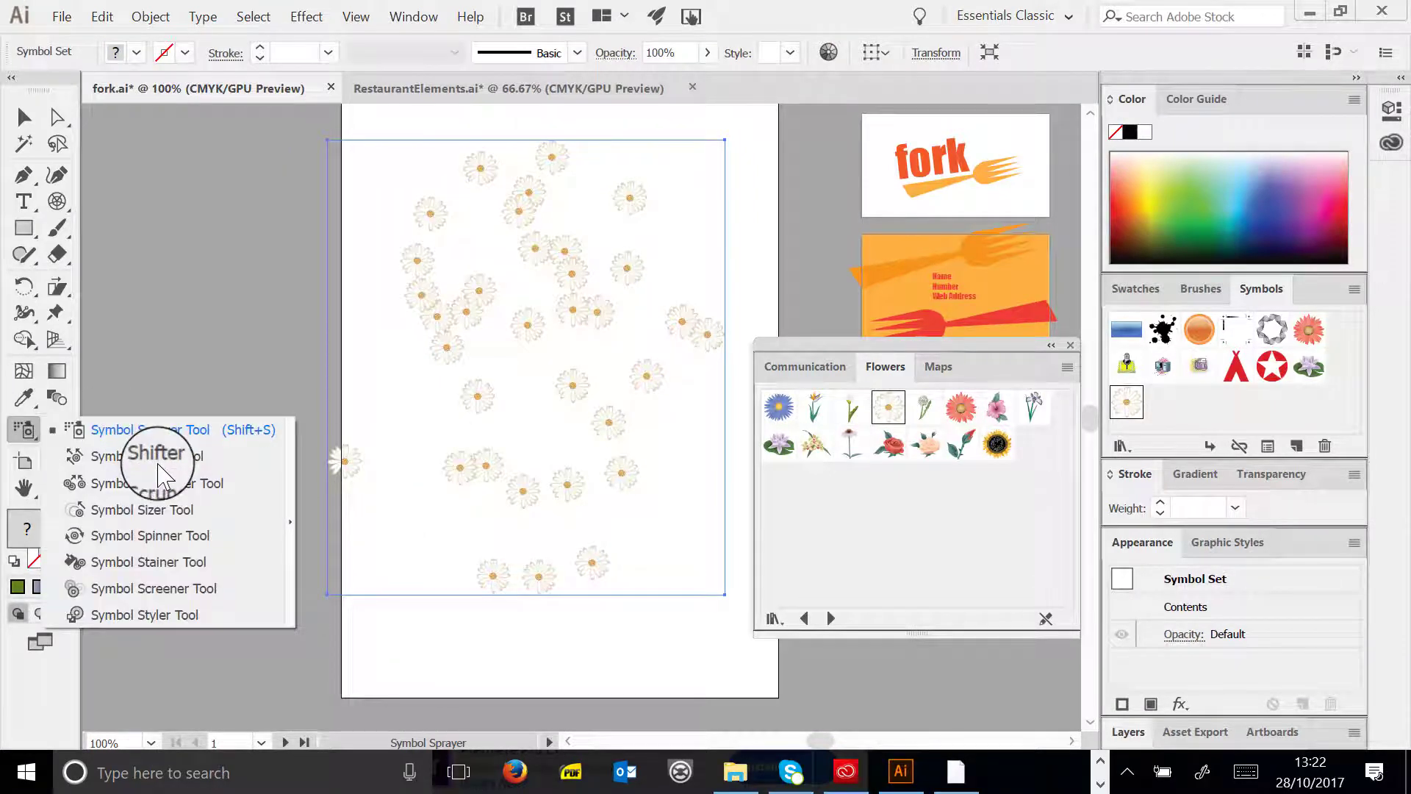
left_click(160, 457)
mouse_move(475, 438)
left_mouse_down()
mouse_move(438, 383)
mouse_move(374, 343)
mouse_move(546, 380)
mouse_move(584, 328)
mouse_move(722, 264)
mouse_move(547, 333)
mouse_move(590, 490)
mouse_move(579, 609)
mouse_move(557, 399)
mouse_move(505, 295)
mouse_move(495, 399)
mouse_move(610, 391)
left_mouse_up()
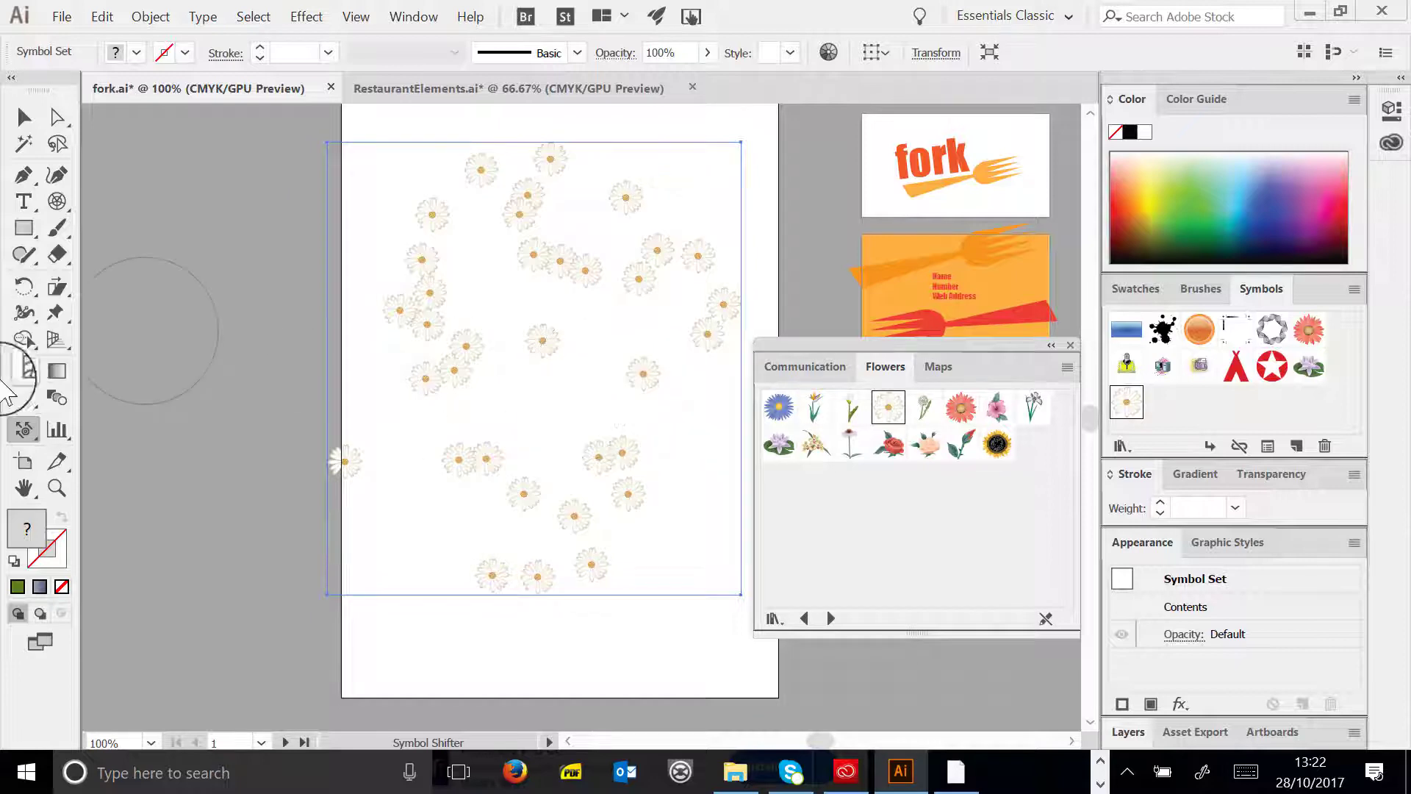
left_click_drag(32, 441, 196, 484)
mouse_move(560, 497)
left_mouse_down()
mouse_move(515, 405)
mouse_move(664, 451)
mouse_move(557, 378)
mouse_move(666, 274)
mouse_move(483, 402)
mouse_move(437, 404)
mouse_move(442, 330)
mouse_move(643, 493)
left_mouse_up()
- Enlarge several daisies with the Symbol Sizer tool, making the one in the upper middle of the set the largest
left_click_drag(28, 445, 168, 509)
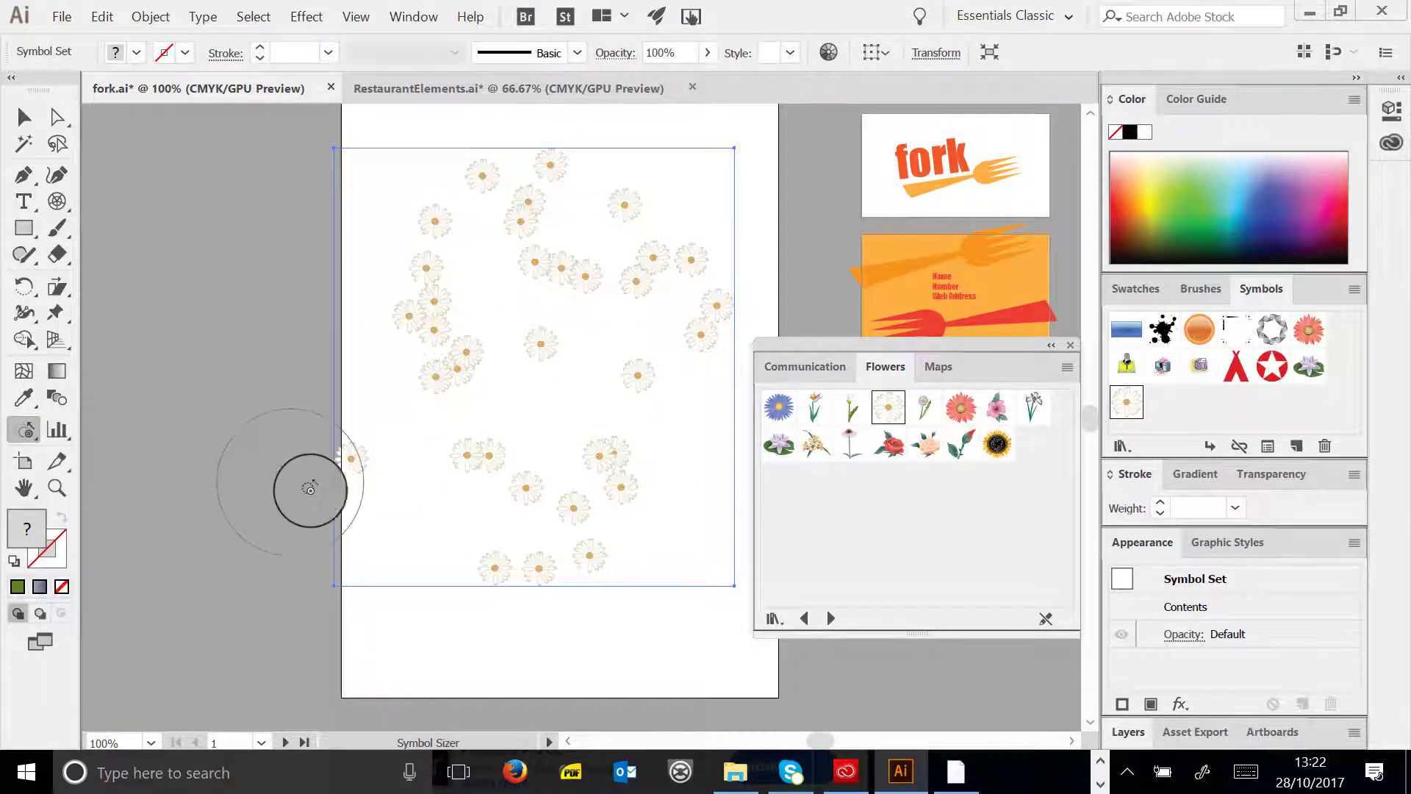
mouse_move(465, 360)
left_mouse_down()
mouse_move(457, 340)
mouse_move(561, 346)
mouse_move(542, 483)
mouse_move(597, 450)
mouse_move(589, 276)
left_mouse_up()
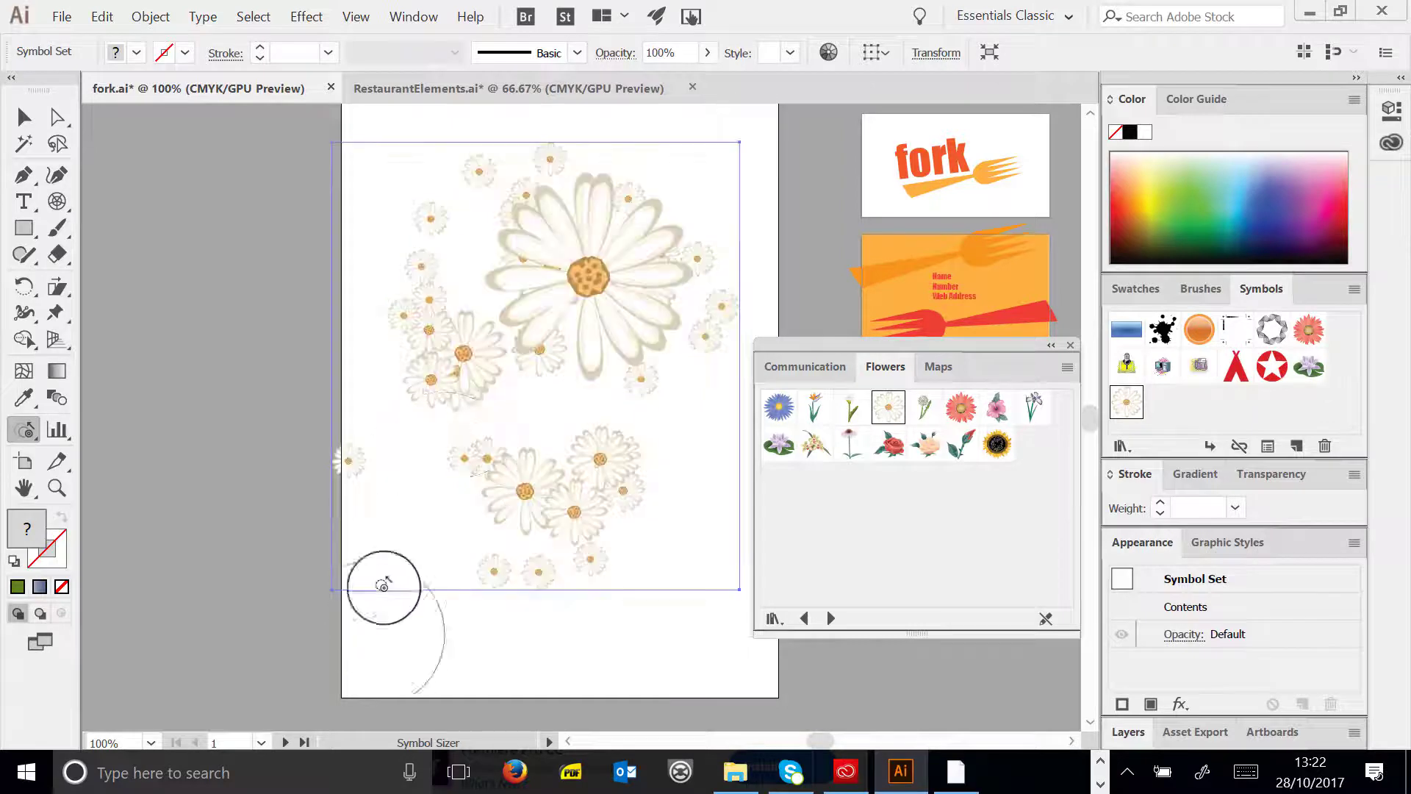
mouse_move(459, 399)
left_mouse_down()
mouse_move(441, 362)
mouse_move(582, 557)
mouse_move(540, 498)
left_mouse_up()
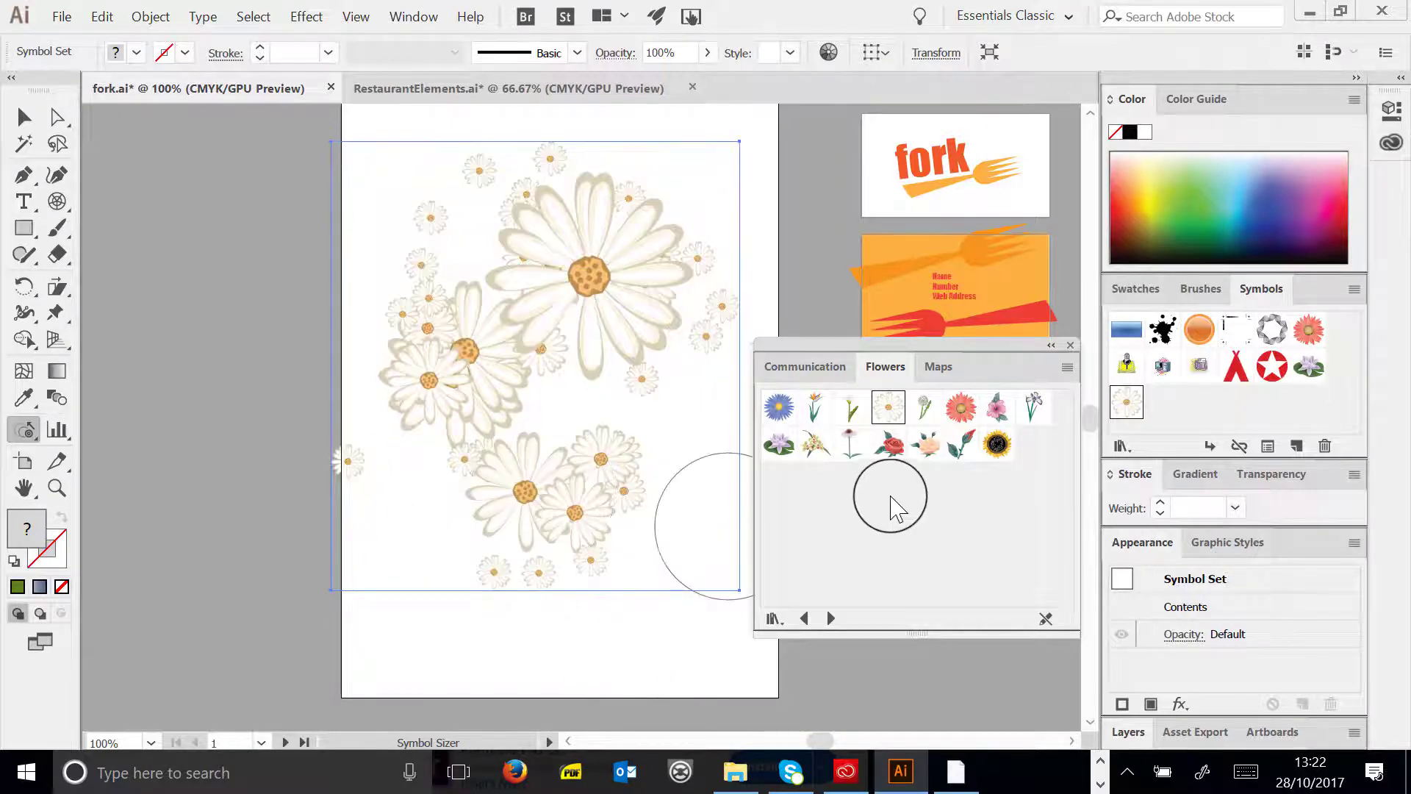
- Rotate the enlarged daisies within the set using the Symbol Spinner tool
left_click(24, 435)
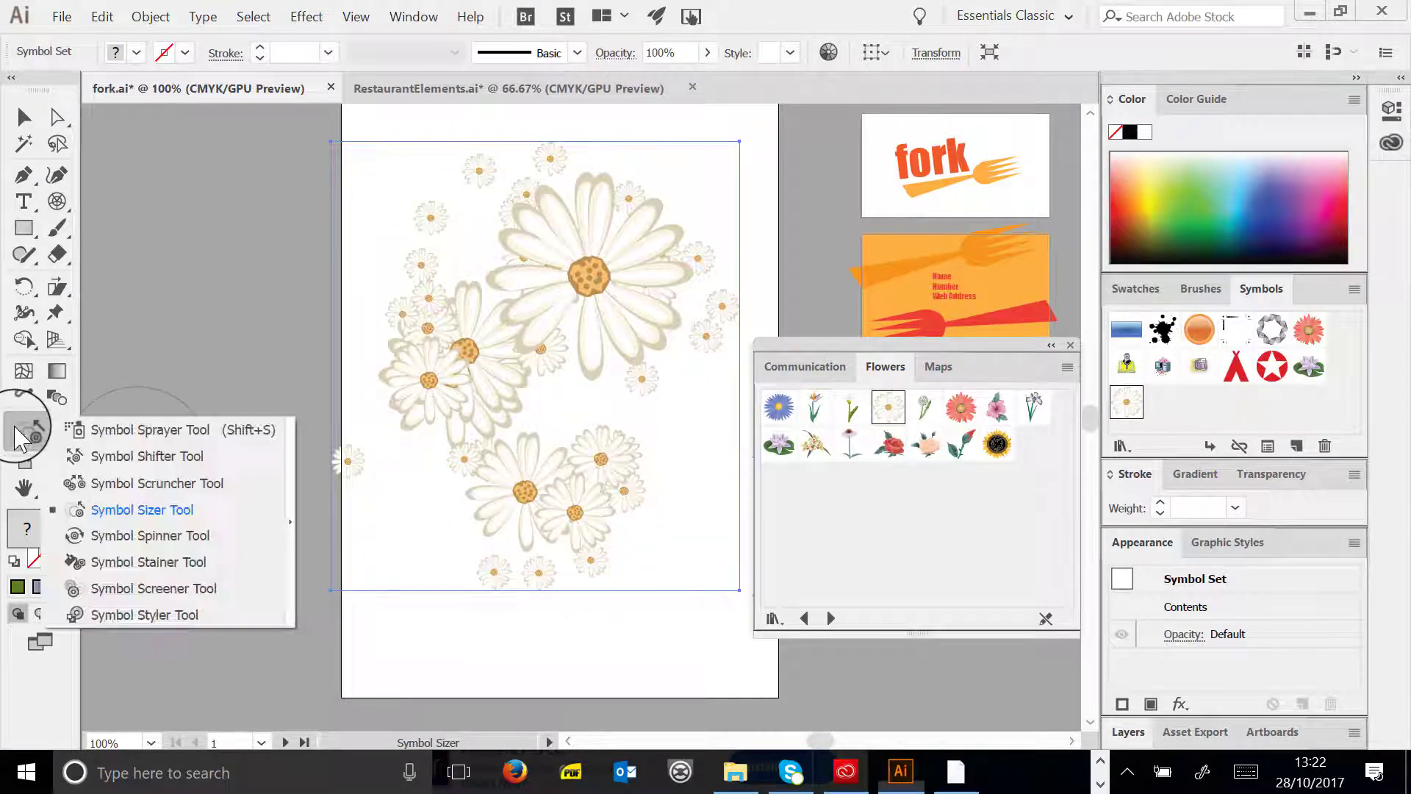
left_click(190, 544)
mouse_move(504, 346)
left_mouse_down()
mouse_move(488, 431)
mouse_move(514, 346)
left_mouse_up()
mouse_move(540, 256)
left_mouse_down()
mouse_move(602, 215)
mouse_move(627, 322)
mouse_move(607, 434)
mouse_move(551, 479)
mouse_move(561, 451)
mouse_move(580, 455)
left_mouse_up()
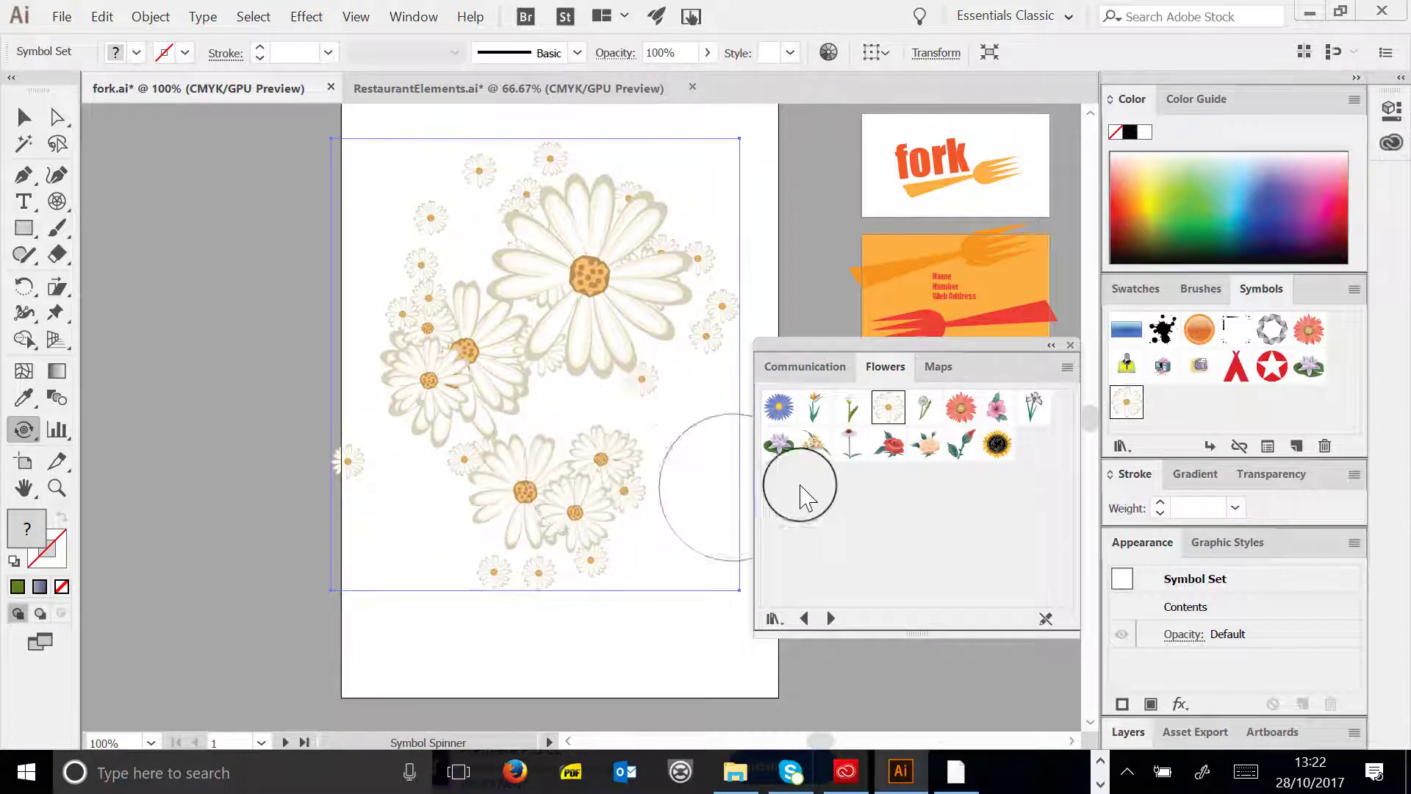
mouse_move(463, 270)
left_mouse_down()
mouse_move(581, 239)
mouse_move(467, 259)
mouse_move(486, 309)
left_mouse_up()
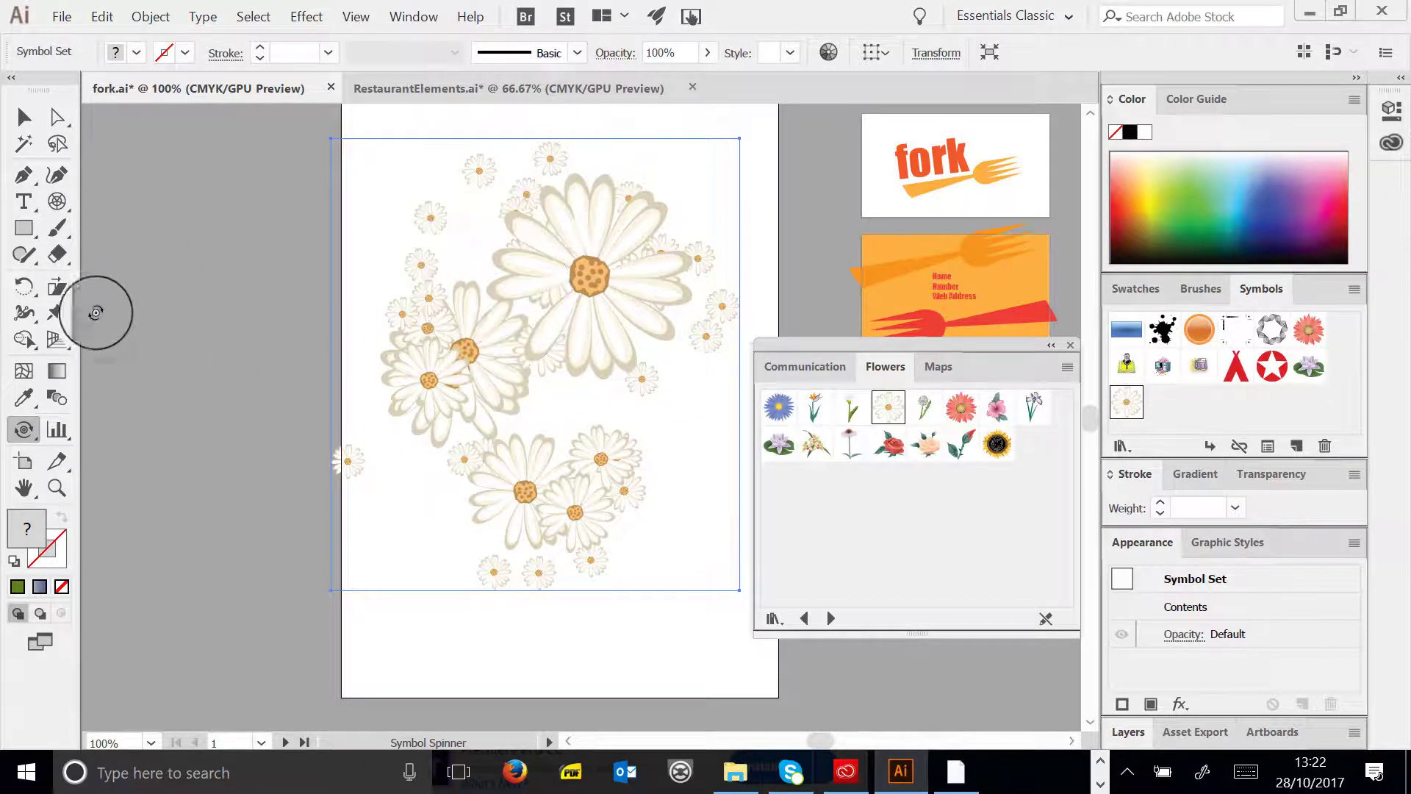
- Tint the large upper daisies with a green swatch using the Symbol Stainer tool
left_click(19, 430)
left_click(194, 566)
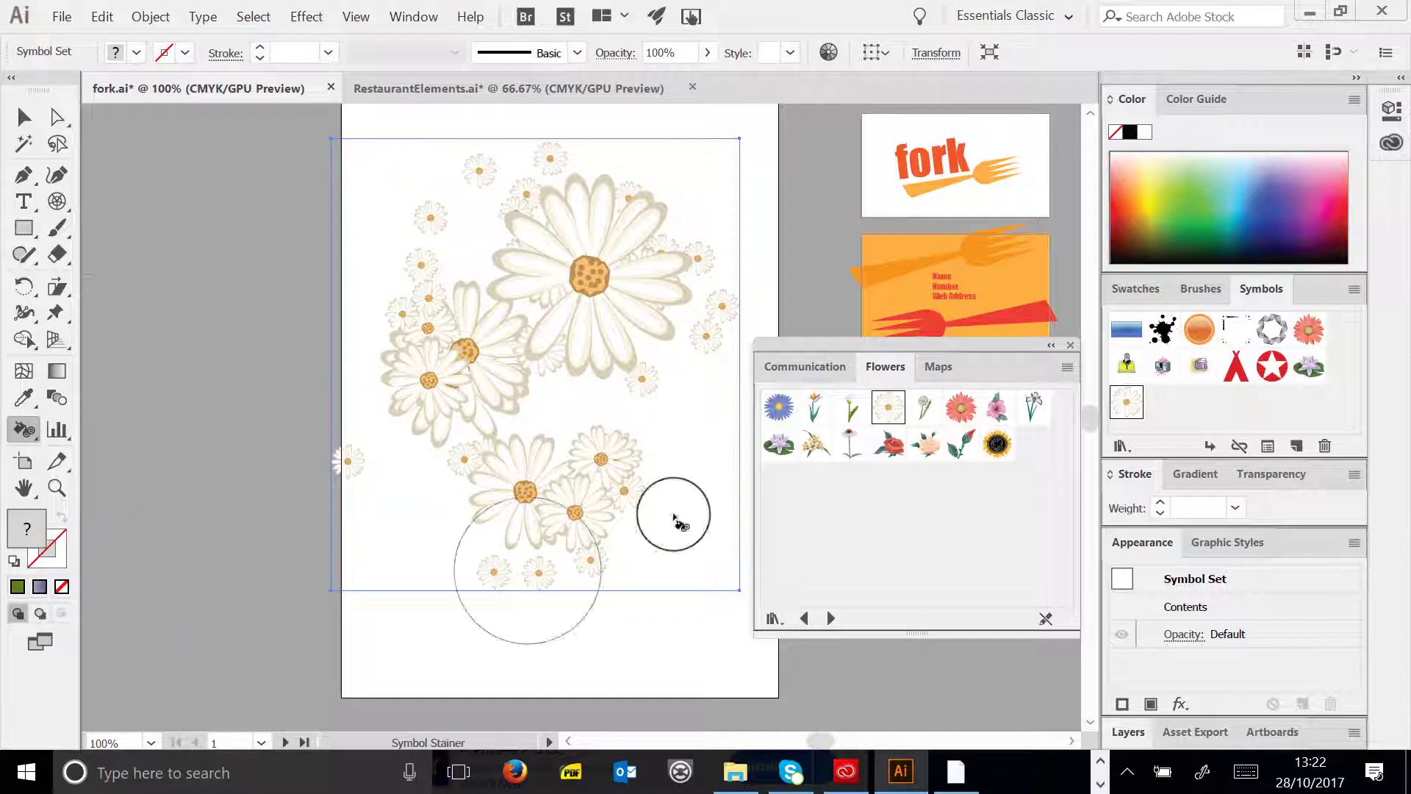
left_click(540, 285)
left_click(772, 433)
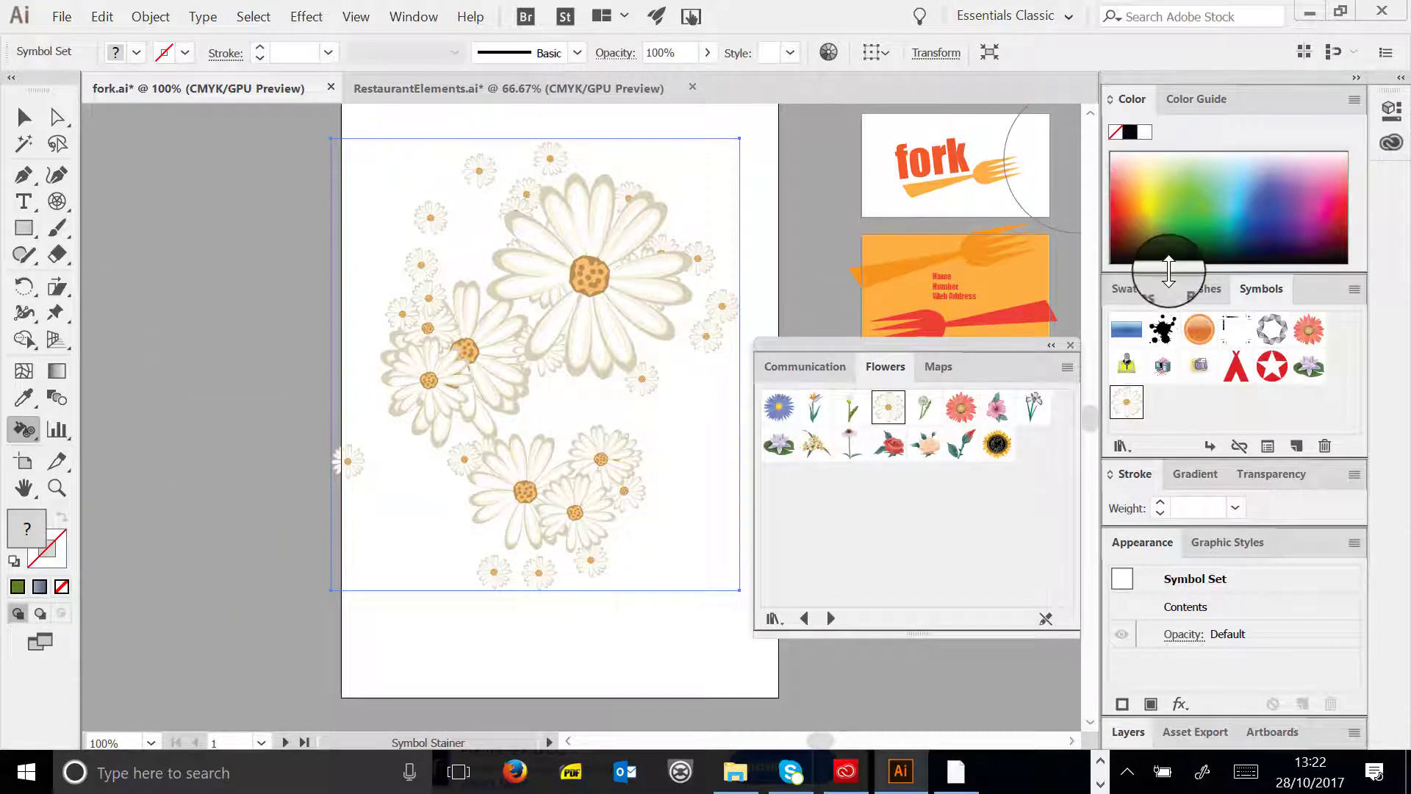
left_click(1134, 288)
left_click(1188, 361)
left_click_drag(580, 290, 488, 434)
mouse_move(664, 514)
left_mouse_down()
mouse_move(617, 338)
mouse_move(638, 388)
mouse_move(453, 391)
left_mouse_up()
- Stain the small daisies at the set's right edge light green and the lower daisy cluster magenta
left_click(1147, 357)
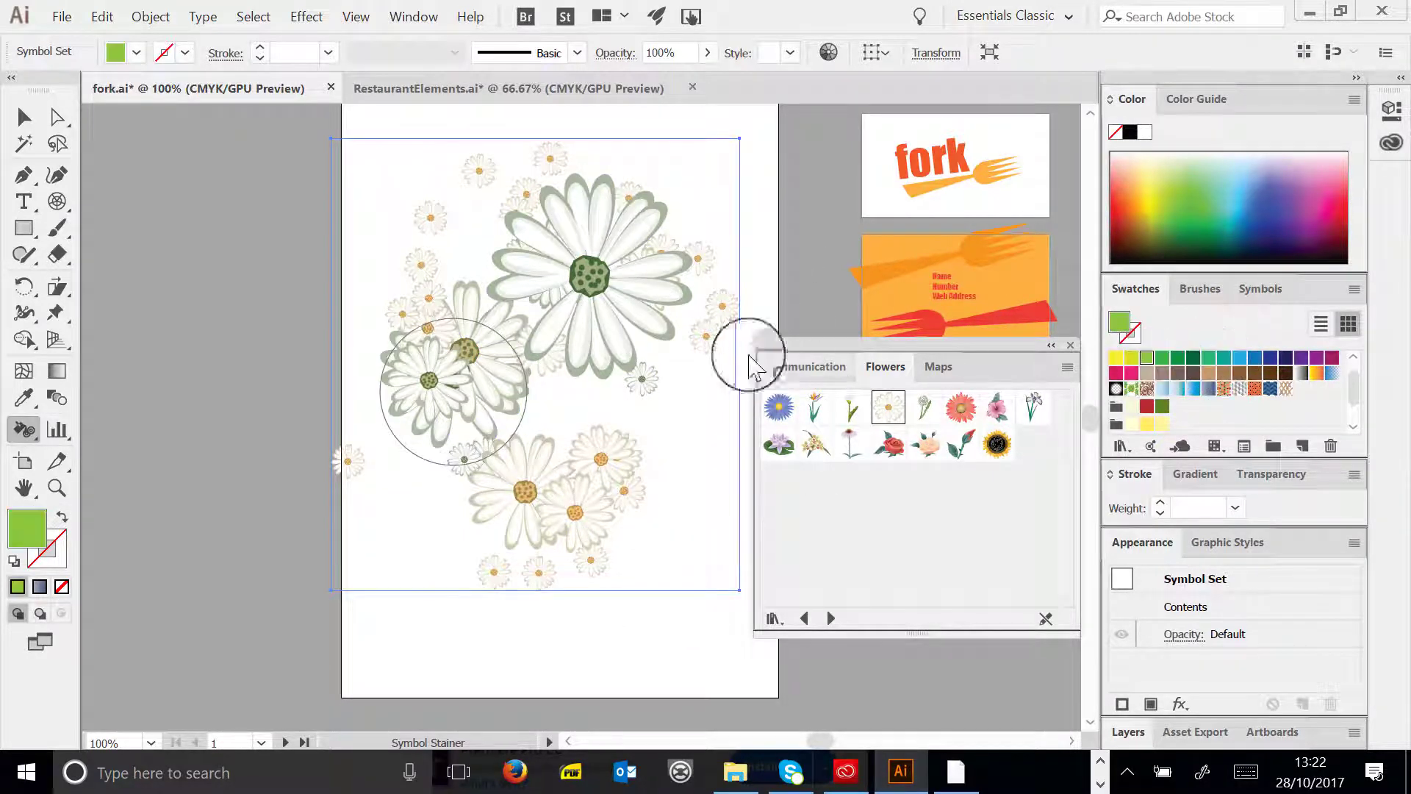
mouse_move(747, 347)
left_mouse_down()
mouse_move(687, 323)
mouse_move(568, 323)
mouse_move(572, 366)
mouse_move(707, 510)
mouse_move(499, 268)
mouse_move(445, 269)
mouse_move(480, 394)
mouse_move(546, 518)
mouse_move(562, 431)
mouse_move(620, 323)
mouse_move(738, 298)
left_mouse_up()
left_click(1333, 358)
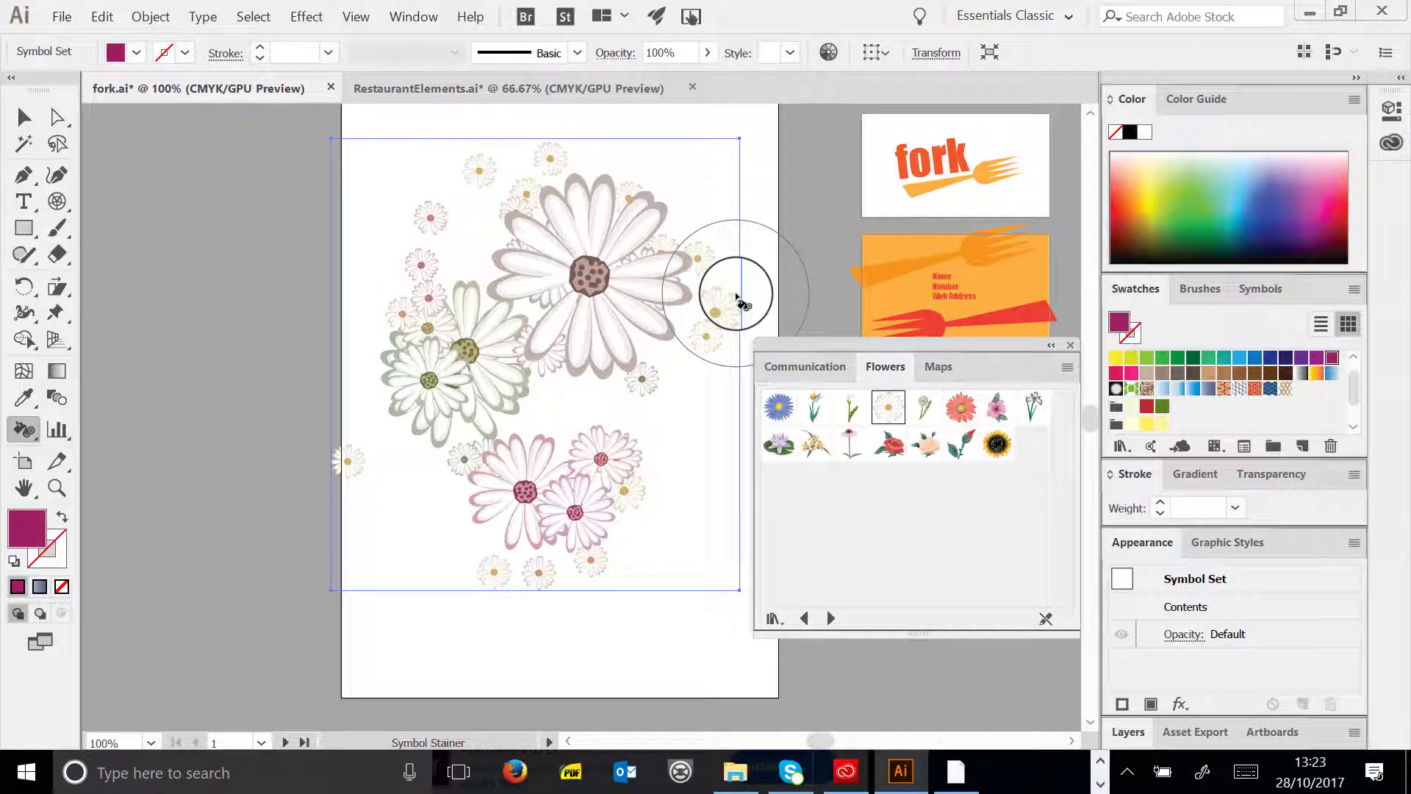
- Make the large daisies more transparent with the Symbol Screener tool
left_click(15, 432)
left_click(155, 597)
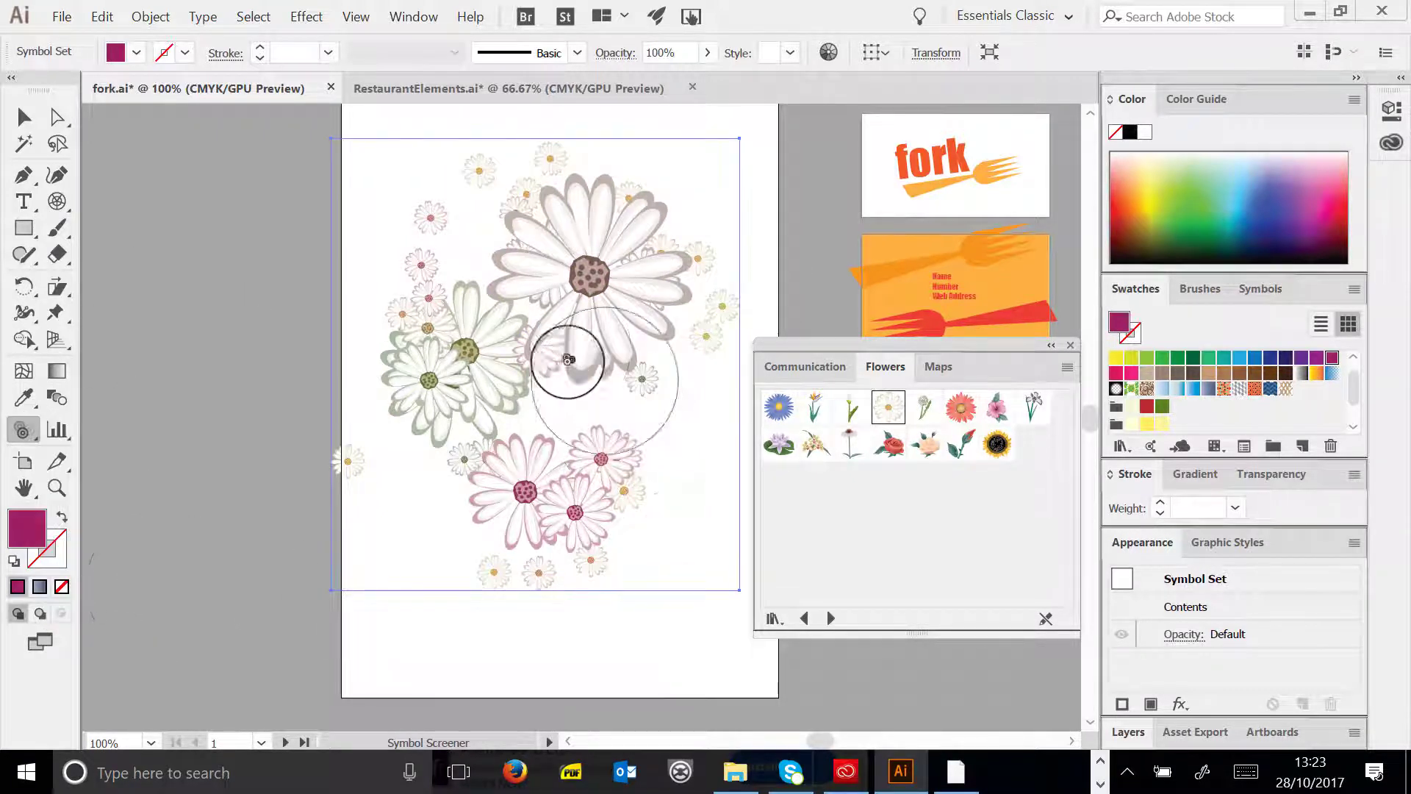
mouse_move(566, 346)
left_mouse_down()
mouse_move(540, 590)
mouse_move(436, 347)
mouse_move(538, 335)
mouse_move(602, 271)
mouse_move(533, 427)
mouse_move(567, 488)
left_mouse_up()
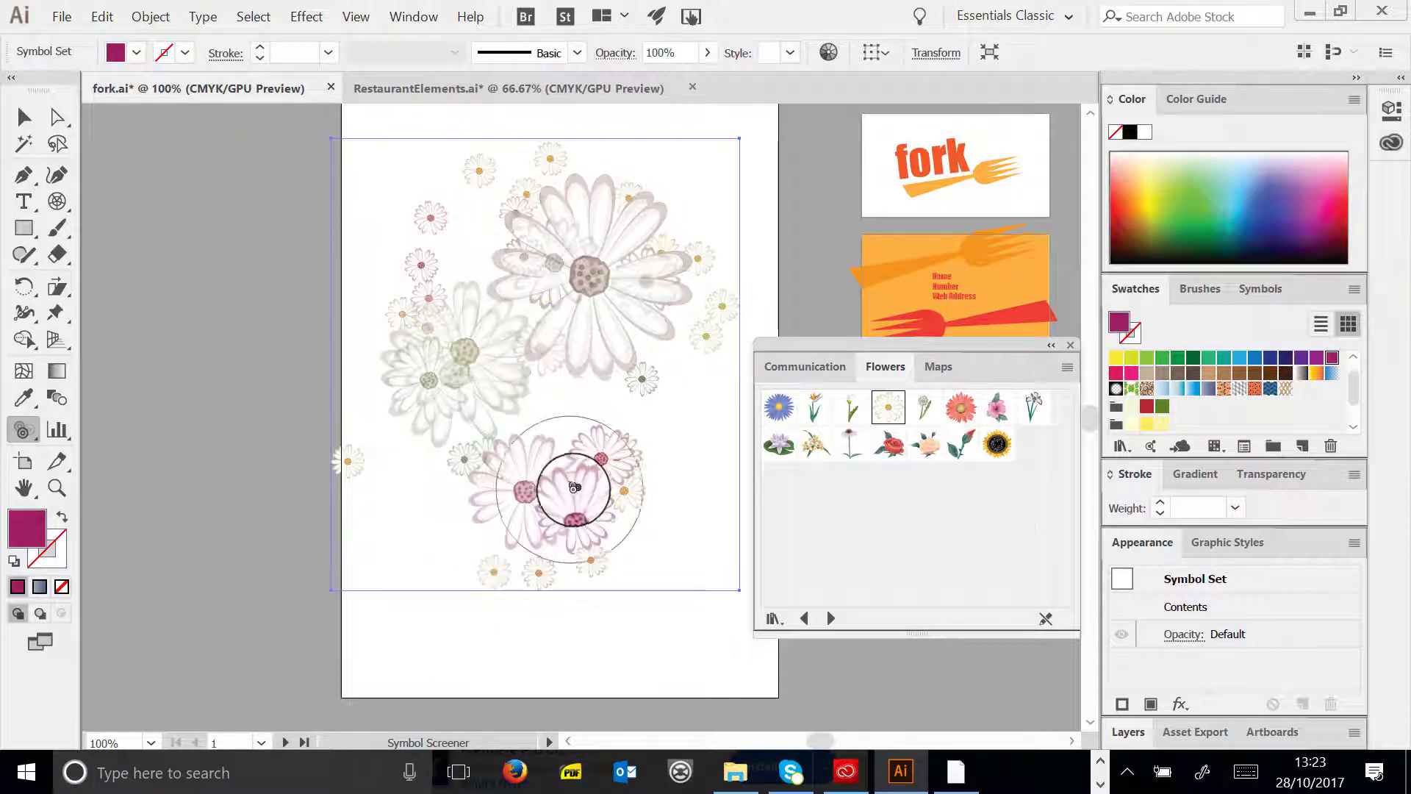
- Pick the Symbol Styler tool for the daisies, and delete the whole symbol set from the artboard
left_click(16, 435)
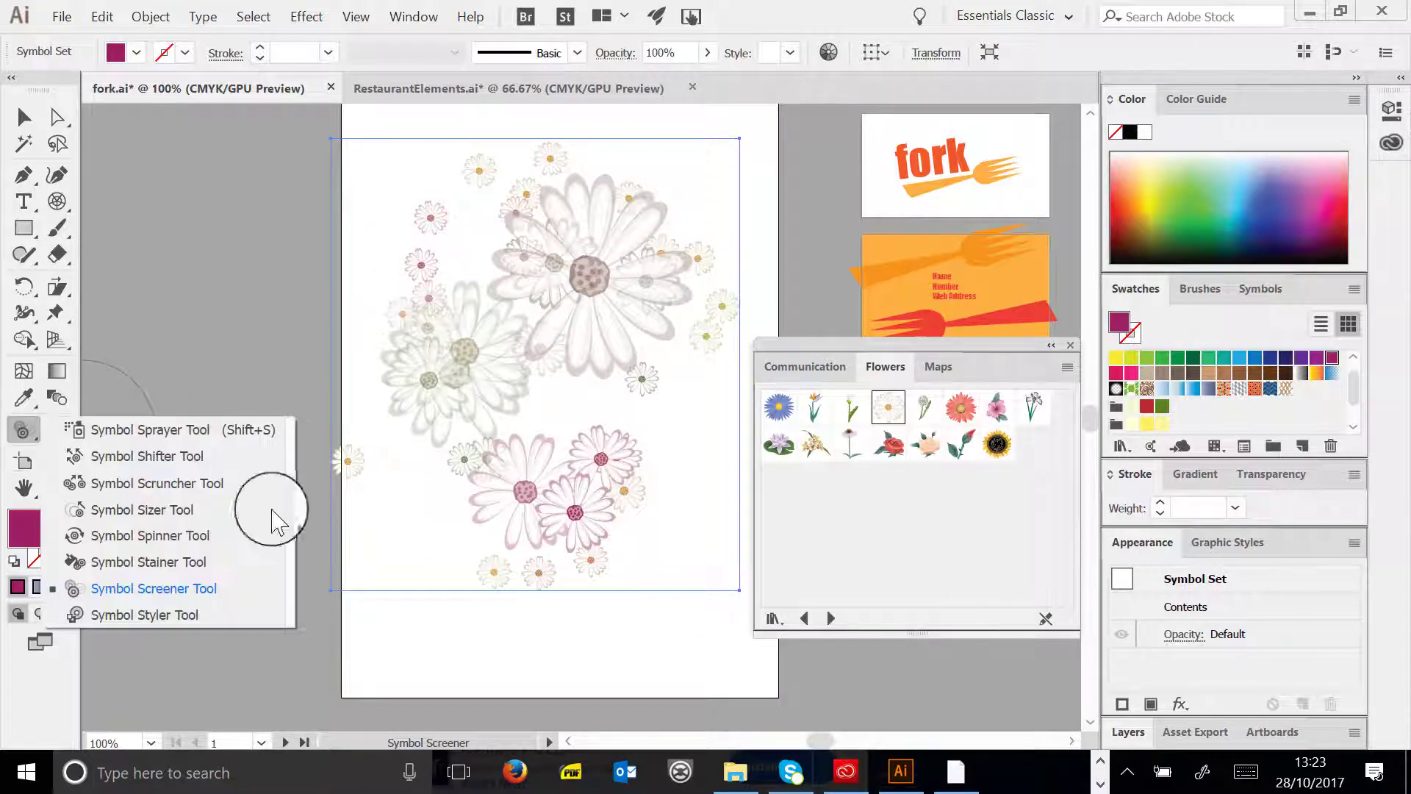
left_click(144, 622)
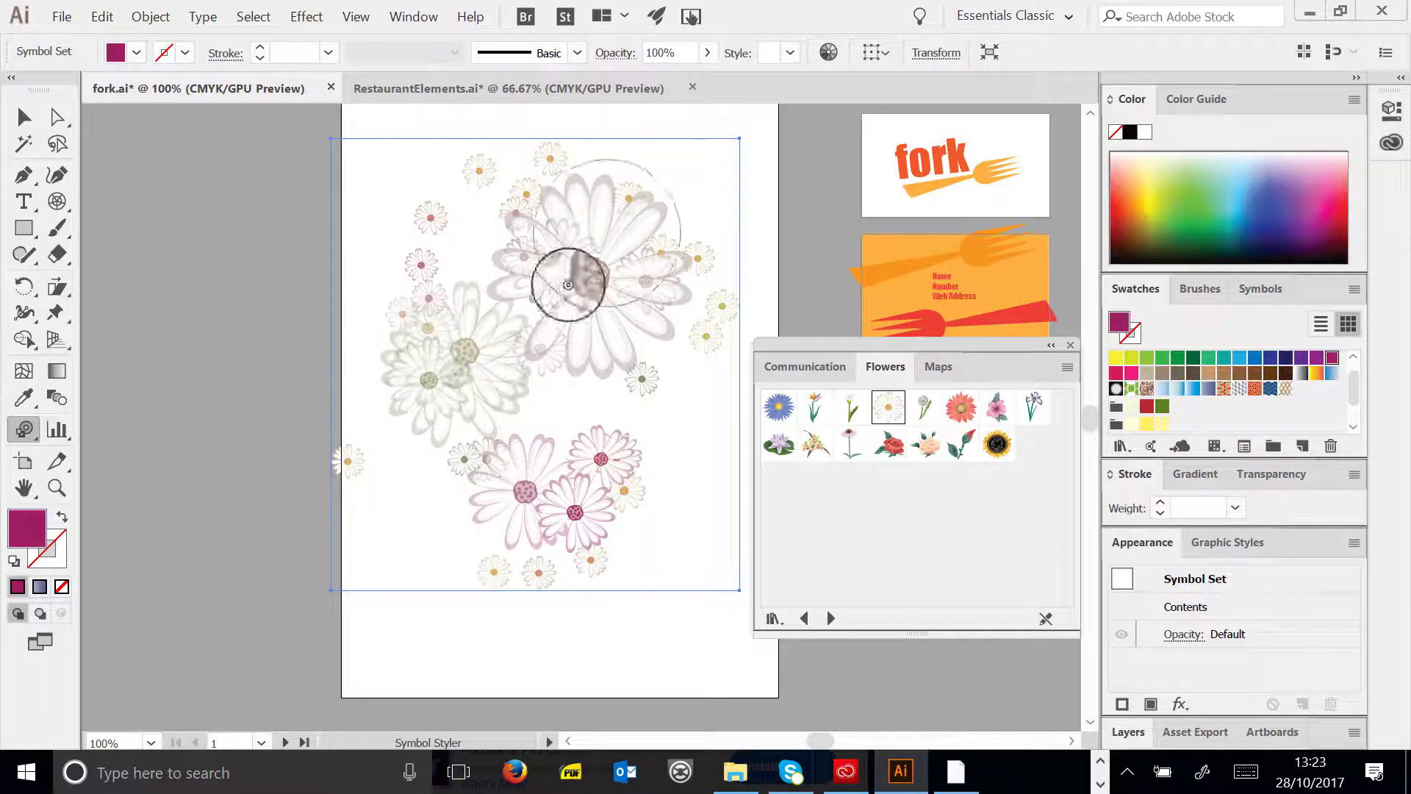
key("ctrl")
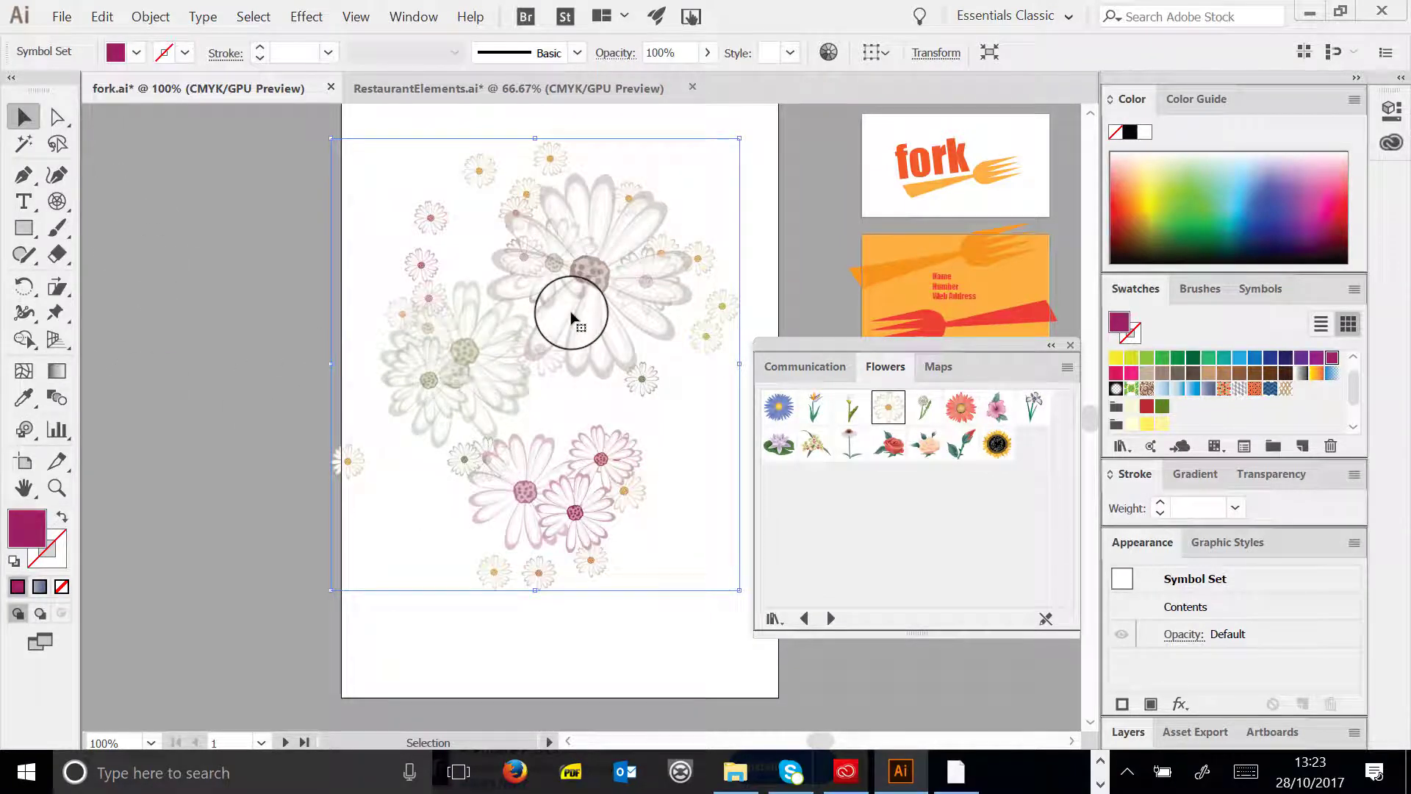
key("Delete")
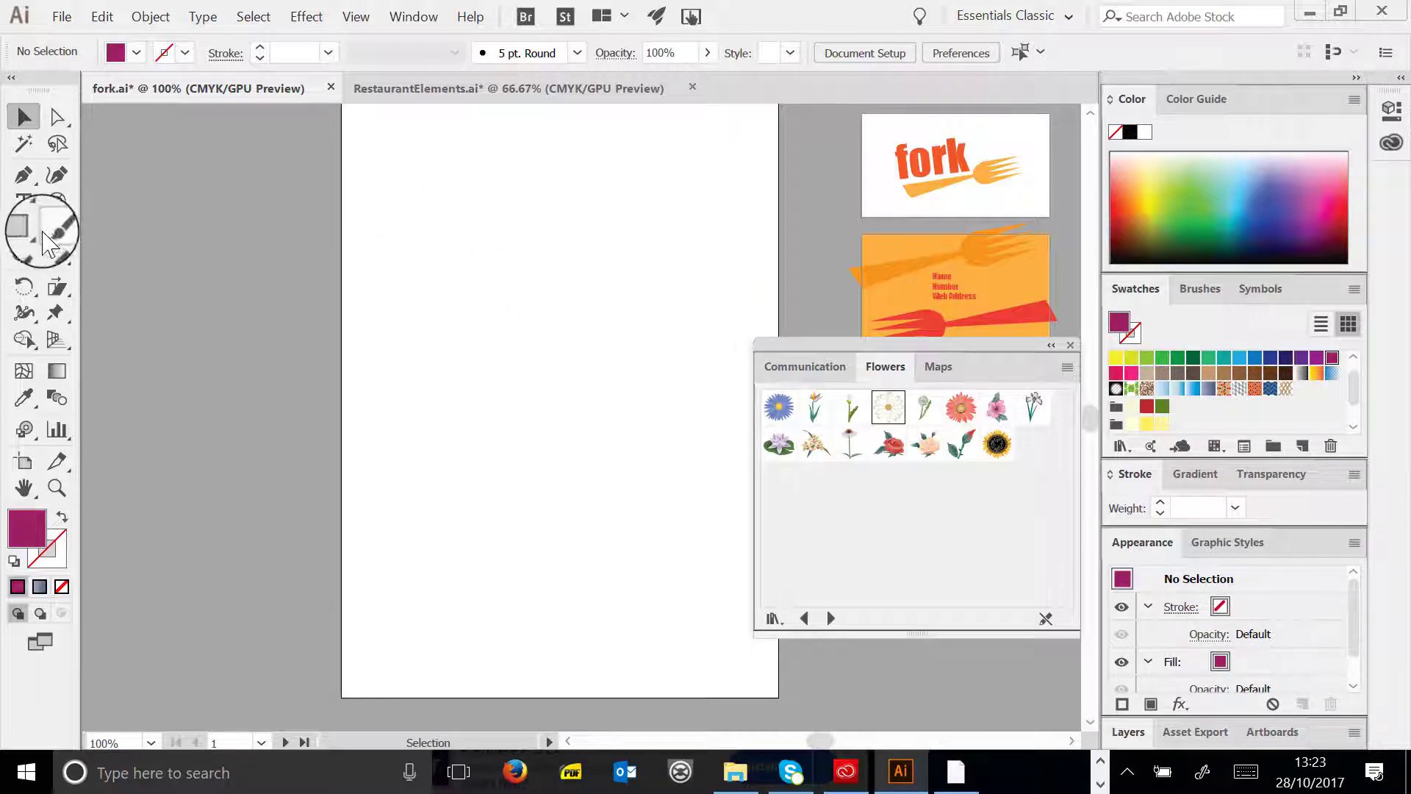
- Draw a magenta rectangle in the upper part of the blank artboard and scale it up from its lower-right corner
left_click(18, 233)
left_click_drag(386, 216, 517, 317)
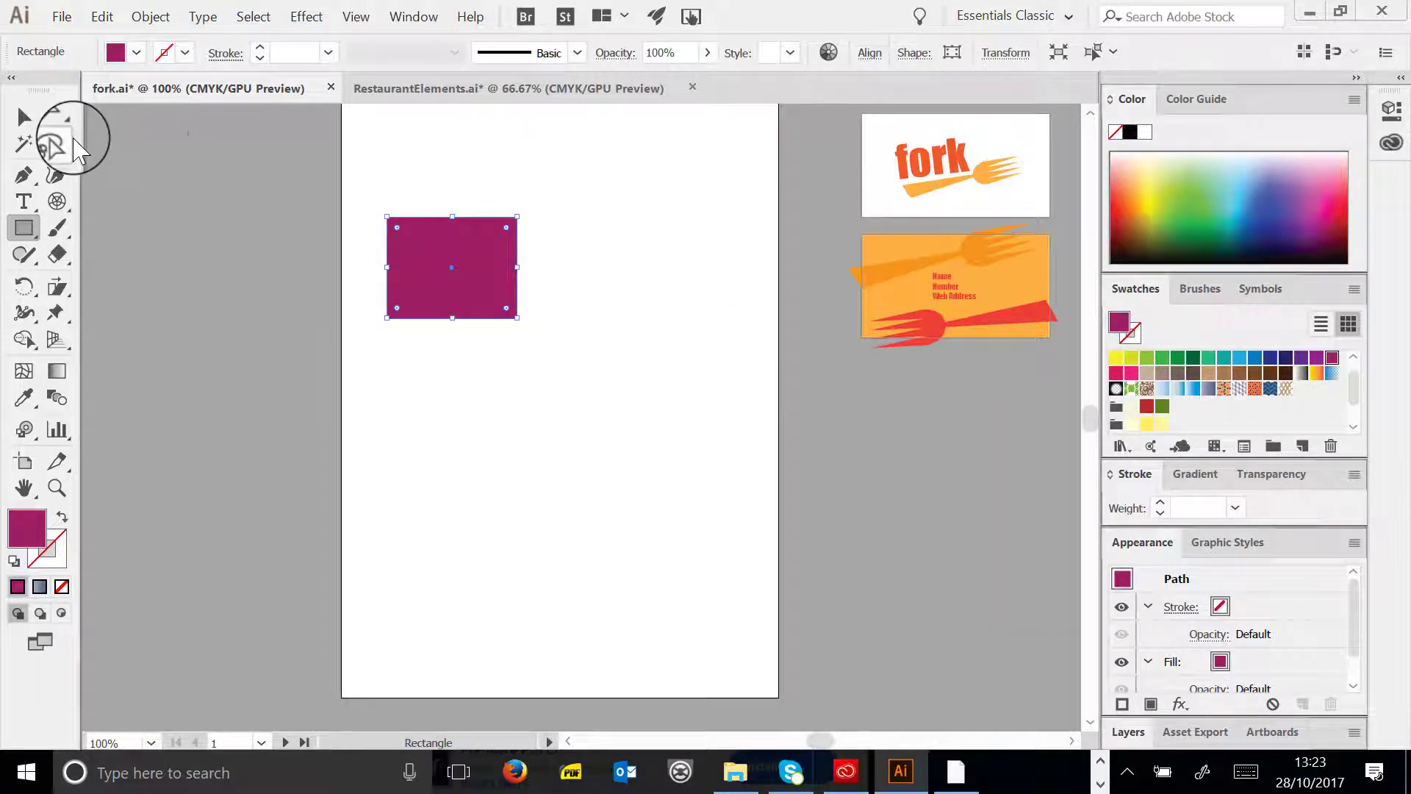
left_click(25, 117)
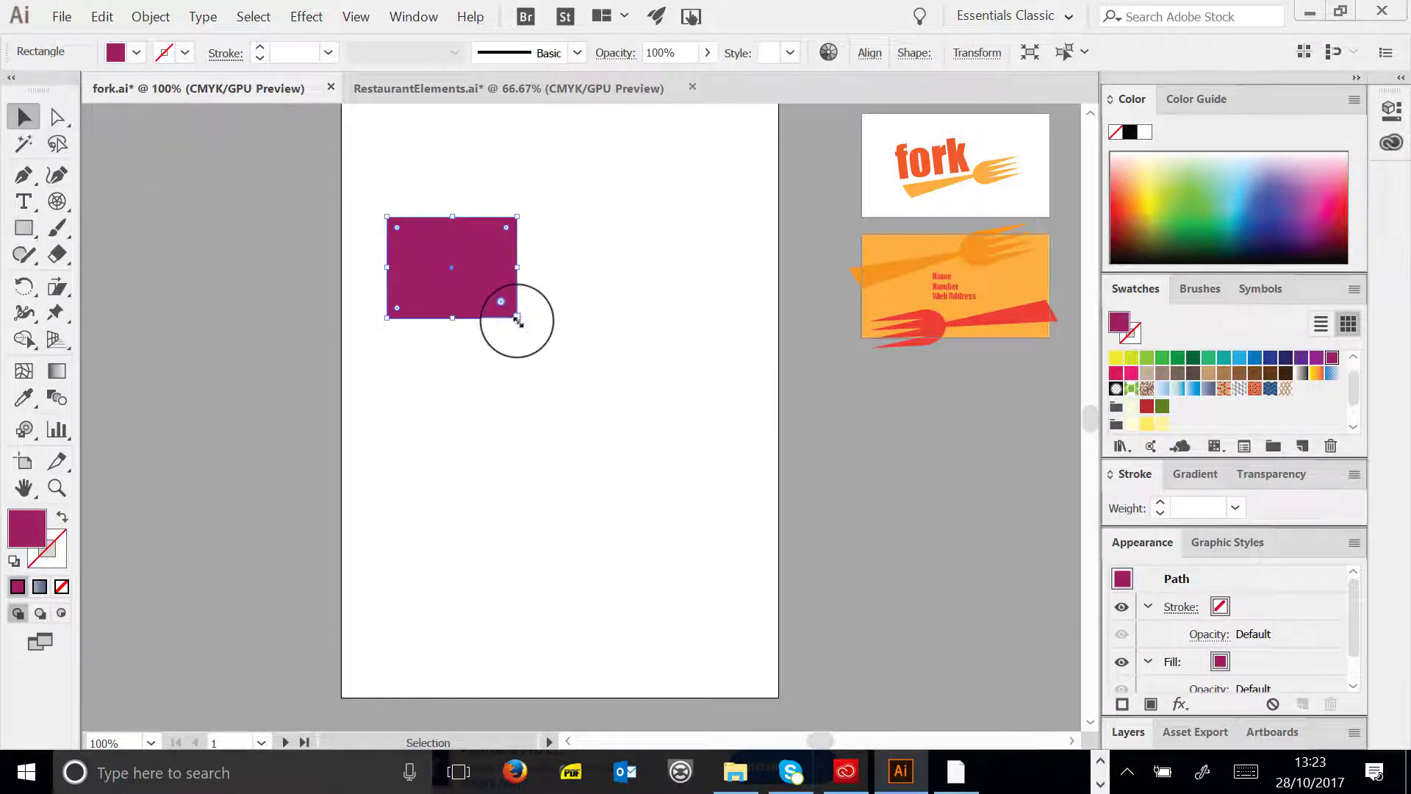
left_click_drag(517, 318, 624, 401)
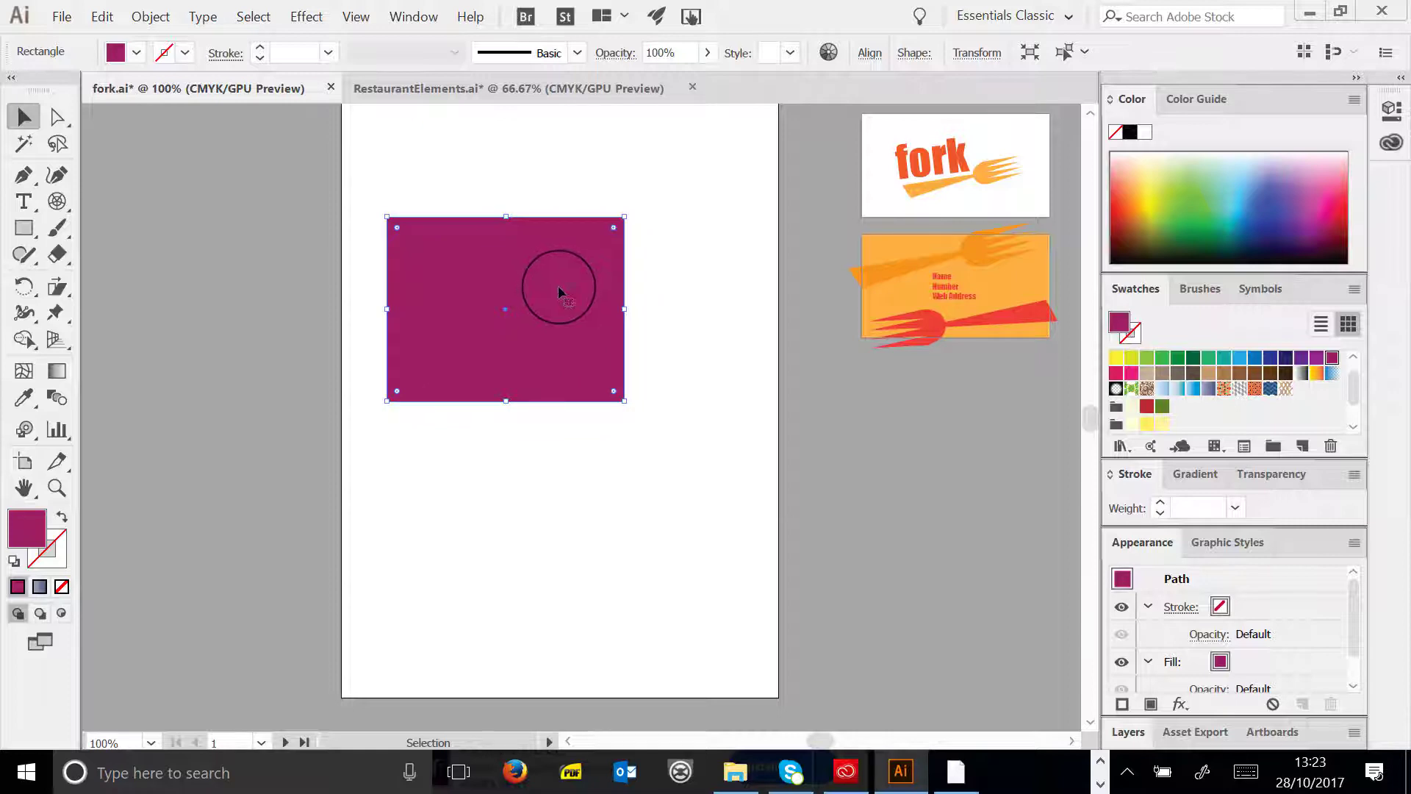
- Move the magenta rectangle down and right toward the artboard's centre and give it a light blue stroke
left_click_drag(559, 287, 605, 329)
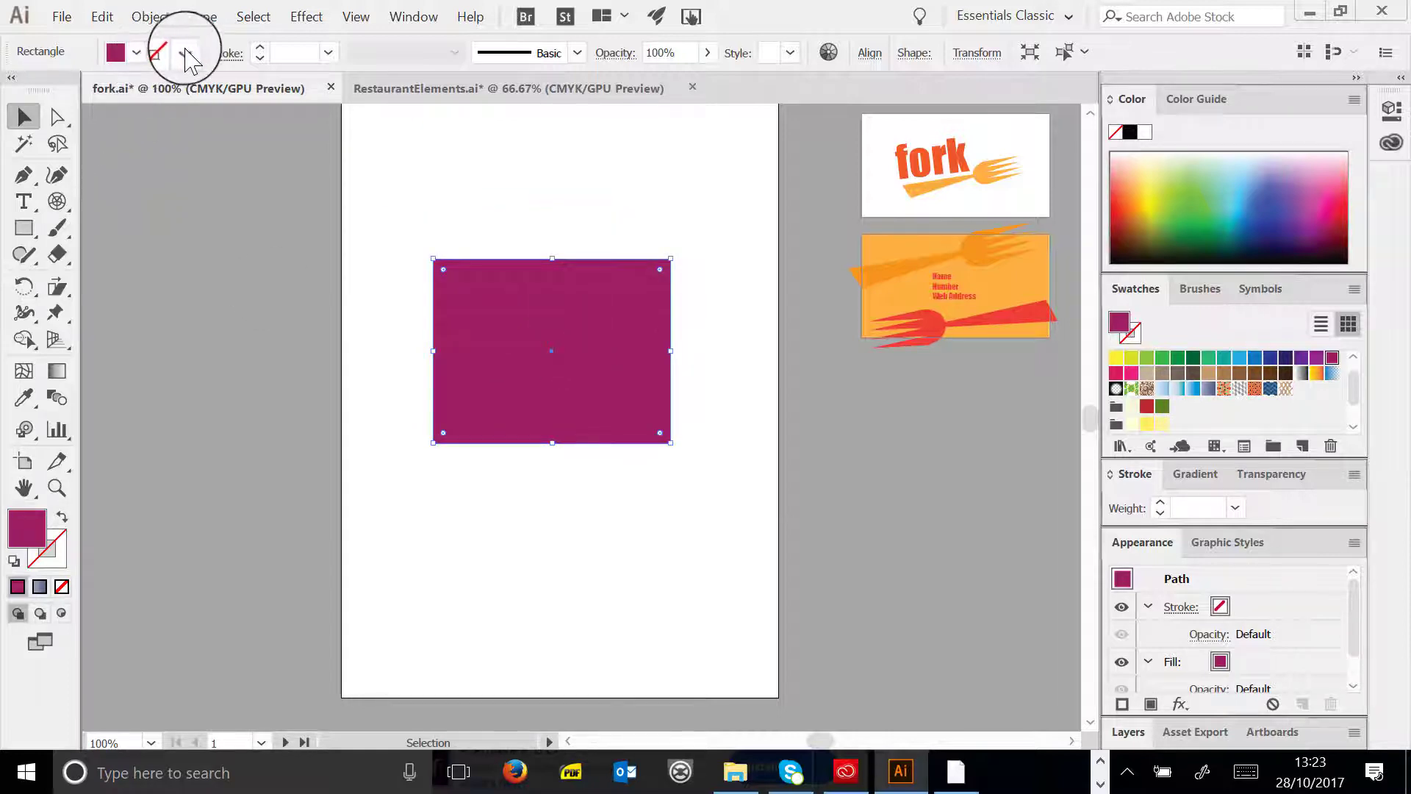
left_click(185, 52)
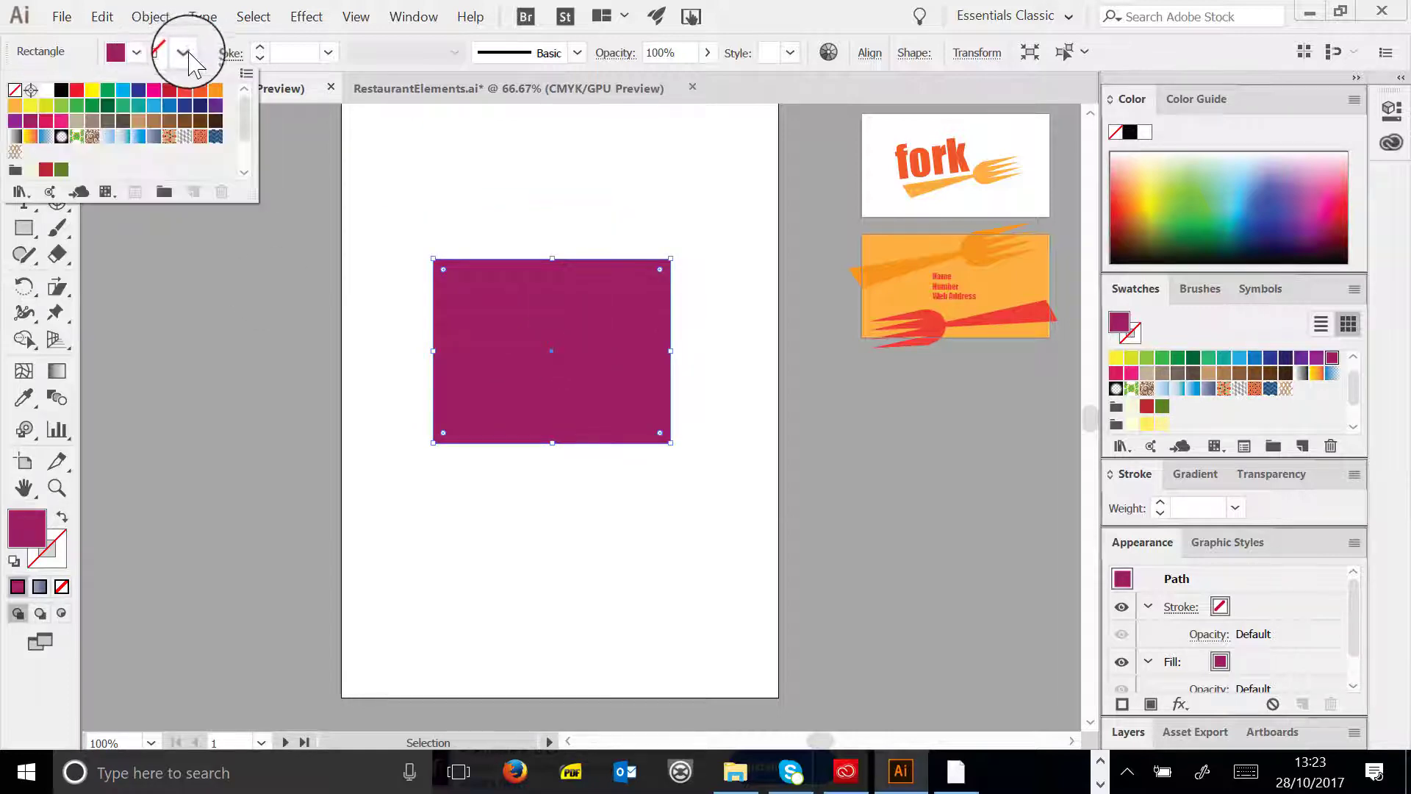
left_click(155, 115)
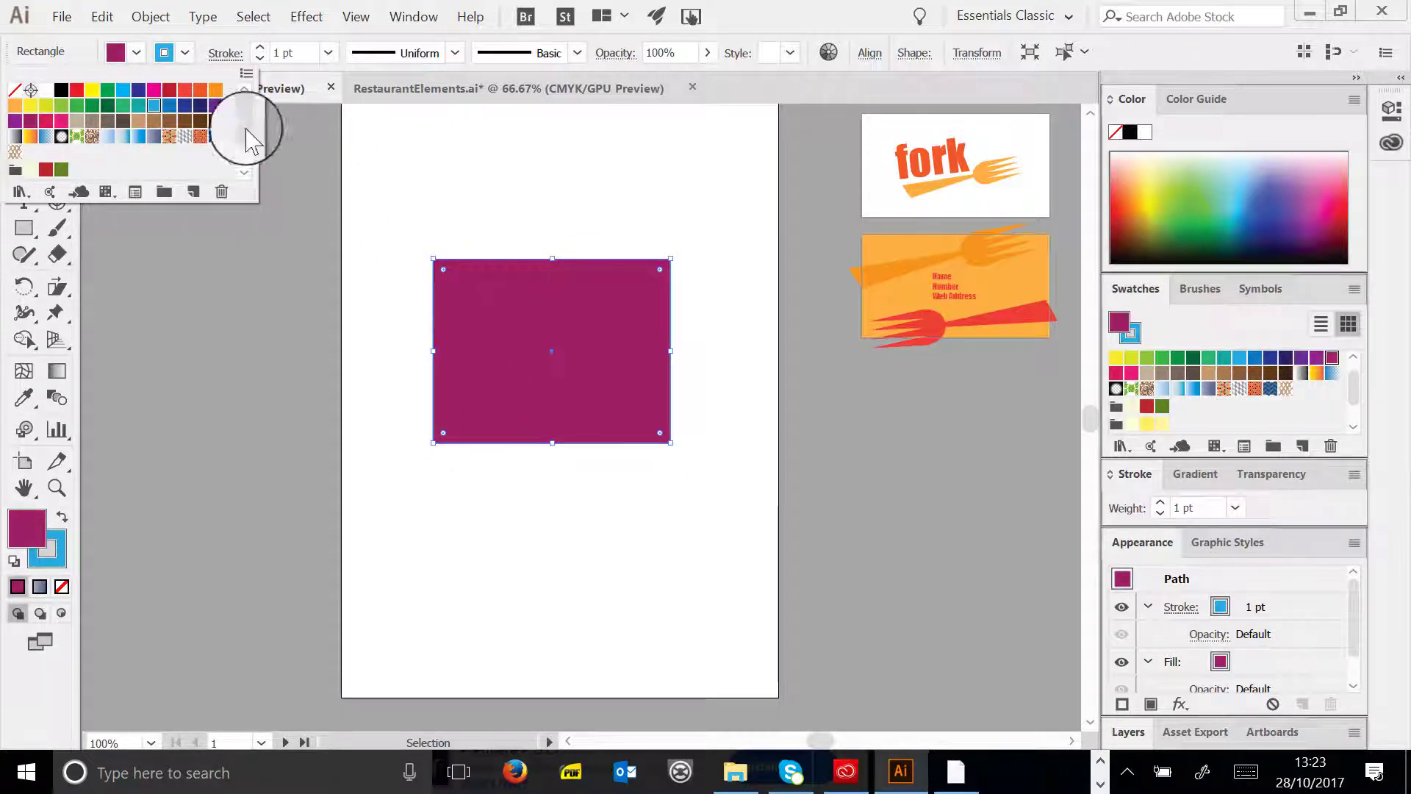
- Thicken the rectangle's blue stroke in stages through 7, 9 and 16 pt up to 20 pt
left_click(328, 53)
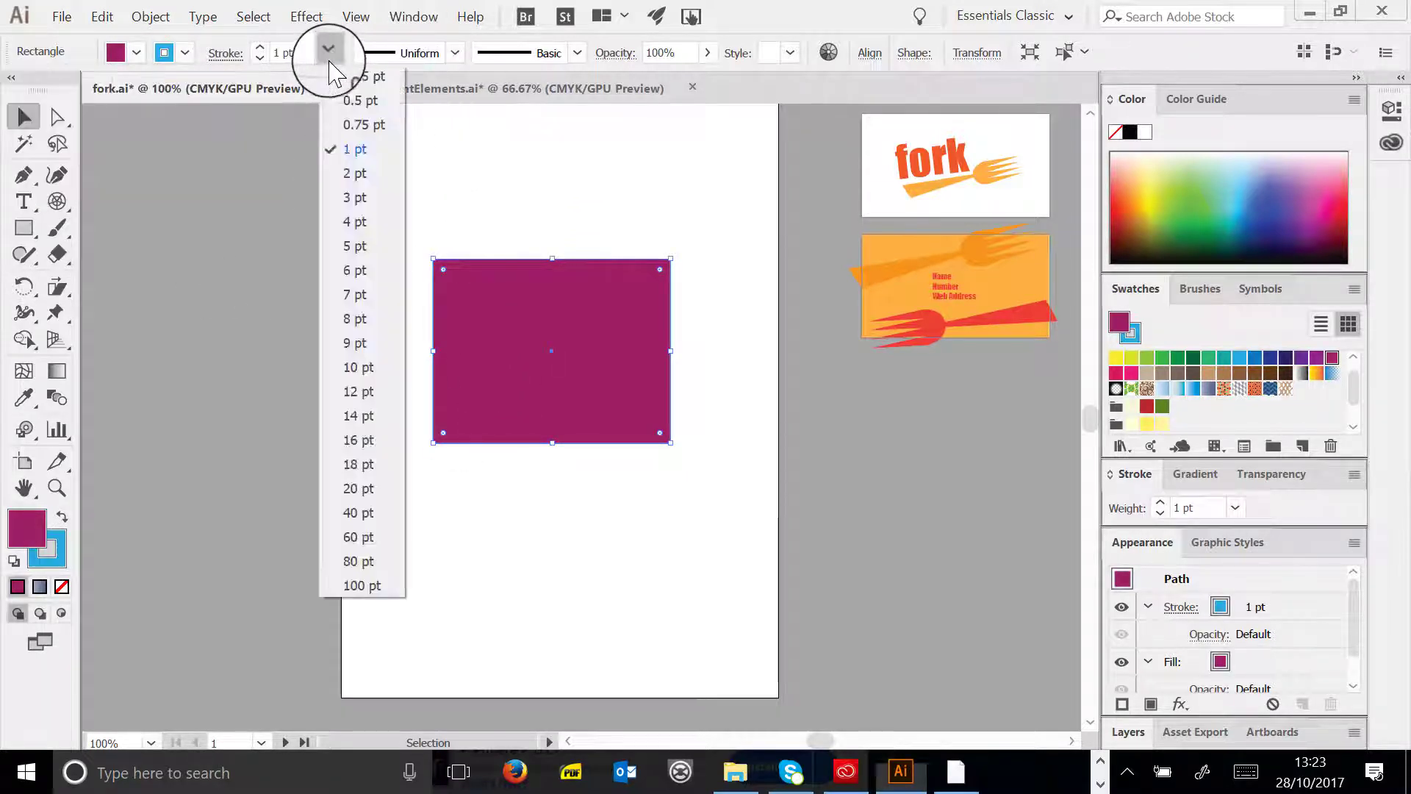
left_click(331, 293)
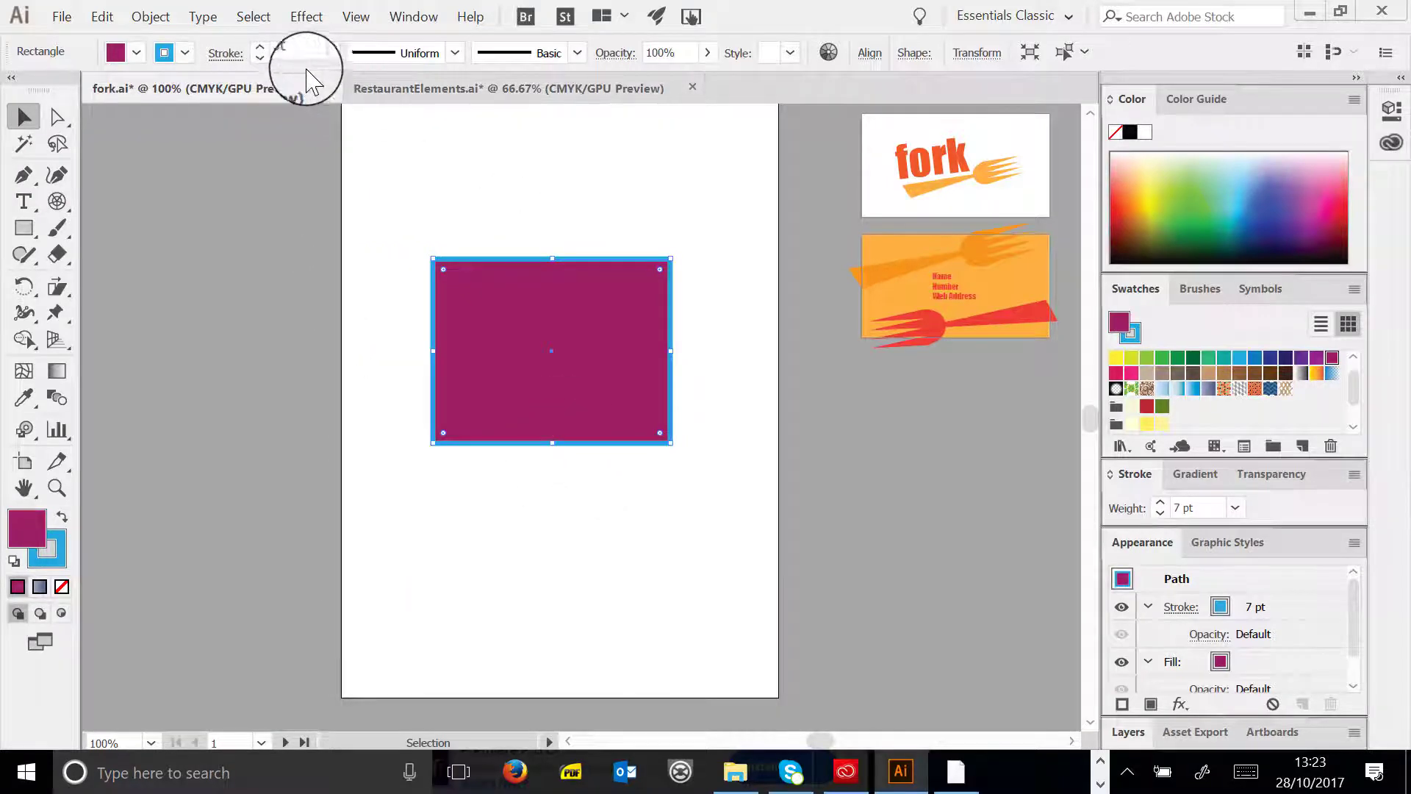
left_click(328, 53)
left_click(364, 343)
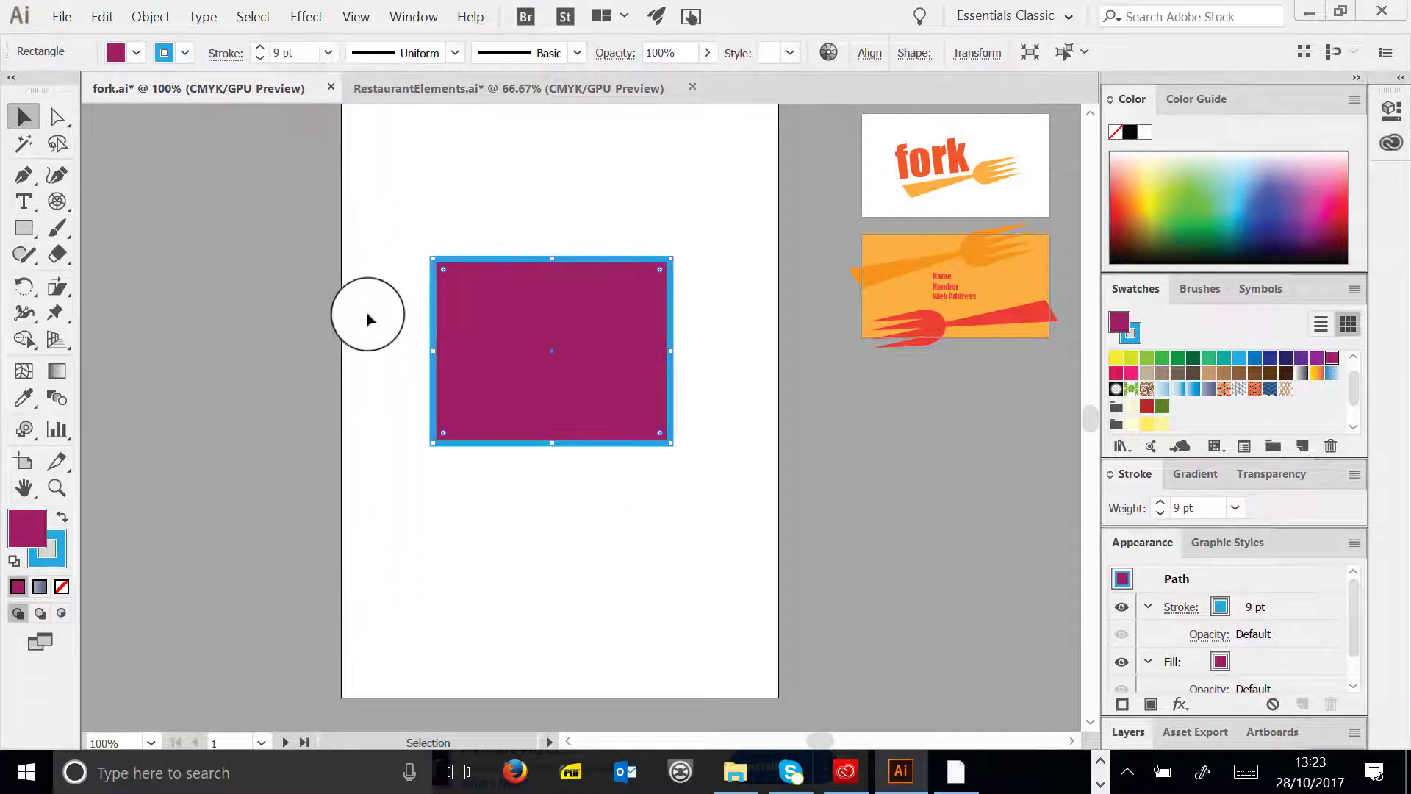
left_click(328, 53)
left_click(366, 443)
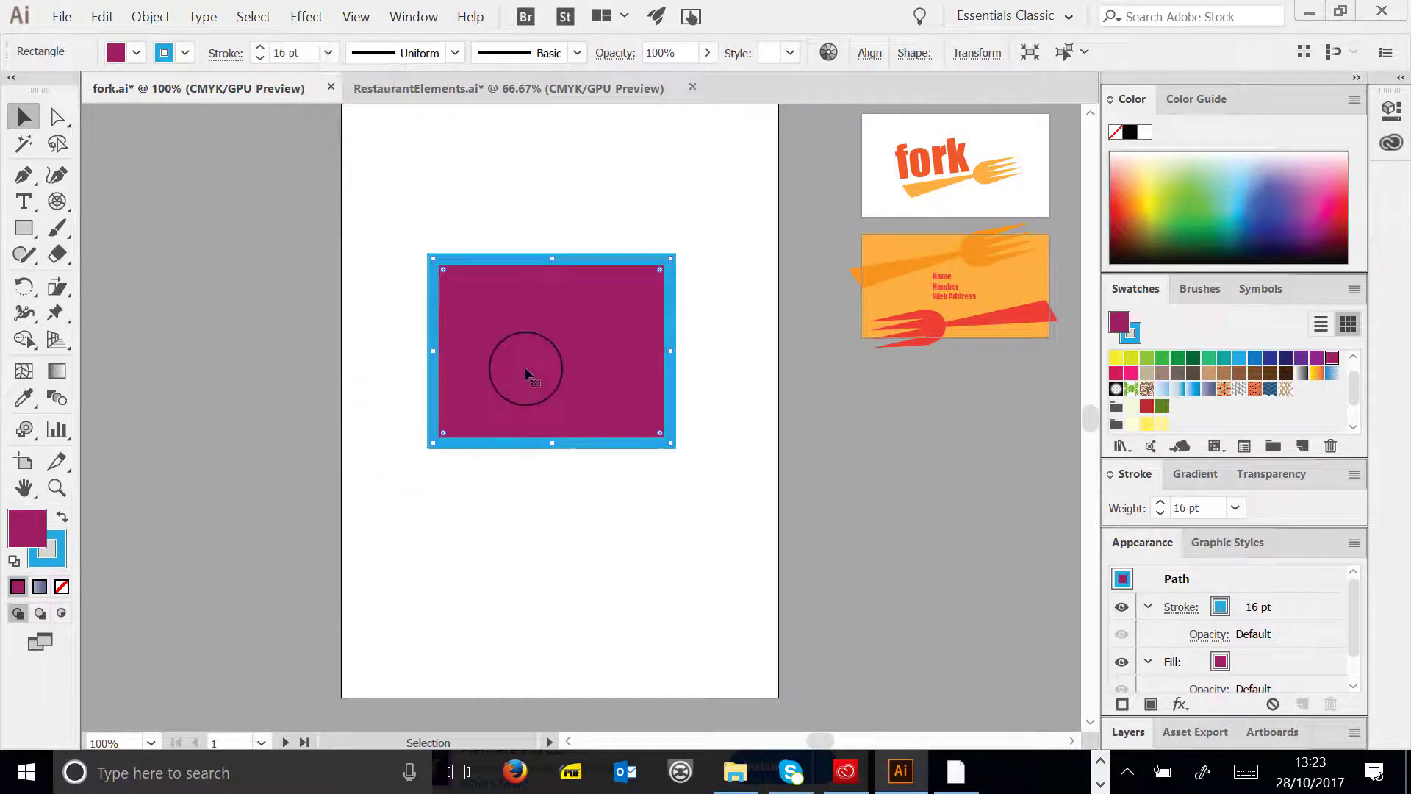
left_click(336, 53)
left_click(365, 502)
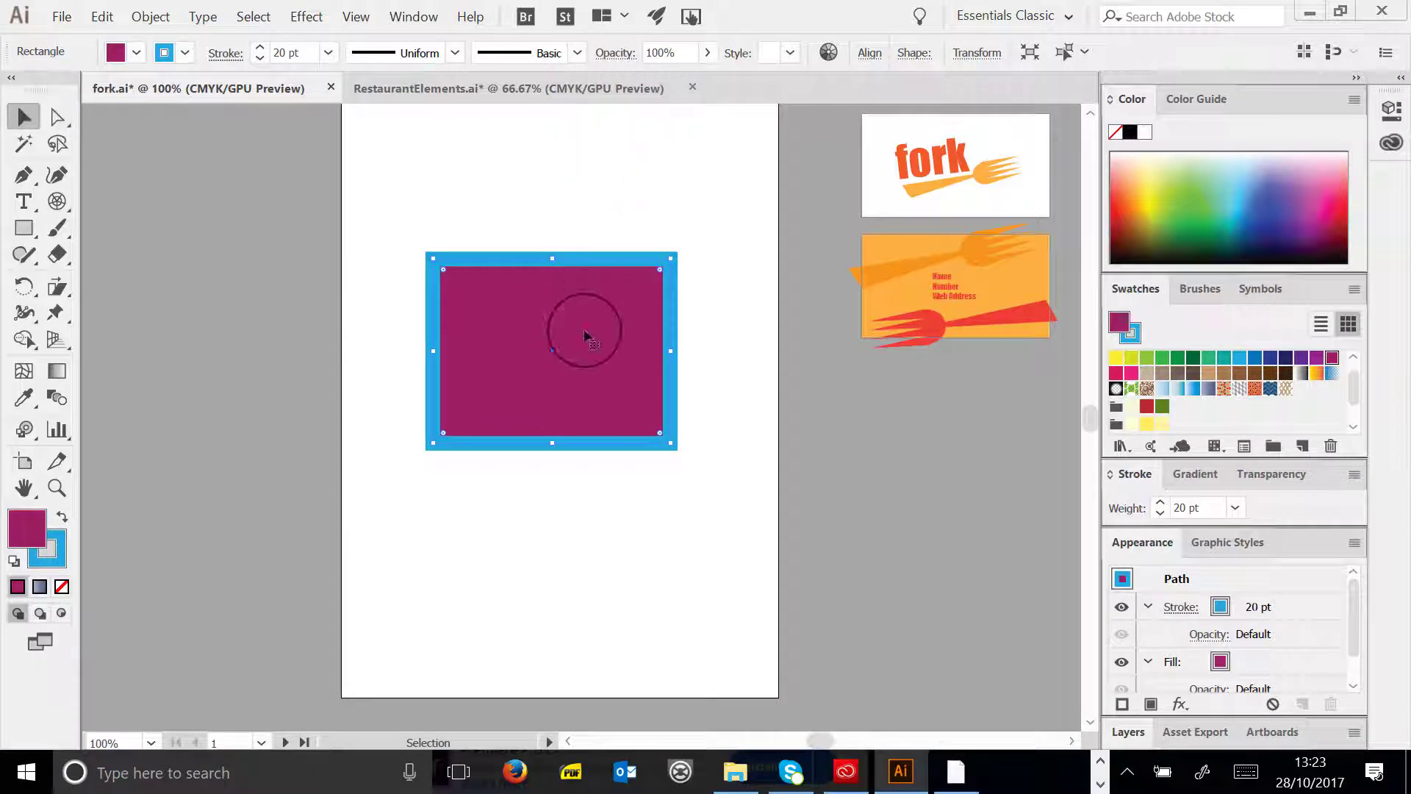
- Try several blue gradient swatches as the rectangle's fill
left_click(1332, 375)
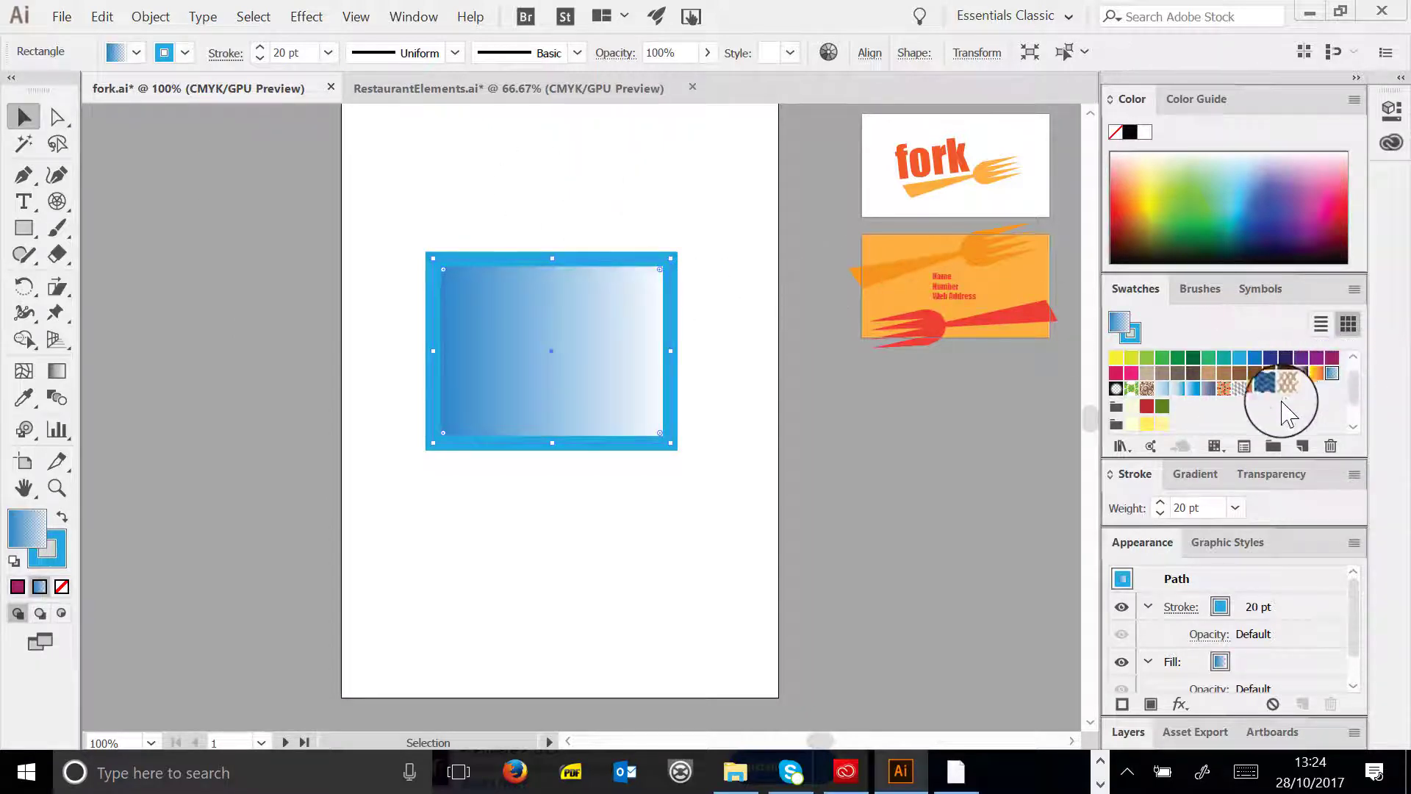
left_click(1192, 391)
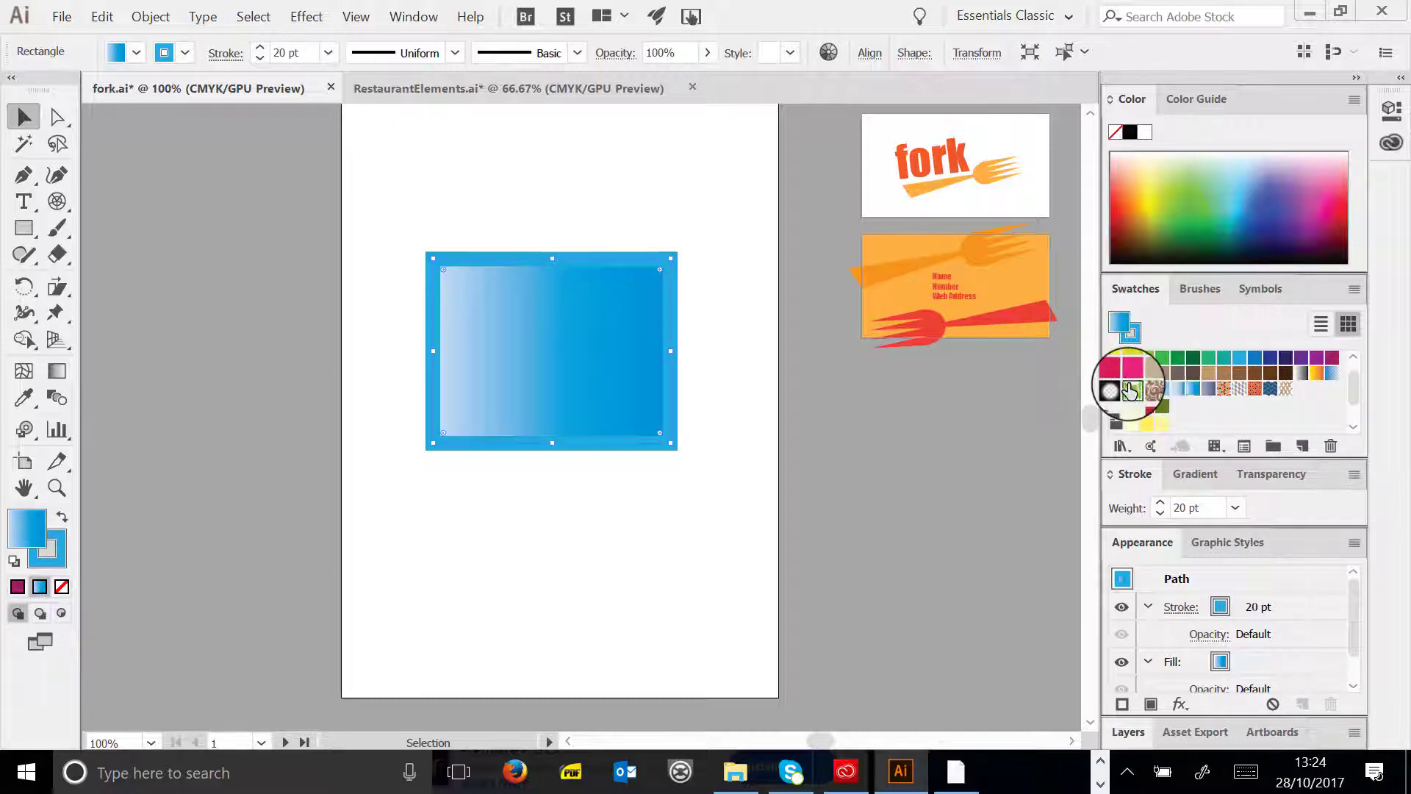
left_click(1131, 390)
left_click(1192, 393)
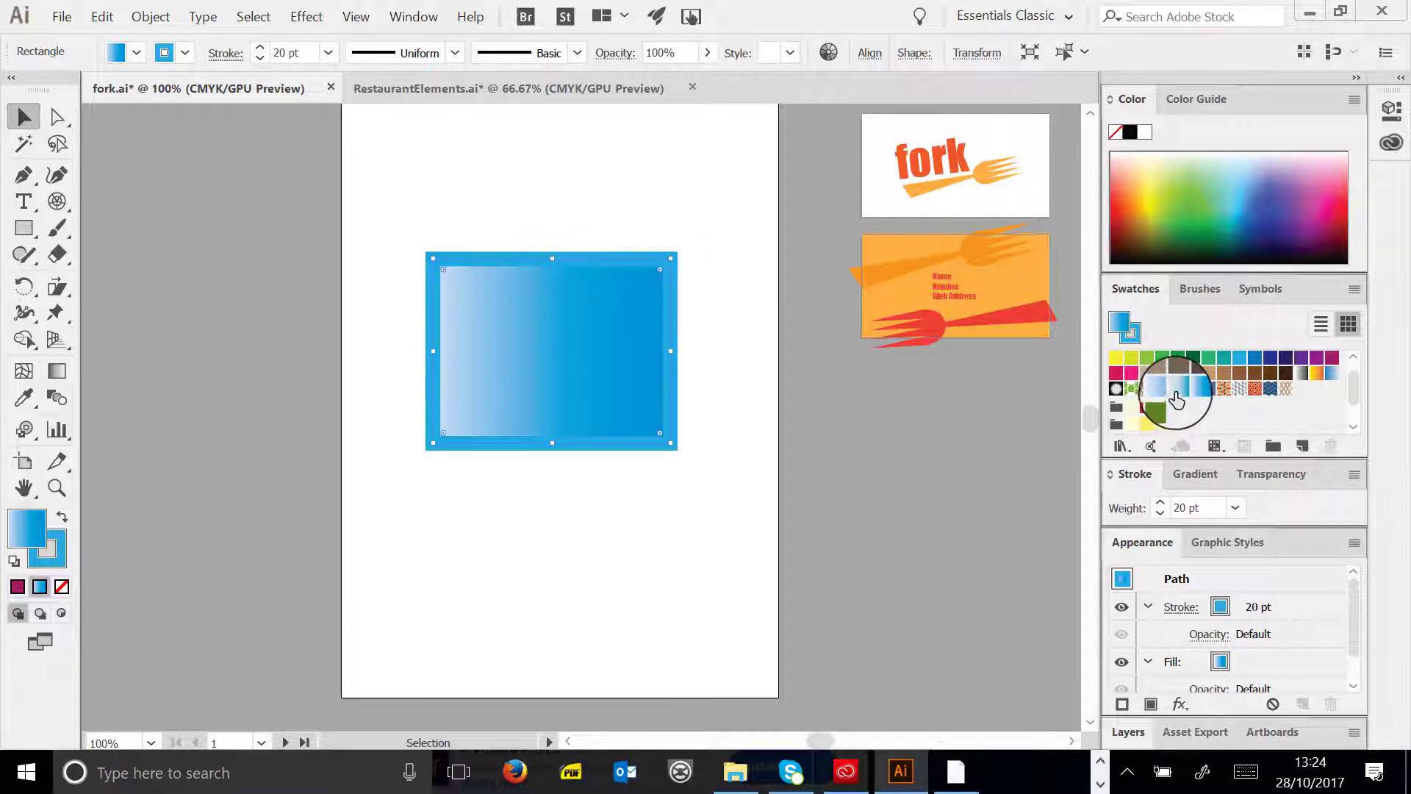
left_click(1177, 395)
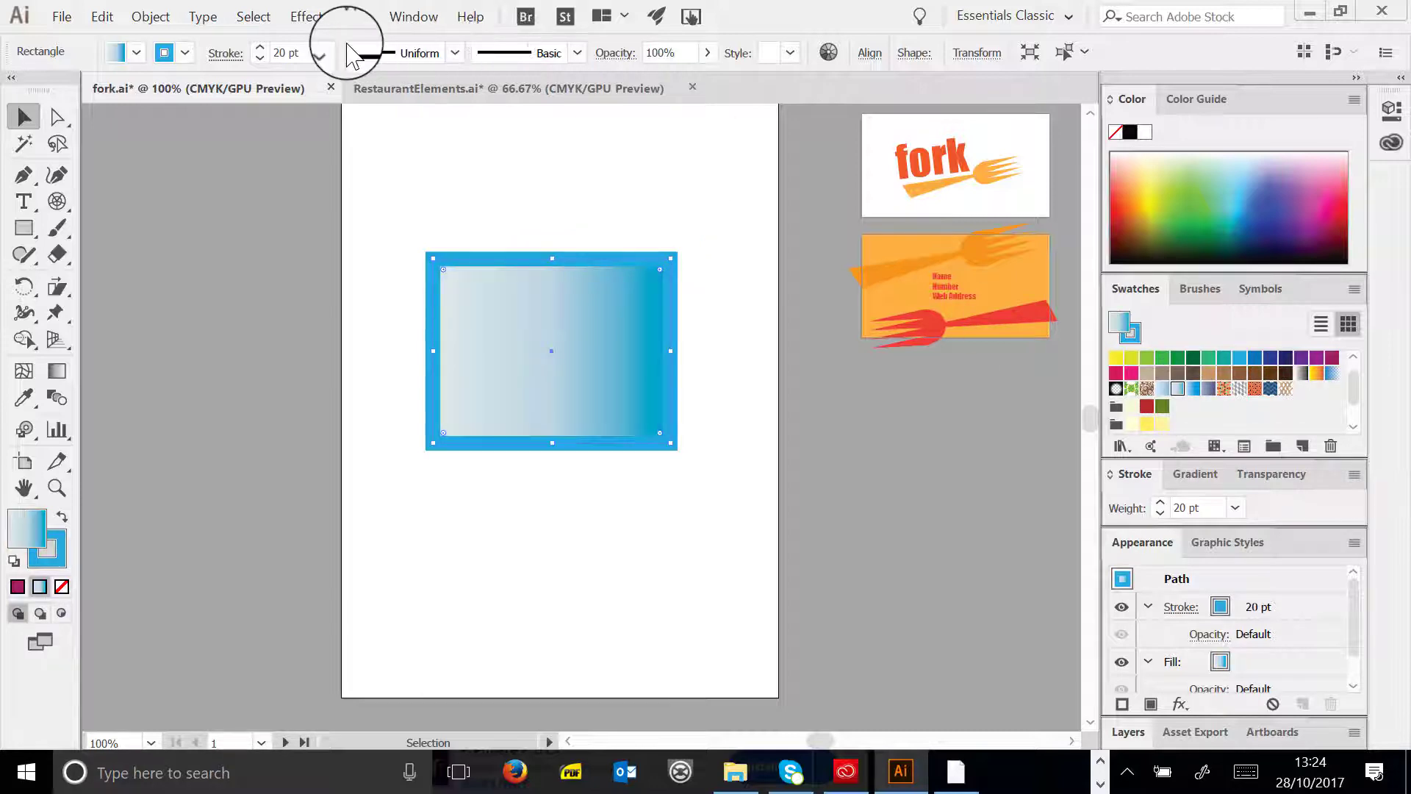
- Detach the Appearance panel so it floats beside the rectangle, and lengthen it to show all the attributes
left_click(405, 22)
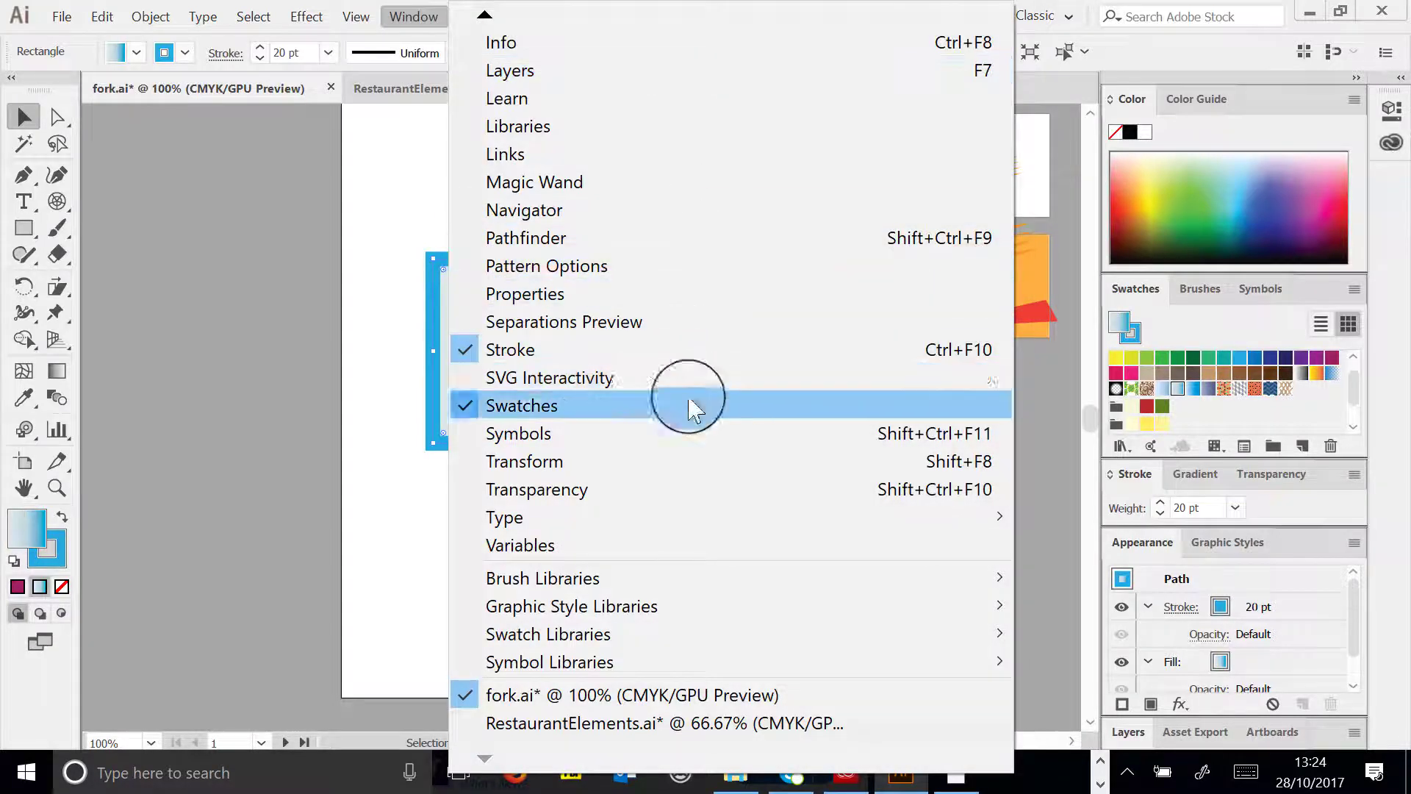
mouse_move(484, 14)
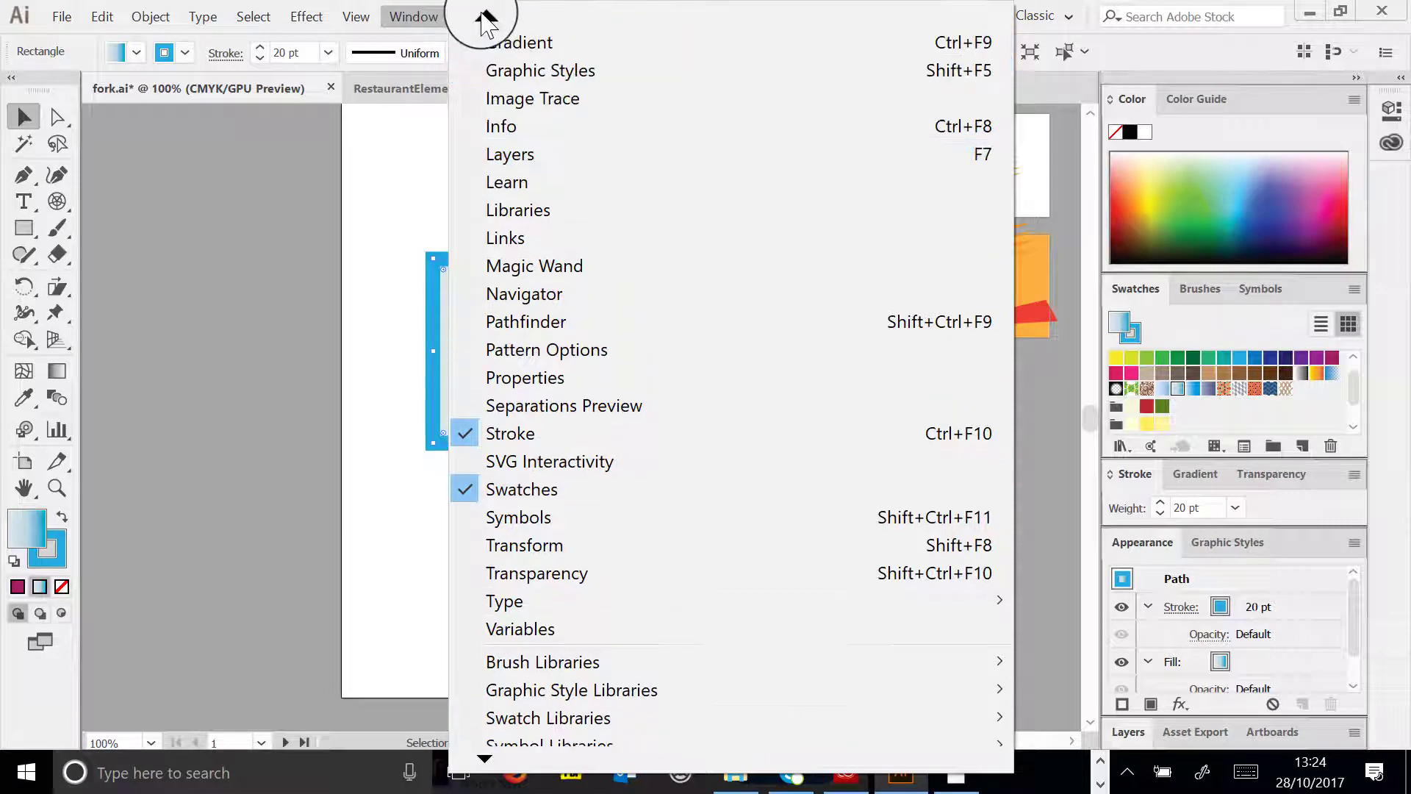
mouse_move(485, 22)
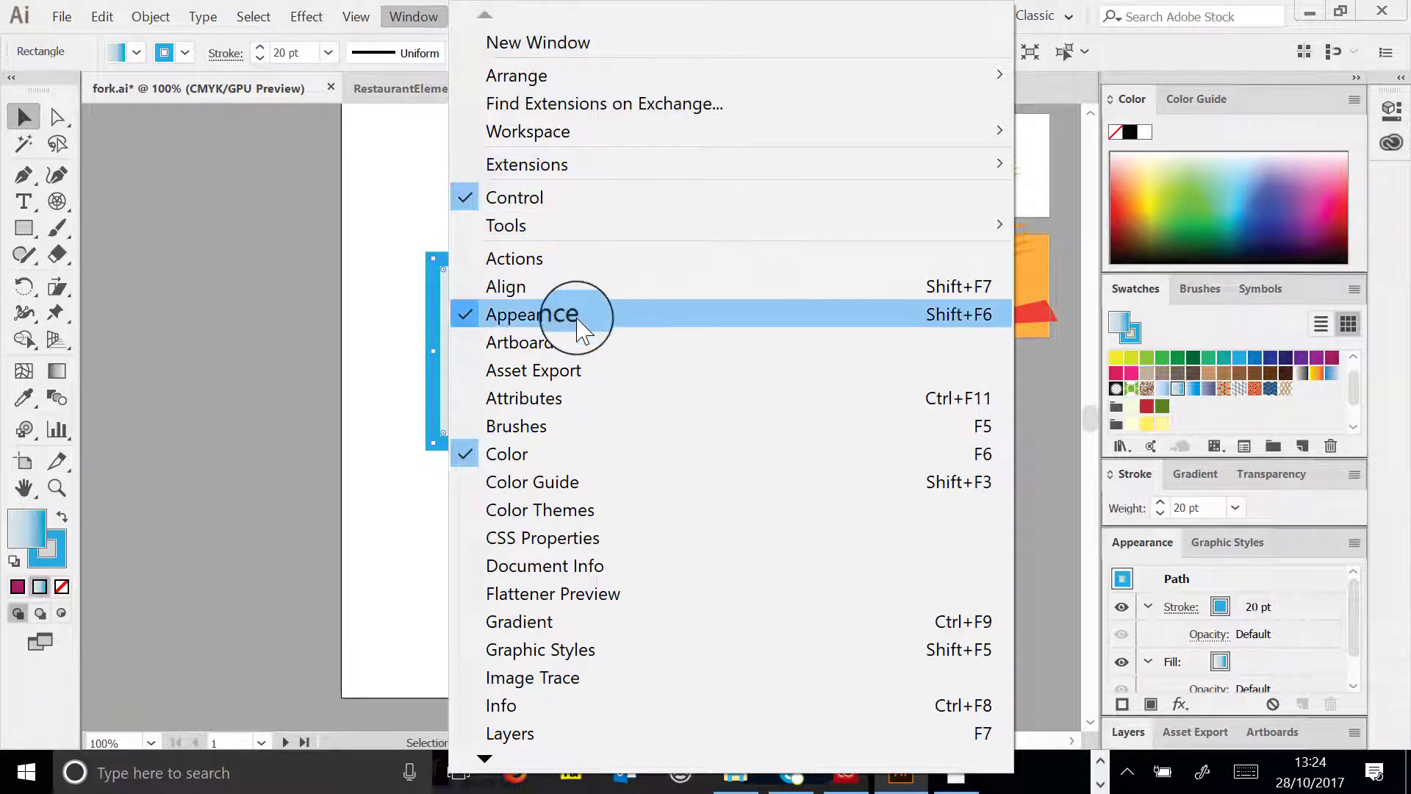
left_click(1132, 541)
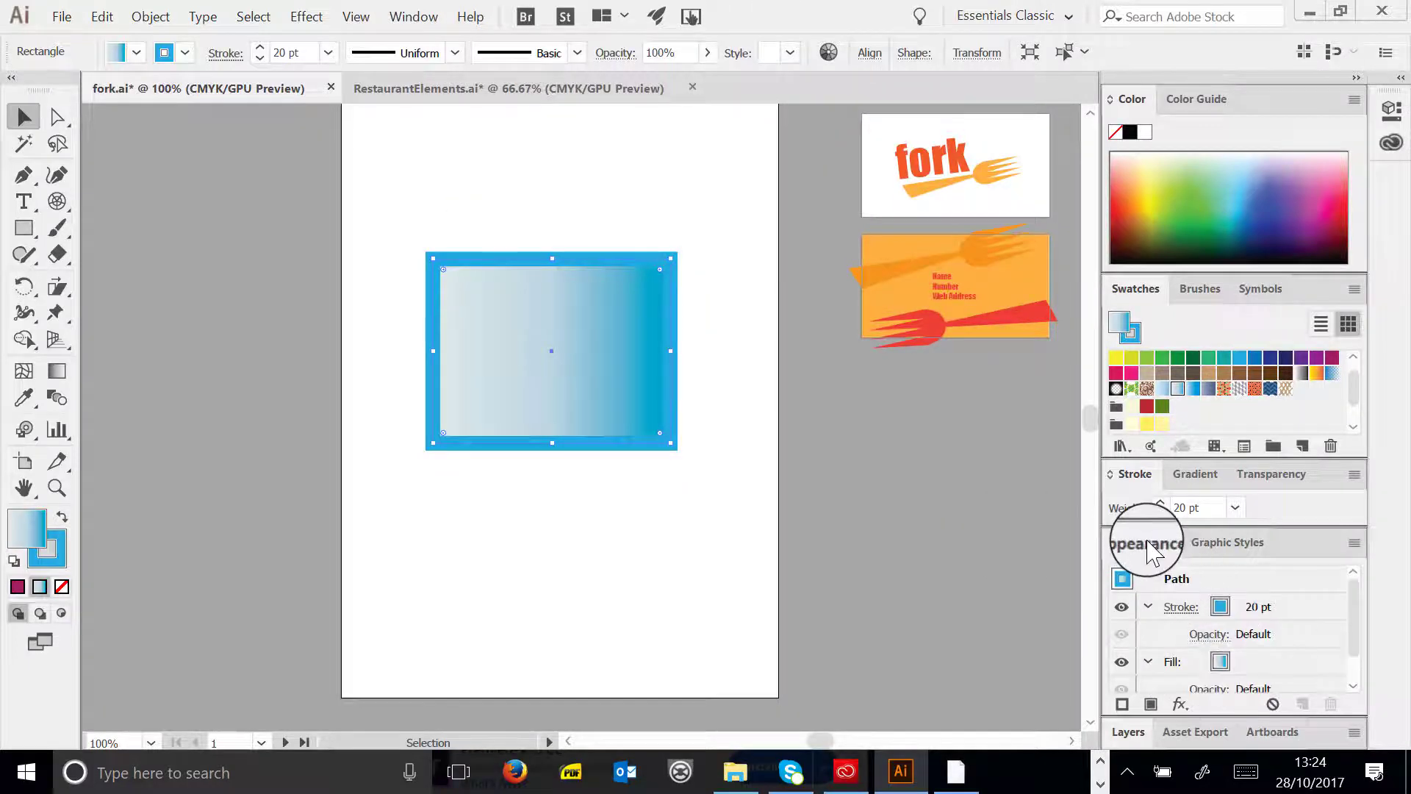
left_click_drag(1142, 541, 814, 231)
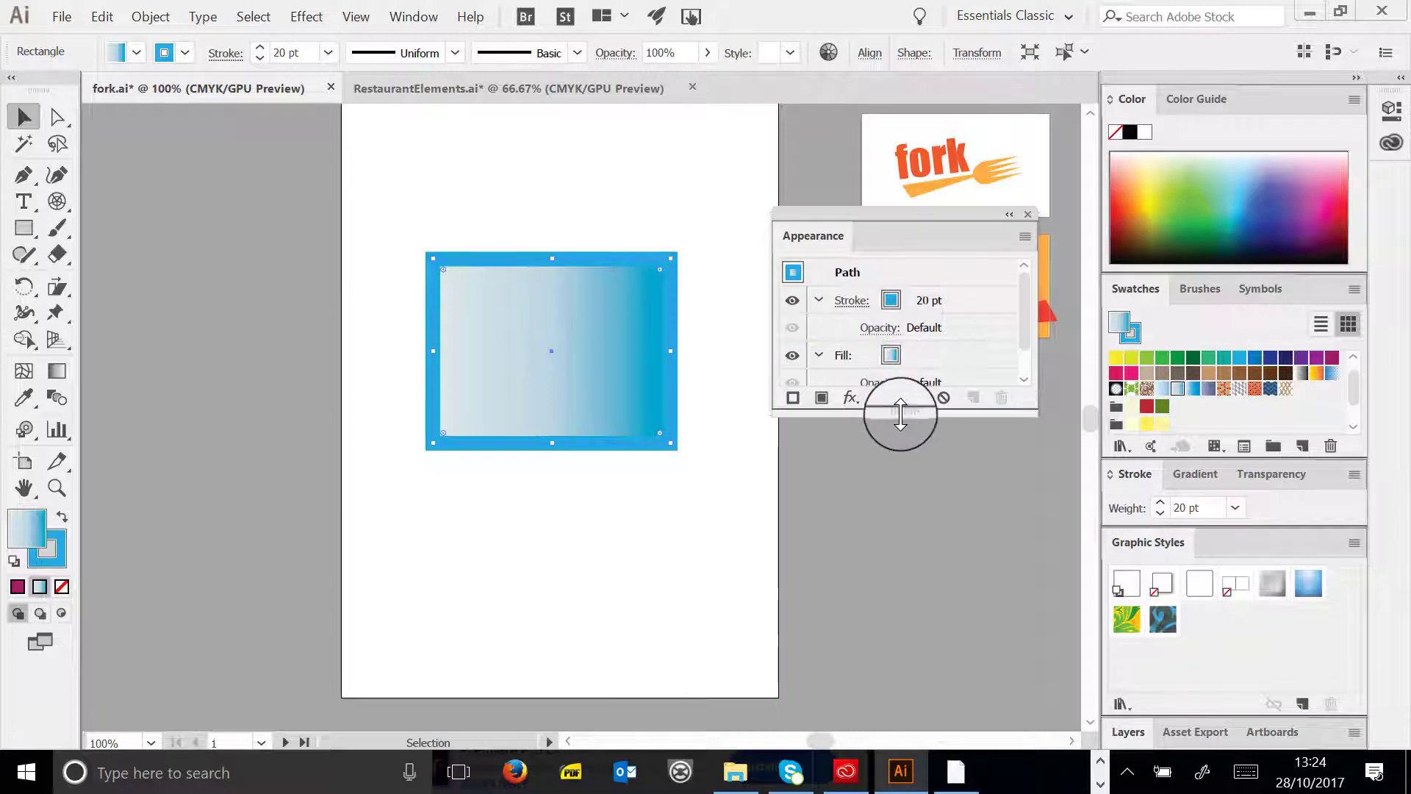
left_click_drag(898, 412, 940, 566)
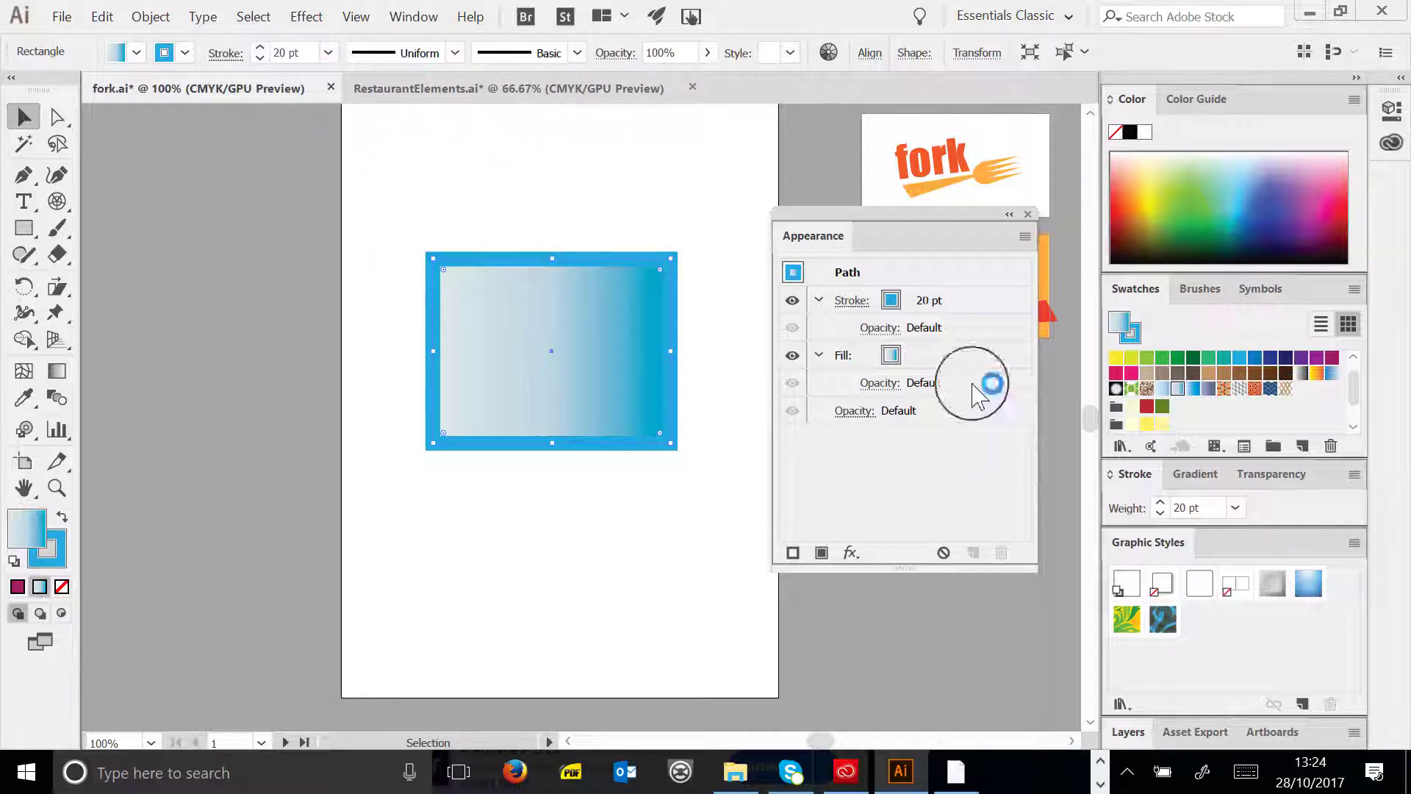
- Change the rectangle's fill attribute to a solid red-orange swatch, trying dark green first
left_click(891, 355)
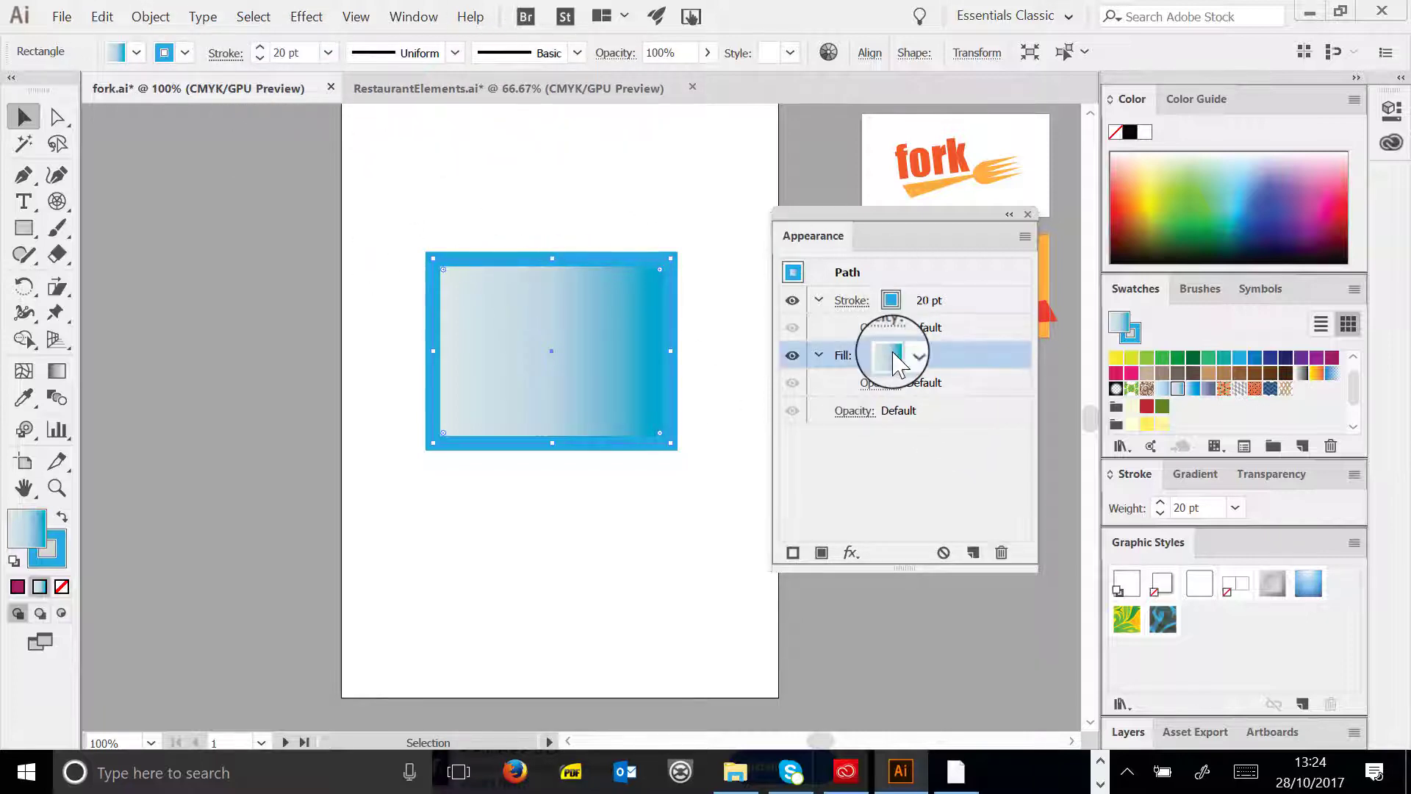
left_click(910, 355)
left_click(770, 413)
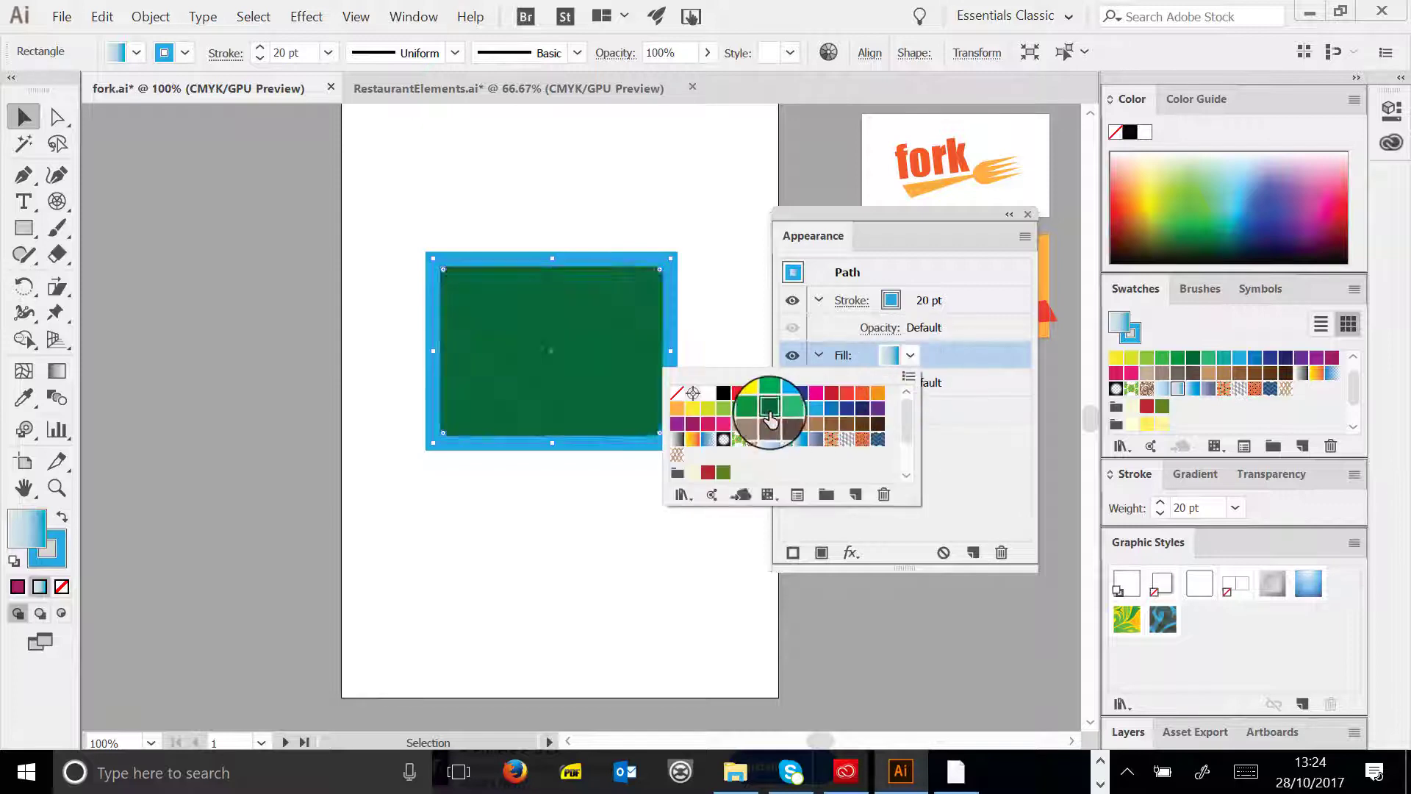
left_click(882, 393)
left_click(863, 395)
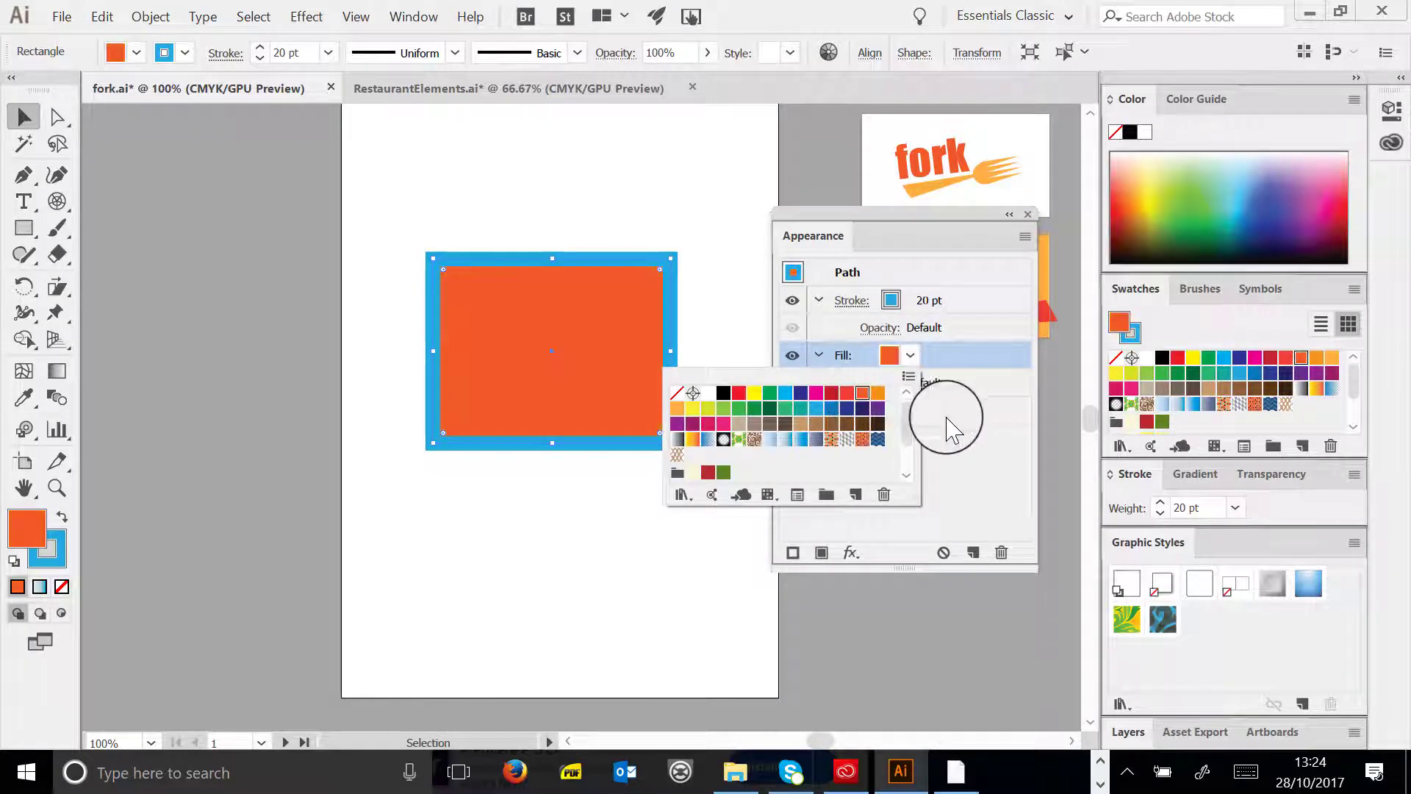
left_click(944, 440)
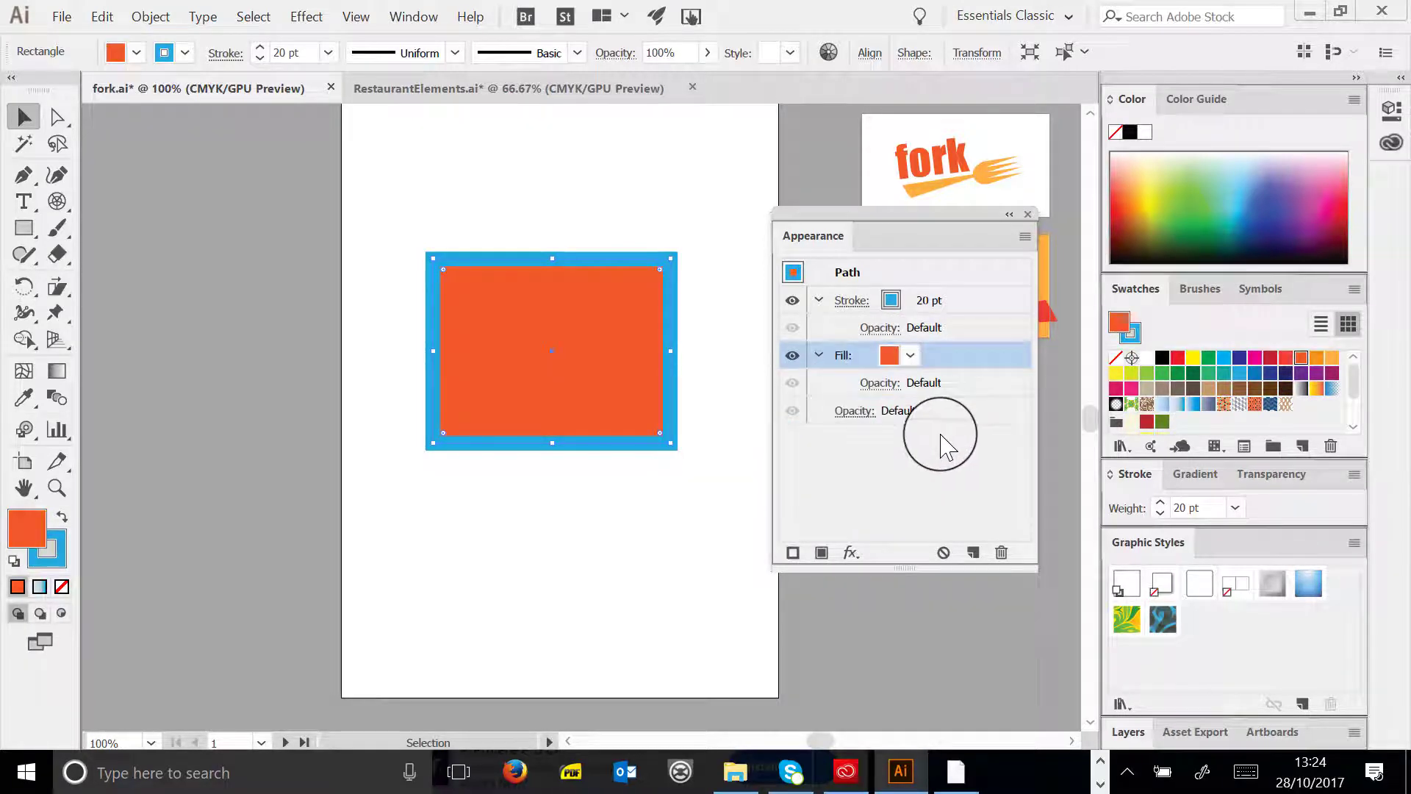
- Add a second stroke above the rectangle's blue one, coloured light orange with a 10 pt weight
left_click(967, 302)
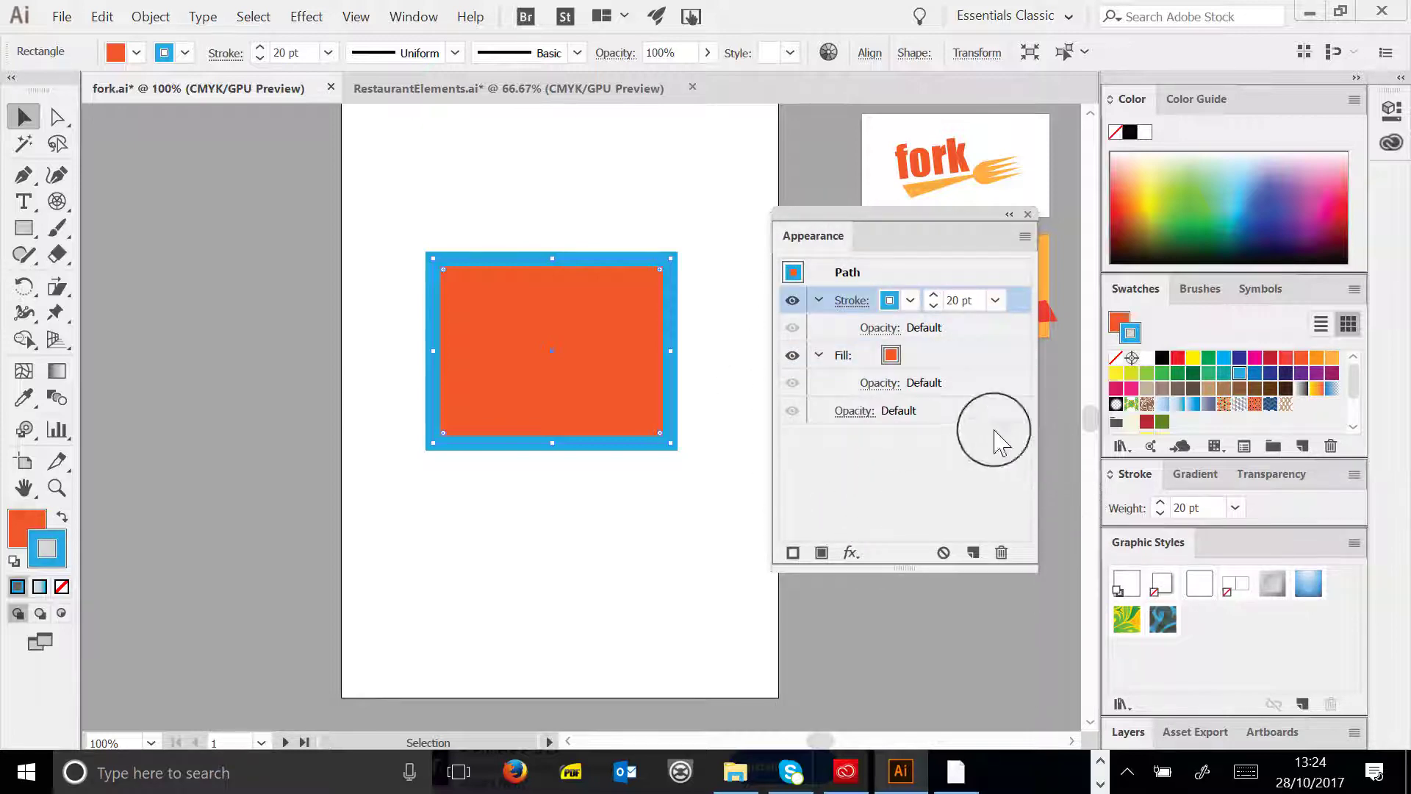
left_click(793, 553)
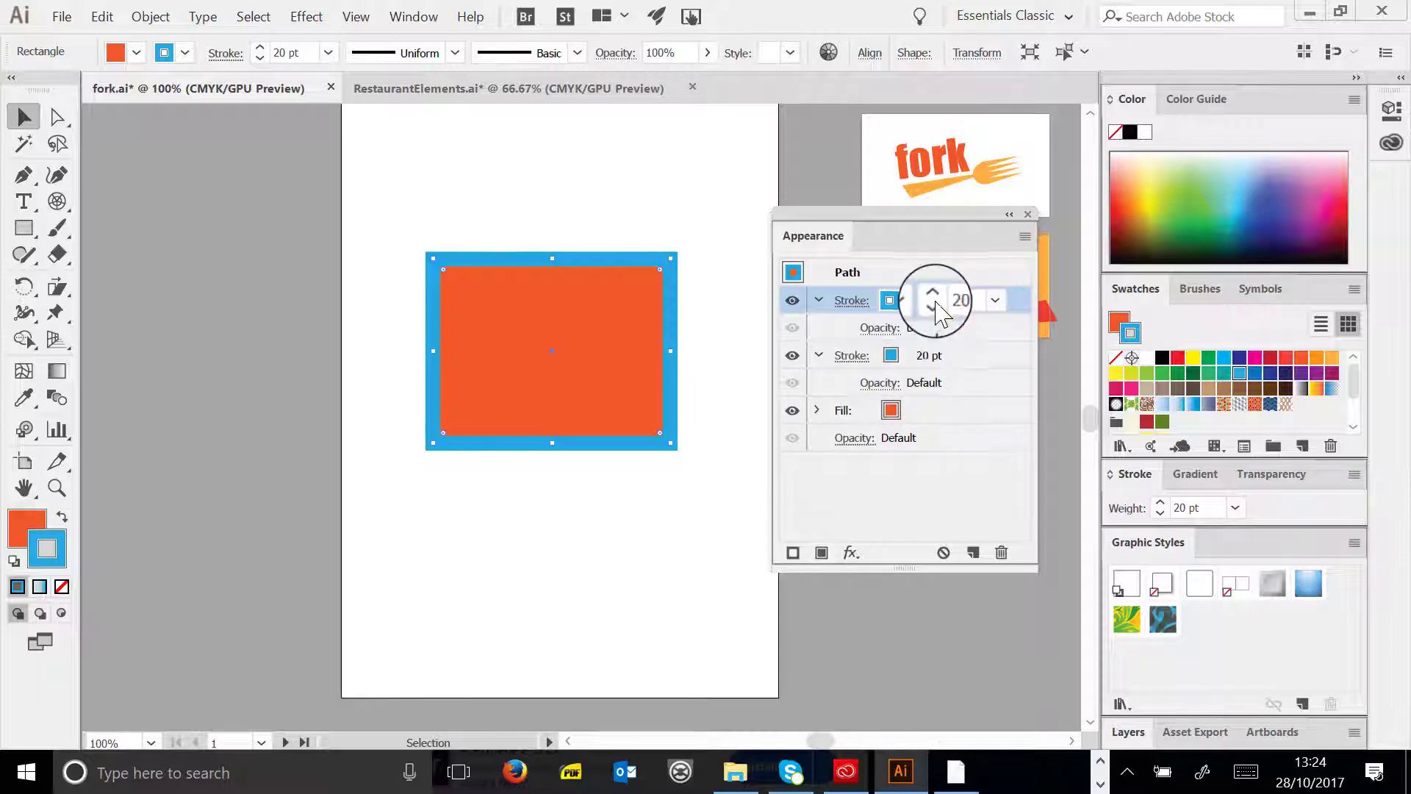
left_click(996, 300)
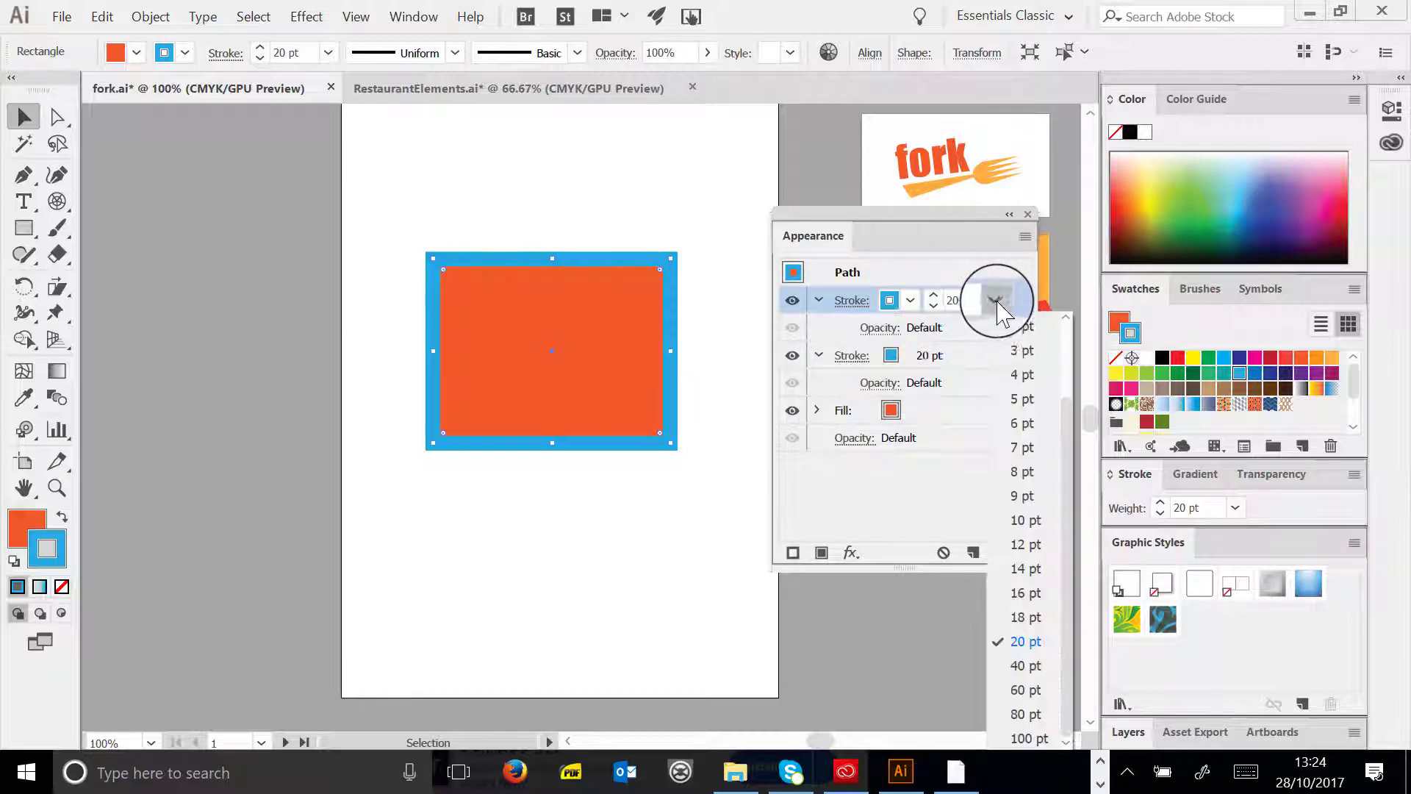
left_click(910, 300)
left_click(877, 337)
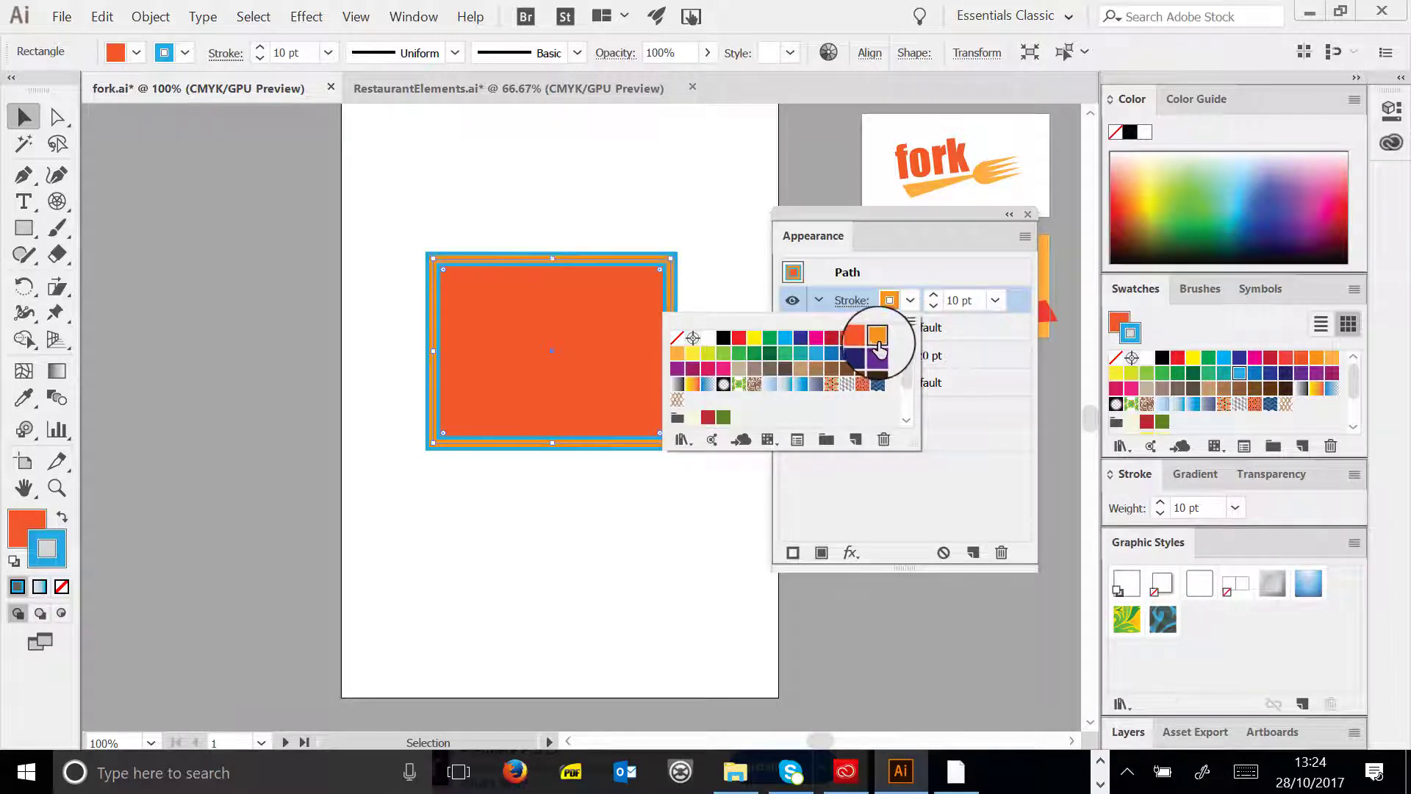
left_click(544, 259)
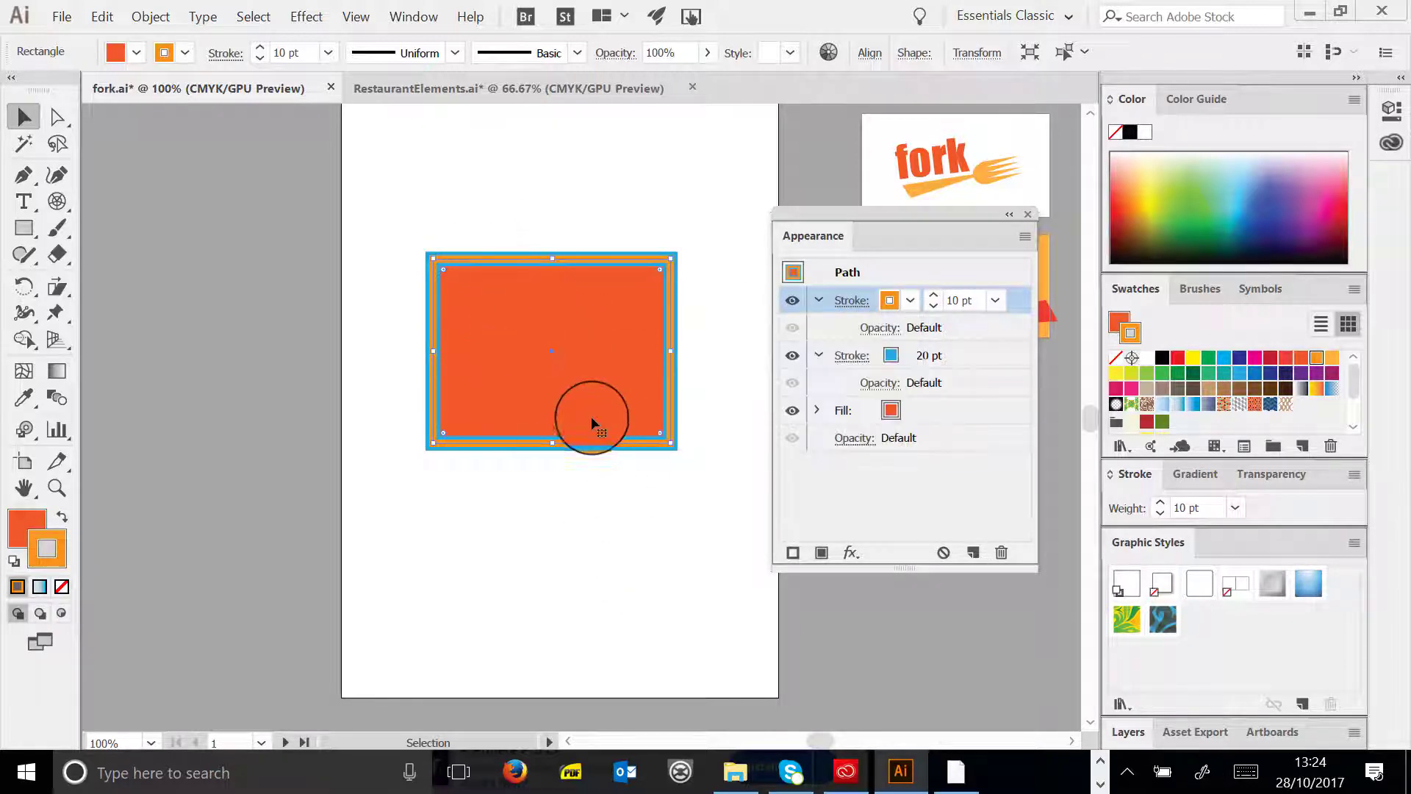
- Add a third stroke on top of the others in yellow at 5 pt, and deselect the rectangle
left_click(792, 552)
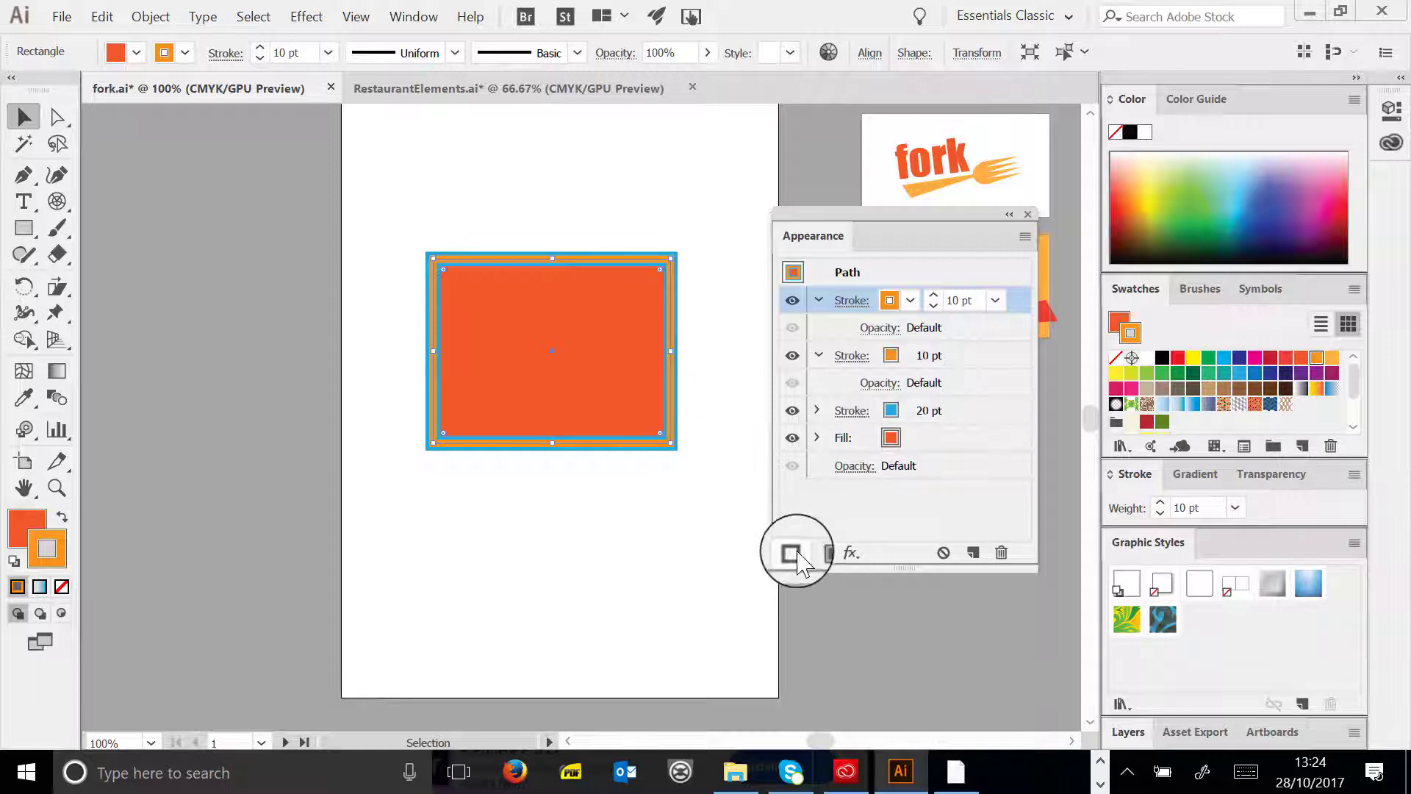
left_click(910, 300)
left_click(748, 343)
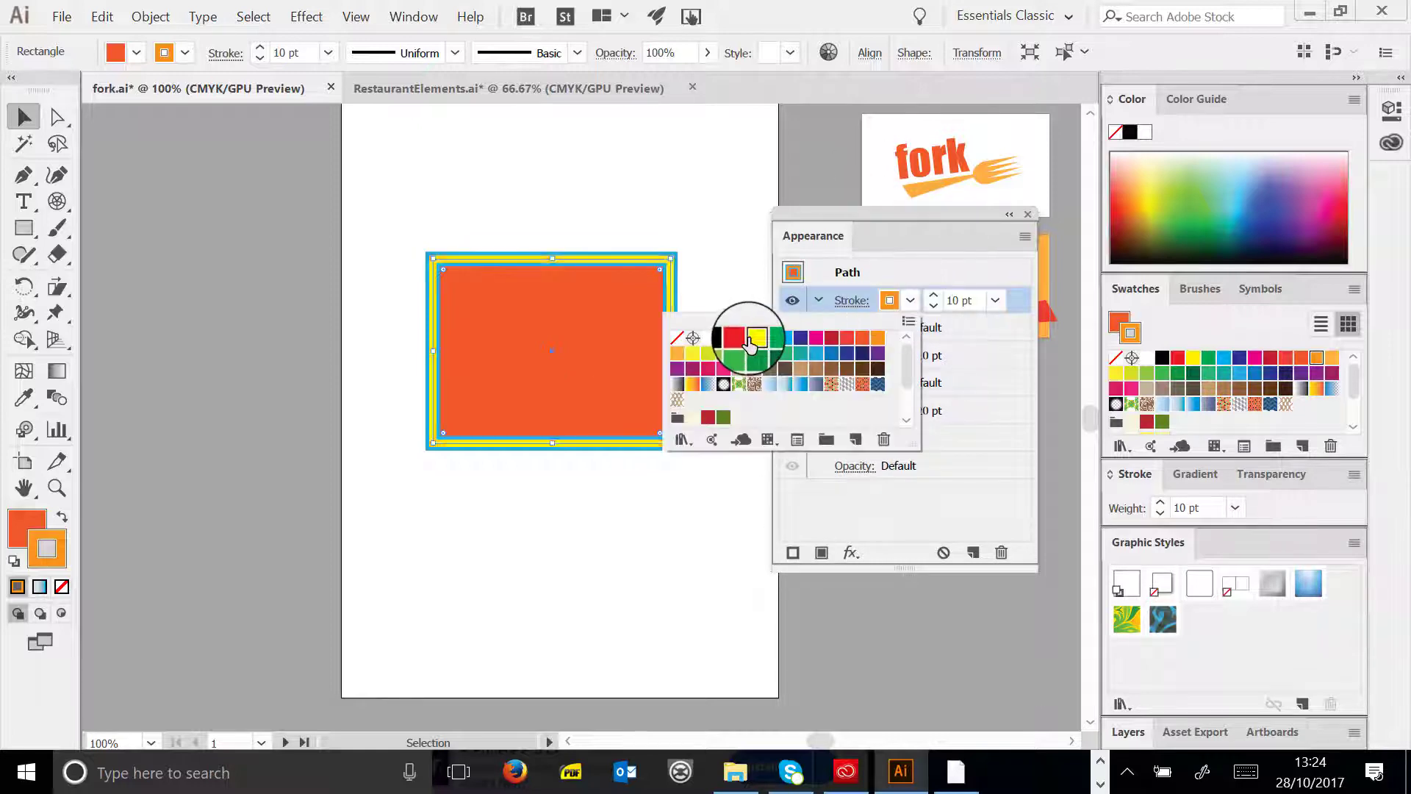
left_click(994, 300)
left_click(994, 300)
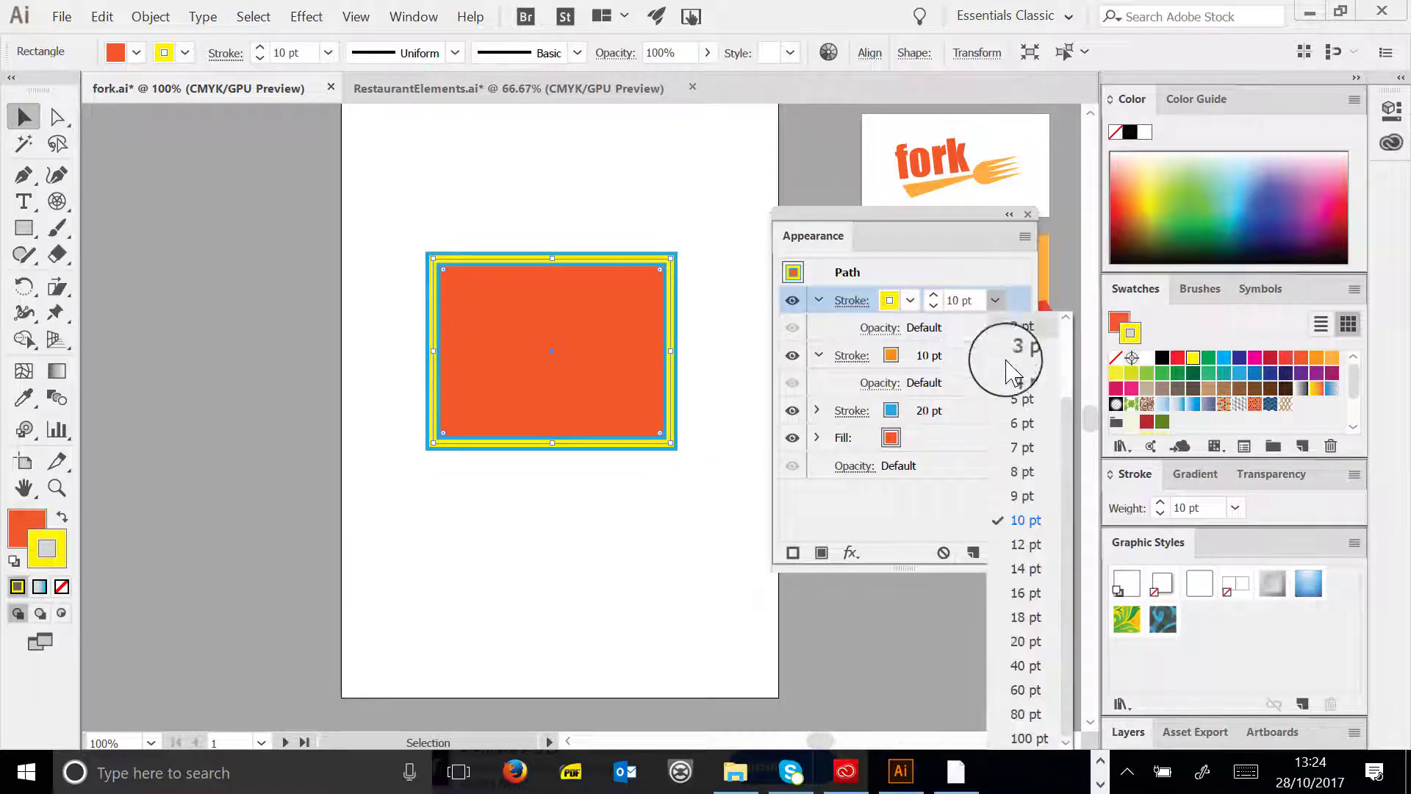
left_click(1020, 395)
left_click(697, 430)
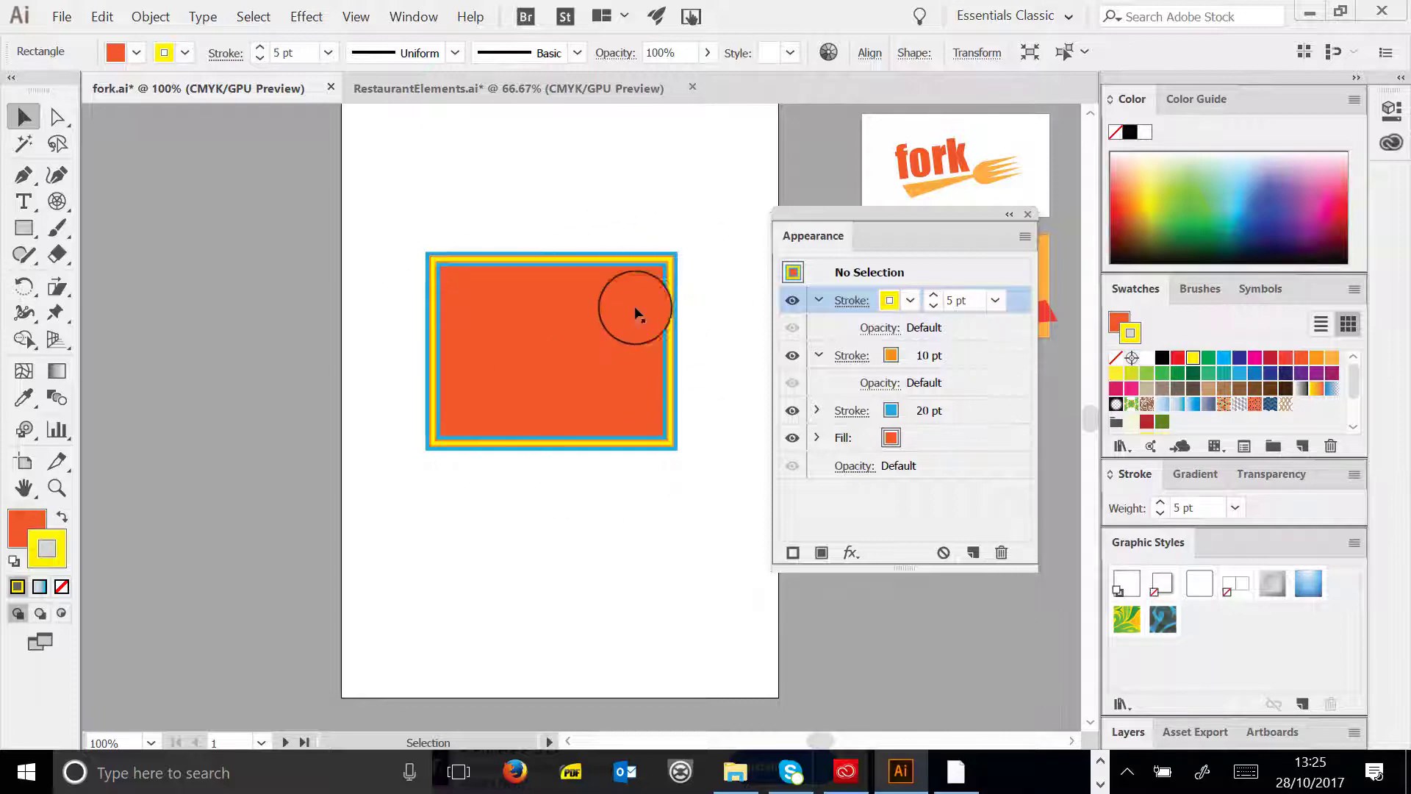
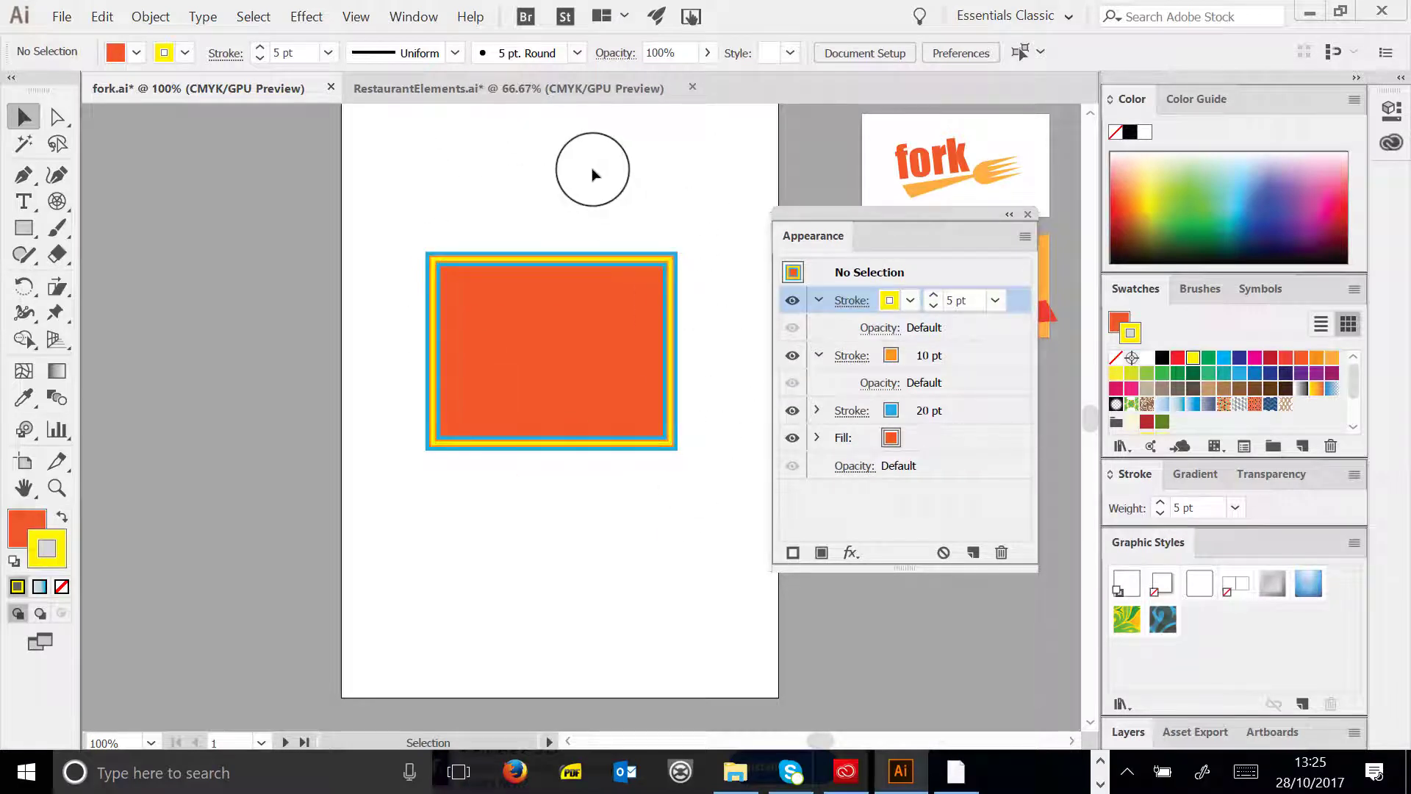
- Try to apply a Zig Zag effect to the yellow 5 pt stroke without selecting the rectangle
left_click(305, 16)
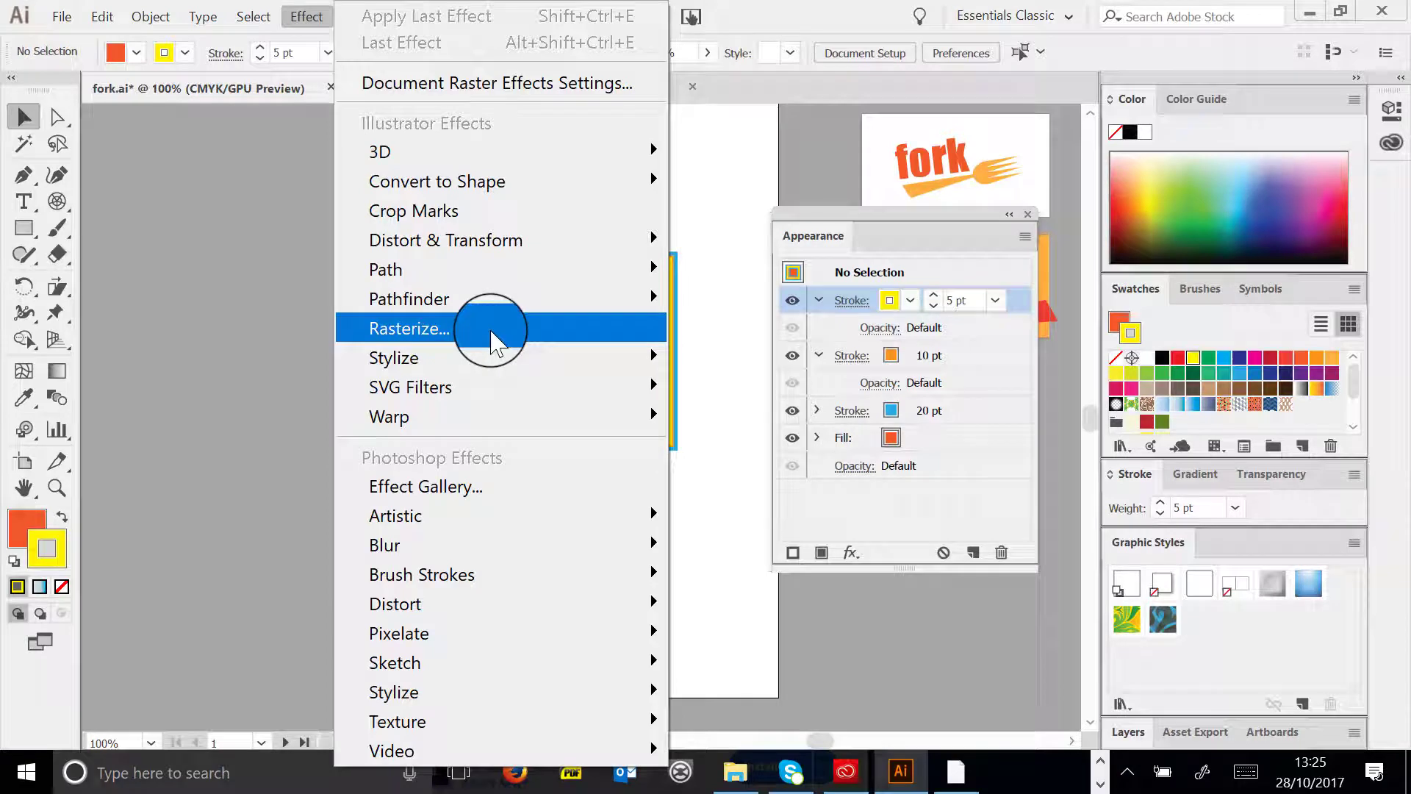
mouse_move(415, 360)
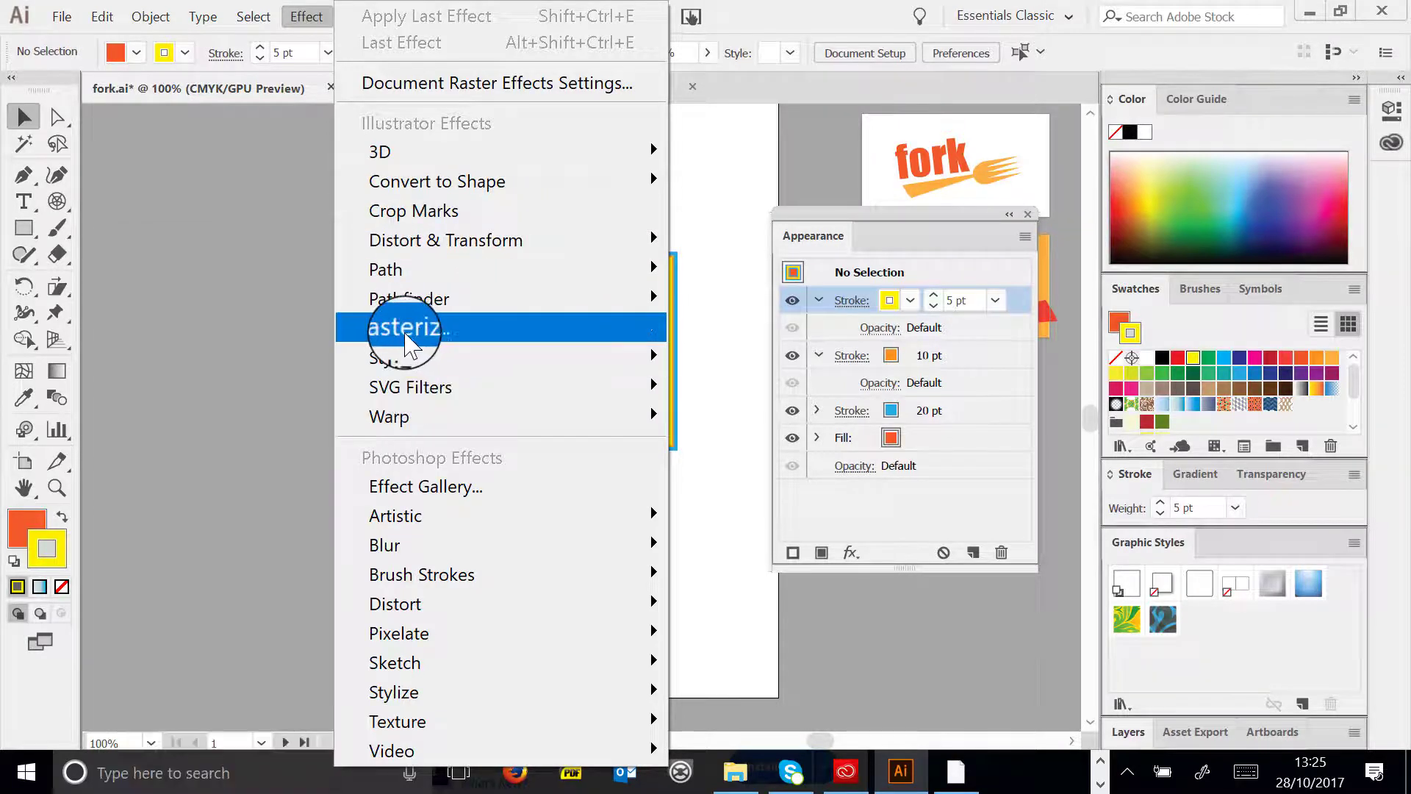
mouse_move(452, 246)
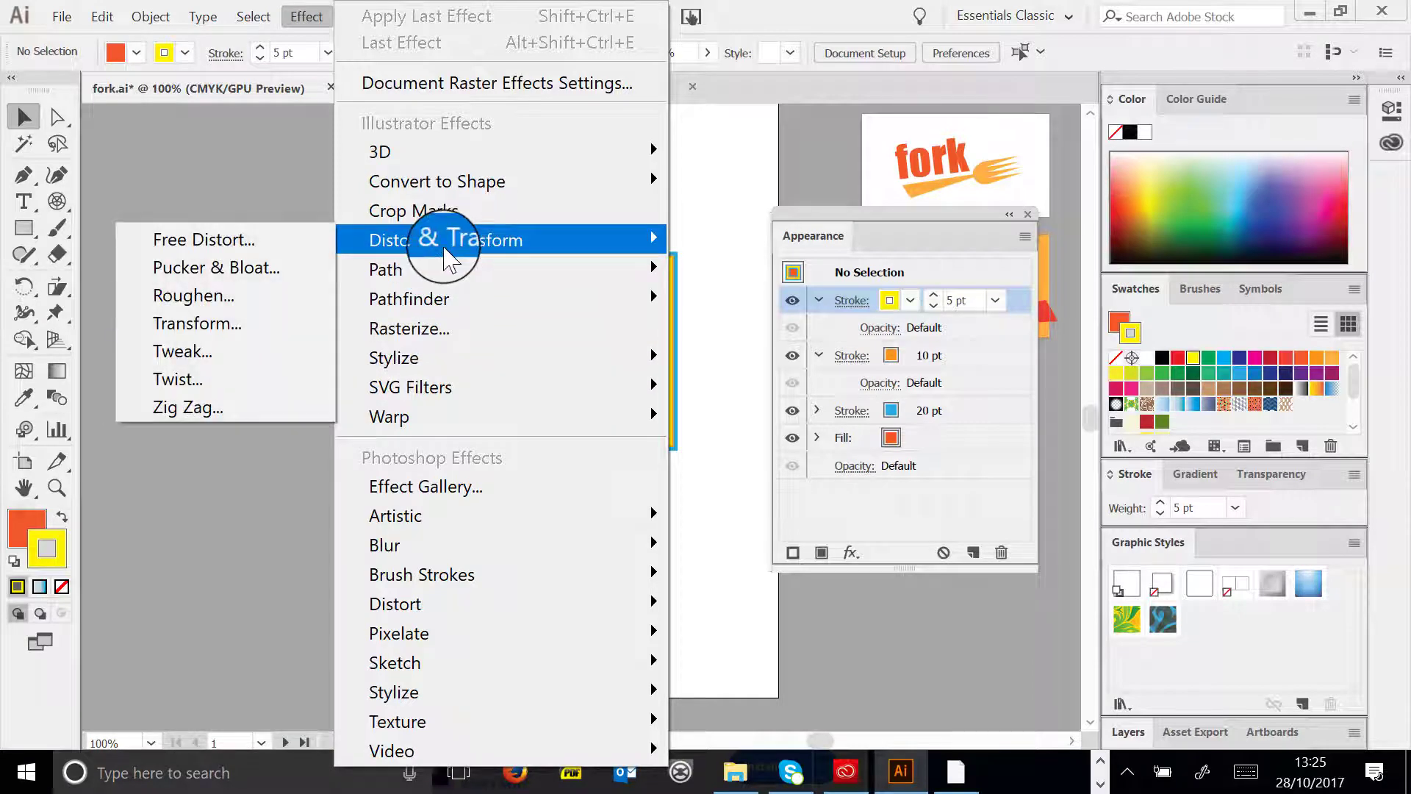
left_click(187, 407)
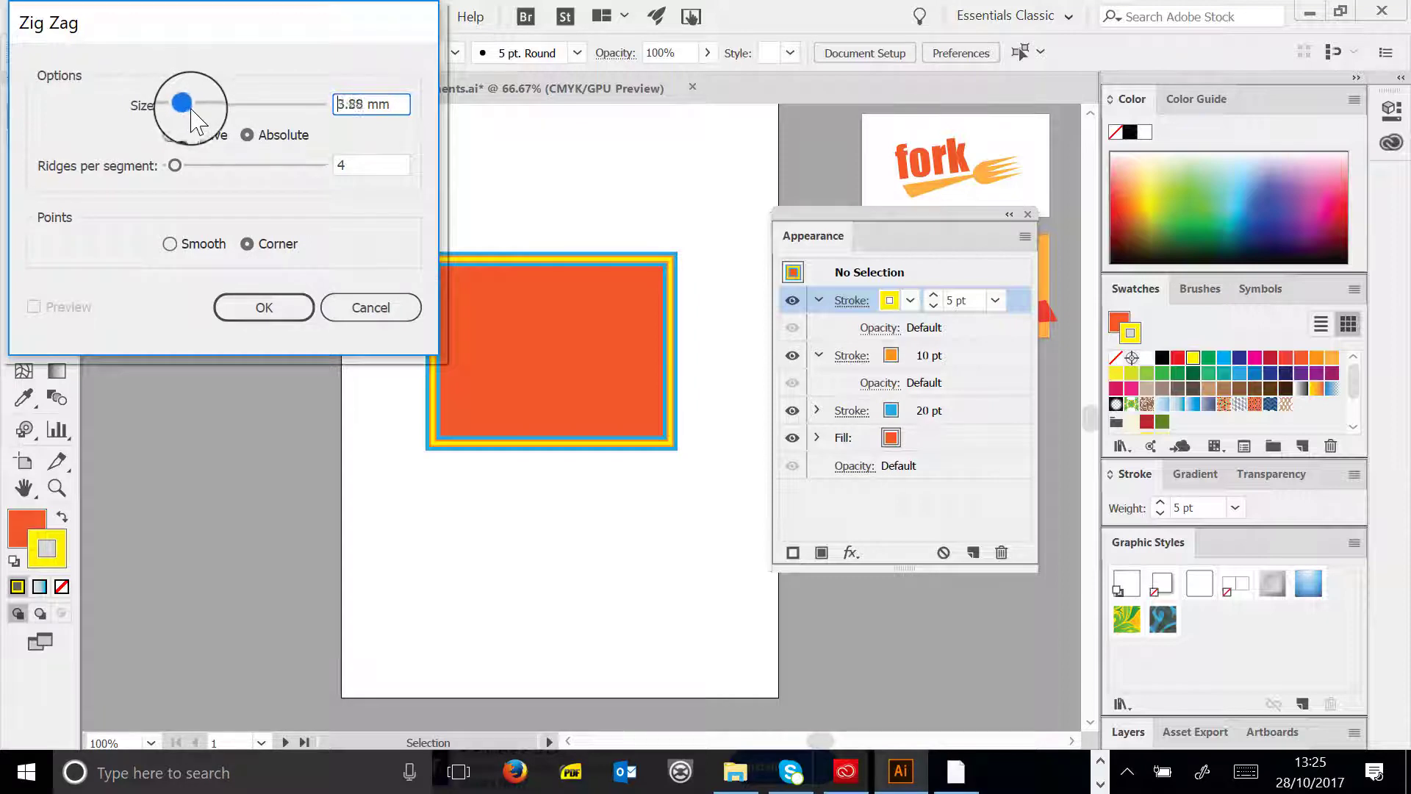
left_click(261, 306)
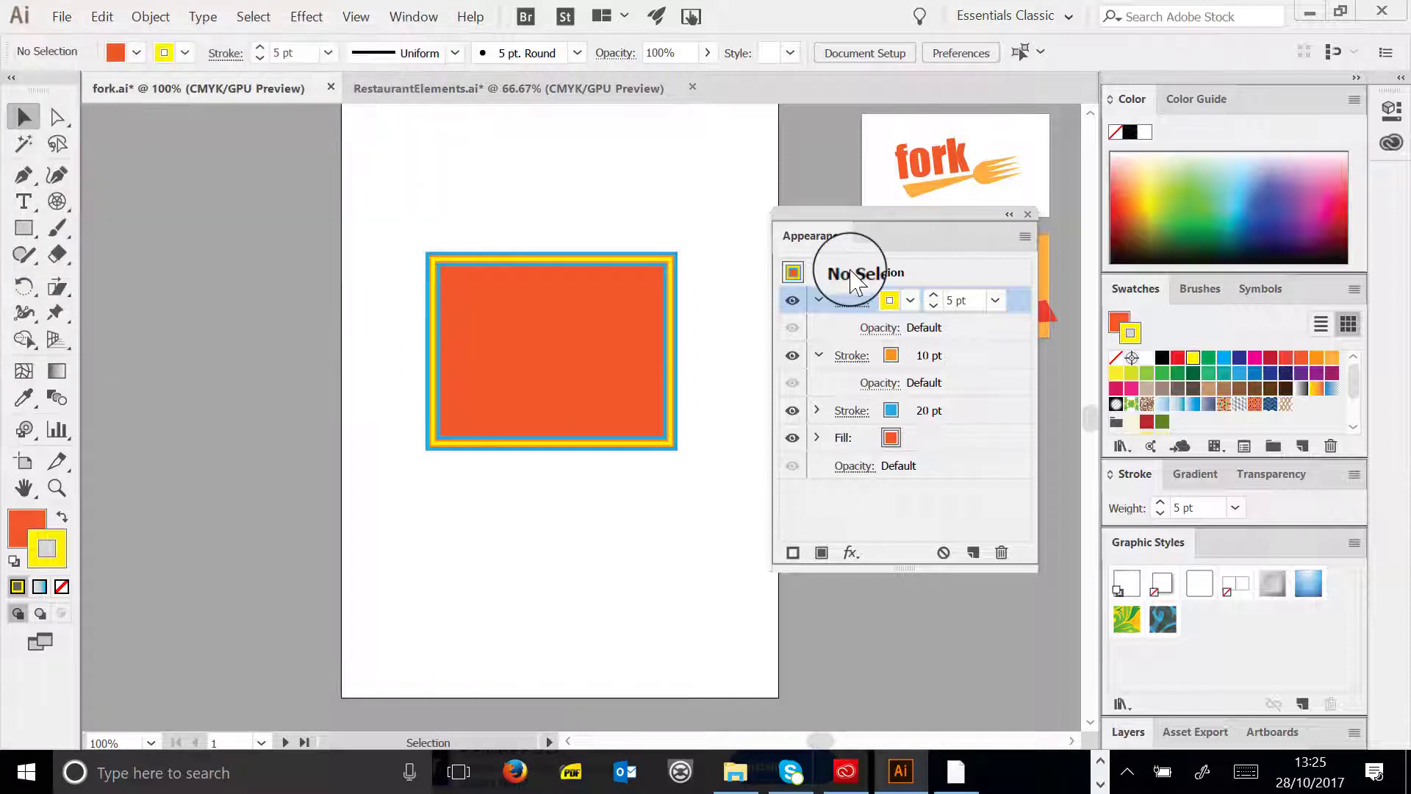
left_click(956, 297)
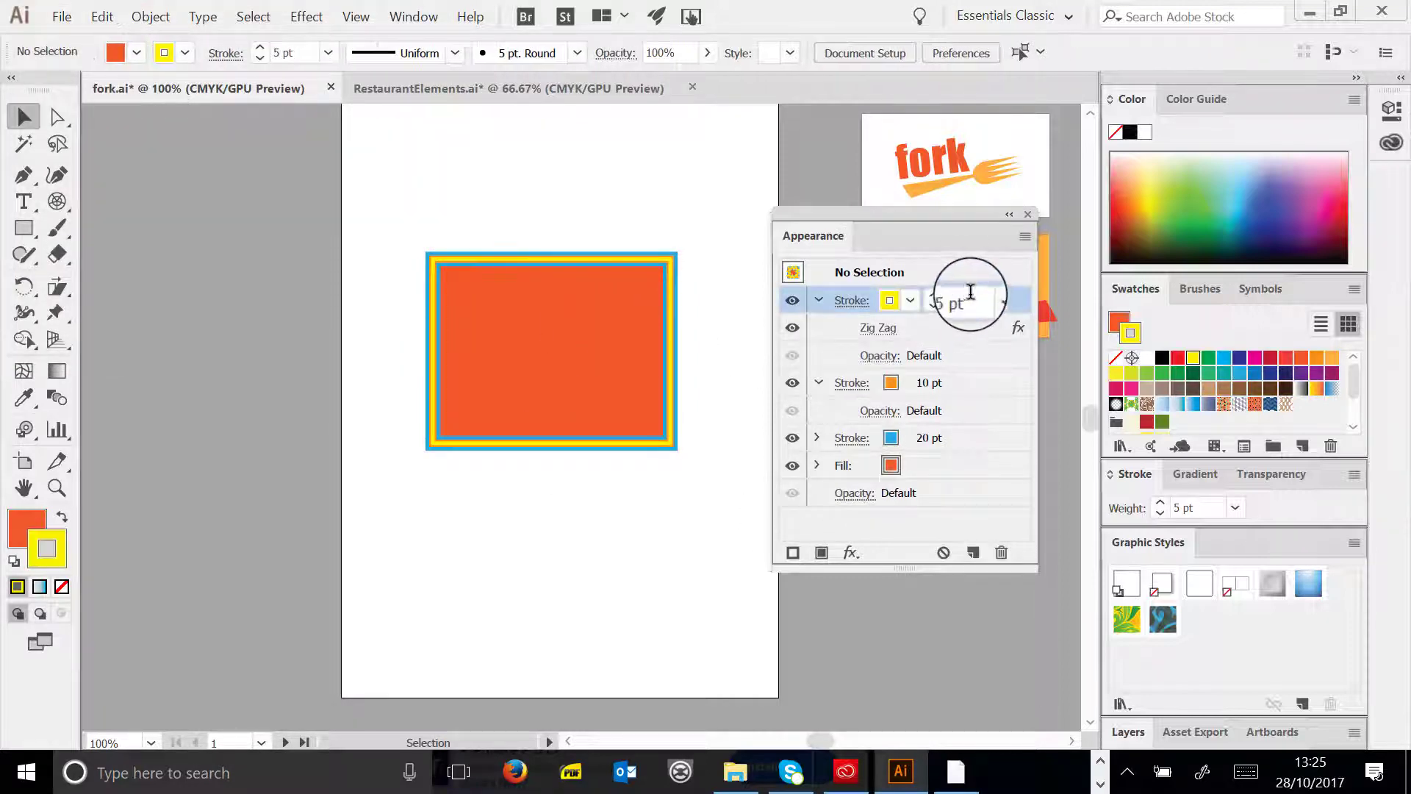
left_click(327, 18)
mouse_move(457, 346)
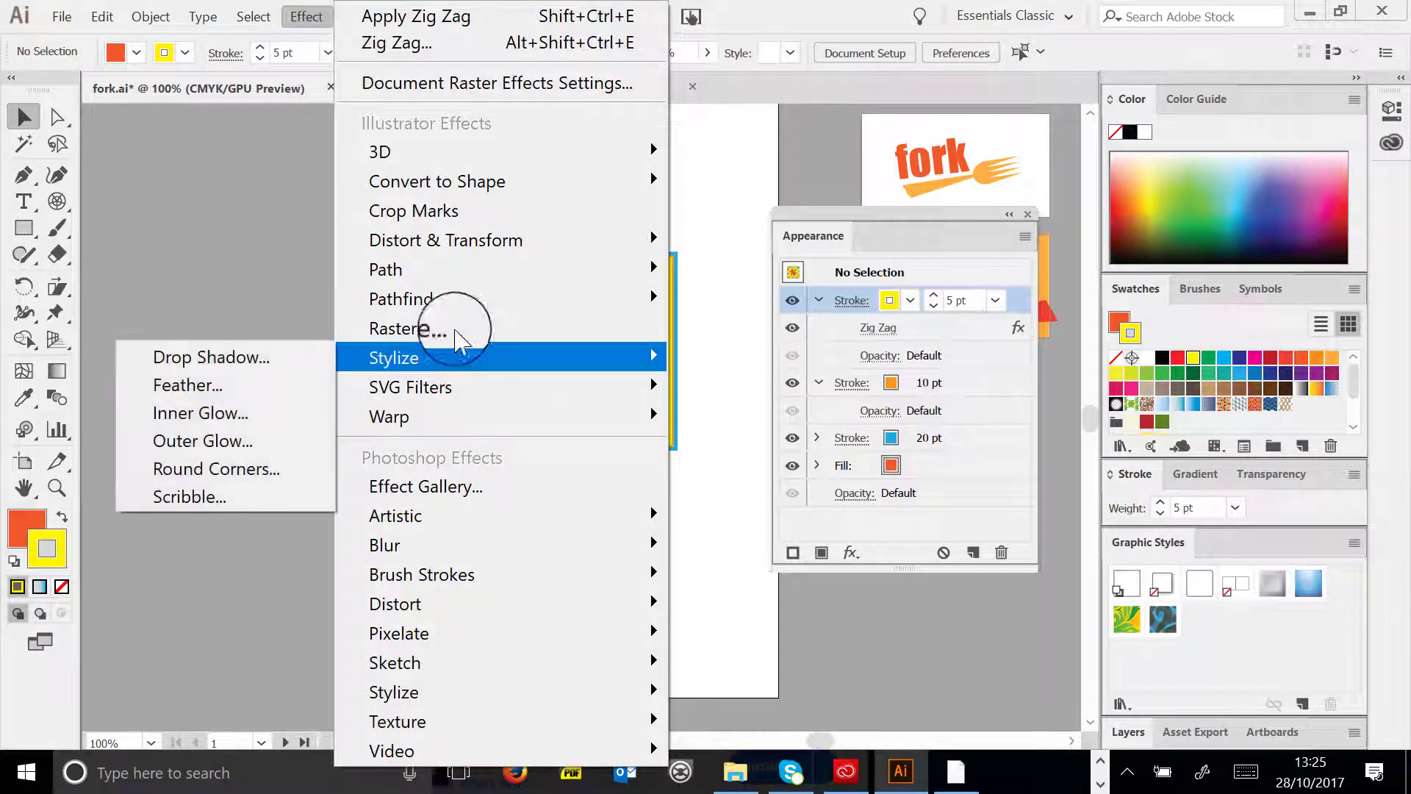
mouse_move(471, 240)
left_click(213, 408)
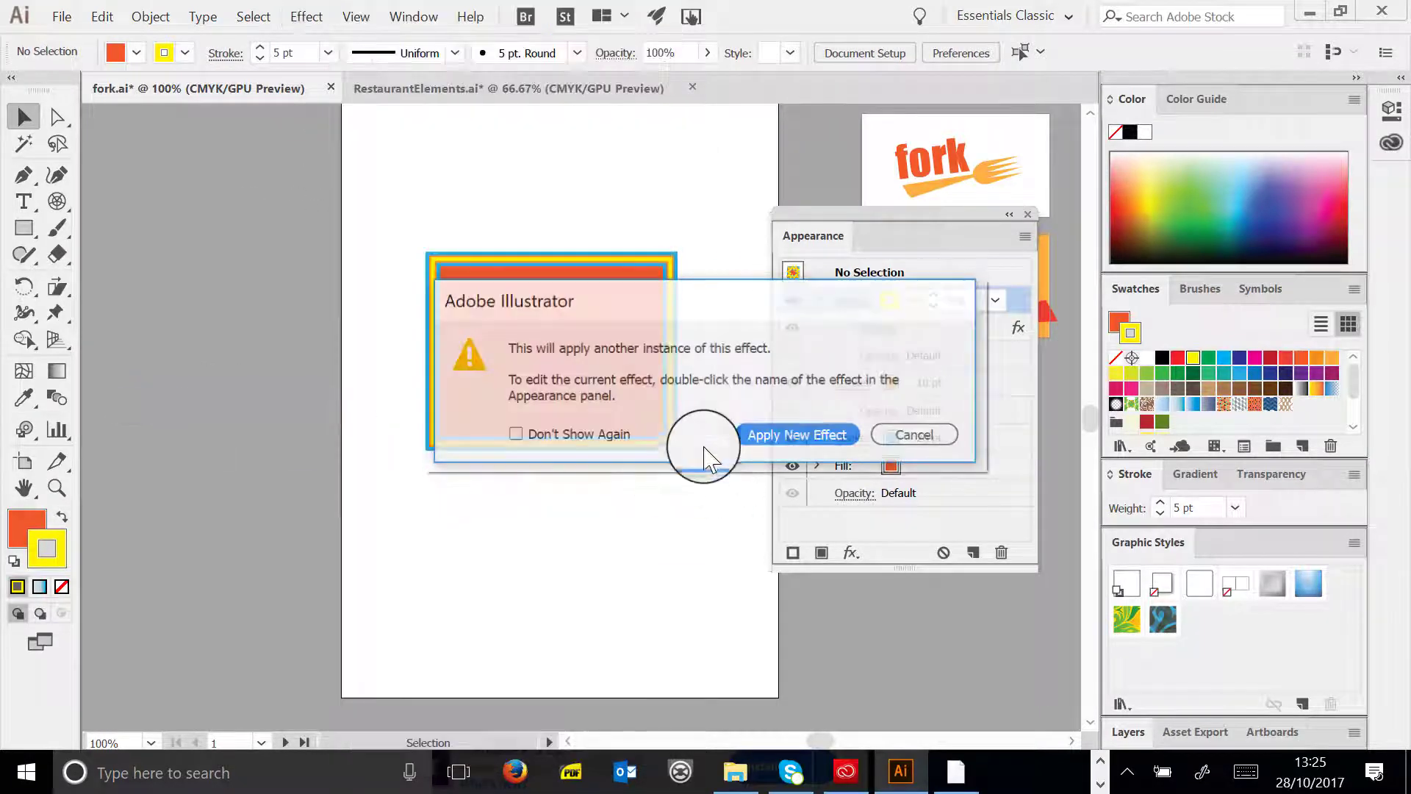
left_click(838, 435)
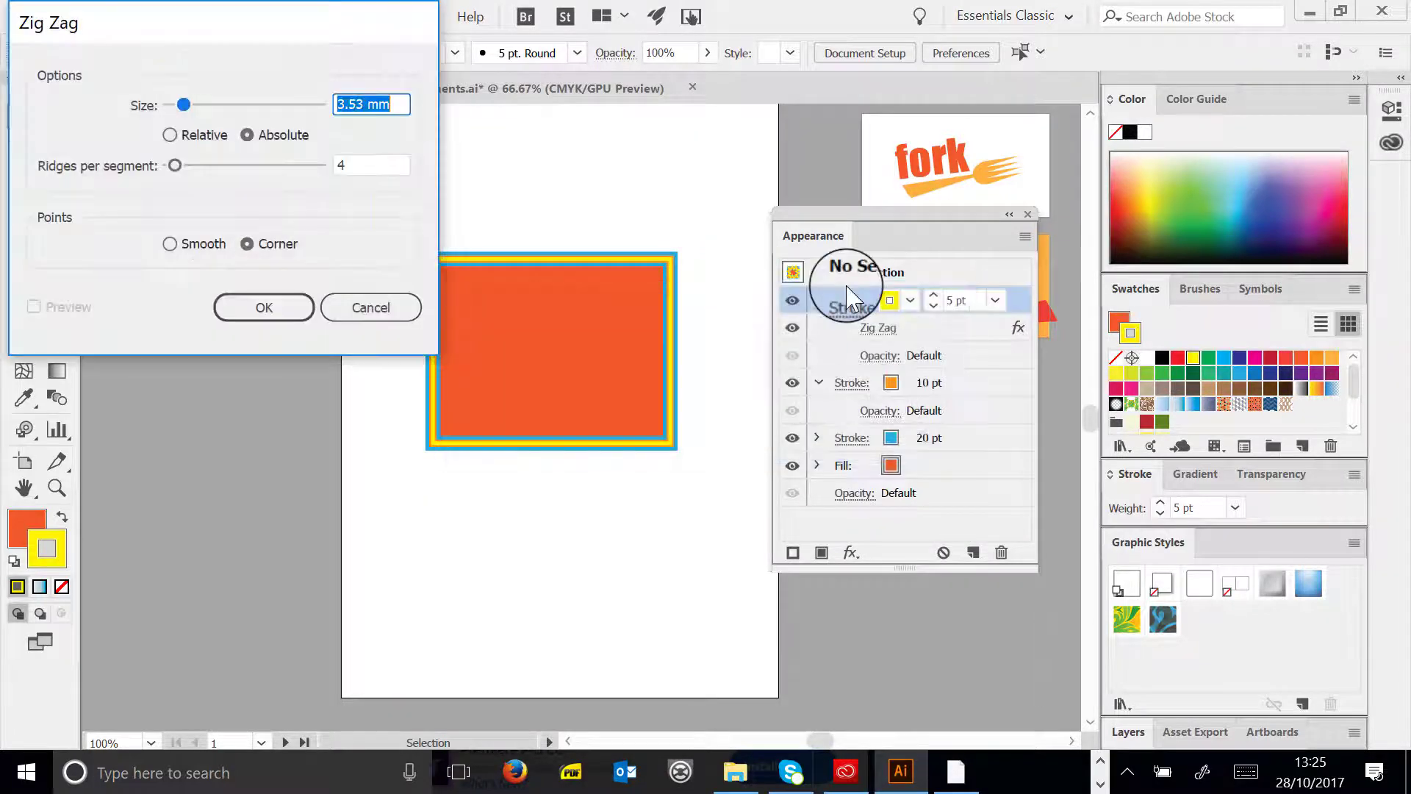
left_click_drag(193, 163, 188, 167)
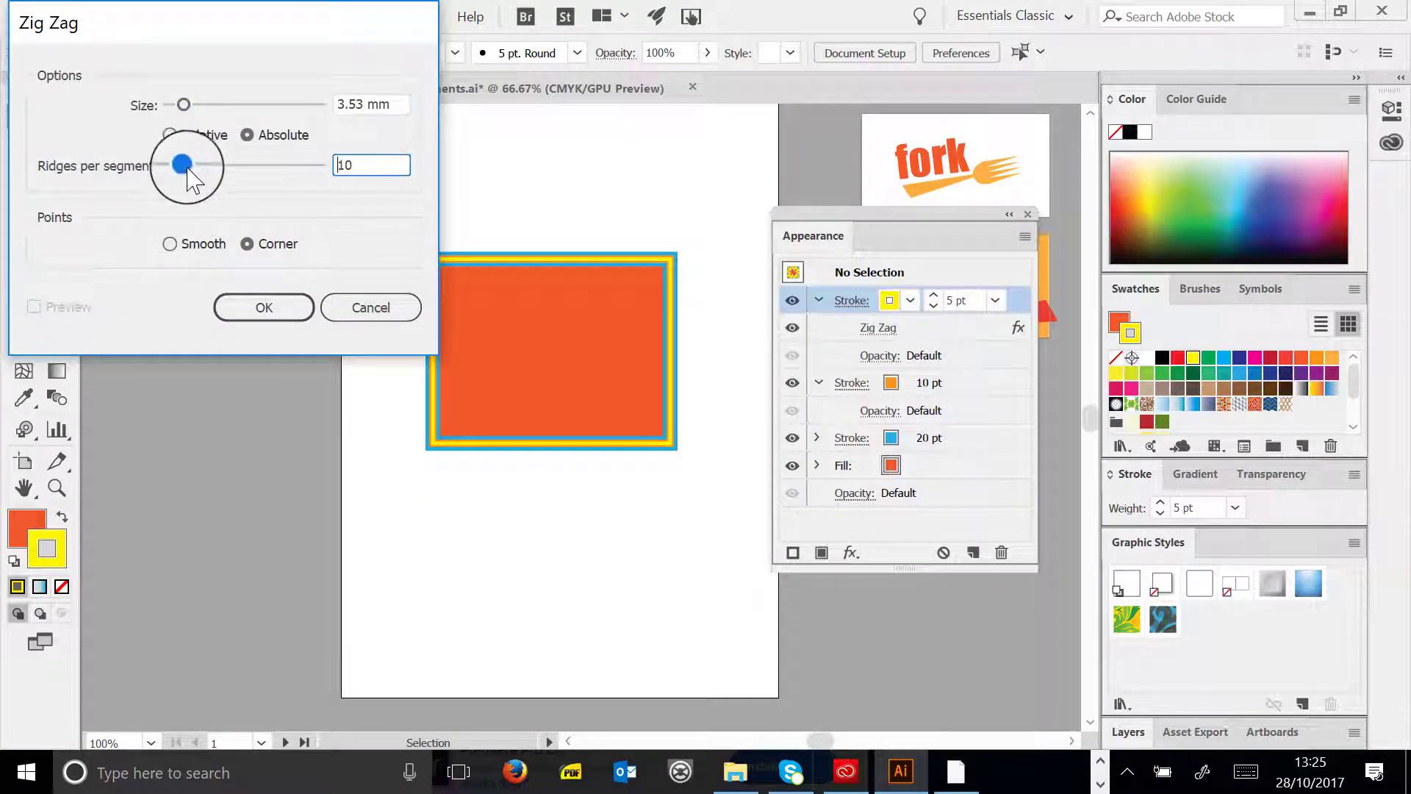
left_click_drag(262, 33, 1040, 137)
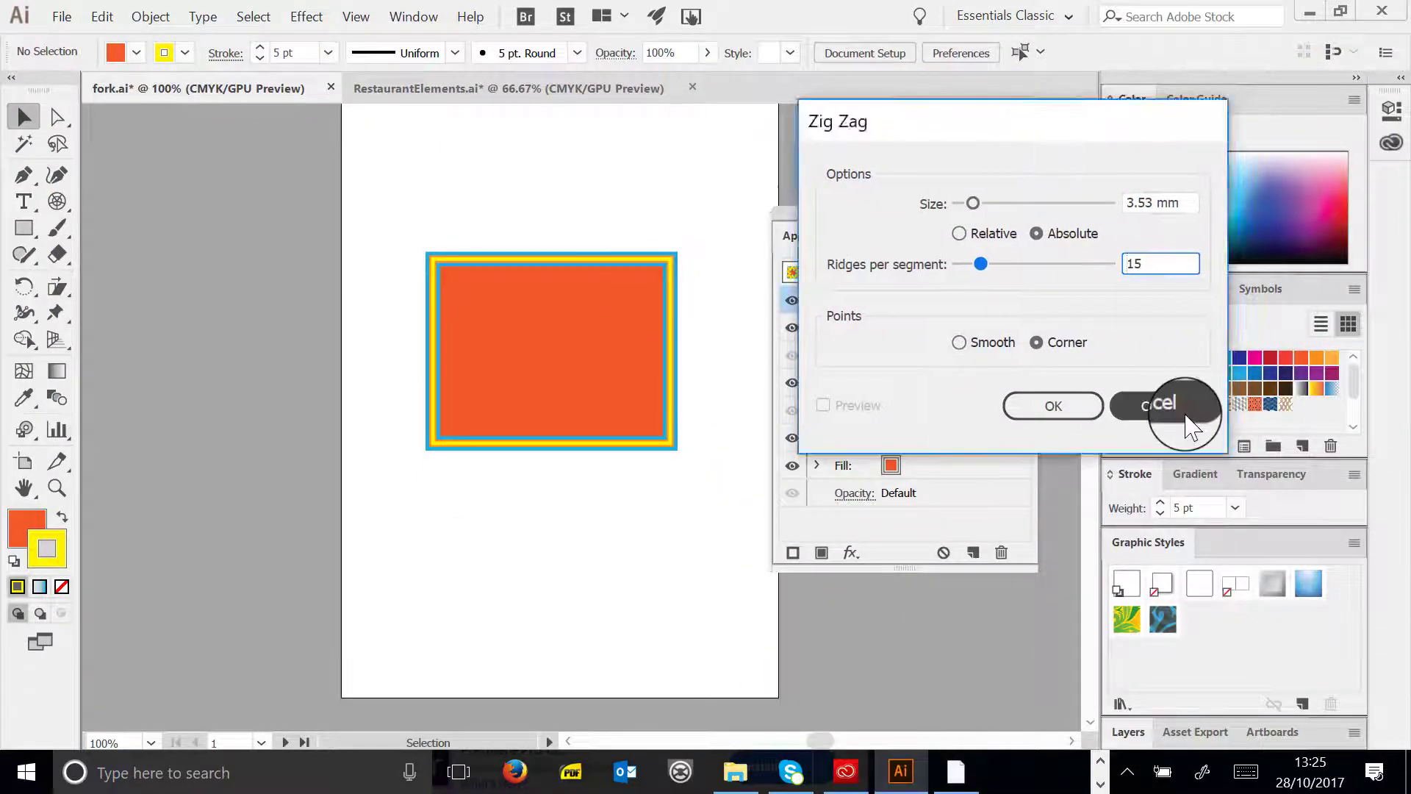
left_click(1160, 403)
- Select the rectangle and apply a Zig Zag effect to its yellow stroke, 4.94 mm in size with 4 ridges per segment and corner points
left_click(675, 381)
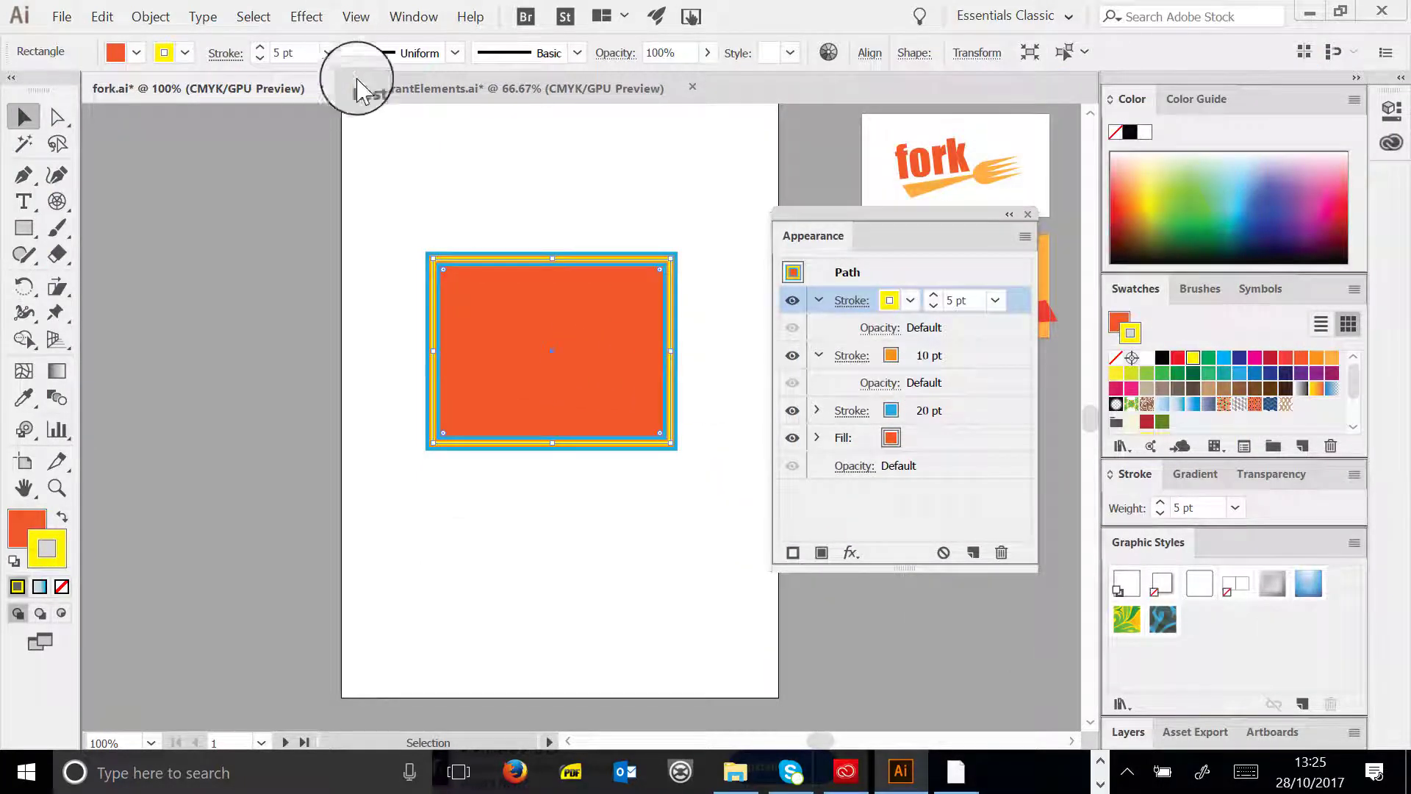
left_click(306, 16)
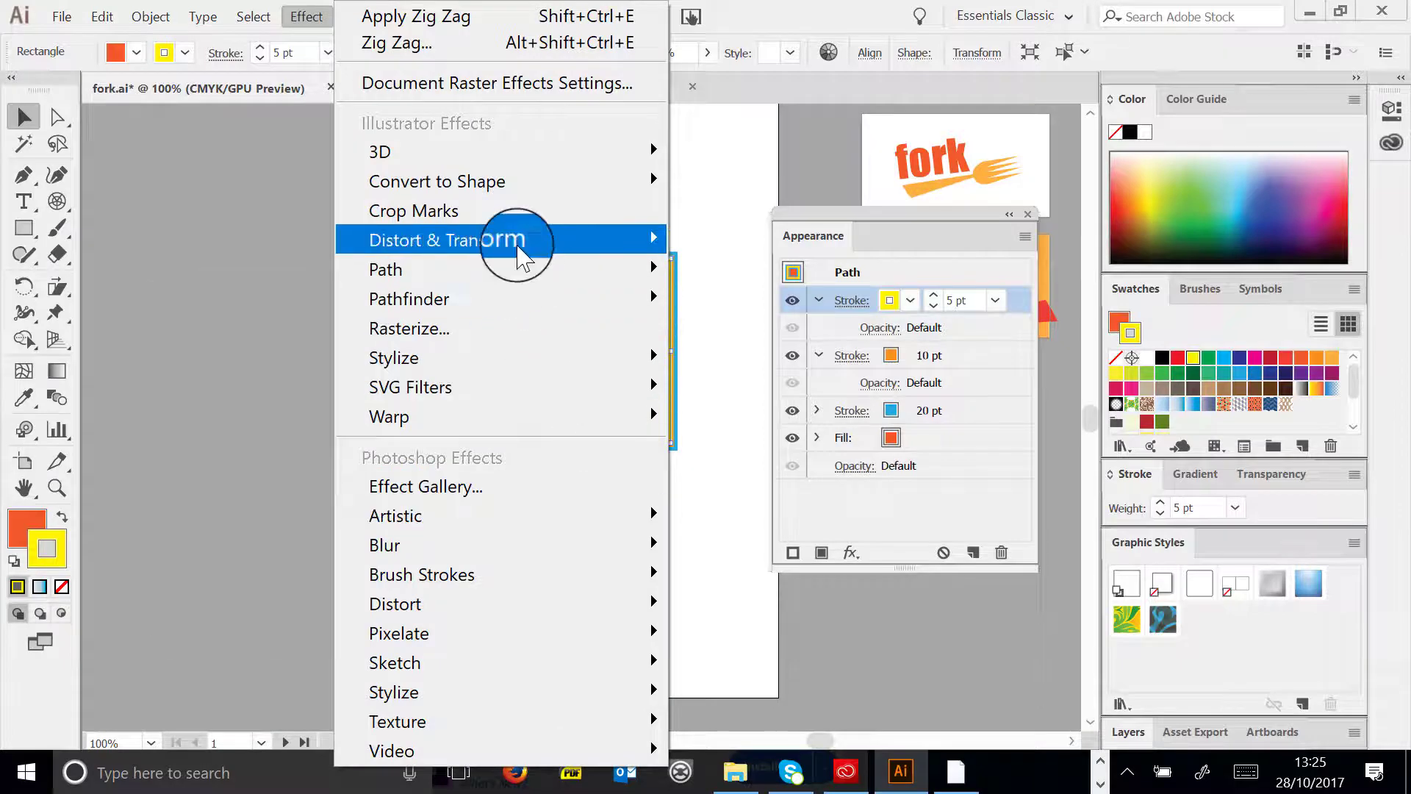
mouse_move(520, 241)
left_click(236, 408)
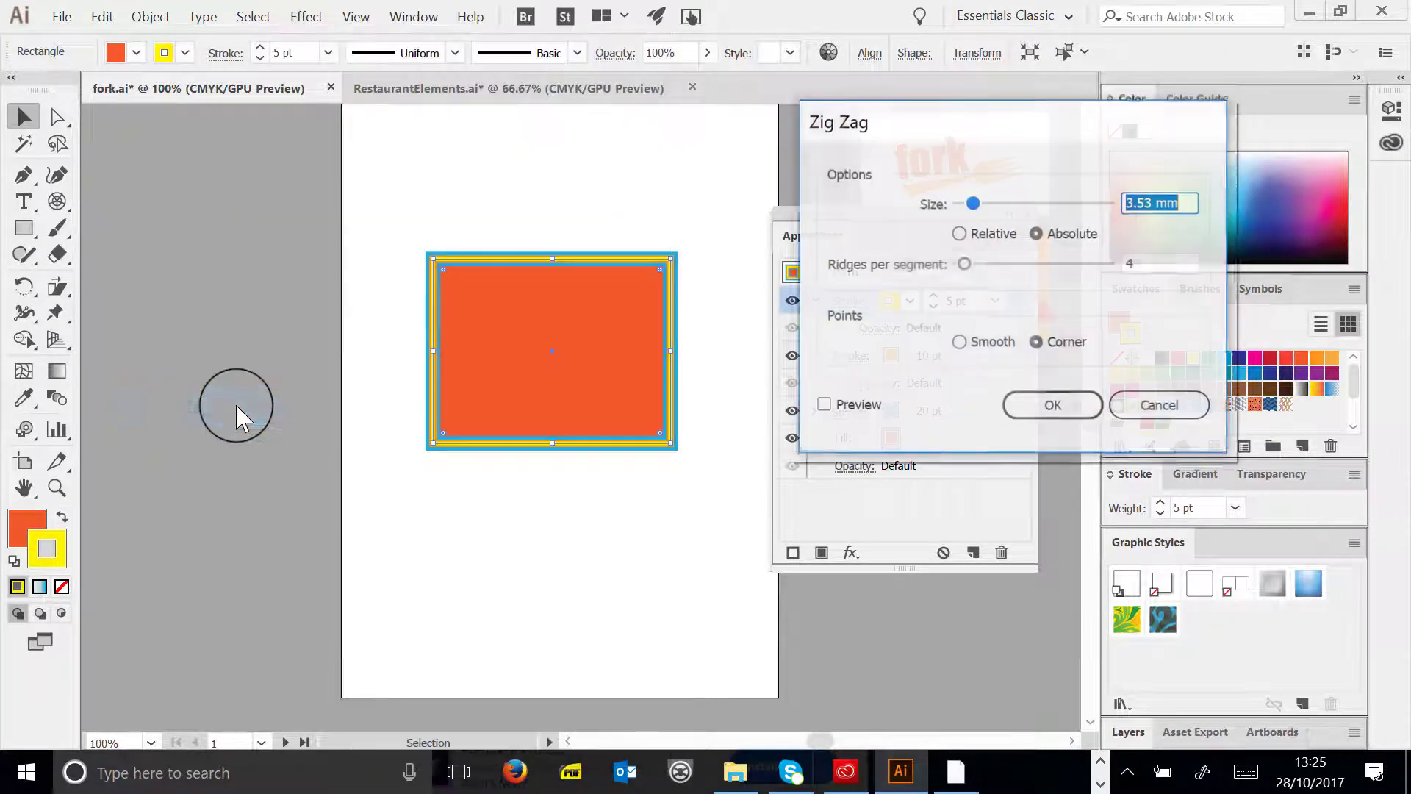
left_click(824, 404)
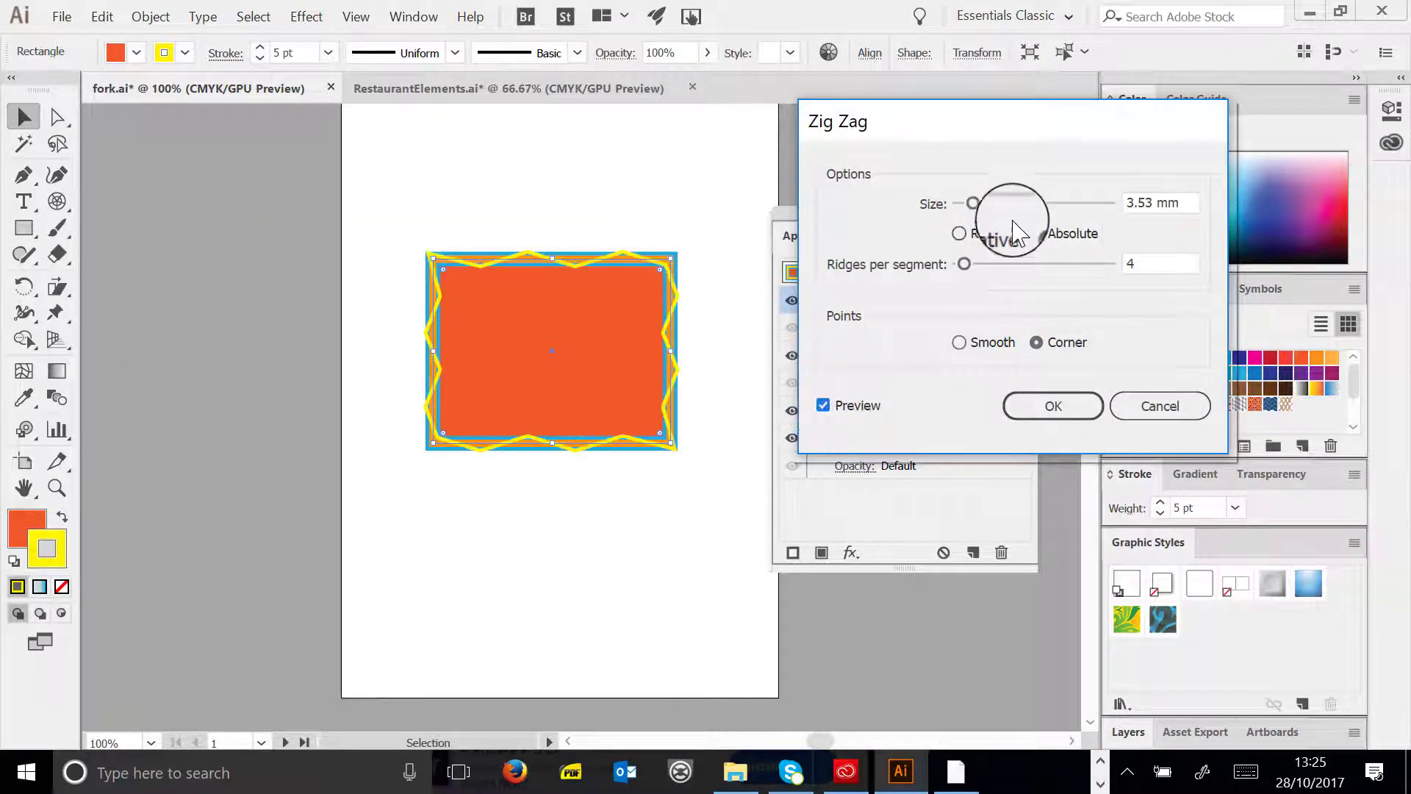
left_click_drag(987, 207, 976, 206)
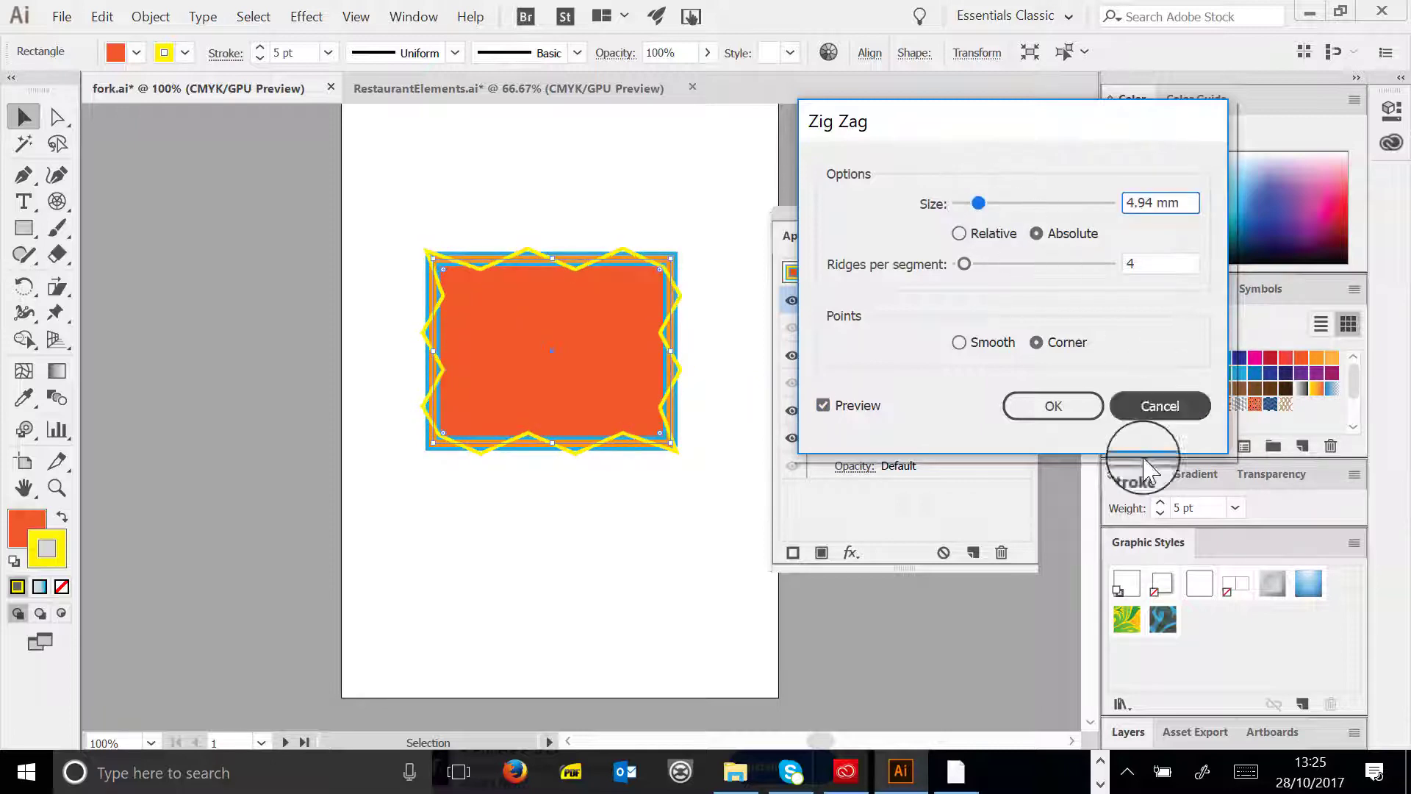
left_click(1054, 408)
- Apply a Pucker & Bloat effect to the rectangle's orange 10 pt stroke, puckering it slightly after previewing a bloat
left_click(965, 387)
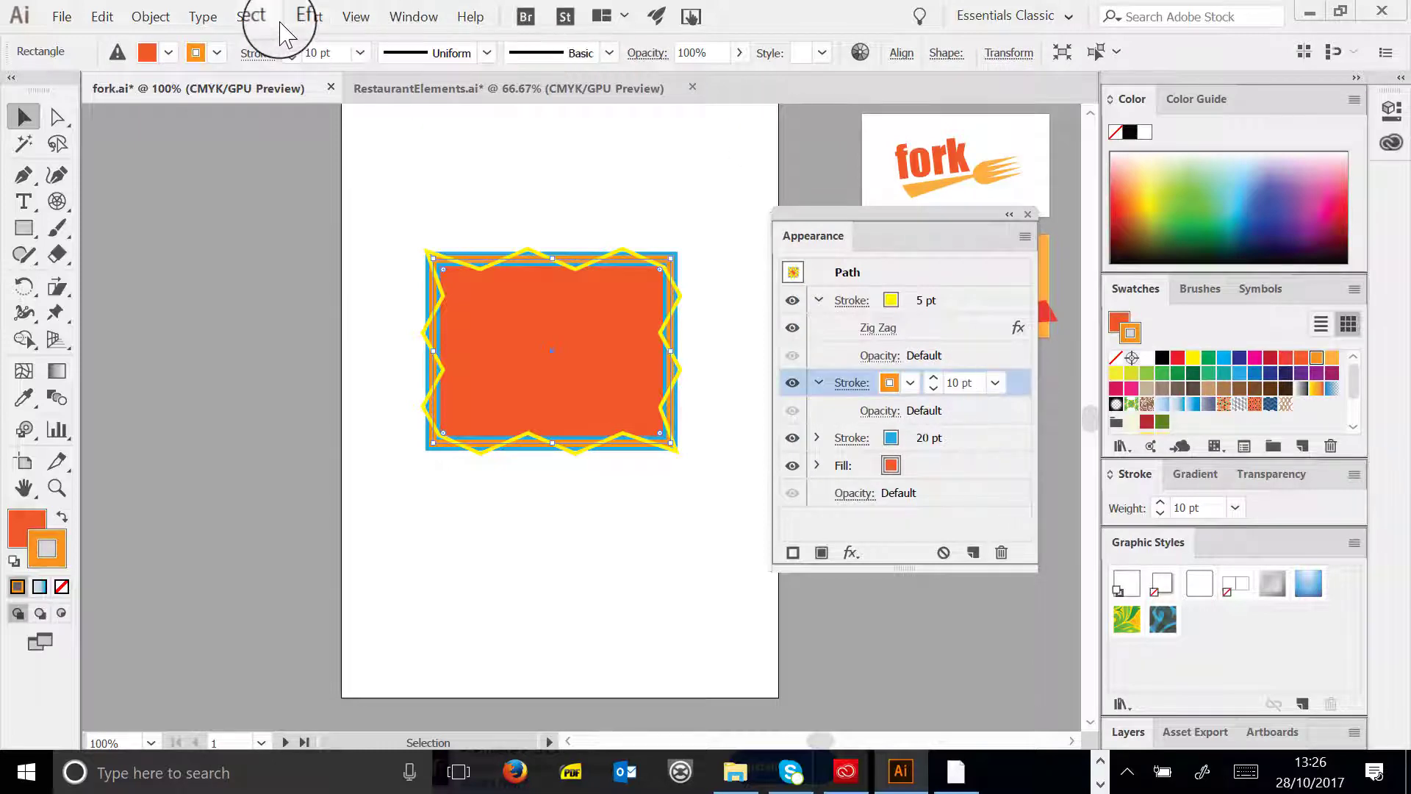
left_click(306, 16)
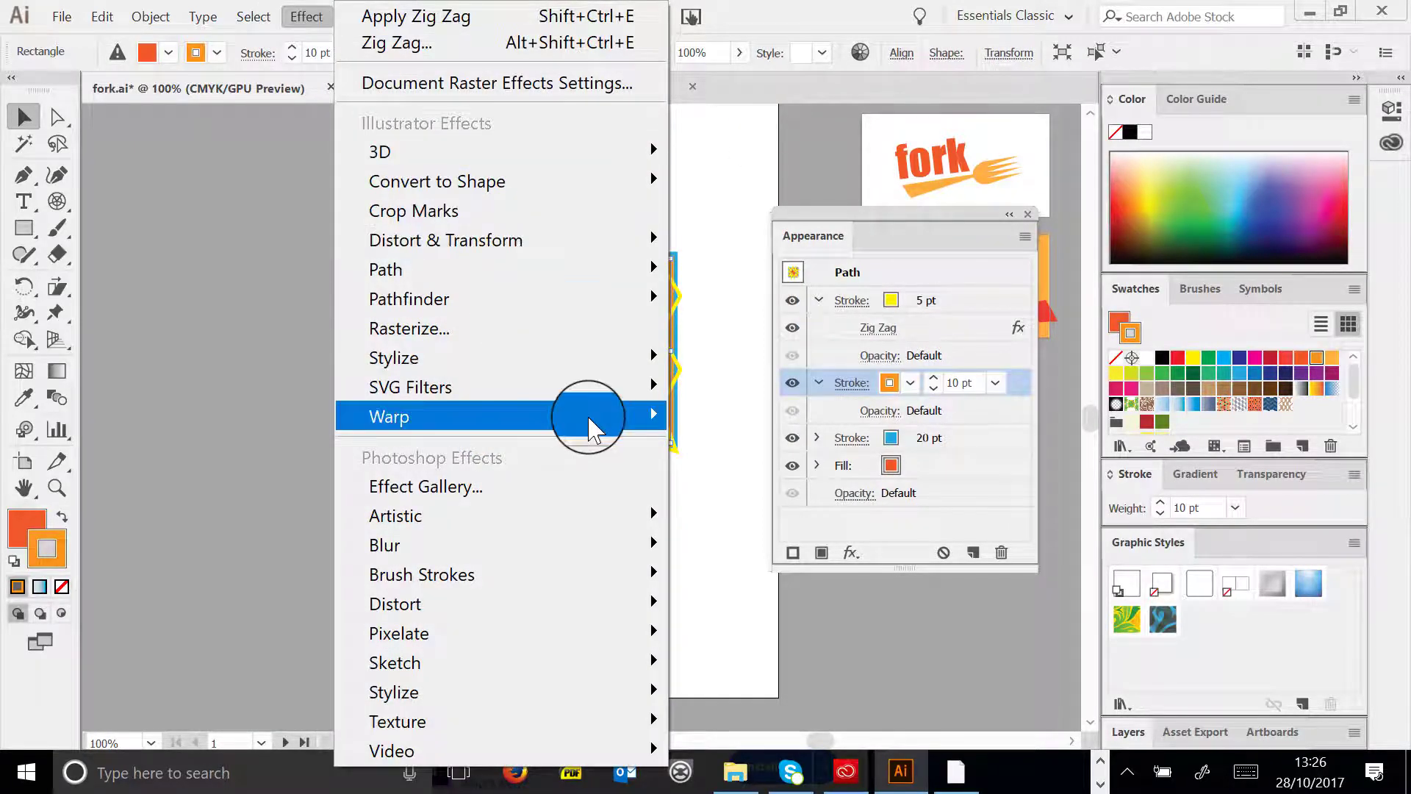
mouse_move(508, 360)
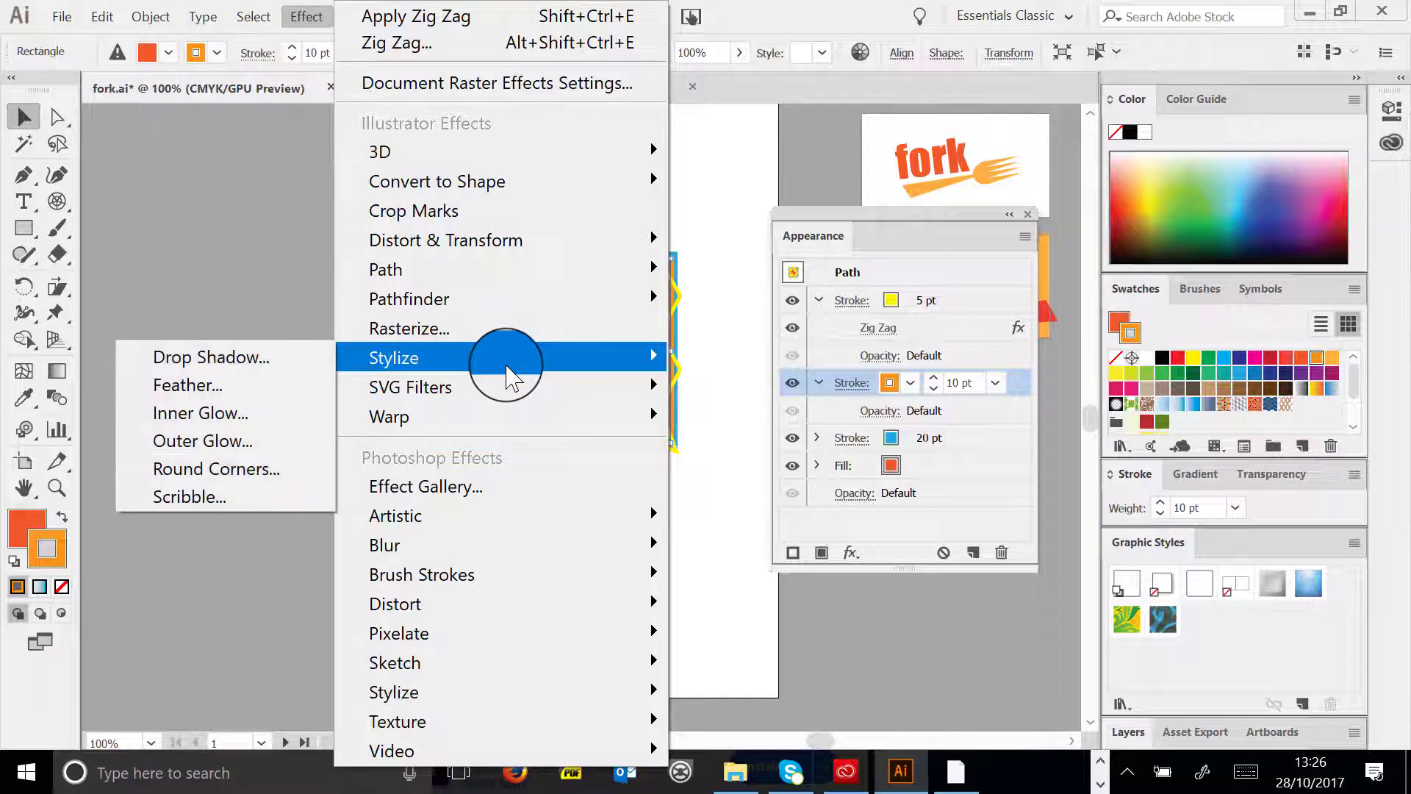
mouse_move(504, 238)
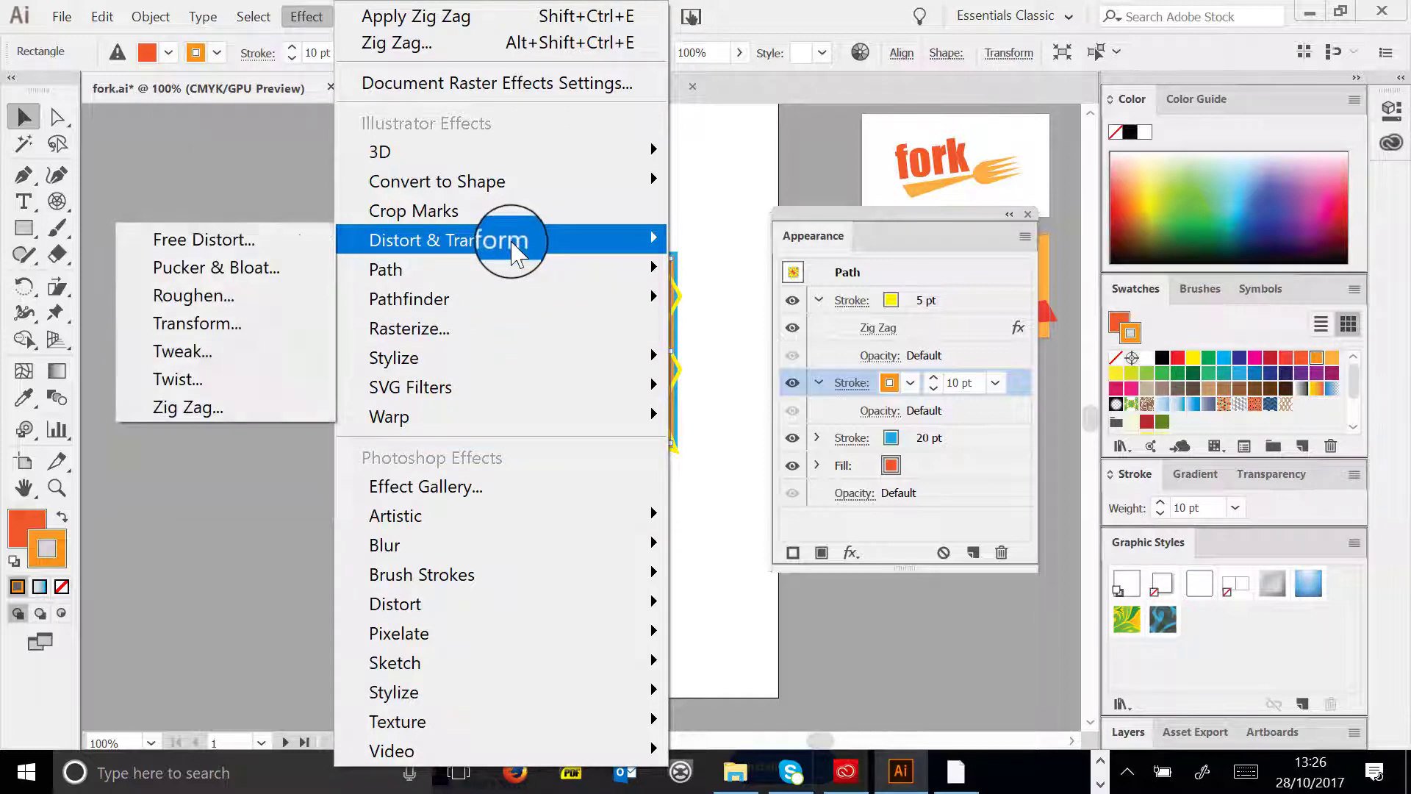
left_click(216, 274)
left_click_drag(652, 271, 647, 530)
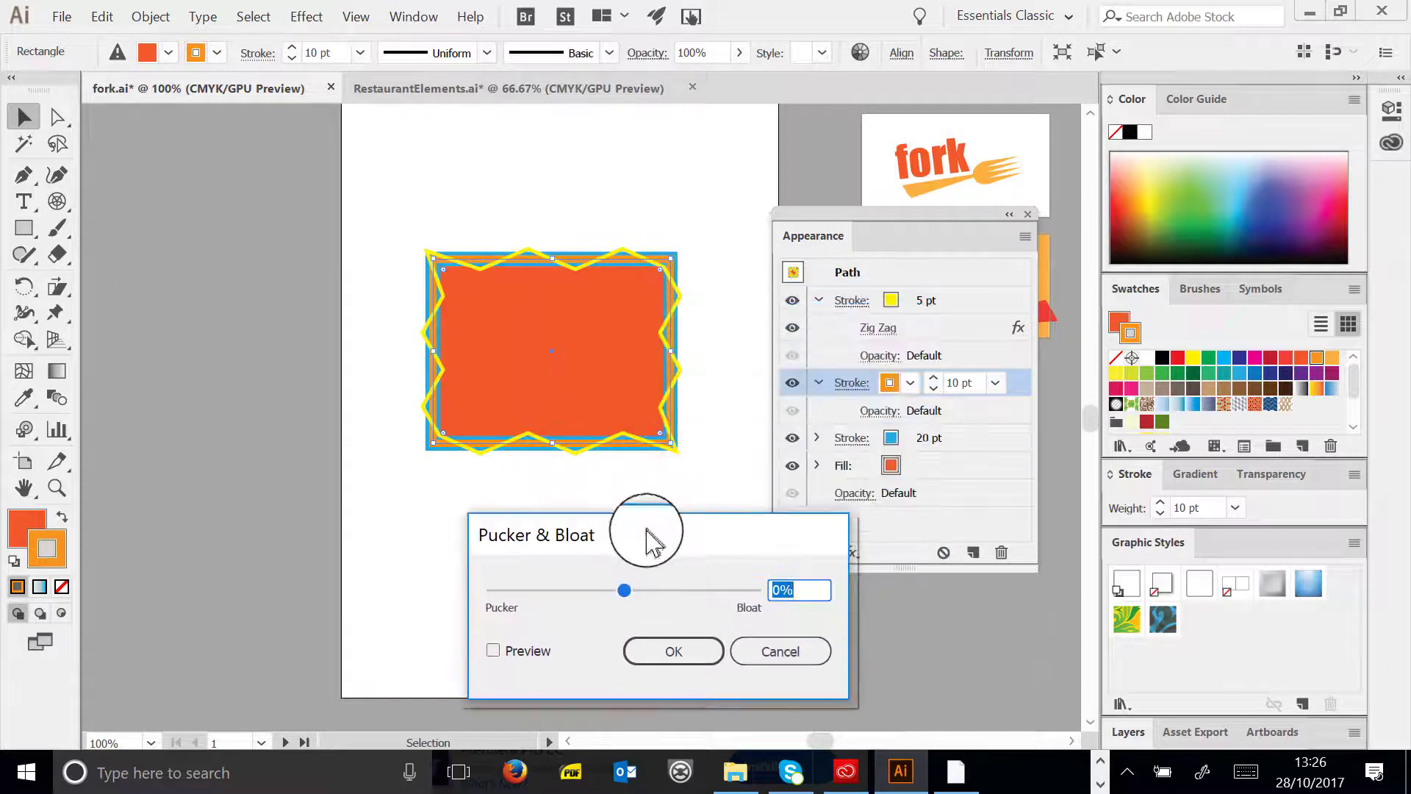
left_click(629, 645)
left_click(492, 650)
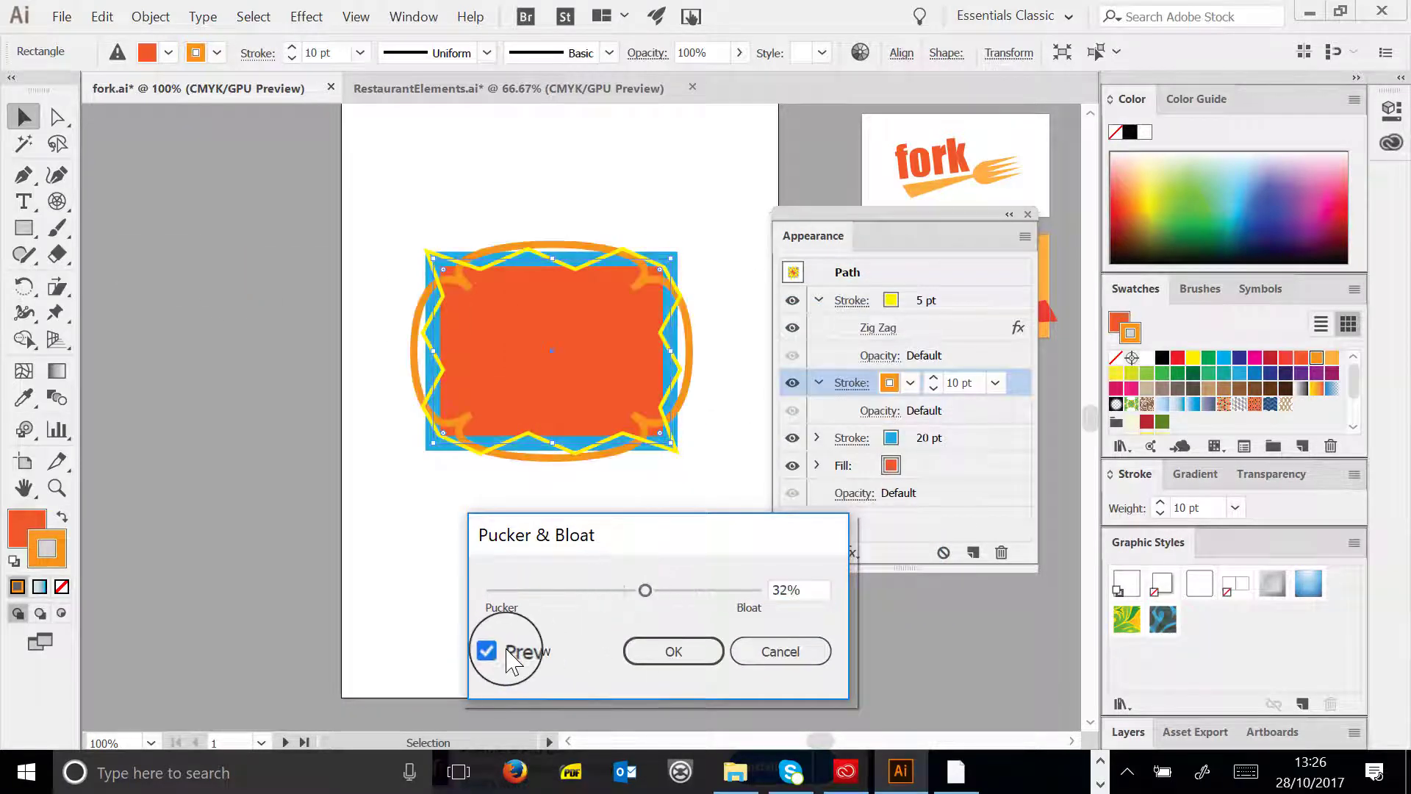
left_click_drag(636, 593, 599, 595)
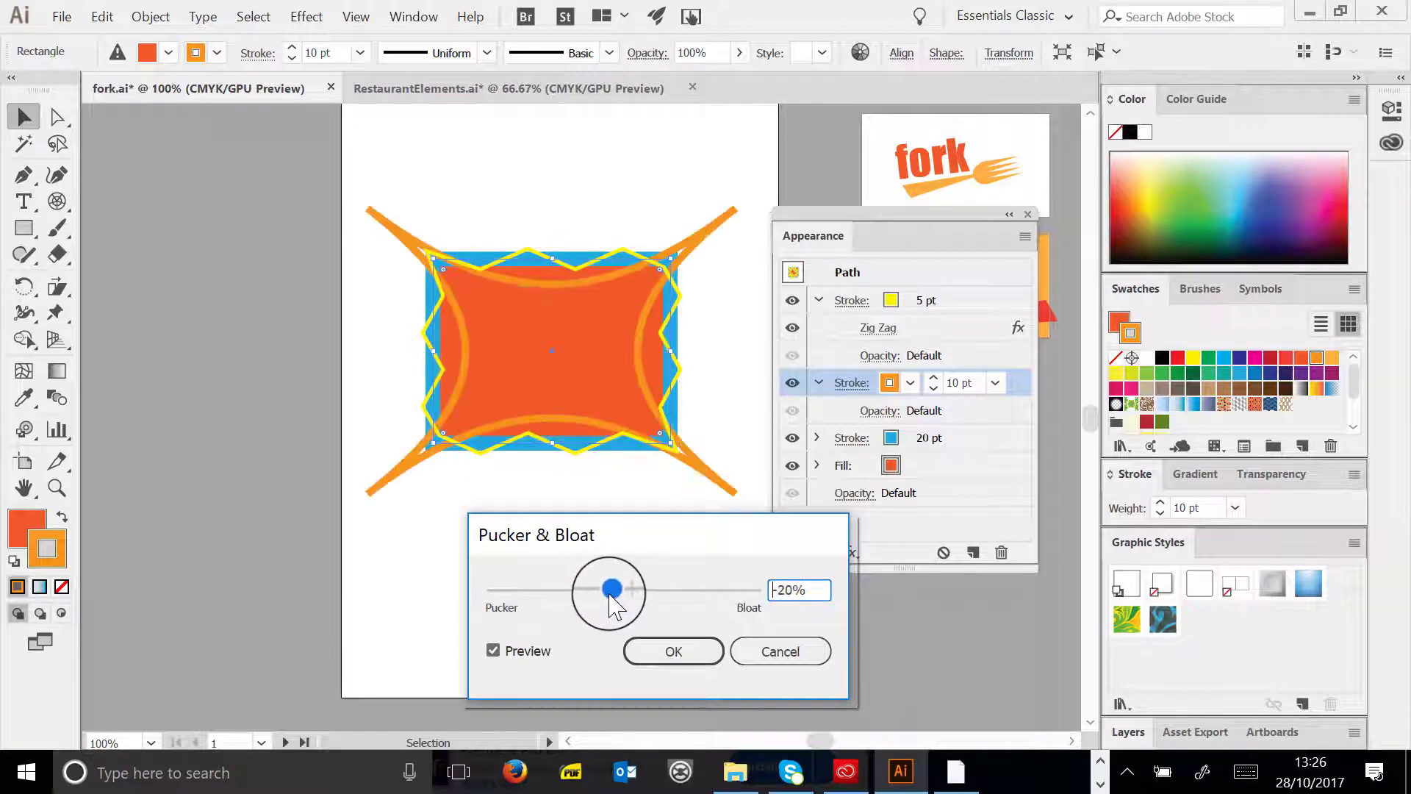
left_click(674, 652)
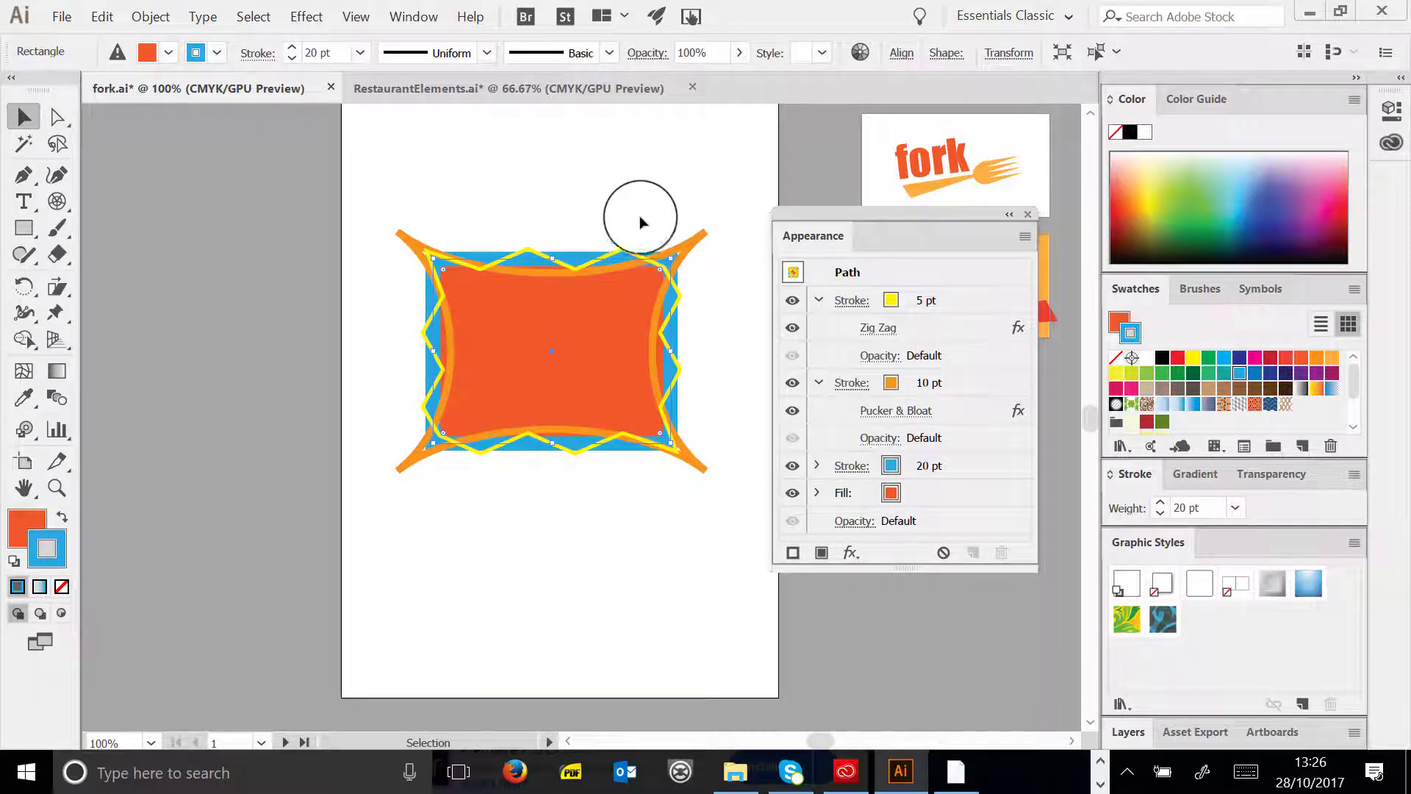
- Add a Multiply drop shadow at 75% opacity to the yellow zigzag stroke, with X offset, Y offset and blur all set to 1 mm
left_click(966, 301)
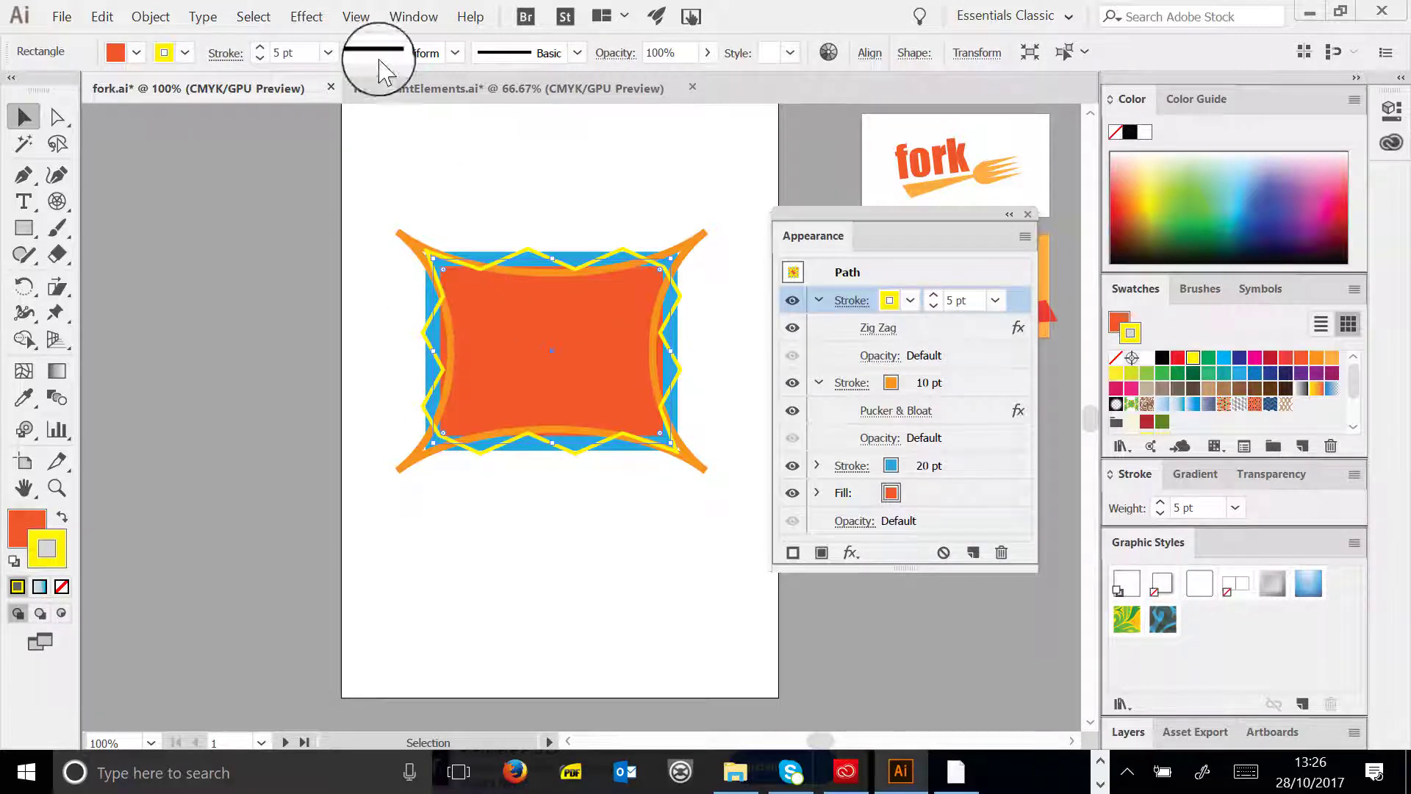
left_click(306, 16)
mouse_move(476, 361)
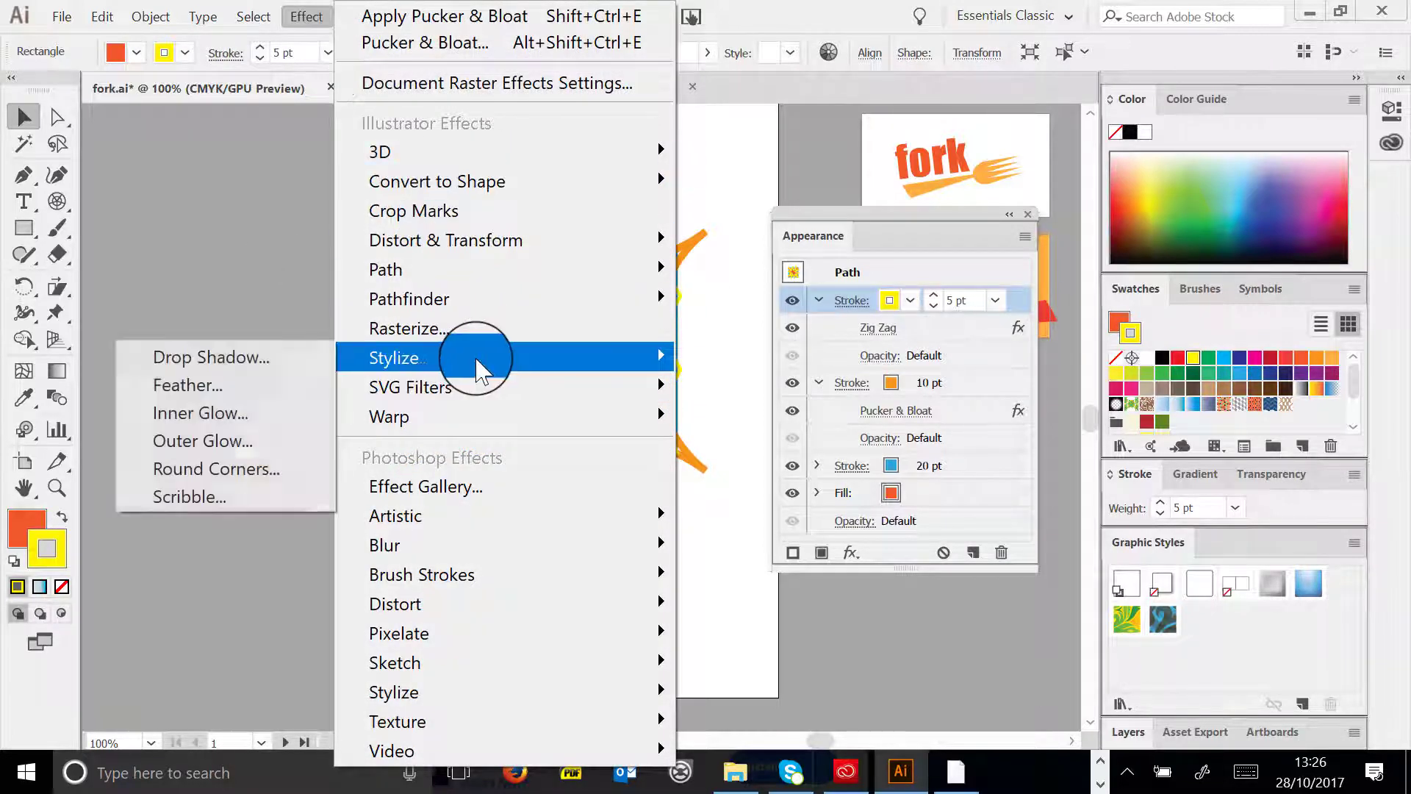
left_click(274, 353)
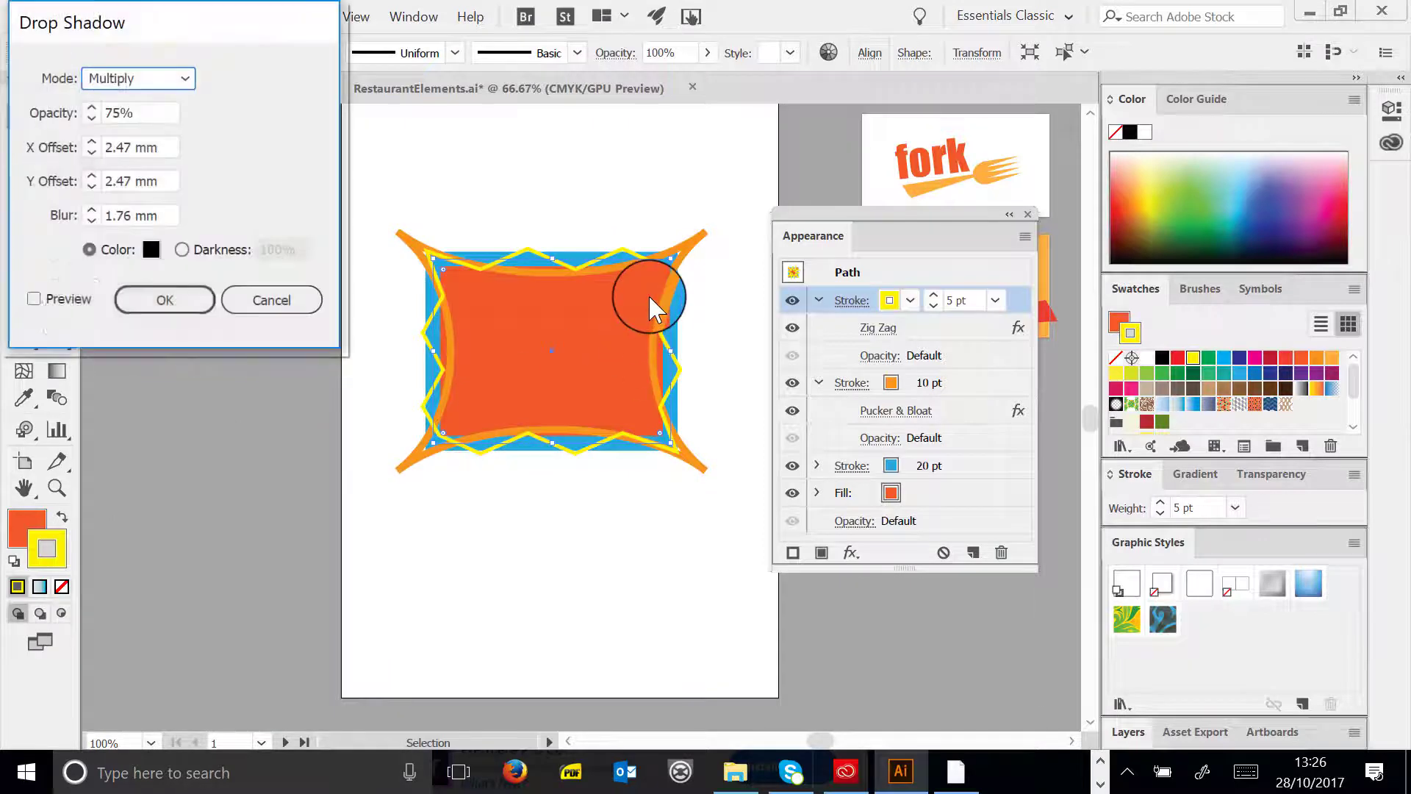
left_click(34, 298)
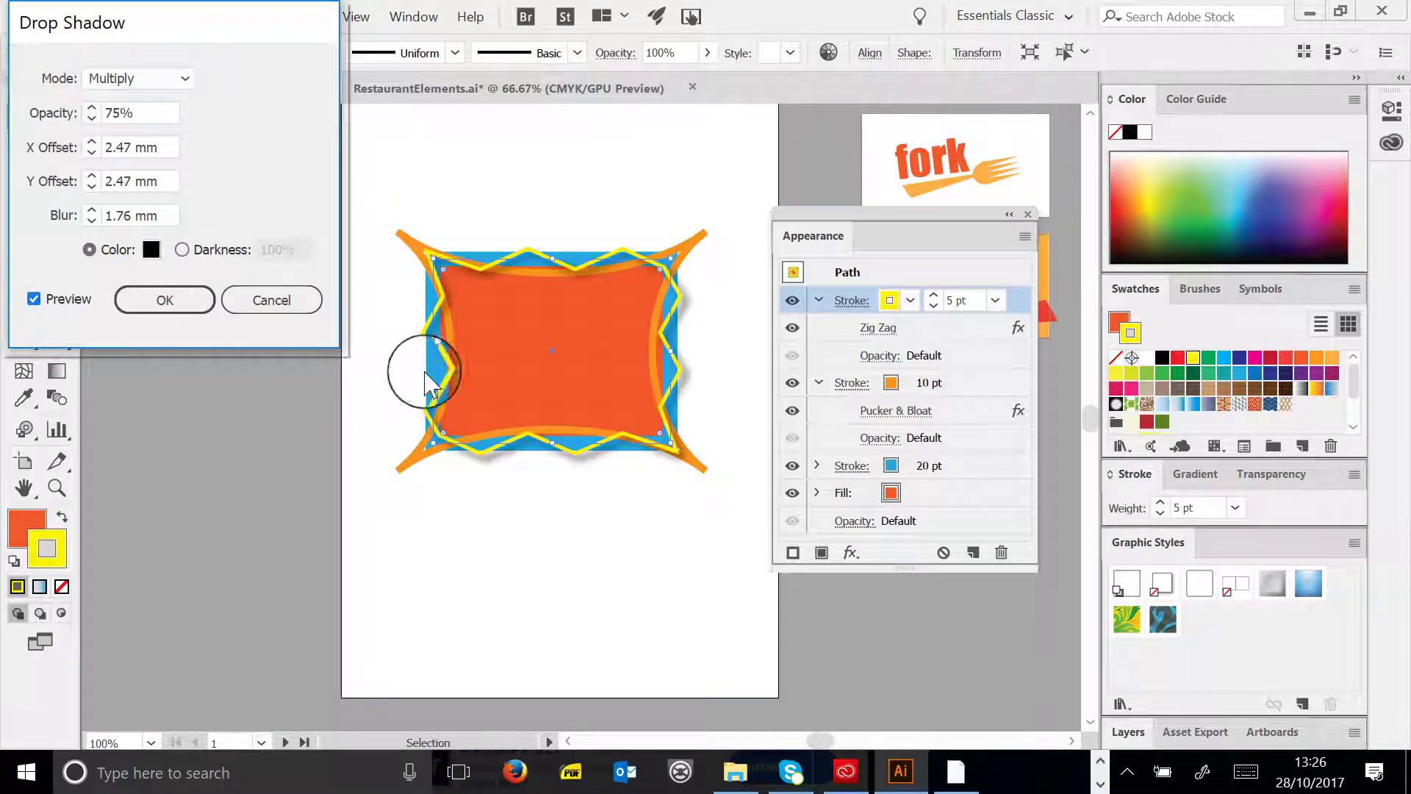
left_click(91, 152)
key("Tab")
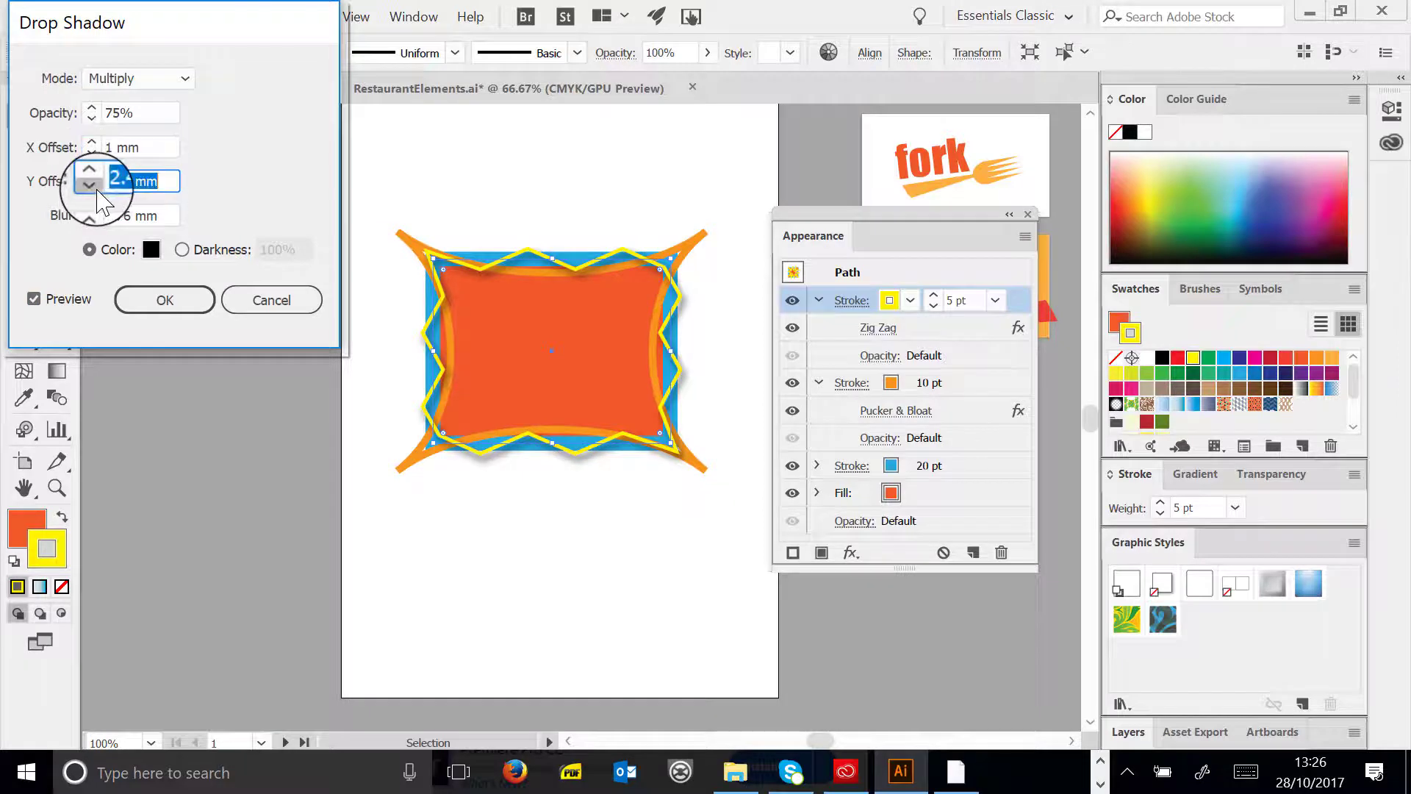
type("1")
key("Tab")
type("1")
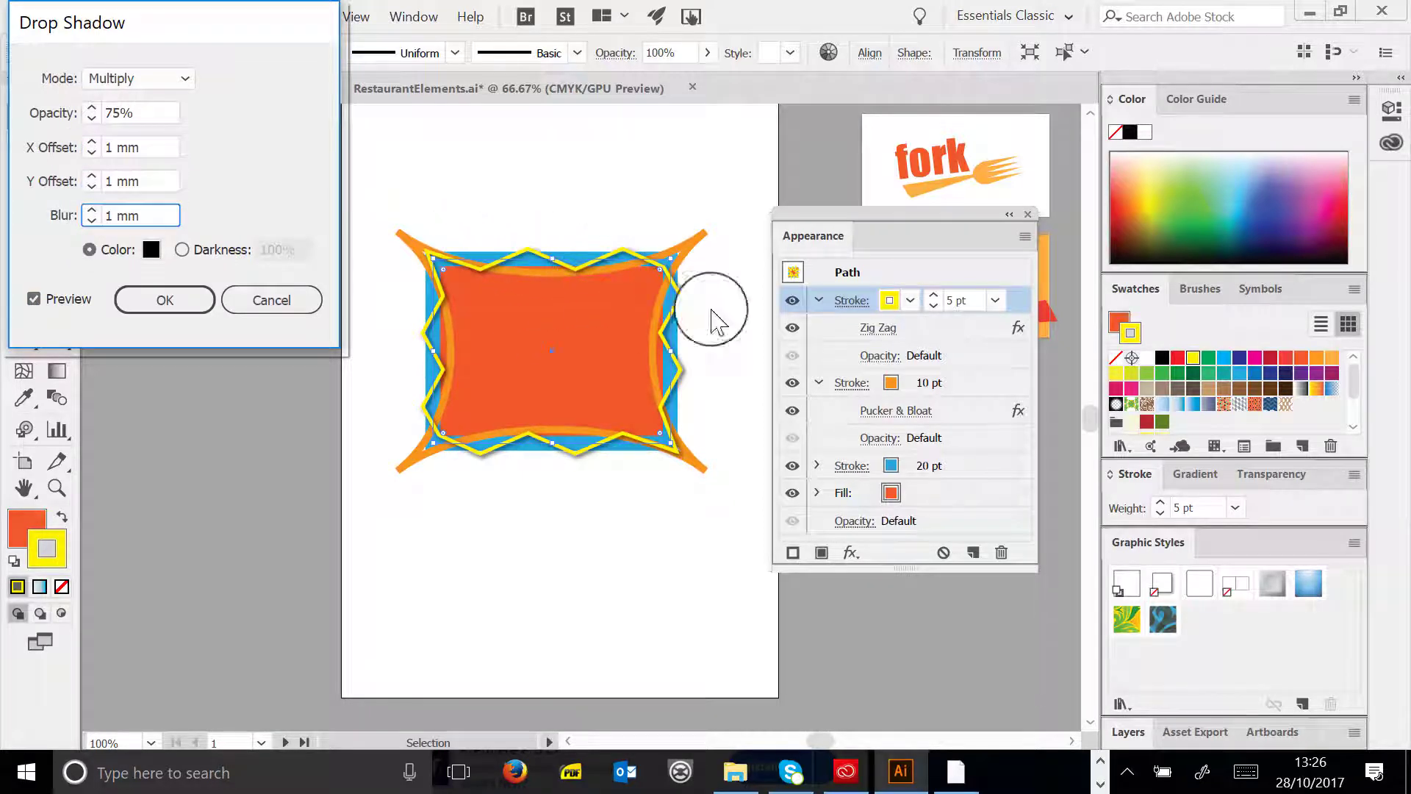
left_click(165, 300)
- Add a drop shadow to the puckered orange stroke with 1 mm offsets, 1 mm blur and 75% opacity
left_click(964, 415)
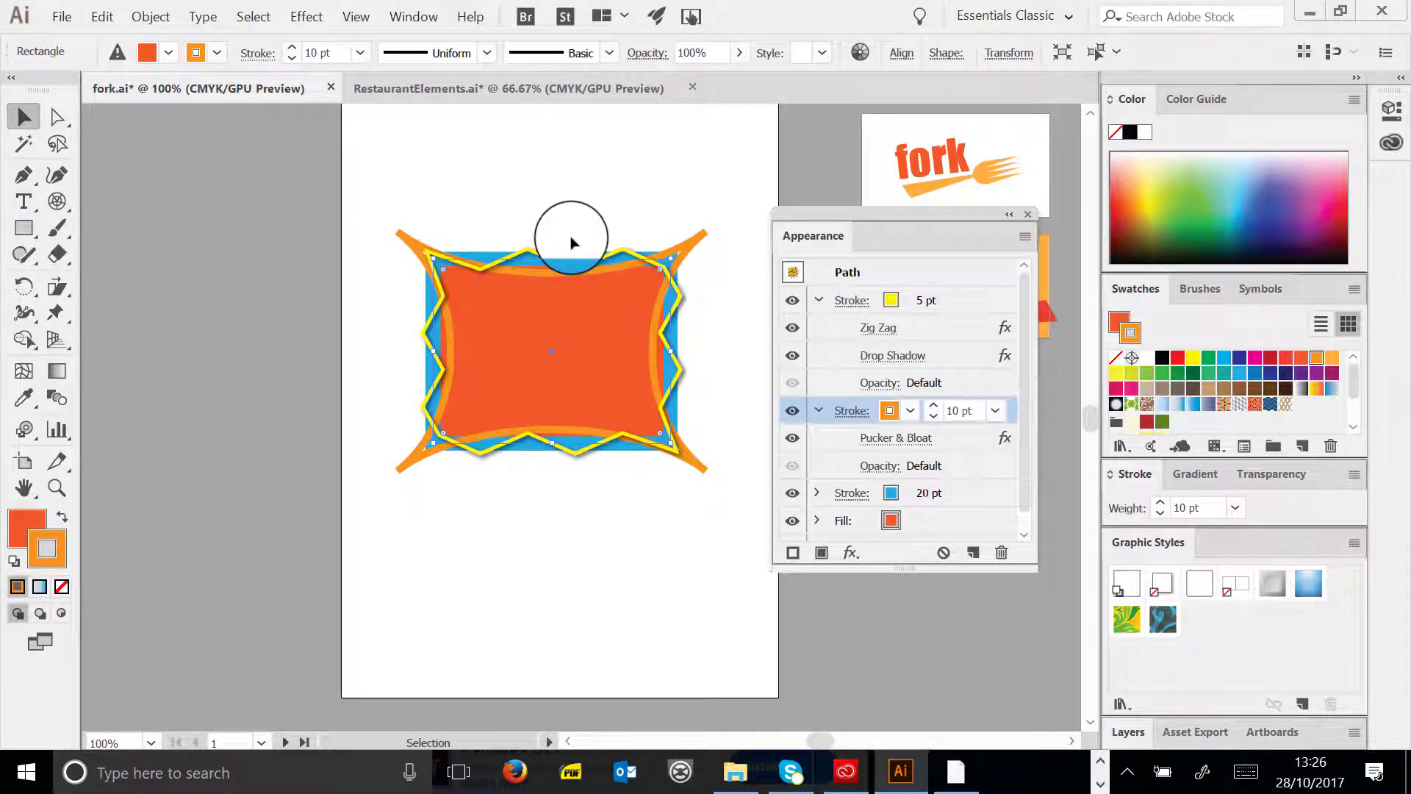
left_click(310, 21)
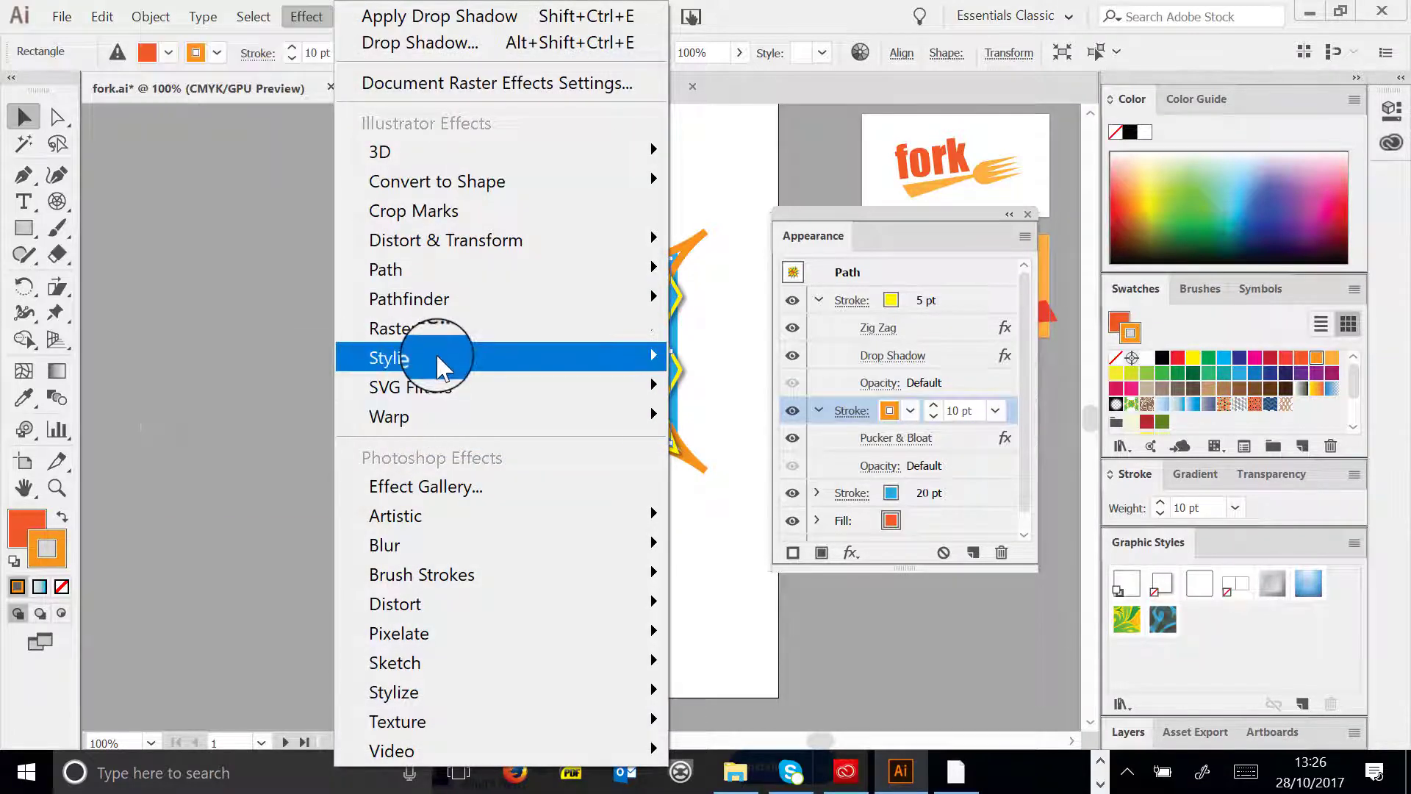
mouse_move(443, 365)
left_click(289, 367)
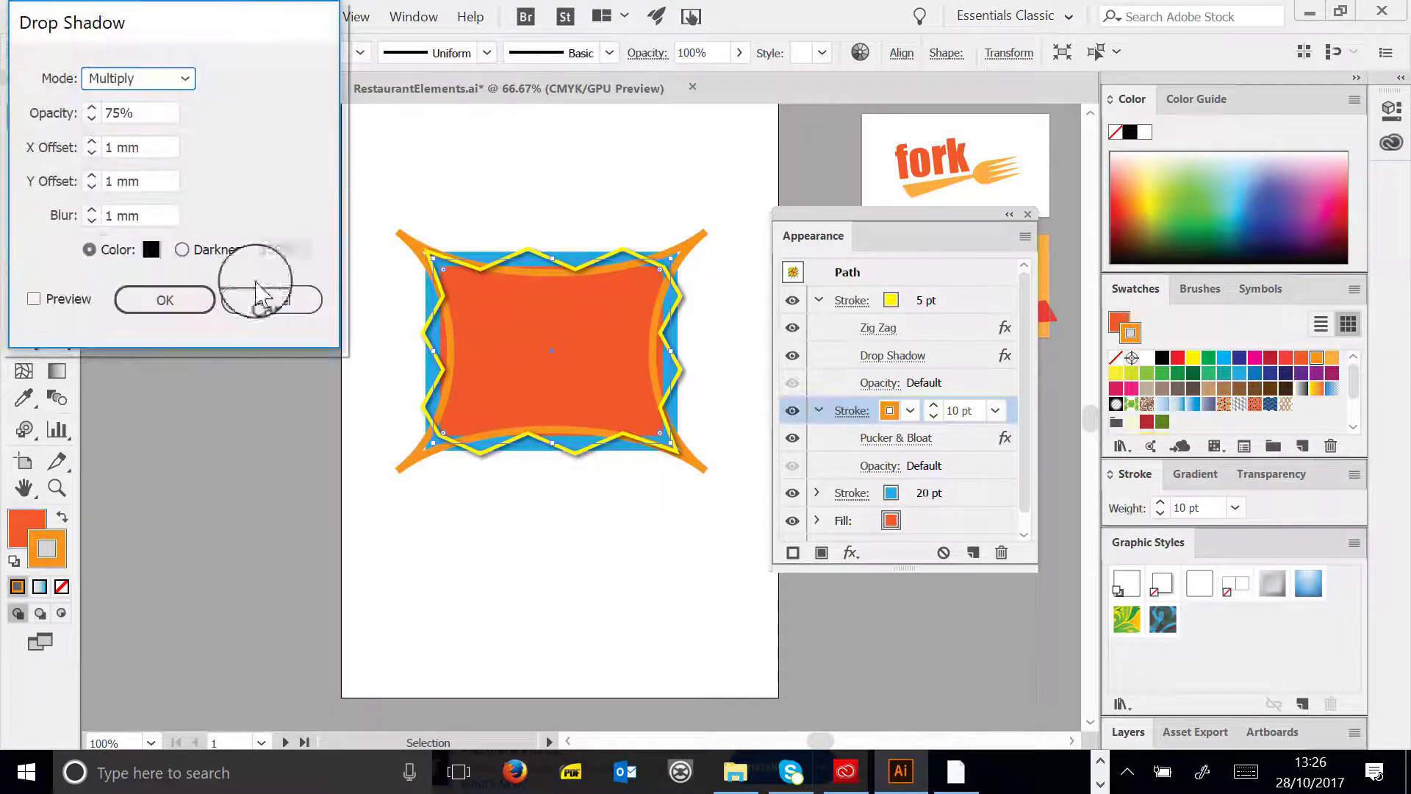
left_click(35, 300)
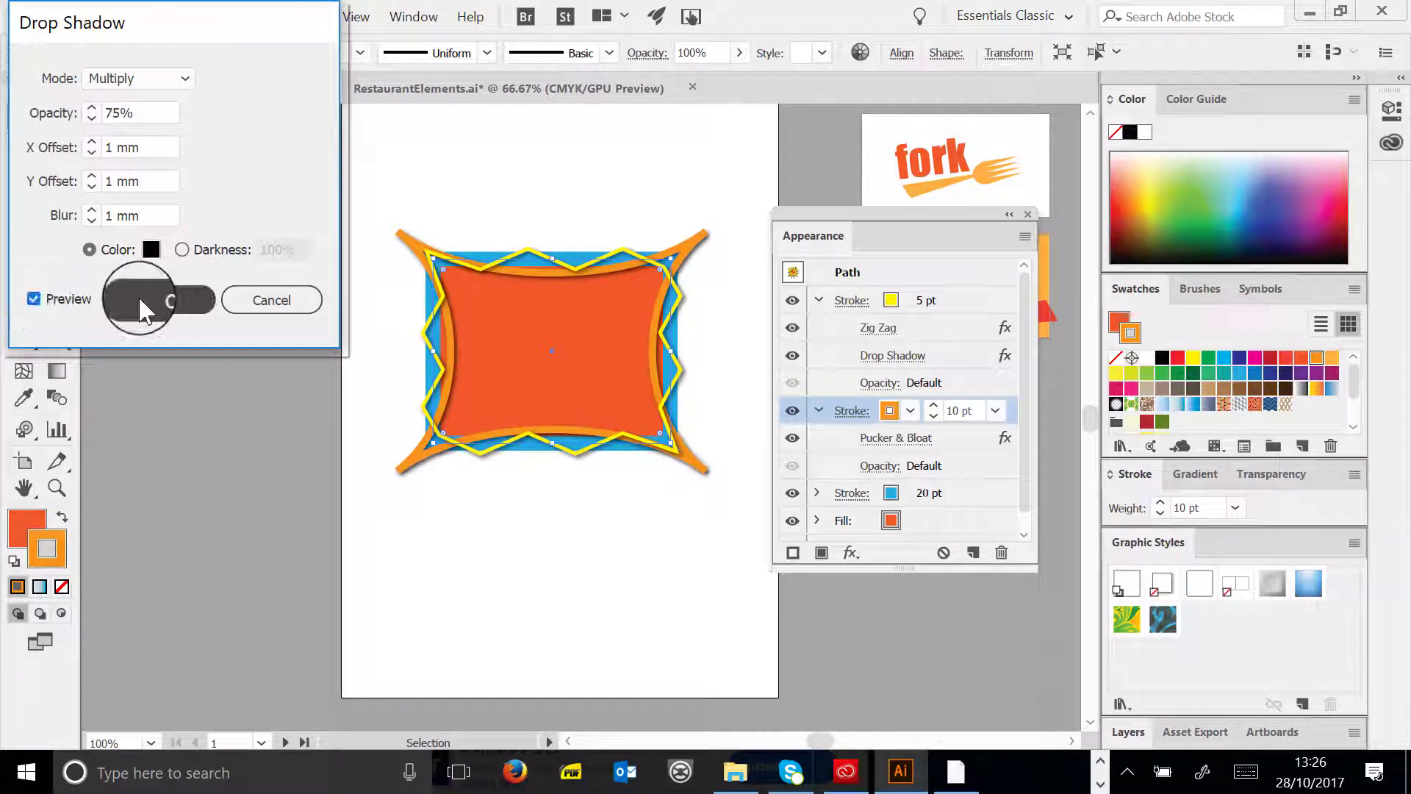
left_click(165, 300)
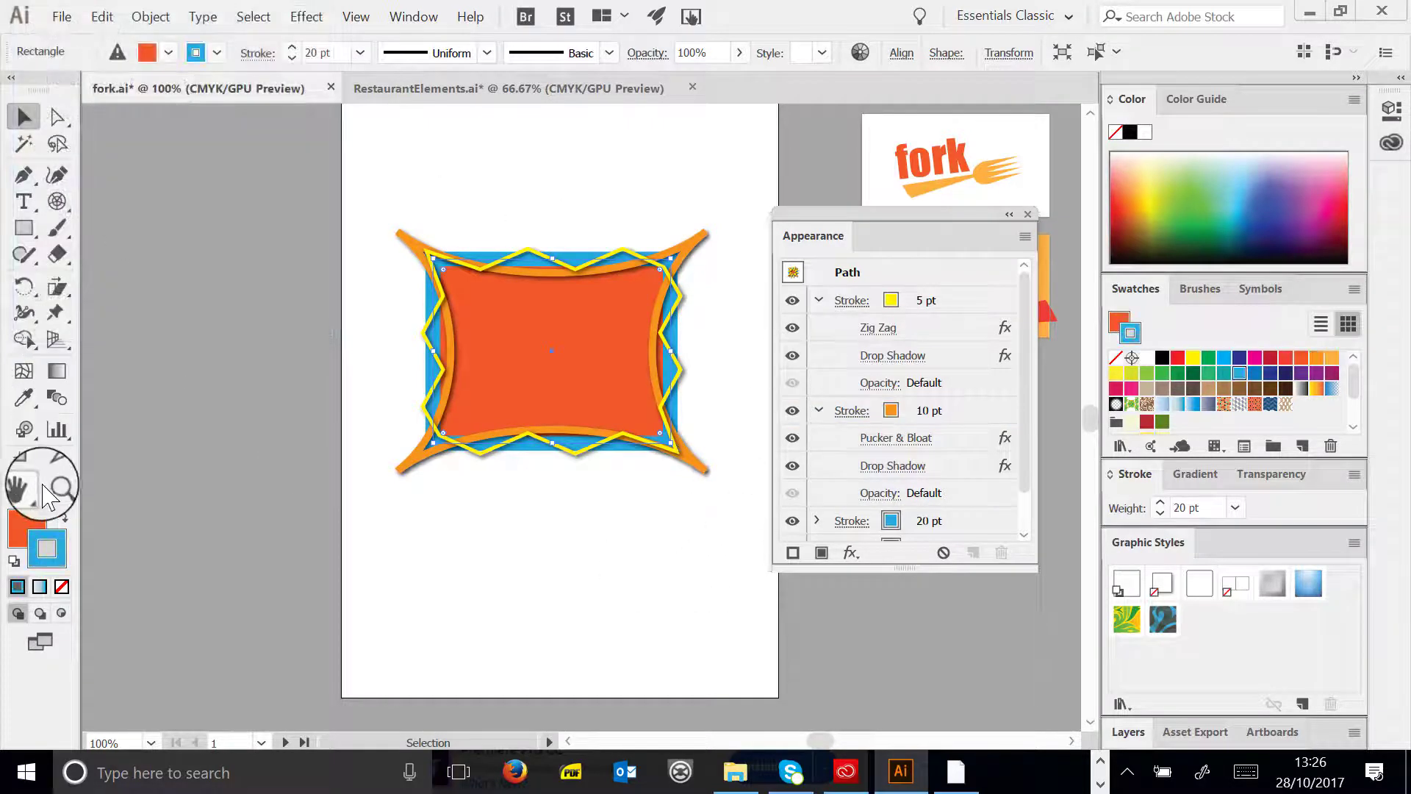
- Examine the rectangle's zigzag and puckered strokes with their drop shadows up close, without the Appearance panel or selection edges covering them
left_click(57, 488)
left_click(567, 372)
left_click(567, 369)
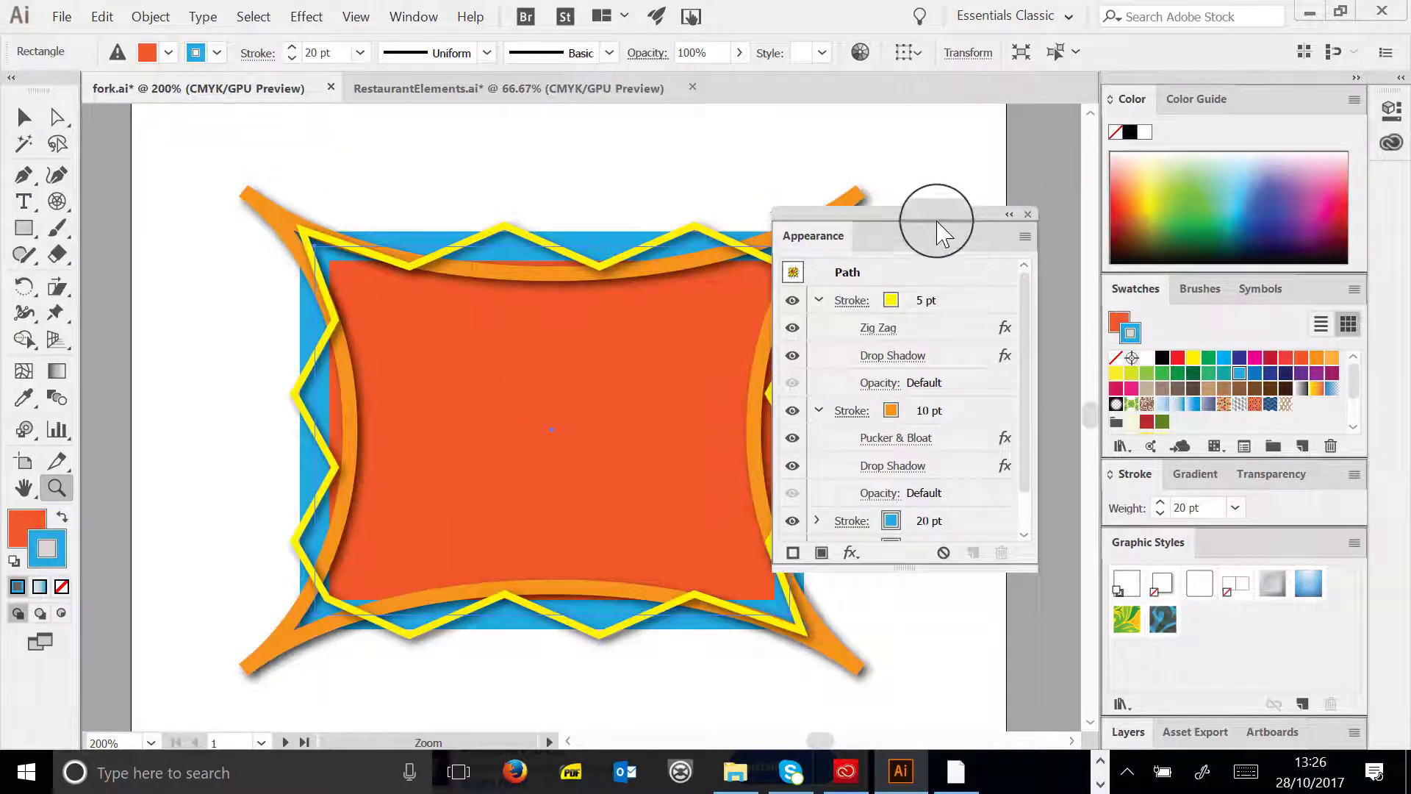
left_click_drag(939, 234, 1109, 186)
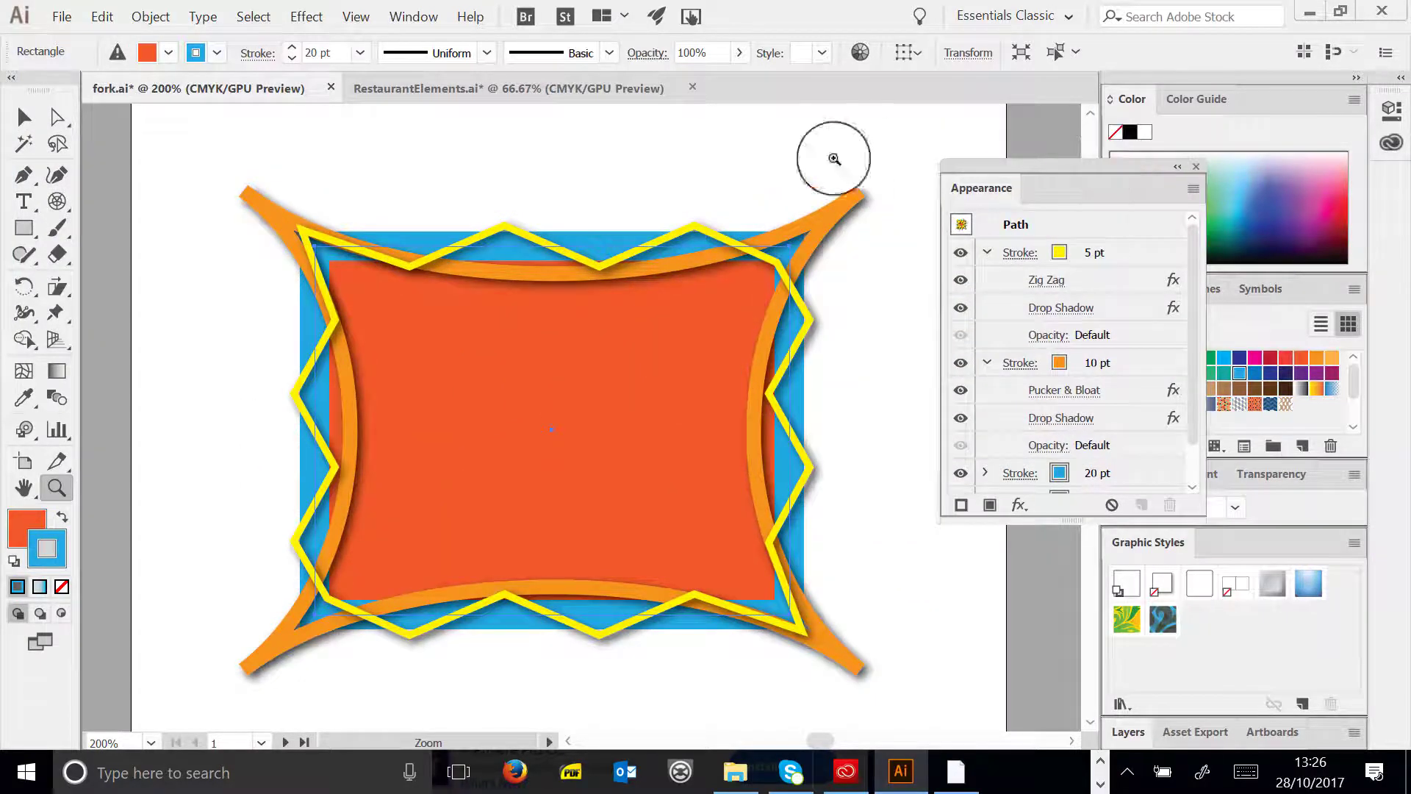
left_click(27, 123)
left_click(541, 195)
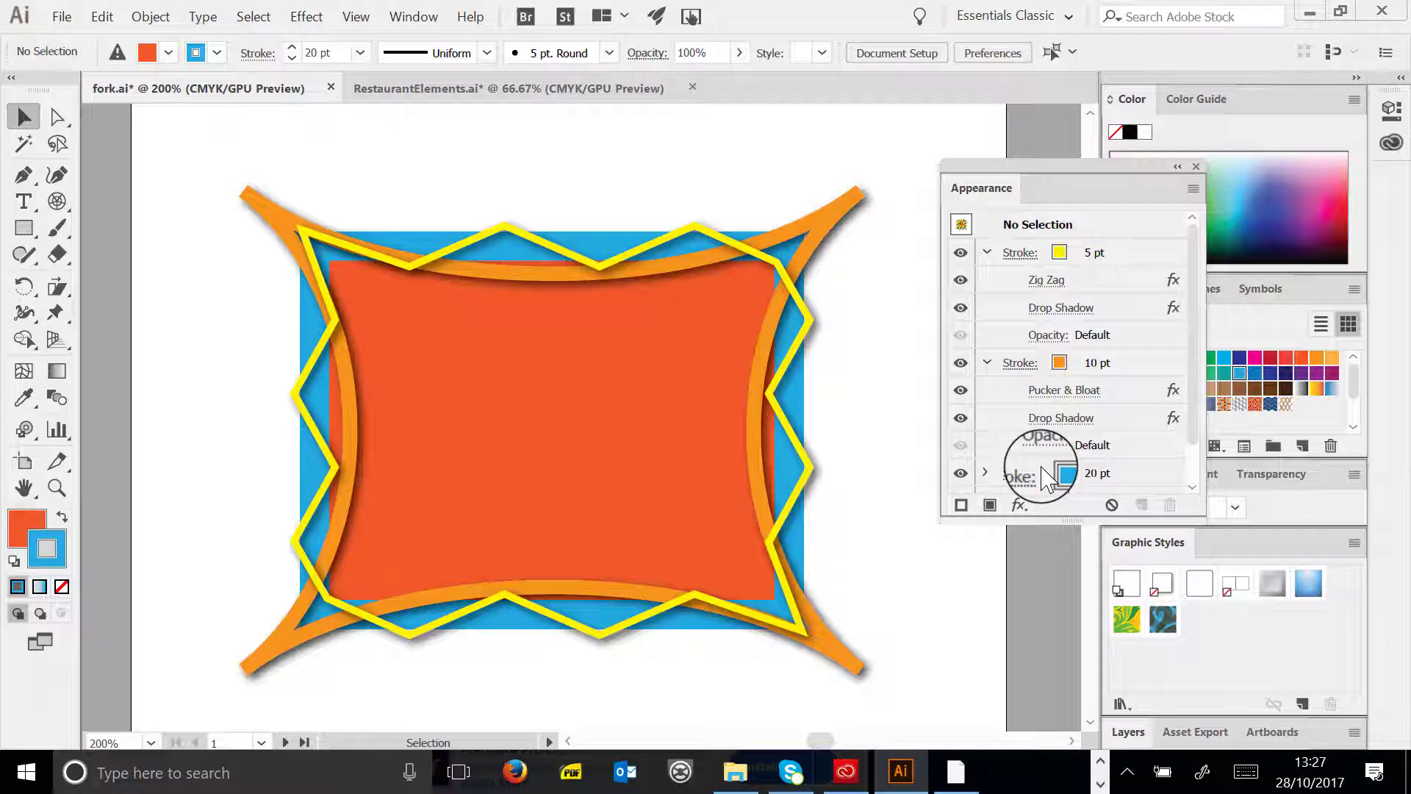
- Select the styled rectangle and close the floating Appearance panel
left_click(491, 305)
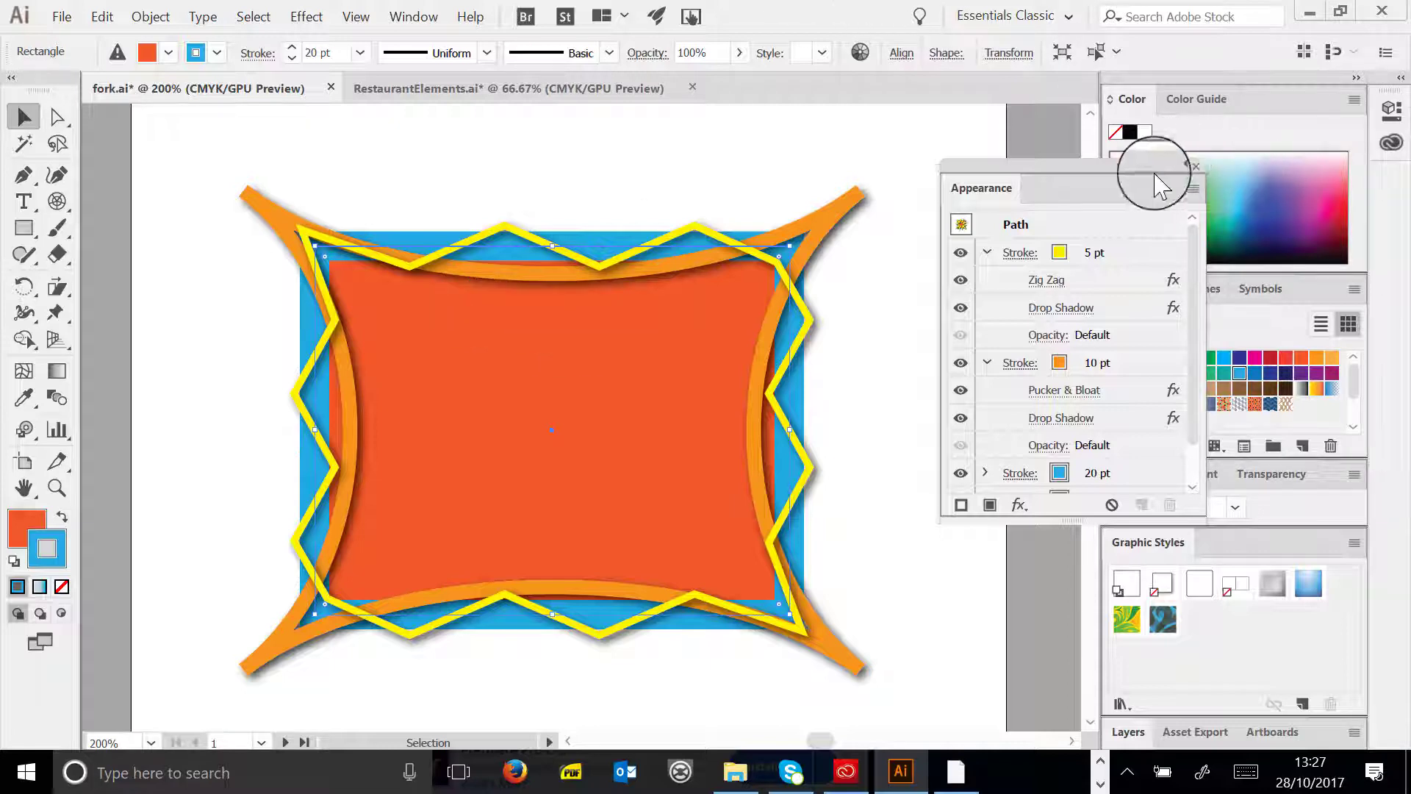
mouse_move(1159, 174)
left_mouse_down()
mouse_move(914, 135)
mouse_move(931, 155)
left_mouse_up()
left_click(968, 151)
scroll(1254, 353, "down", 3)
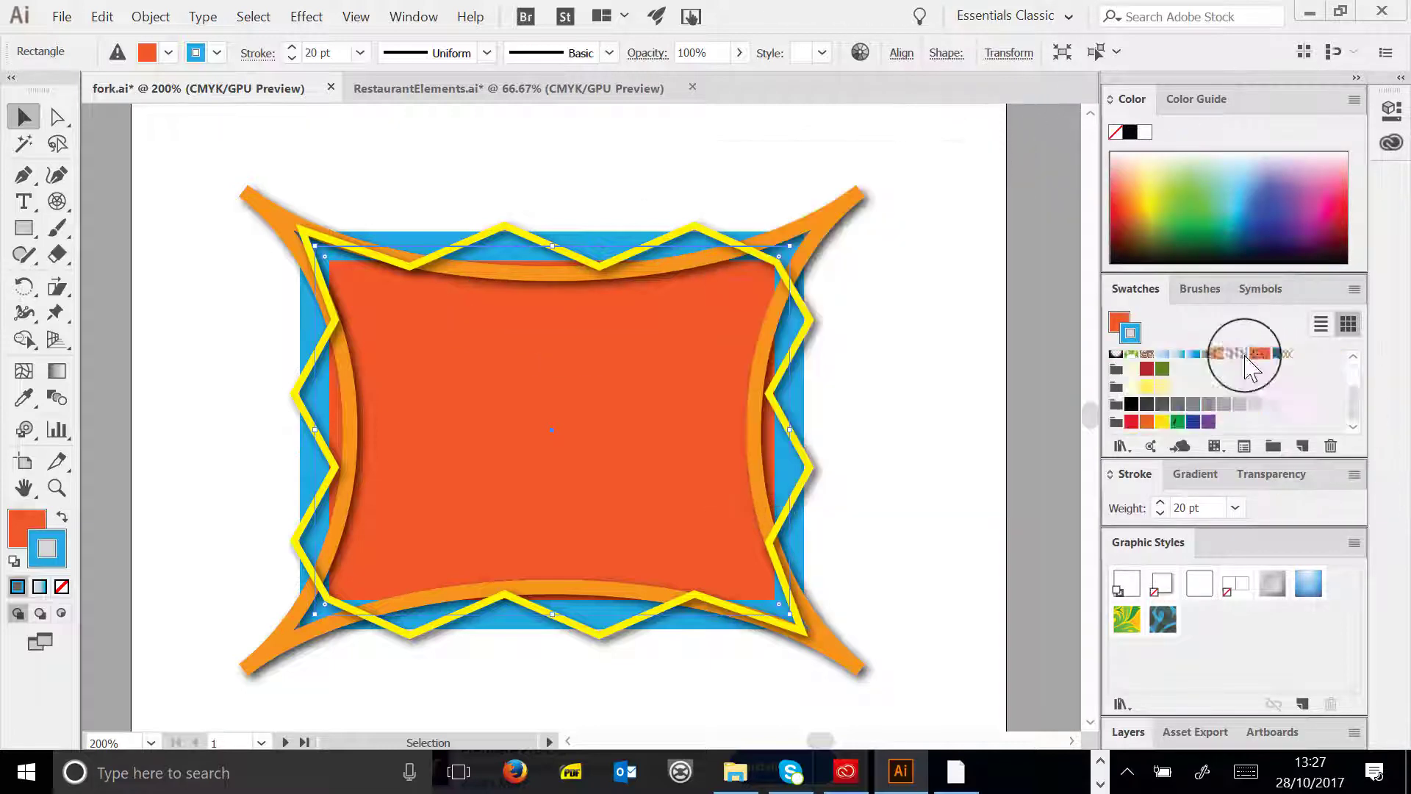
left_click_drag(1127, 583, 1173, 580)
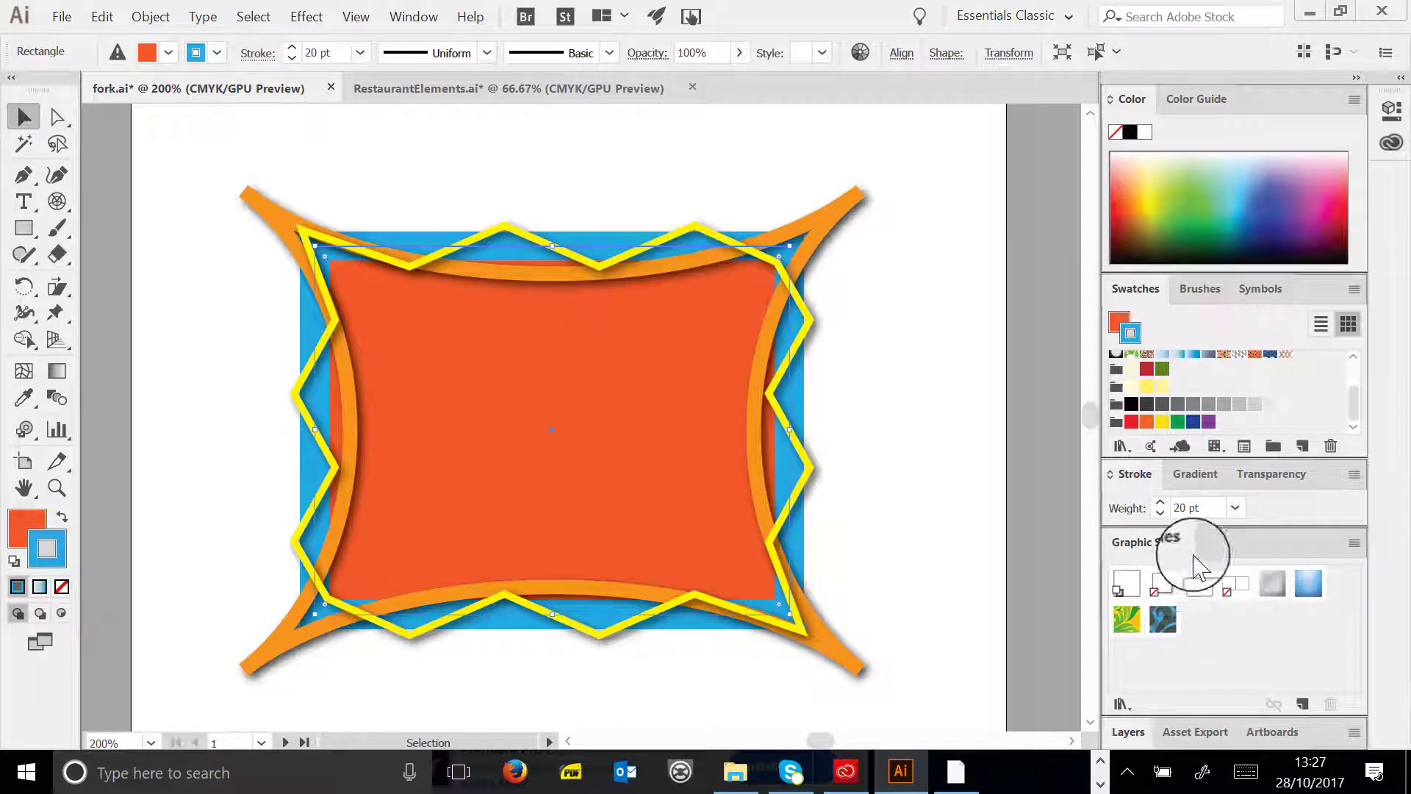
- Save the rectangle's combined appearance as a new graphic style named mystyl
left_click(410, 16)
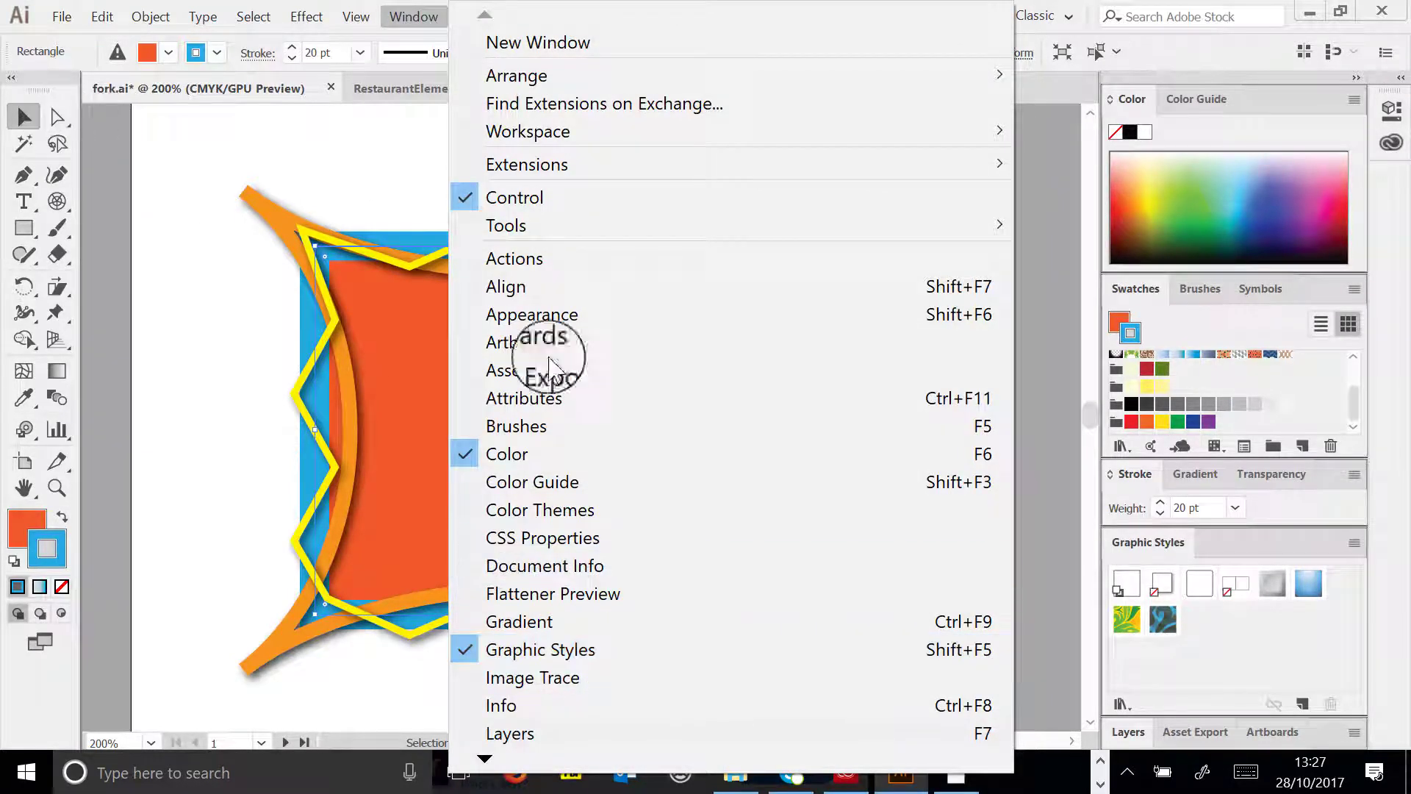
left_click(293, 324)
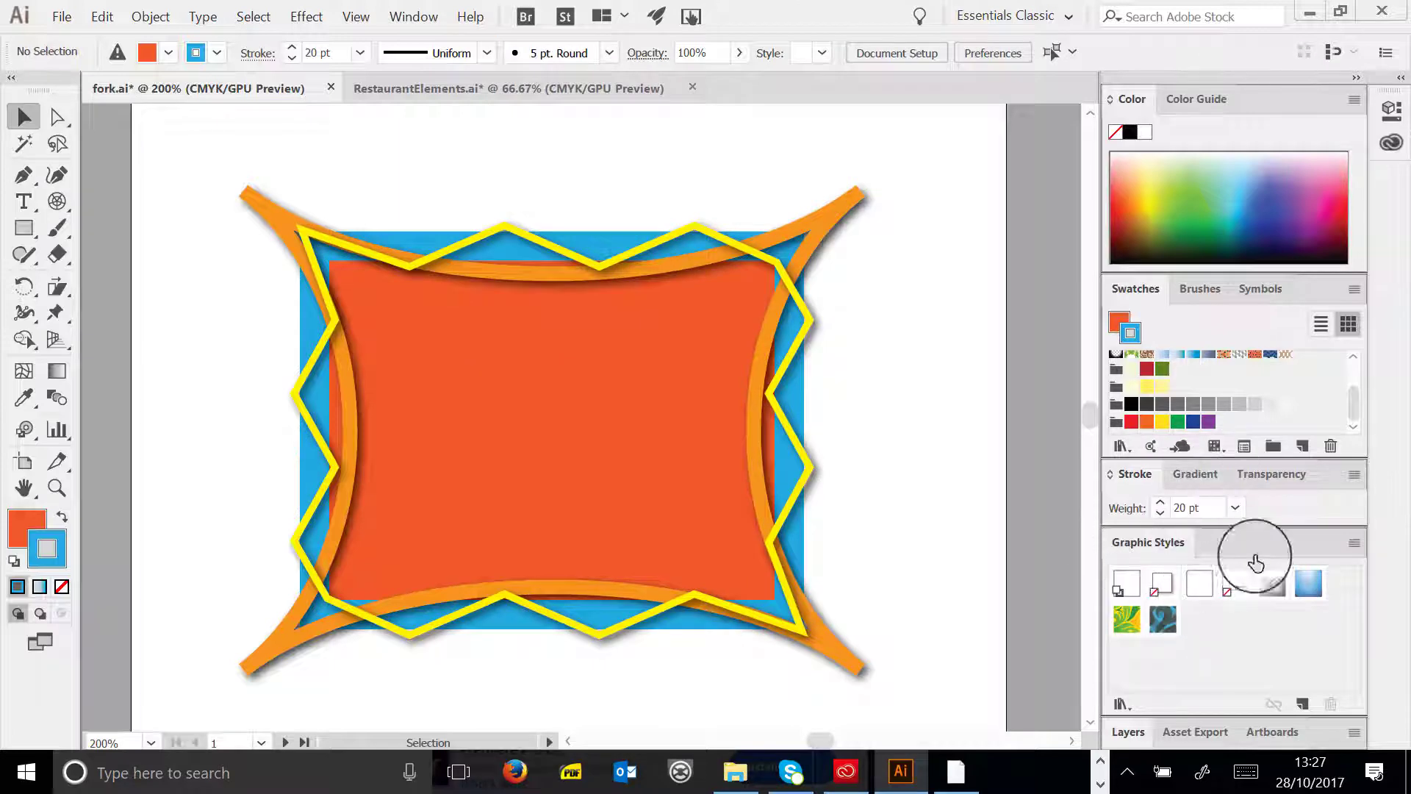
left_click(1354, 542)
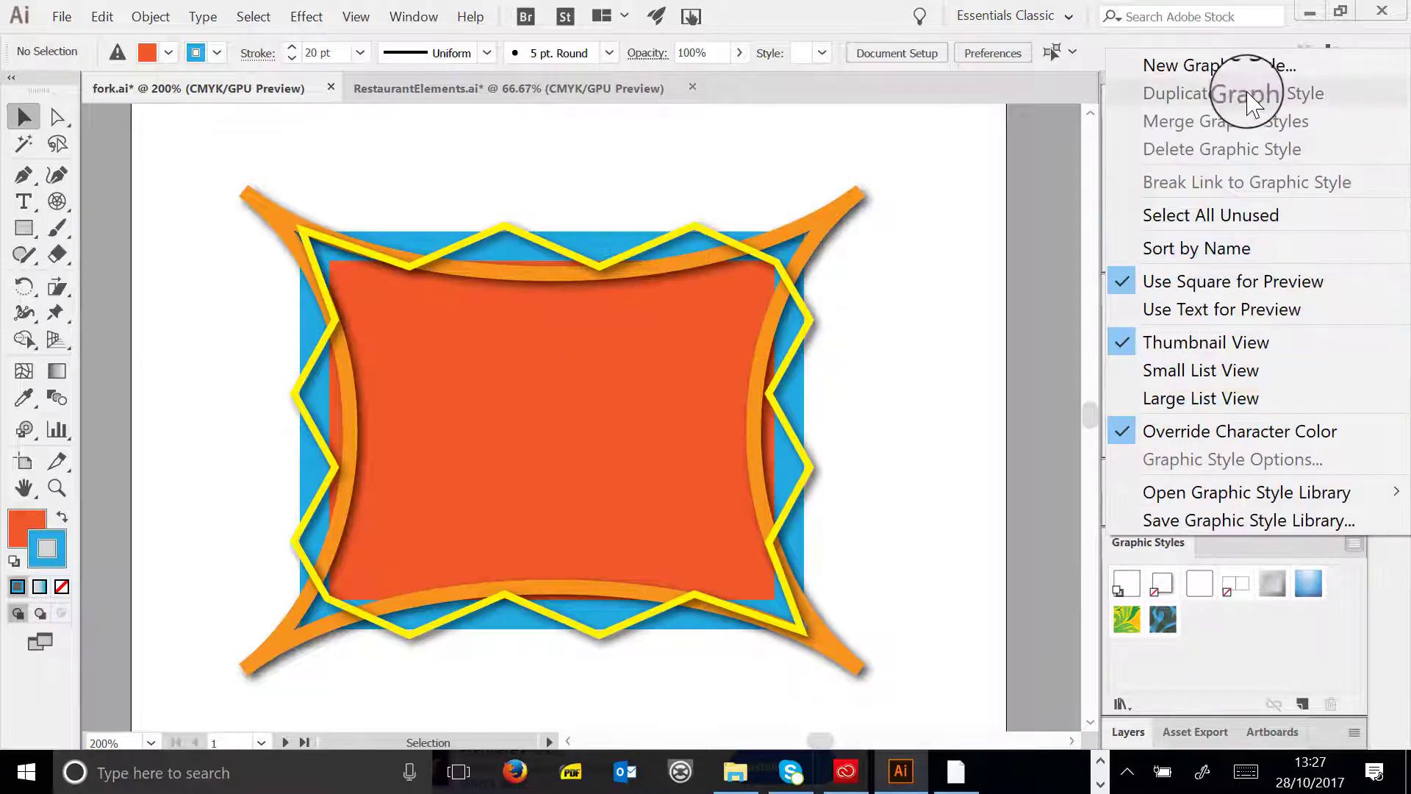
left_click(1216, 64)
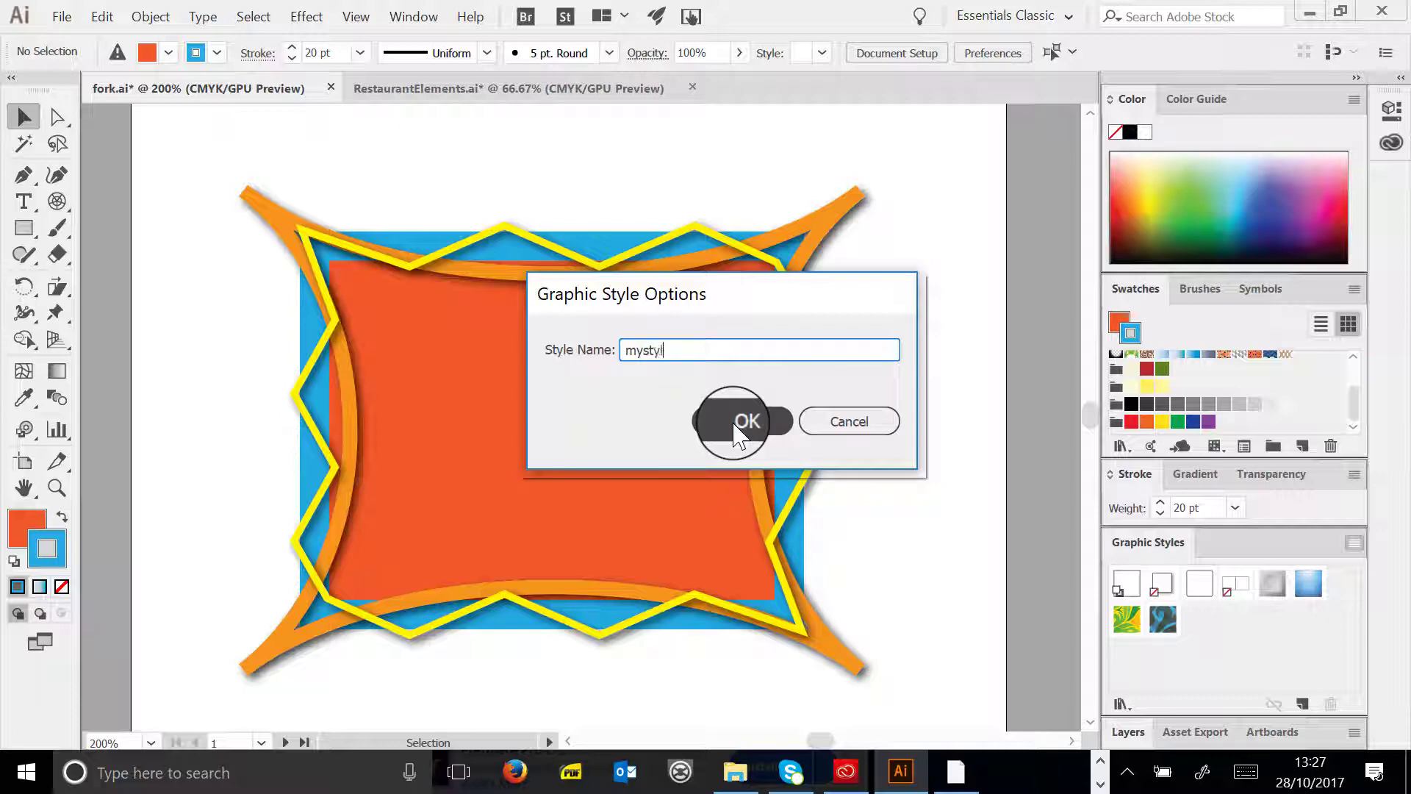
left_click(743, 421)
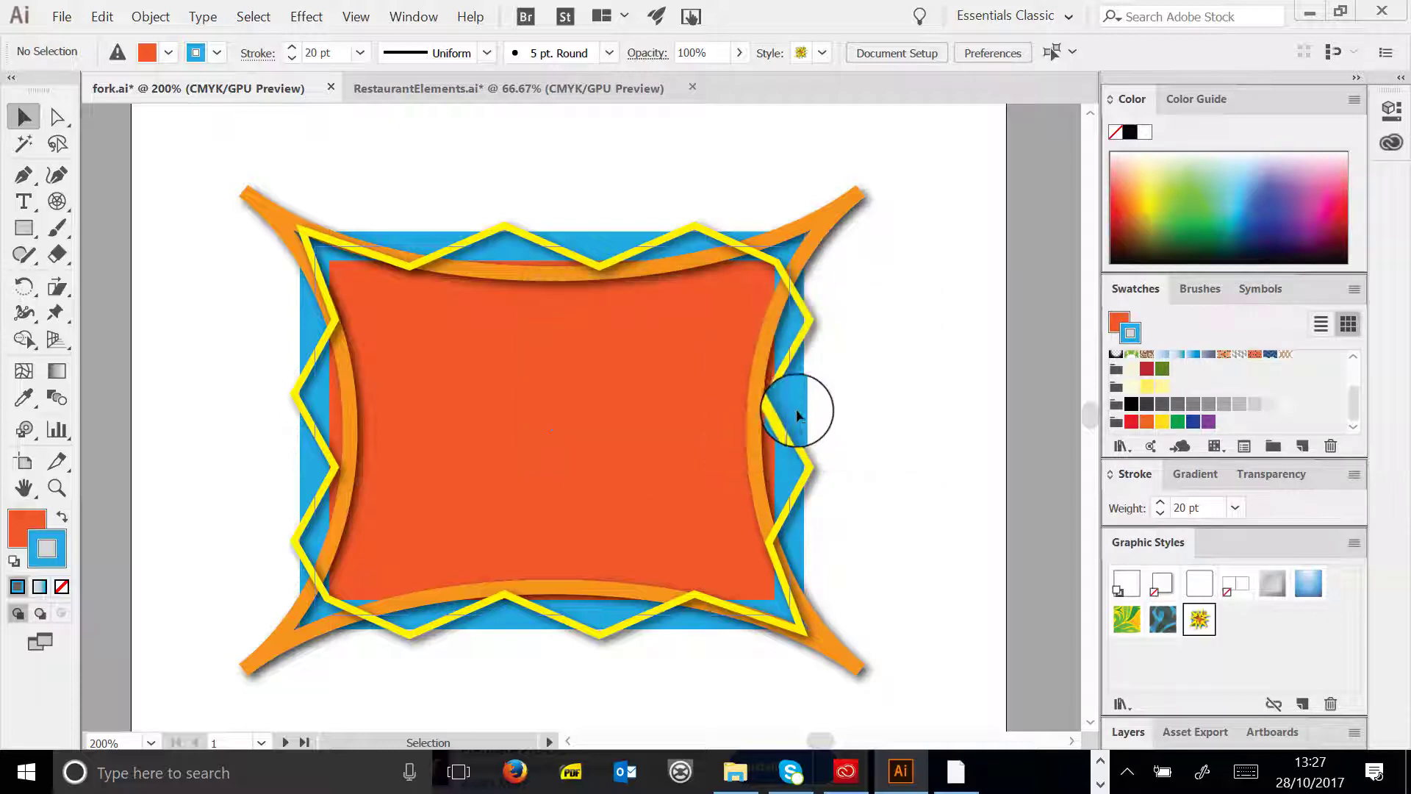
- Draw a five-pointed star in the empty area below the rectangle
scroll(742, 390, "down", 5)
scroll(697, 366, "down", 4)
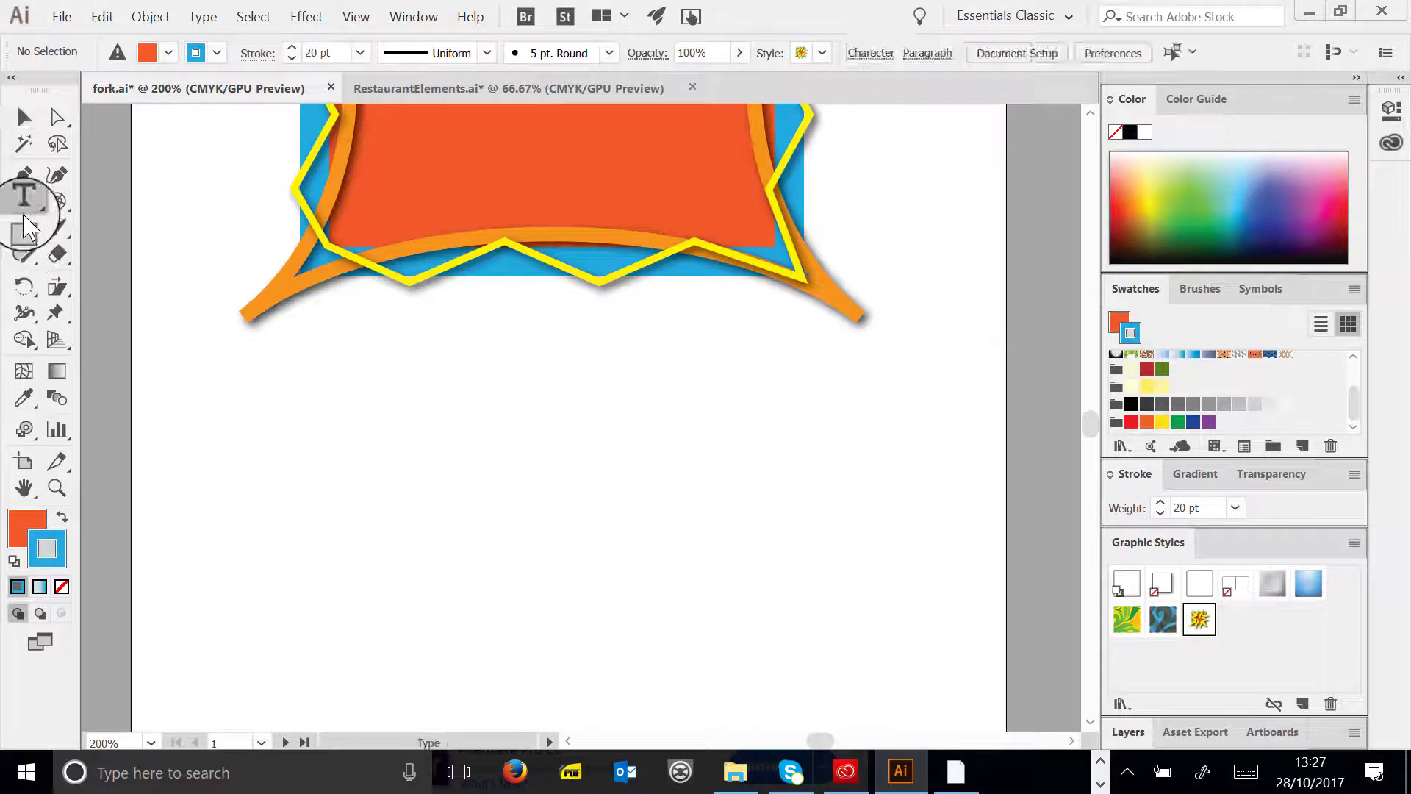
left_click_drag(23, 228, 111, 334)
left_click_drag(430, 497, 491, 582)
key("Down")
key("Down")
key("Down")
key("Down")
key("Down")
key("Down")
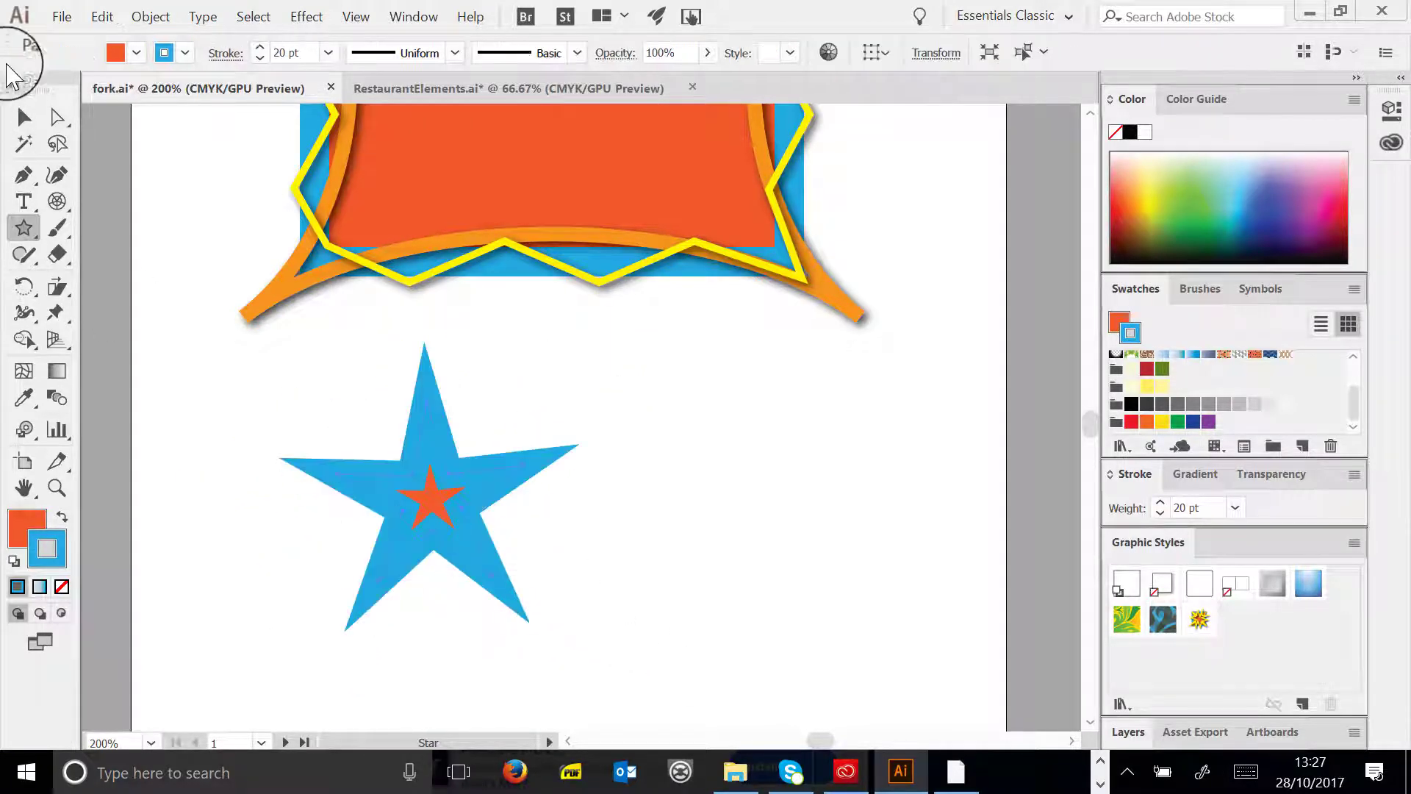
- Enlarge the star to more than twice its size and apply the newly saved graphic style to it
left_click(25, 116)
left_click_drag(578, 597, 726, 705)
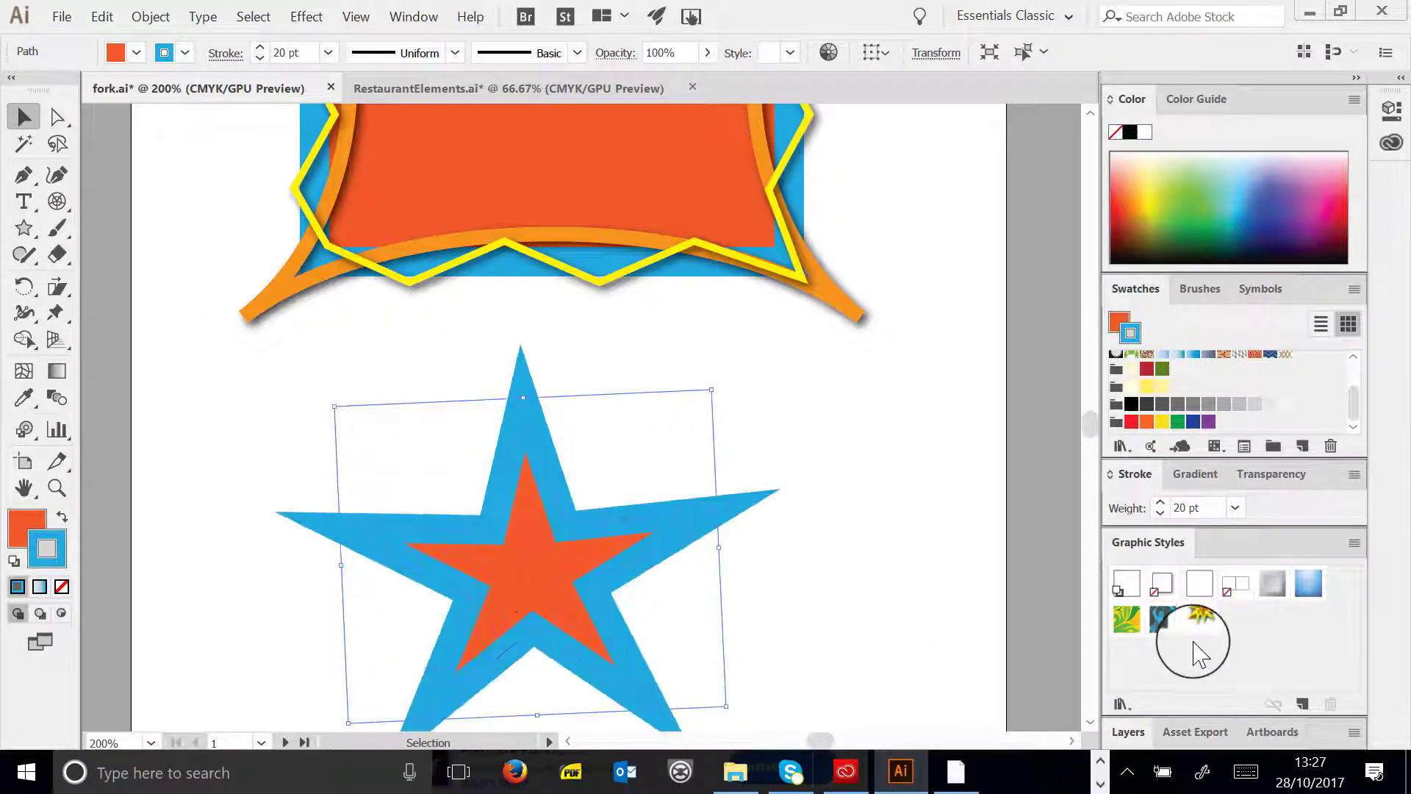
left_click(1200, 625)
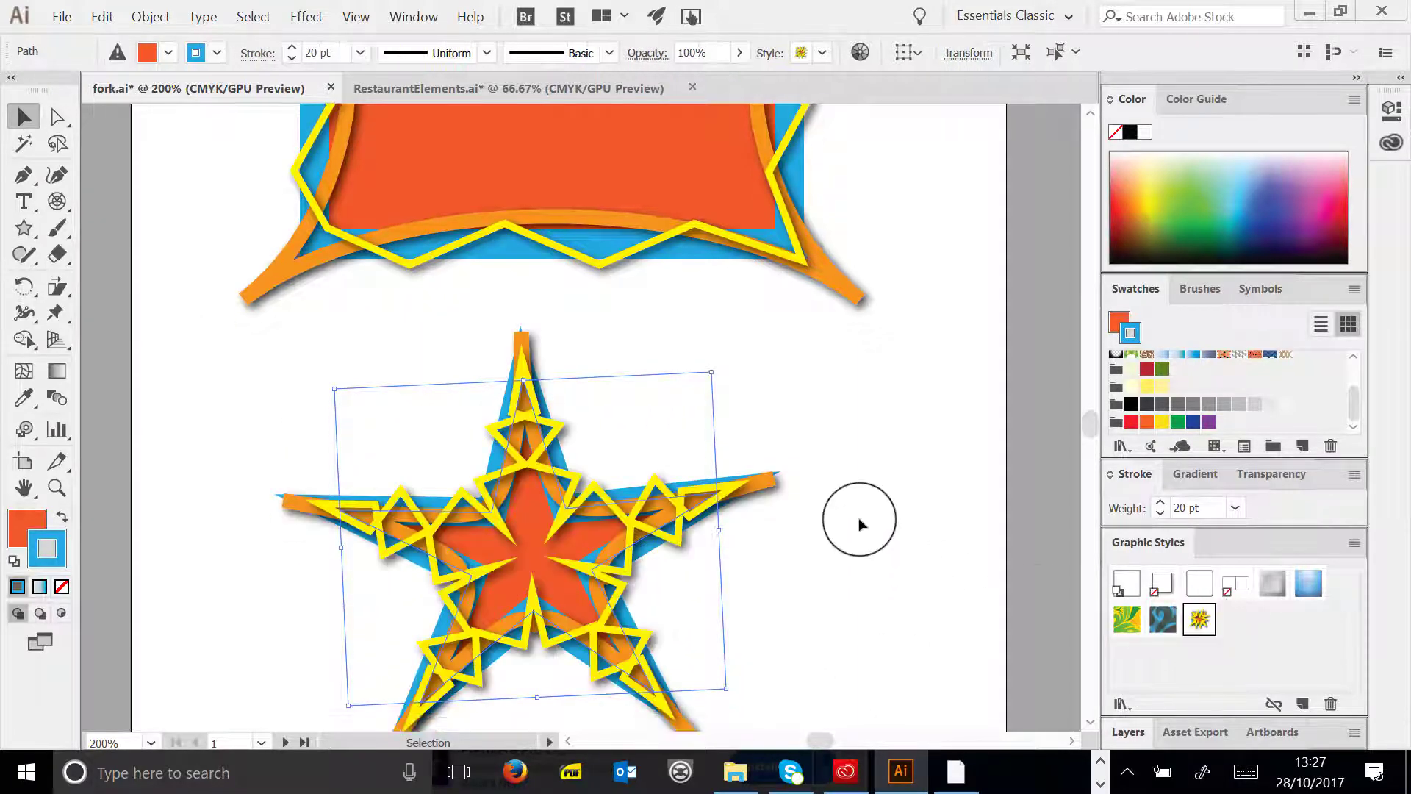
- Compare the styled star with the rectangle, viewing both together at 100% zoom
scroll(860, 529, "down", 2)
scroll(860, 478, "up", 5)
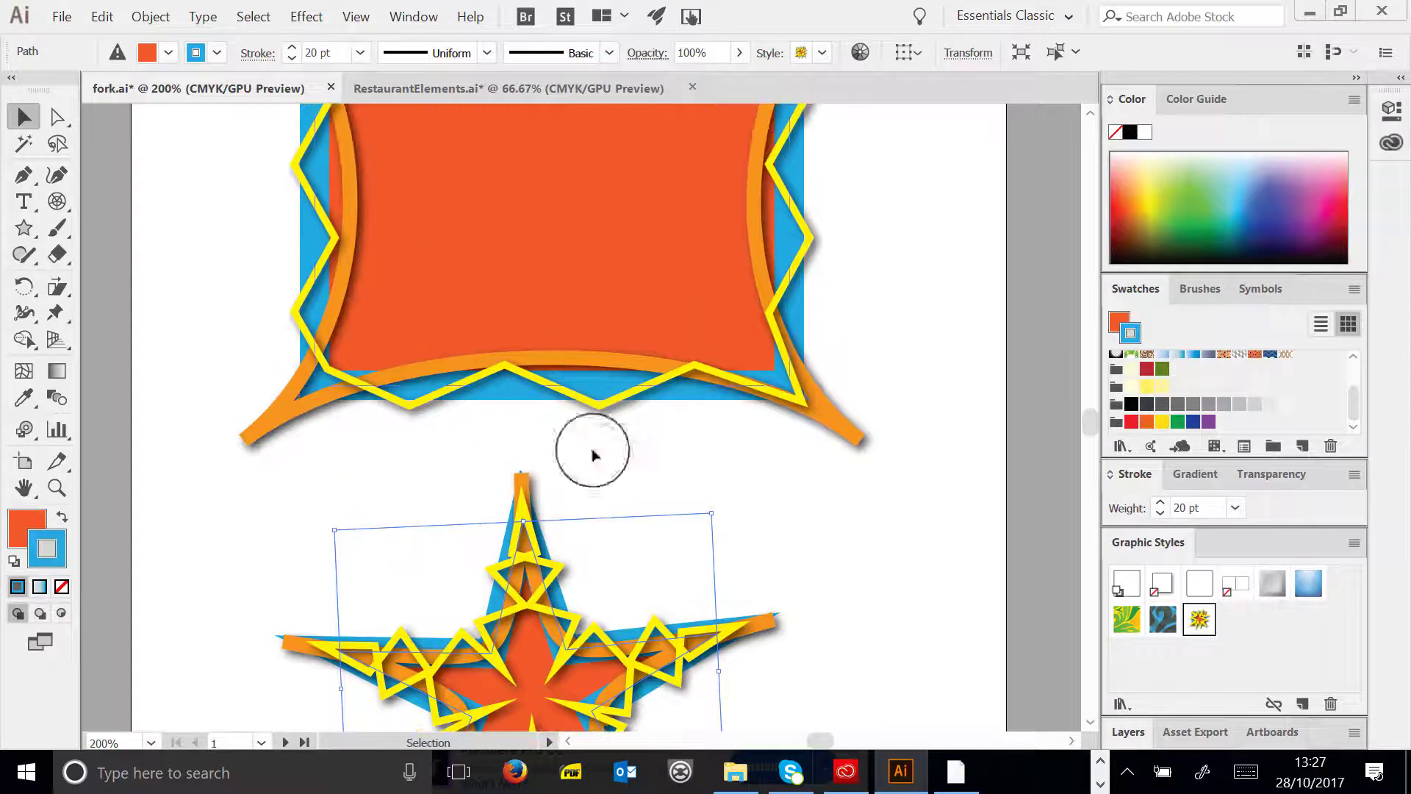
scroll(589, 451, "down", 6)
left_click(57, 488)
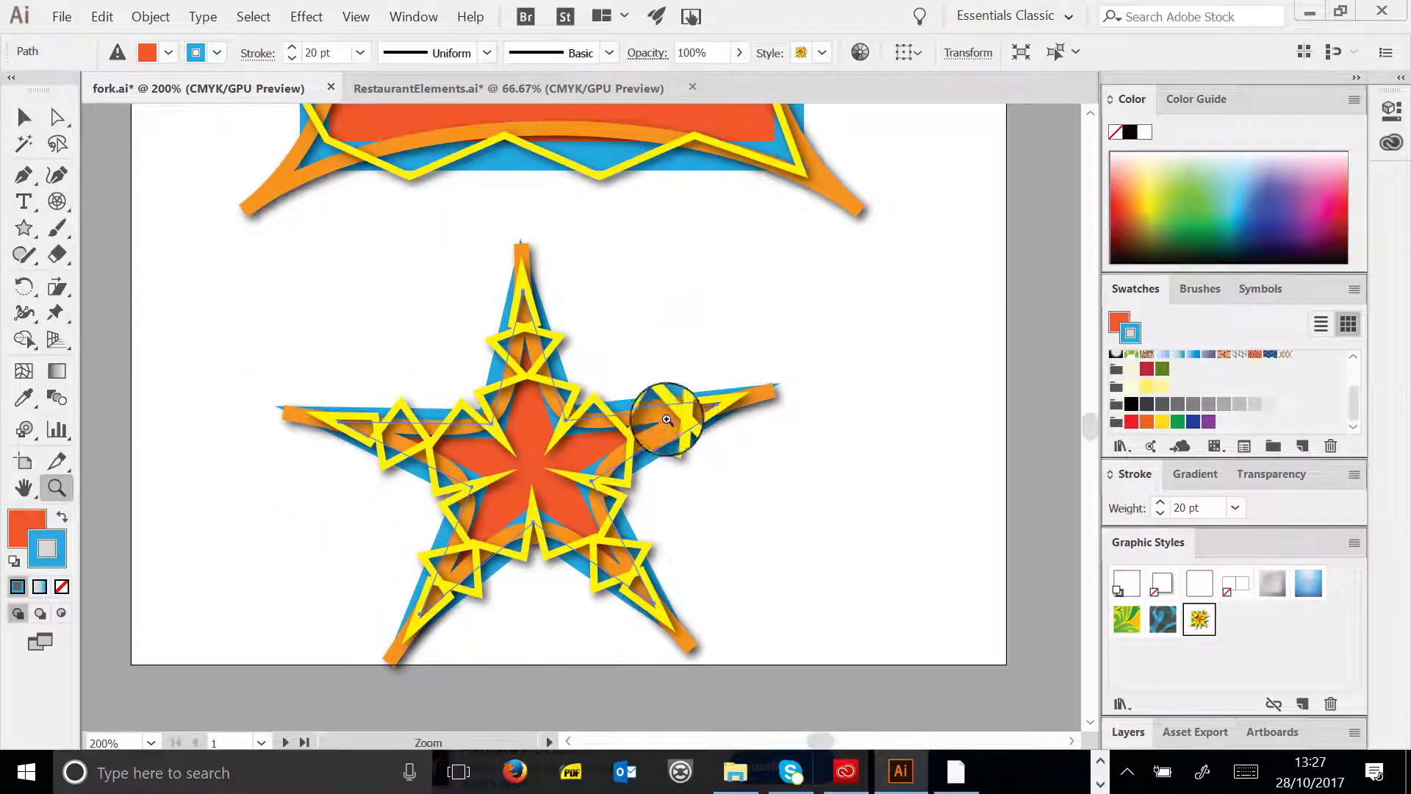
left_click(655, 415, "alt")
left_click(643, 352, "alt")
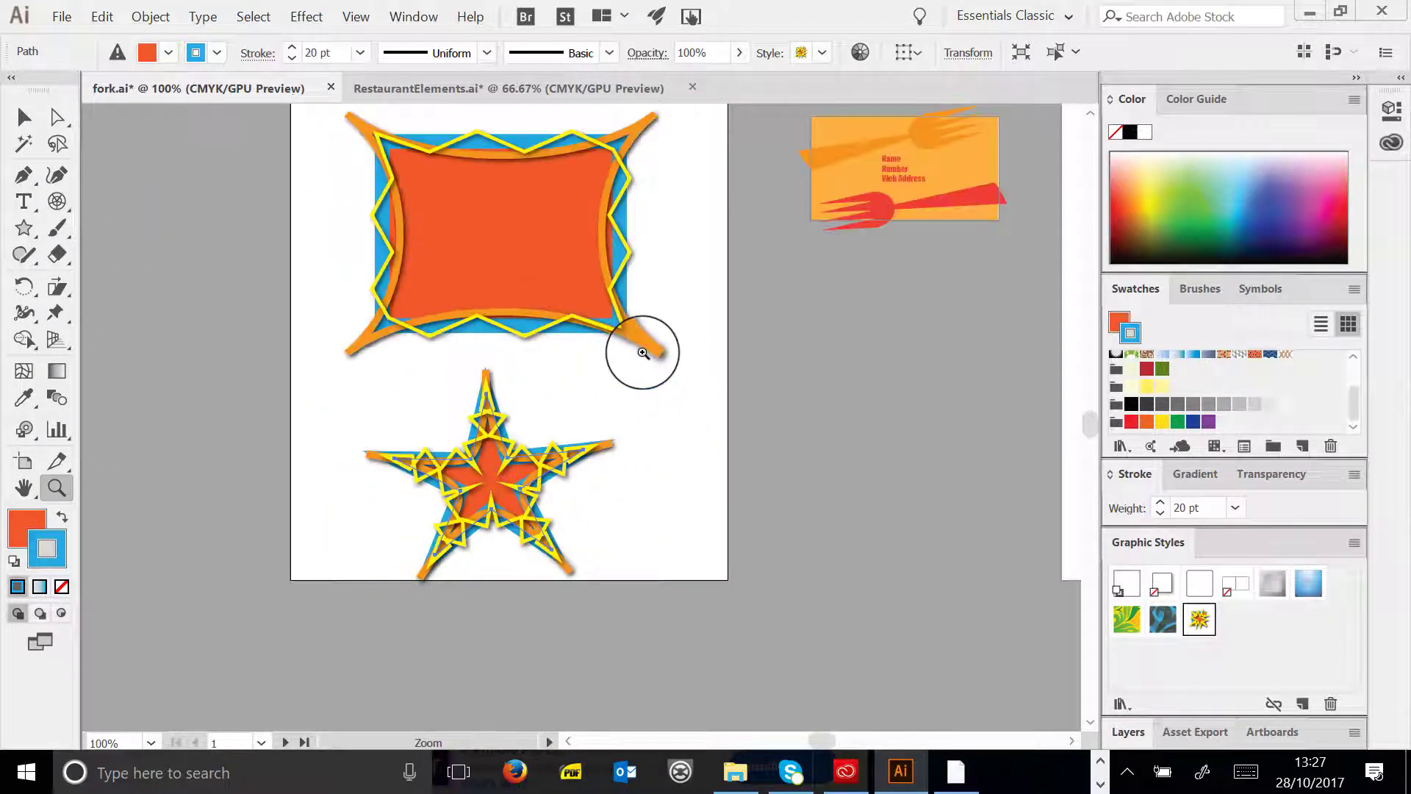
left_click(23, 116)
left_click(528, 406)
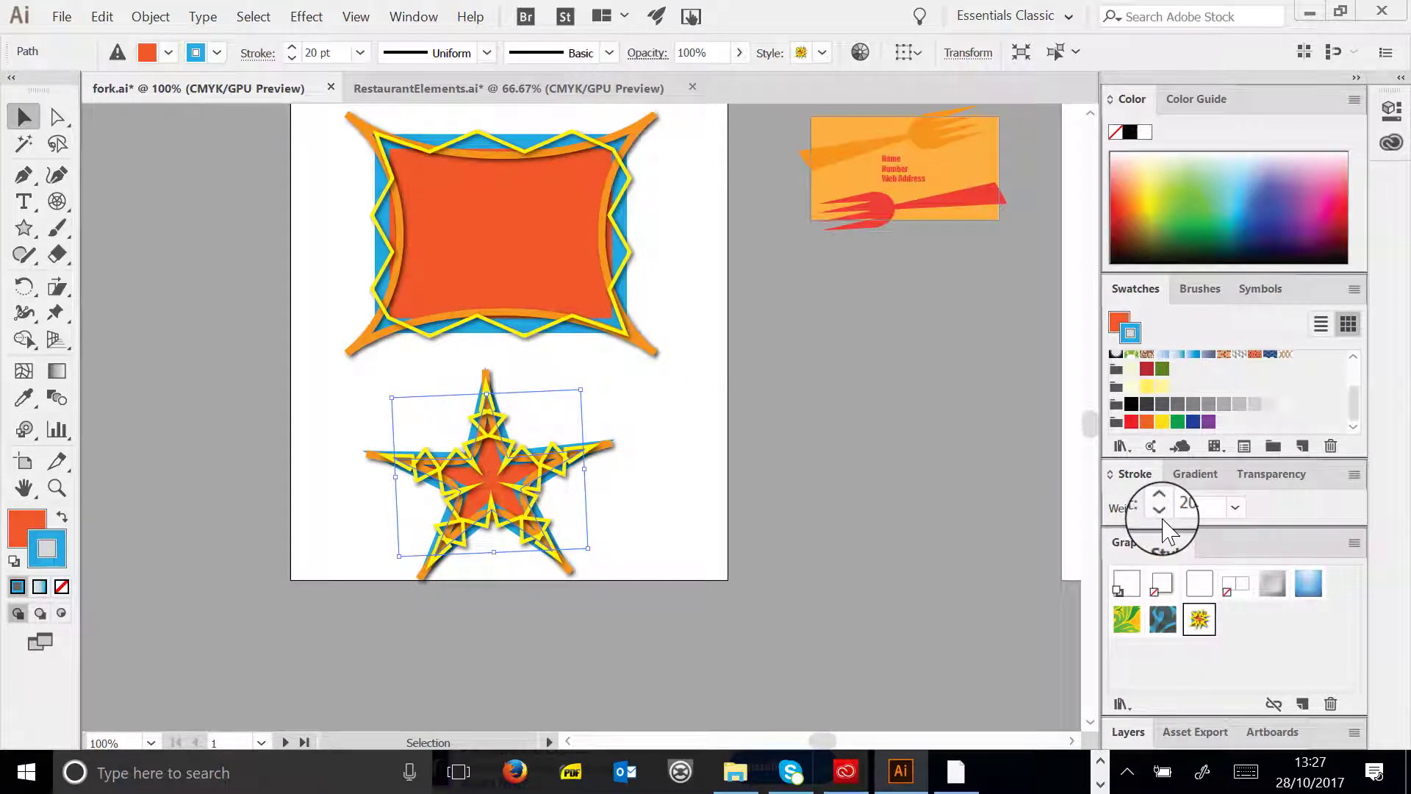
scroll(816, 307, "up", 3)
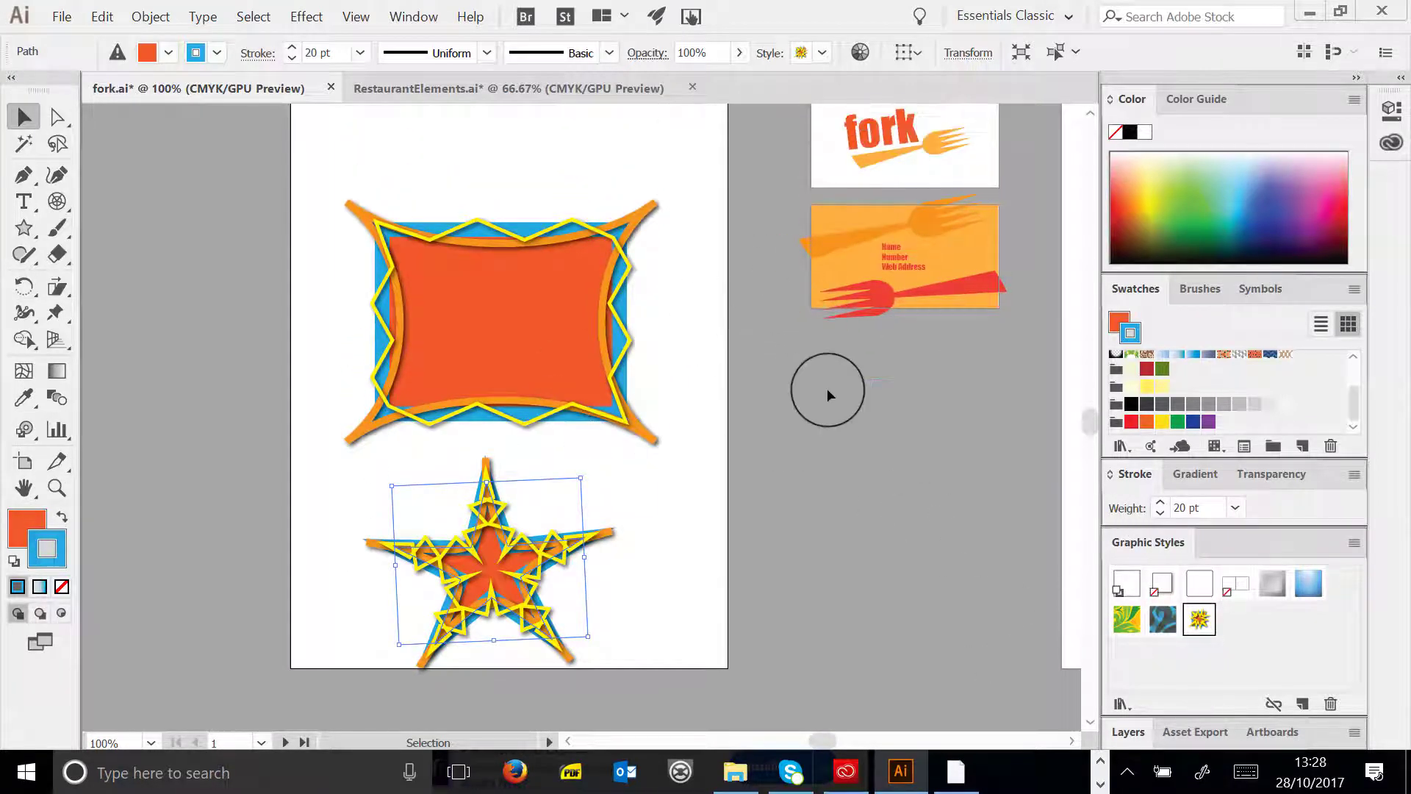
- Open the 3D Effects graphic style library and apply its blue style with the thick gold edge to the star
left_click(1354, 543)
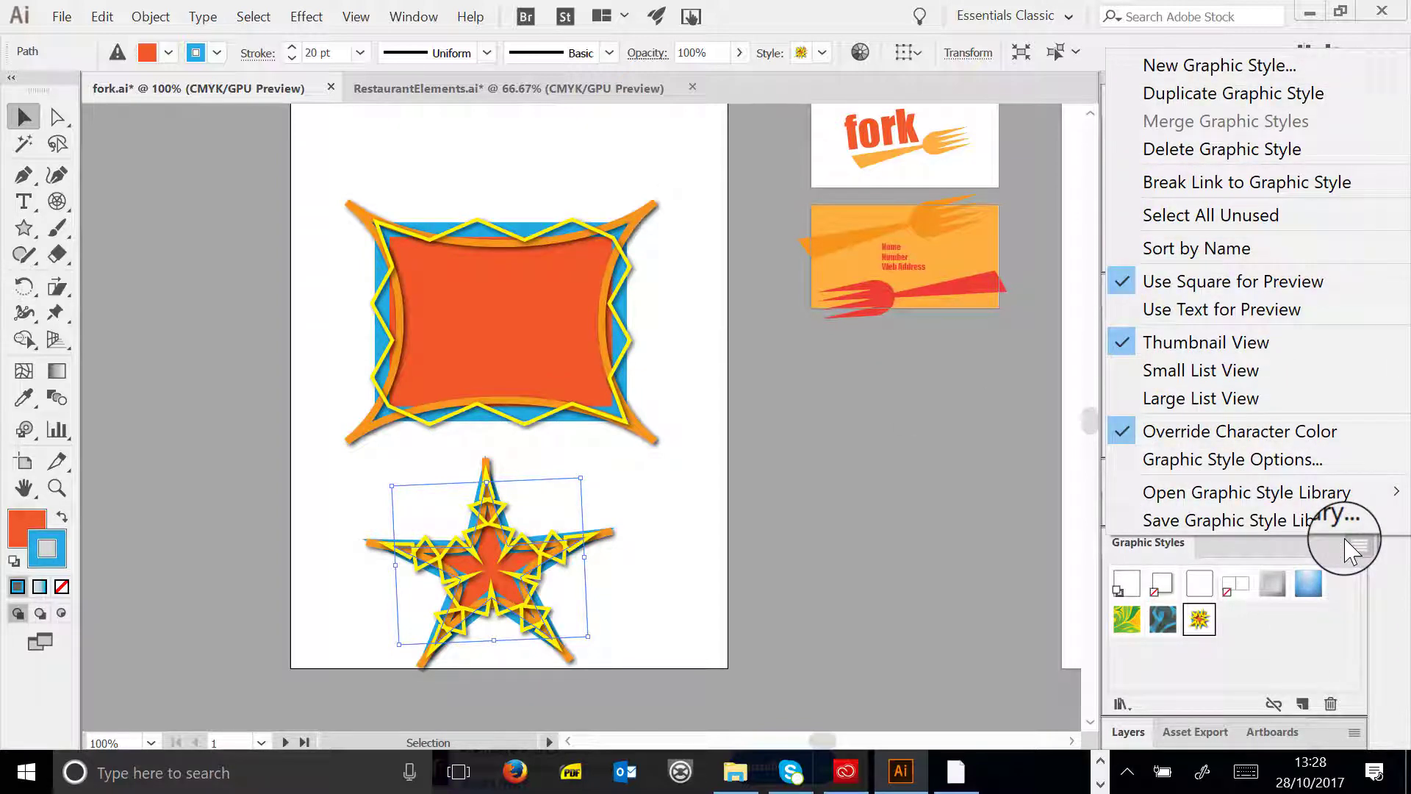
mouse_move(1268, 509)
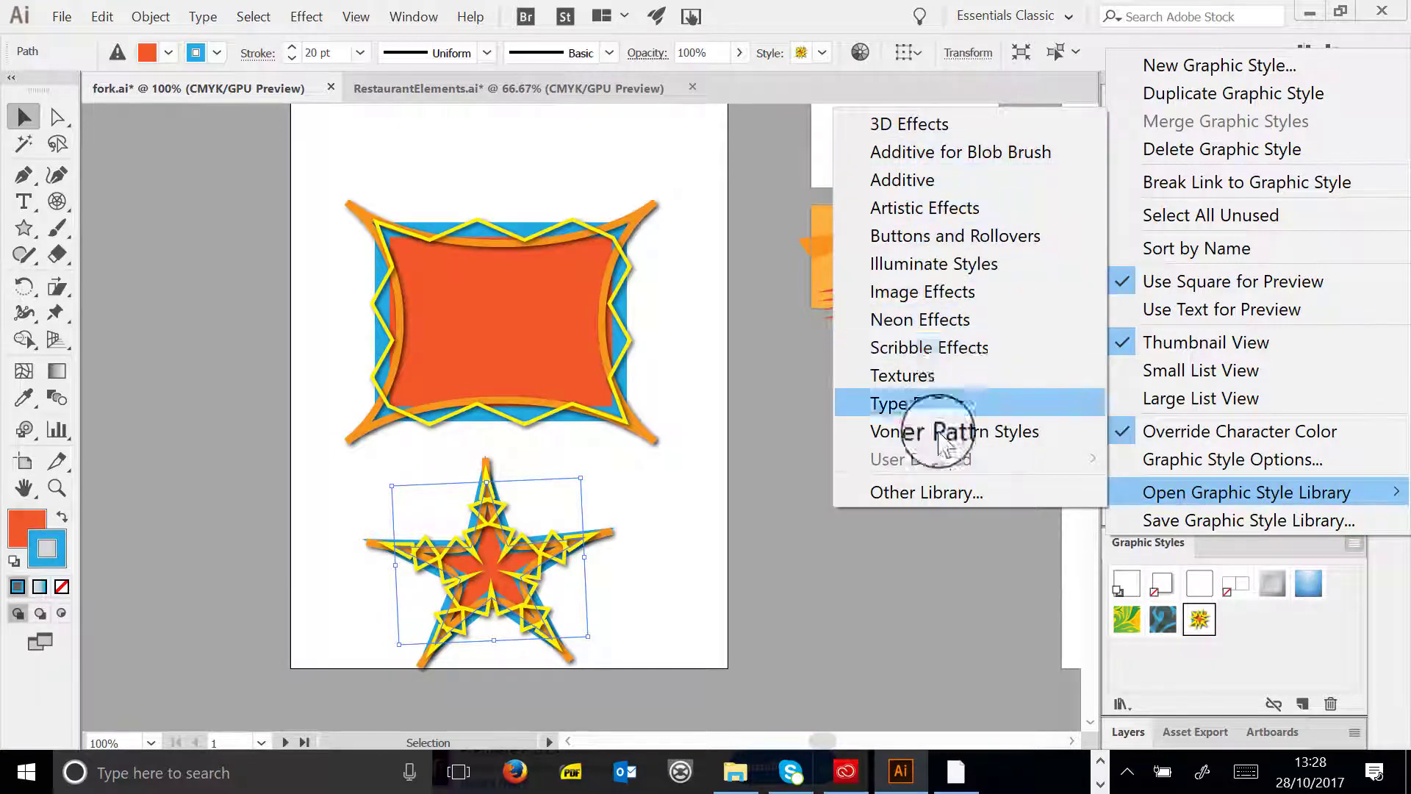
left_click(911, 123)
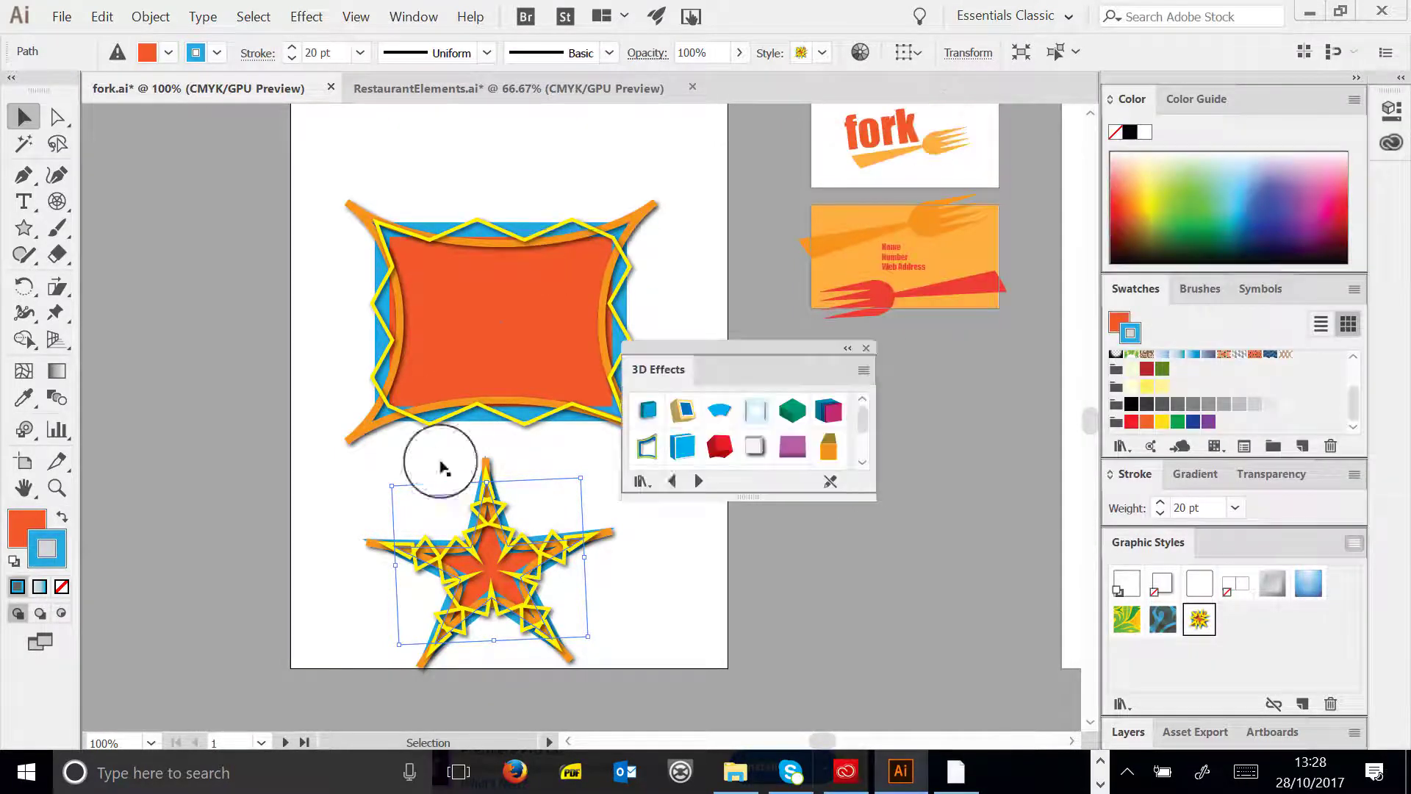
left_click(684, 408)
- Try several 3D Effects styles on the rectangle, settling on the light-blue slab, and give the star the red 3D style
left_click(567, 293)
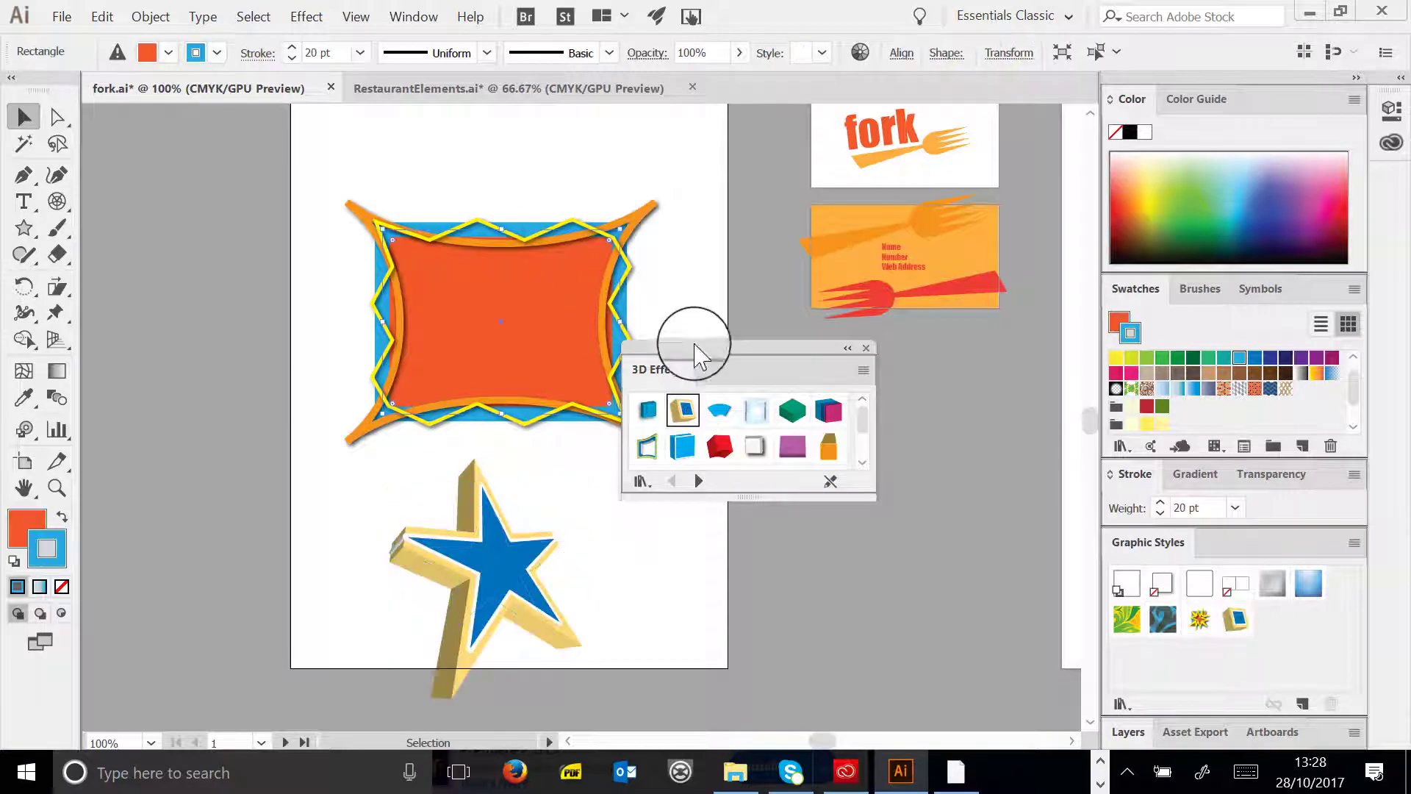
left_click(684, 416)
left_click(719, 448)
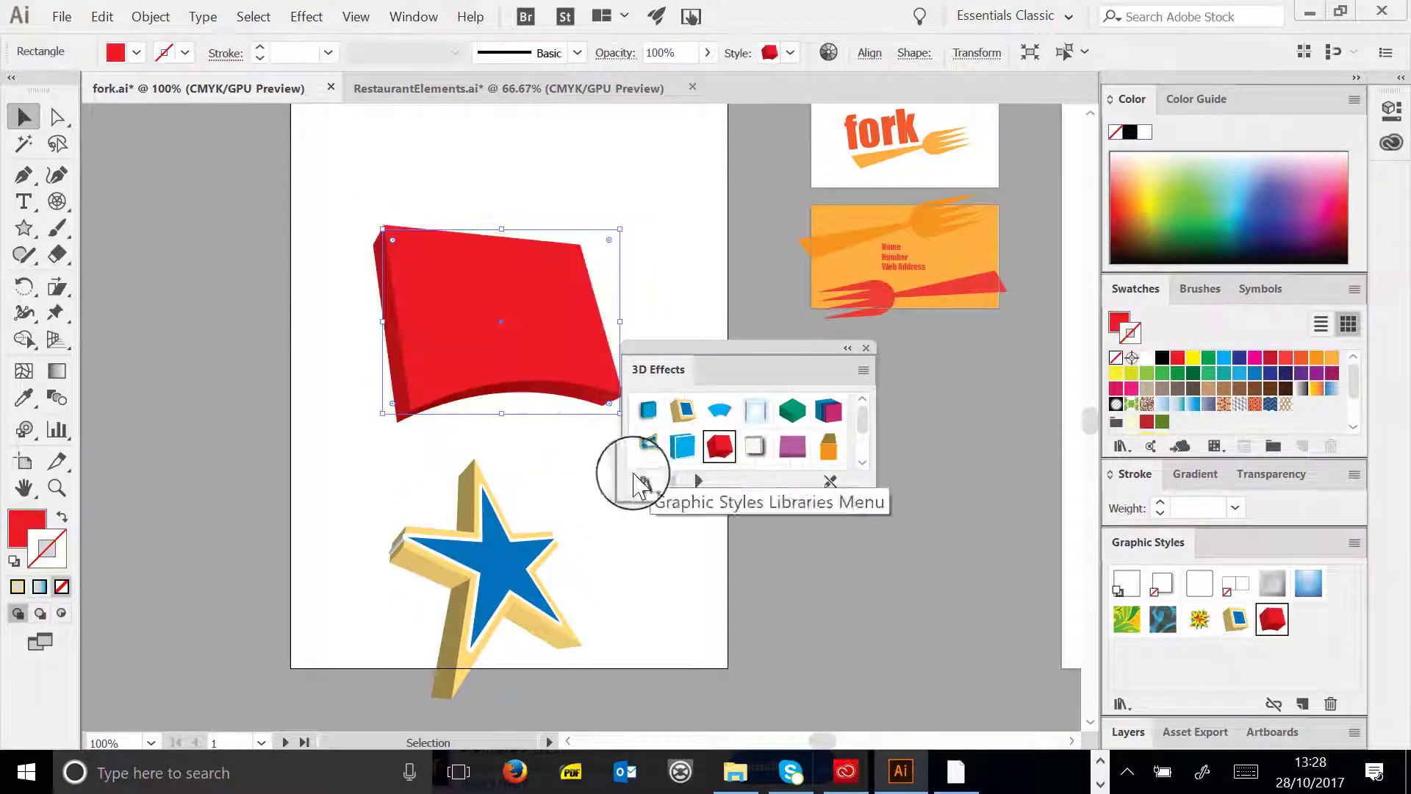
left_click(647, 446)
left_click(682, 446)
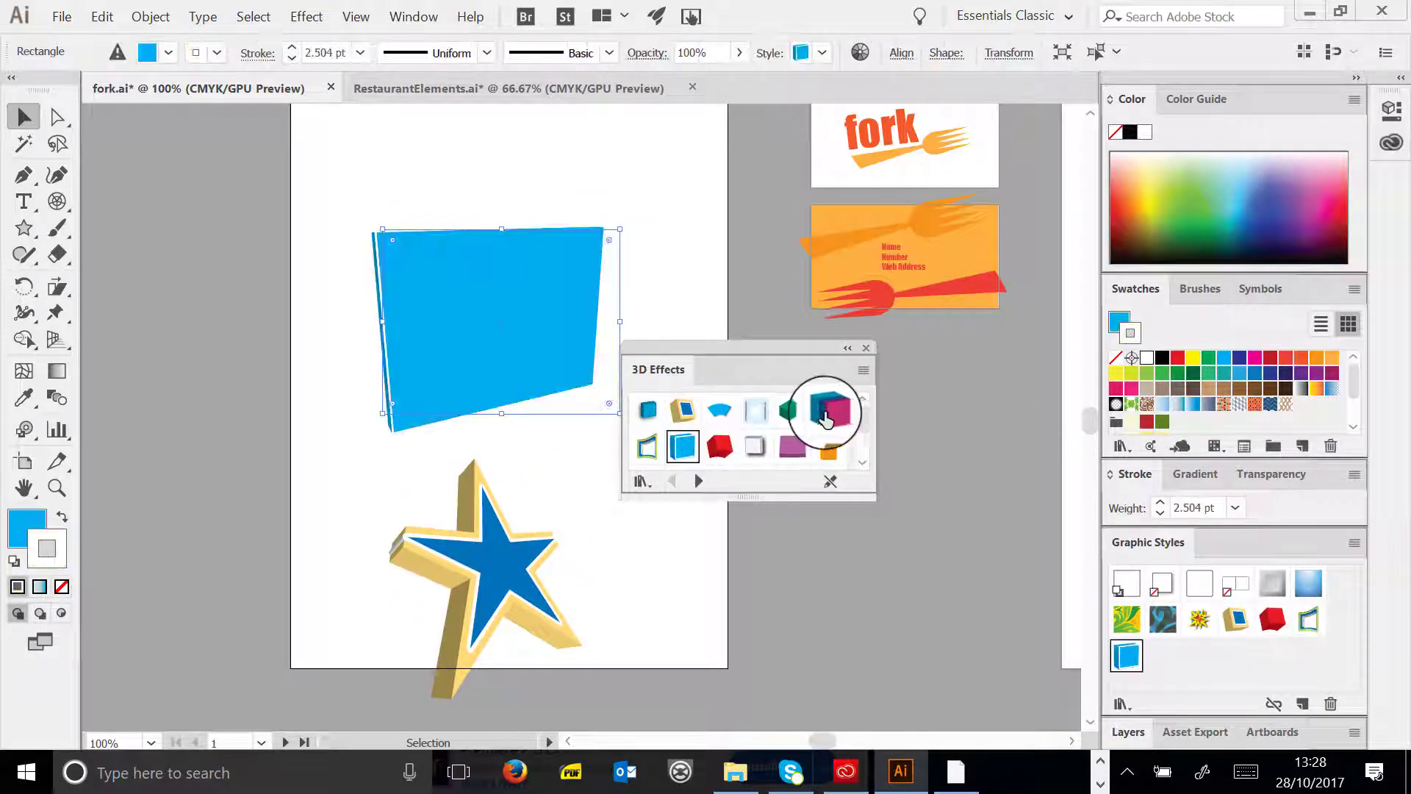
left_click(828, 409)
left_click(647, 446)
left_click(682, 446)
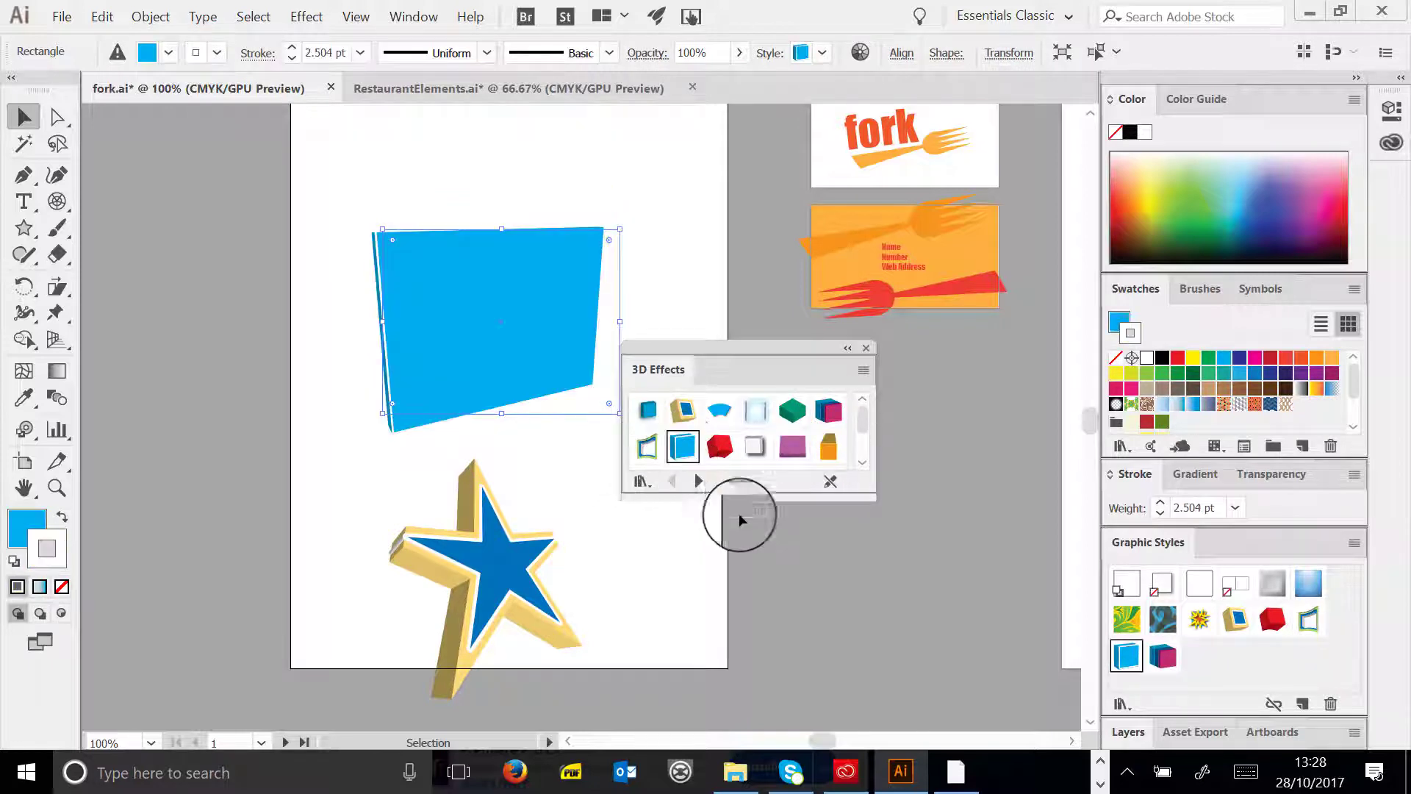
left_click(483, 560)
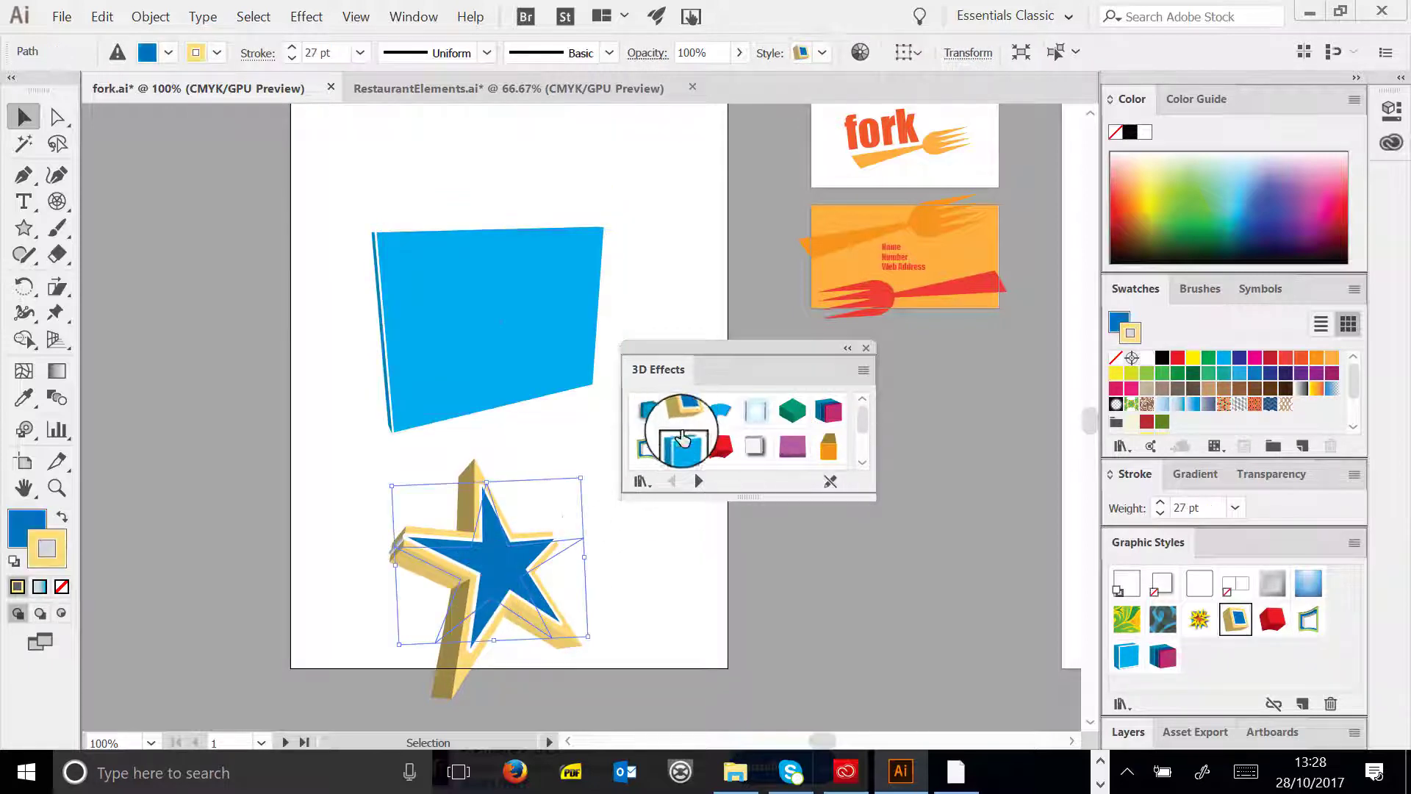
left_click(720, 446)
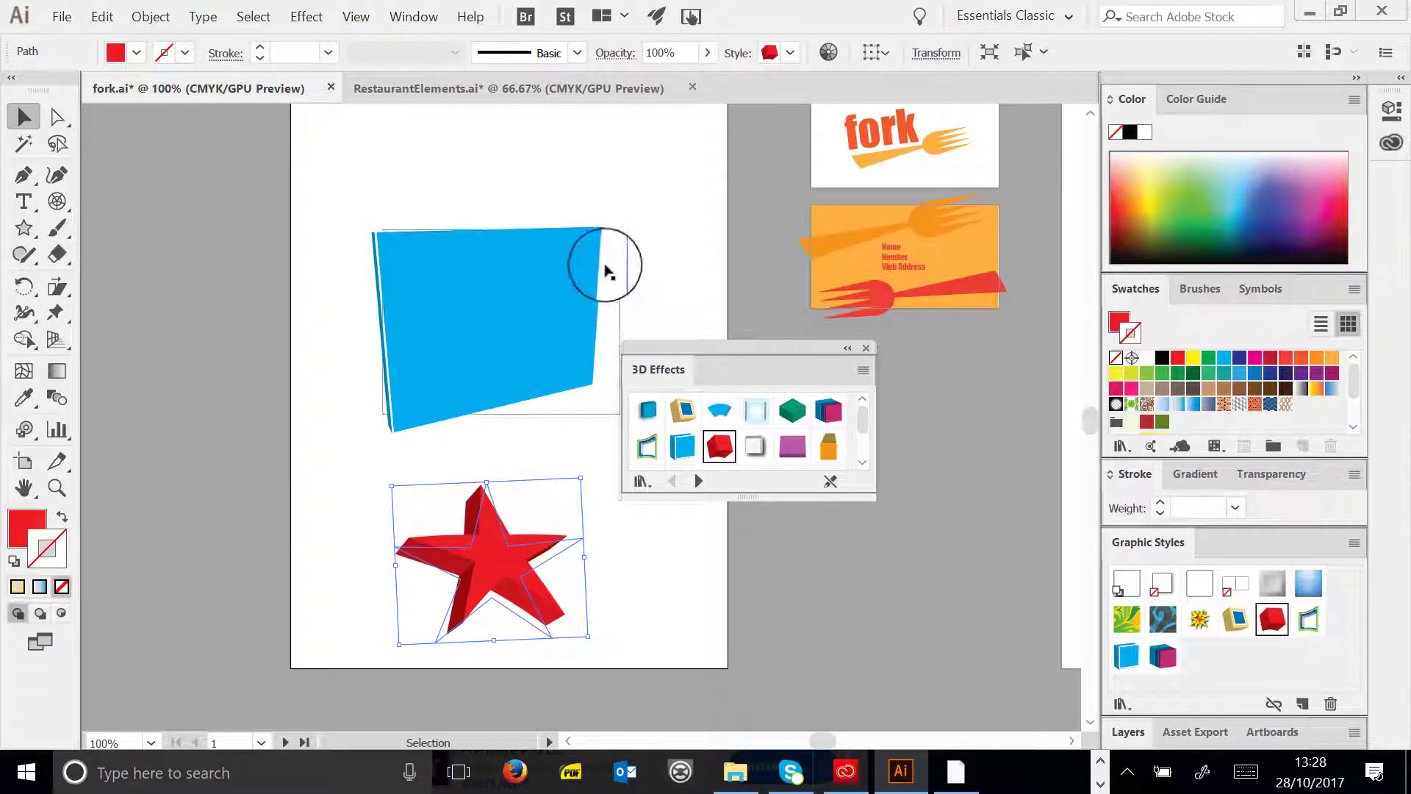
- Open the Textures graphic style library in an enlarged panel and apply its dark-blue and white patterned style to the rectangle
left_click(1353, 542)
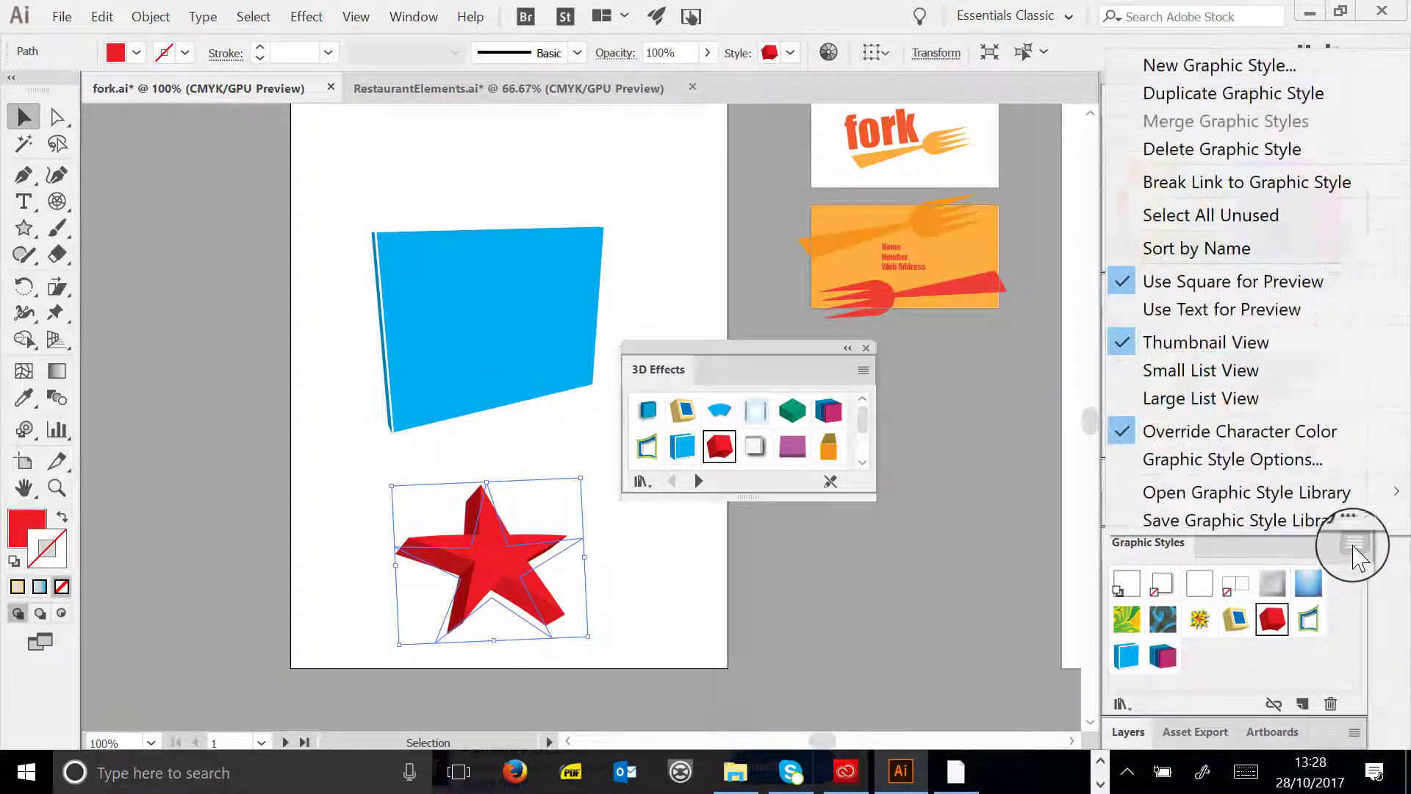
mouse_move(1342, 493)
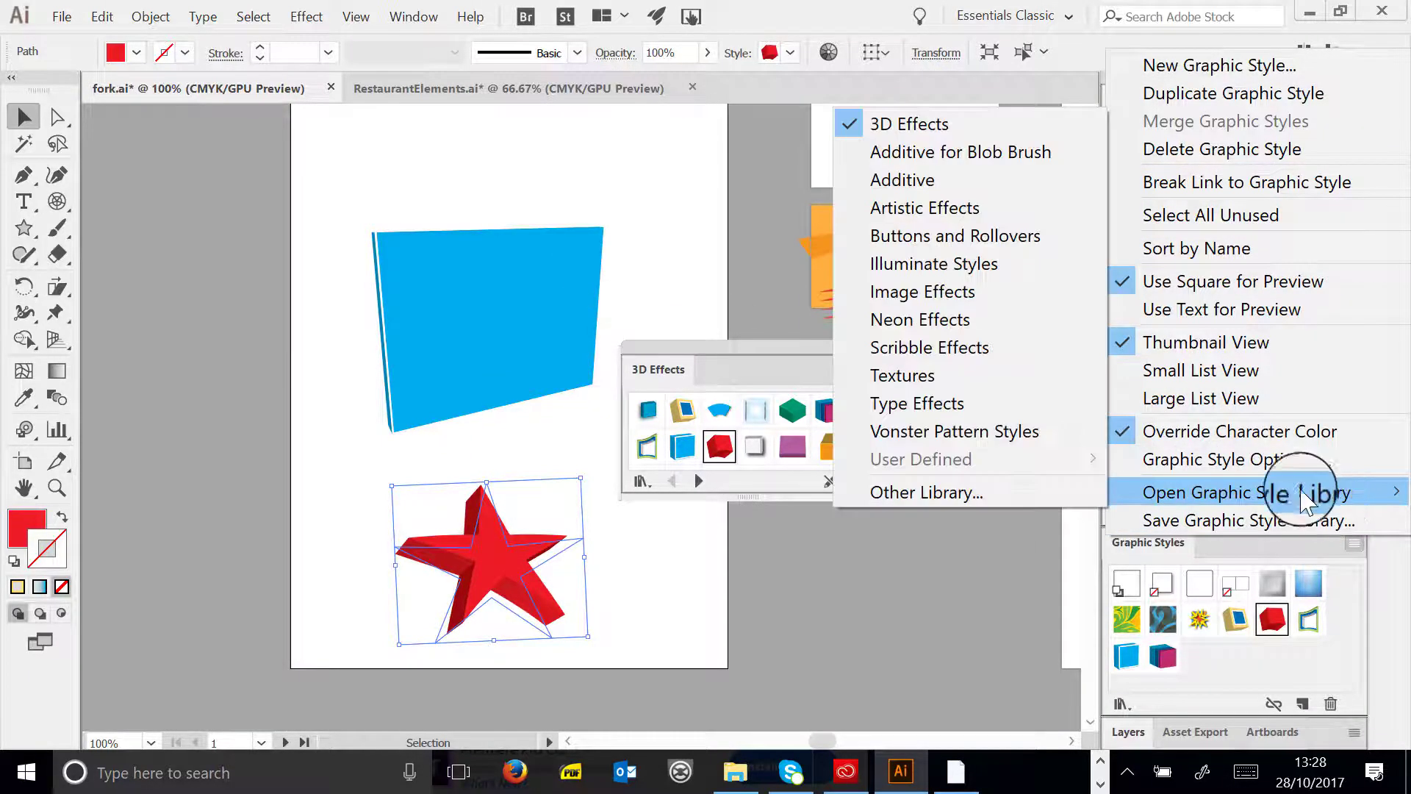
left_click(934, 375)
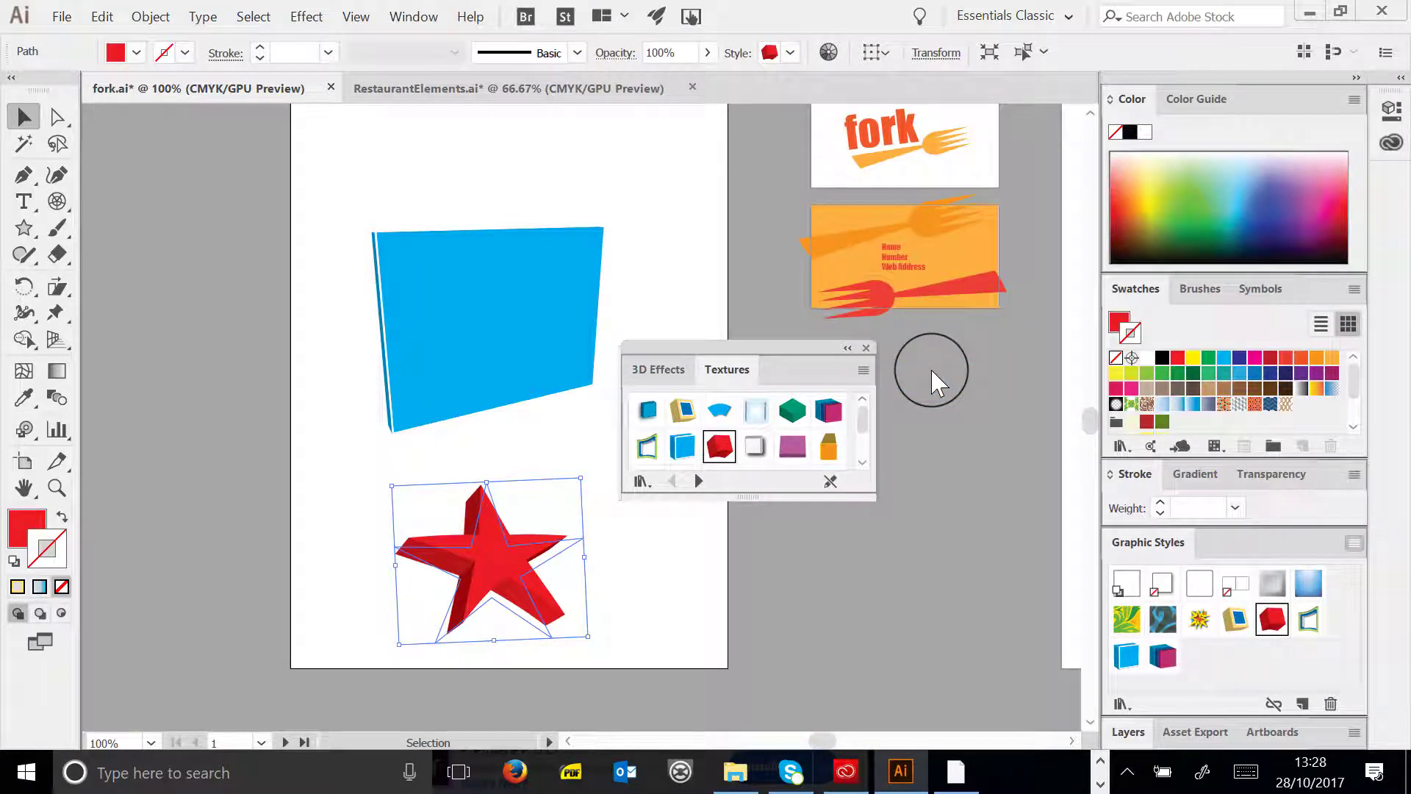
left_click_drag(873, 499, 980, 687)
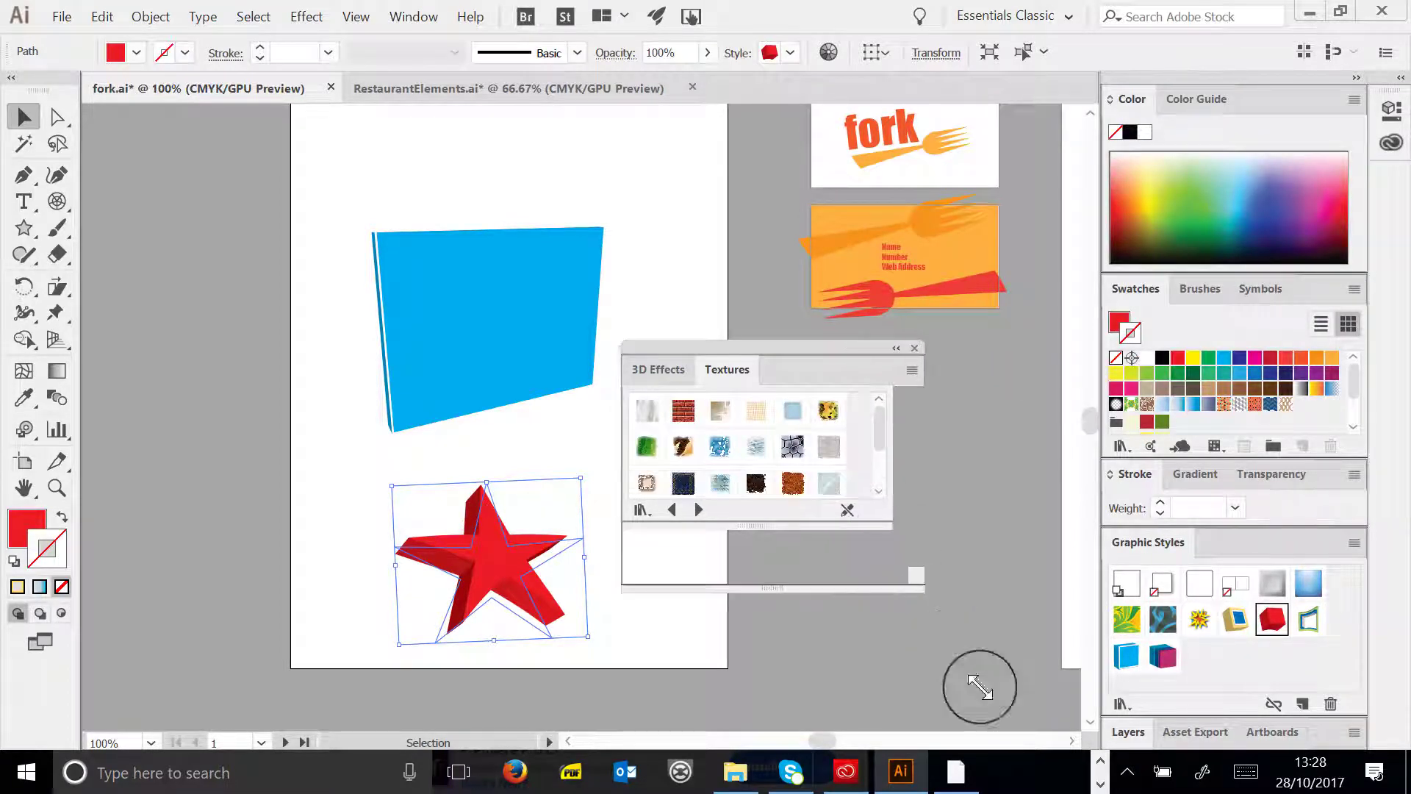
left_click(559, 328)
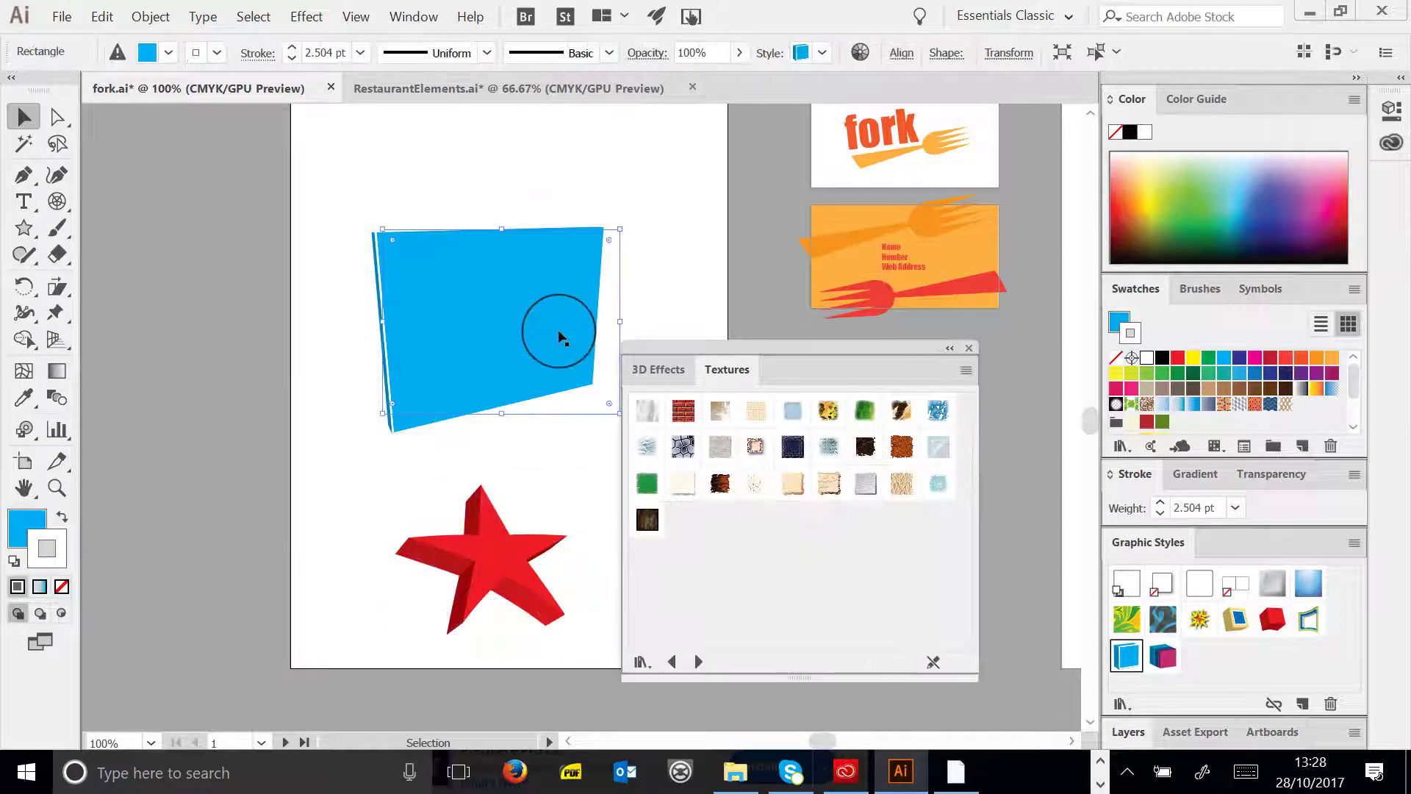
left_click(686, 448)
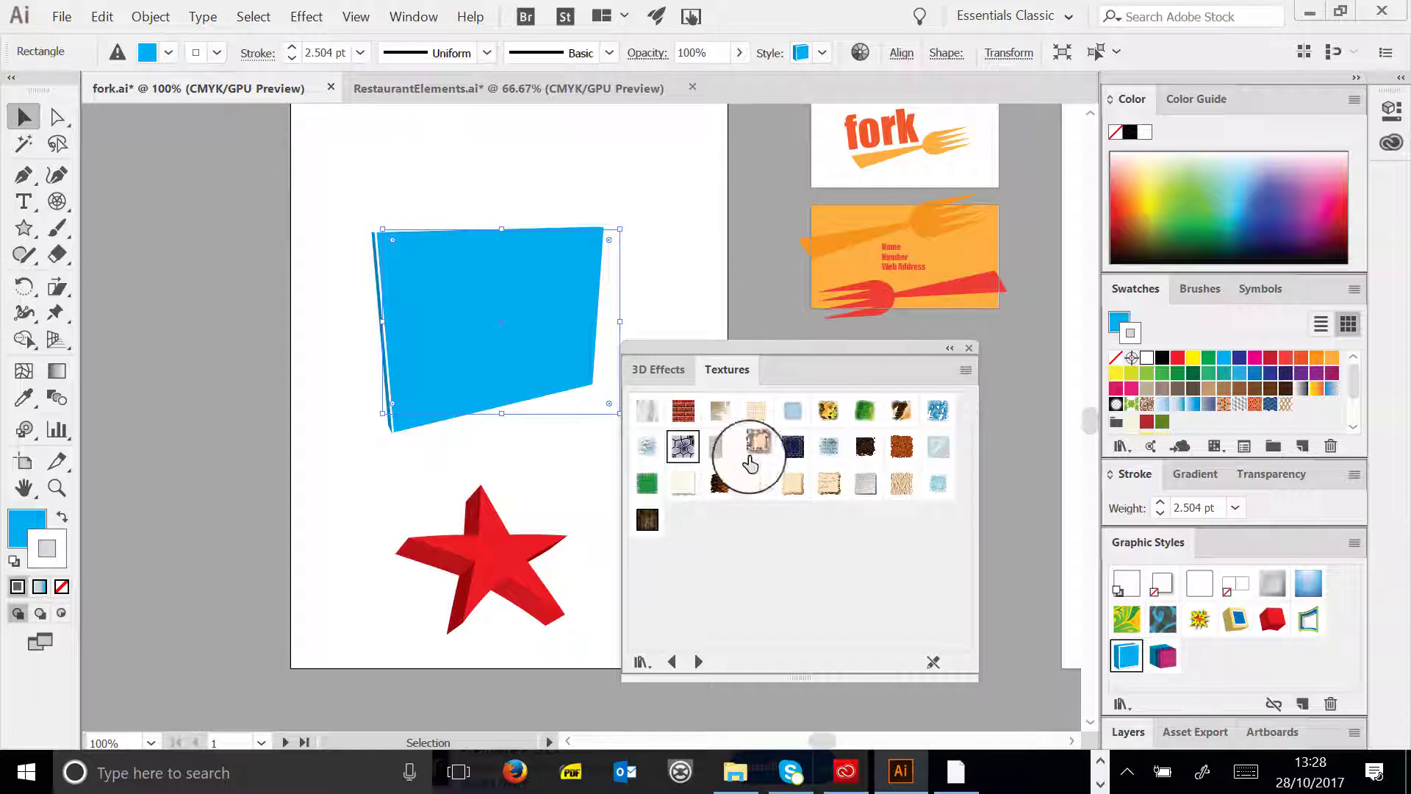
- Try the cracked stone-mosaic style from the Textures library on the rectangle, and finish with the brown textured style
mouse_move(689, 463)
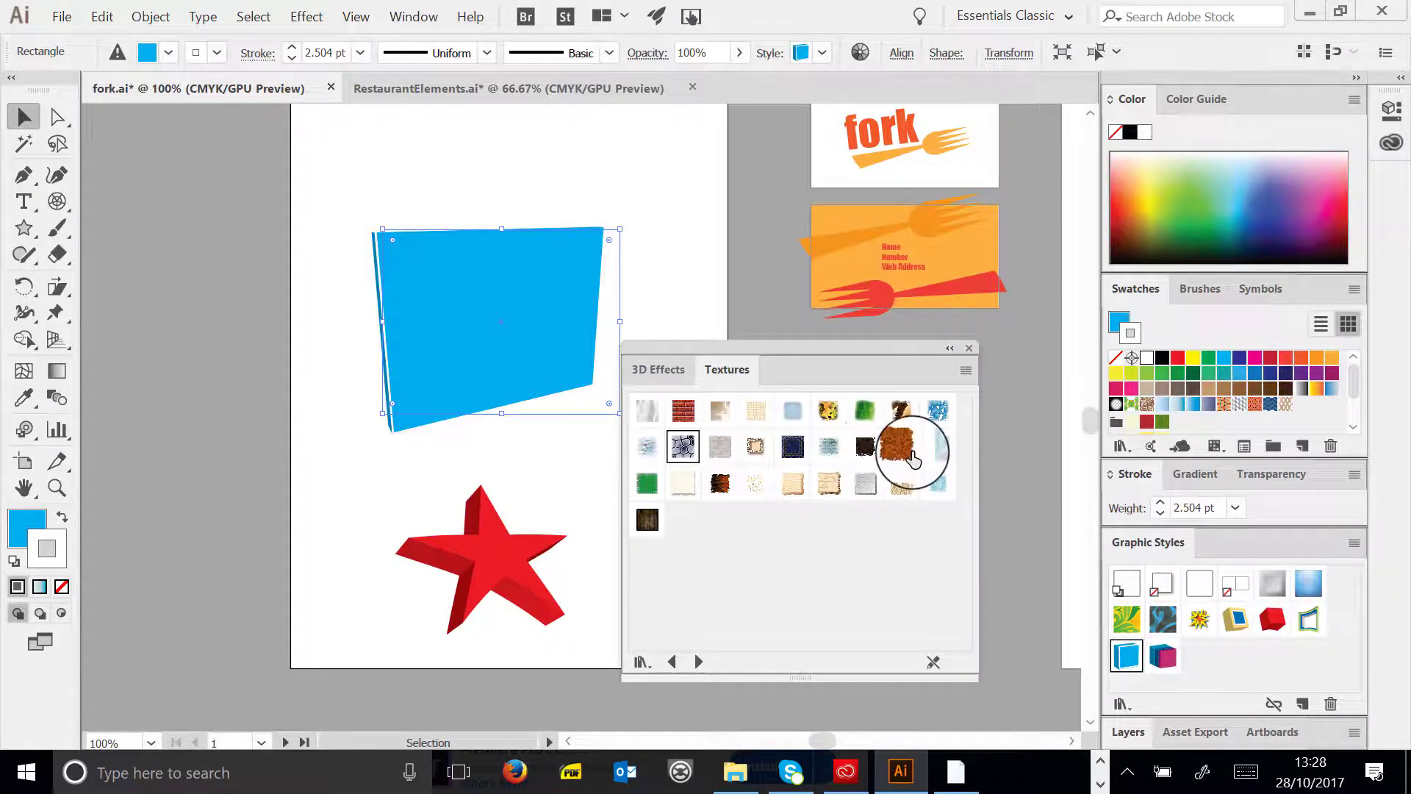
left_click(668, 461)
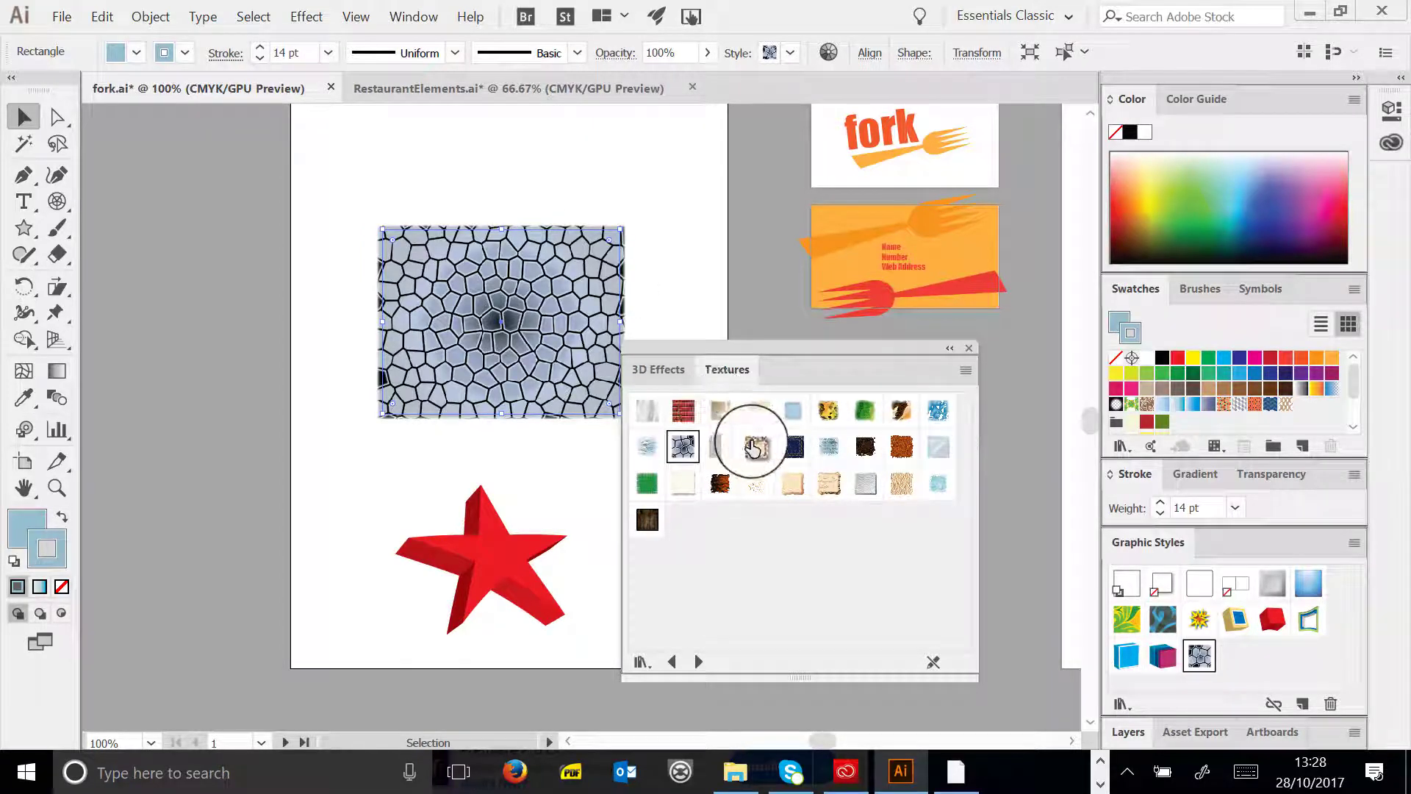
left_click(720, 411)
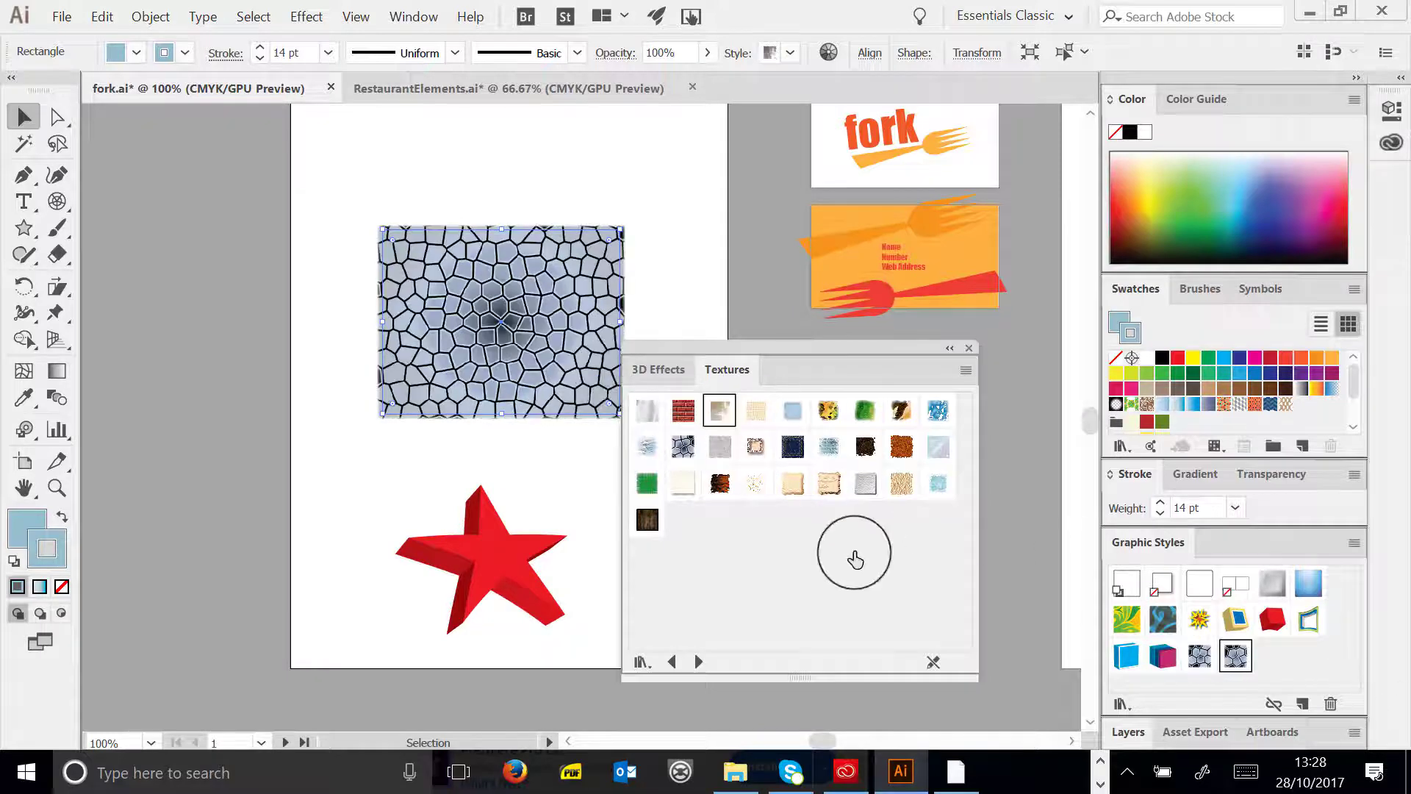
left_click(719, 410)
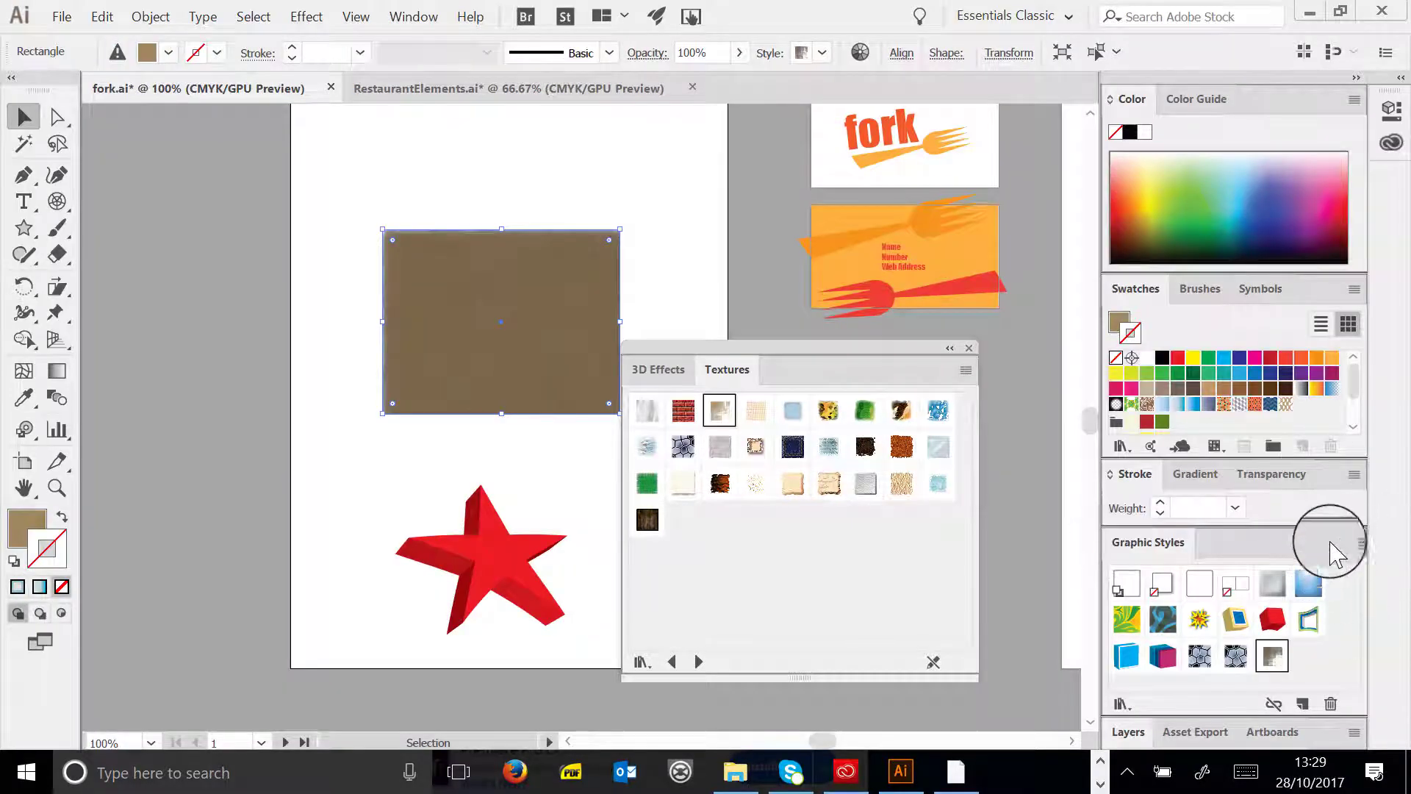
- Open the Image Effects style library, try its cyan cast-shadow, silver and blue gradient styles on the rectangle, then apply the existing light-blue glowing style
left_click(1355, 542)
mouse_move(1213, 495)
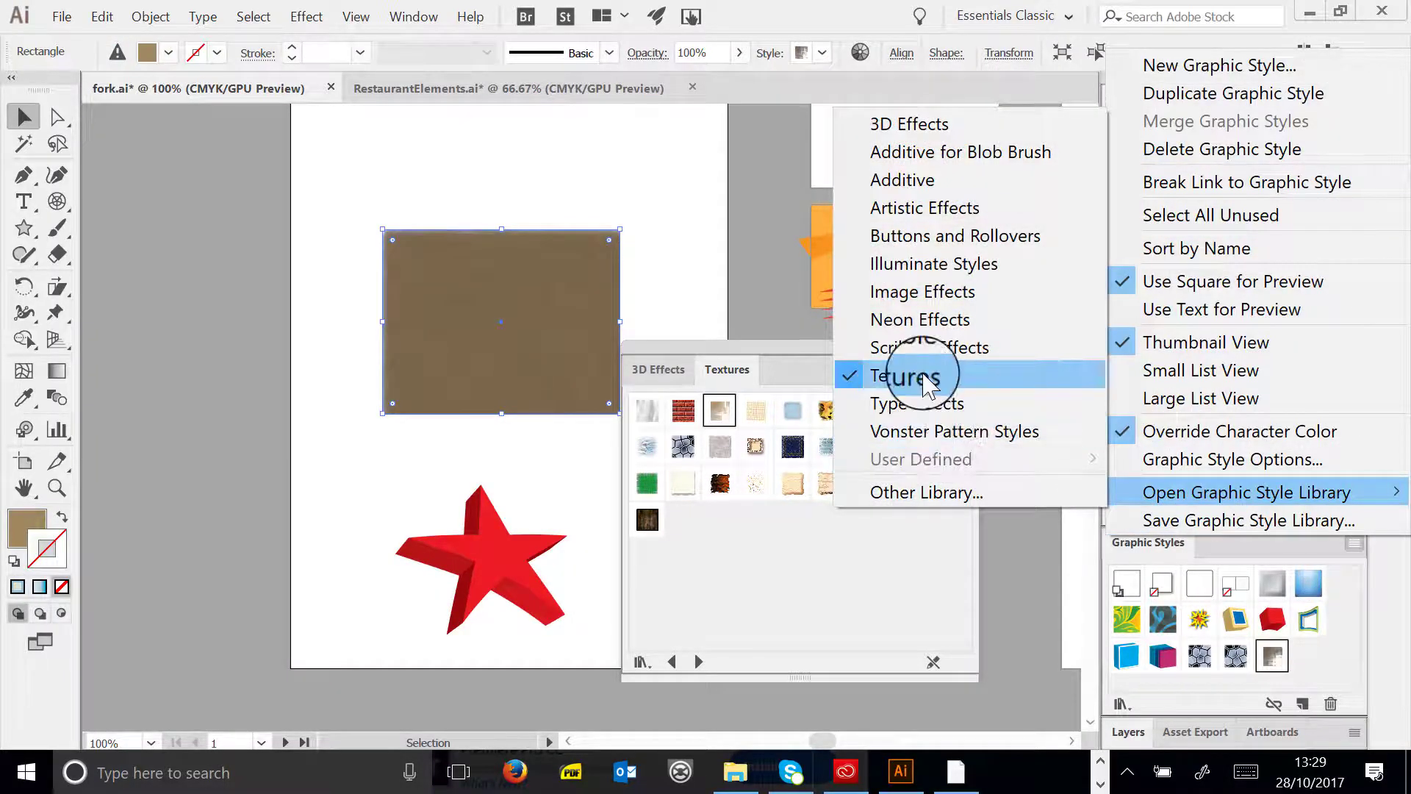
left_click(953, 301)
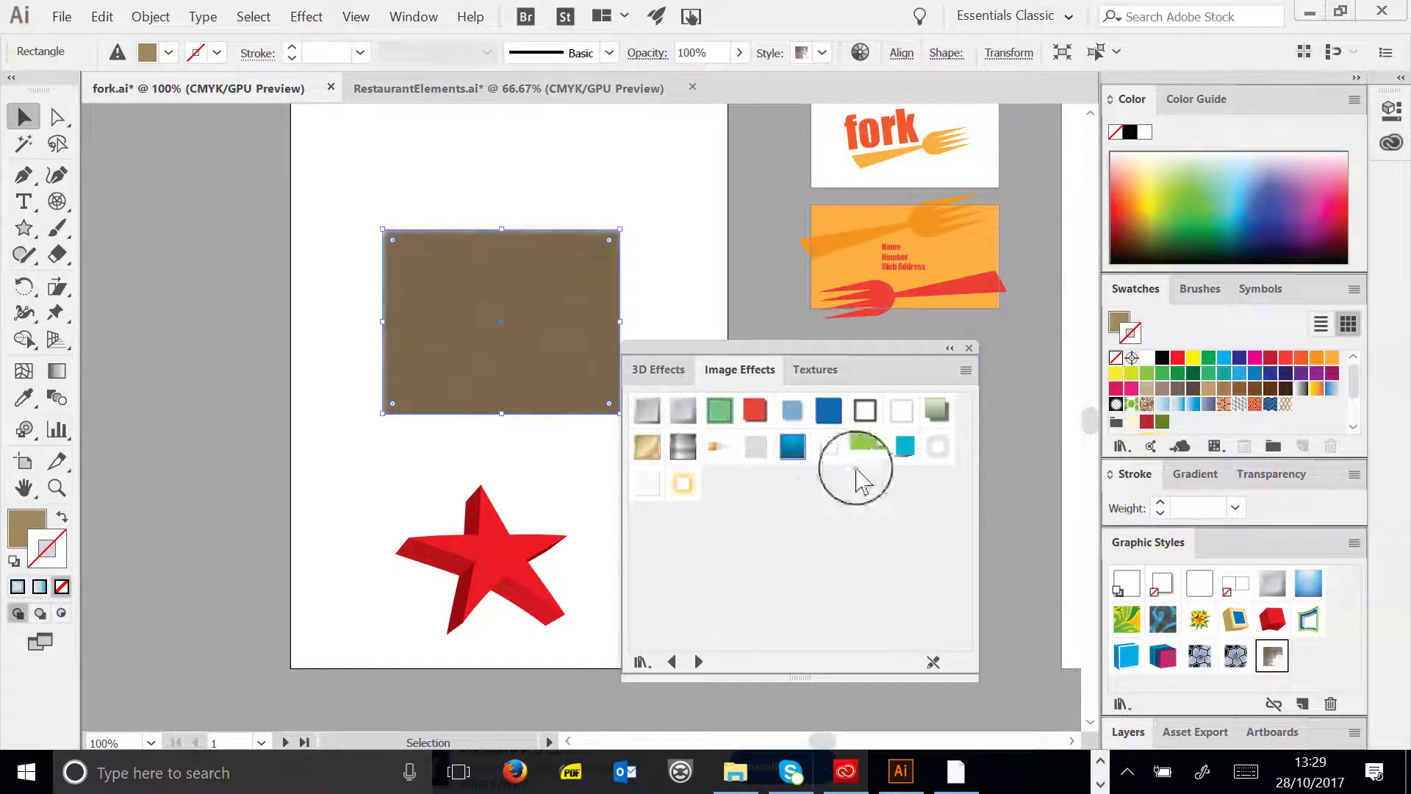
left_click(901, 455)
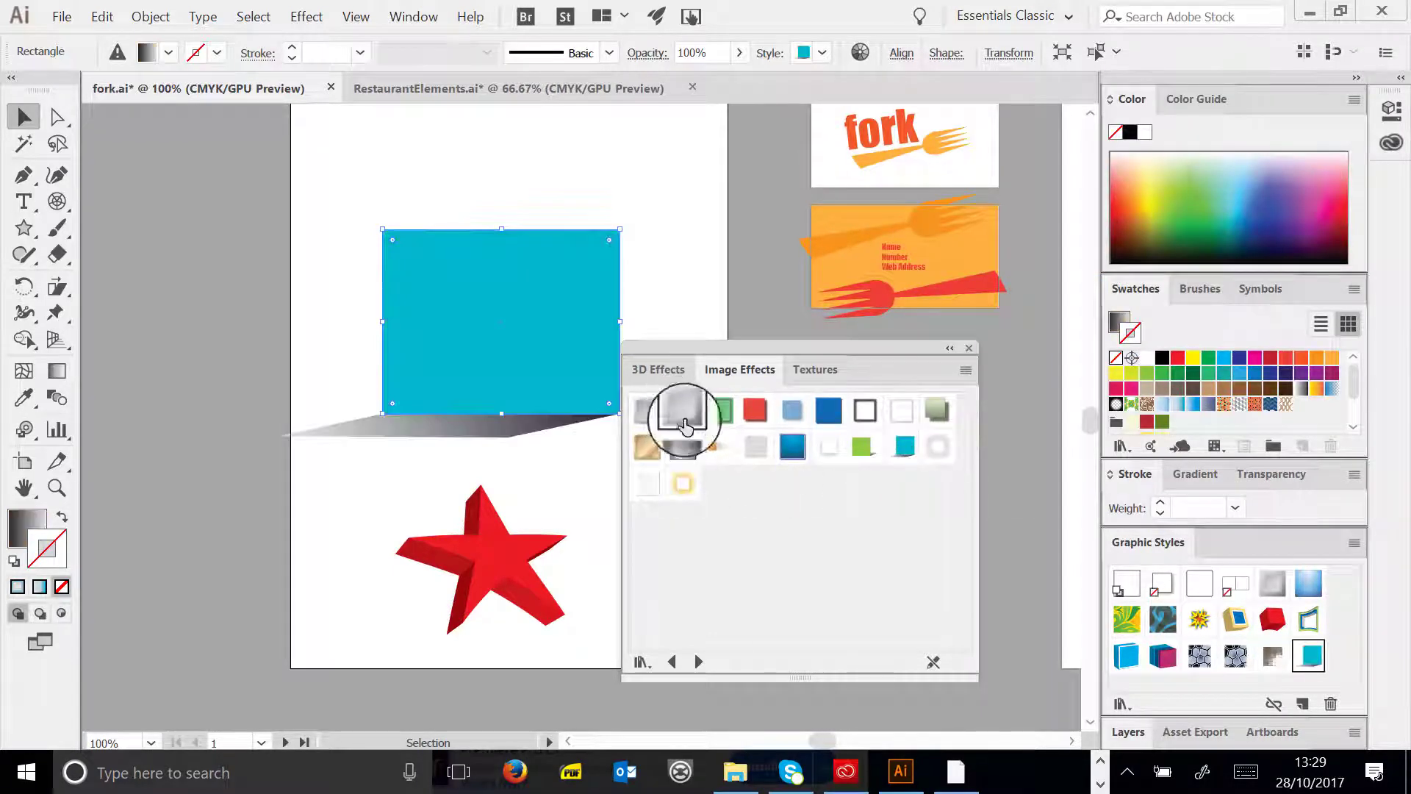
left_click(683, 412)
left_click(793, 446)
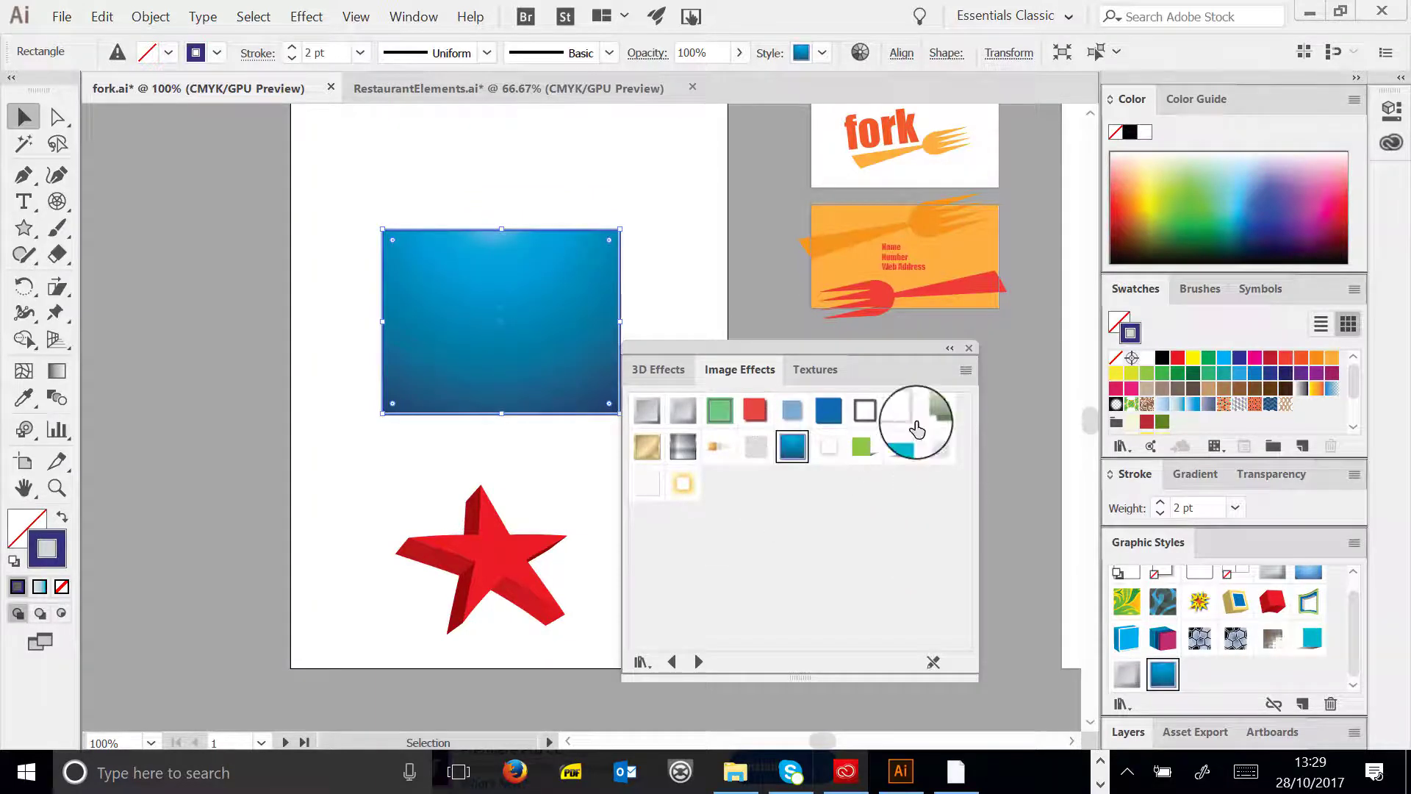
scroll(1286, 592, "up", 1)
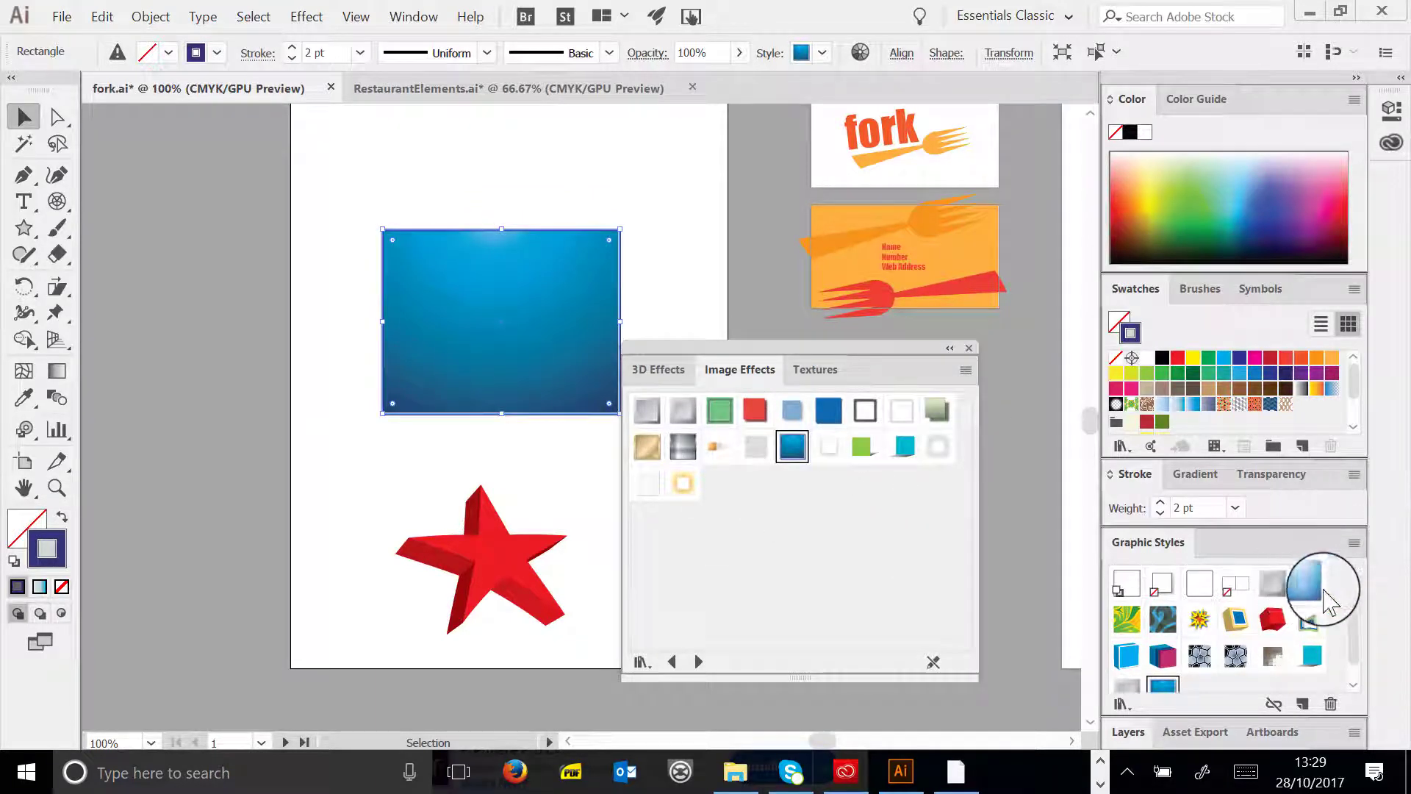
left_click(1312, 588)
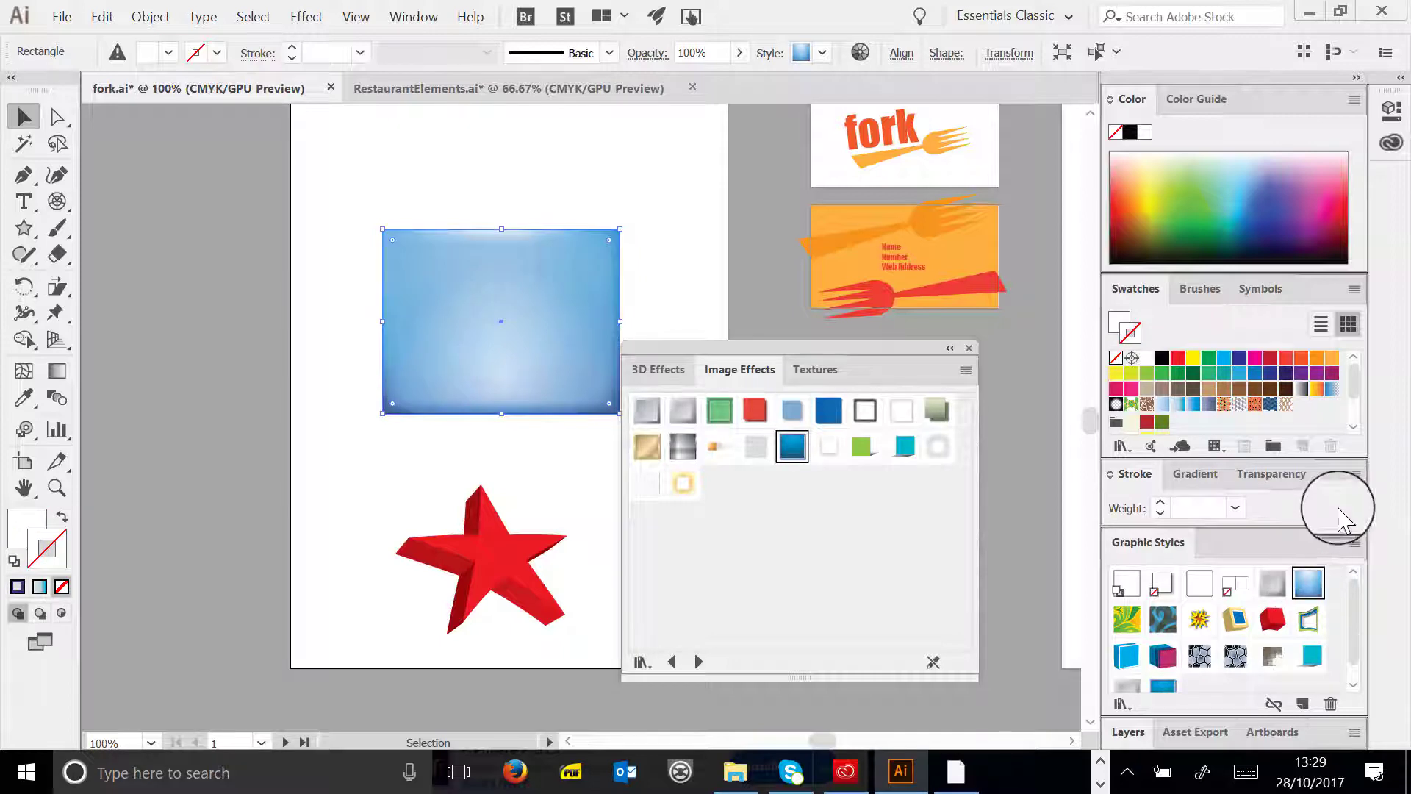
- Open the Type Effects graphic style library alongside the other style libraries
left_click(1353, 544)
mouse_move(1286, 494)
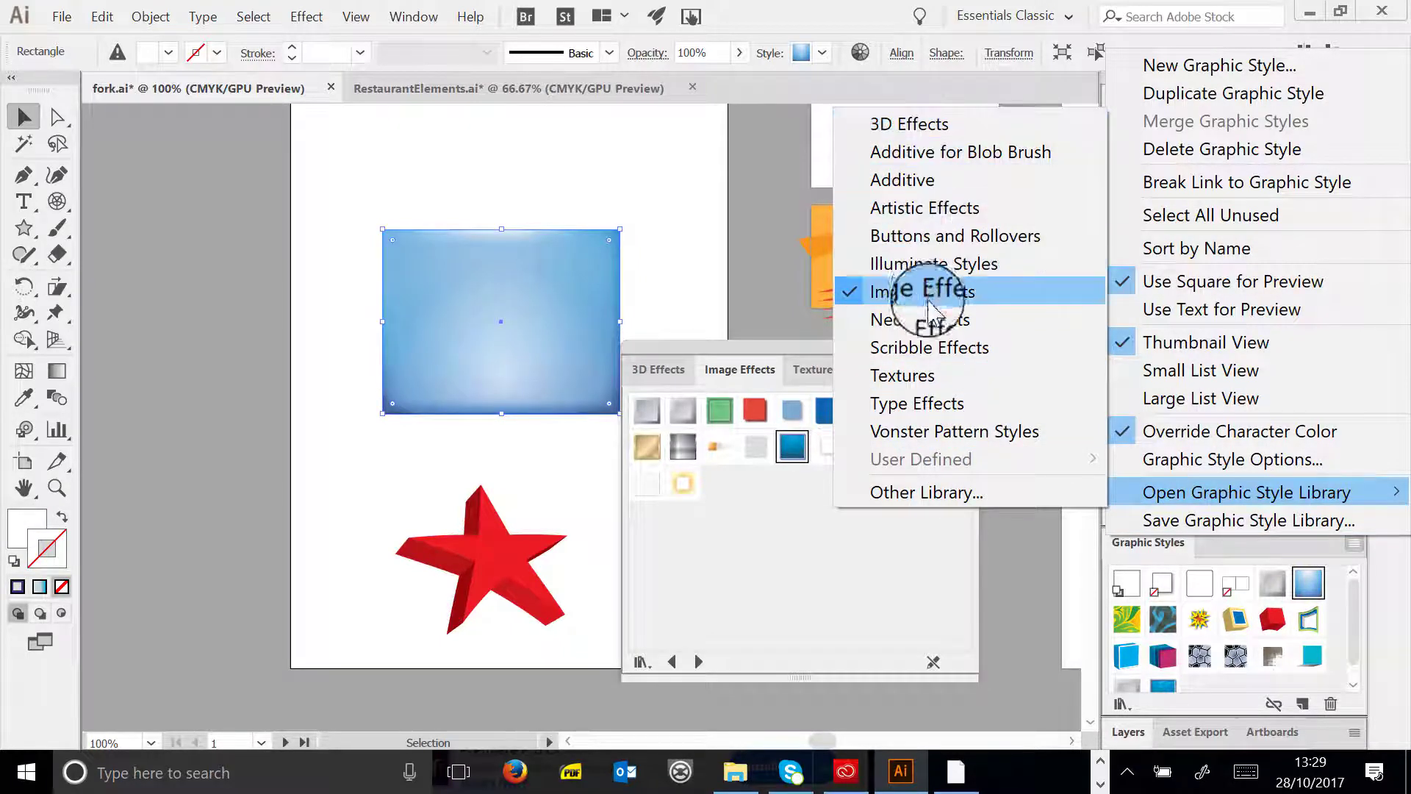
left_click(927, 403)
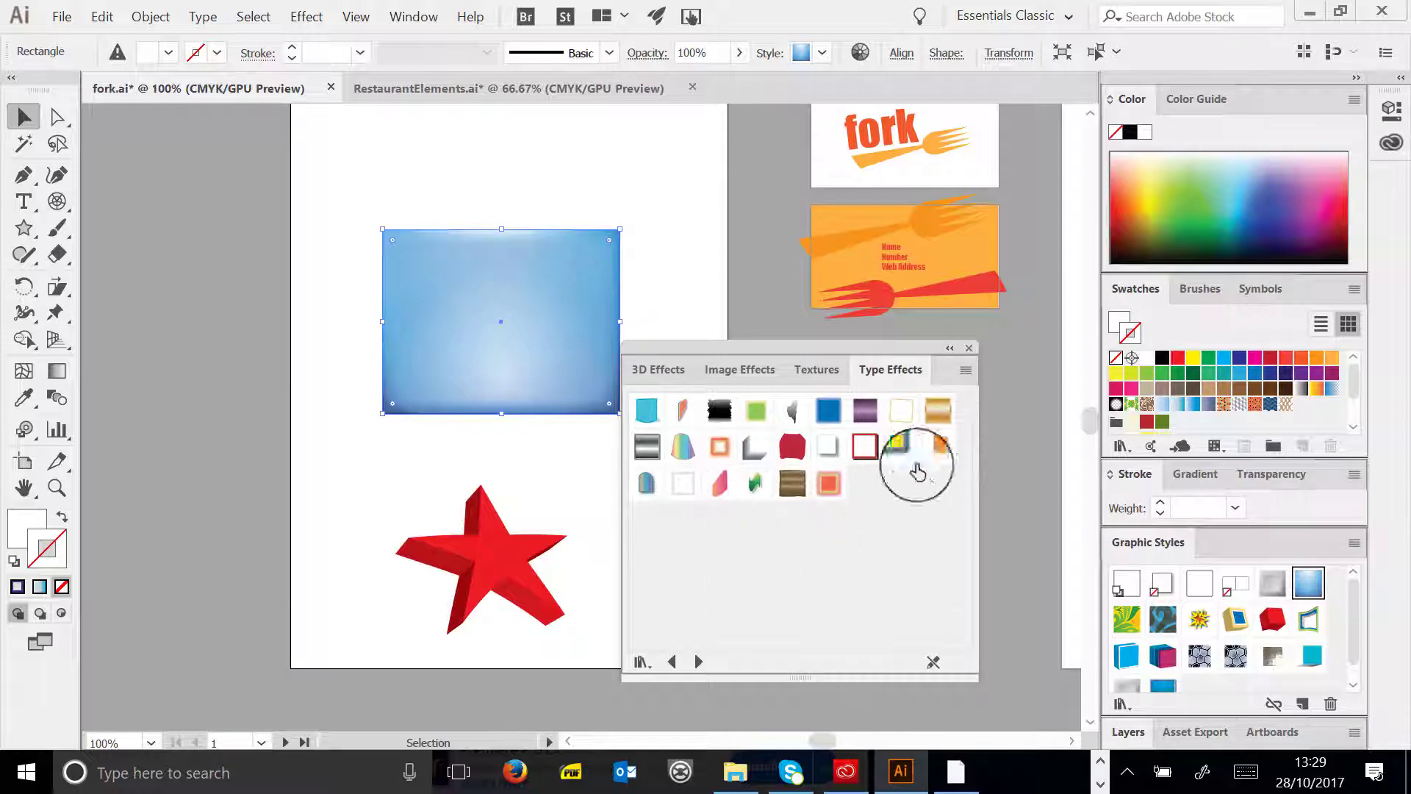
- Delete the red star and the light-blue rectangle from the page, and close the graphic style libraries
left_click_drag(427, 355, 375, 364)
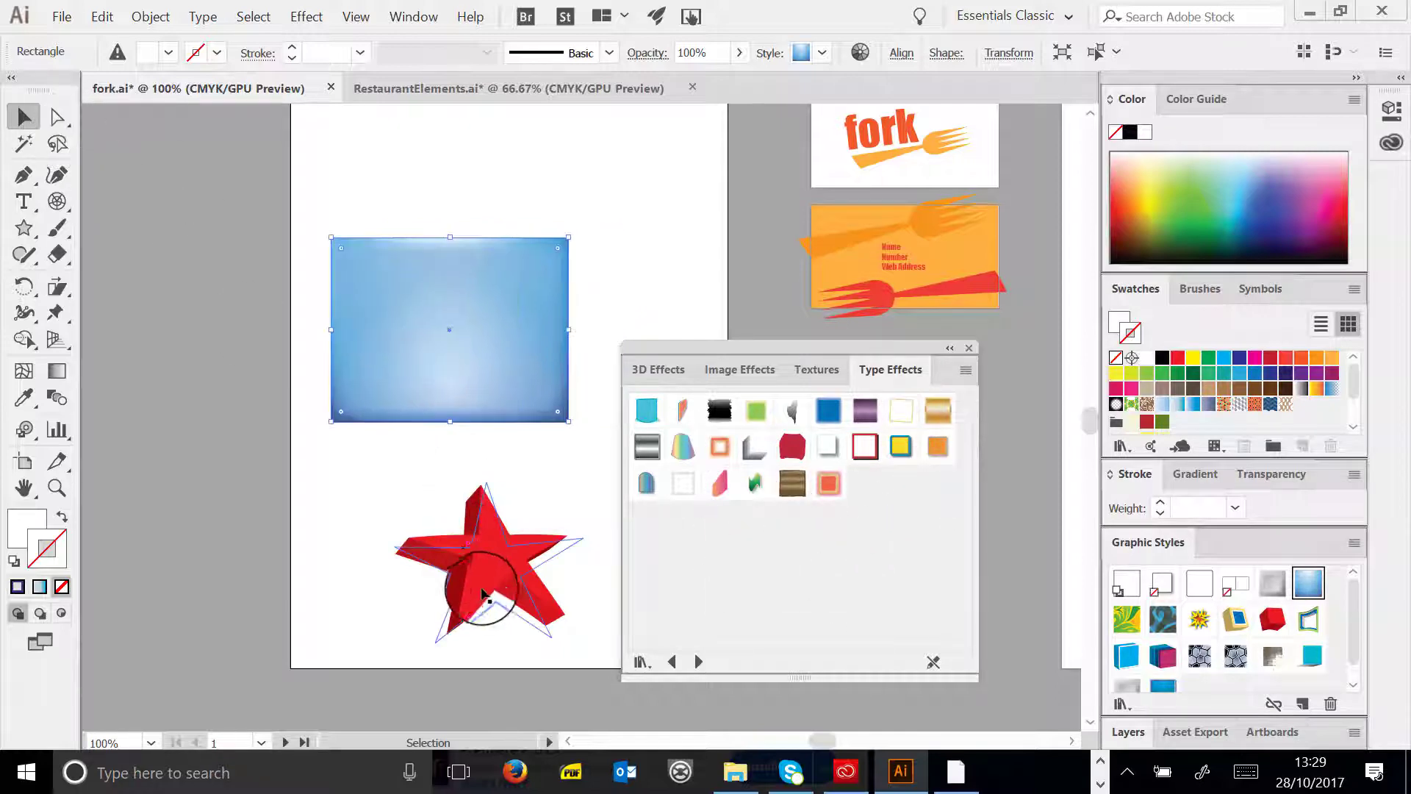
left_click_drag(497, 592, 463, 555)
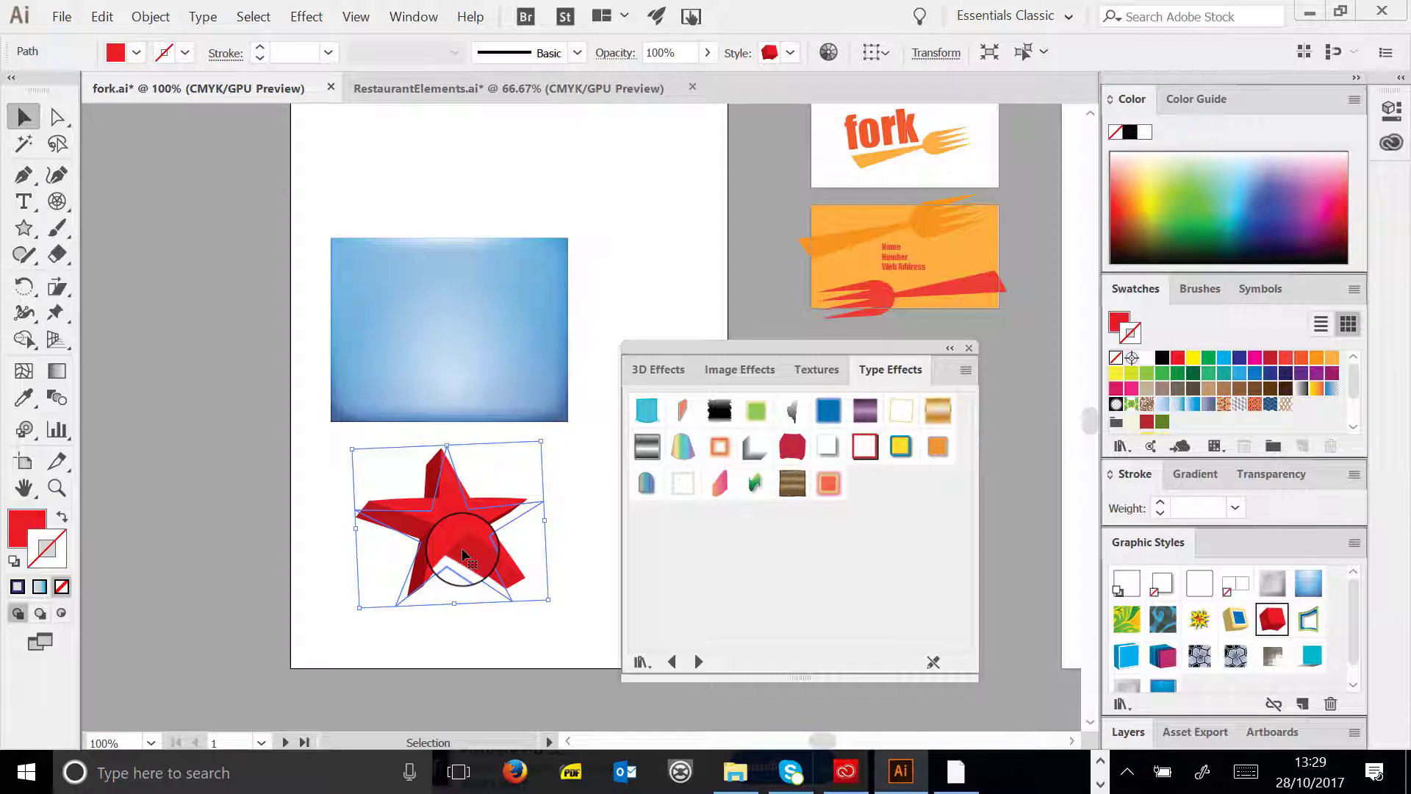
key("Delete")
left_click(444, 404)
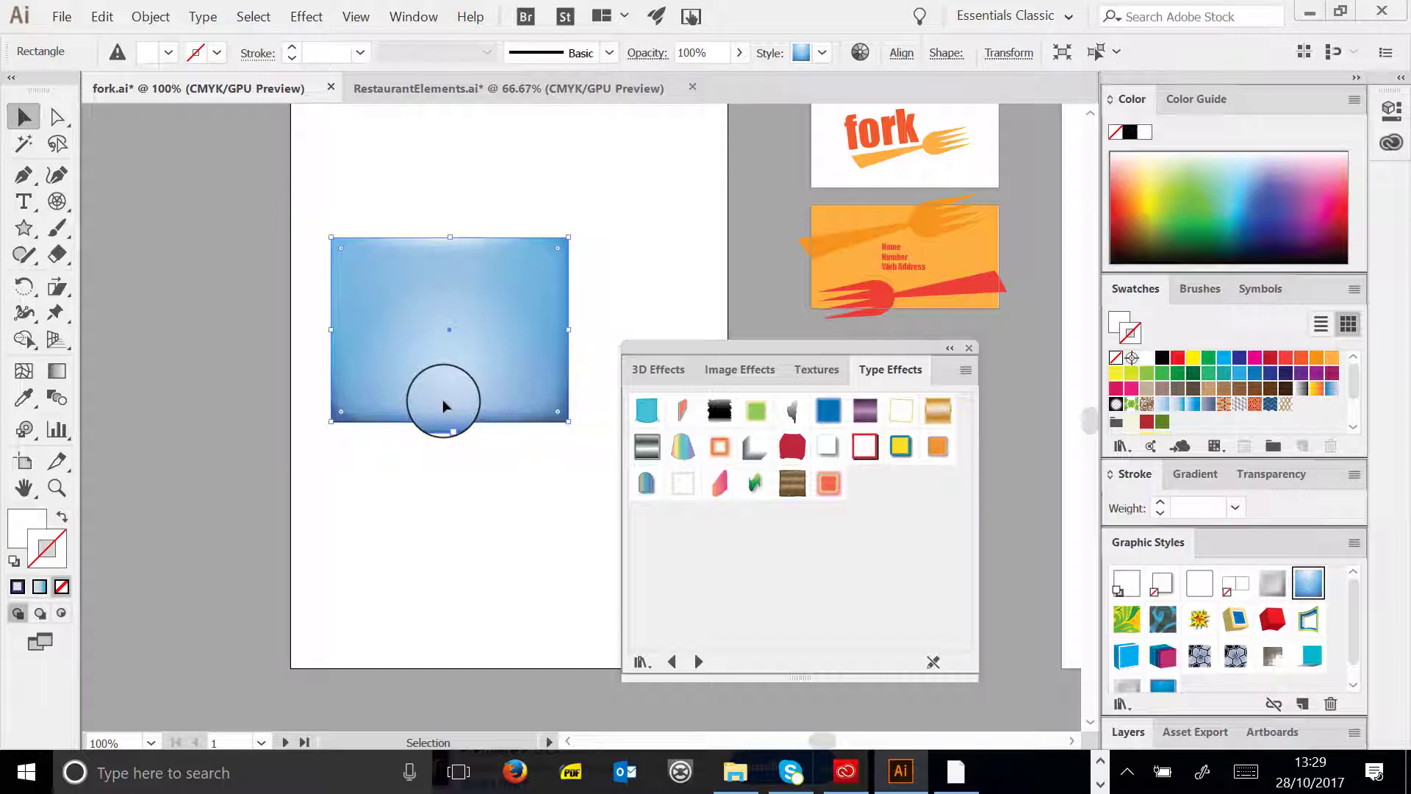
key("Delete")
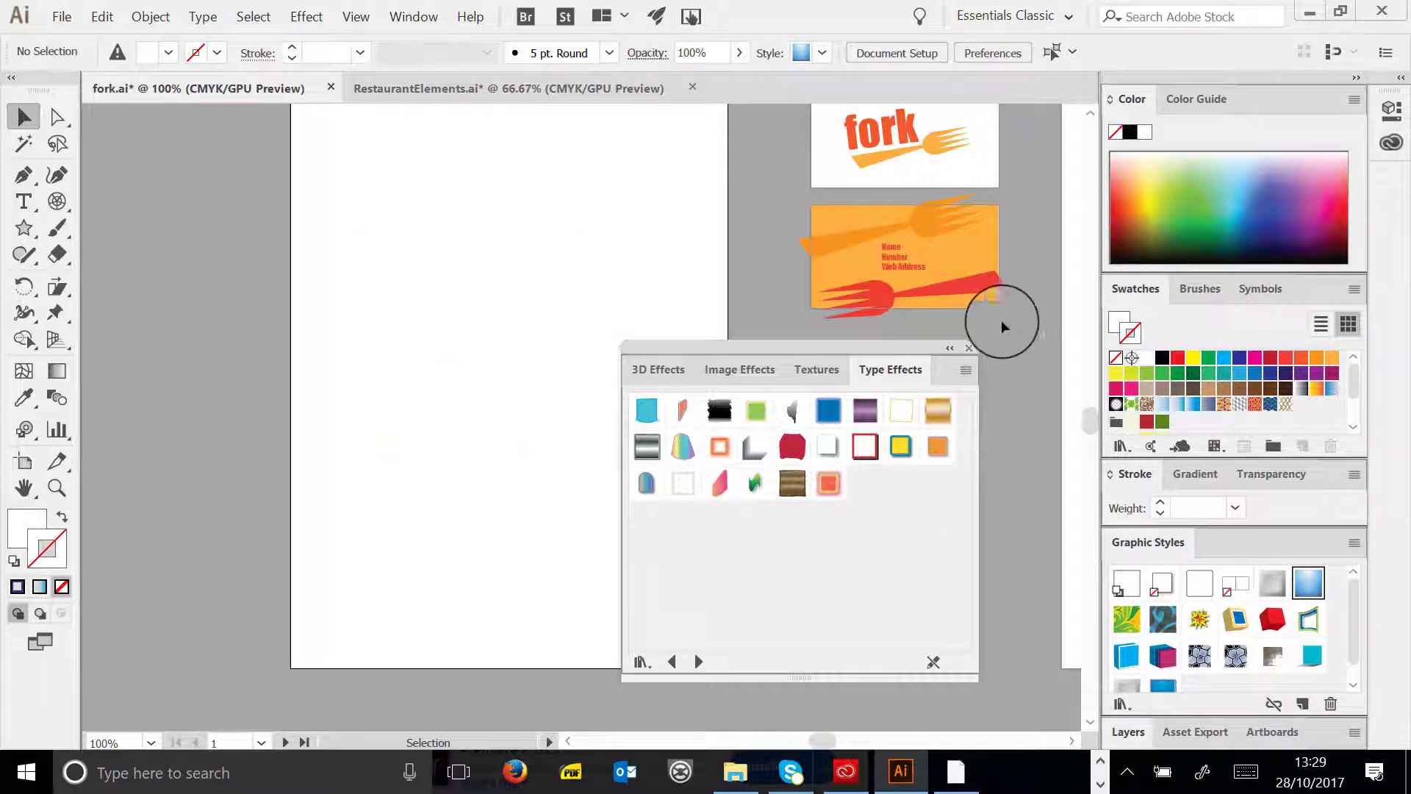
left_click(969, 347)
- Place the Cocktails JPG from the 1.8 Creating a logo folder across nearly the full width of the empty page
scroll(780, 342, "up", 2)
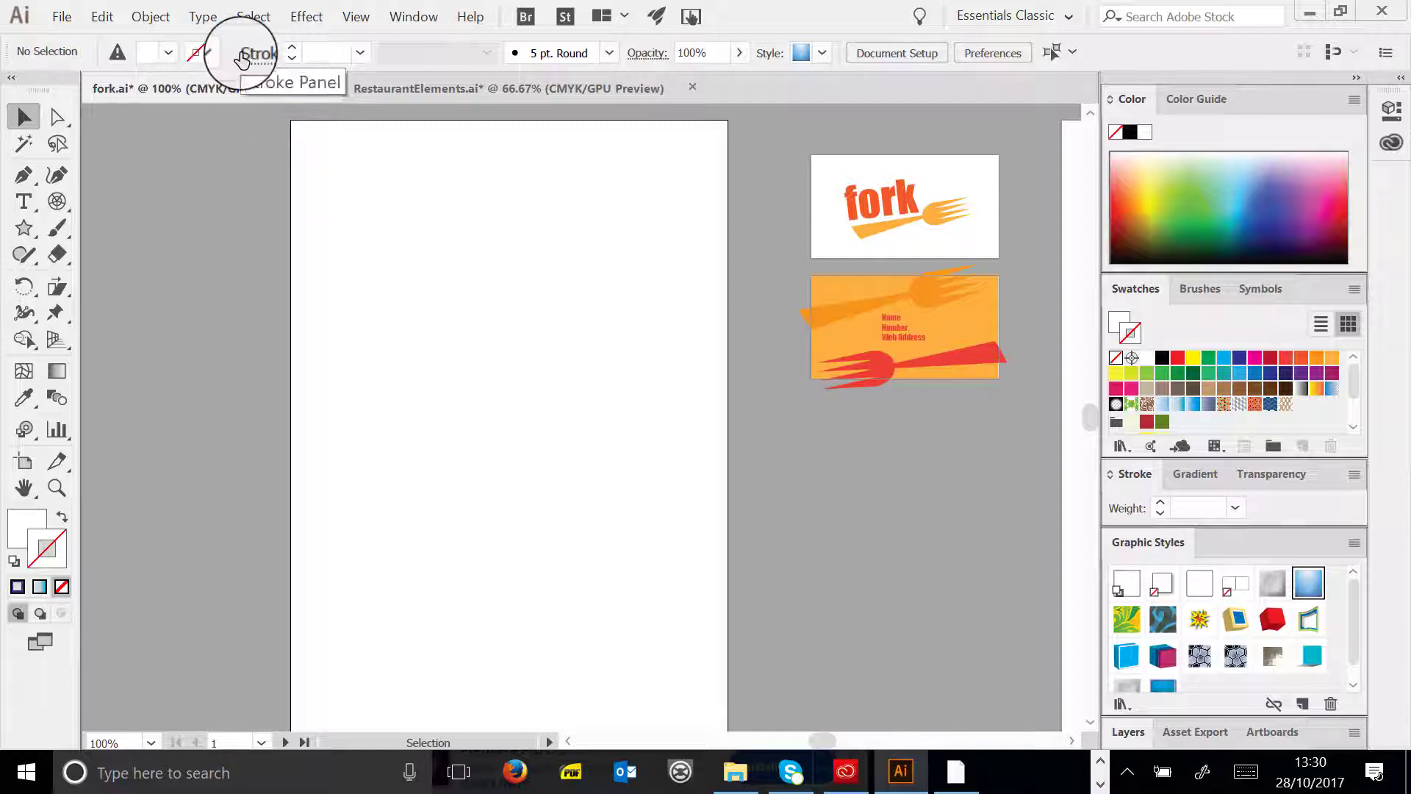
left_click(64, 19)
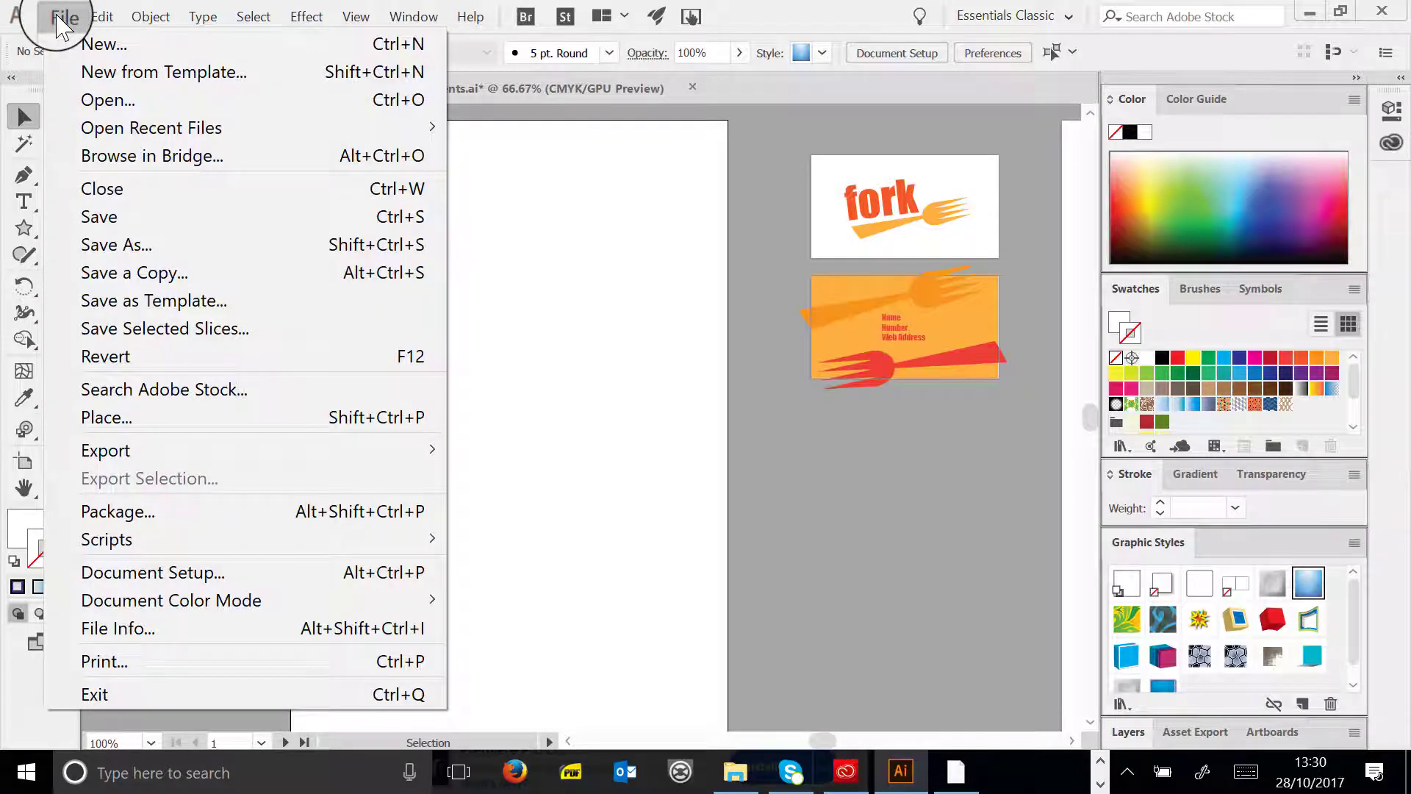
left_click(144, 423)
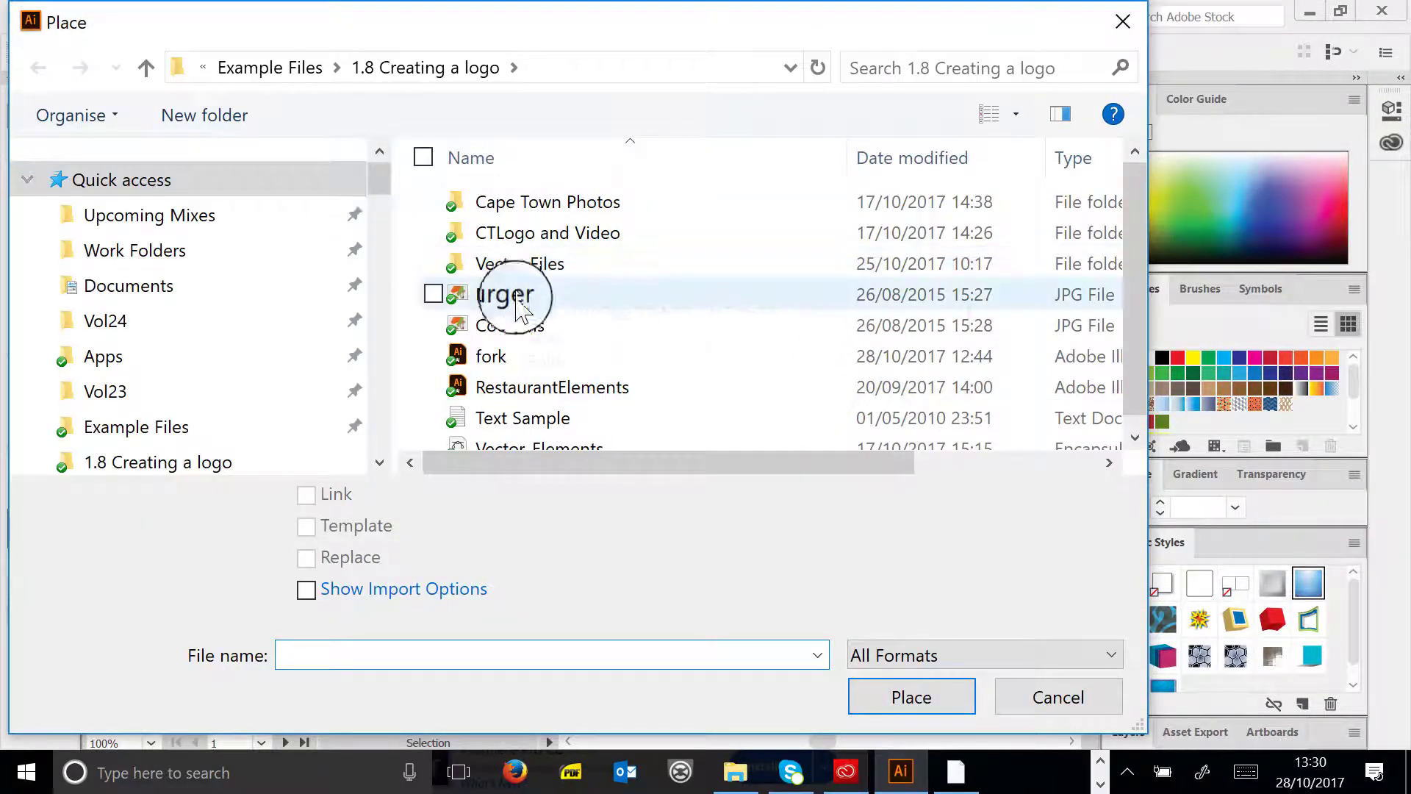
left_click(550, 327)
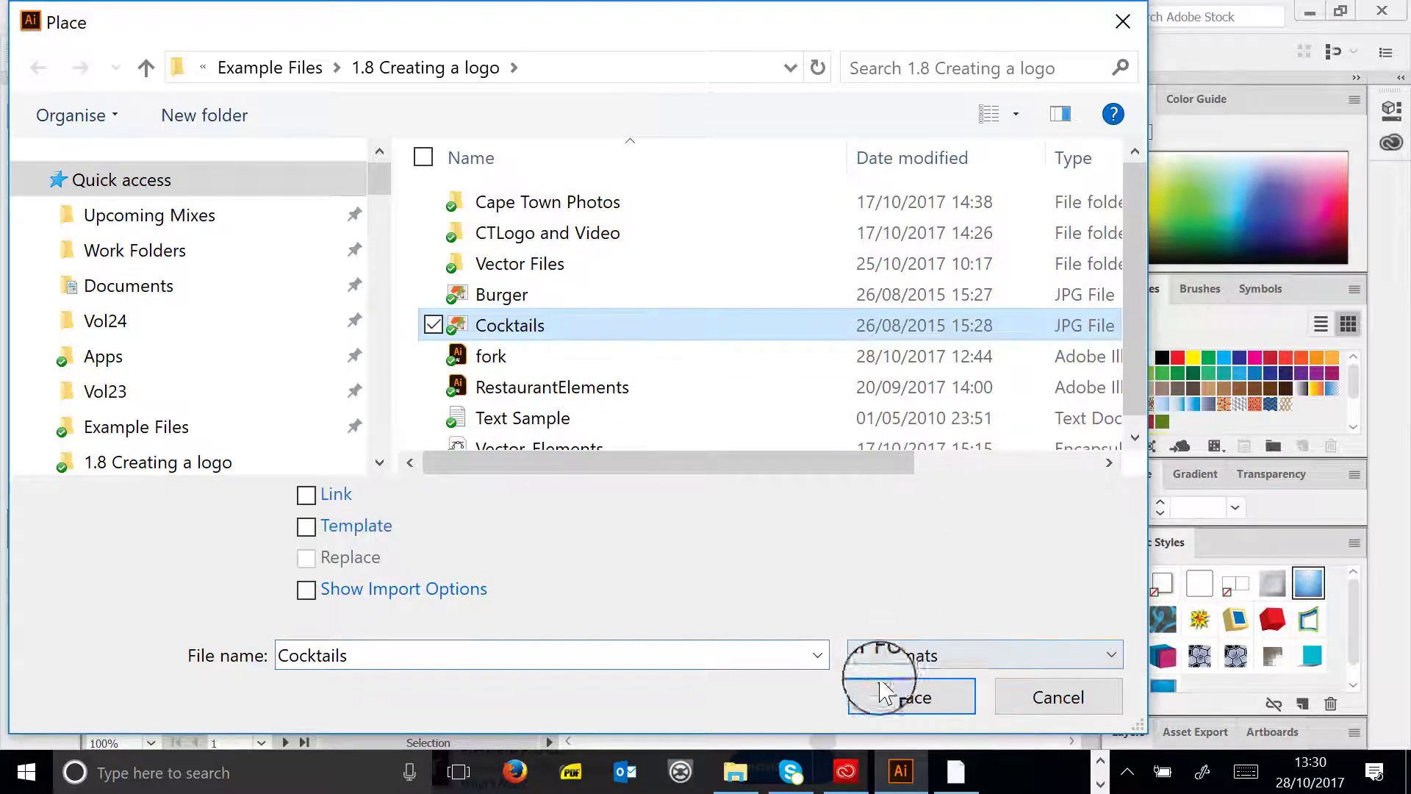
left_click(906, 707)
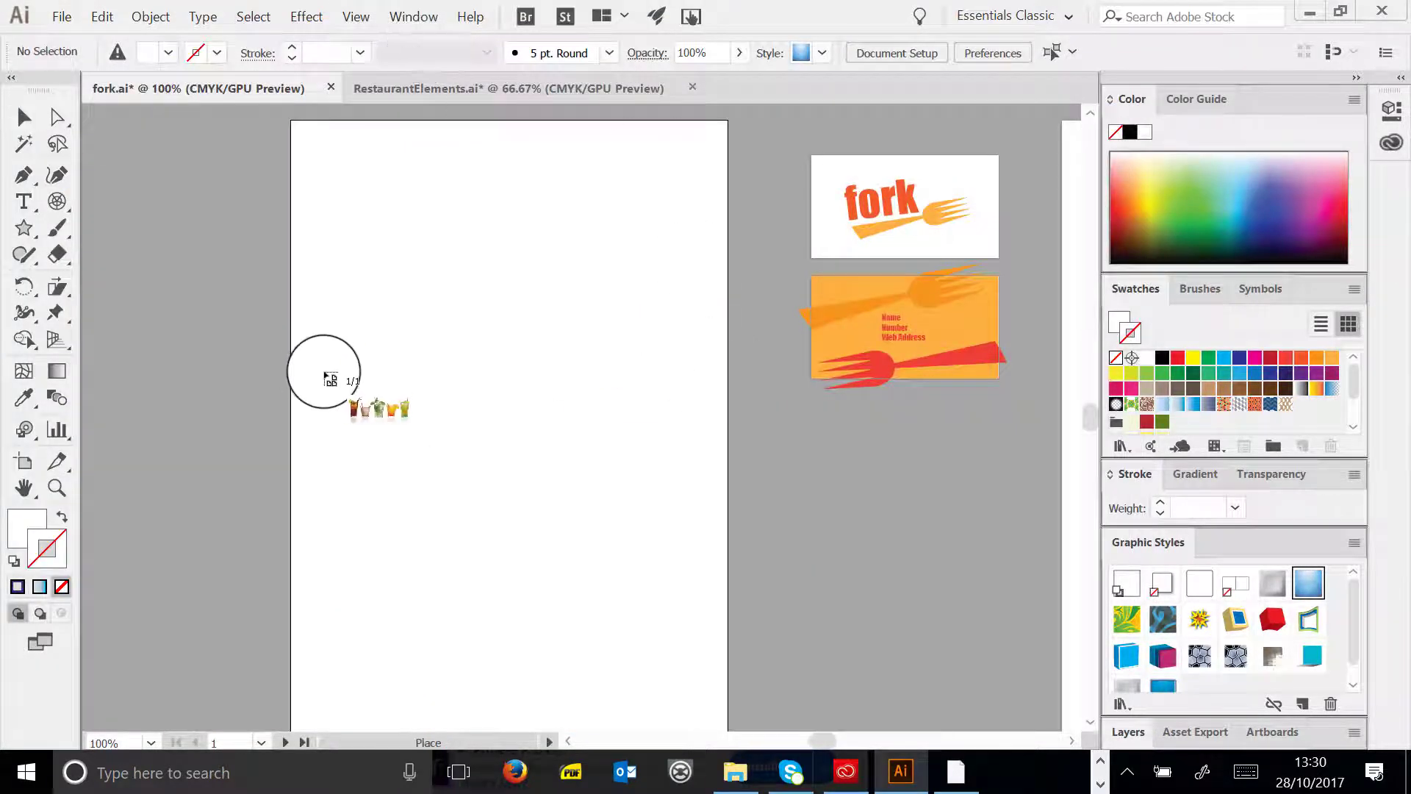
left_click_drag(315, 352, 711, 542)
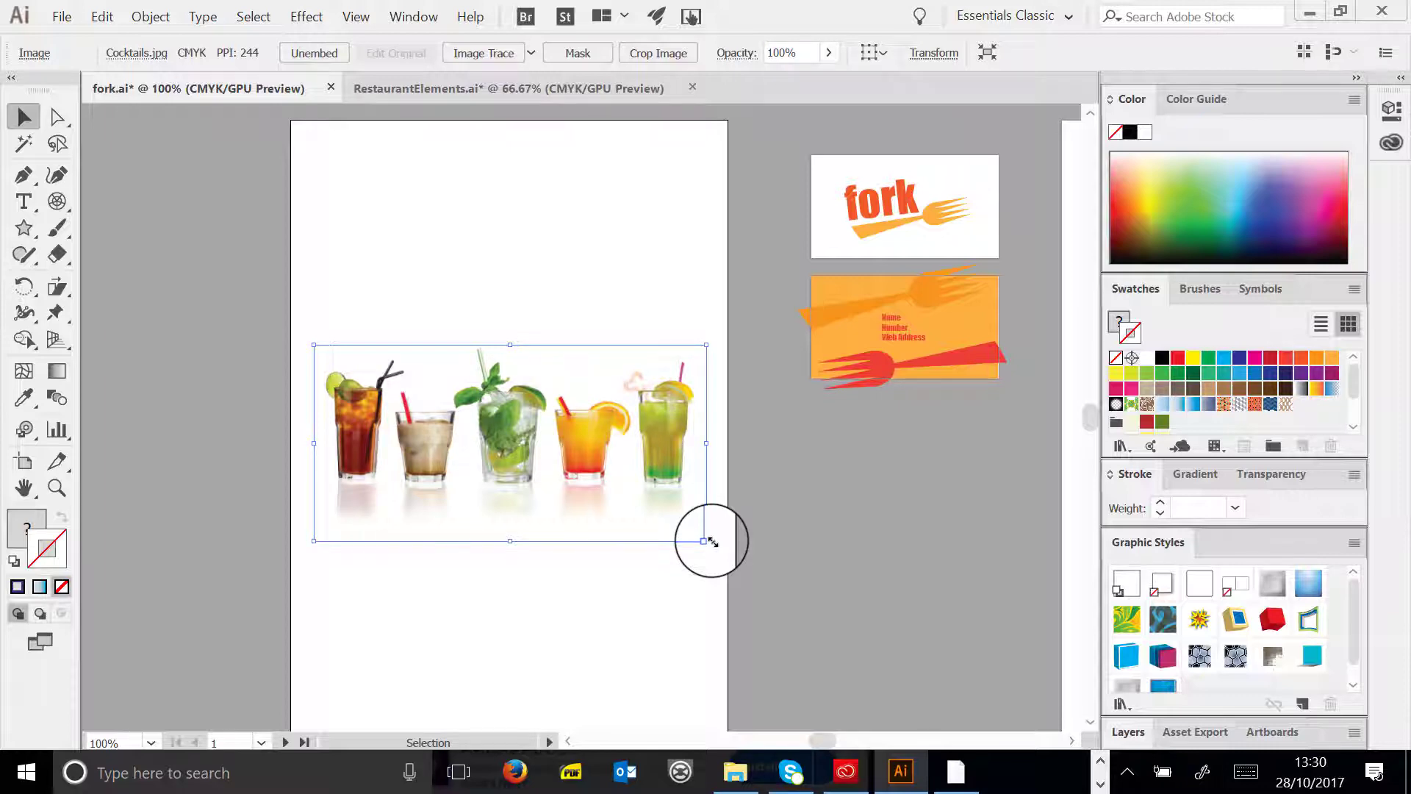
- Reposition the cocktails image within the upper half of the page
left_click(488, 183)
left_click_drag(591, 339, 741, 187)
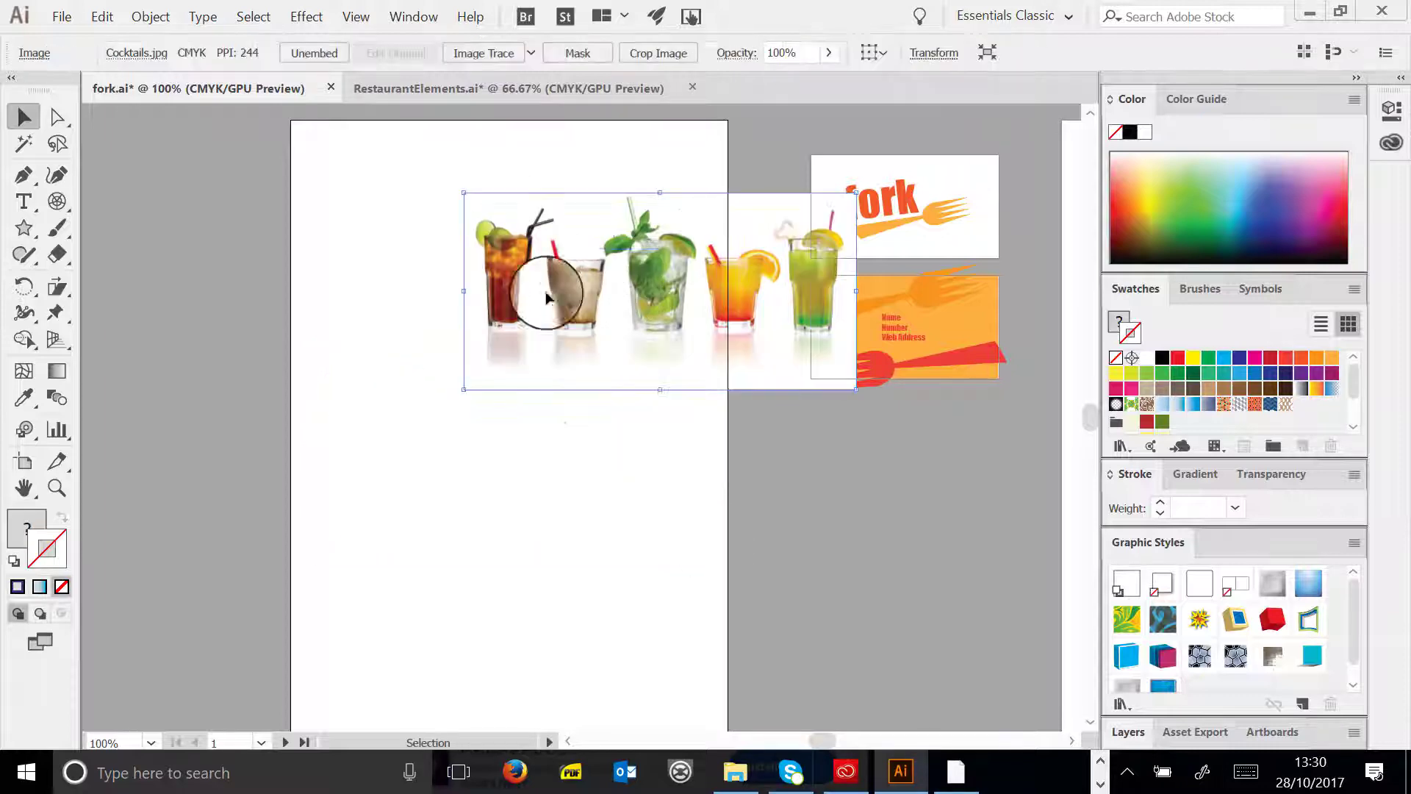
left_click_drag(546, 298, 495, 357)
- Draw a tall rectangle about 42 by 98 mm covering the first cocktail in the image
left_click(57, 487)
left_click(500, 305)
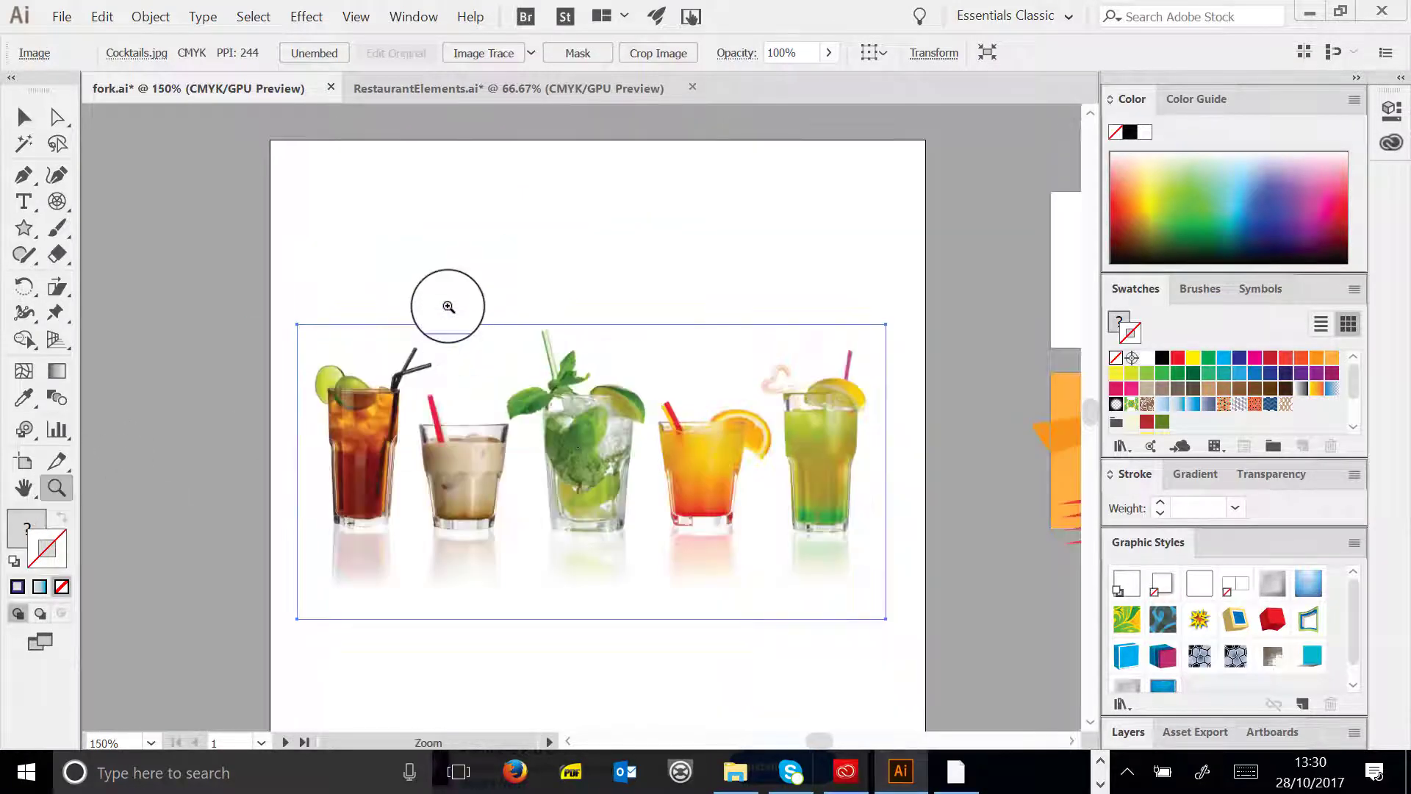
scroll(448, 306, "down", 1)
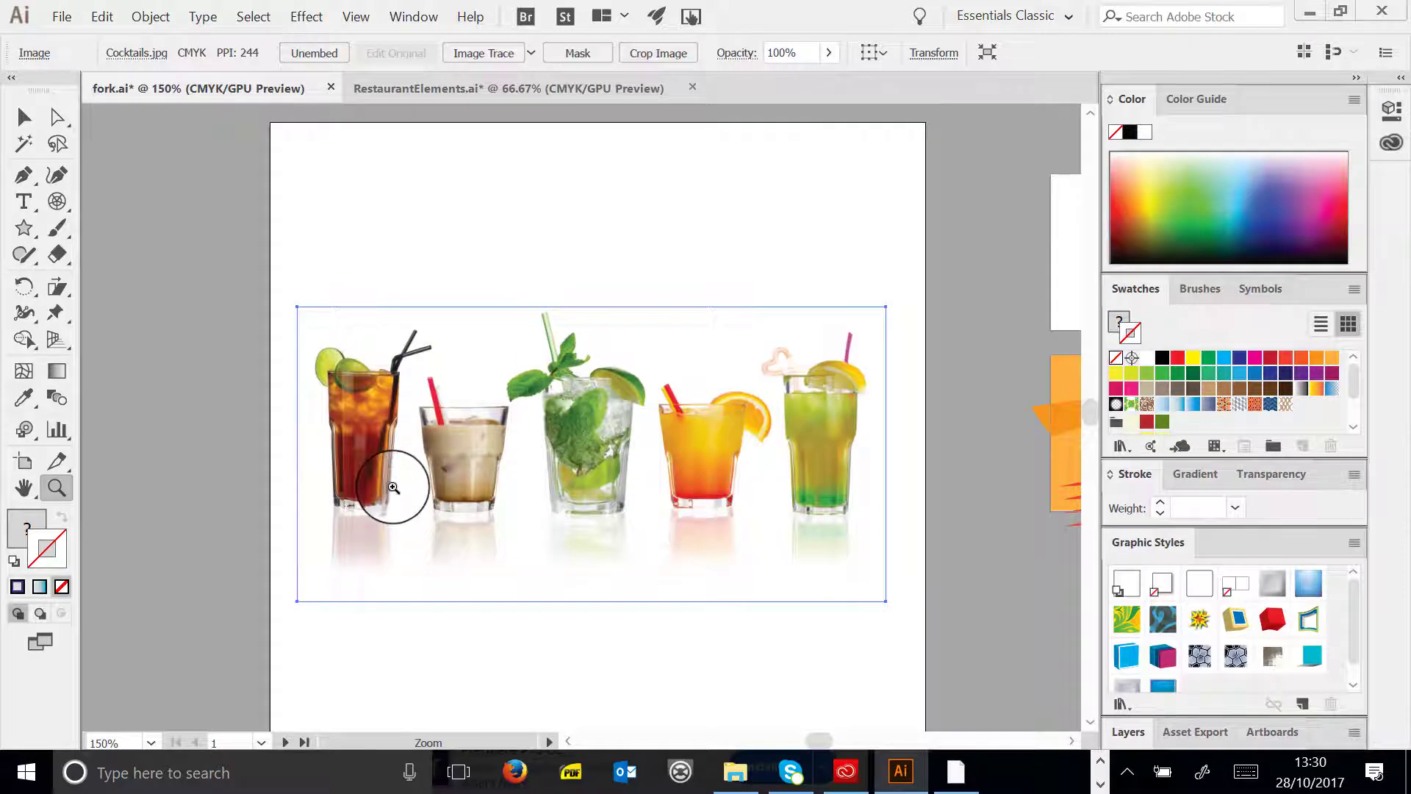
left_click(23, 117)
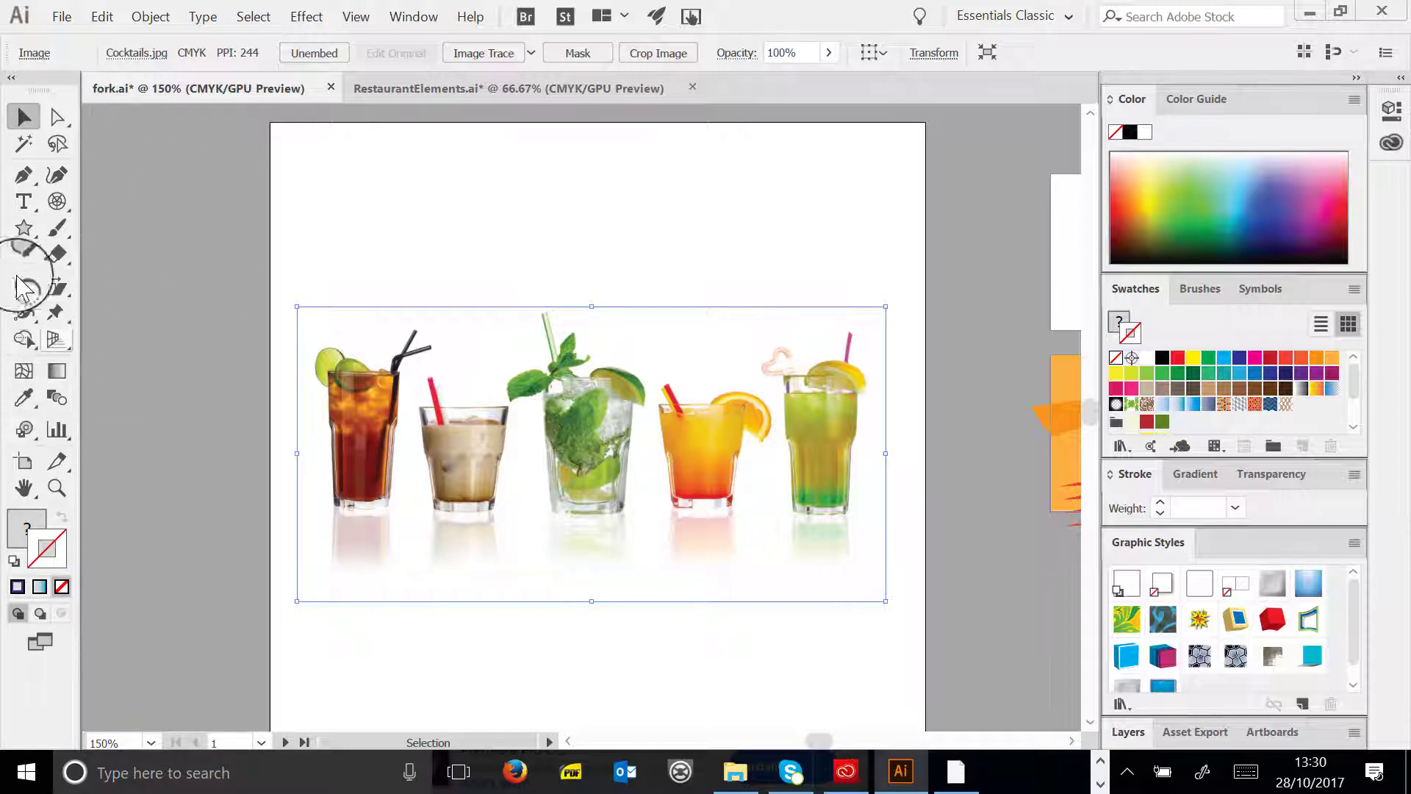
left_click_drag(24, 228, 110, 228)
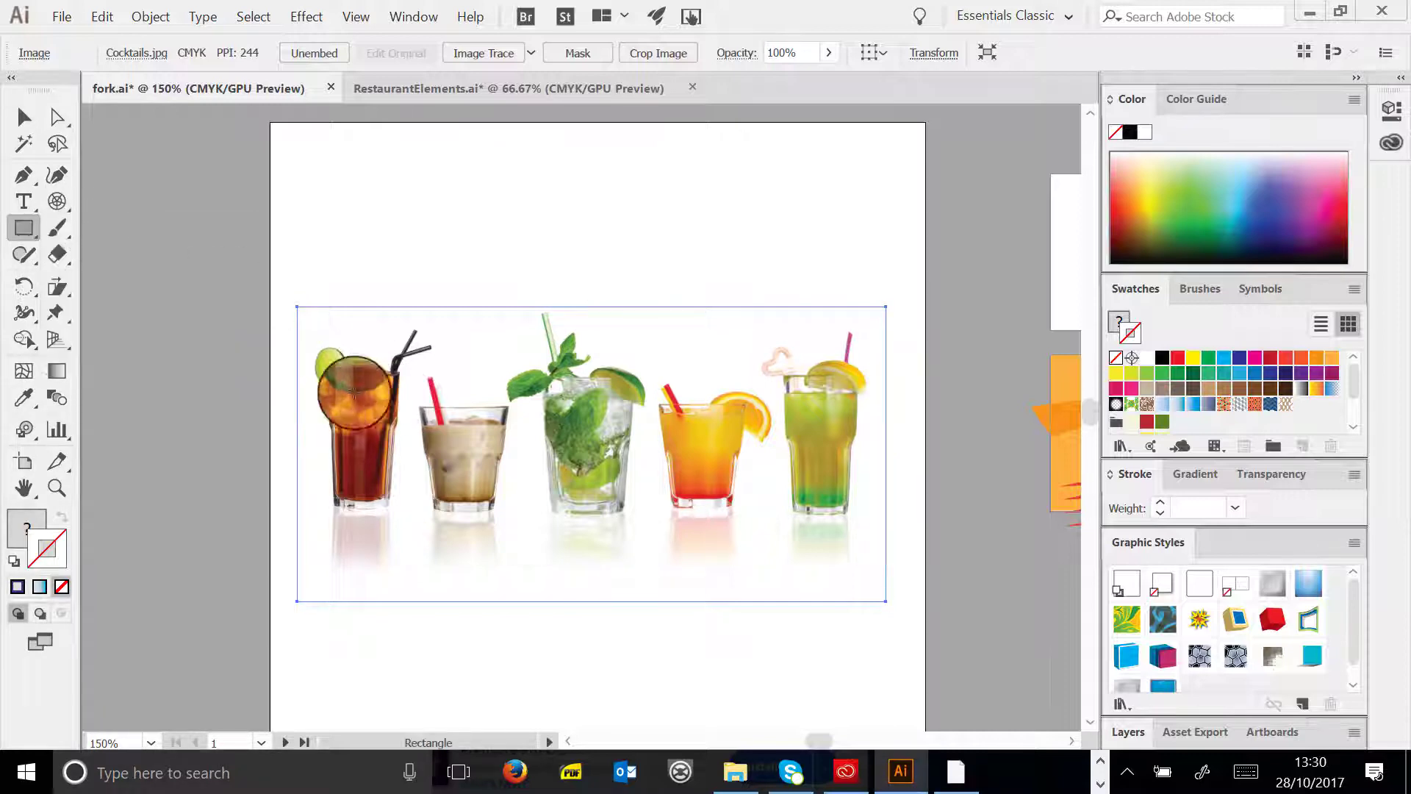
left_click_drag(286, 290, 351, 594)
left_click(24, 117)
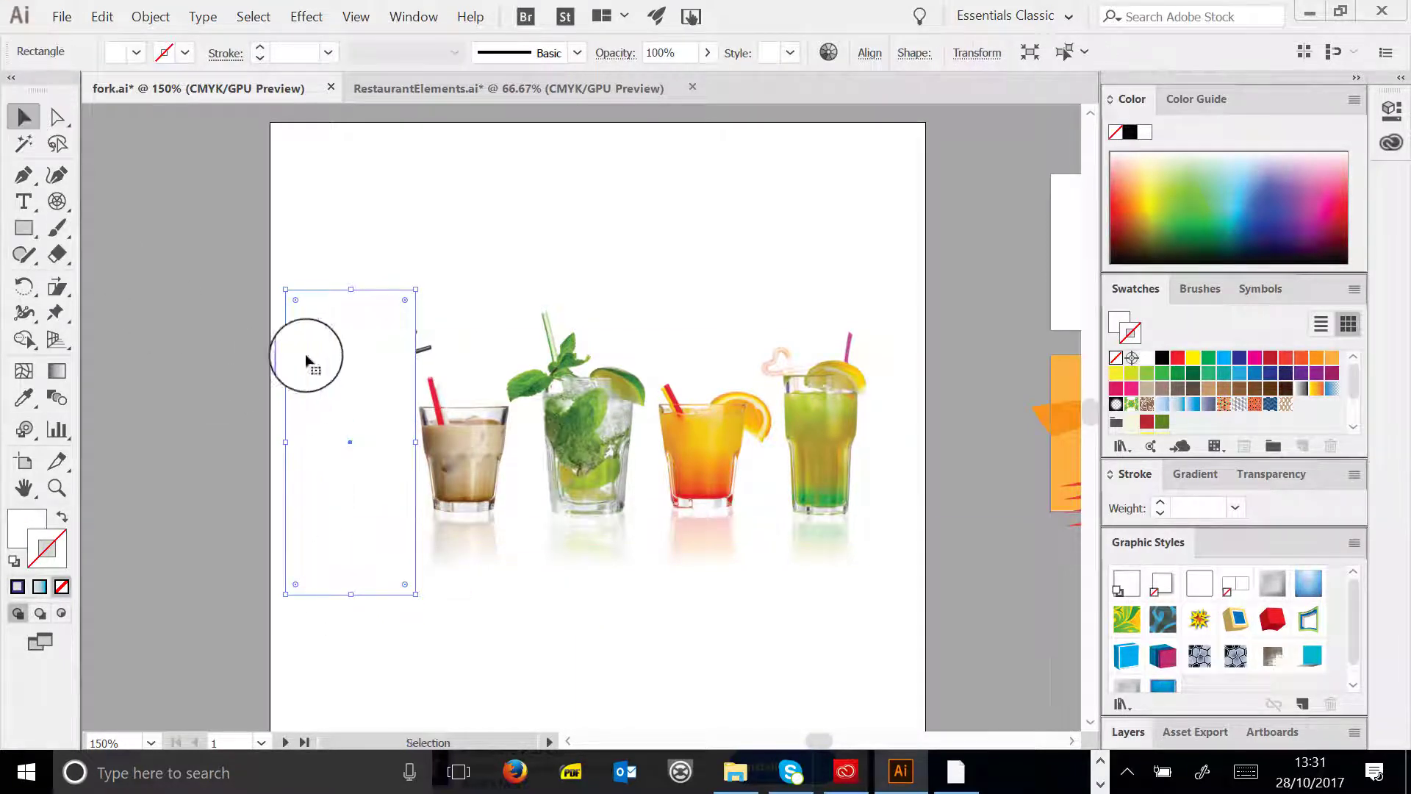
- Give the rectangle over the first cocktail a green fill and a green 1 pt stroke
left_click(1182, 374)
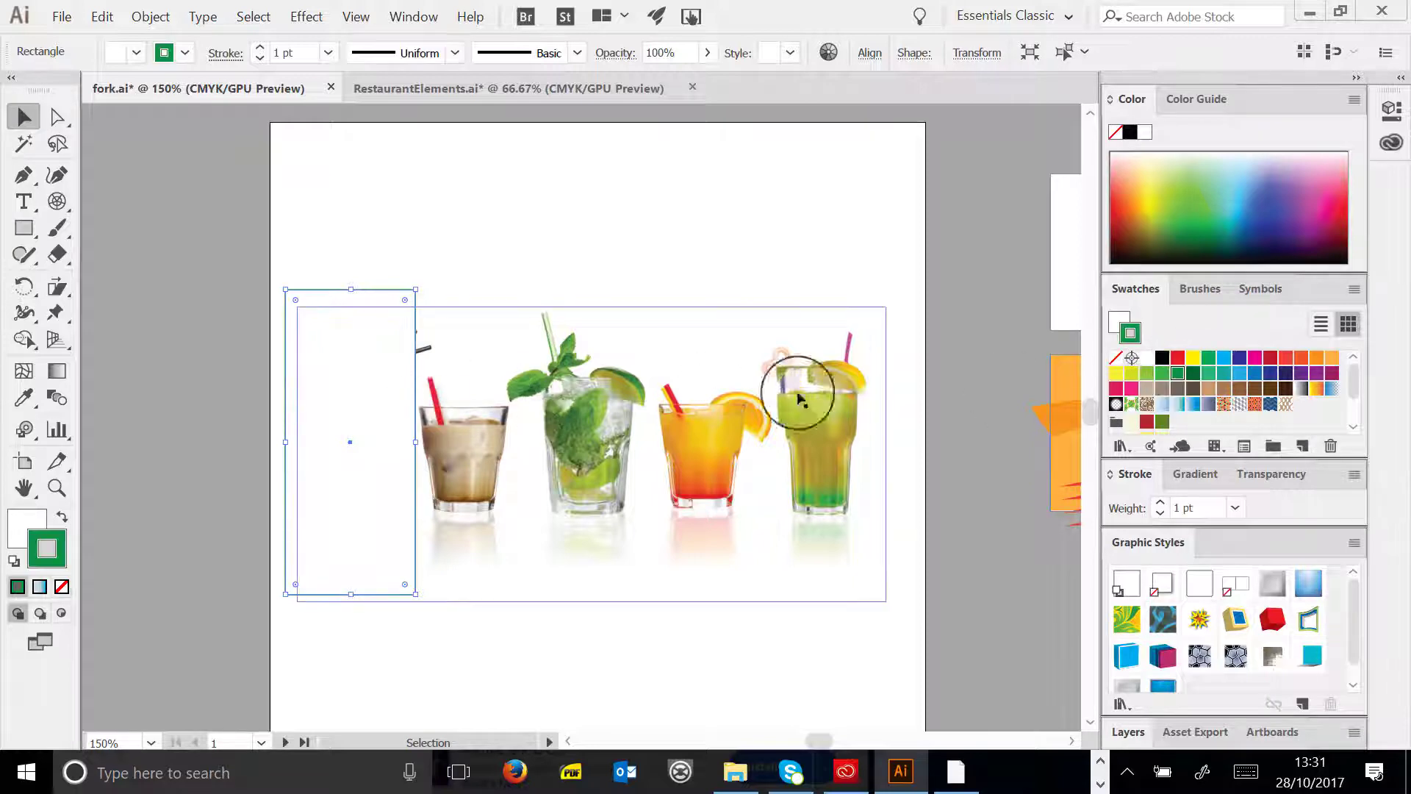
left_click(136, 52)
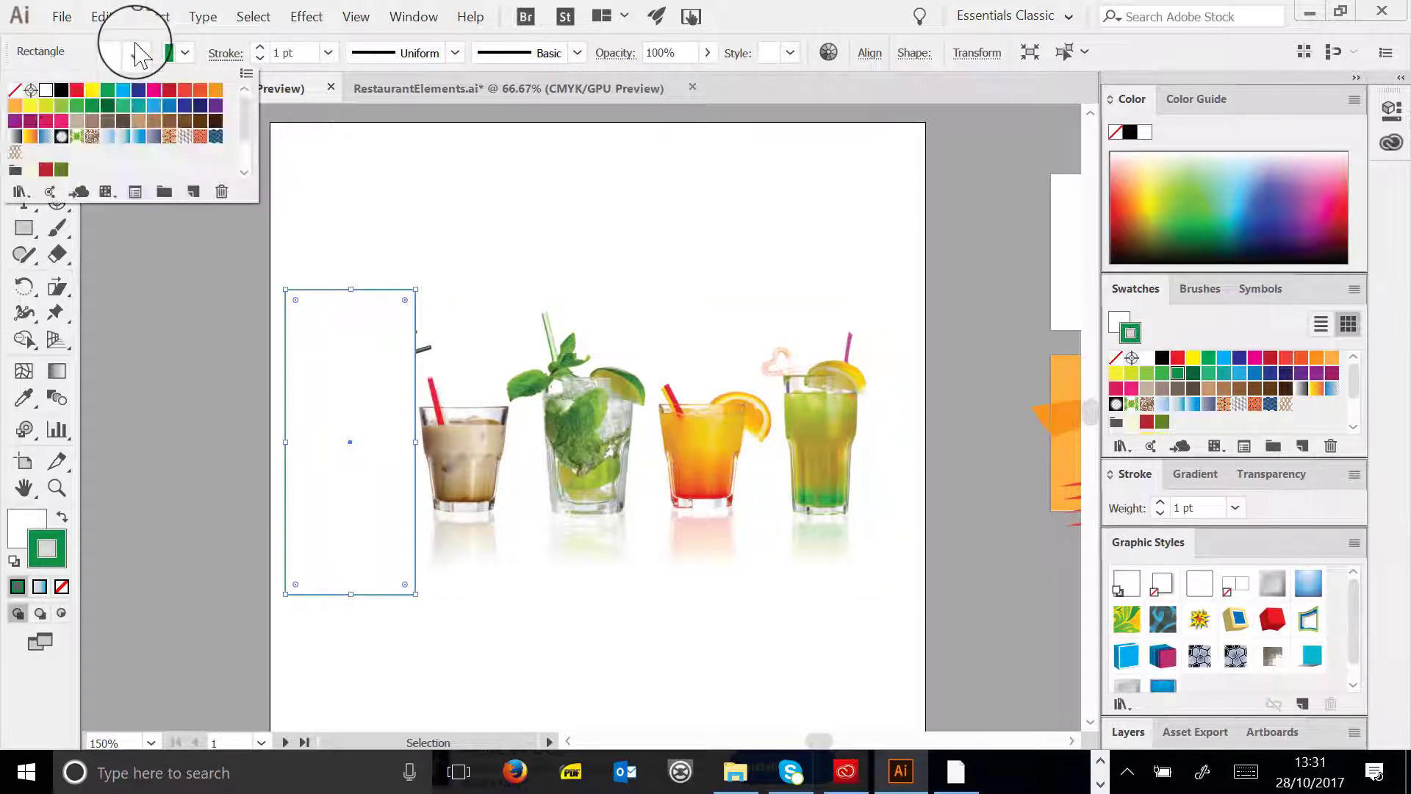
left_click(92, 105)
left_click(956, 247)
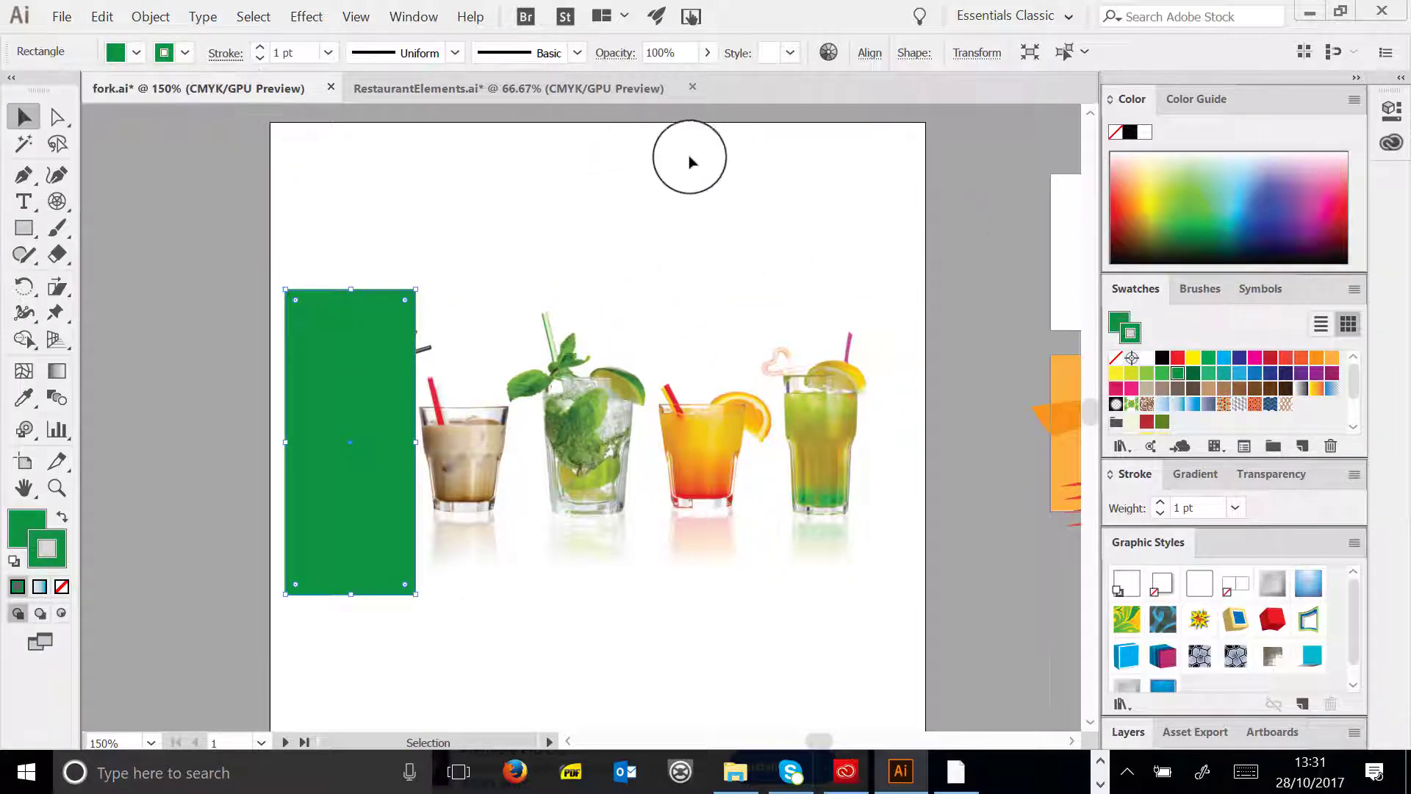
- Clip the cocktails image to the green rectangle with a clipping mask and move the clipped drink to the left half of the page
left_click(339, 672, "shift")
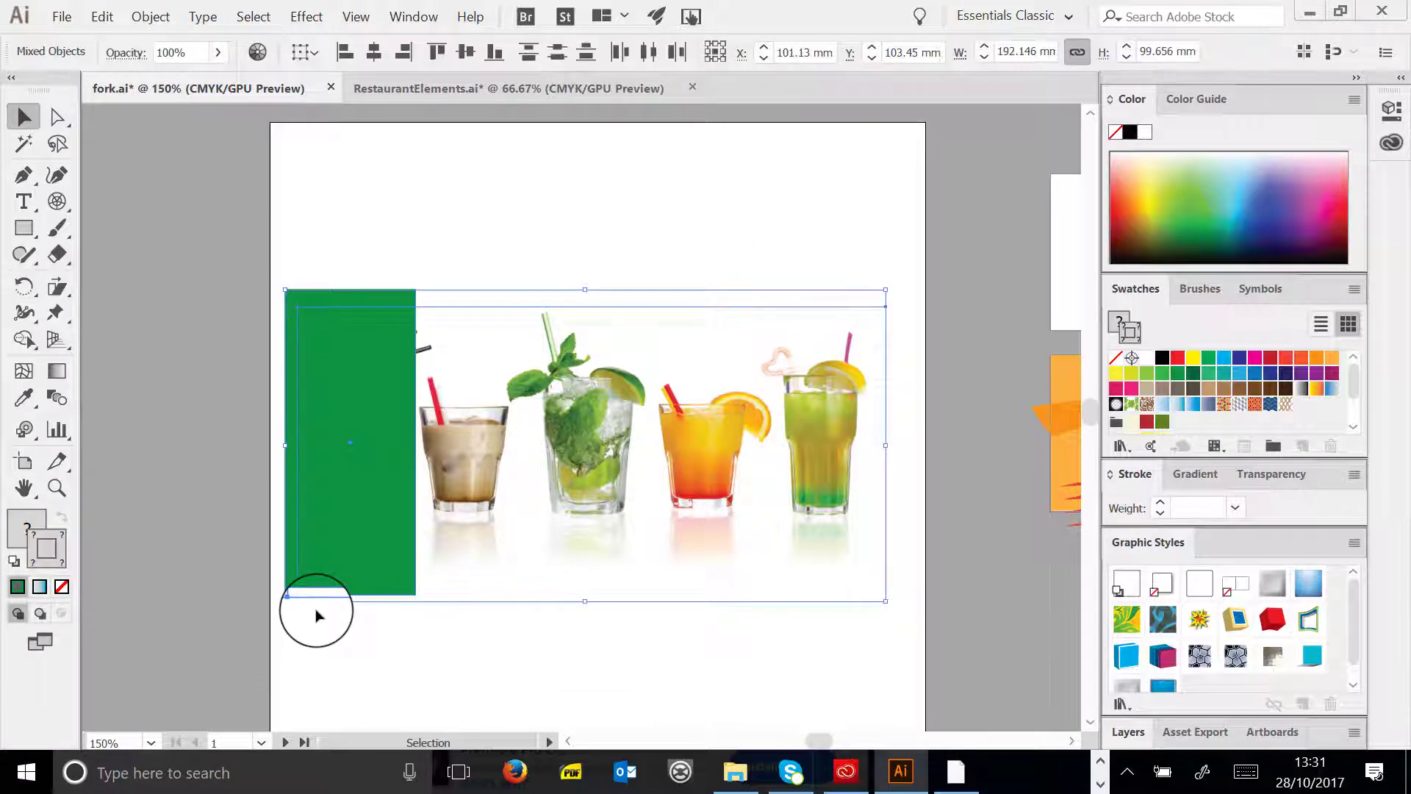
right_click(334, 350)
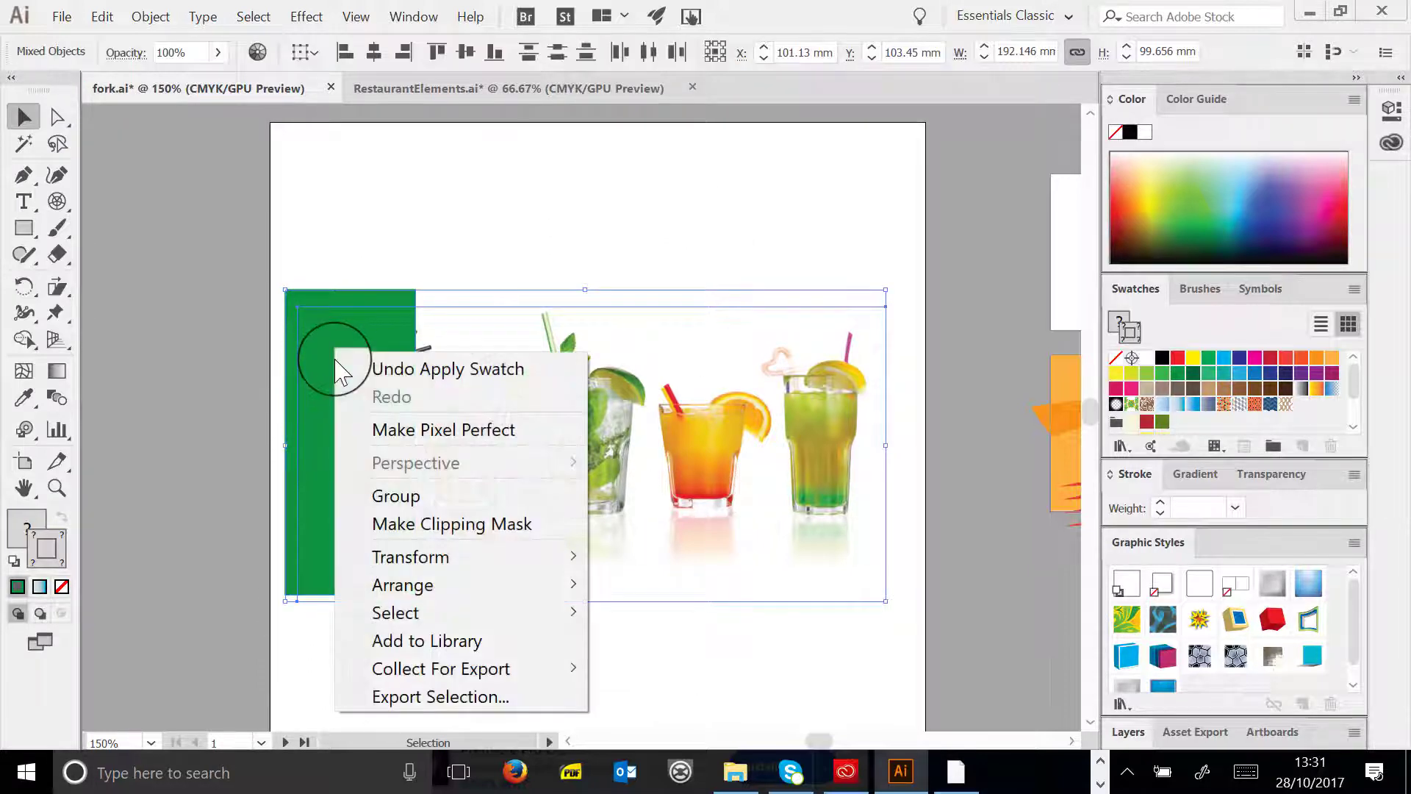
left_click(497, 525)
left_click_drag(409, 394, 643, 360)
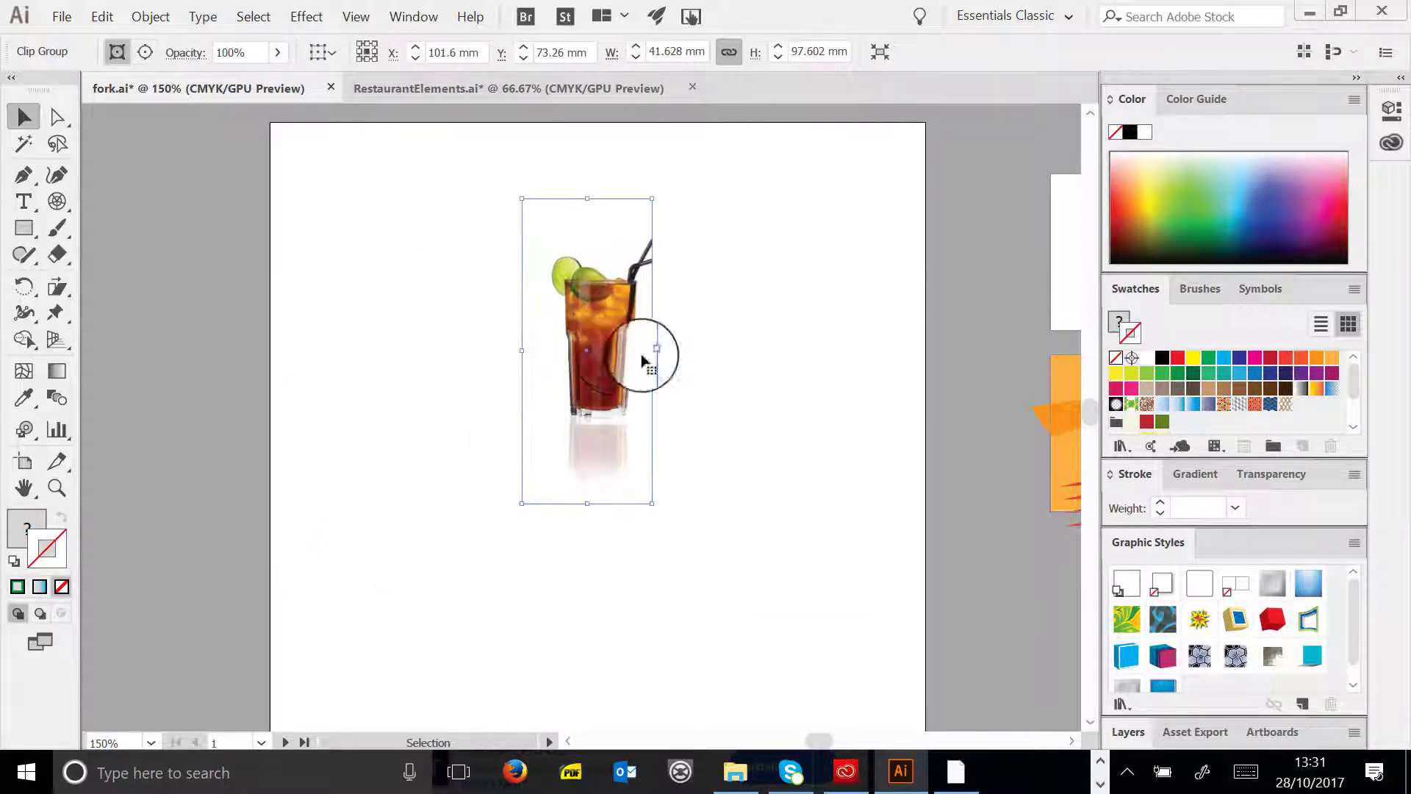
mouse_move(447, 530)
left_mouse_down()
mouse_move(504, 456)
mouse_move(356, 514)
mouse_move(456, 547)
left_mouse_up()
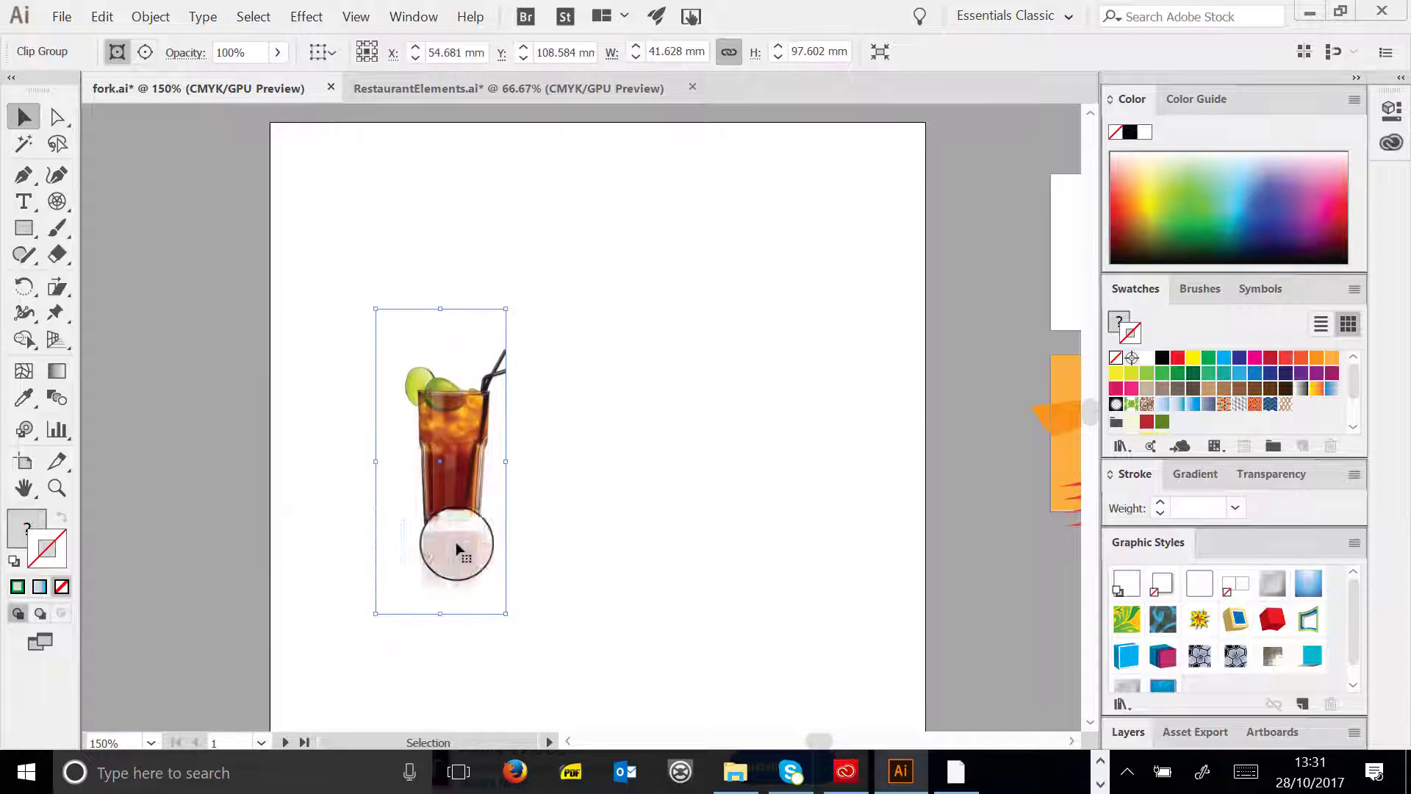
- Release the clipping mask on the first cocktail and move the full cocktails image so it fits within the page
right_click(444, 410)
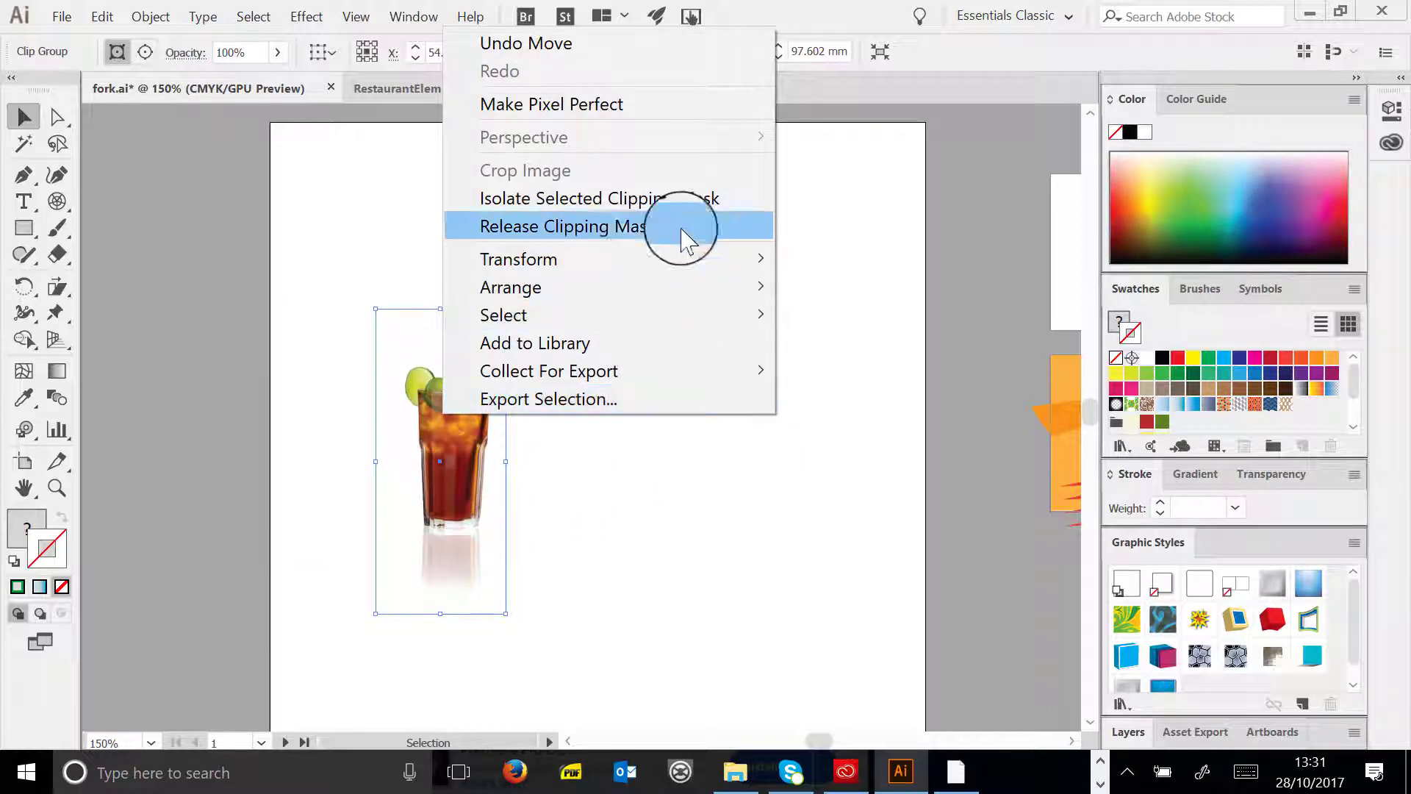
left_click(610, 227)
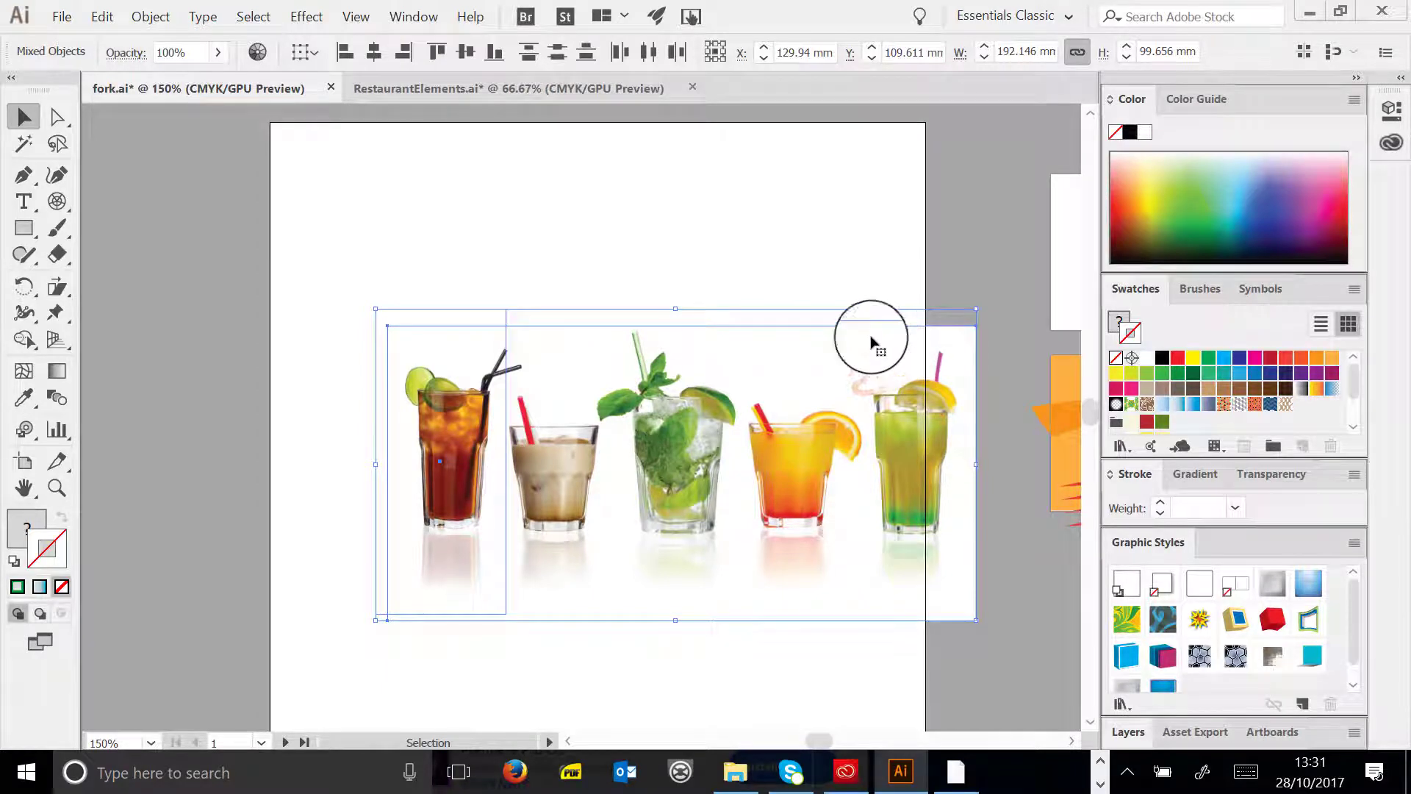
left_click(488, 263)
left_click_drag(463, 403, 442, 455)
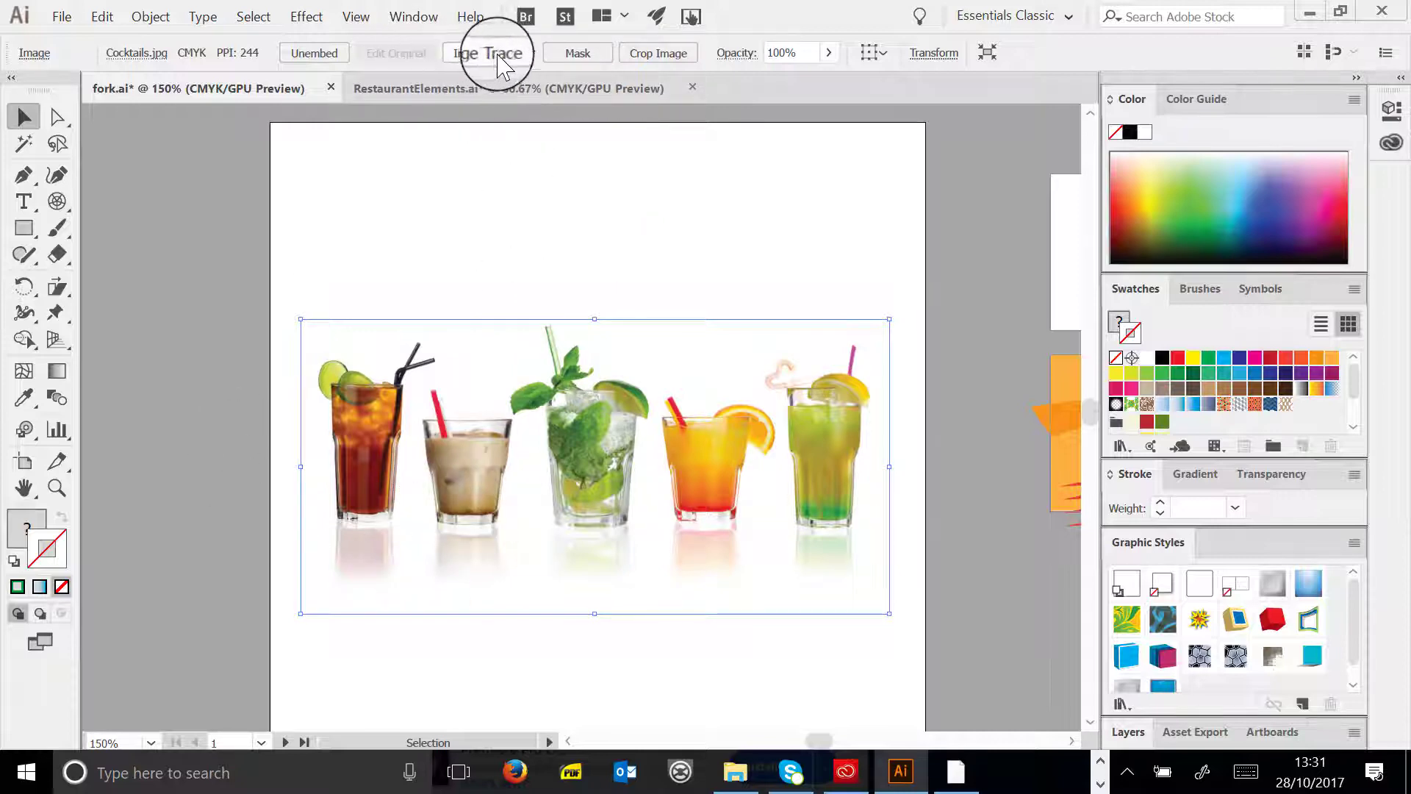
- Trace the cocktails image with the 6 Colors preset and inspect the traced drinks up close
left_click(531, 55)
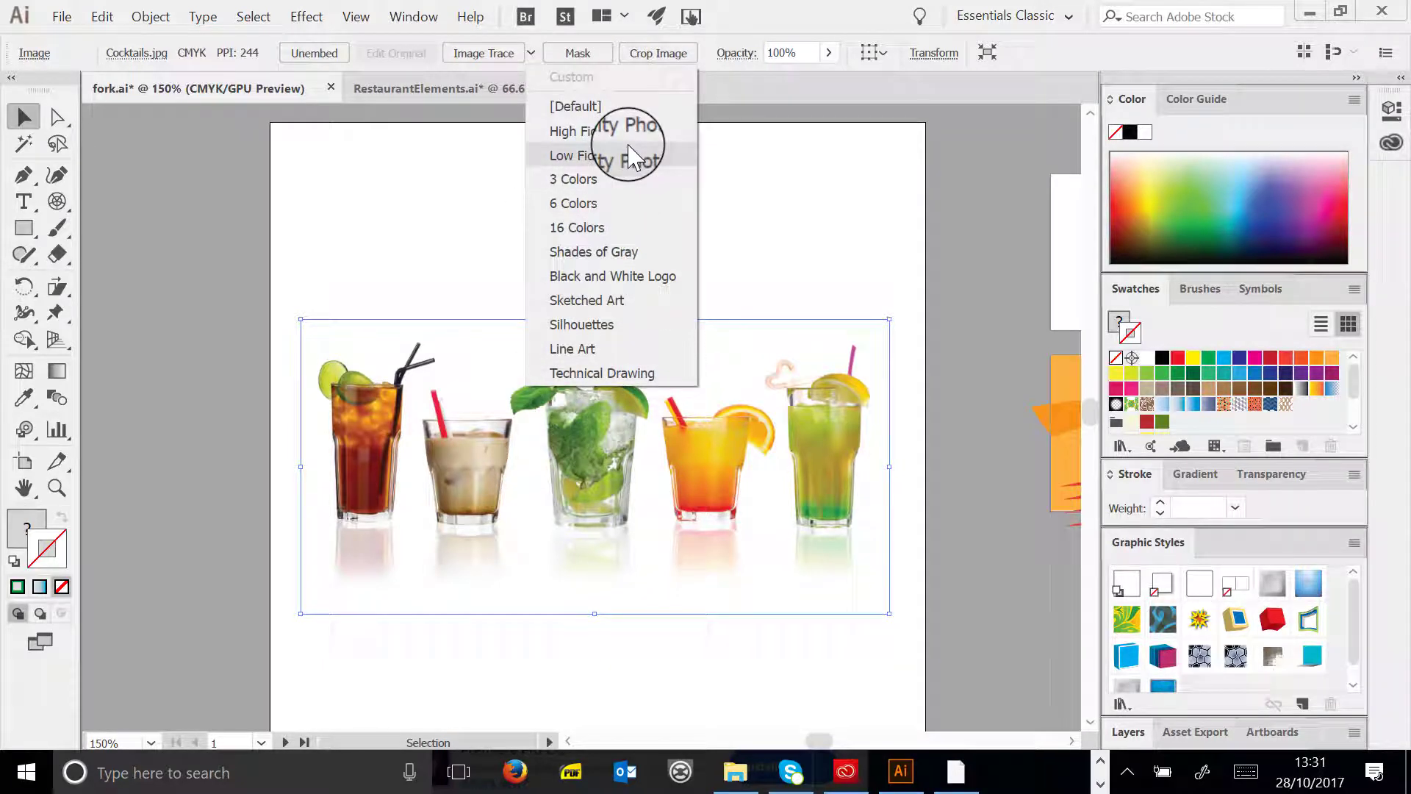
left_click(574, 203)
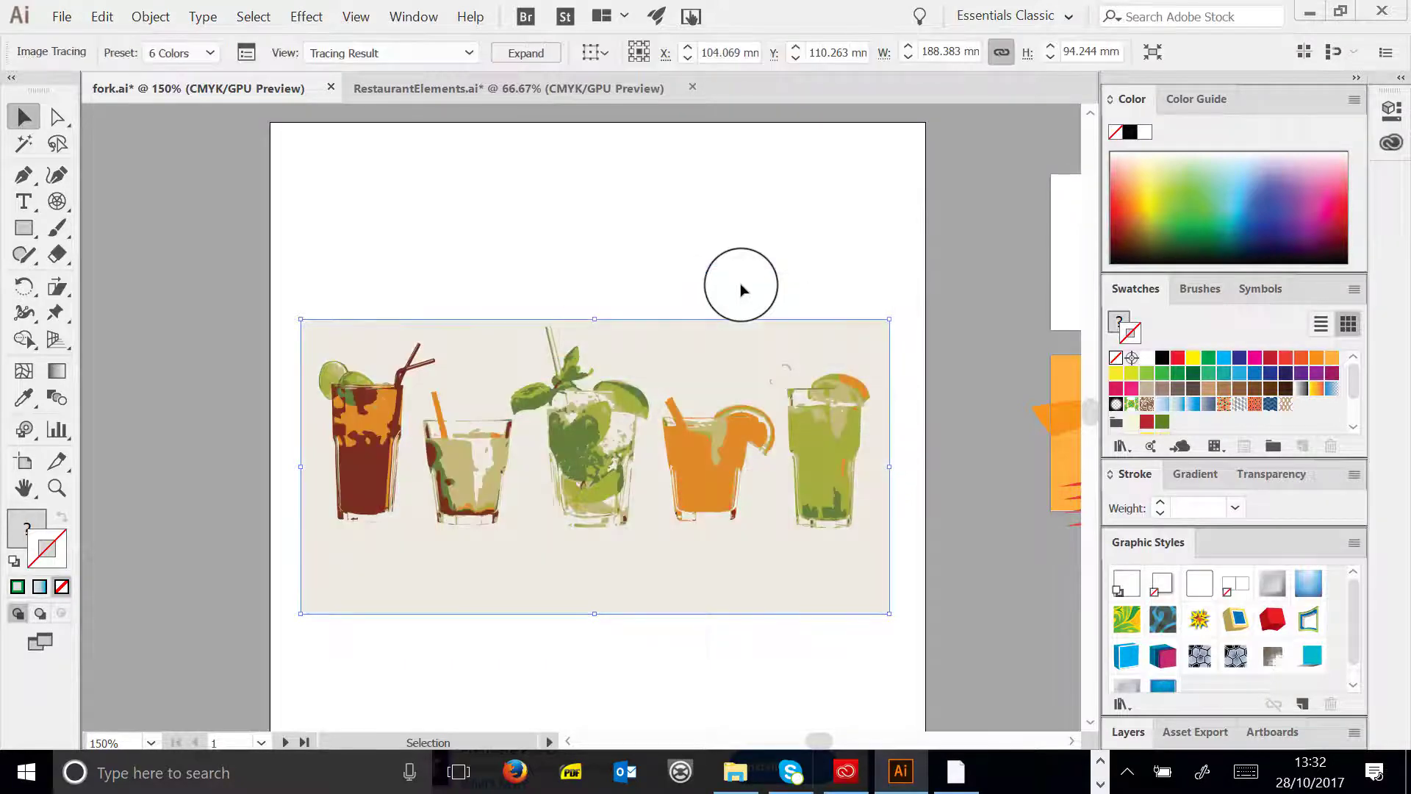
left_click(678, 316)
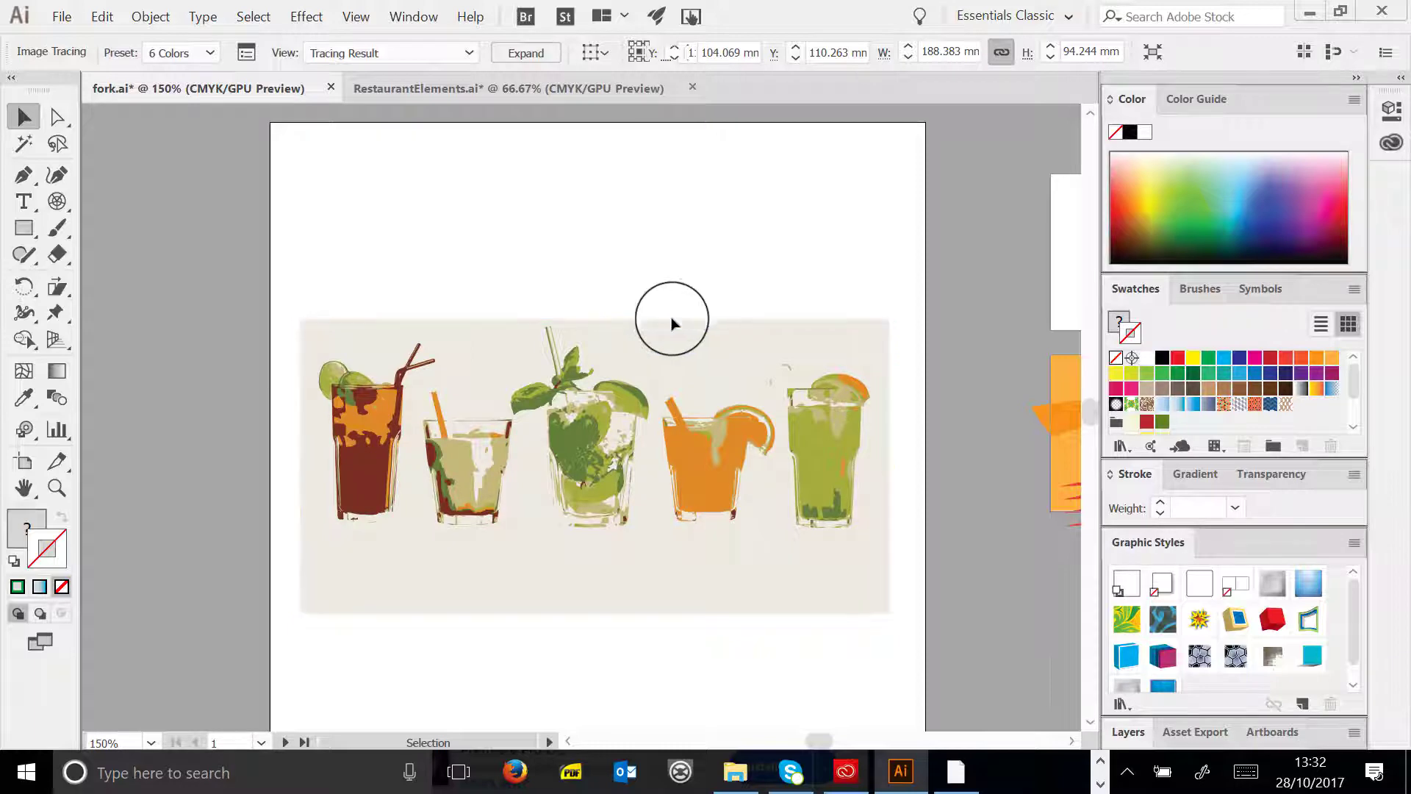
left_click(56, 487)
left_click_drag(338, 285, 570, 343)
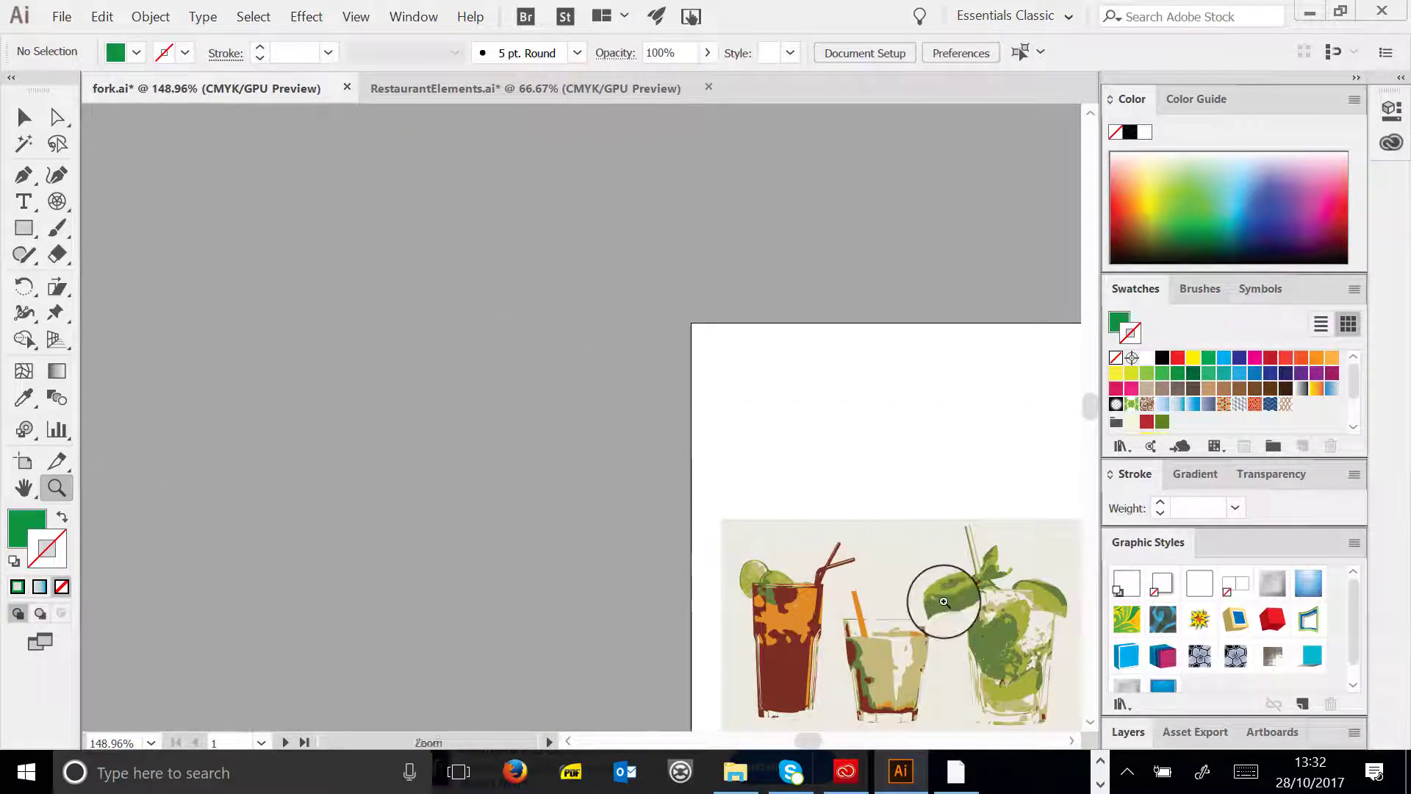
mouse_move(945, 598)
left_mouse_down()
mouse_move(762, 529)
mouse_move(472, 331)
mouse_move(519, 397)
left_mouse_up()
left_click(597, 424)
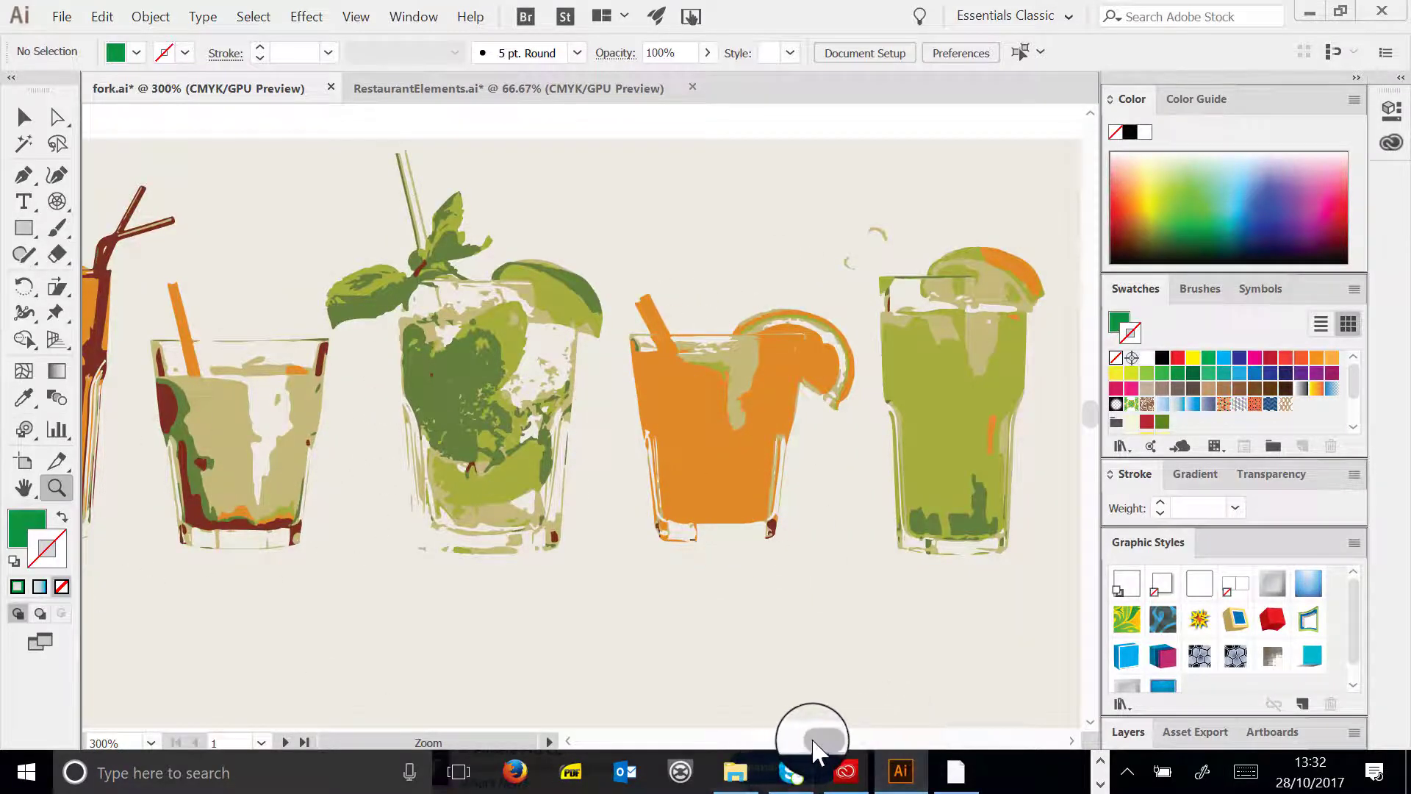
left_click_drag(814, 743, 804, 743)
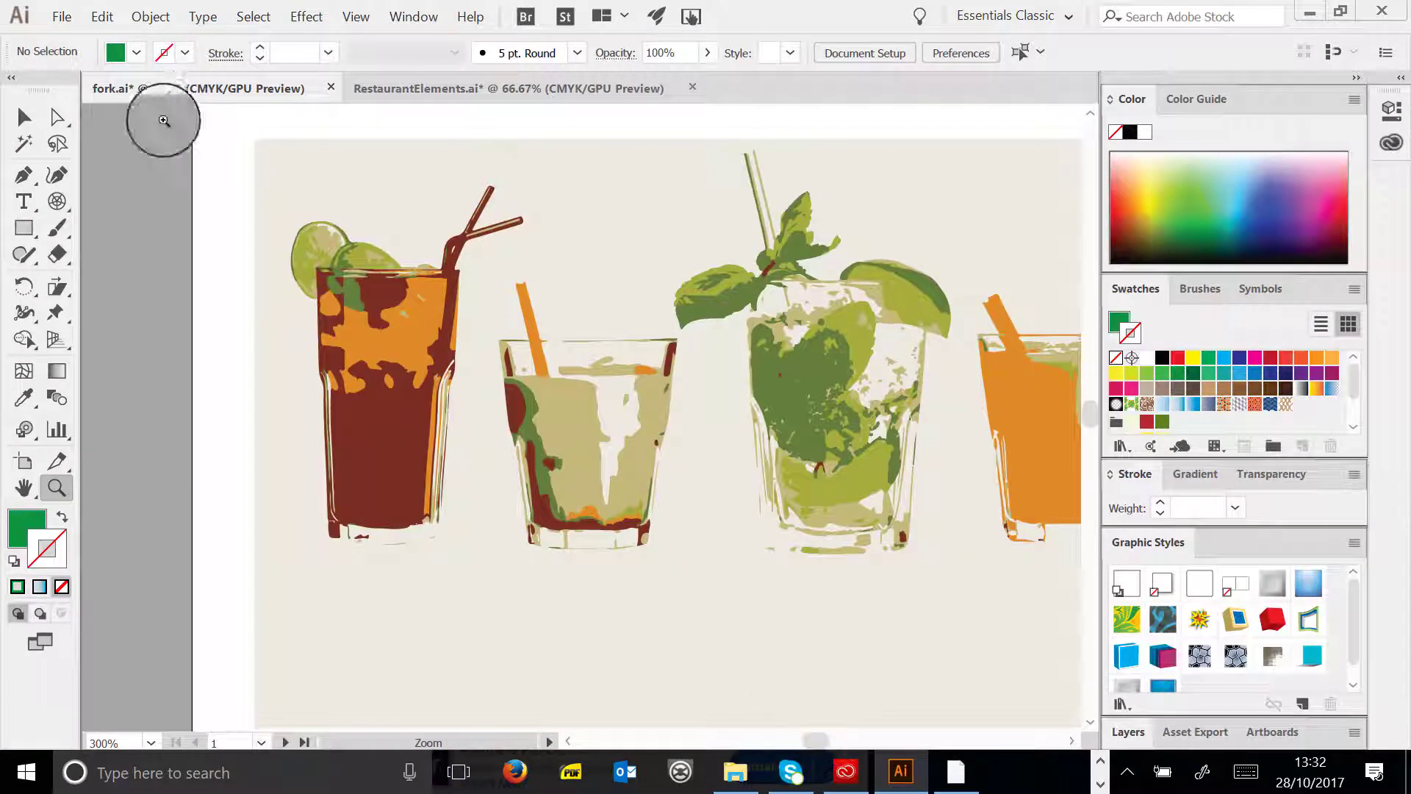
- Expand the traced cocktails image into editable vector paths
left_click(24, 116)
left_click(371, 289)
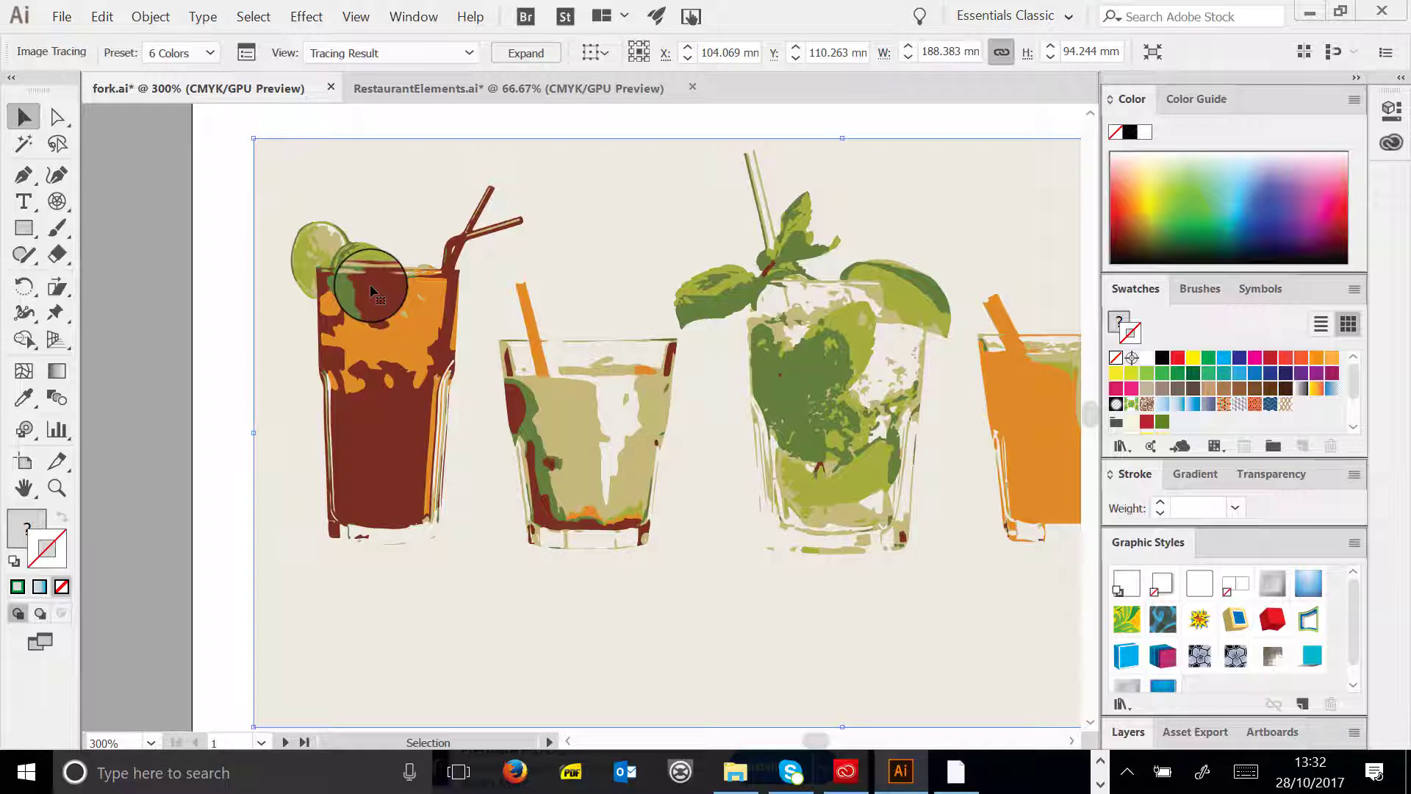
key("ctrl+1")
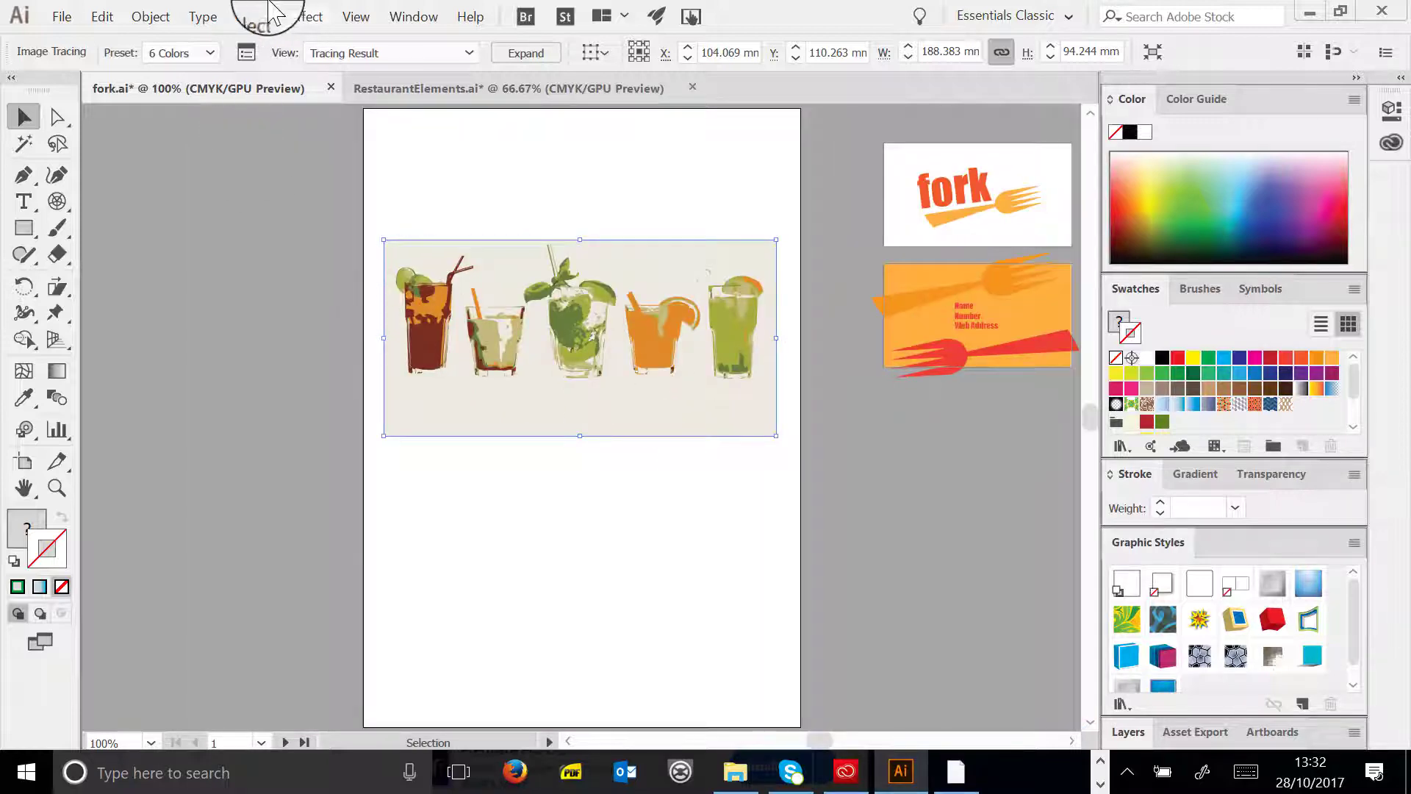
left_click(151, 16)
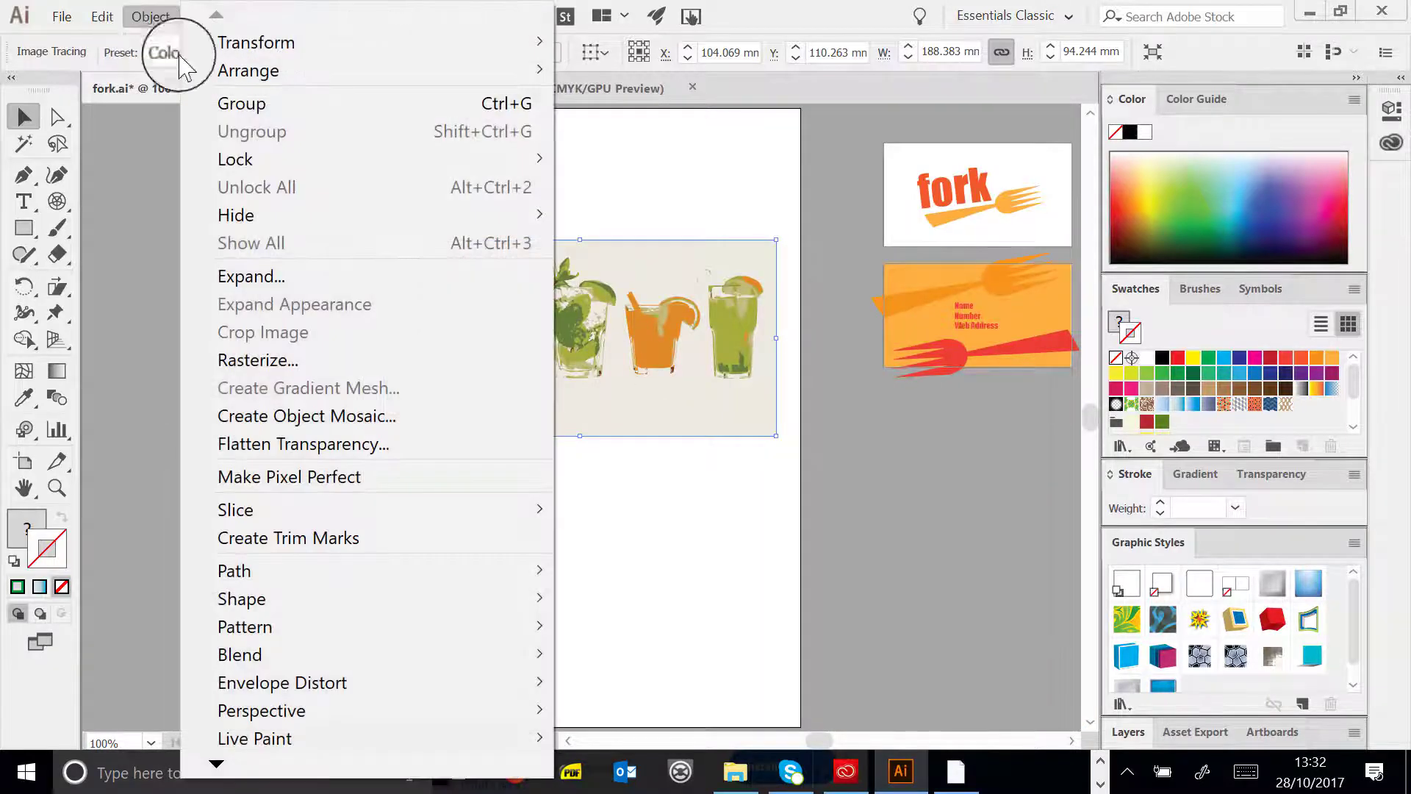
left_click(276, 277)
left_click(109, 304)
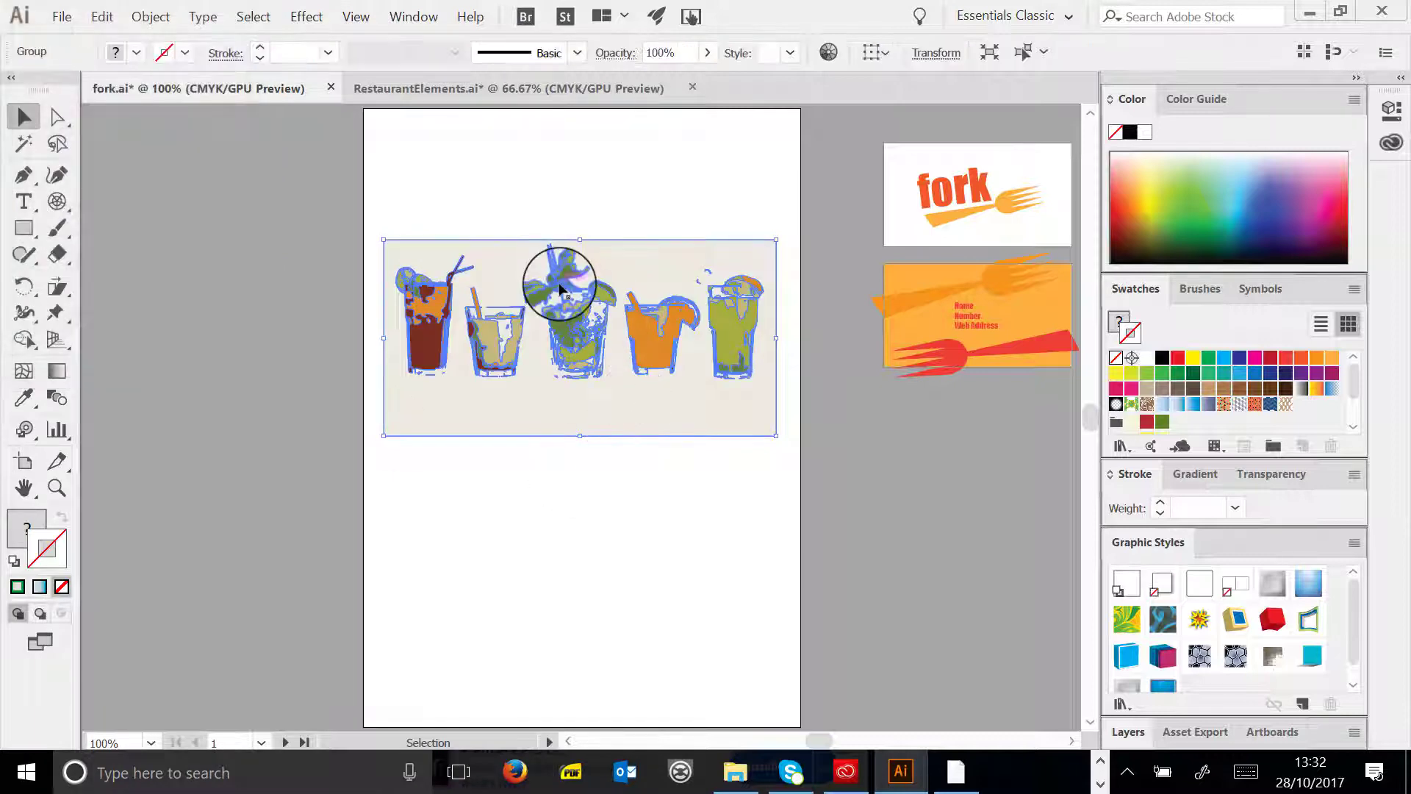
- Try to ungroup the expanded cocktails and delete the background rectangle, and undo the deletion
left_click(158, 18)
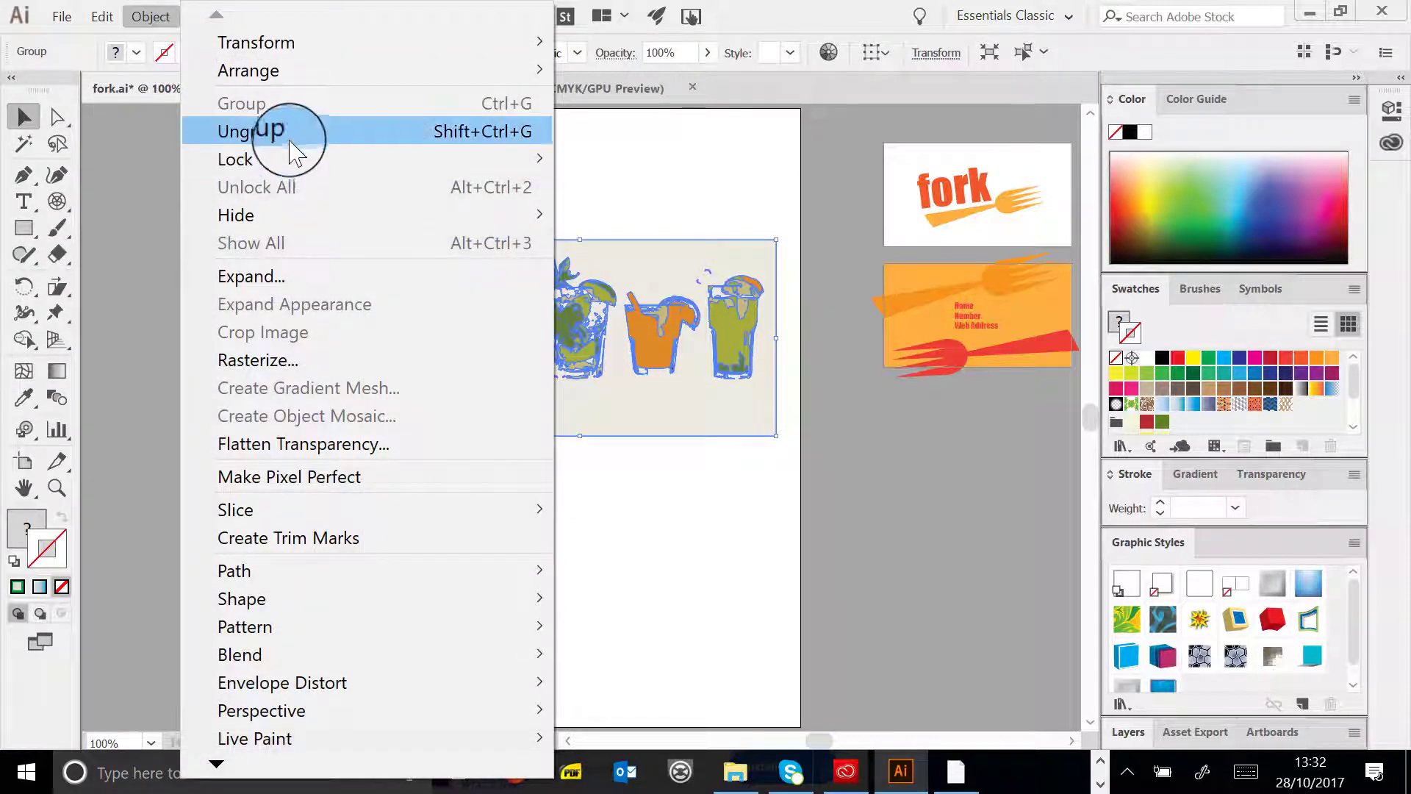
left_click(253, 132)
left_click(120, 174)
left_click(633, 403)
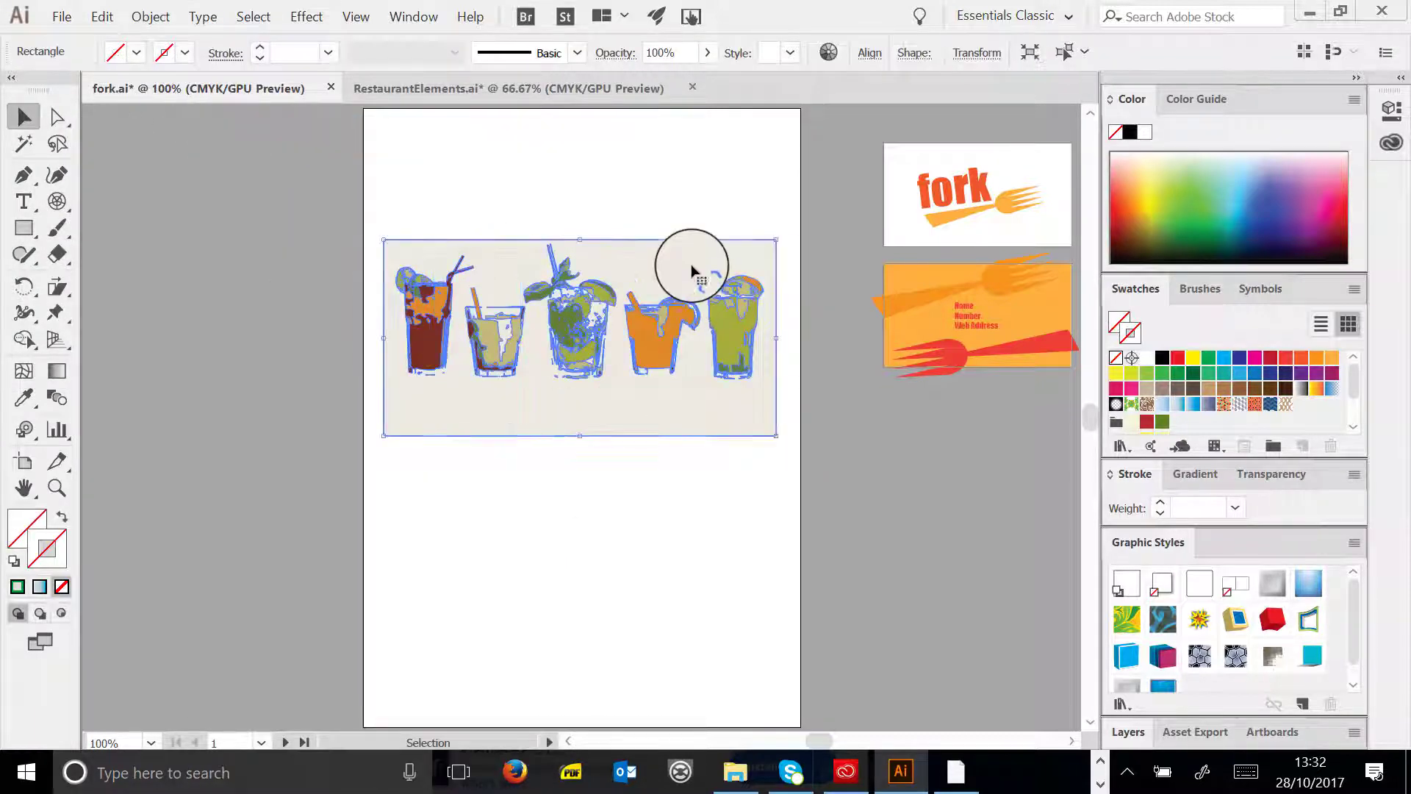
key("Delete")
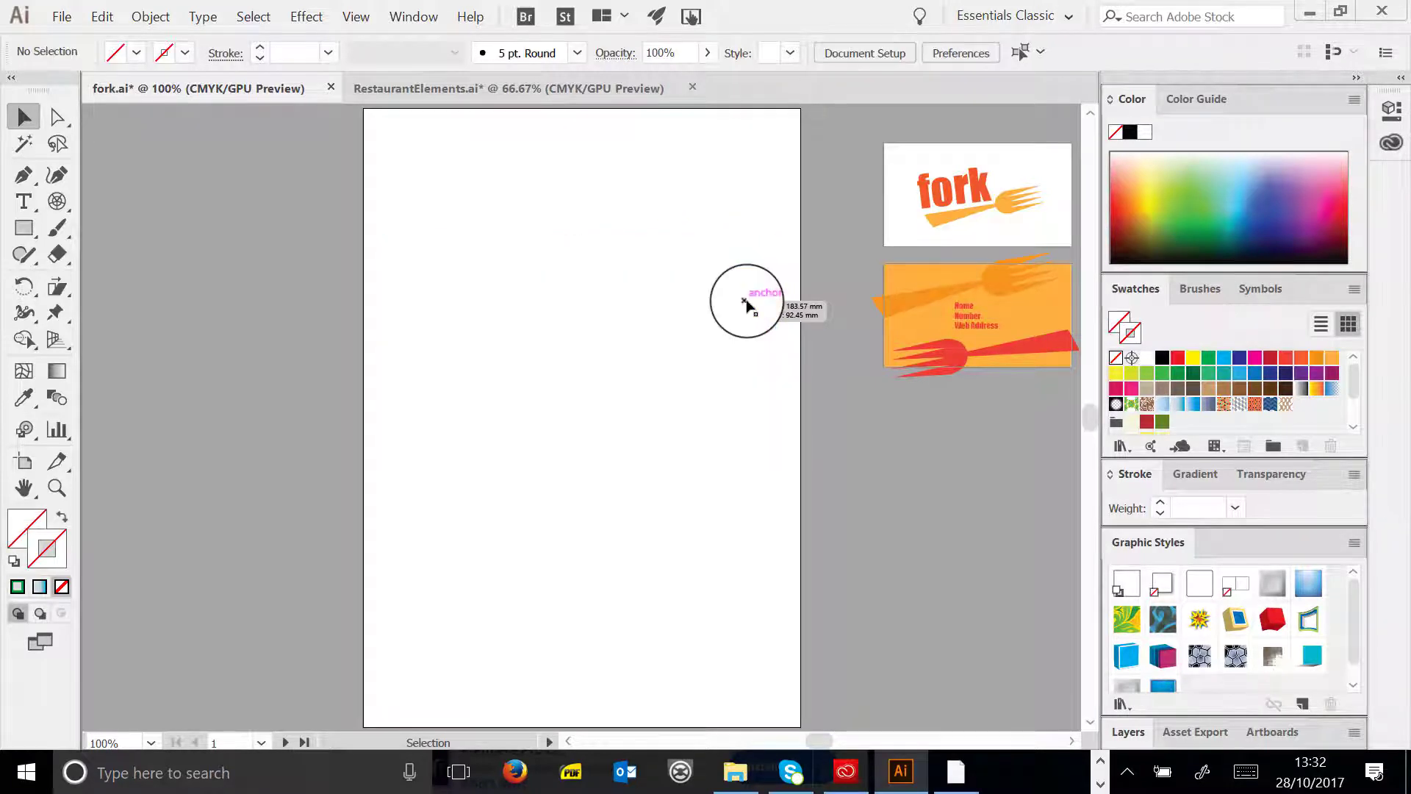
key("ctrl+z")
- Ungroup the expanded cocktails, move the beige background shape below the drinks and delete it
left_click(151, 16)
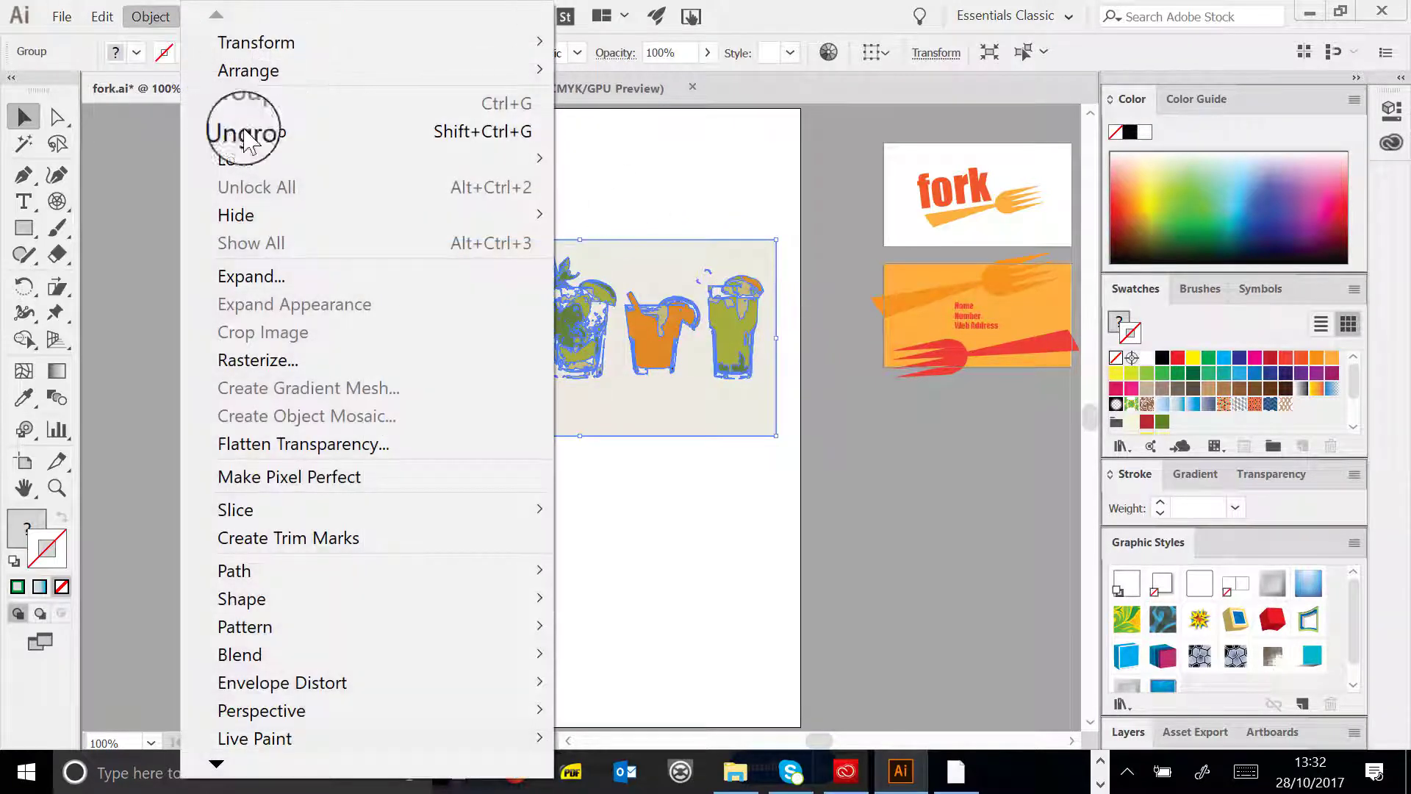
mouse_move(297, 158)
left_click(283, 130)
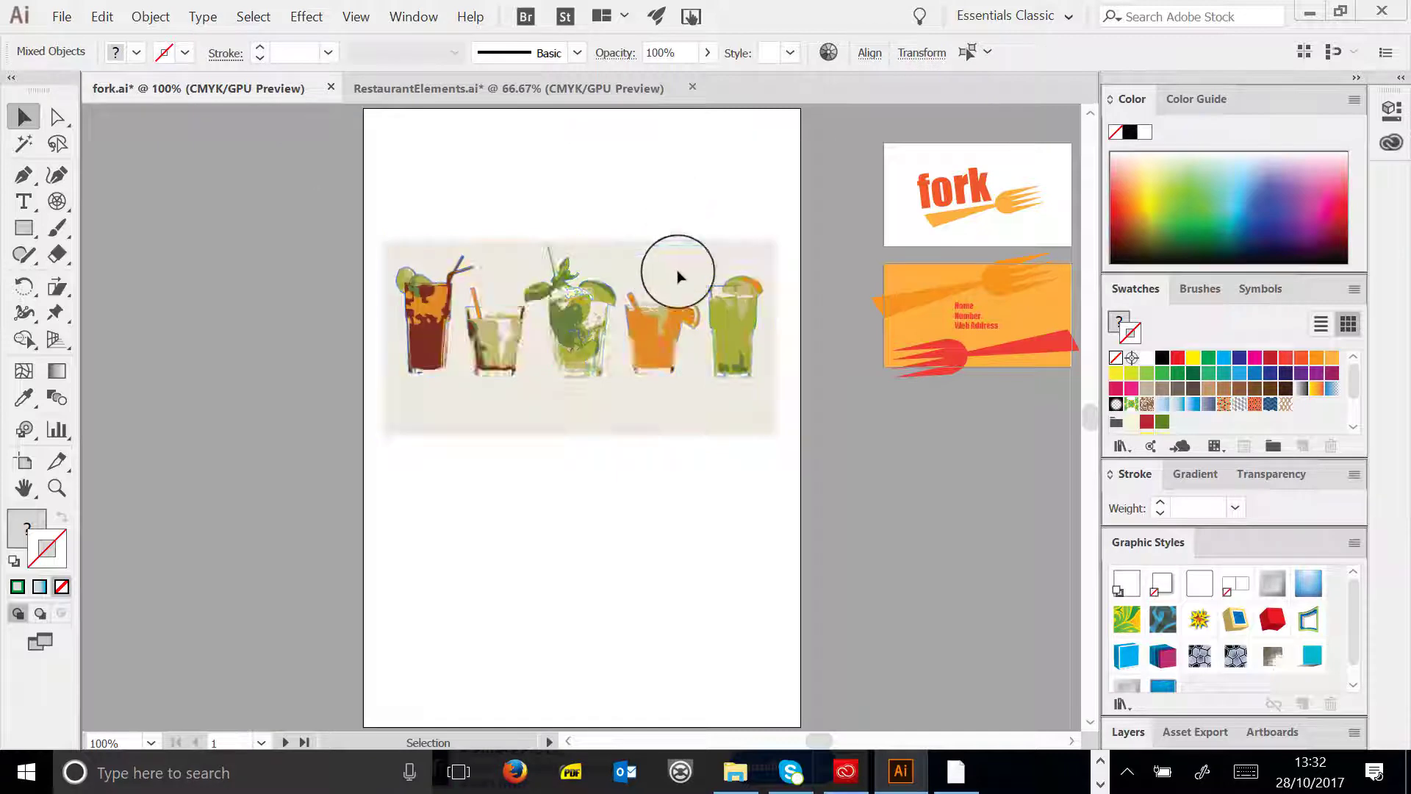
left_click_drag(665, 267, 711, 485)
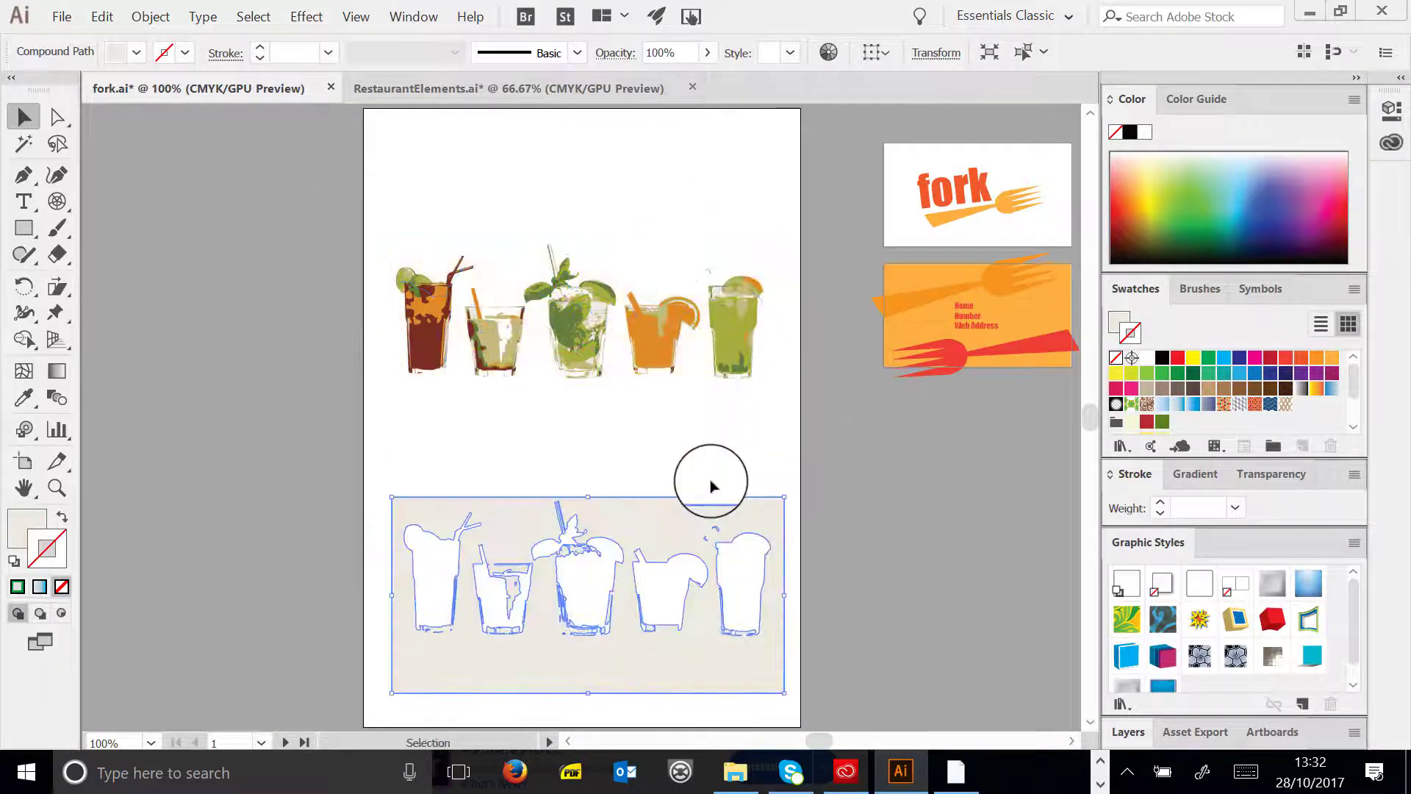
key("Delete")
- Try deleting the orange shape of the fourth drink and undo the deletion
left_click(647, 376)
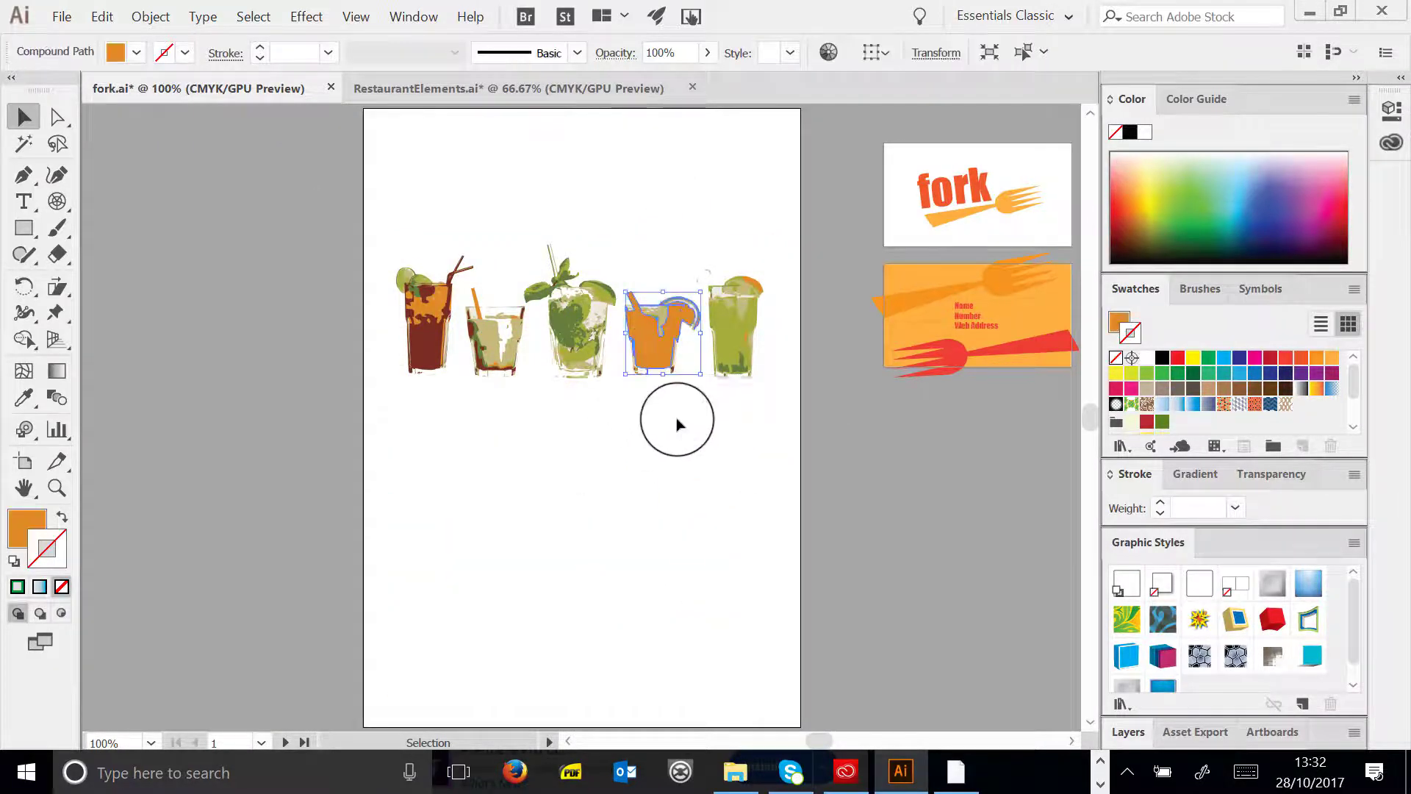
key("Delete")
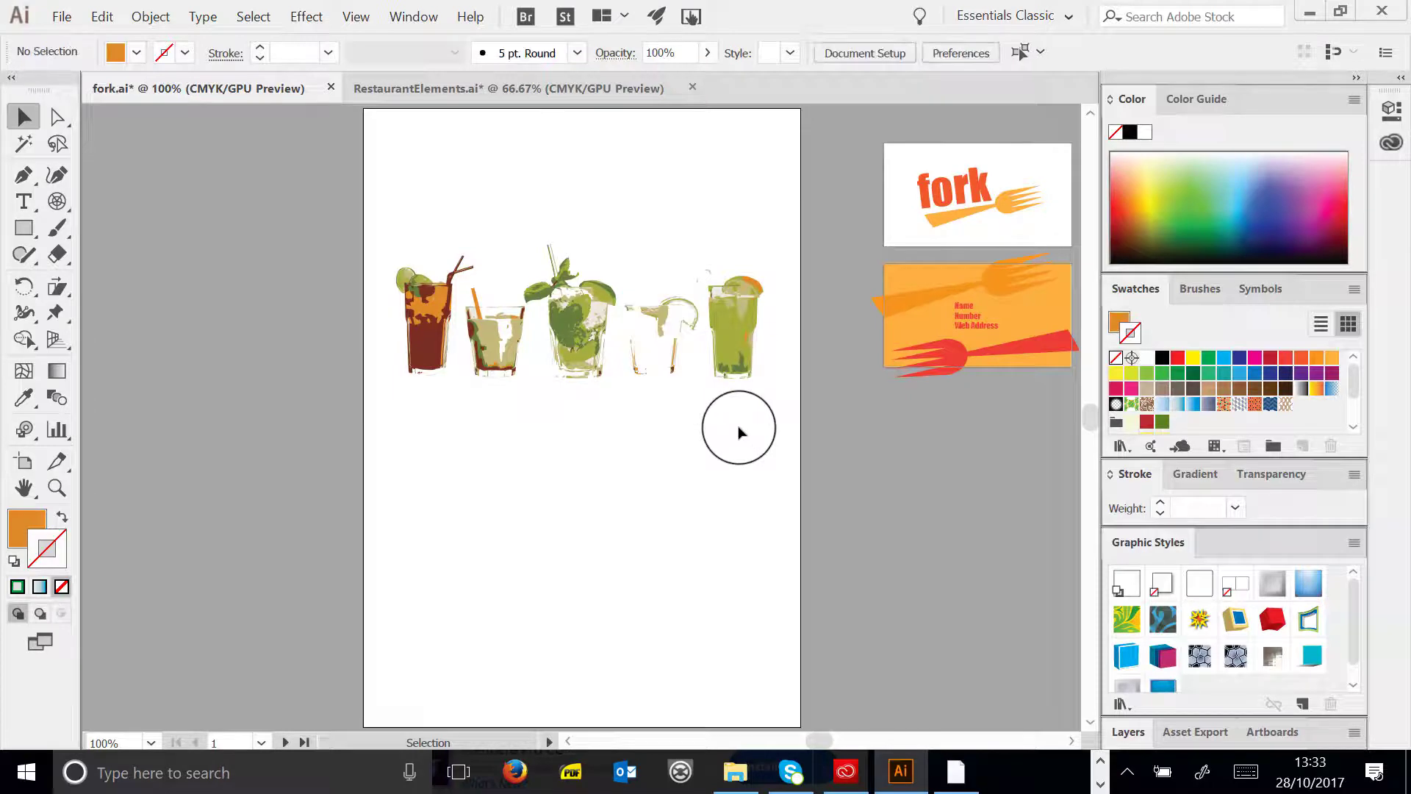
key("ctrl+z")
- Try deleting the lime slice shapes on the rim of the first drink and undo the deletion
key("z")
left_click(441, 211)
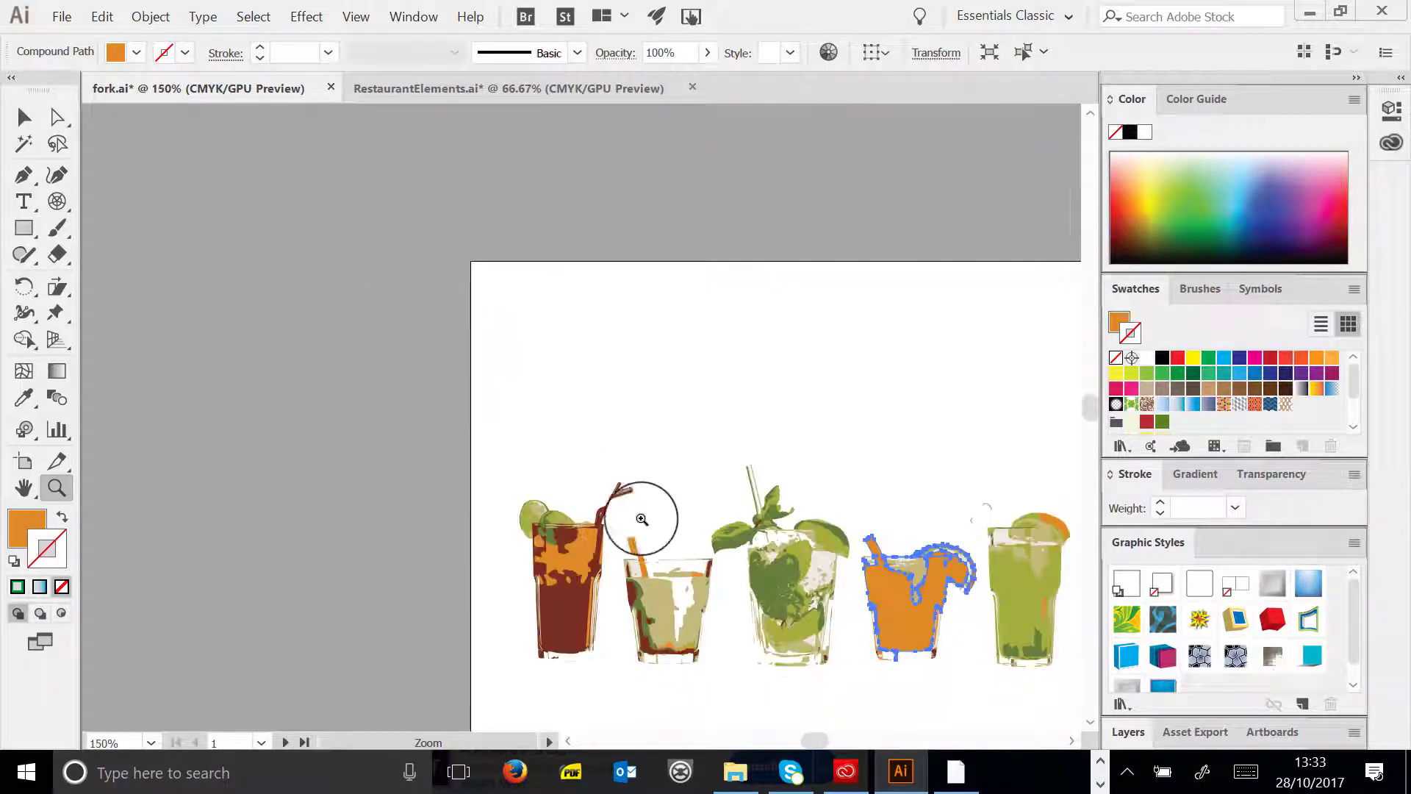
left_click(641, 519)
left_click(24, 116)
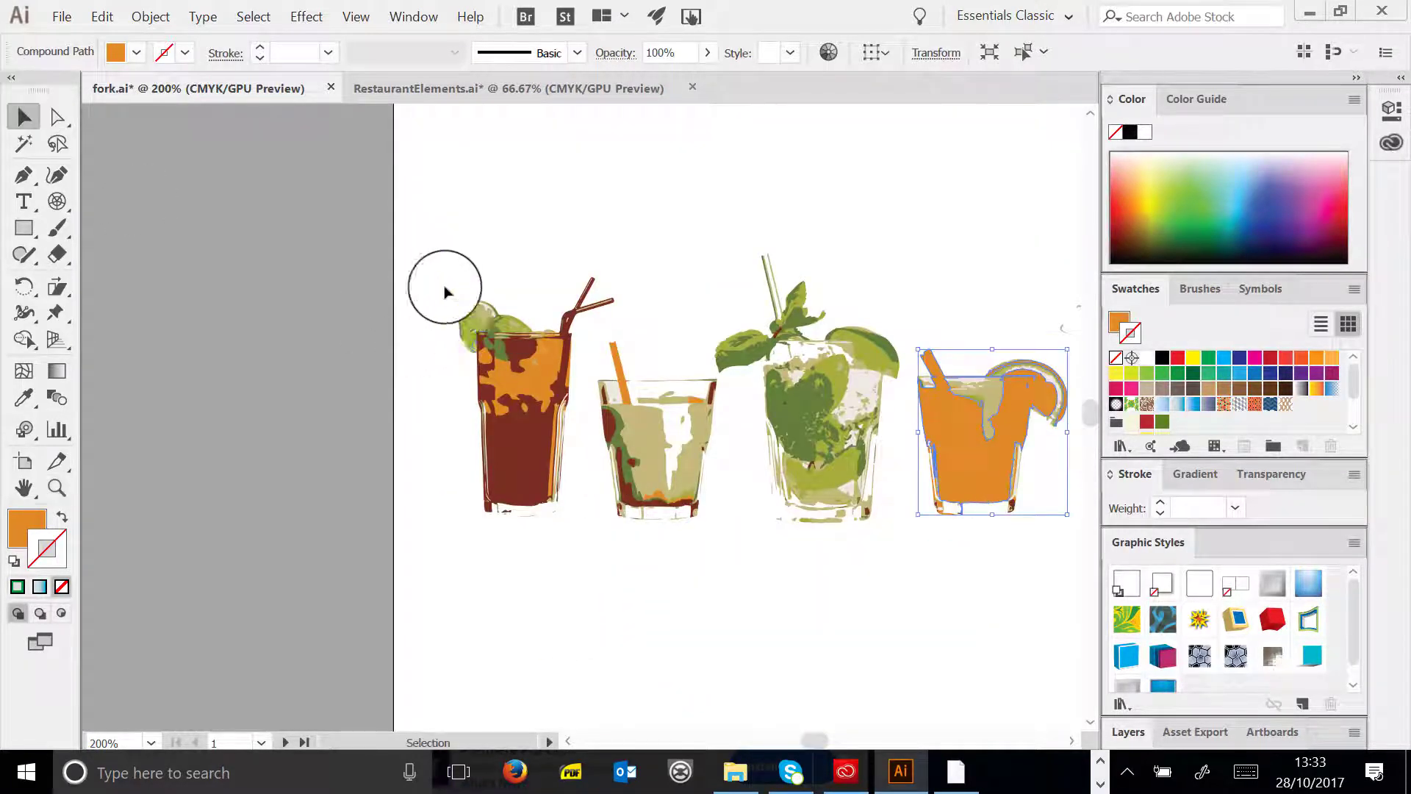
left_click(488, 331)
left_click_drag(522, 261, 417, 285)
key("Delete")
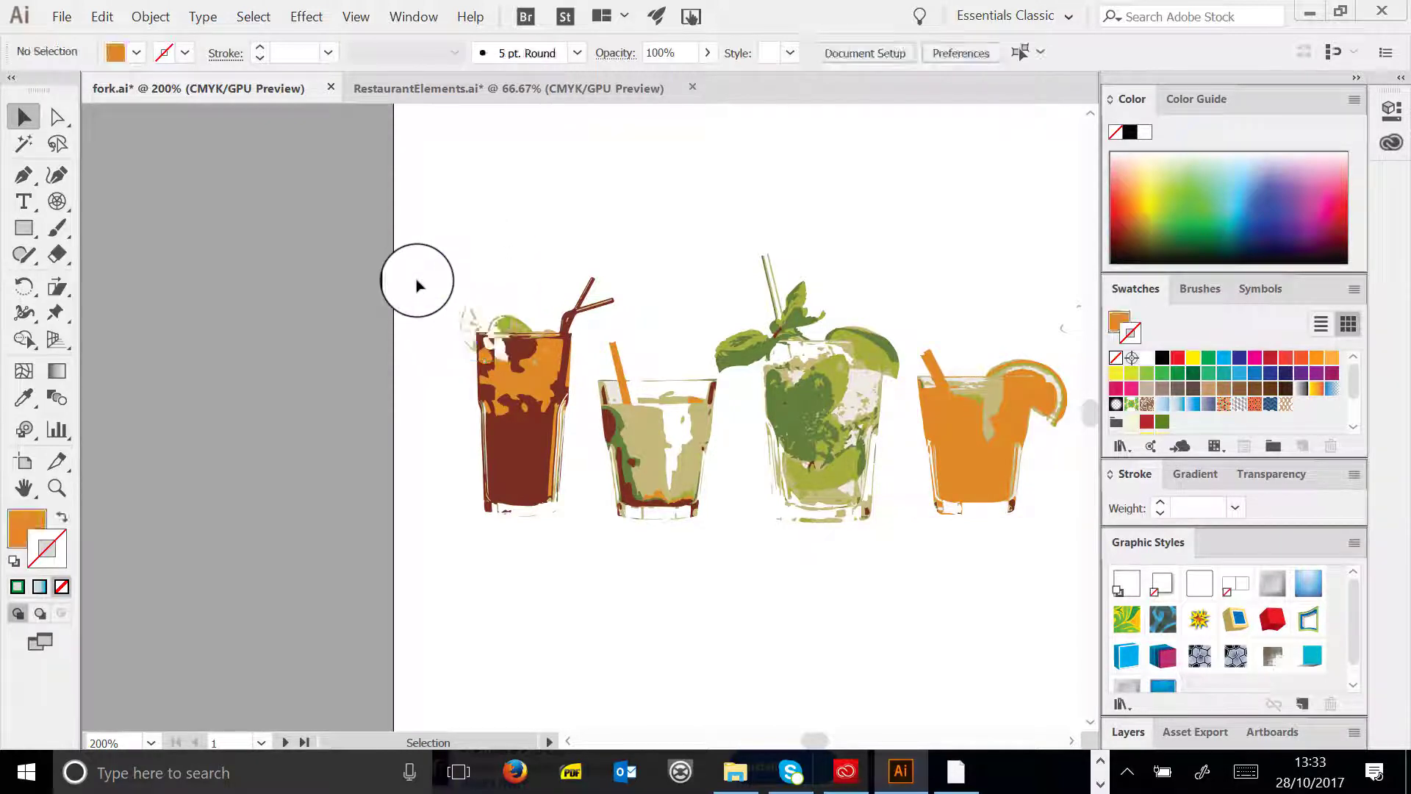
key("ctrl+z")
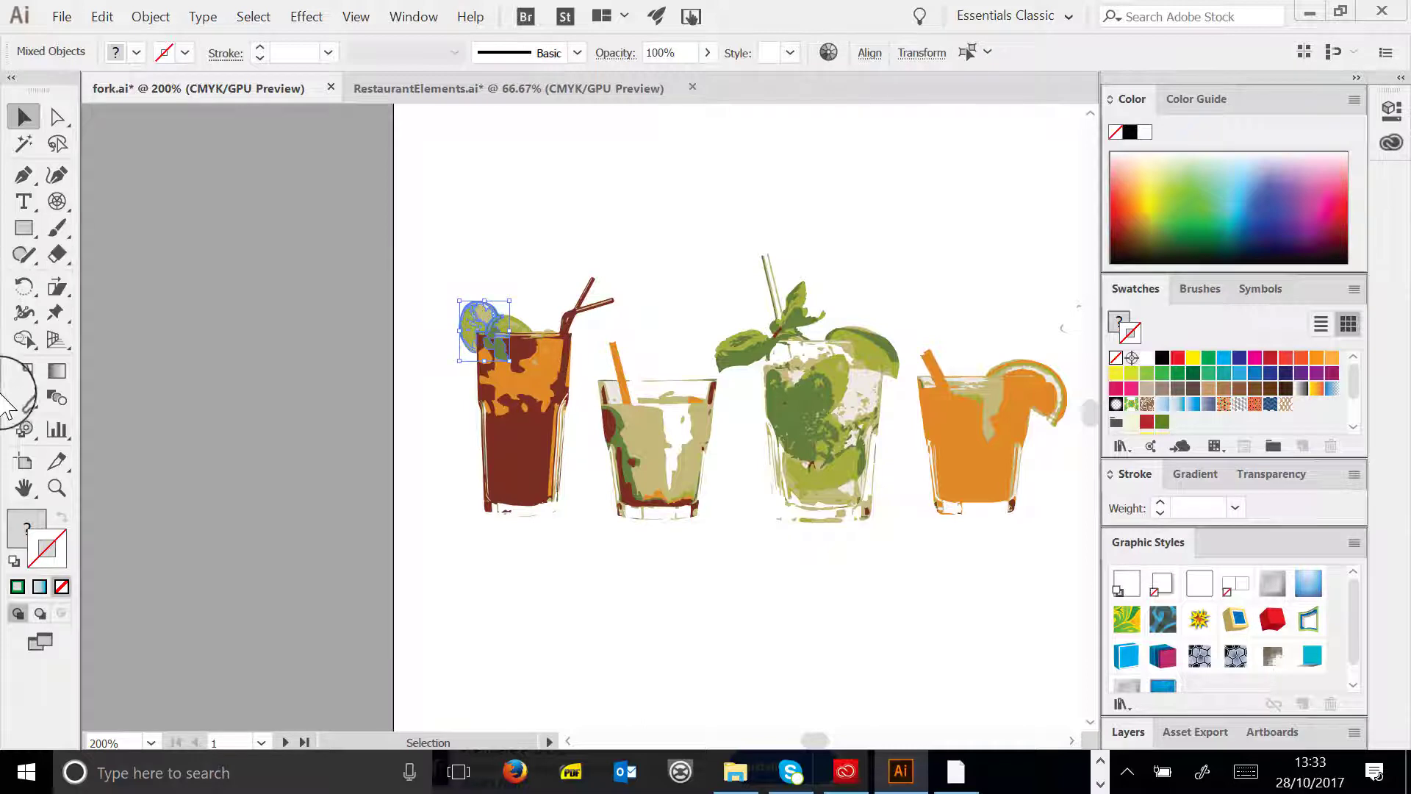
- Delete all the traced drinks and the beige background shape from the page
key("ctrl+a")
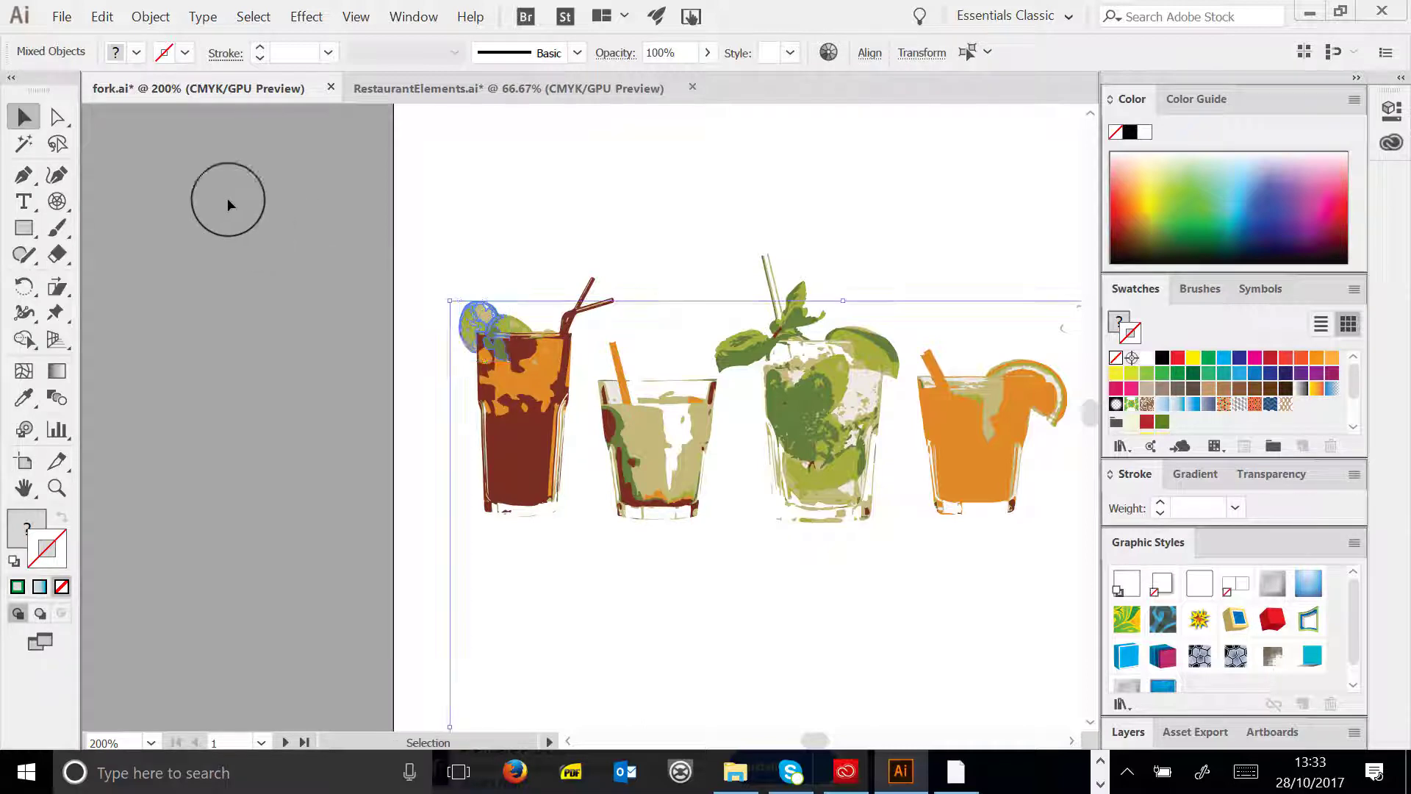
key("ctrl+alt+3")
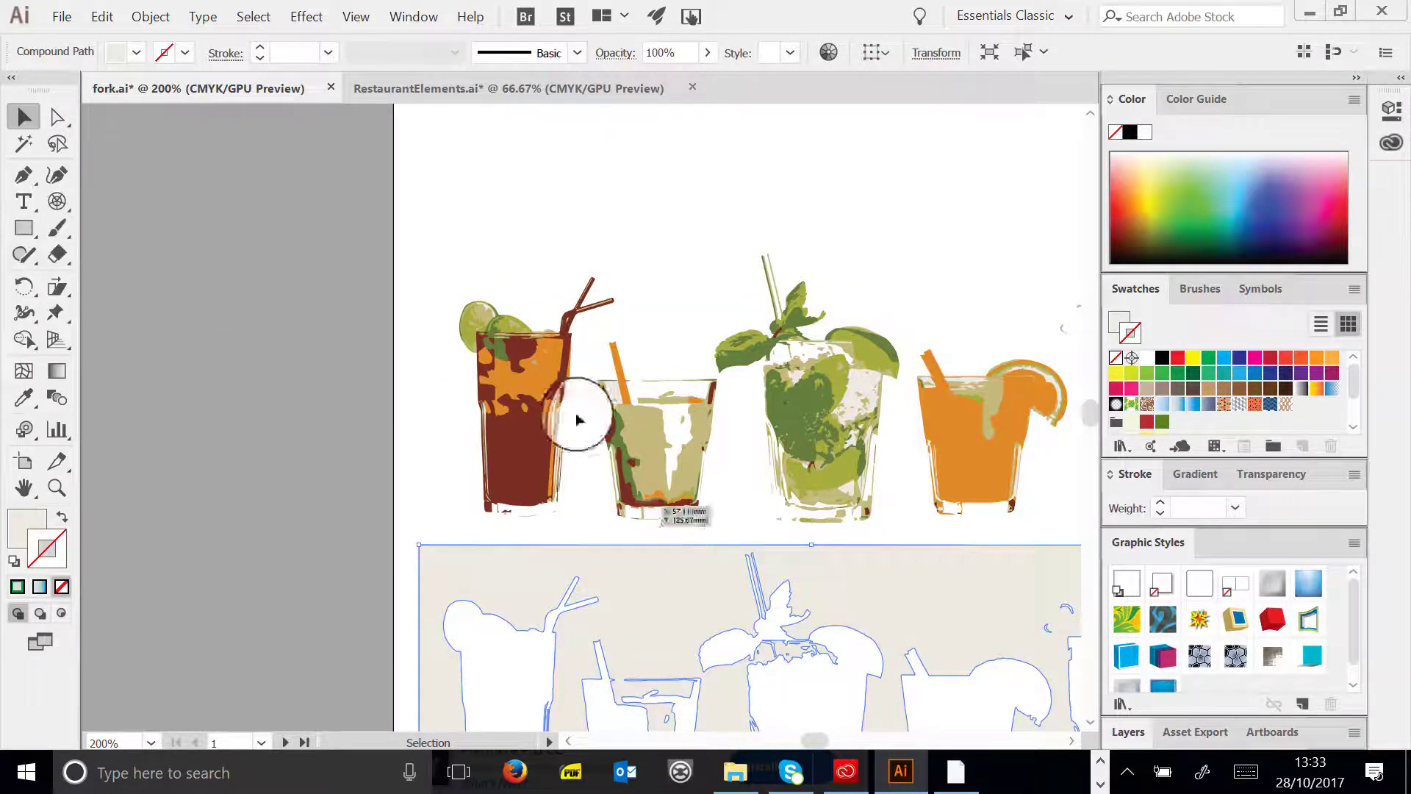
scroll(661, 441, "down", 4)
scroll(661, 441, "right", 4)
key("ctrl+a")
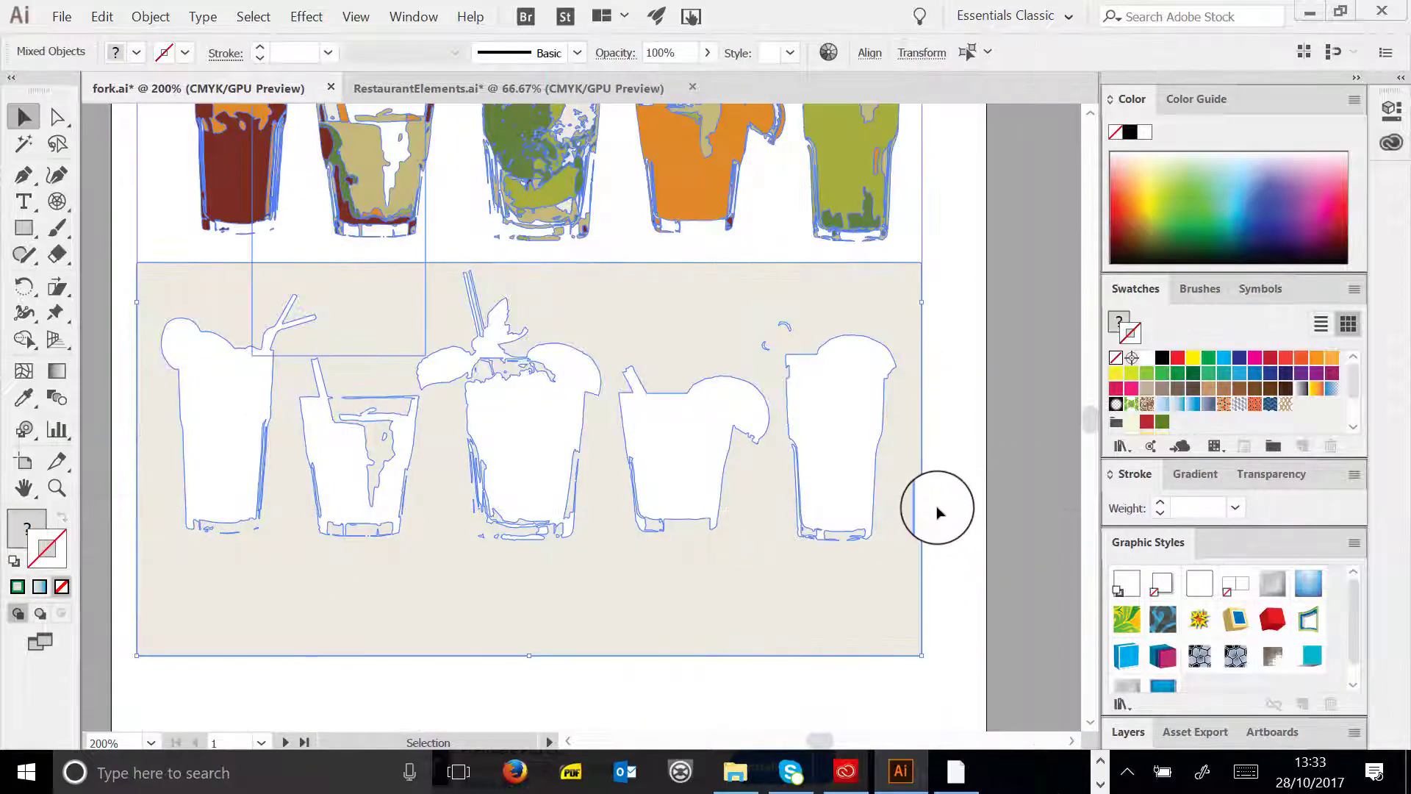
key("Delete")
- Look over the blank artboards and the artwork on the front and back of the fork business card
left_click(67, 487)
left_click(504, 441, "alt")
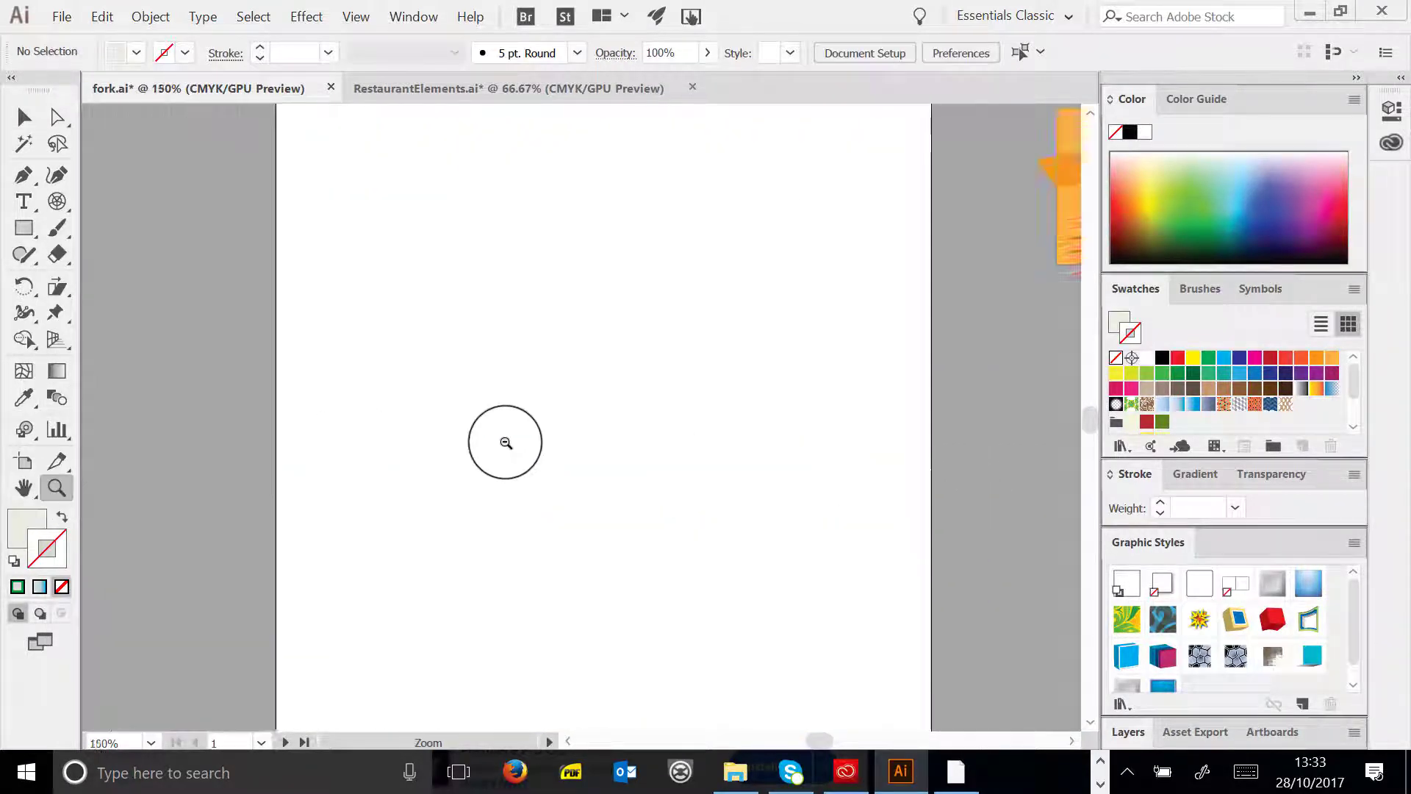
left_click(625, 471, "alt")
left_click(819, 466, "alt")
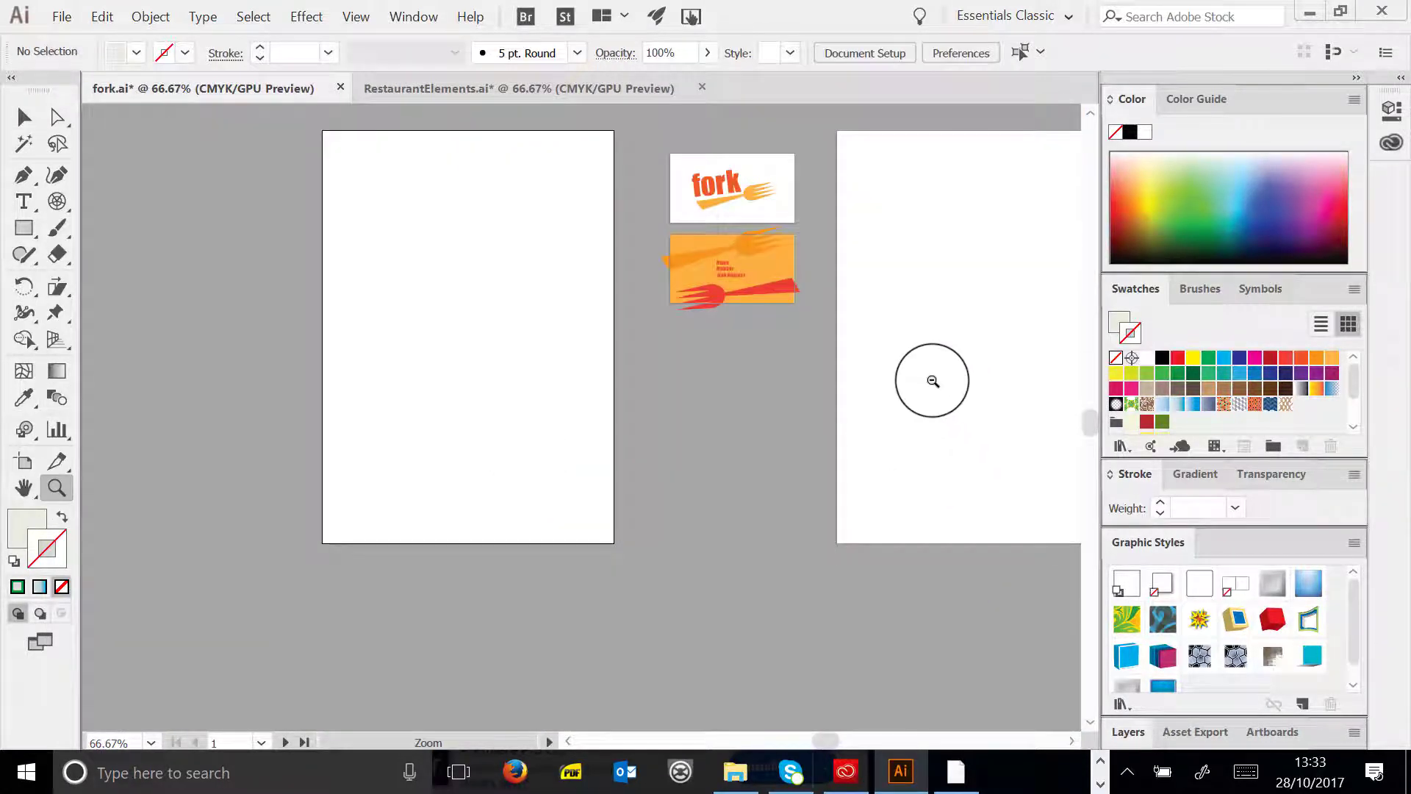
left_click(879, 378)
left_click(249, 420, "alt")
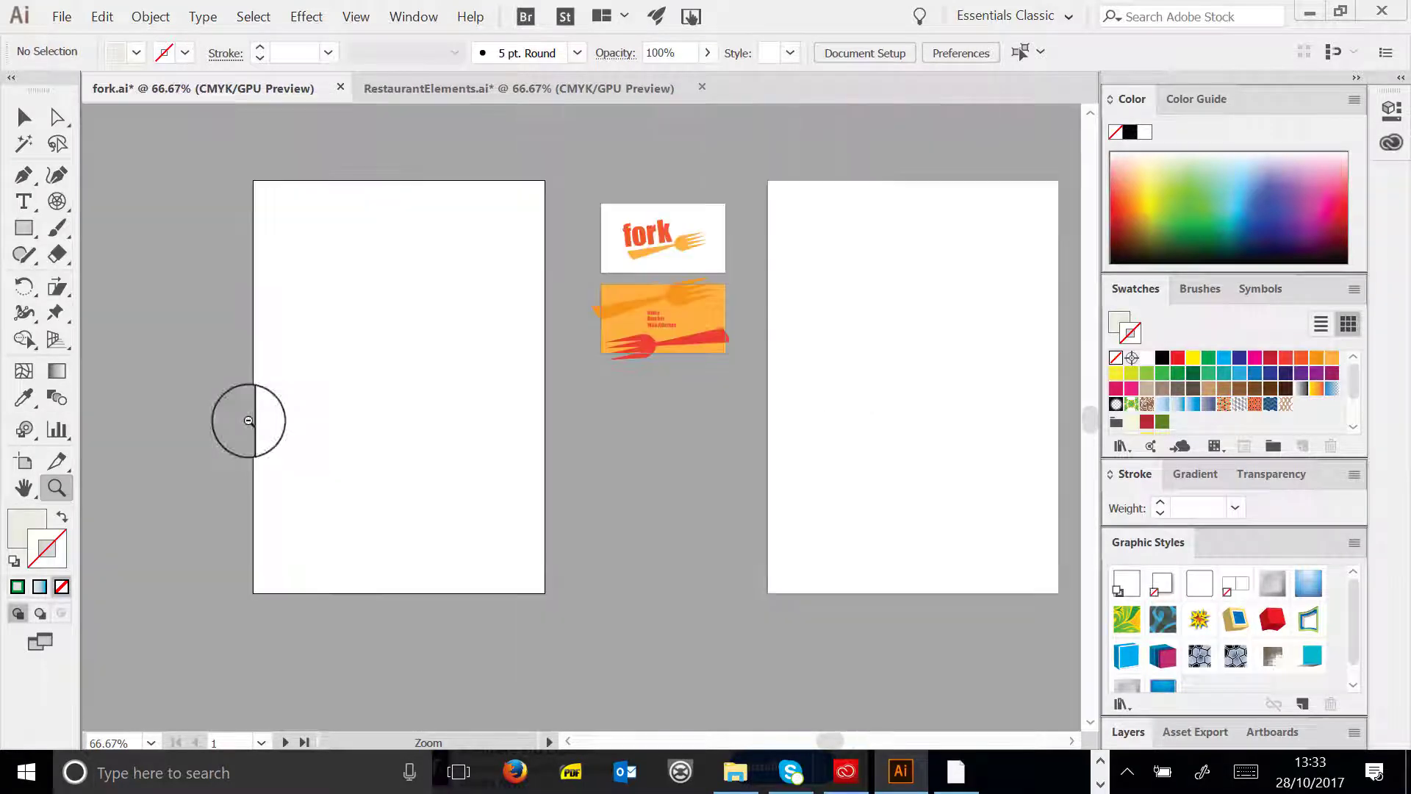
left_click(24, 116)
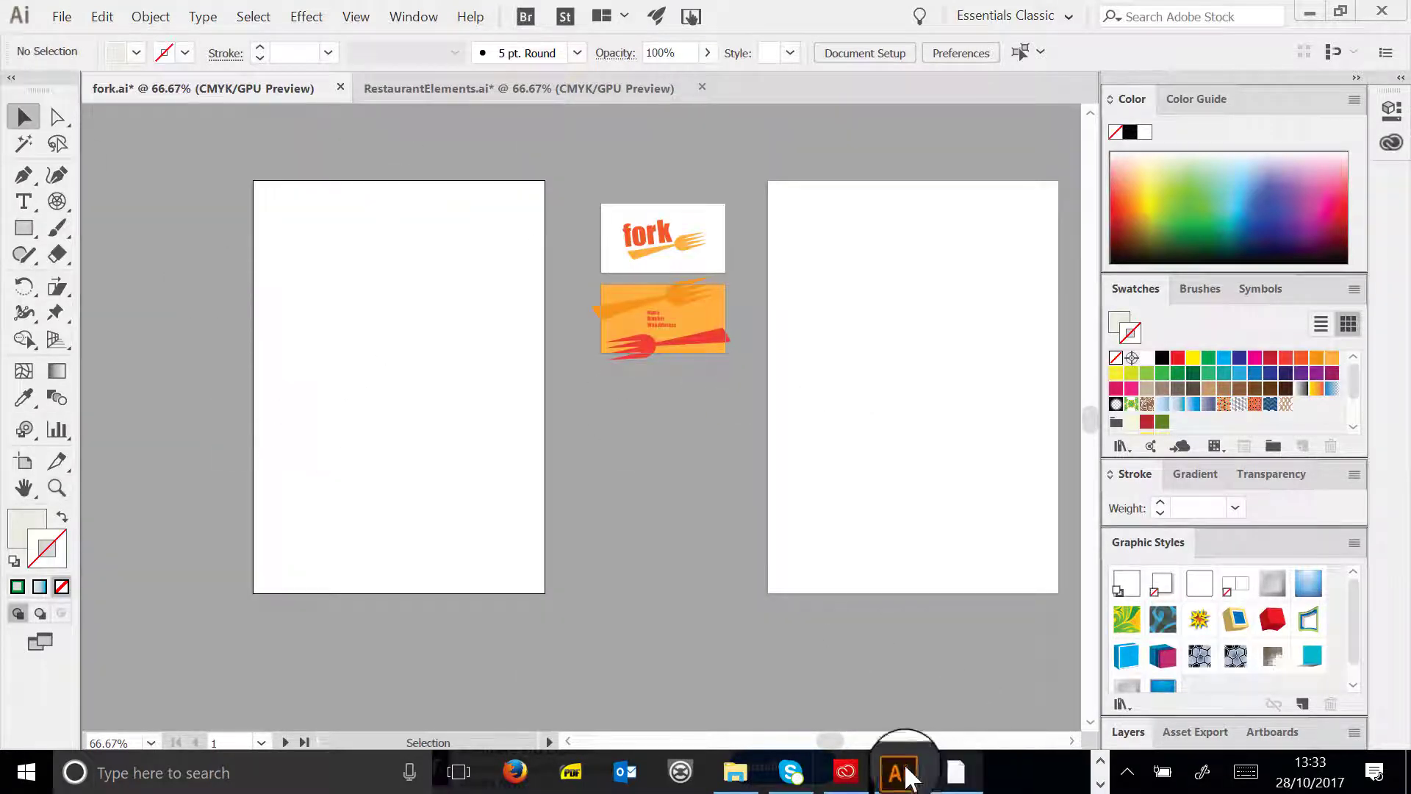
left_click_drag(826, 739, 837, 739)
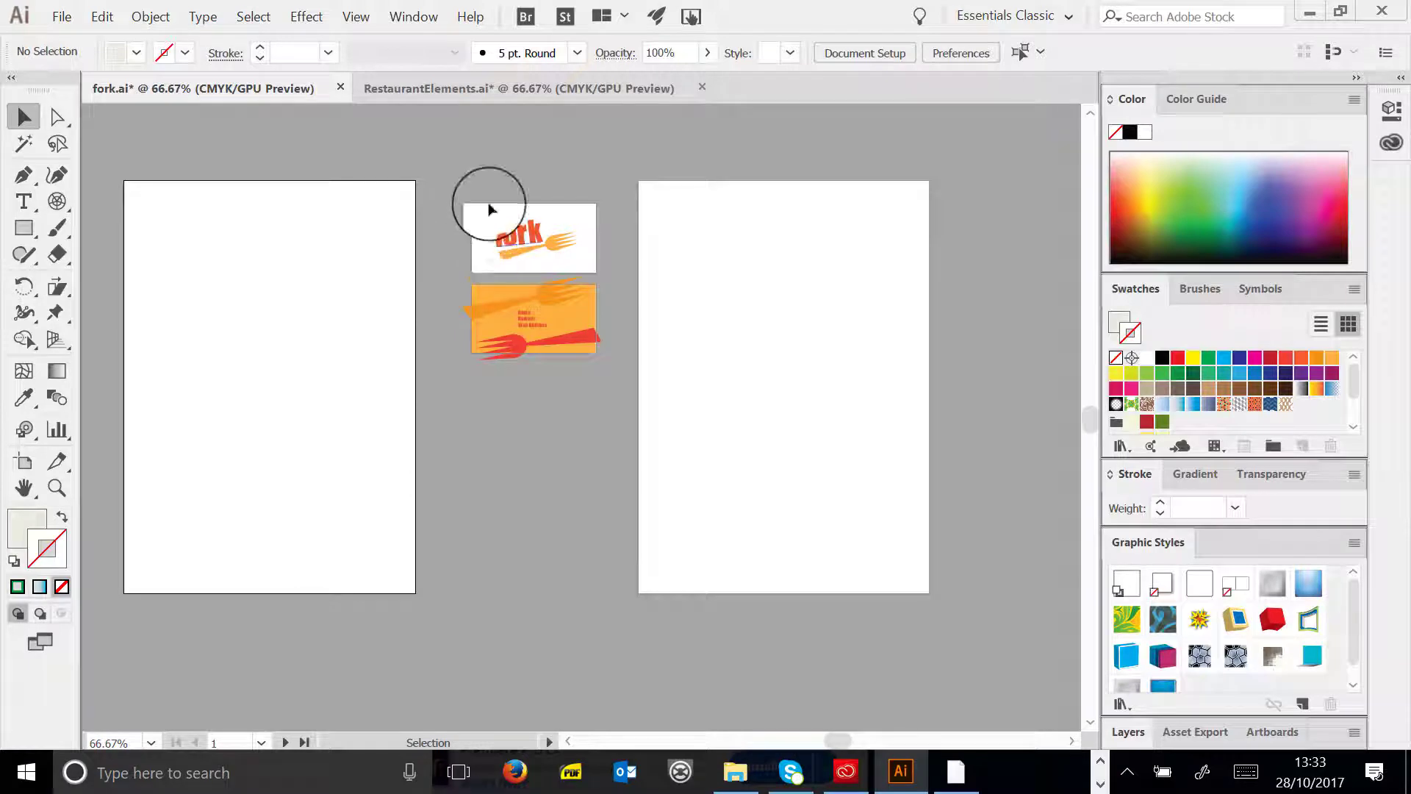
left_click_drag(547, 279, 590, 246)
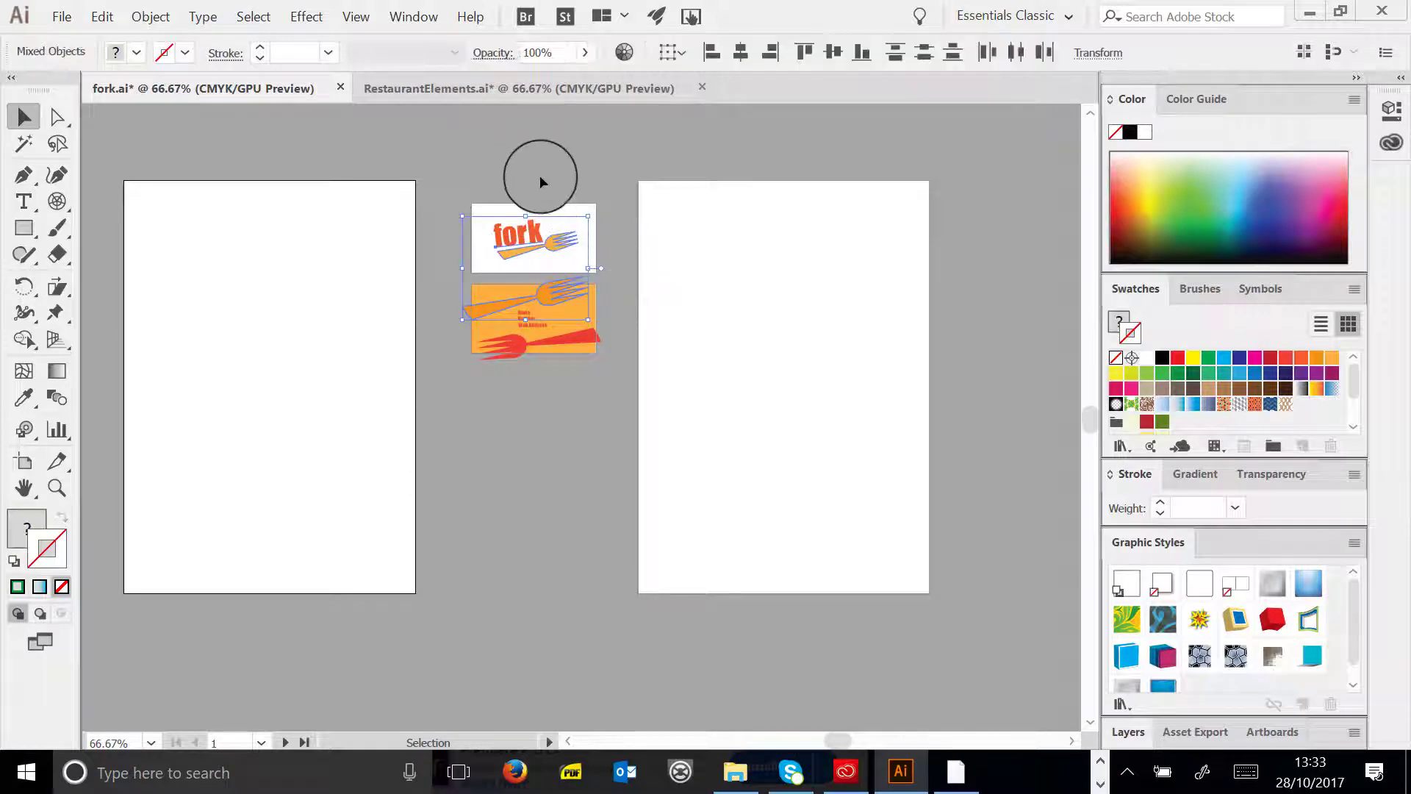
left_click(539, 179)
left_click(558, 254)
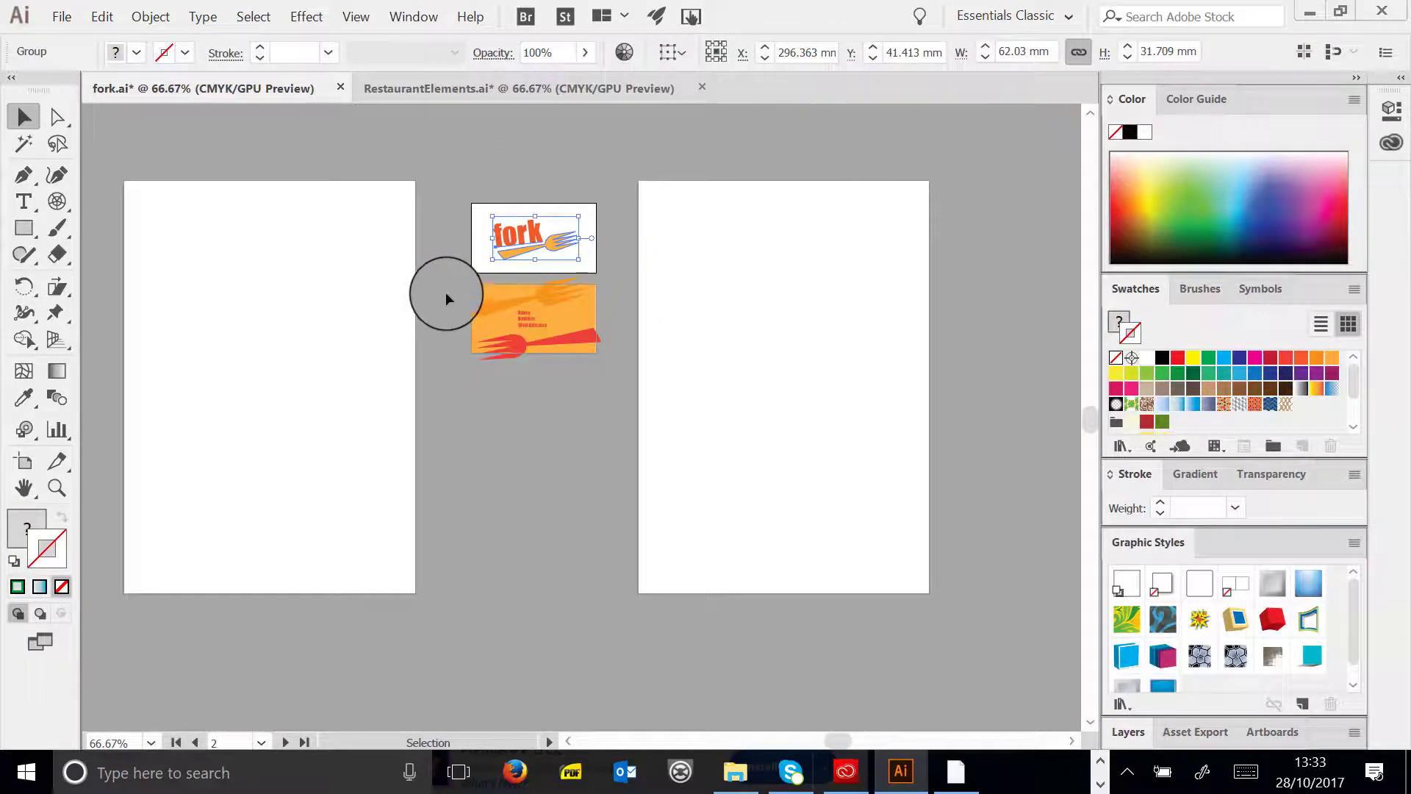
left_click_drag(586, 391, 580, 345)
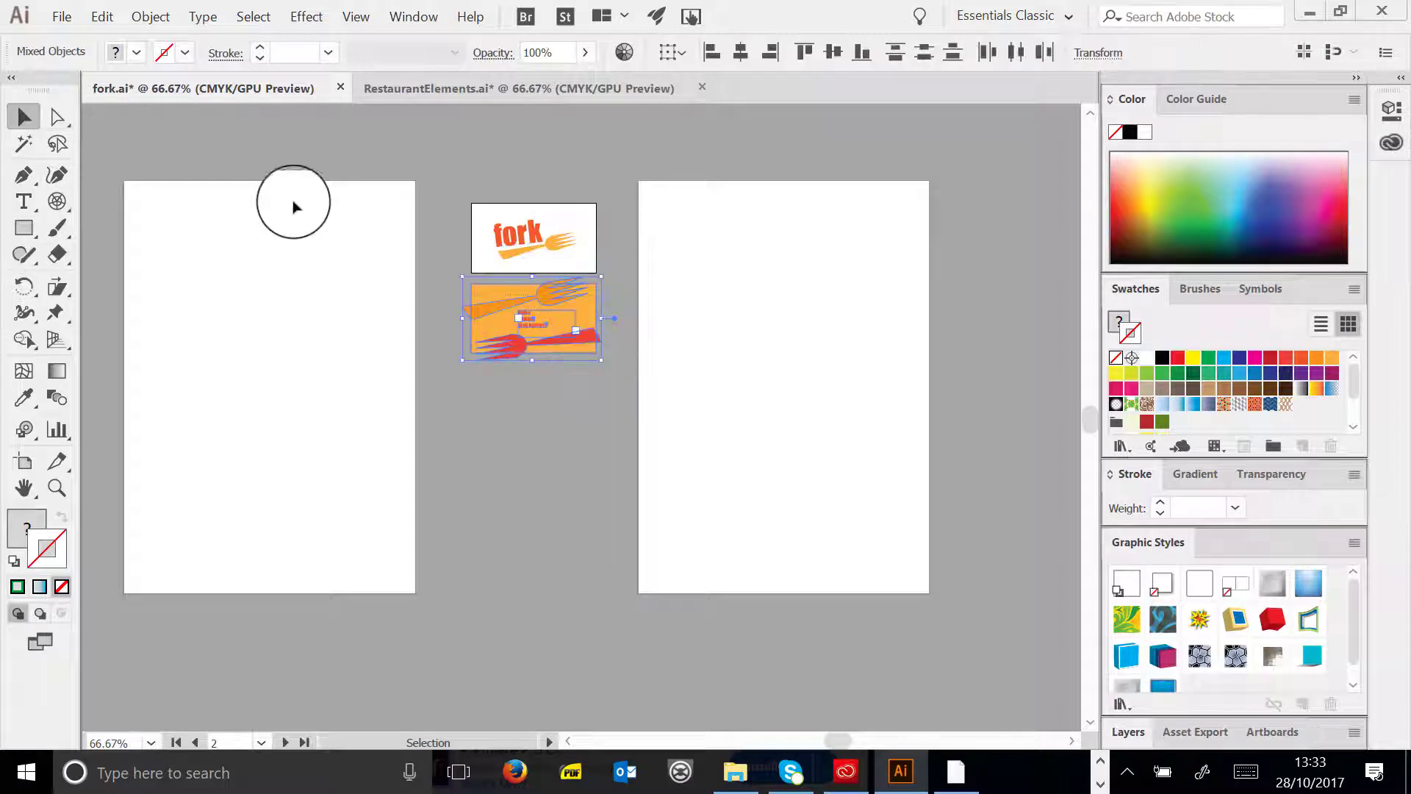
- Copy the fork logo from the business card onto the first blank artboard and enlarge it to about 149 × 76 mm
left_click(576, 249)
key("ctrl+c")
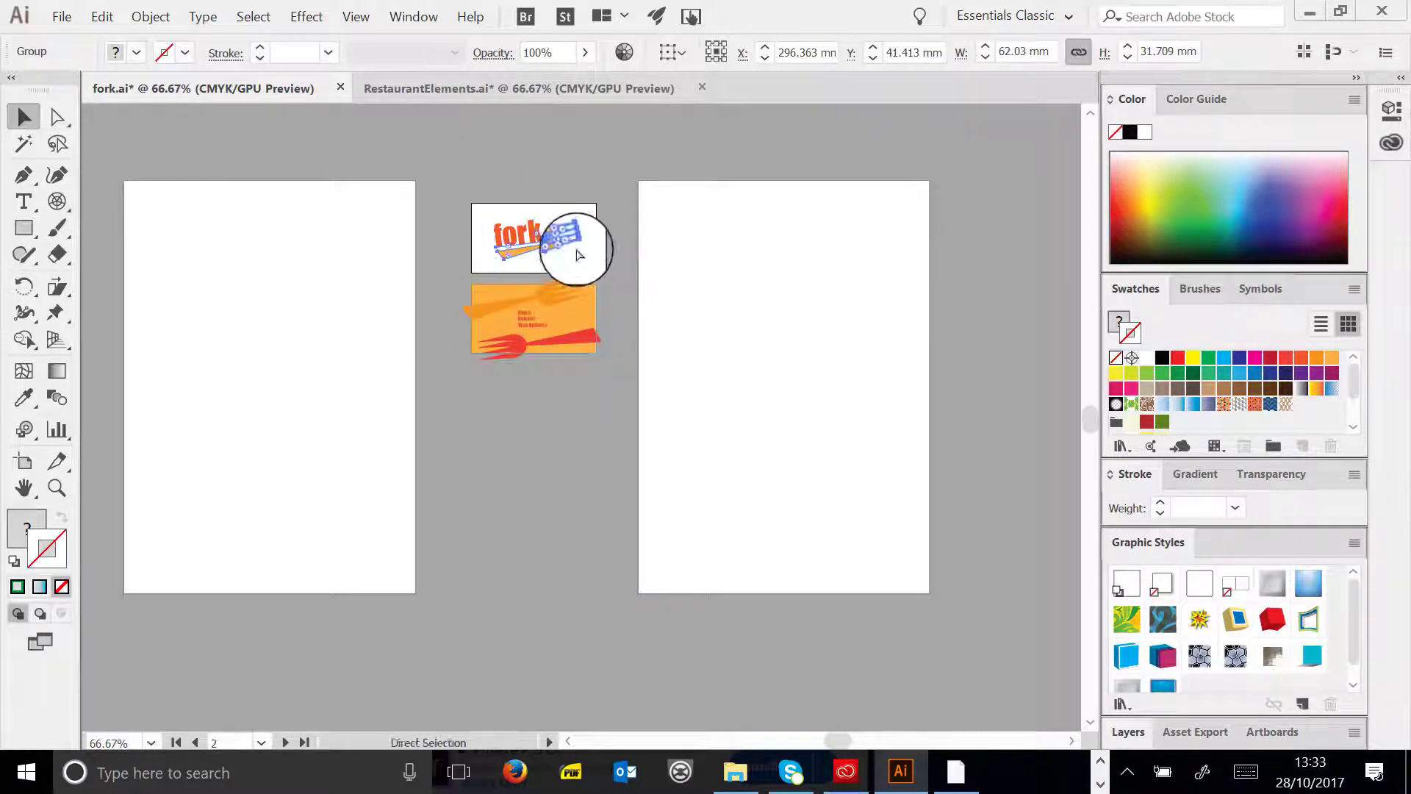
key("ctrl+v")
left_click_drag(578, 424, 394, 333)
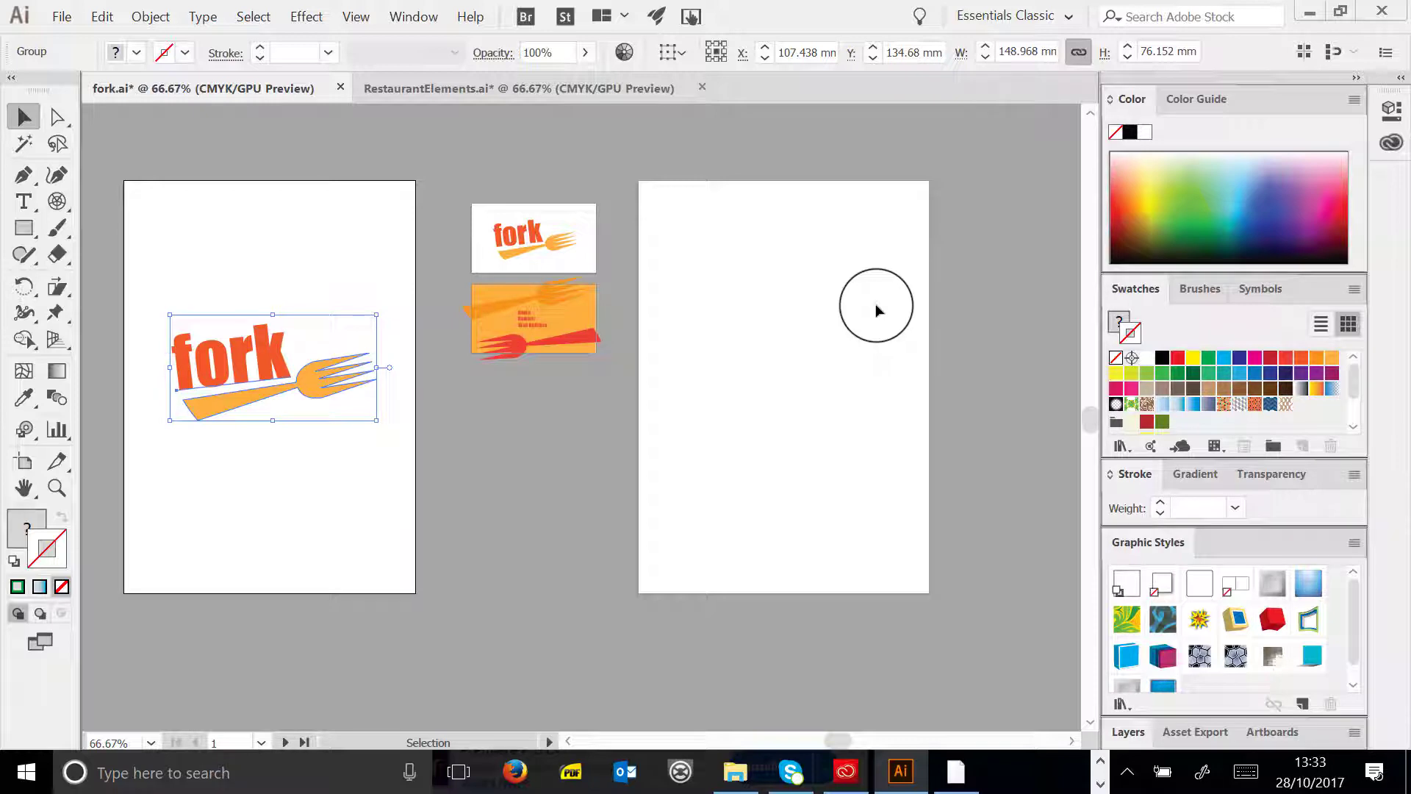
- Switch to RestaurantElements.ai and examine the grid of retro menu cover designs up close
left_click(505, 90)
scroll(743, 353, "down", 5)
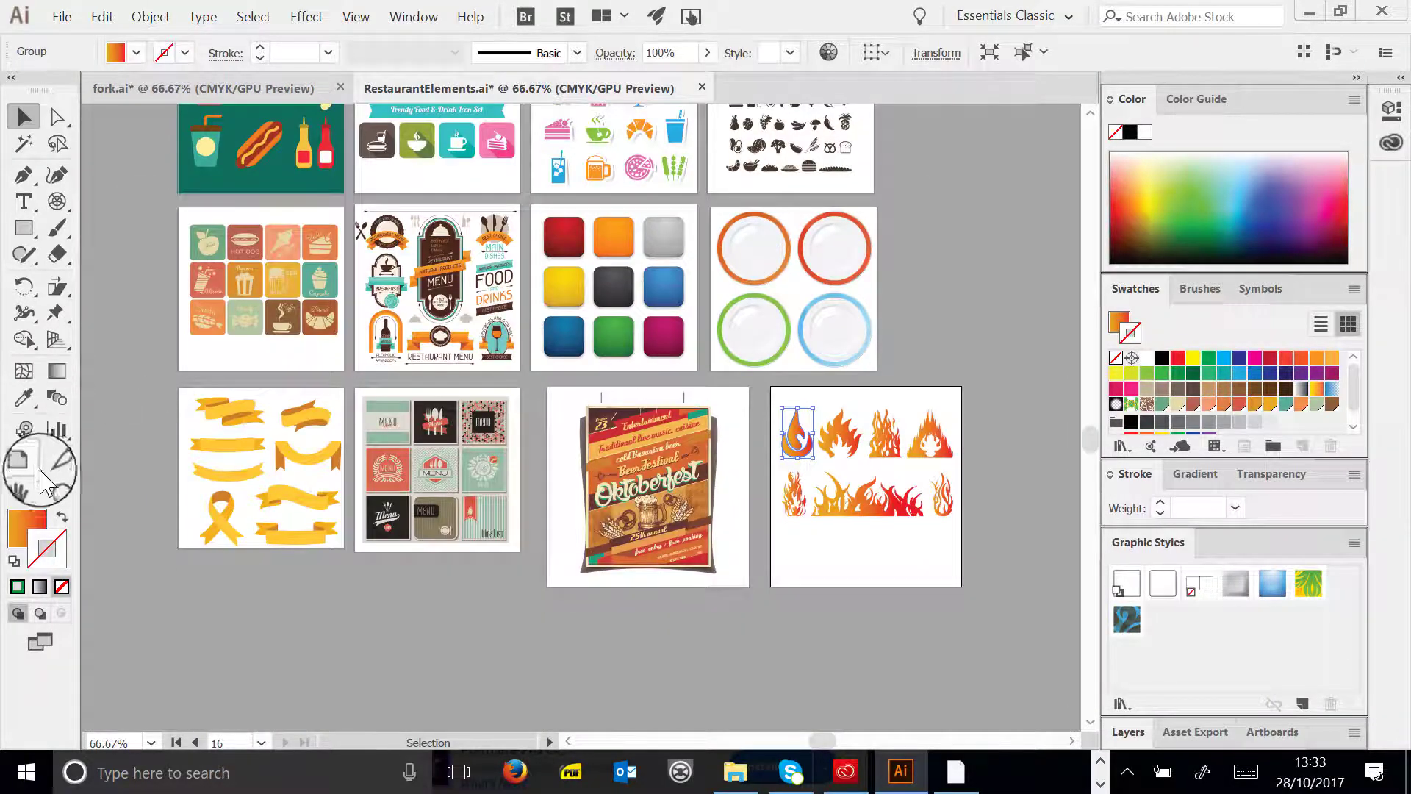
left_click(57, 487)
left_click(441, 474)
left_click(669, 482)
left_click(671, 483)
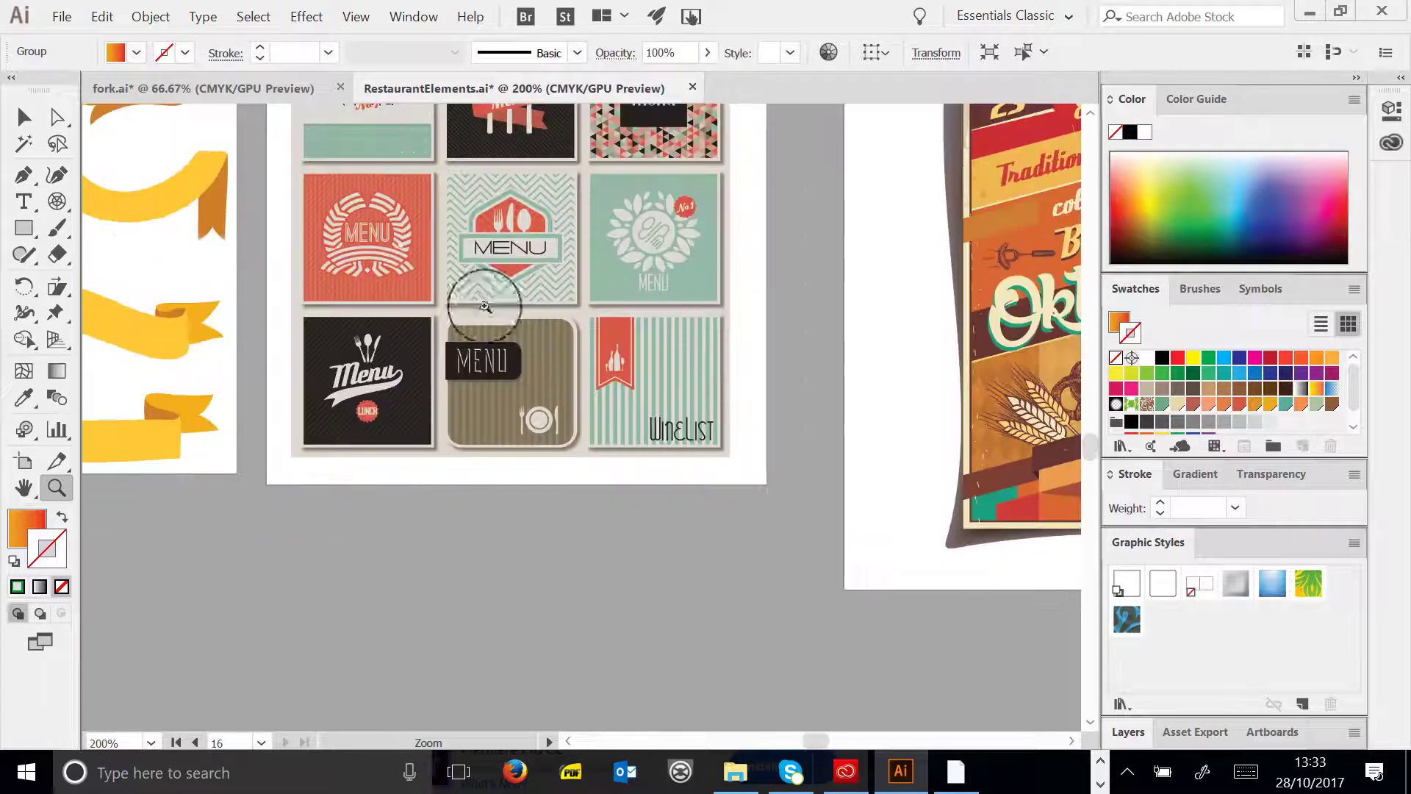
left_click(24, 116)
left_click(401, 193)
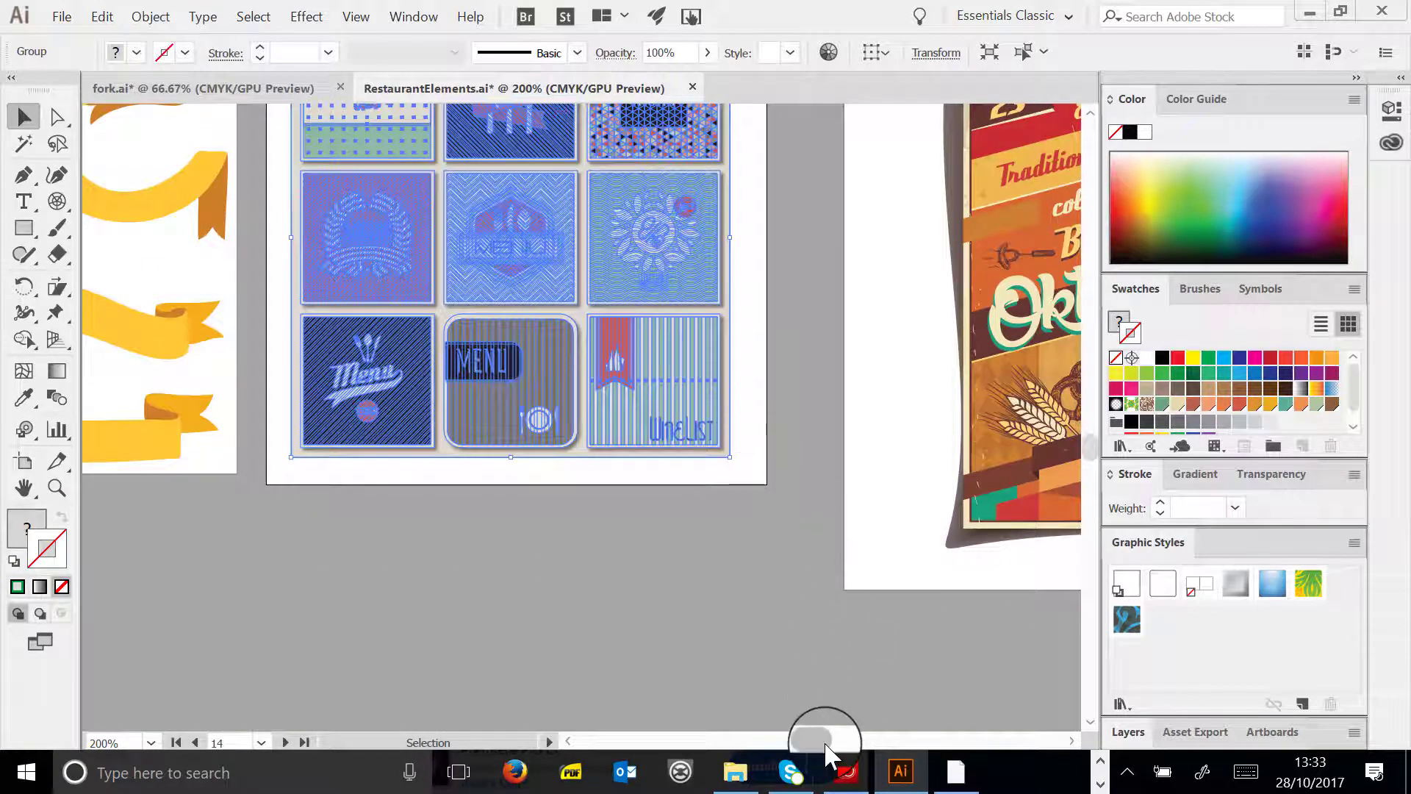
- Try bringing the Oktoberfest poster's orange background shape into fork.ai, undo it and return to RestaurantElements.ai
left_click_drag(824, 752, 827, 747)
left_click(490, 335)
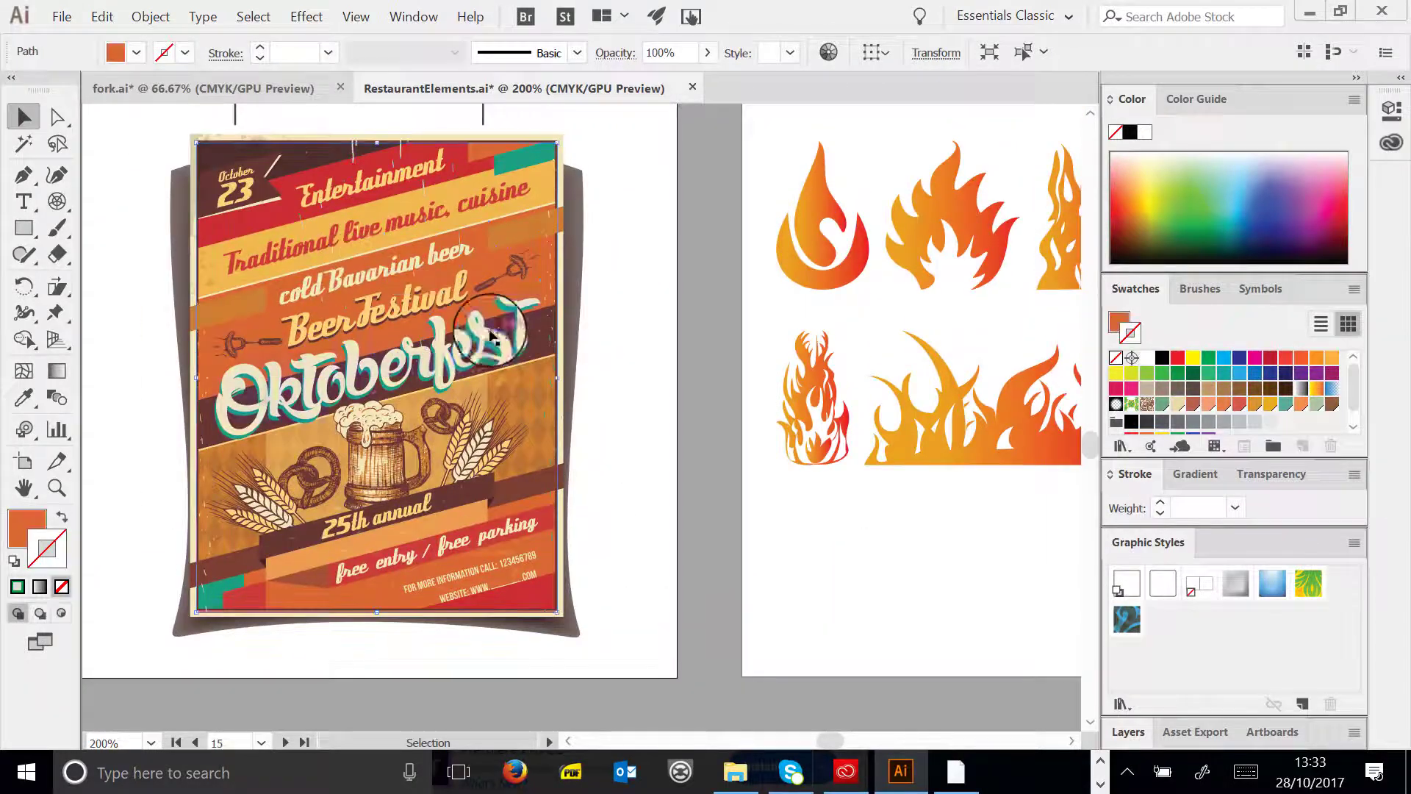
left_click(492, 267, "ctrl")
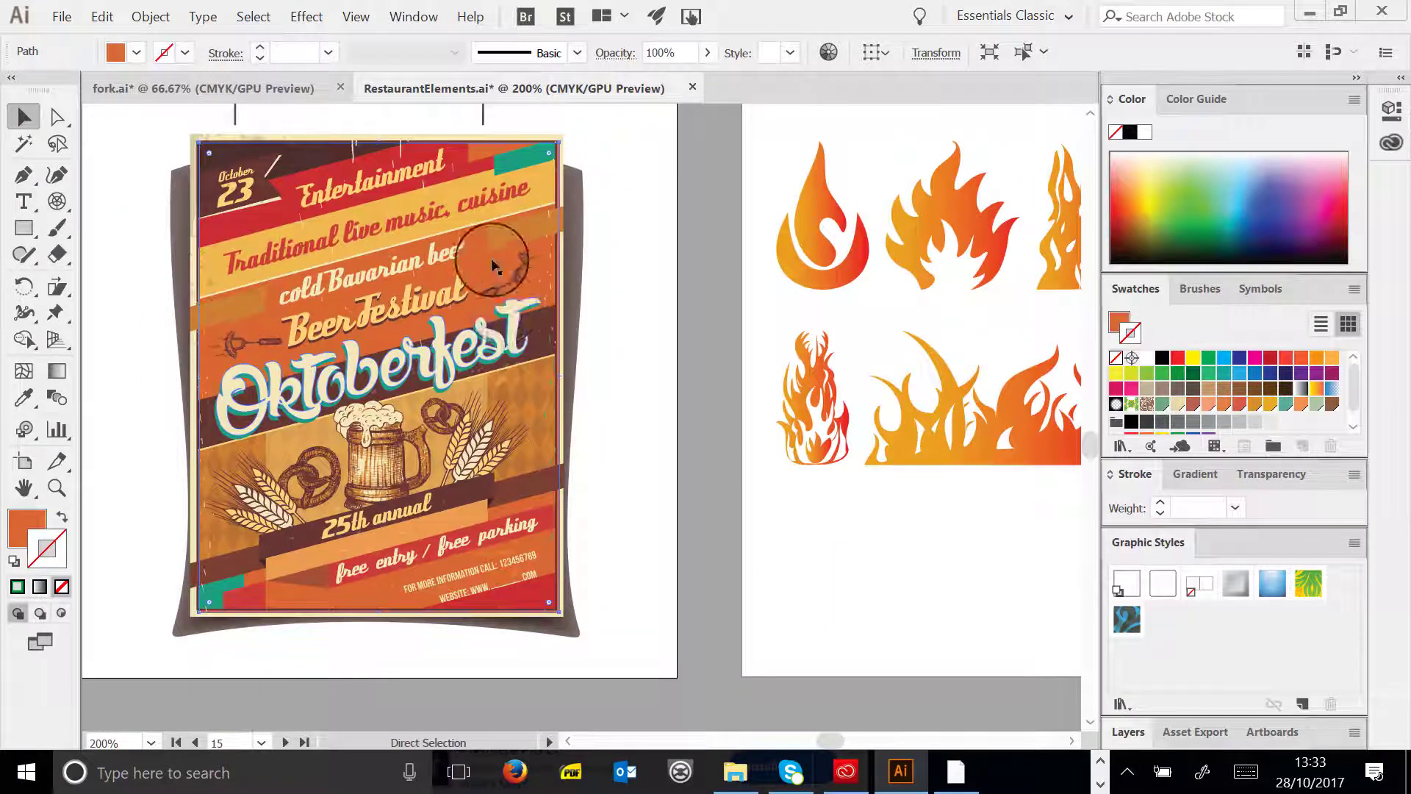
left_click_drag(493, 266, 608, 432)
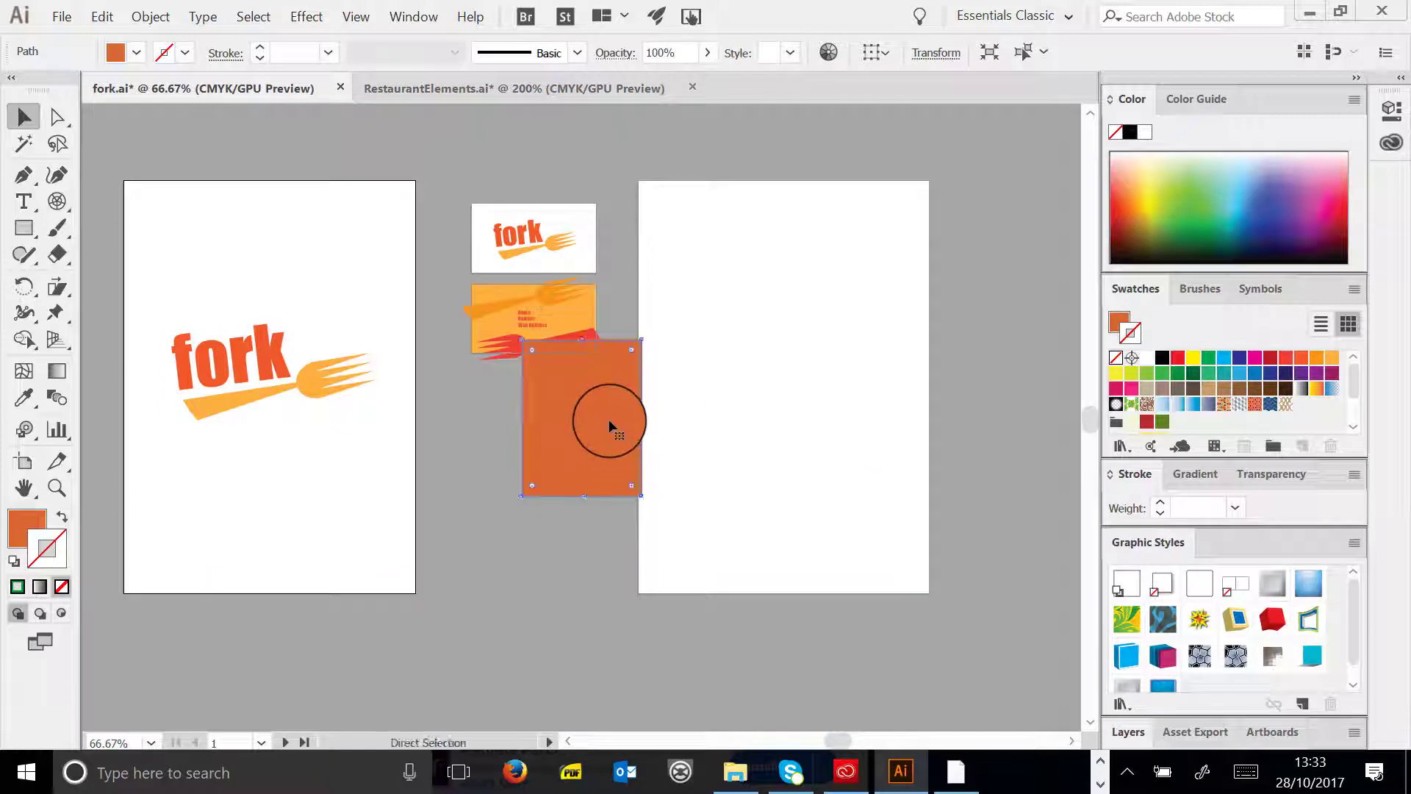
key("ctrl+z")
left_click(448, 88)
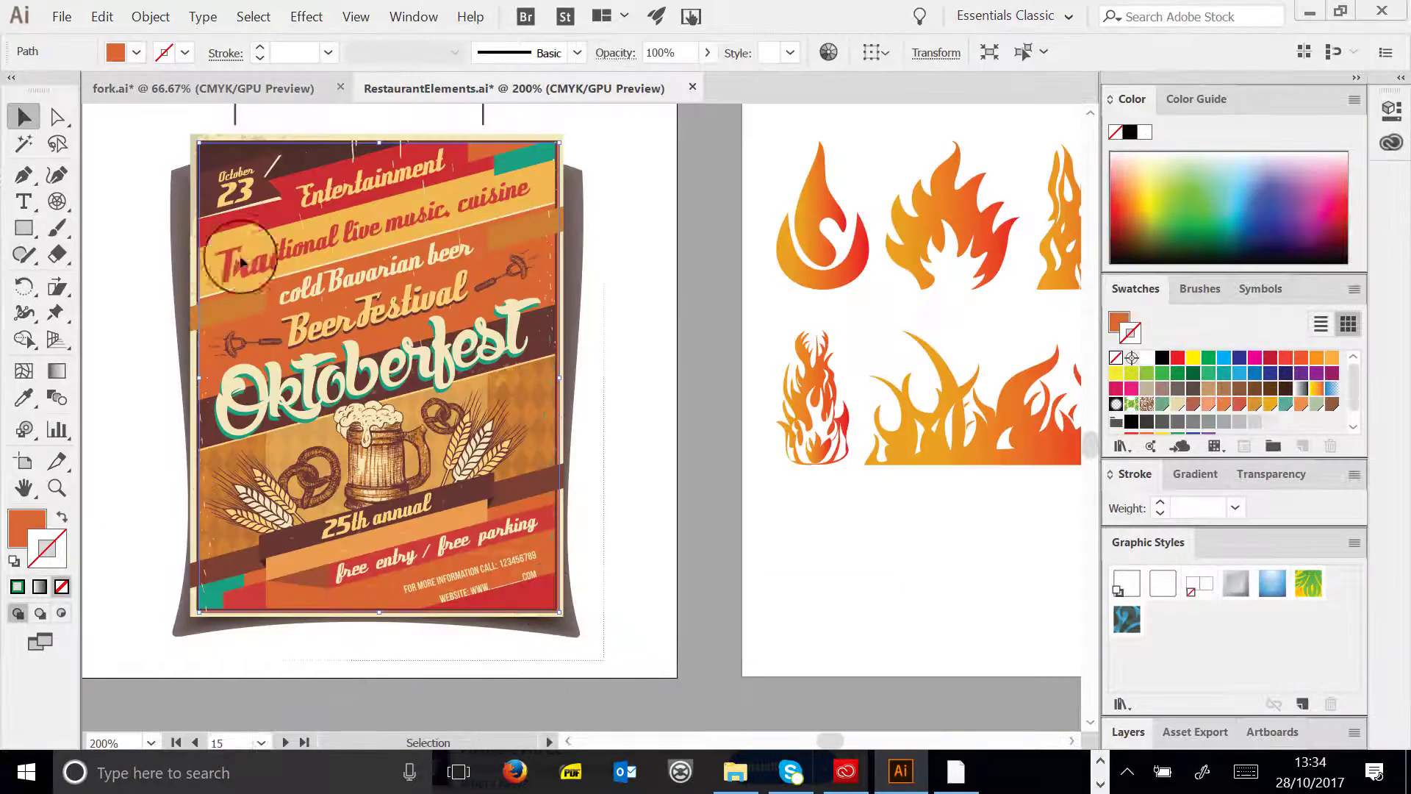
- Bring the complete Oktoberfest poster into fork.ai, enlarge it and centre it on the blank artboard beside the business cards
left_click_drag(241, 261, 647, 450)
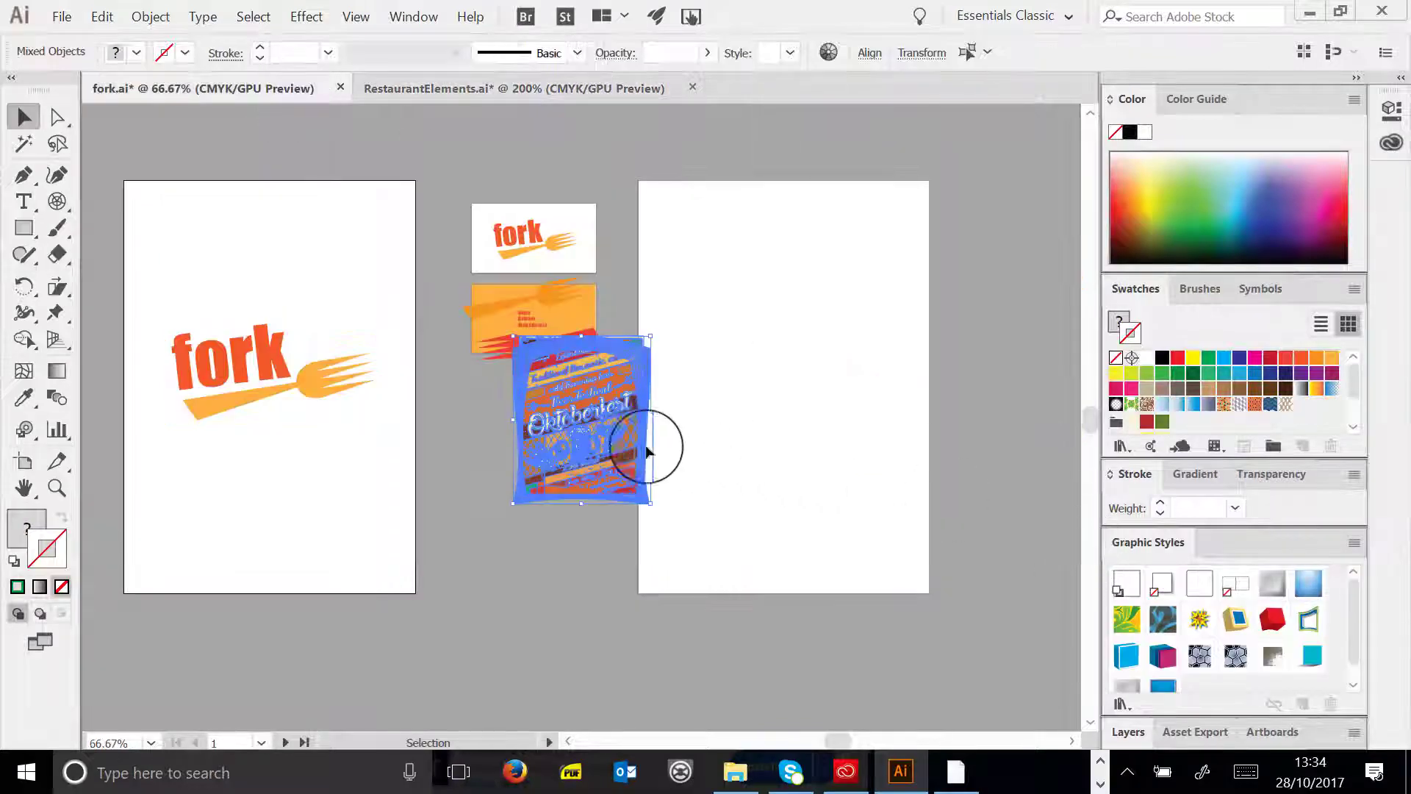
left_click_drag(650, 504, 834, 728)
left_click_drag(746, 508, 846, 520)
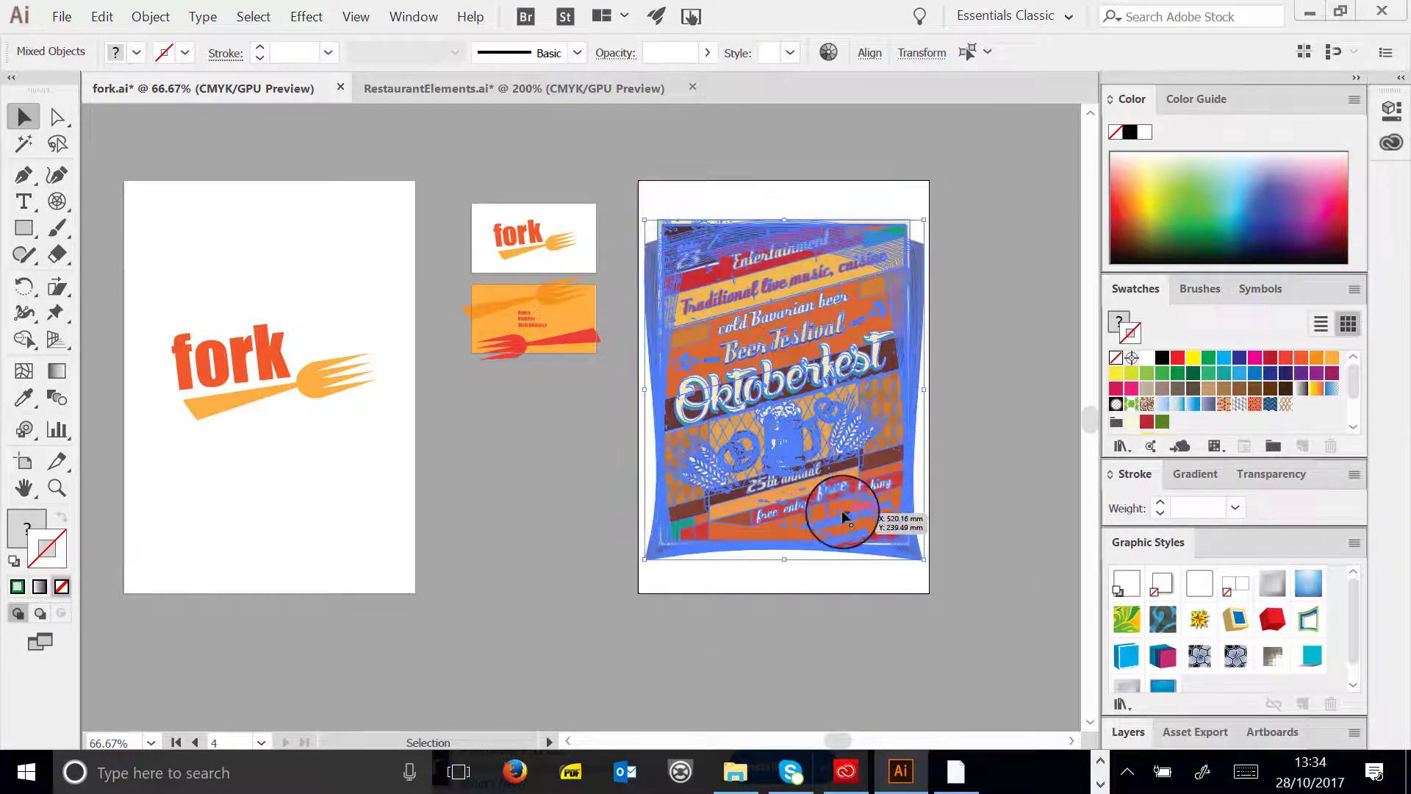
- Delete all the lettering and illustrations from the Oktoberfest poster, keeping only its frame and coloured background bands
left_click_drag(875, 350, 849, 526)
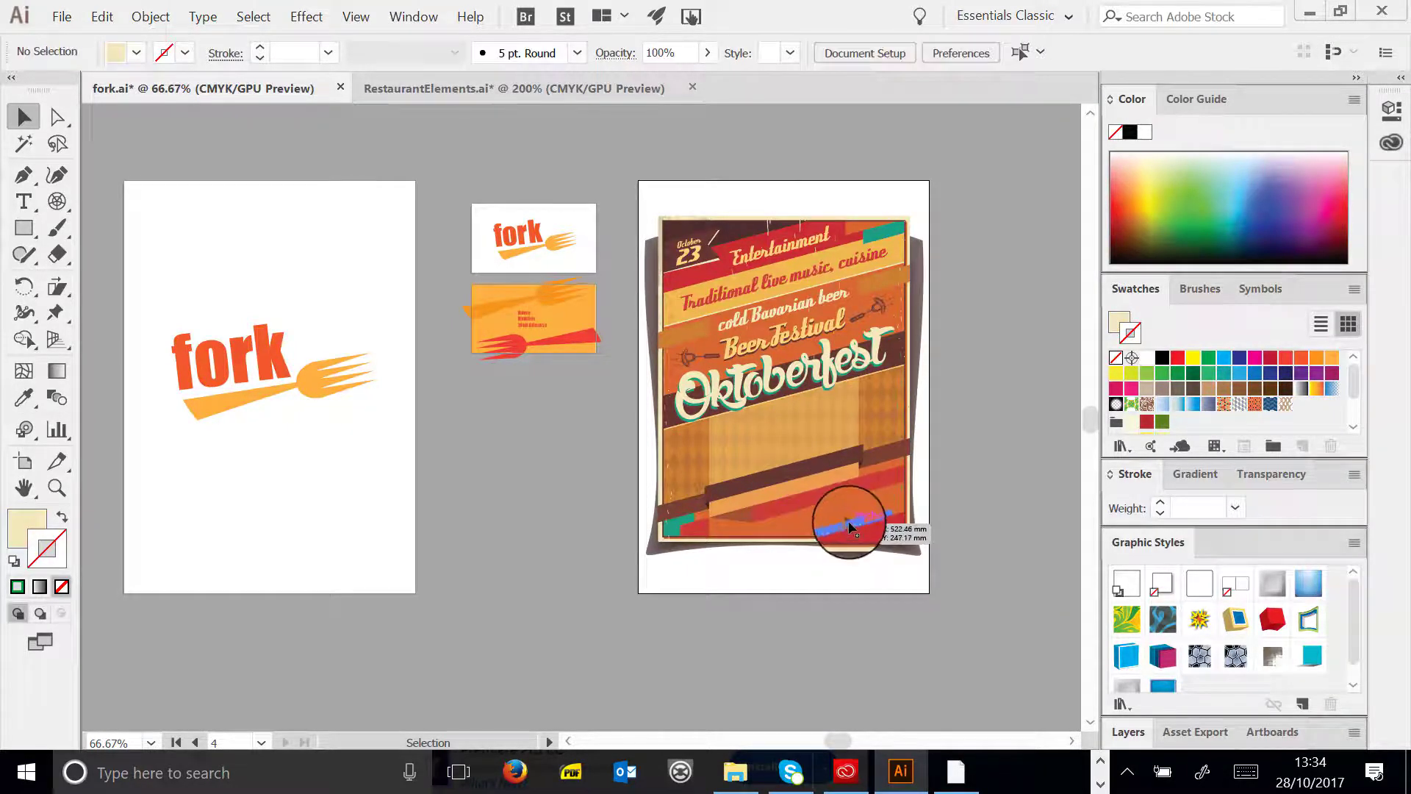
left_click_drag(945, 513, 793, 375)
key("Delete")
left_click(772, 334)
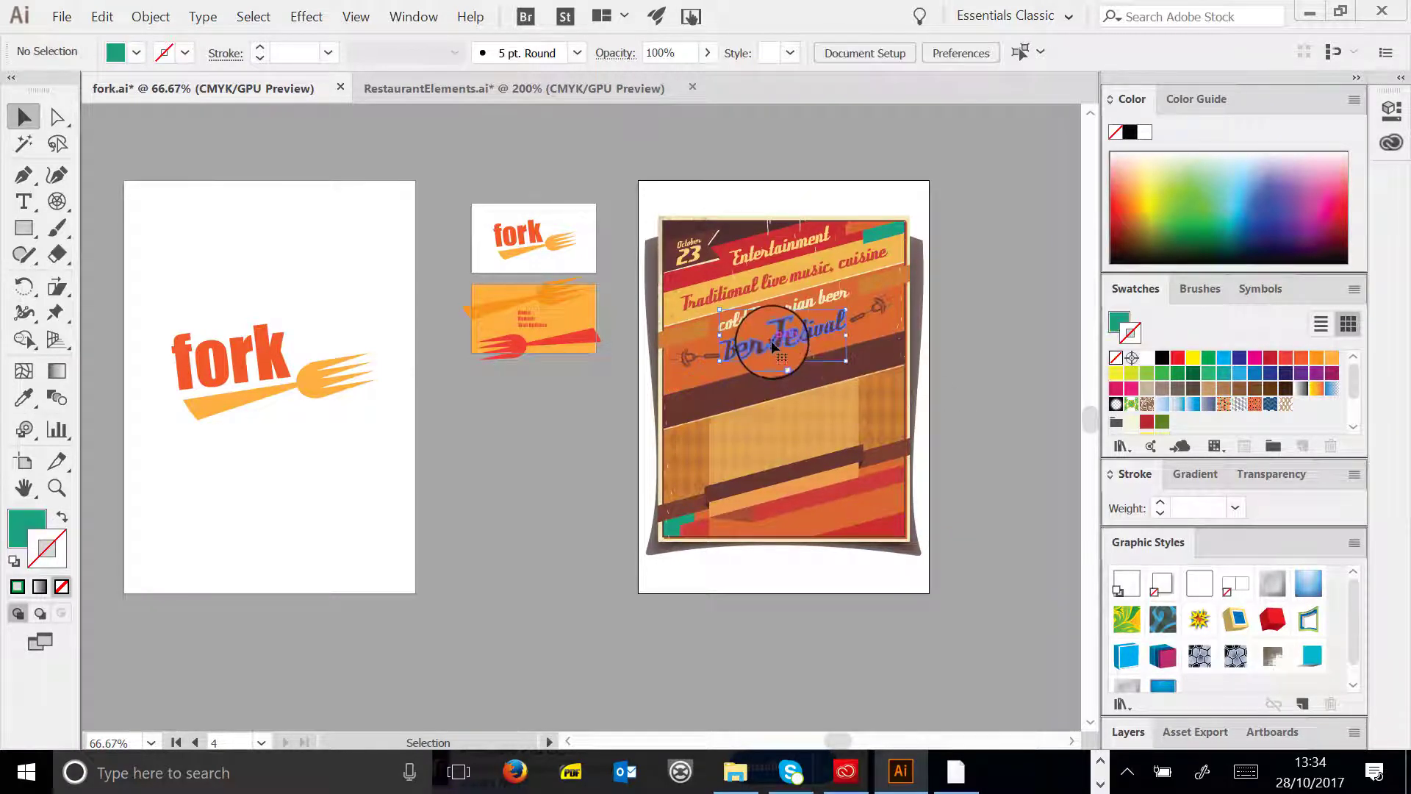
key("Delete")
left_click_drag(864, 307, 695, 257)
left_click(973, 338)
- Place a copy of the large fork logo, about 142 × 72 mm, on the upper part of the poster
left_click(188, 444)
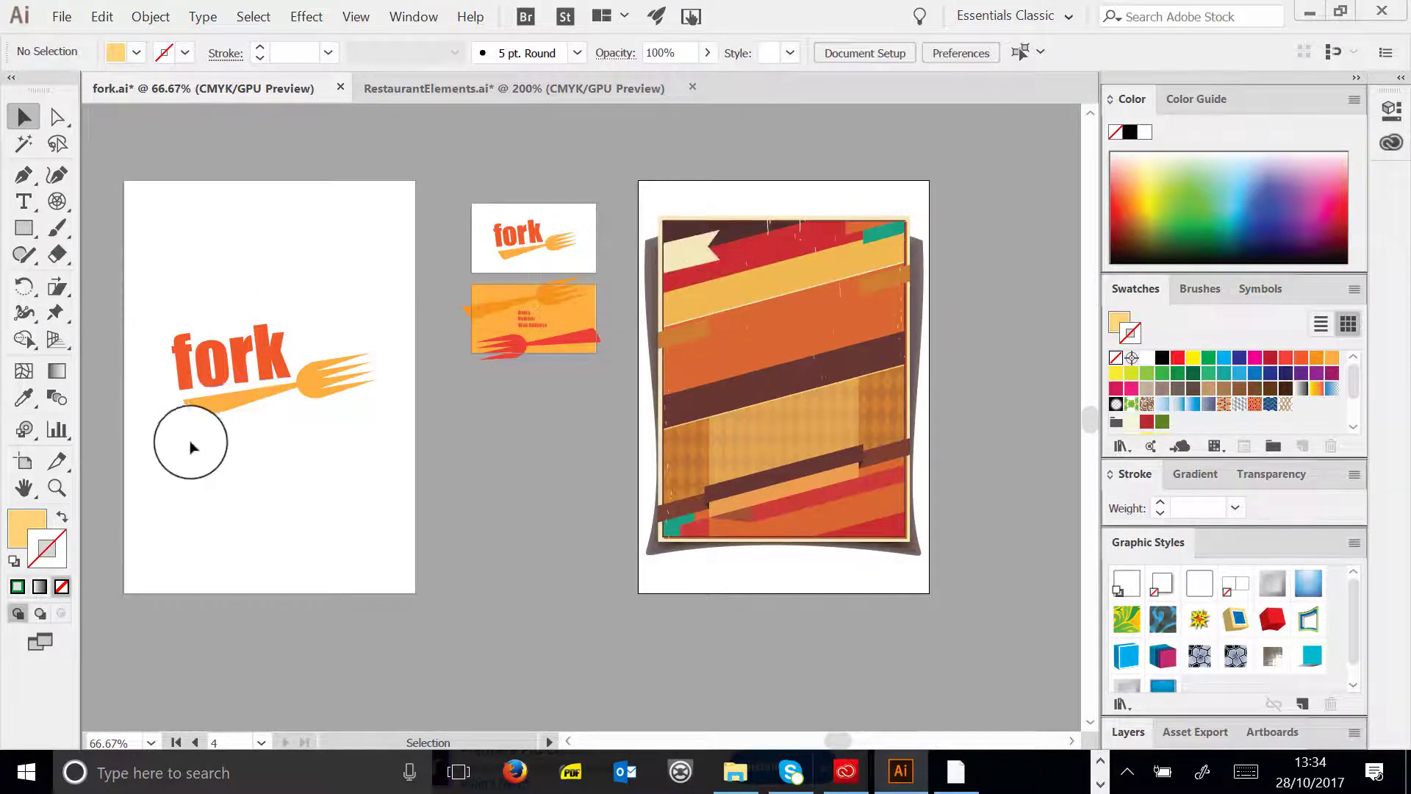
left_click(177, 368)
left_click(365, 419)
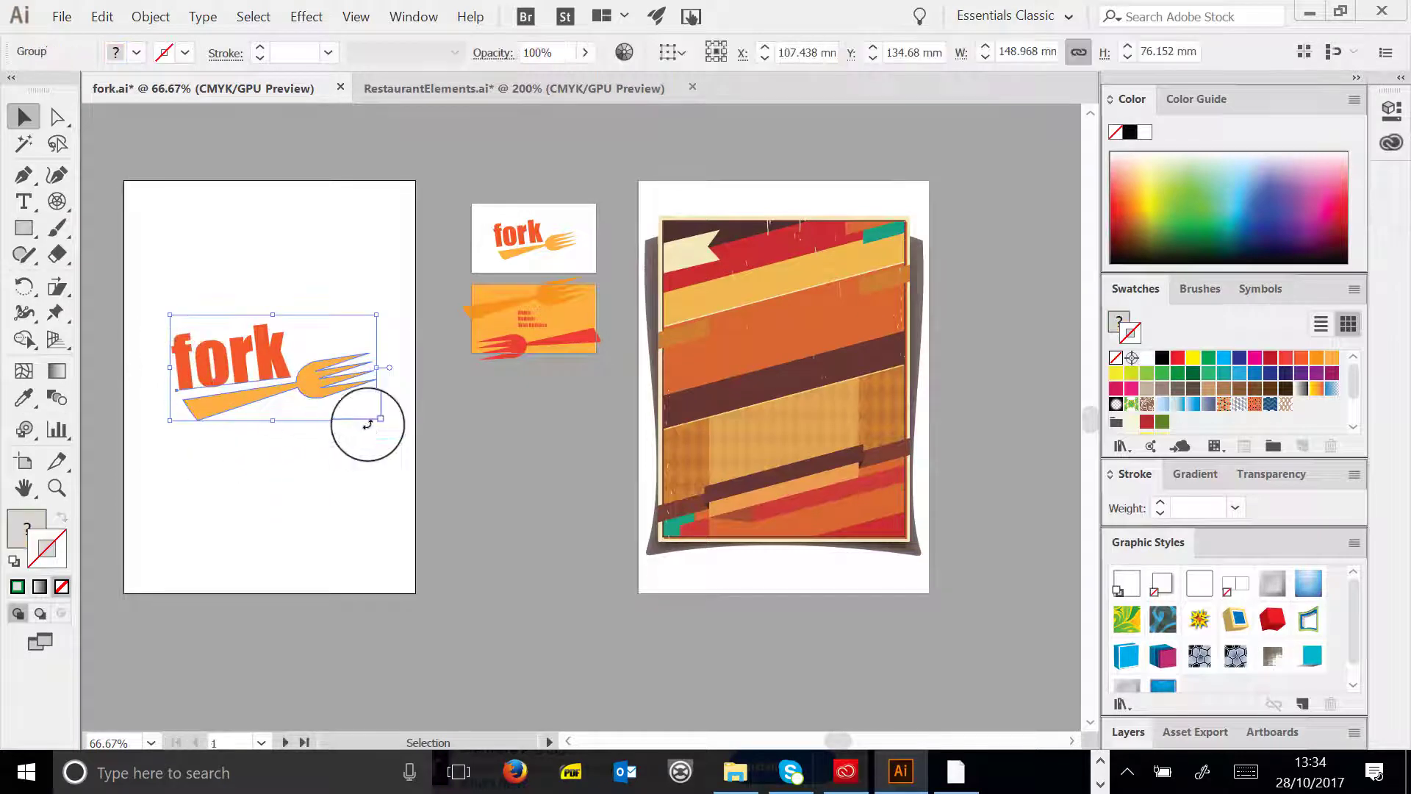
left_click(317, 410, "ctrl")
left_click_drag(321, 415, 885, 367)
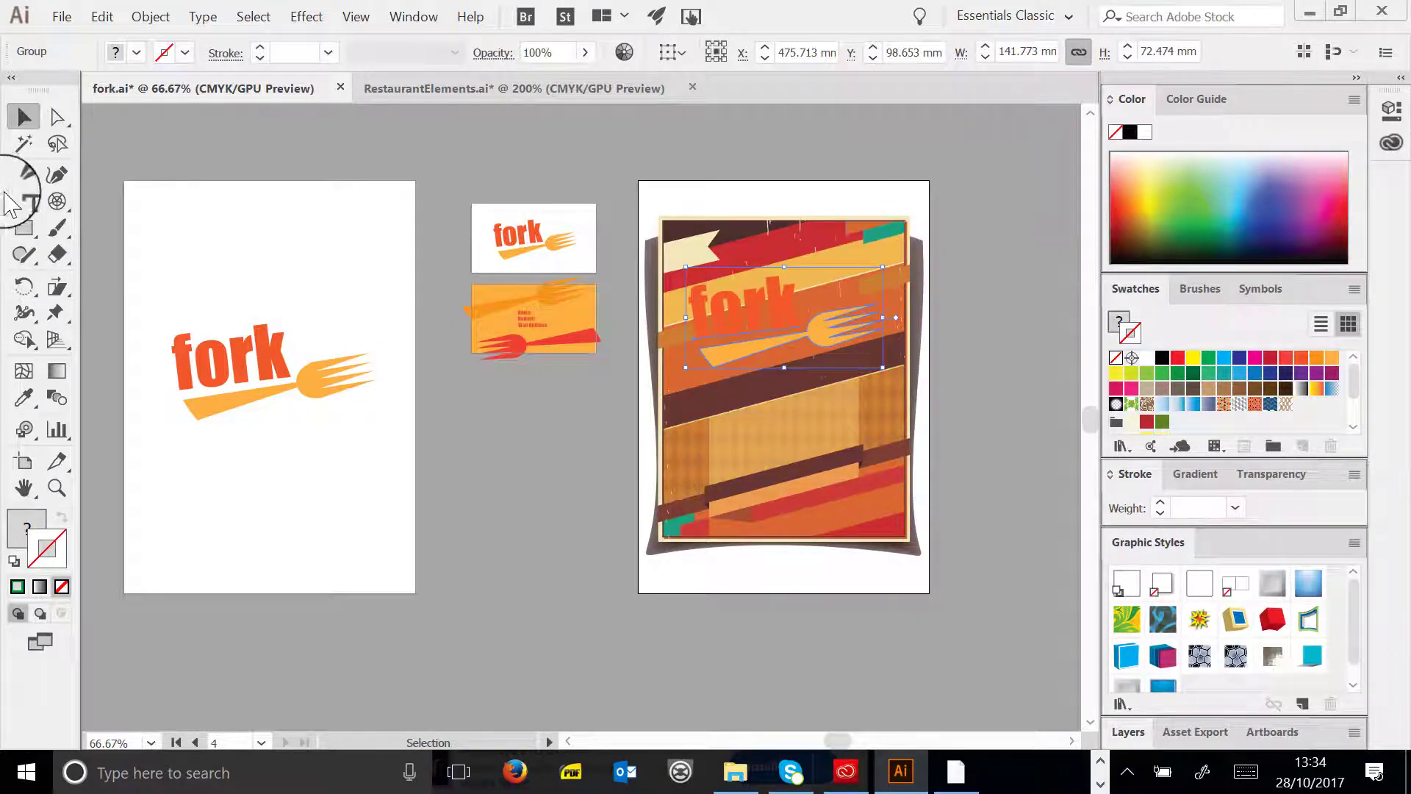
- Draw a light orange rectangle covering the poster's fork logo and send it backward behind the logo
left_click(23, 228)
mouse_move(682, 265)
left_mouse_down()
mouse_move(835, 394)
mouse_move(888, 392)
left_mouse_up()
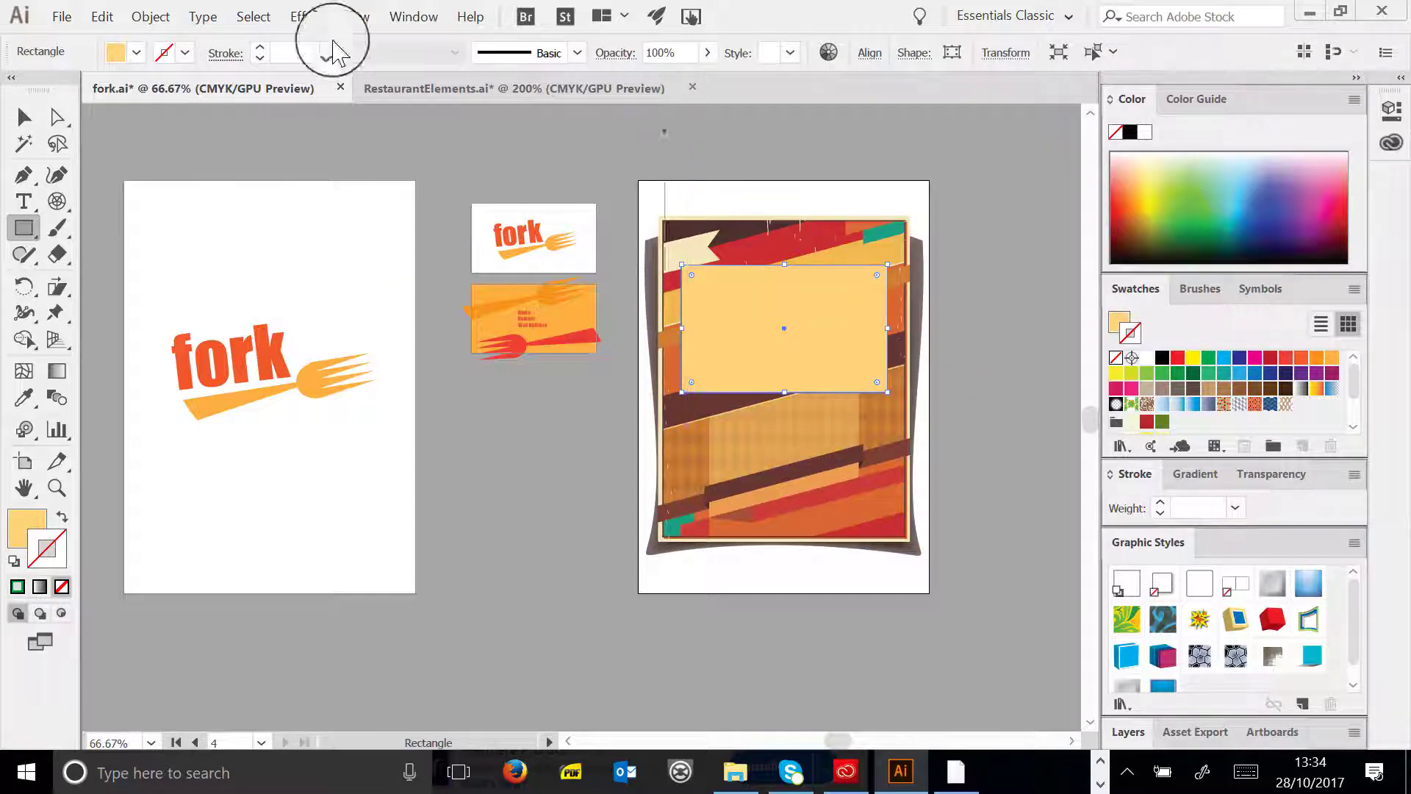
left_click(155, 16)
mouse_move(250, 70)
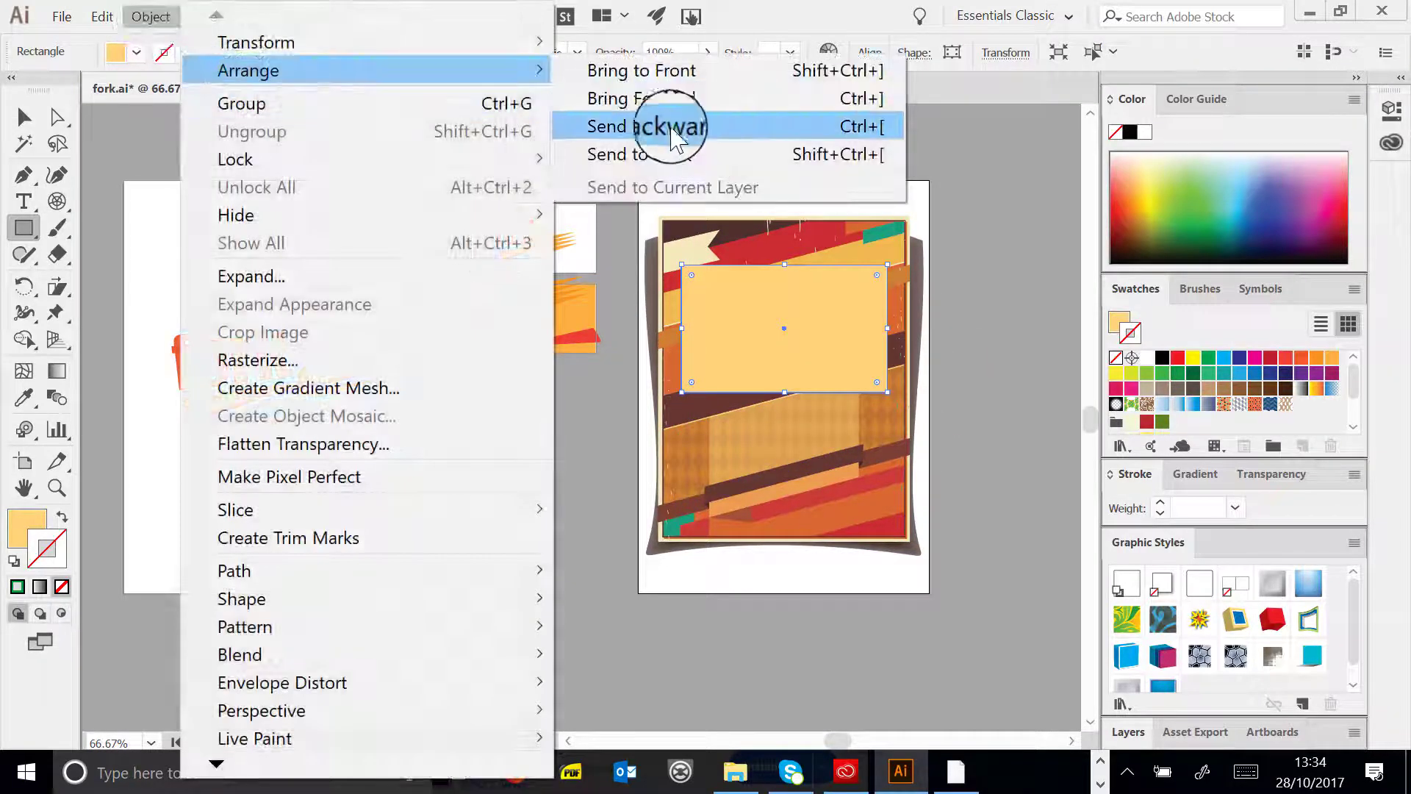
left_click(694, 129)
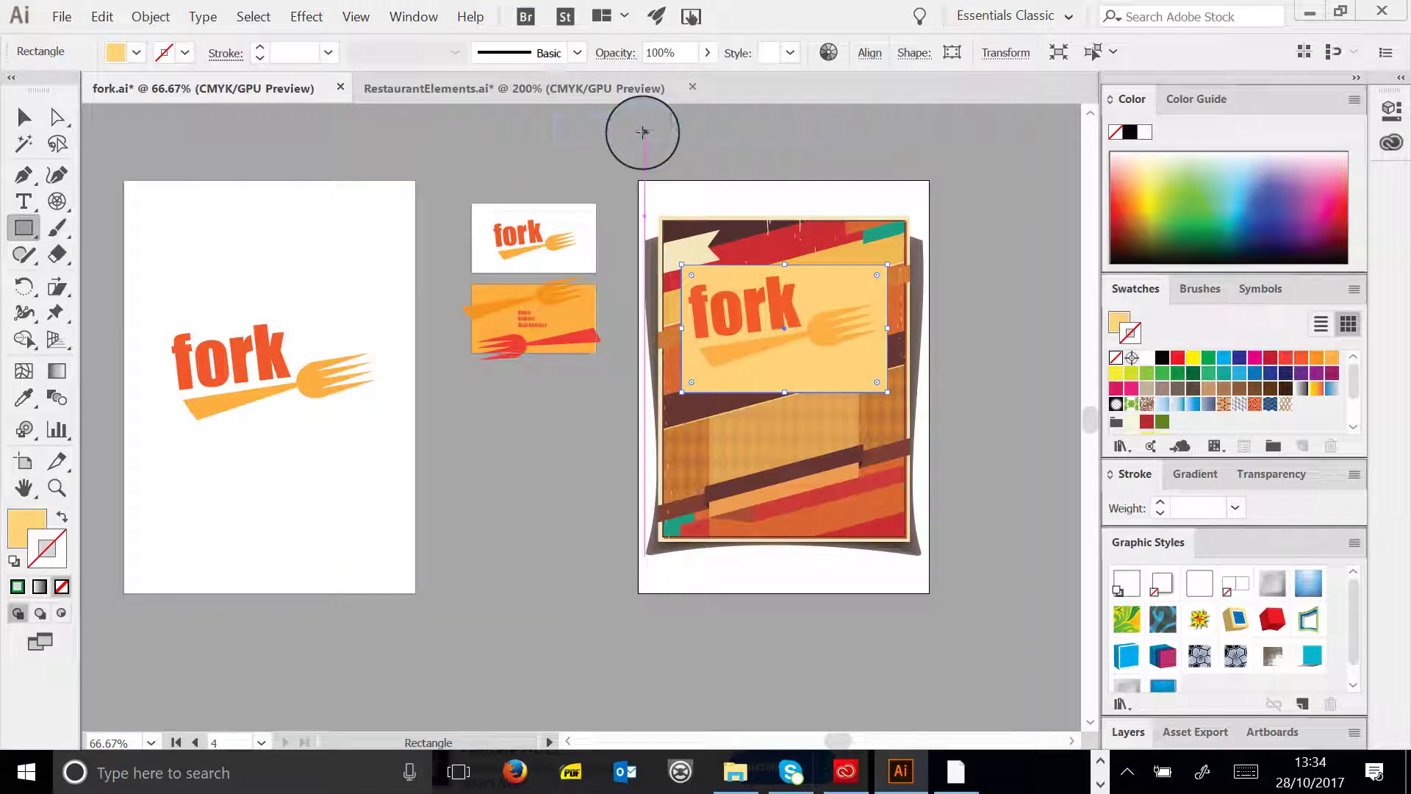
- Reduce the opacity of the light orange rectangle behind the logo to 63%
left_click(24, 116)
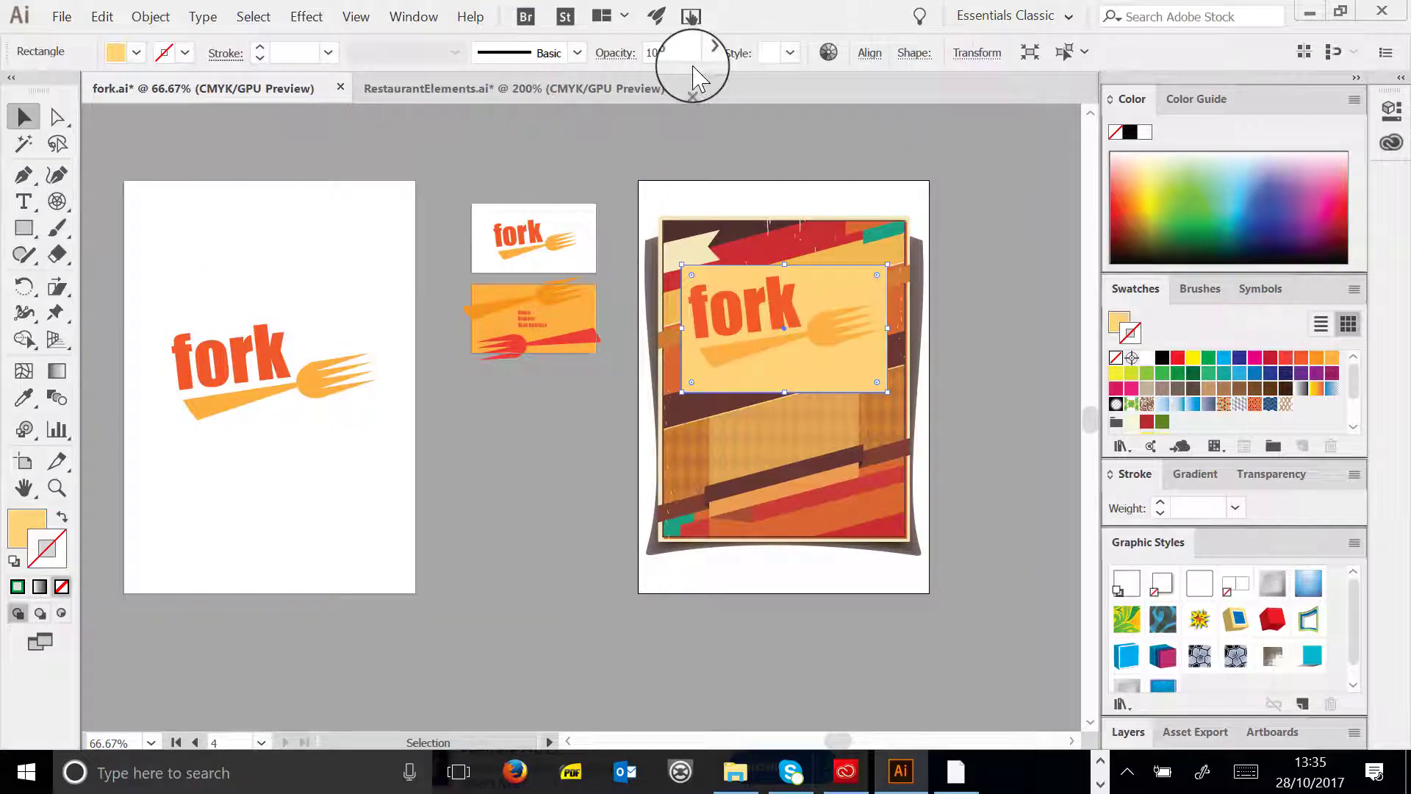
left_click(715, 47)
mouse_move(702, 79)
left_mouse_down()
mouse_move(656, 86)
mouse_move(678, 83)
left_mouse_up()
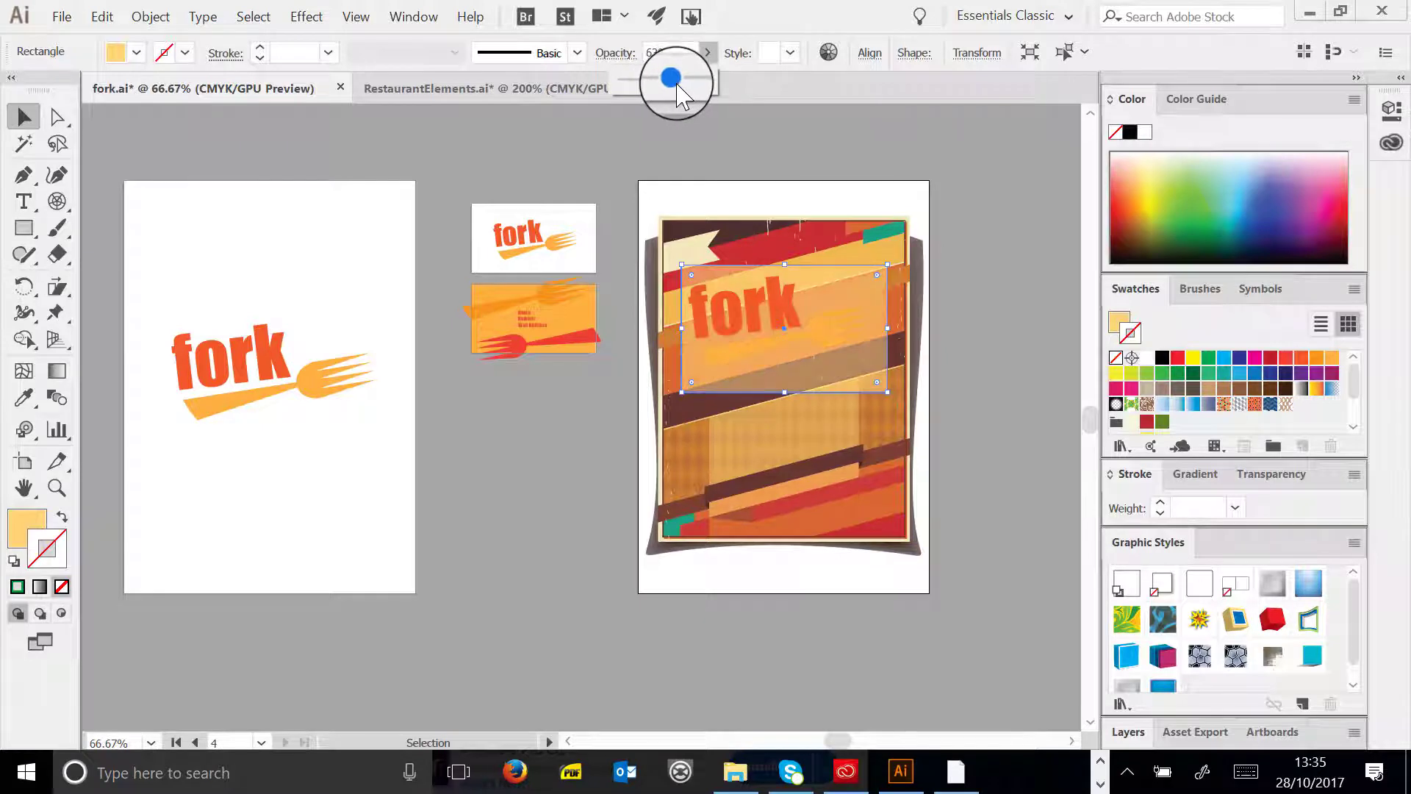
- Apply a Multiply drop shadow to the poster's fork logo with 75% opacity, 1 mm offsets and 1 mm blur
left_click(846, 325)
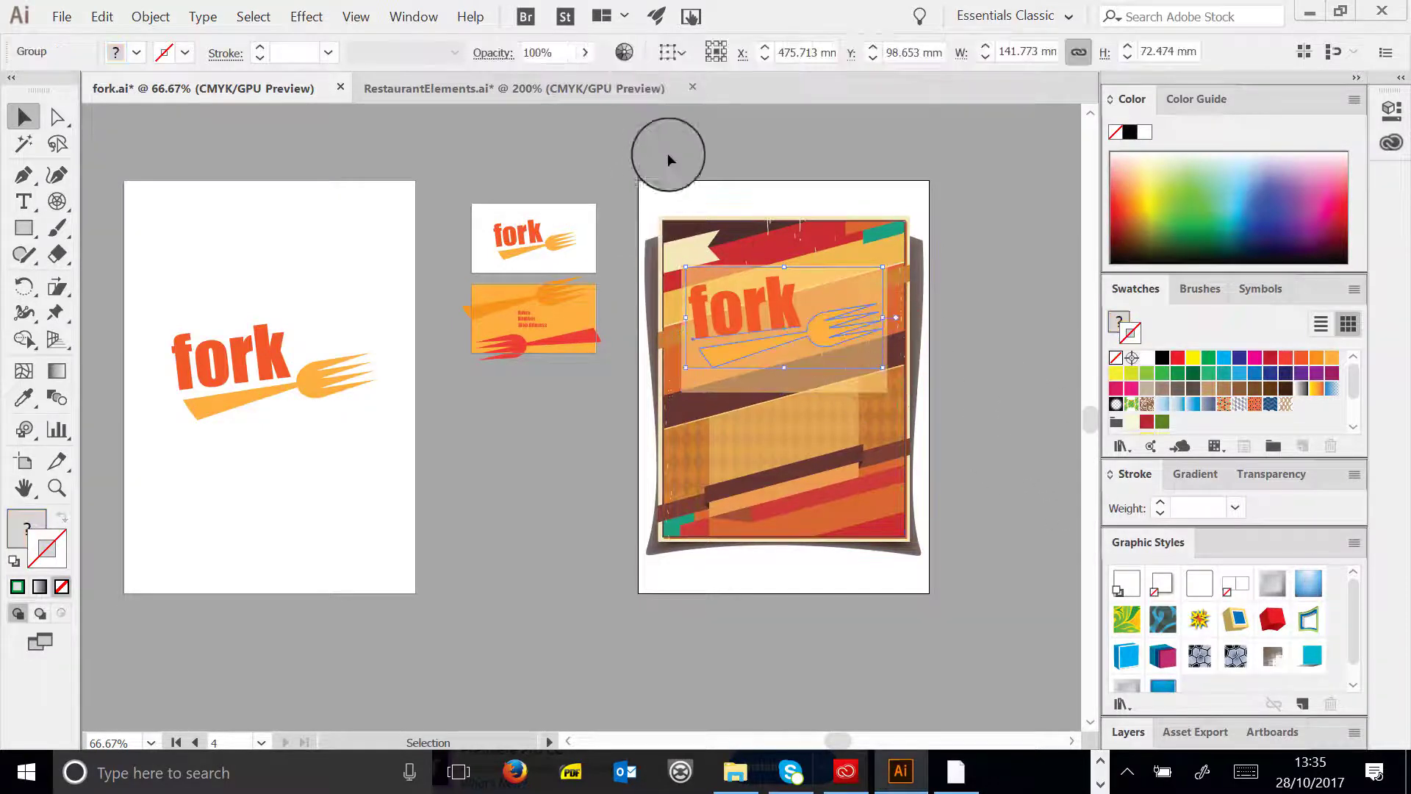
left_click(306, 17)
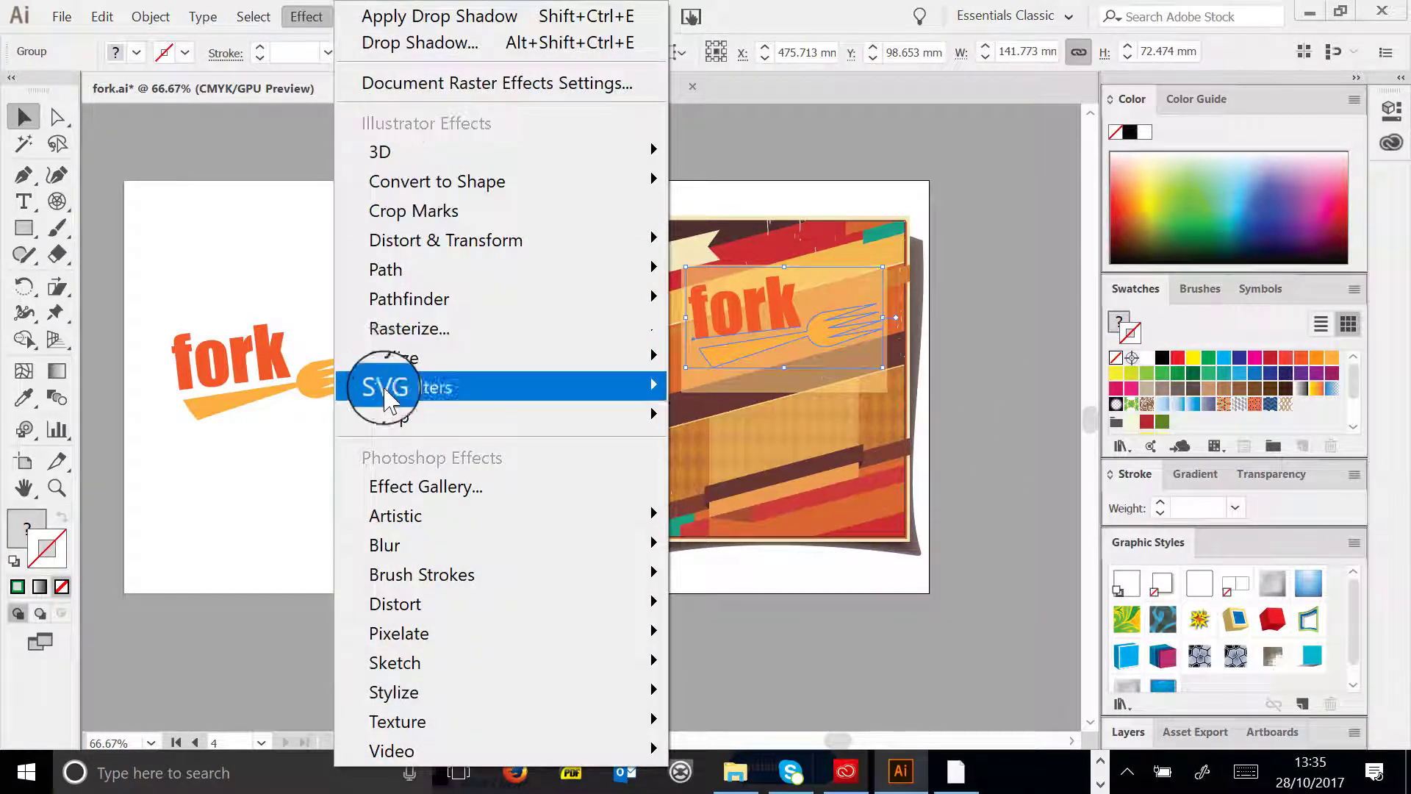
mouse_move(362, 356)
left_click(213, 356)
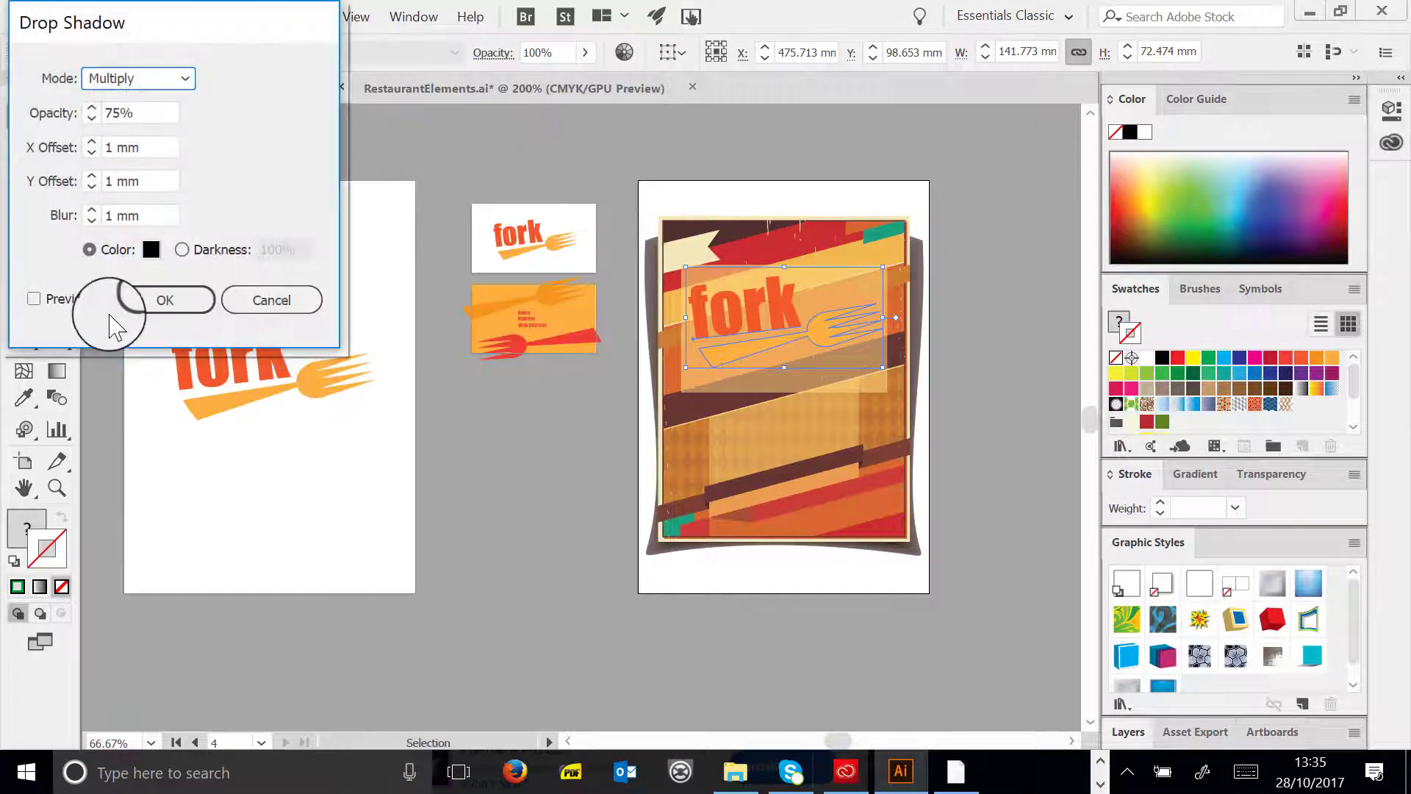
left_click(157, 303)
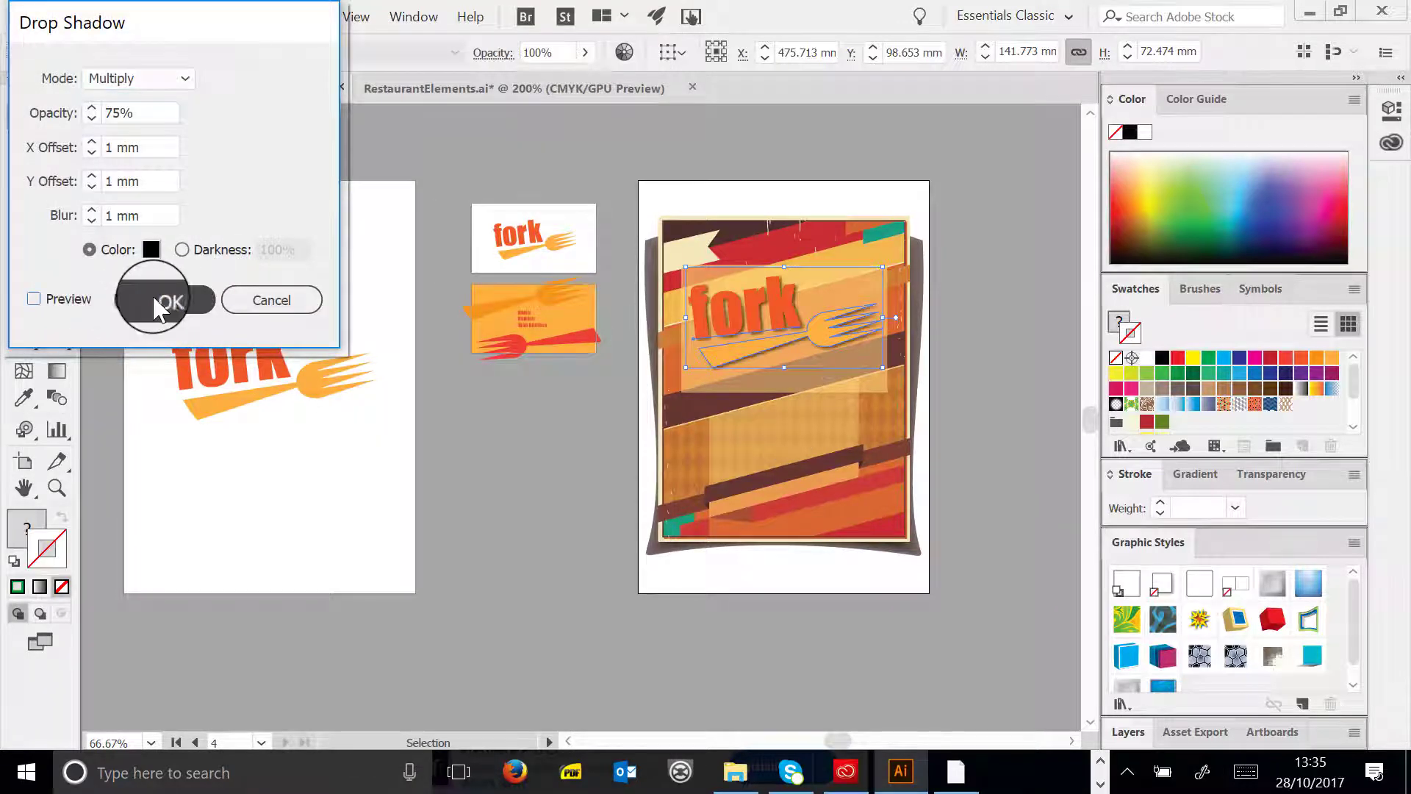
- Stretch the semi-transparent rectangle's lower edge down to near the bottom of the poster
left_click(1003, 407)
left_click(783, 394)
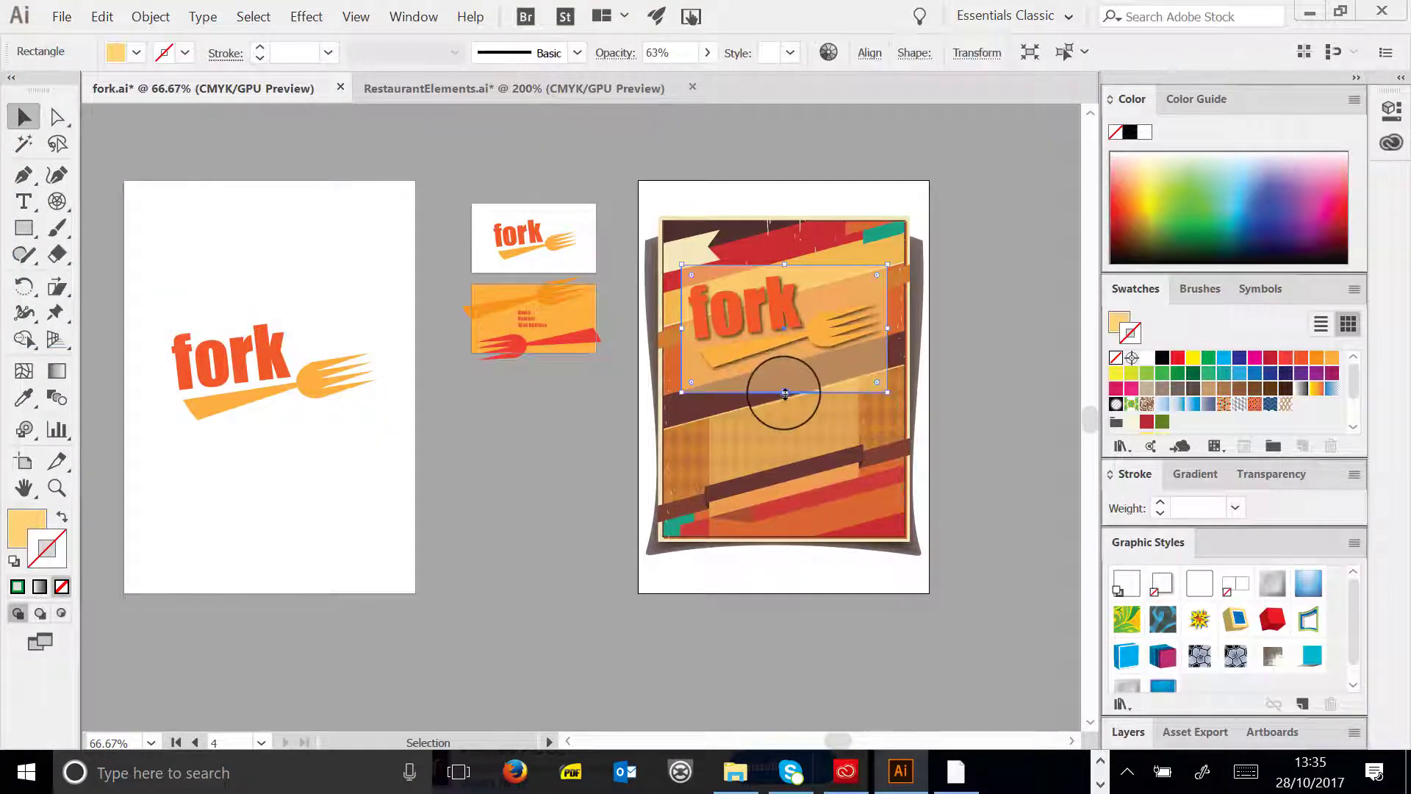
left_click_drag(785, 394, 785, 509)
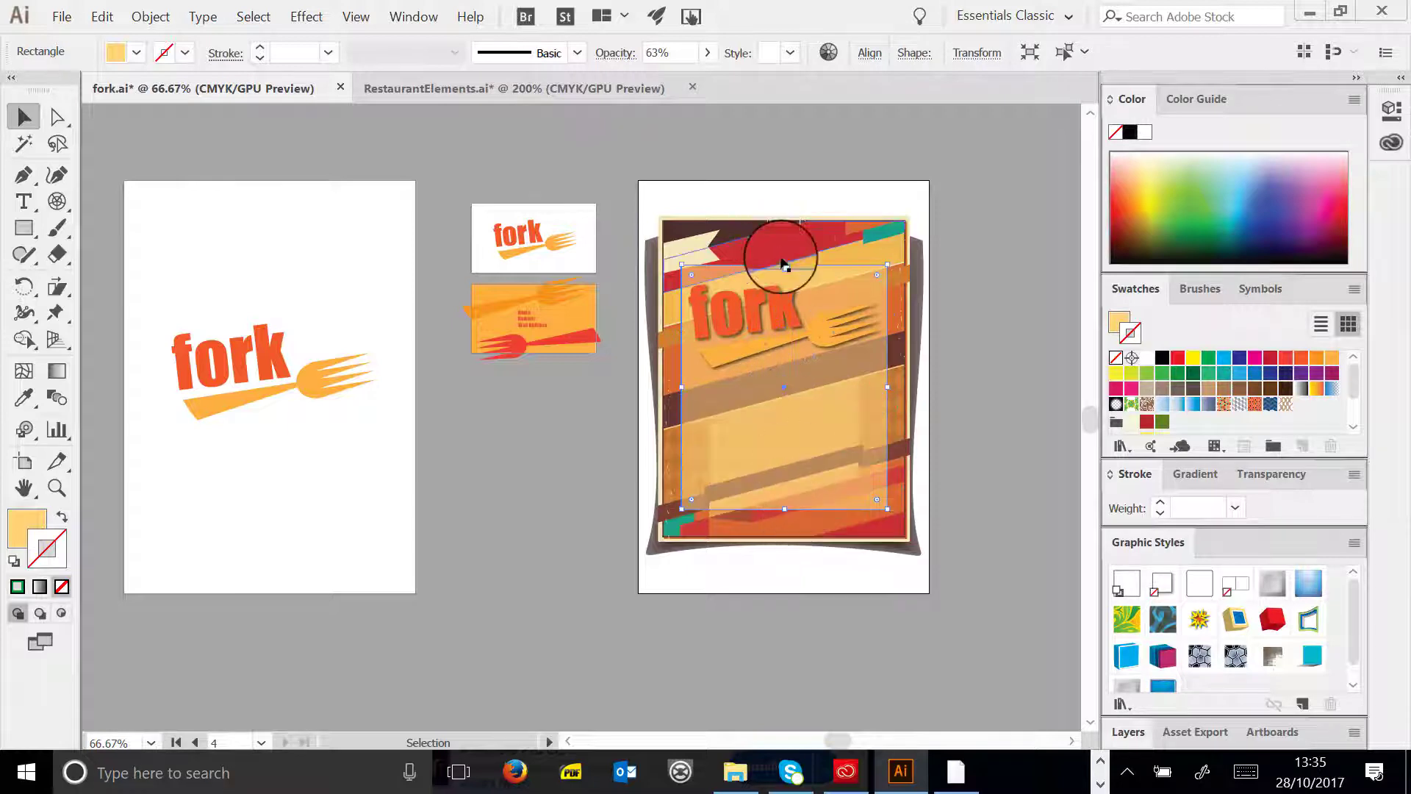
- Deselect the semi-transparent rectangle and save the fork.ai document
left_click(1042, 338)
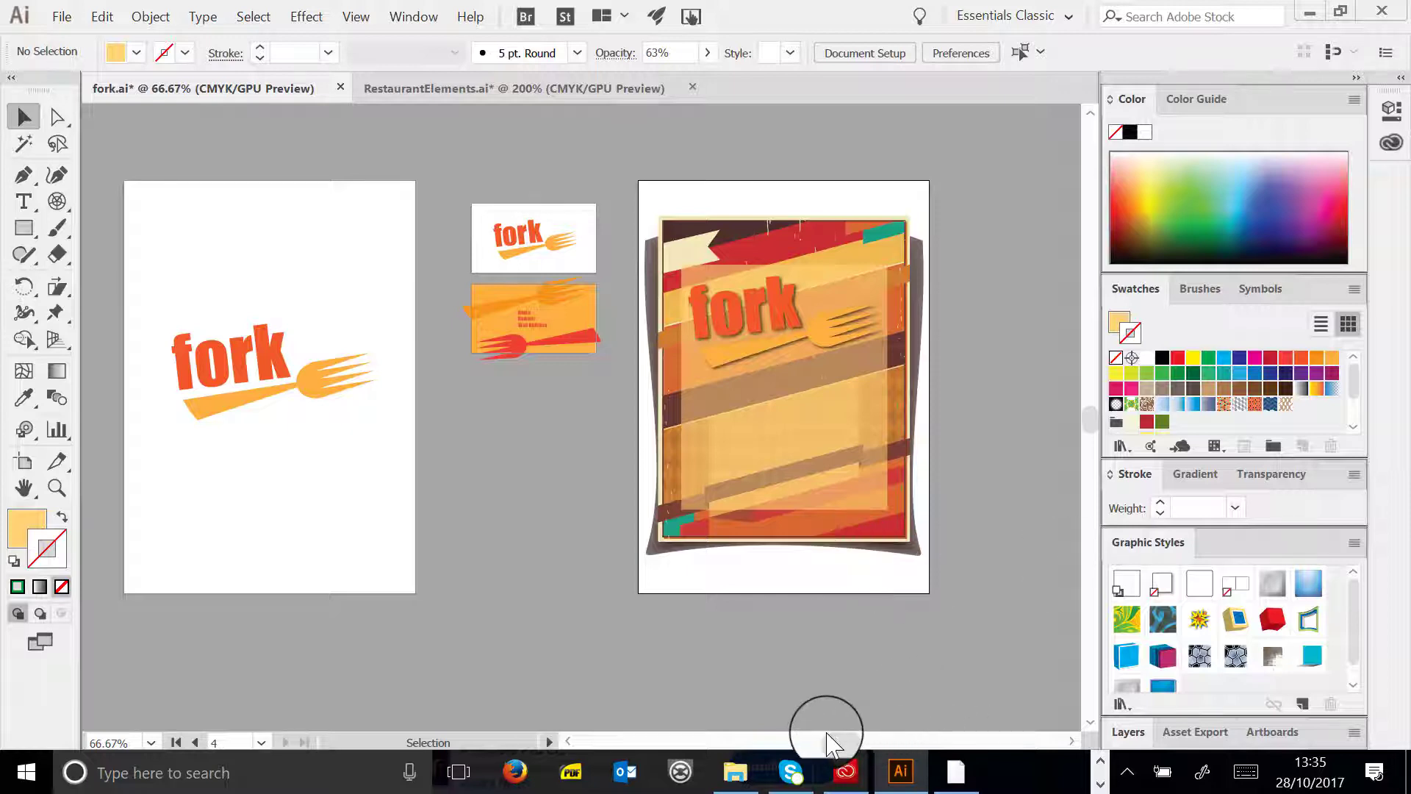
left_click_drag(839, 743, 839, 741)
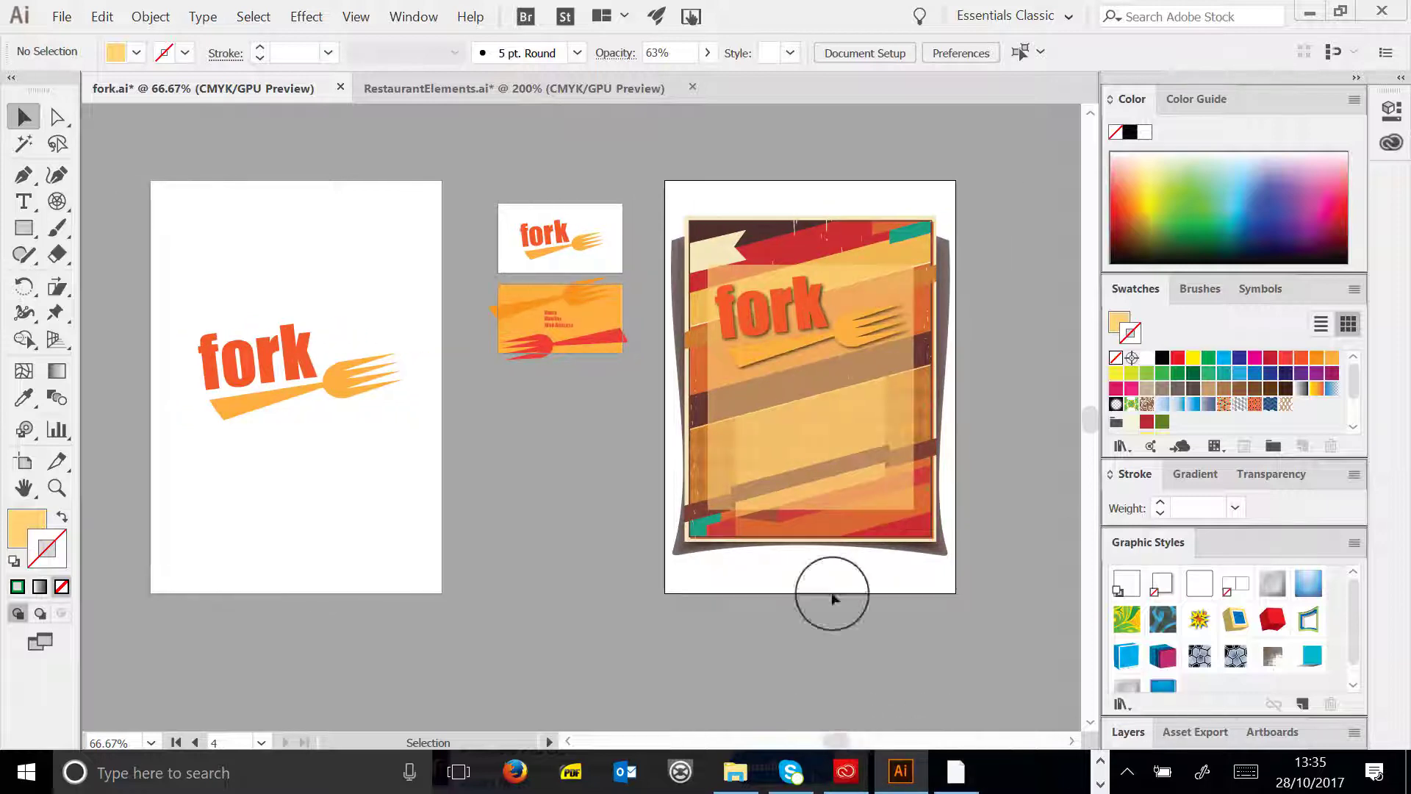
left_click(63, 16)
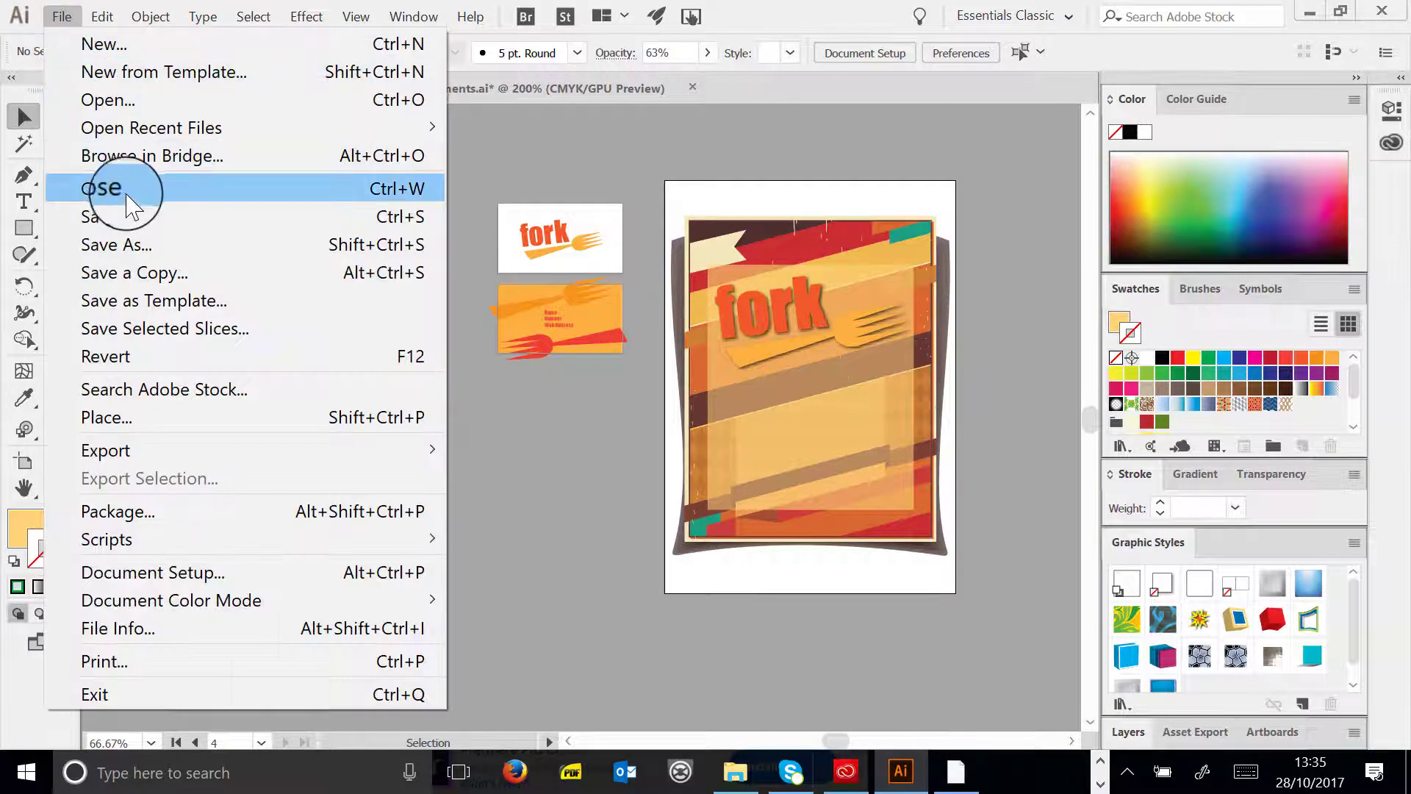
left_click(103, 216)
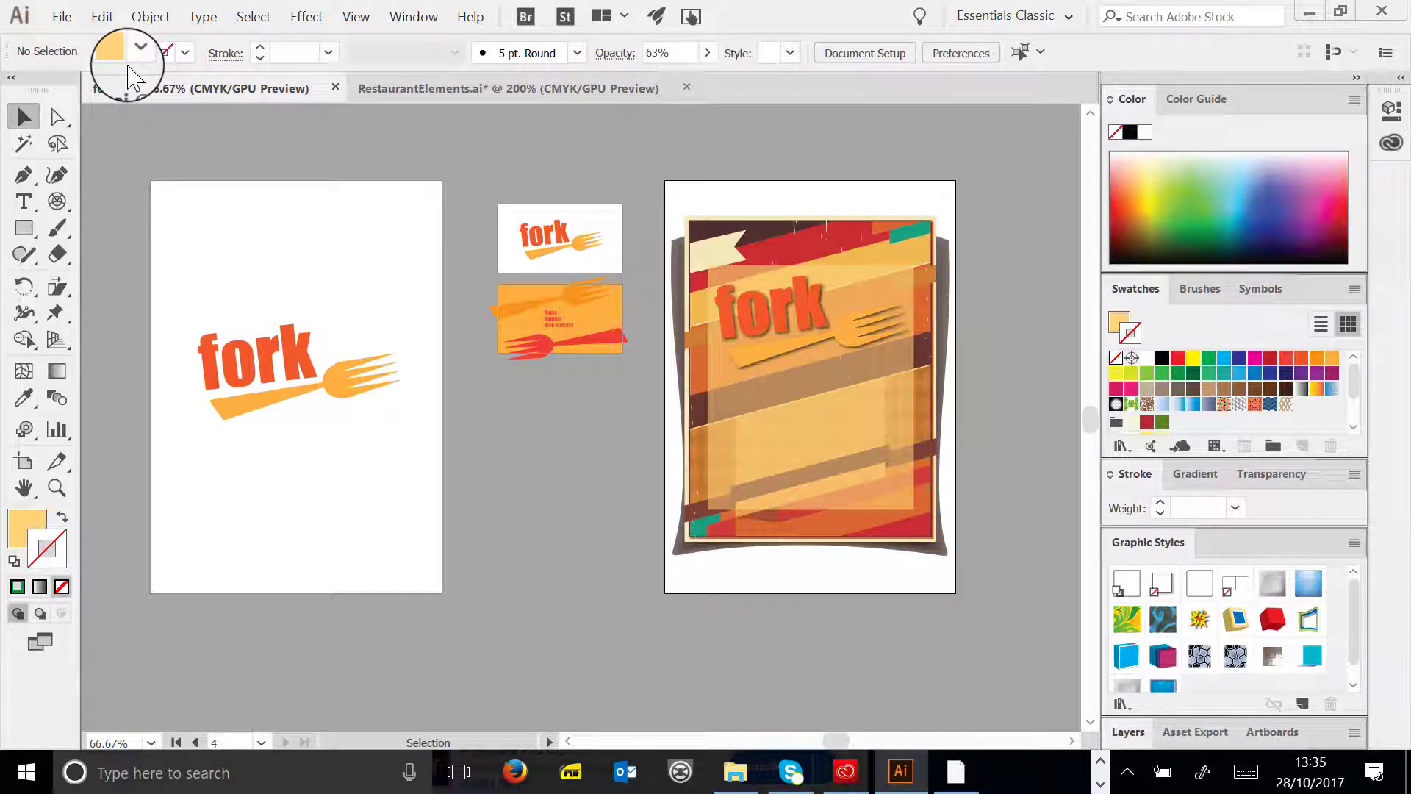
- Save the document under the name fork in Adobe PDF format, limiting the output to the artboard range 1-4
left_click(61, 16)
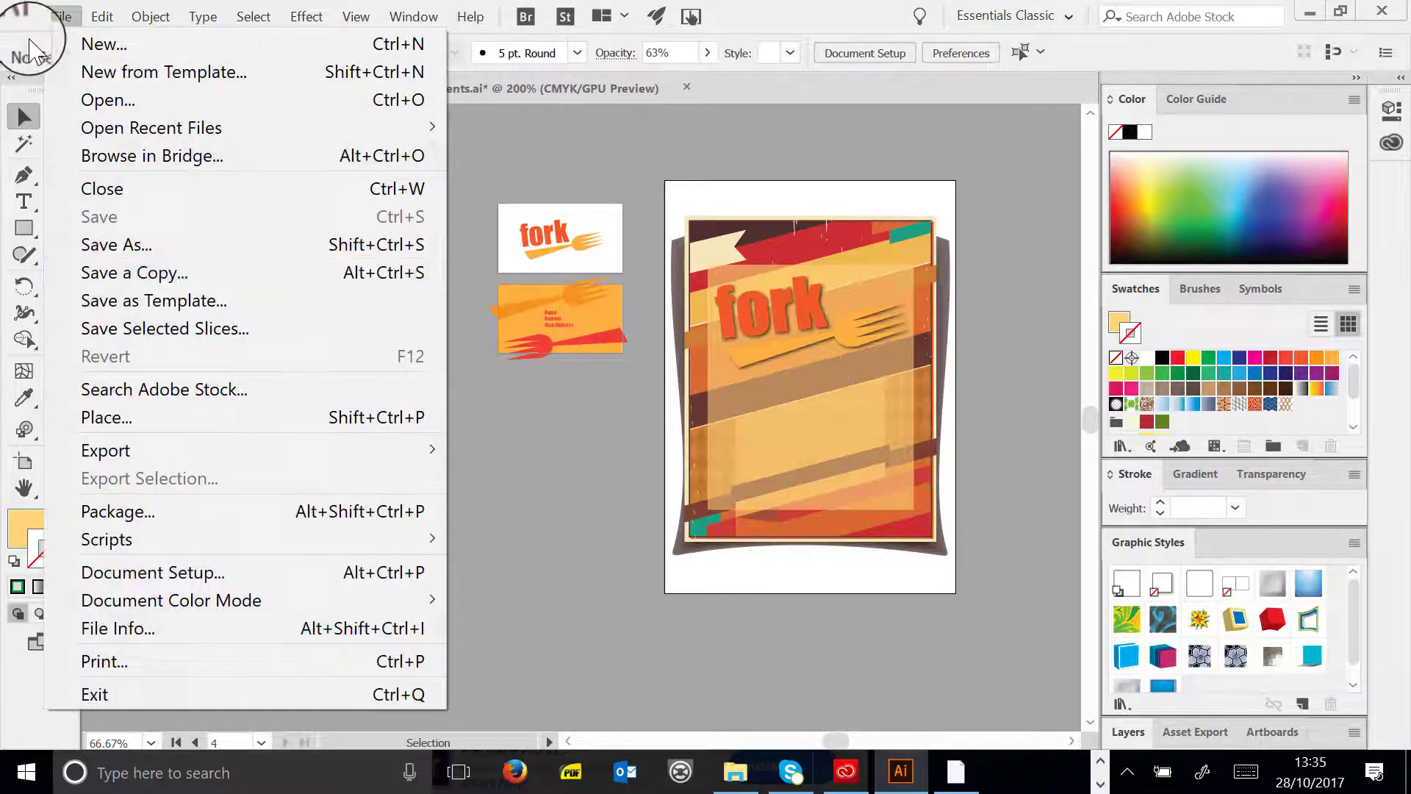
left_click(95, 244)
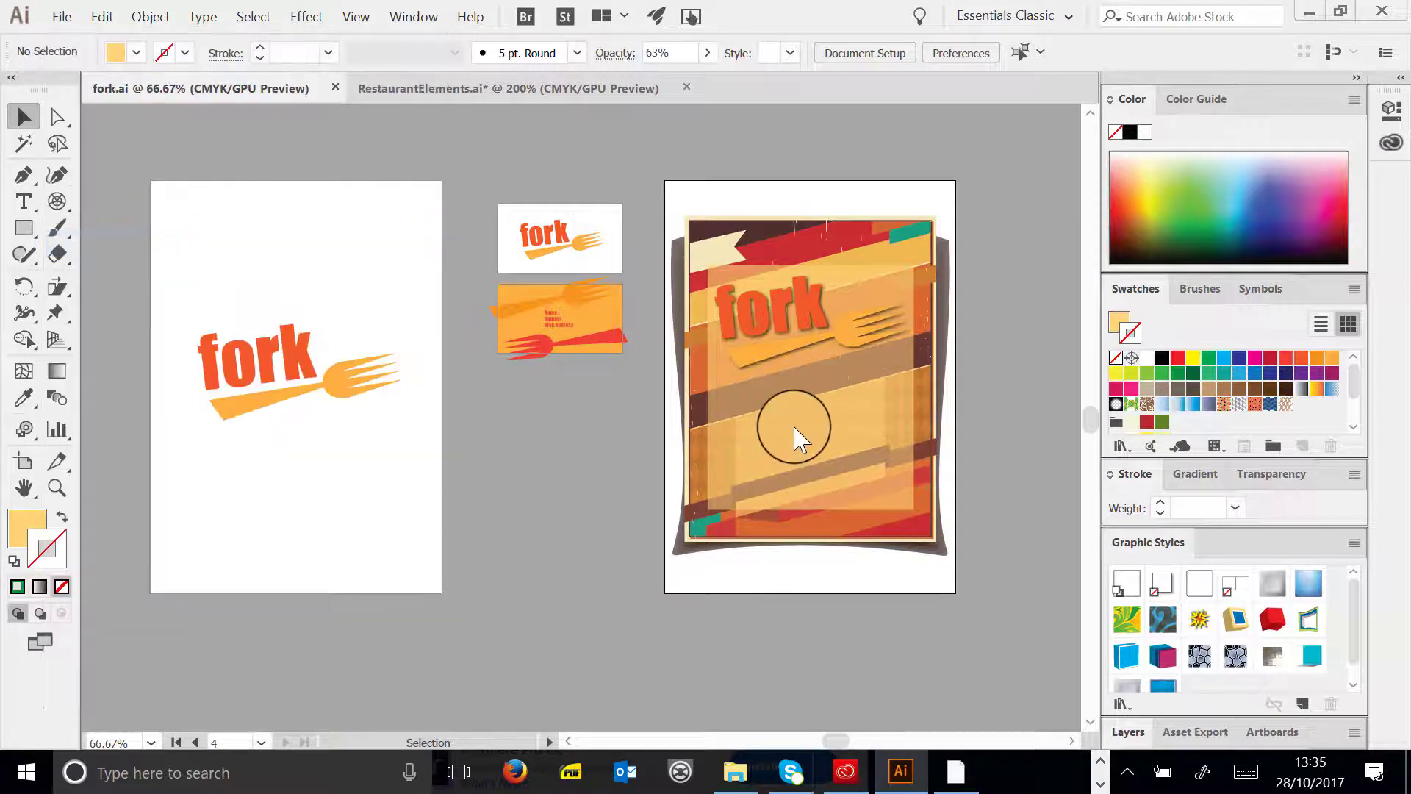
left_click(428, 473)
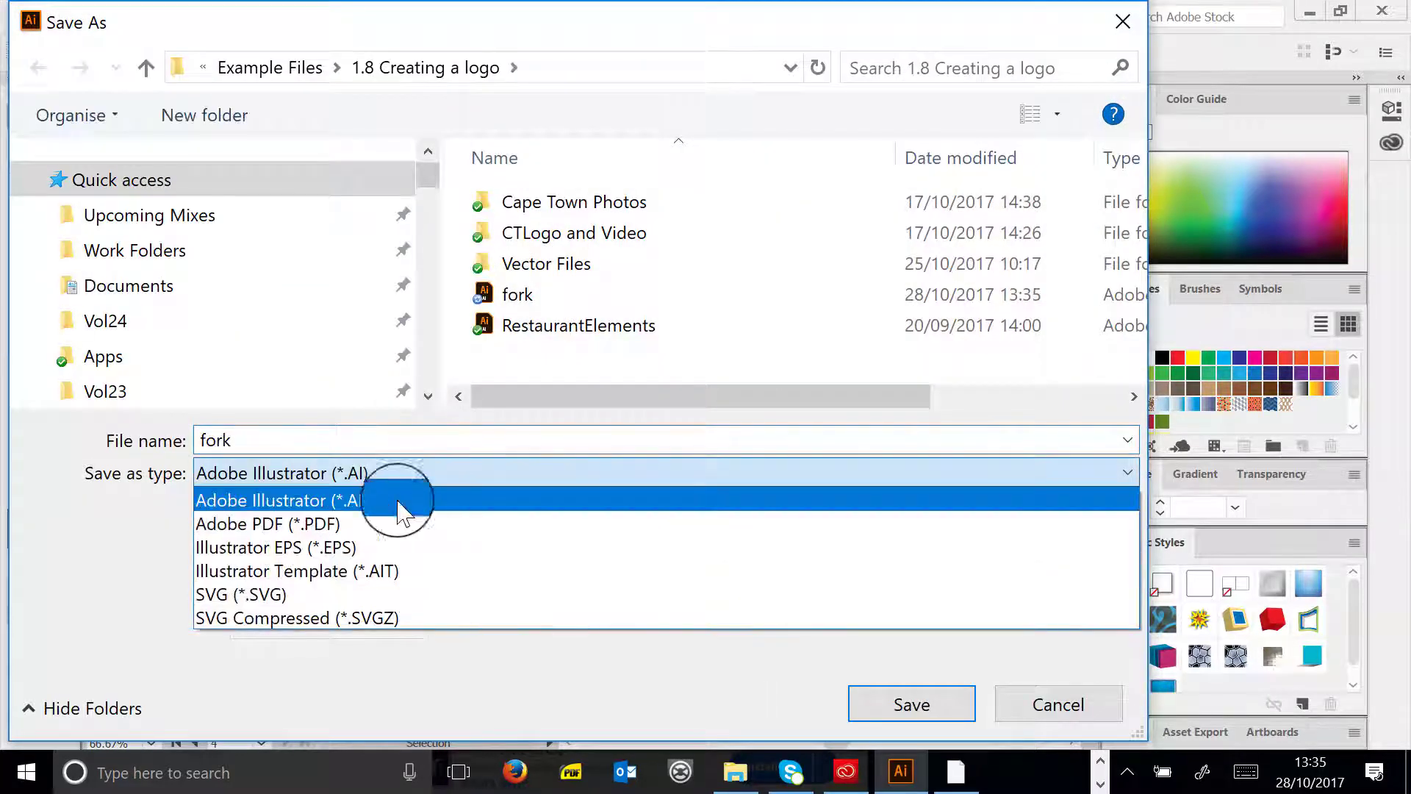
left_click(371, 518)
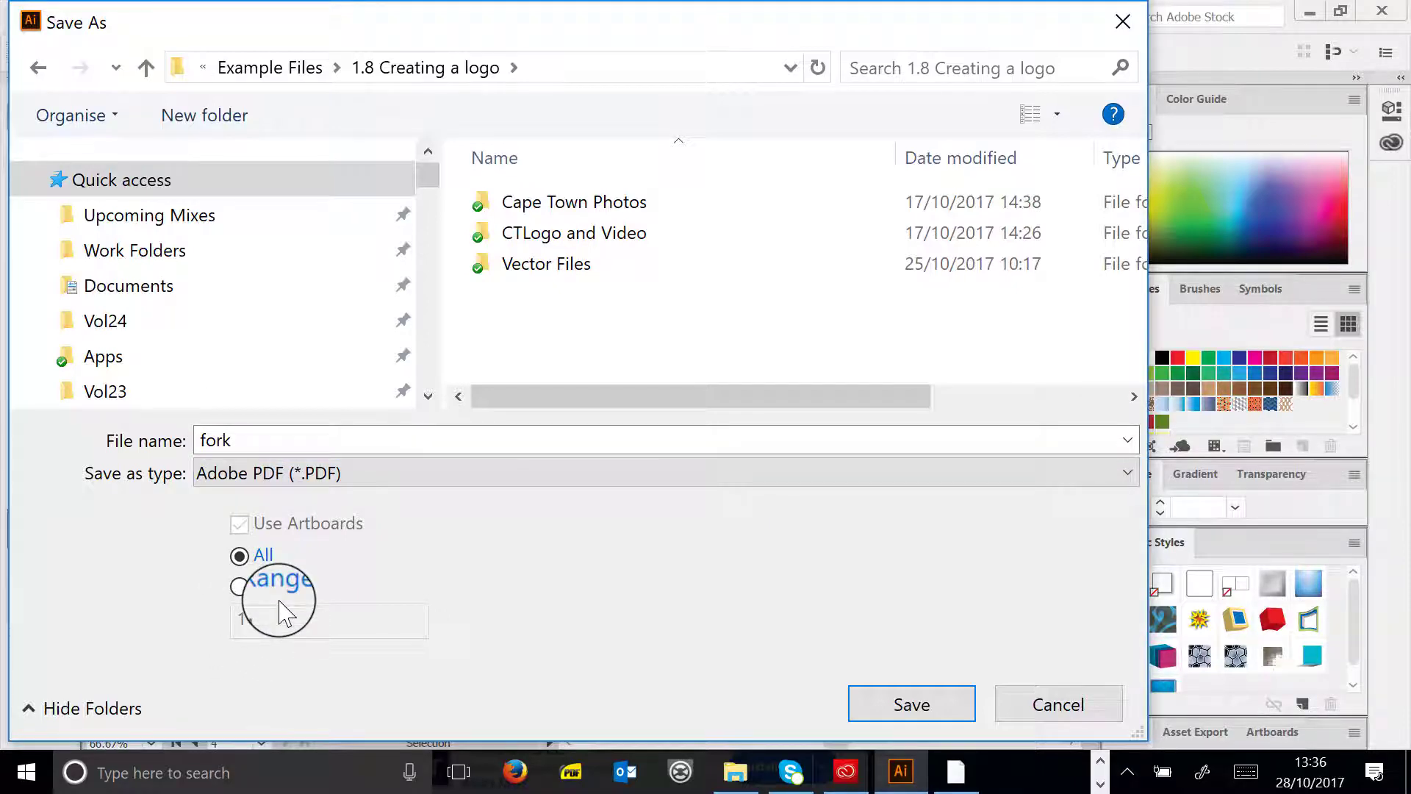
left_click(254, 583)
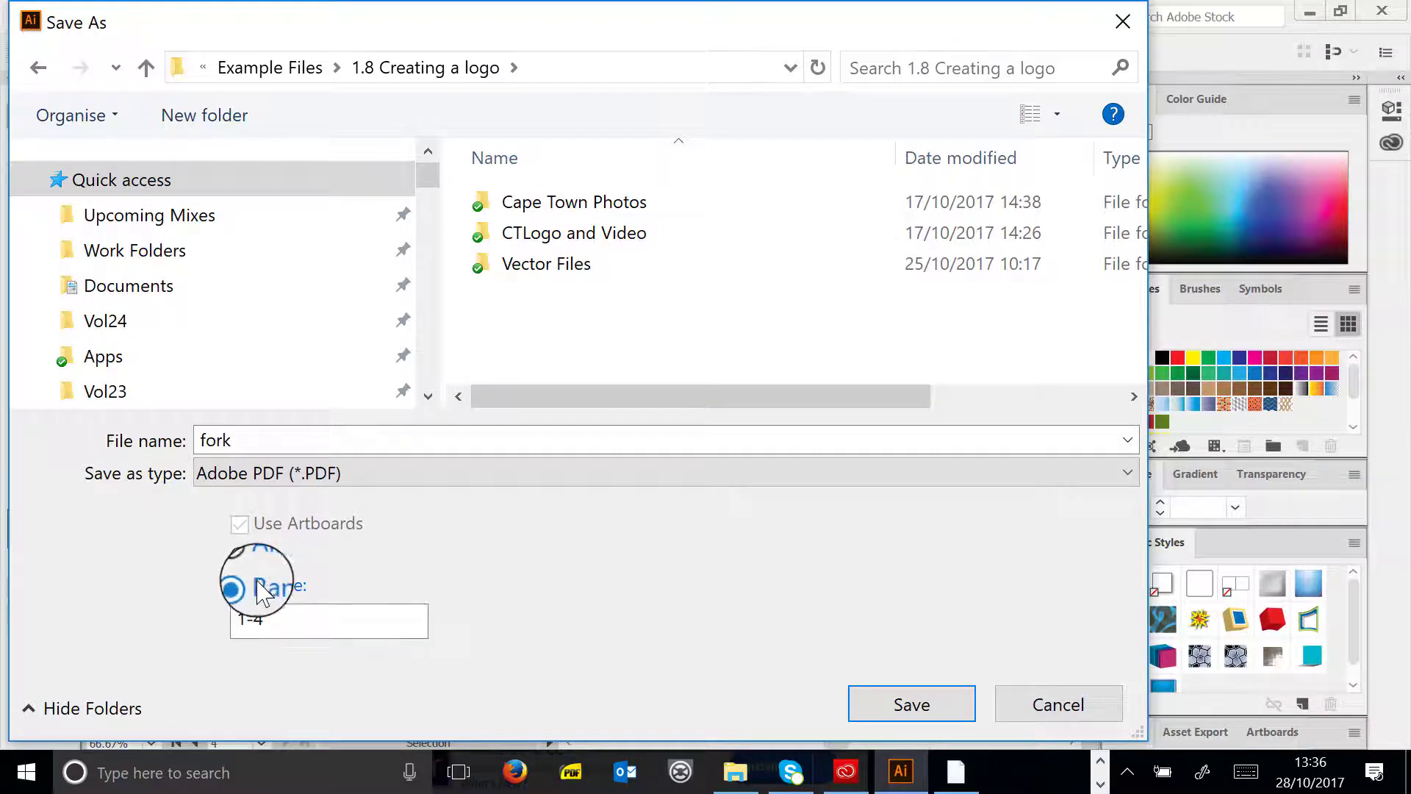
left_click_drag(290, 620, 257, 620)
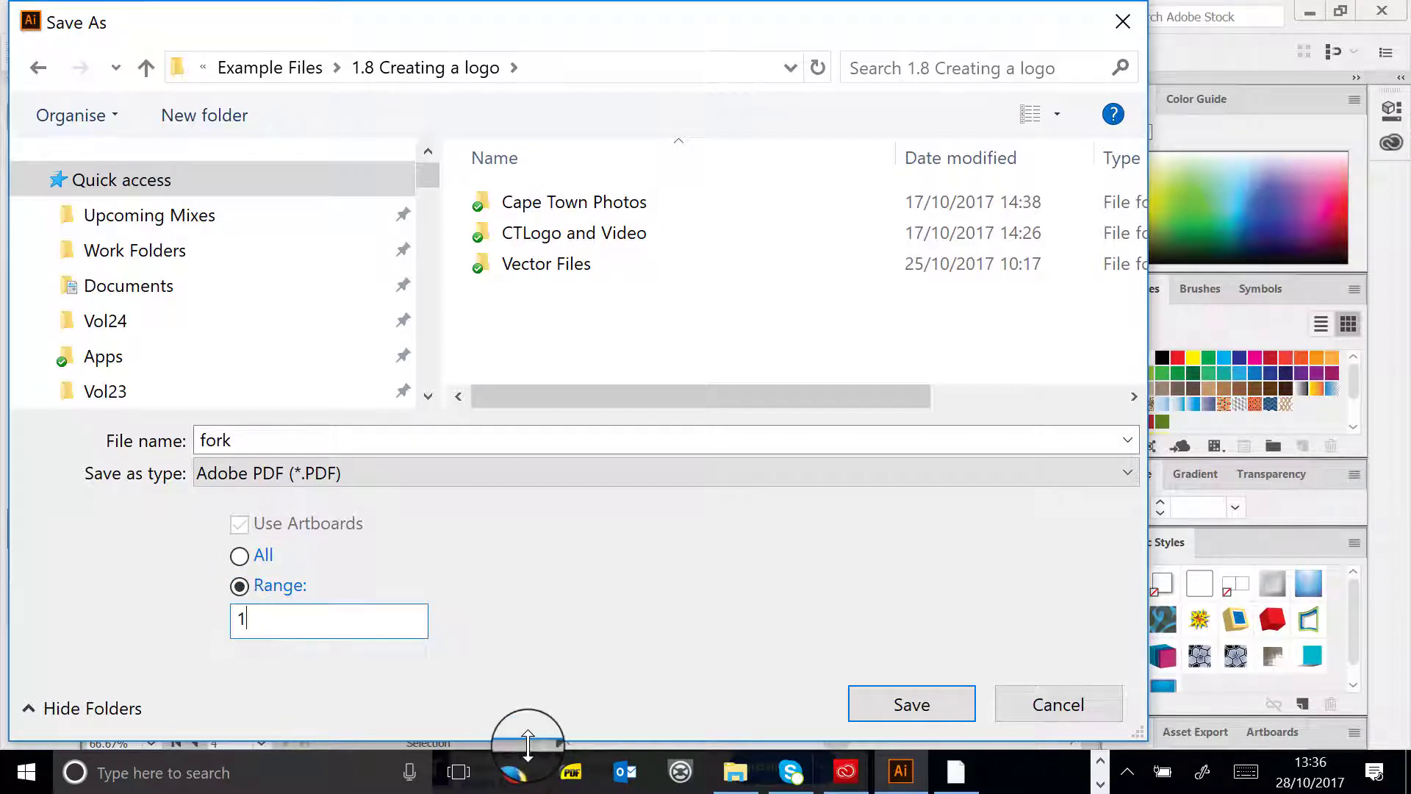
left_click(297, 614)
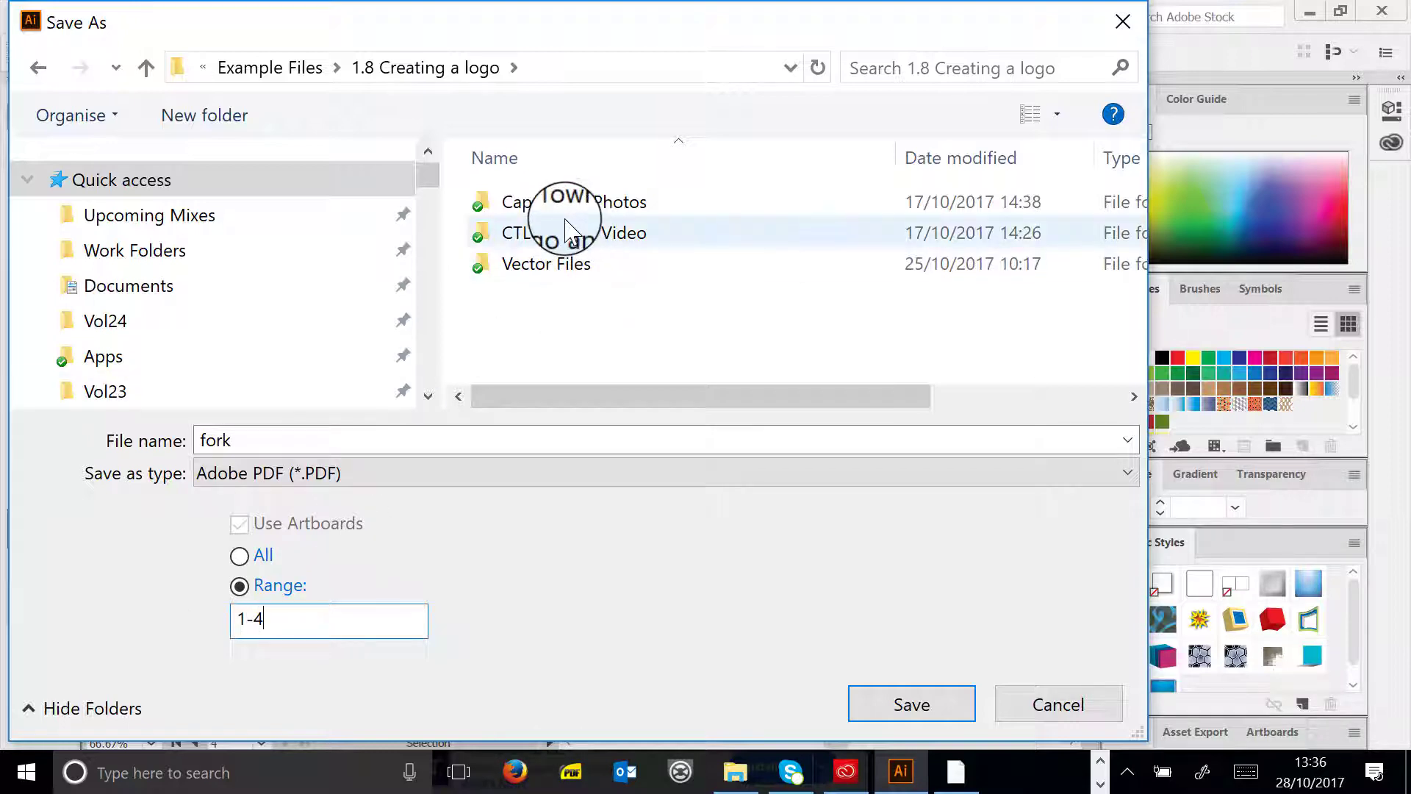
left_click(882, 702)
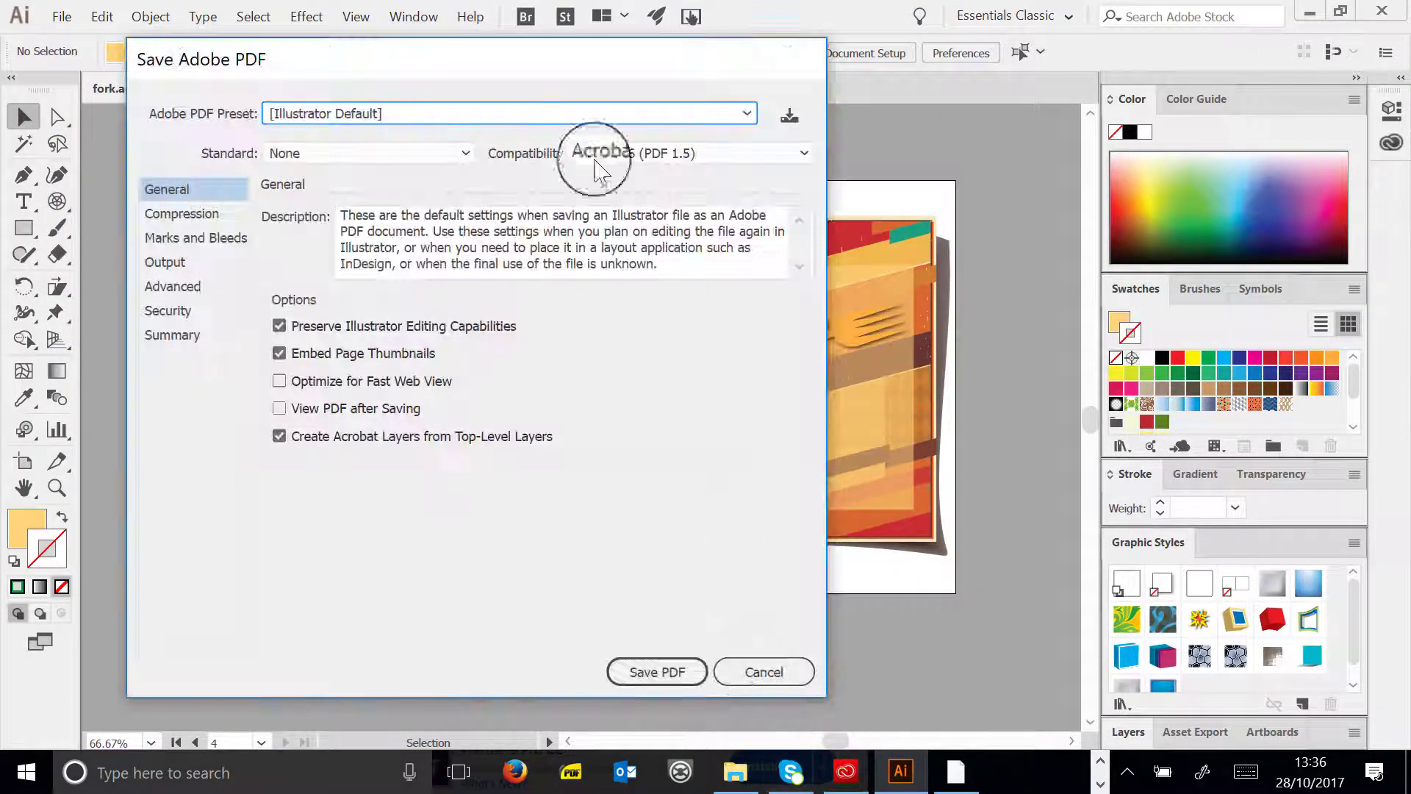
- Apply the [Press Quality] Adobe PDF preset and save the PDF
left_click(418, 122)
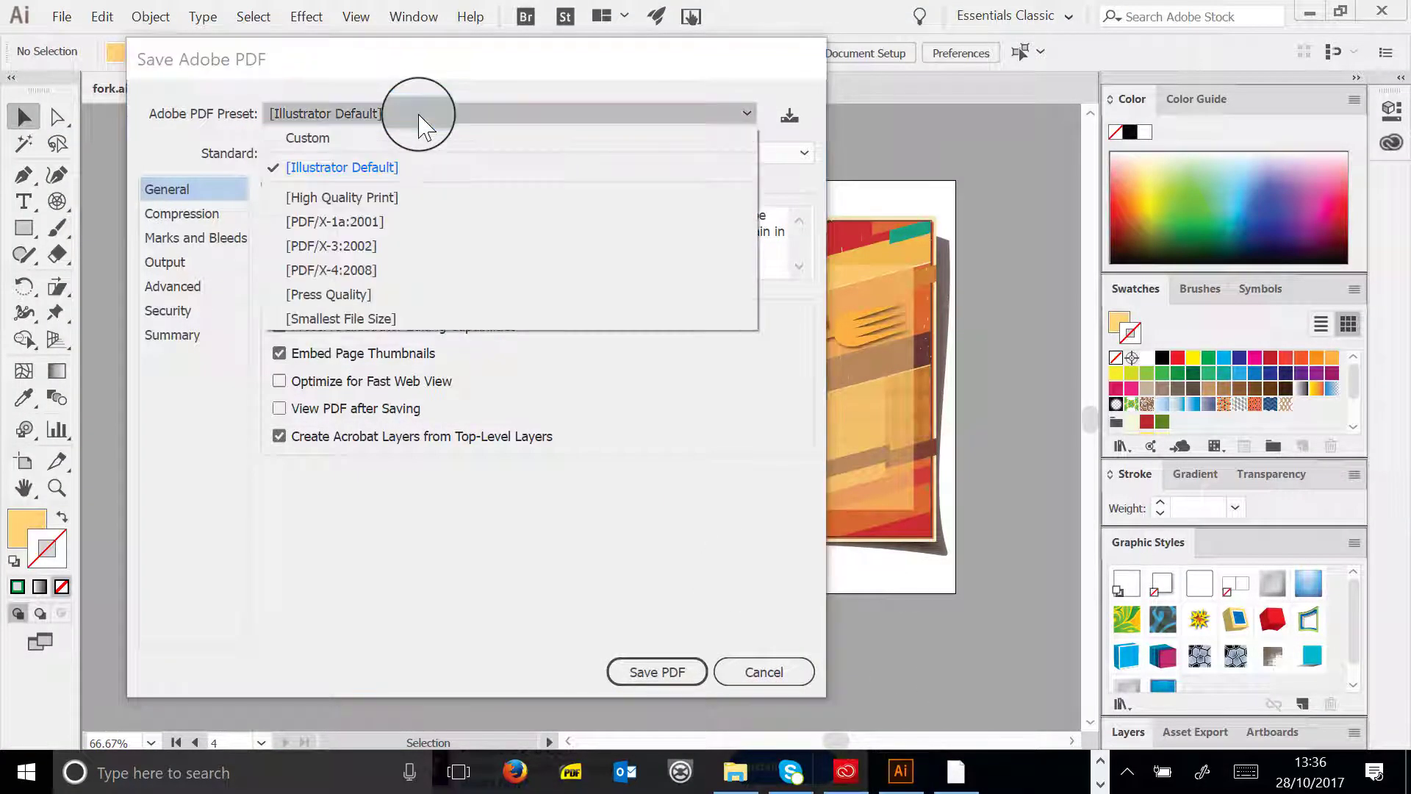
left_click(364, 293)
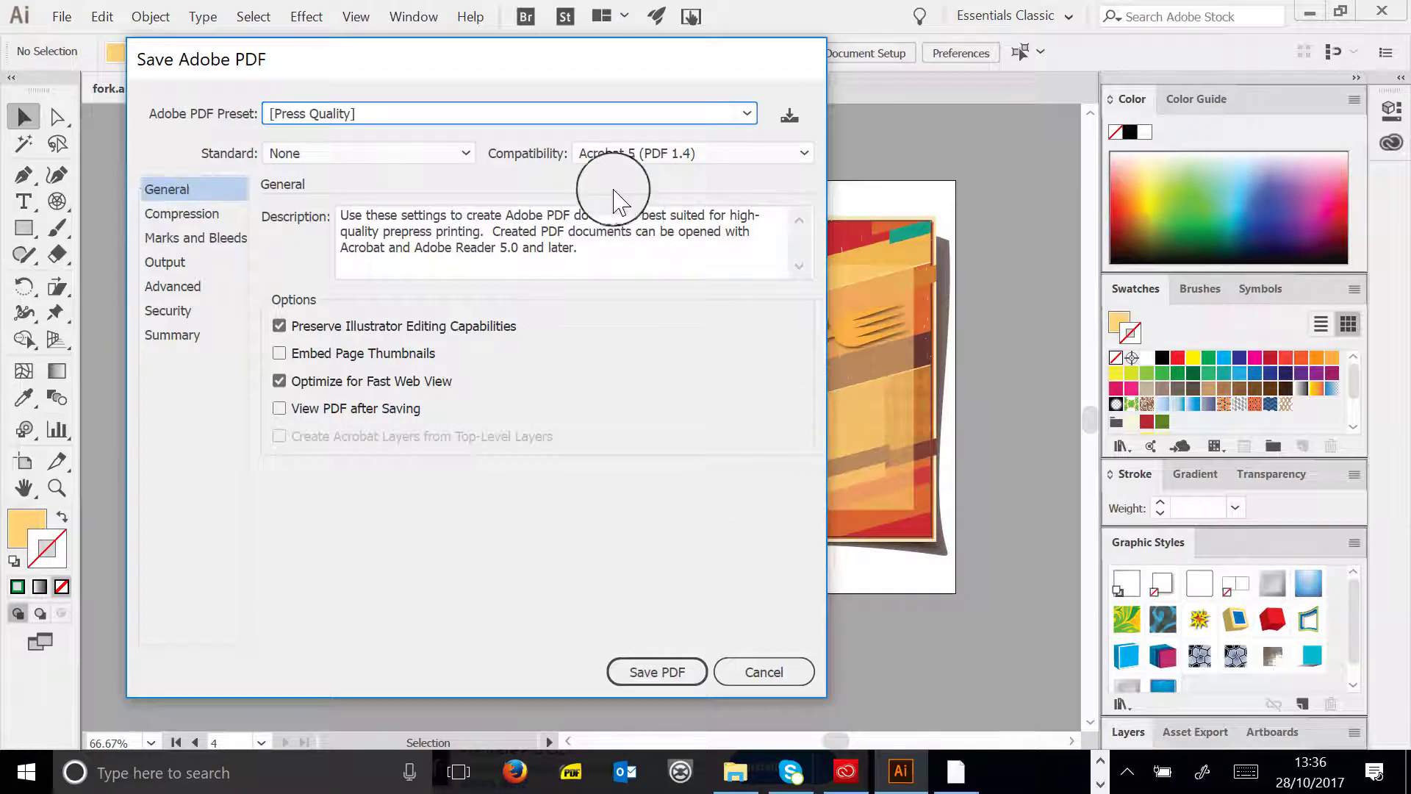
left_click(665, 672)
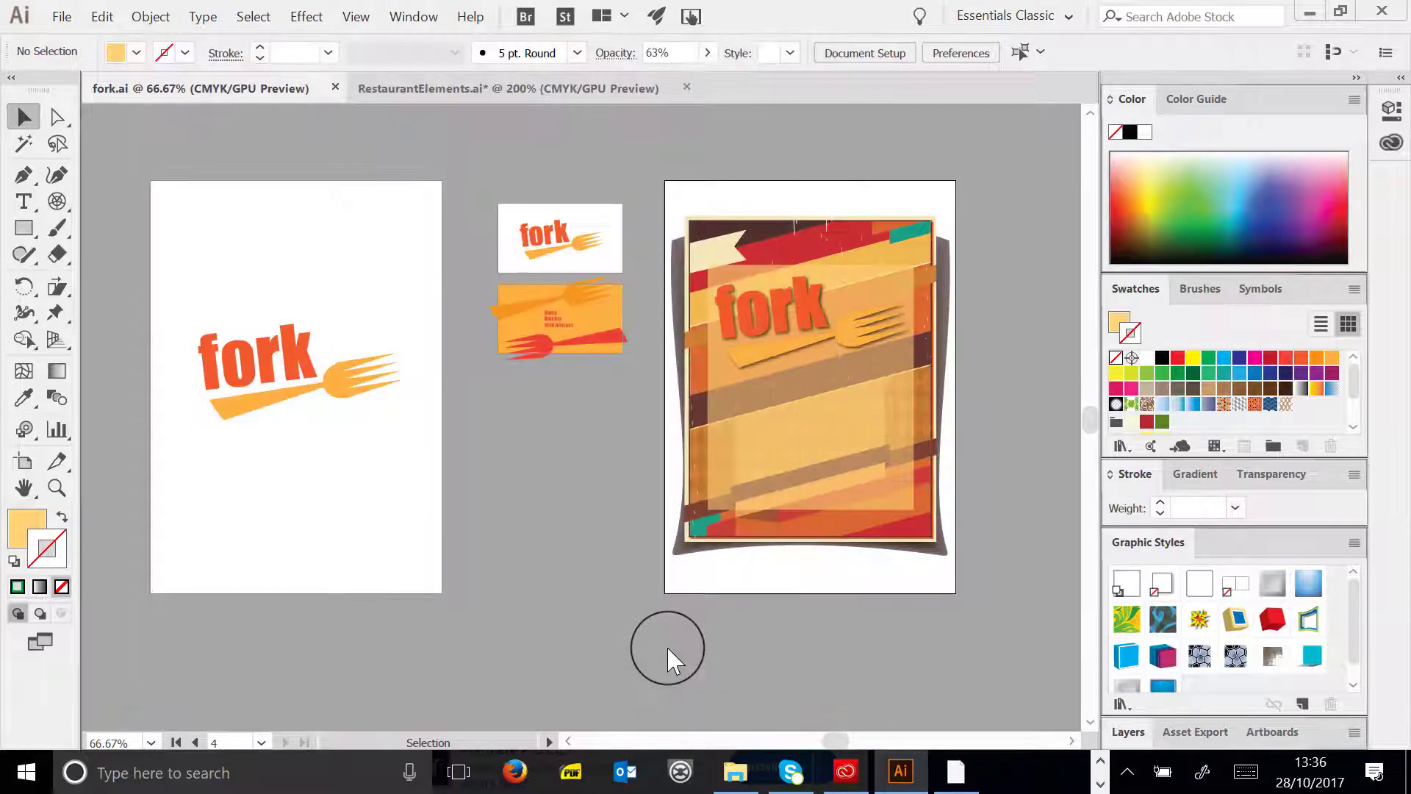
- Switch to File Explorer and open the fork PDF from the 1.8 Creating a logo folder in Example Files
left_click(743, 772)
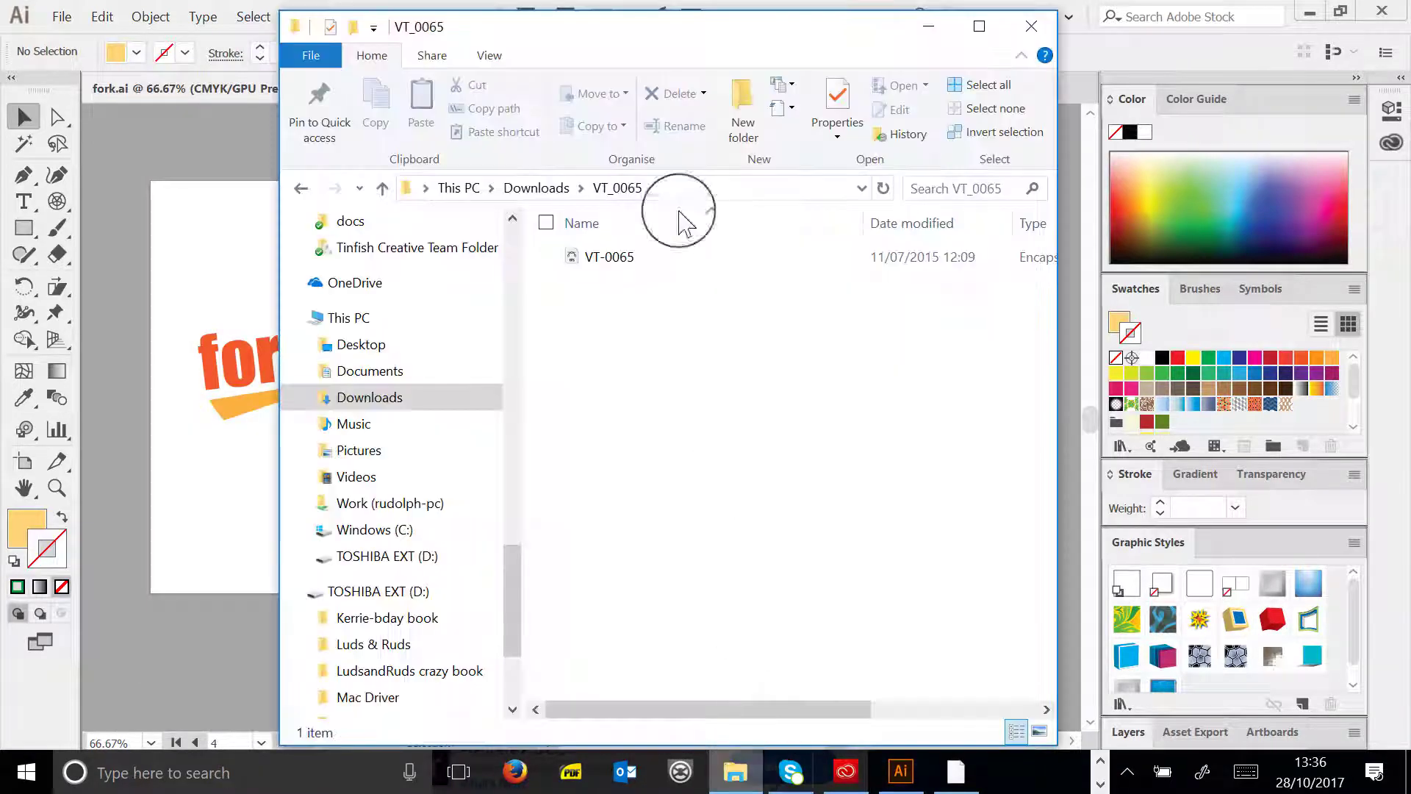
left_click_drag(518, 543, 505, 236)
left_click(367, 423)
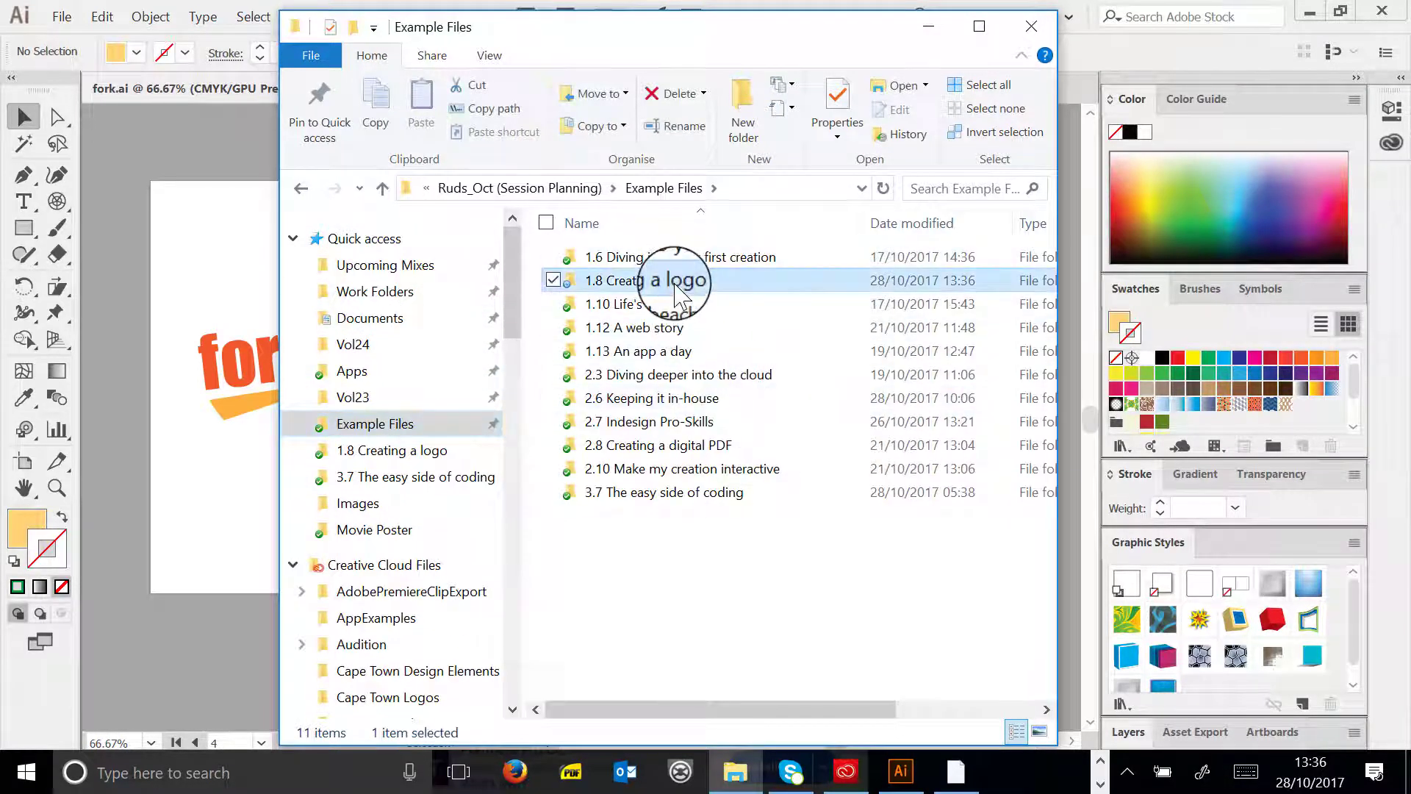
double_click(676, 280)
left_click(588, 398)
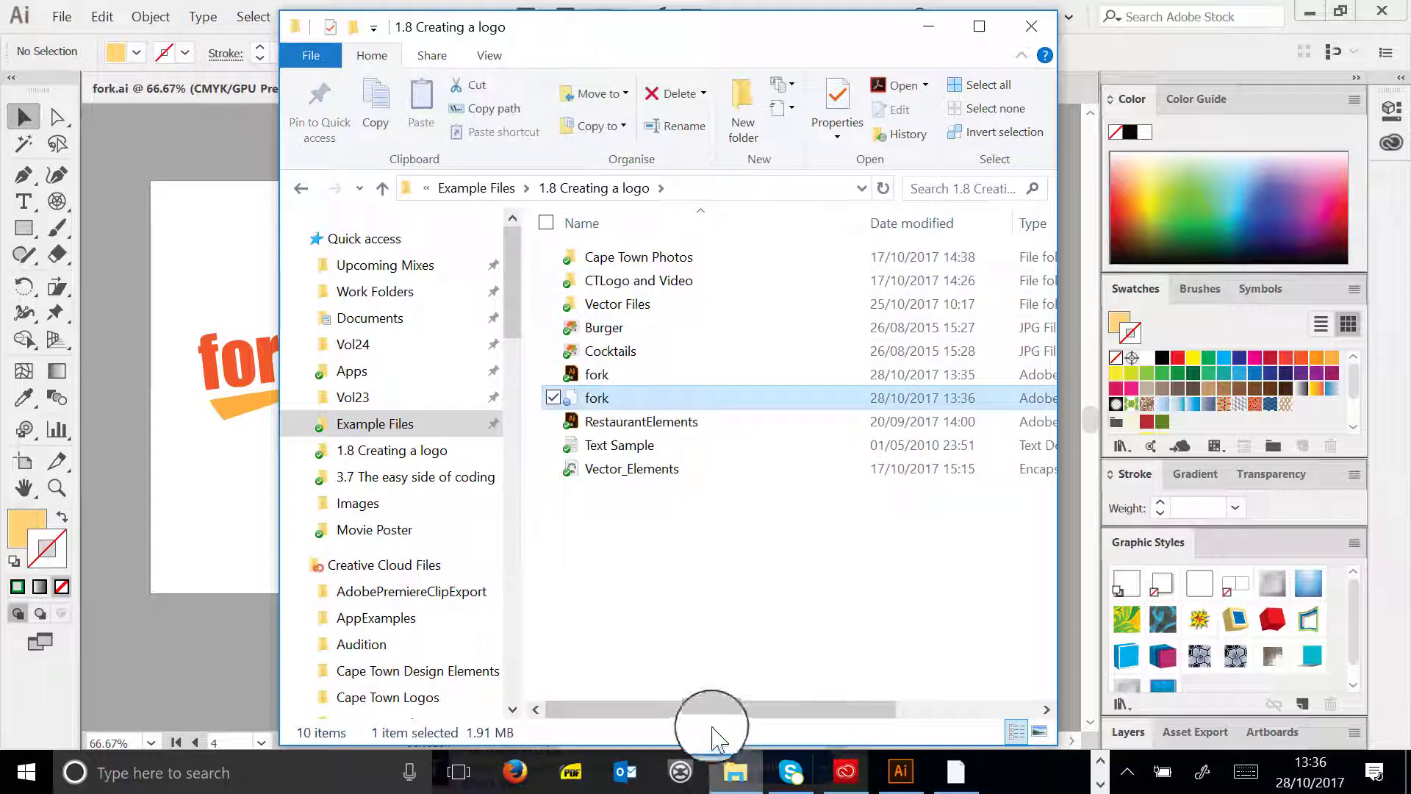
left_click_drag(712, 710, 903, 713)
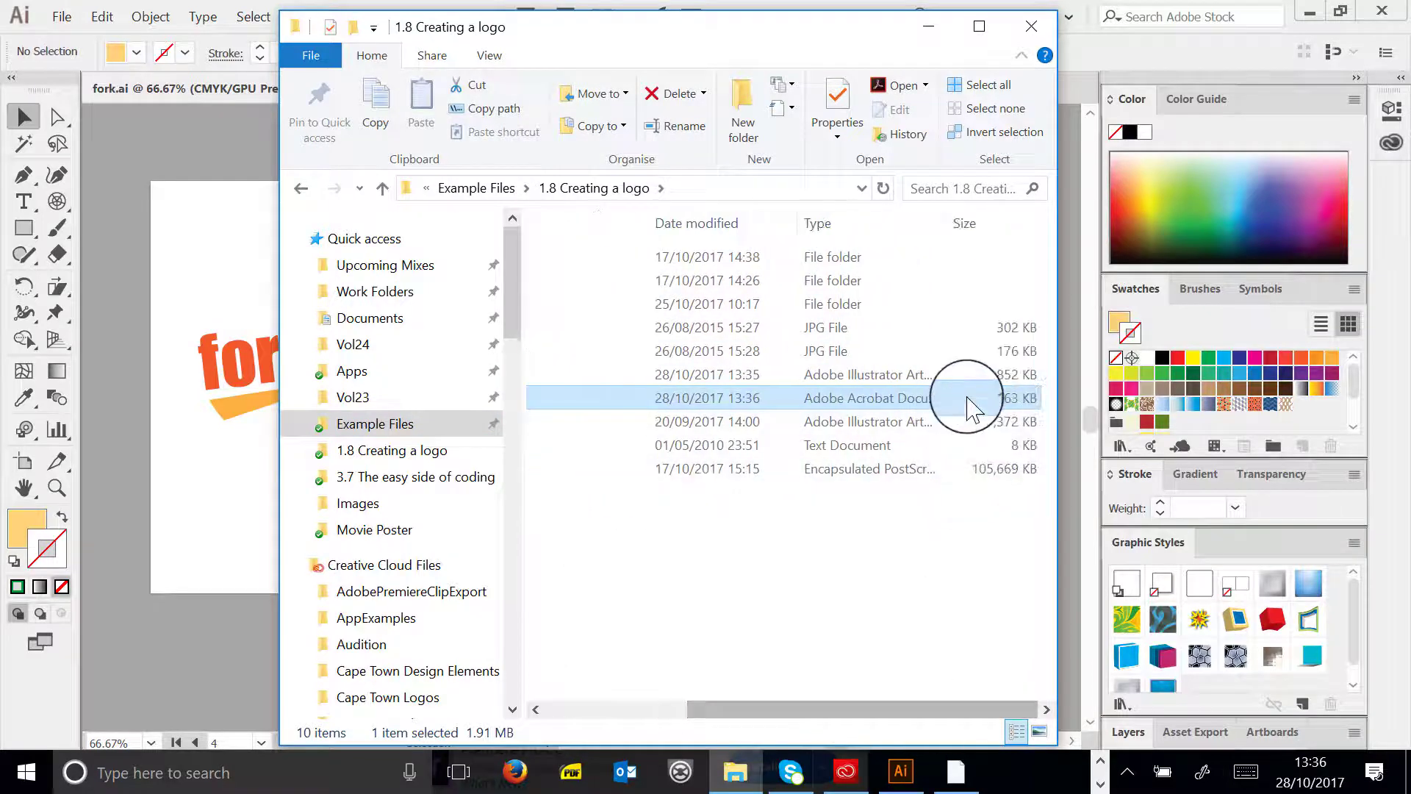
left_click_drag(693, 707, 573, 716)
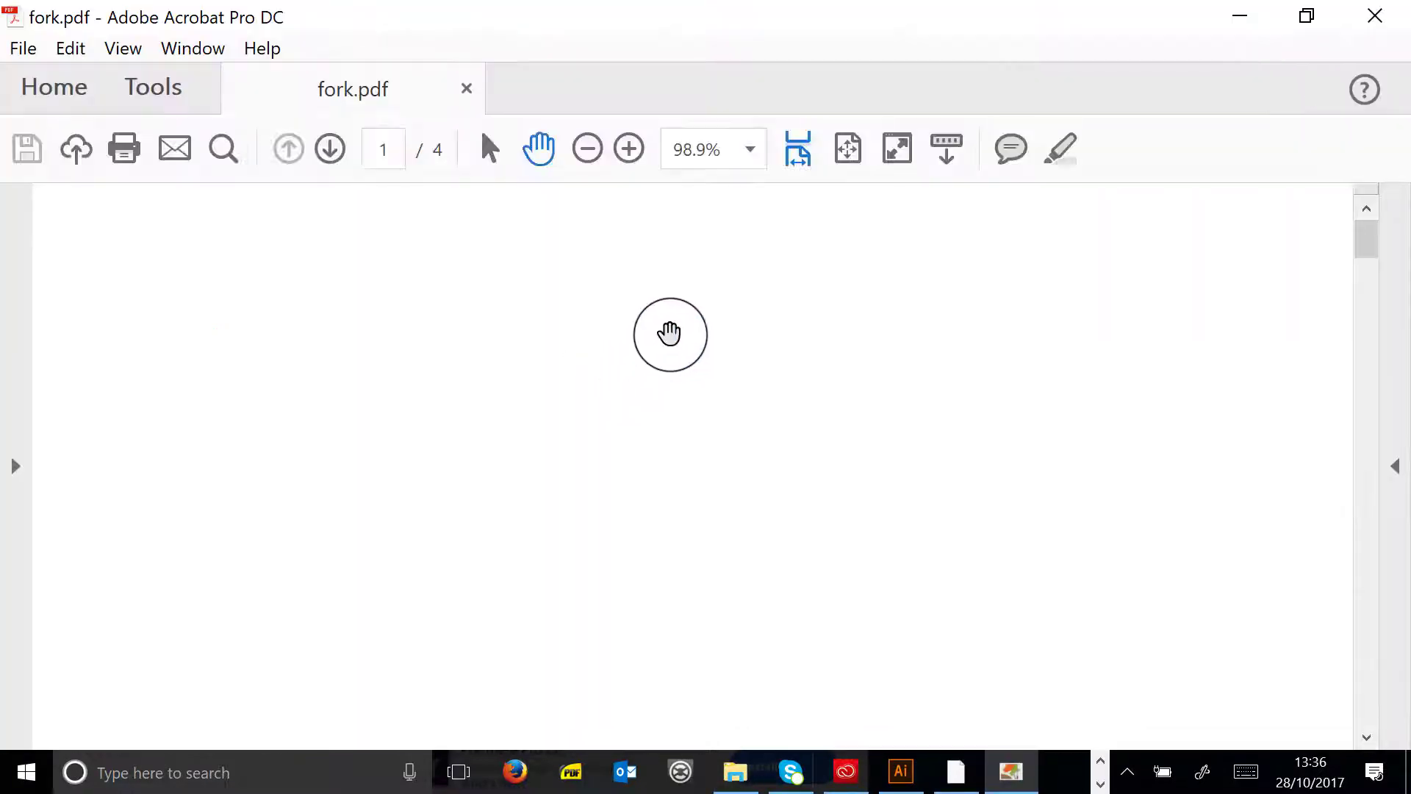
- Review fork.pdf at full-page view through to page 4, then close it and return to Illustrator
left_click(847, 149)
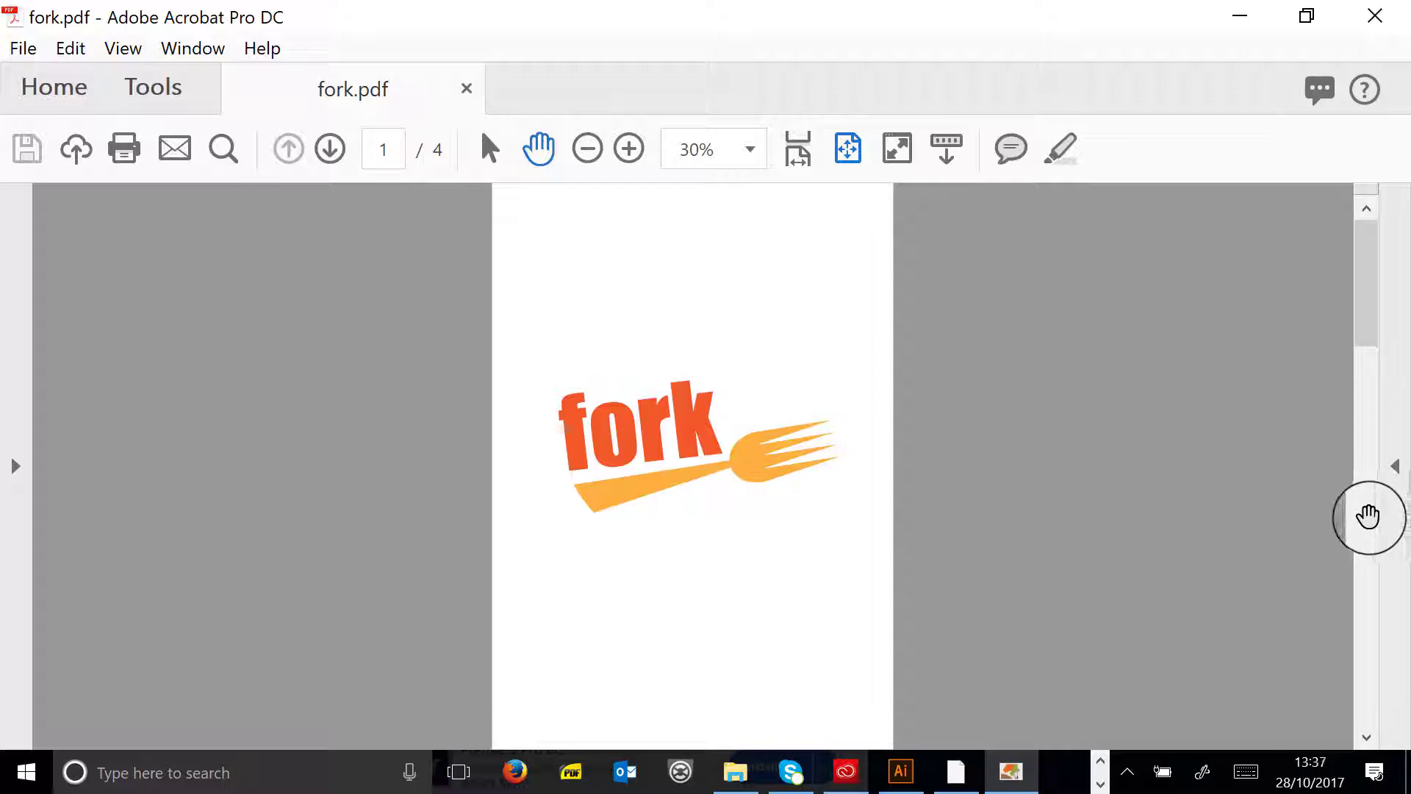
scroll(1368, 517, "down", 1)
left_click(1367, 547)
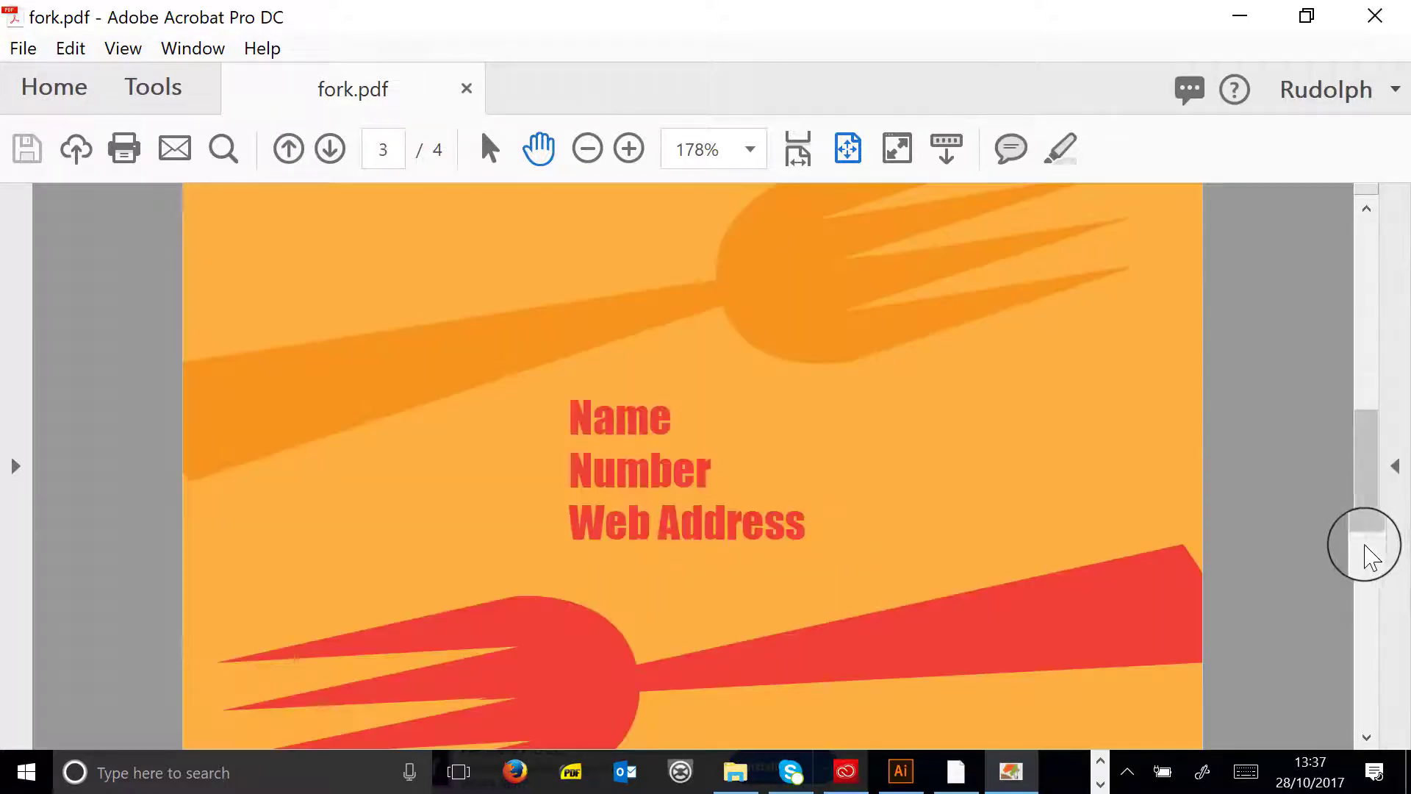
left_click(1369, 672)
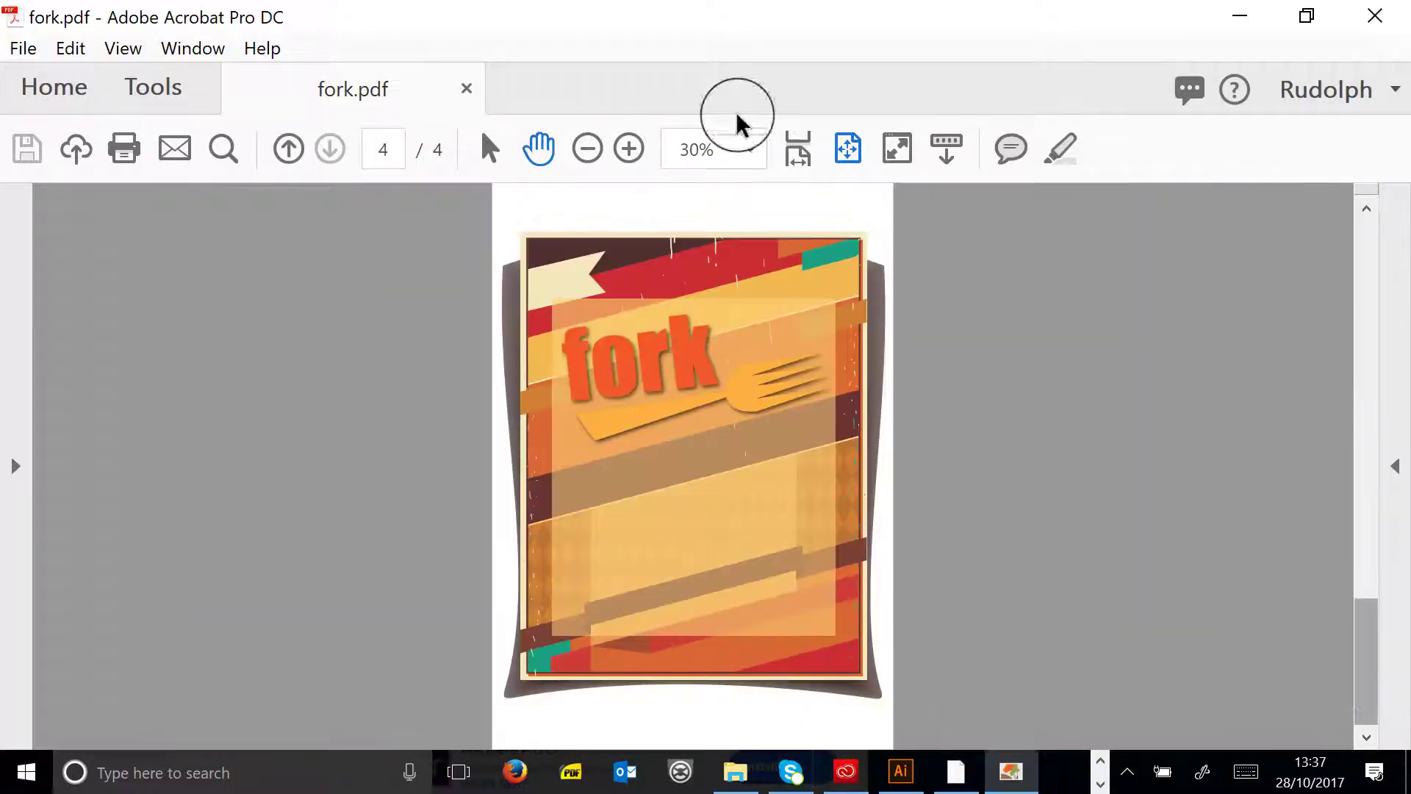
left_click(1379, 33)
left_click(105, 127)
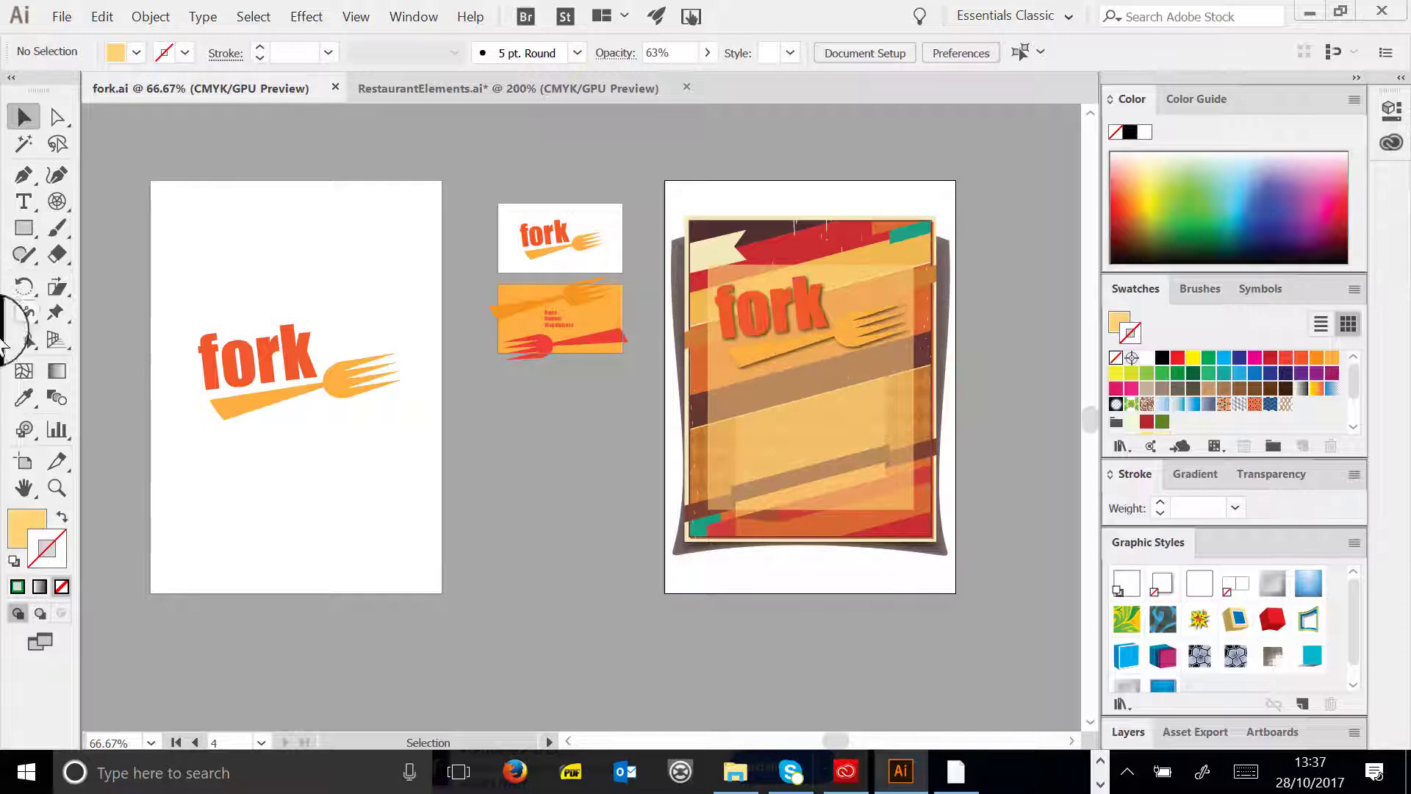
- Select the orange background rectangle on the business card with the Name, Number and Web Address text
left_click(51, 487)
left_click_drag(468, 270, 637, 428)
left_click(28, 138)
left_click(860, 304)
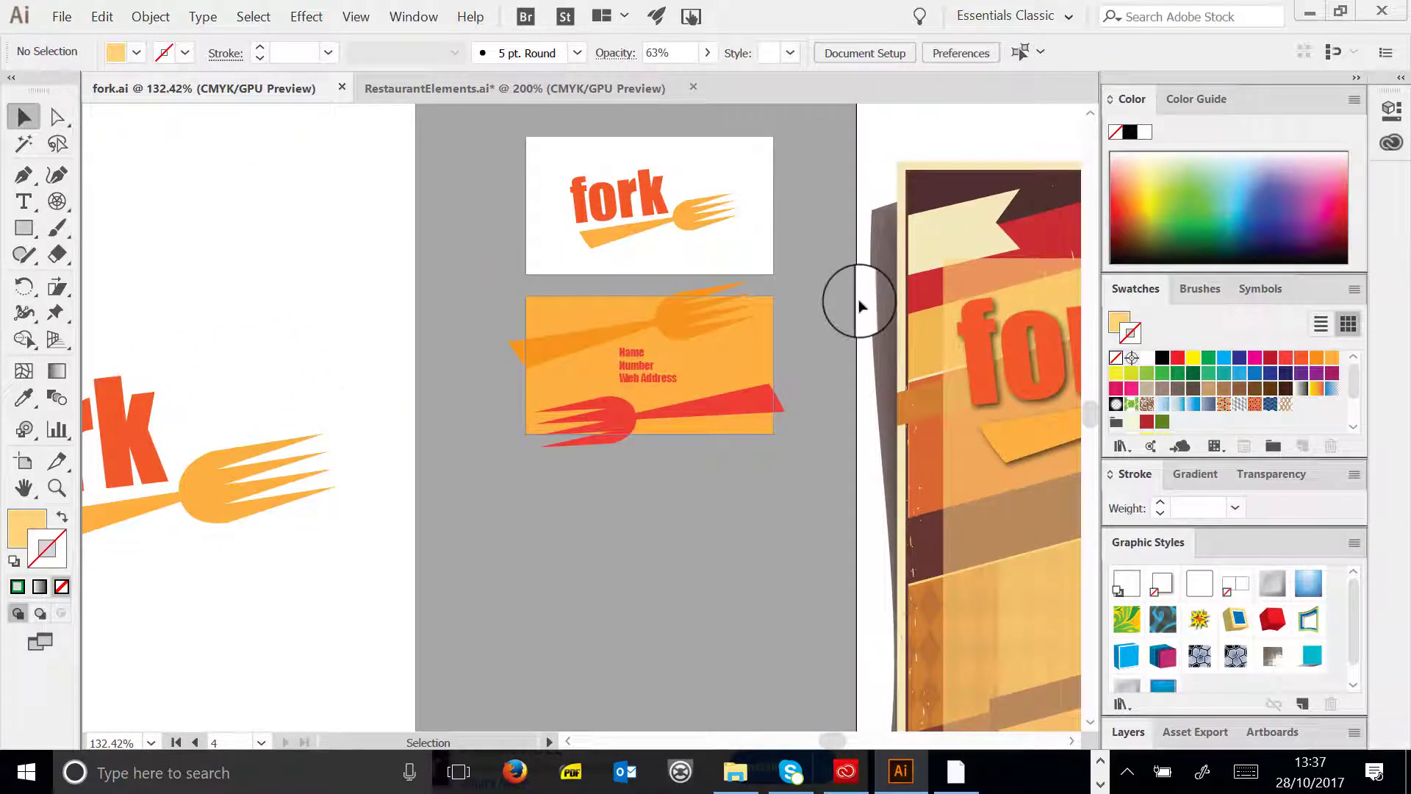
left_click(657, 312)
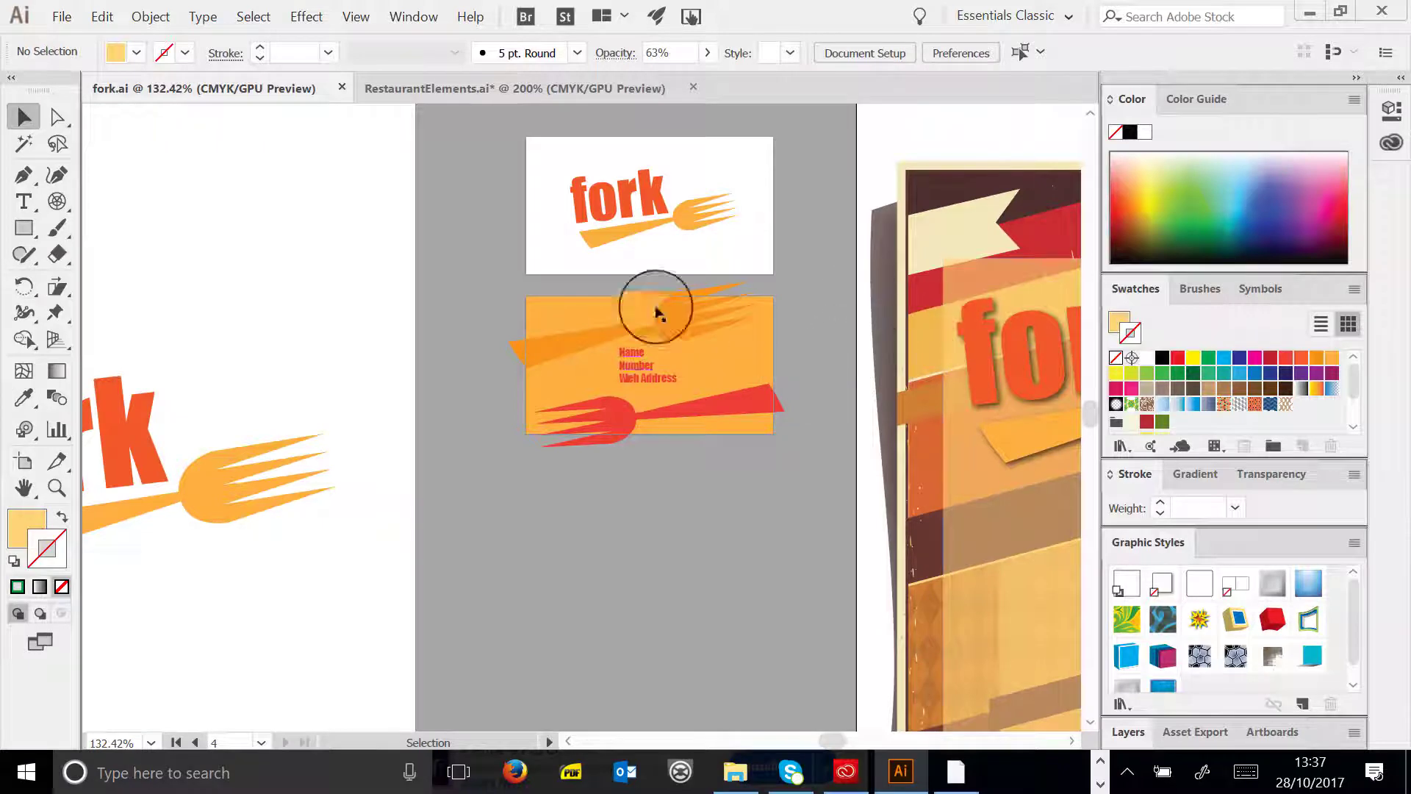
left_click(553, 304)
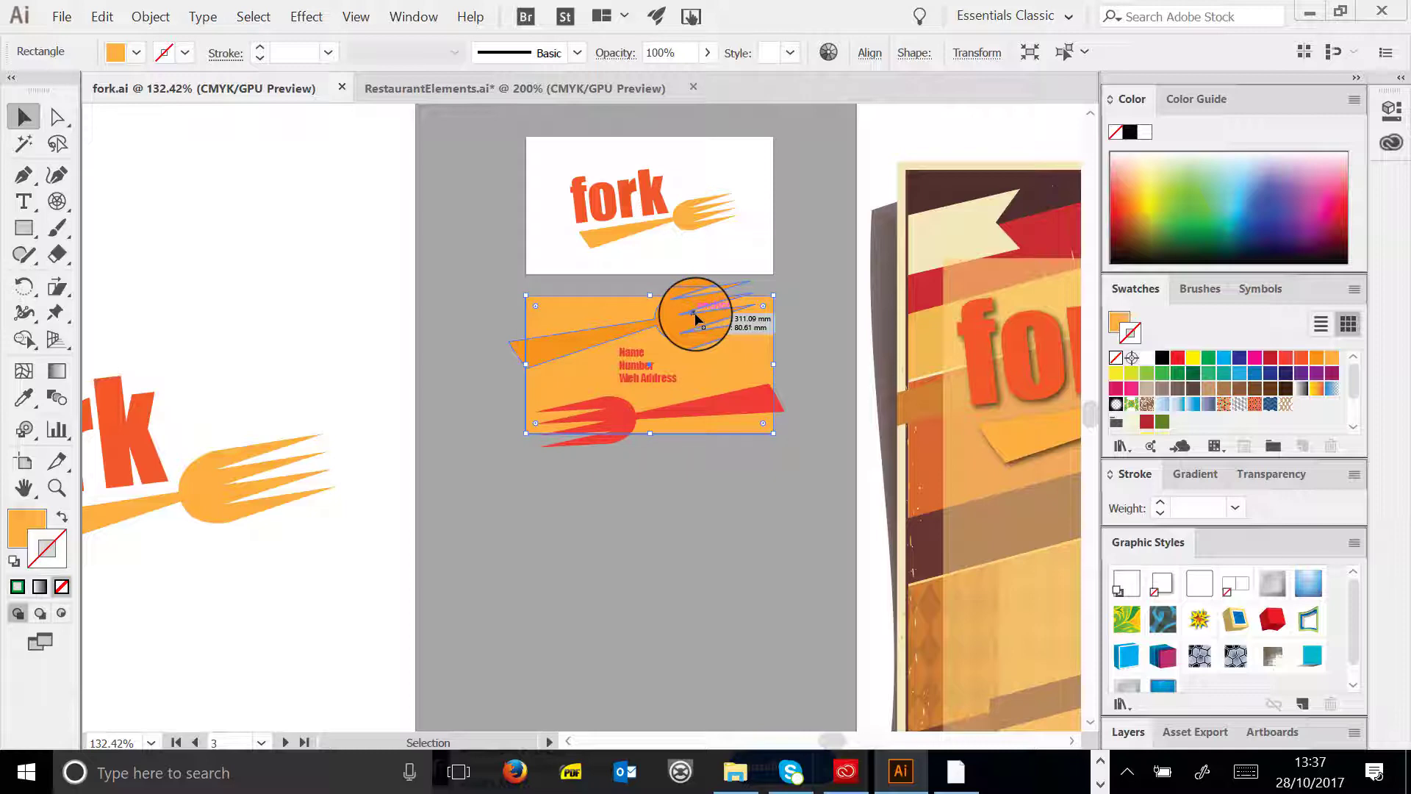
left_click_drag(695, 318, 697, 316)
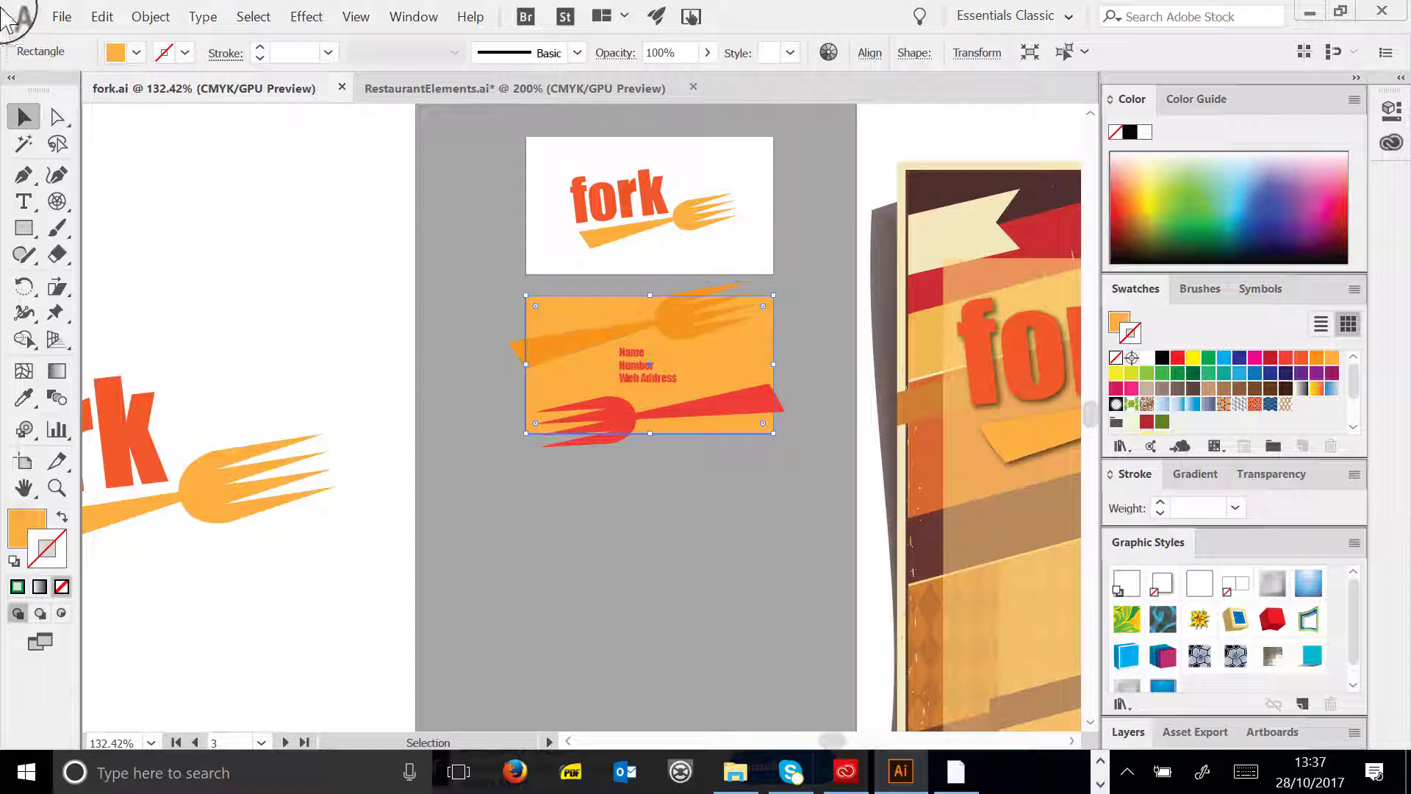
- Set the document bleed to 3 mm on all four sides in Document Setup
left_click(64, 18)
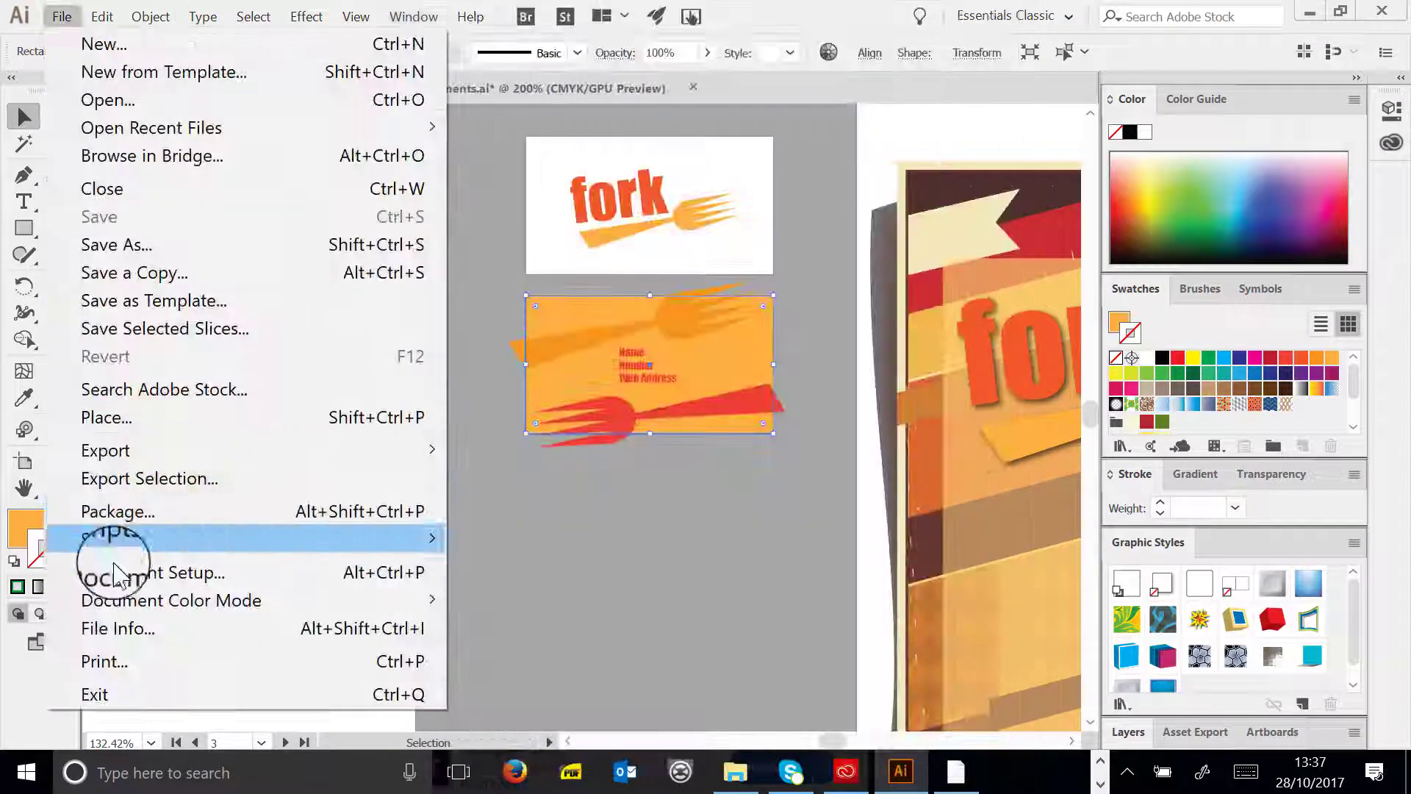
left_click(121, 573)
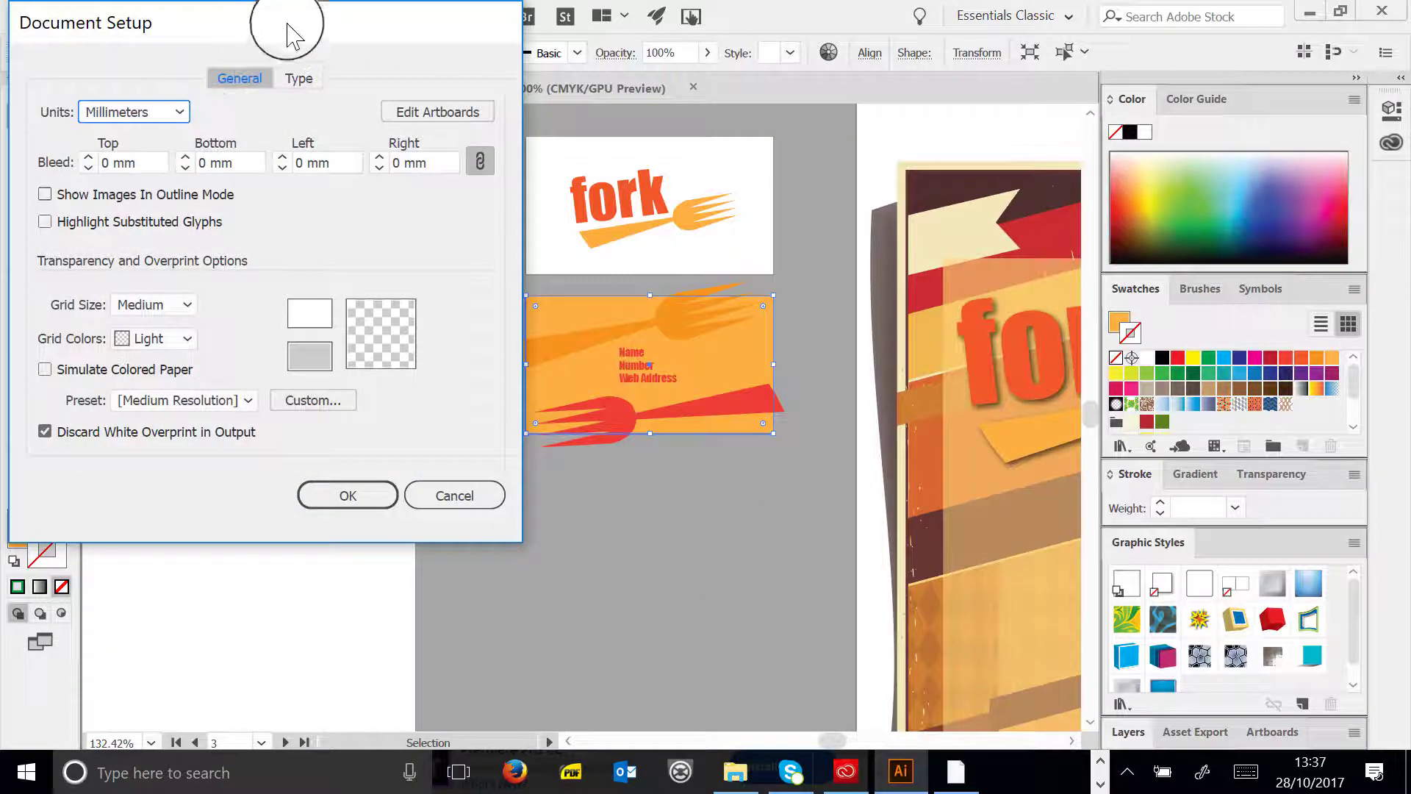
left_click_drag(294, 29, 358, 61)
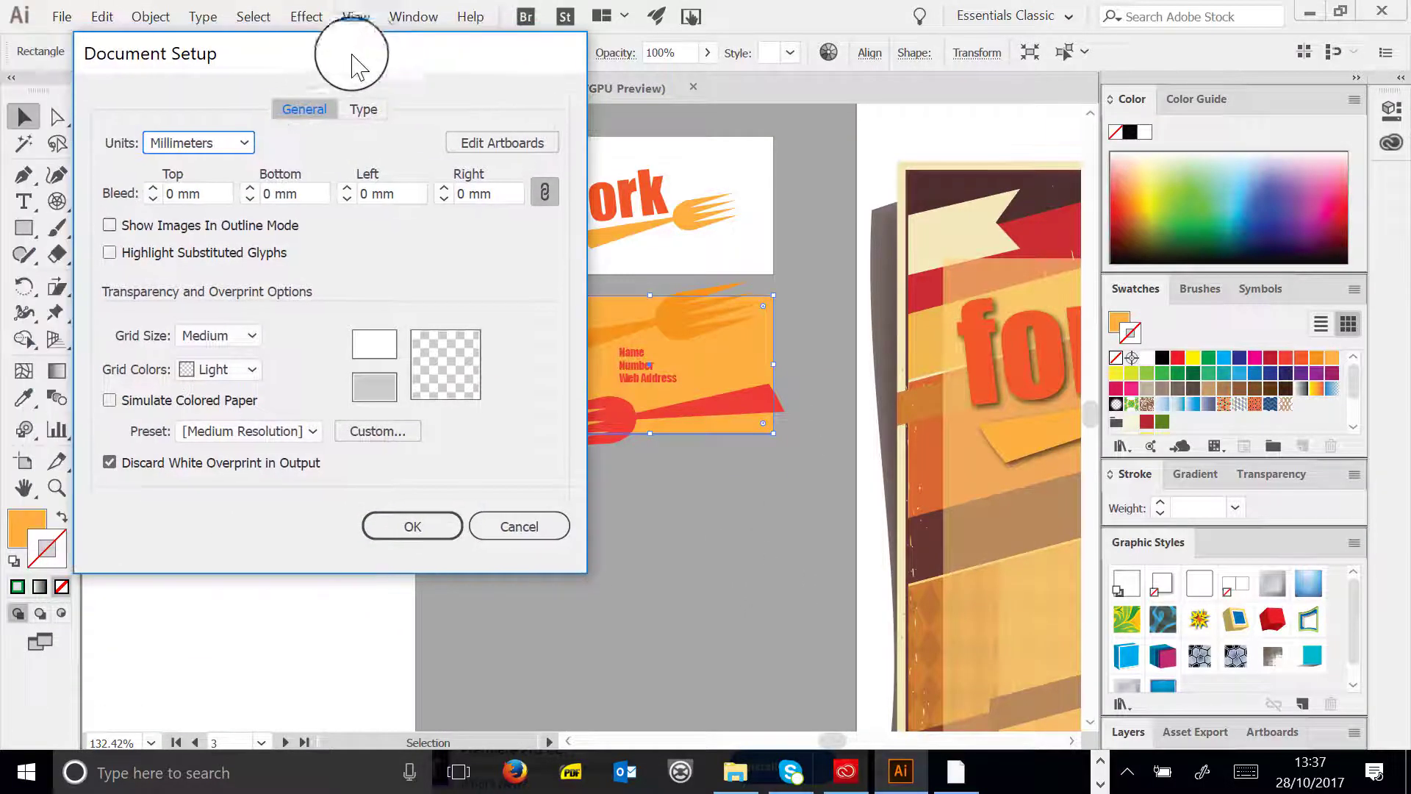
left_click(153, 188)
left_click(152, 187)
left_click(152, 187)
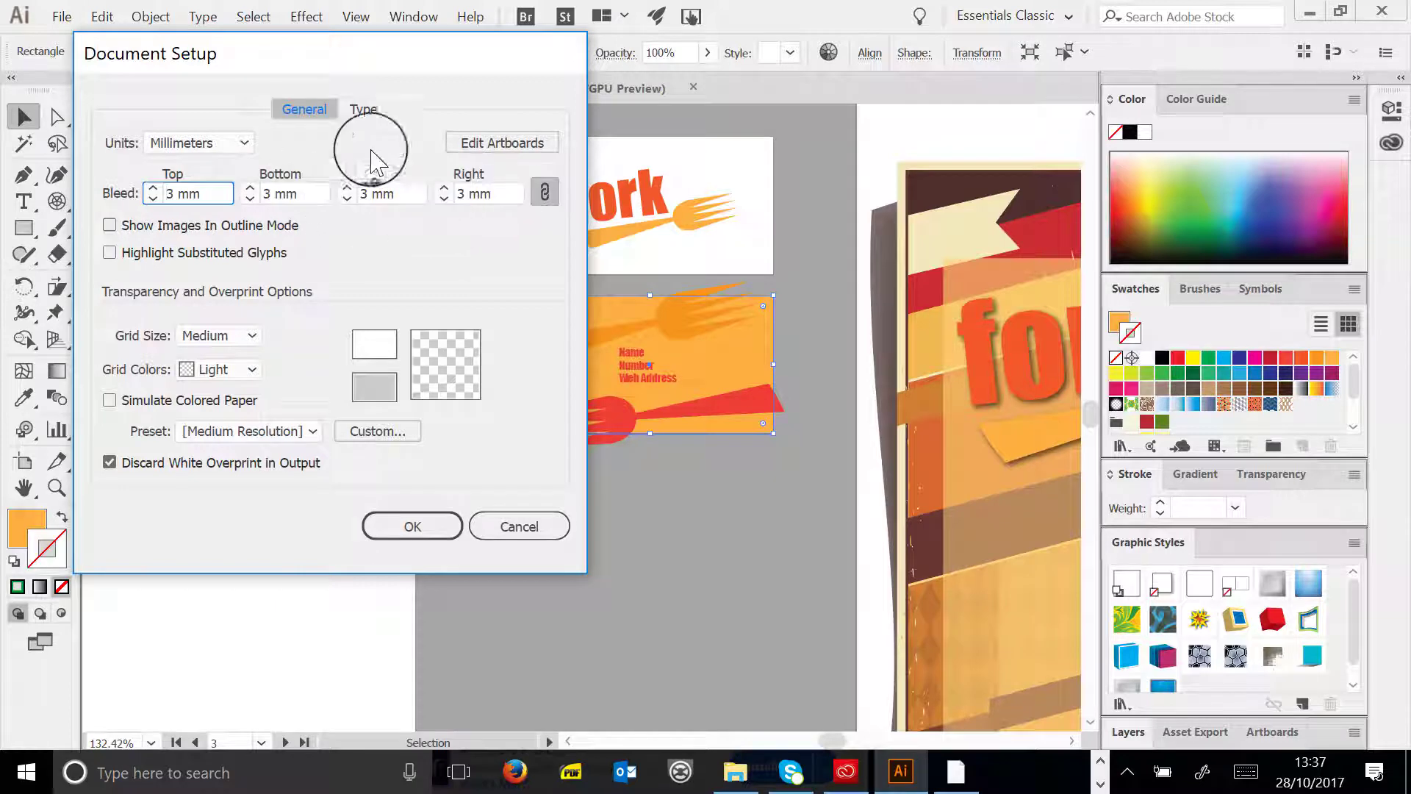
left_click(436, 527)
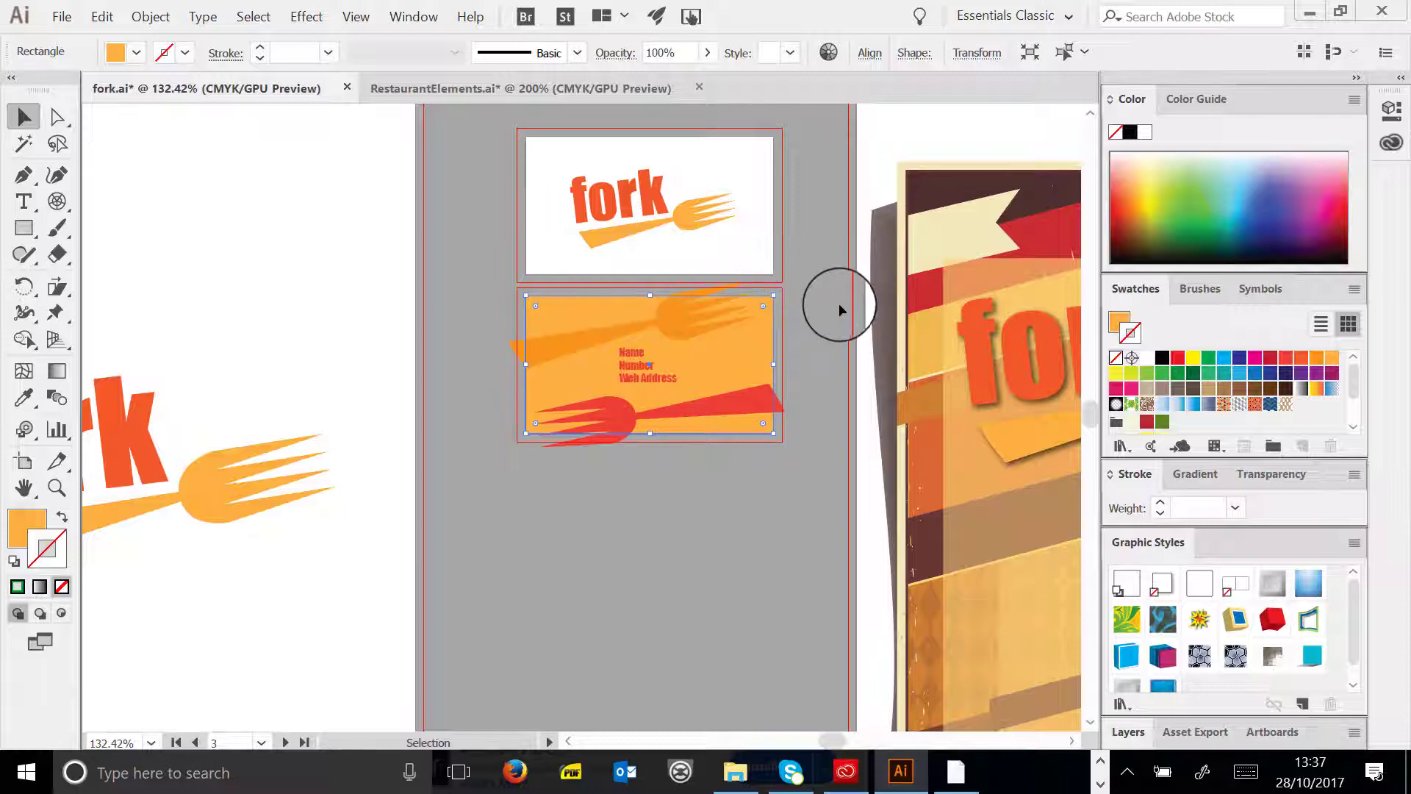
- Stretch all four sides of the business card's orange background rectangle out to the red bleed guides
left_click(680, 316)
left_click(526, 362)
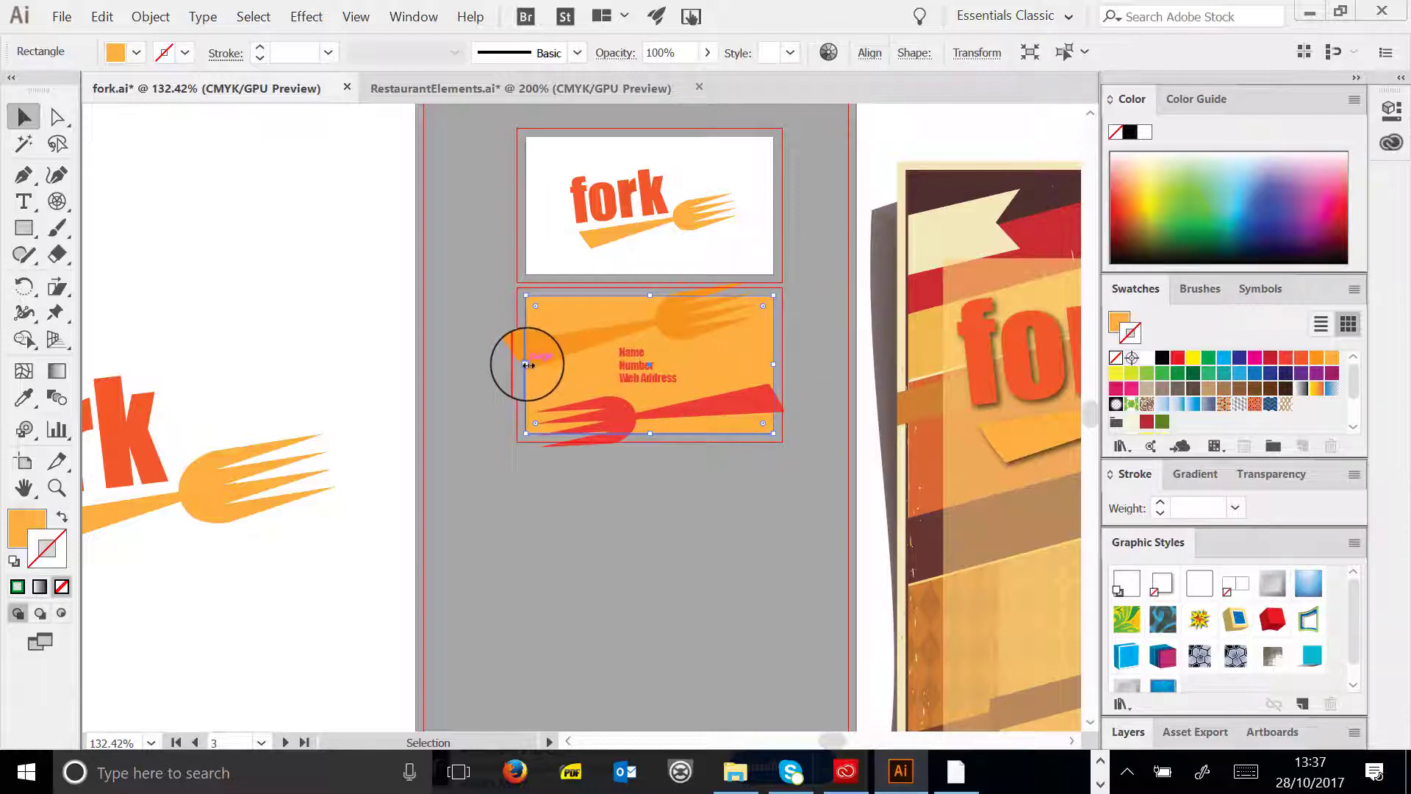
left_click_drag(526, 362, 516, 371)
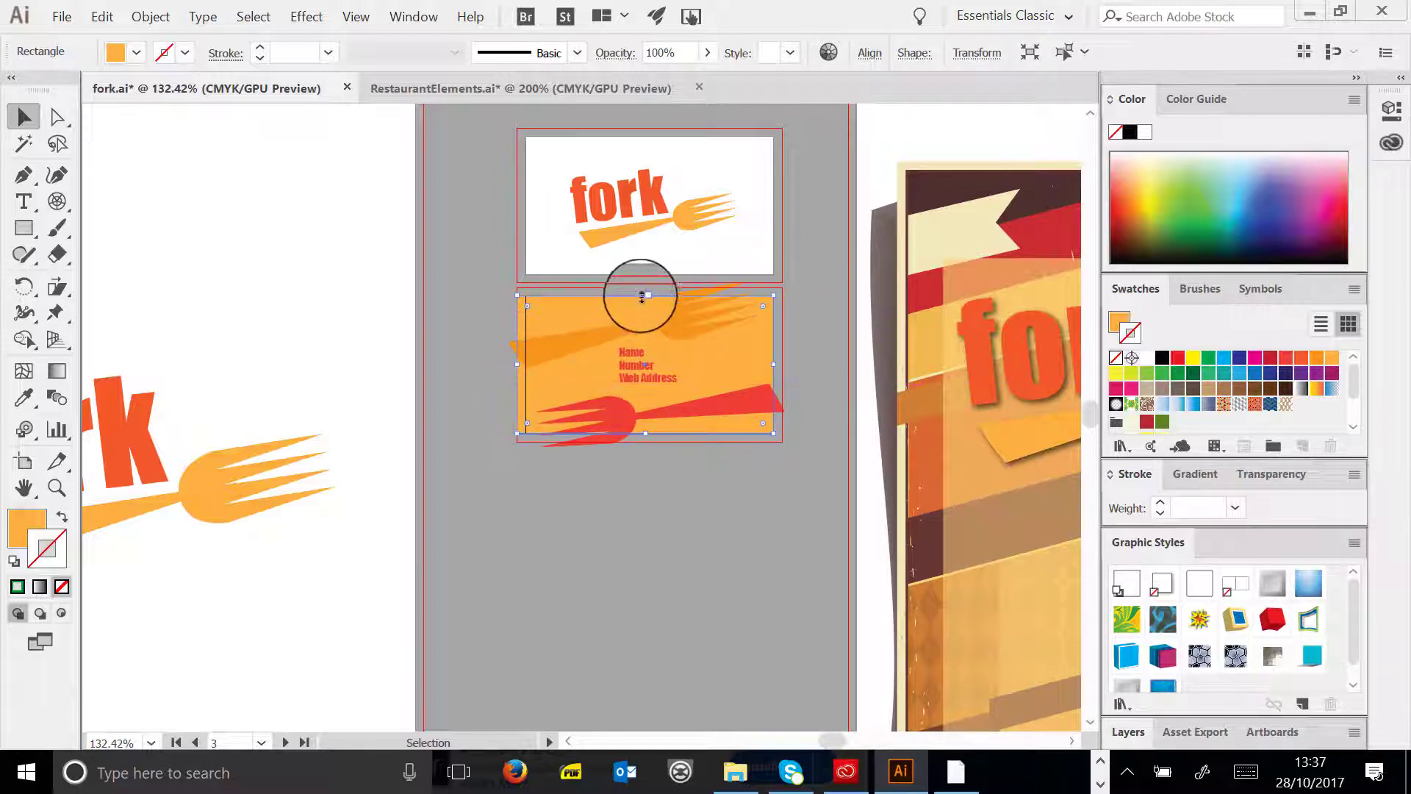
left_click_drag(645, 293, 646, 286)
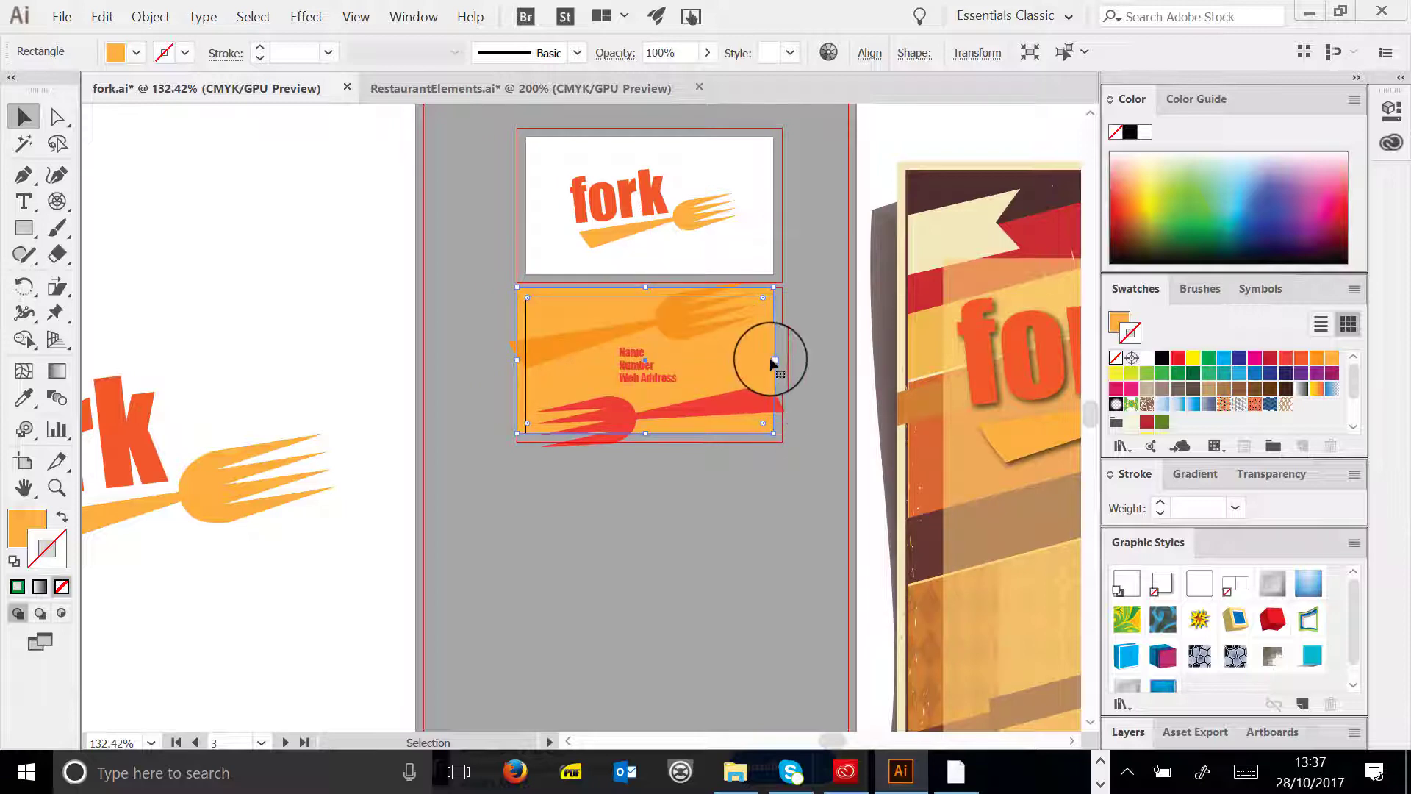
left_click_drag(773, 359, 785, 367)
left_click_drag(652, 433, 652, 444)
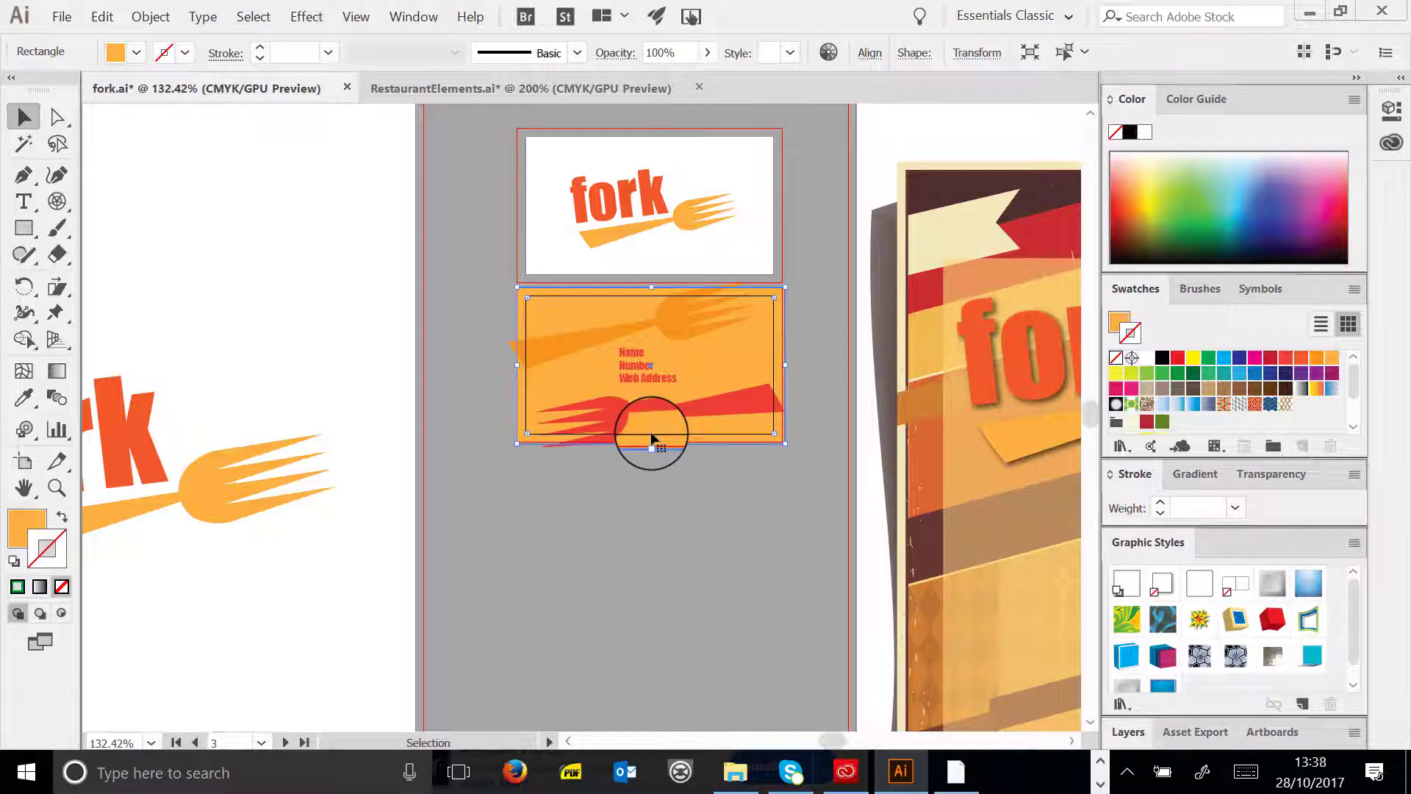
left_click(57, 488)
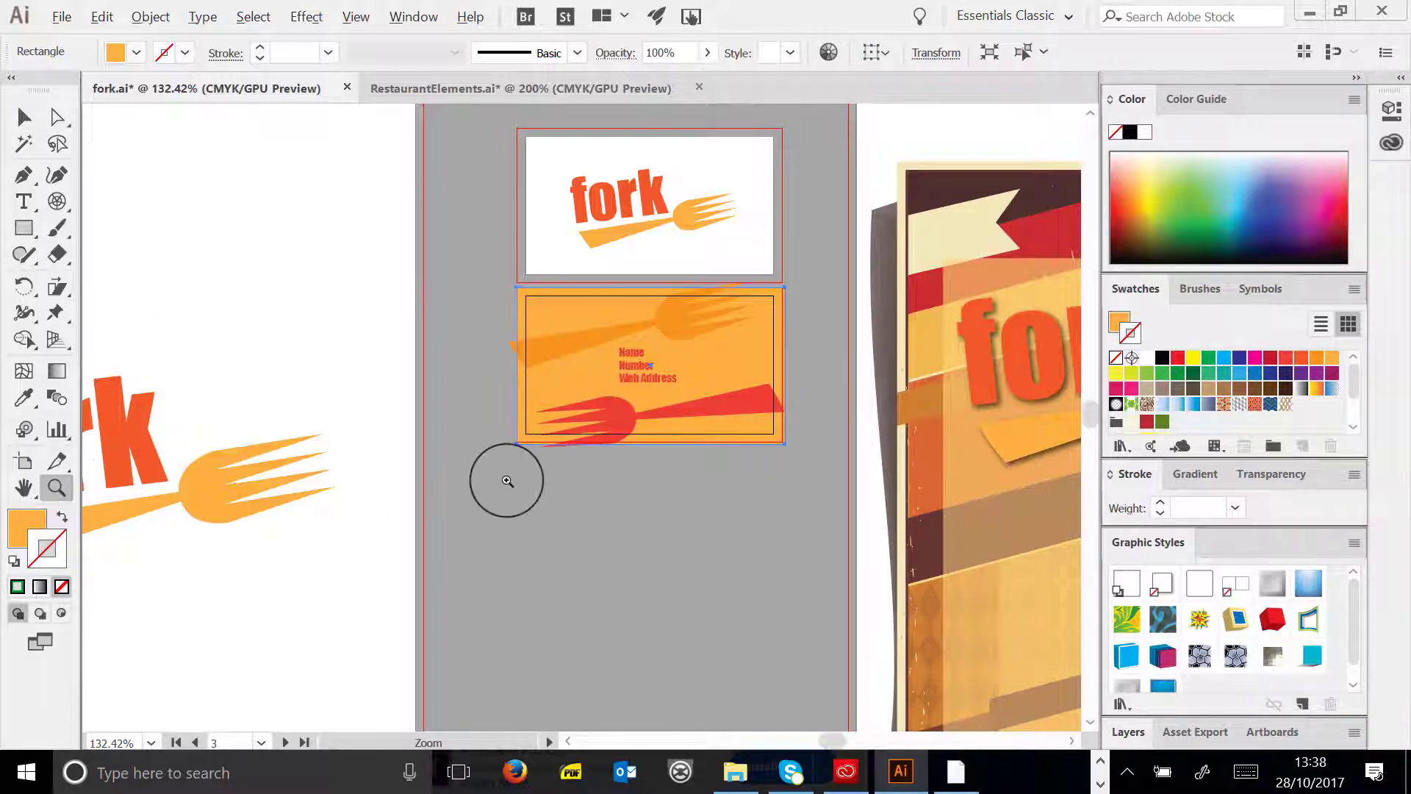
left_click(505, 479, "alt")
left_click(667, 516, "alt")
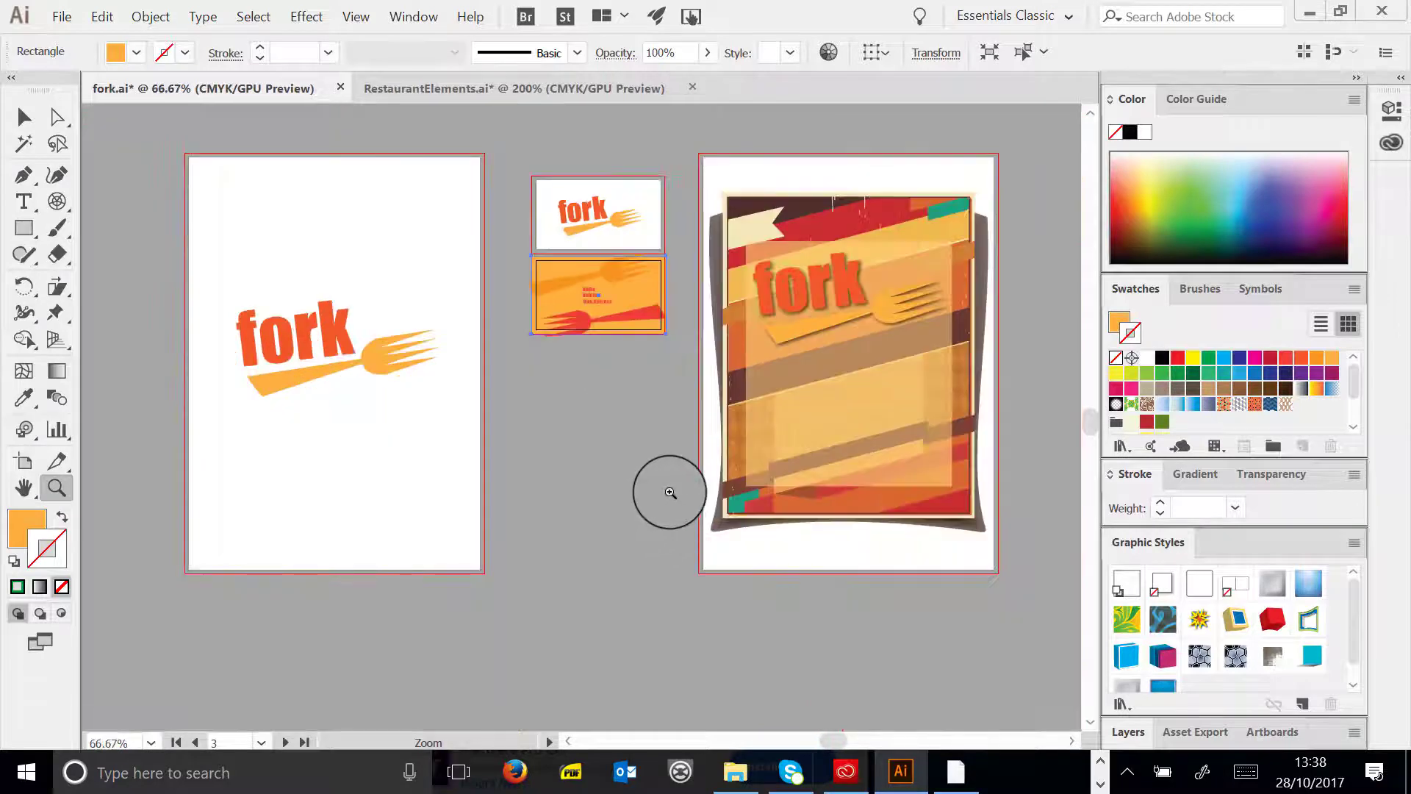
left_click(25, 118)
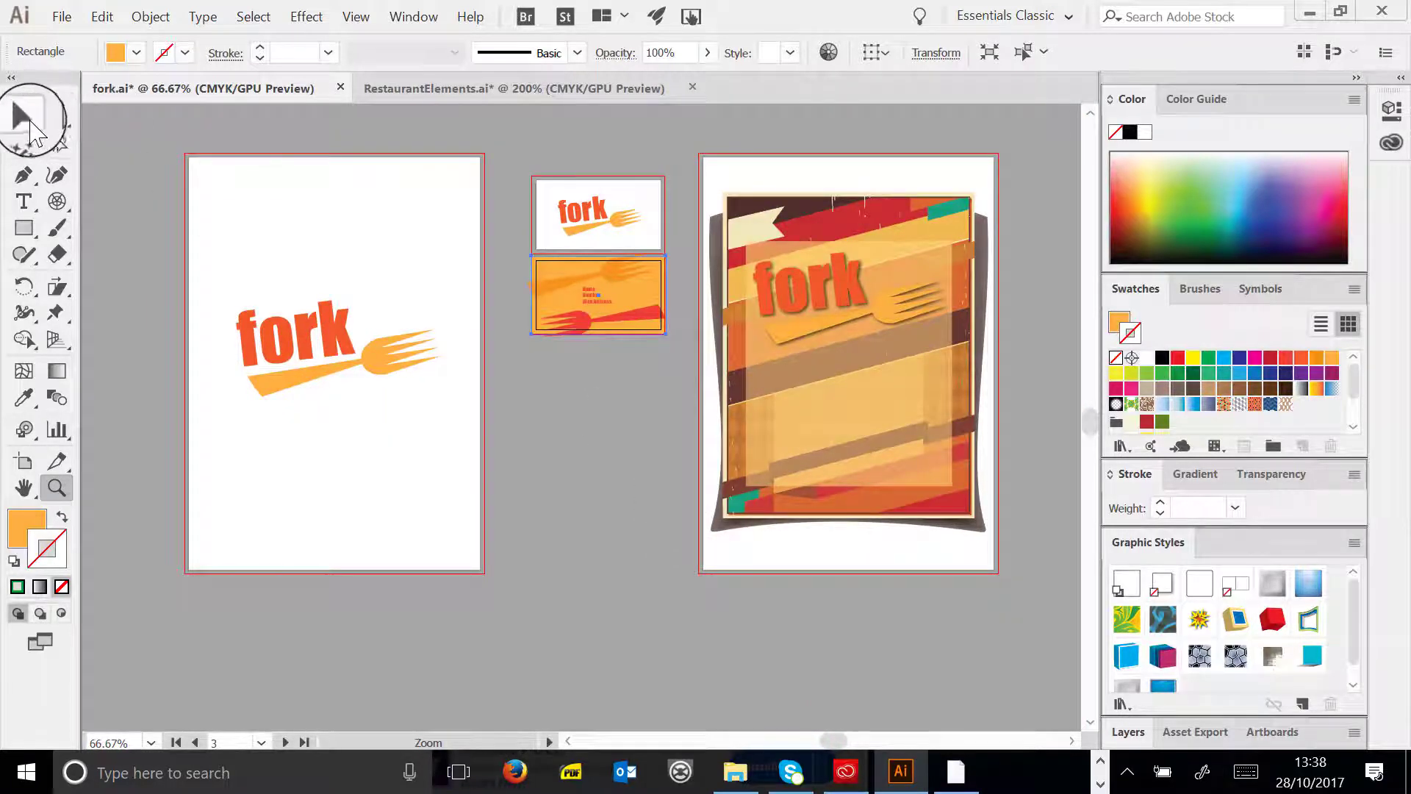